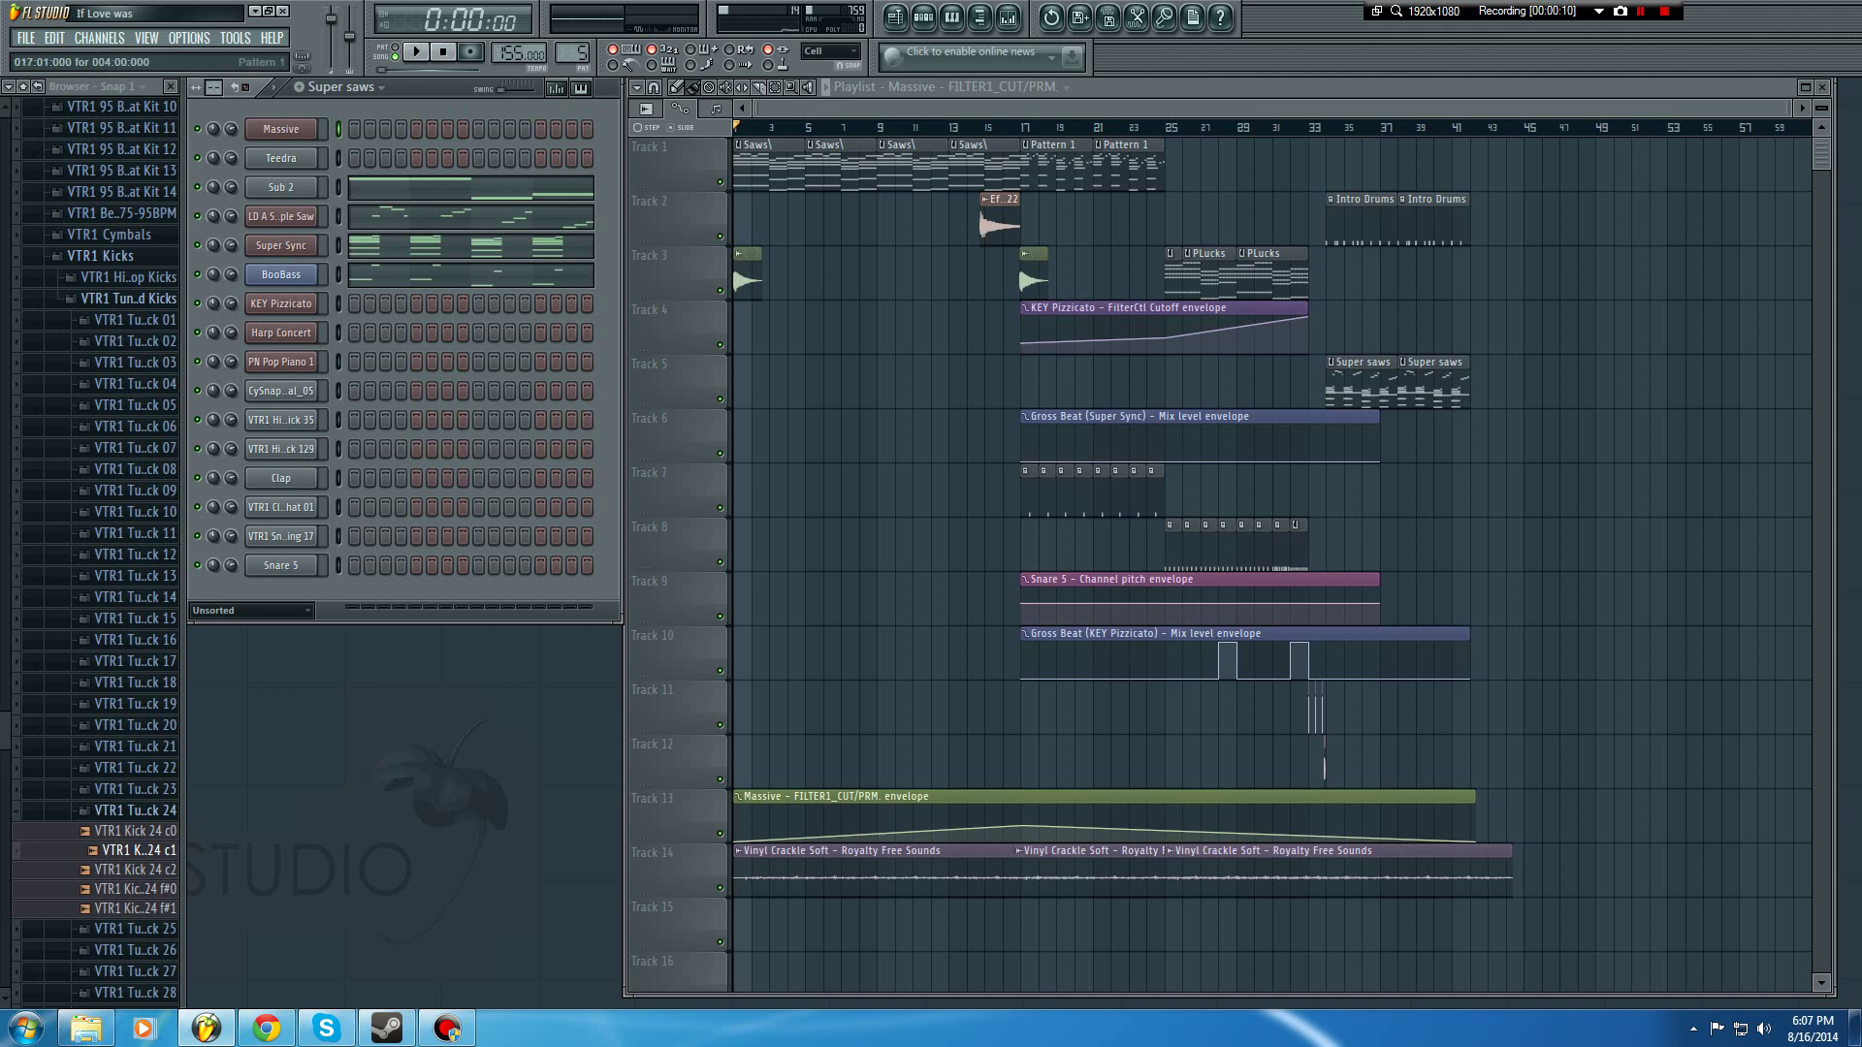
Step: Select all of the PN Pop Piano 1 chord notes in Pattern 1's piano roll and copy them
{"action": "double_click", "coordinate": [1053, 167]}
{"action": "scroll", "coordinate": [787, 165], "scroll_direction": "down", "scroll_amount": 7}
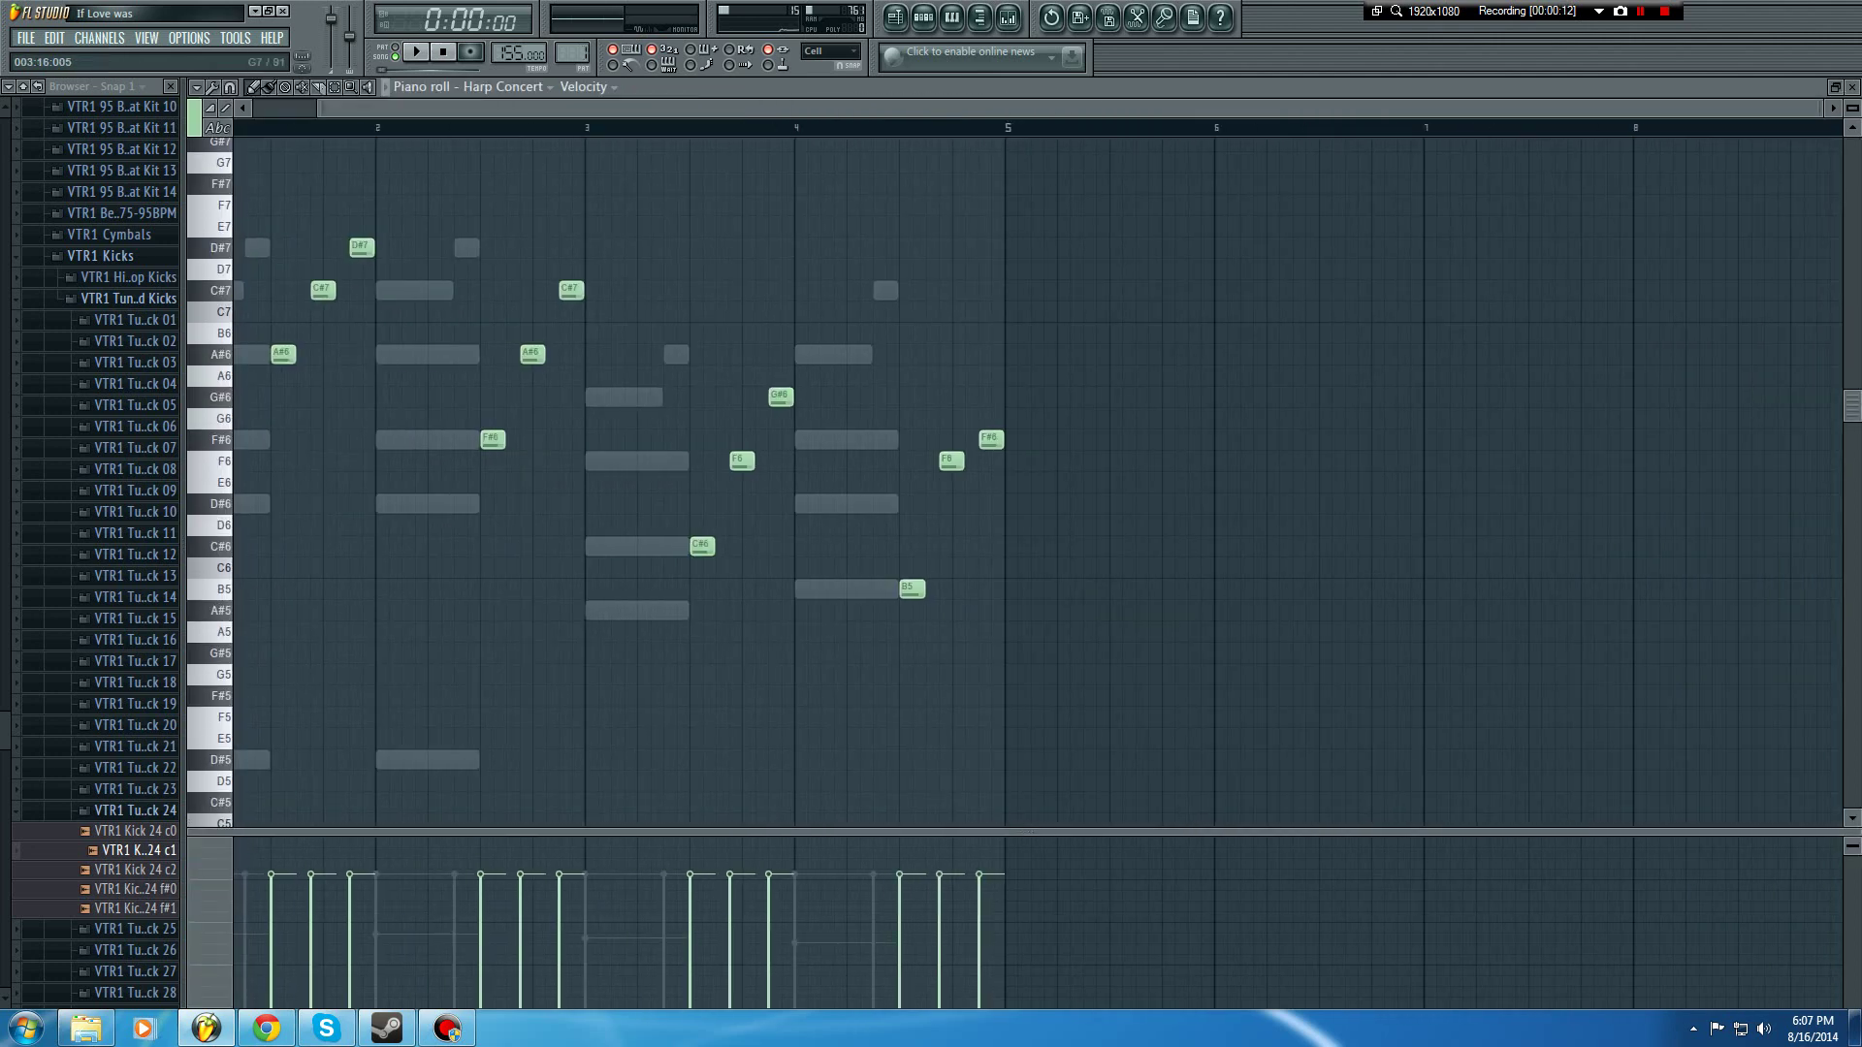
{"action": "left_click_drag", "start_coordinate": [756, 109], "coordinate": [621, 110]}
{"action": "right_click", "coordinate": [262, 291]}
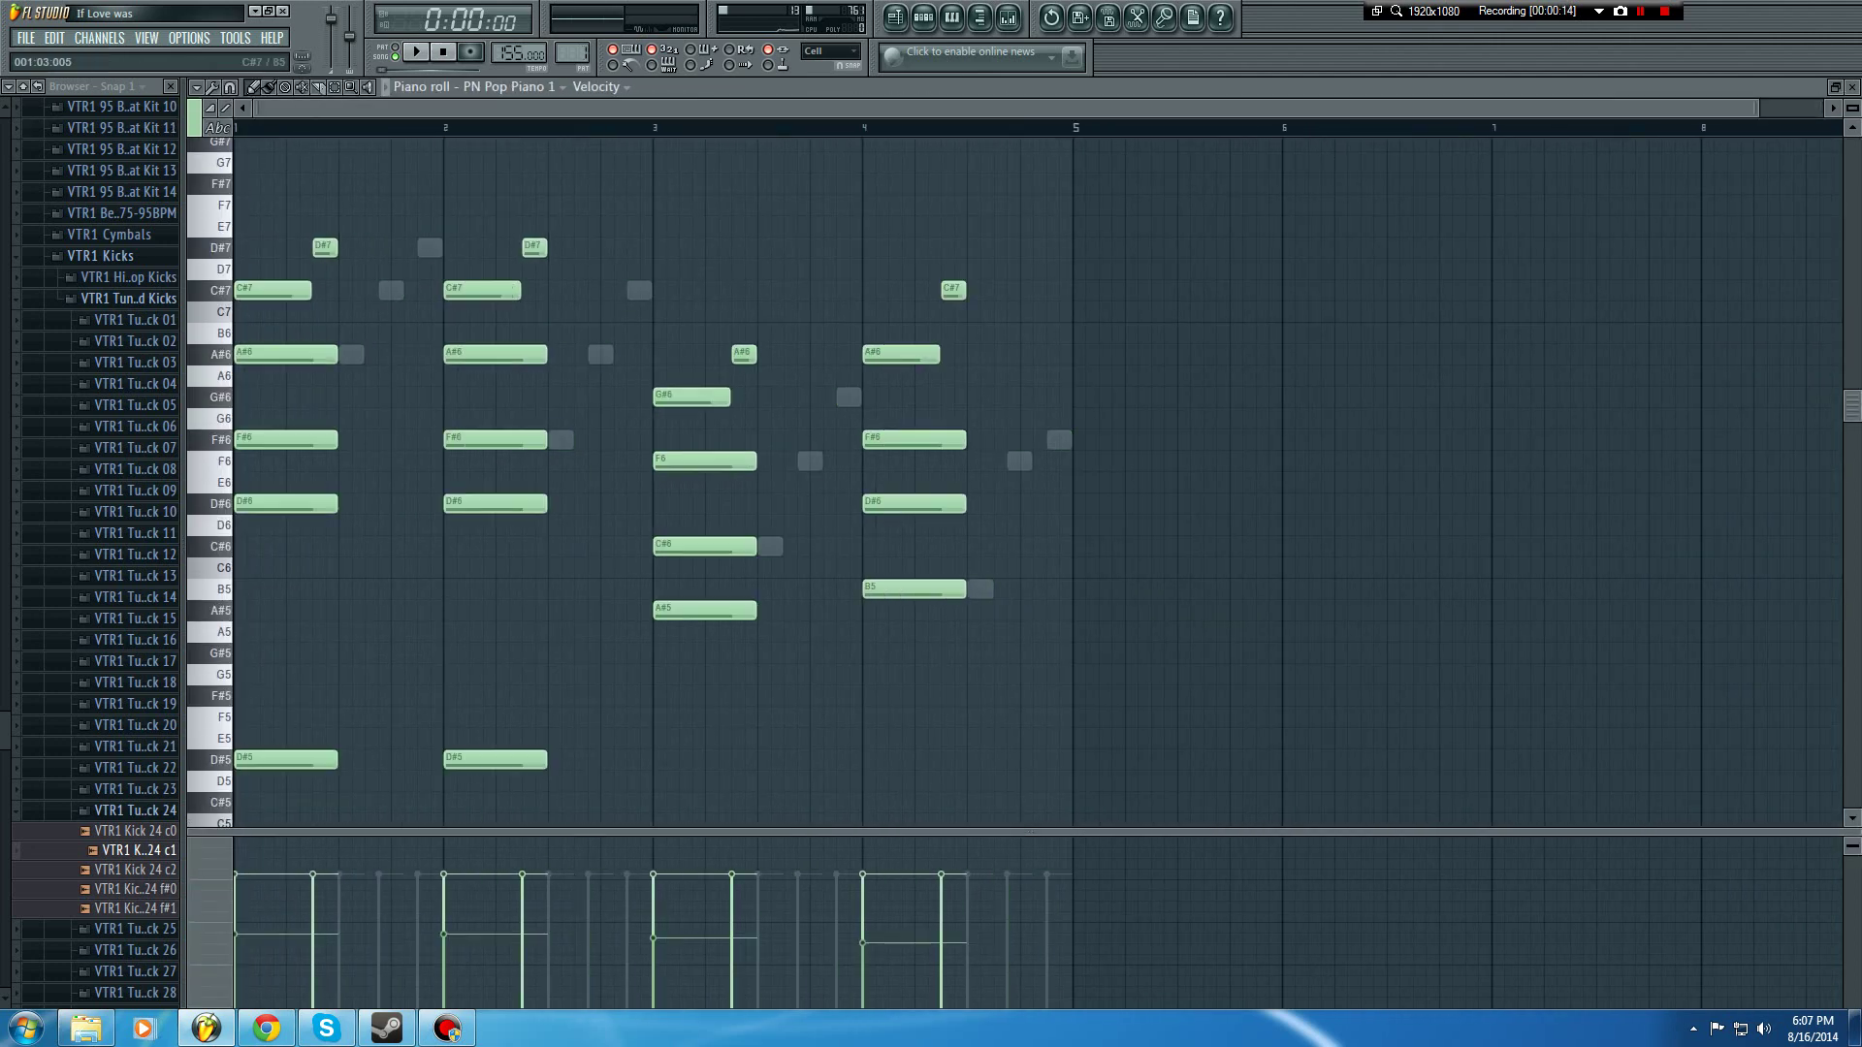
{"action": "left_click_drag", "start_coordinate": [1131, 227], "coordinate": [262, 921]}
{"action": "scroll", "coordinate": [995, 514], "scroll_direction": "down", "scroll_amount": 3}
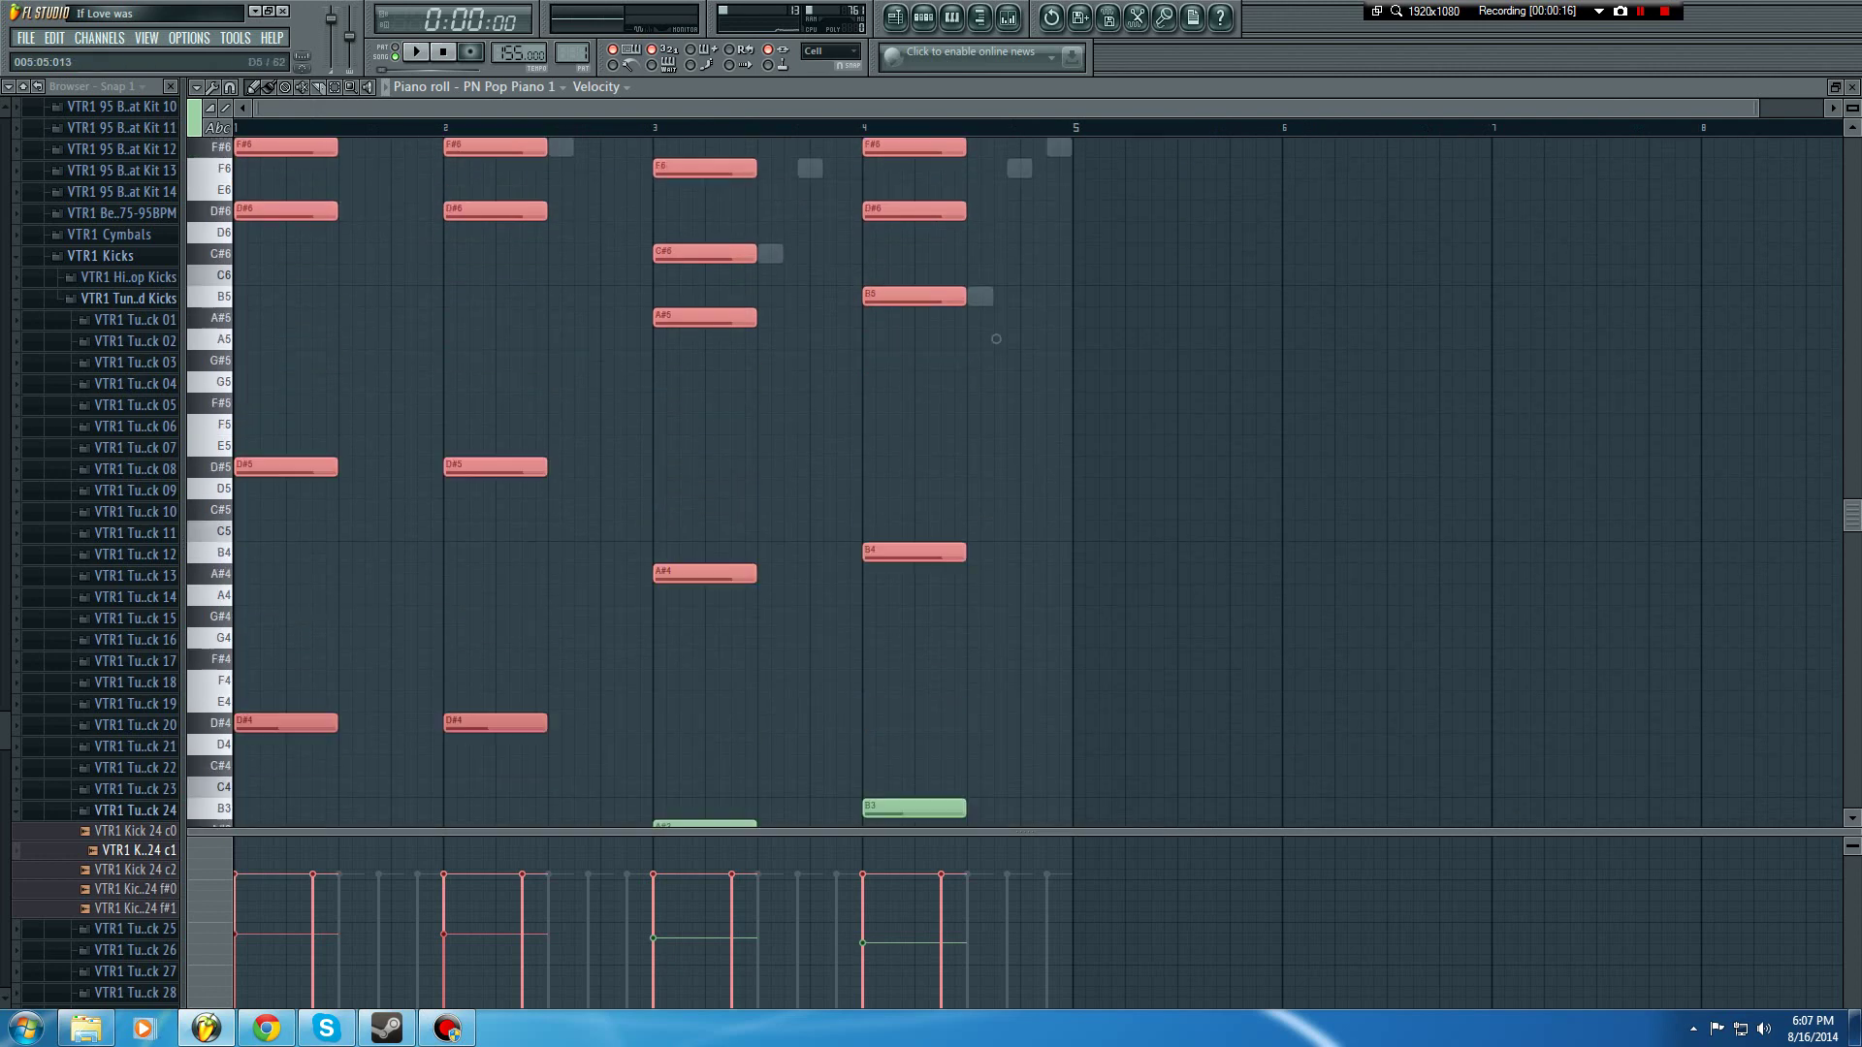
{"action": "left_click_drag", "start_coordinate": [1151, 767], "coordinate": [235, 131]}
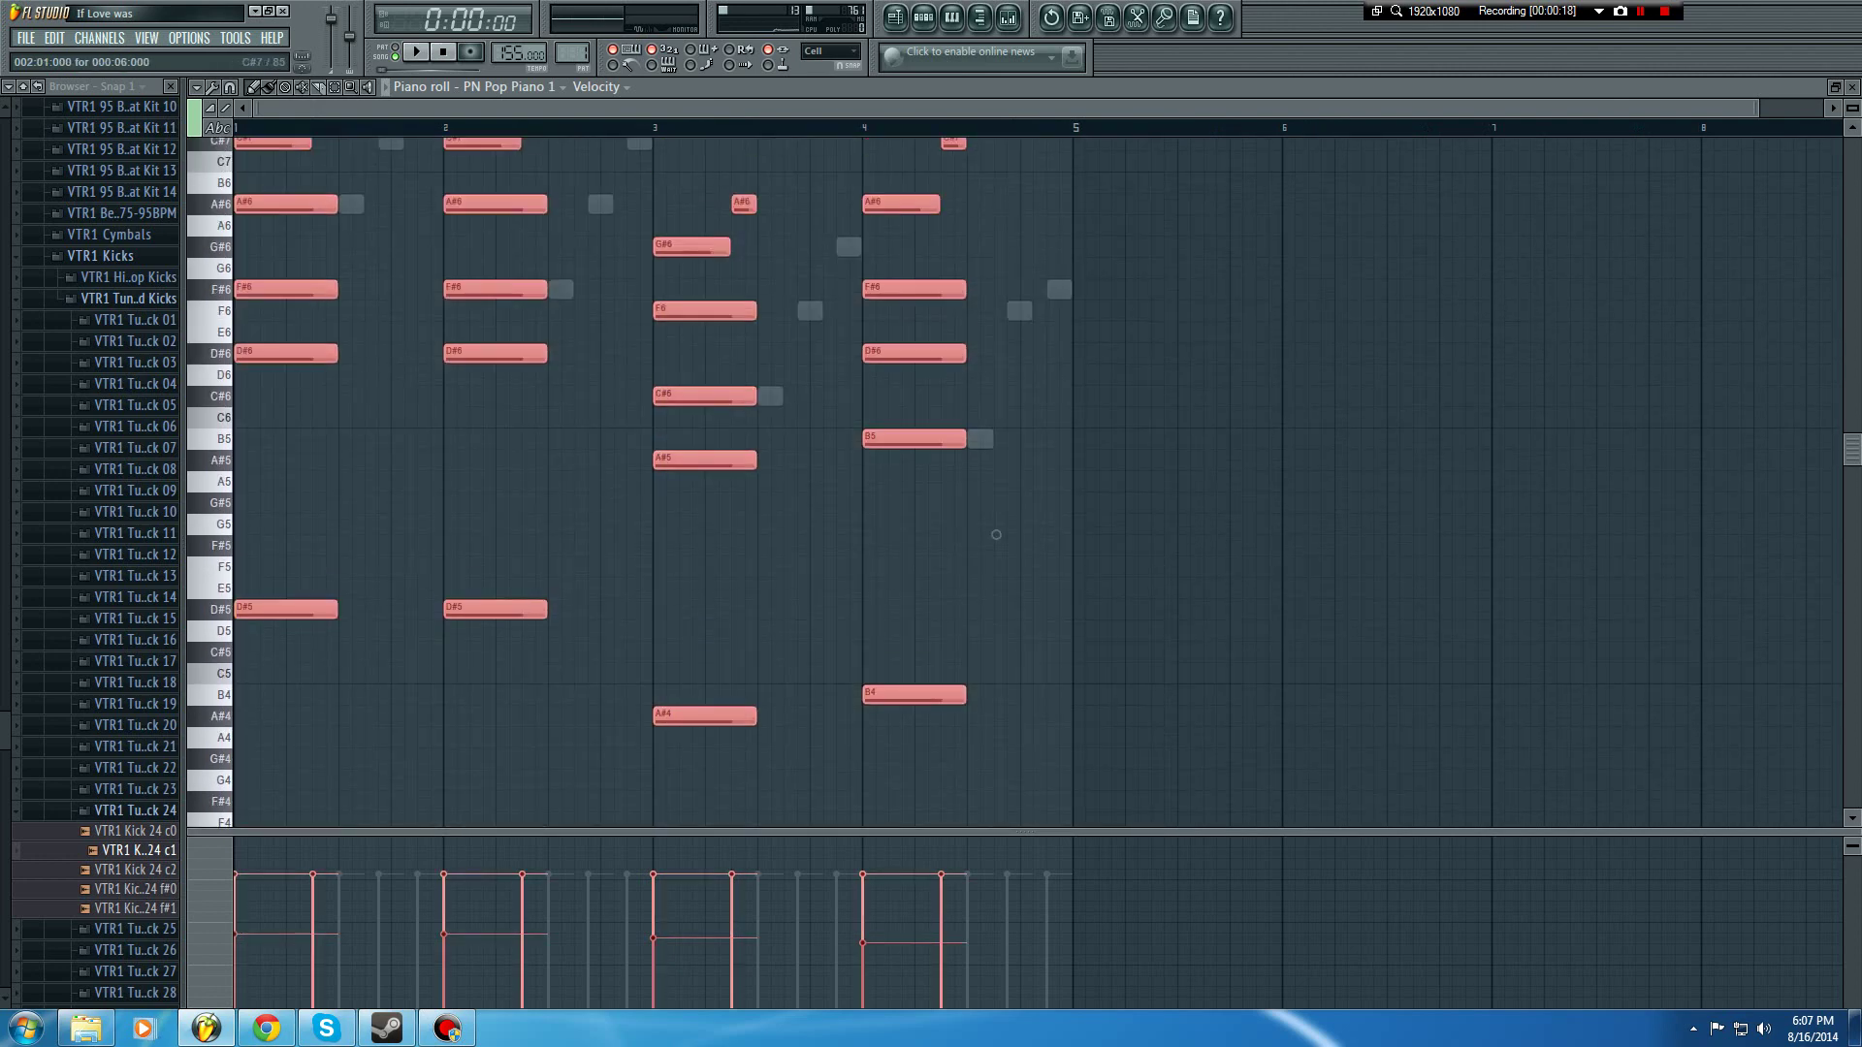
{"action": "scroll", "coordinate": [996, 537], "scroll_direction": "up", "scroll_amount": 3}
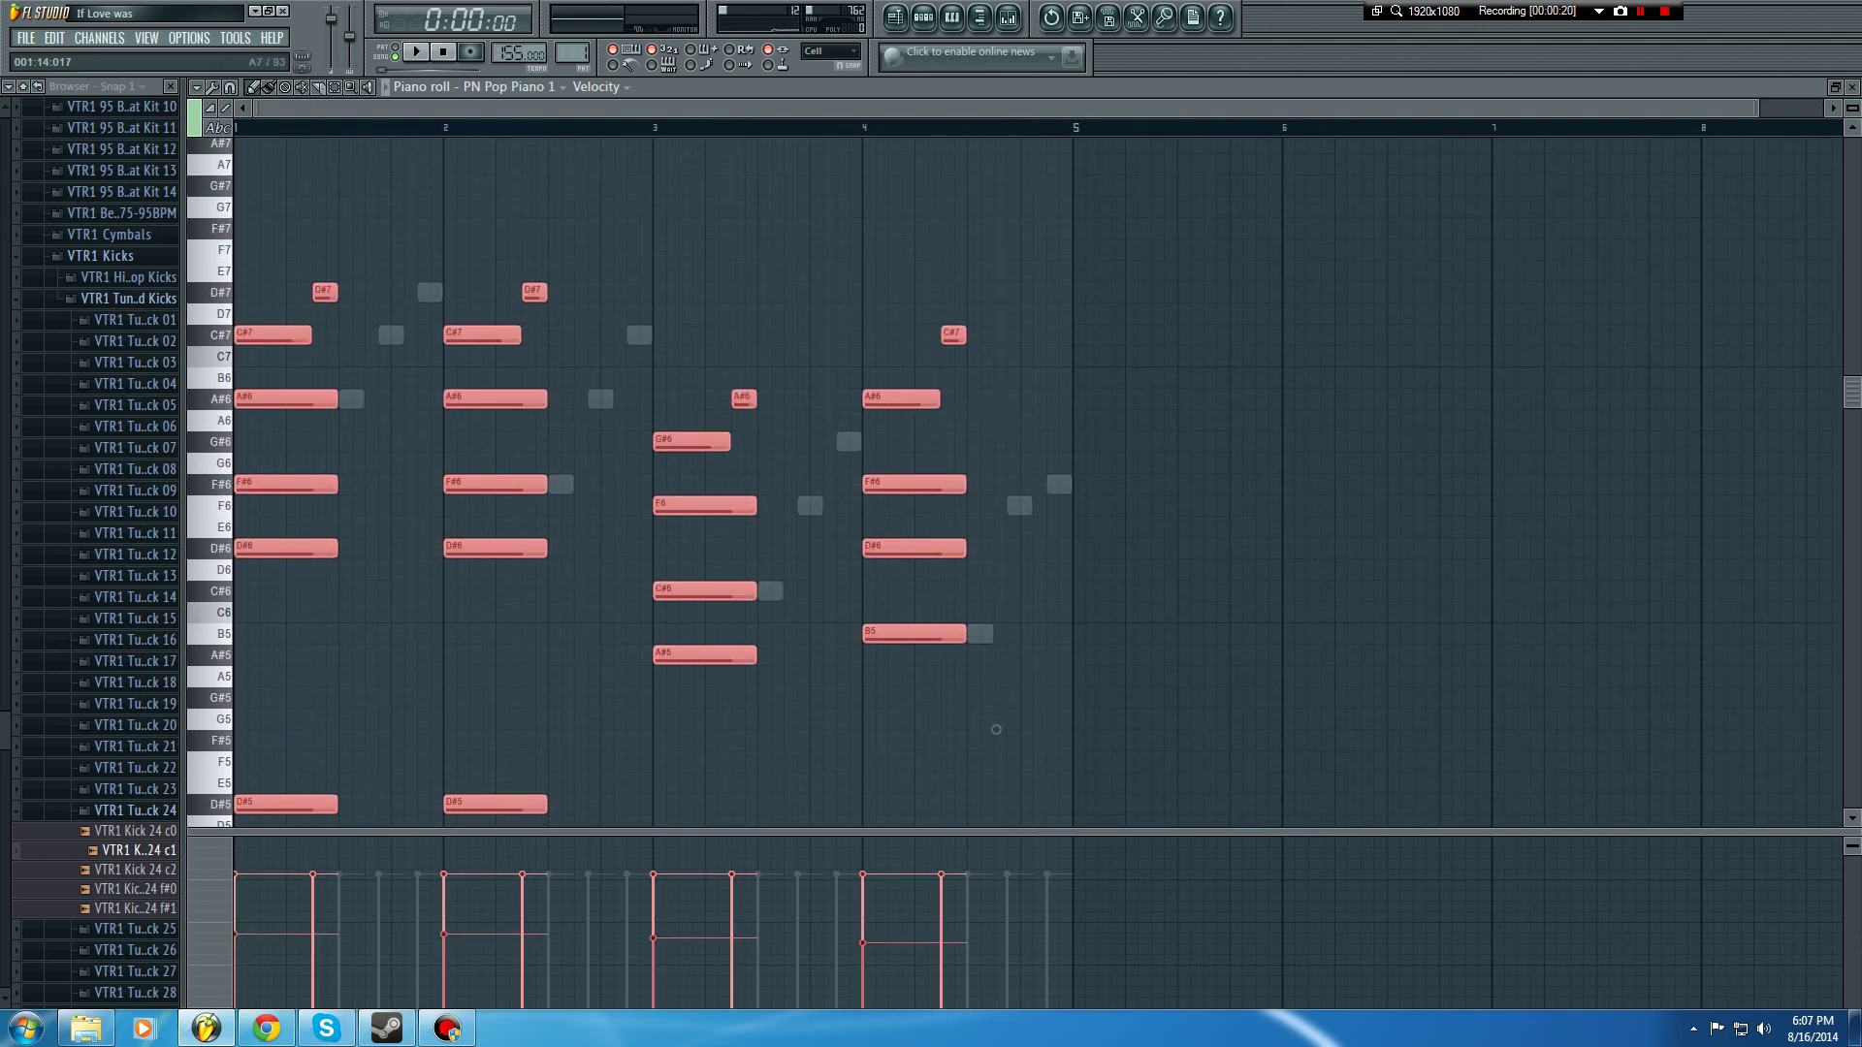
Step: Start a new project without saving the changes to the current one
{"action": "left_click", "coordinate": [26, 38]}
{"action": "left_click", "coordinate": [40, 56]}
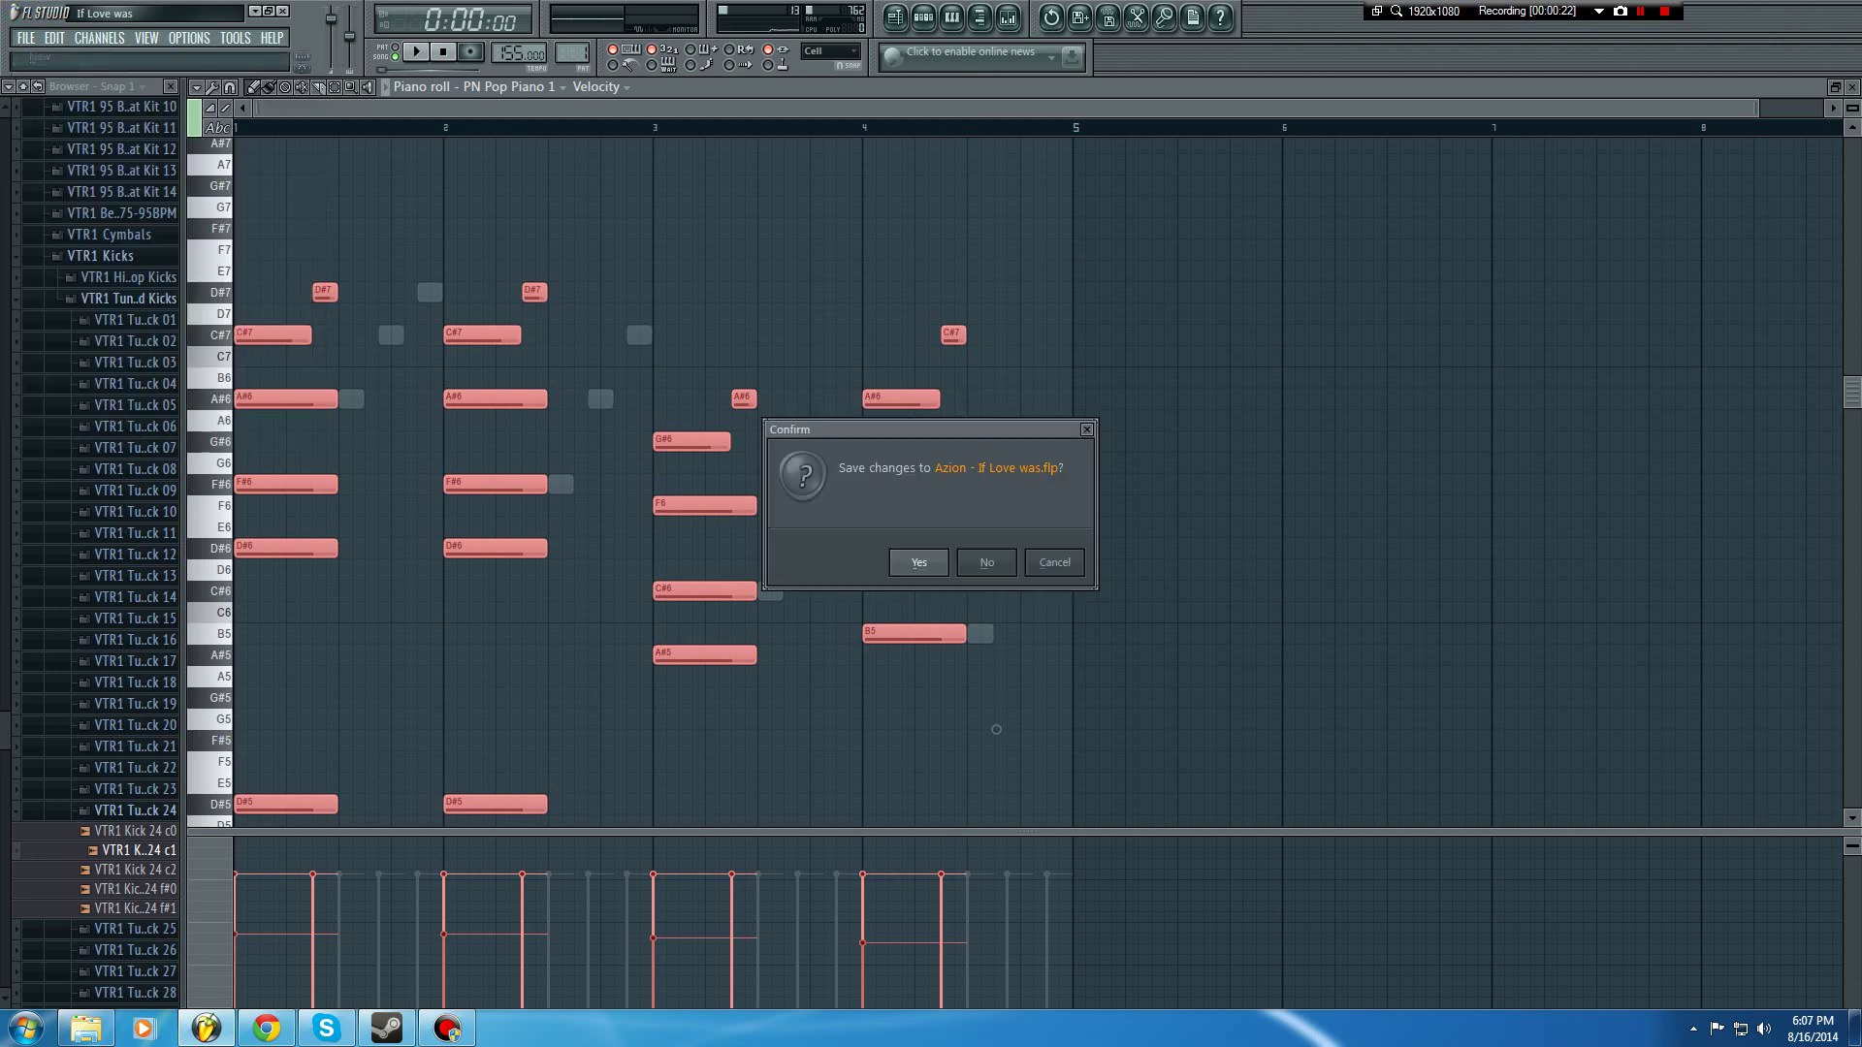
{"action": "left_click", "coordinate": [986, 562]}
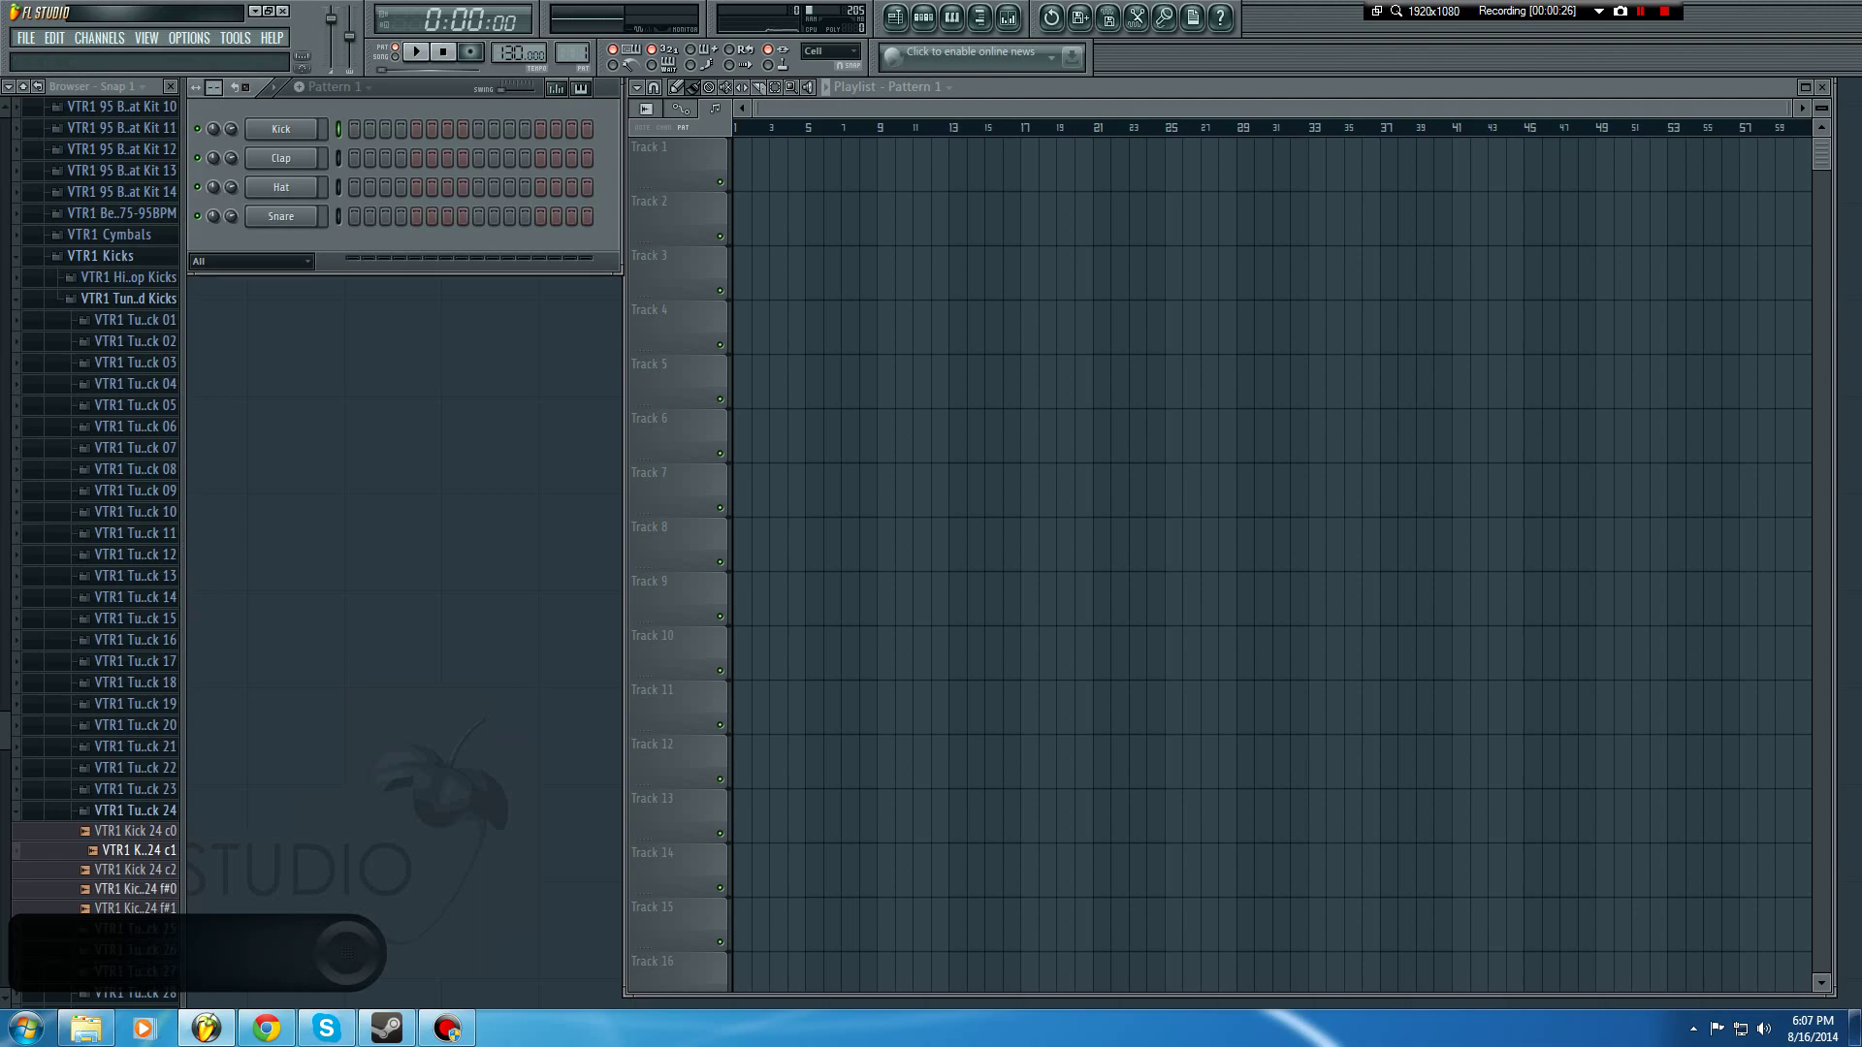
Step: Switch to Chrome, pause the "For you" track on the SoundCloud page, and return to FL Studio
{"action": "left_click", "coordinate": [267, 1028]}
{"action": "left_click", "coordinate": [720, 349]}
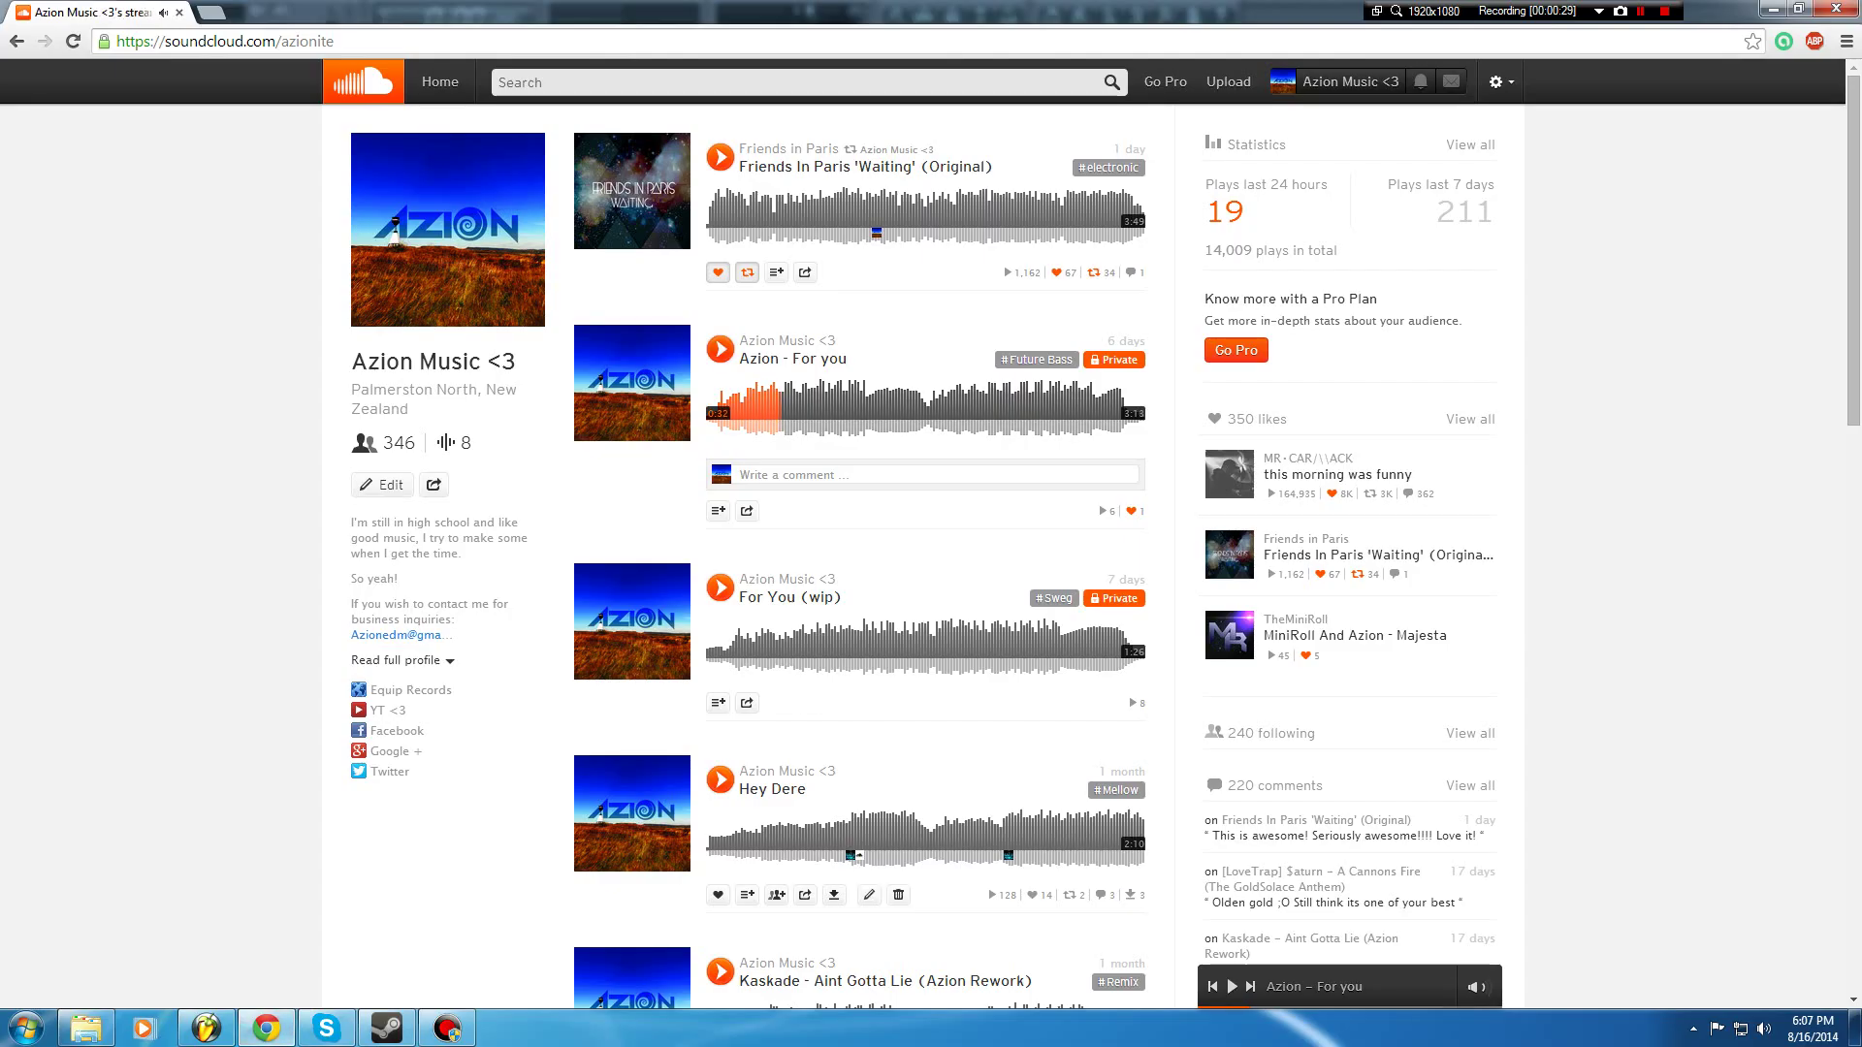
{"action": "left_click", "coordinate": [206, 1028]}
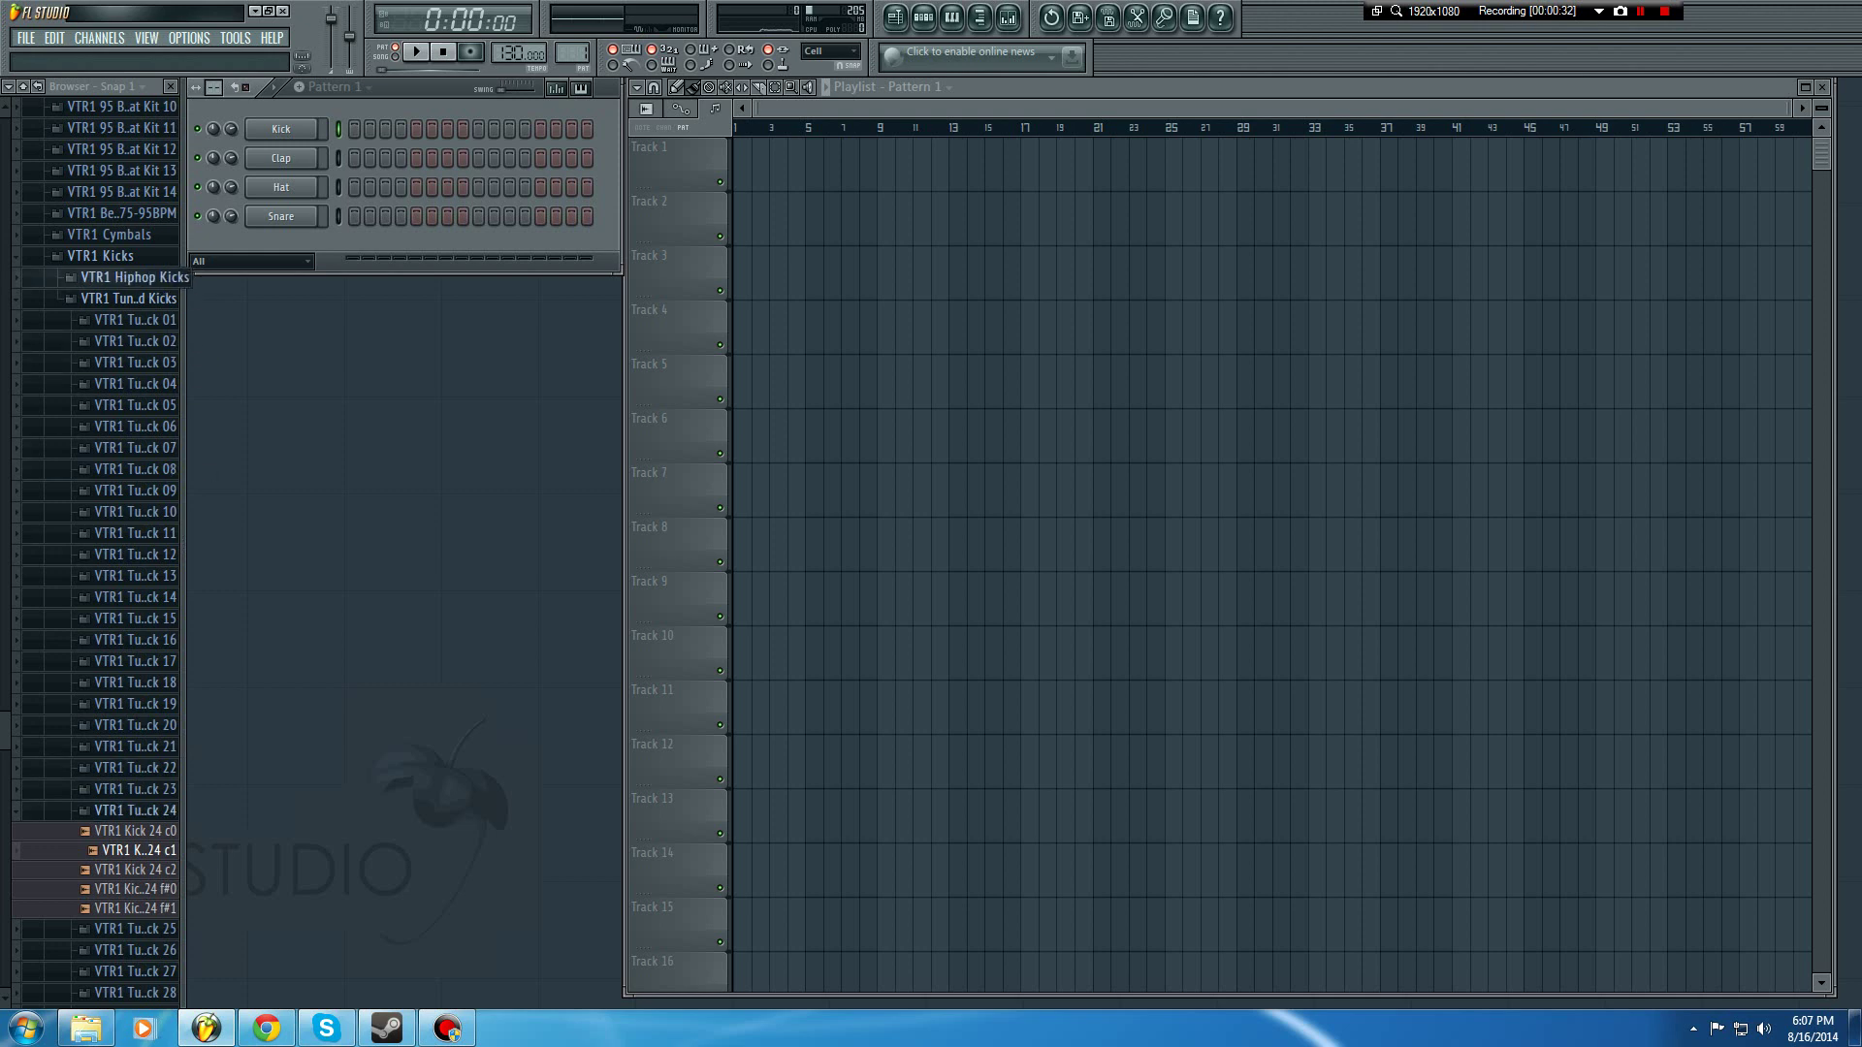
Step: Open the VTR1 Hiphop Kicks sample folder inside VTR1 Kicks, collapsing the tuned kicks folder
{"action": "left_click", "coordinate": [100, 255]}
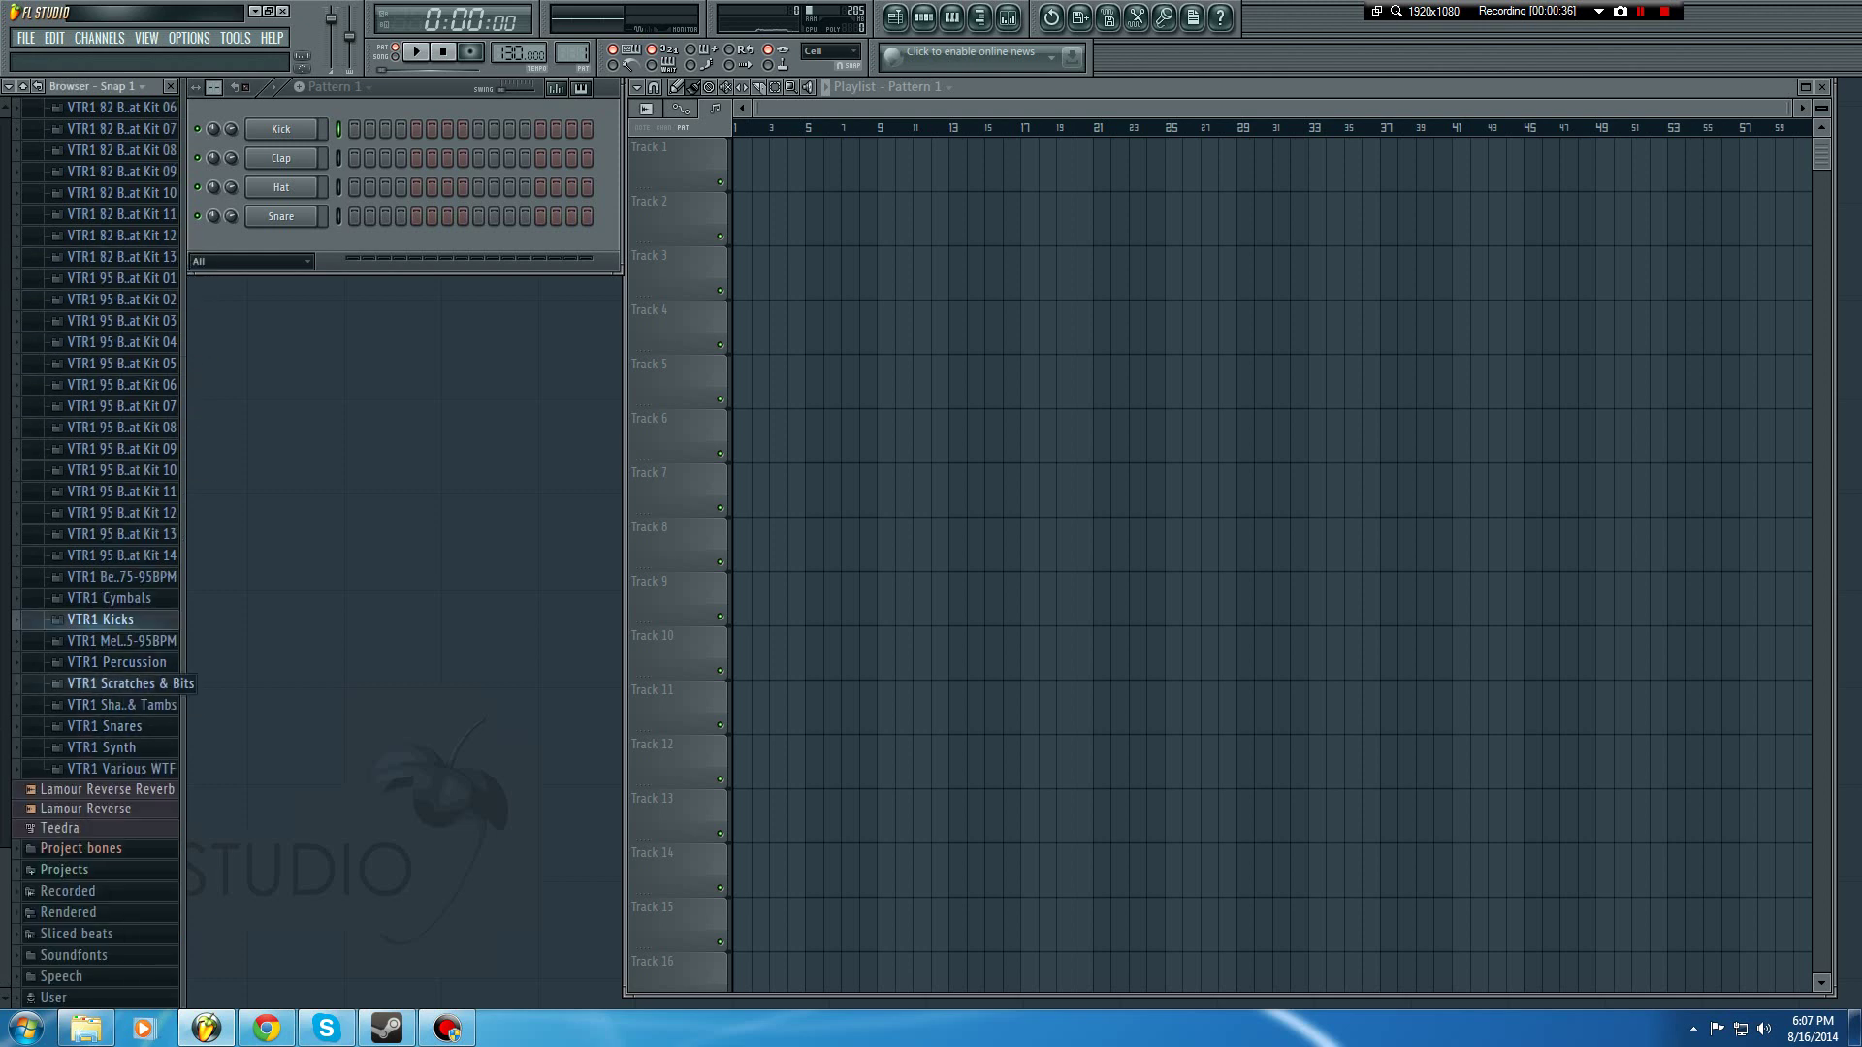
{"action": "left_click", "coordinate": [100, 620]}
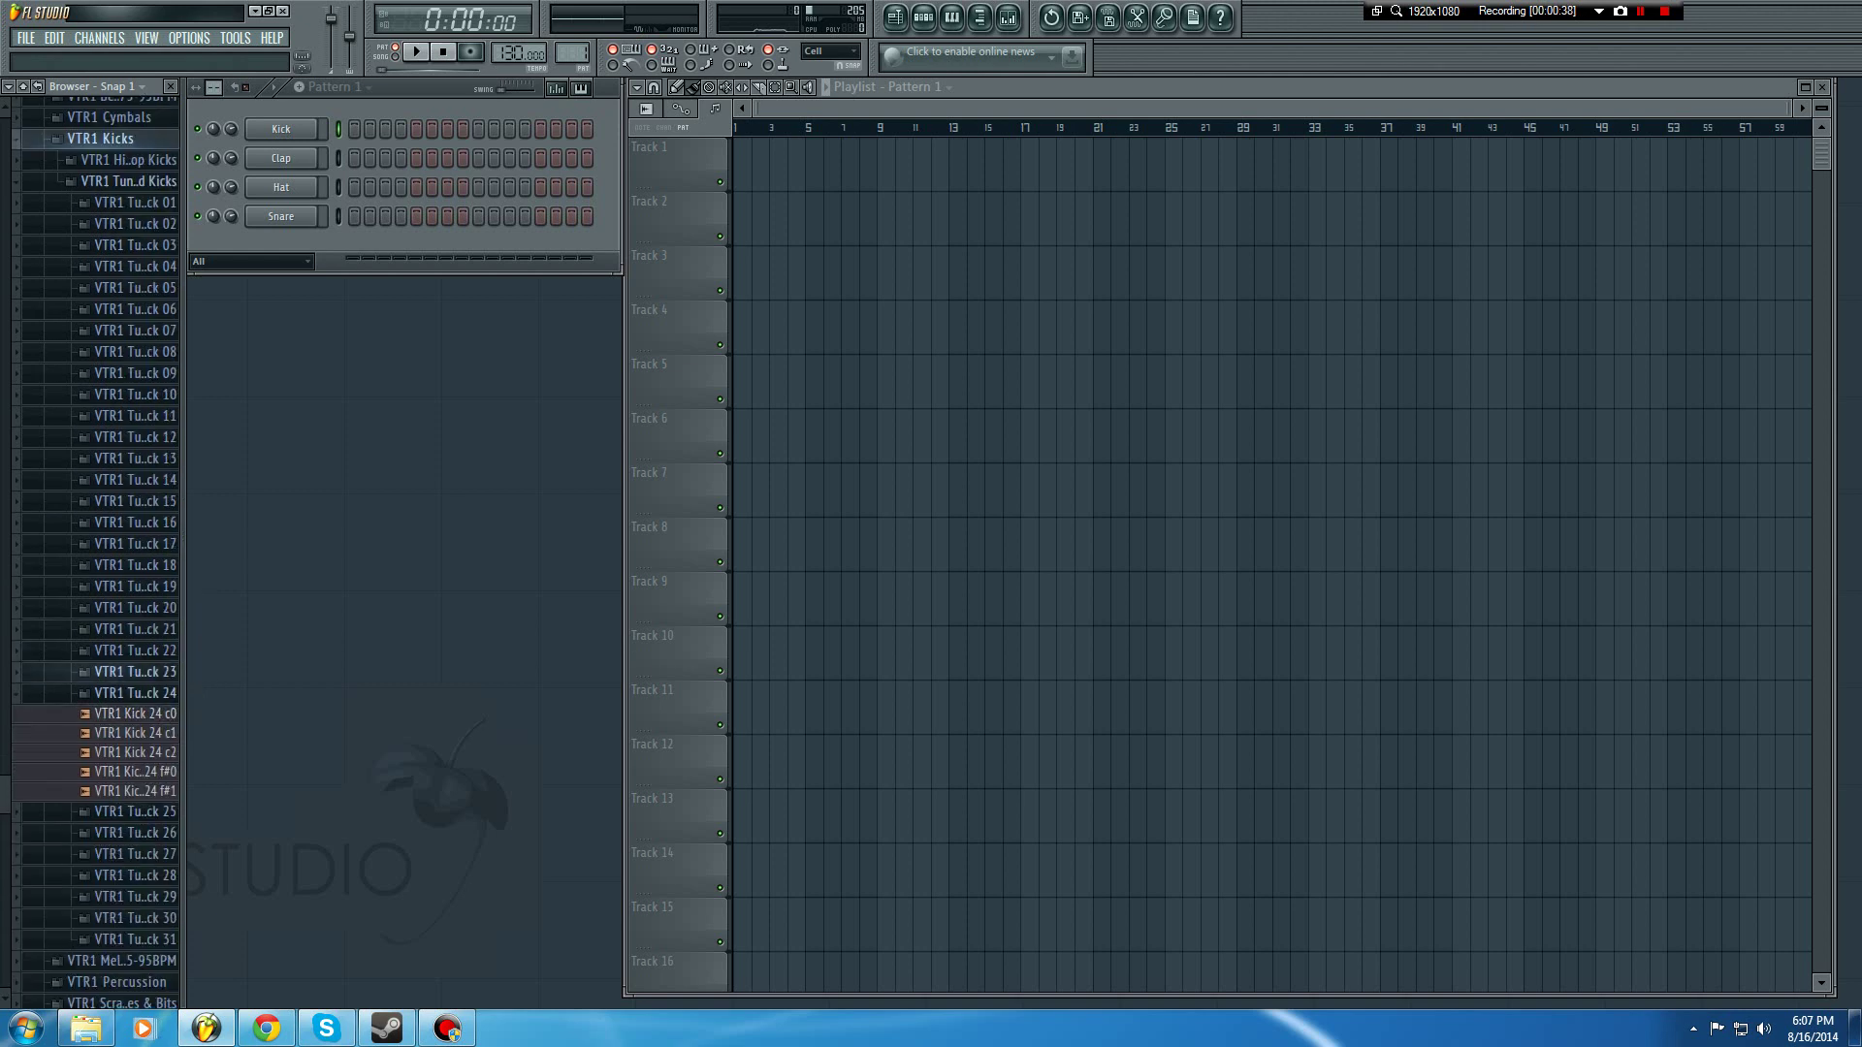
{"action": "left_click", "coordinate": [135, 693]}
{"action": "left_click", "coordinate": [129, 178]}
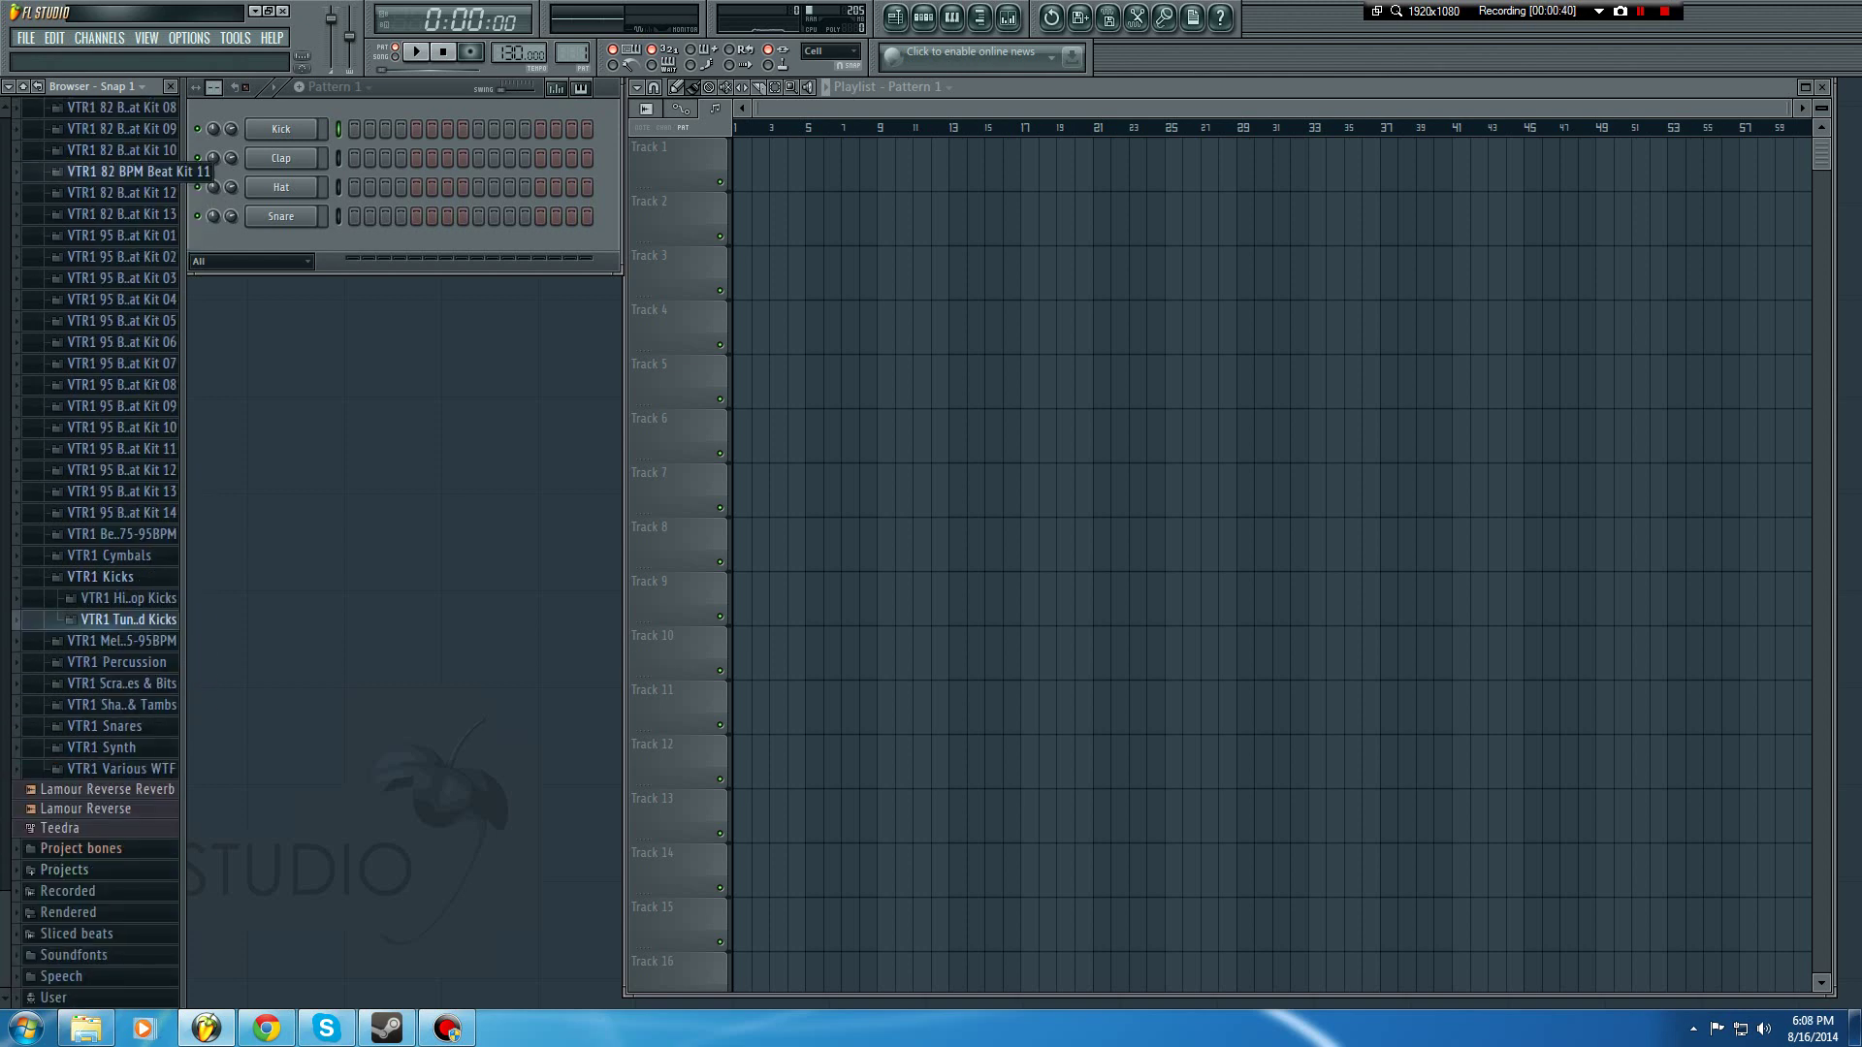
{"action": "left_click", "coordinate": [135, 597]}
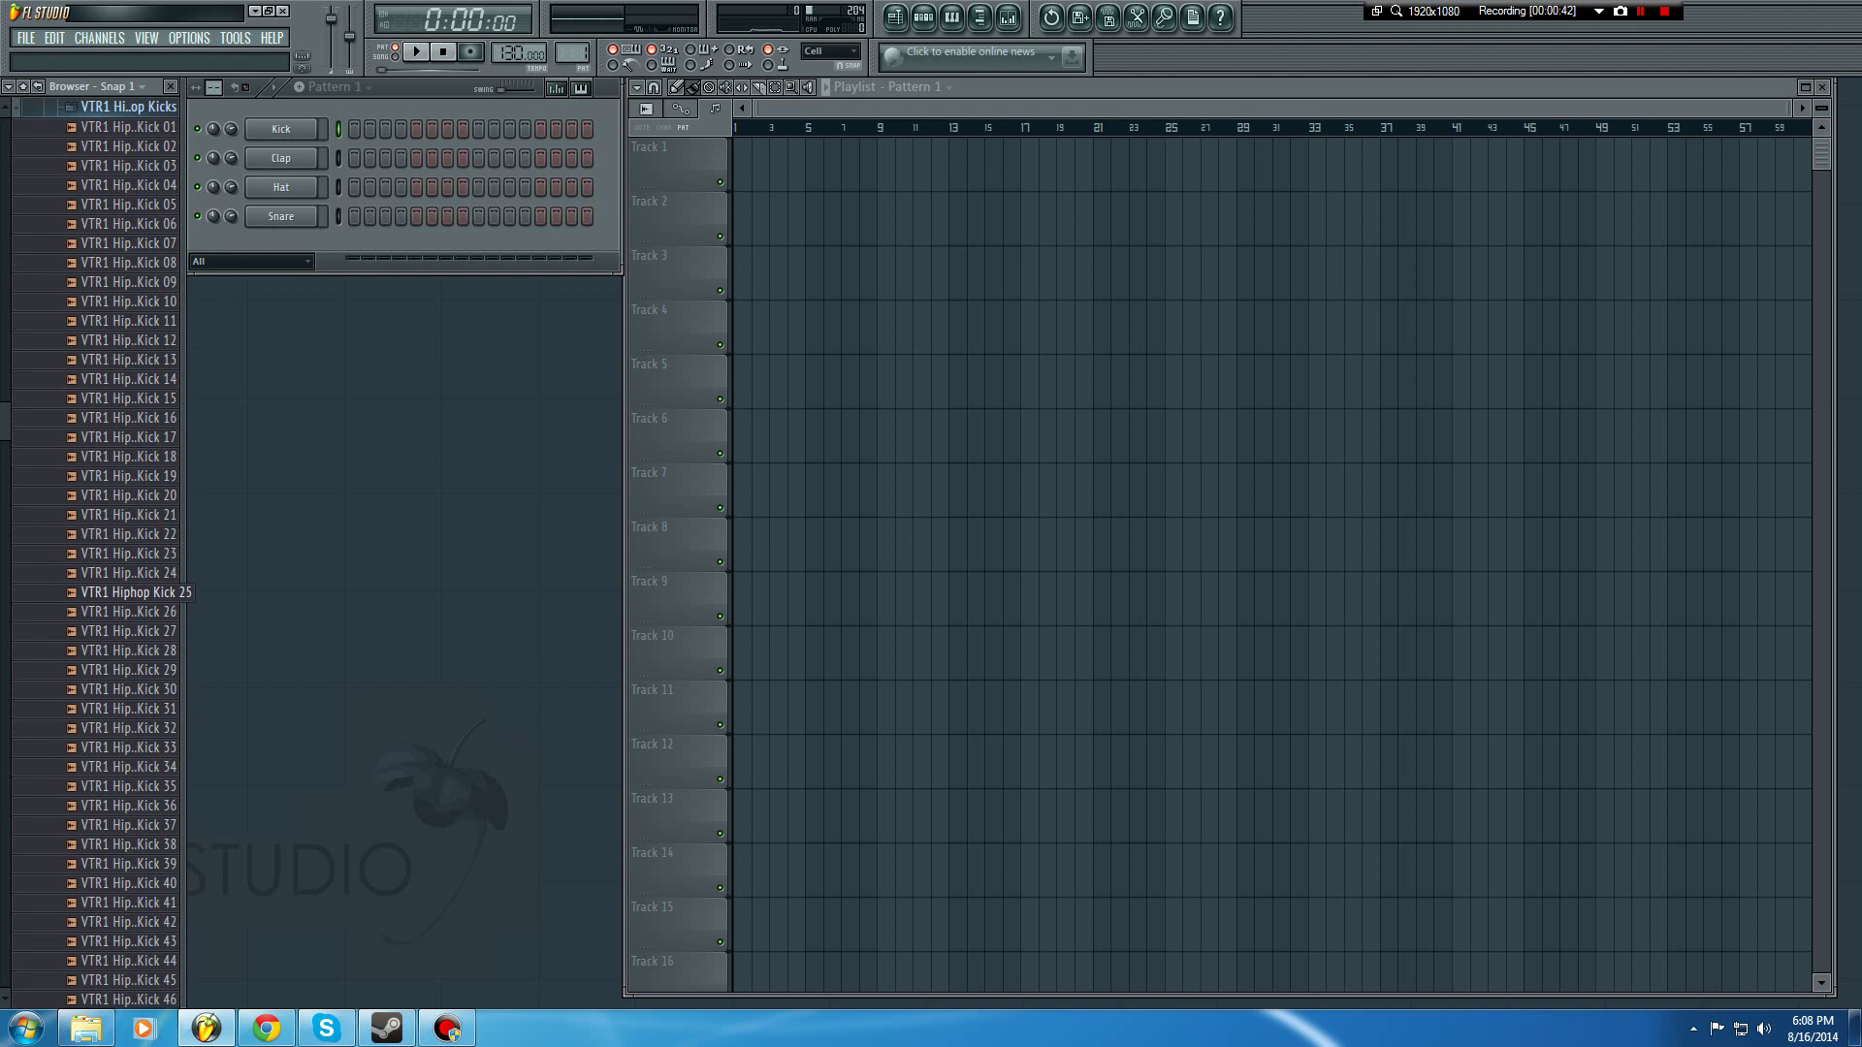
Step: Audition several hip-hop kicks and load VTR1 Hiphop Kick 12 onto the Kick channel
{"action": "left_click", "coordinate": [134, 534]}
{"action": "left_click", "coordinate": [135, 457]}
{"action": "left_click", "coordinate": [135, 398]}
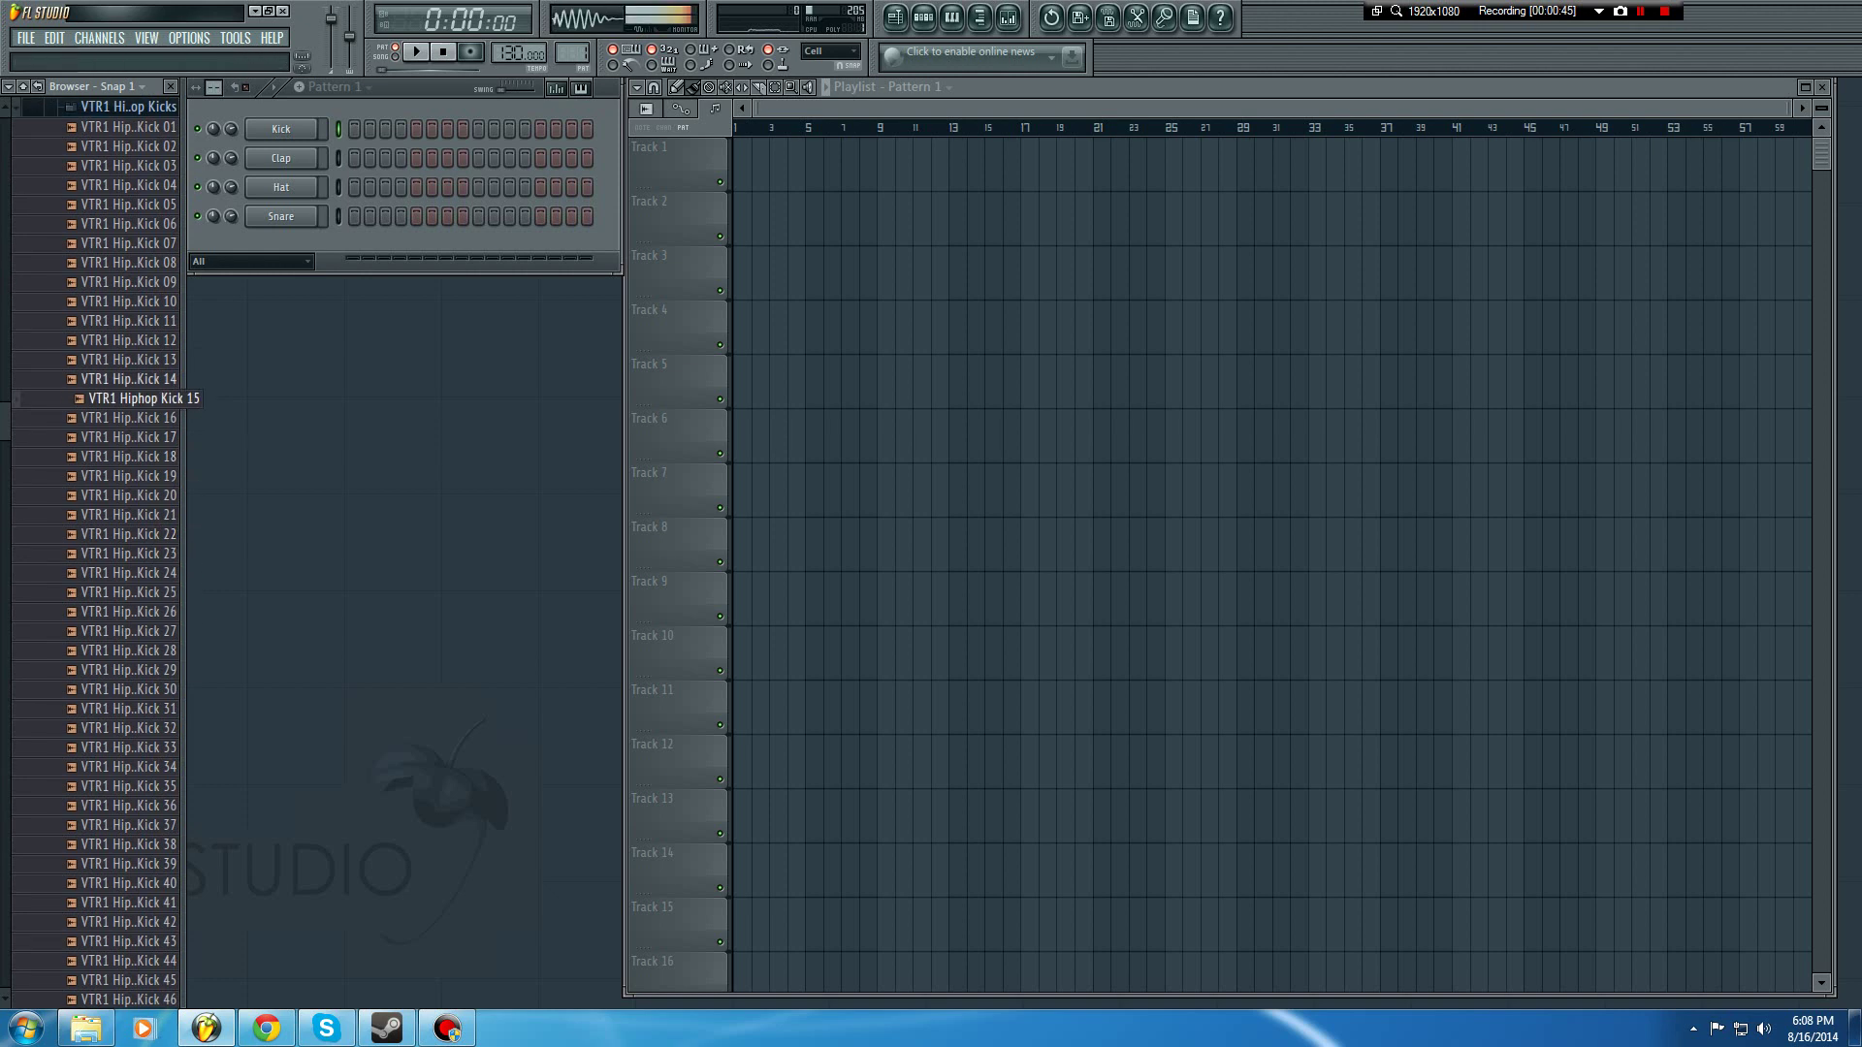
{"action": "left_click", "coordinate": [135, 341]}
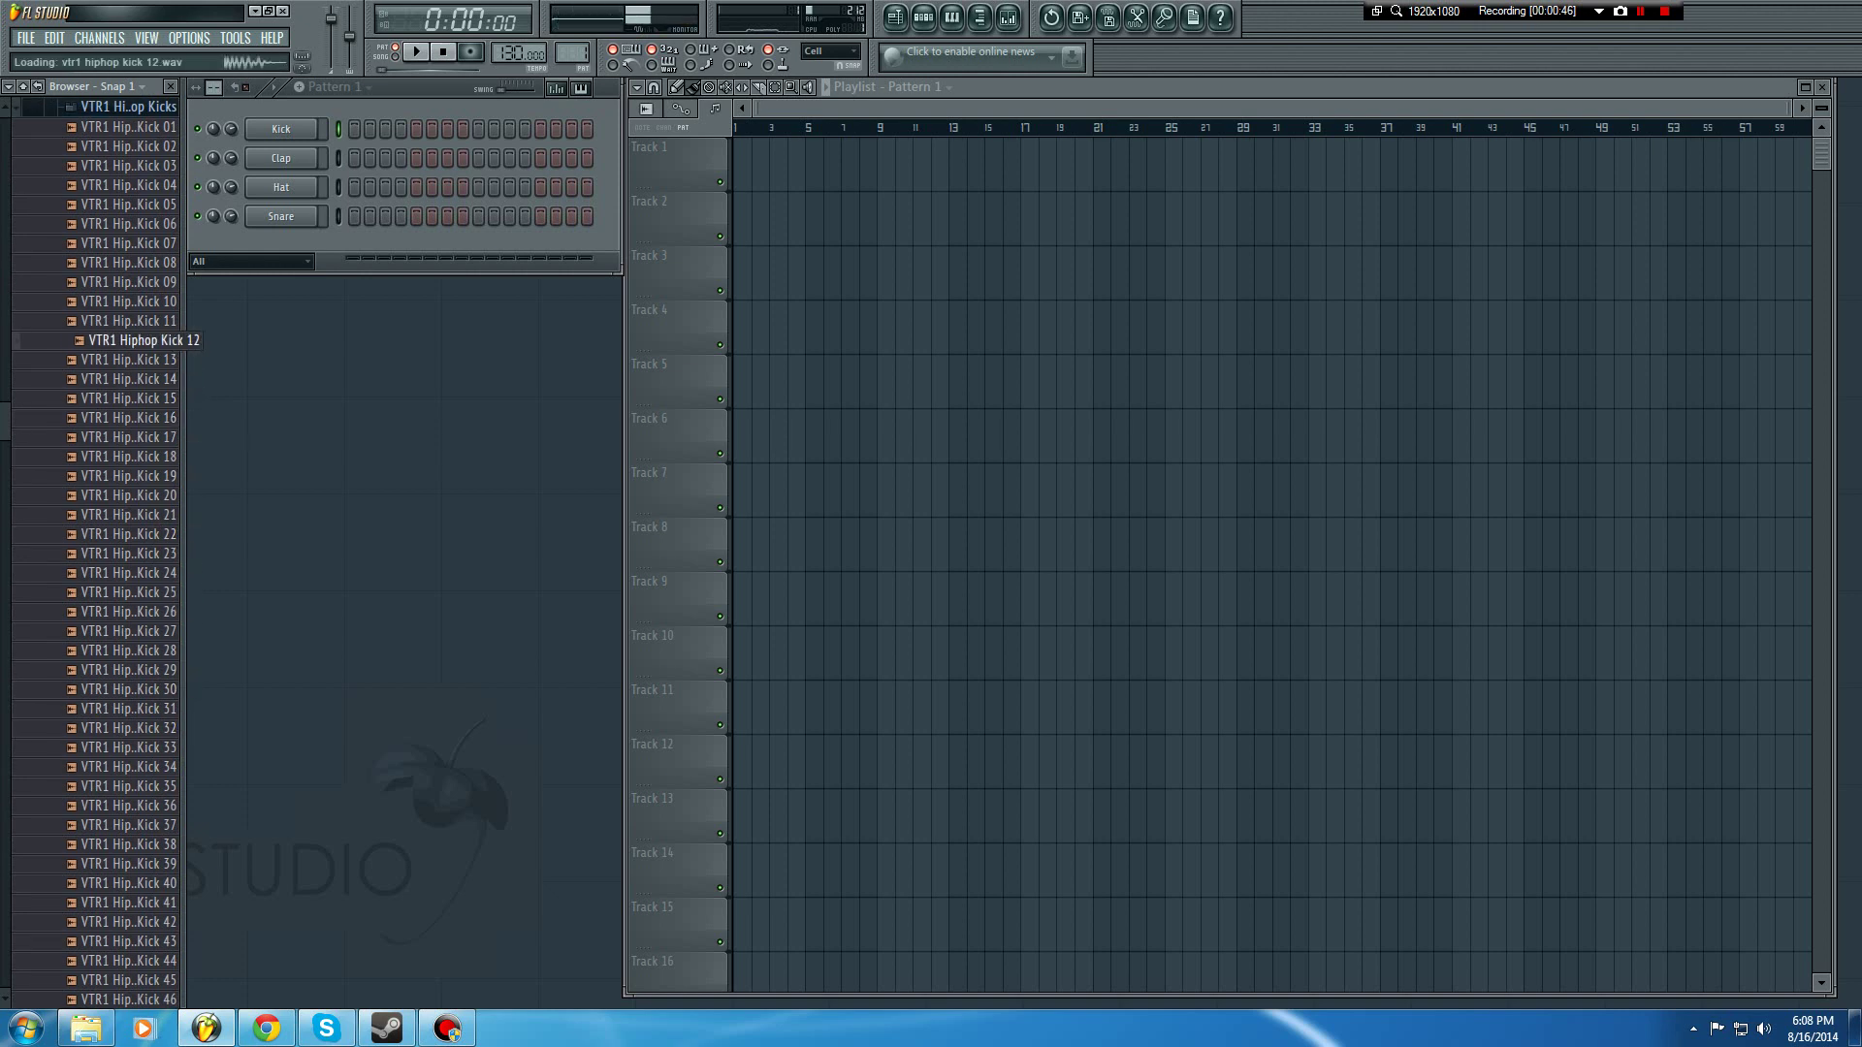
{"action": "left_click_drag", "start_coordinate": [131, 340], "coordinate": [281, 129]}
{"action": "left_click", "coordinate": [126, 107]}
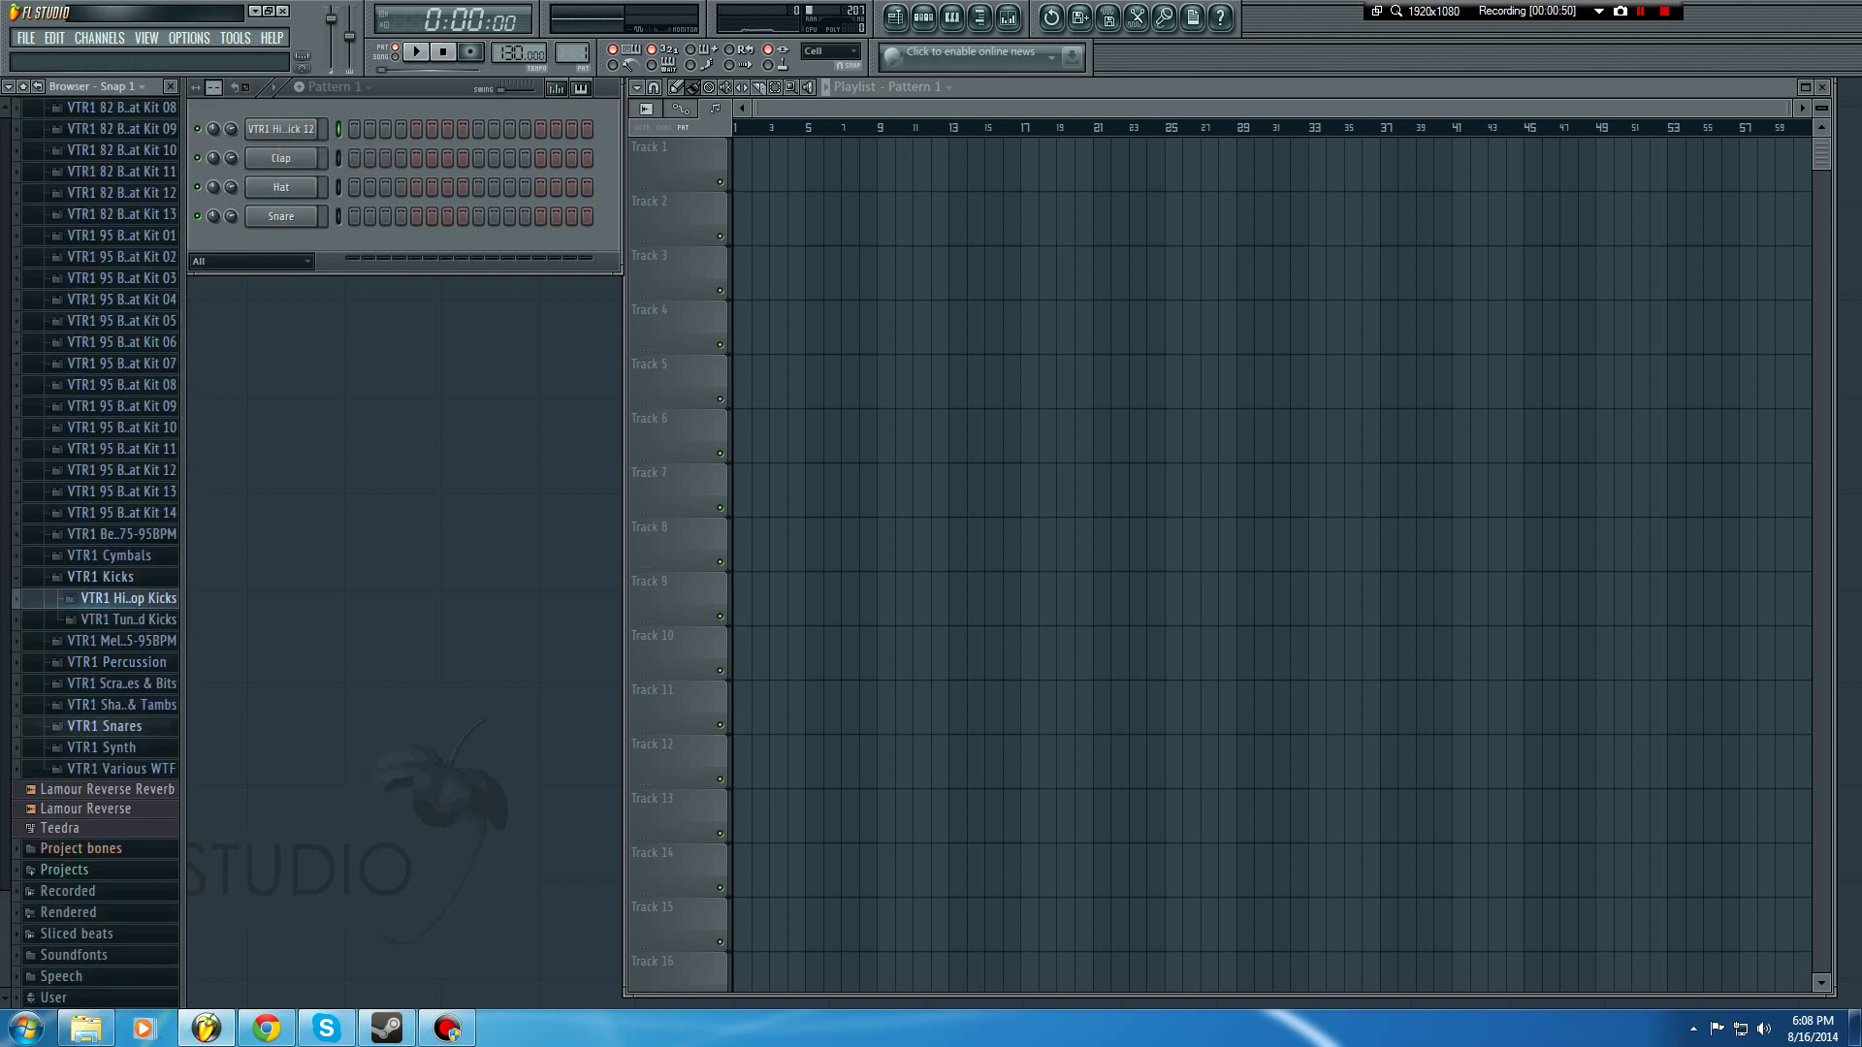
Step: Audition snares in the VTR1 Snare Charting folder and load VTR1 Snare Charting 14 onto the Snare channel
{"action": "left_click", "coordinate": [104, 725]}
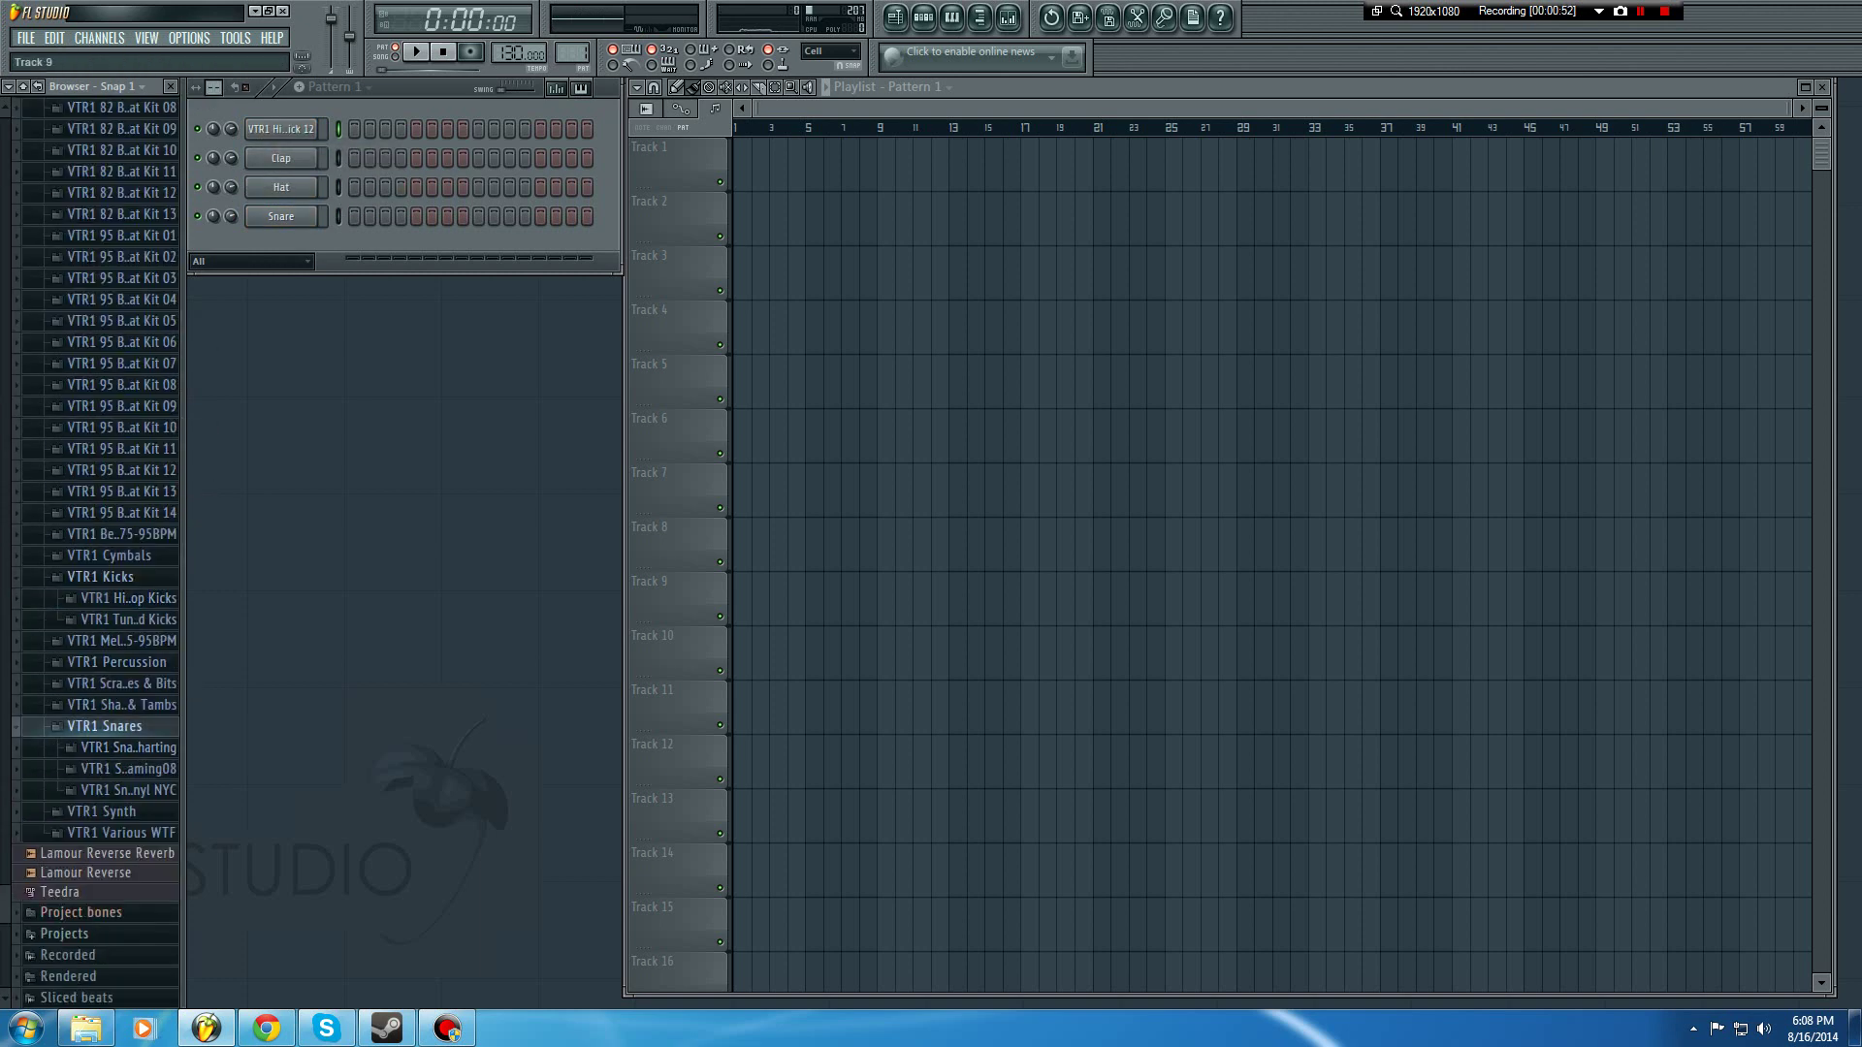
{"action": "left_click", "coordinate": [122, 747]}
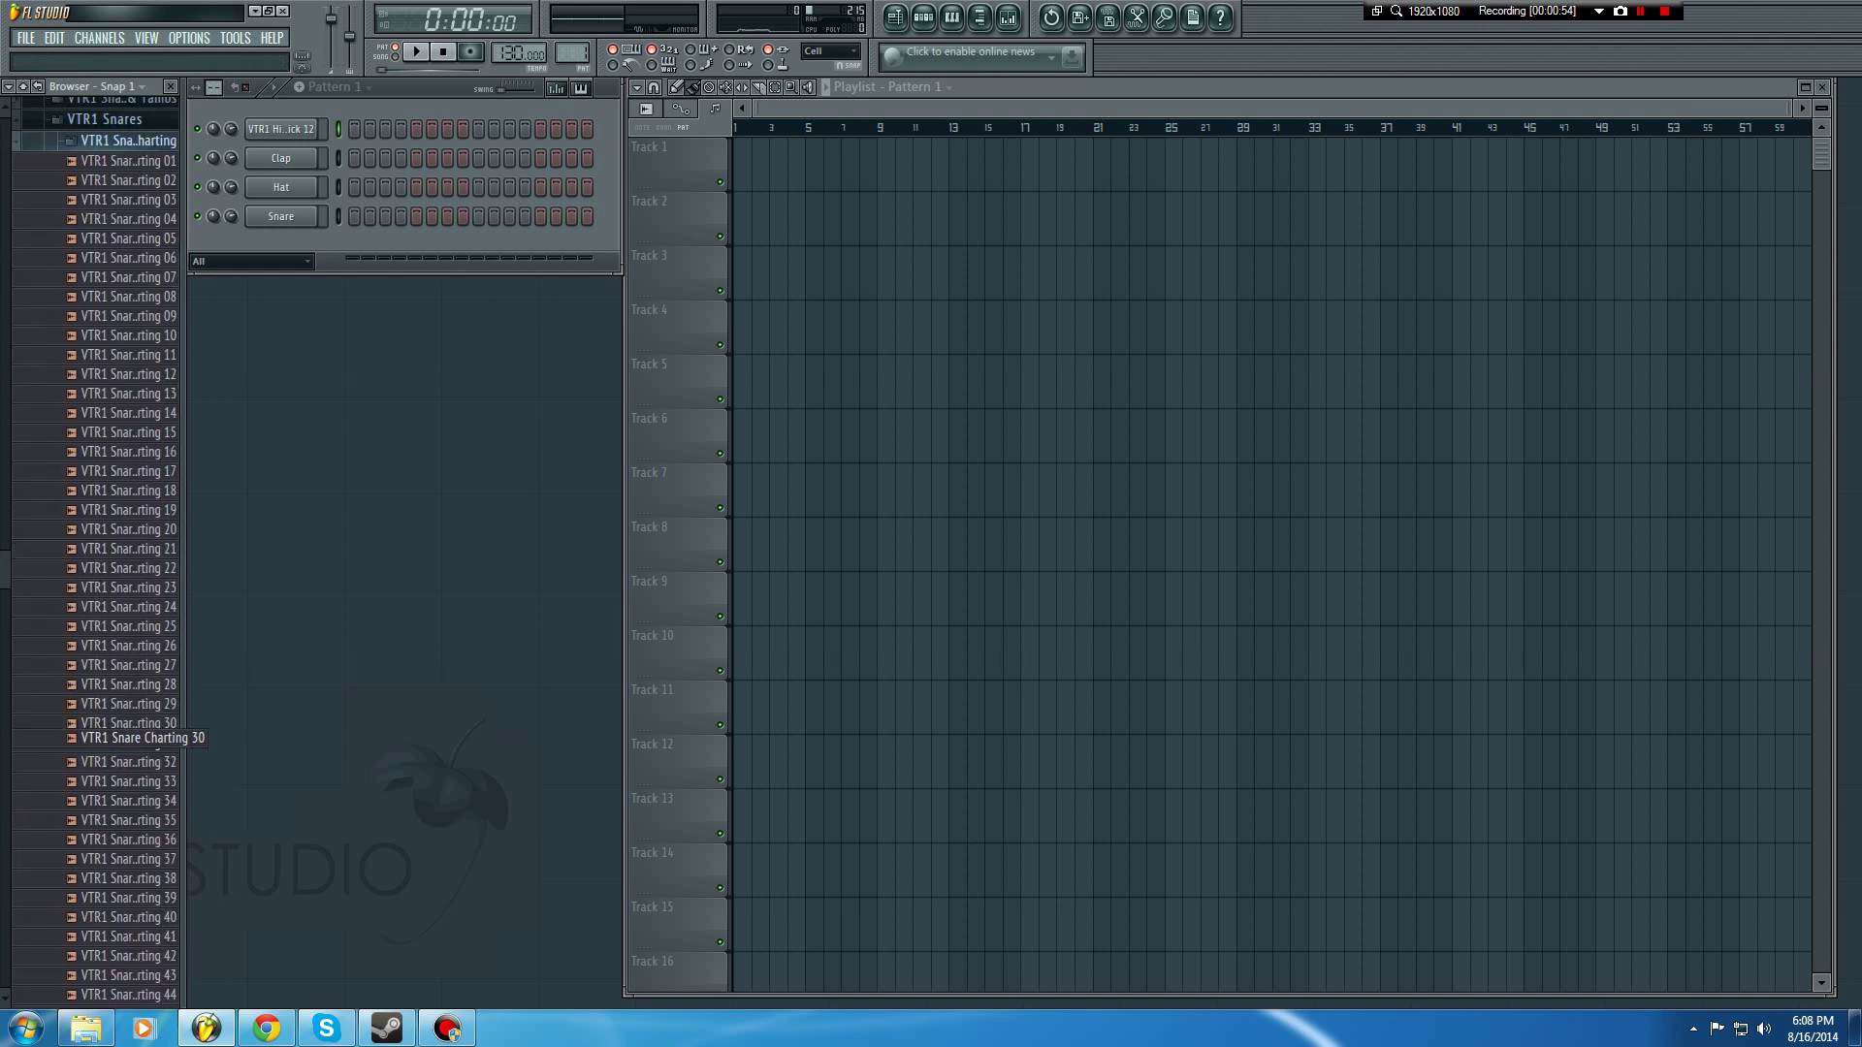
{"action": "left_click", "coordinate": [126, 476]}
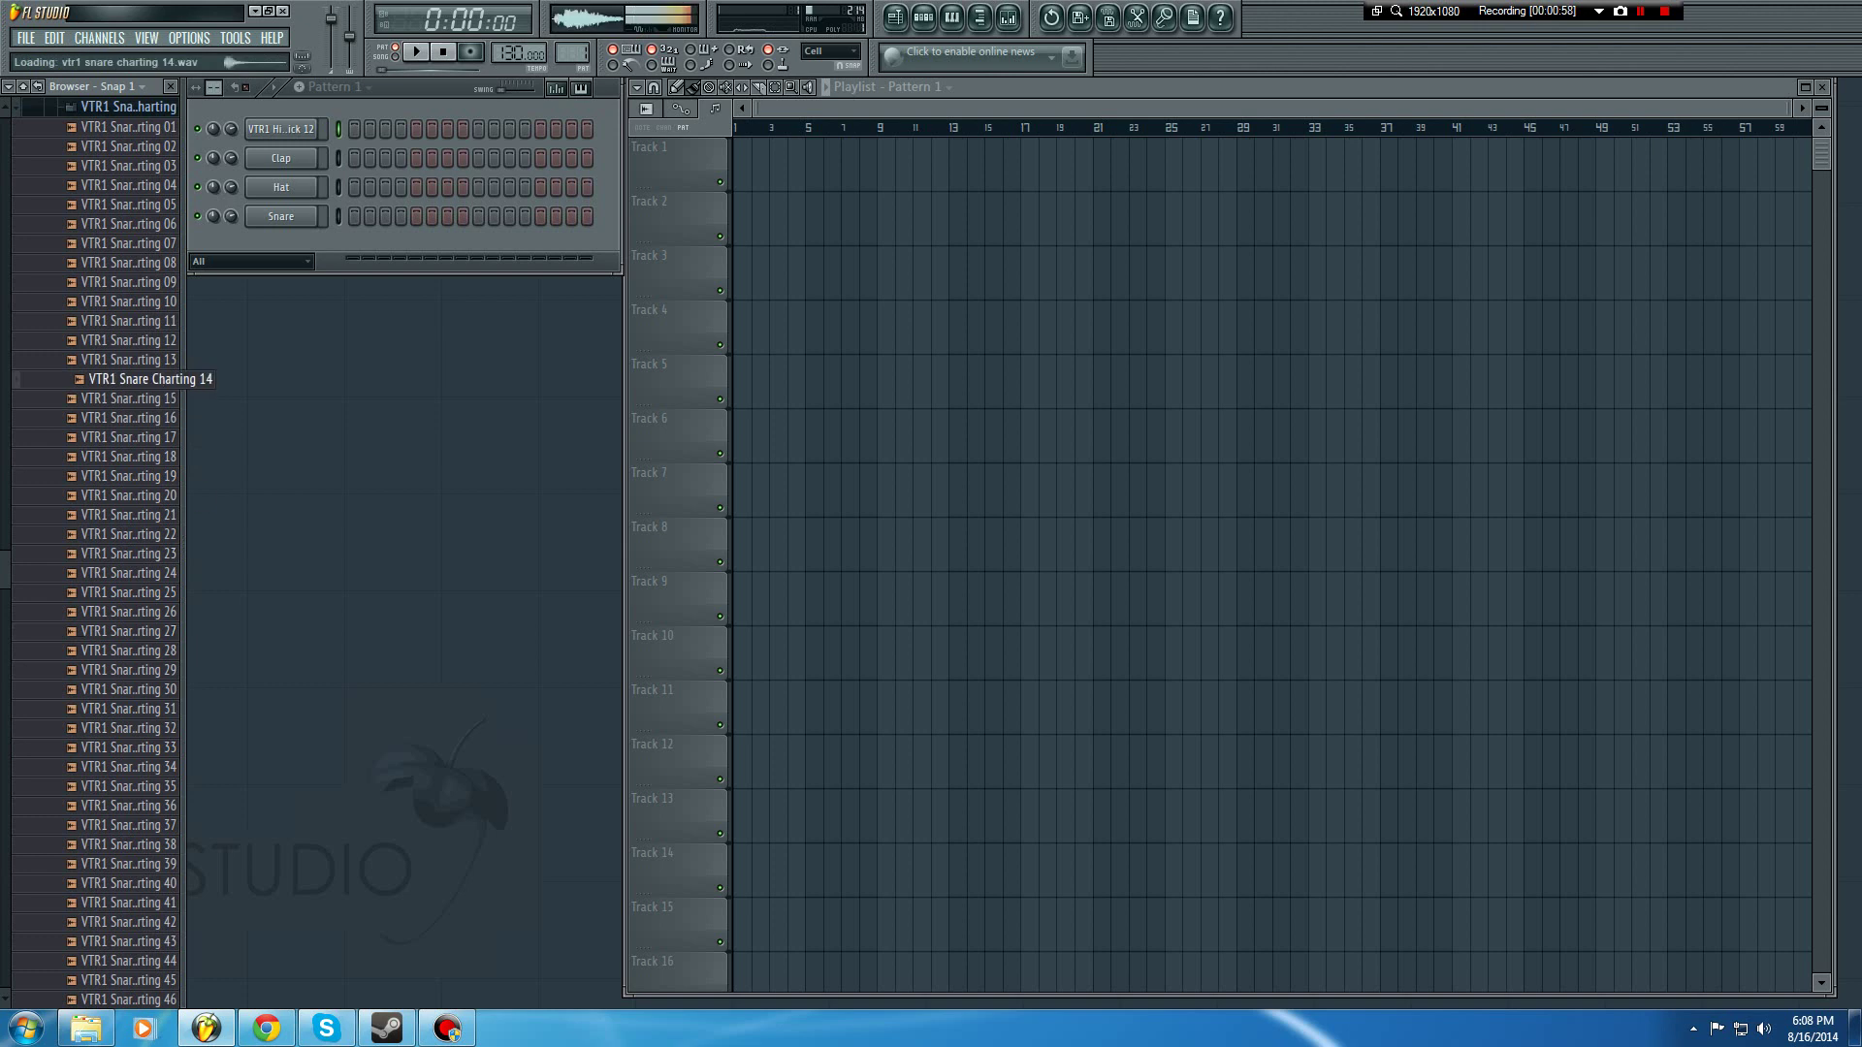
{"action": "left_click", "coordinate": [121, 360]}
{"action": "left_click_drag", "start_coordinate": [121, 380], "coordinate": [281, 215]}
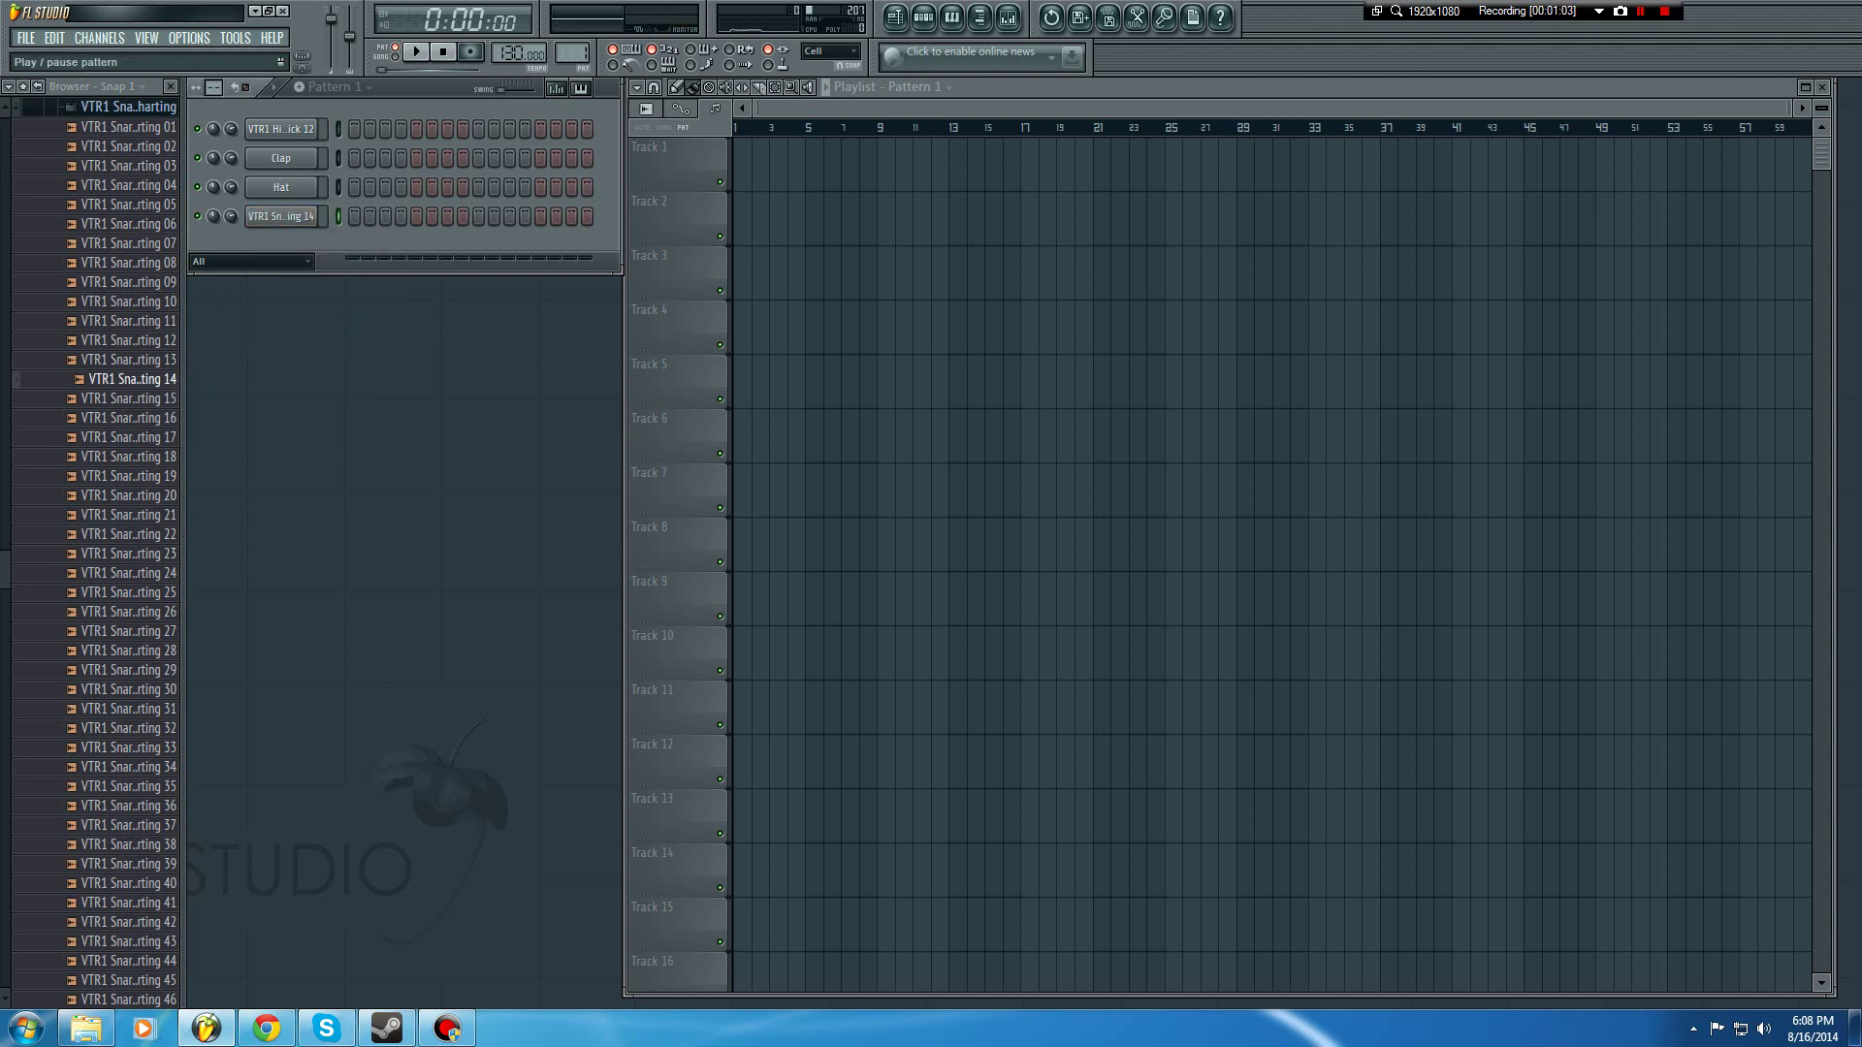
Step: Rename Pattern 1 as "Chords Piano"
{"action": "left_click", "coordinate": [275, 87]}
{"action": "left_click", "coordinate": [298, 87]}
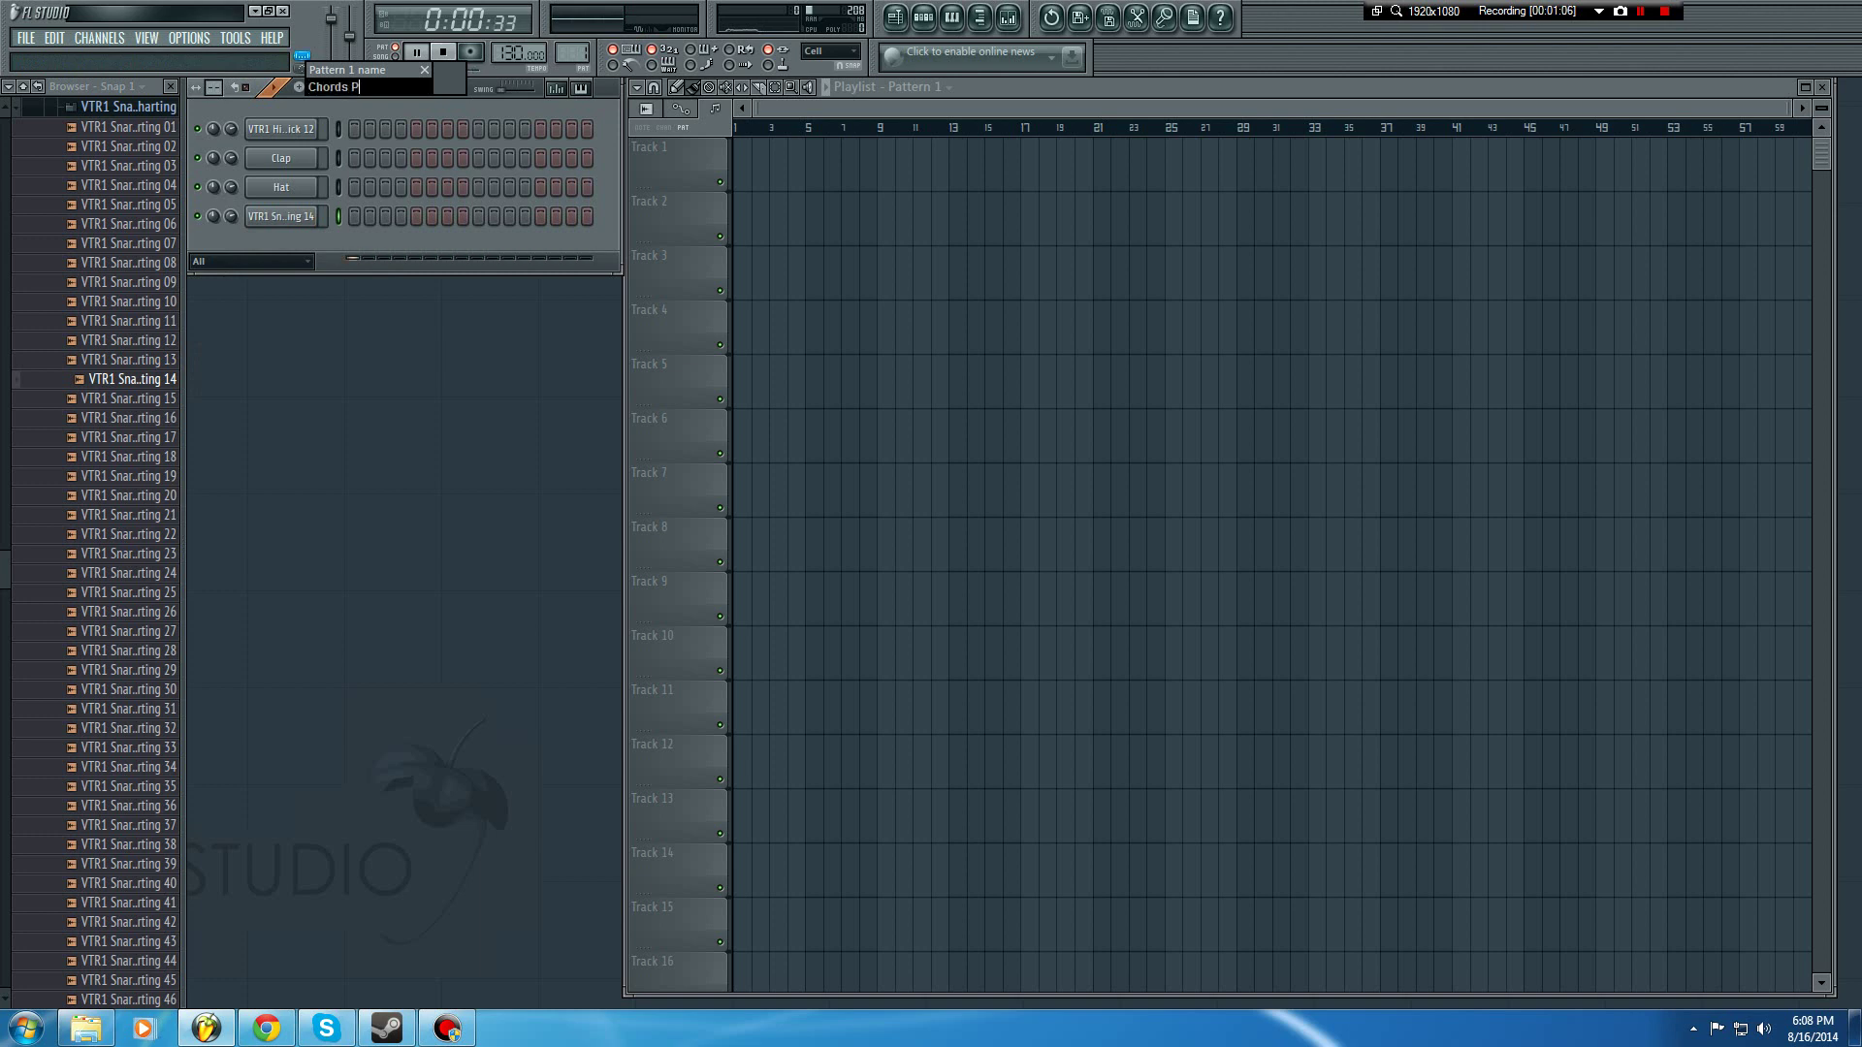
{"action": "type", "text": "Chords Piano"}
{"action": "key", "text": "Return"}
Step: Insert a Nexus instrument channel at the kick channel's place in the channel rack
{"action": "right_click", "coordinate": [281, 129]}
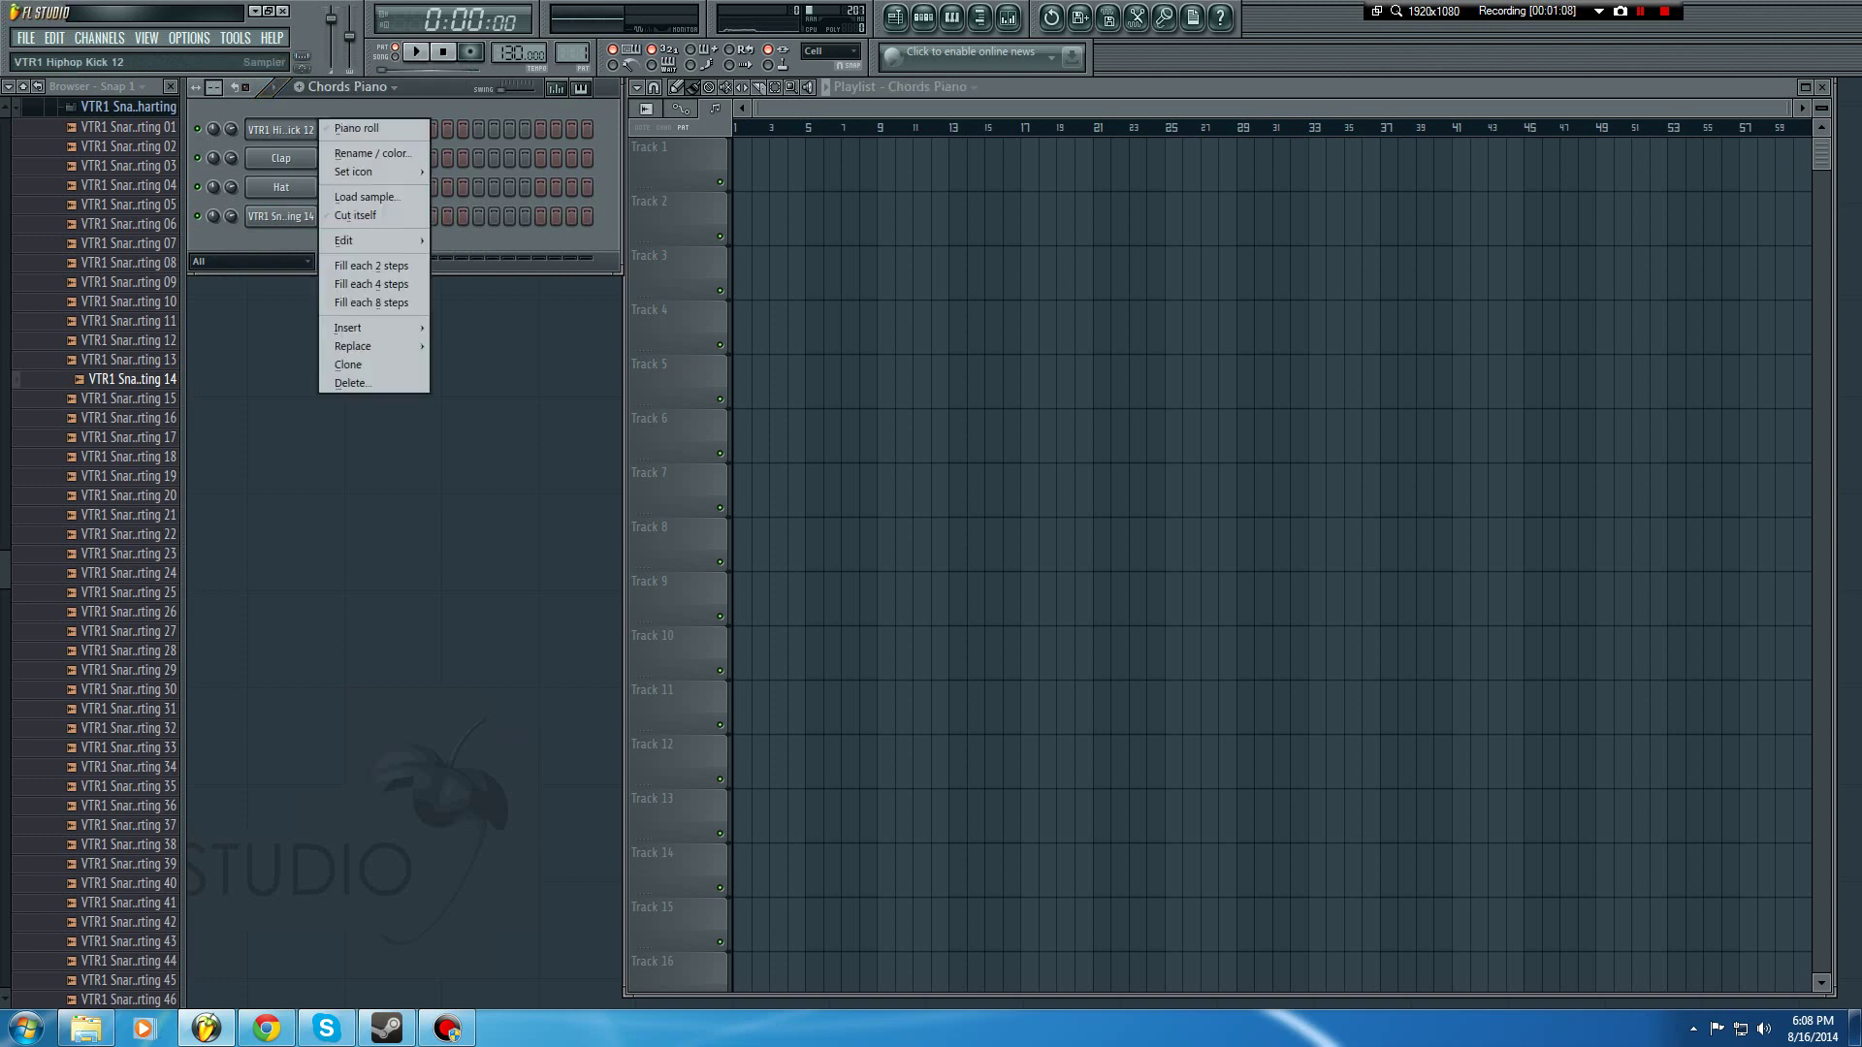
{"action": "mouse_move", "coordinate": [364, 328]}
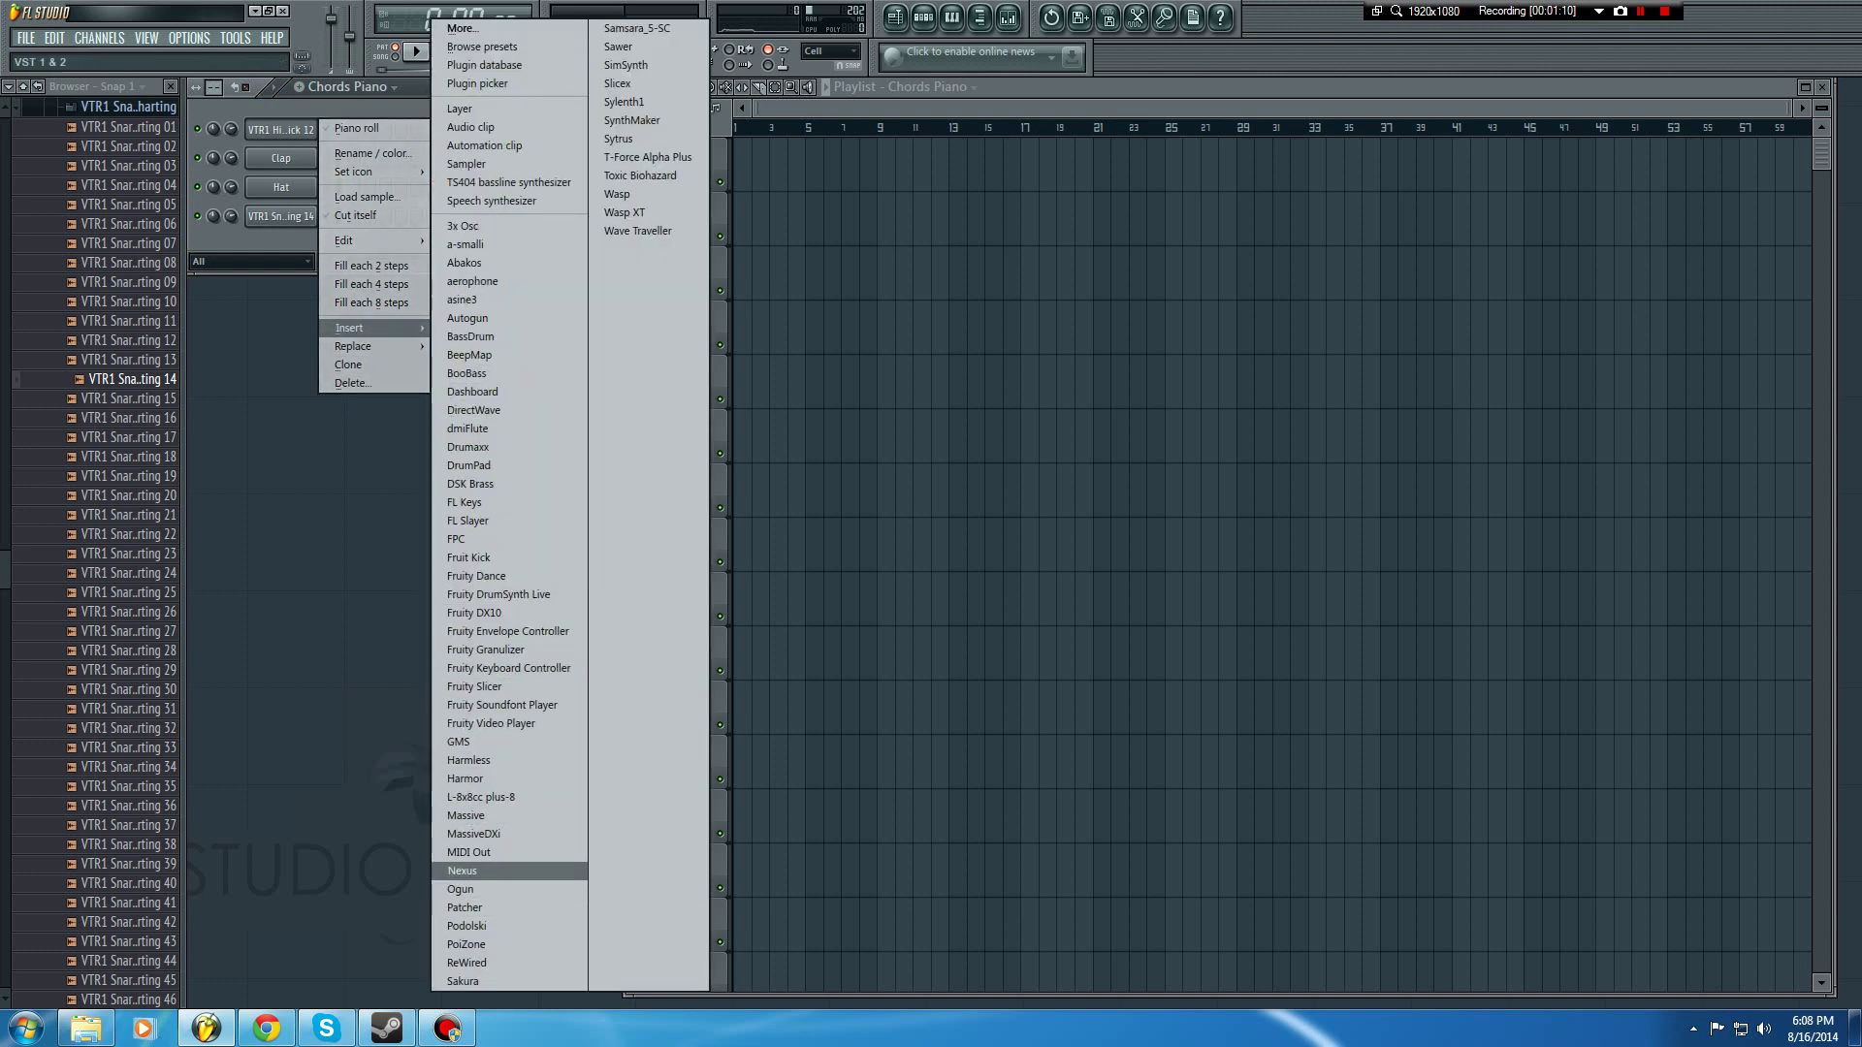
{"action": "left_click", "coordinate": [462, 871]}
Step: Load the PN Brilliant Piano Wide preset from the XP PS Total Piano category in Nexus
{"action": "left_click", "coordinate": [820, 734]}
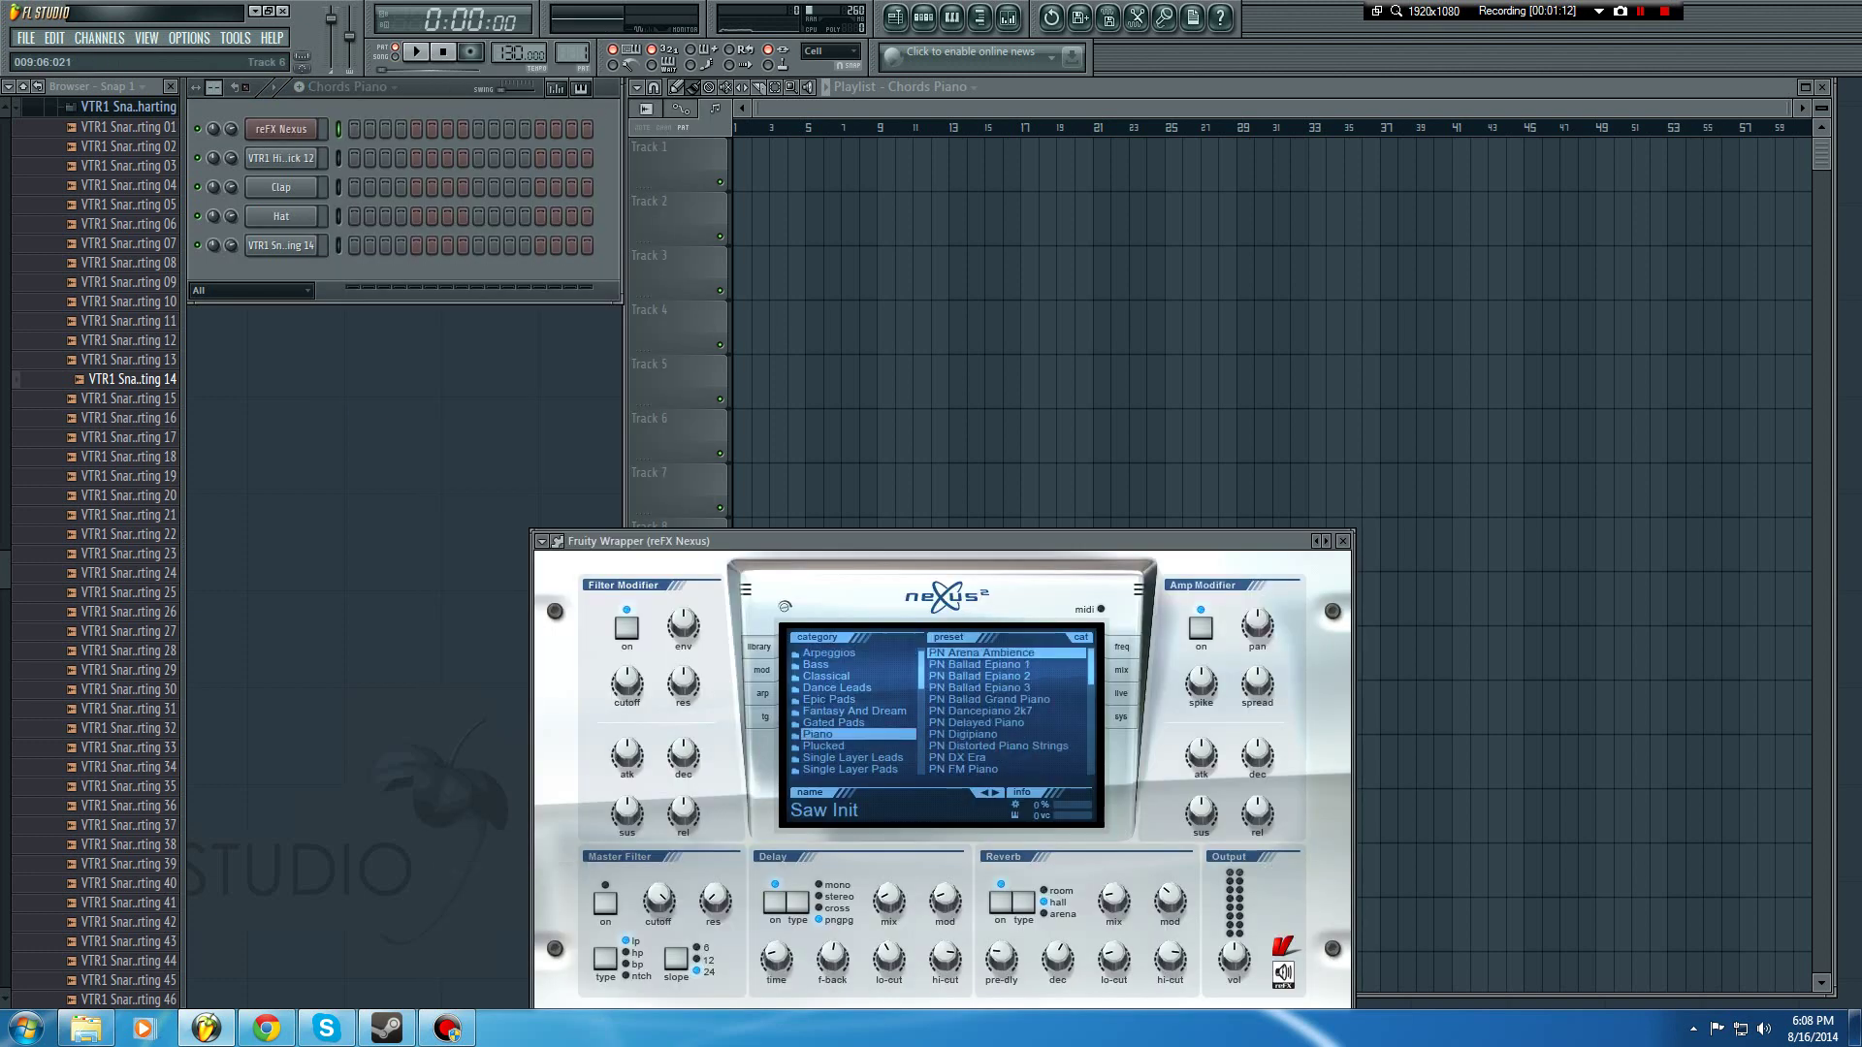
{"action": "scroll", "coordinate": [1009, 711], "scroll_direction": "down", "scroll_amount": 5}
{"action": "scroll", "coordinate": [1008, 711], "scroll_direction": "up", "scroll_amount": 5}
{"action": "scroll", "coordinate": [853, 711], "scroll_direction": "down", "scroll_amount": 10}
{"action": "left_click", "coordinate": [850, 734]}
{"action": "scroll", "coordinate": [1009, 717], "scroll_direction": "down", "scroll_amount": 4}
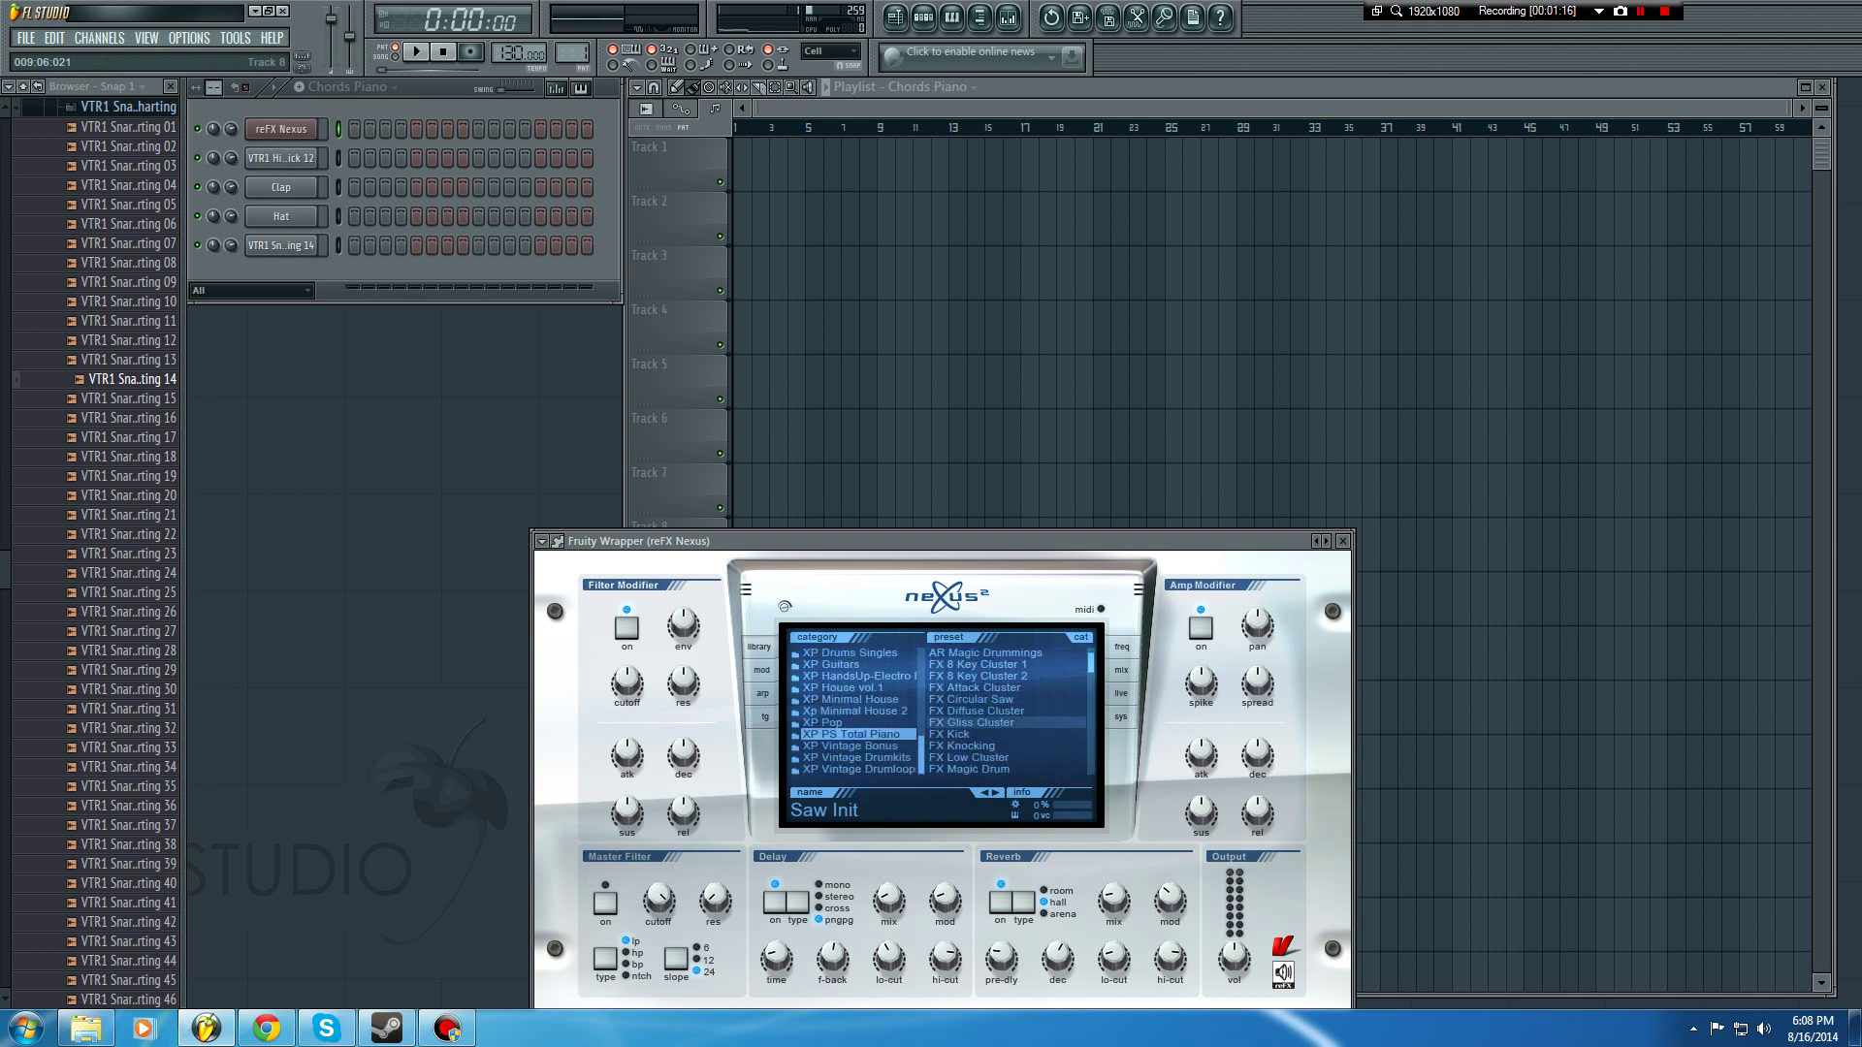
{"action": "scroll", "coordinate": [1008, 722], "scroll_direction": "up", "scroll_amount": 3}
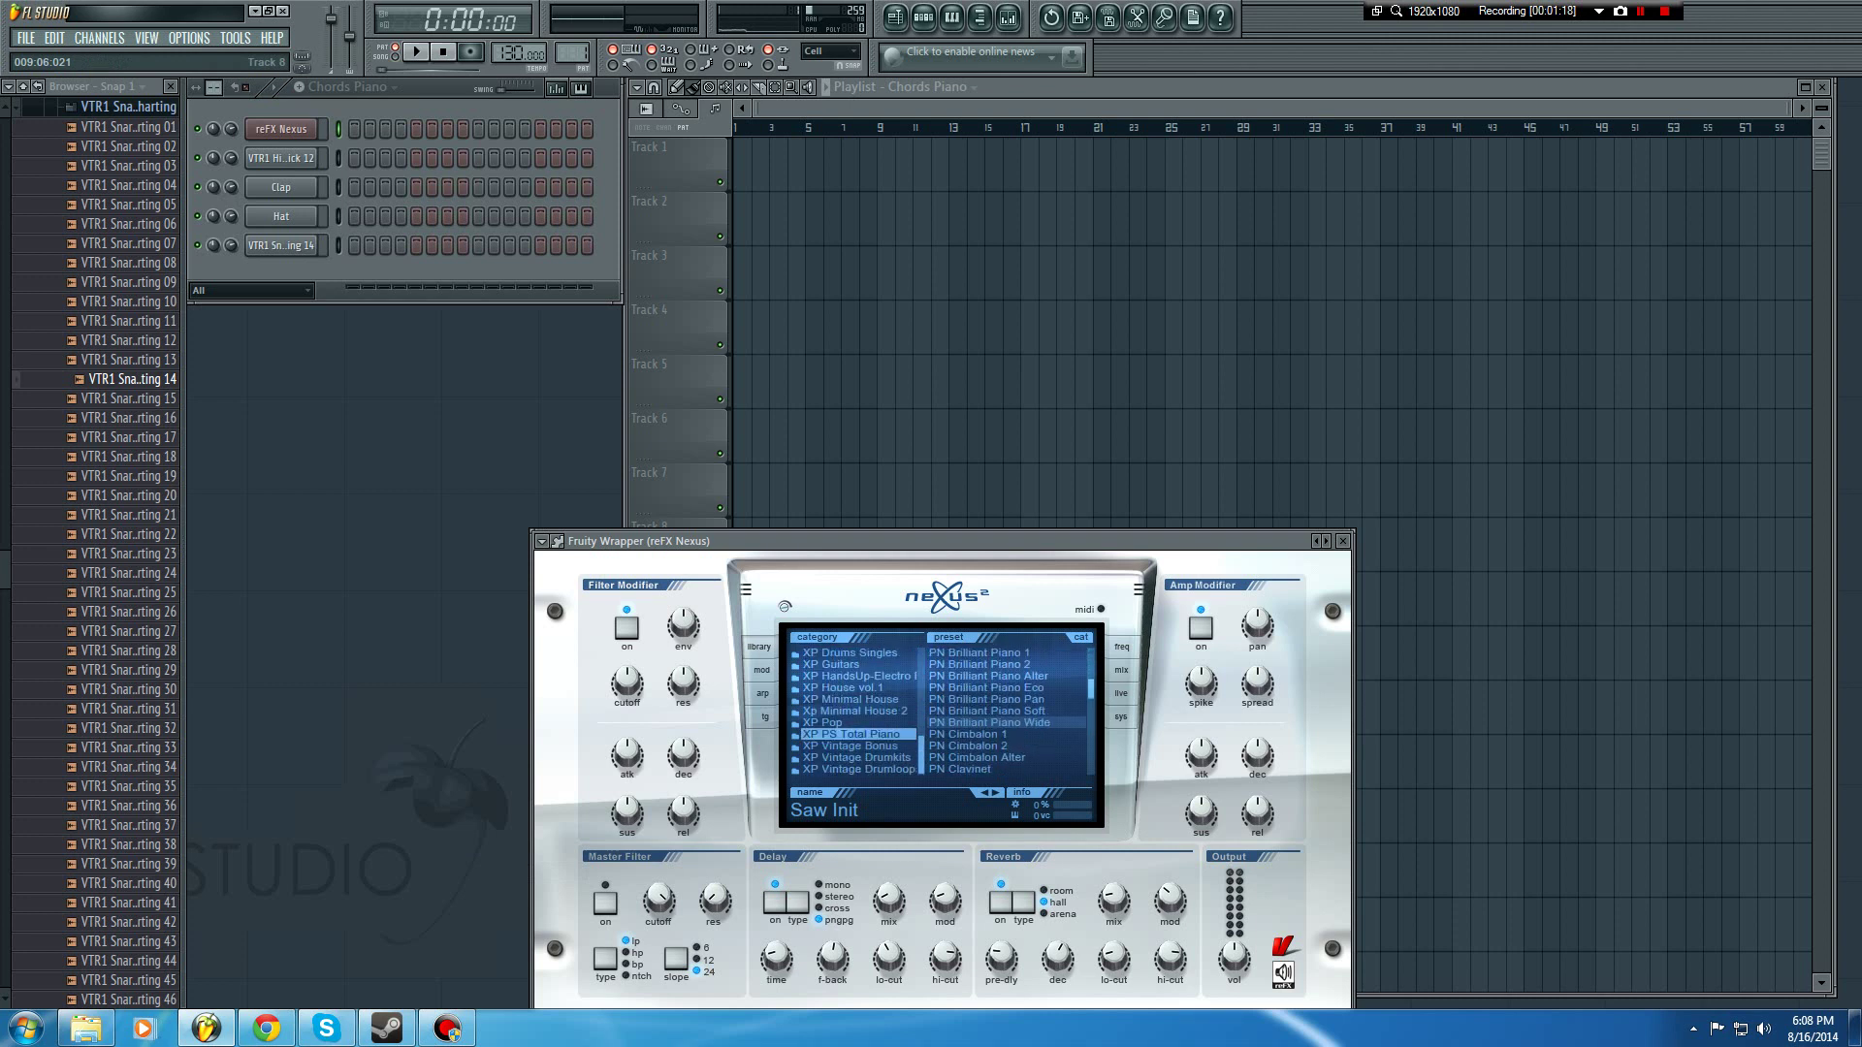
{"action": "left_click", "coordinate": [989, 722]}
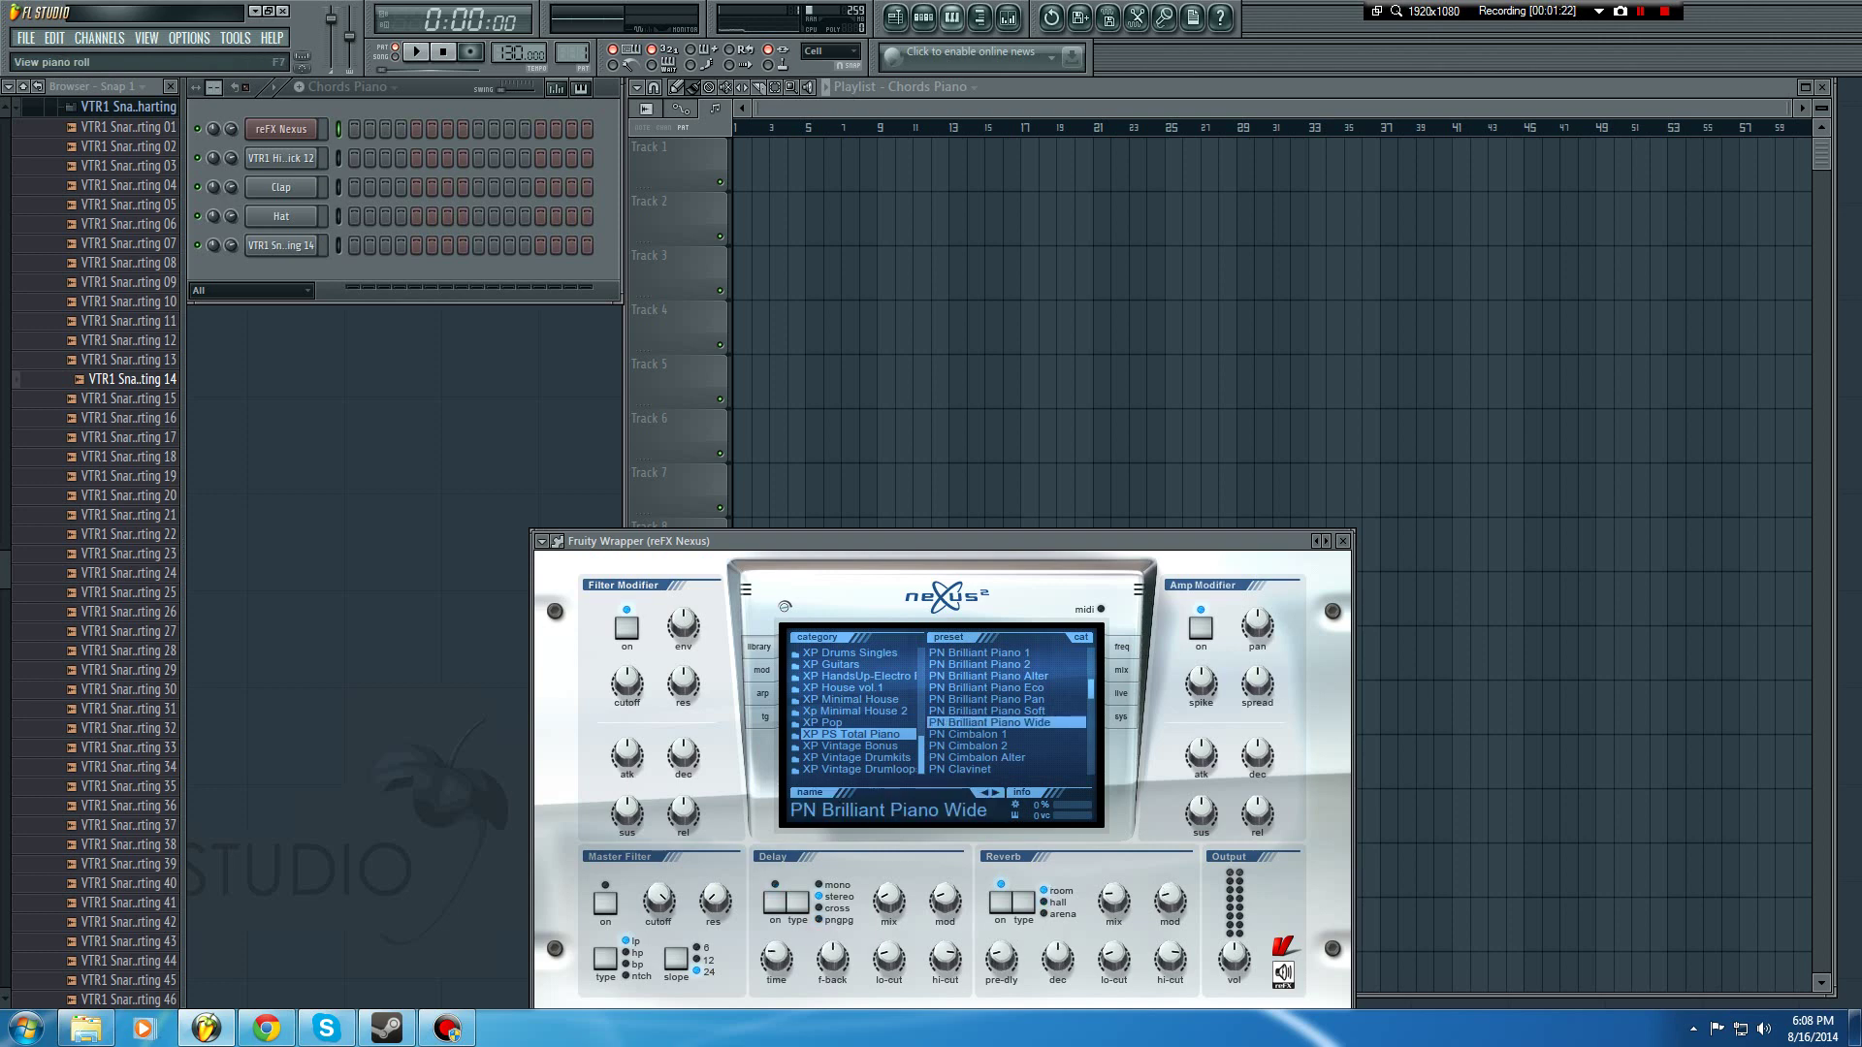
Step: Paste the copied piano chord notes into the reFX Nexus channel's piano roll and deselect them
{"action": "left_click", "coordinate": [952, 17]}
{"action": "scroll", "coordinate": [898, 436], "scroll_direction": "down", "scroll_amount": 5}
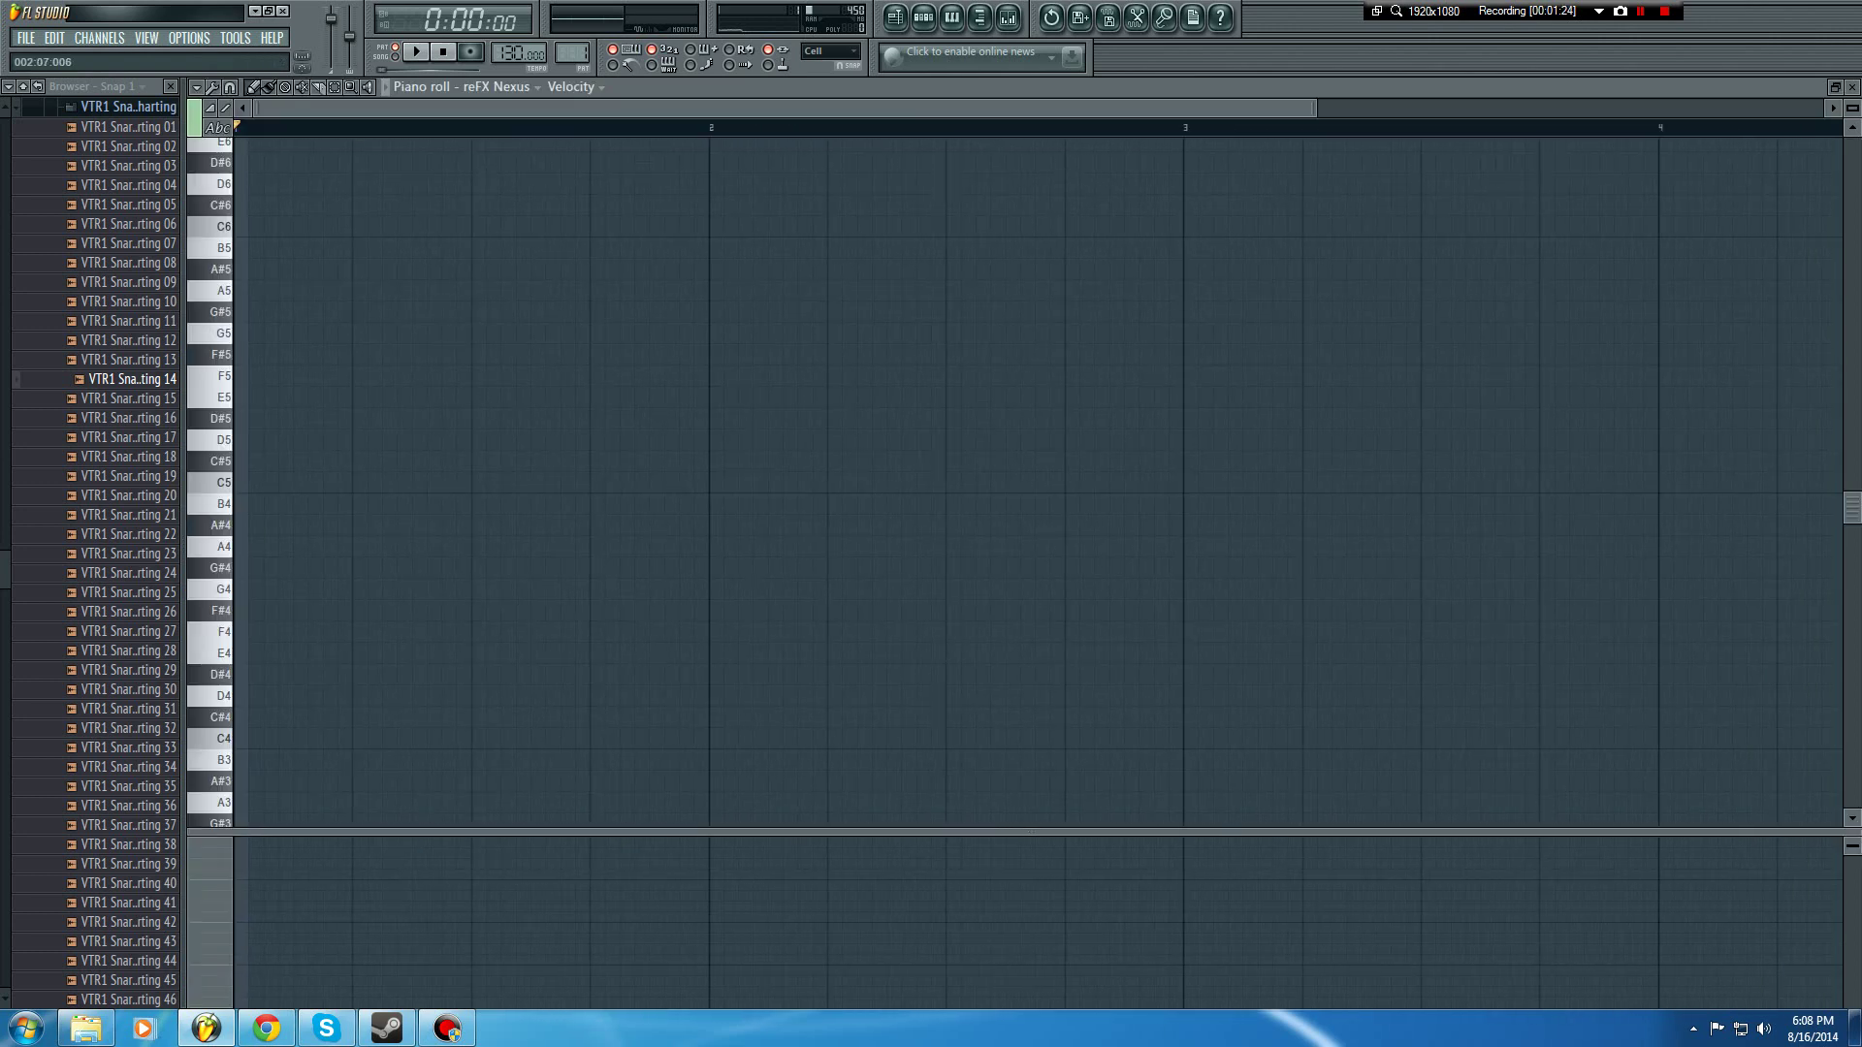
{"action": "key", "text": "ctrl+v"}
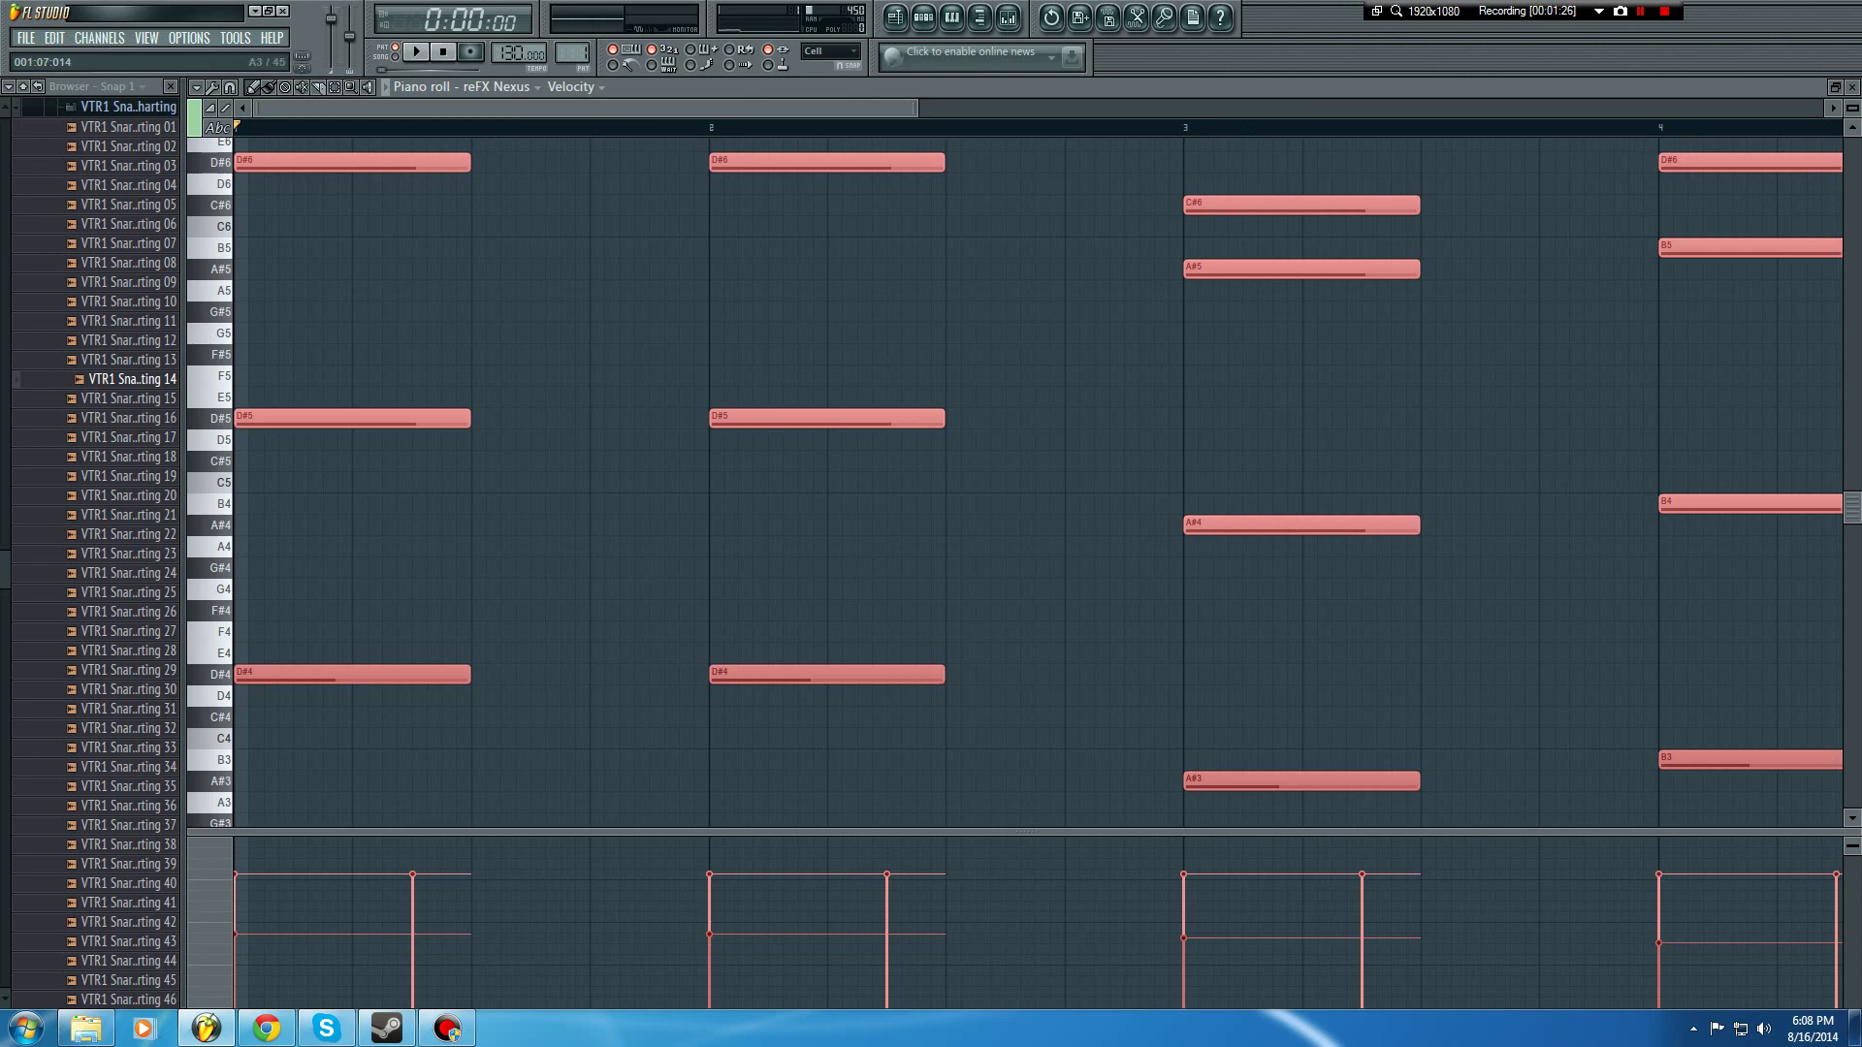
{"action": "key", "text": "ctrl+d"}
{"action": "scroll", "coordinate": [1109, 508], "scroll_direction": "down", "scroll_amount": 5}
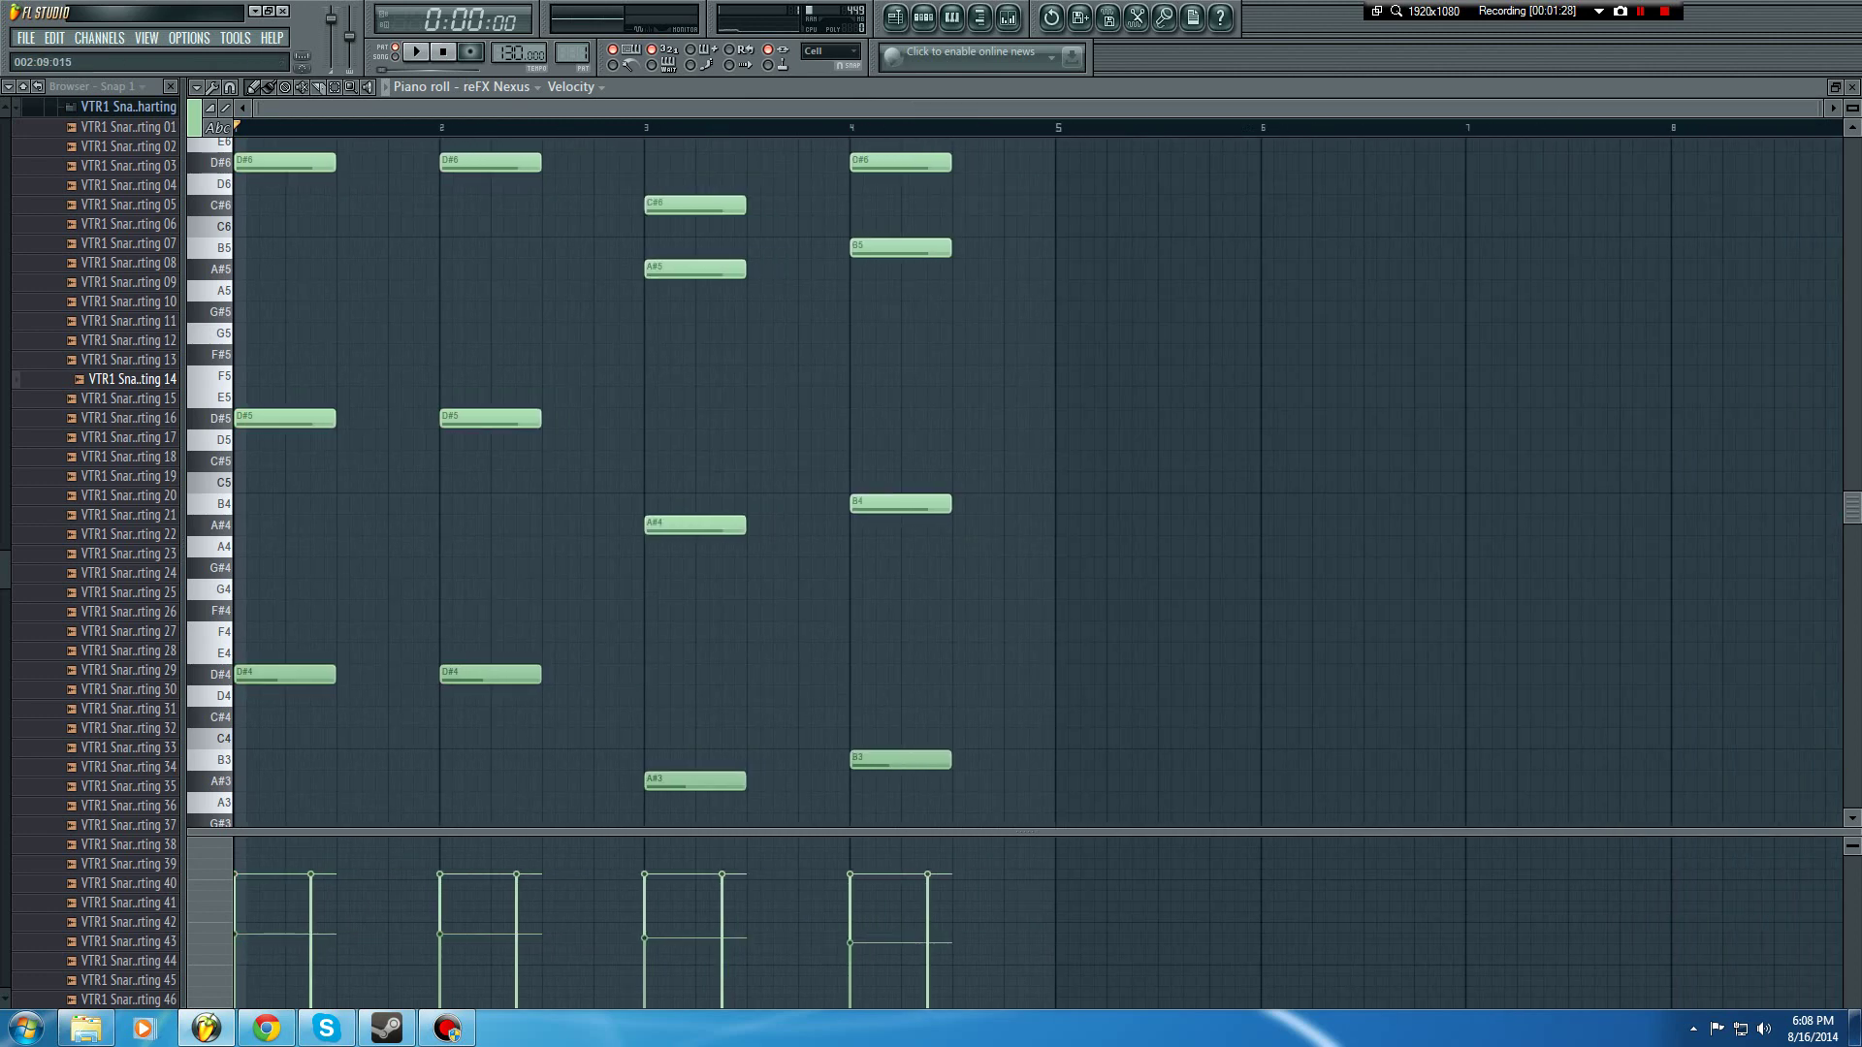
Step: Set the project tempo to 155 BPM and play back the pasted chords
{"action": "scroll", "coordinate": [1109, 508], "scroll_direction": "up", "scroll_amount": 4}
{"action": "scroll", "coordinate": [1110, 508], "scroll_direction": "down", "scroll_amount": 1}
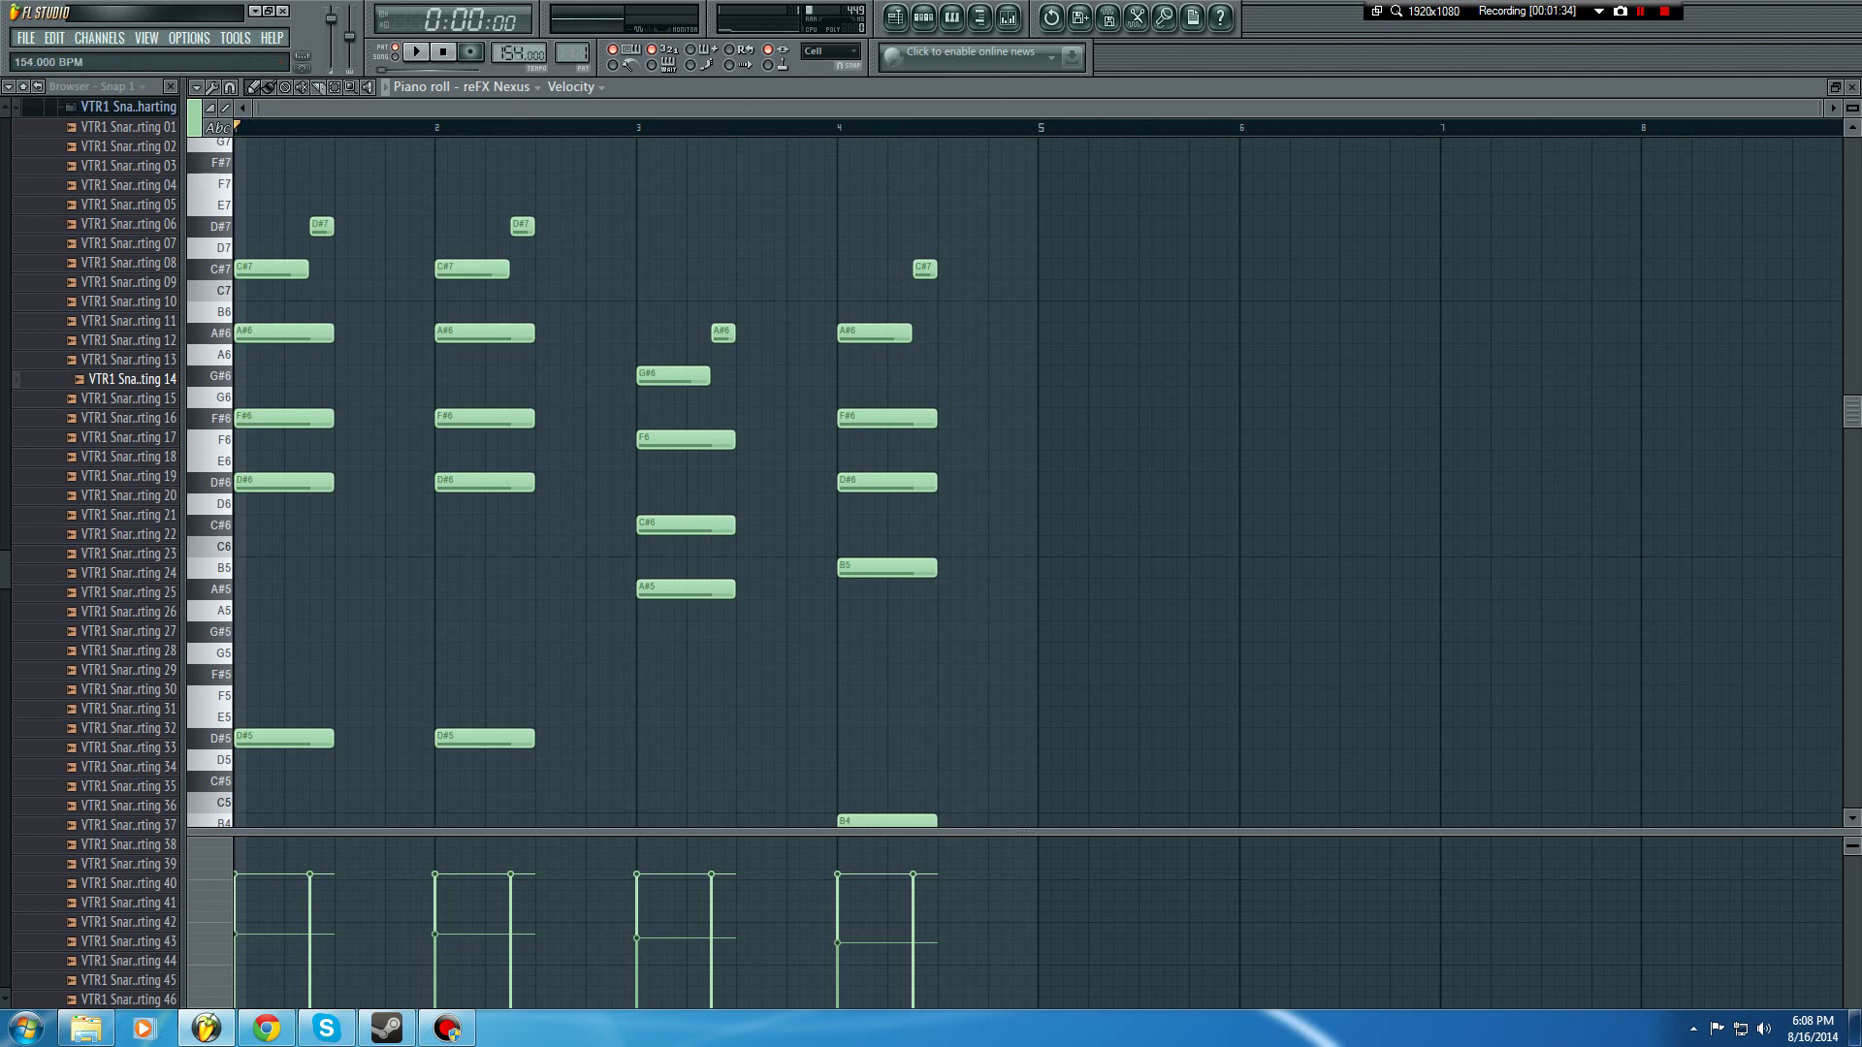
{"action": "key", "text": "space"}
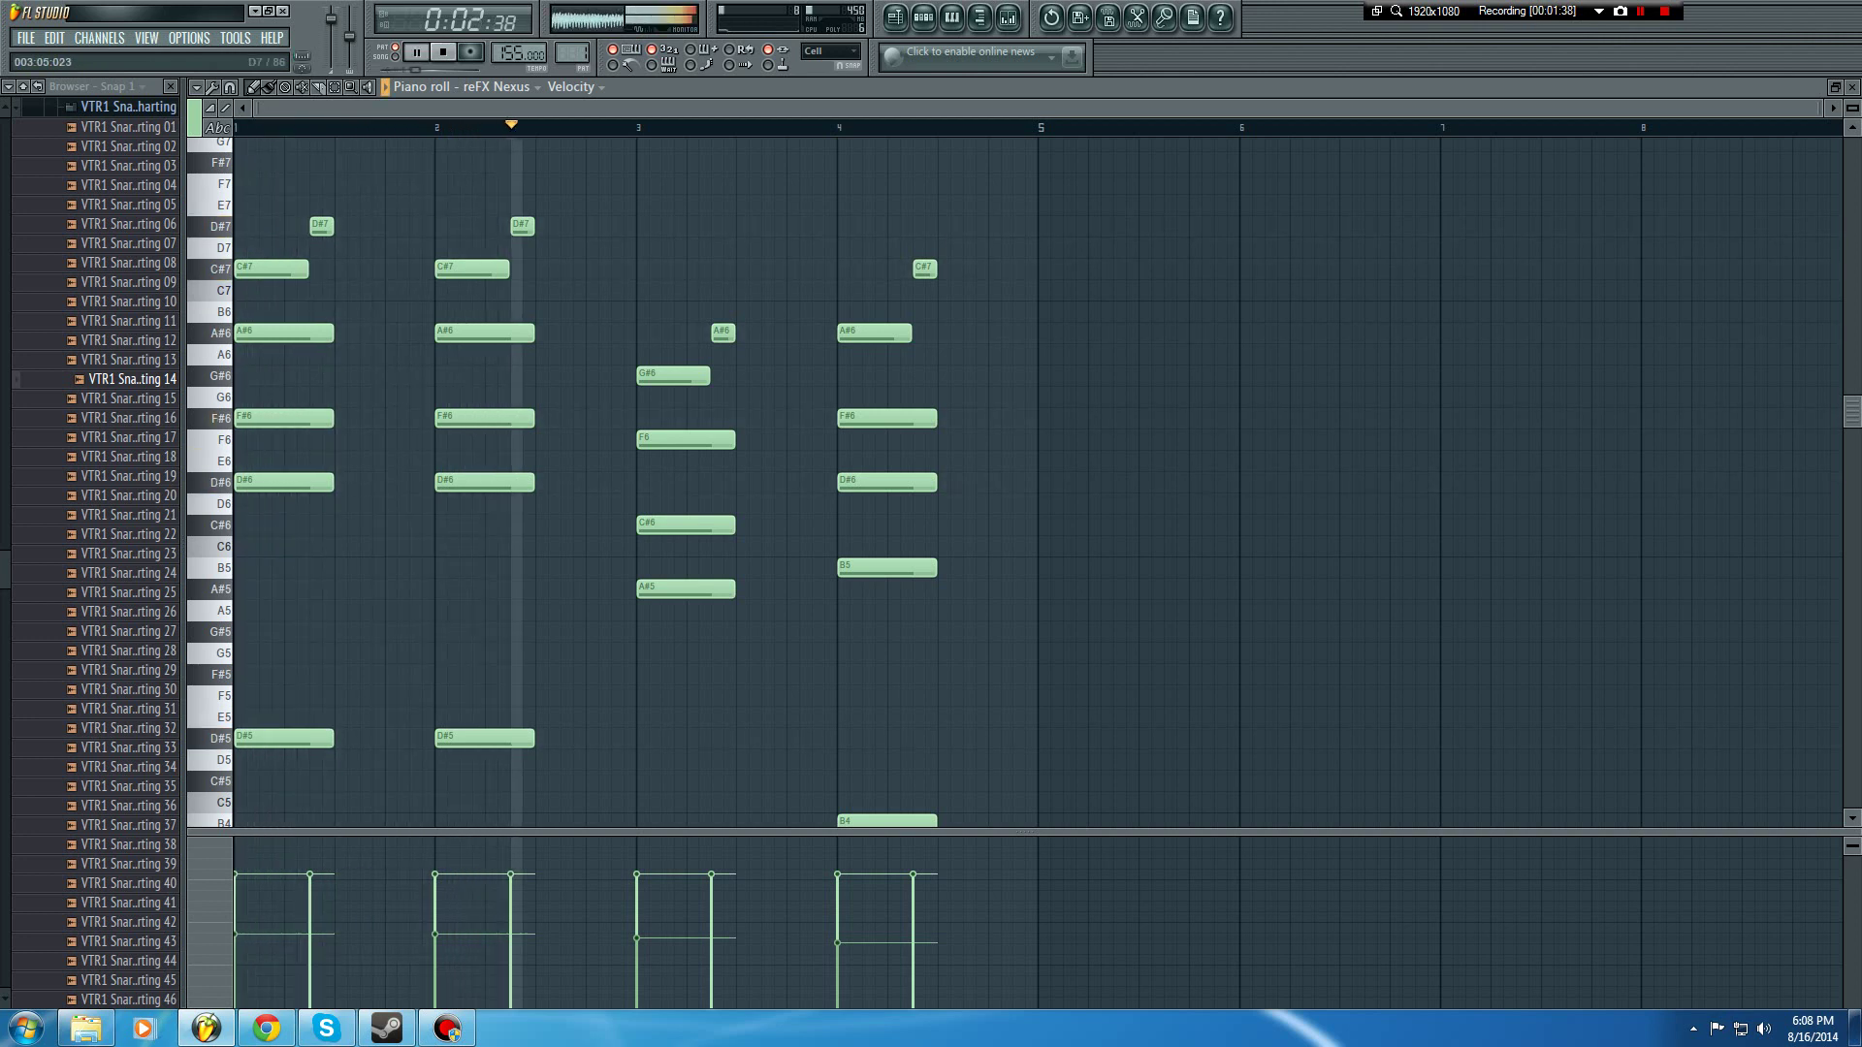
{"action": "scroll", "coordinate": [1038, 480], "scroll_direction": "down", "scroll_amount": 6}
{"action": "scroll", "coordinate": [1037, 480], "scroll_direction": "up", "scroll_amount": 3}
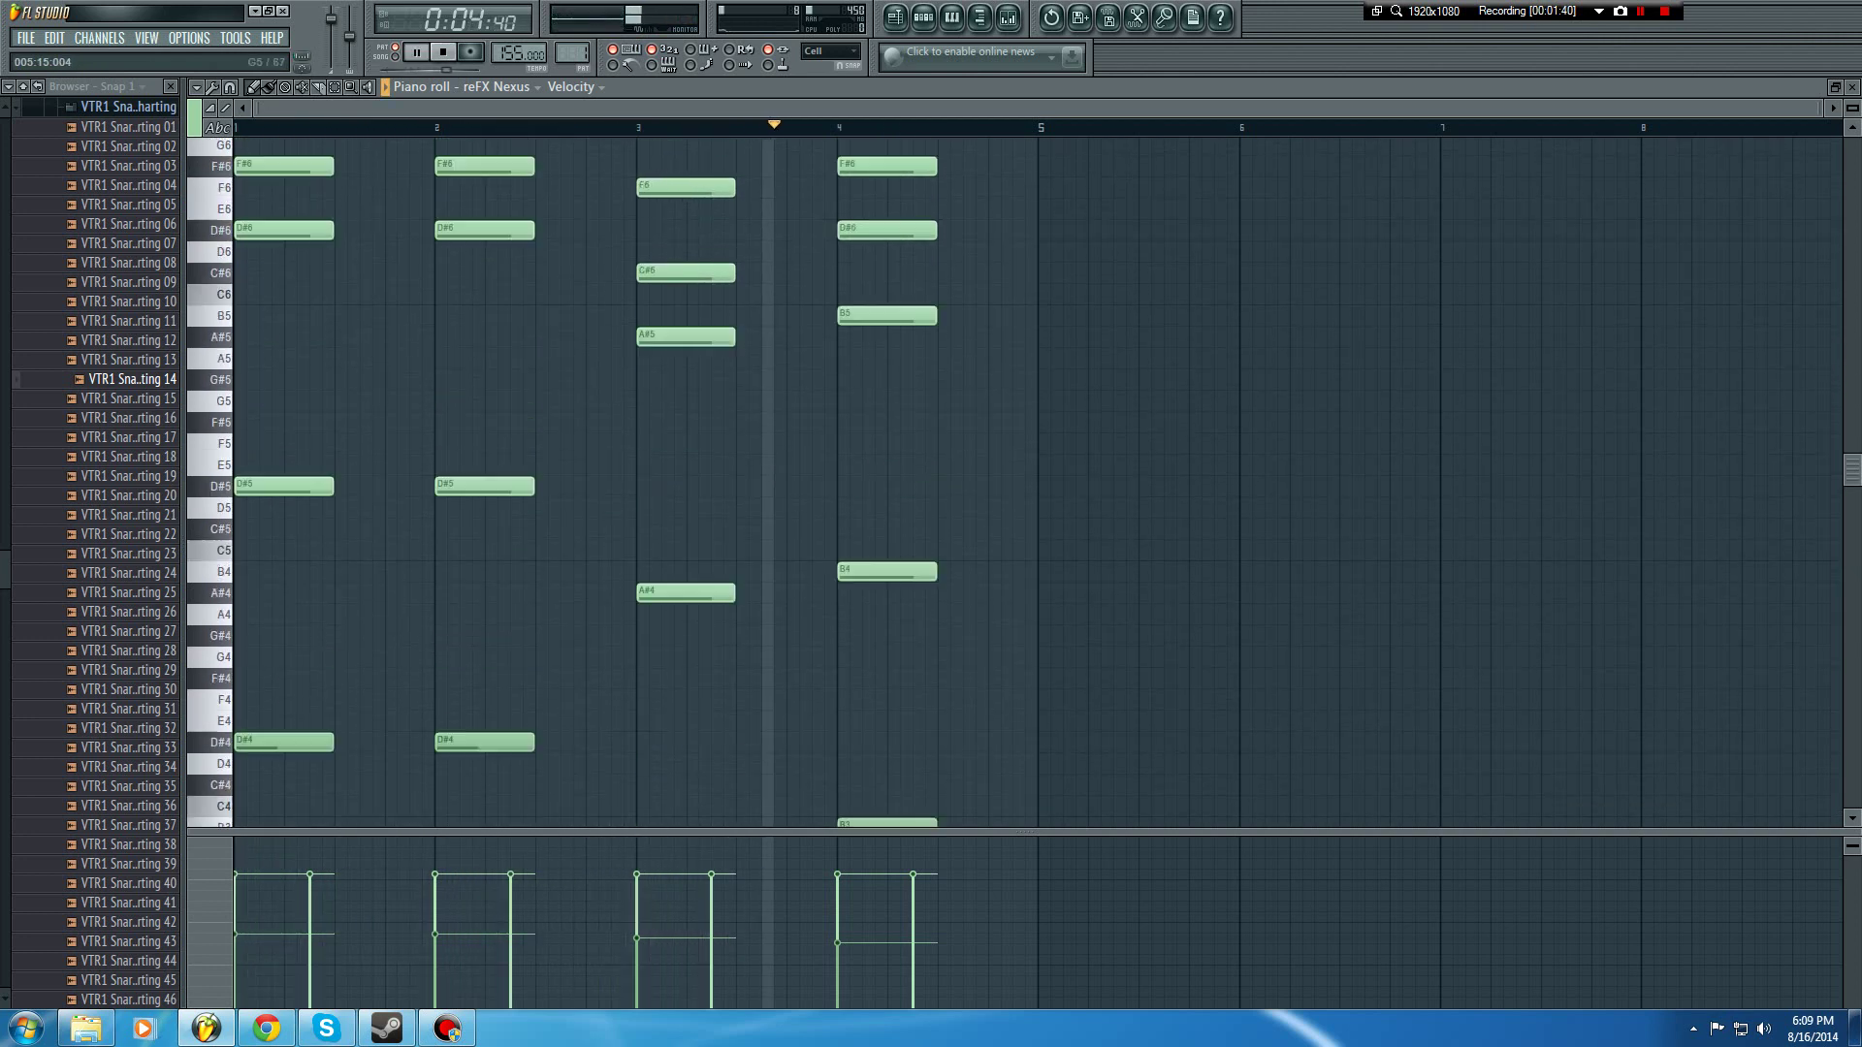
{"action": "key", "text": "space"}
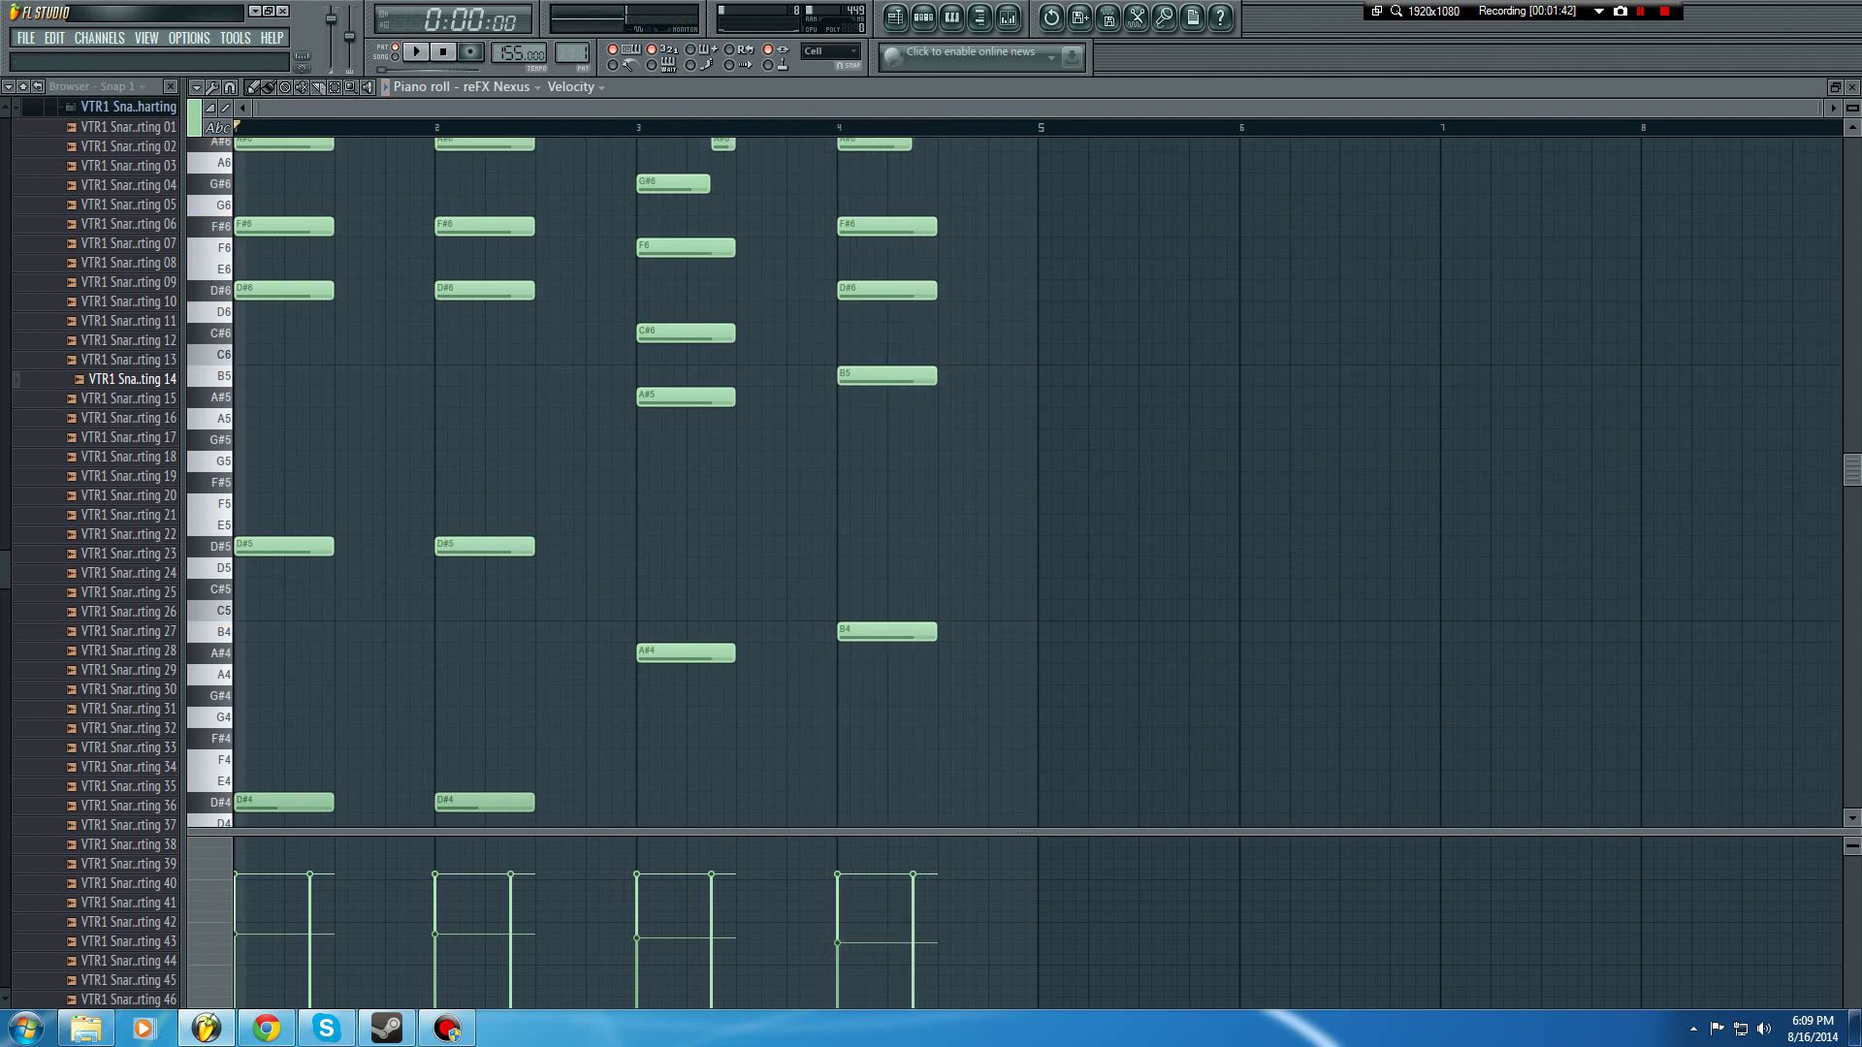
Step: Close the piano roll, bring up the reFX Nexus channel, and close its plugin window
{"action": "left_click", "coordinate": [1852, 87]}
{"action": "left_click", "coordinate": [281, 129]}
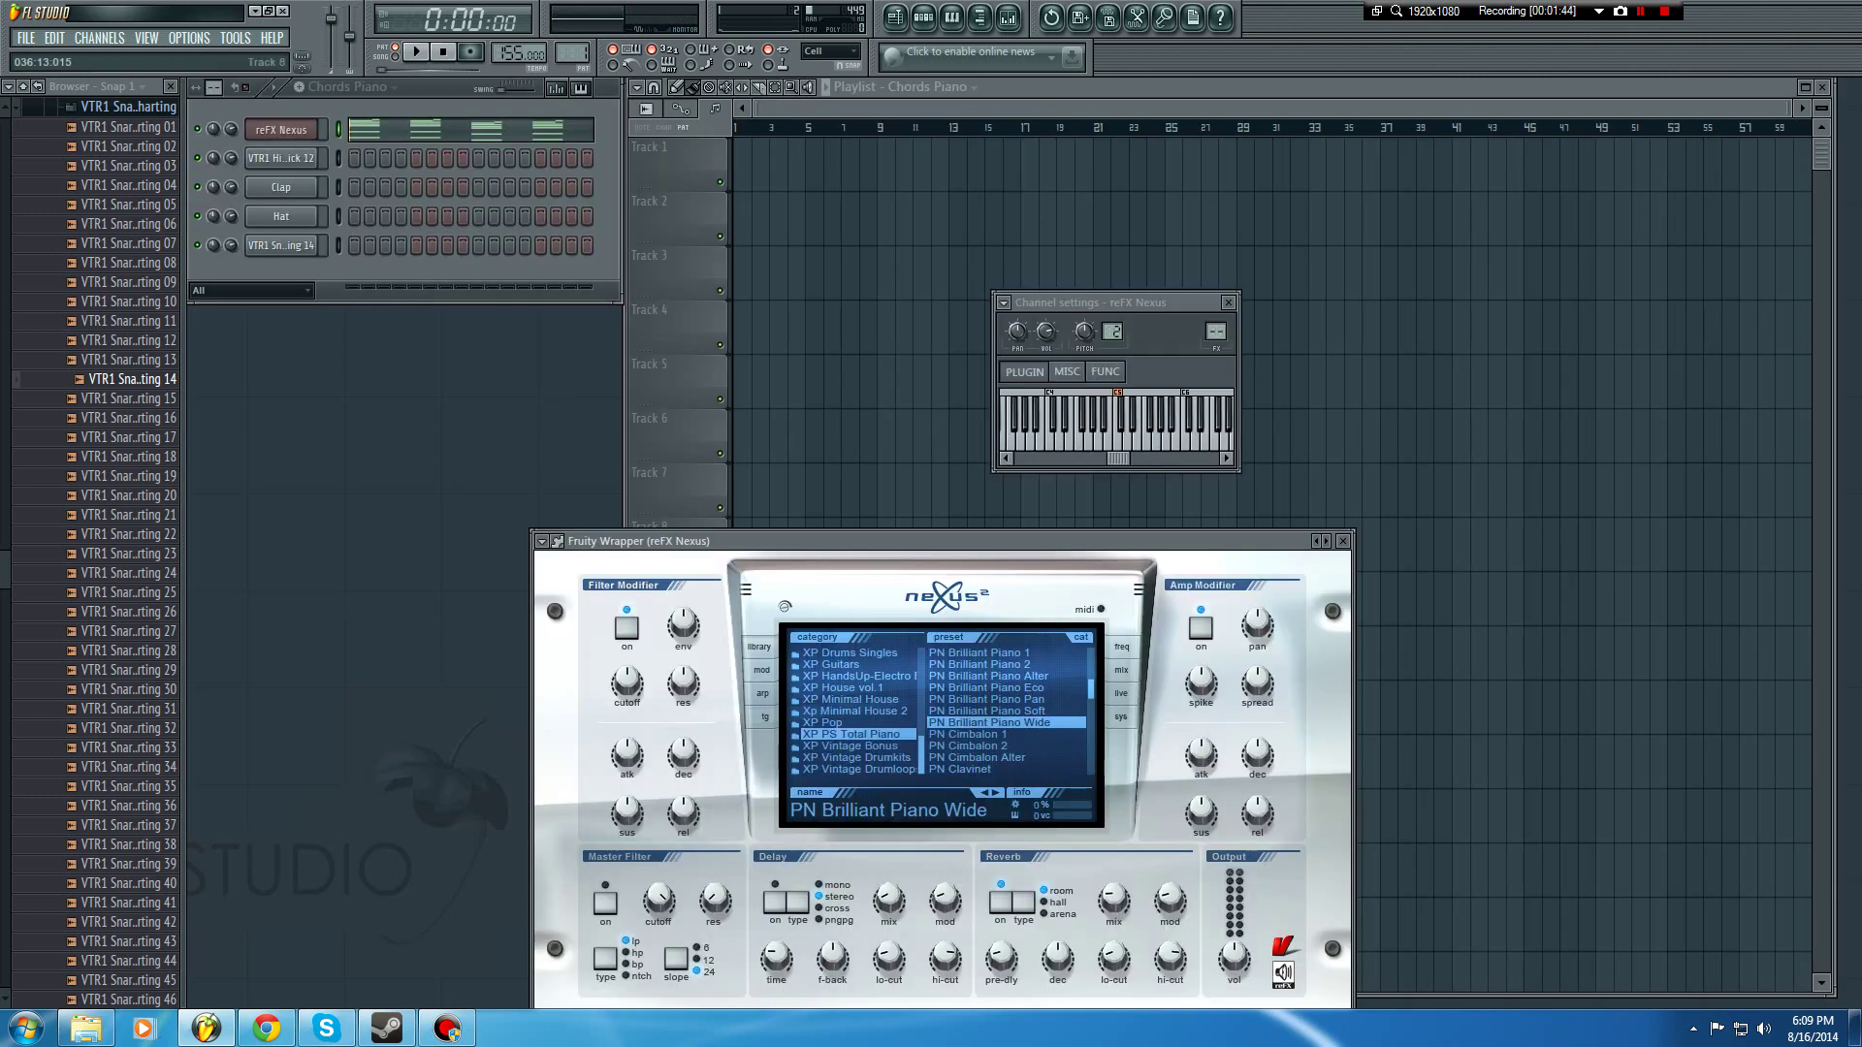
{"action": "left_click", "coordinate": [1343, 541]}
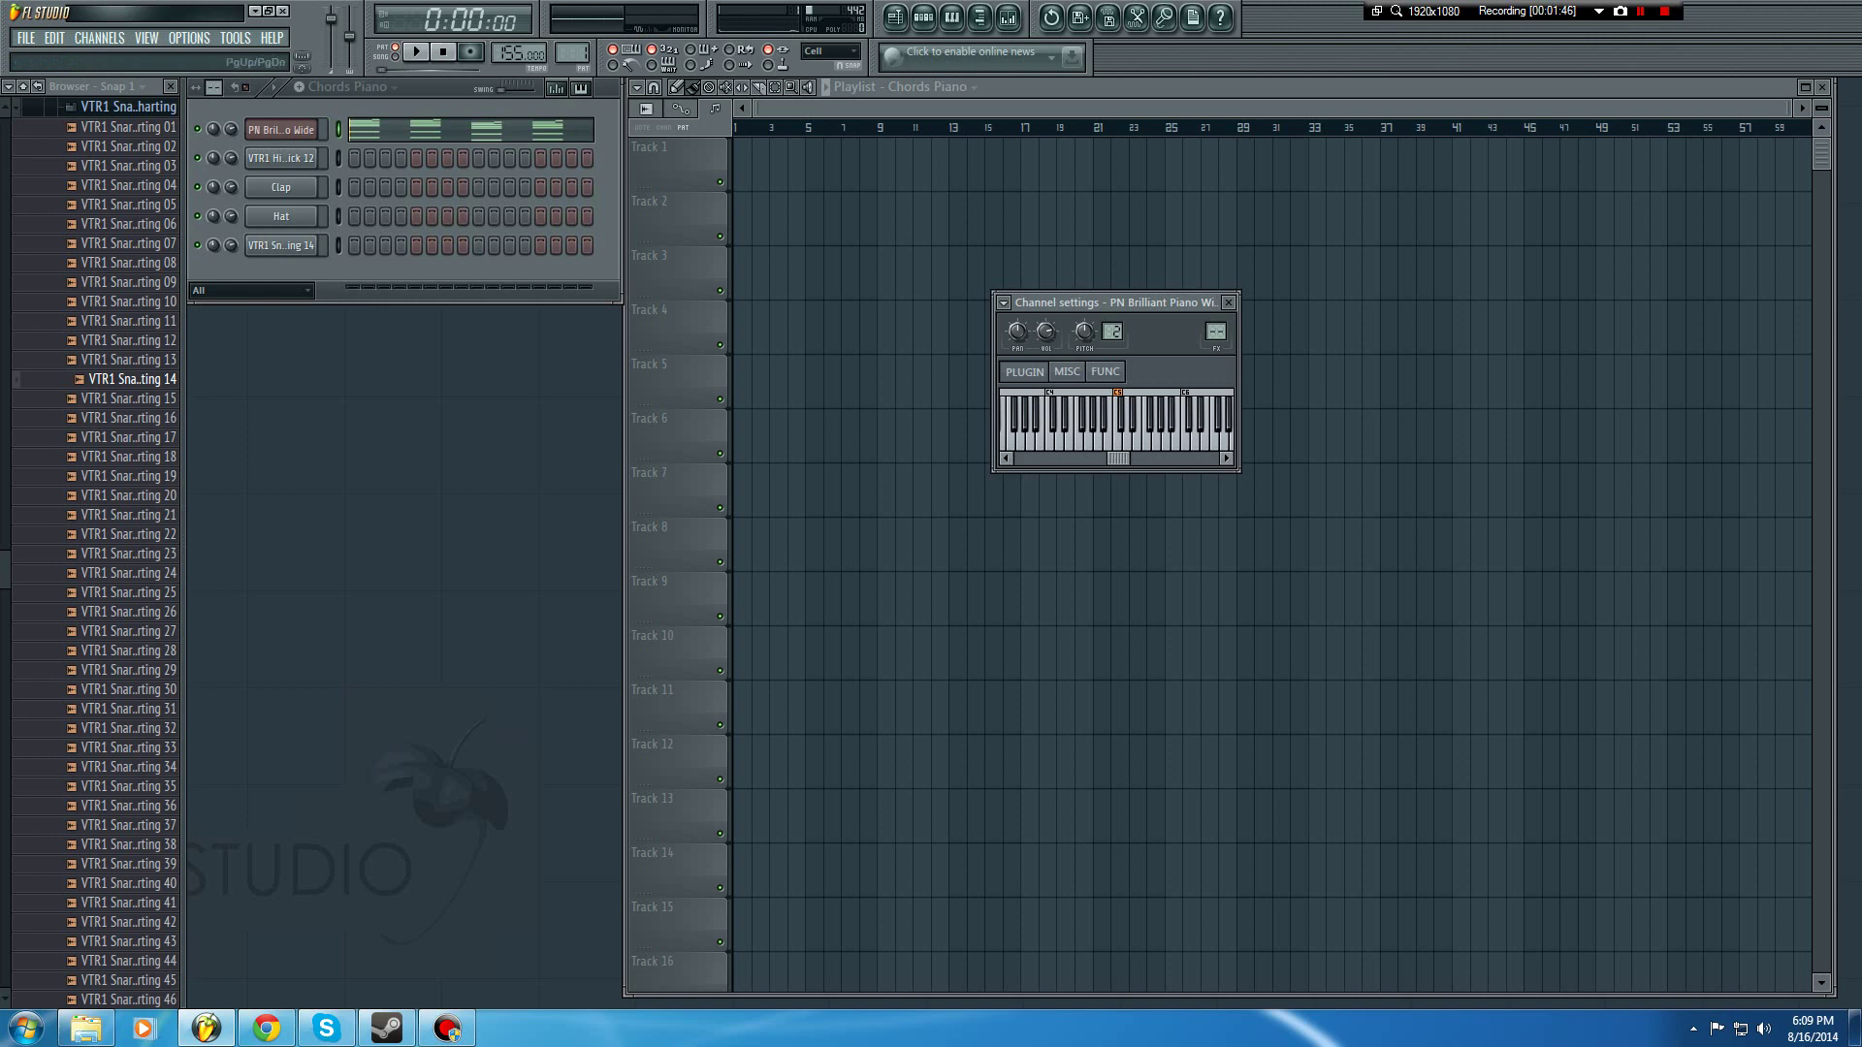
Step: Open the PN Brilliant Piano Wide channel's piano roll and play back the start of the chord progression
{"action": "left_click", "coordinate": [462, 129]}
{"action": "left_click_drag", "start_coordinate": [438, 108], "coordinate": [917, 108]}
{"action": "scroll", "coordinate": [1031, 482], "scroll_direction": "down", "scroll_amount": 3}
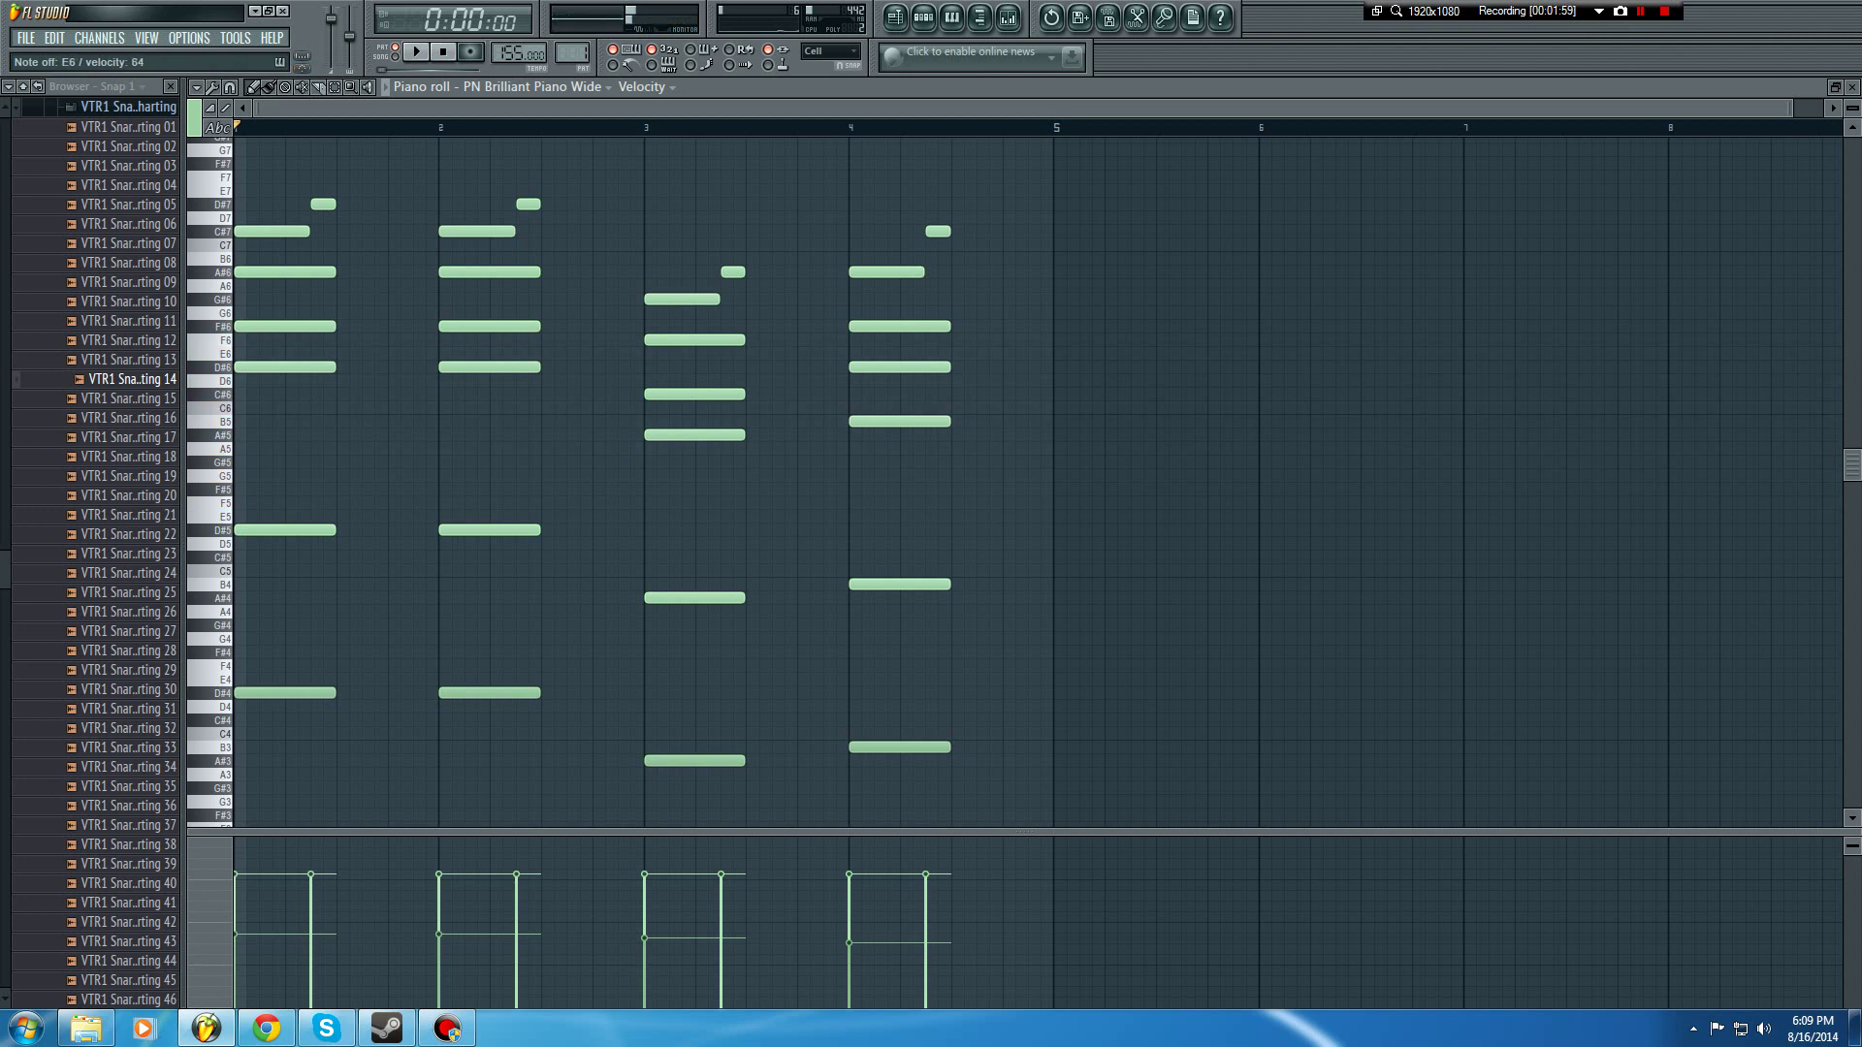
{"action": "scroll", "coordinate": [1030, 481], "scroll_direction": "down", "scroll_amount": 1}
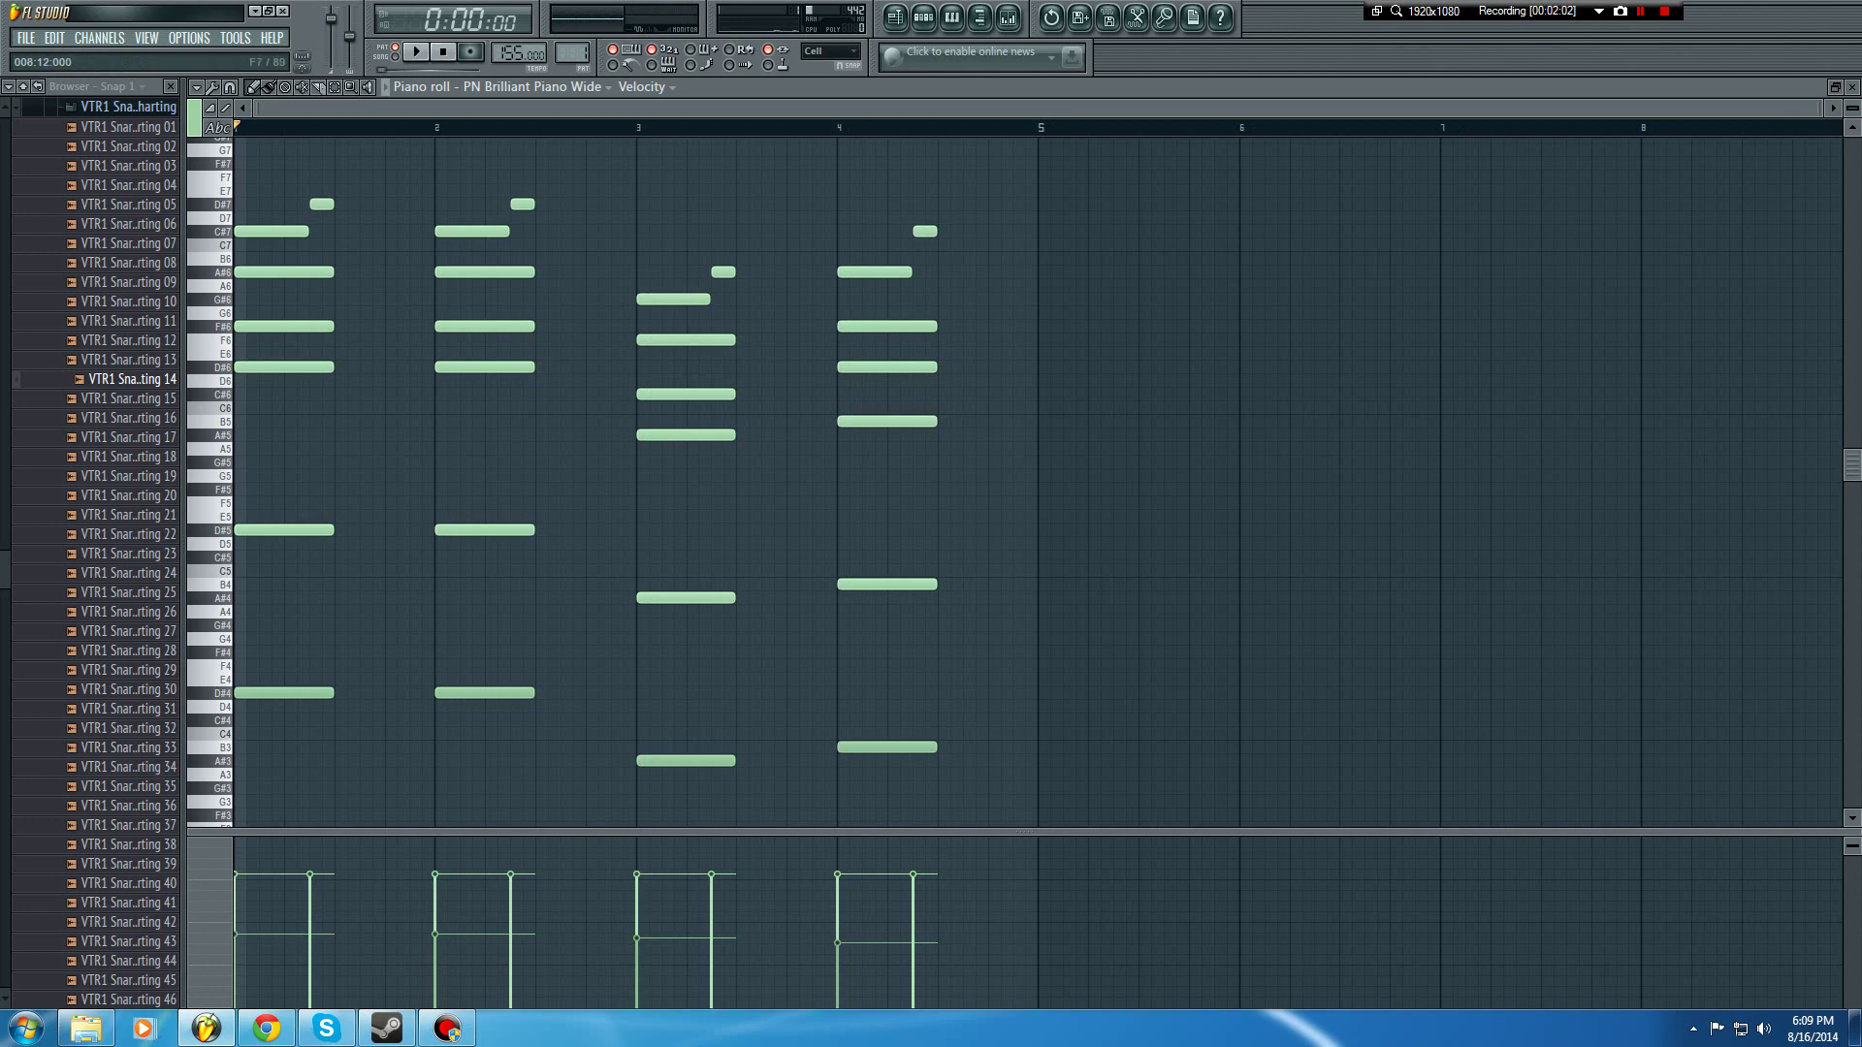
{"action": "key", "text": "space"}
{"action": "scroll", "coordinate": [1060, 314], "scroll_direction": "up", "scroll_amount": 3}
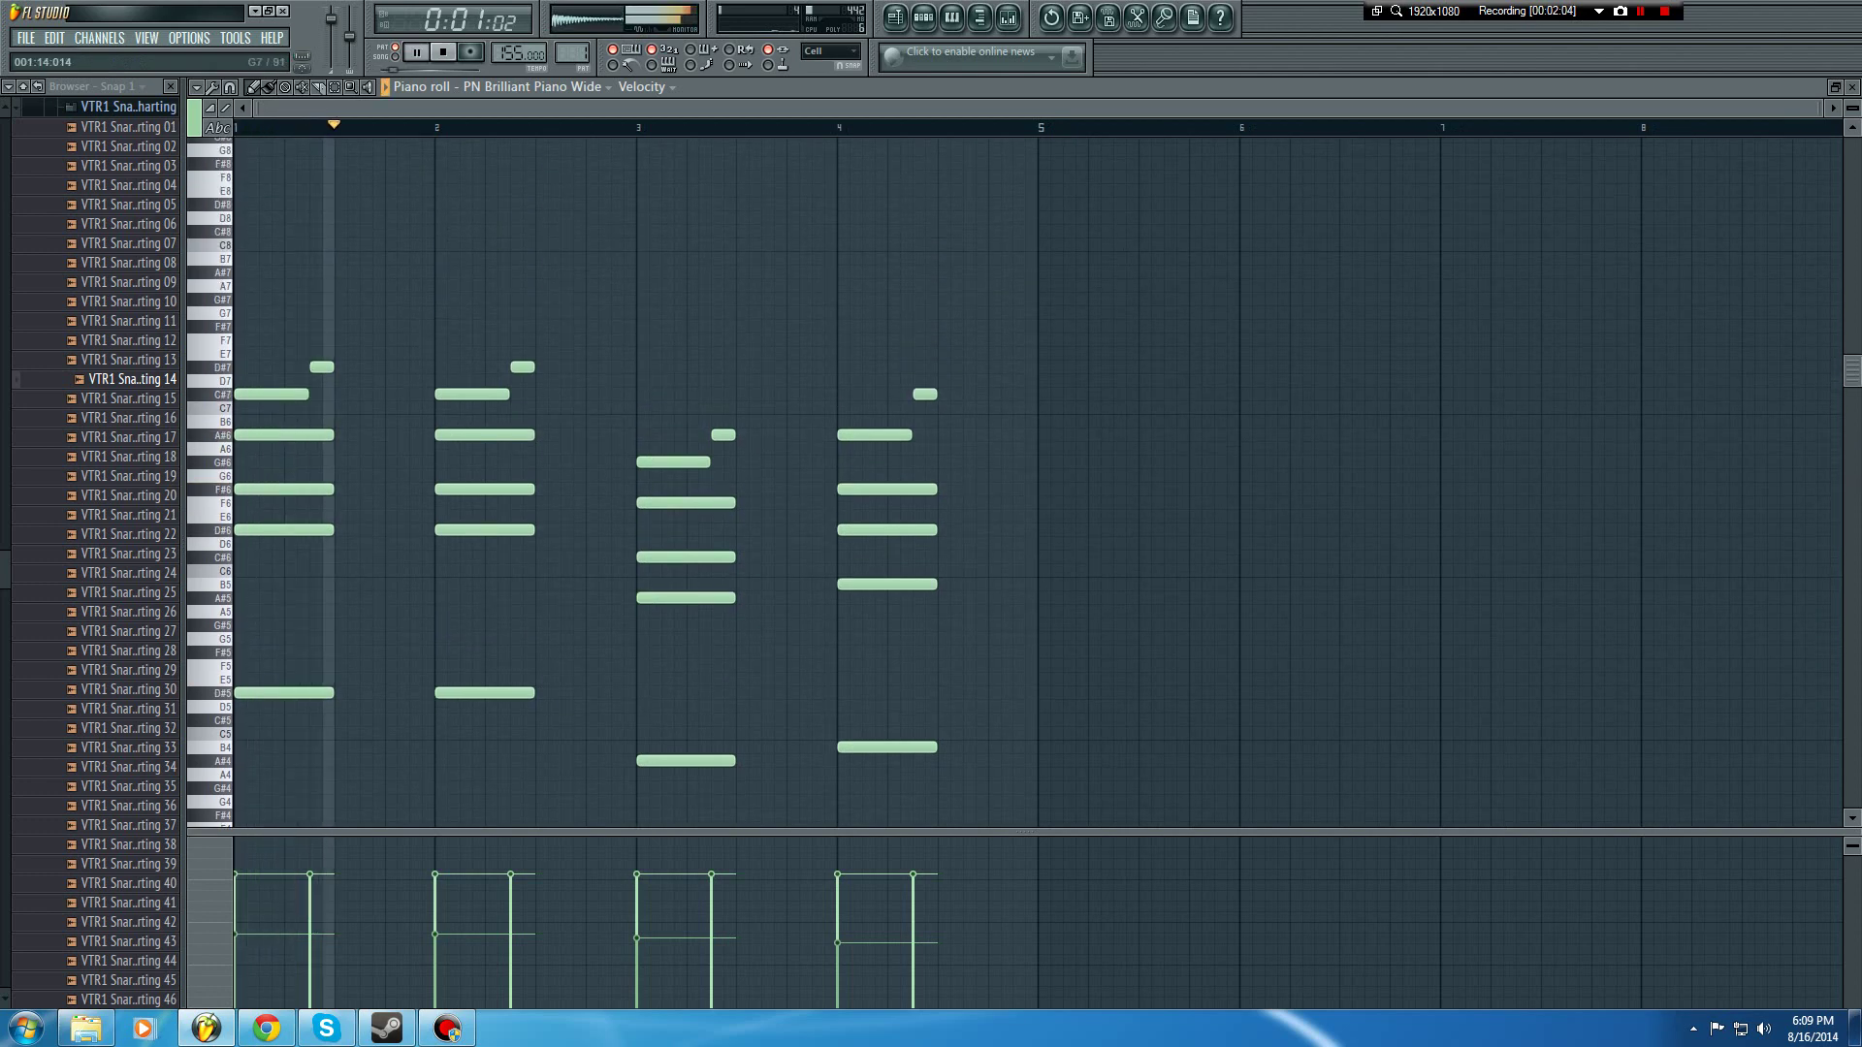
{"action": "key", "text": "space"}
Step: Try adding a short F#7 note after the first chord, undo it, and briefly replay the chords
{"action": "left_click", "coordinate": [345, 327]}
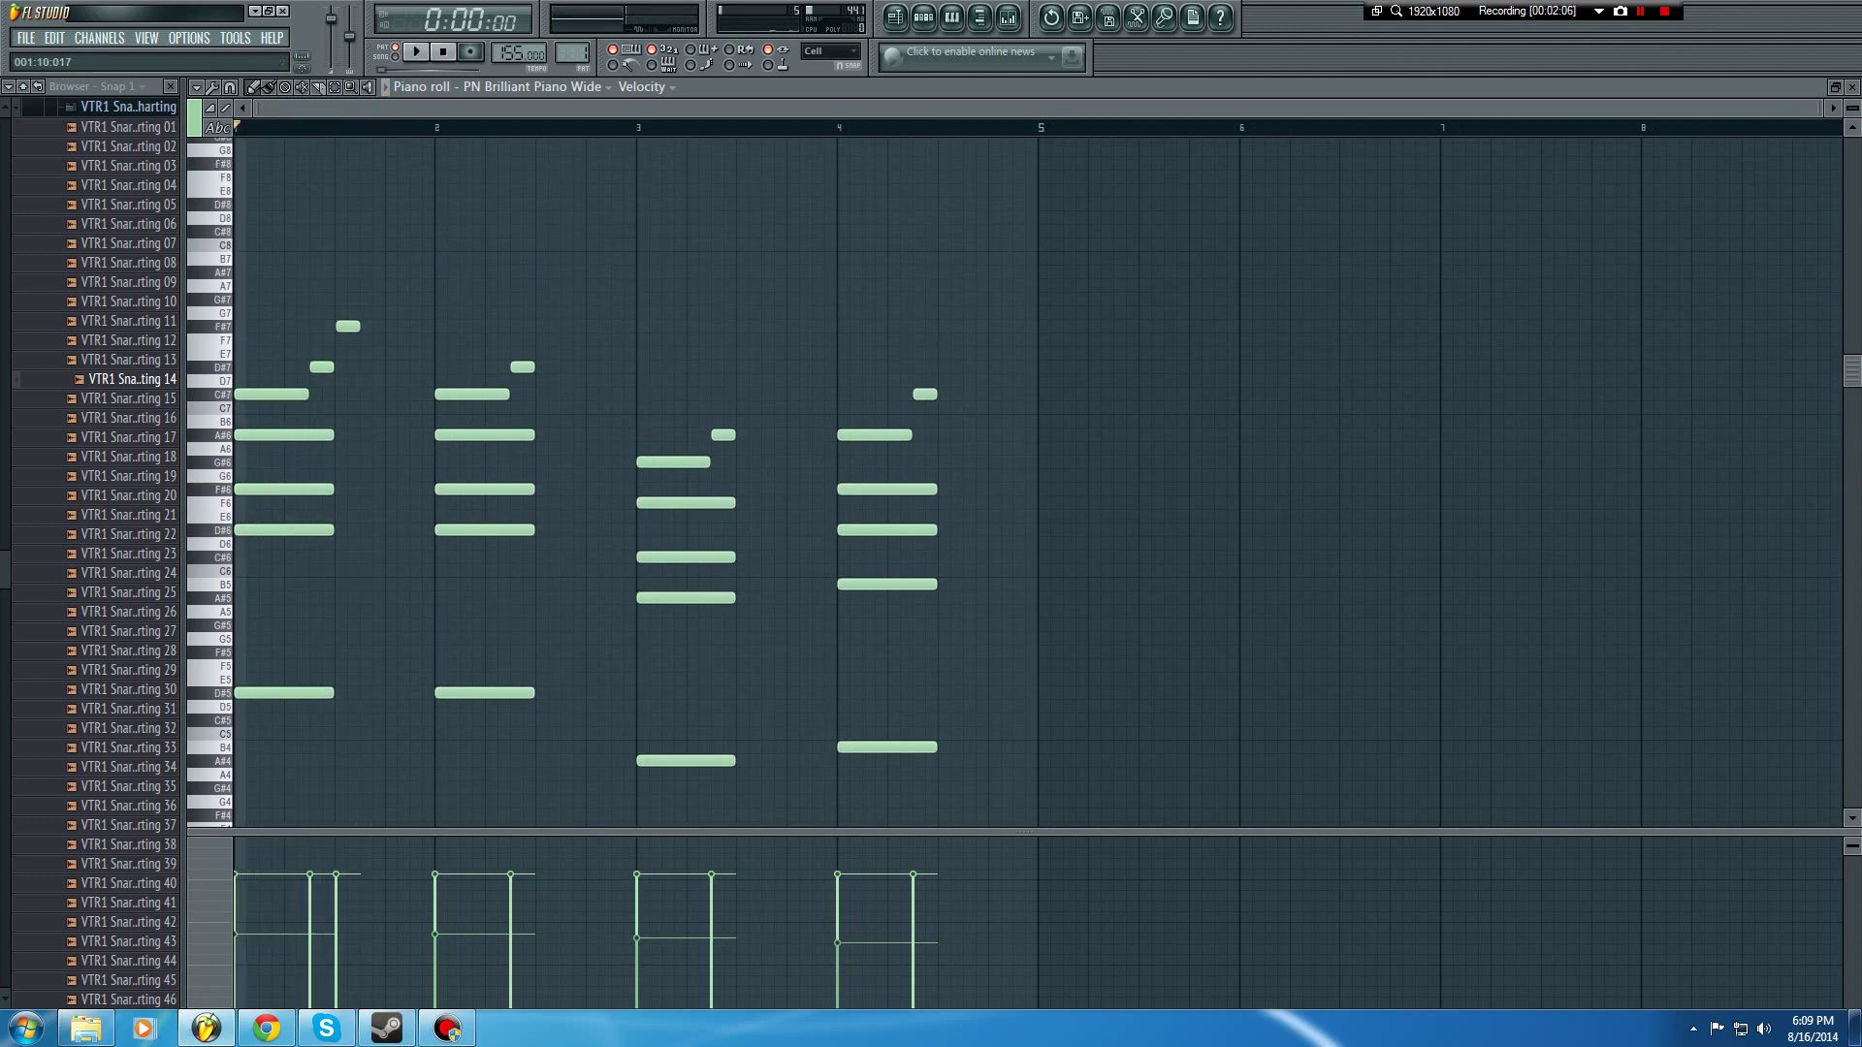
{"action": "scroll", "coordinate": [349, 327], "scroll_direction": "up", "scroll_amount": 3}
{"action": "scroll", "coordinate": [350, 326], "scroll_direction": "left", "scroll_amount": 2}
{"action": "key", "text": "ctrl+z"}
{"action": "key", "text": "space"}
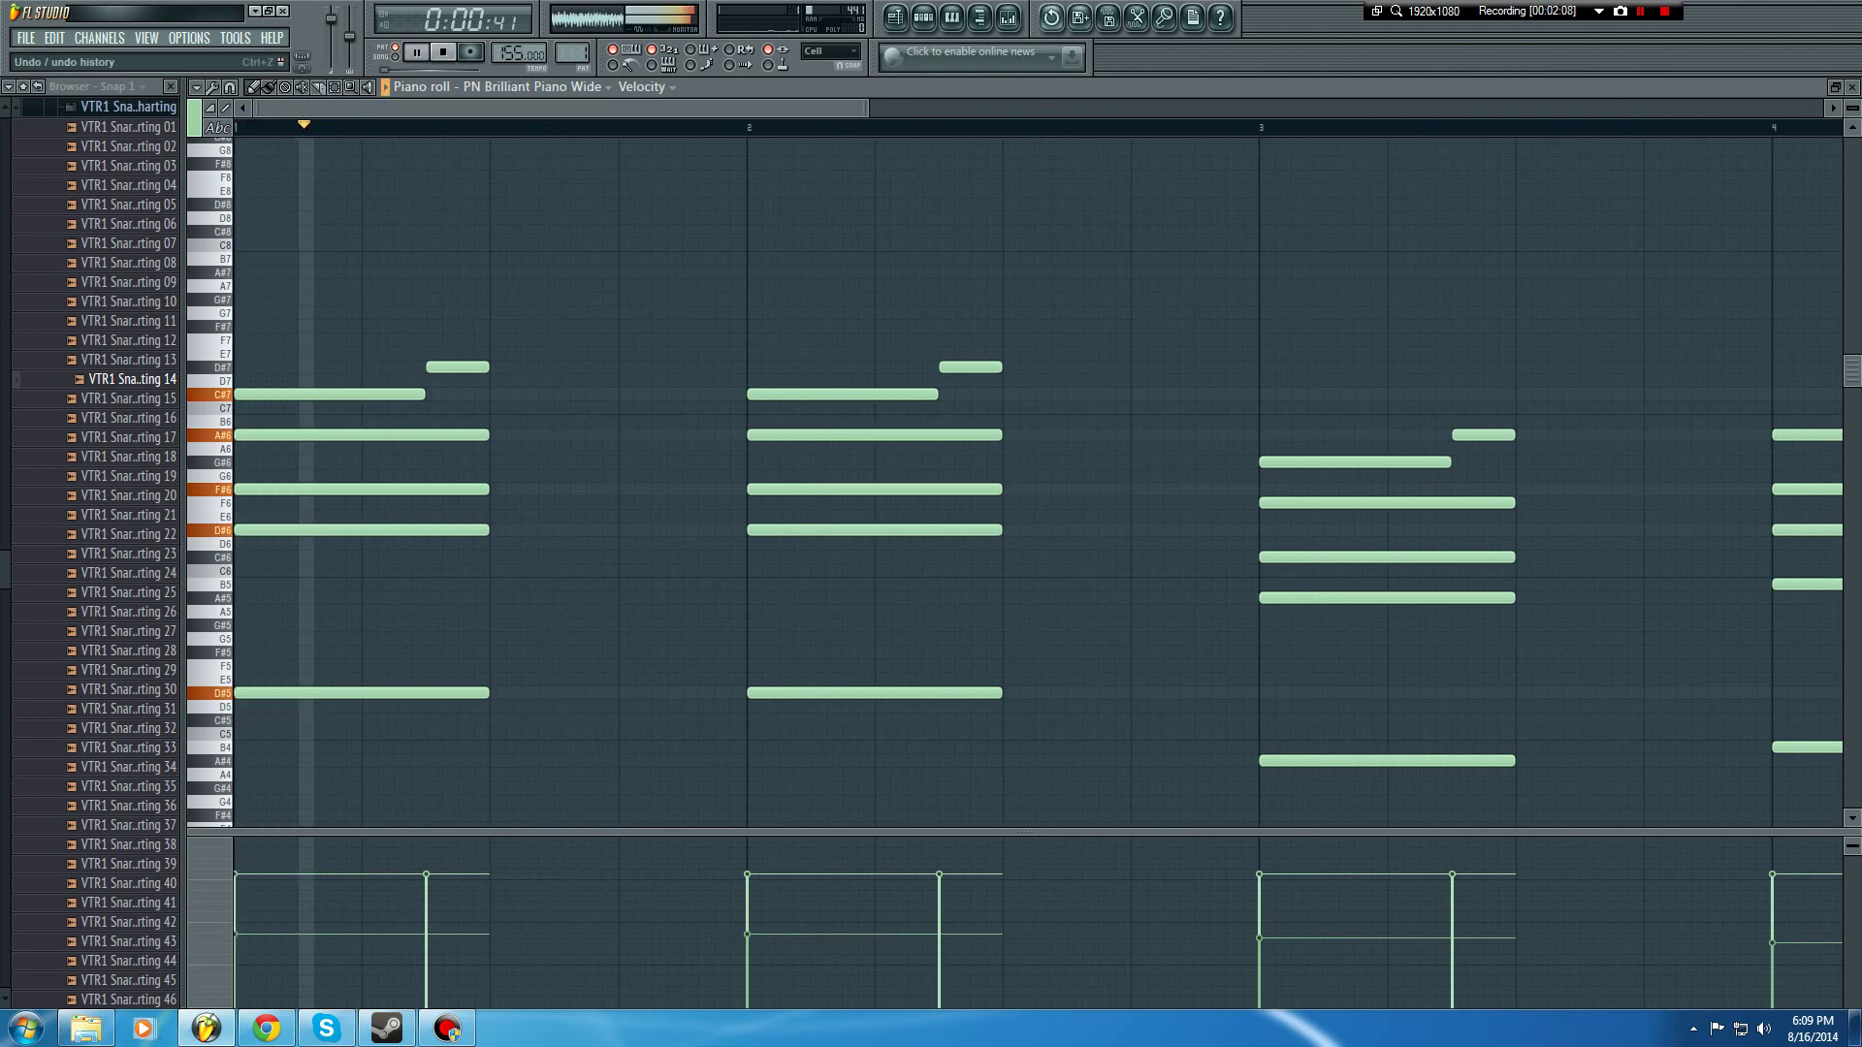
{"action": "key", "text": "space"}
Step: Place the Chords Piano pattern on playlist Track 1 at bars 1 and 5 with snap set to Beat, and play it
{"action": "left_click", "coordinate": [895, 17]}
{"action": "left_click_drag", "start_coordinate": [760, 163], "coordinate": [742, 163]}
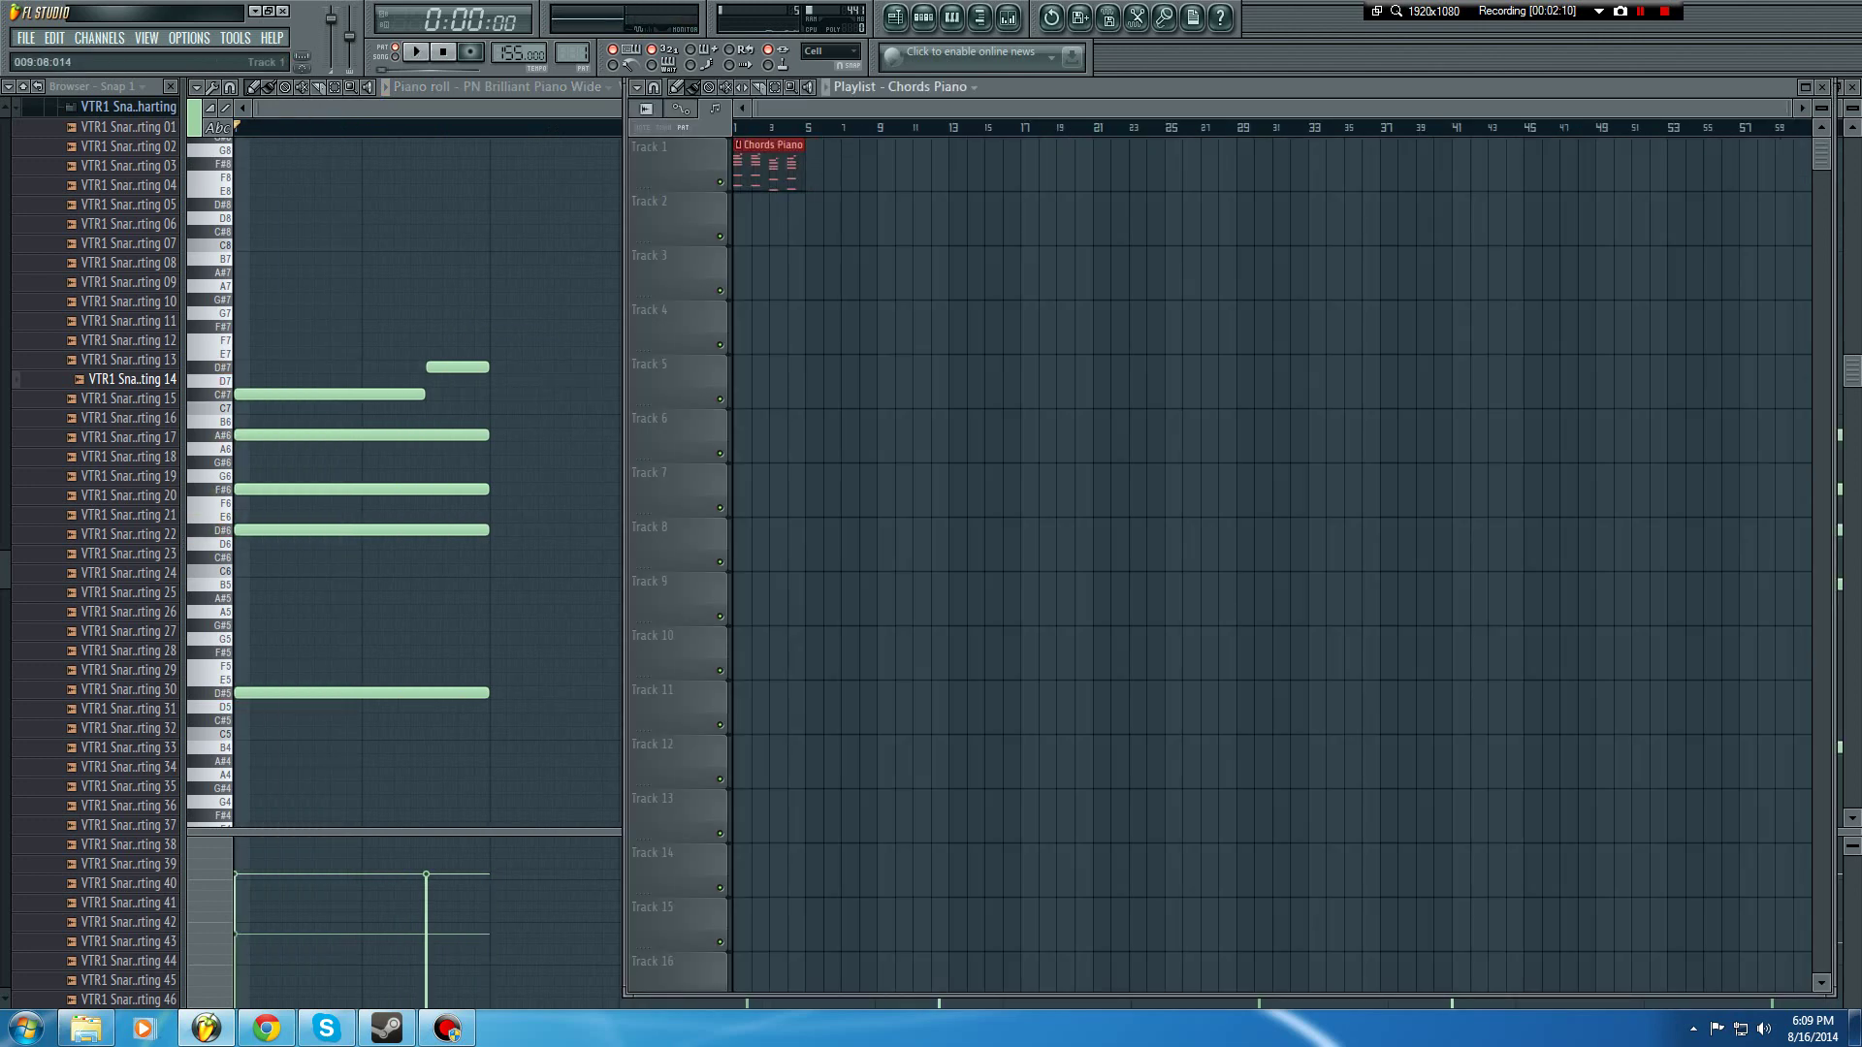
{"action": "left_click", "coordinate": [653, 88]}
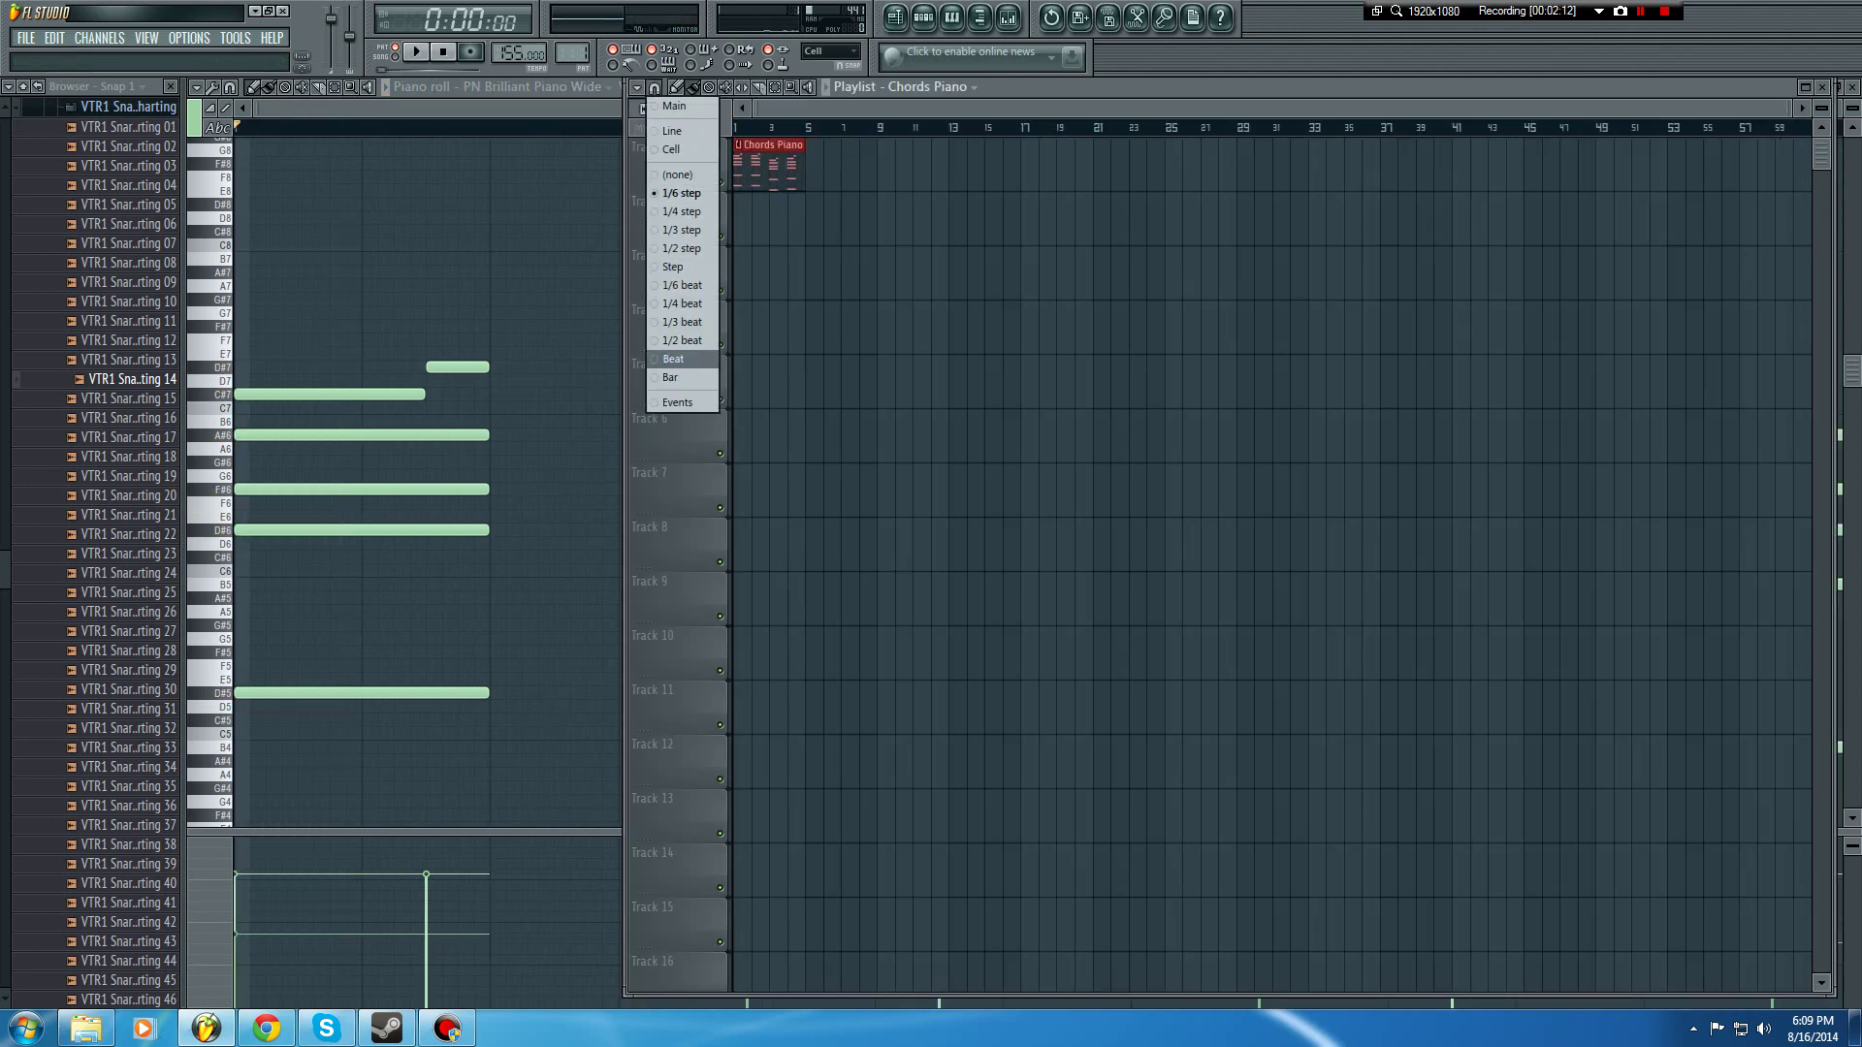
{"action": "left_click", "coordinate": [675, 359]}
{"action": "left_click", "coordinate": [813, 163]}
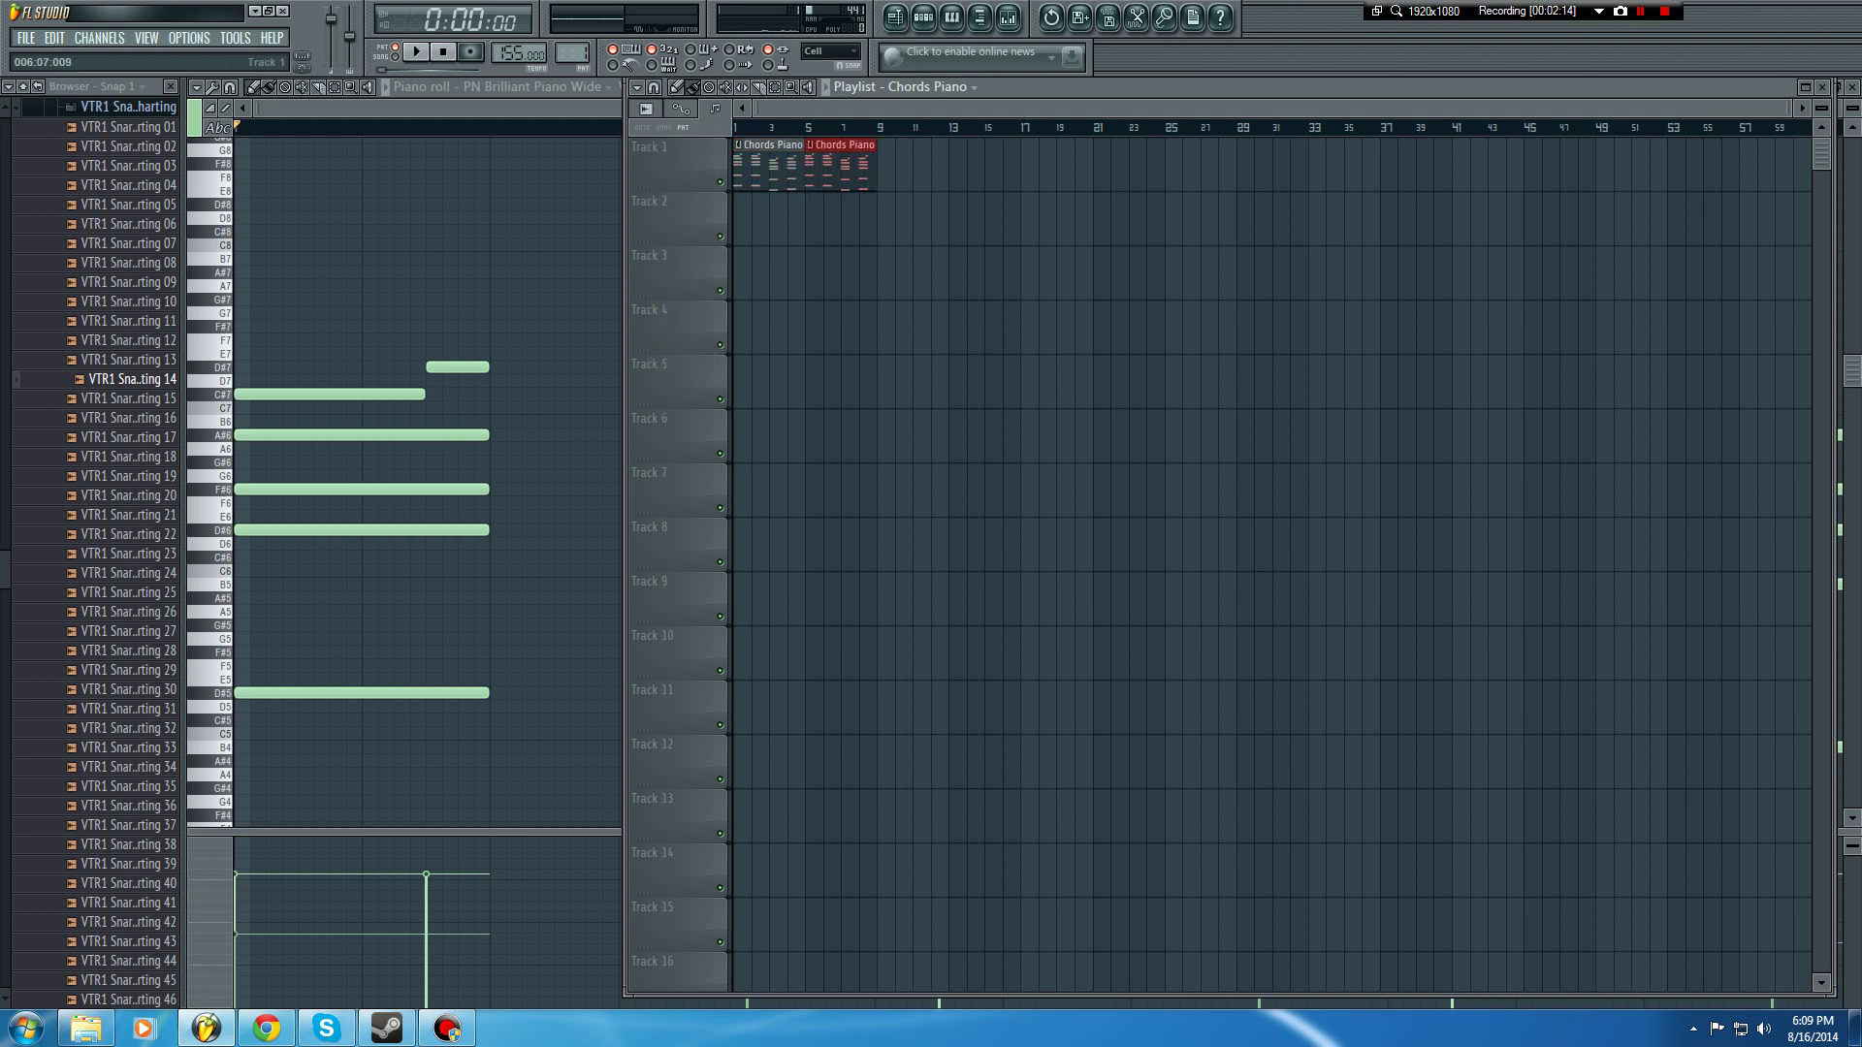
{"action": "key", "text": "space"}
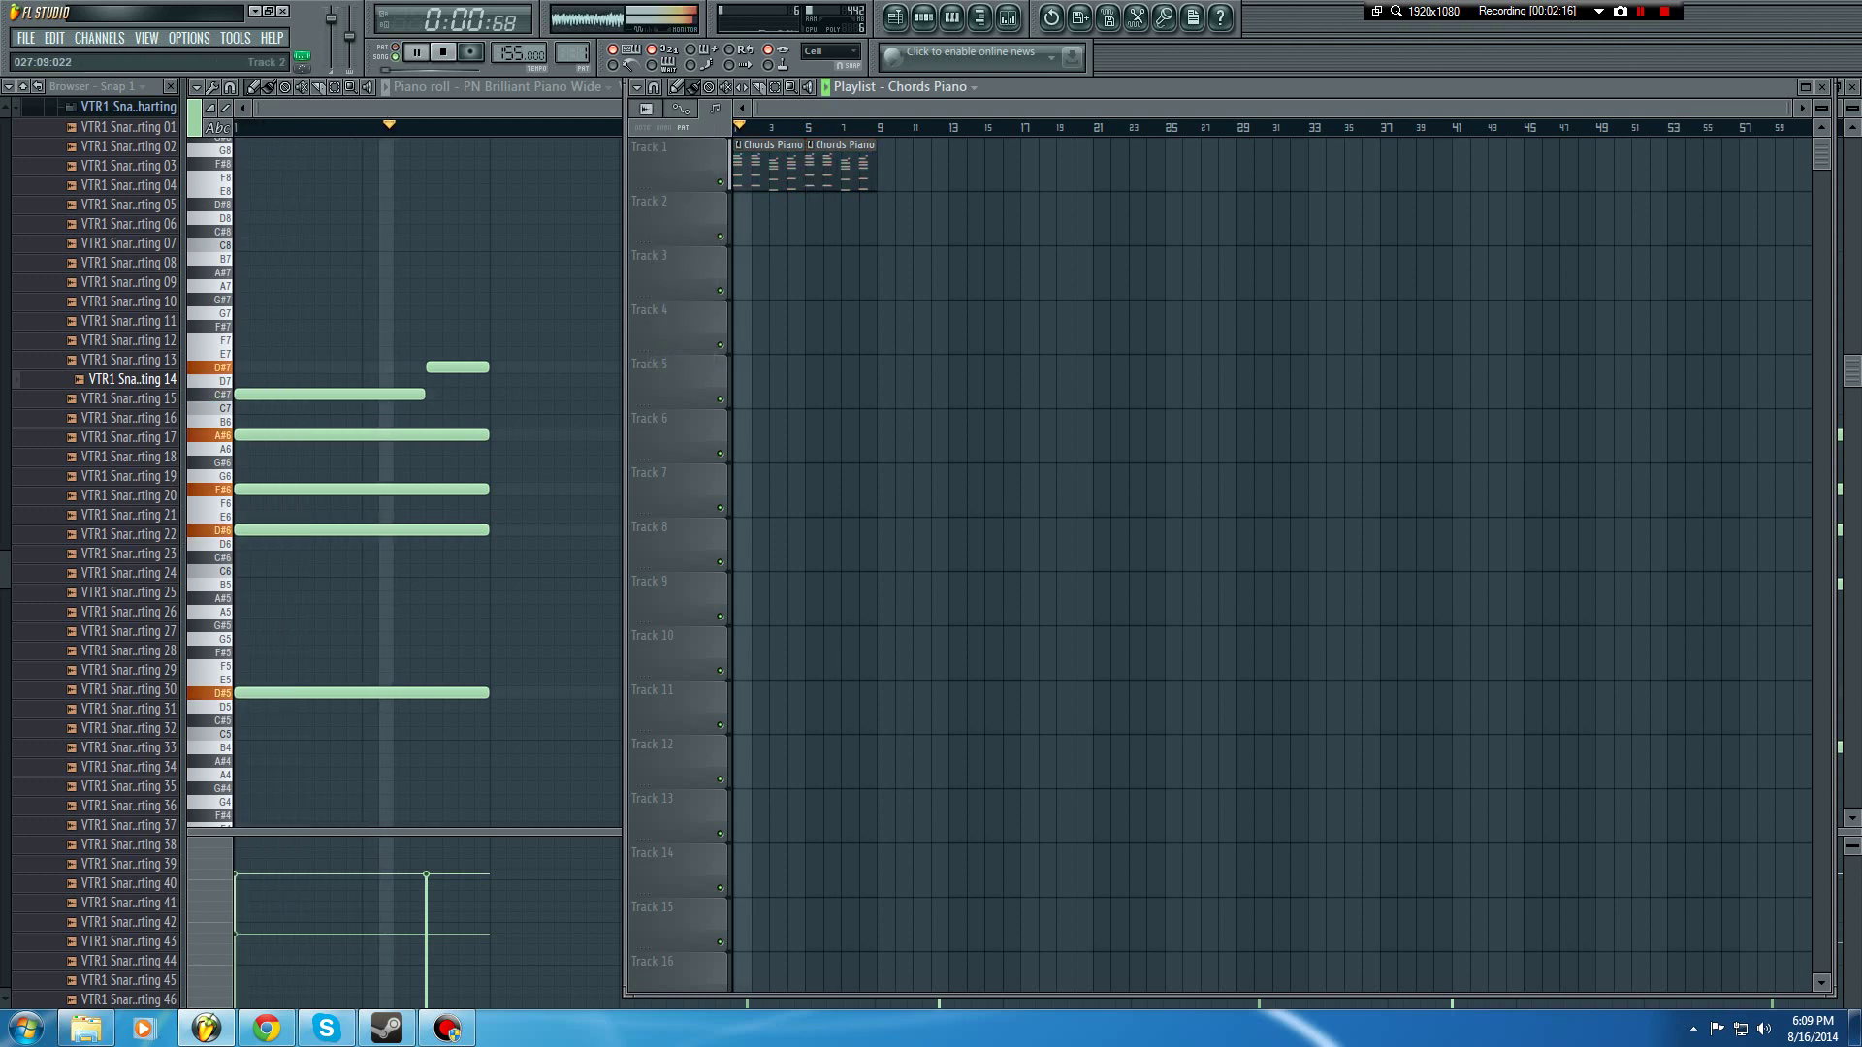
Step: Close the playlist and piano roll, assign the piano channel to a free mixer track, and close its channel settings
{"action": "left_click", "coordinate": [1822, 88]}
{"action": "left_click", "coordinate": [1852, 87]}
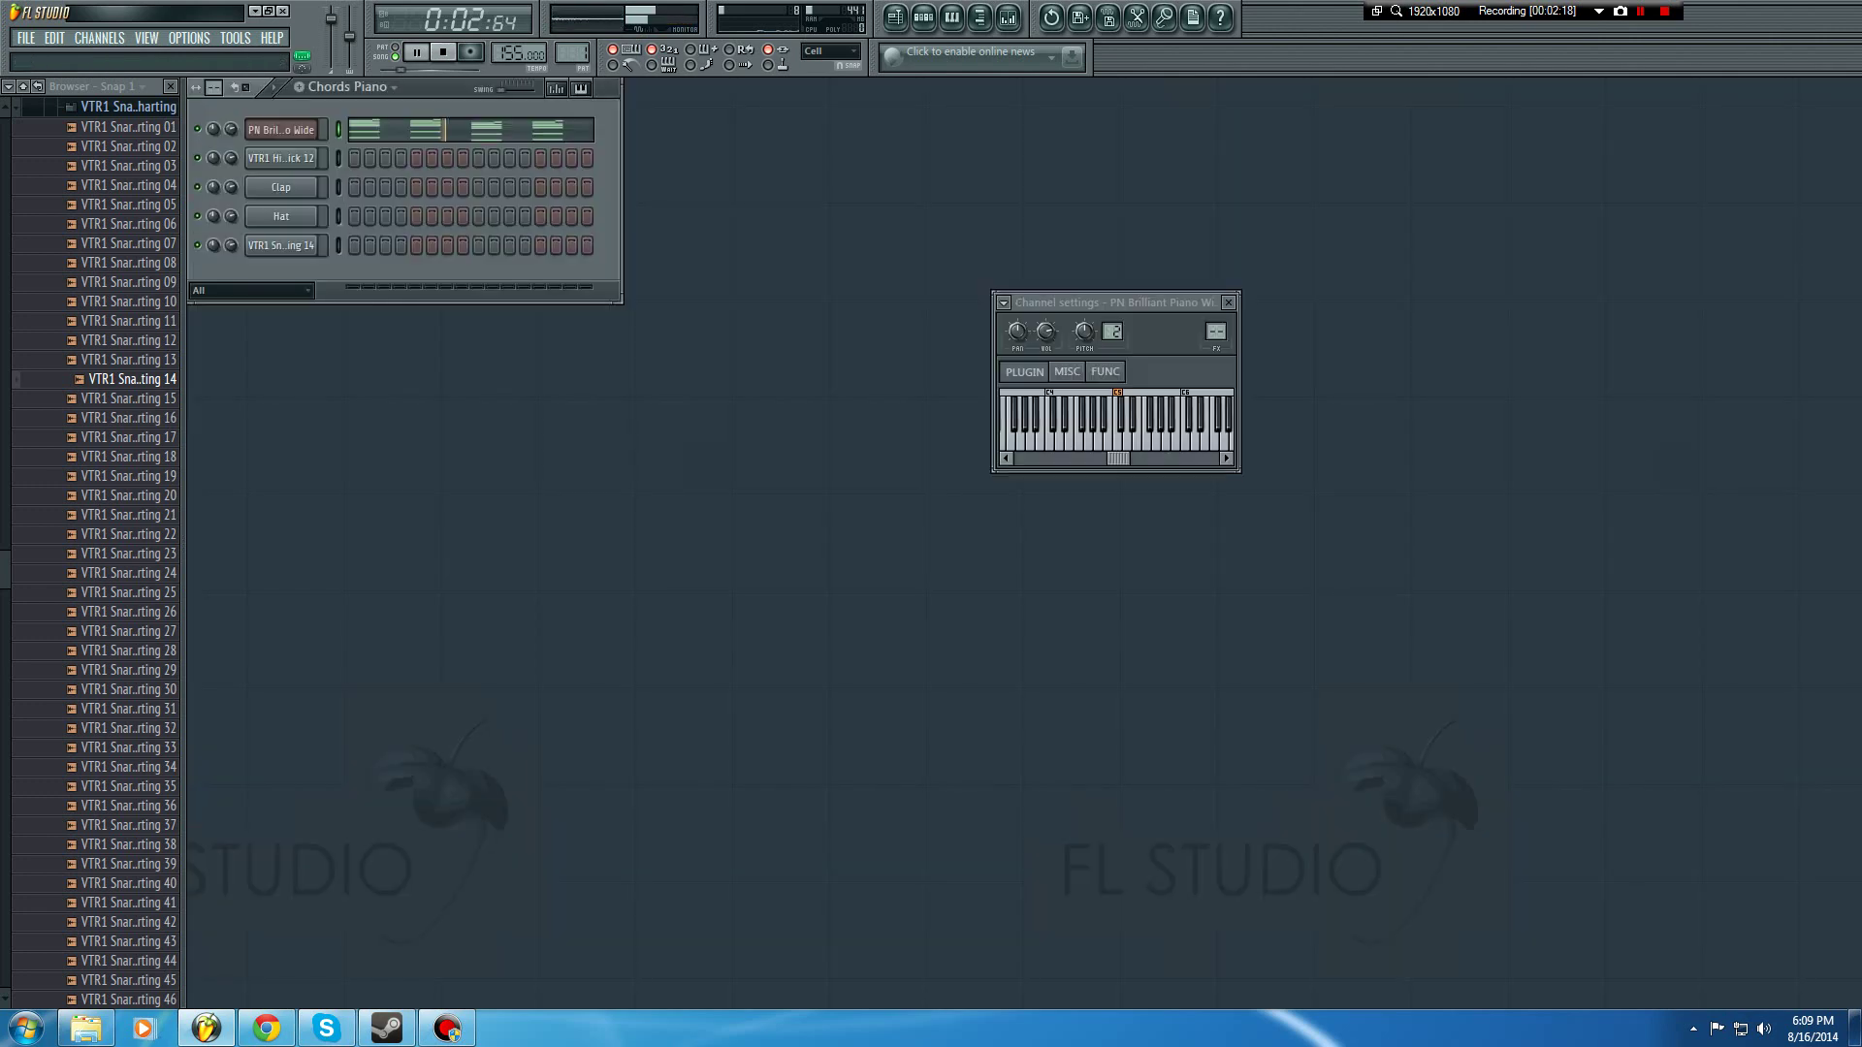
{"action": "left_click", "coordinate": [1004, 302]}
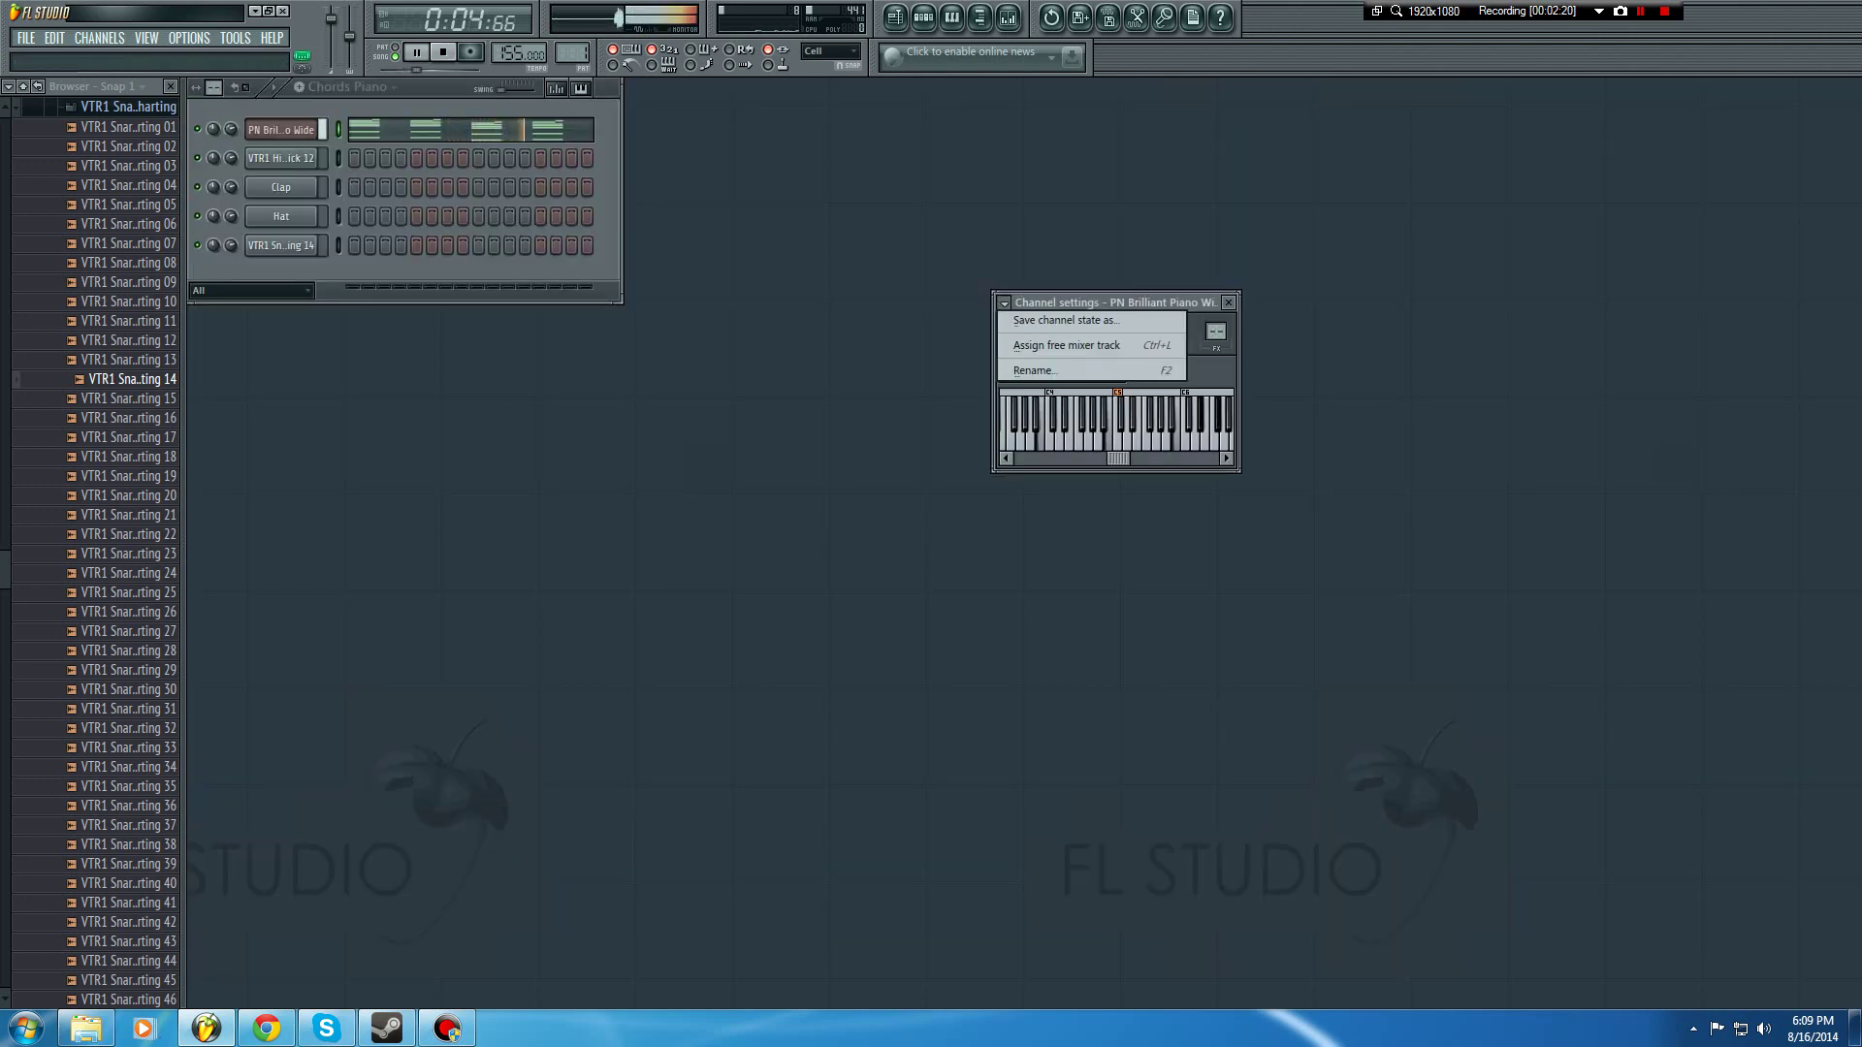
{"action": "left_click", "coordinate": [1057, 345]}
{"action": "left_click", "coordinate": [1550, 122]}
{"action": "key", "text": "space"}
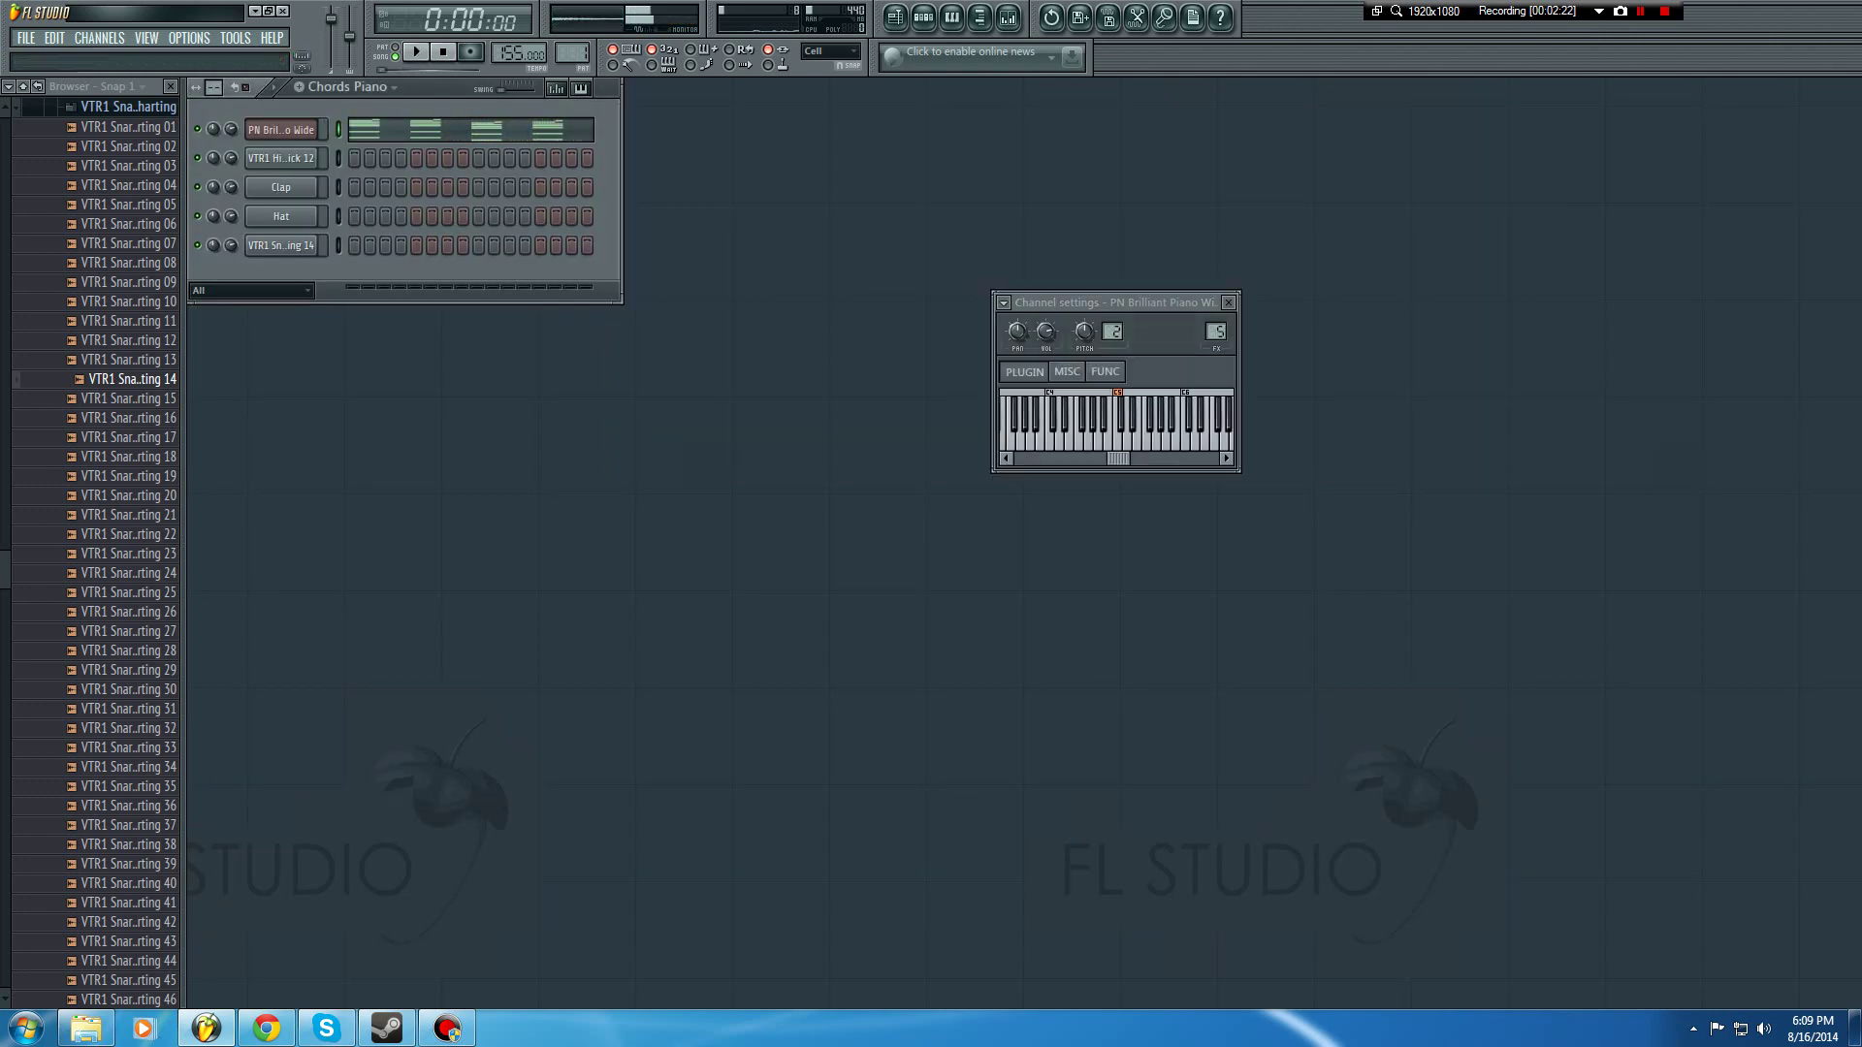
{"action": "left_click", "coordinate": [1229, 302]}
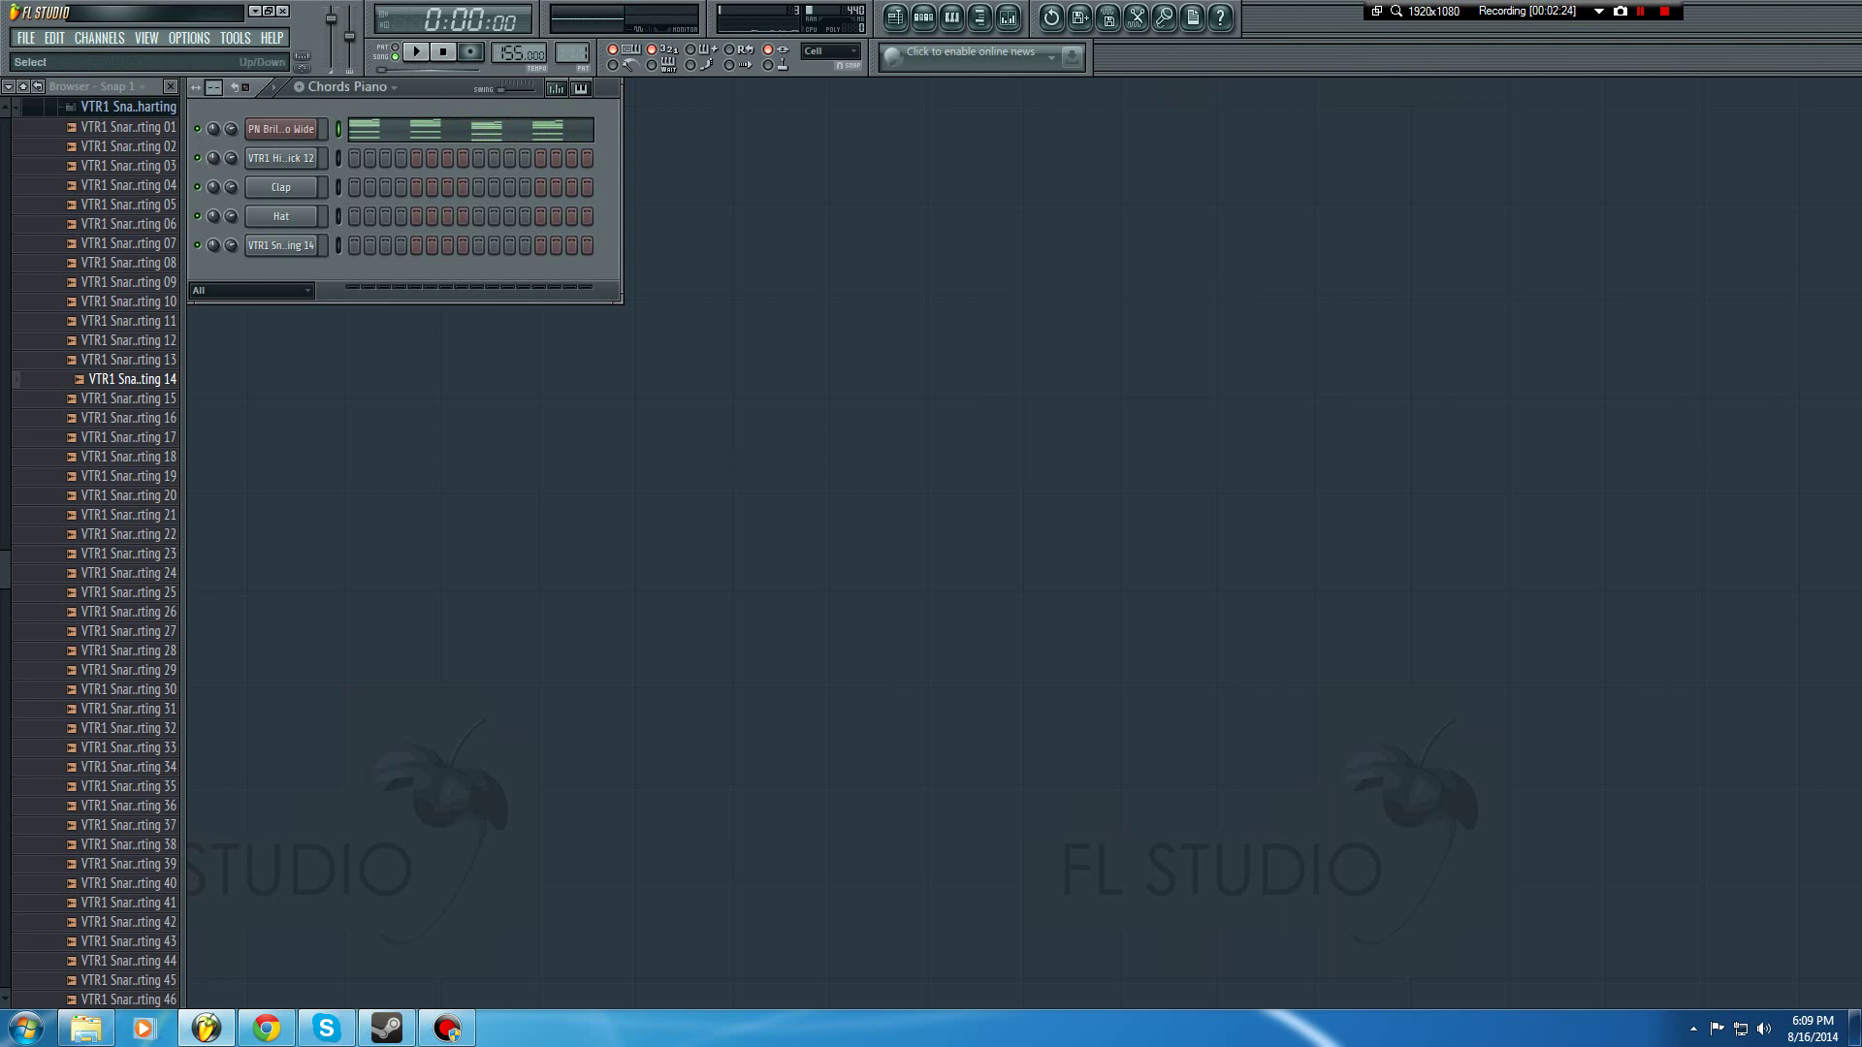
Step: Inspect the VTR1 Hiphop Kick 12 channel's settings and close them
{"action": "left_click", "coordinate": [282, 158]}
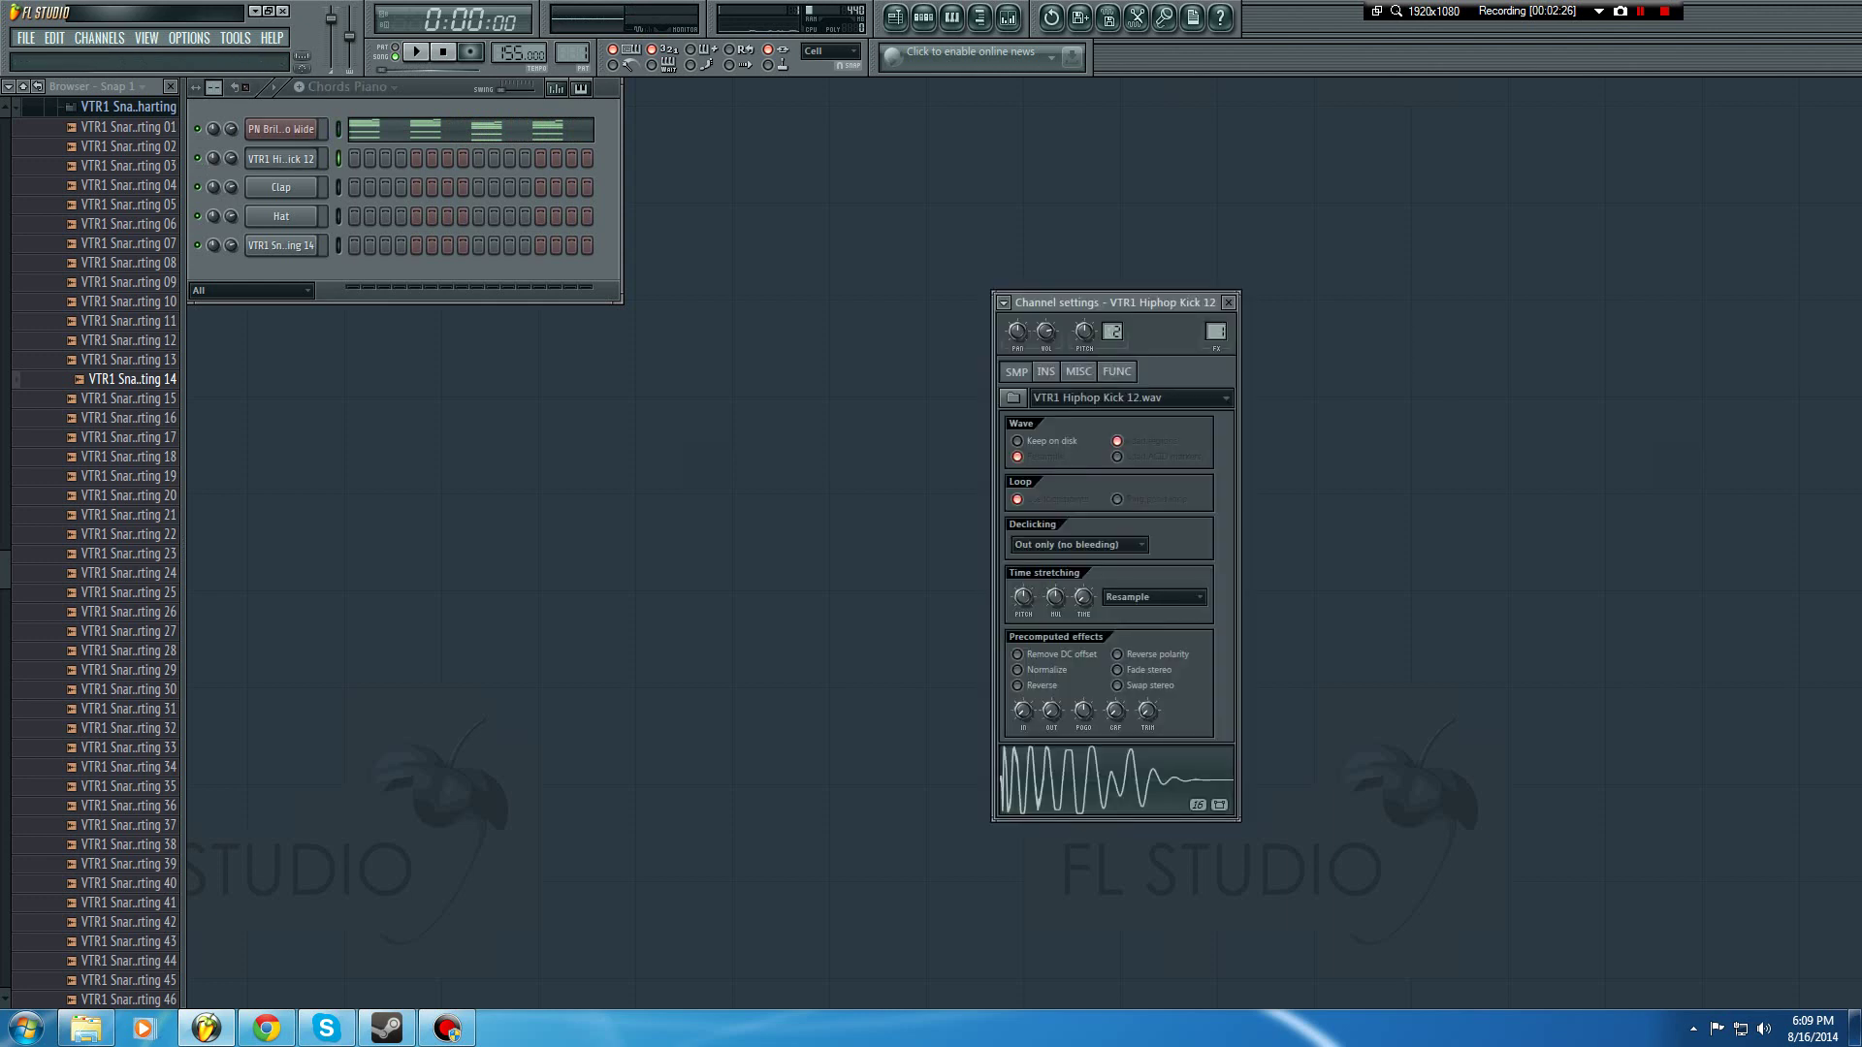
{"action": "left_click", "coordinate": [281, 158]}
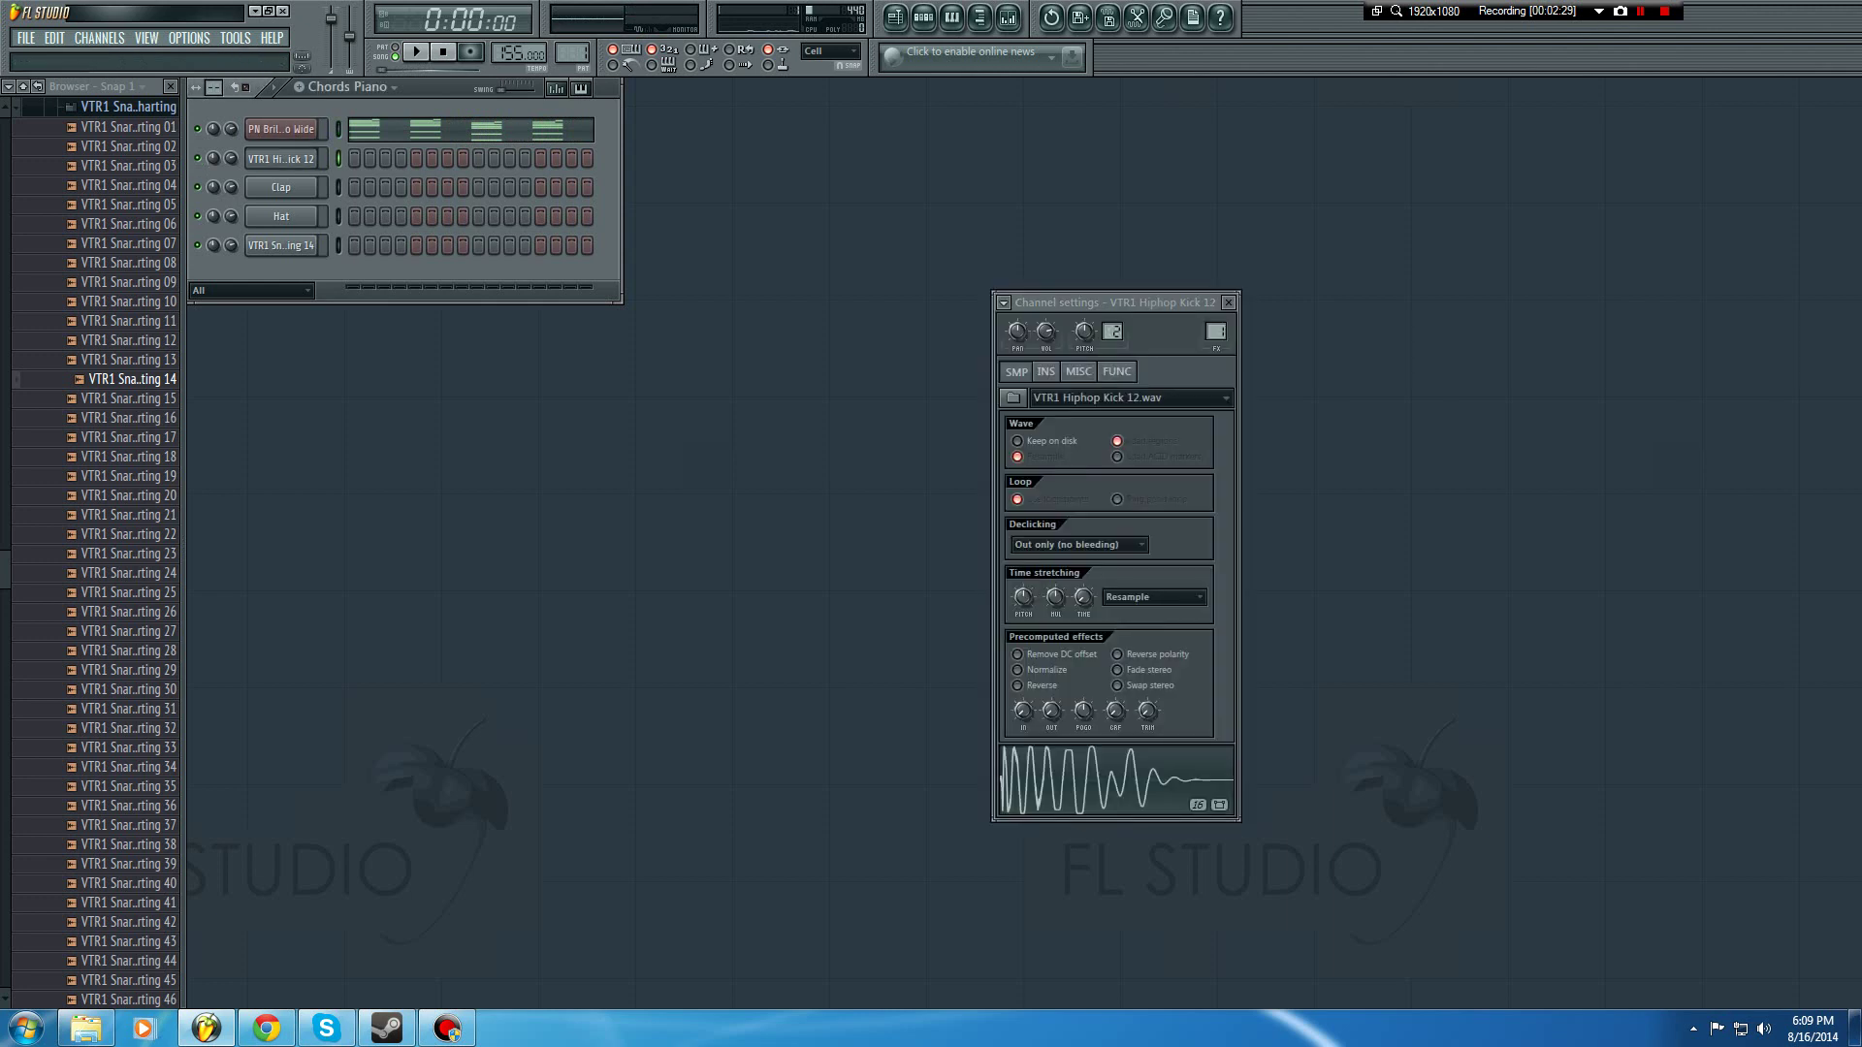
{"action": "left_click", "coordinate": [1229, 303]}
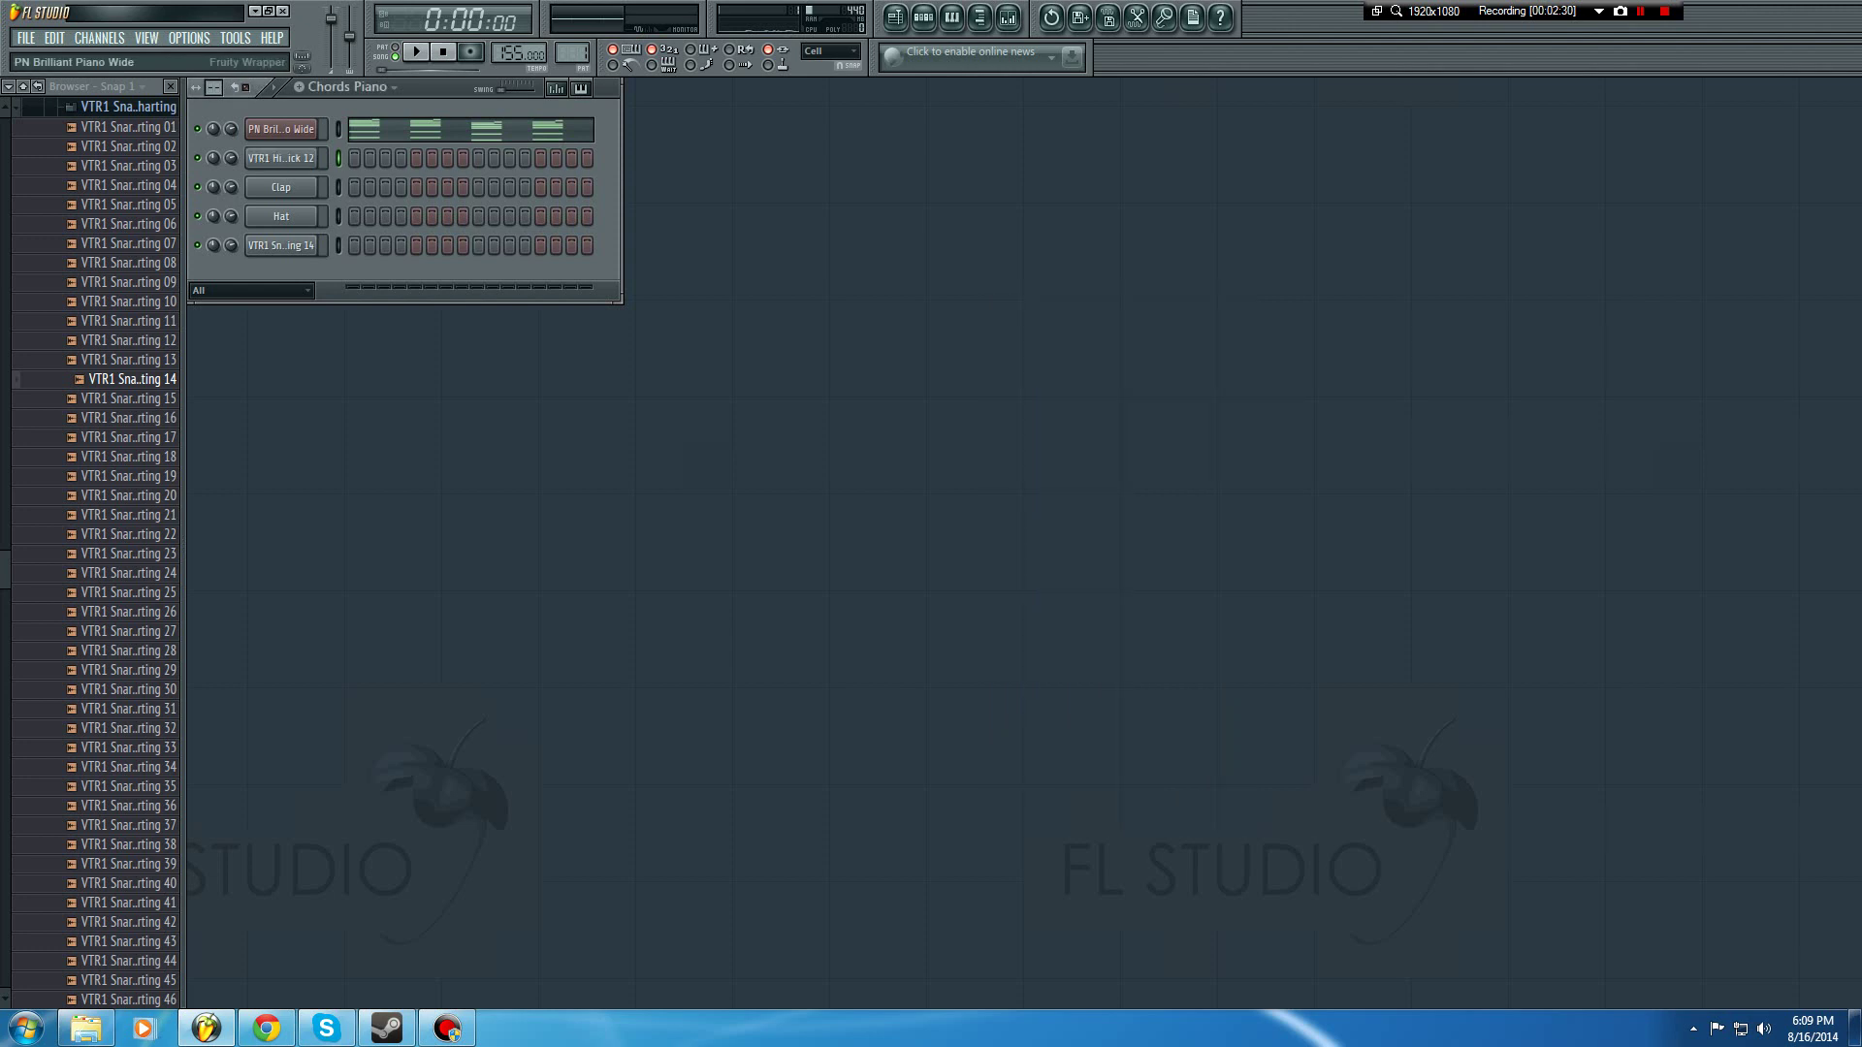
{"action": "left_click", "coordinate": [281, 129]}
{"action": "right_click", "coordinate": [310, 129]}
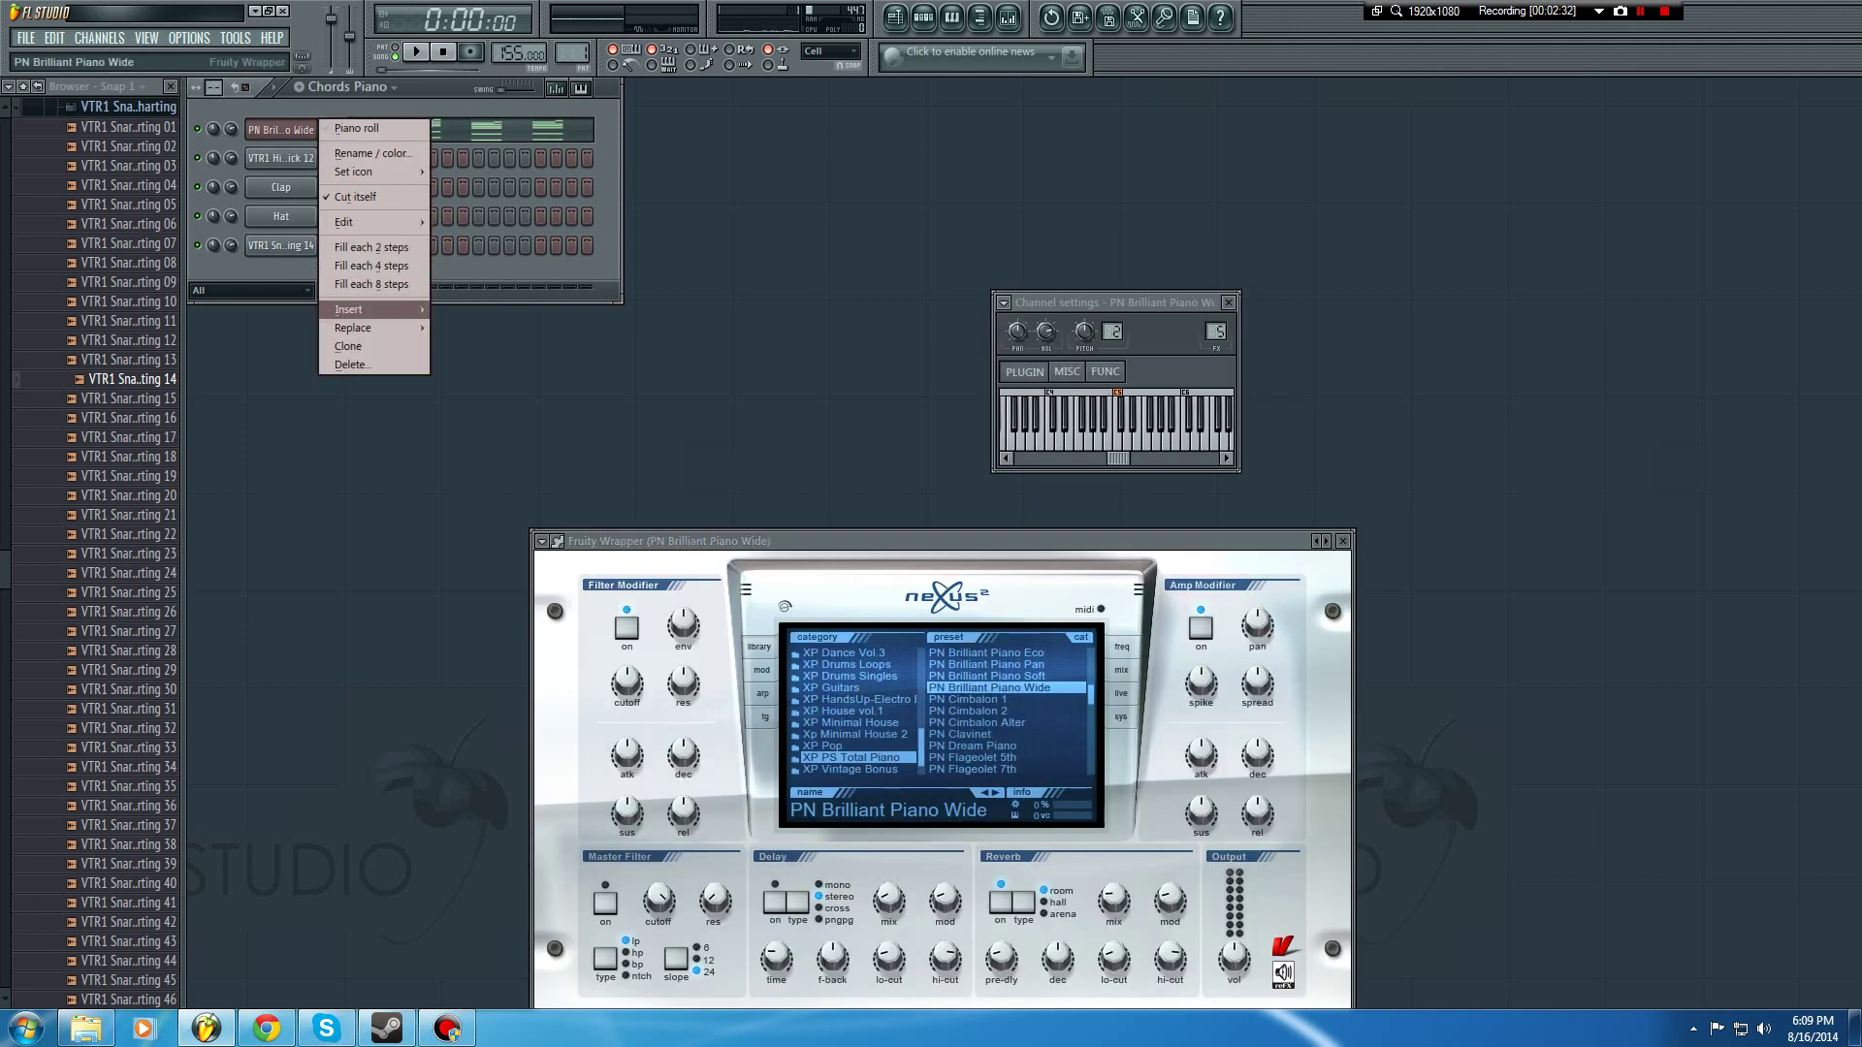
{"action": "mouse_move", "coordinate": [349, 310]}
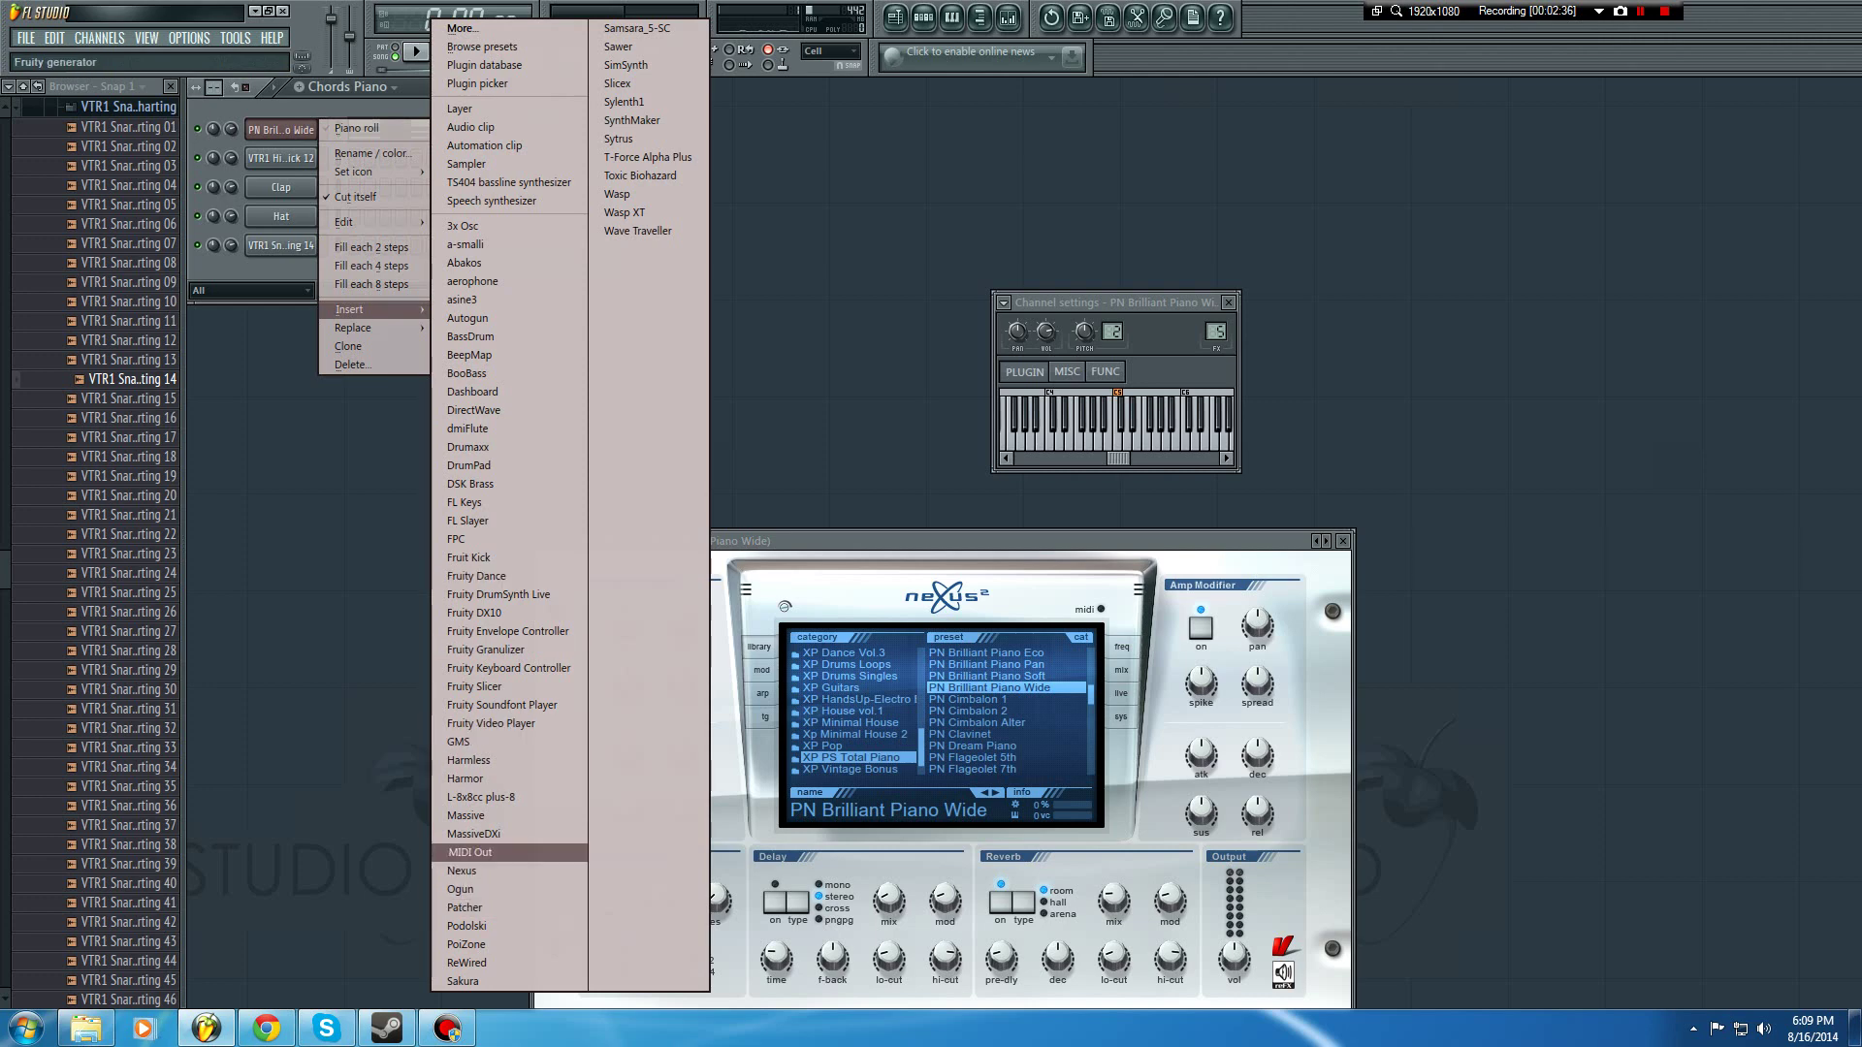
{"action": "left_click", "coordinate": [466, 870]}
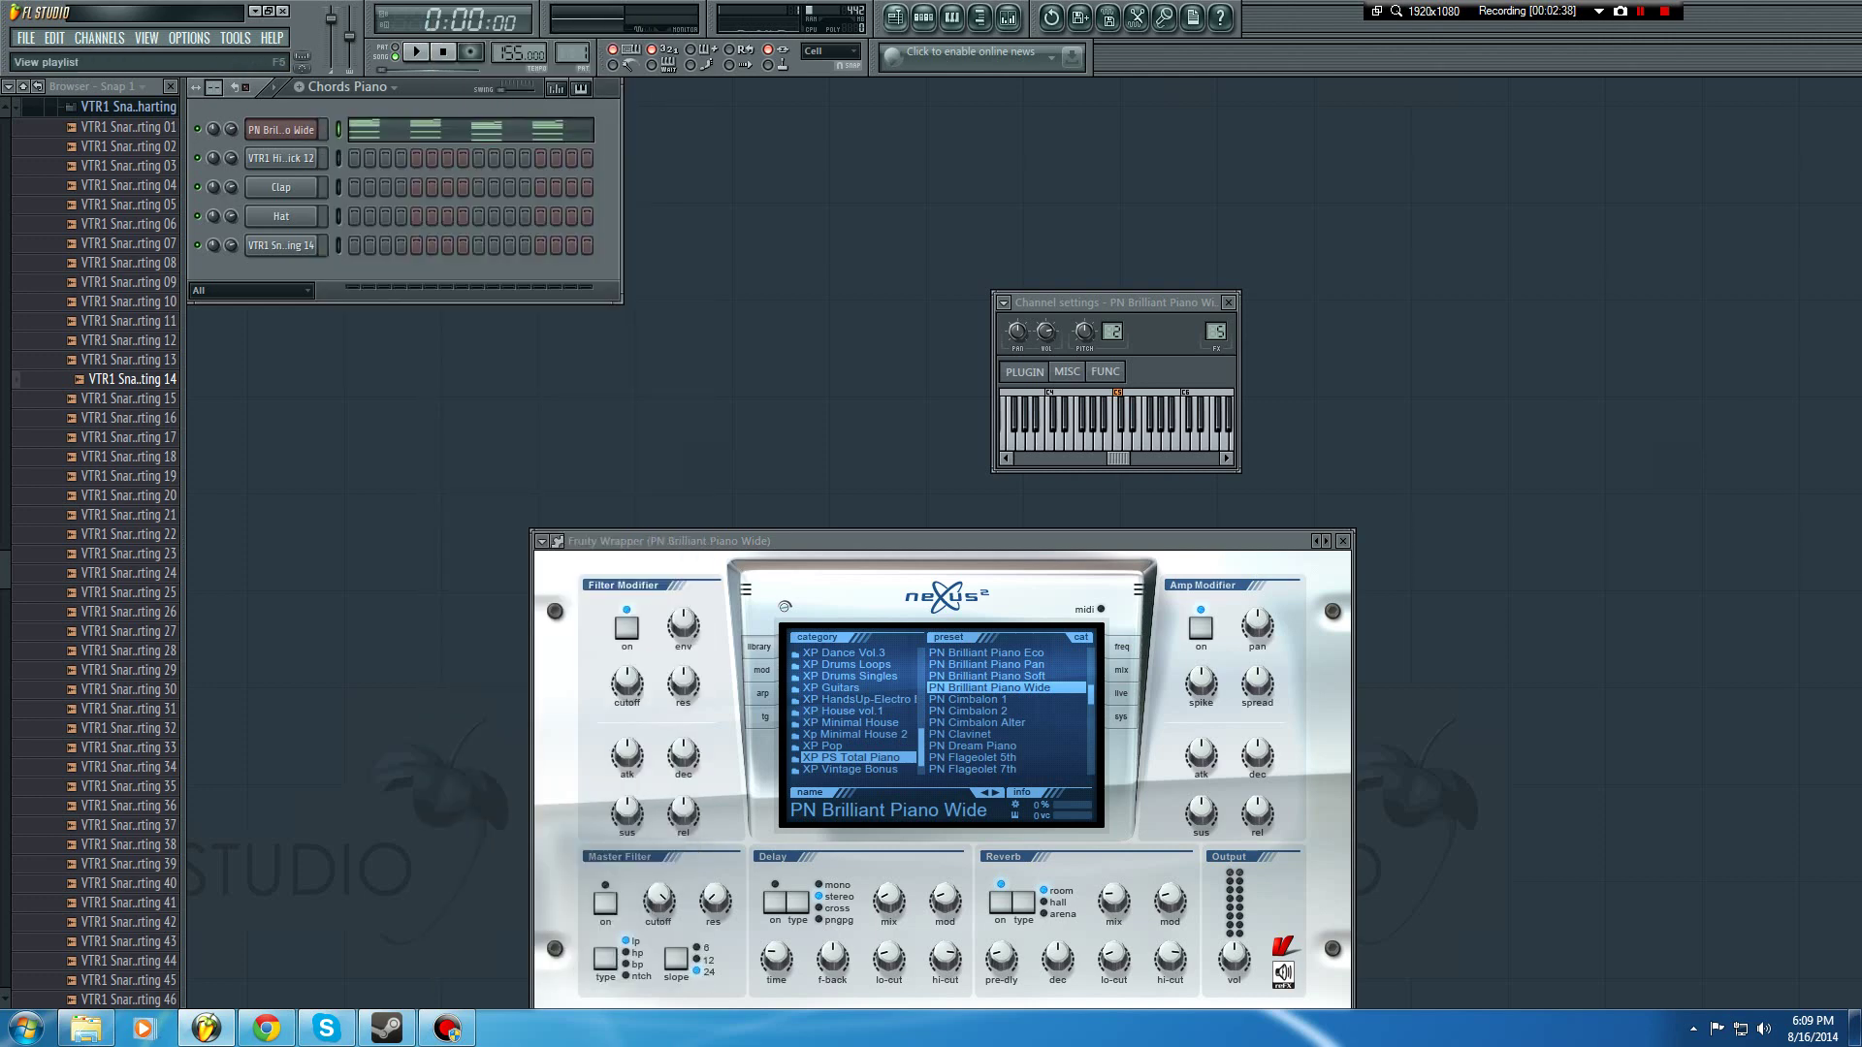
Step: Play the playlist with Nexus open, enable its master filter, and turn down the cutoff before stopping playback
{"action": "key", "text": "F5"}
{"action": "key", "text": "space"}
{"action": "left_click", "coordinate": [282, 129]}
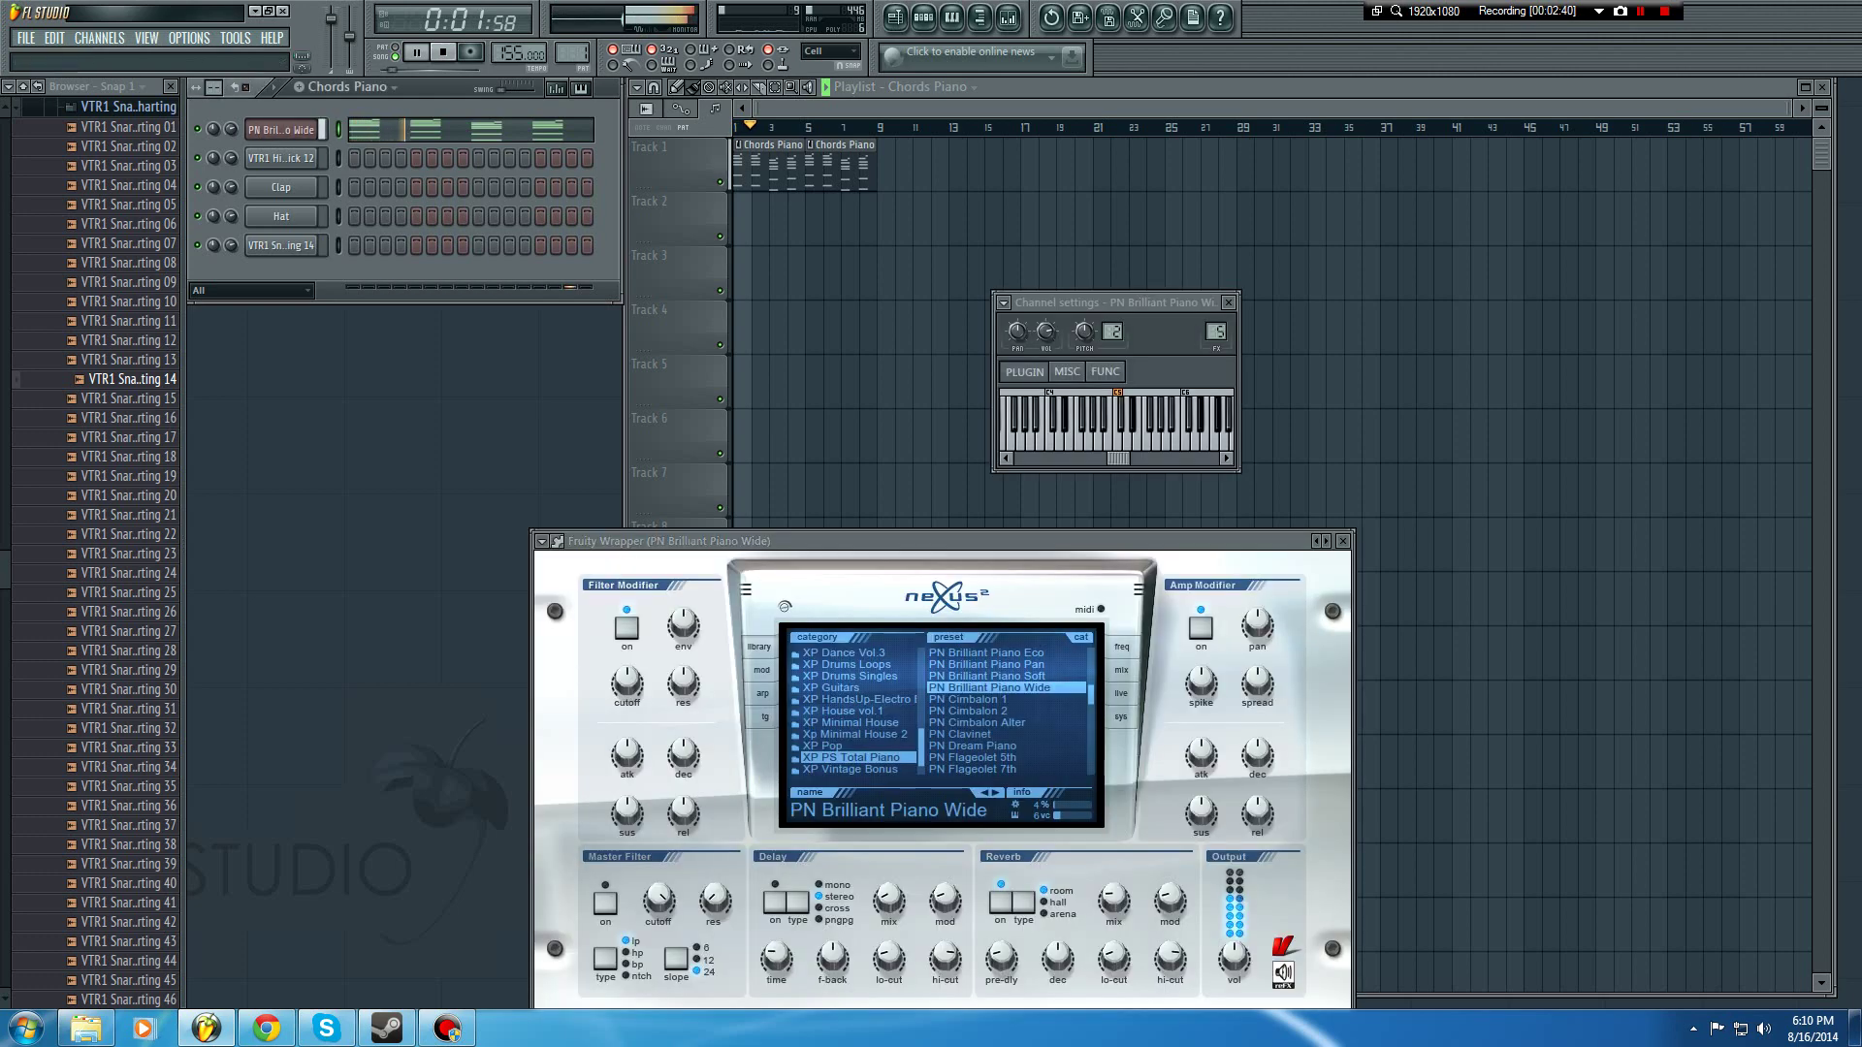
{"action": "left_click", "coordinate": [605, 903]}
{"action": "left_click_drag", "start_coordinate": [658, 899], "coordinate": [659, 960]}
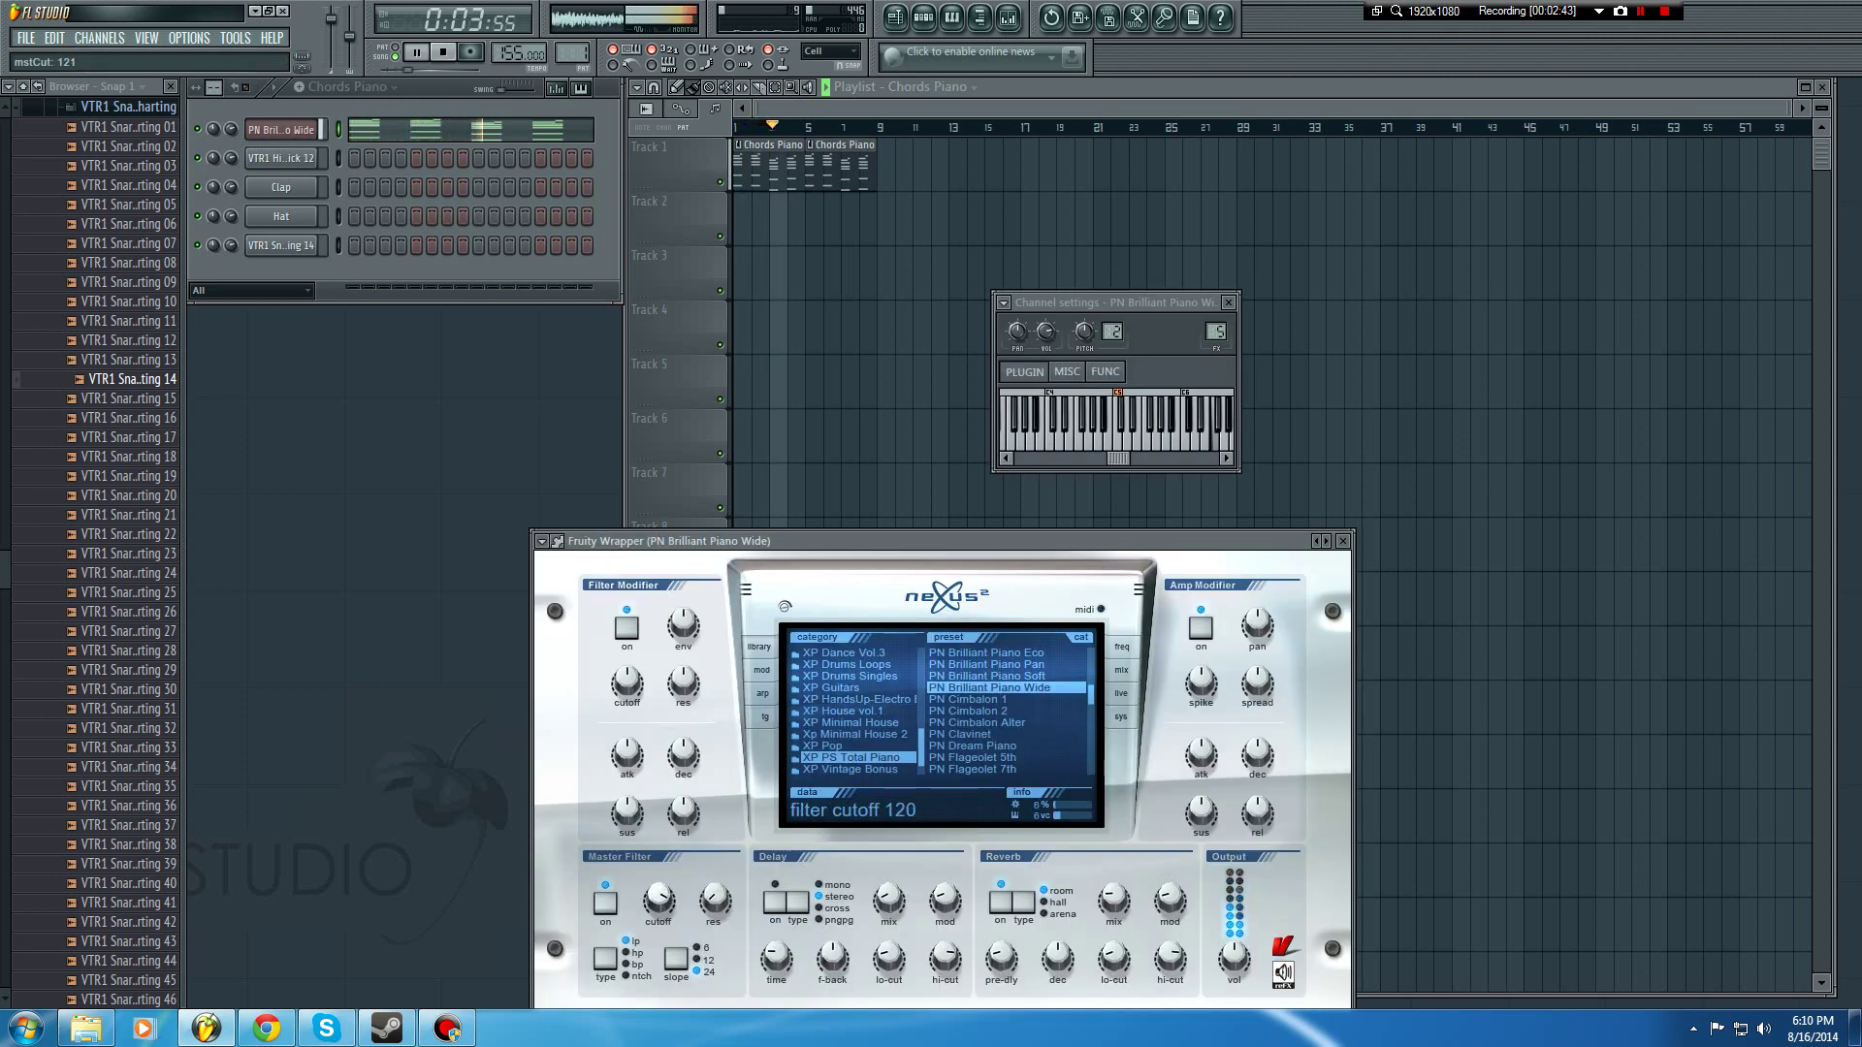
{"action": "key", "text": "space"}
Step: Show the Nexus parameters in the browser and set the master filter cutoff to about 49
{"action": "left_click", "coordinate": [543, 541]}
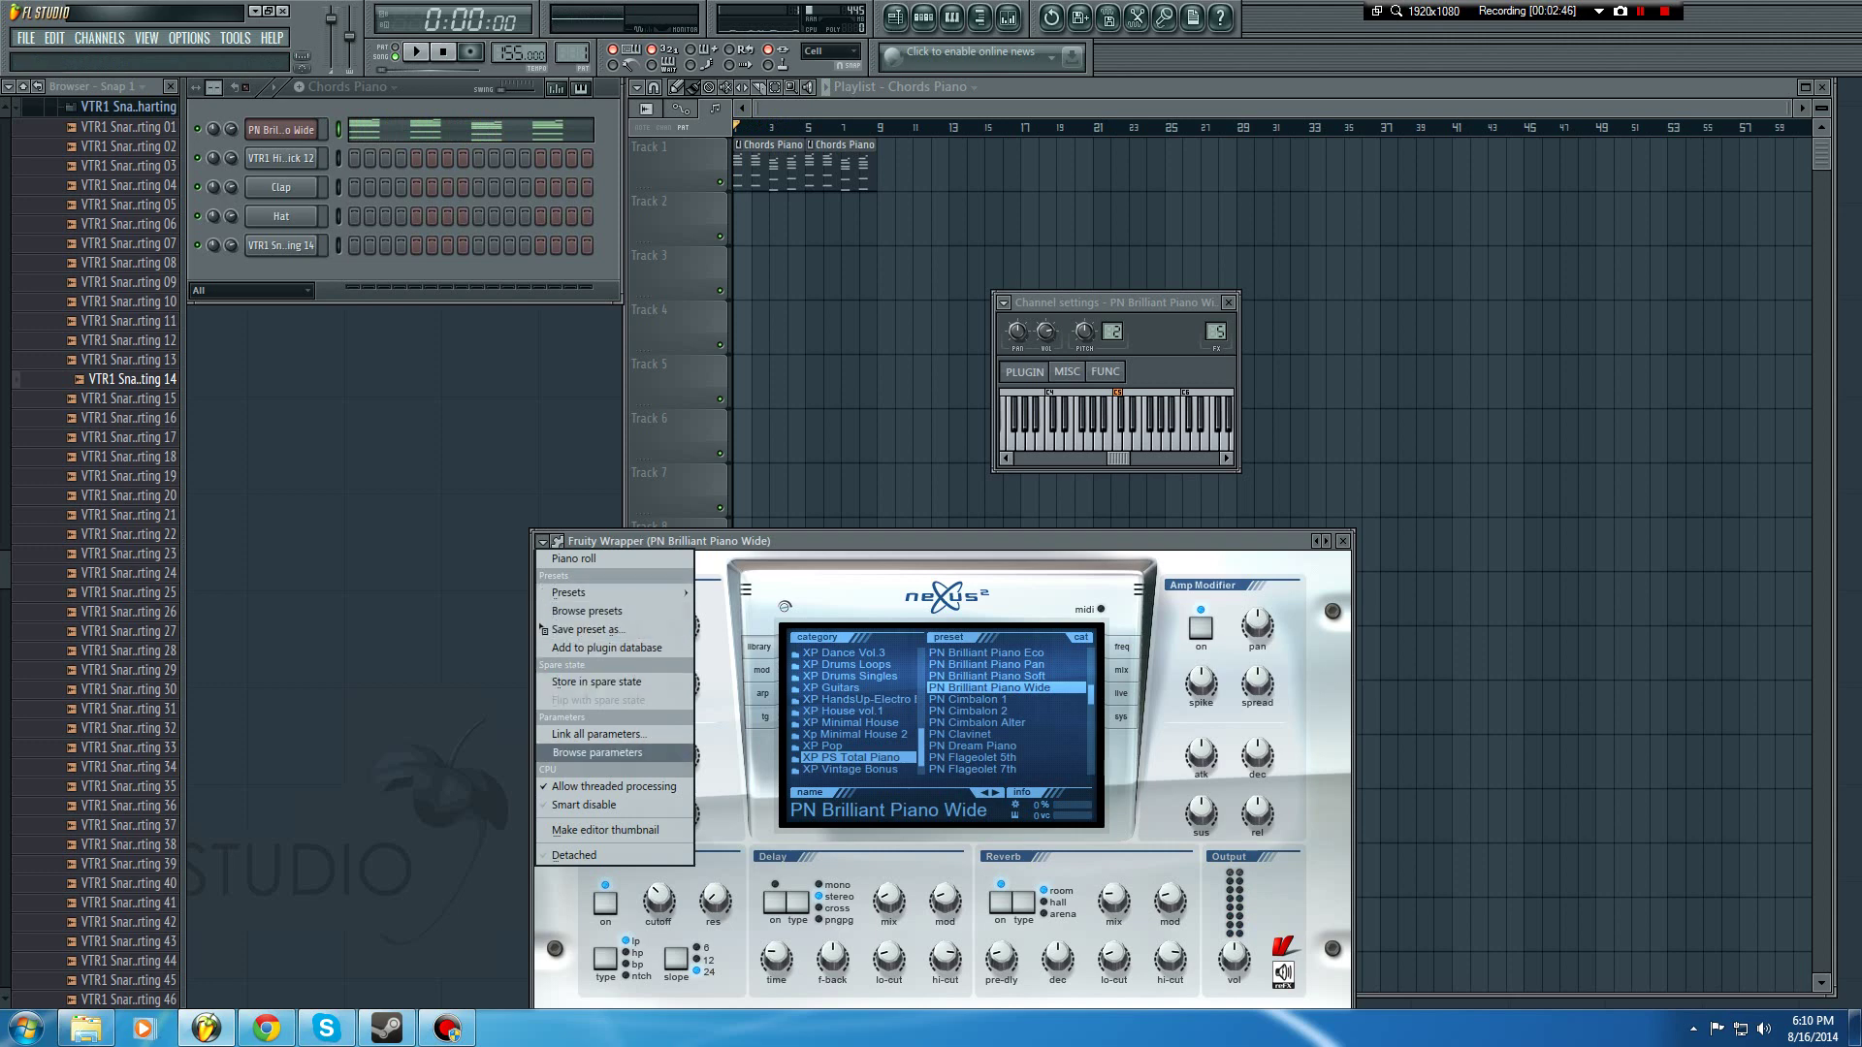
{"action": "left_click", "coordinate": [597, 753]}
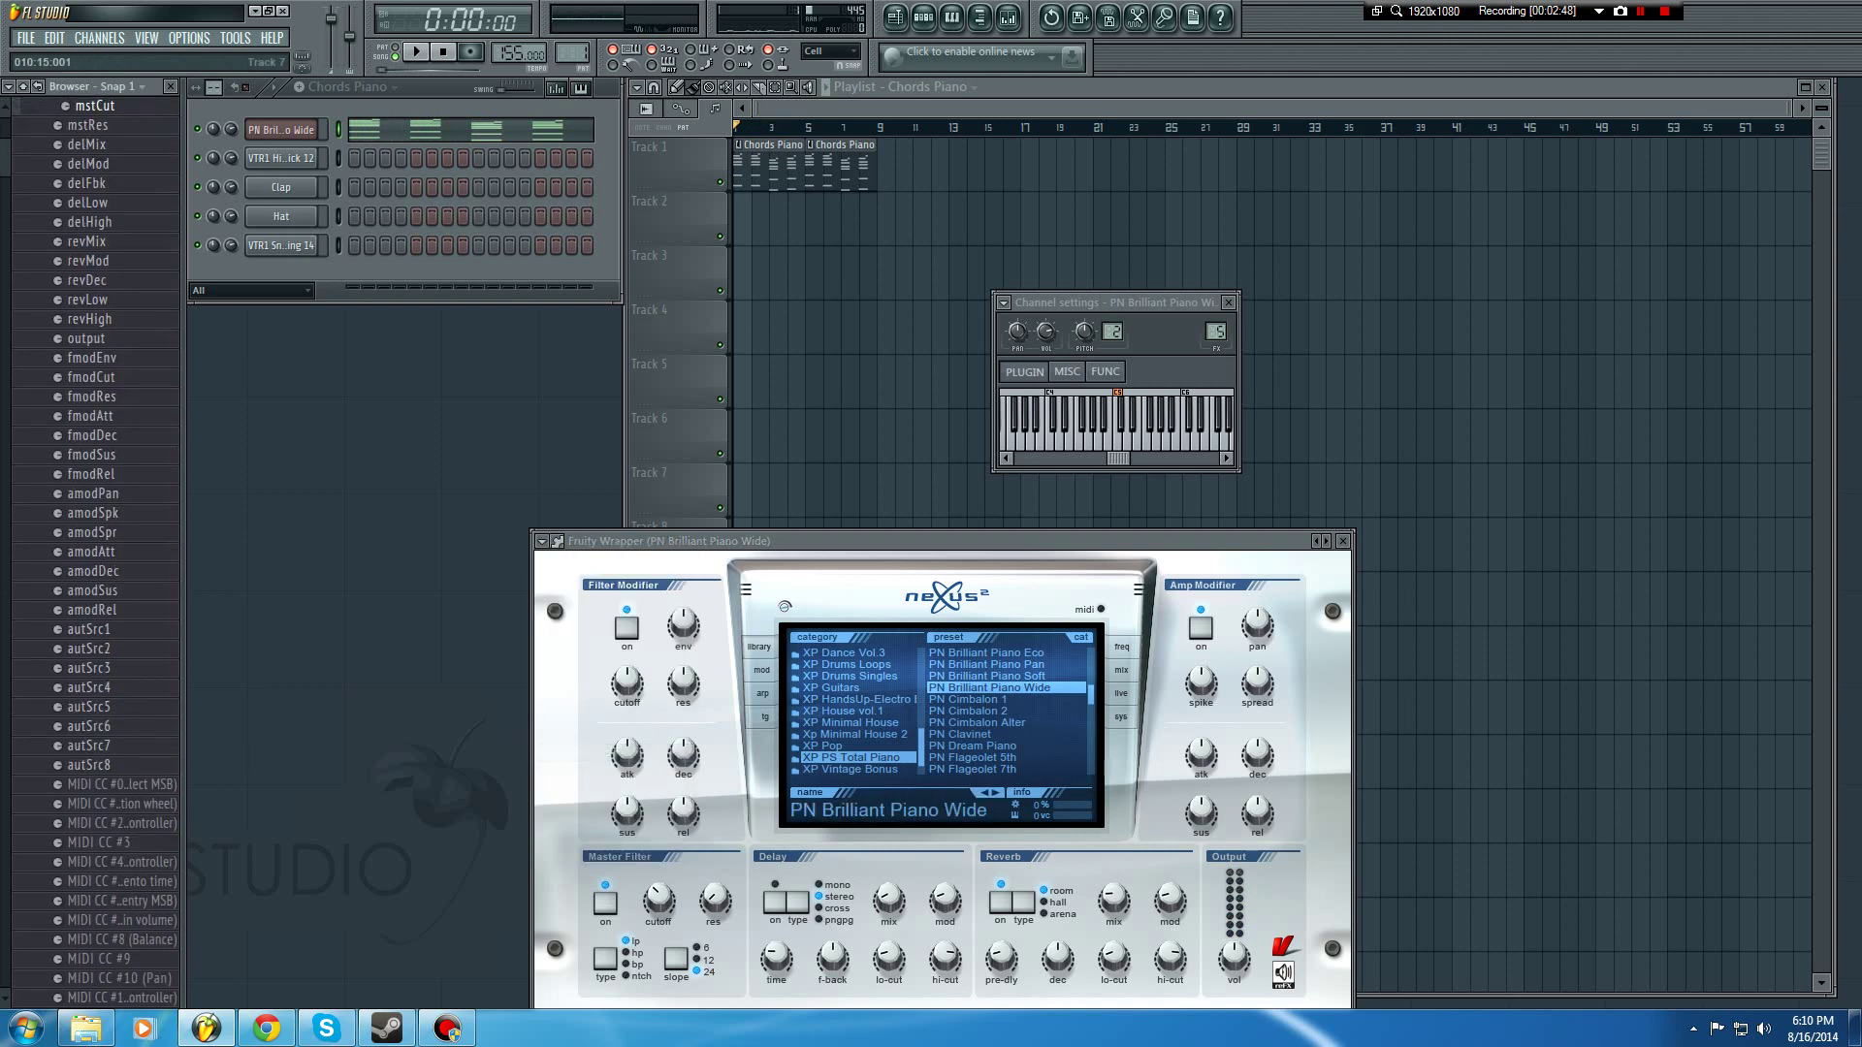
{"action": "left_click_drag", "start_coordinate": [669, 541], "coordinate": [636, 471]}
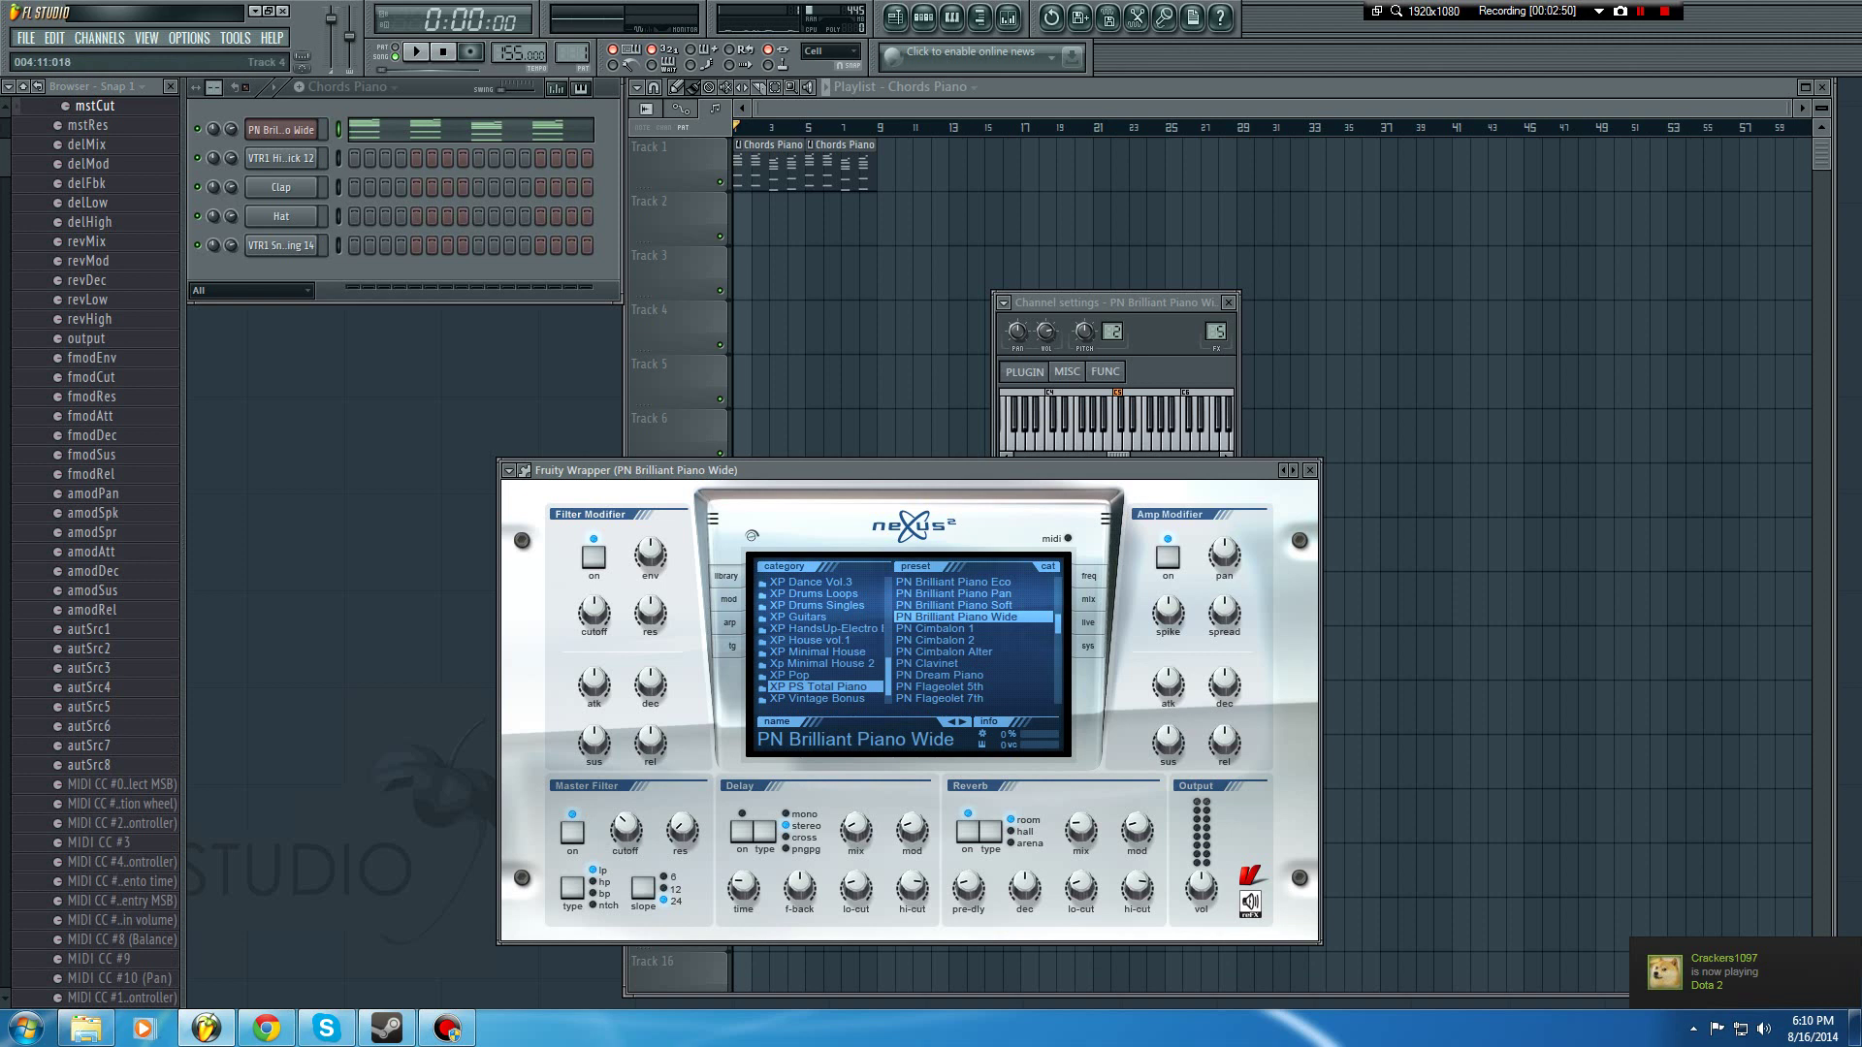
{"action": "mouse_move", "coordinate": [625, 829]}
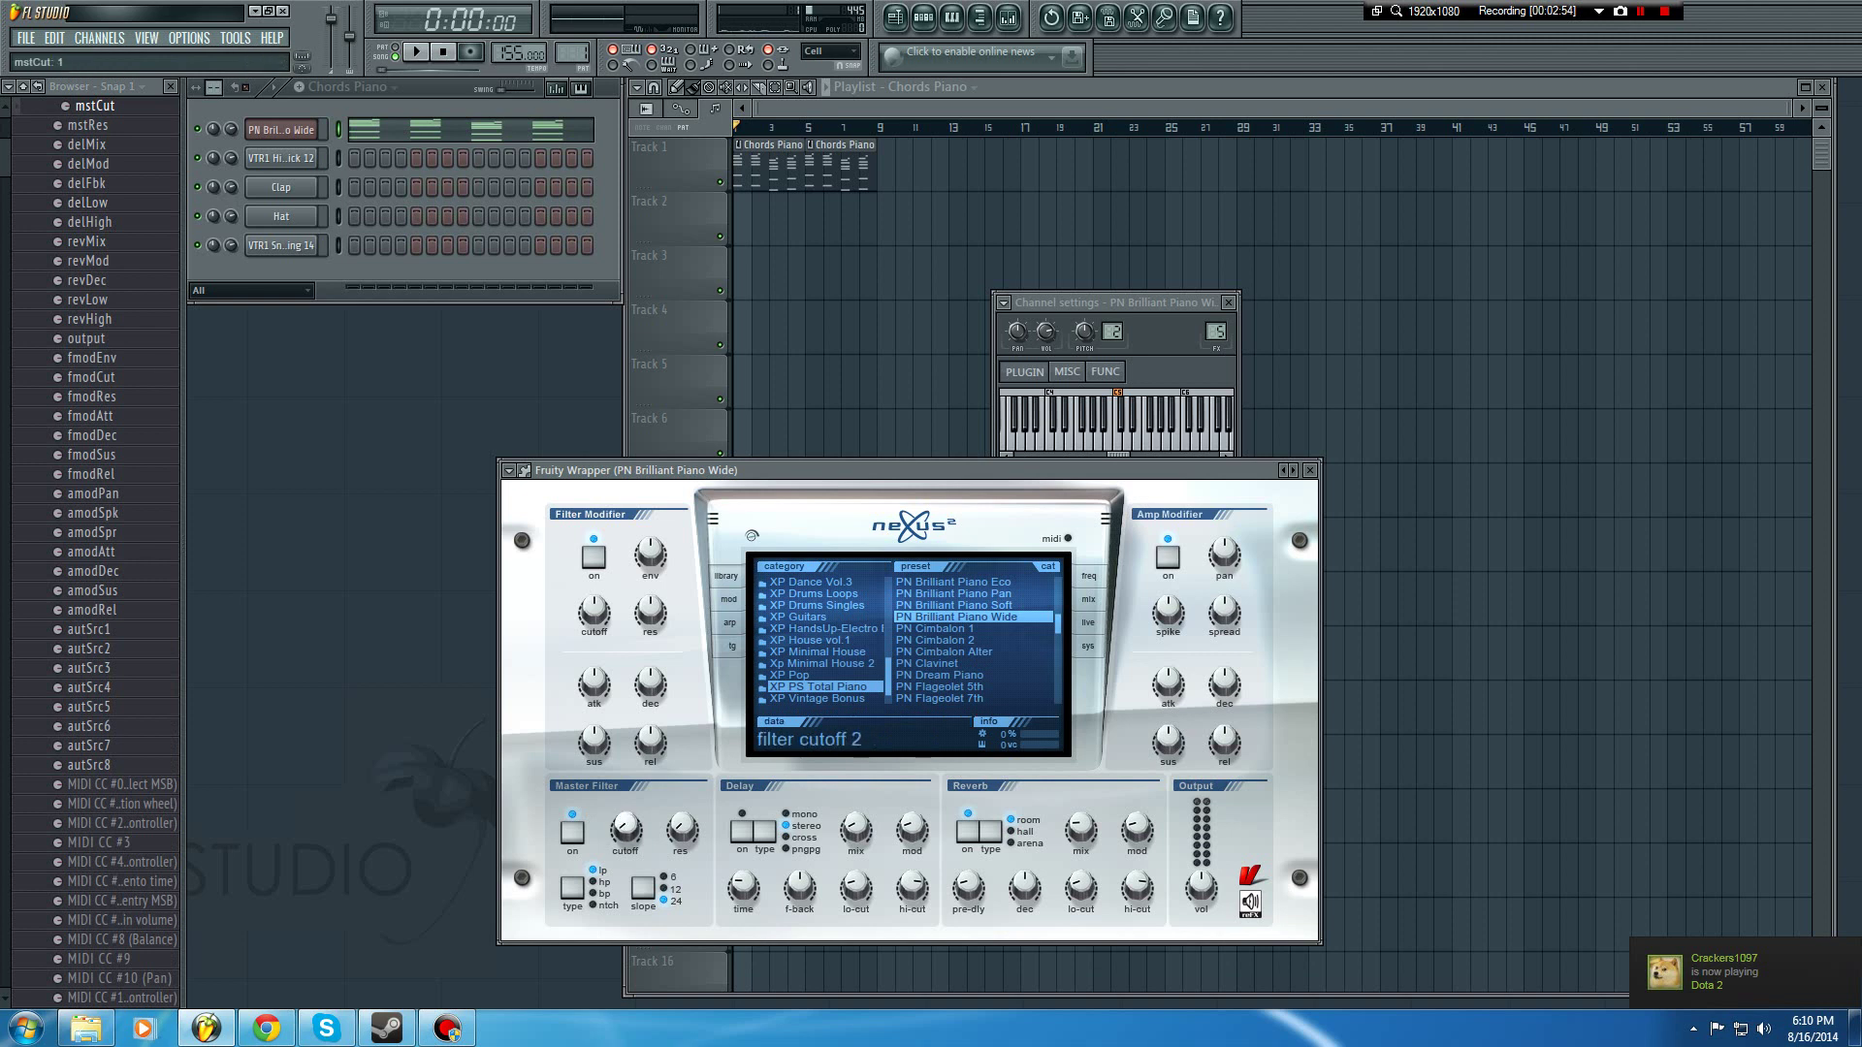
{"action": "left_click_drag", "start_coordinate": [625, 825], "coordinate": [625, 830]}
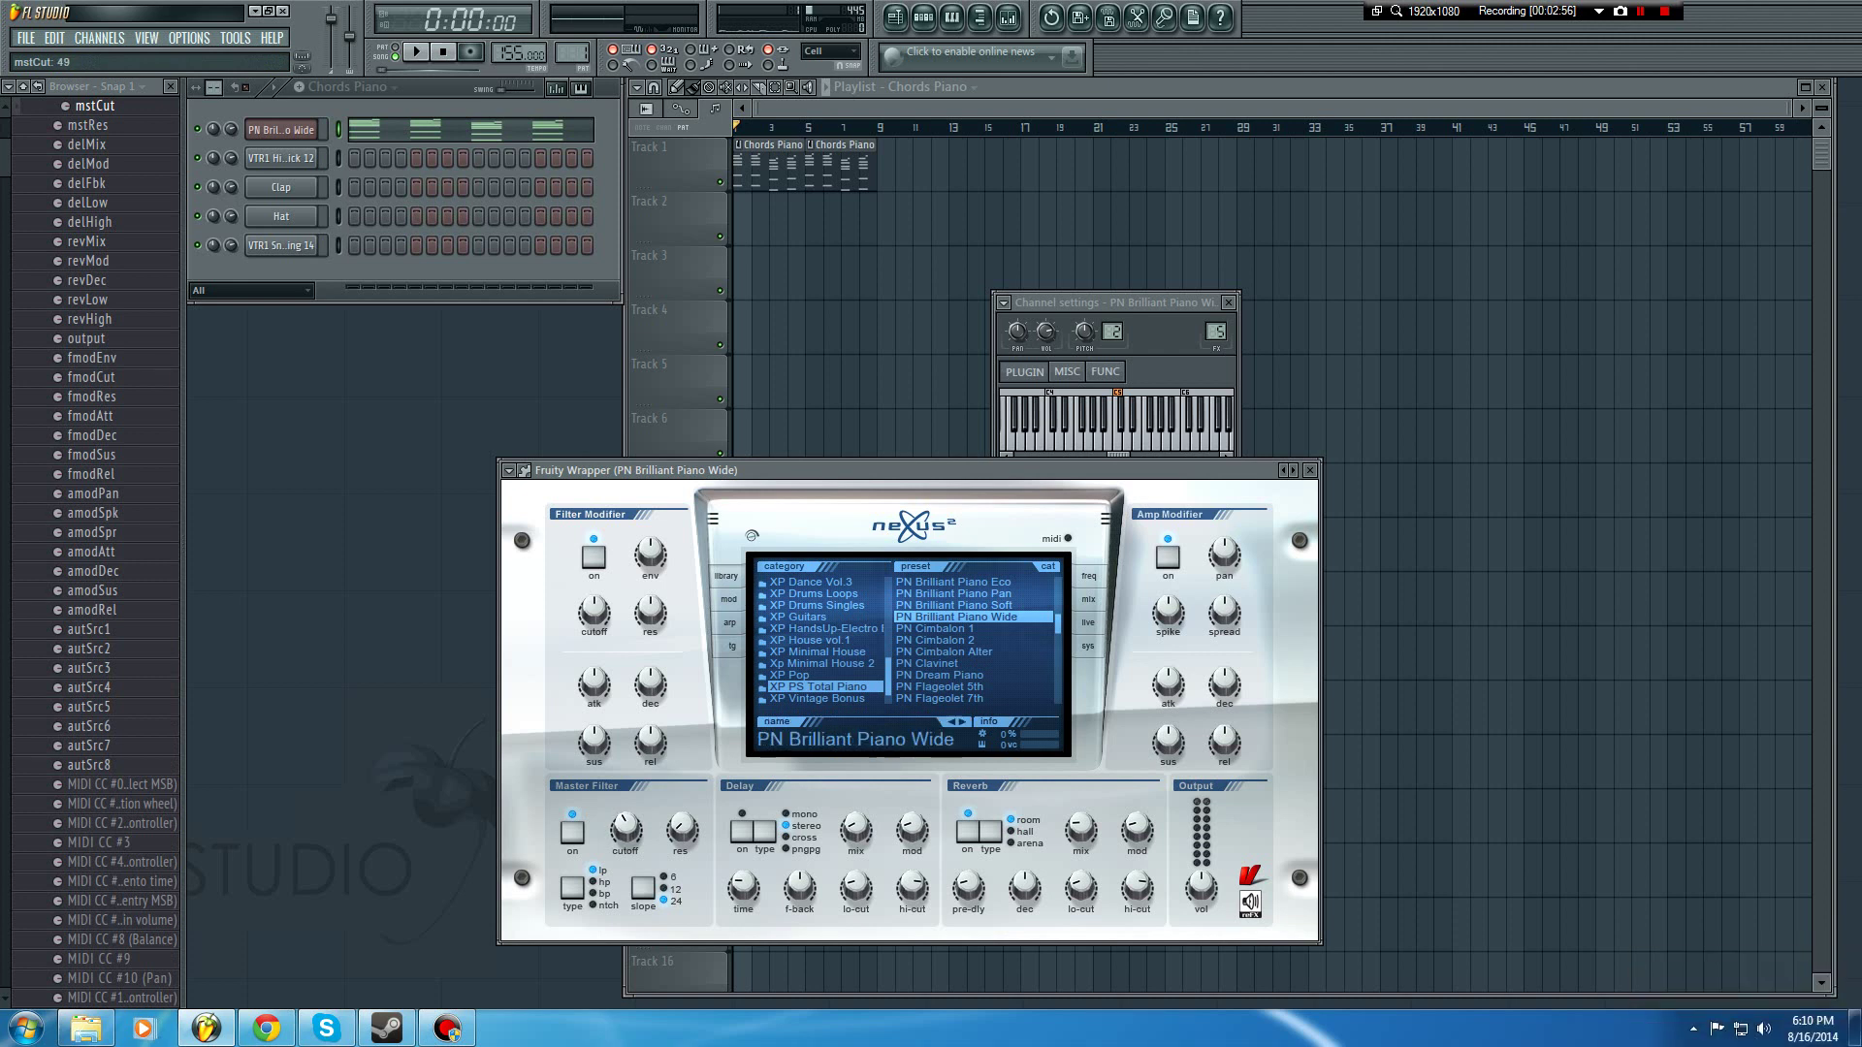
Step: Browse the Nexus parameters and create an automation clip for mstCut in the playlist
{"action": "left_click", "coordinate": [510, 470]}
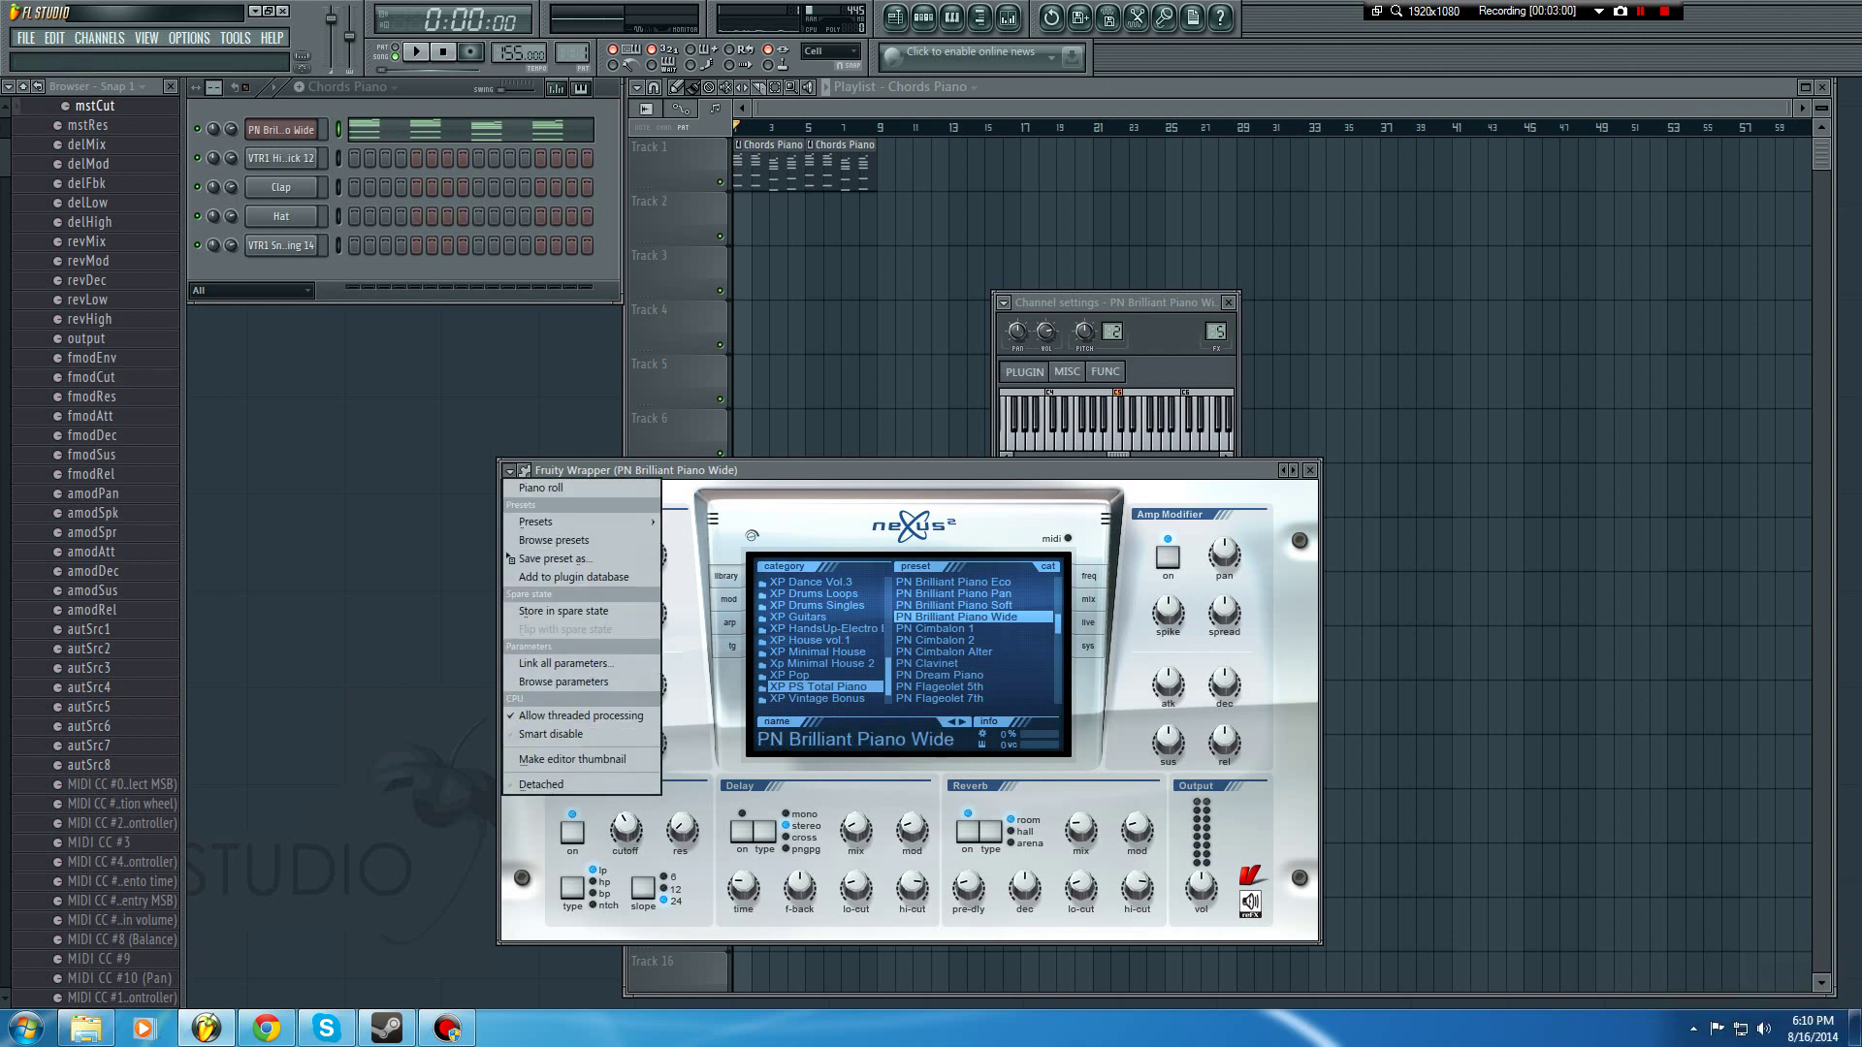
{"action": "left_click", "coordinate": [563, 682]}
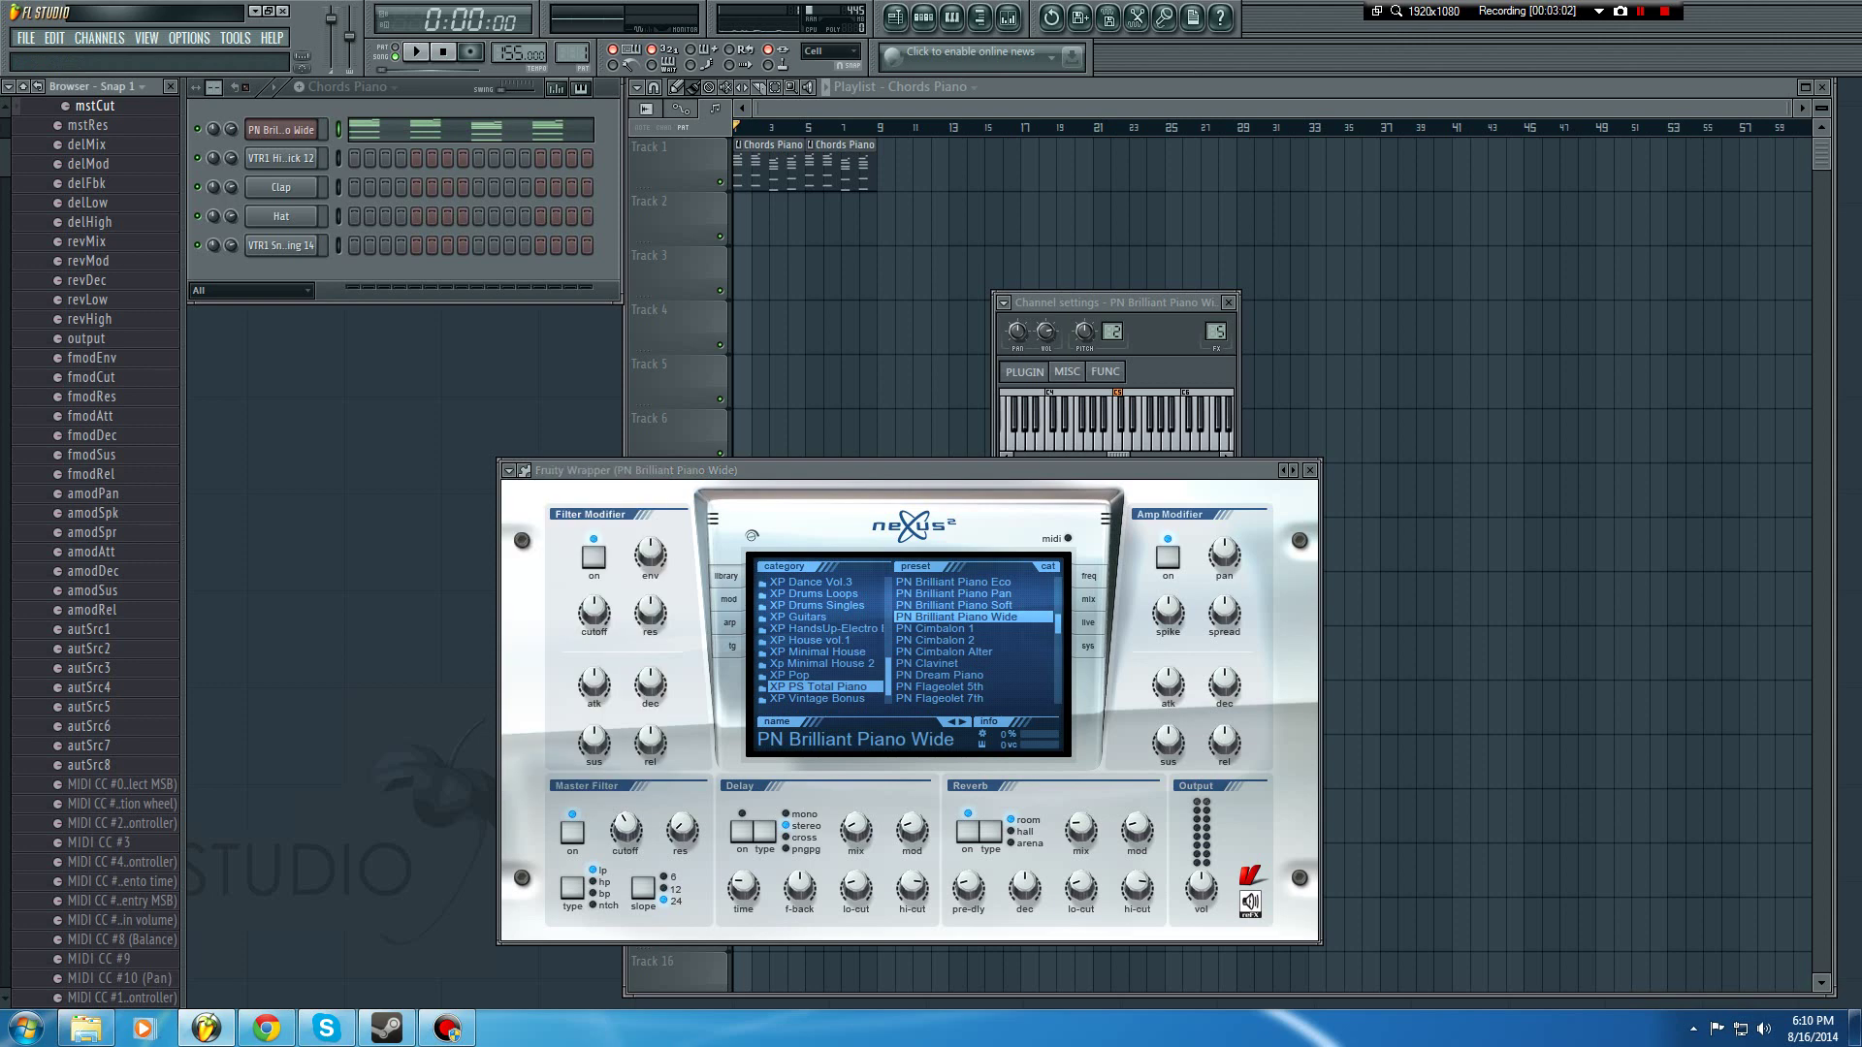
{"action": "right_click", "coordinate": [118, 101]}
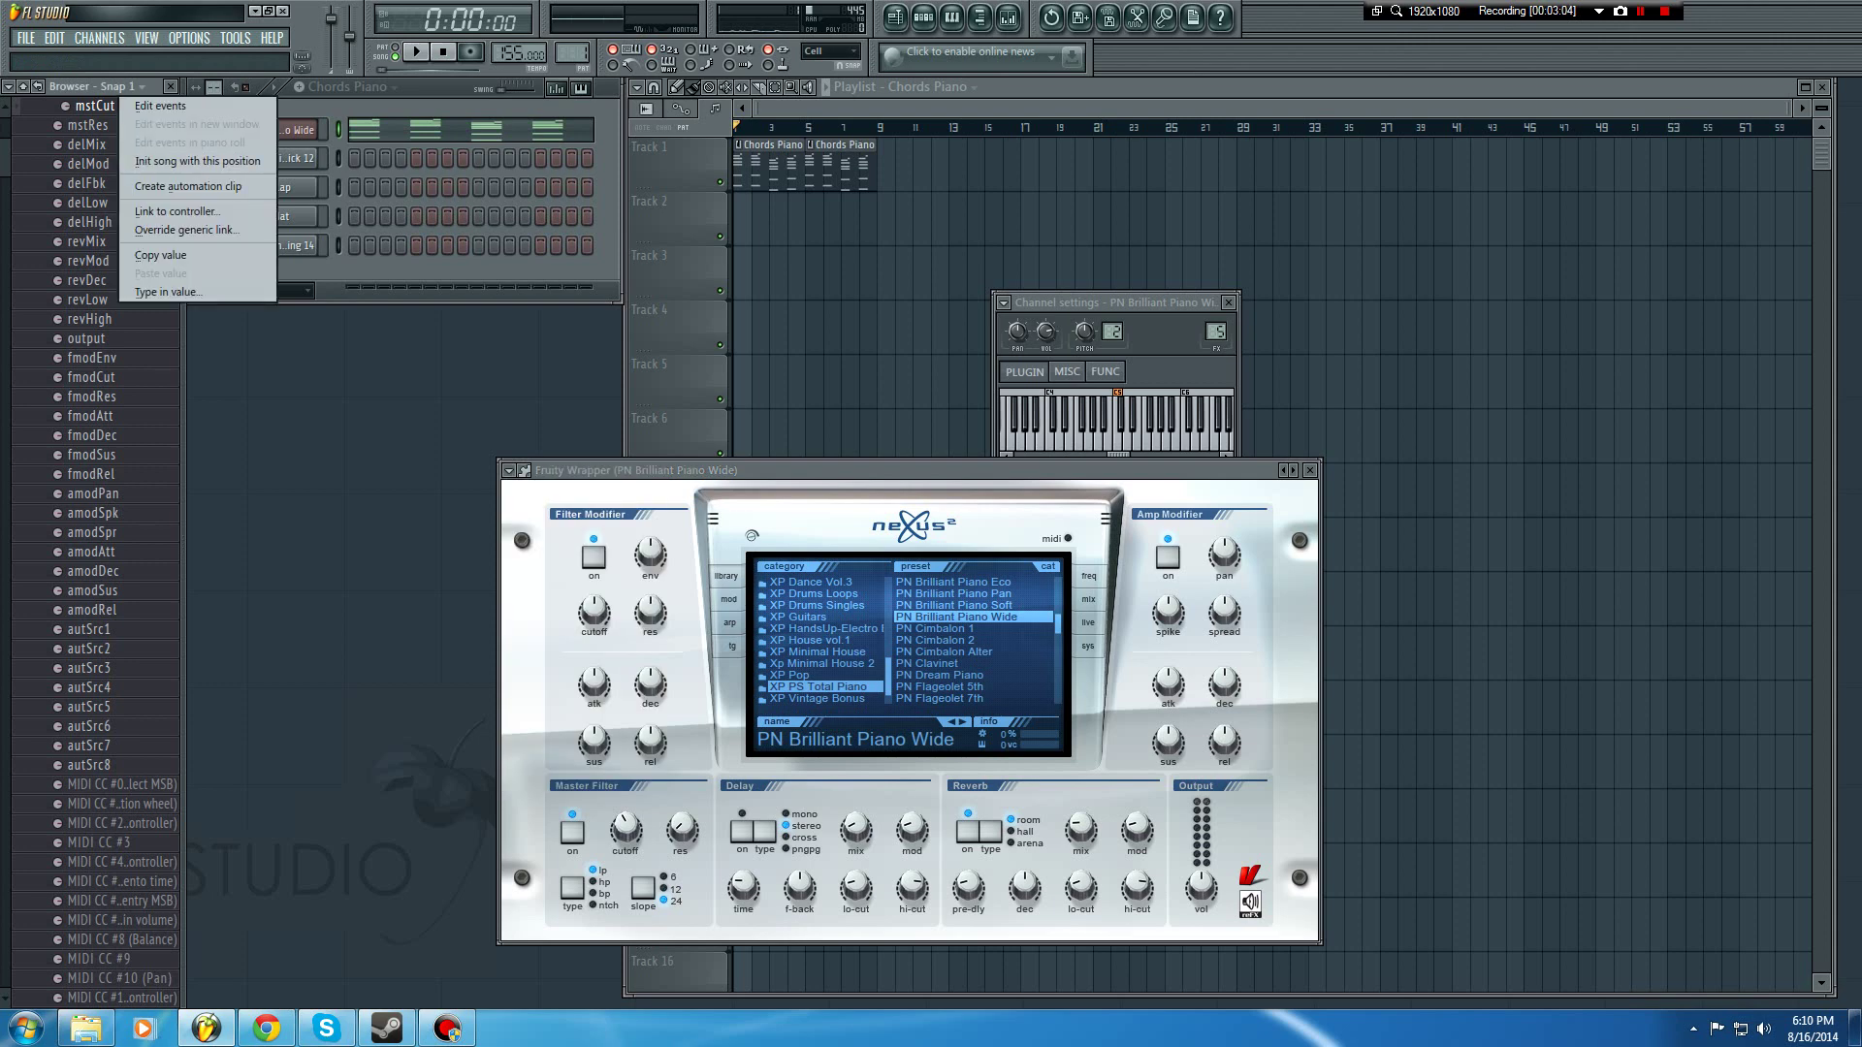
{"action": "left_click", "coordinate": [193, 187]}
{"action": "left_click", "coordinate": [926, 275]}
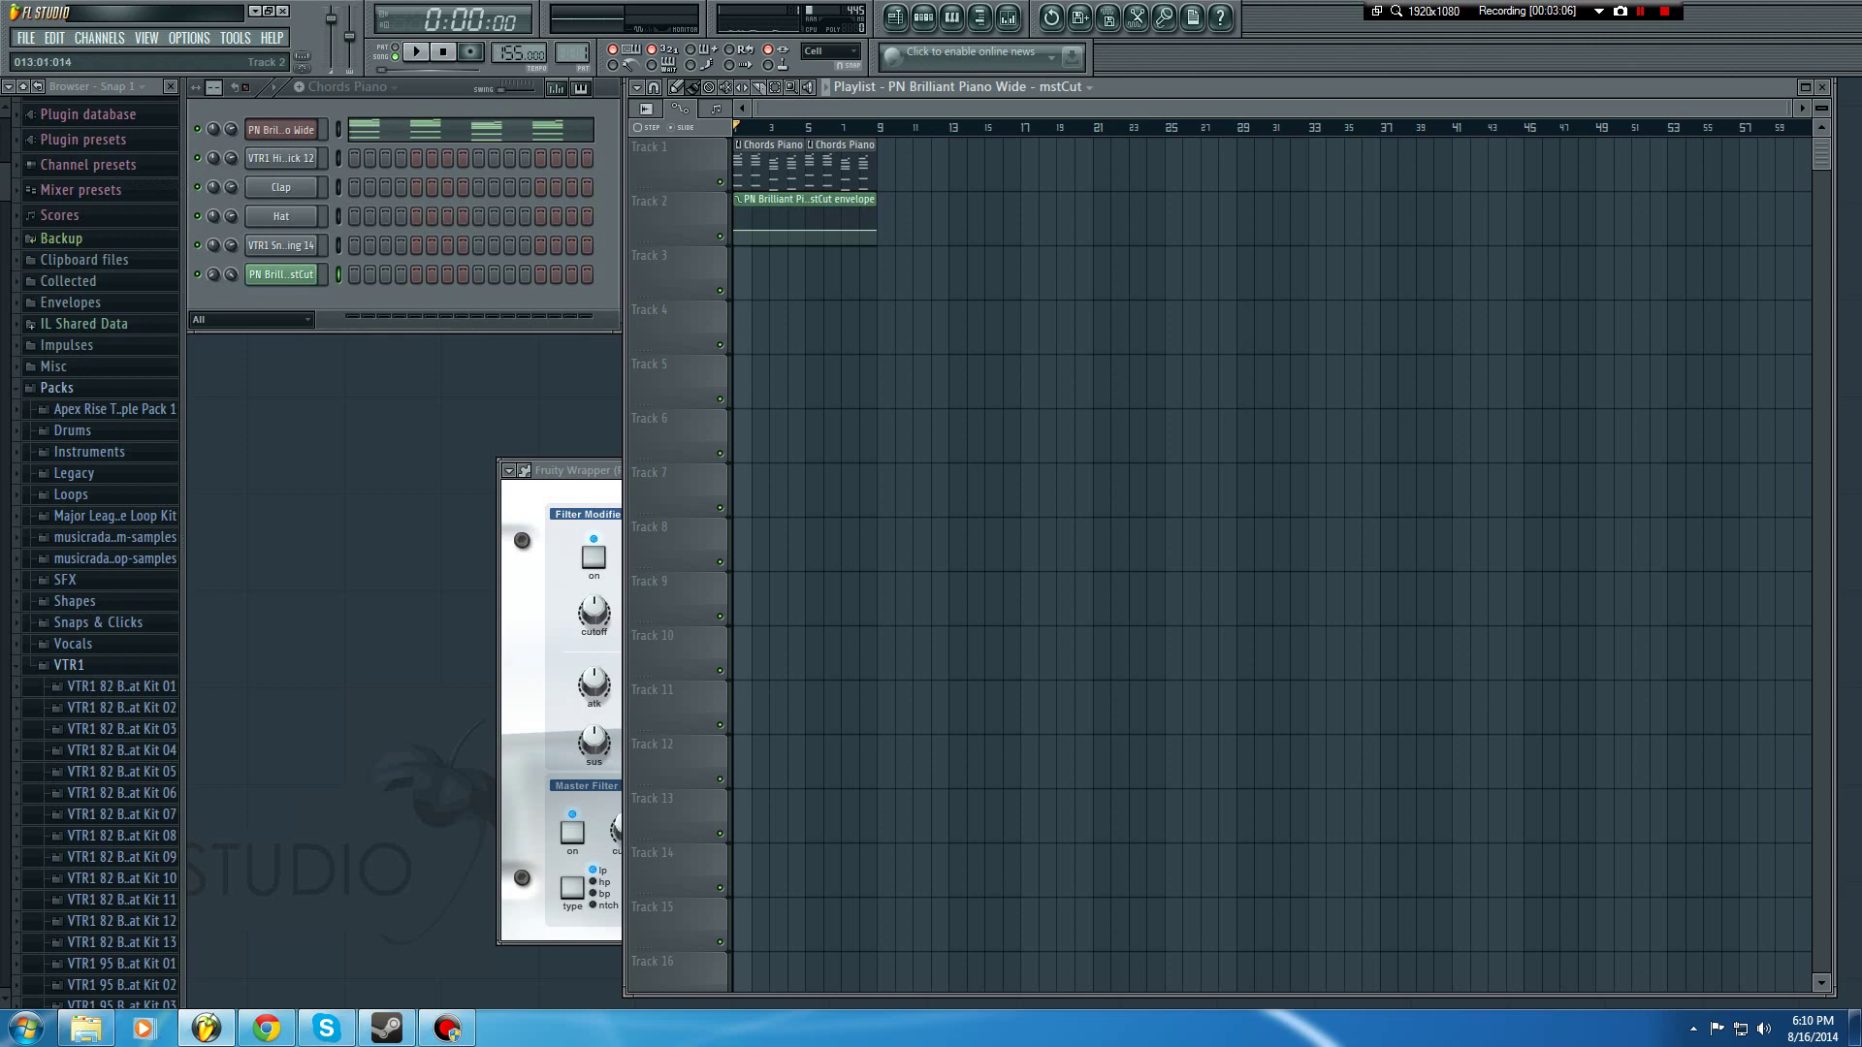
Step: Shape the mstCut envelope on Track 2 into a ramp from the minimum at bar 1 to near the top at bar 9, and play it
{"action": "scroll", "coordinate": [877, 219], "scroll_direction": "up", "scroll_amount": 5}
{"action": "scroll", "coordinate": [931, 220], "scroll_direction": "down", "scroll_amount": 3}
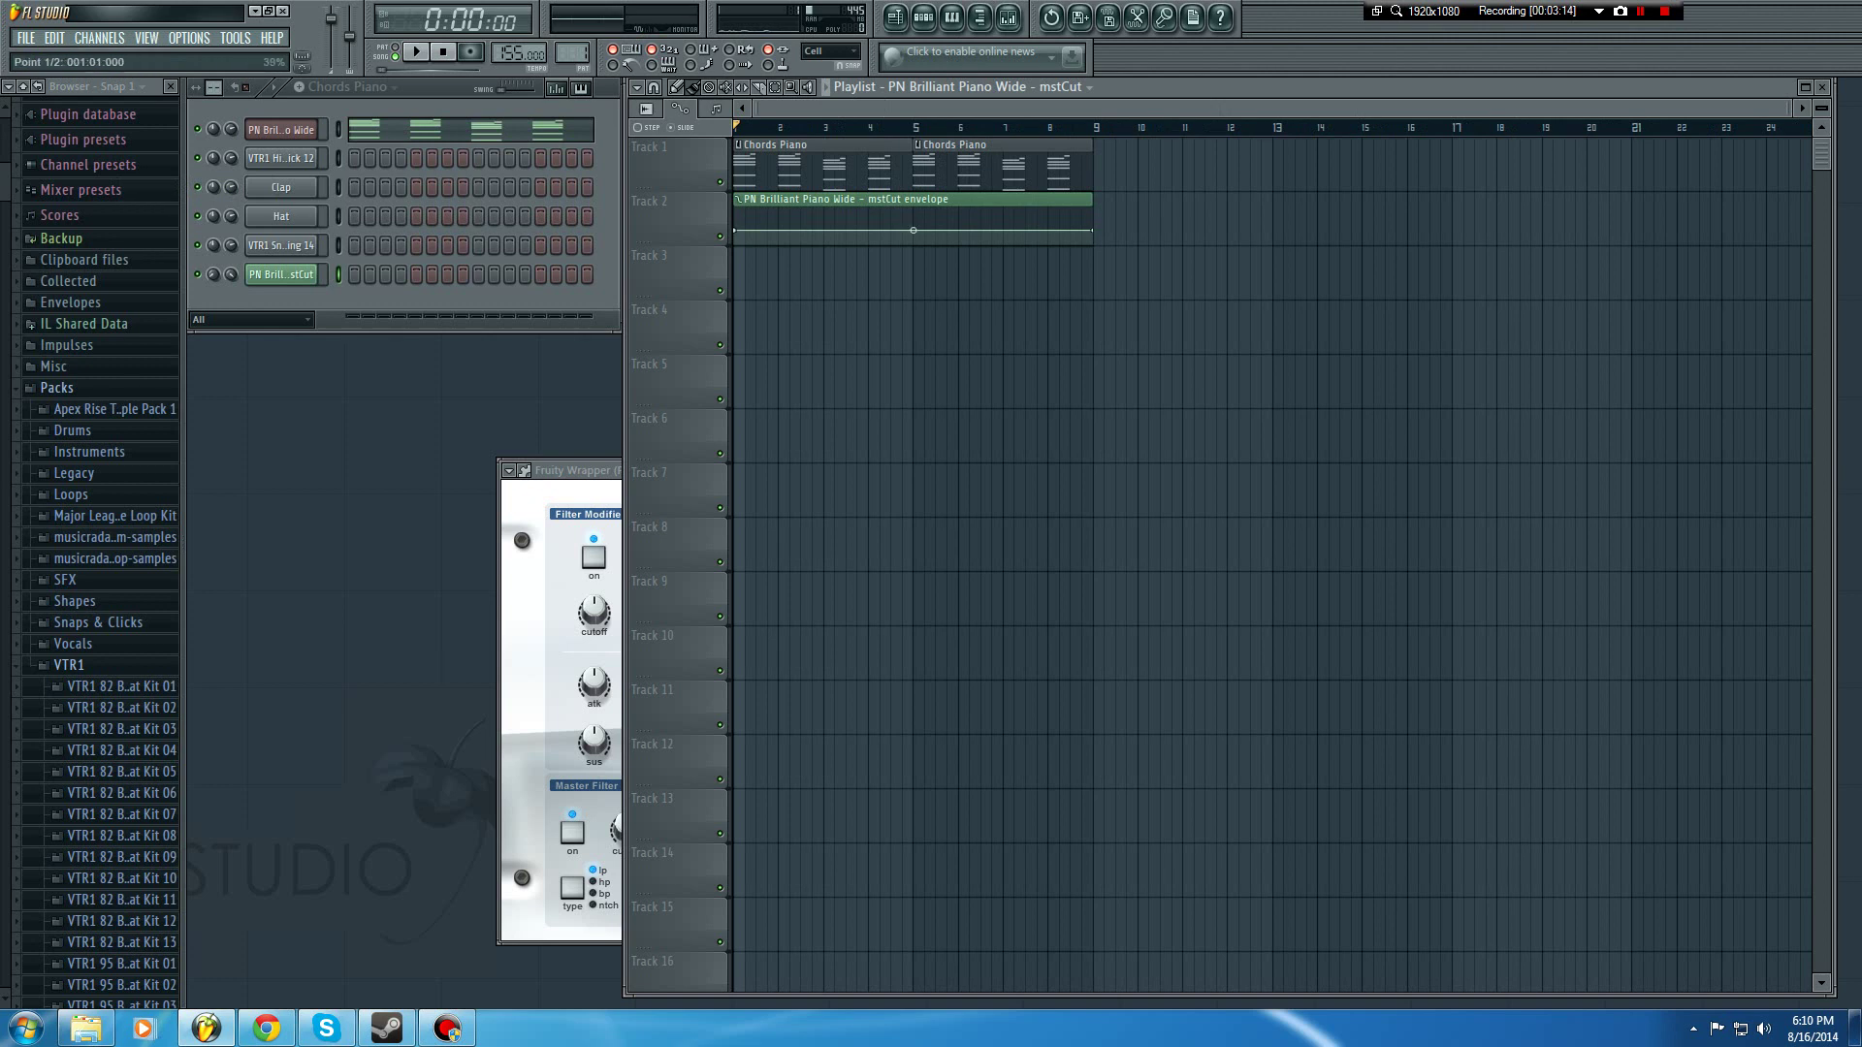
{"action": "left_click_drag", "start_coordinate": [734, 230], "coordinate": [734, 245]}
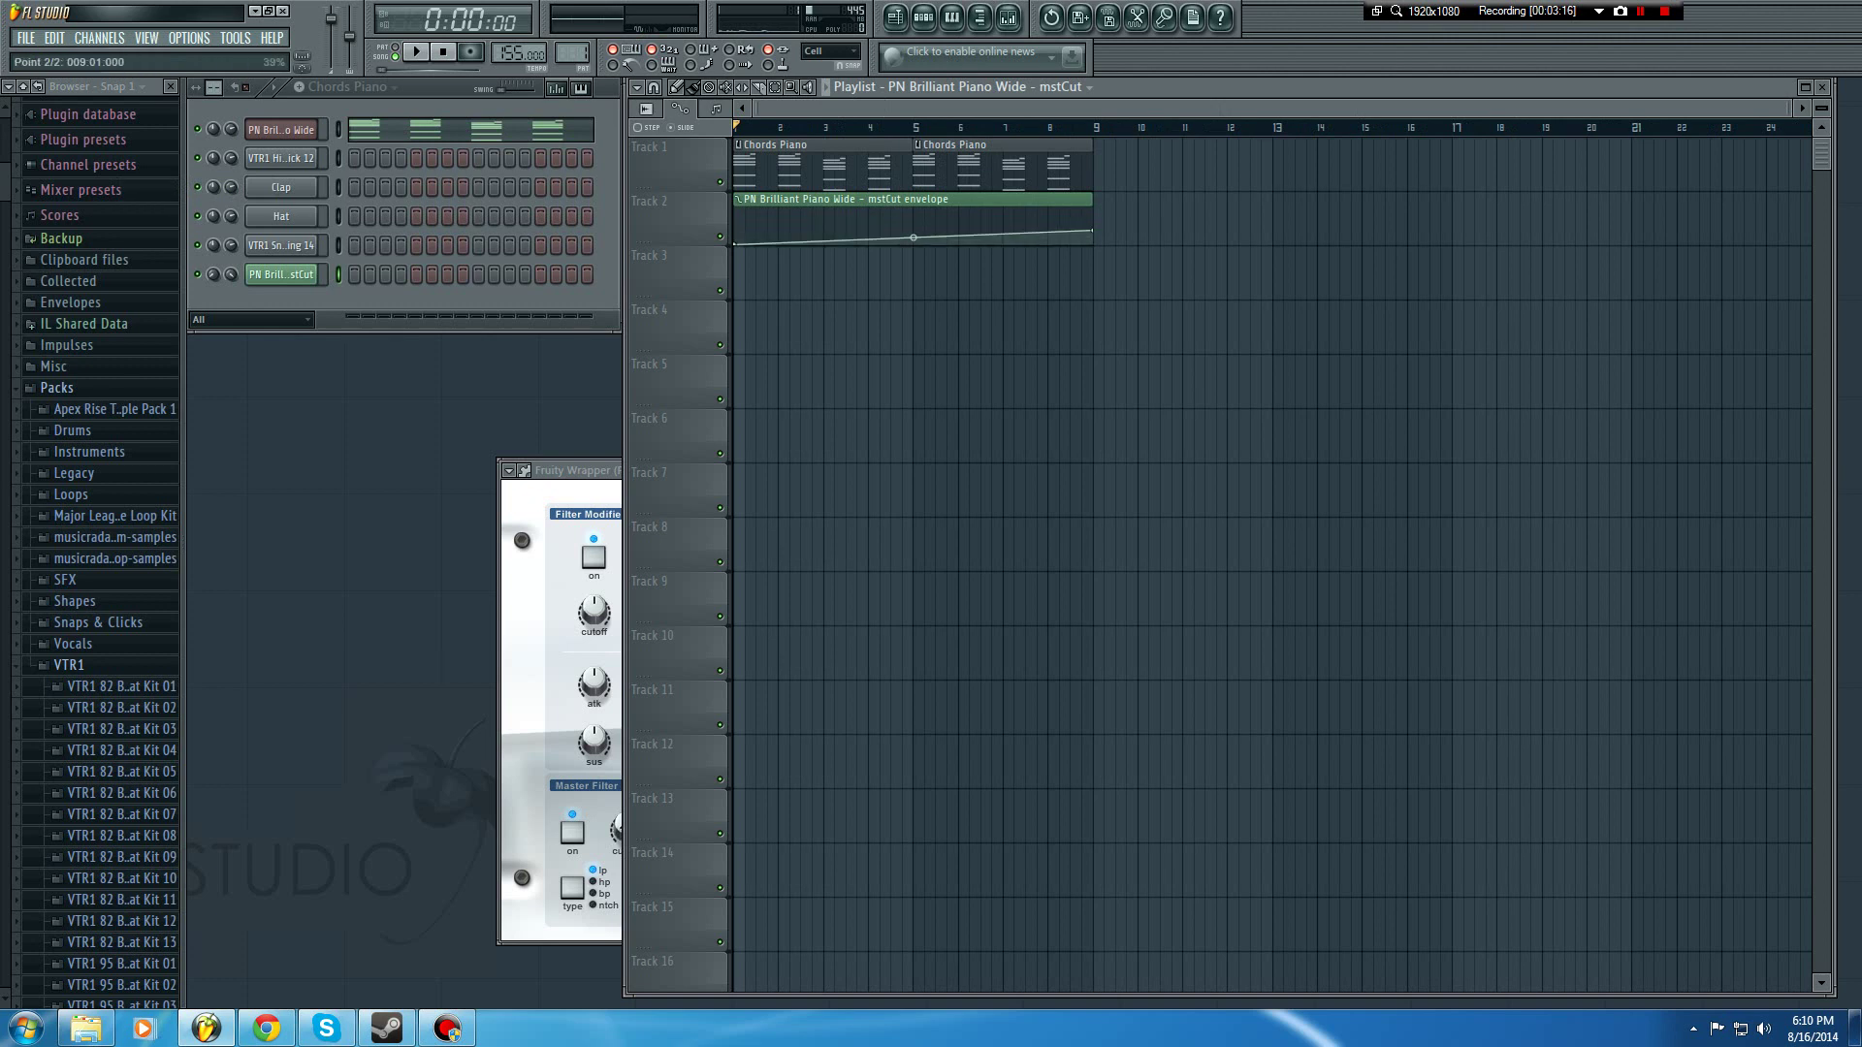
{"action": "left_click_drag", "start_coordinate": [1093, 230], "coordinate": [1093, 208]}
{"action": "key", "text": "space"}
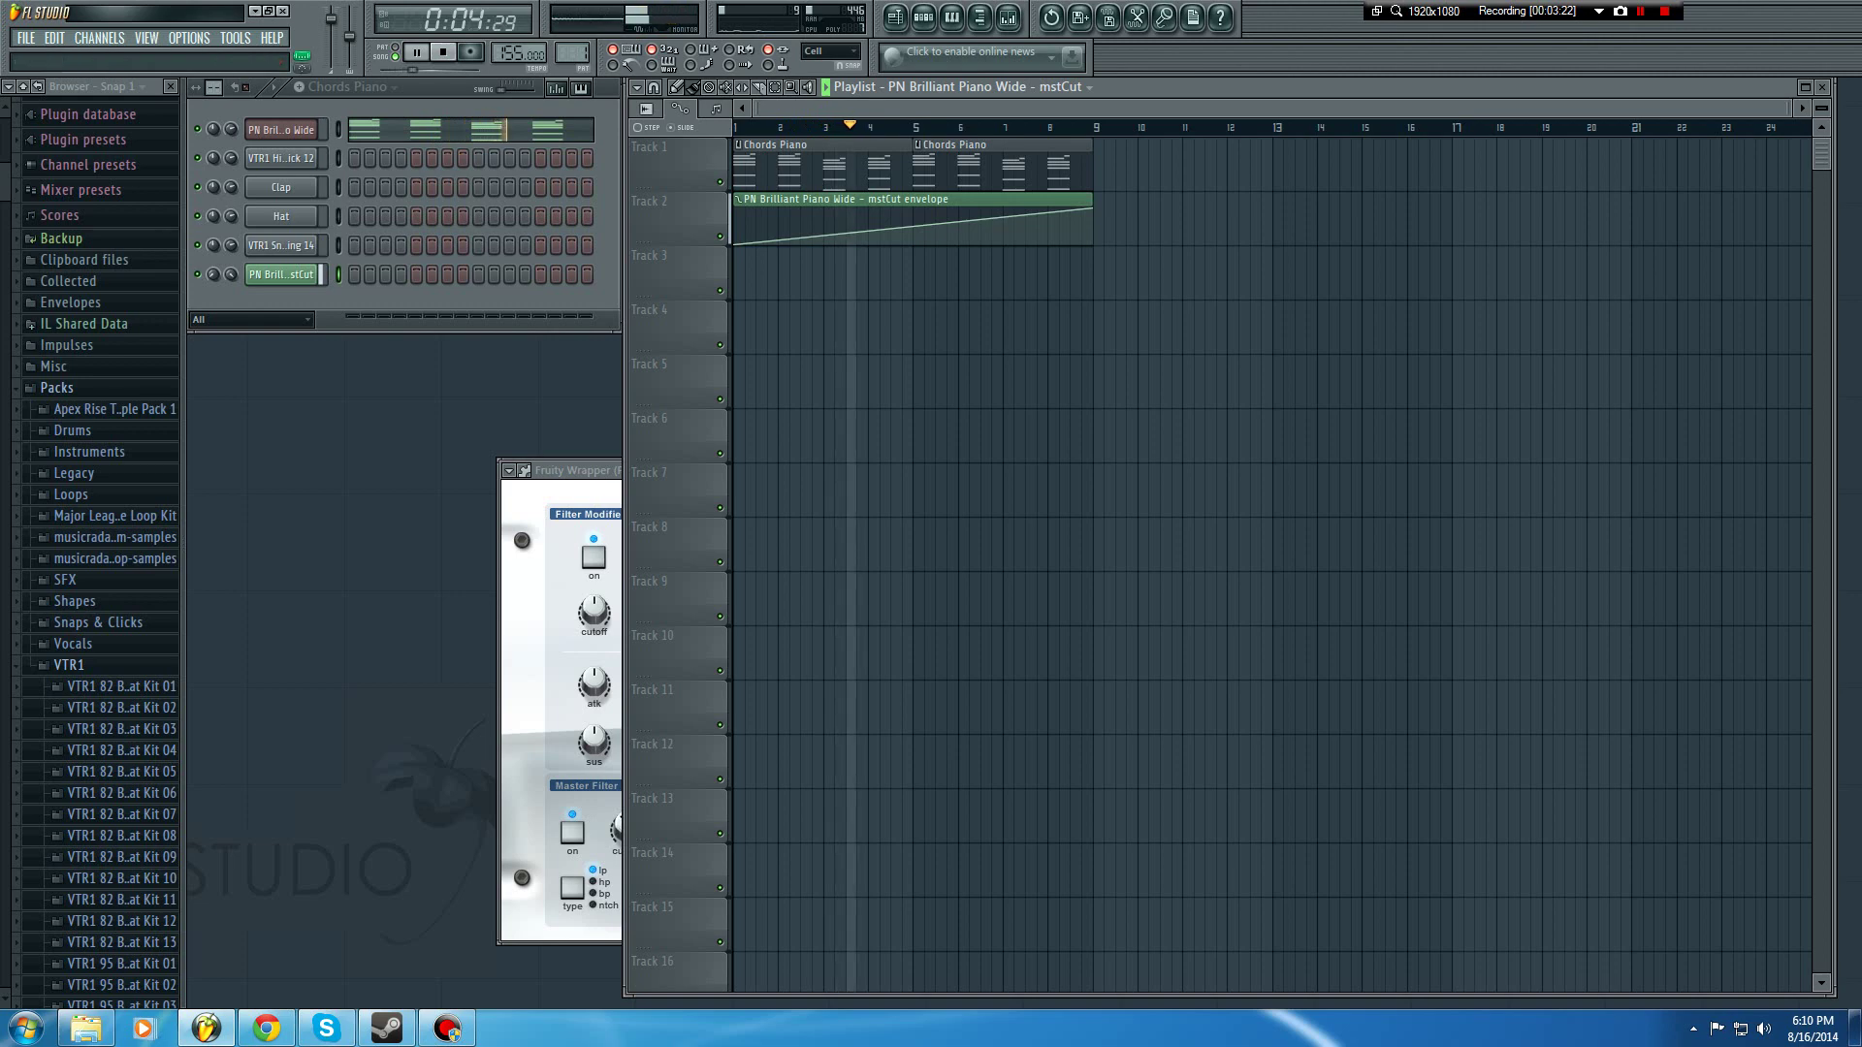
Step: Show the Unsorted channels, stop playback, and add Fruity Reeverb to the first effect slot of the PN Brilliant Piano Wide mixer track
{"action": "left_click", "coordinate": [251, 319]}
{"action": "left_click", "coordinate": [218, 382]}
{"action": "left_click", "coordinate": [280, 130]}
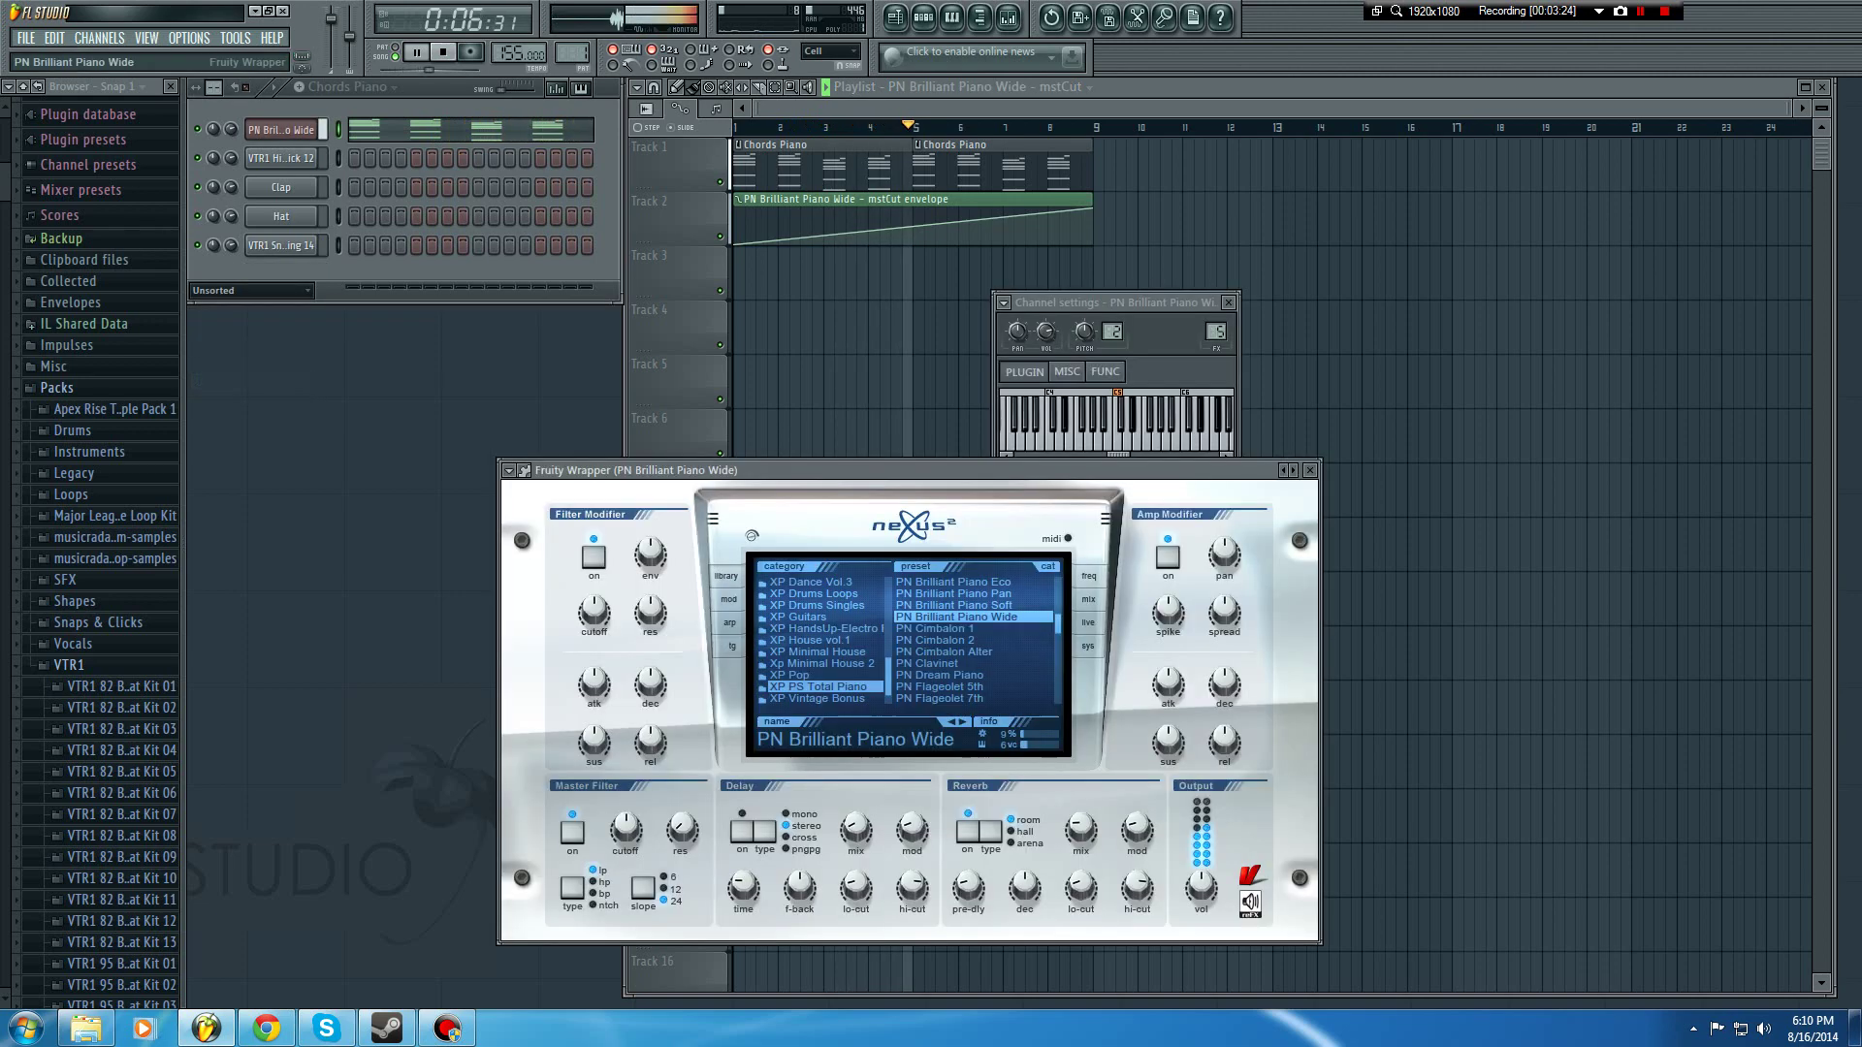
{"action": "key", "text": "space"}
{"action": "left_click", "coordinate": [1008, 18]}
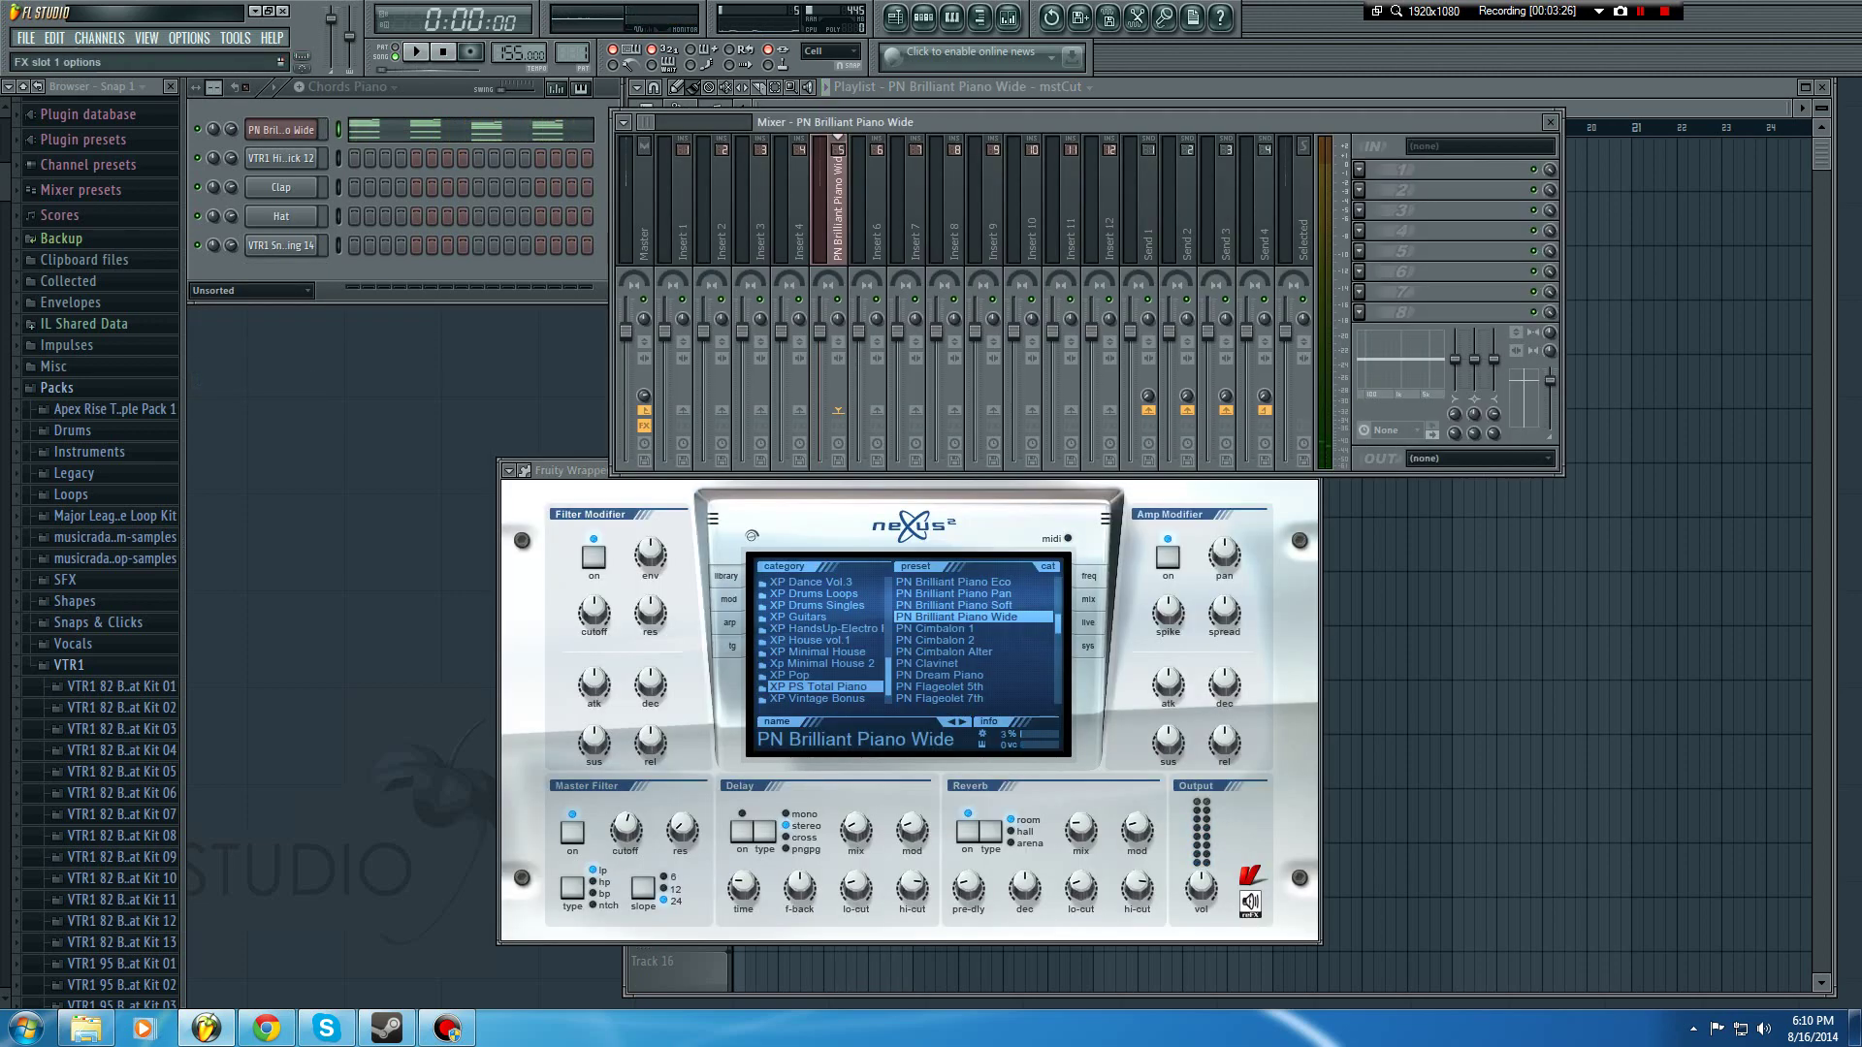
{"action": "left_click", "coordinate": [1360, 170]}
{"action": "left_click", "coordinate": [1552, 771]}
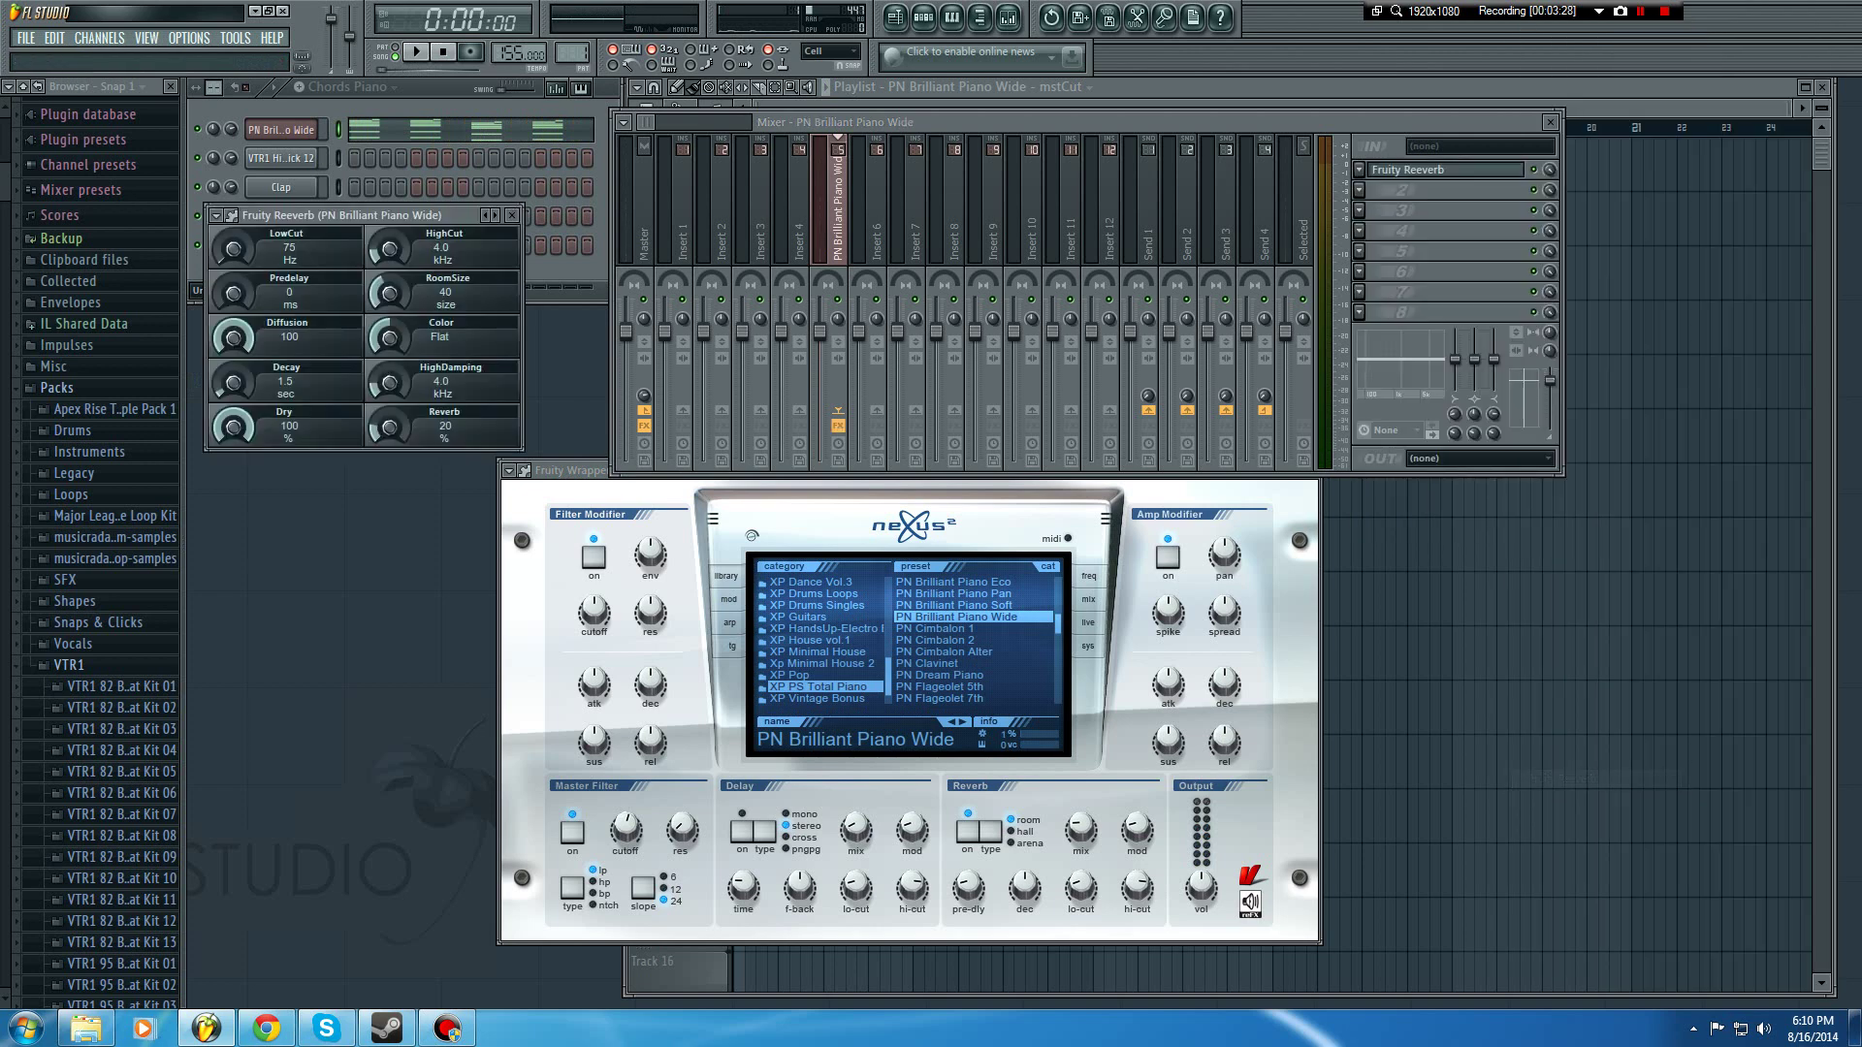
Step: Set Fruity Reeverb to 25% reverb and 6.4 sec decay, and close the mixer, effect and Nexus windows while the song plays
{"action": "left_click_drag", "start_coordinate": [389, 426], "coordinate": [389, 417]}
{"action": "left_click", "coordinate": [511, 214]}
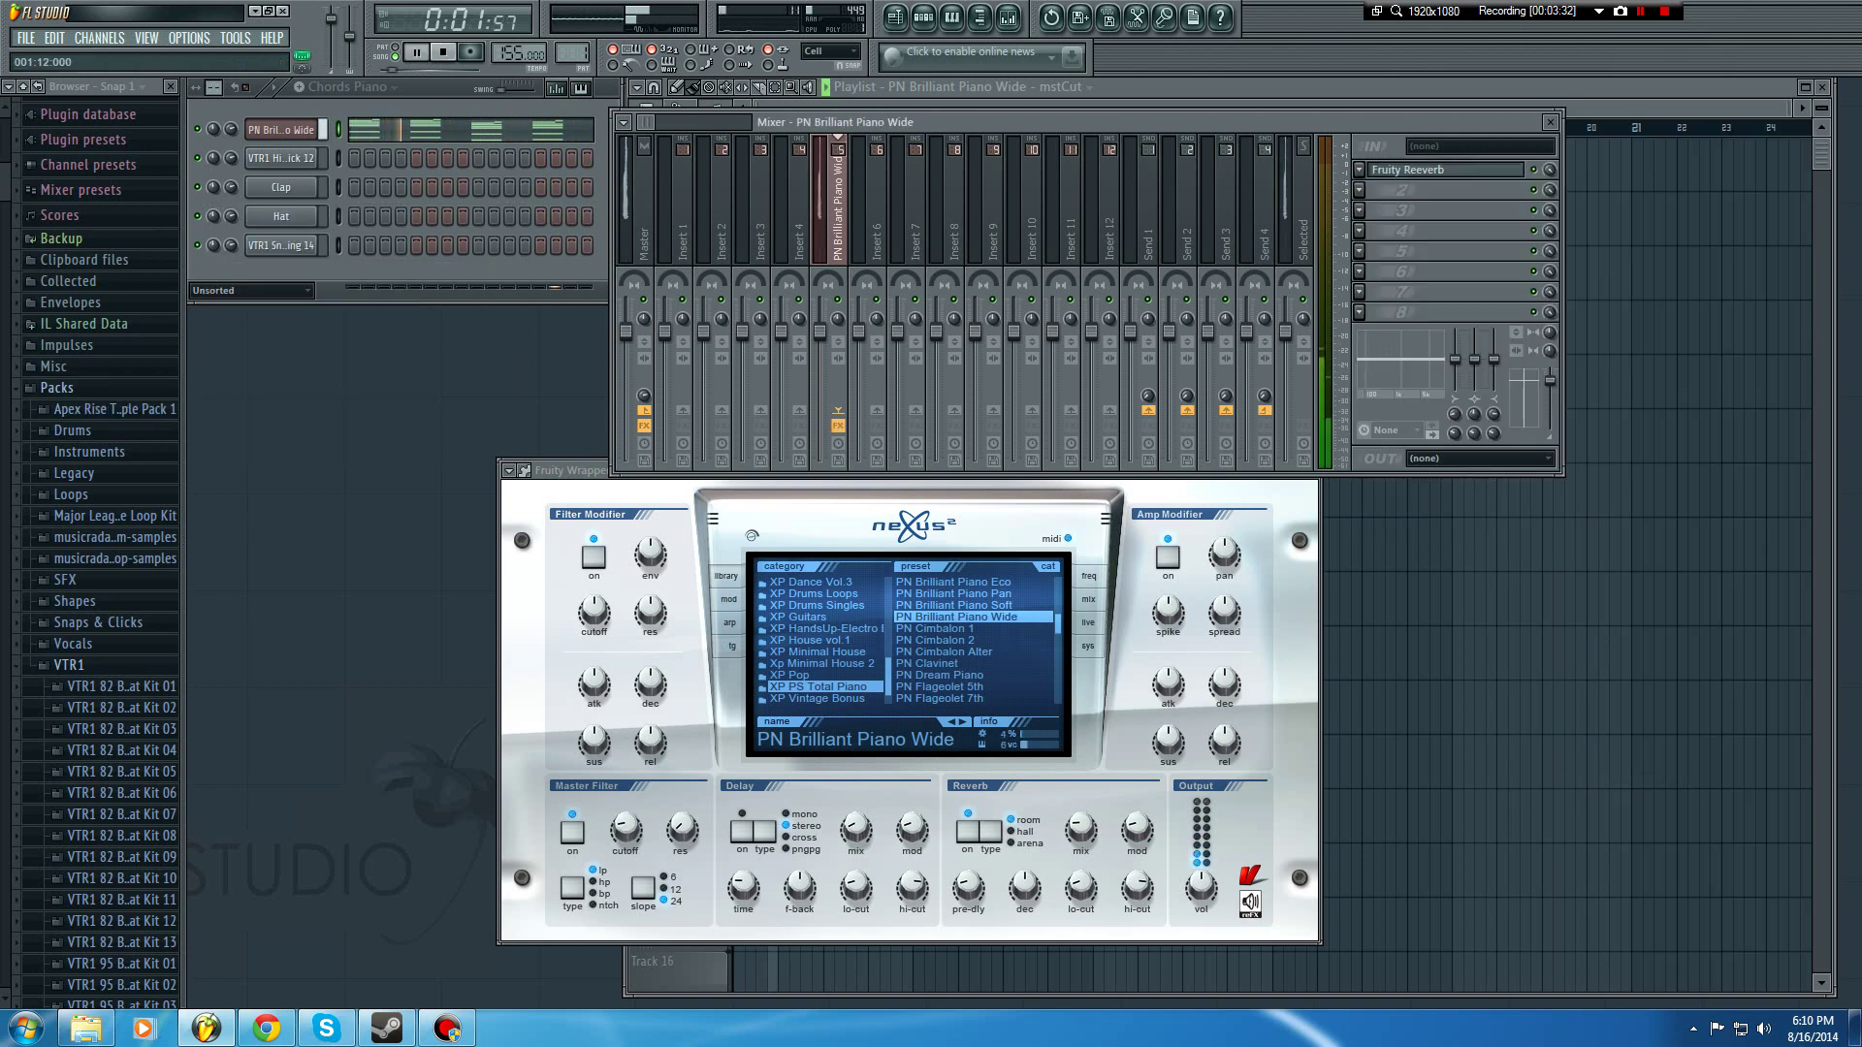
{"action": "left_click", "coordinate": [1444, 169]}
{"action": "left_click", "coordinate": [1549, 122]}
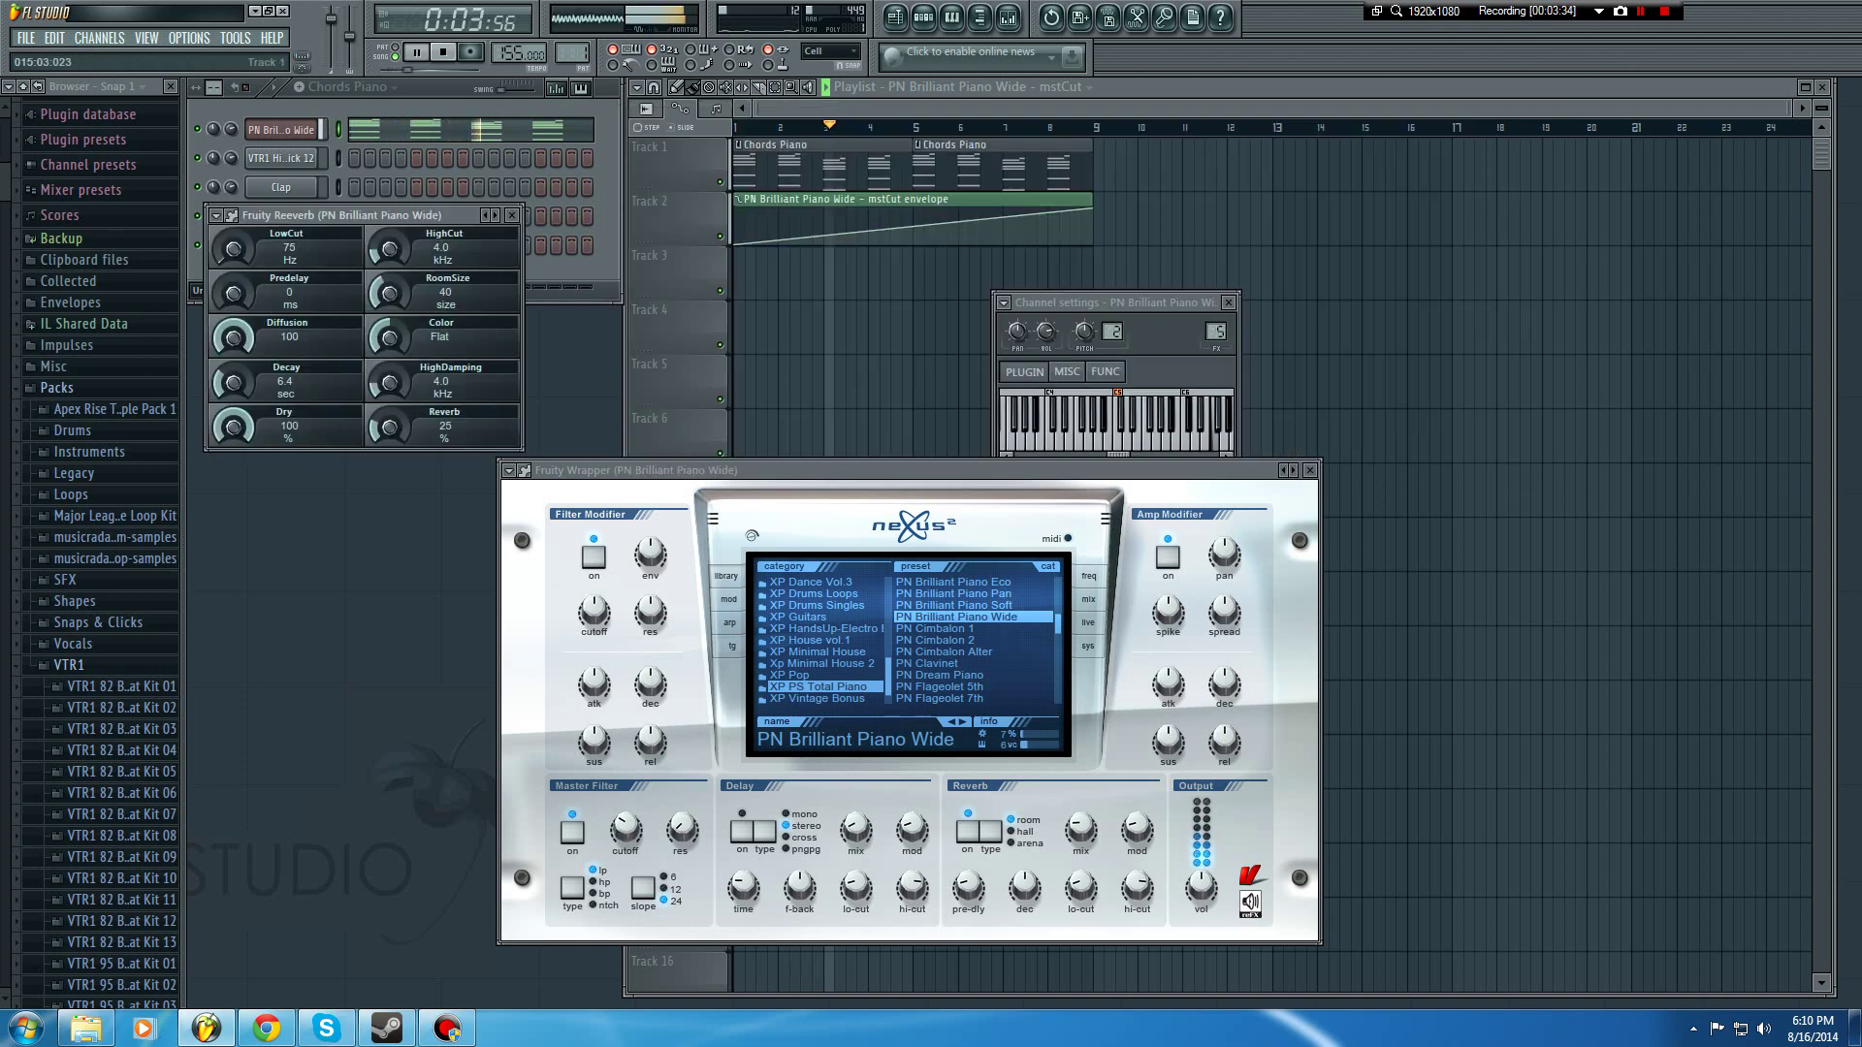
{"action": "left_click", "coordinate": [511, 214]}
{"action": "left_click", "coordinate": [1229, 302]}
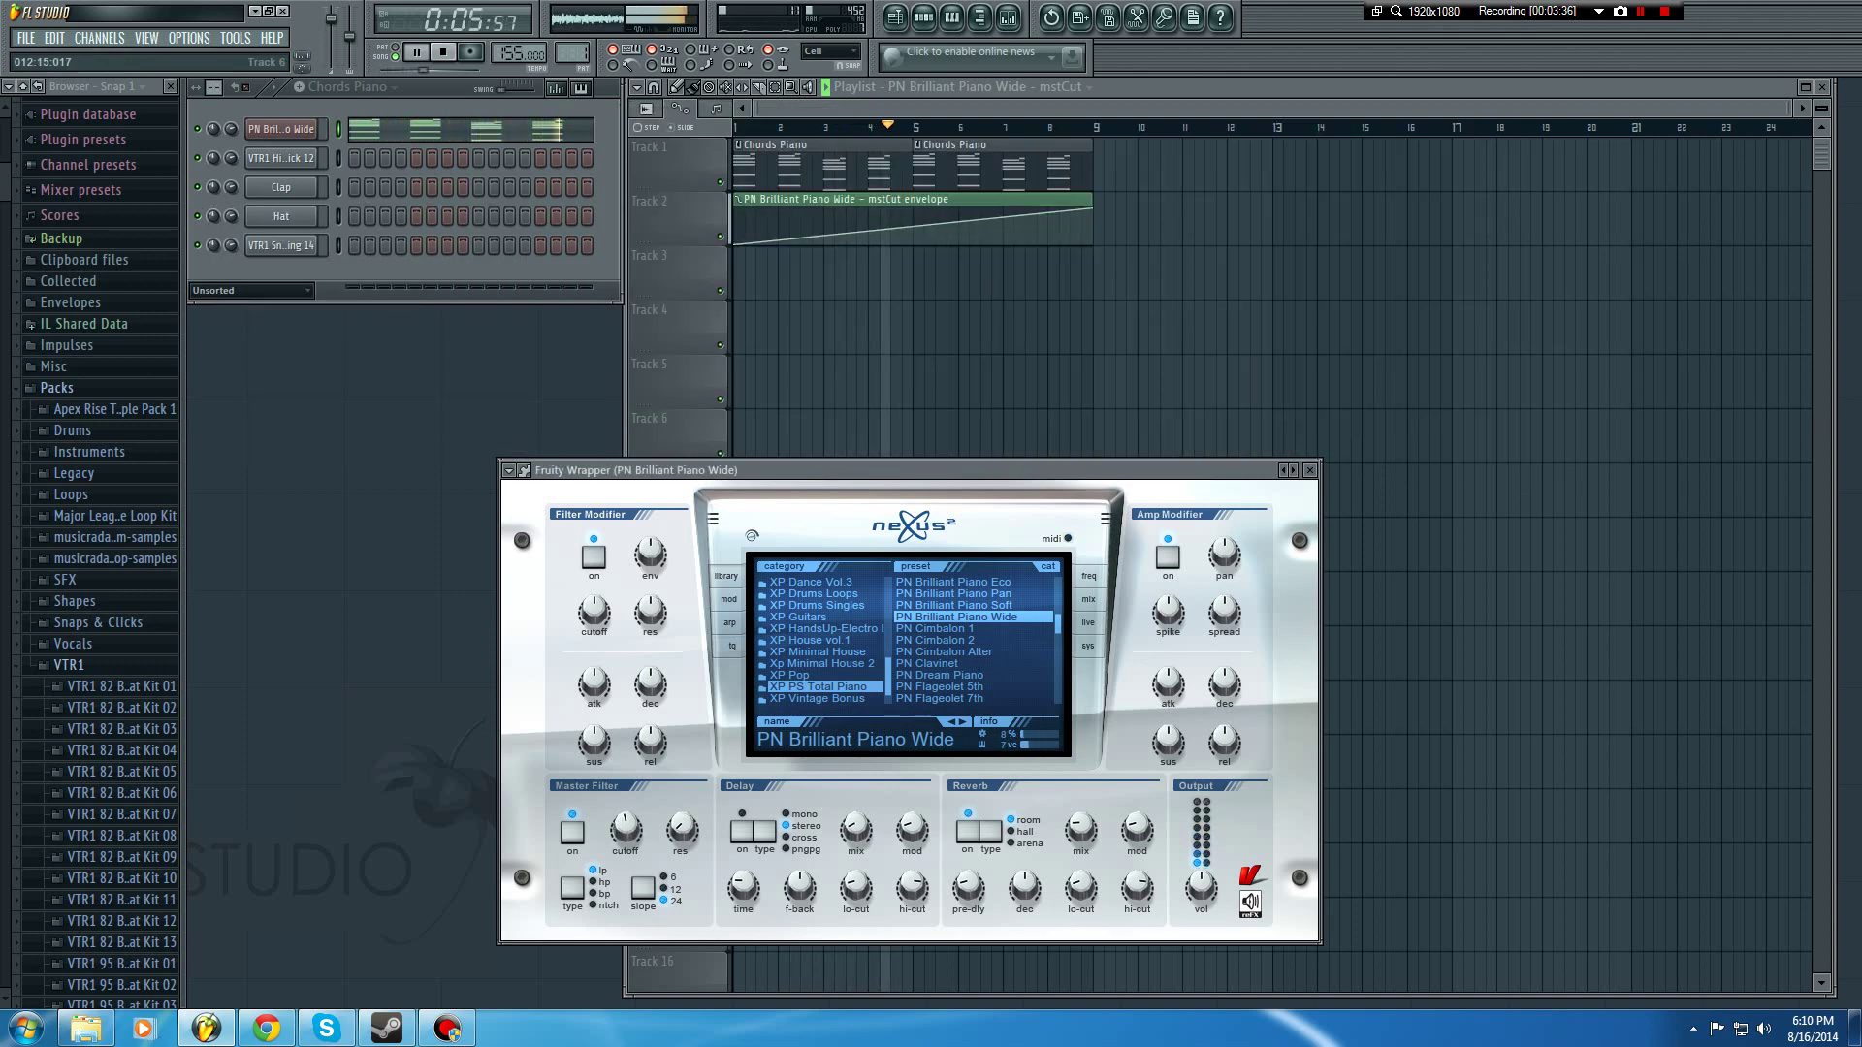
{"action": "left_click", "coordinate": [1310, 471]}
Step: Reduce the piano's Fruity Reeverb to 15% reverb, shorten its decay, and stop playback
{"action": "left_click", "coordinate": [1008, 18]}
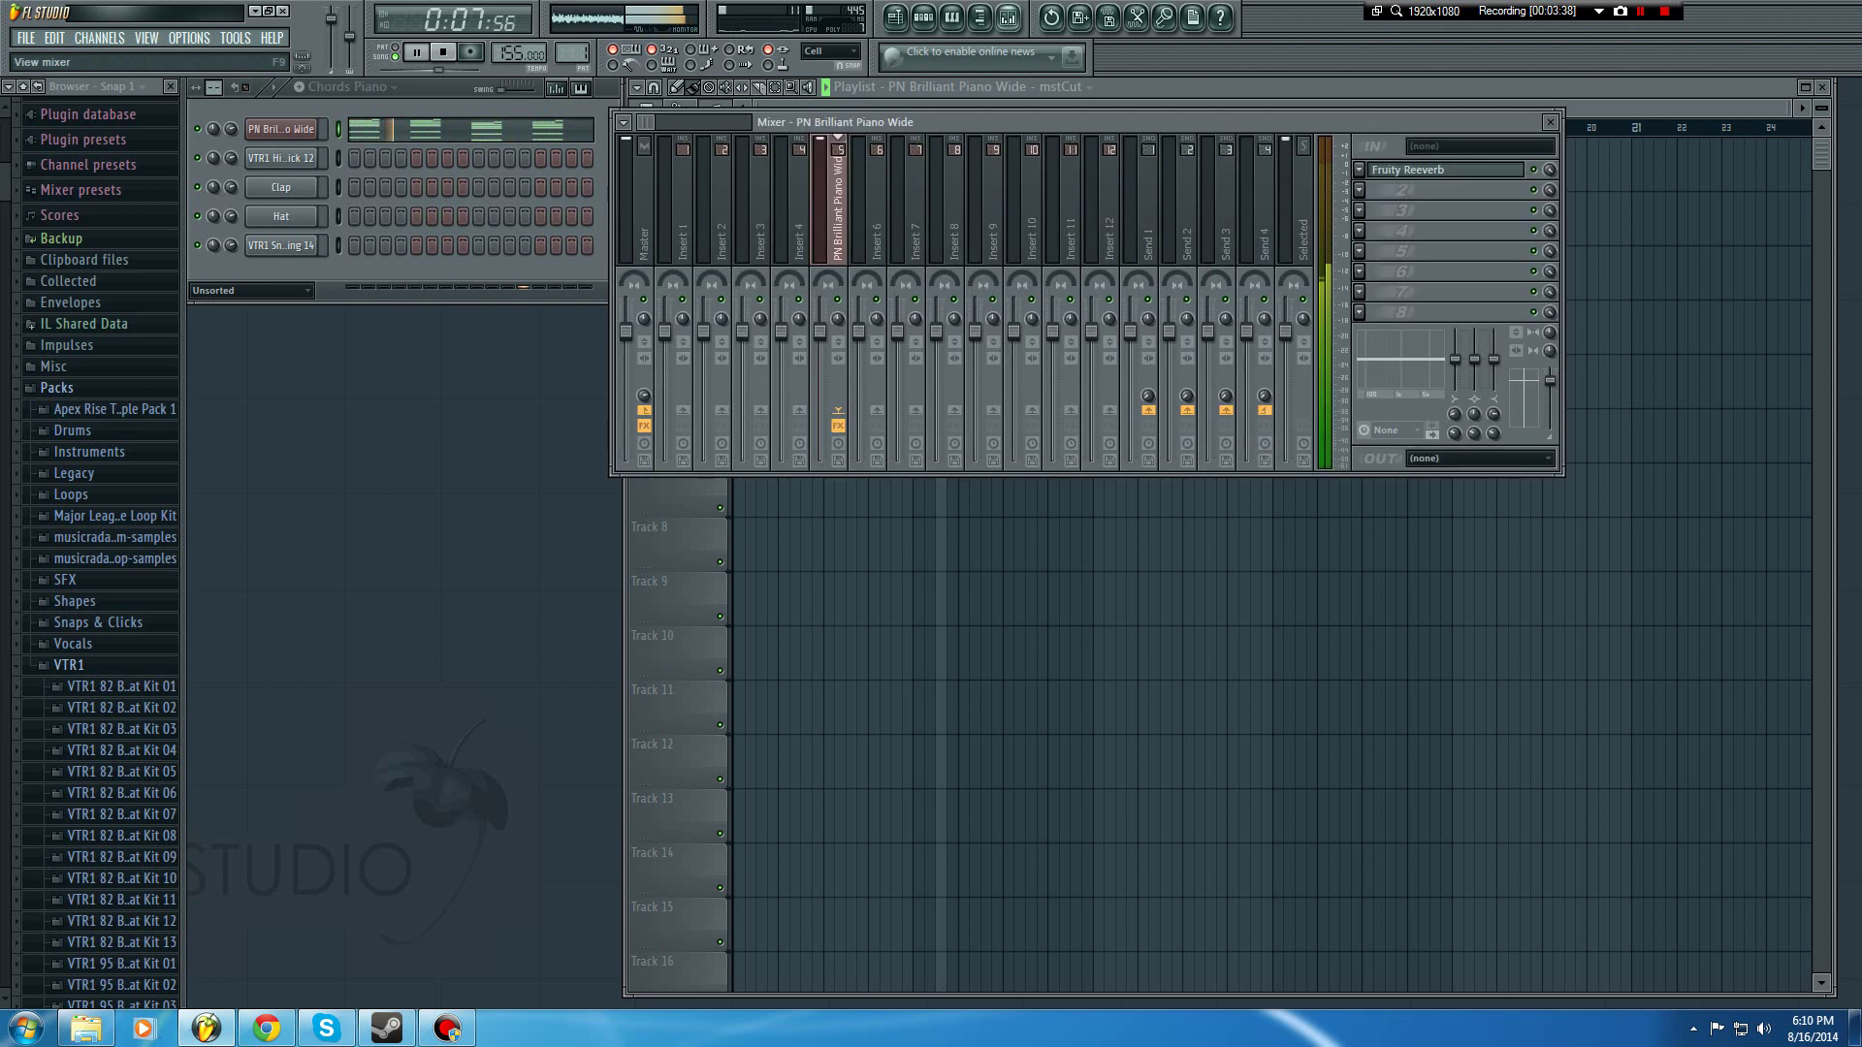
{"action": "left_click", "coordinate": [1444, 169]}
{"action": "left_click_drag", "start_coordinate": [389, 428], "coordinate": [389, 445]}
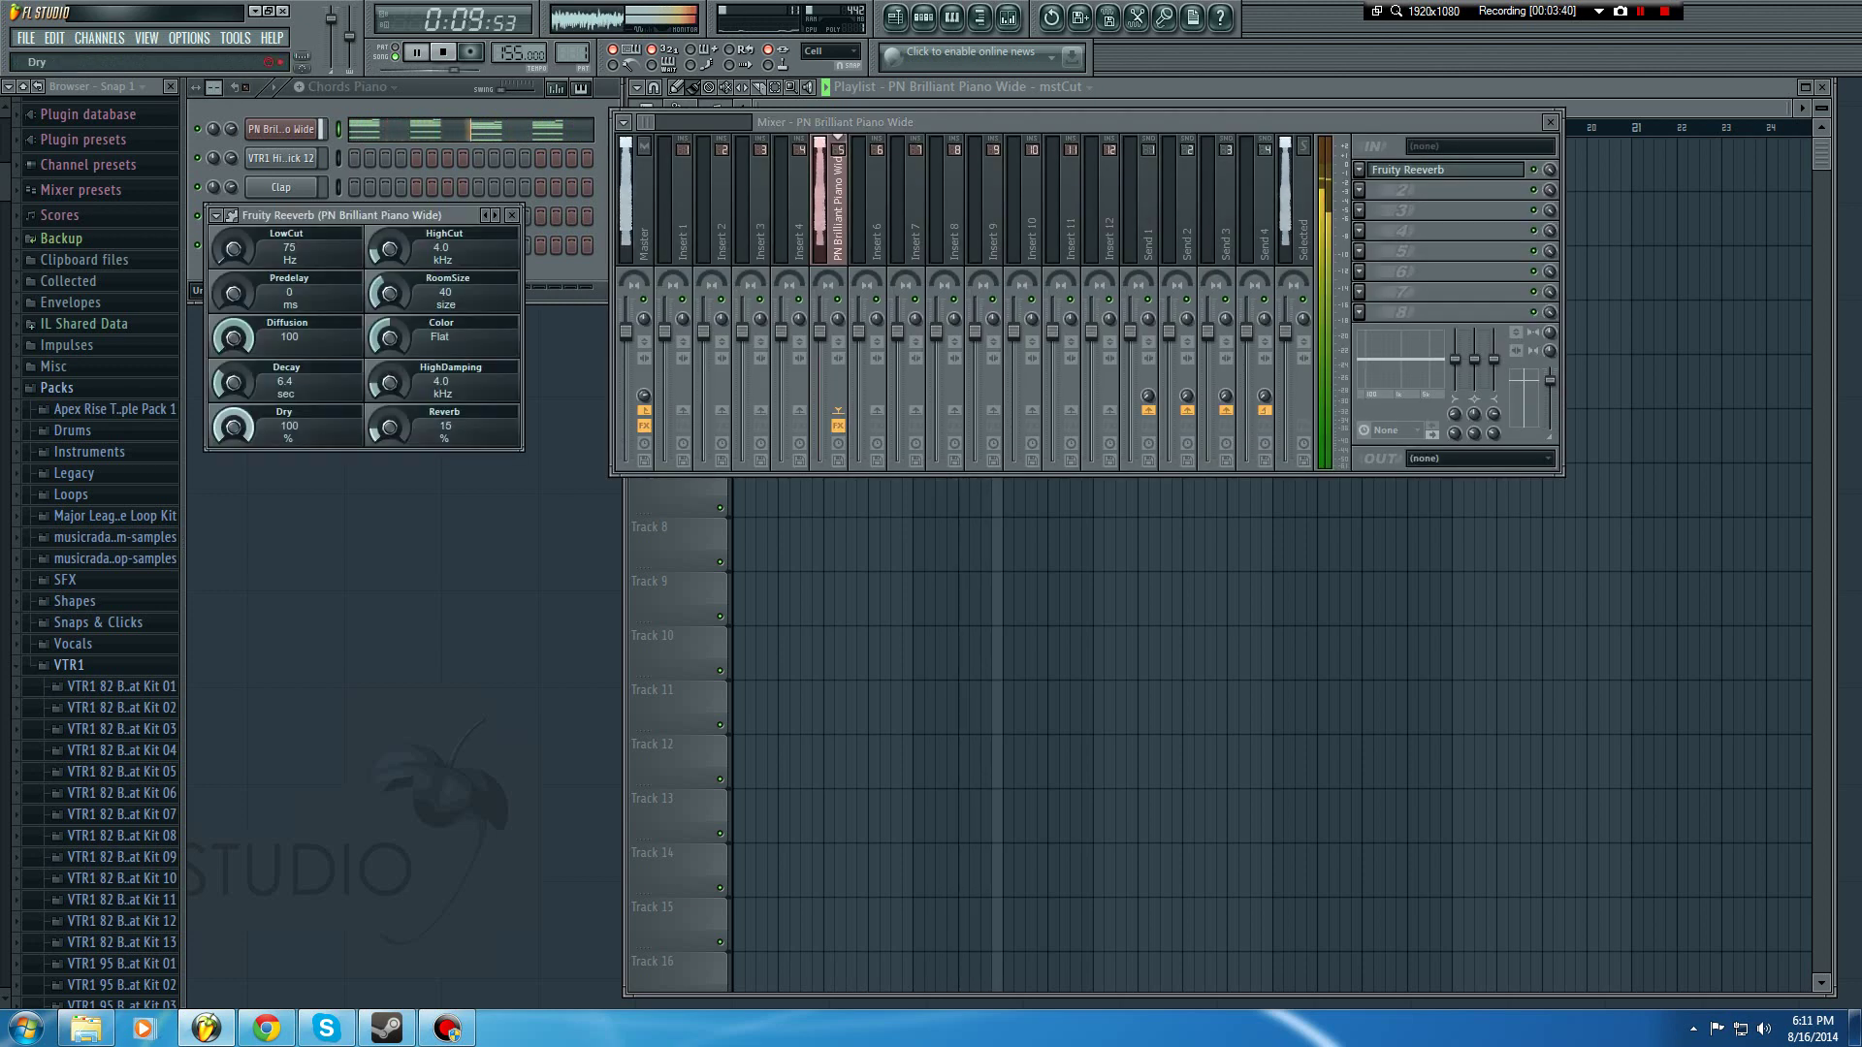
{"action": "left_click_drag", "start_coordinate": [232, 383], "coordinate": [233, 411]}
{"action": "left_click", "coordinate": [511, 215]}
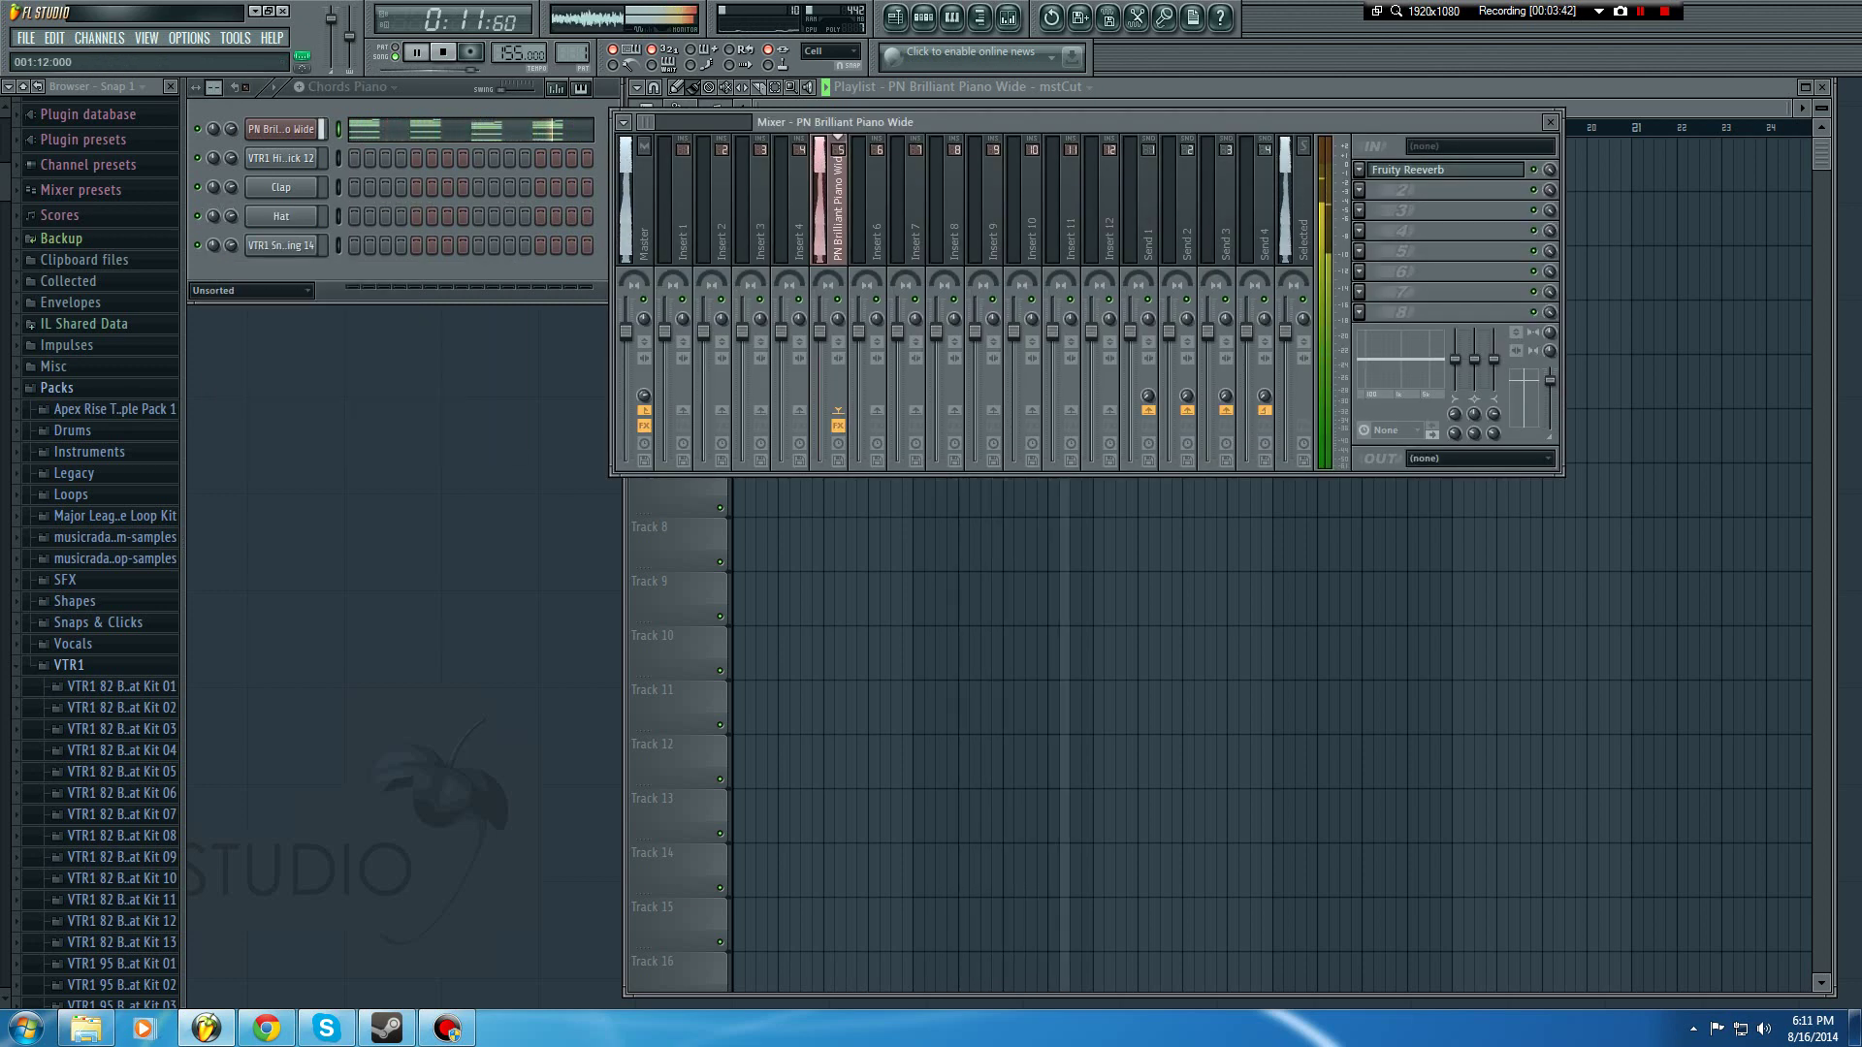
{"action": "key", "text": "space"}
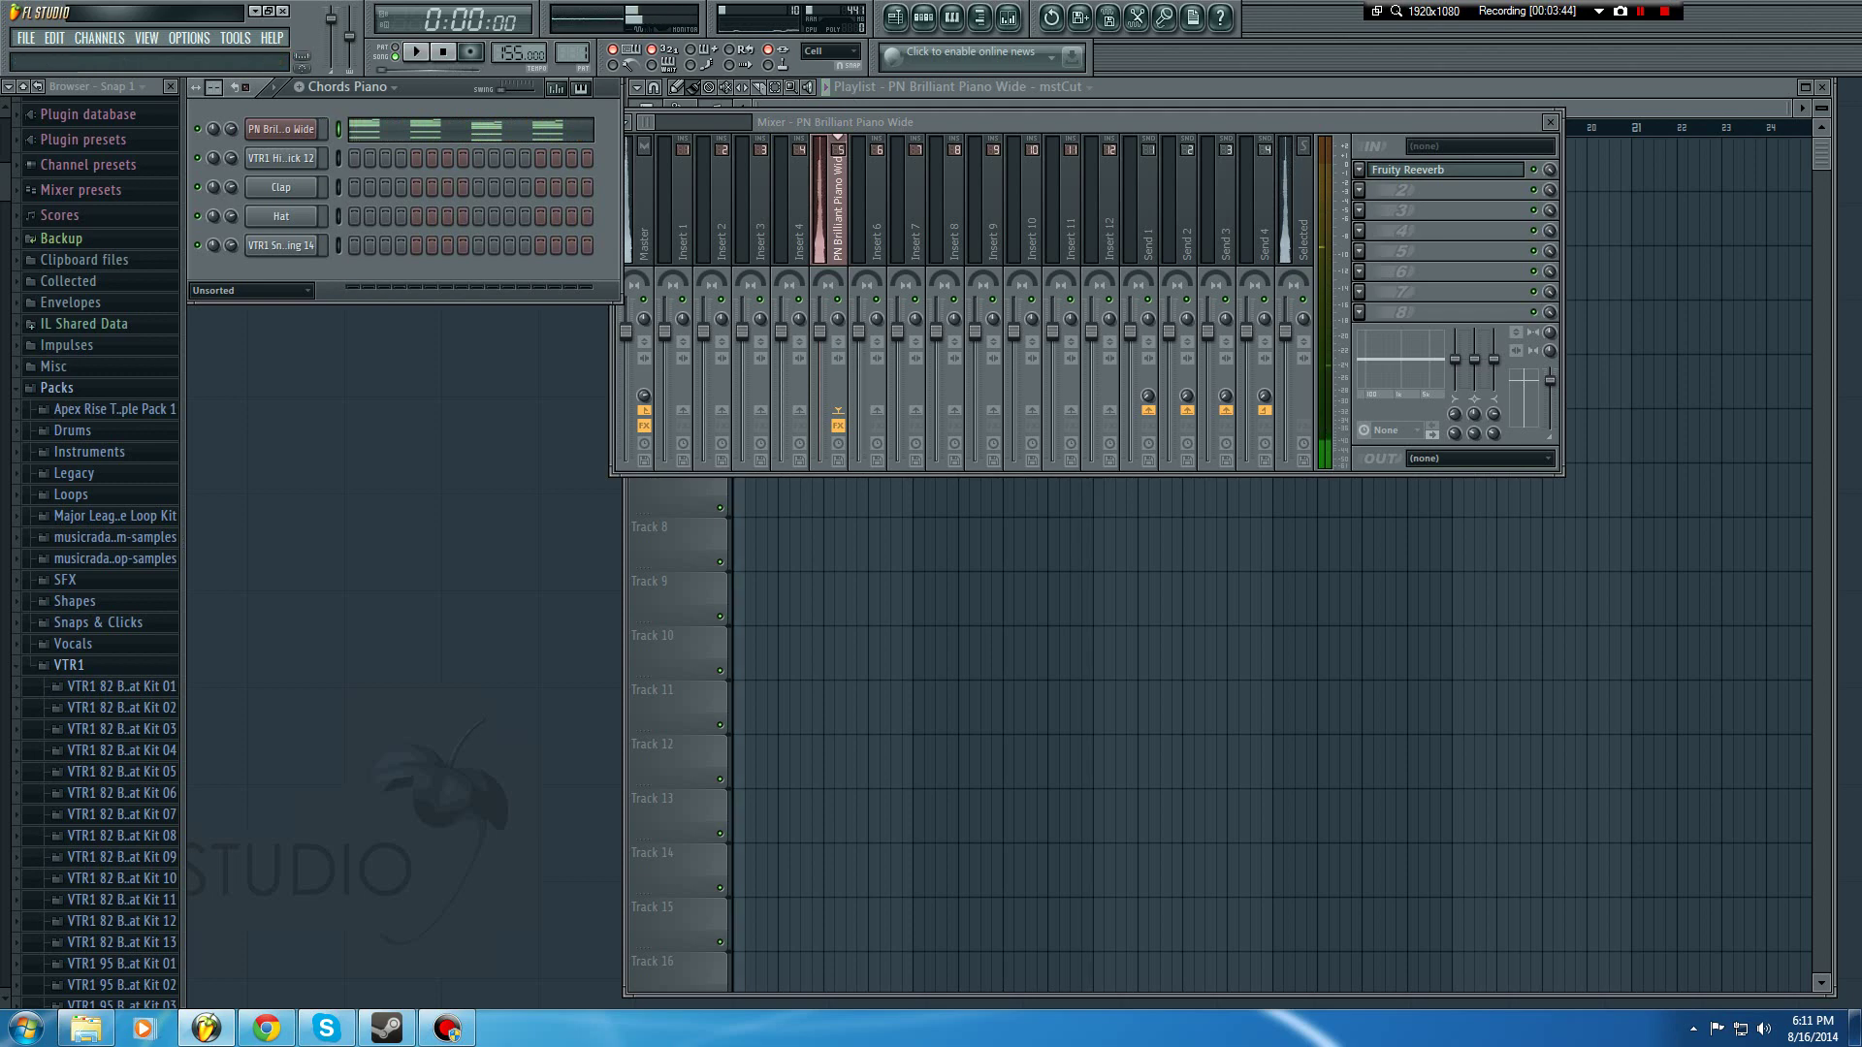
{"action": "right_click", "coordinate": [312, 126]}
{"action": "mouse_move", "coordinate": [374, 308]}
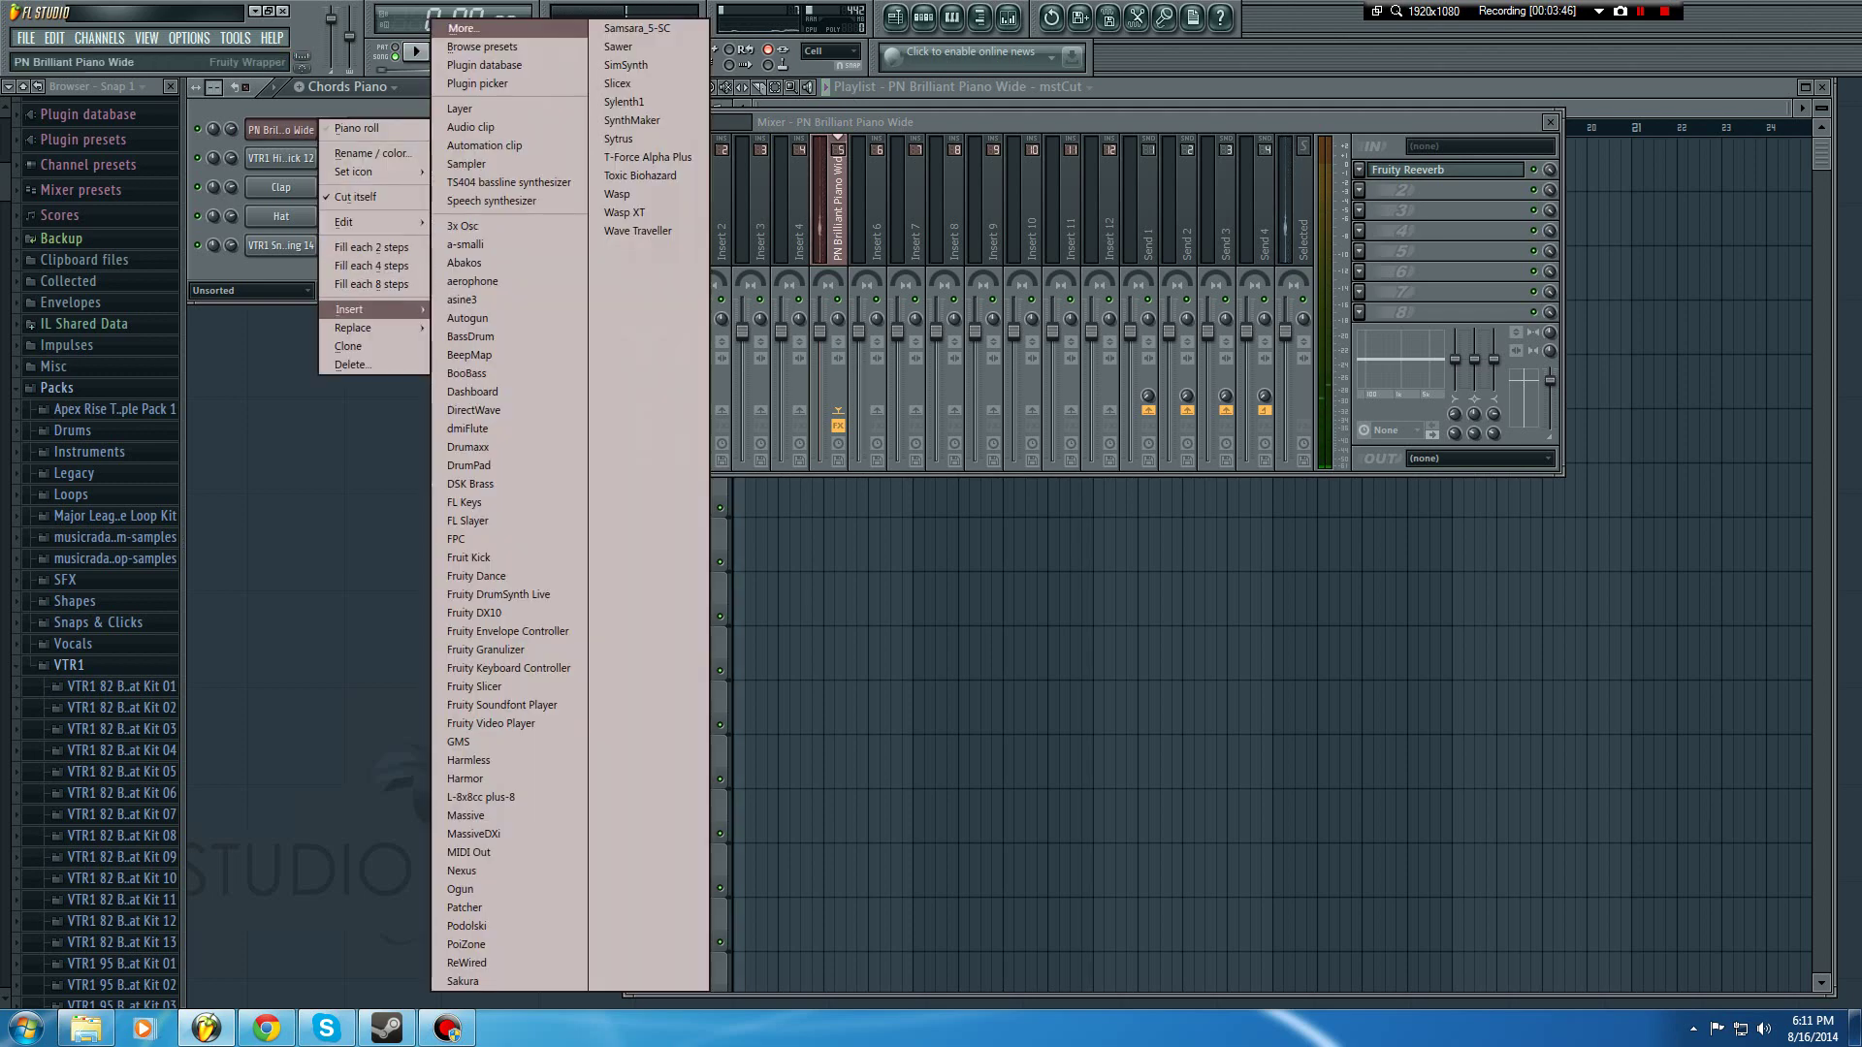
{"action": "left_click", "coordinate": [257, 437]}
Step: Collapse the VTR1 sample folder and add two more Chords Piano clips to Track 1 at bars 9 and 13
{"action": "left_click", "coordinate": [70, 665]}
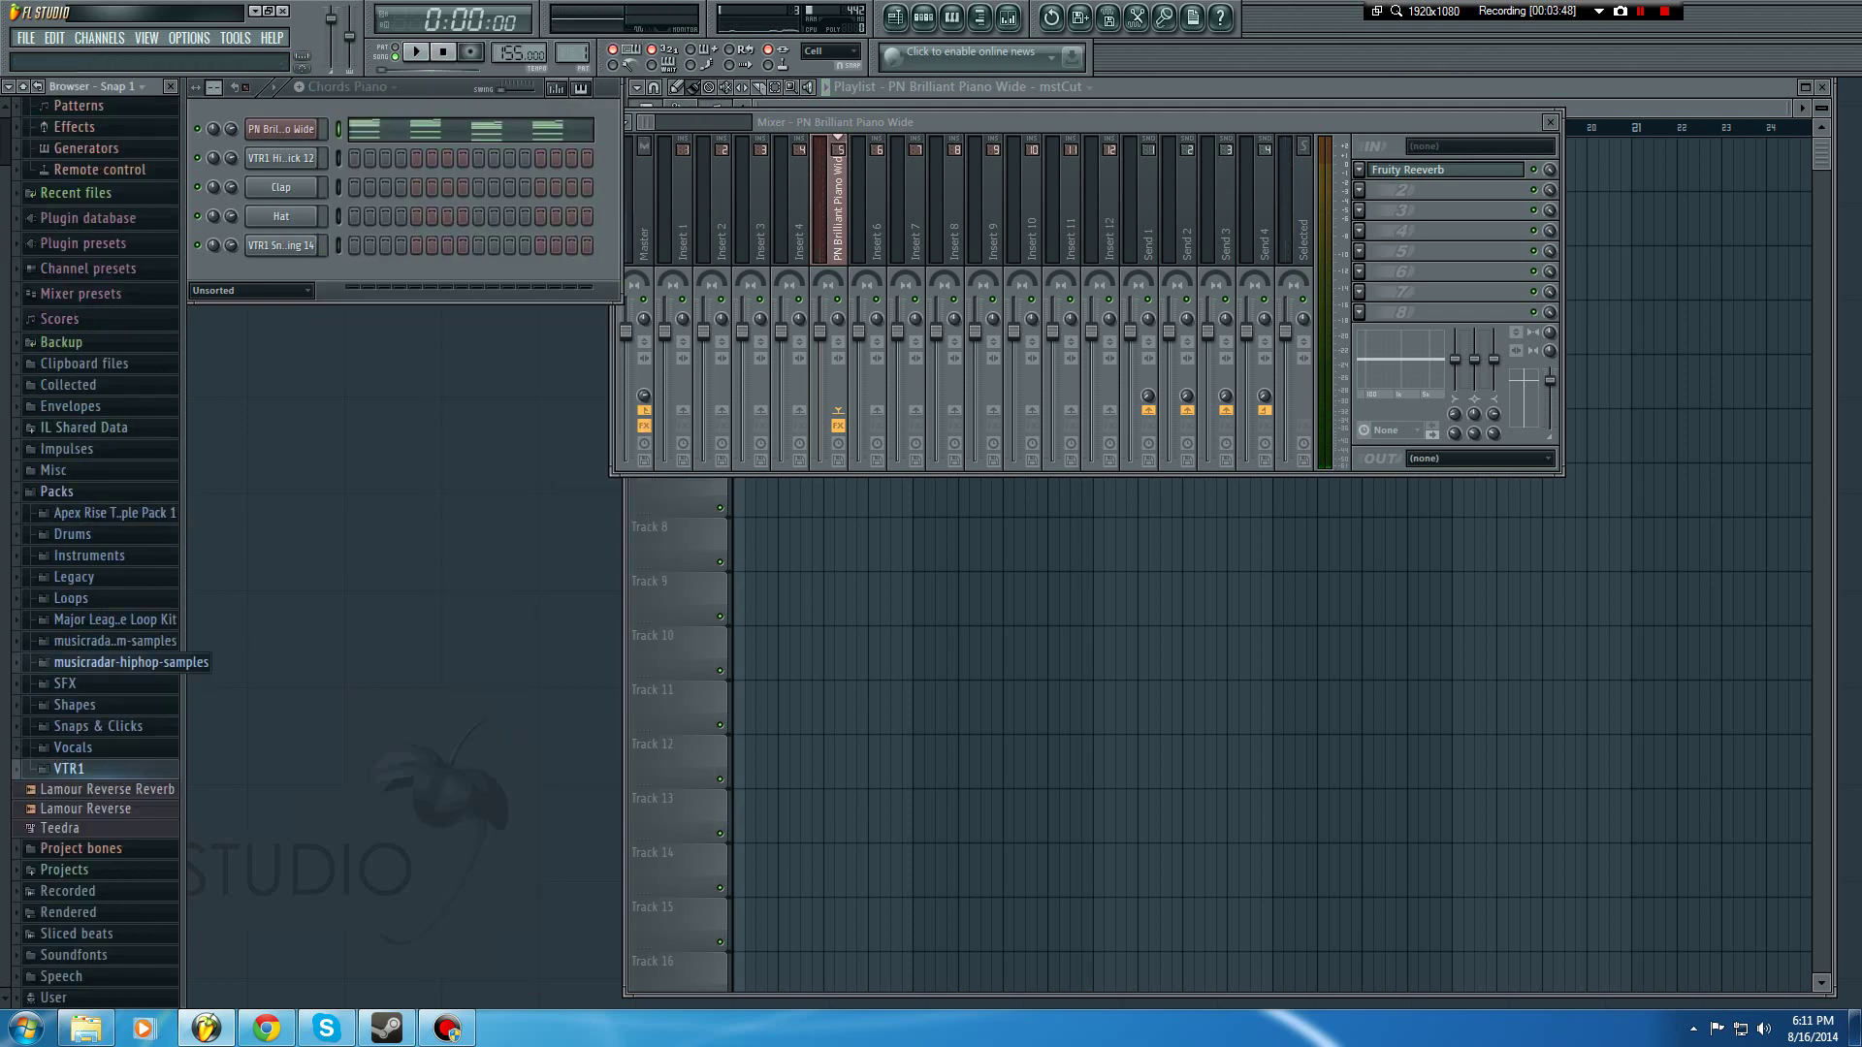
{"action": "left_click", "coordinate": [1060, 655]}
{"action": "left_click", "coordinate": [1037, 167]}
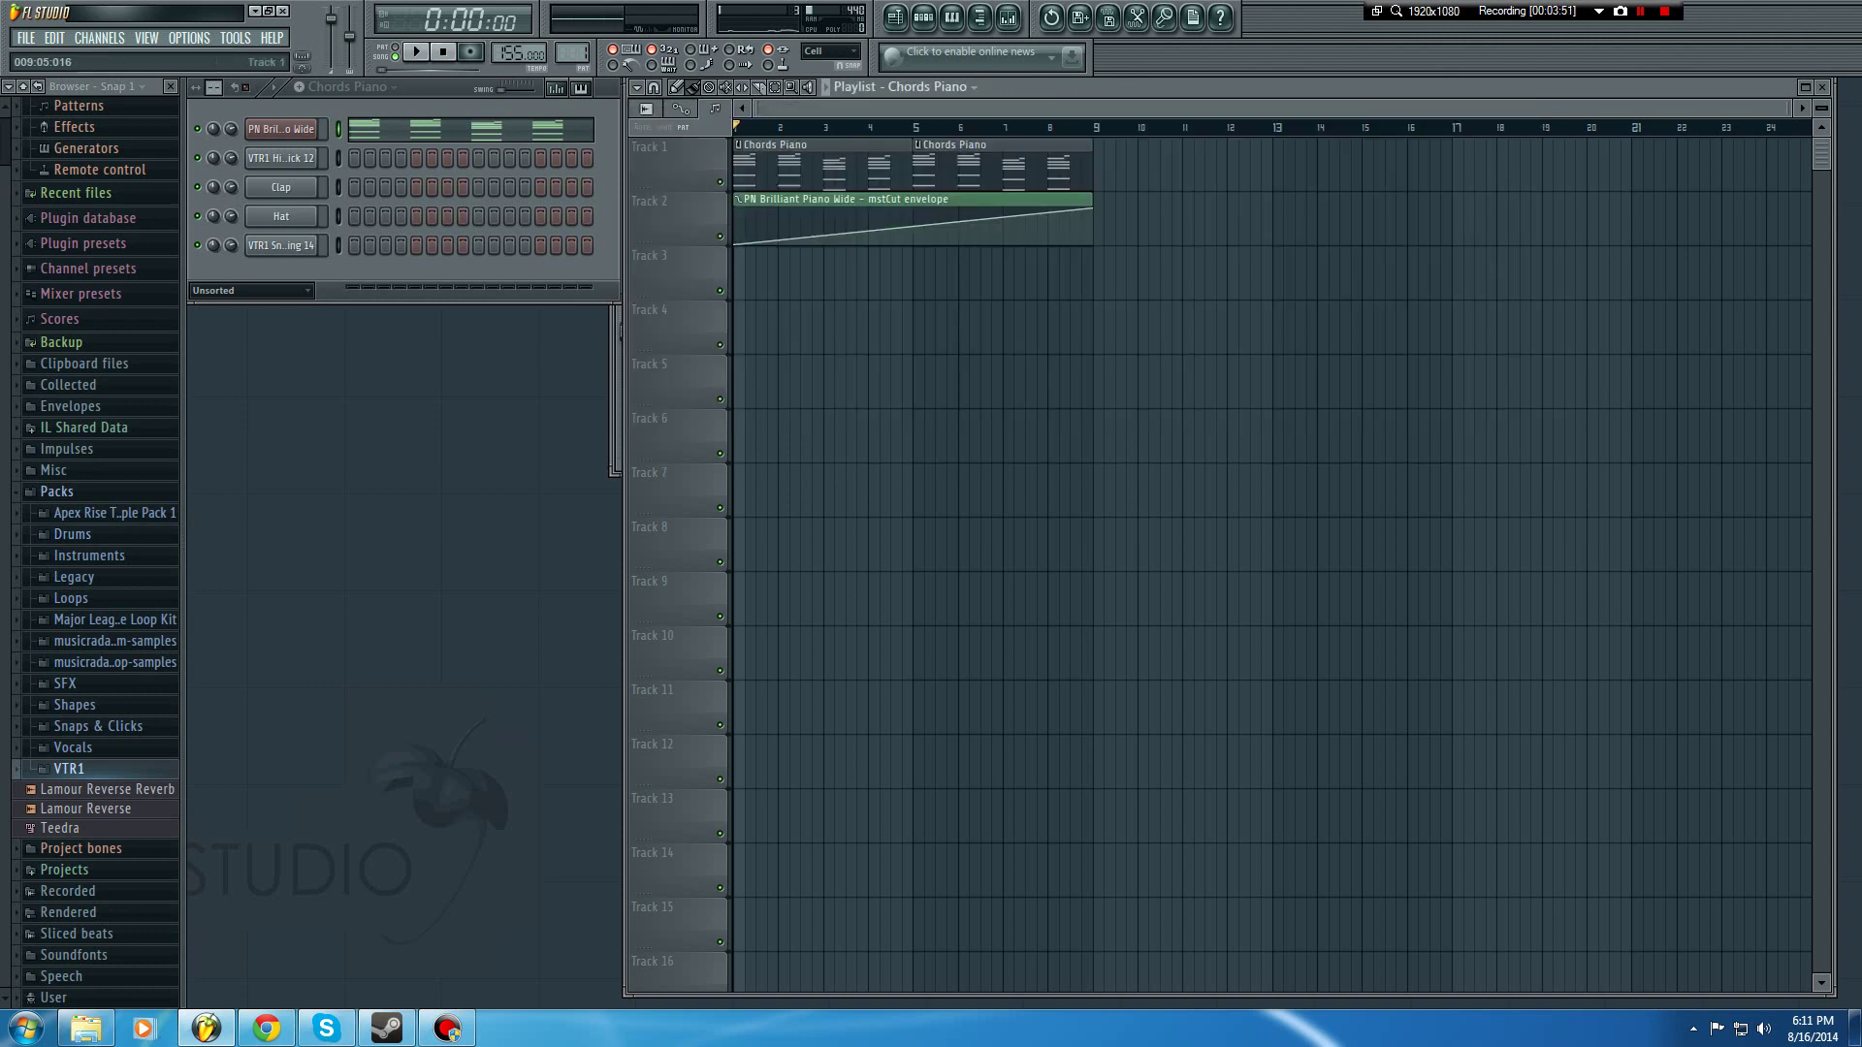
{"action": "left_click_drag", "start_coordinate": [1108, 167], "coordinate": [1097, 166]}
{"action": "left_click", "coordinate": [1289, 166]}
{"action": "left_click_drag", "start_coordinate": [1289, 167], "coordinate": [1277, 167]}
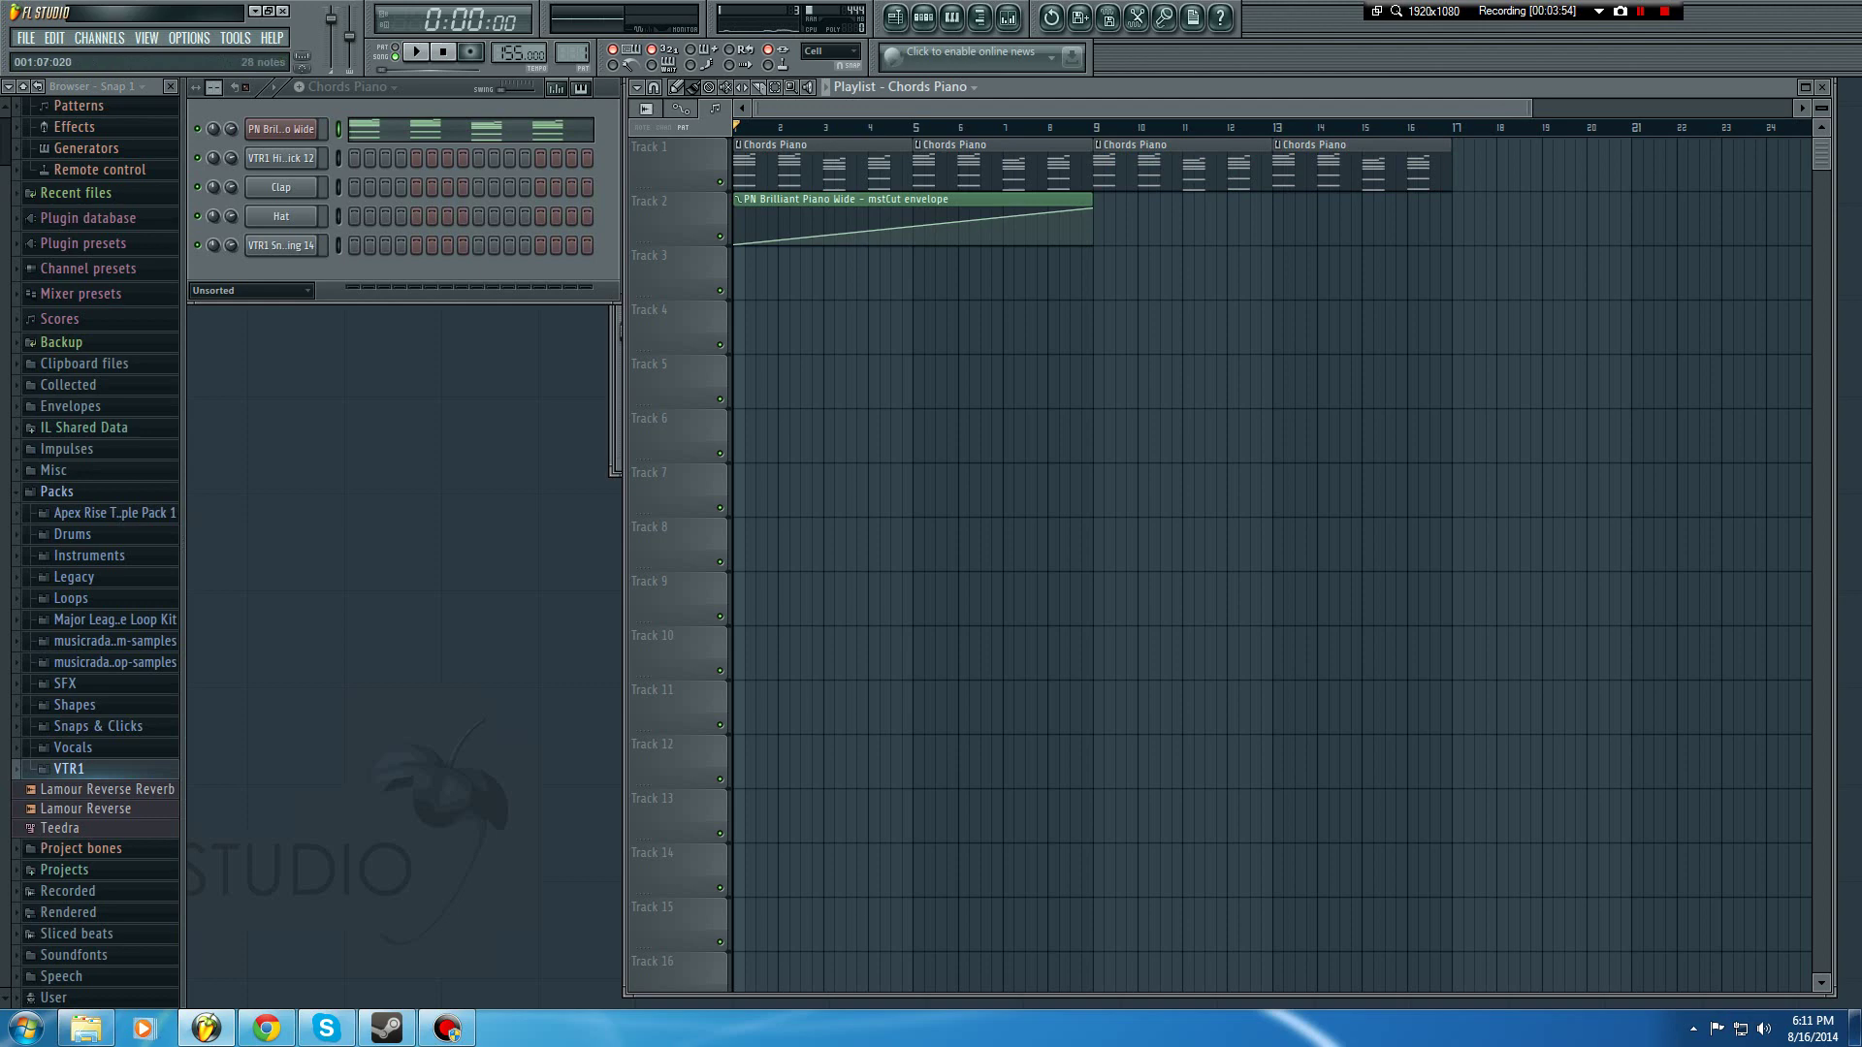
Step: Select all the Chords Piano notes in the piano roll, and close the piano roll
{"action": "left_click", "coordinate": [409, 129]}
{"action": "left_click", "coordinate": [411, 129]}
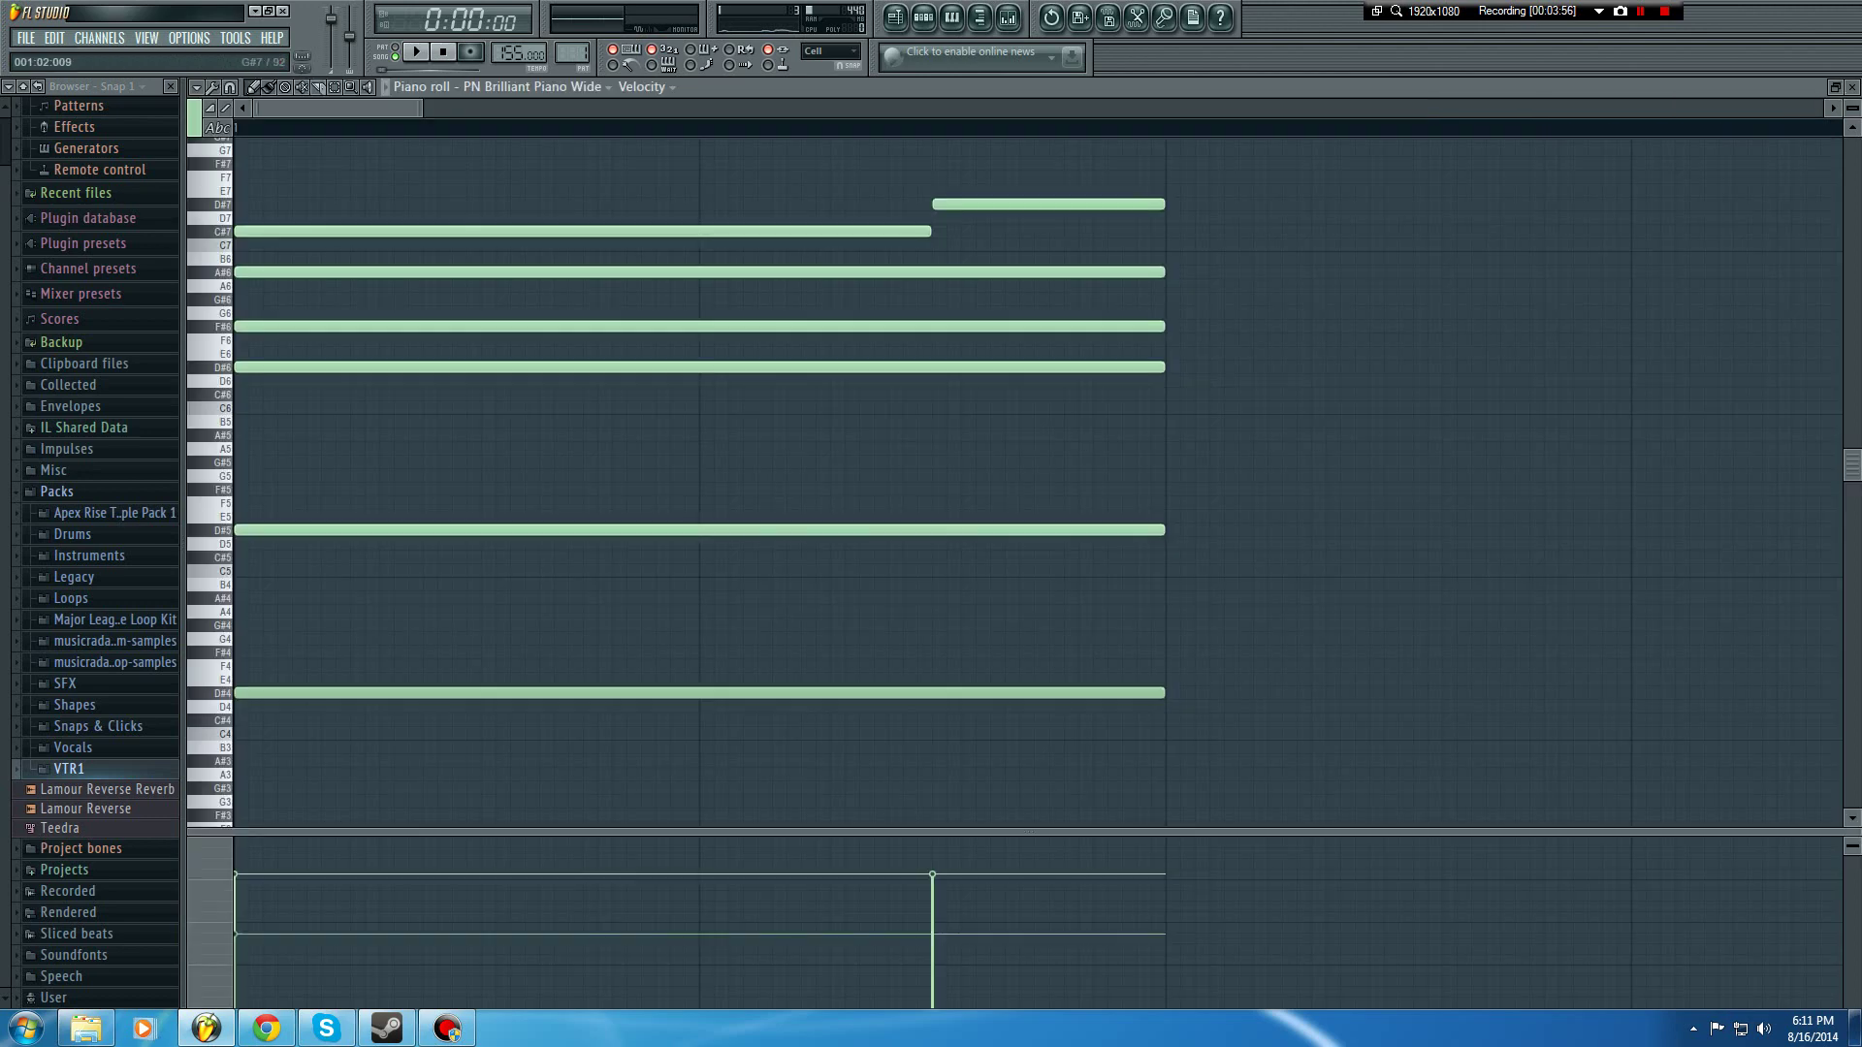
{"action": "scroll", "coordinate": [1132, 479], "scroll_direction": "down", "scroll_amount": 5}
{"action": "left_click_drag", "start_coordinate": [1251, 186], "coordinate": [230, 1013]}
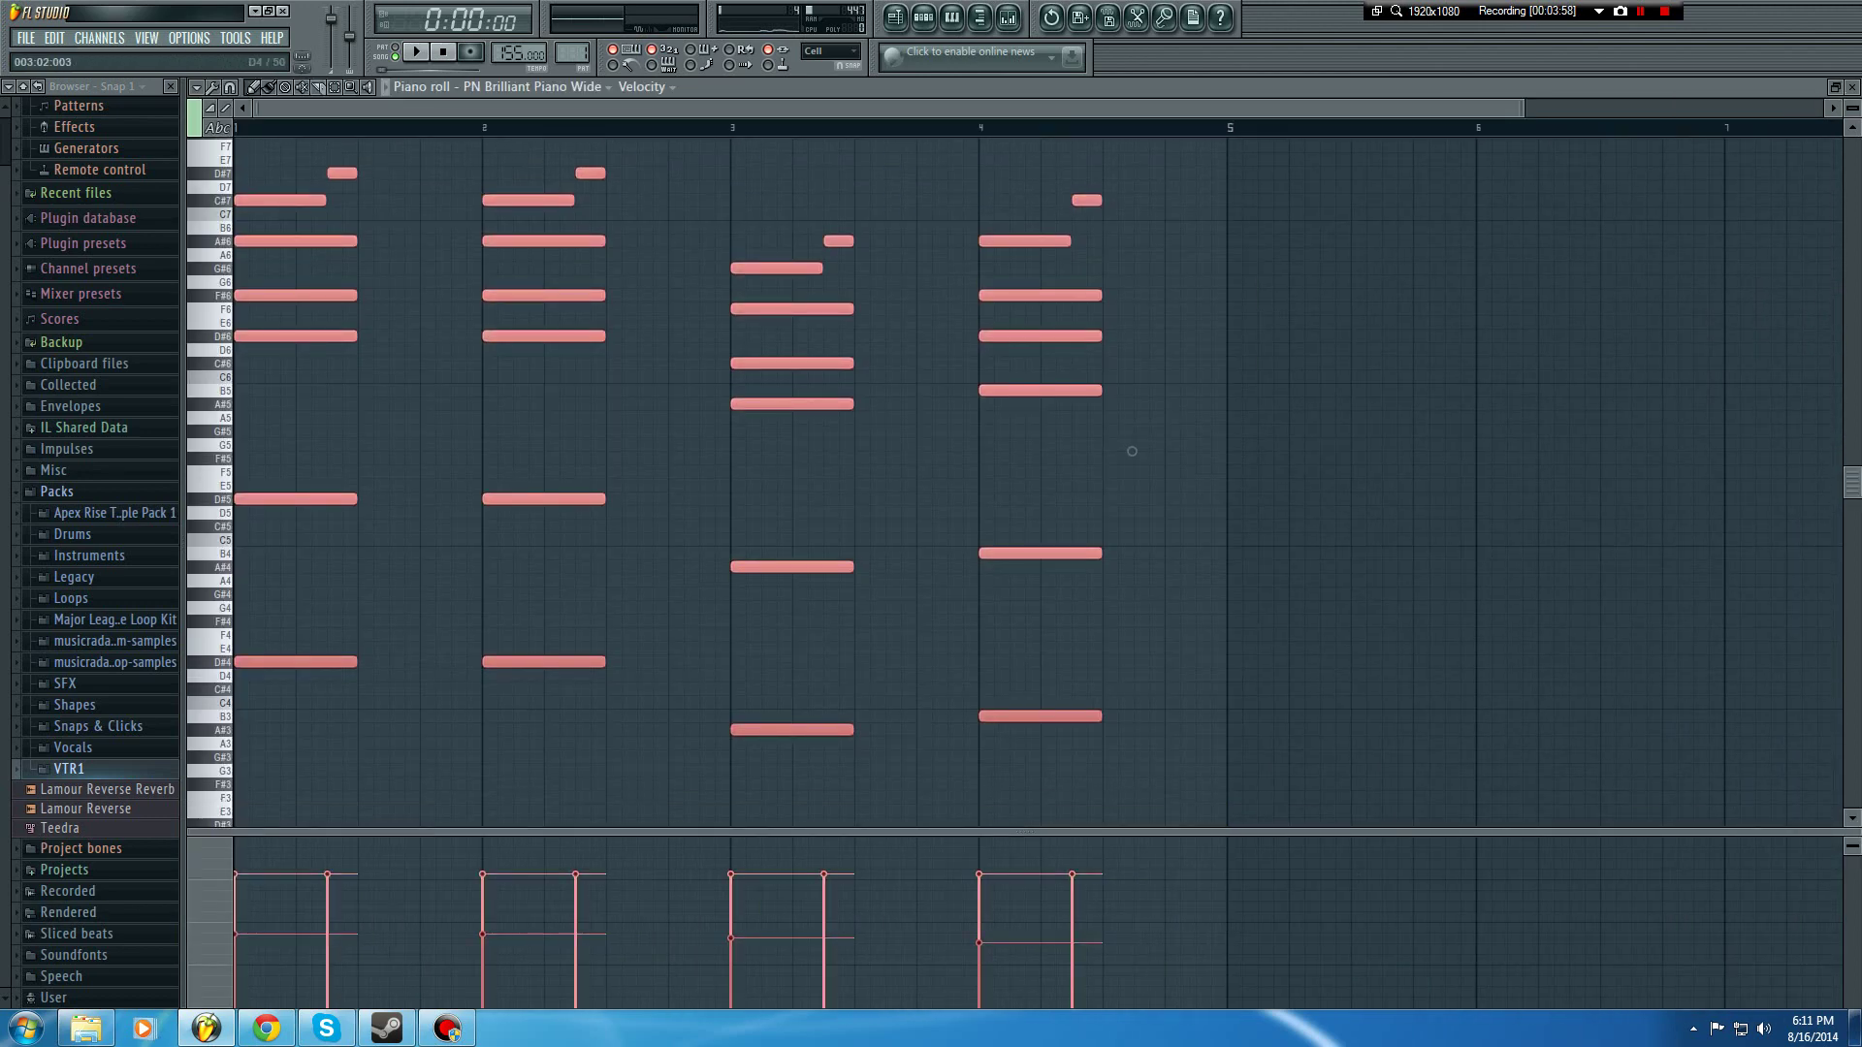
{"action": "key", "text": "F7"}
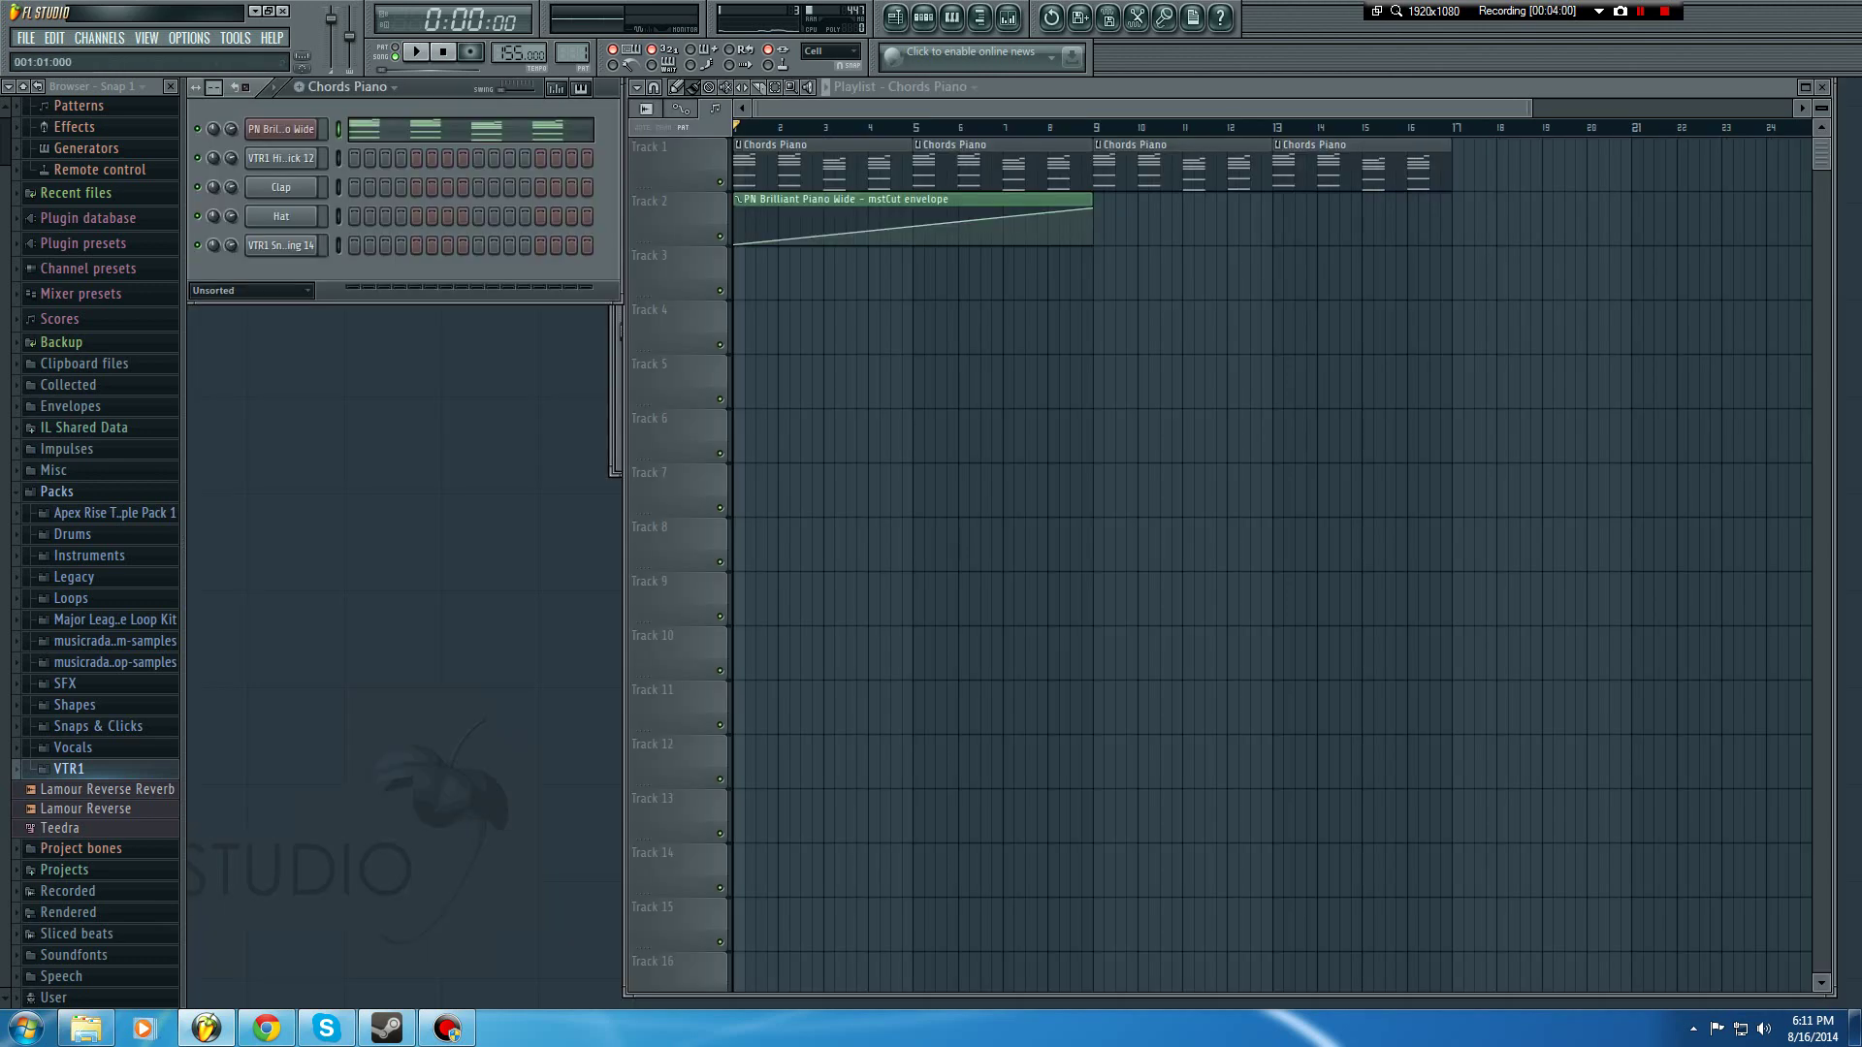
Step: Replace the piano channel with a new Nexus and load the Cello Section 1 preset from XP Dance Orchestra
{"action": "right_click", "coordinate": [301, 129]}
{"action": "mouse_move", "coordinate": [354, 328]}
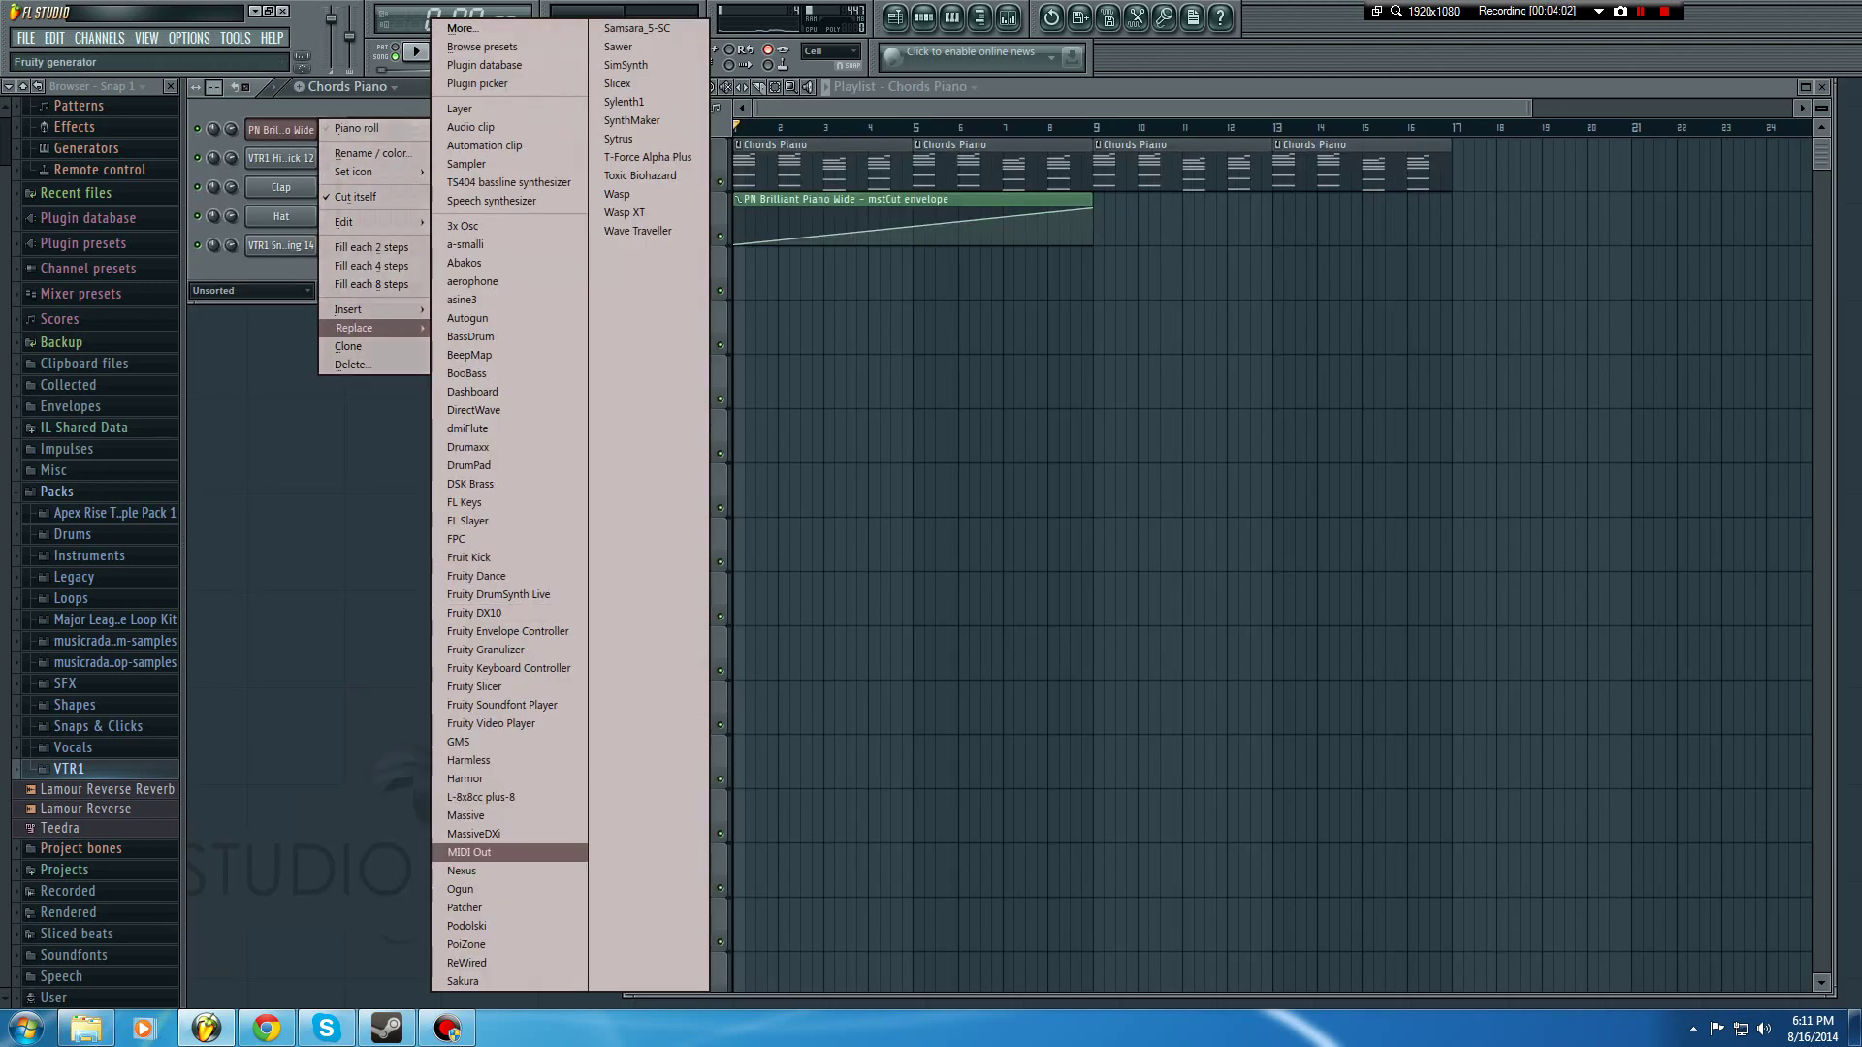
{"action": "left_click", "coordinate": [462, 871]}
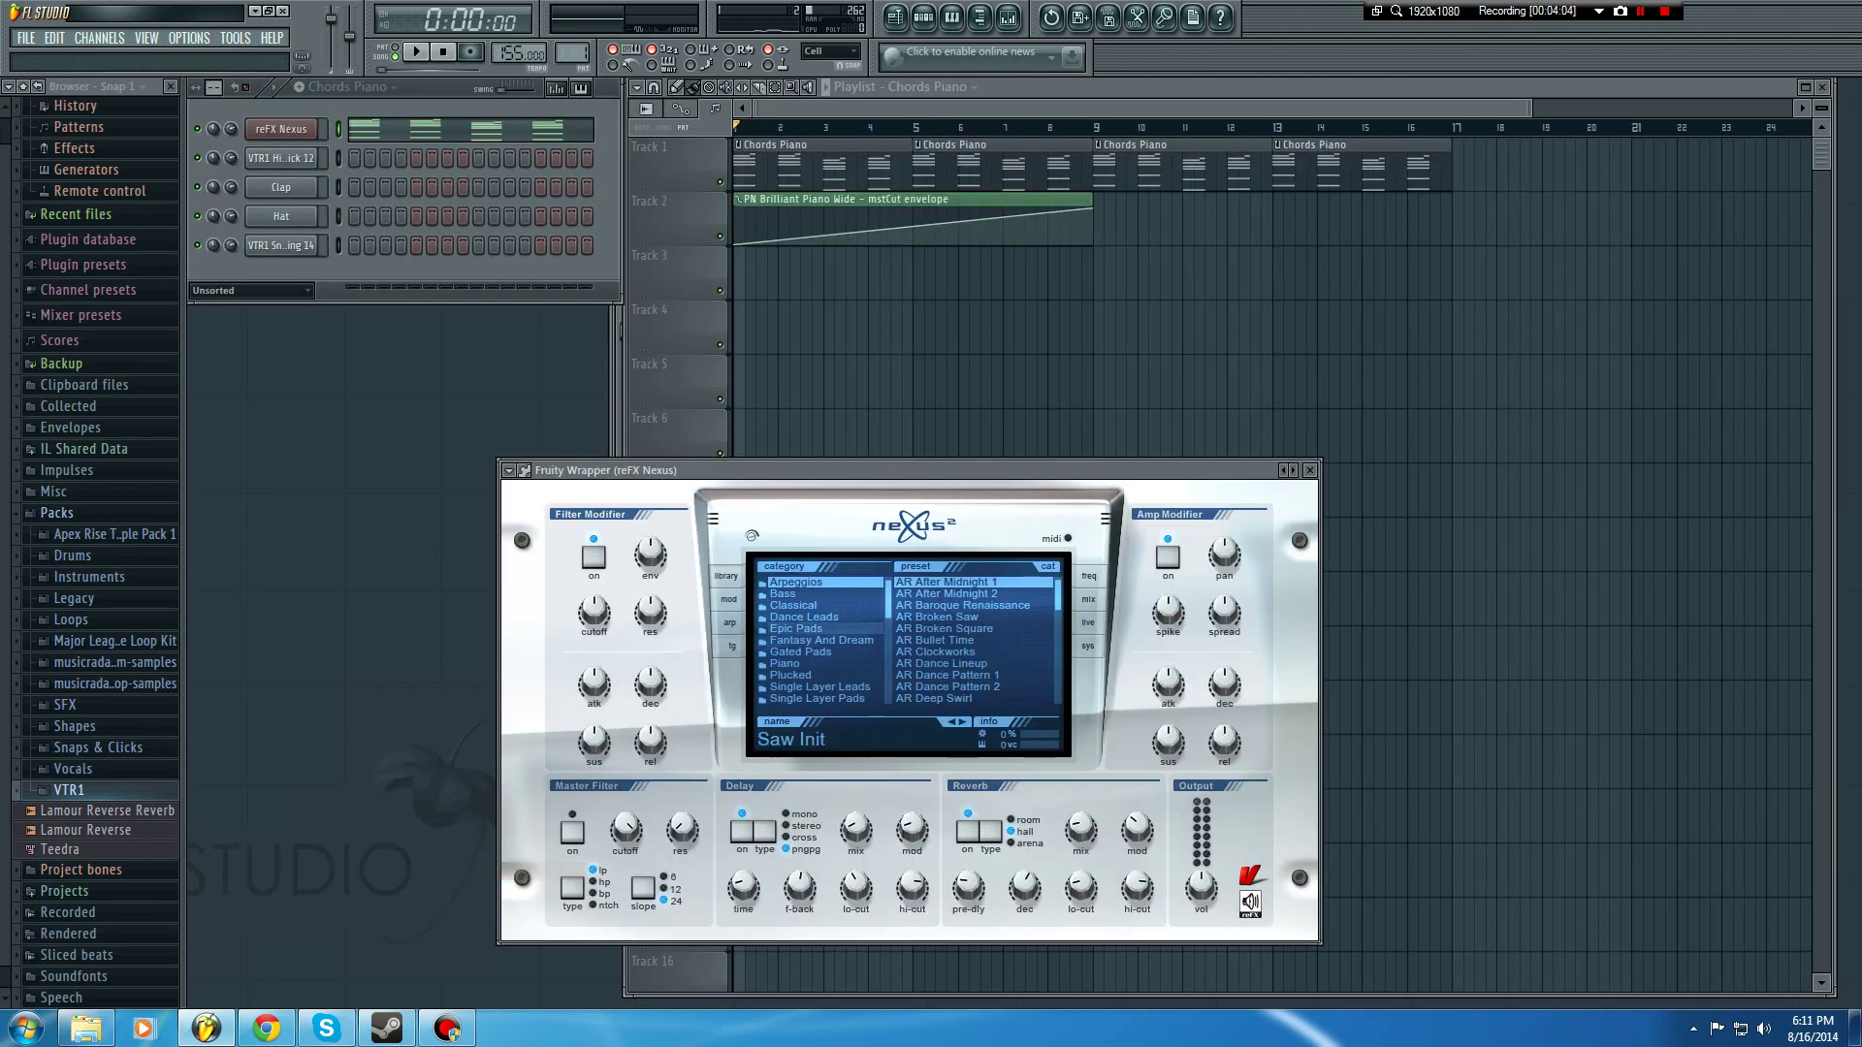
{"action": "left_click", "coordinate": [815, 629]}
{"action": "scroll", "coordinate": [814, 628], "scroll_direction": "down", "scroll_amount": 5}
{"action": "left_click", "coordinate": [825, 617]}
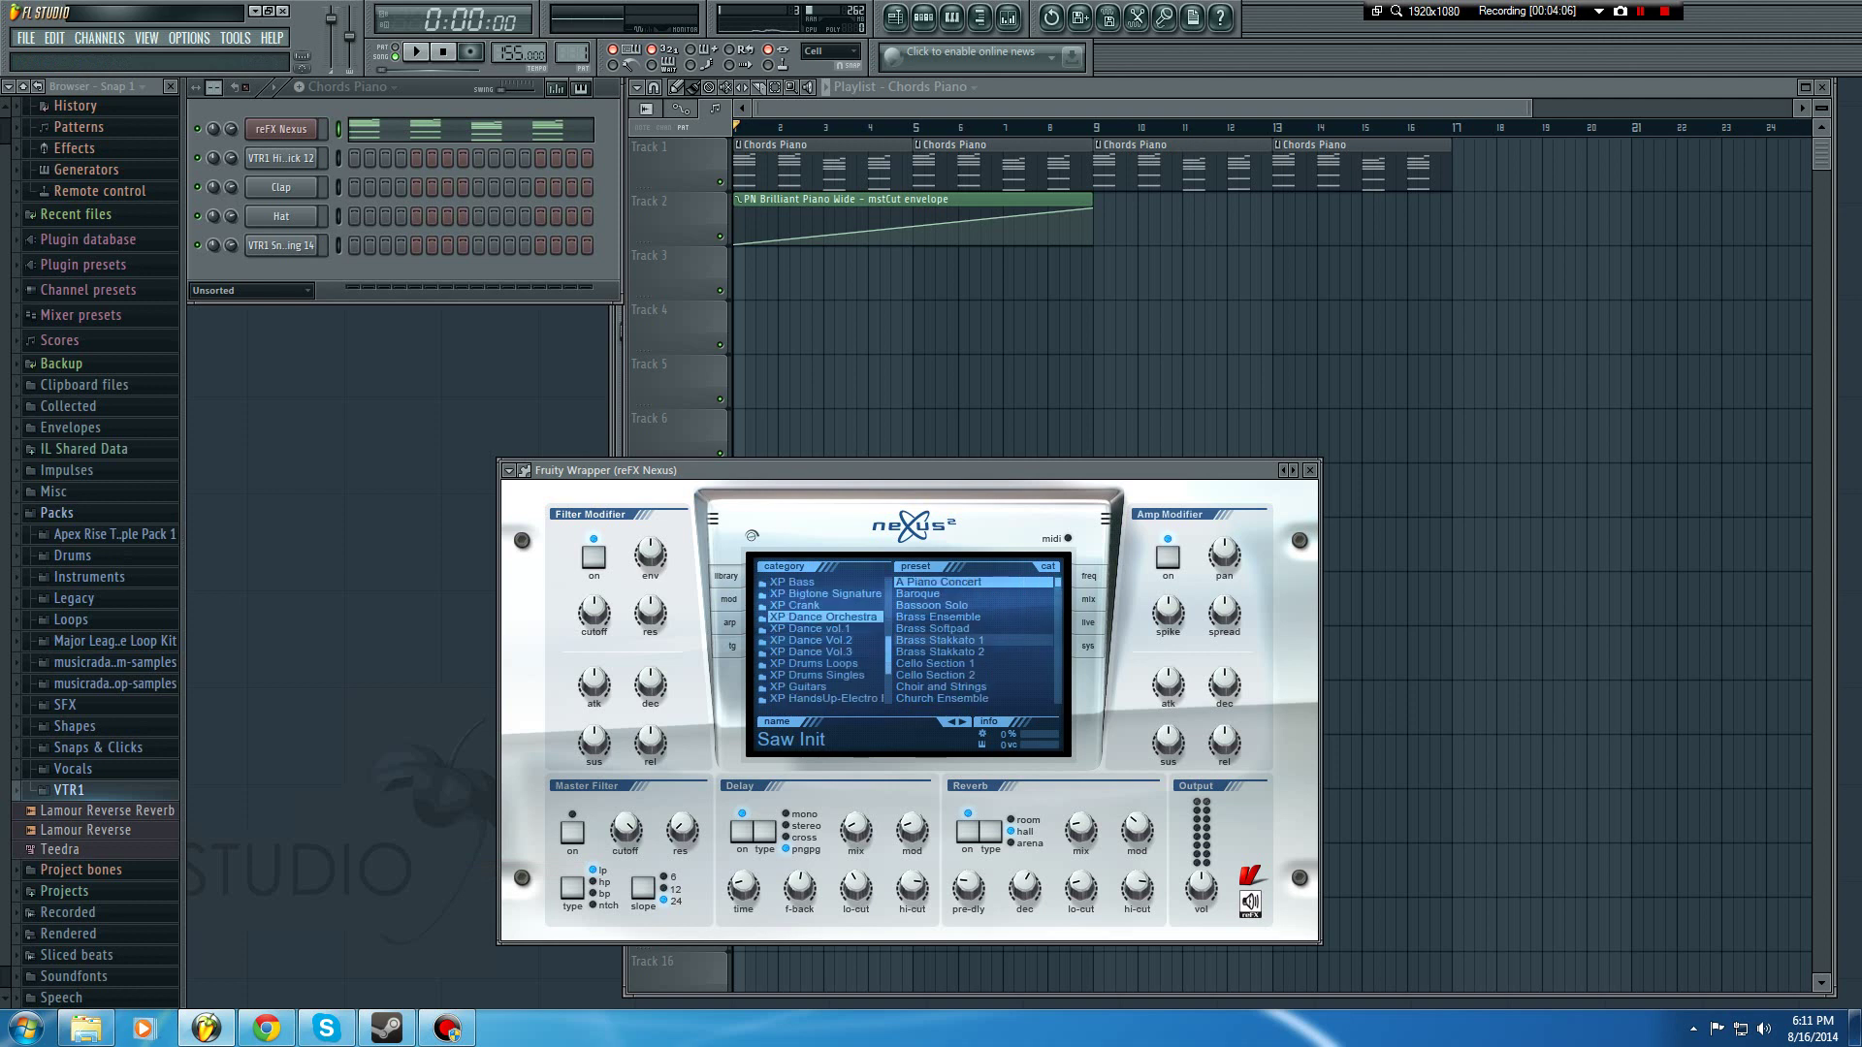
{"action": "left_click", "coordinate": [937, 665]}
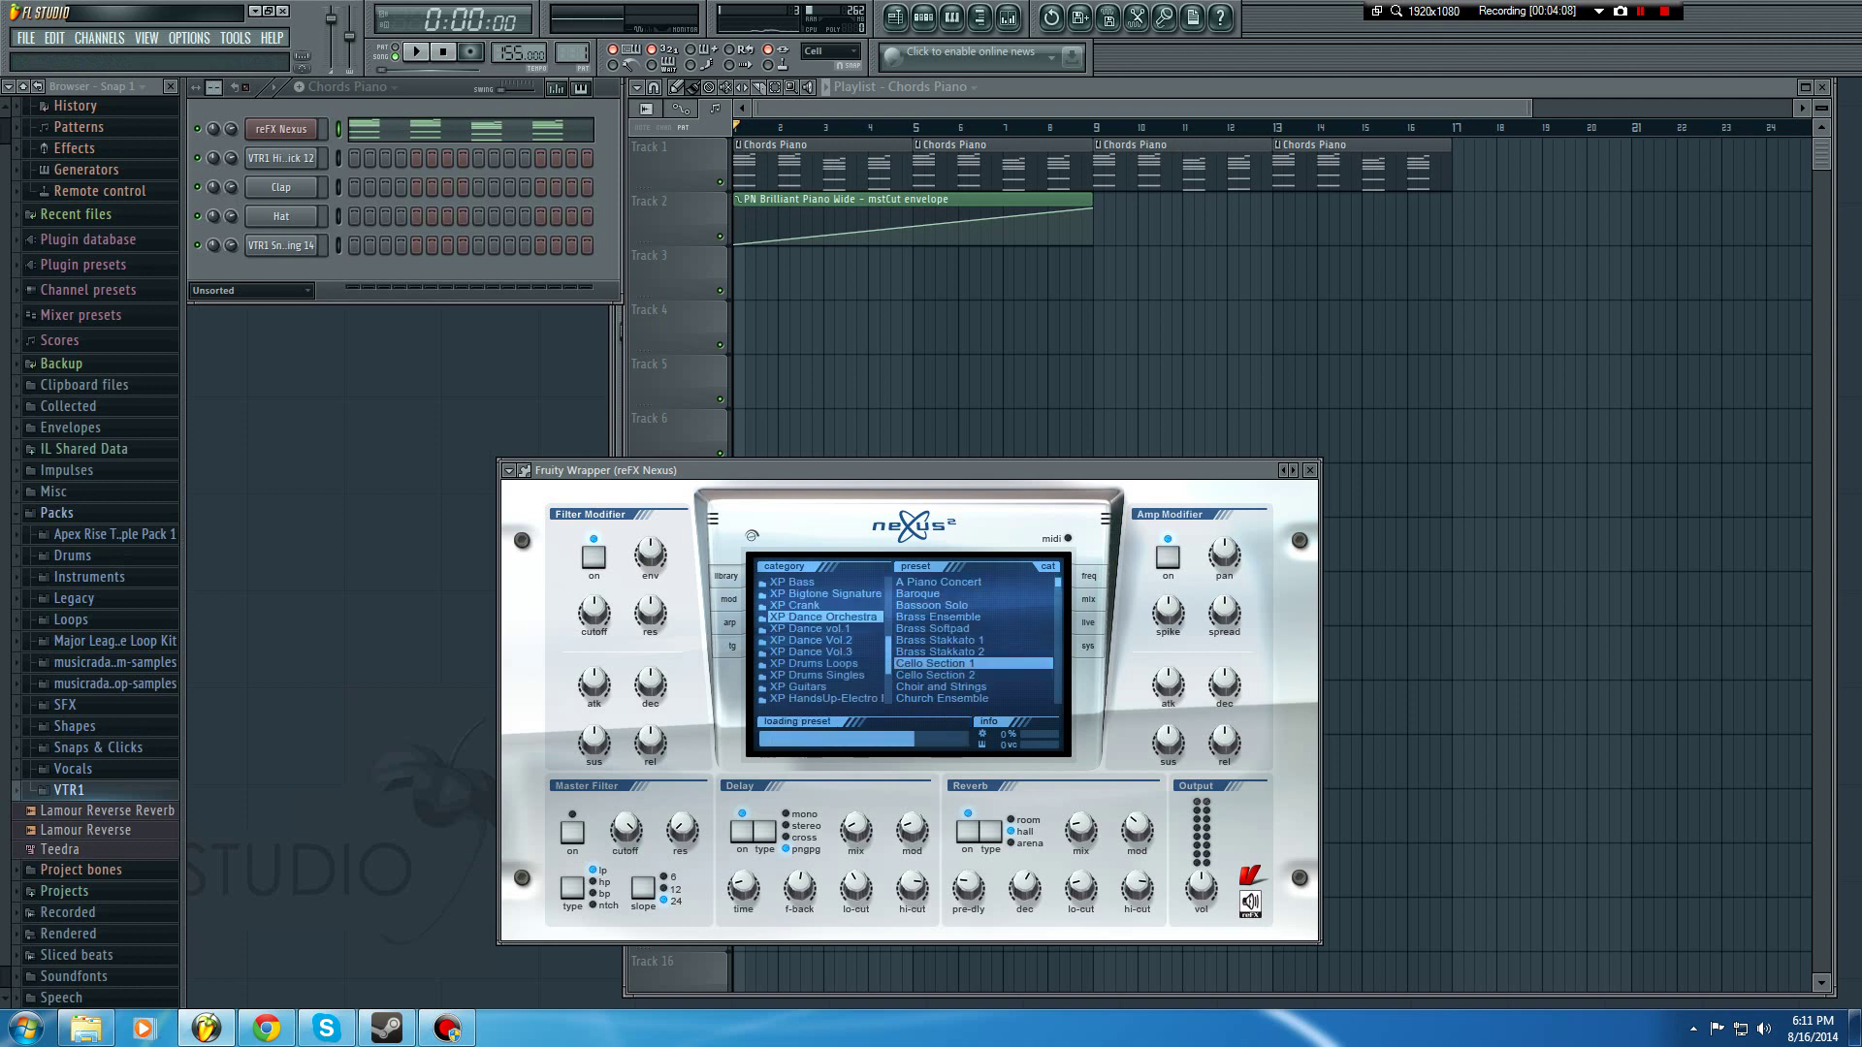
Step: Create a new pattern named Cello
{"action": "key", "text": "F4"}
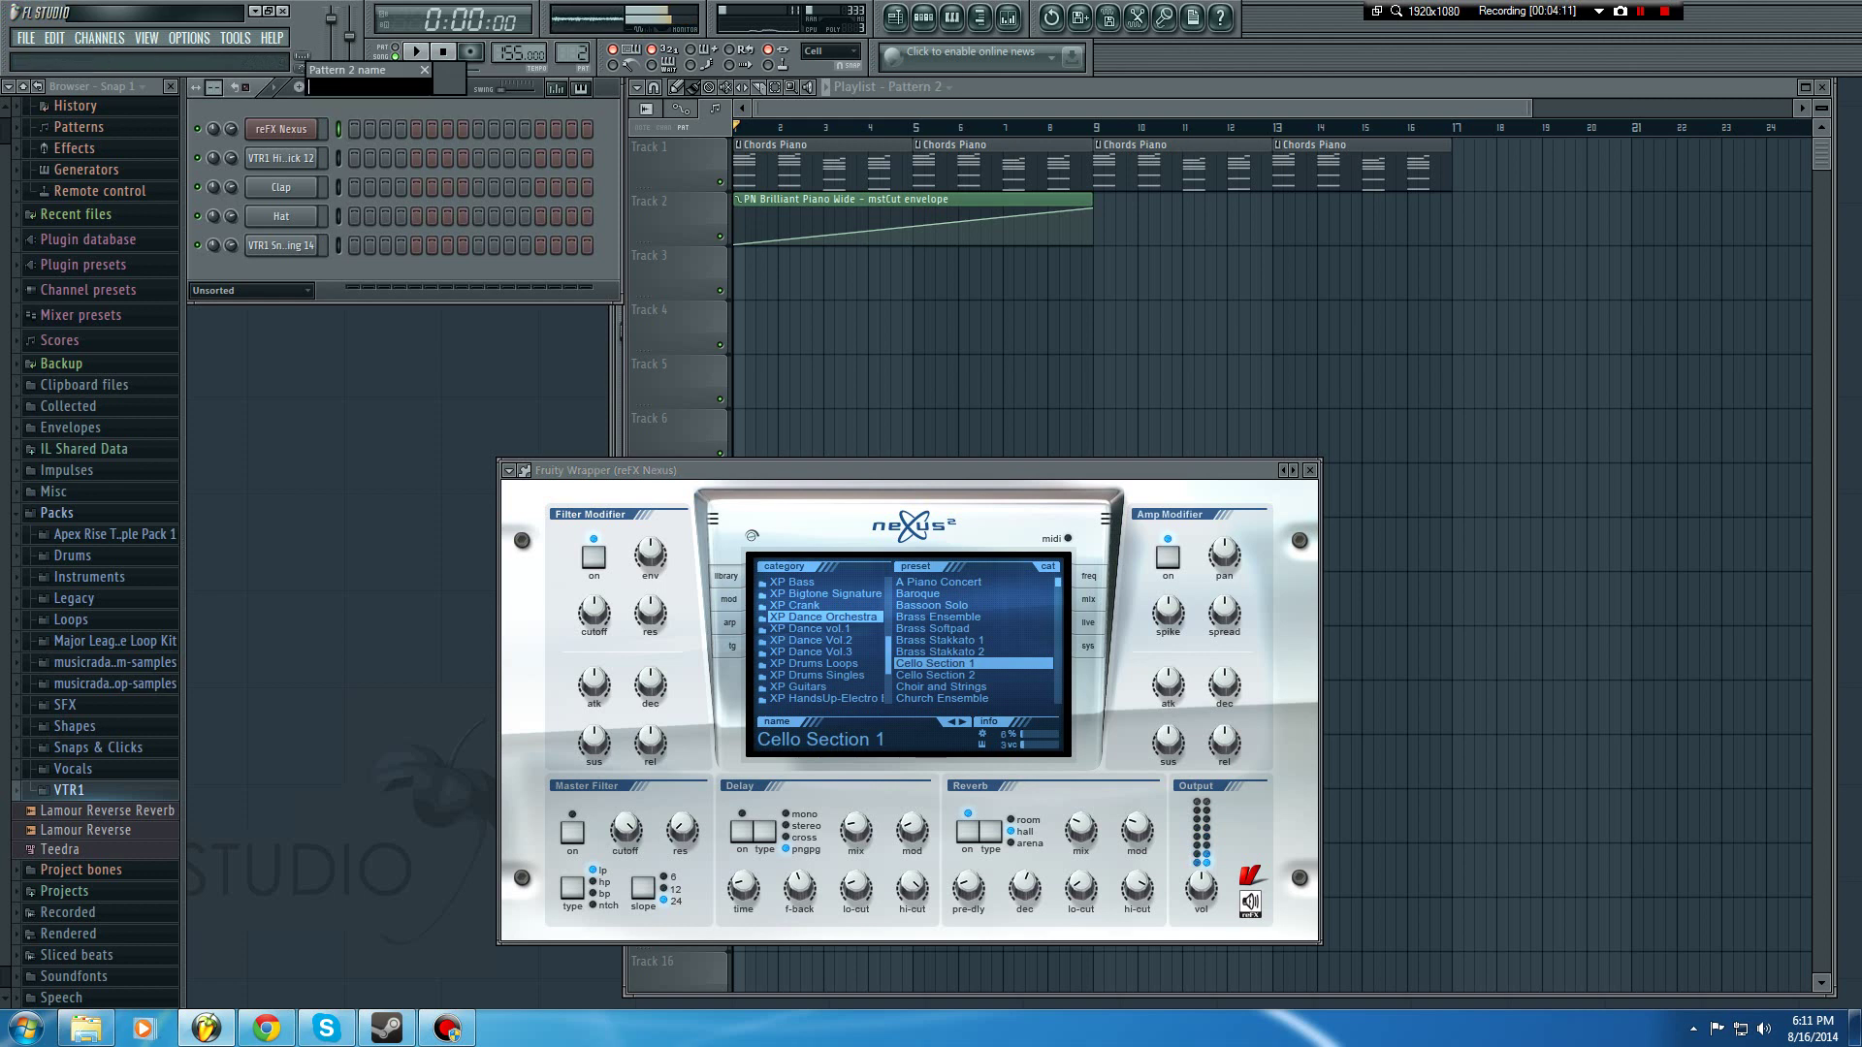
{"action": "type", "text": "Cello"}
{"action": "key", "text": "Return"}
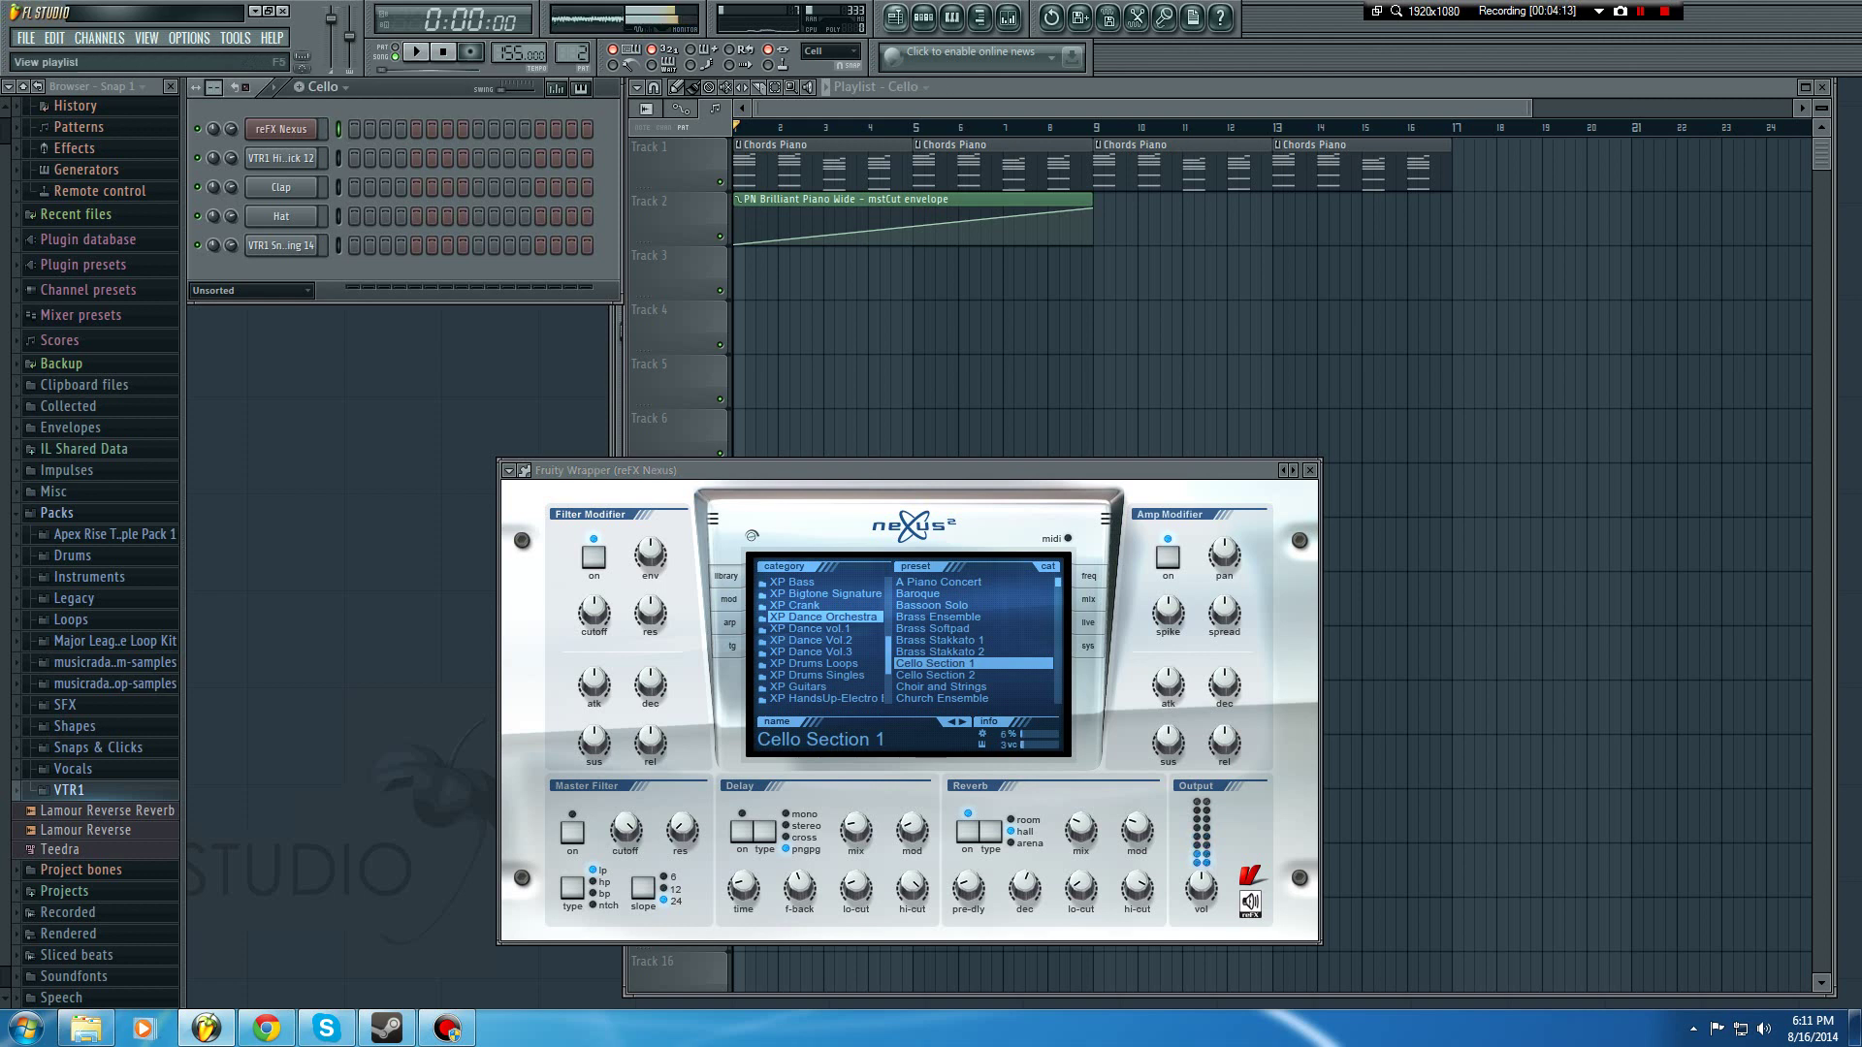
Step: Return to the Chords Piano pattern and load PN Brilliant Piano Wide from XP PS Total Piano in its Nexus channel
{"action": "key", "text": "KP_Subtract"}
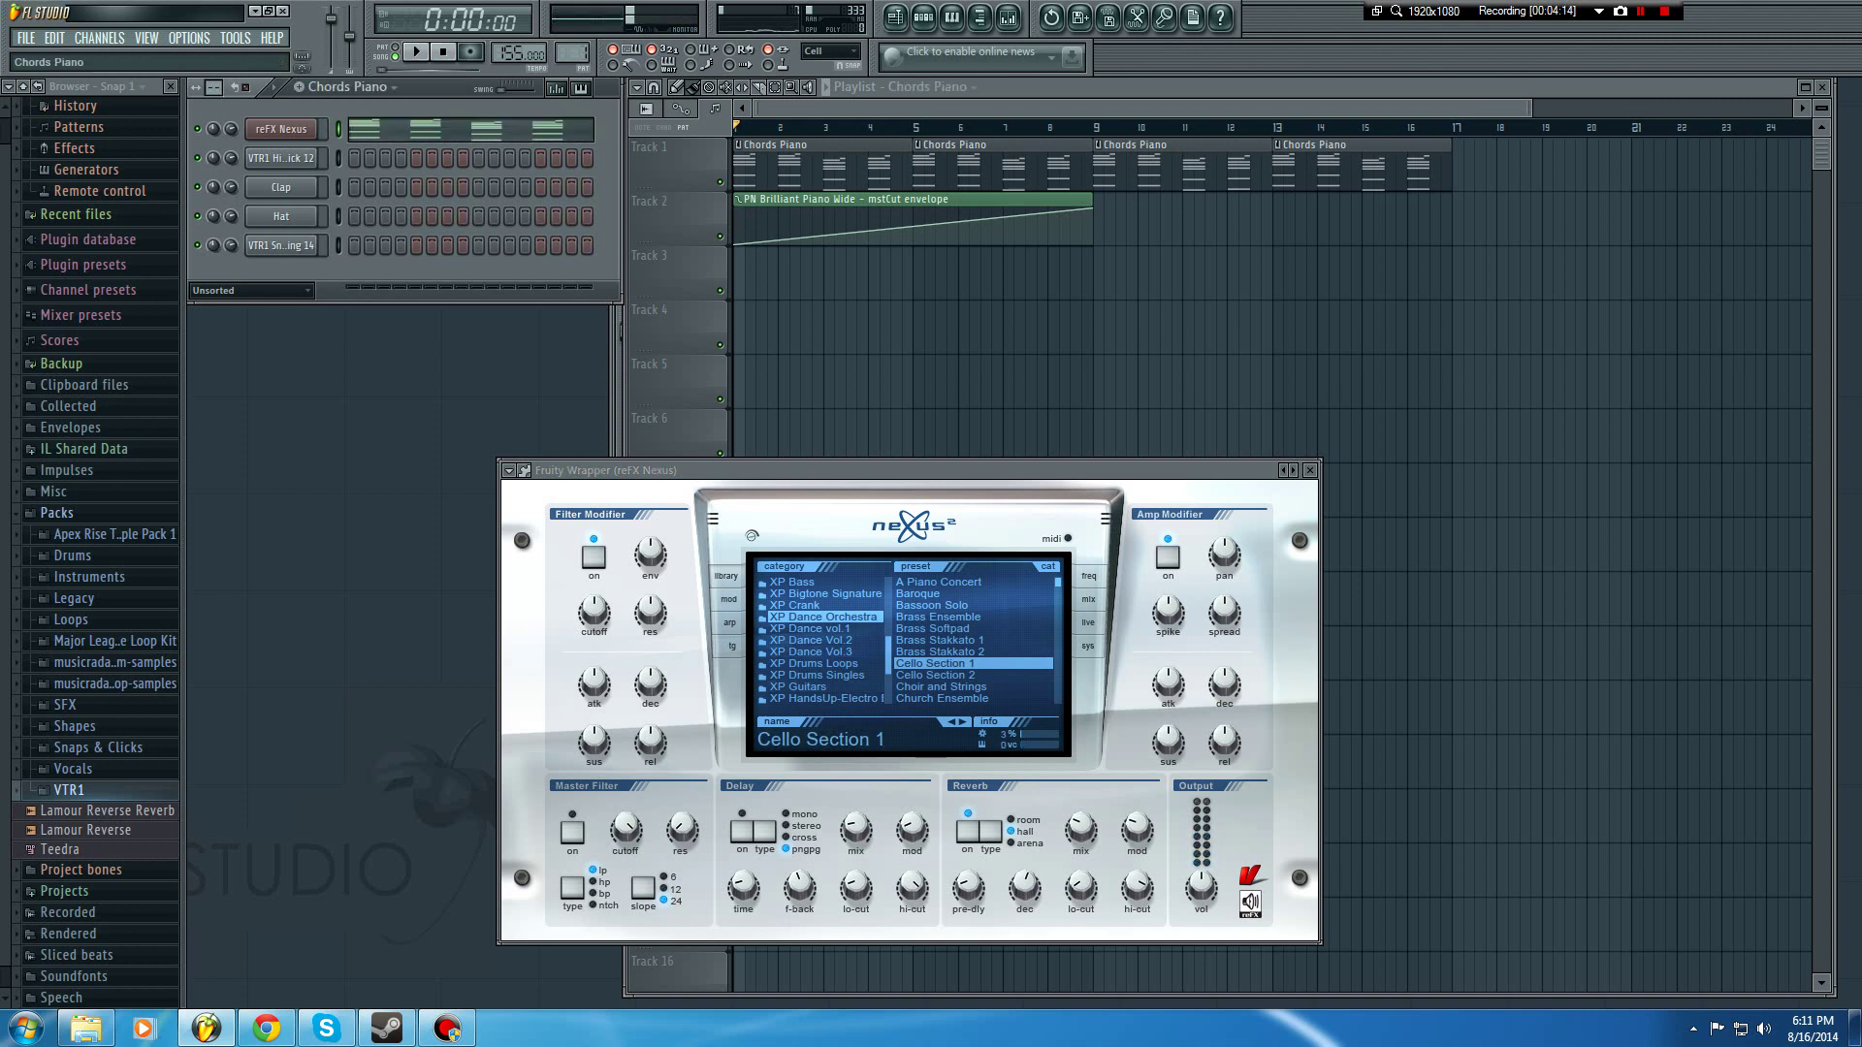
{"action": "left_click", "coordinate": [281, 129]}
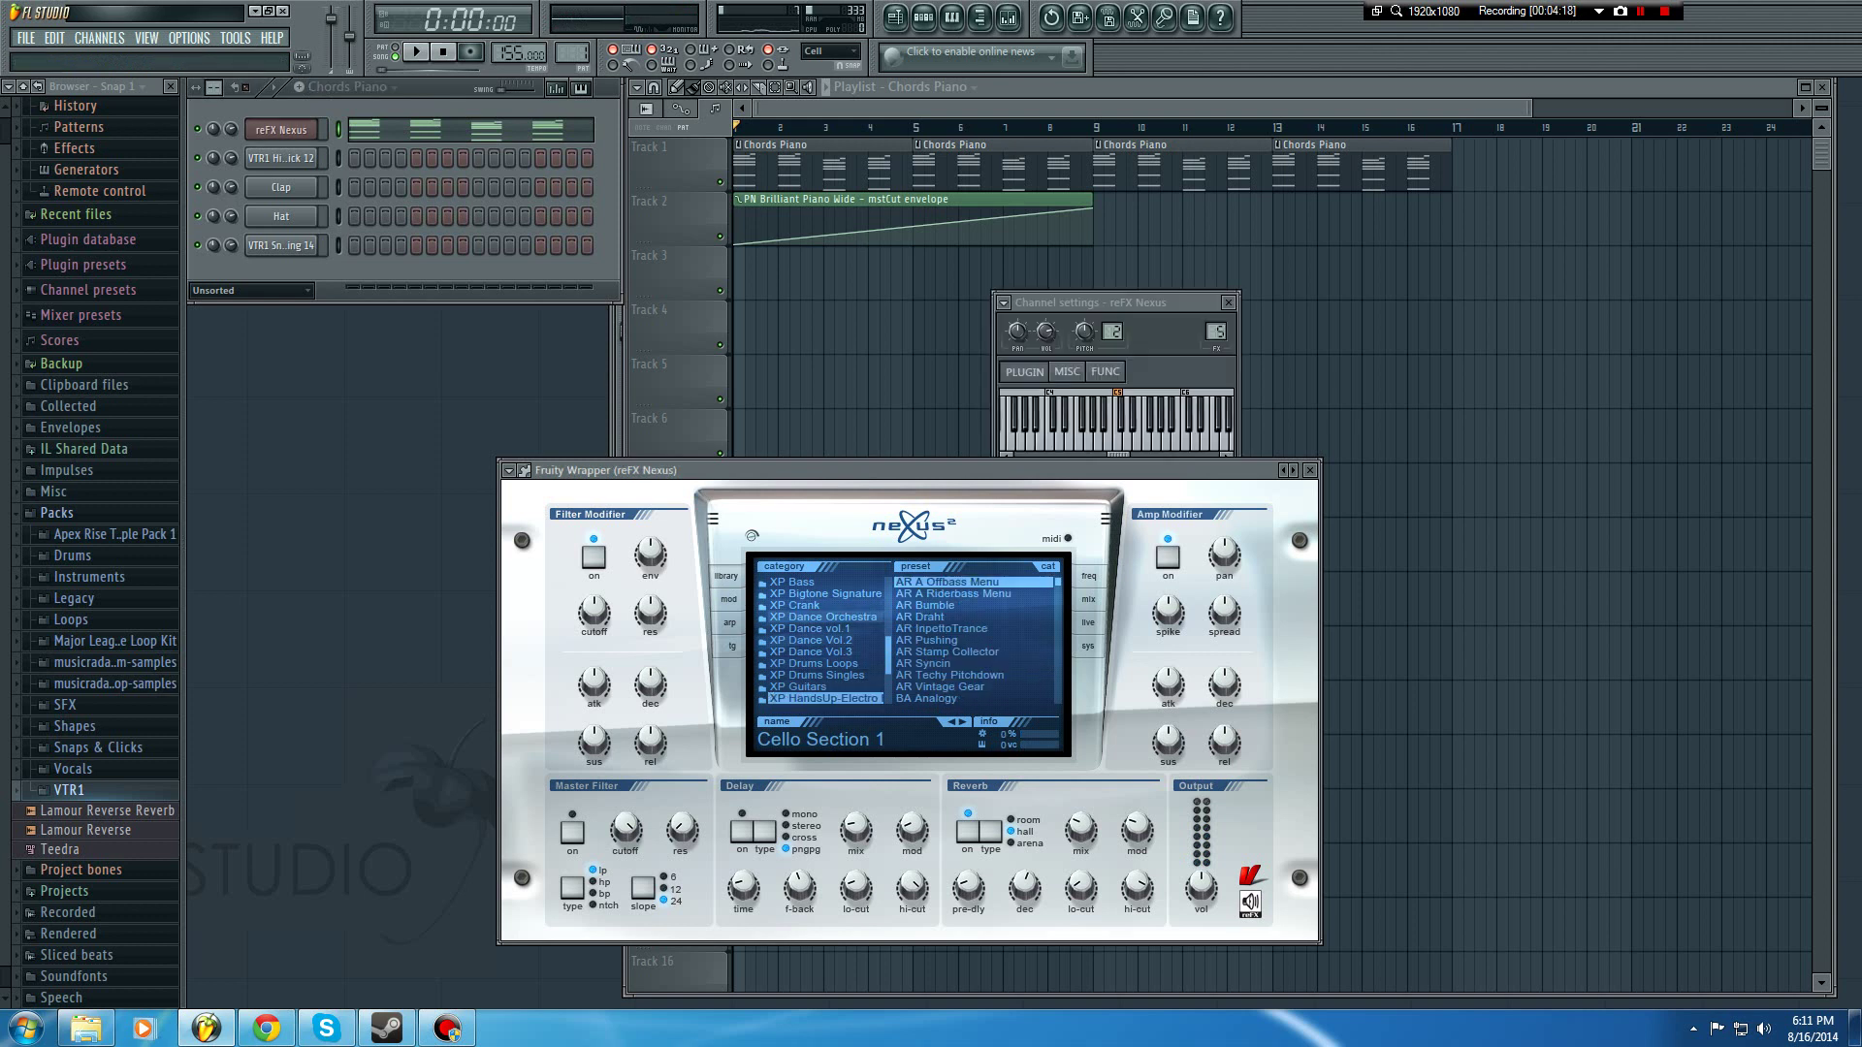
{"action": "scroll", "coordinate": [825, 669], "scroll_direction": "down", "scroll_amount": 3}
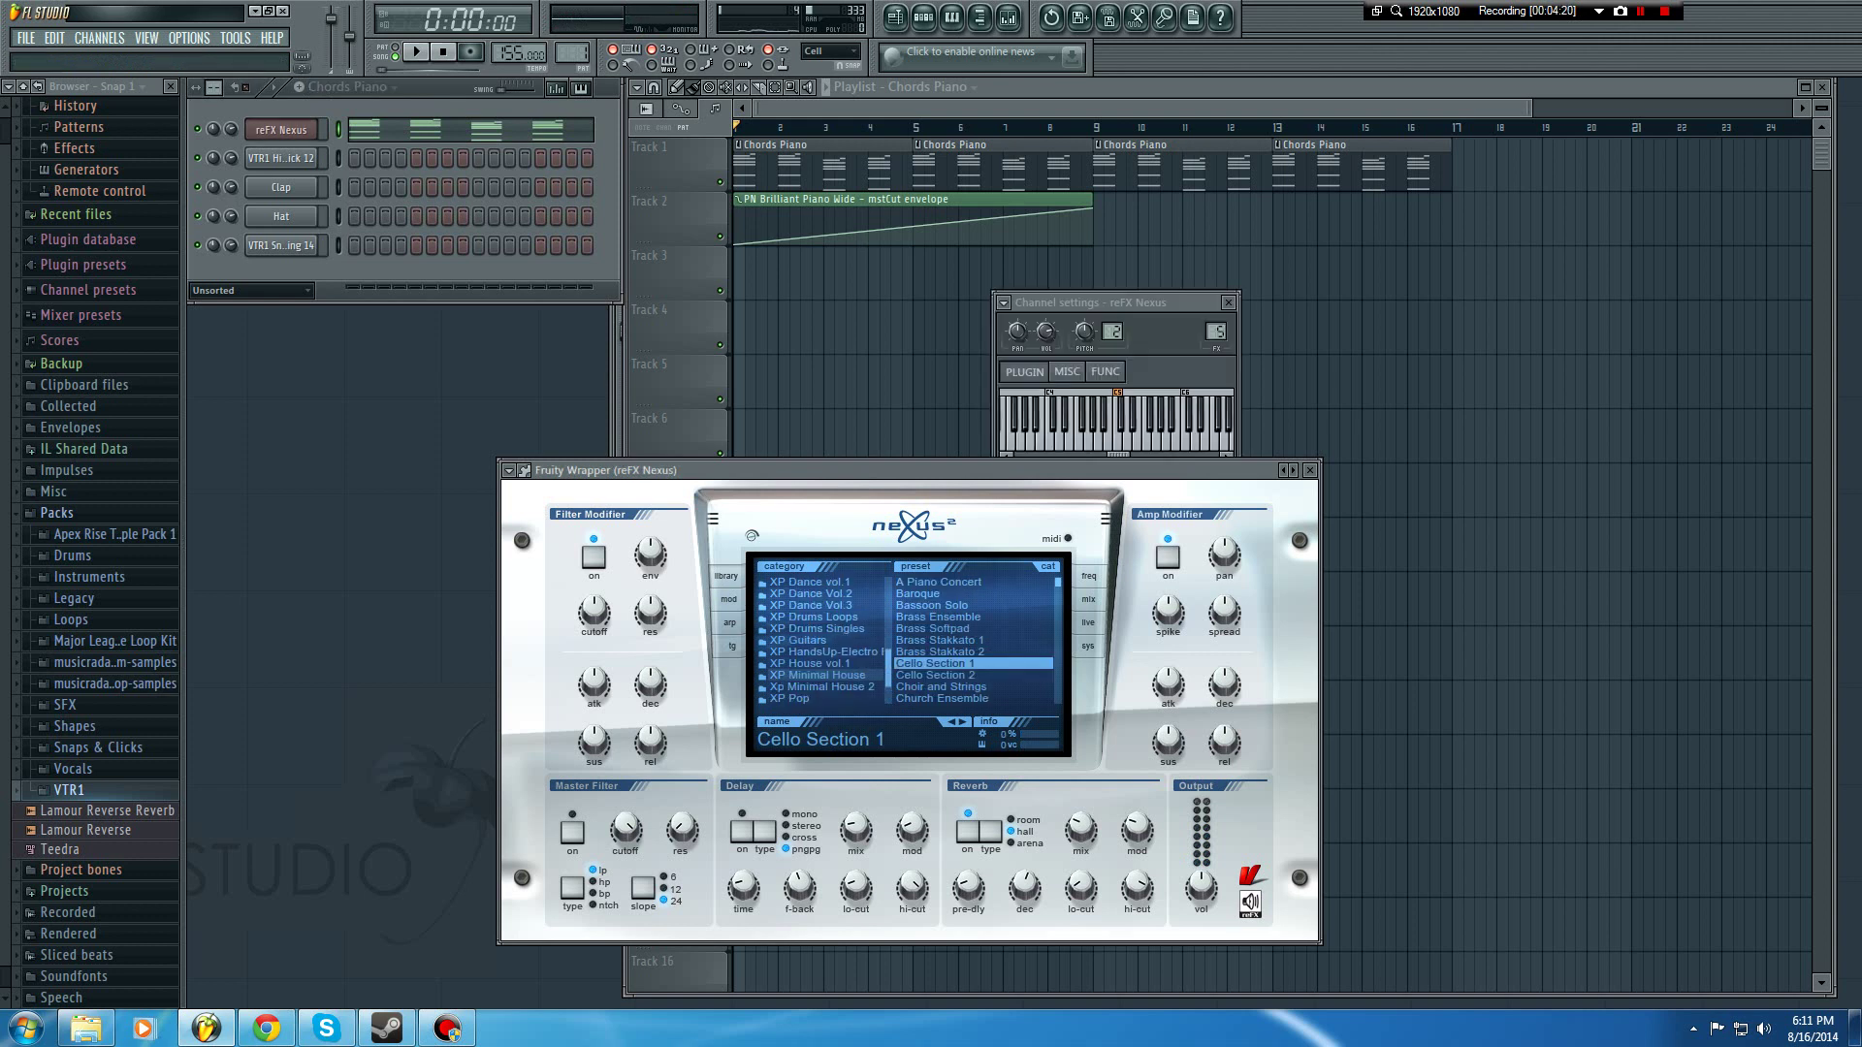
{"action": "left_click", "coordinate": [818, 663]}
{"action": "scroll", "coordinate": [960, 640], "scroll_direction": "down", "scroll_amount": 4}
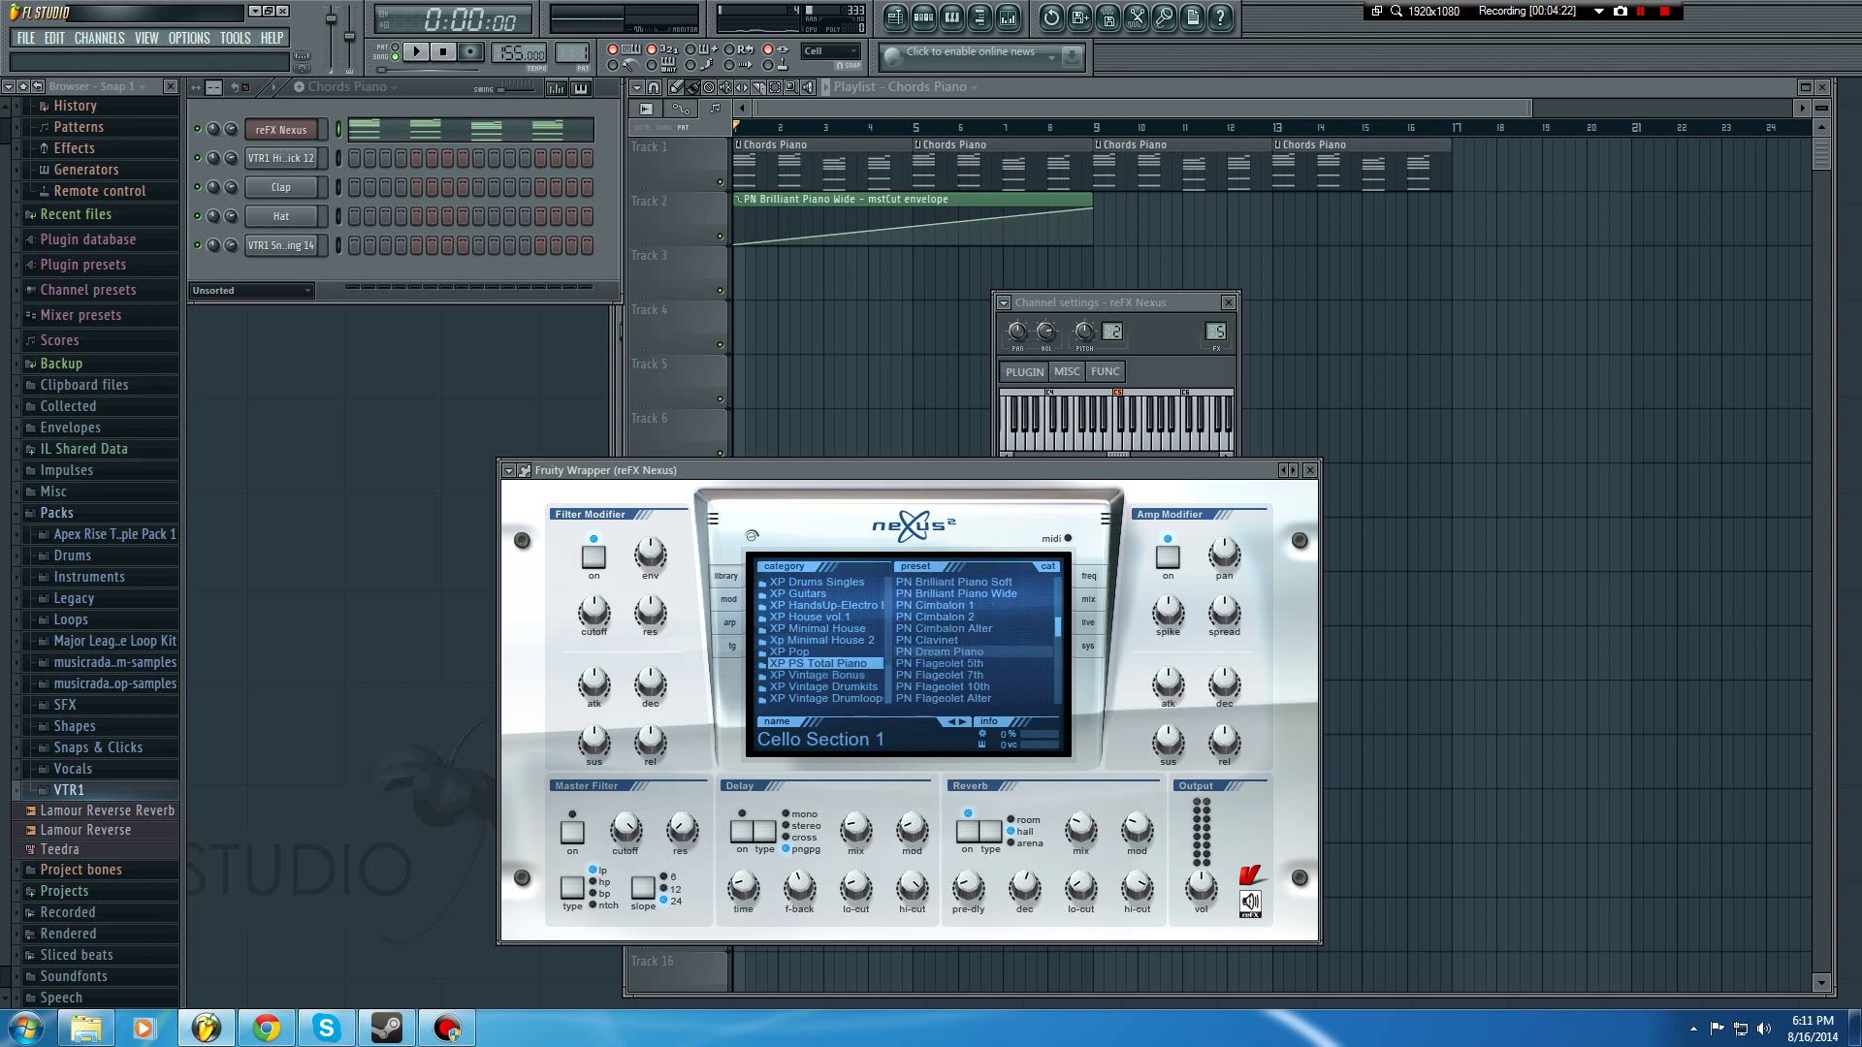
{"action": "left_click", "coordinate": [958, 628]}
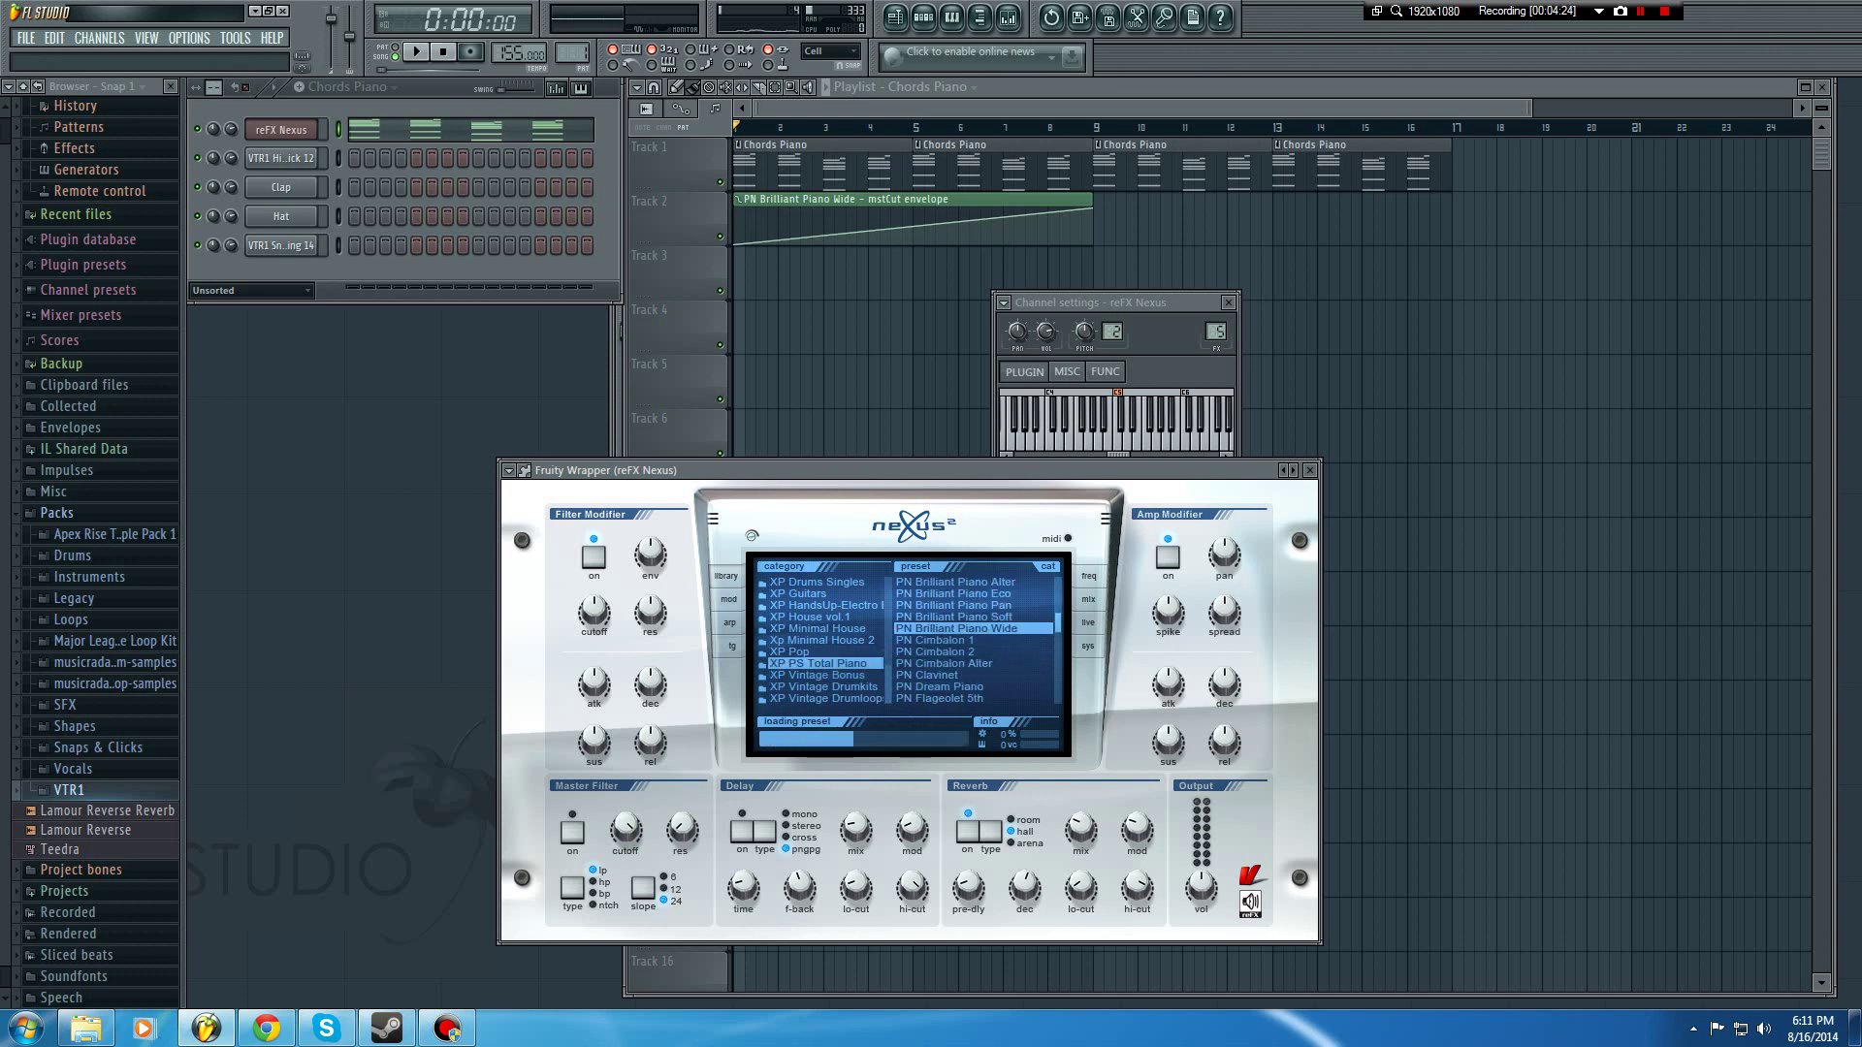
Step: Insert a second Nexus channel alongside the piano channel
{"action": "right_click", "coordinate": [317, 122]}
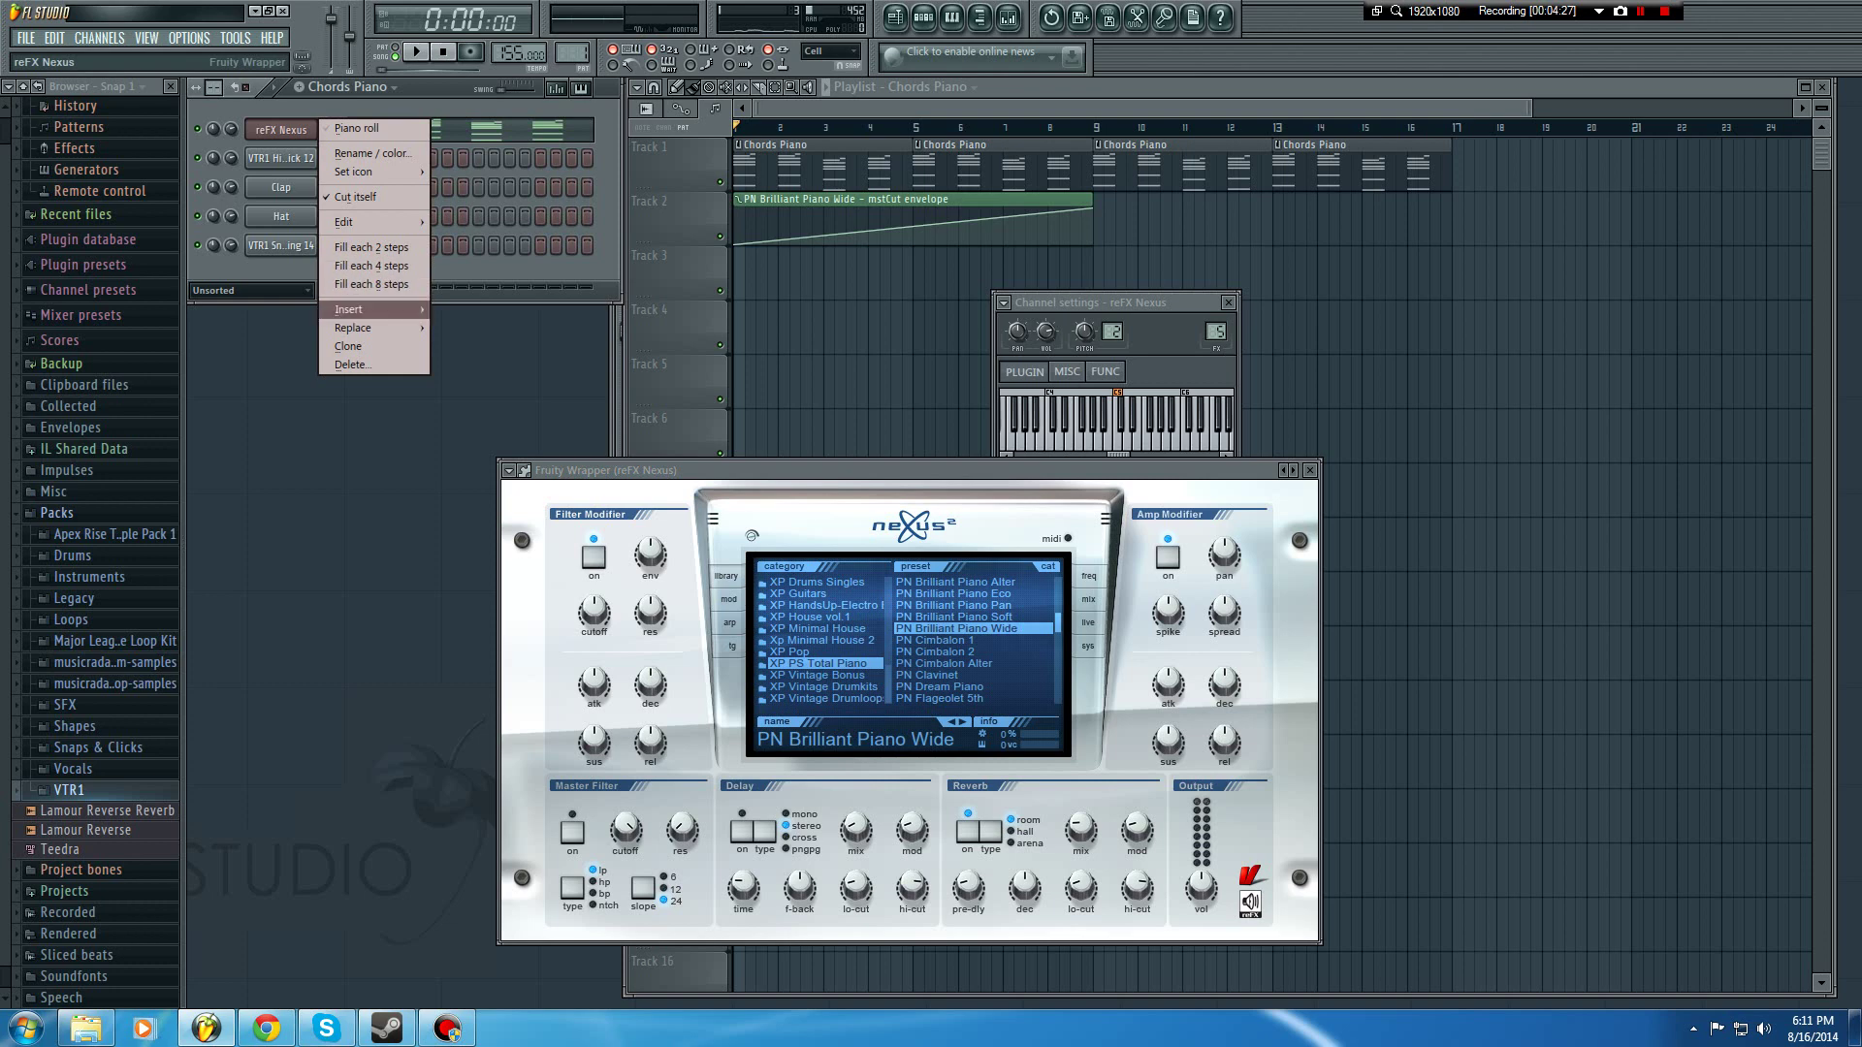
{"action": "mouse_move", "coordinate": [374, 310]}
{"action": "left_click", "coordinate": [464, 871]}
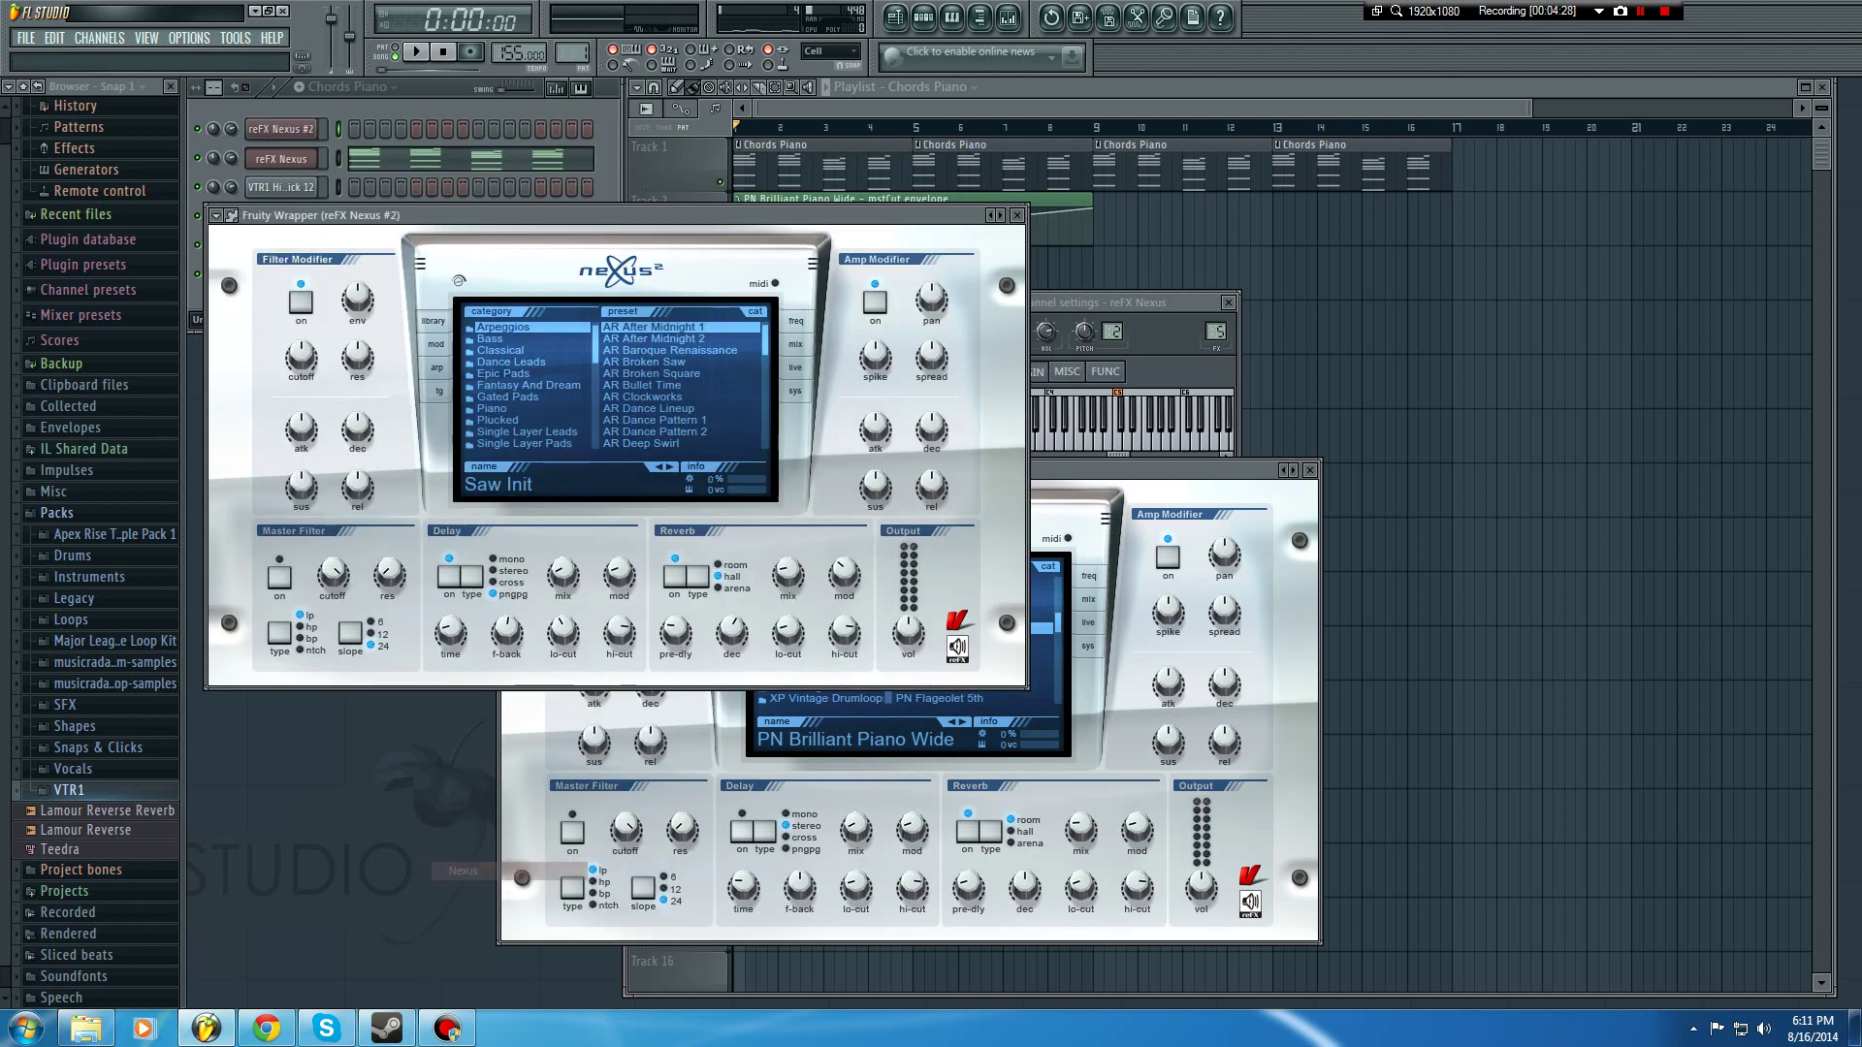
Step: Load Cello Section 1 from XP Dance Orchestra in the second Nexus, and close both plugin windows and the channel settings
{"action": "left_click", "coordinate": [508, 396]}
{"action": "left_click", "coordinate": [511, 362]}
{"action": "scroll", "coordinate": [529, 385], "scroll_direction": "down", "scroll_amount": 5}
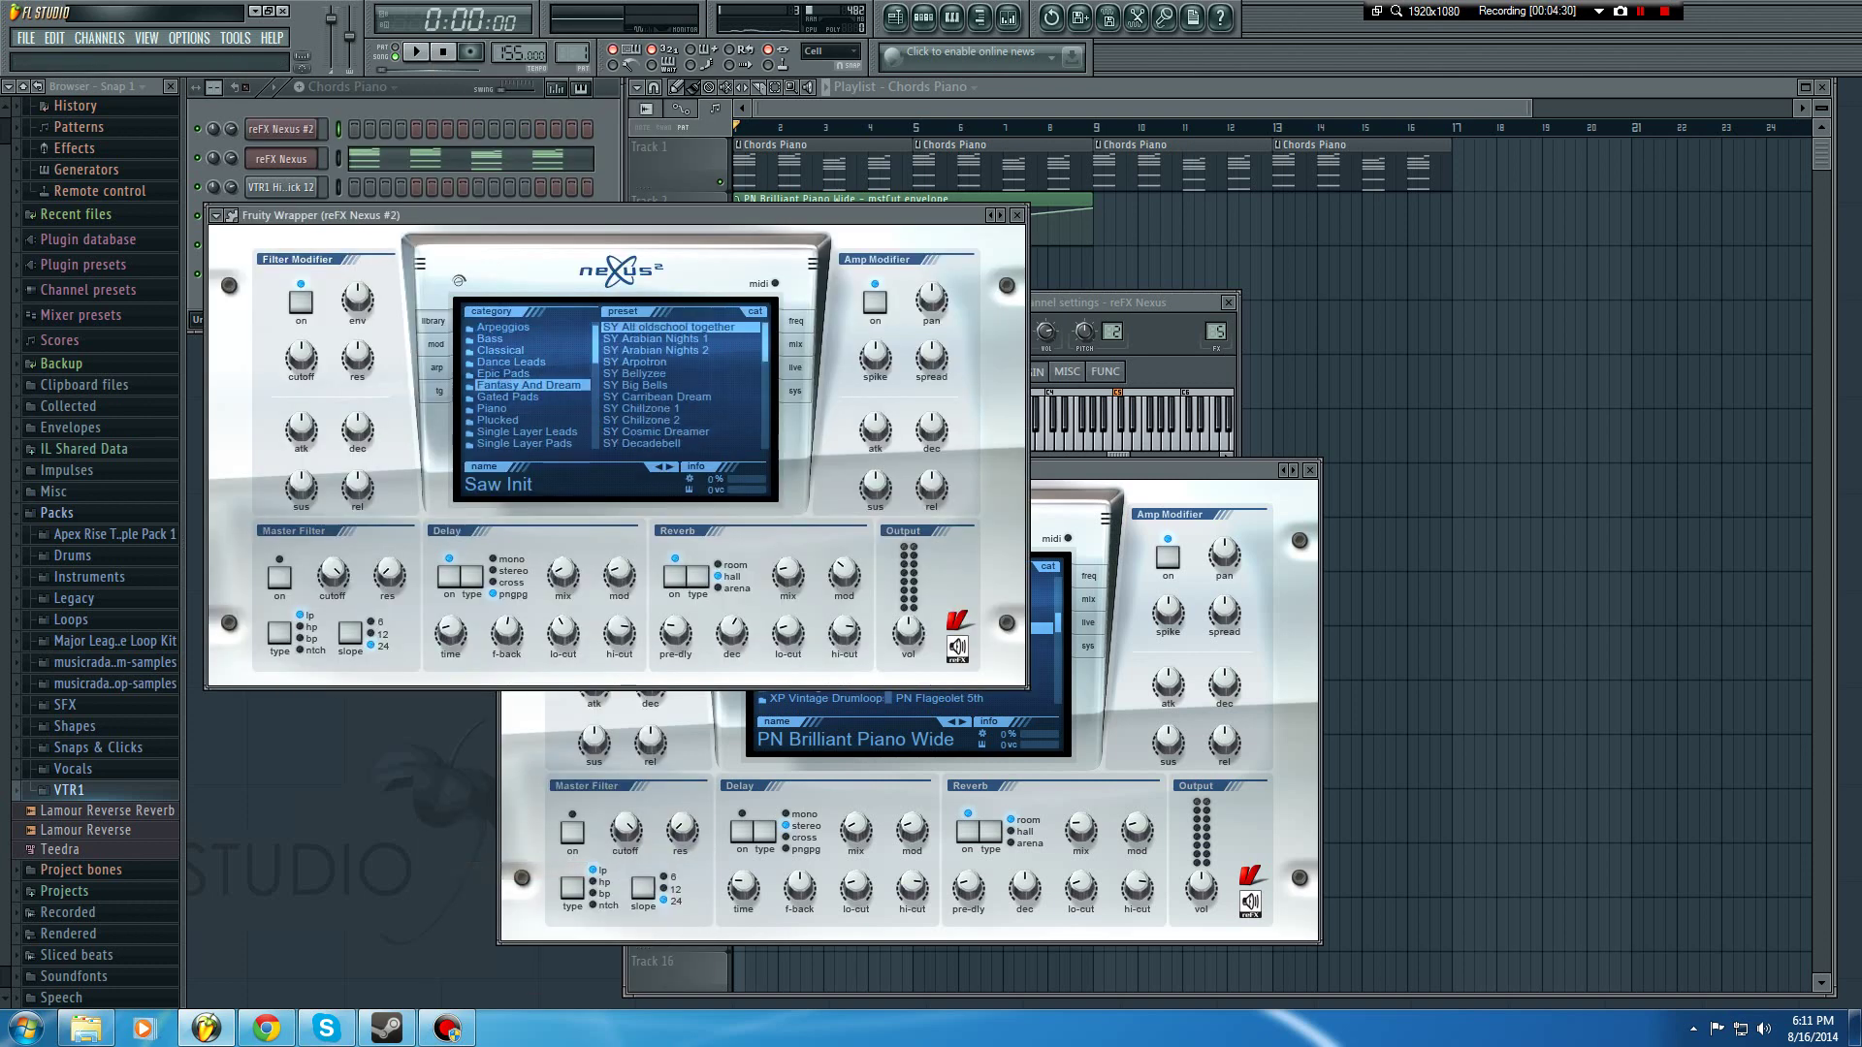
{"action": "left_click", "coordinate": [531, 361]}
{"action": "scroll", "coordinate": [659, 373], "scroll_direction": "down", "scroll_amount": 4}
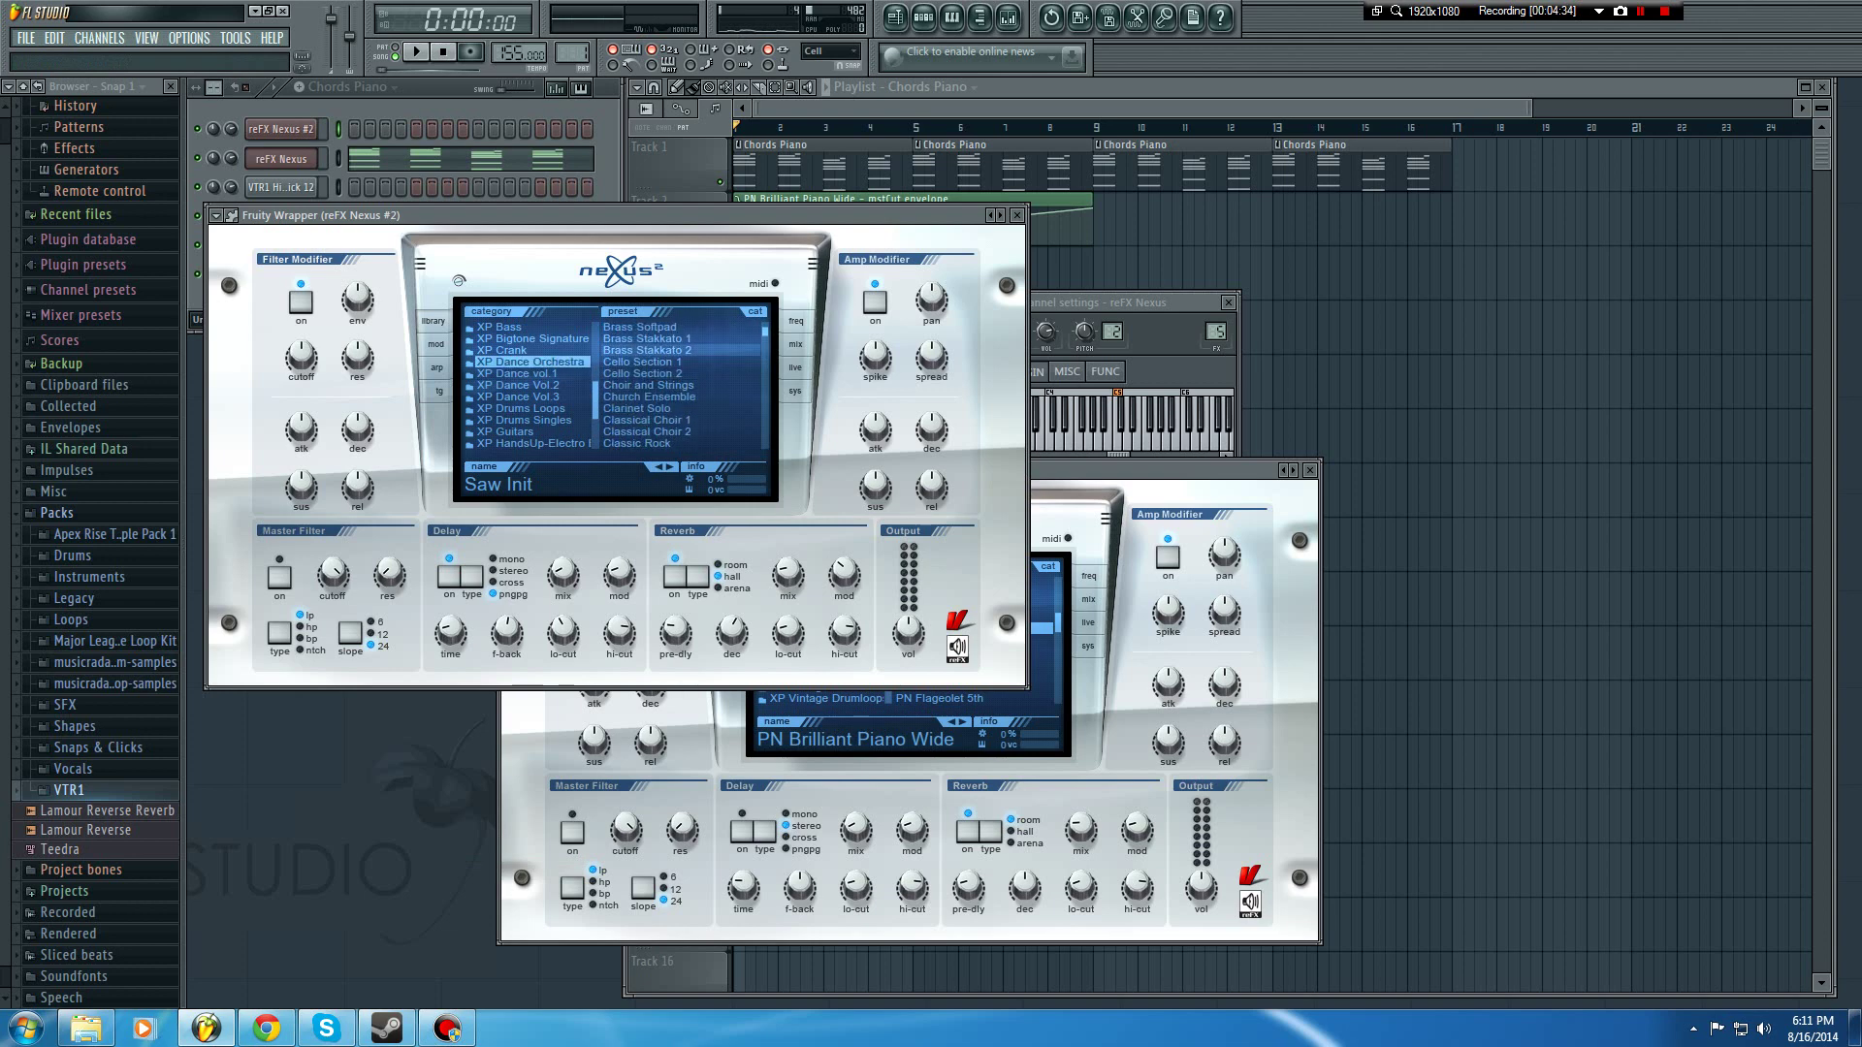
{"action": "left_click", "coordinate": [642, 362]}
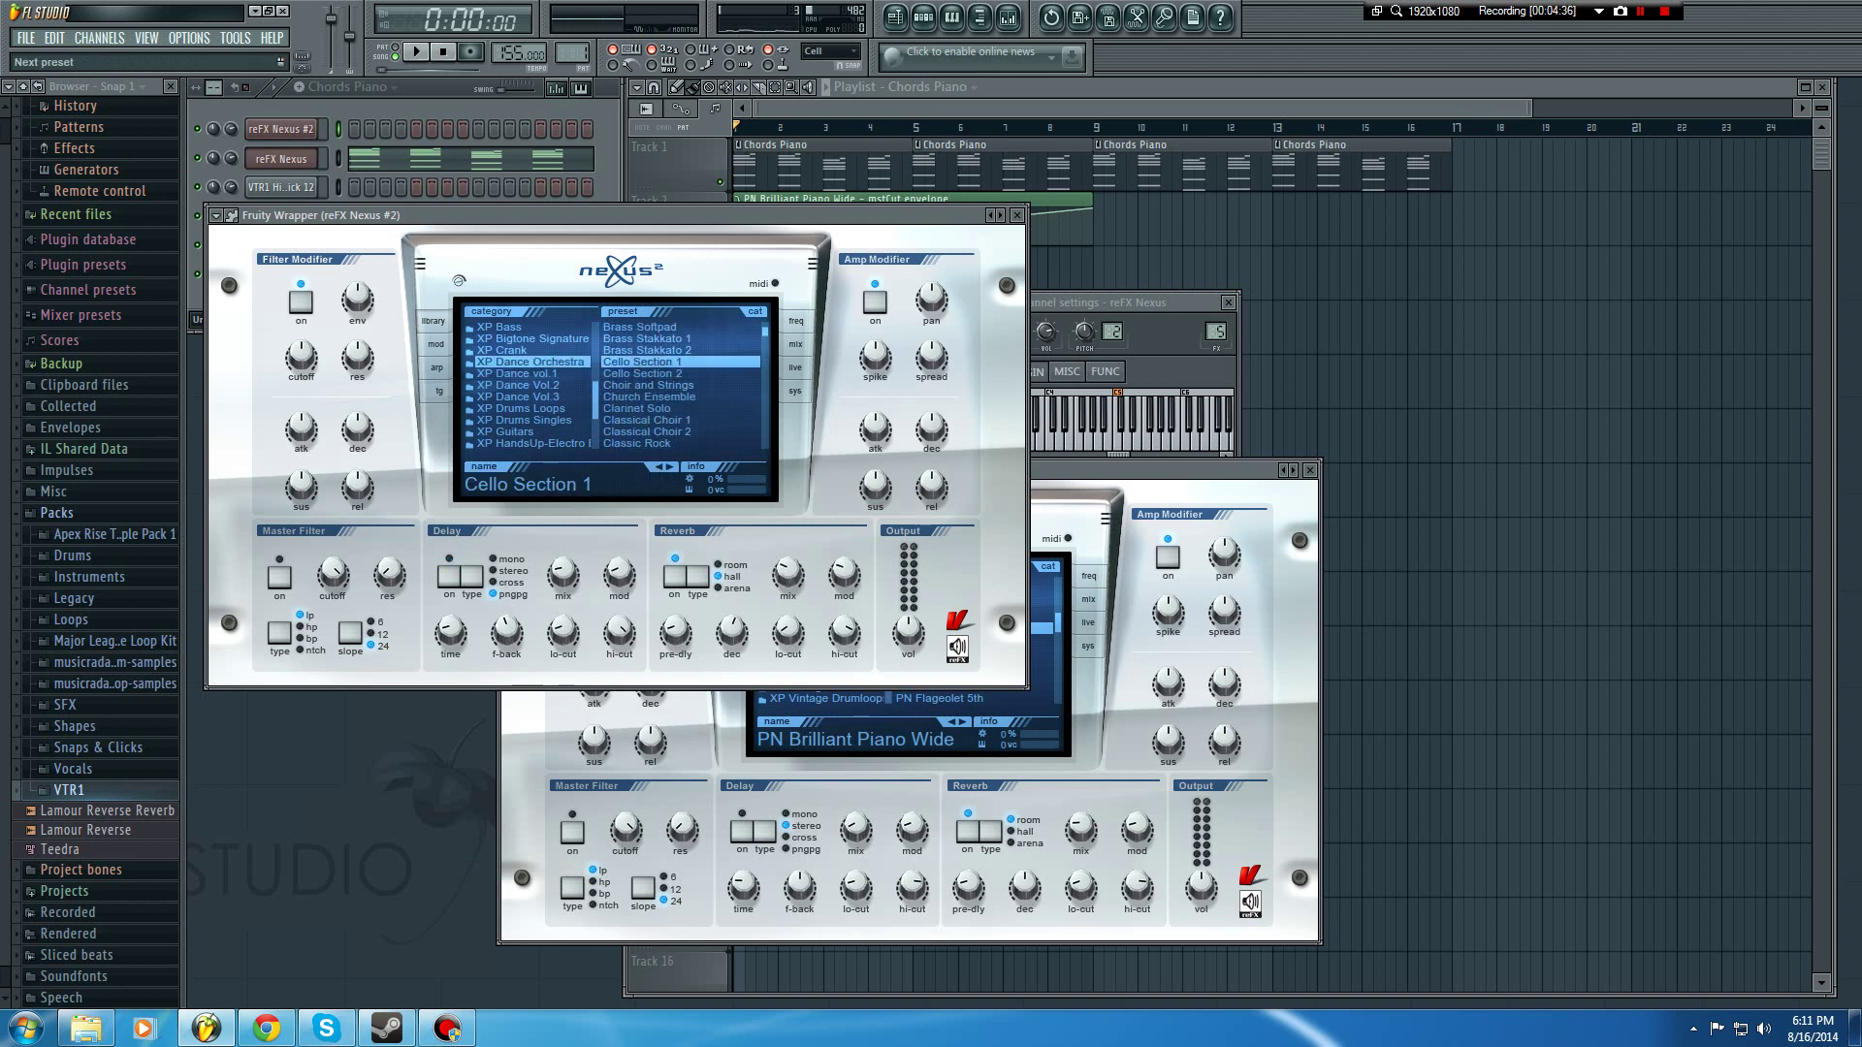
{"action": "left_click", "coordinate": [1016, 214]}
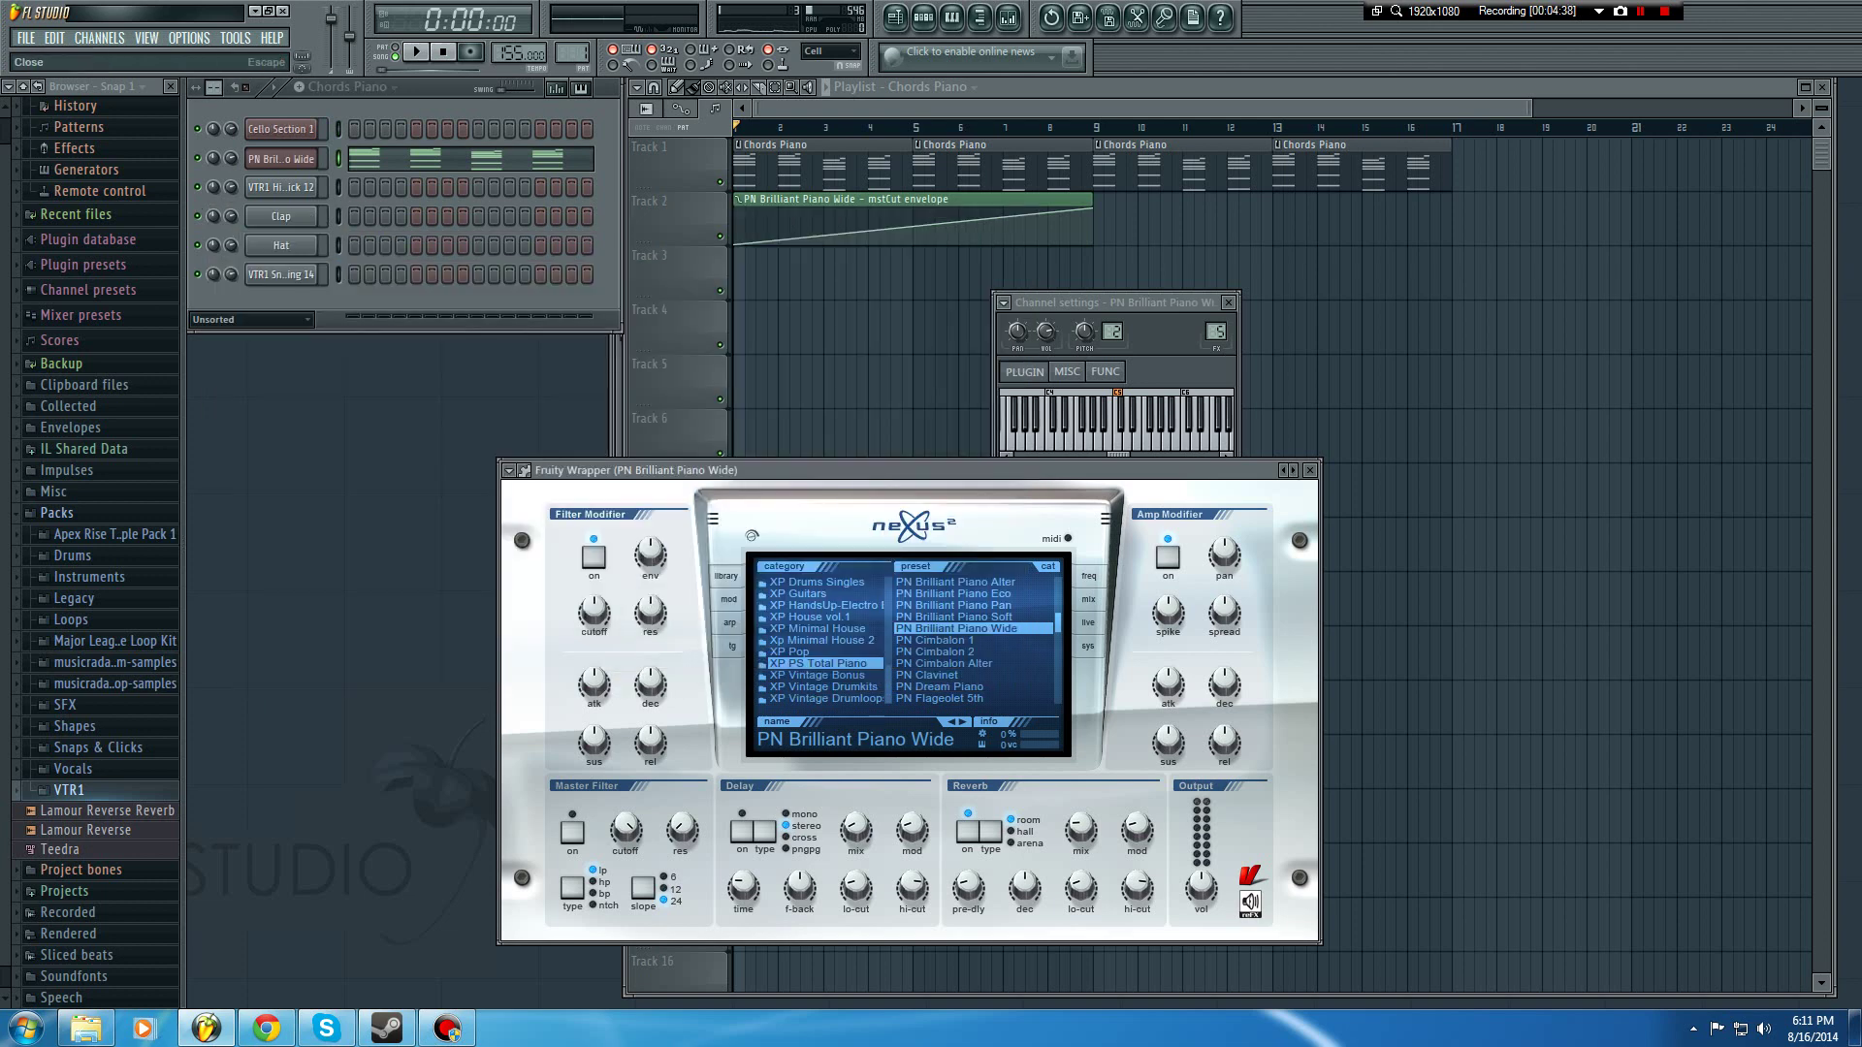
{"action": "left_click", "coordinate": [1309, 470]}
{"action": "left_click", "coordinate": [1228, 303]}
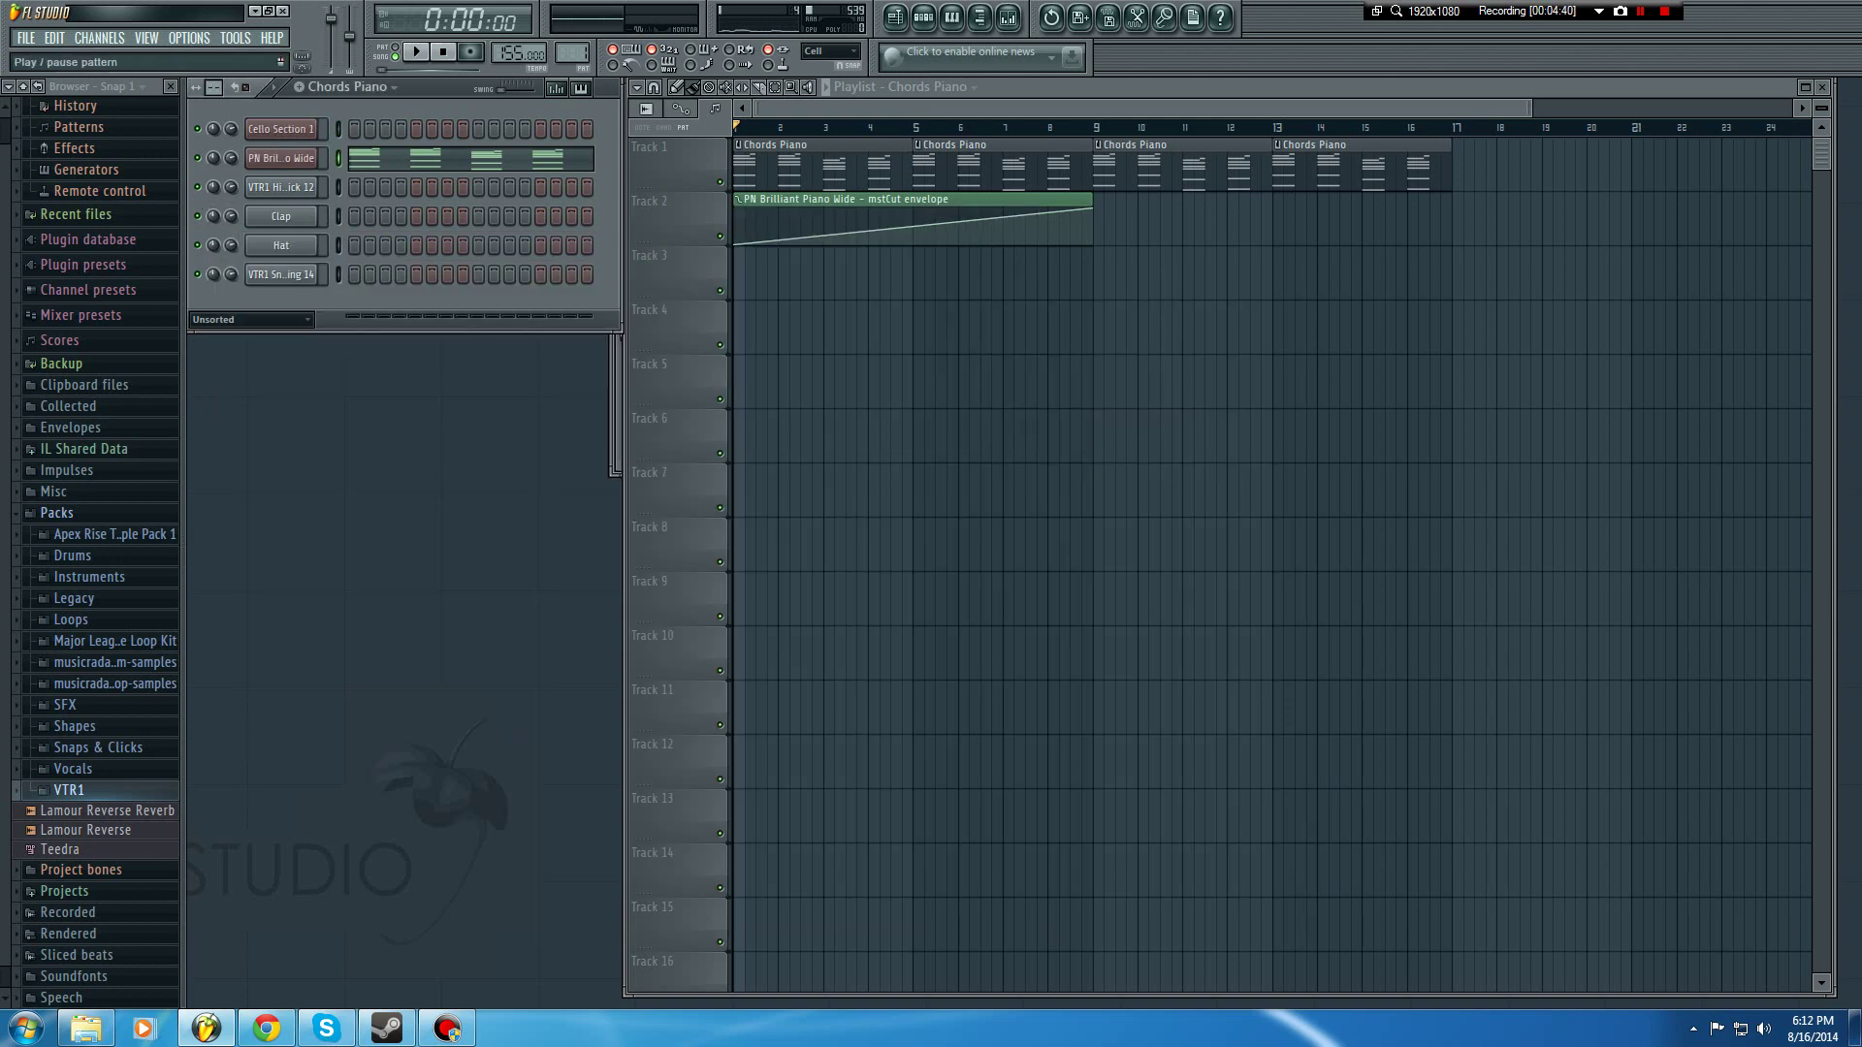
Step: Add a fresh pattern and name it Cello
{"action": "key", "text": "F4"}
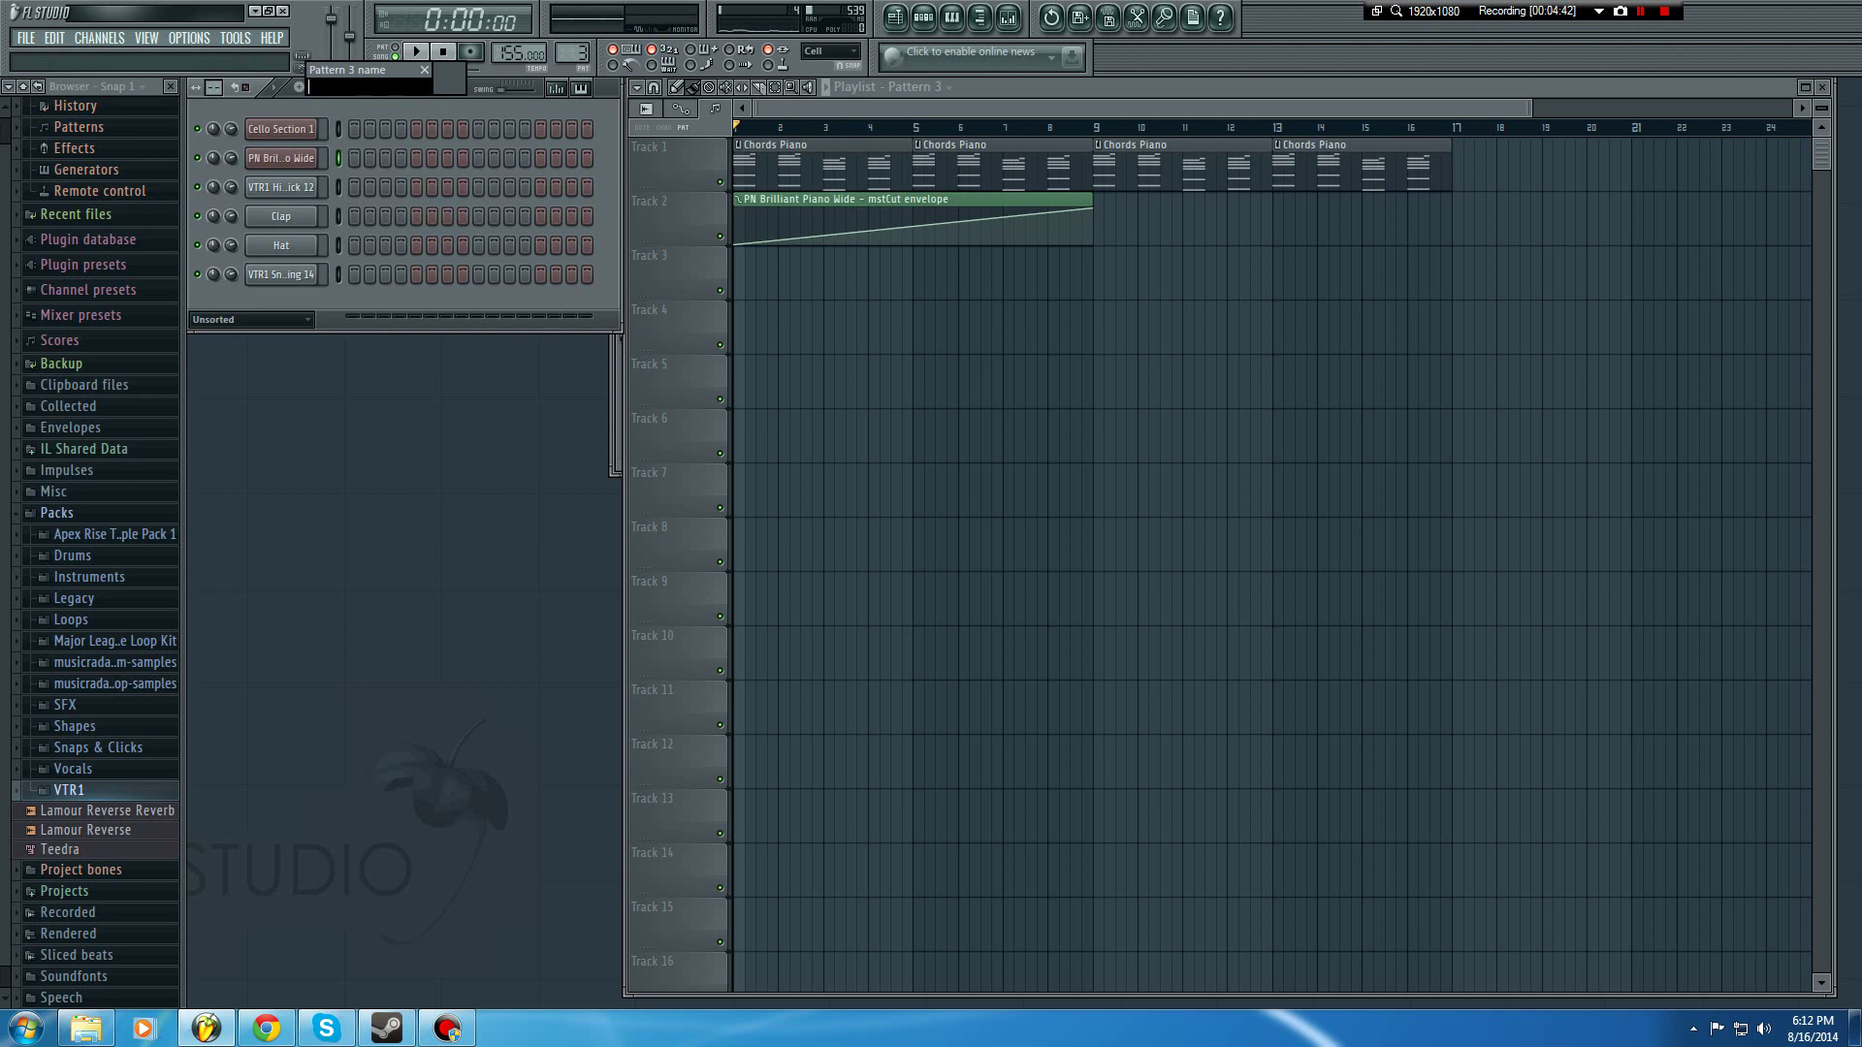
{"action": "type", "text": "Cello"}
{"action": "key", "text": "Return"}
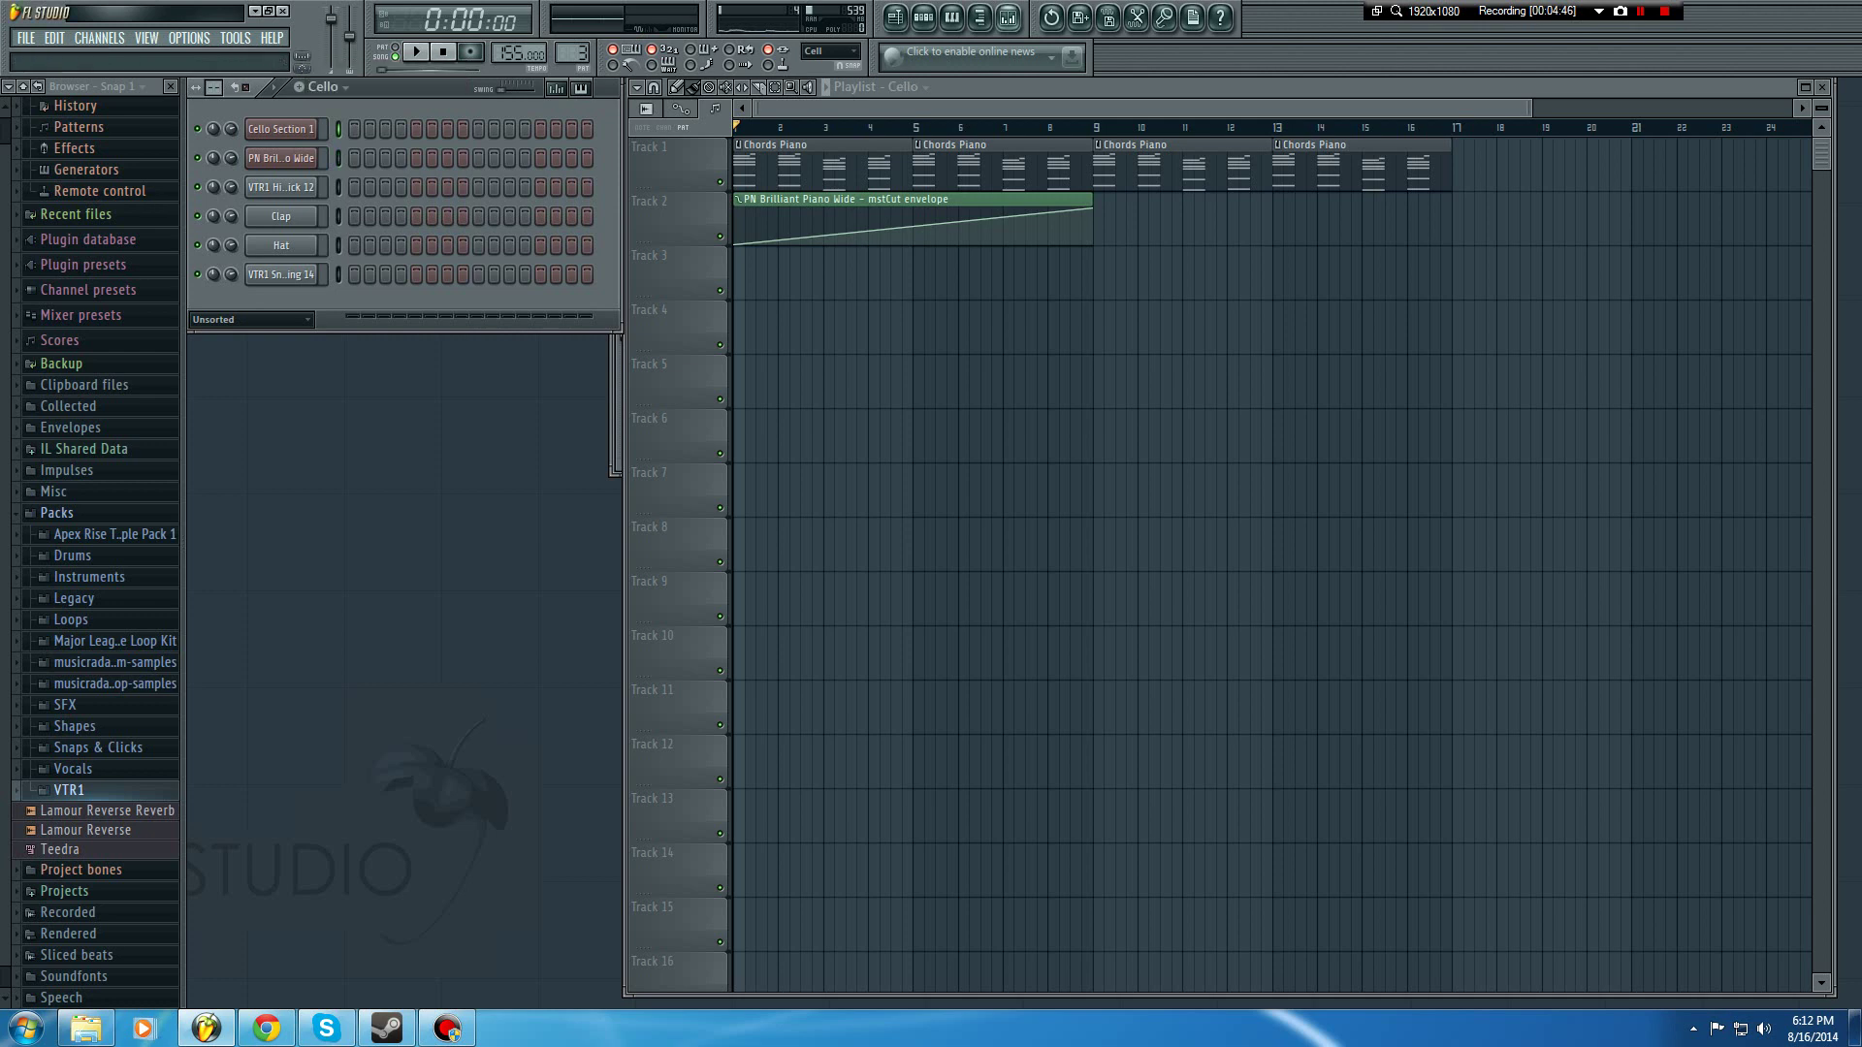
Step: Paste the piano chord notes into the Cello Section 1 piano roll and deselect them
{"action": "left_click", "coordinate": [952, 16]}
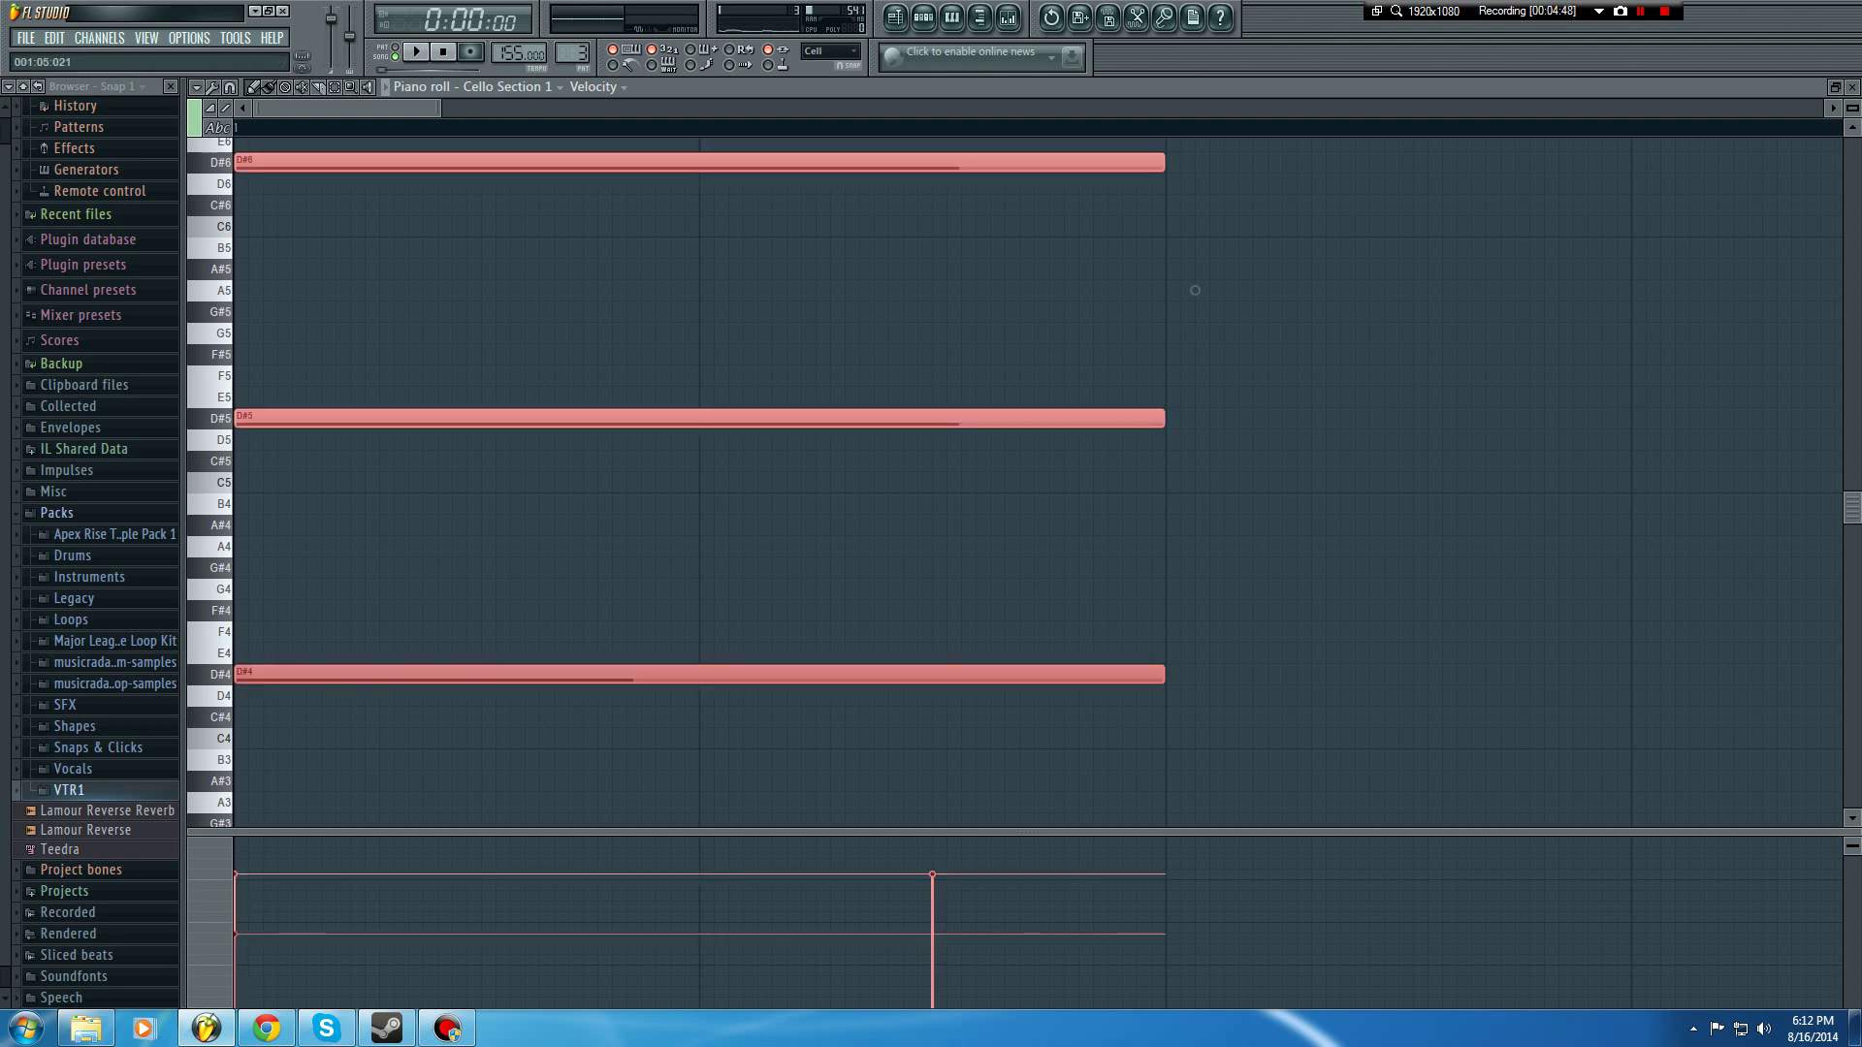
{"action": "scroll", "coordinate": [1194, 290], "scroll_direction": "down", "scroll_amount": 5}
{"action": "scroll", "coordinate": [1280, 715], "scroll_direction": "up", "scroll_amount": 6}
{"action": "left_click", "coordinate": [1280, 714], "text": "ctrl"}
{"action": "scroll", "coordinate": [1280, 715], "scroll_direction": "down", "scroll_amount": 3}
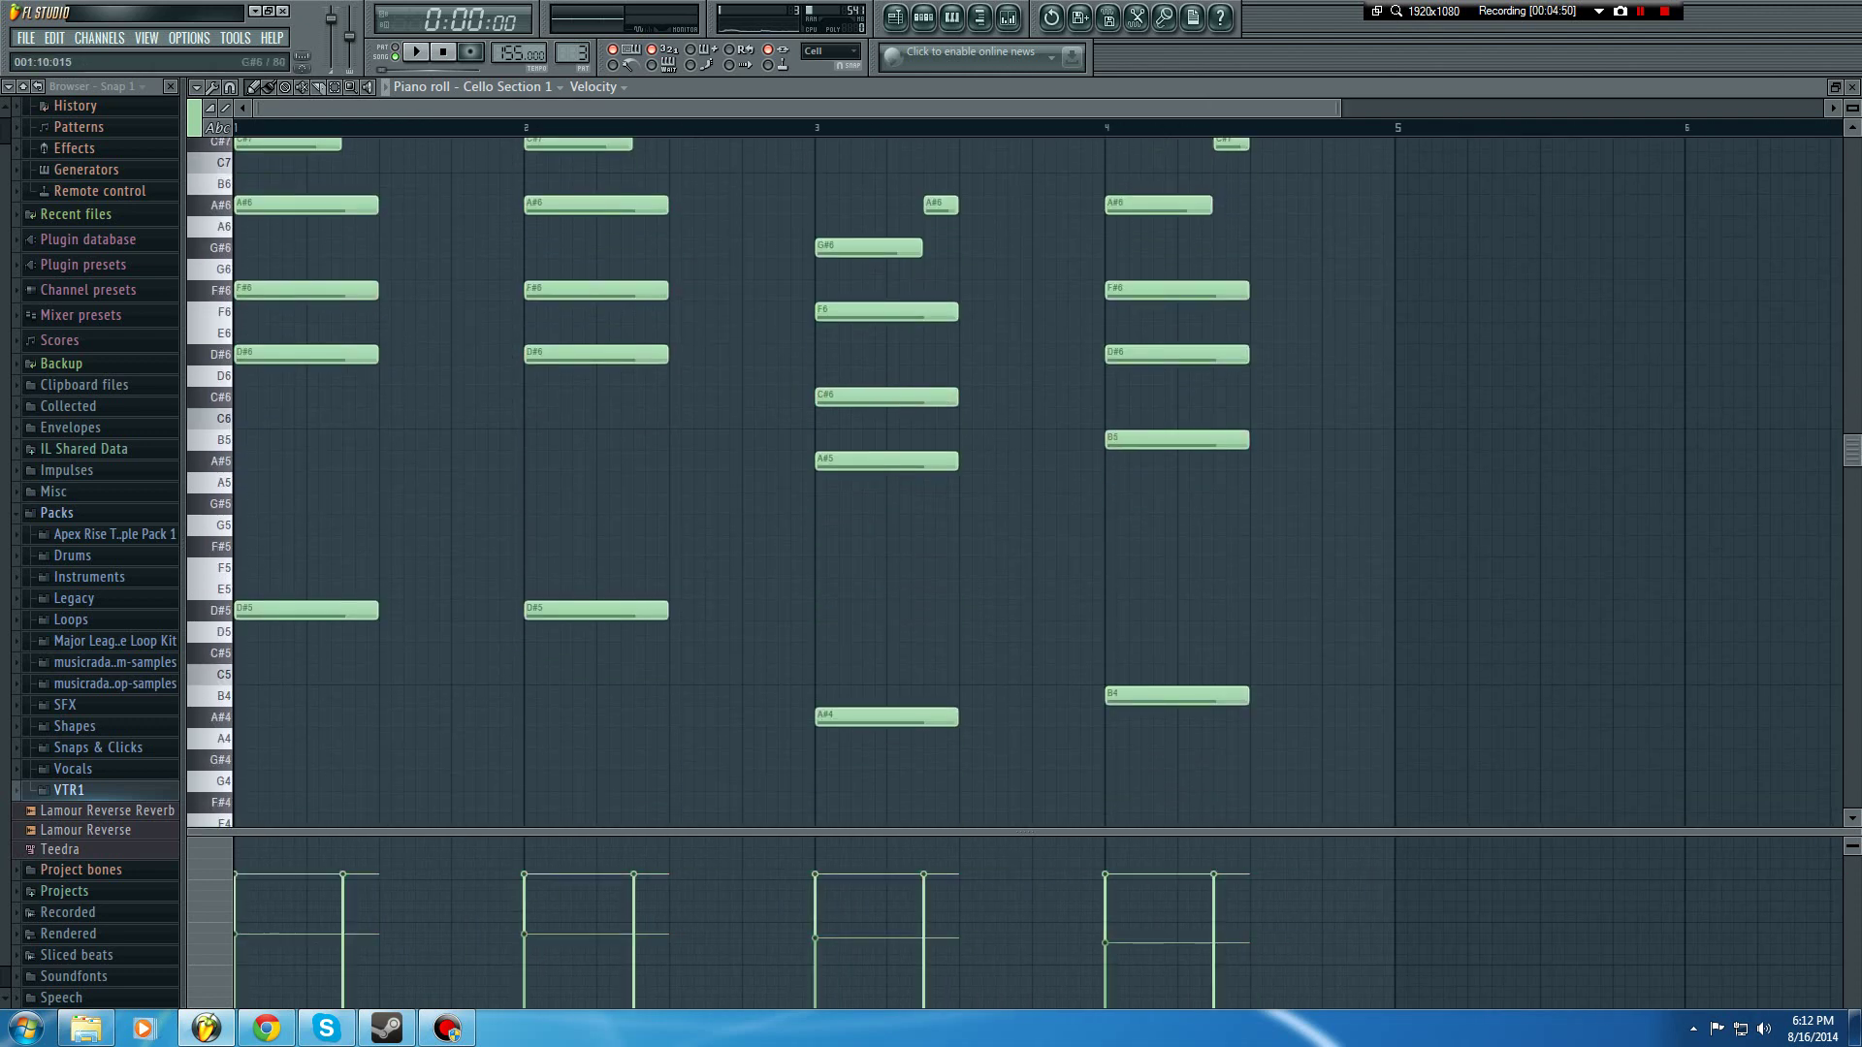
Step: Lengthen the sustained chord notes in the cello part so each fills its whole bar, leaving the short top melody notes, and start playback
{"action": "left_click_drag", "start_coordinate": [236, 174], "coordinate": [403, 791]}
{"action": "scroll", "coordinate": [408, 379], "scroll_direction": "down", "scroll_amount": 1}
{"action": "mouse_move", "coordinate": [408, 378]}
{"action": "left_mouse_down"}
{"action": "mouse_move", "coordinate": [491, 379]}
{"action": "mouse_move", "coordinate": [408, 378]}
{"action": "left_mouse_up"}
{"action": "left_click", "coordinate": [409, 378], "text": "ctrl"}
{"action": "scroll", "coordinate": [1310, 417], "scroll_direction": "up", "scroll_amount": 3}
{"action": "left_click_drag", "start_coordinate": [1315, 419], "coordinate": [669, 941]}
{"action": "scroll", "coordinate": [557, 514], "scroll_direction": "up", "scroll_amount": 4}
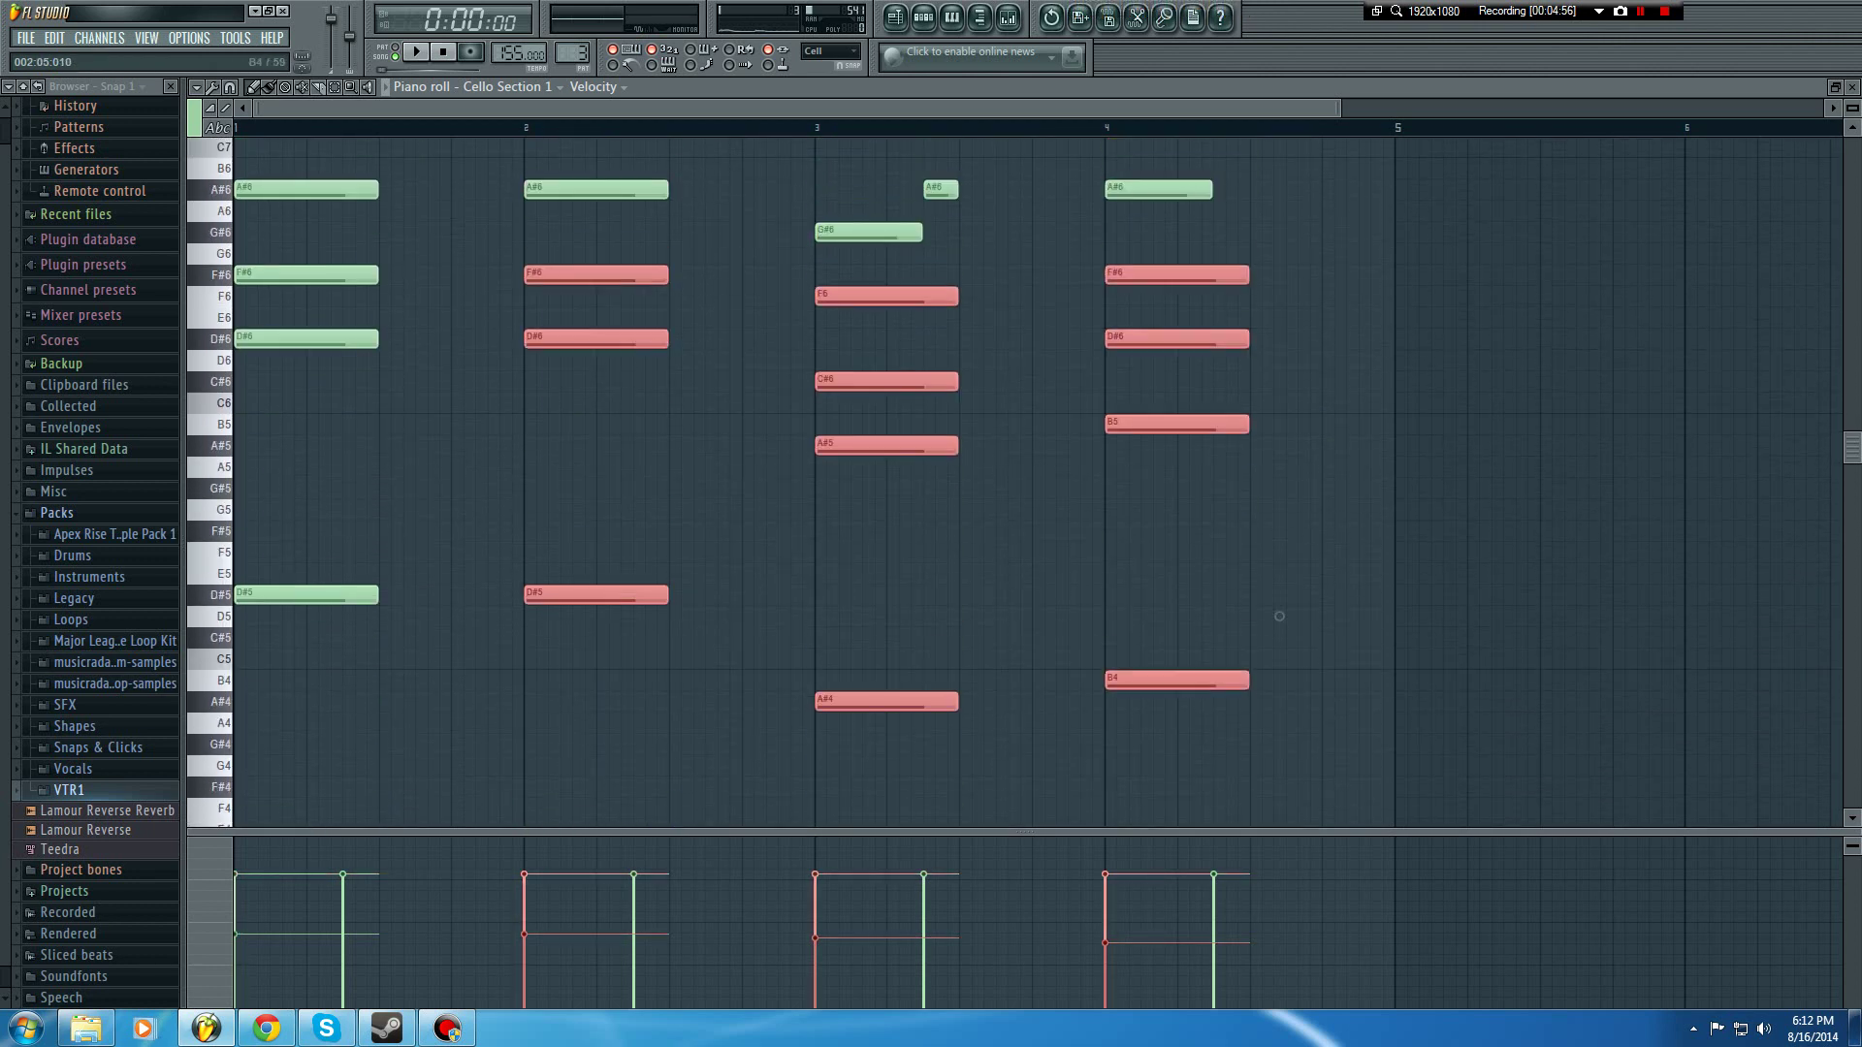
{"action": "scroll", "coordinate": [556, 514], "scroll_direction": "up", "scroll_amount": 1}
{"action": "left_click_drag", "start_coordinate": [671, 311], "coordinate": [236, 863]}
{"action": "left_click_drag", "start_coordinate": [376, 559], "coordinate": [516, 559]}
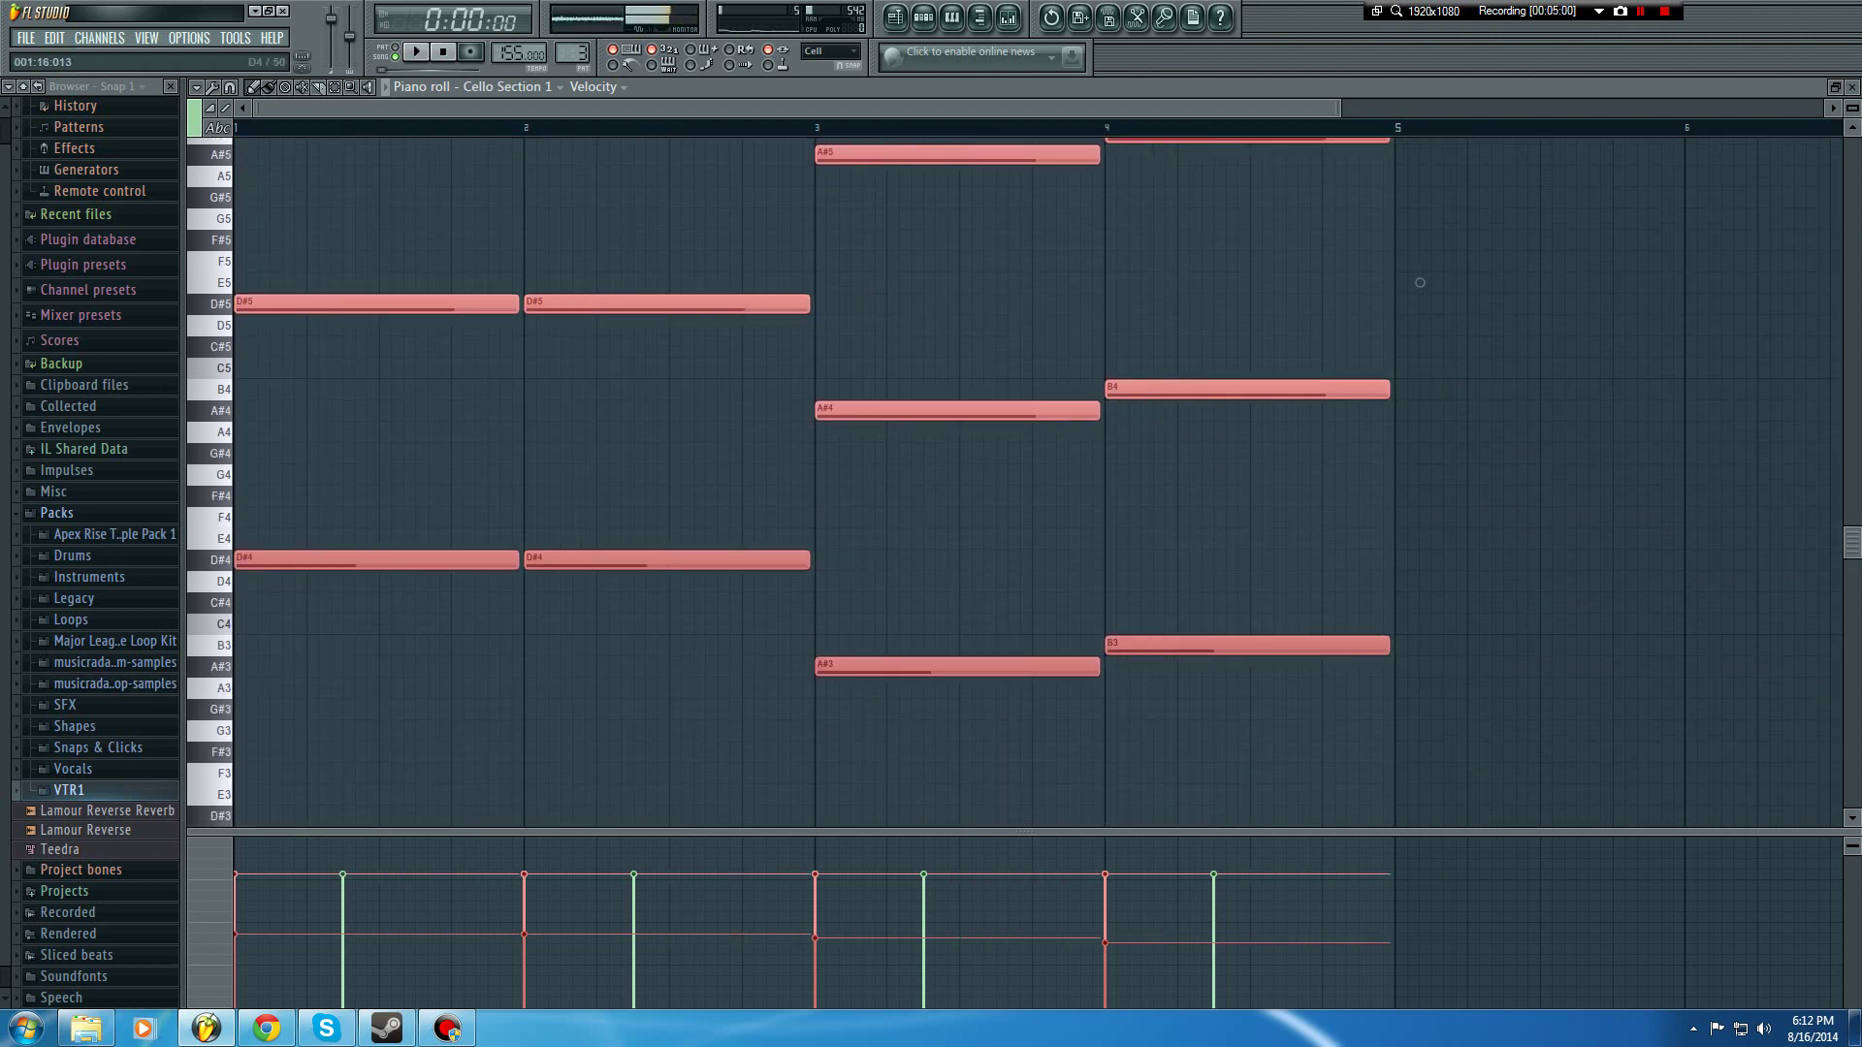
{"action": "key", "text": "space"}
{"action": "left_click", "coordinate": [576, 495], "text": "ctrl"}
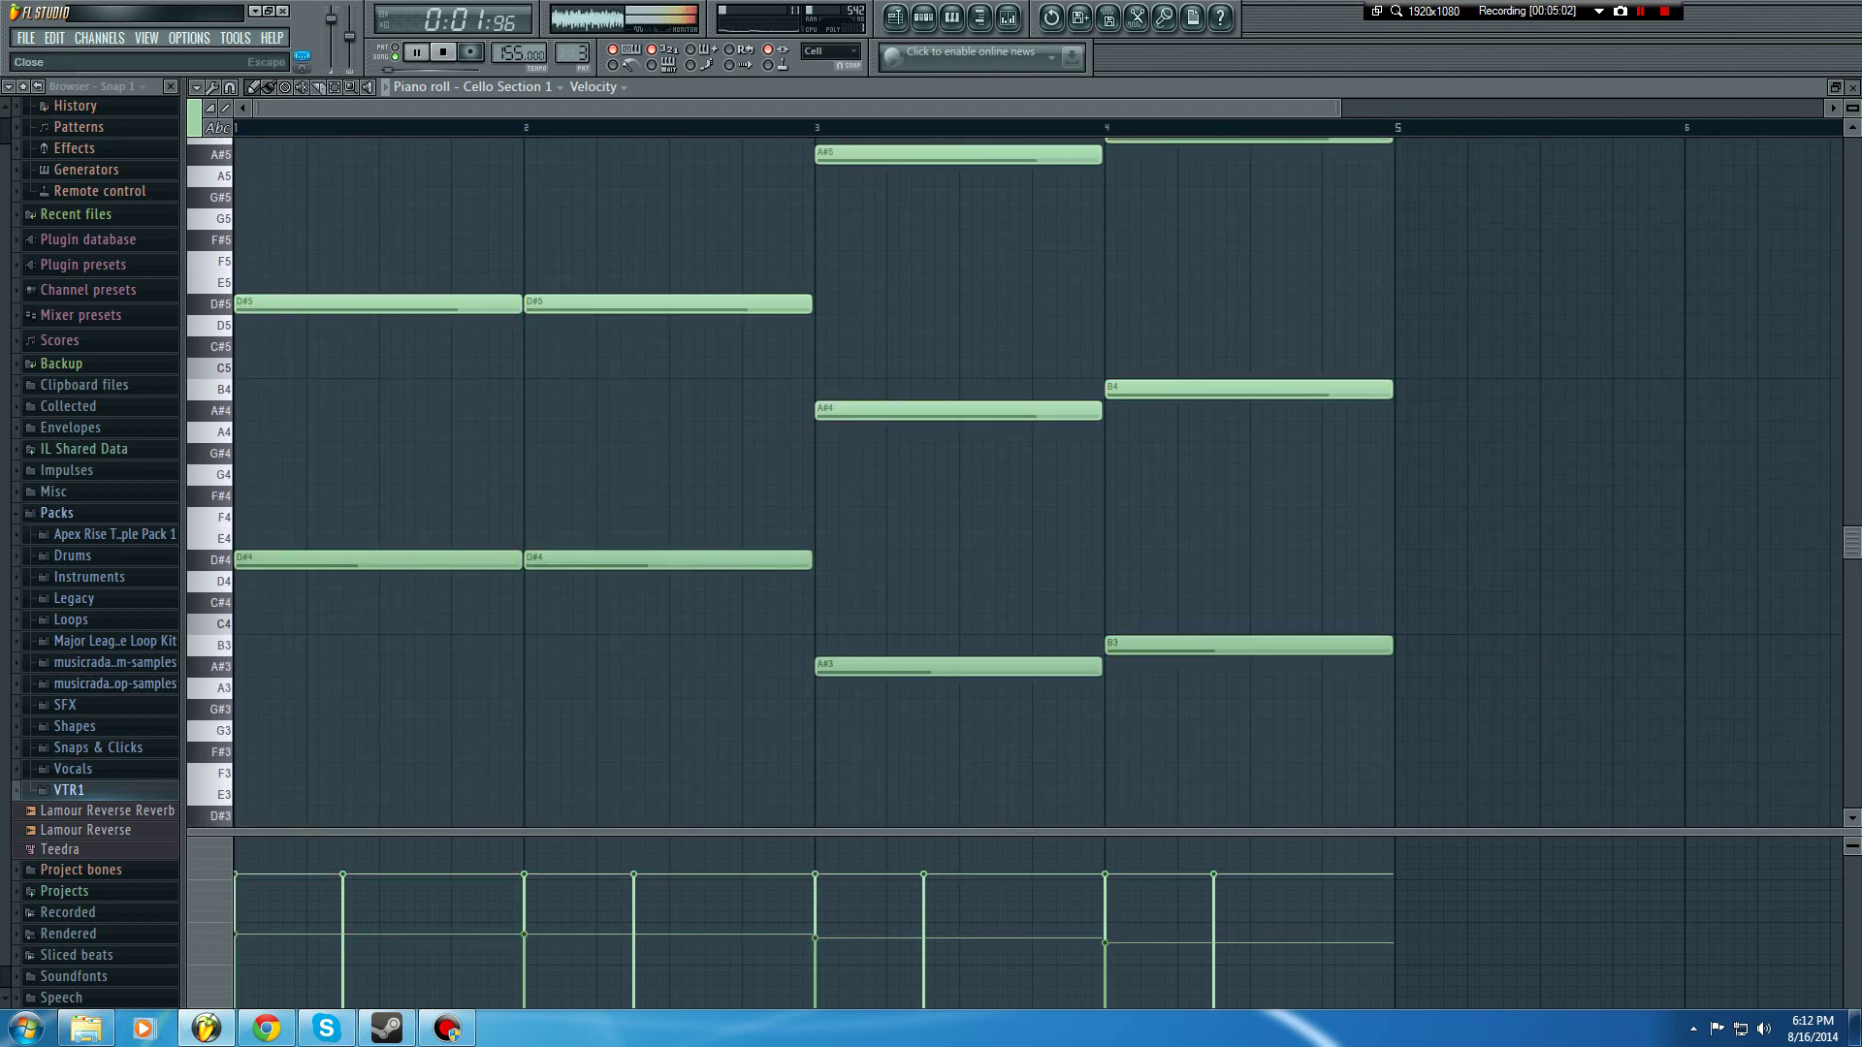
Step: Close the piano roll and place two Cello clips back to back on Track 3, starting at bars 9 and 13
{"action": "left_click", "coordinate": [1852, 87]}
{"action": "left_click", "coordinate": [1214, 273]}
{"action": "left_click_drag", "start_coordinate": [1214, 273], "coordinate": [1101, 273]}
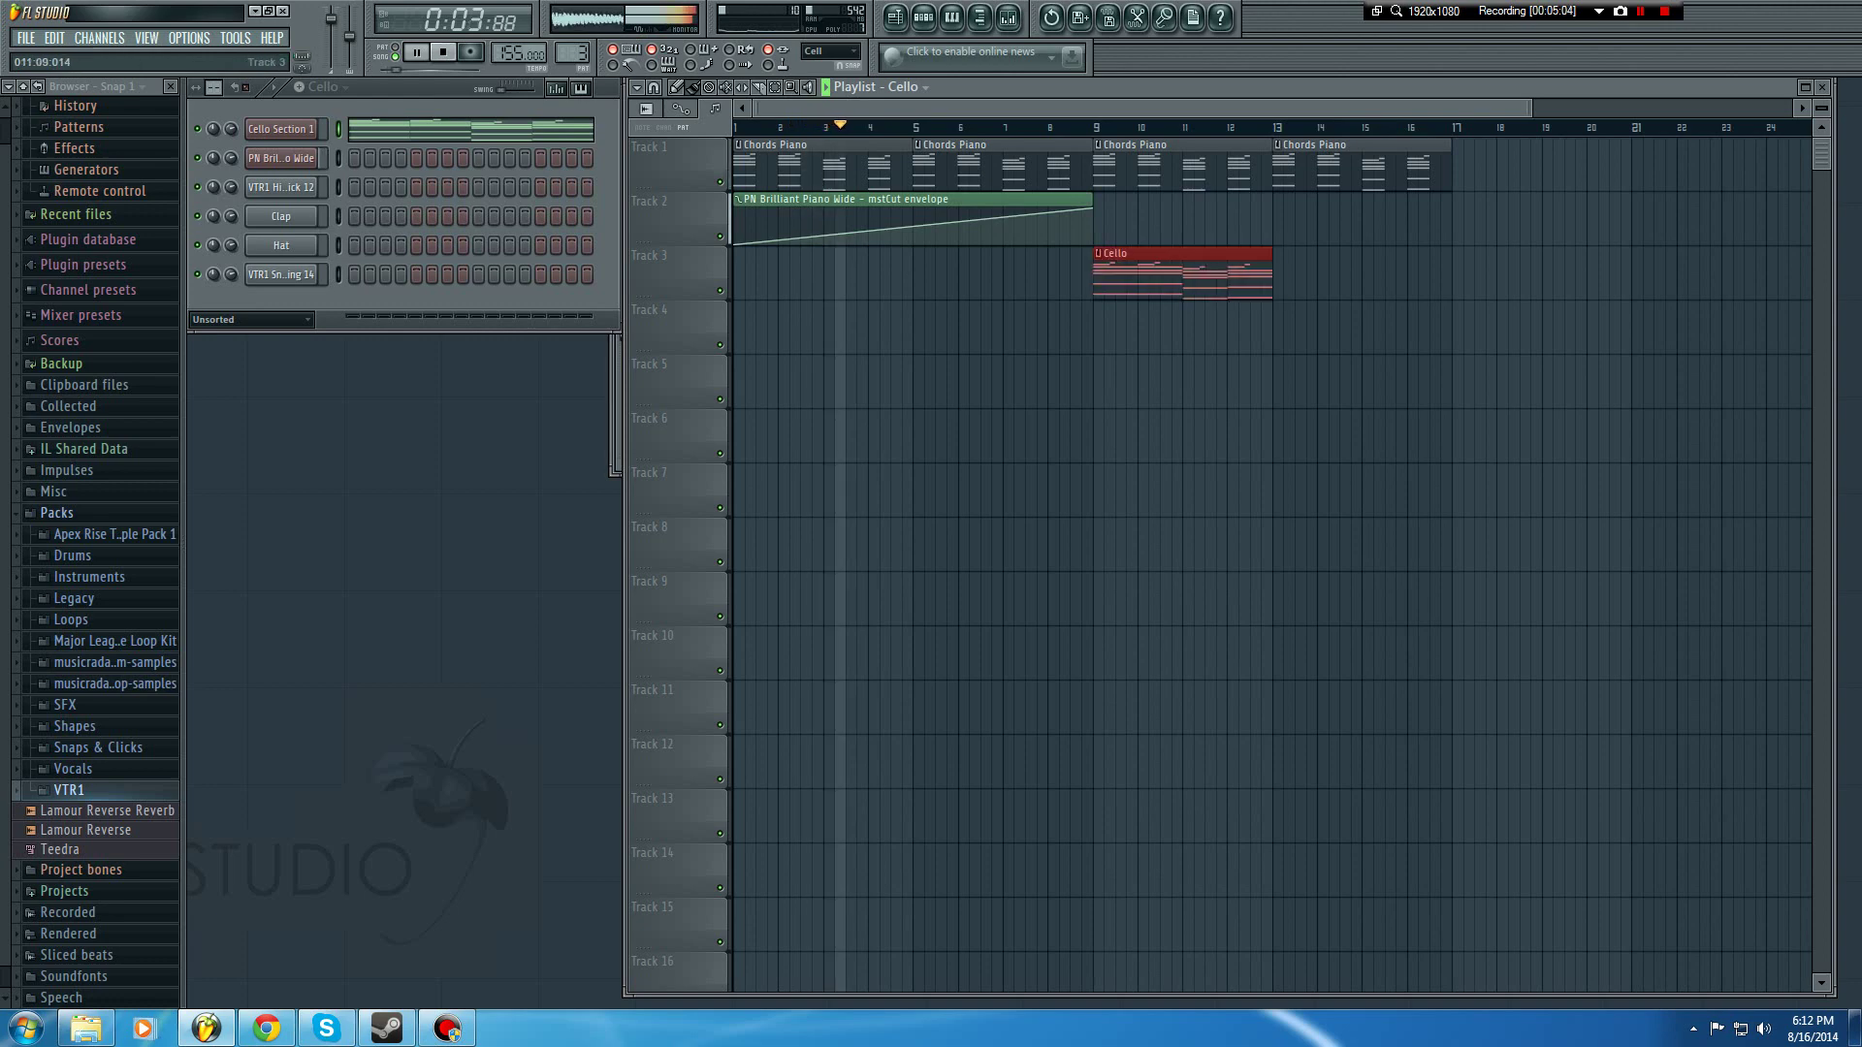
{"action": "left_click_drag", "start_coordinate": [1292, 273], "coordinate": [1278, 272]}
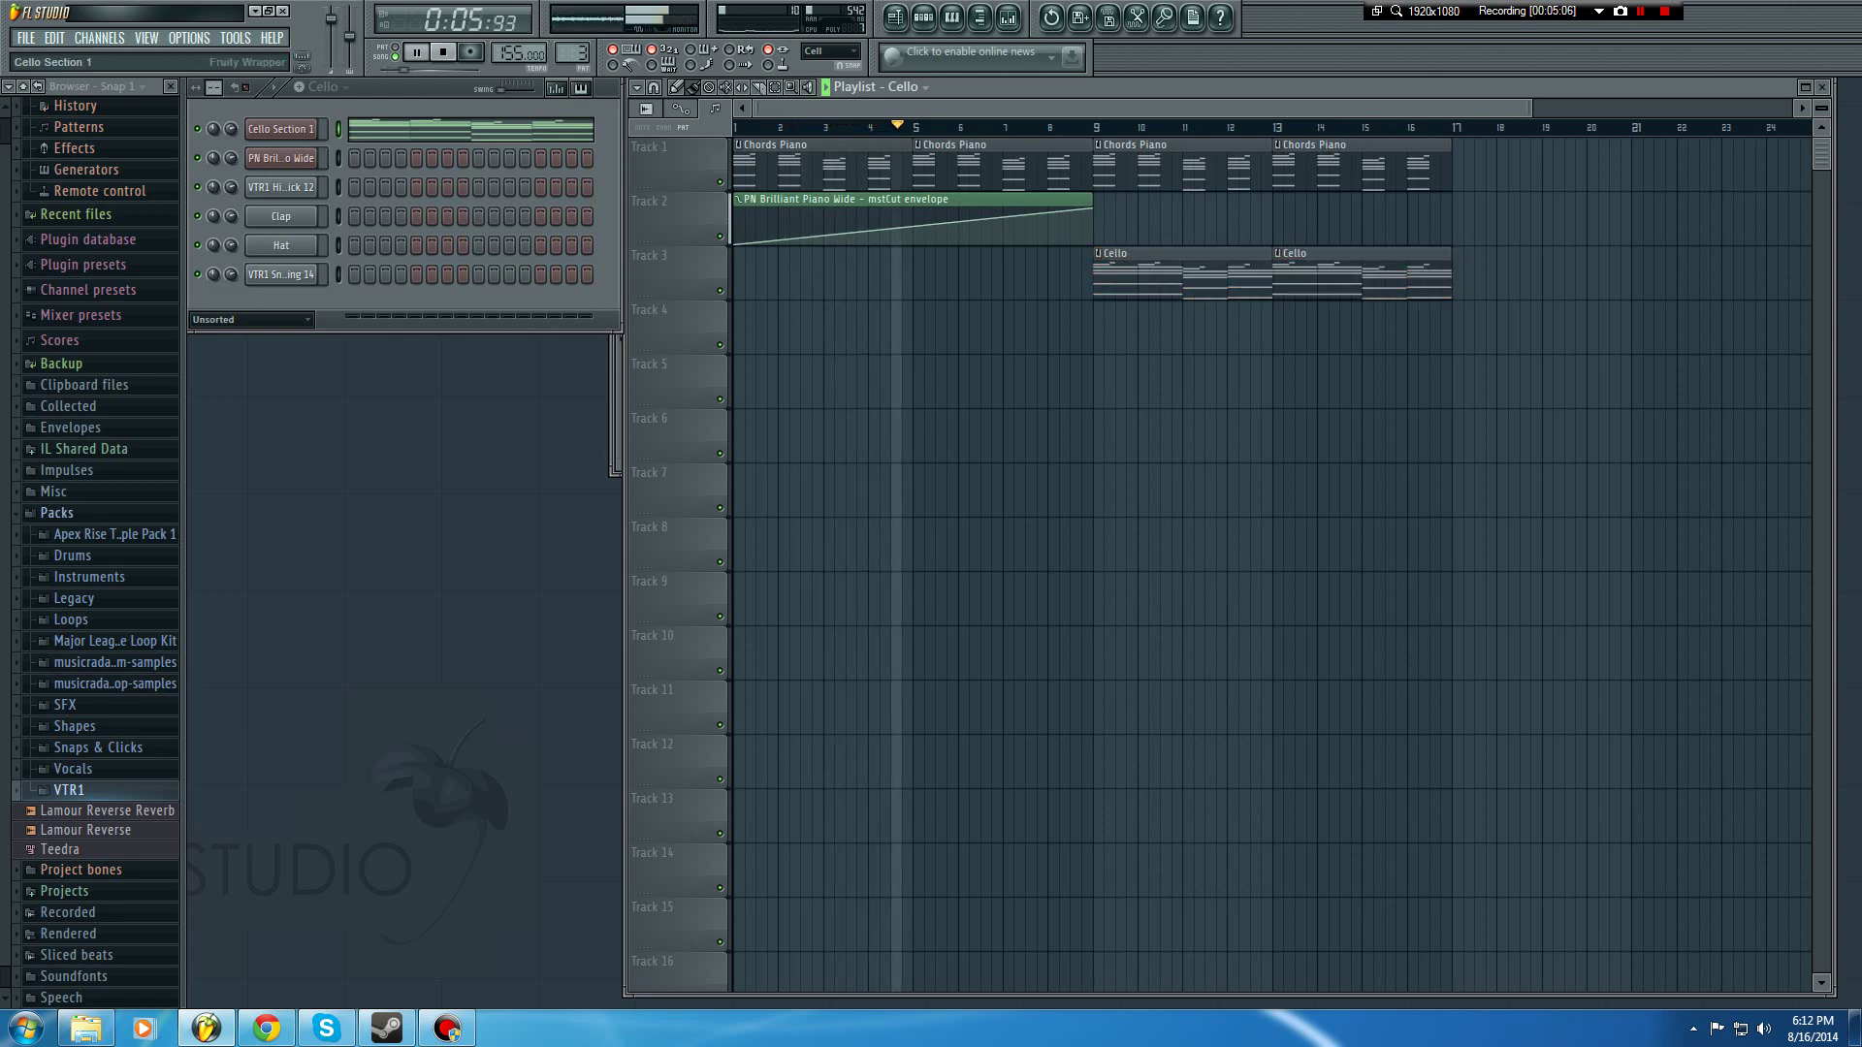
Step: Assign the Cello Section 1 channel to its own mixer track, insert 6, and stop playback
{"action": "left_click", "coordinate": [282, 129]}
{"action": "left_click", "coordinate": [1216, 331]}
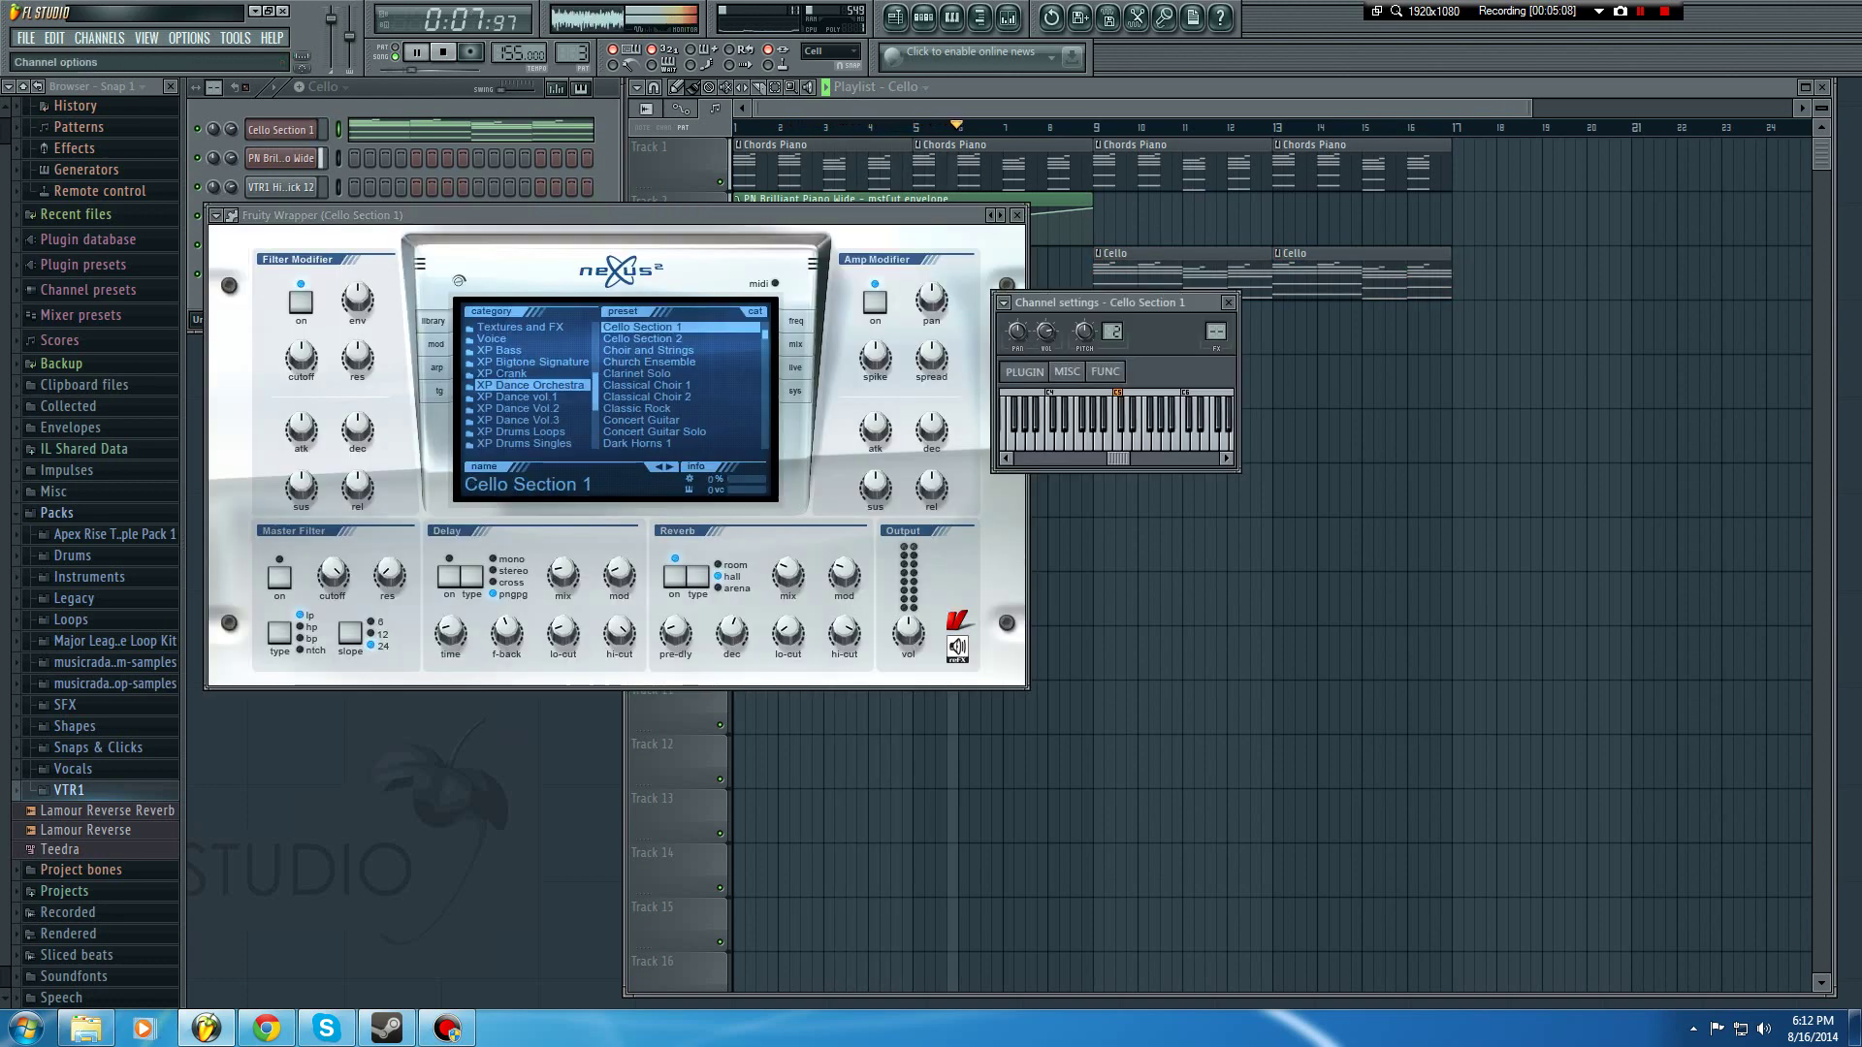
{"action": "left_click", "coordinate": [1004, 303]}
{"action": "left_click", "coordinate": [1052, 345]}
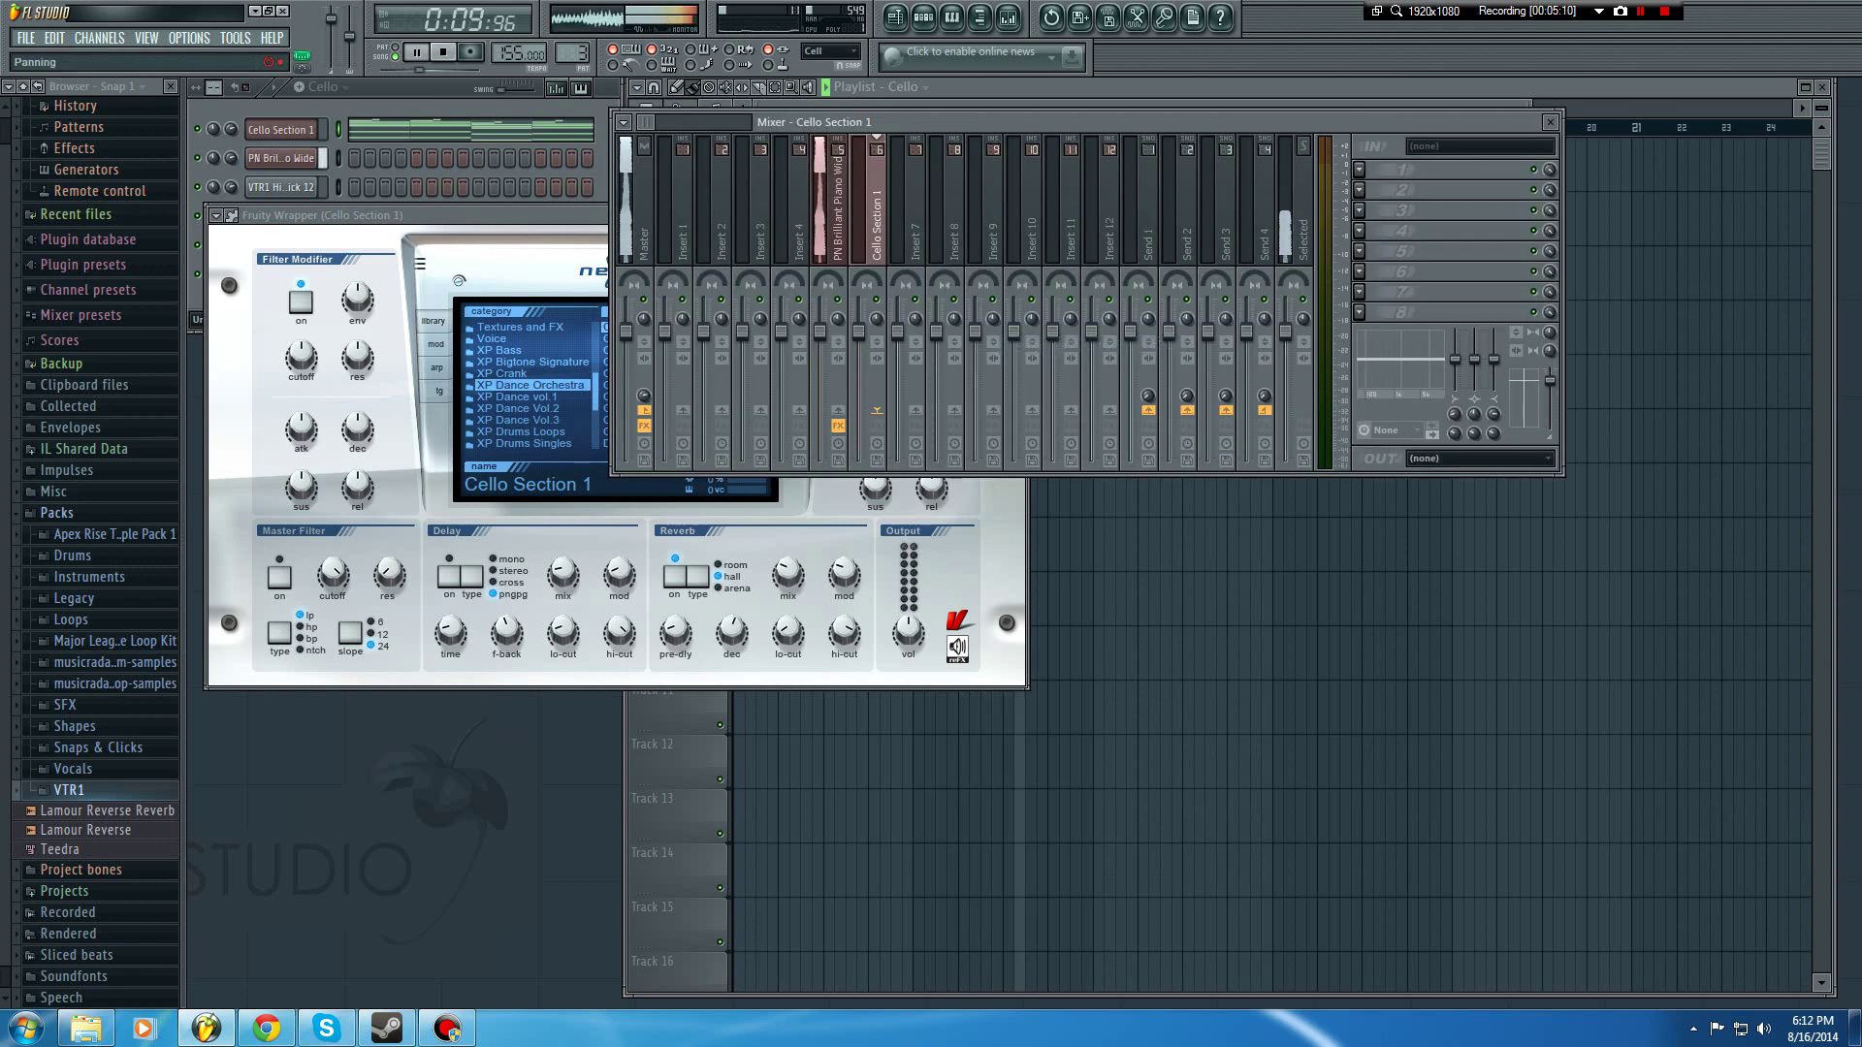
{"action": "key", "text": "space"}
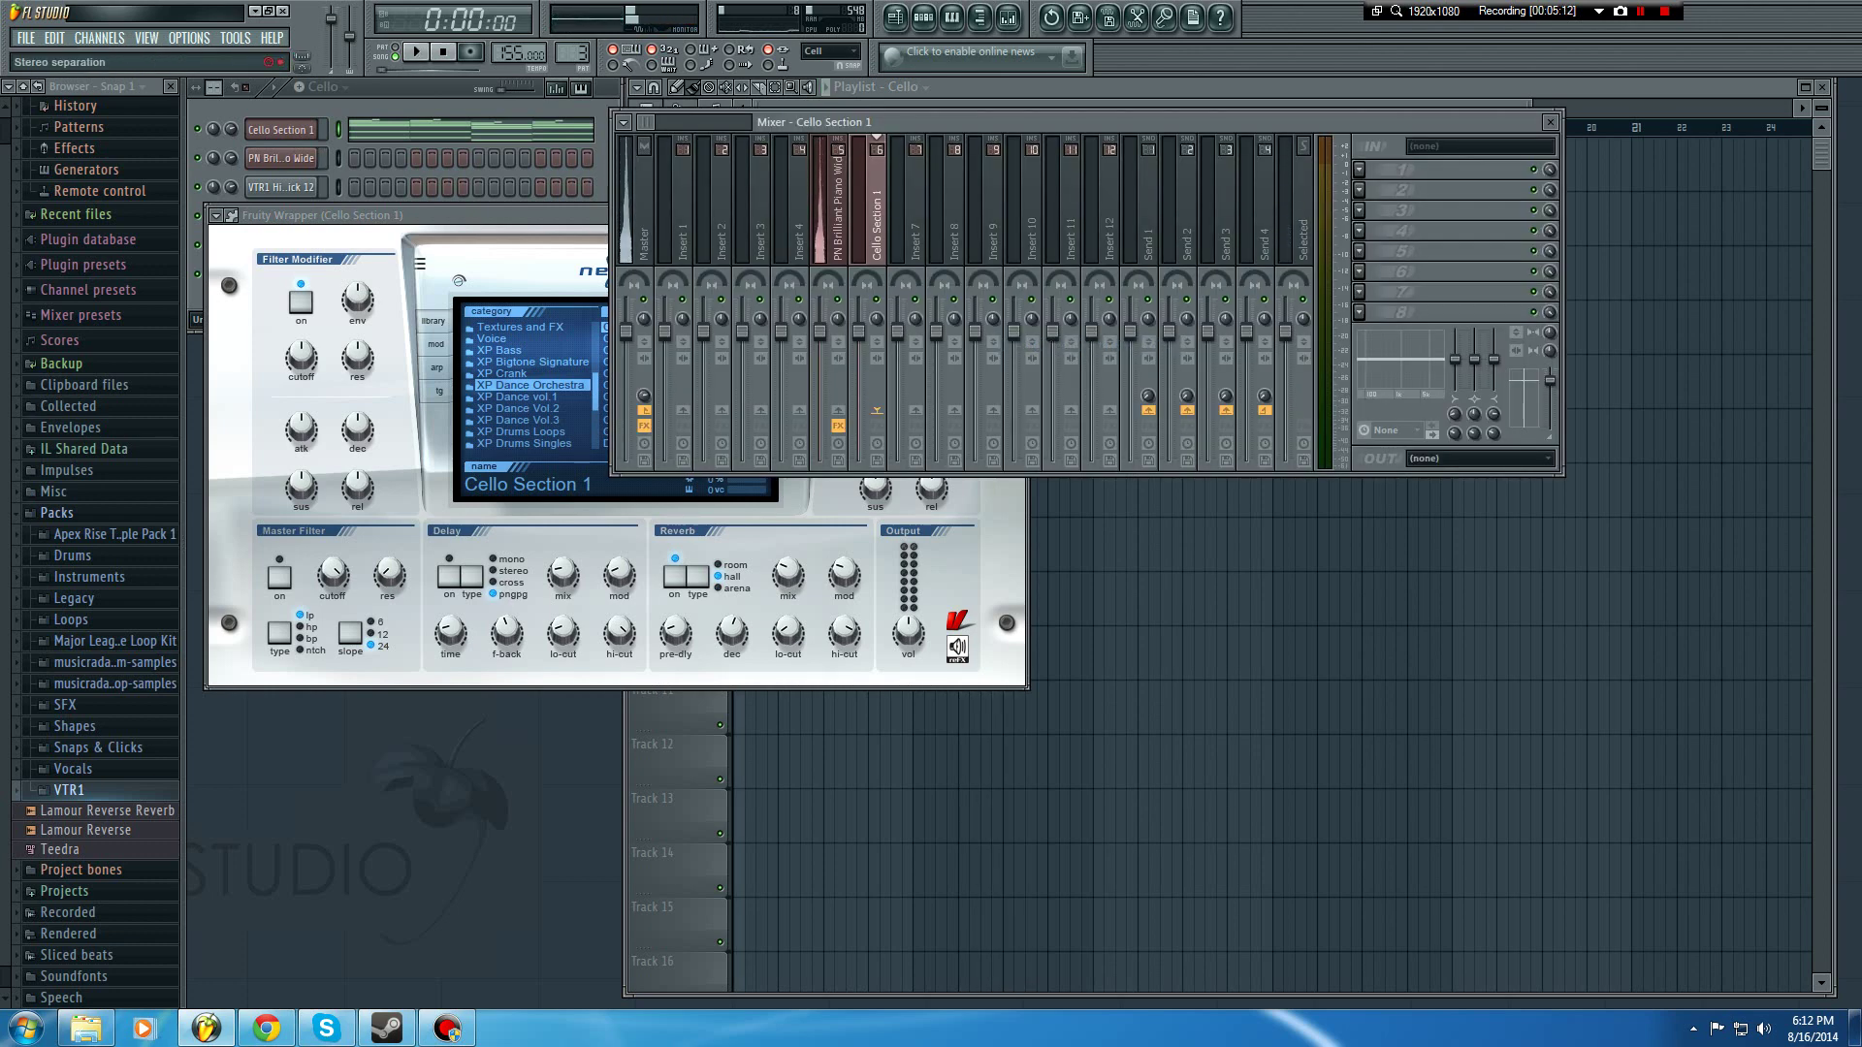
Step: Open the Windows volume mixer to check the application volume levels, and close it
{"action": "left_click", "coordinate": [1763, 1028]}
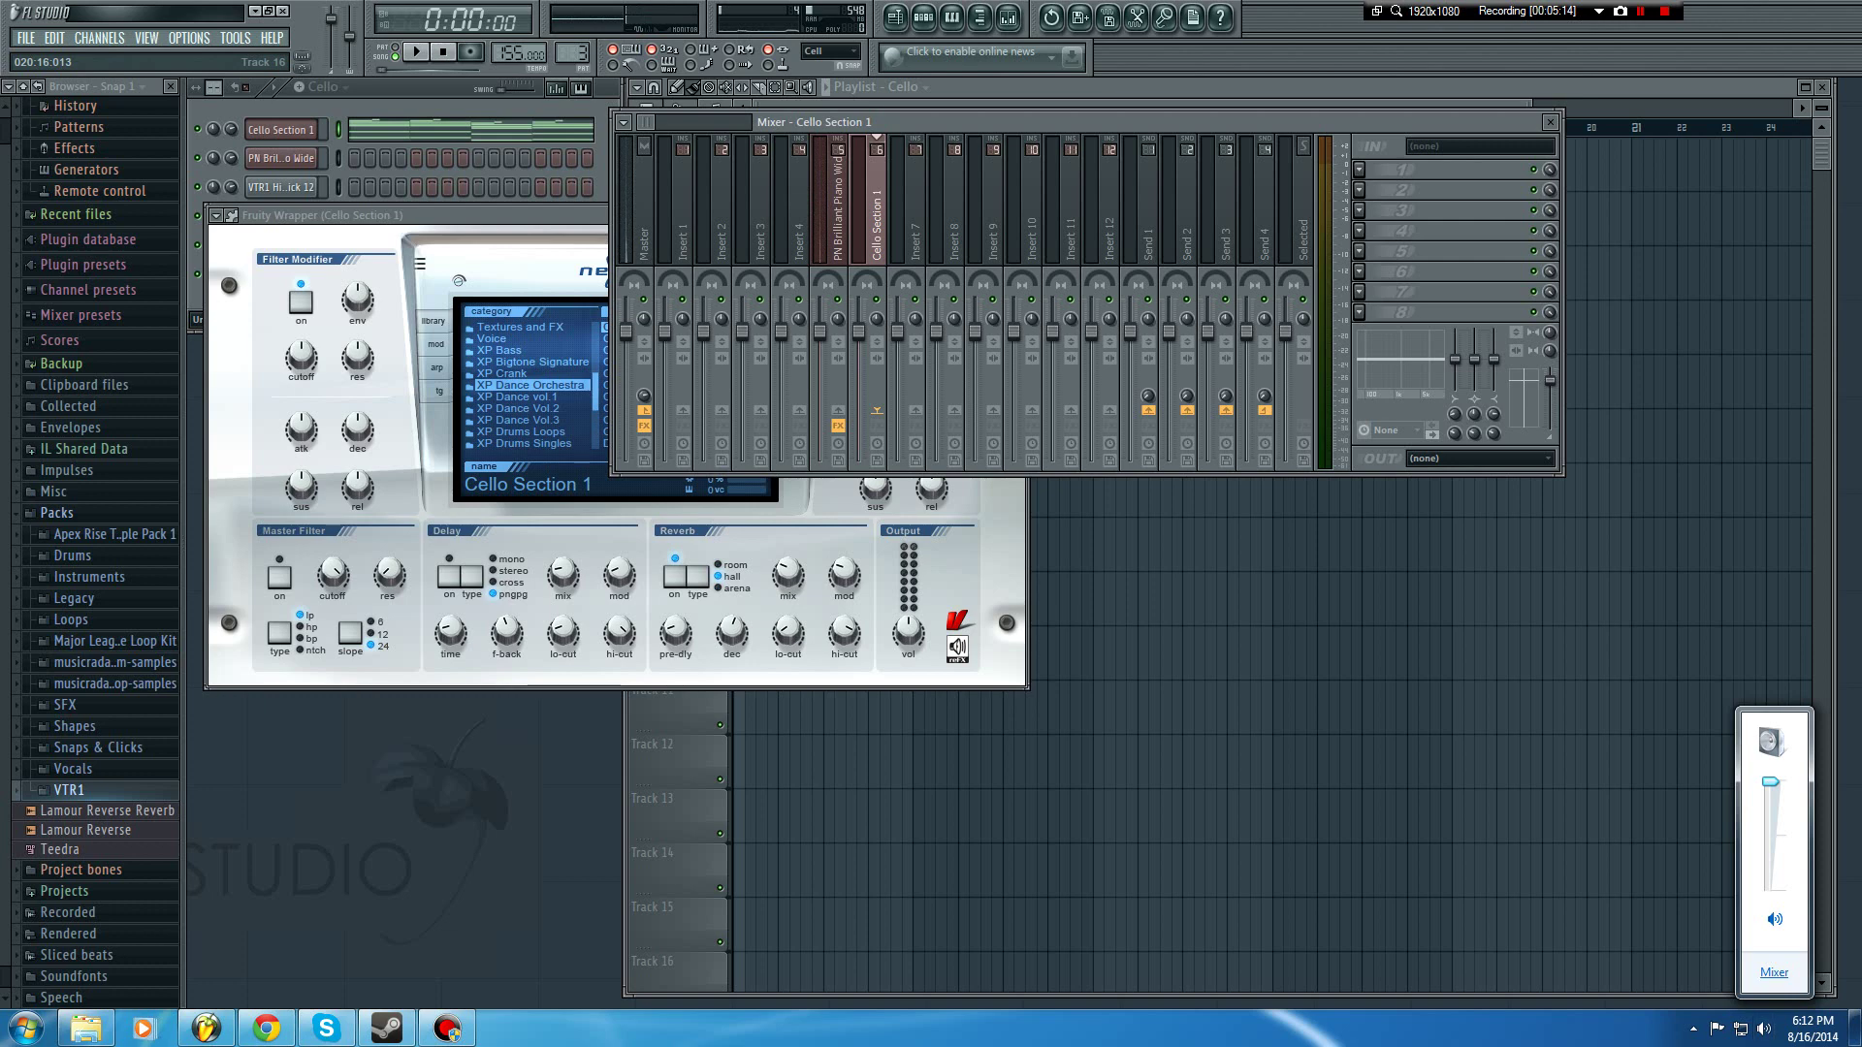
{"action": "left_click", "coordinate": [1774, 972]}
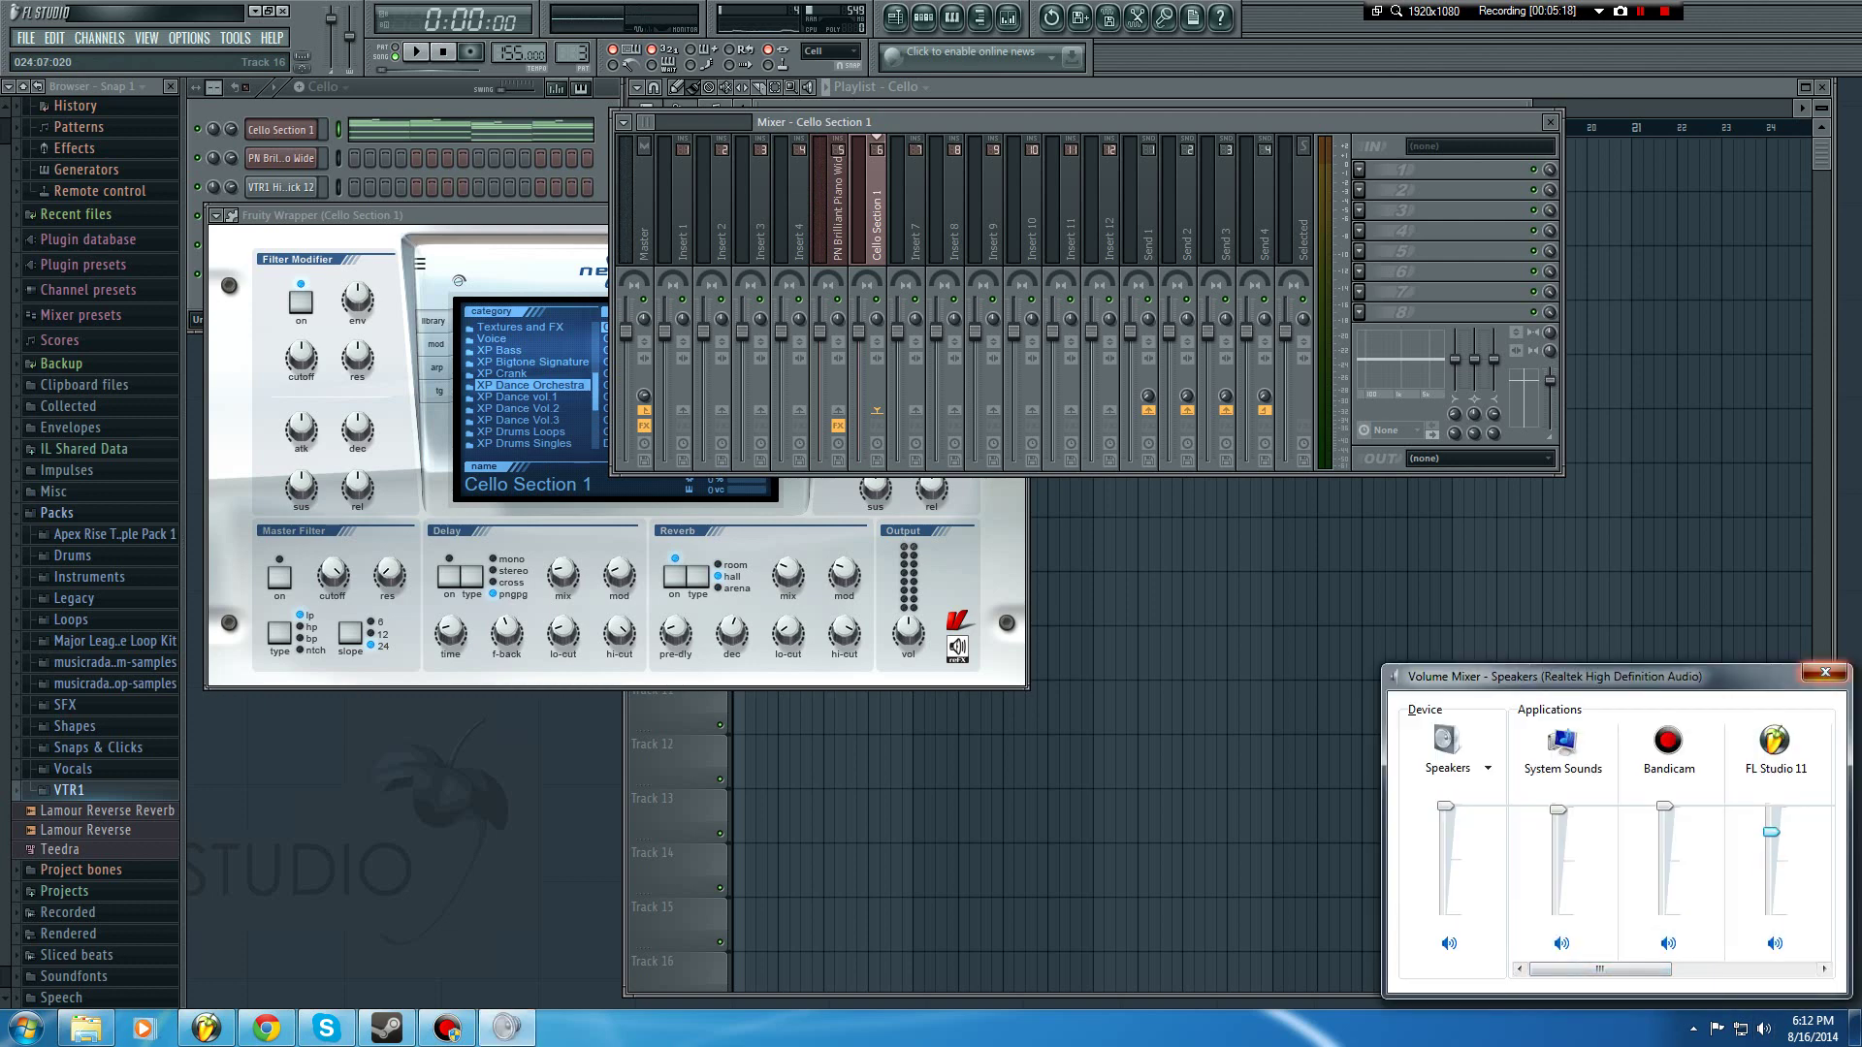
{"action": "left_click", "coordinate": [1825, 672]}
Step: Play the song from bar 9 and lower the Cello Section 1 mixer fader to about 53%, returning to the playlist
{"action": "left_click", "coordinate": [427, 105]}
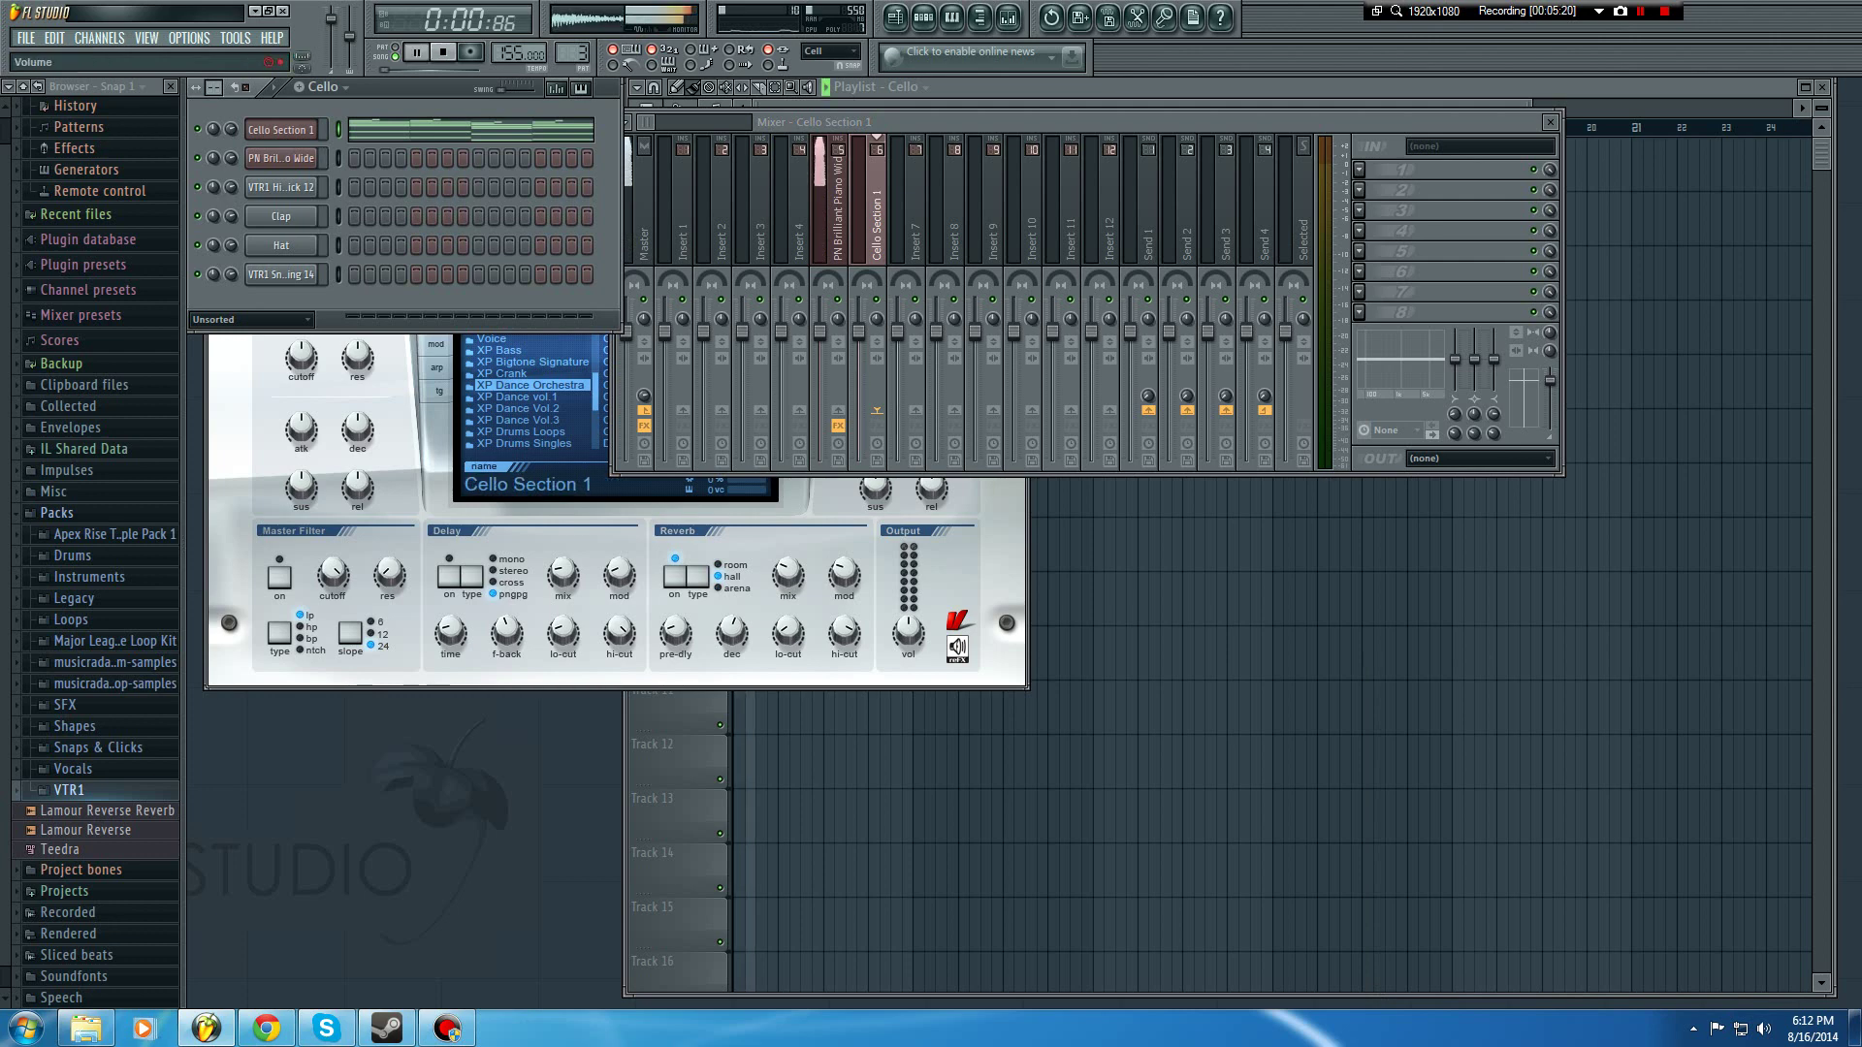
{"action": "left_click", "coordinate": [1099, 88]}
{"action": "left_click", "coordinate": [1095, 127]}
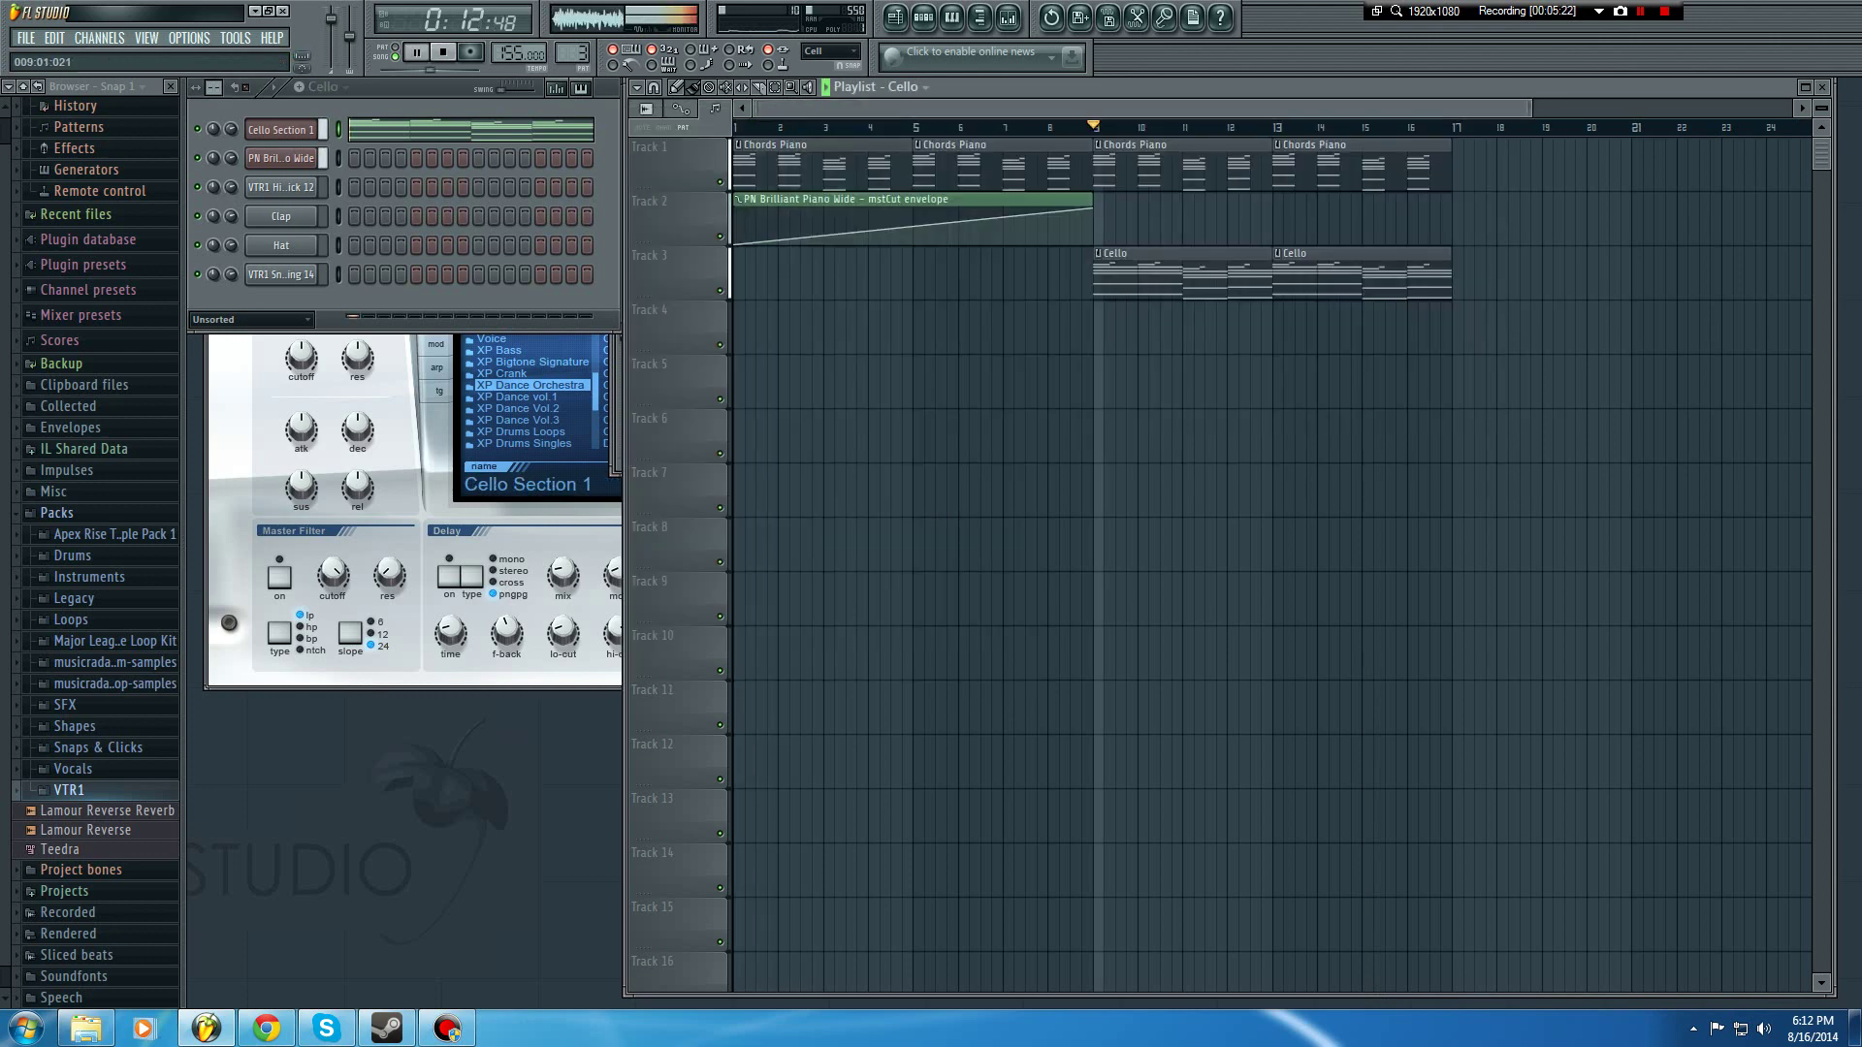
{"action": "left_click", "coordinate": [1009, 17]}
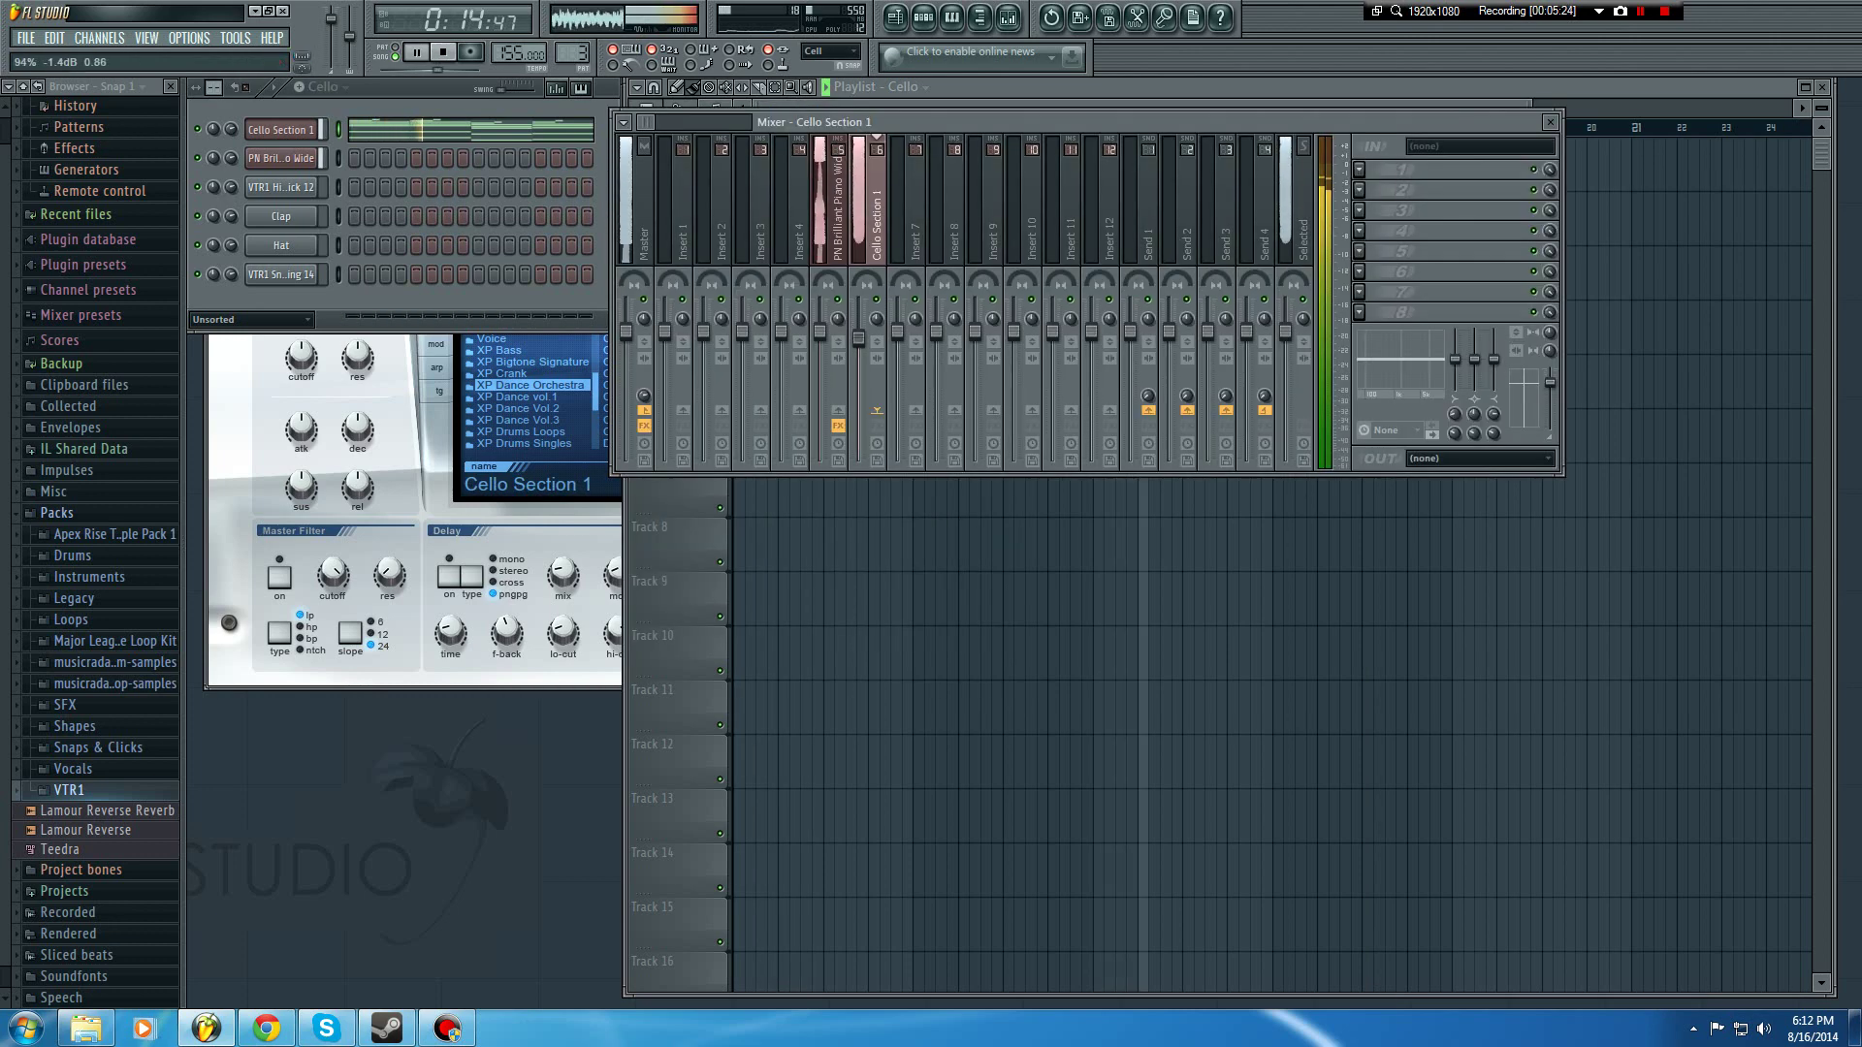
{"action": "left_click_drag", "start_coordinate": [858, 332], "coordinate": [858, 385]}
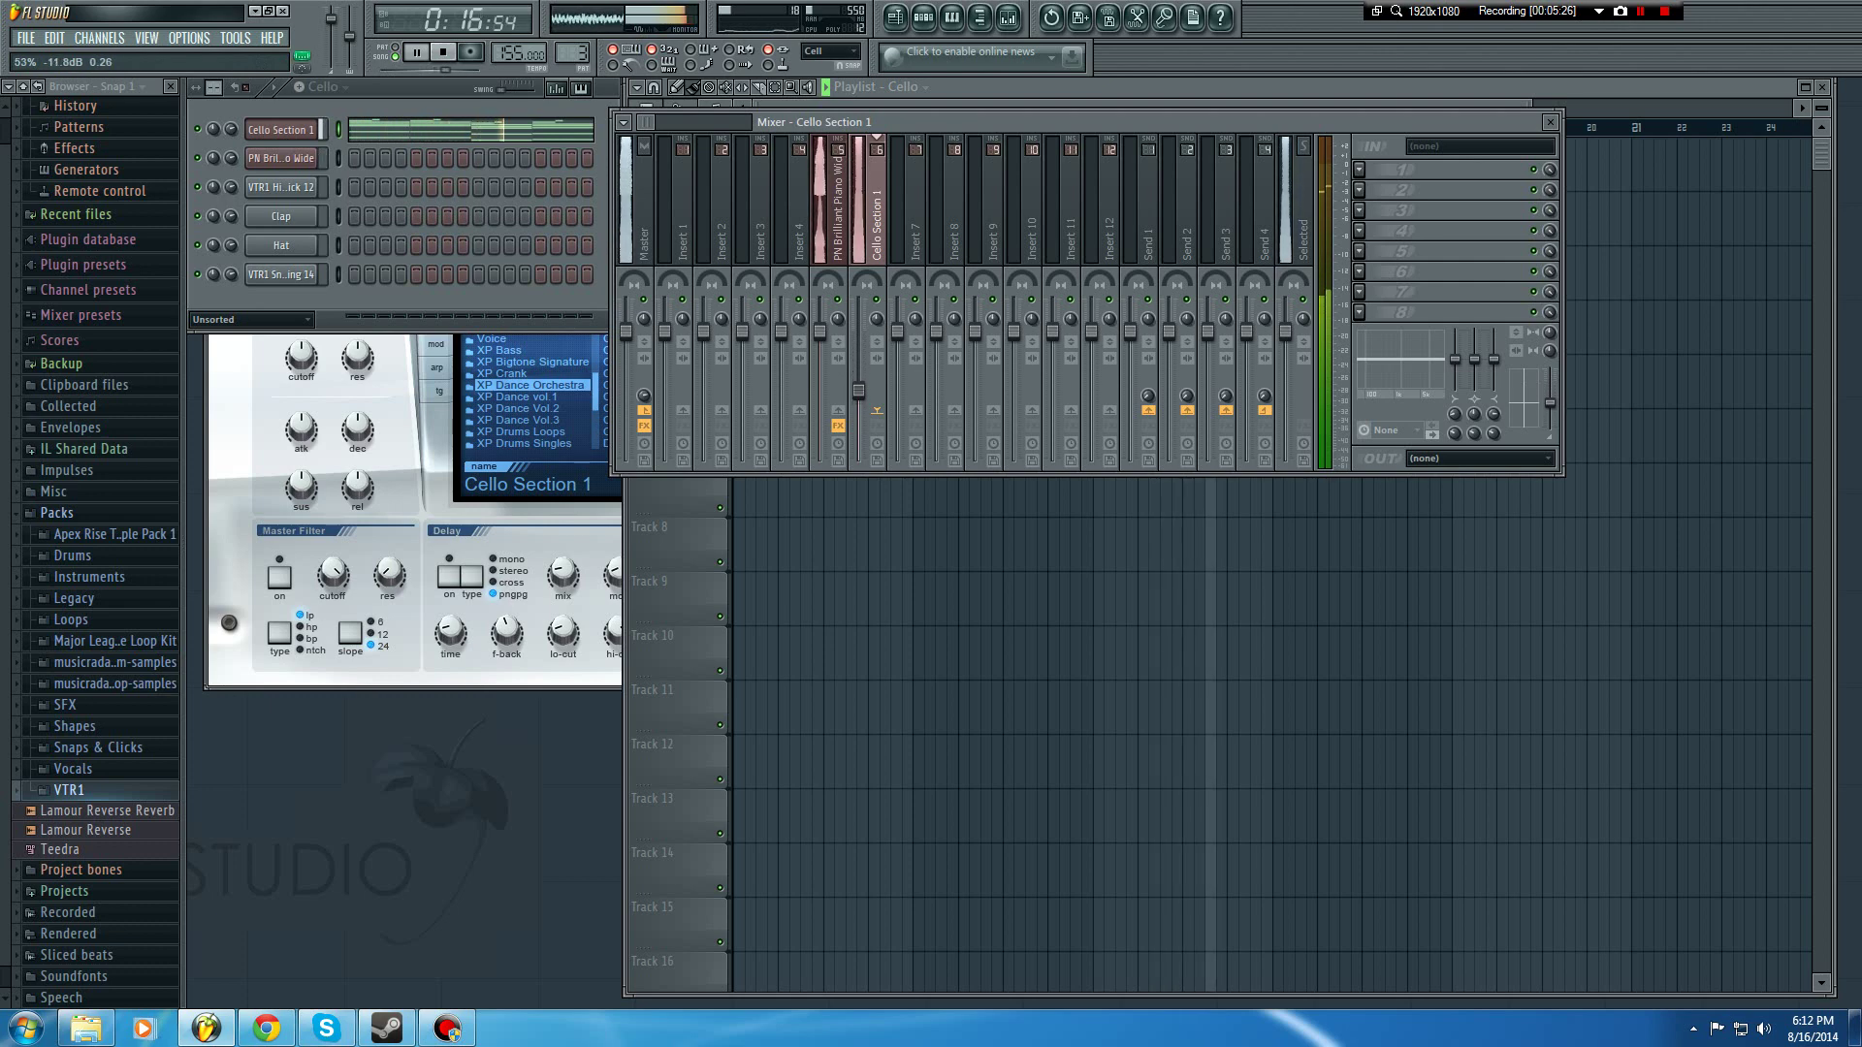
{"action": "left_click", "coordinate": [894, 18]}
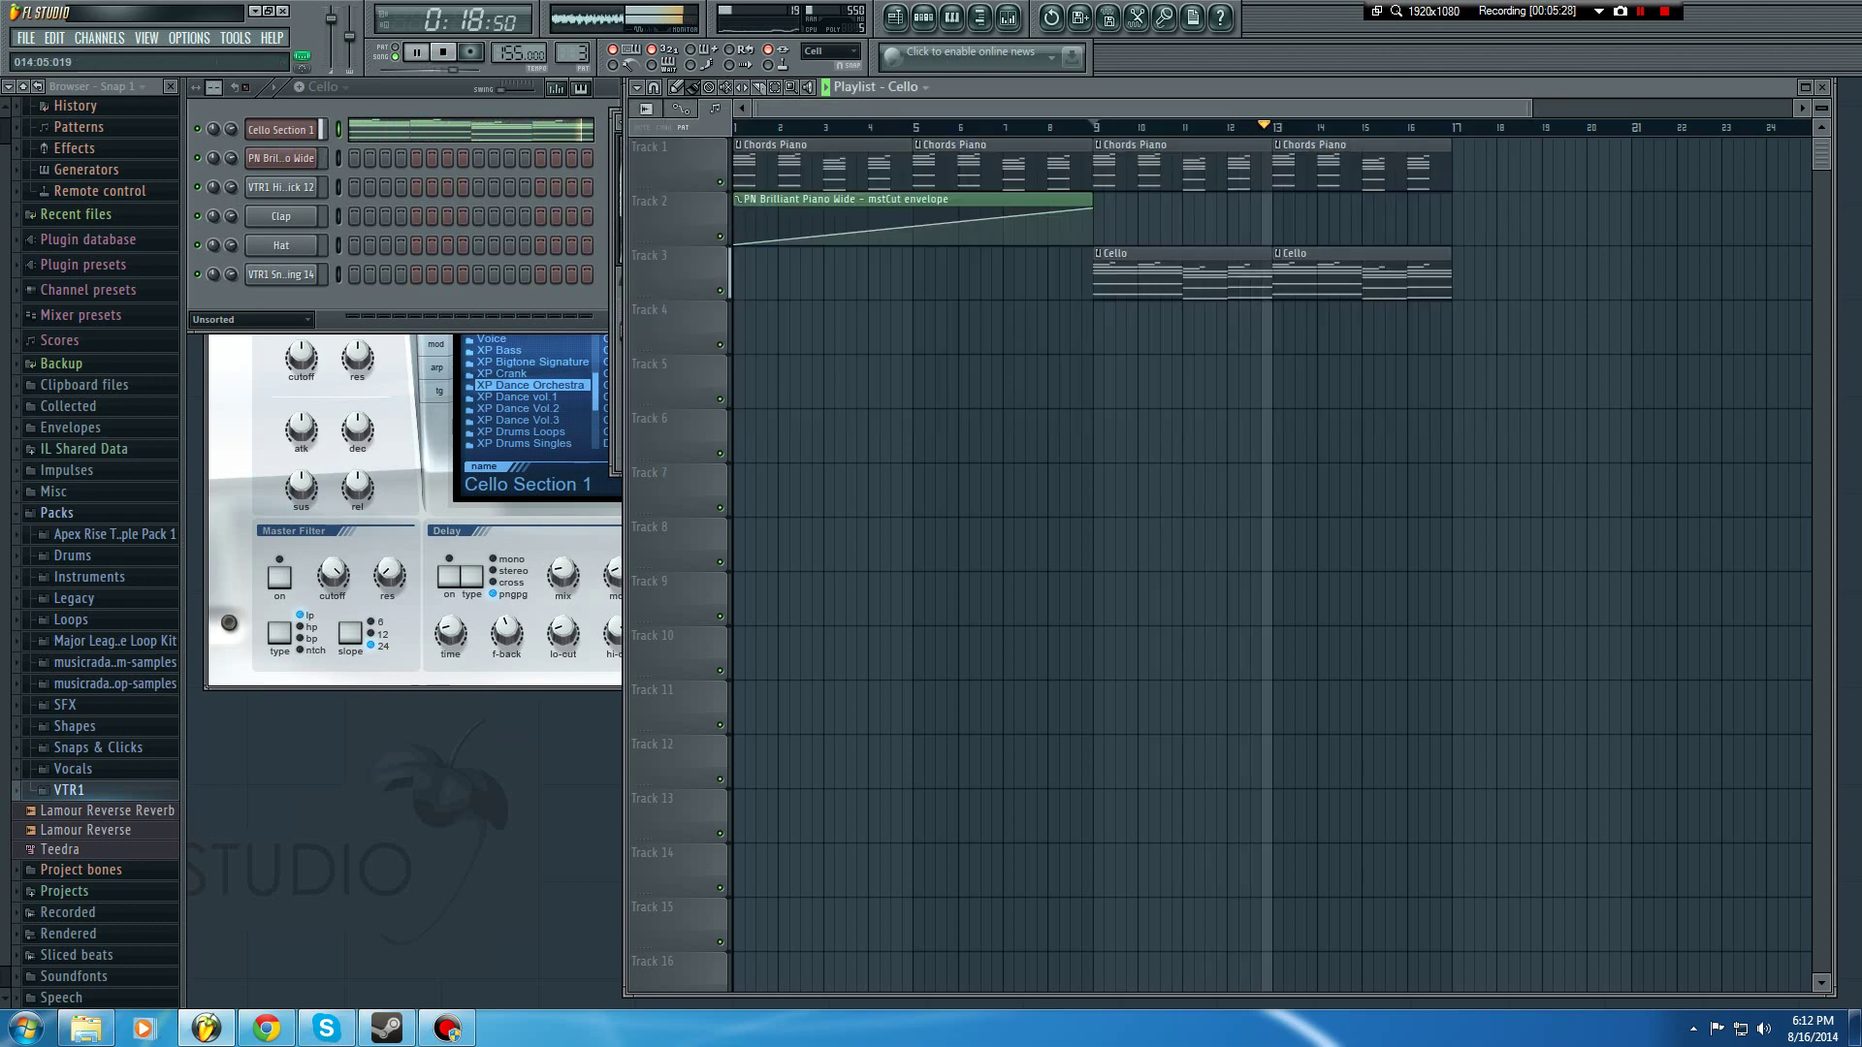
{"action": "left_click_drag", "start_coordinate": [1327, 108], "coordinate": [1407, 107]}
{"action": "scroll", "coordinate": [1381, 388], "scroll_direction": "down", "scroll_amount": 2}
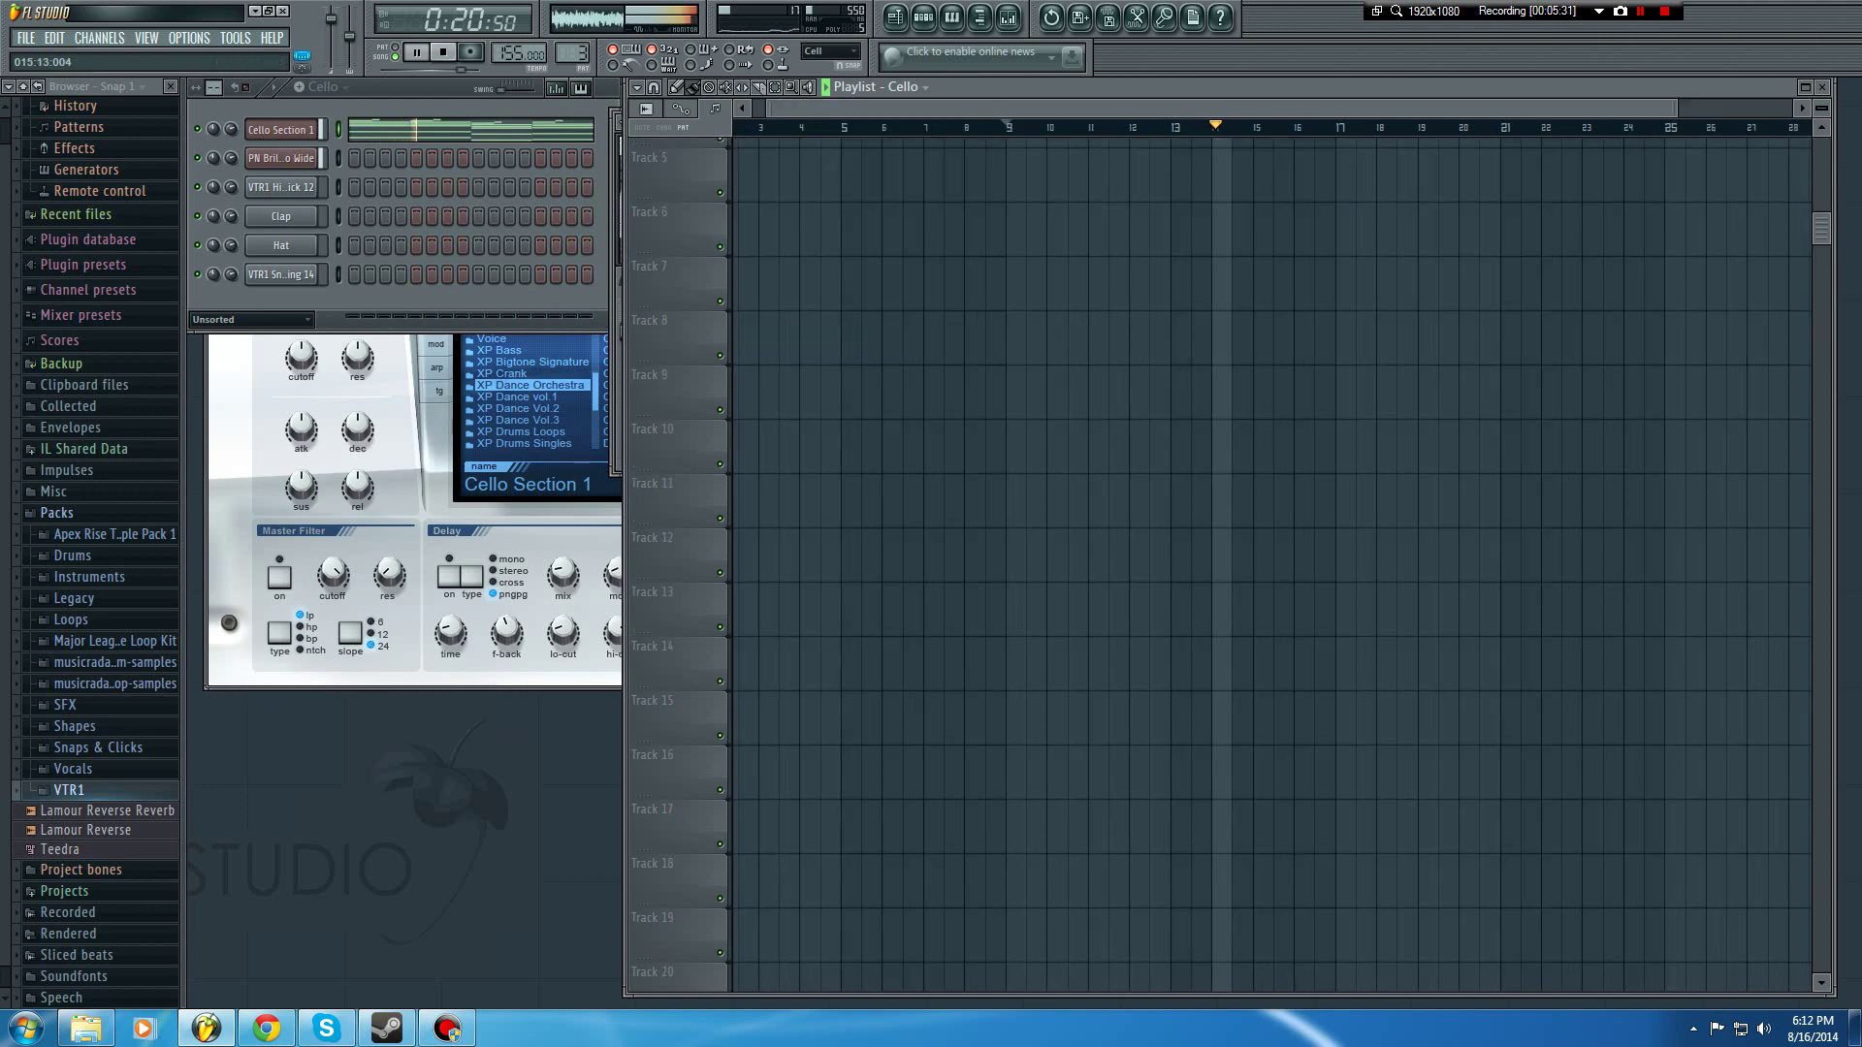
{"action": "scroll", "coordinate": [1380, 388], "scroll_direction": "down", "scroll_amount": 1}
{"action": "scroll", "coordinate": [1380, 388], "scroll_direction": "up", "scroll_amount": 2}
{"action": "key", "text": "space"}
{"action": "scroll", "coordinate": [1127, 222], "scroll_direction": "down", "scroll_amount": 3}
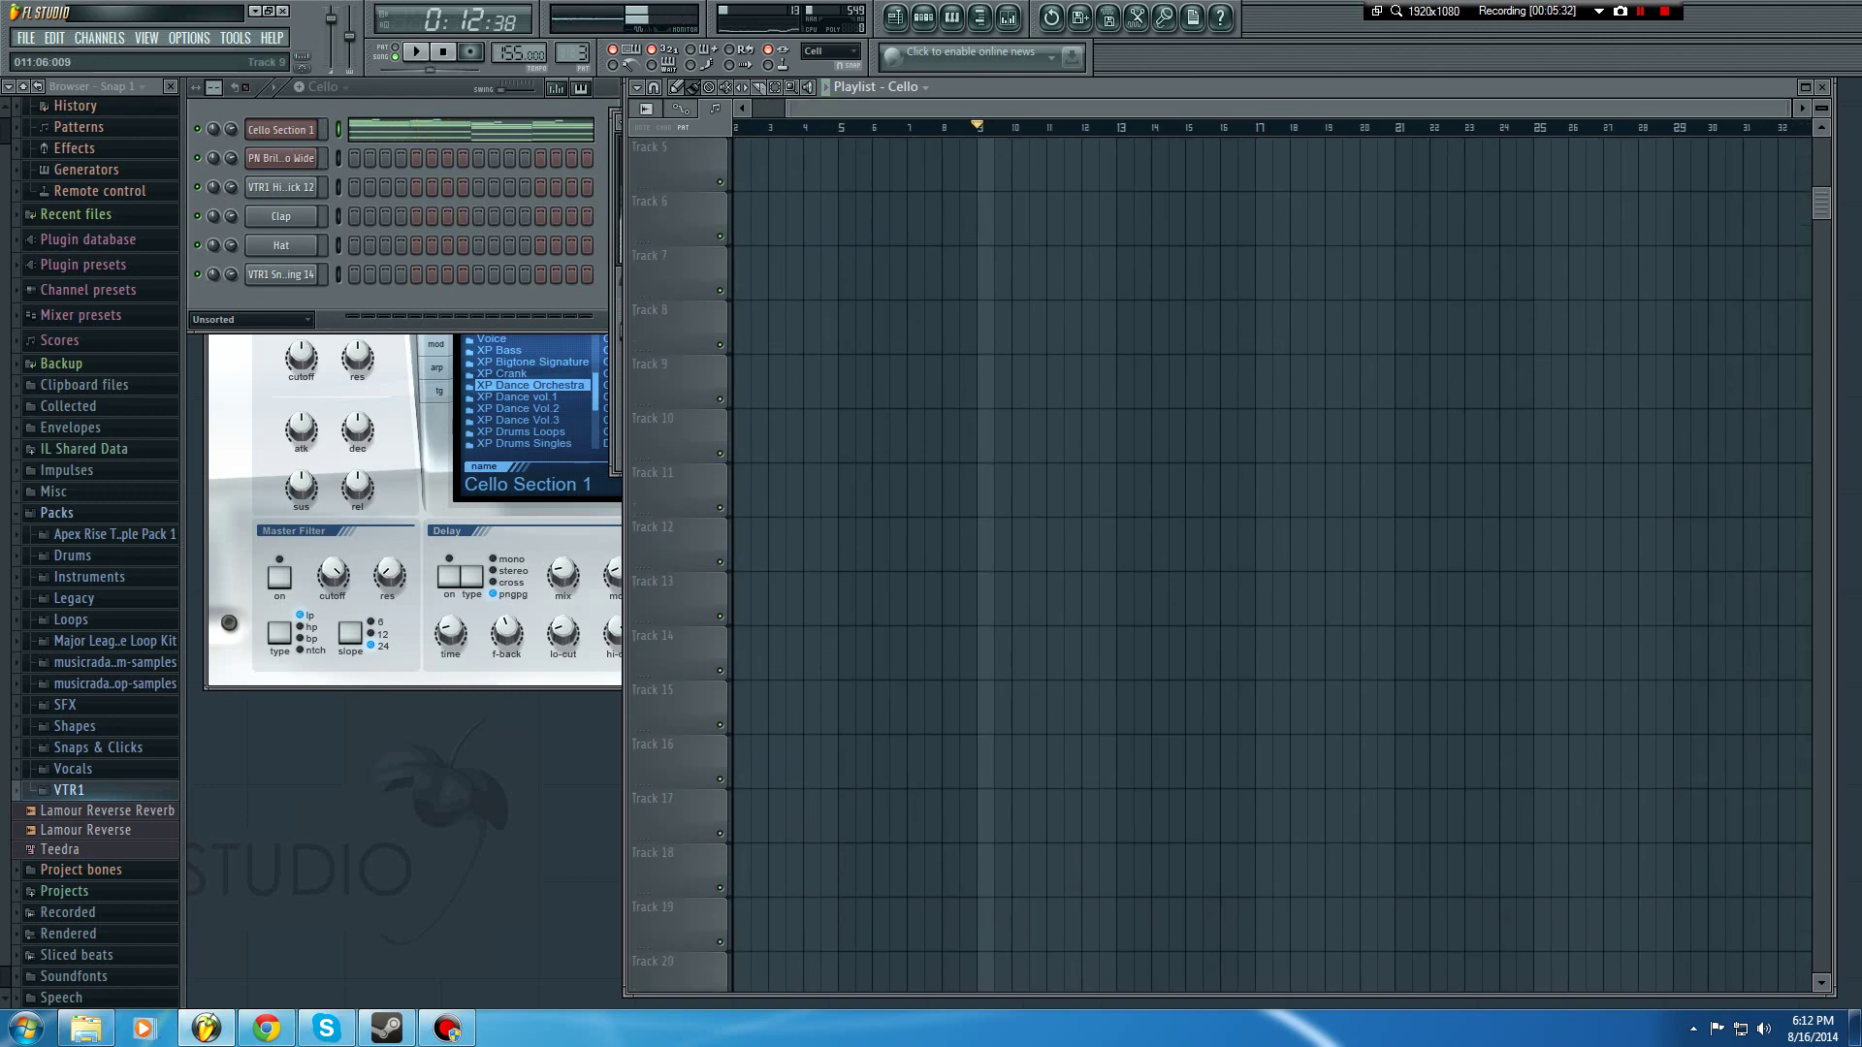
{"action": "scroll", "coordinate": [1126, 221], "scroll_direction": "up", "scroll_amount": 3}
{"action": "left_click_drag", "start_coordinate": [1098, 107], "coordinate": [1064, 107]}
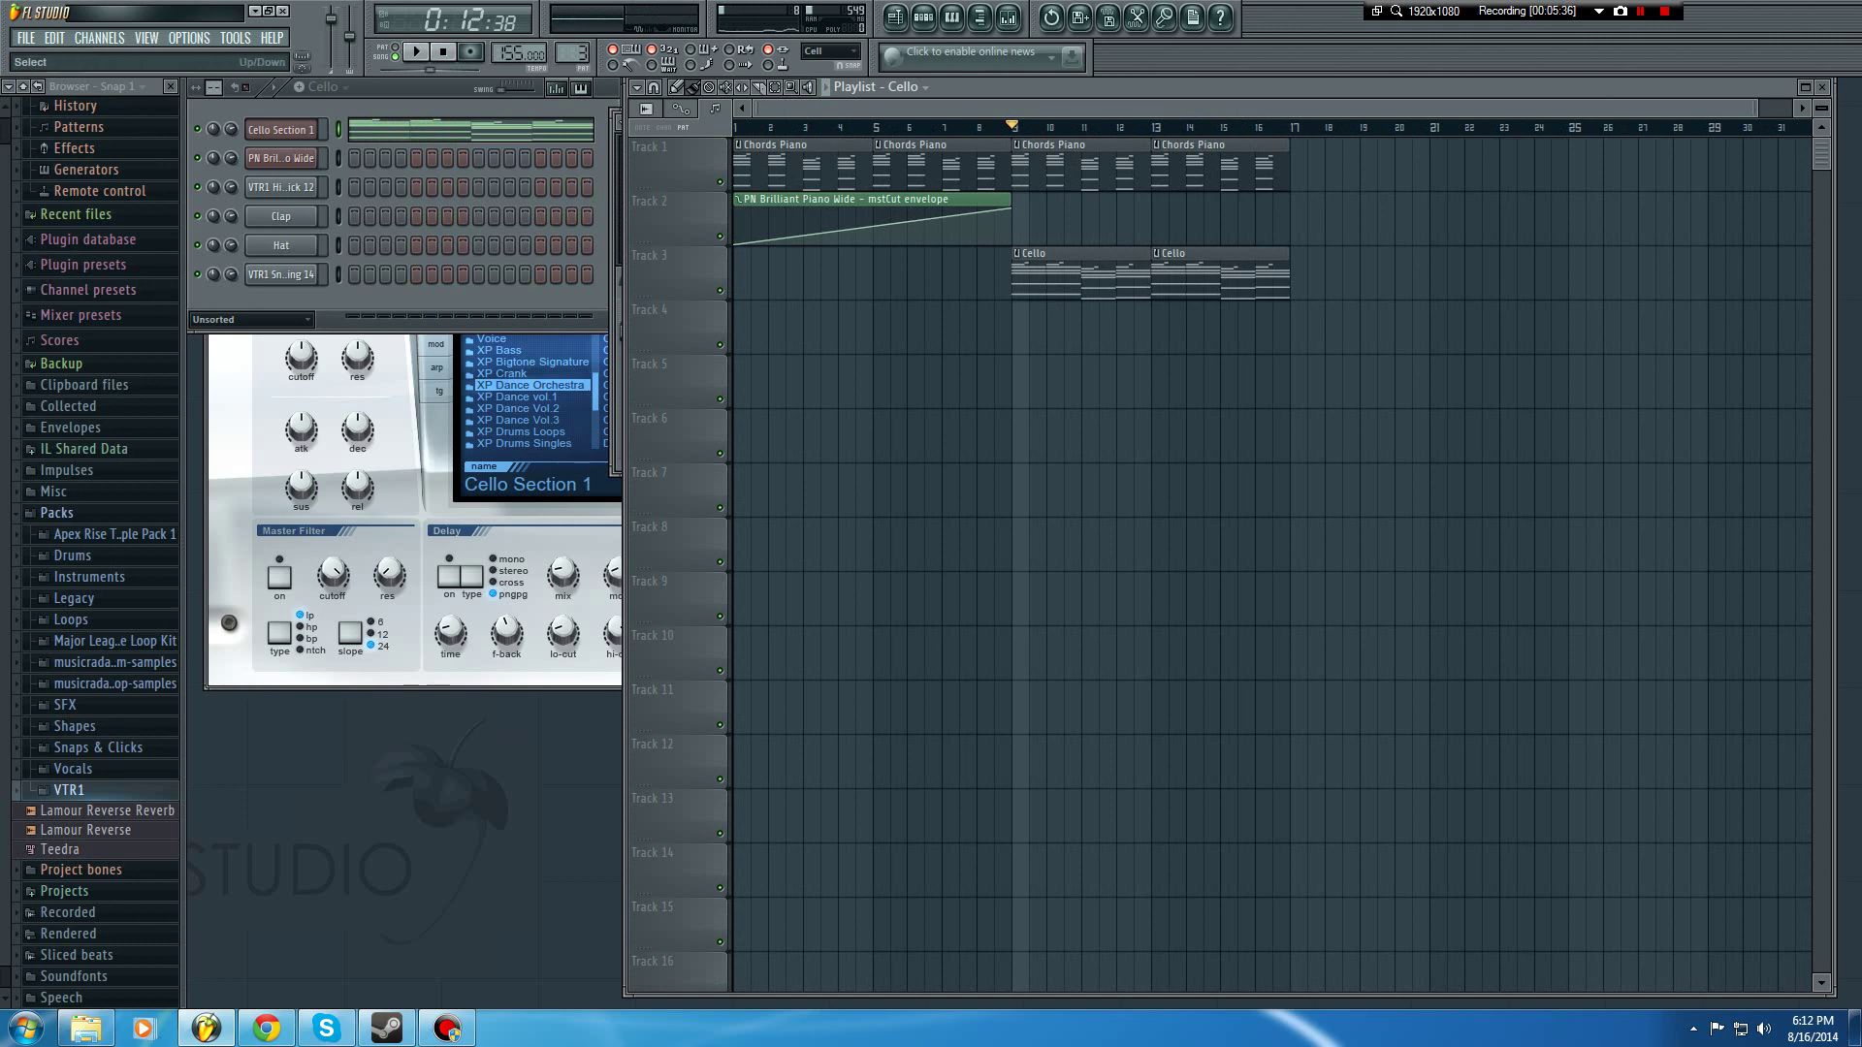
Step: Copy the cello part's notes, leaving out the short D#7 notes and the final short C#7 note, and close the piano roll
{"action": "left_click", "coordinate": [408, 129]}
{"action": "scroll", "coordinate": [1095, 286], "scroll_direction": "down", "scroll_amount": 6}
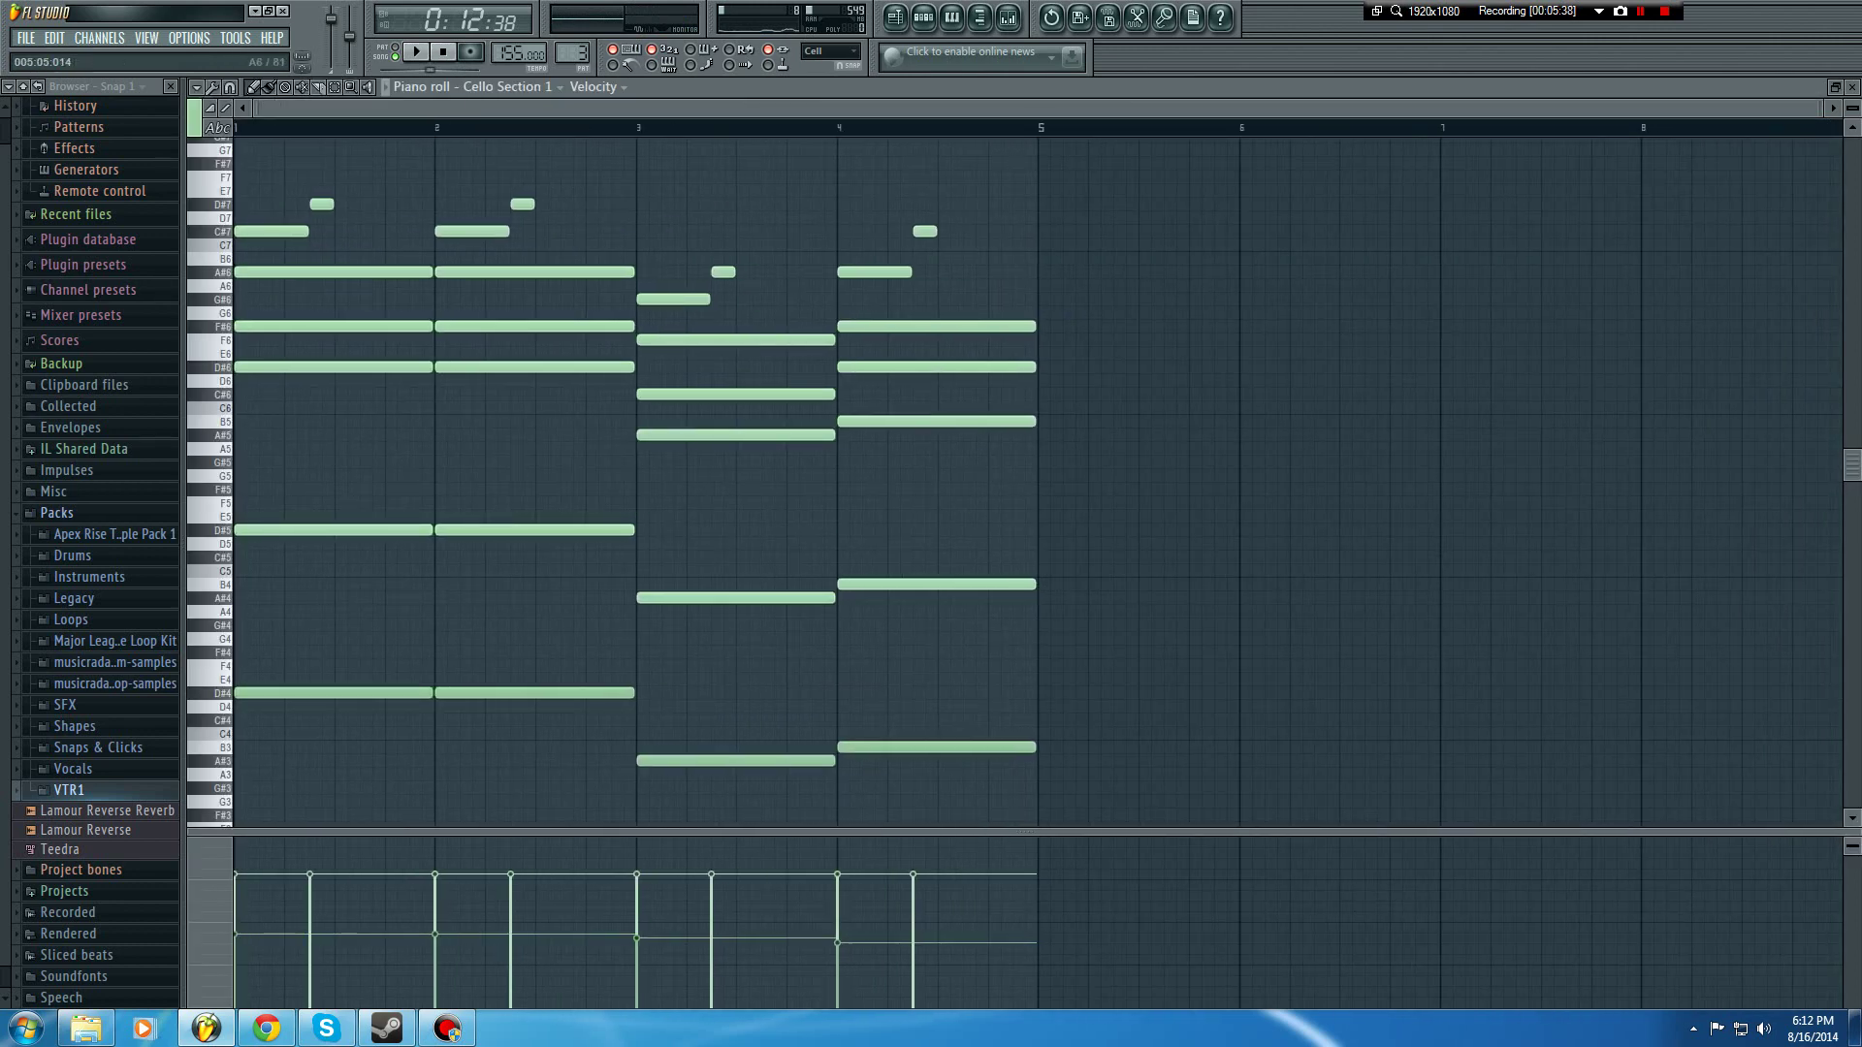
{"action": "left_click_drag", "start_coordinate": [1096, 251], "coordinate": [237, 819]}
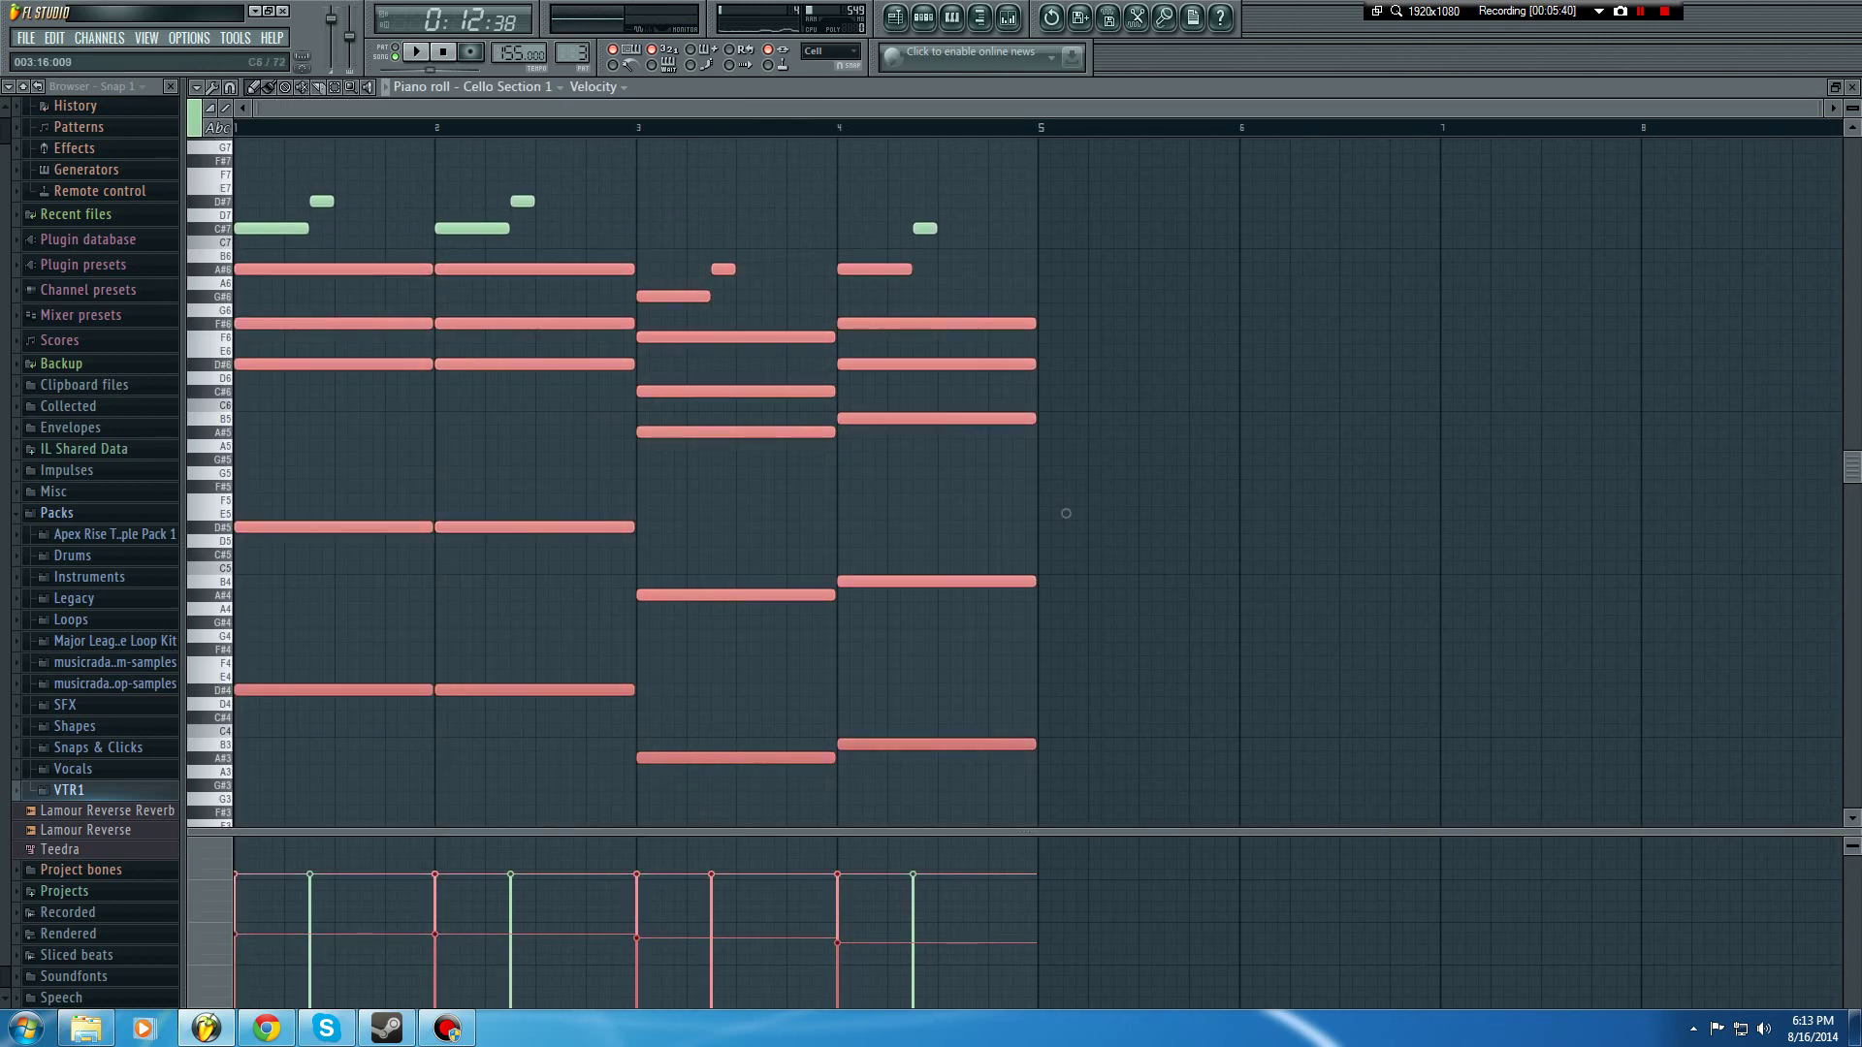
{"action": "left_click_drag", "start_coordinate": [494, 209], "coordinate": [238, 289]}
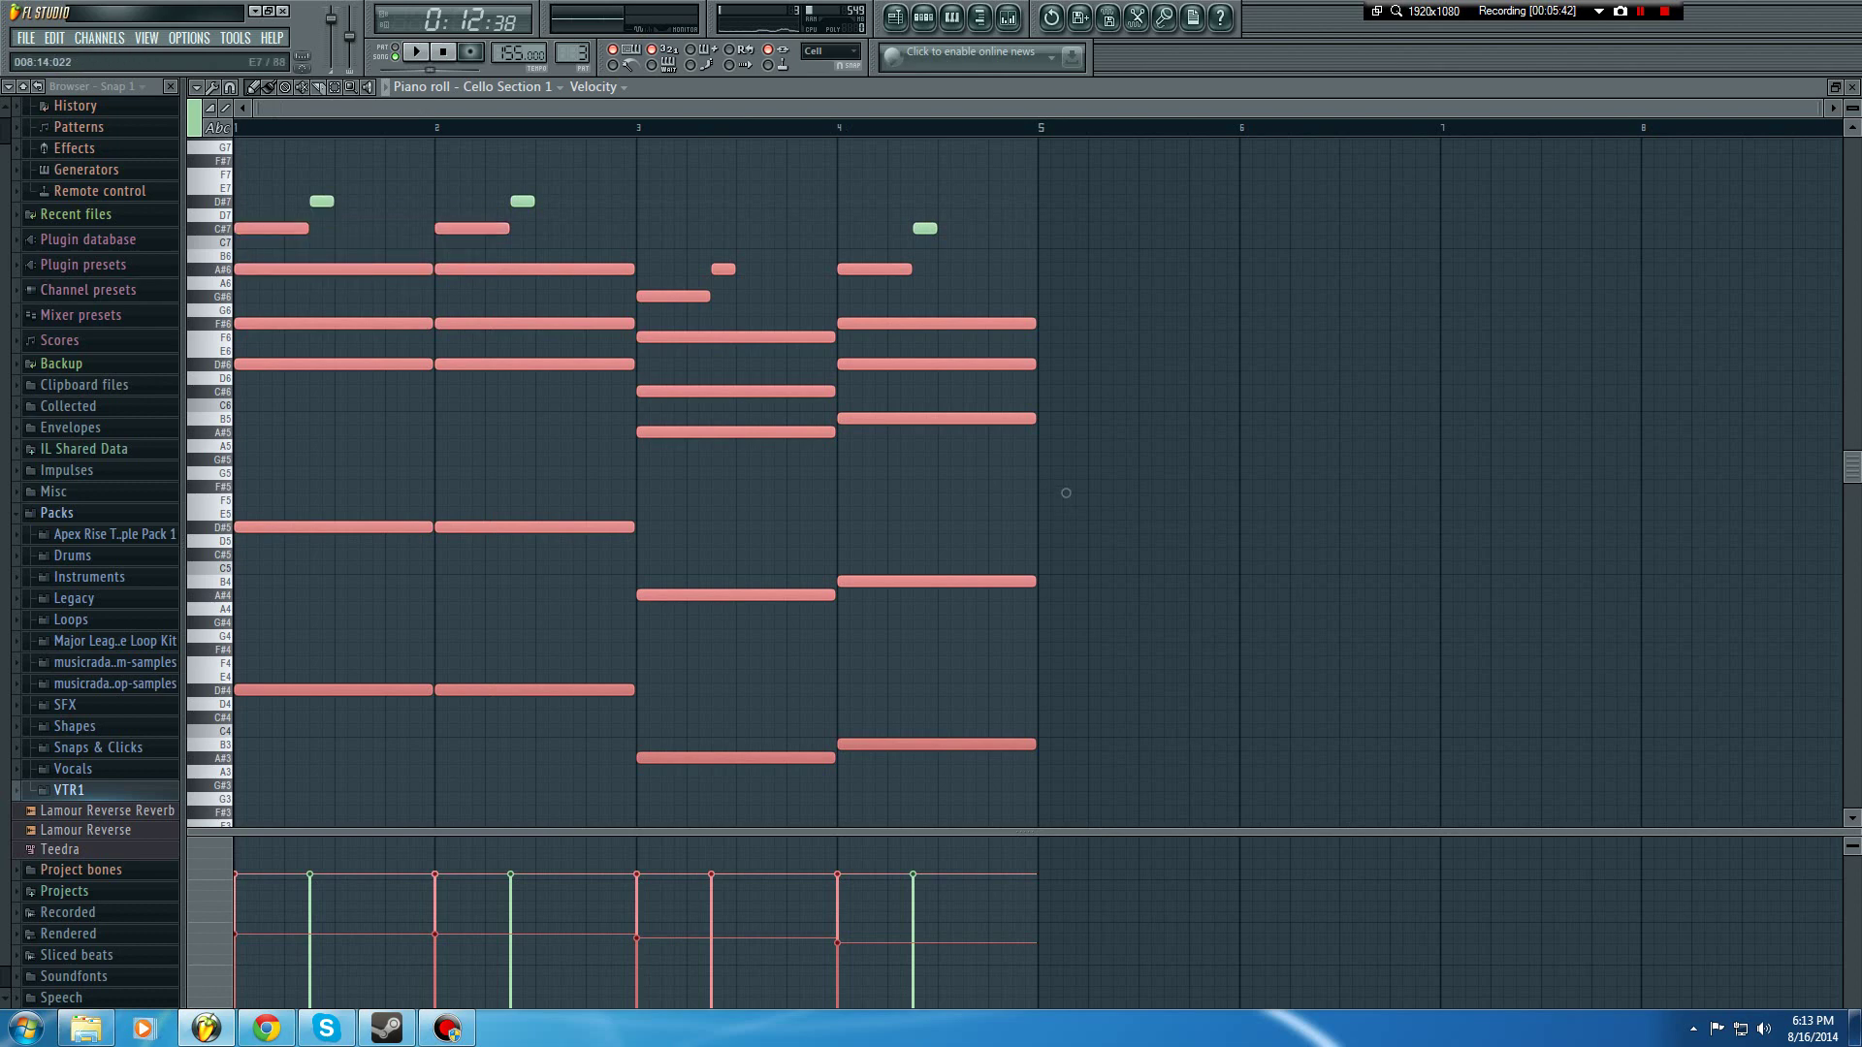
{"action": "key", "text": "Escape"}
Step: Insert a Sylenth1 channel and load its KEY Pizzicato preset
{"action": "right_click", "coordinate": [281, 129]}
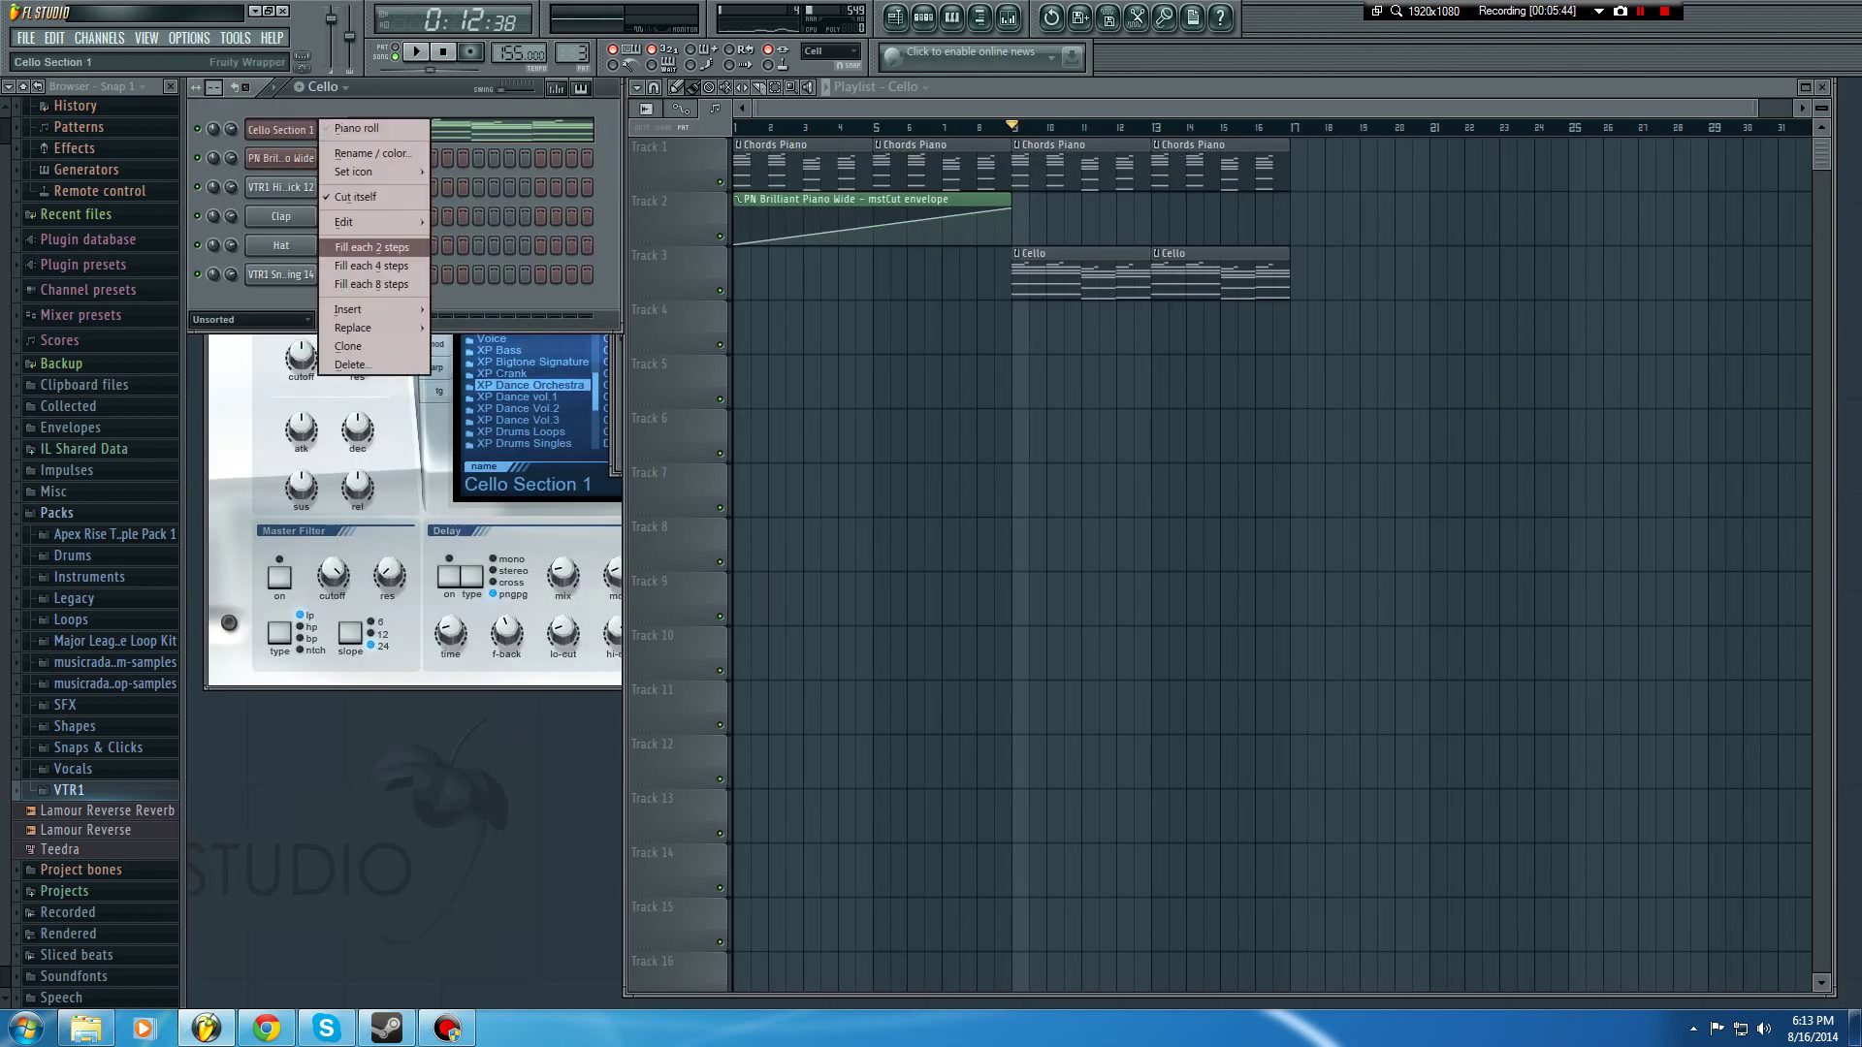
{"action": "mouse_move", "coordinate": [368, 309]}
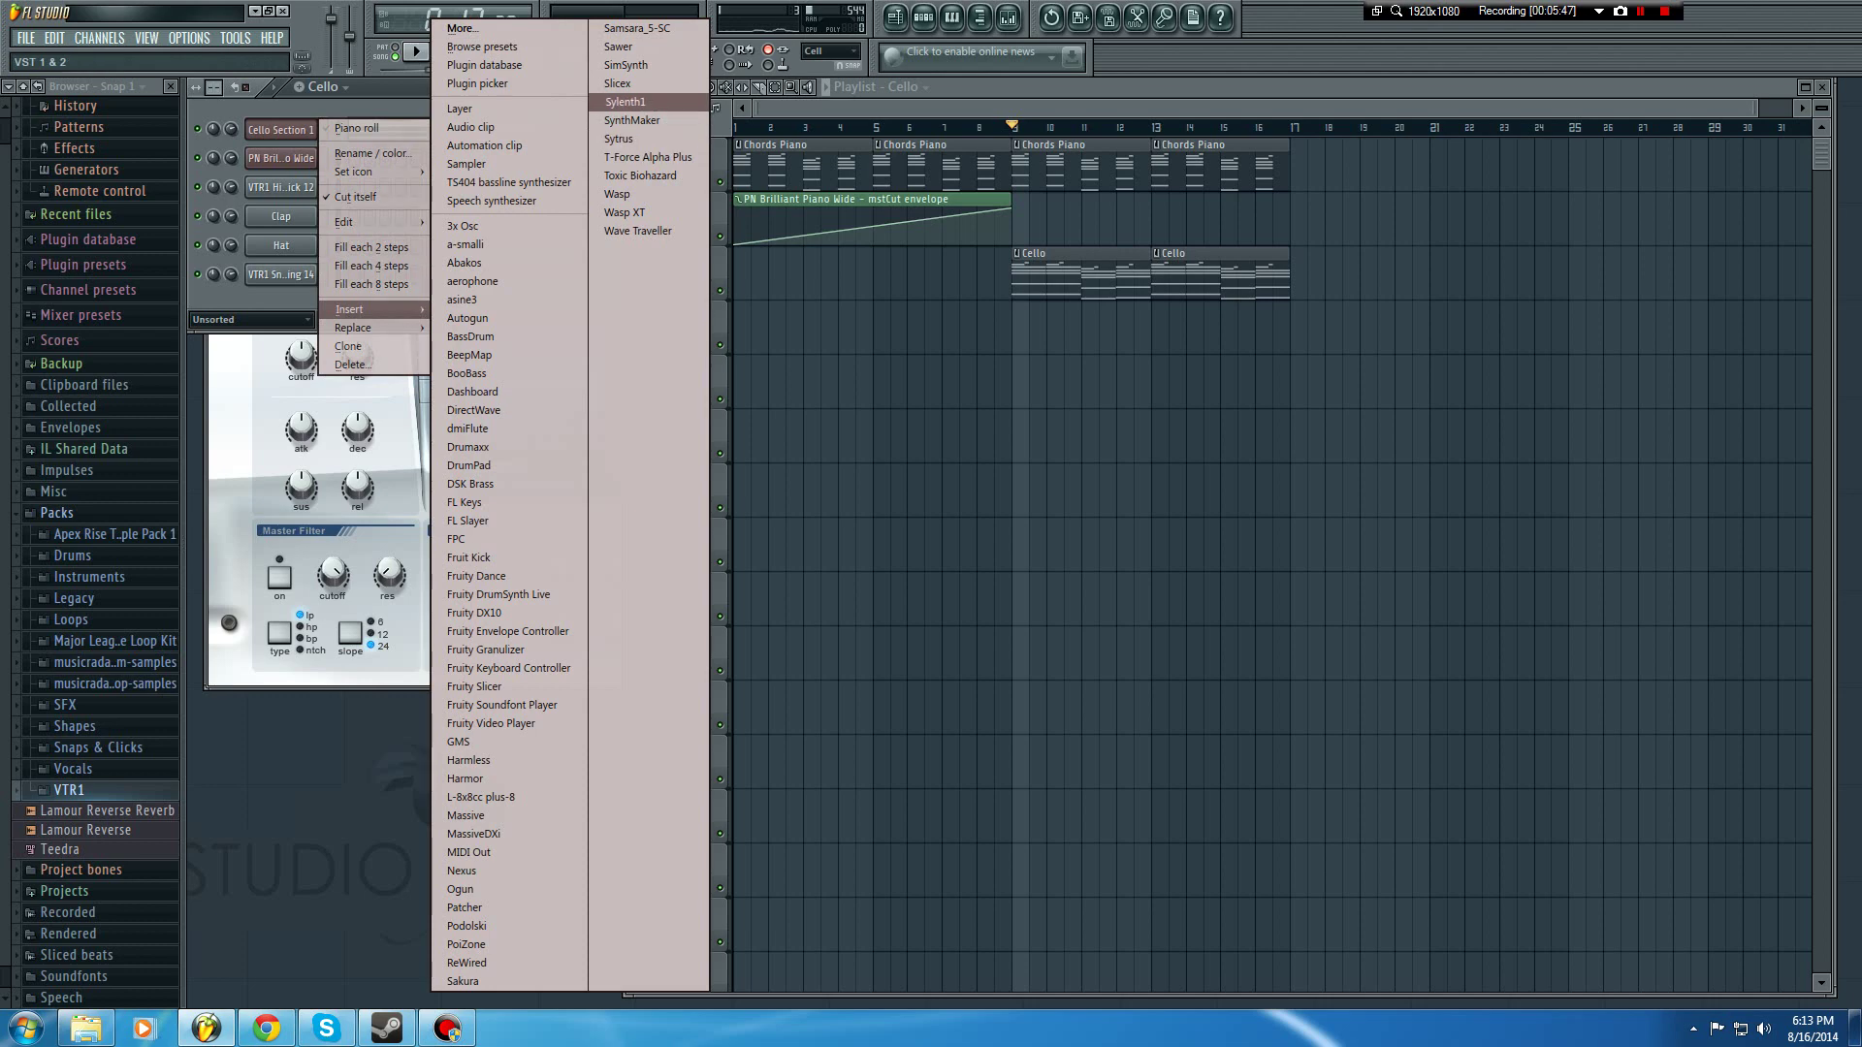
{"action": "left_click", "coordinate": [626, 102]}
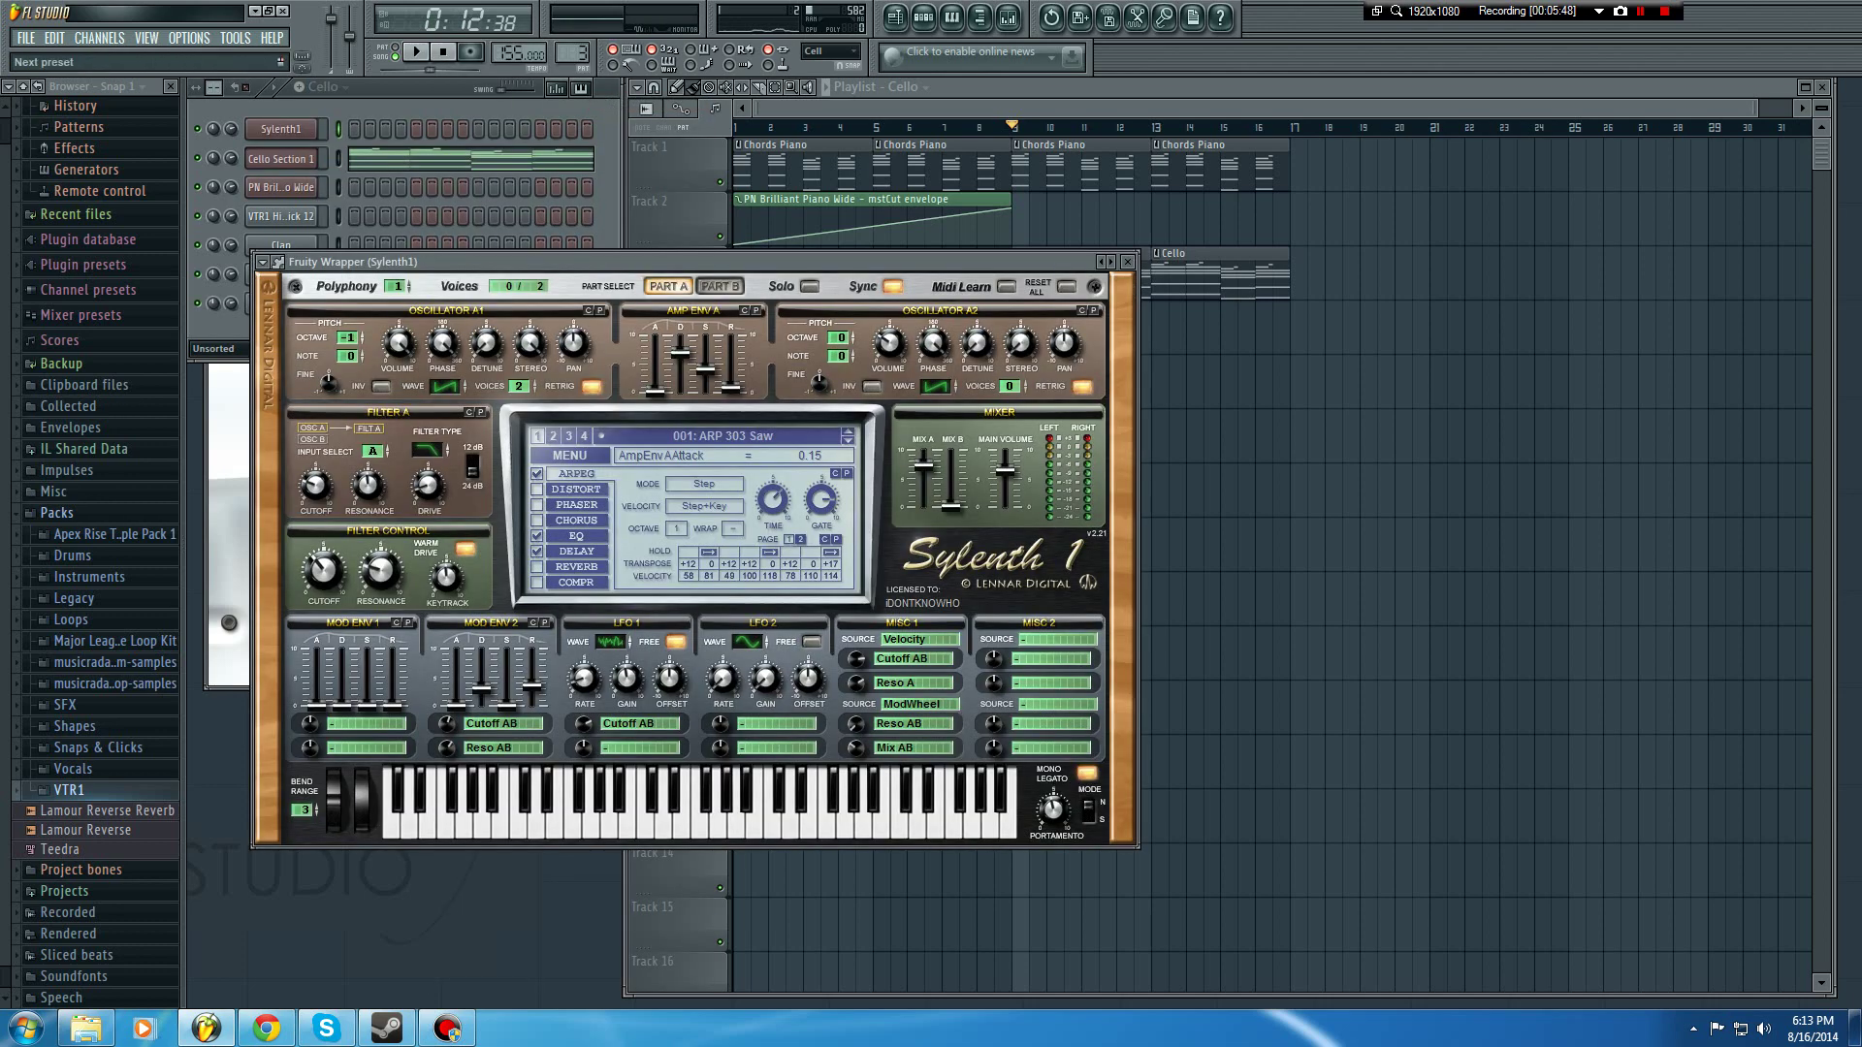
{"action": "left_click", "coordinate": [722, 435]}
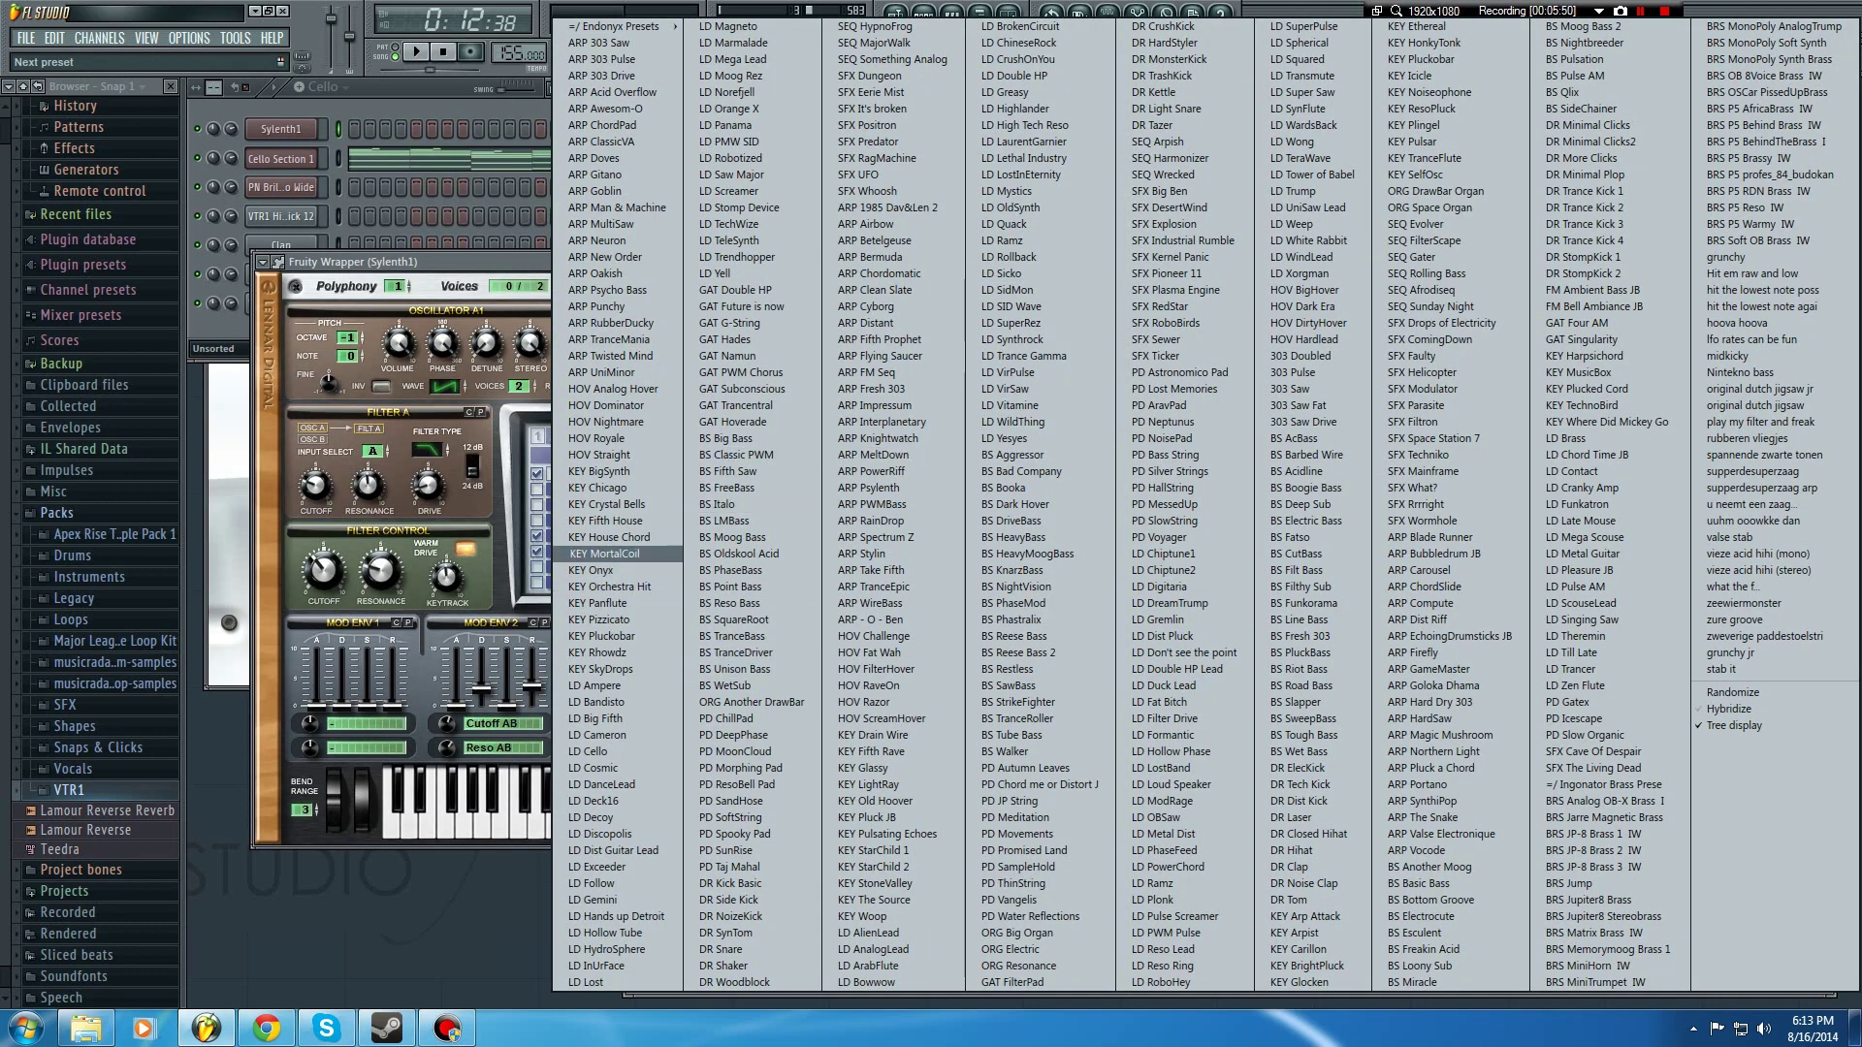
{"action": "left_click", "coordinate": [598, 619]}
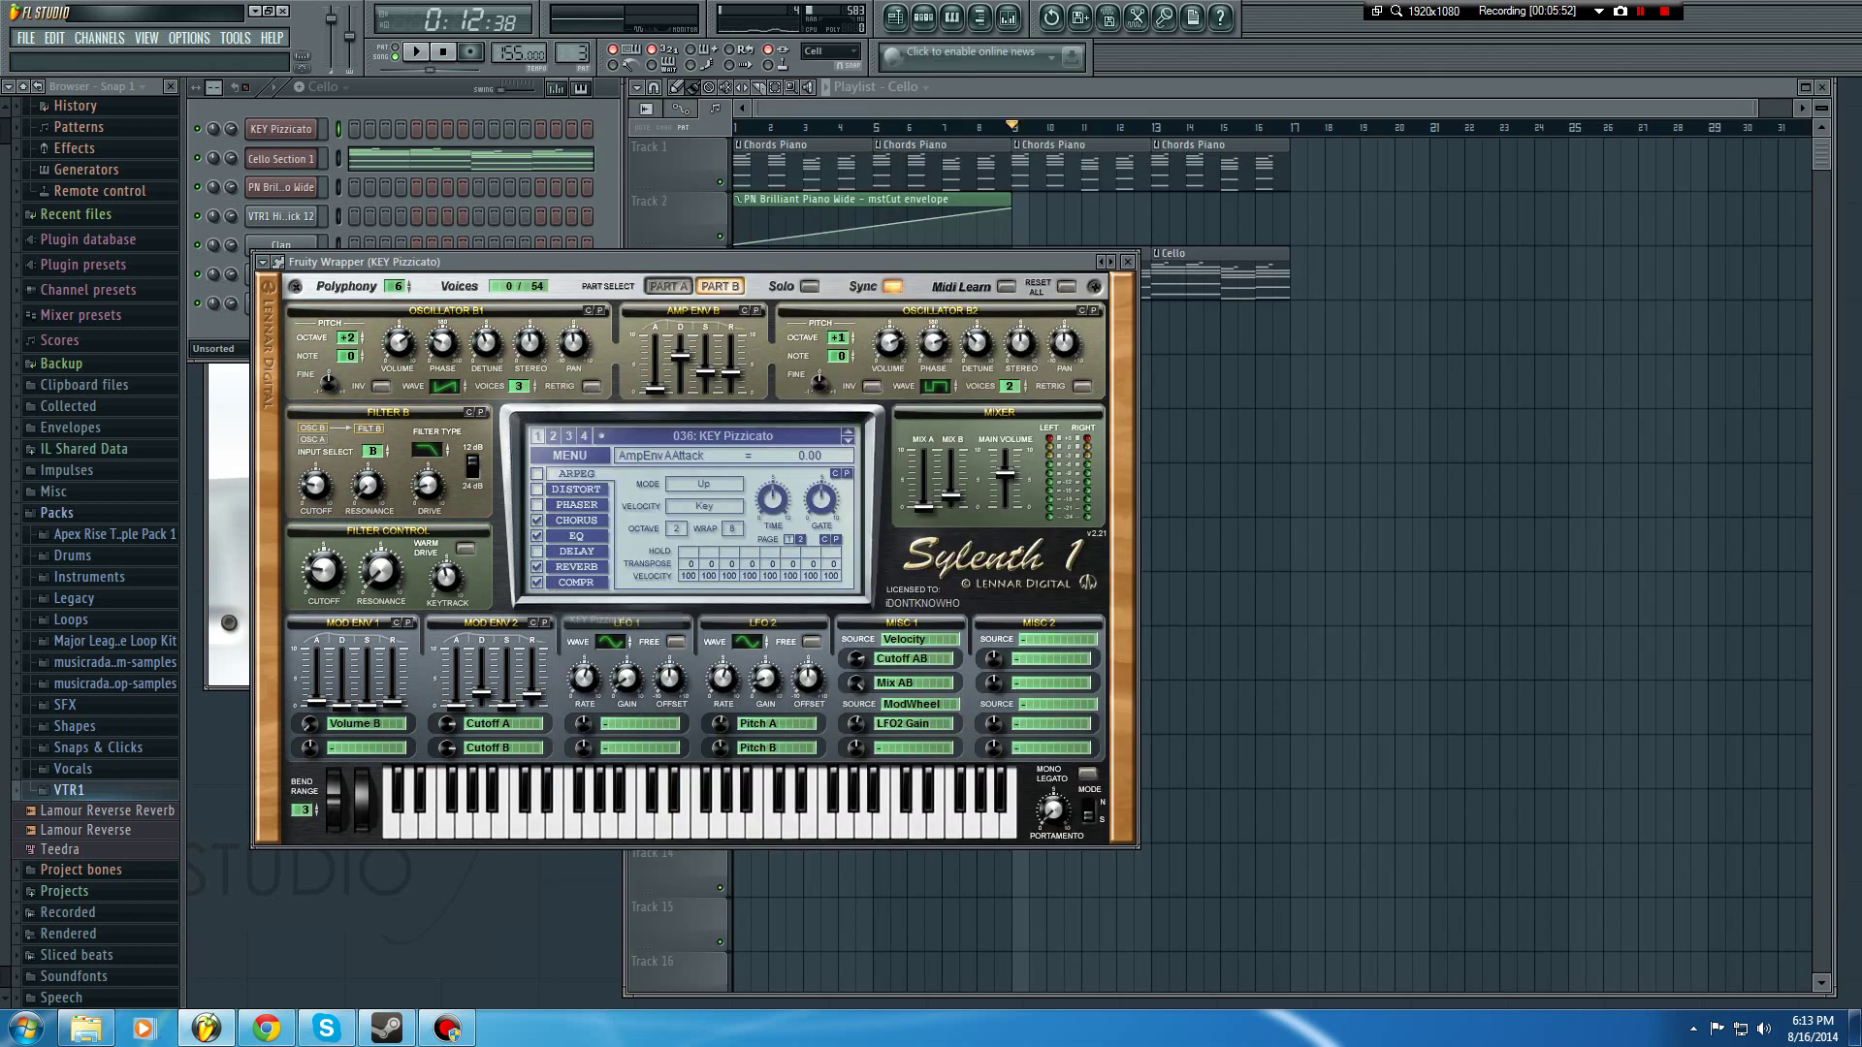
Step: Create a new pattern named Build Fast Off beat
{"action": "left_click", "coordinate": [417, 87]}
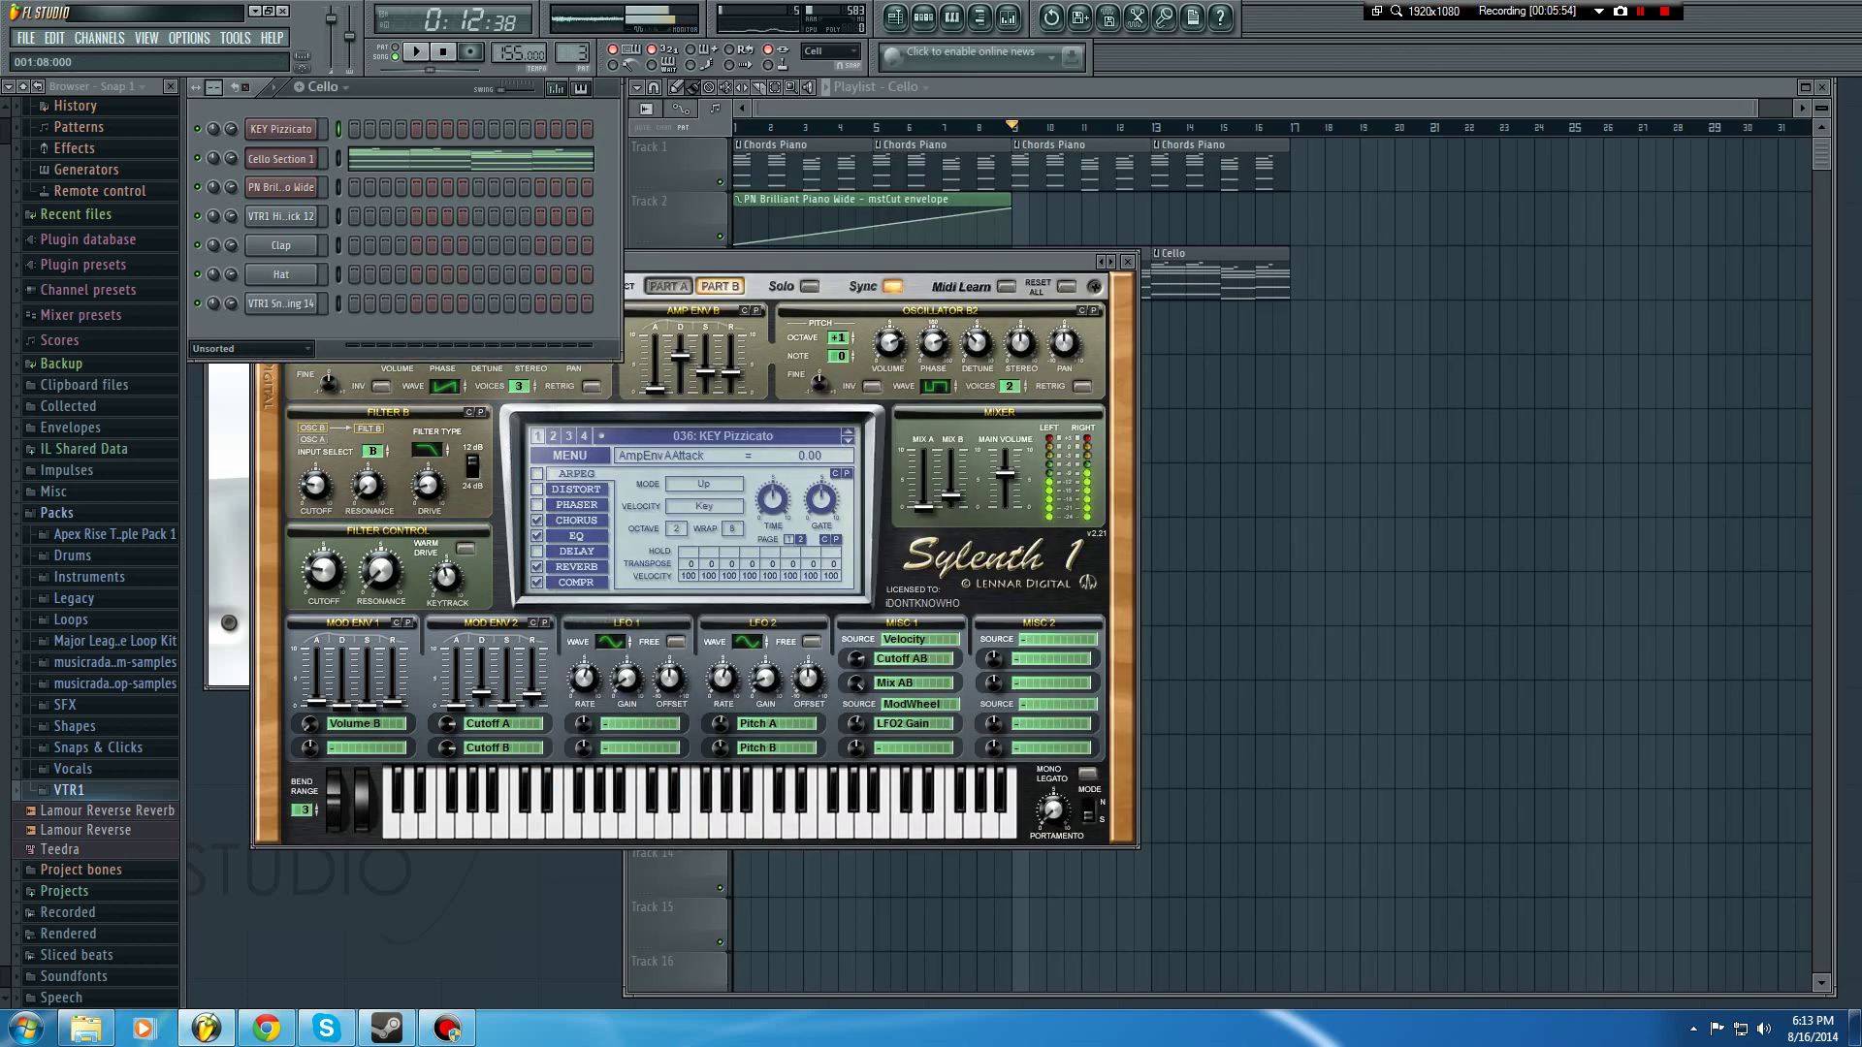
{"action": "key", "text": "F4"}
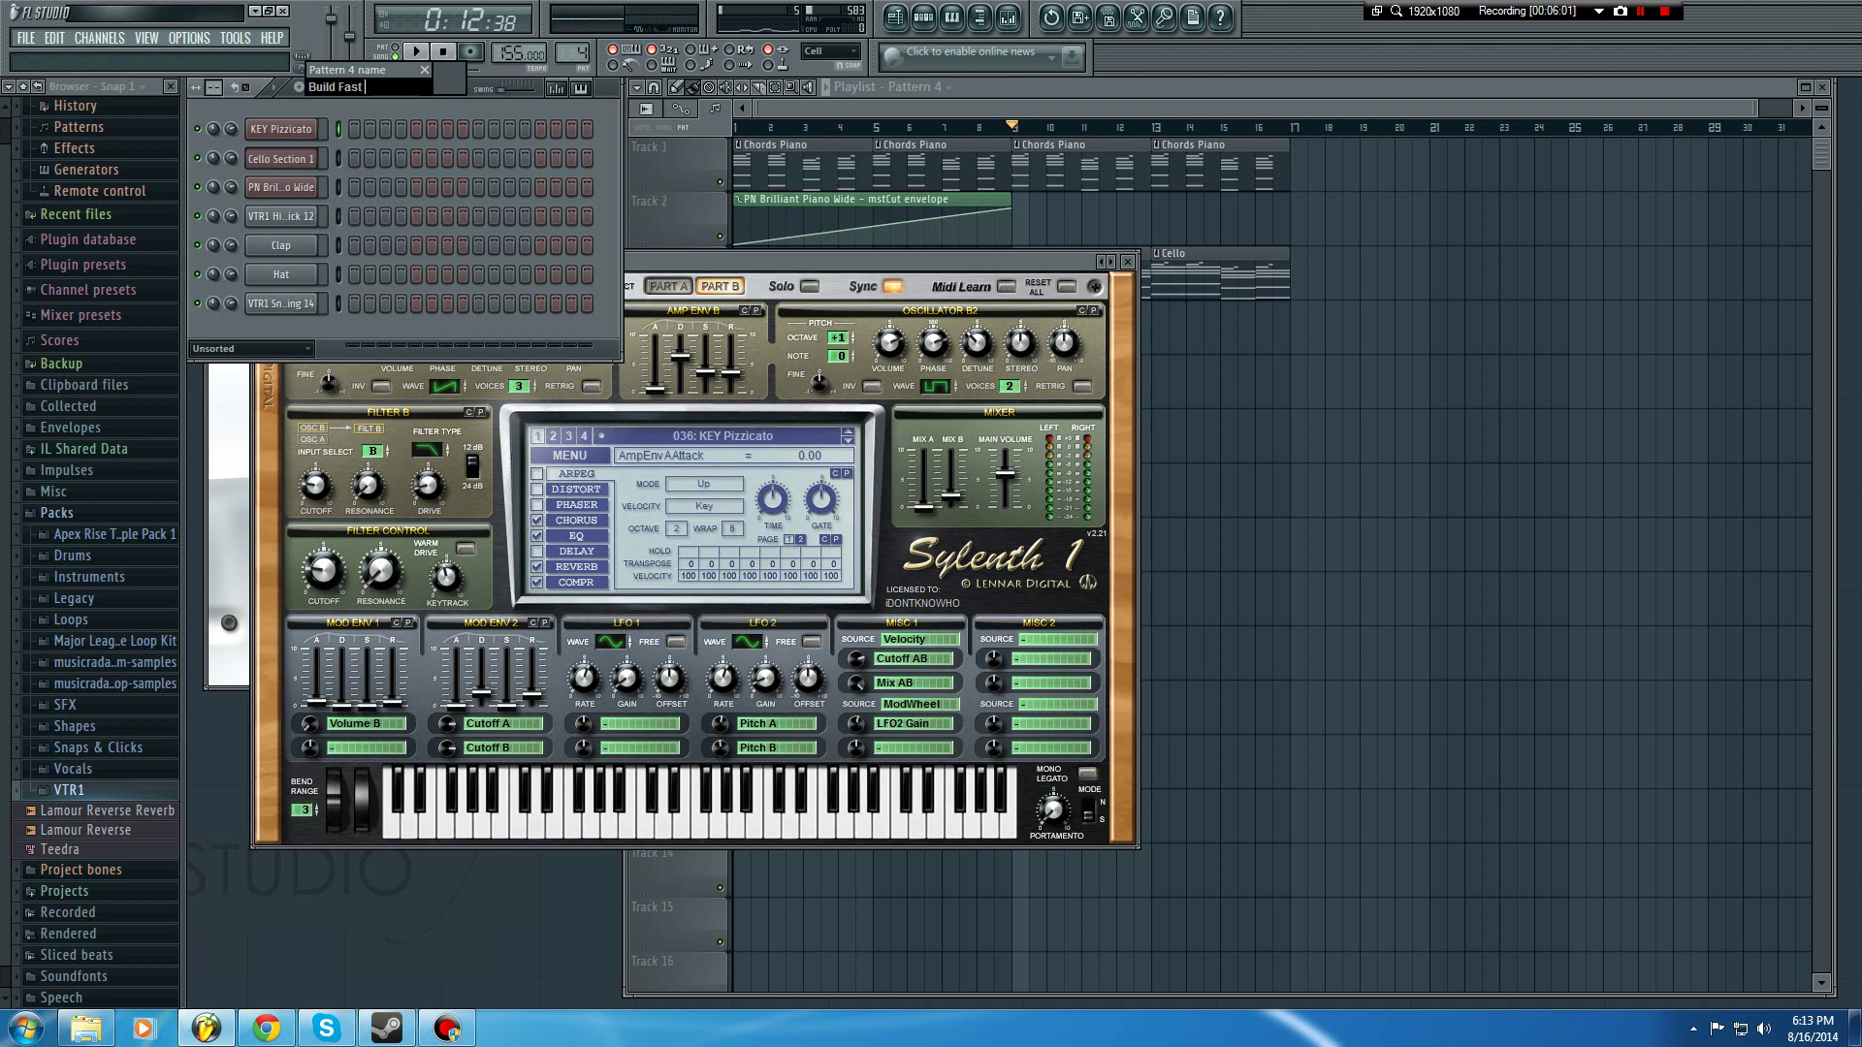
{"action": "type", "text": "Build Fast Off beat"}
{"action": "key", "text": "Return"}
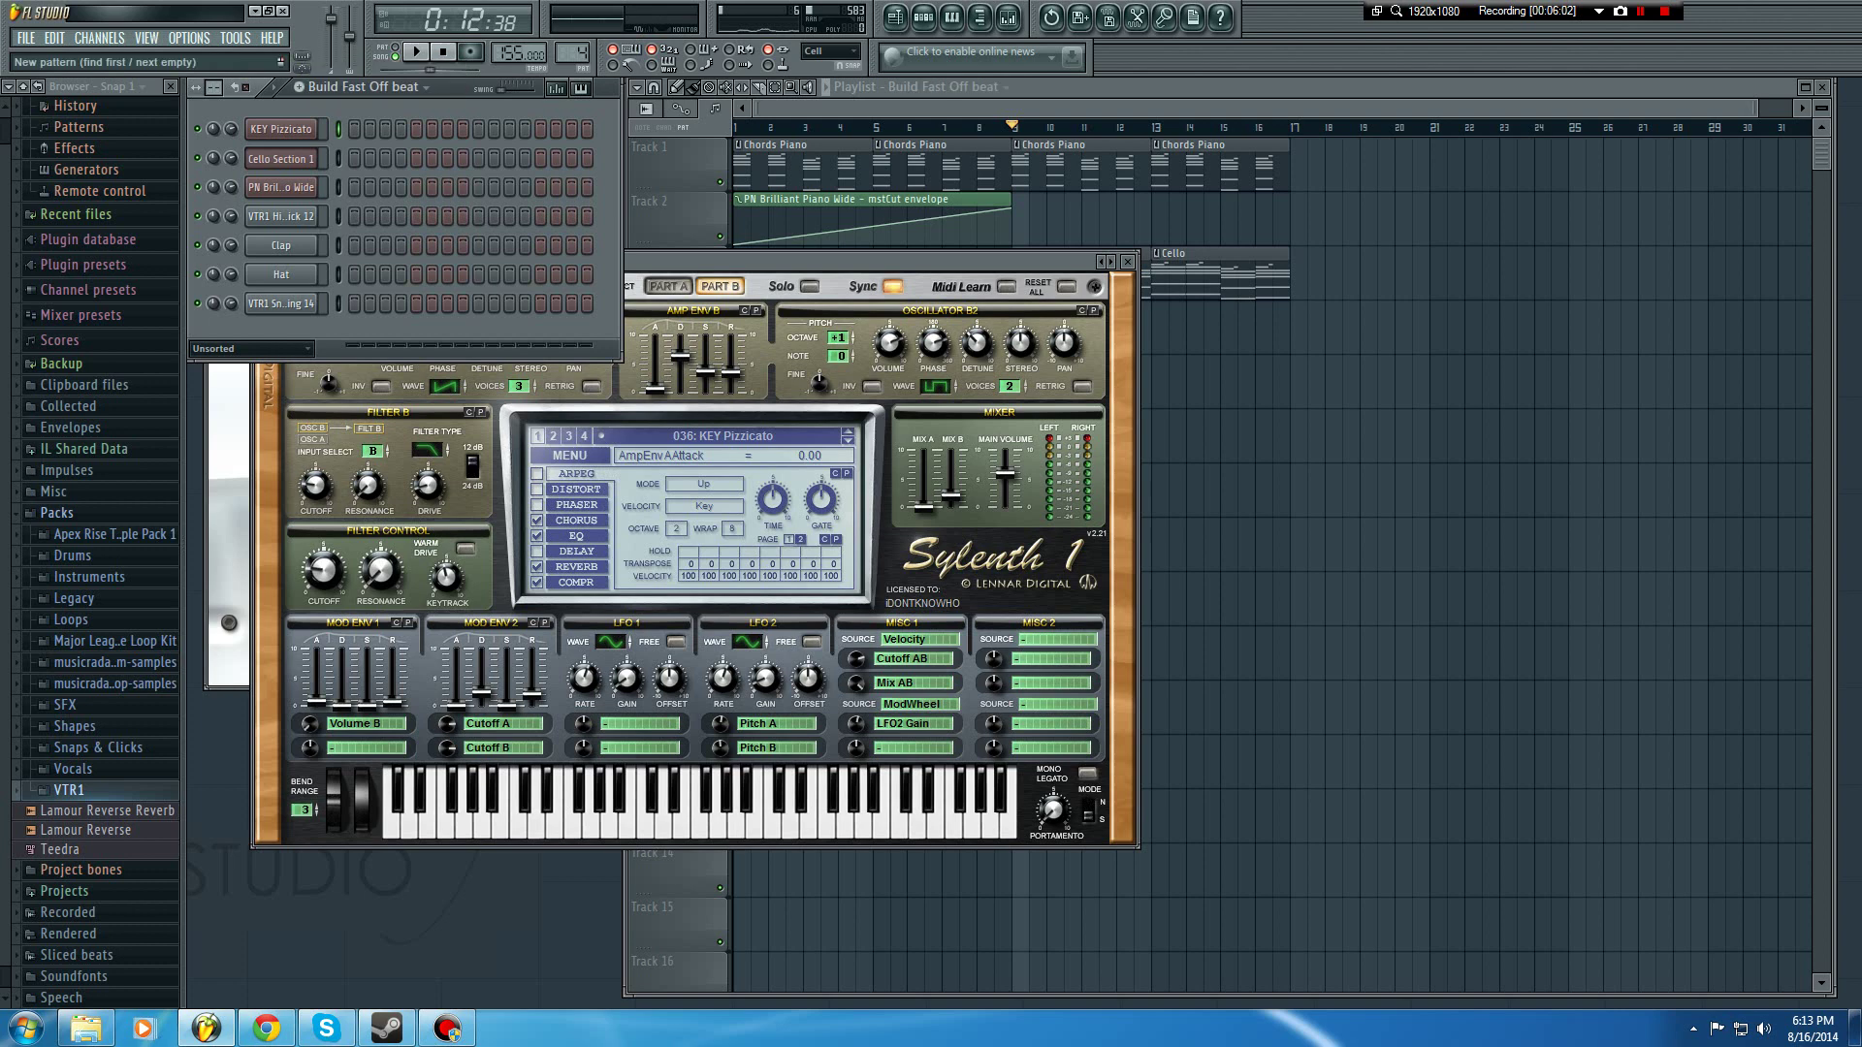
Step: Paste the copied cello notes into the KEY Pizzicato piano roll and deselect them
{"action": "key", "text": "F7"}
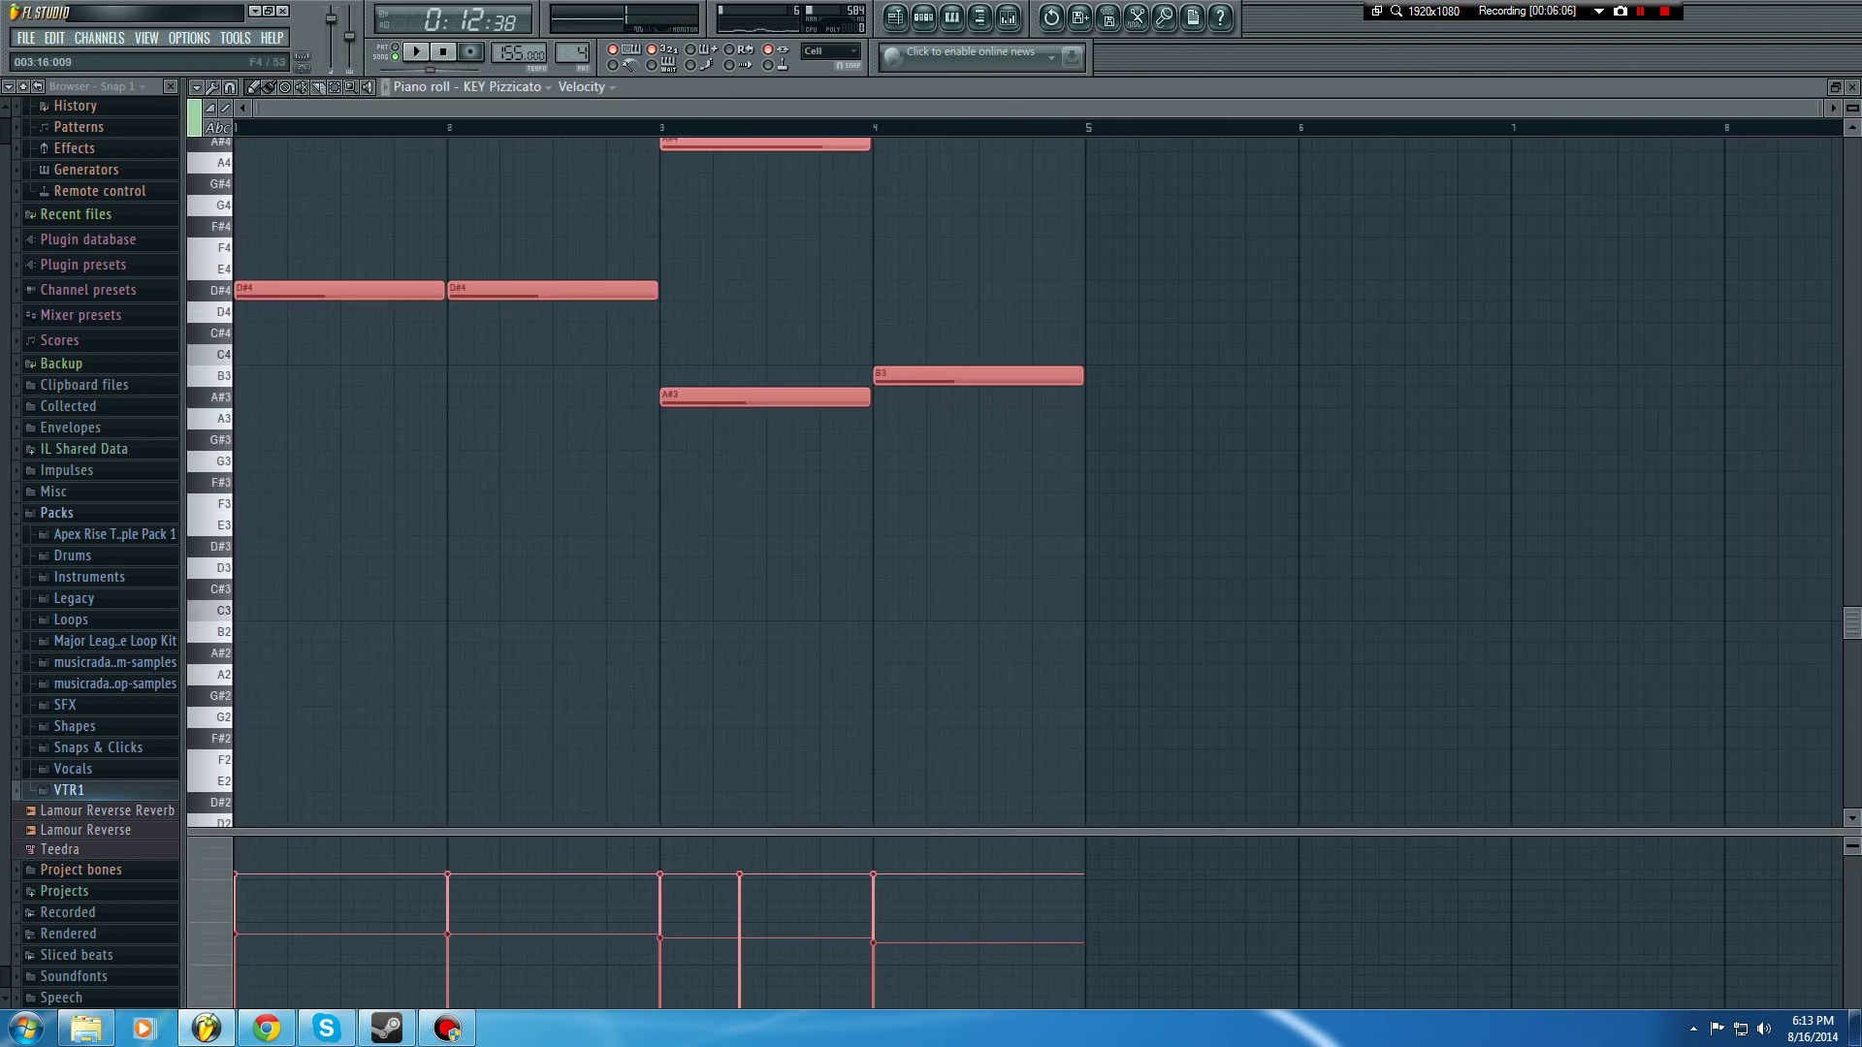
{"action": "scroll", "coordinate": [1067, 491], "scroll_direction": "up", "scroll_amount": 4}
{"action": "left_click", "coordinate": [1067, 491], "text": "ctrl"}
{"action": "scroll", "coordinate": [361, 377], "scroll_direction": "up", "scroll_amount": 2}
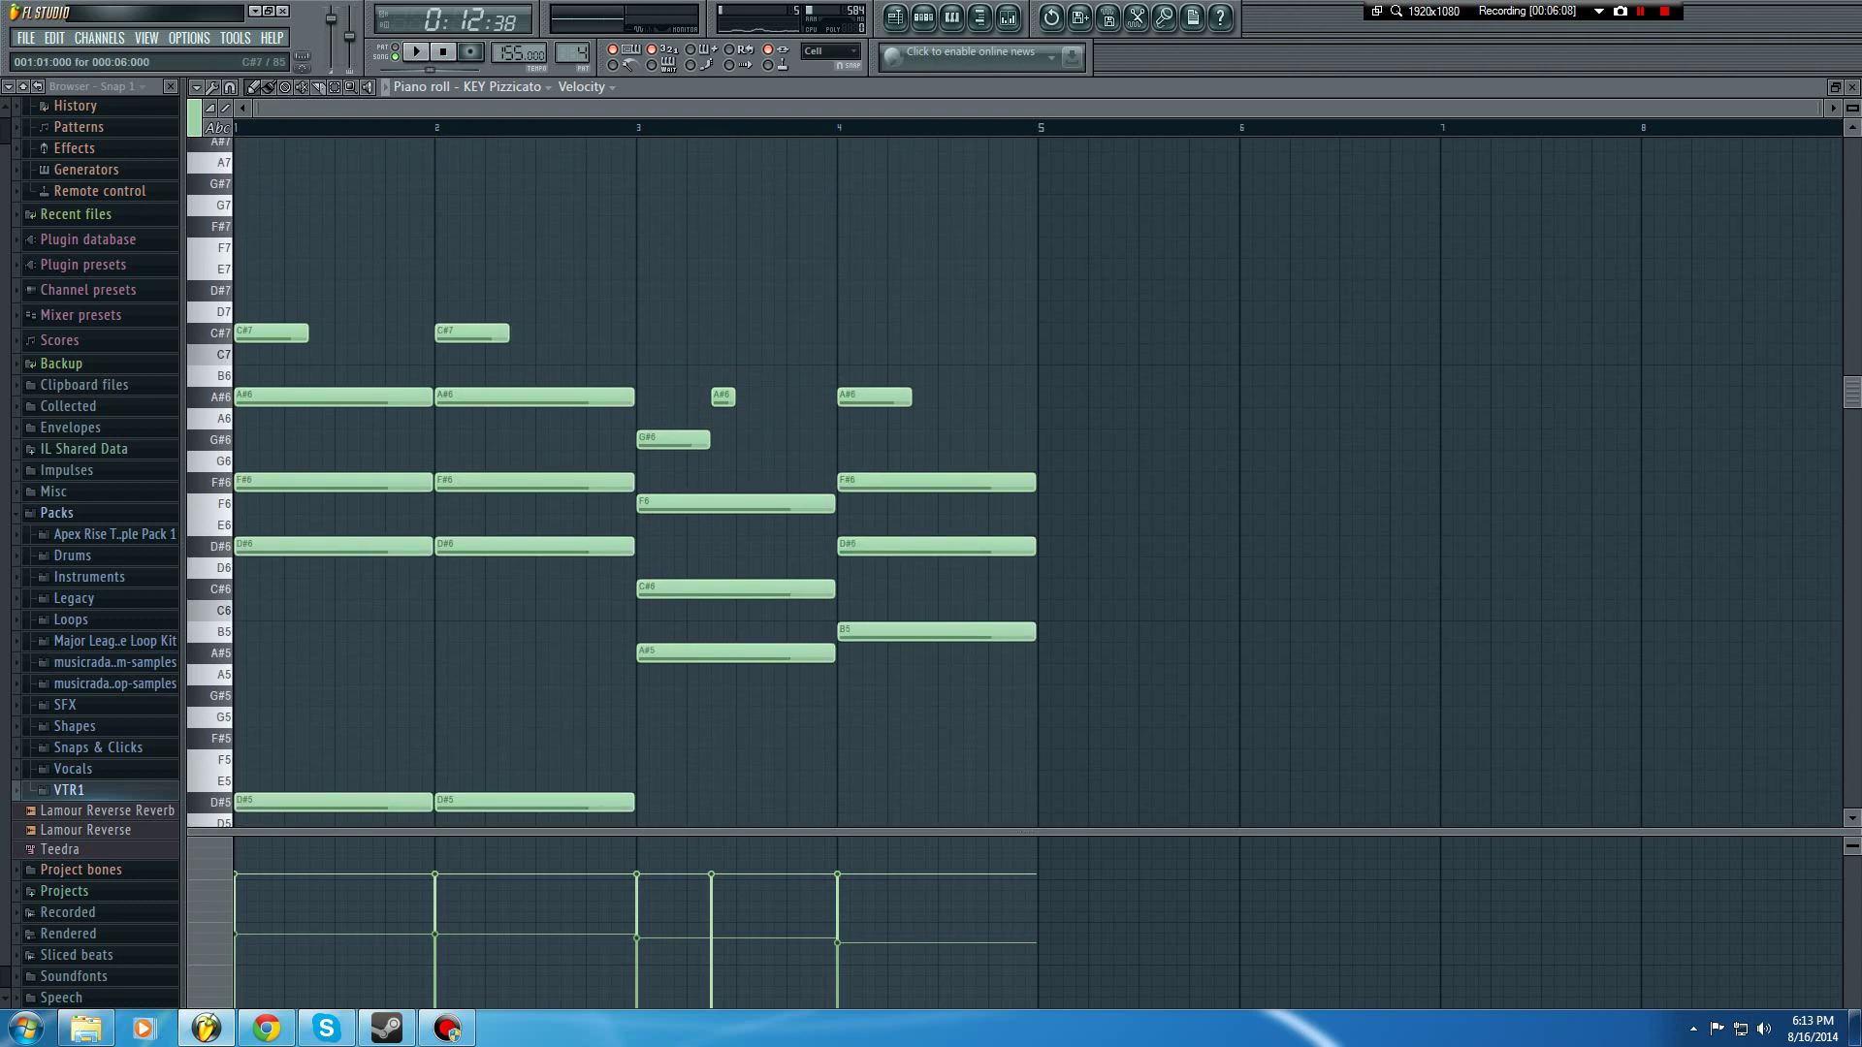
Step: Lengthen the top note of each of the four chords to a full bar and raise the second chord's top note to D#7
{"action": "left_click_drag", "start_coordinate": [306, 333], "coordinate": [621, 290]}
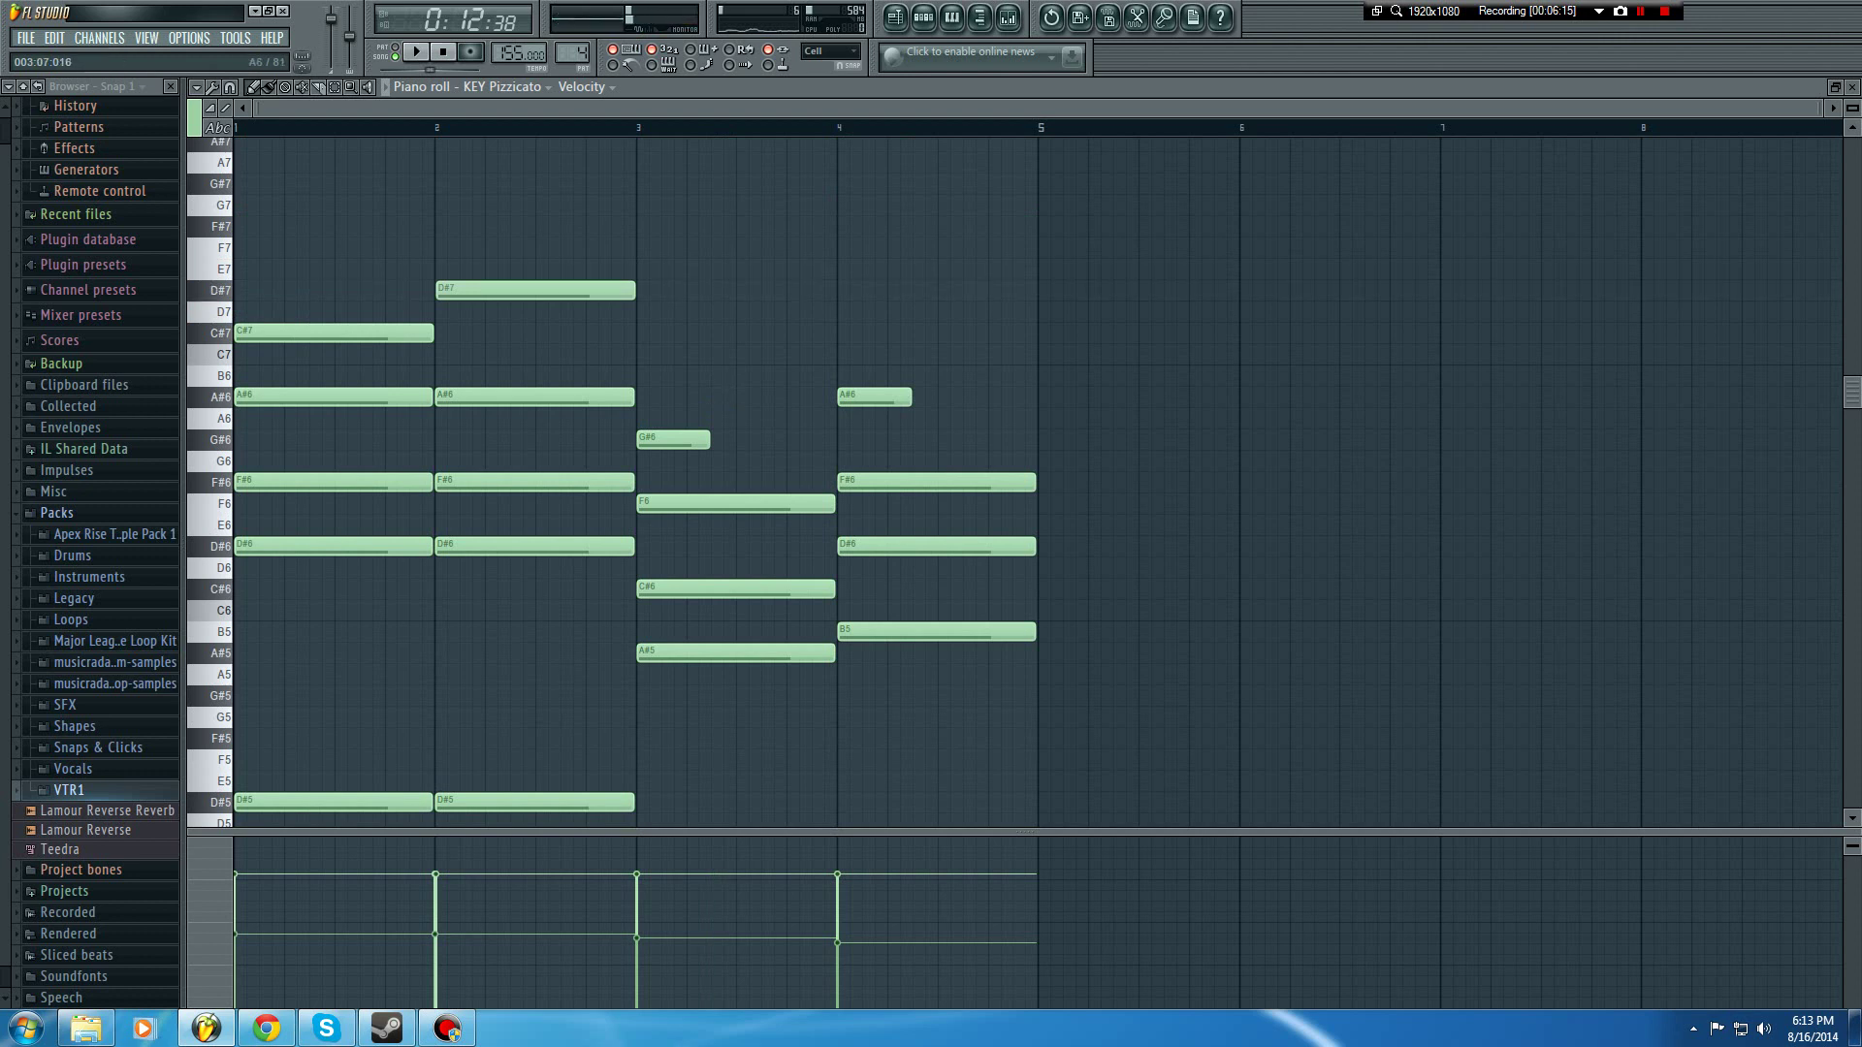
{"action": "left_click_drag", "start_coordinate": [708, 440], "coordinate": [844, 440]}
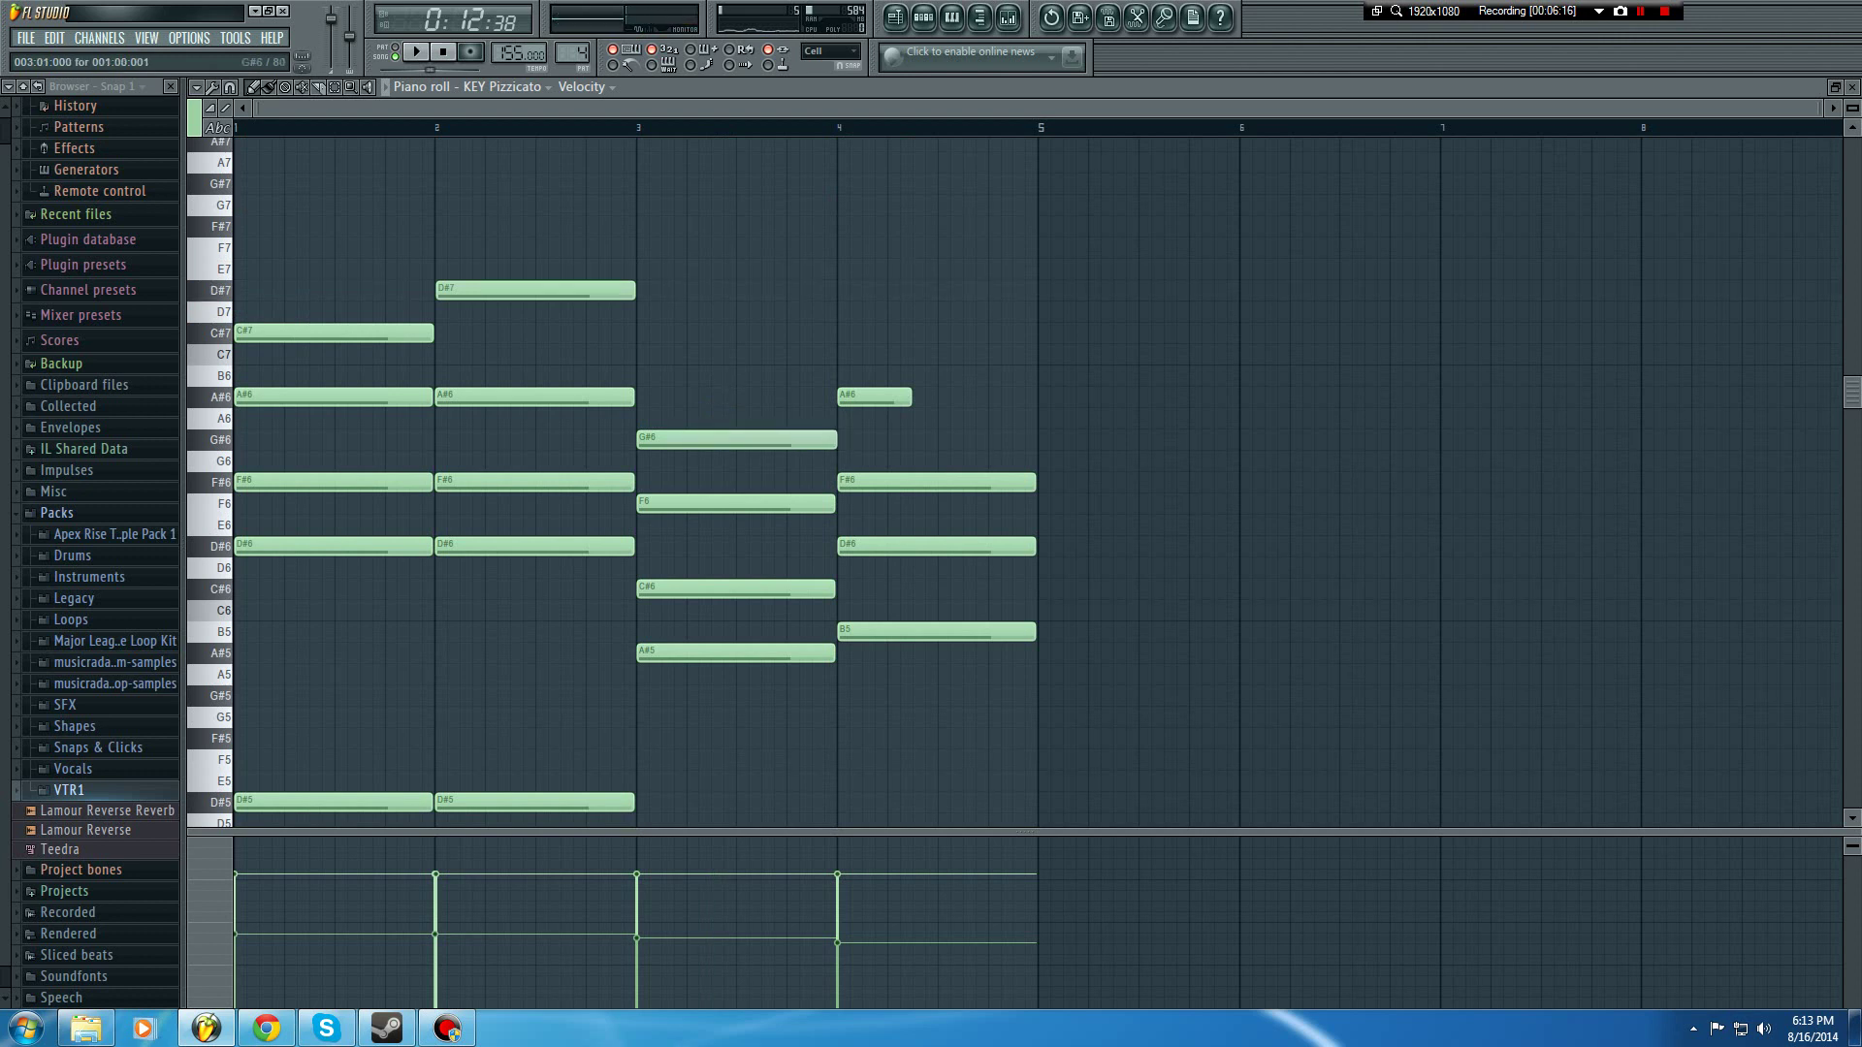
{"action": "left_click", "coordinate": [840, 396]}
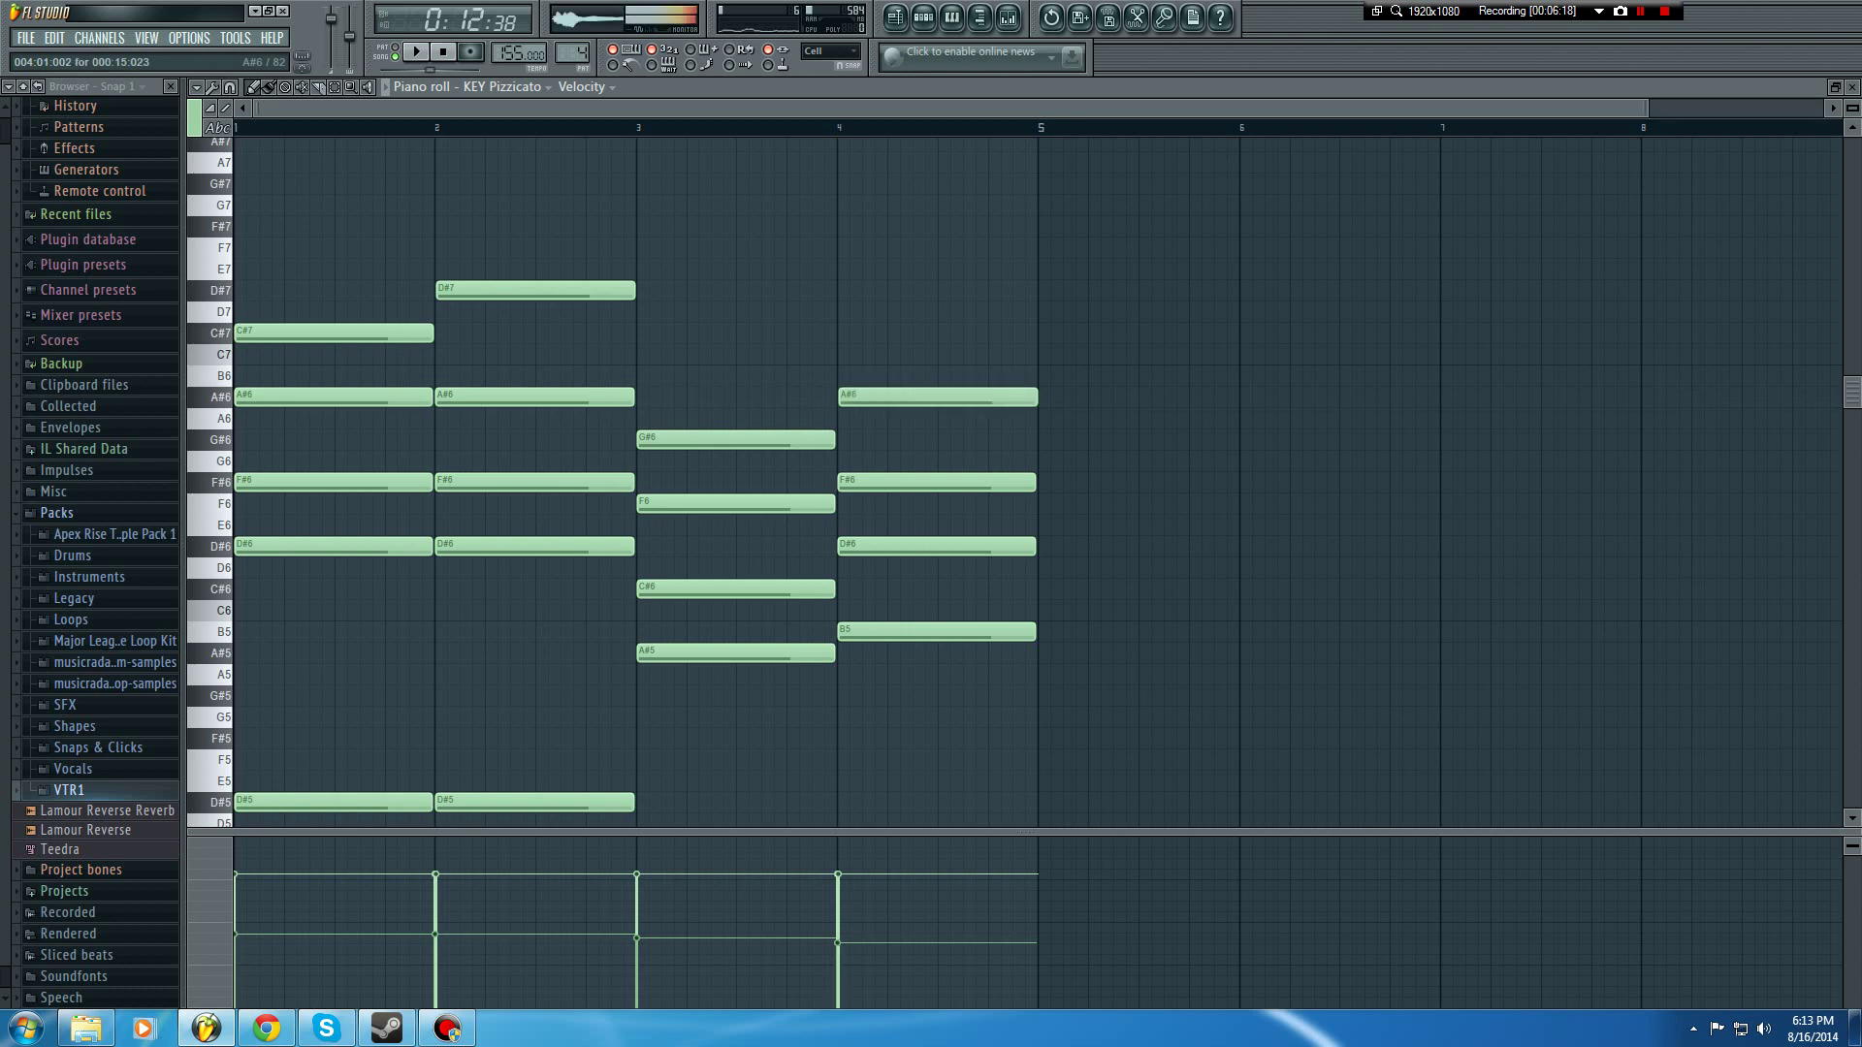
Step: Transpose all the KEY Pizzicato notes down one octave, deselect them and play the result briefly
{"action": "left_click_drag", "start_coordinate": [1218, 216], "coordinate": [282, 970]}
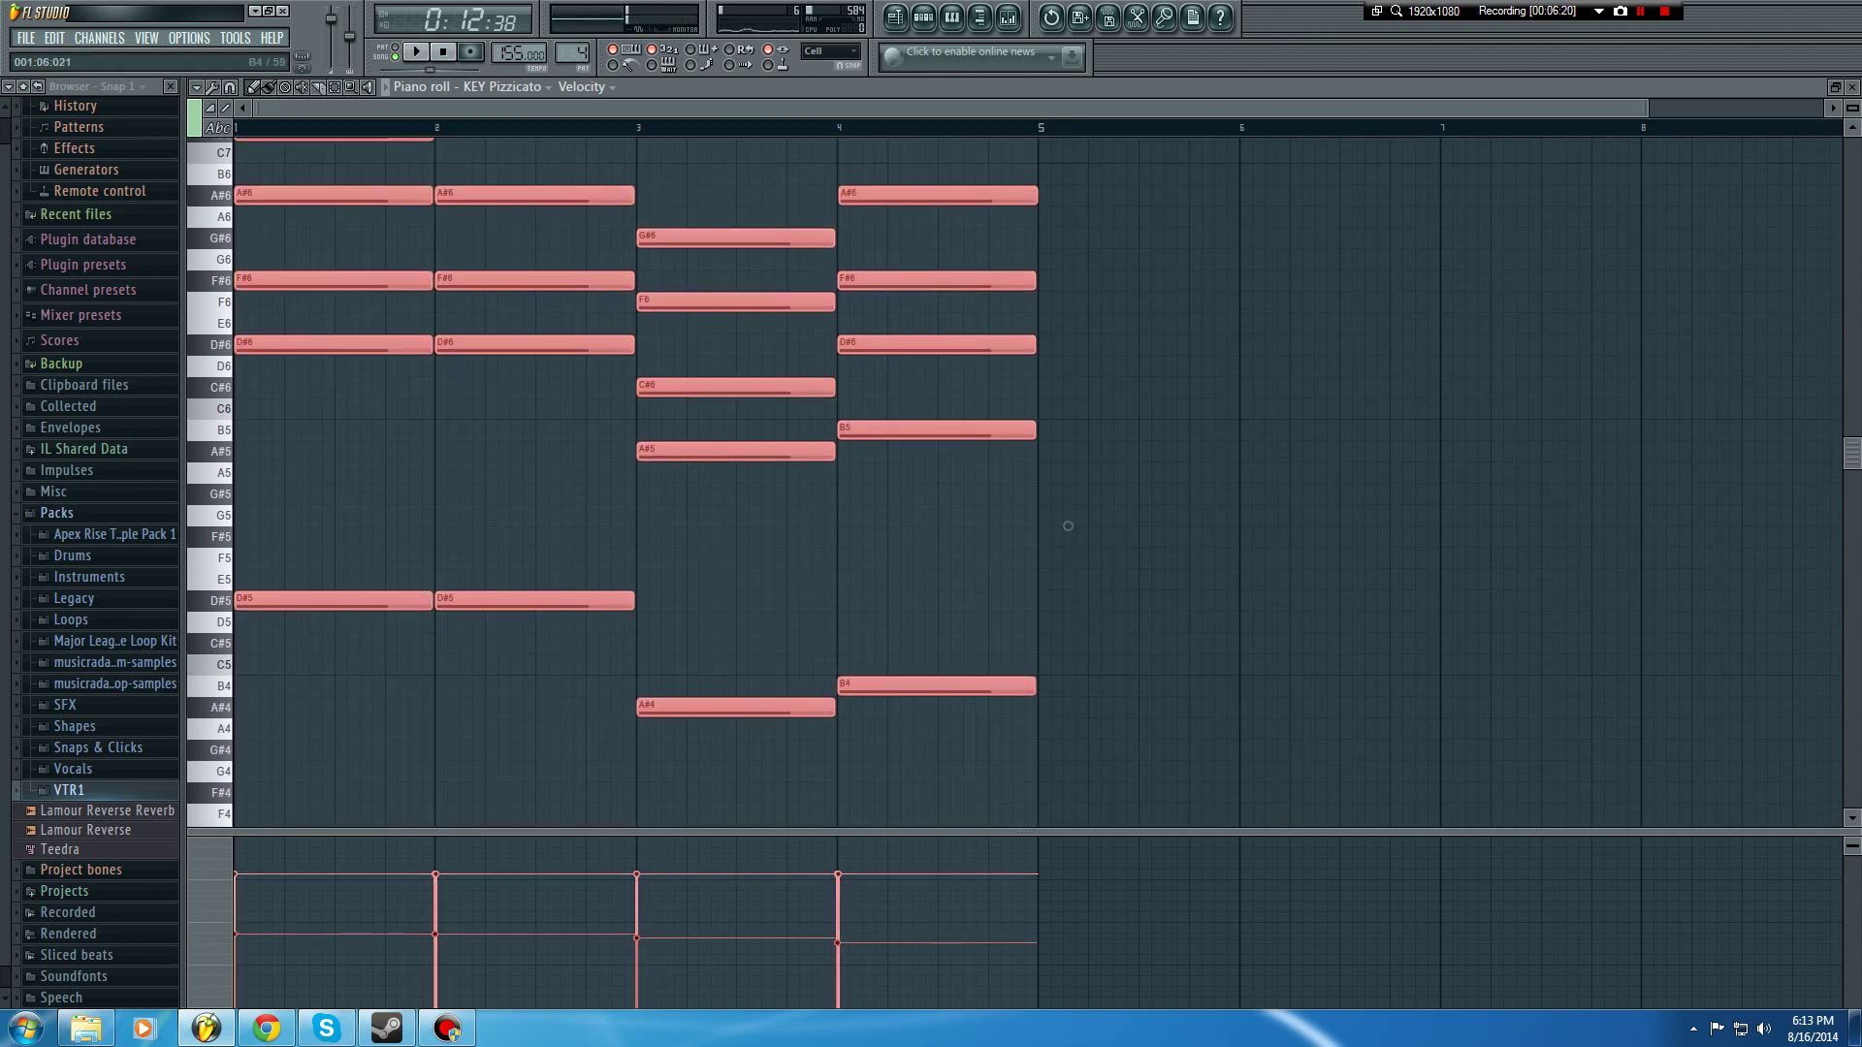
{"action": "scroll", "coordinate": [666, 709], "scroll_direction": "down", "scroll_amount": 3}
{"action": "left_click_drag", "start_coordinate": [1068, 146], "coordinate": [1067, 398]}
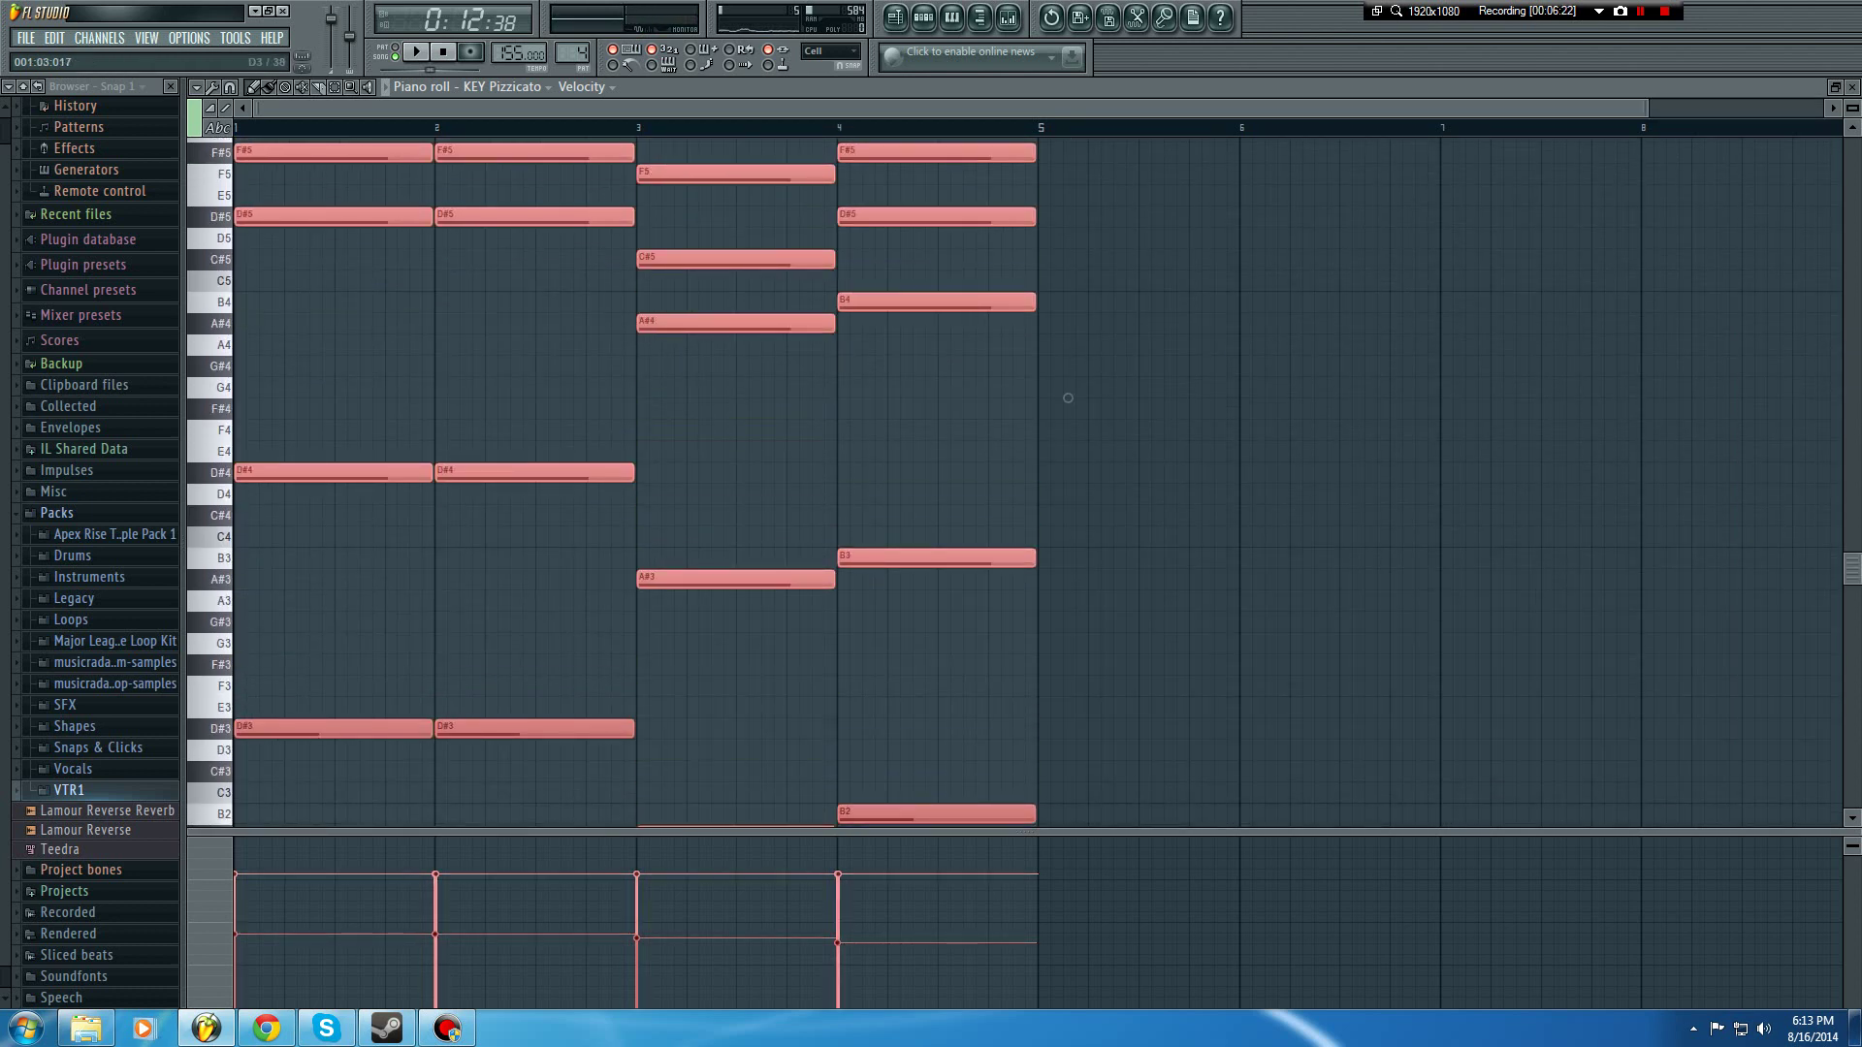
{"action": "key", "text": "ctrl+d"}
{"action": "key", "text": "space"}
{"action": "scroll", "coordinate": [1038, 480], "scroll_direction": "up", "scroll_amount": 5}
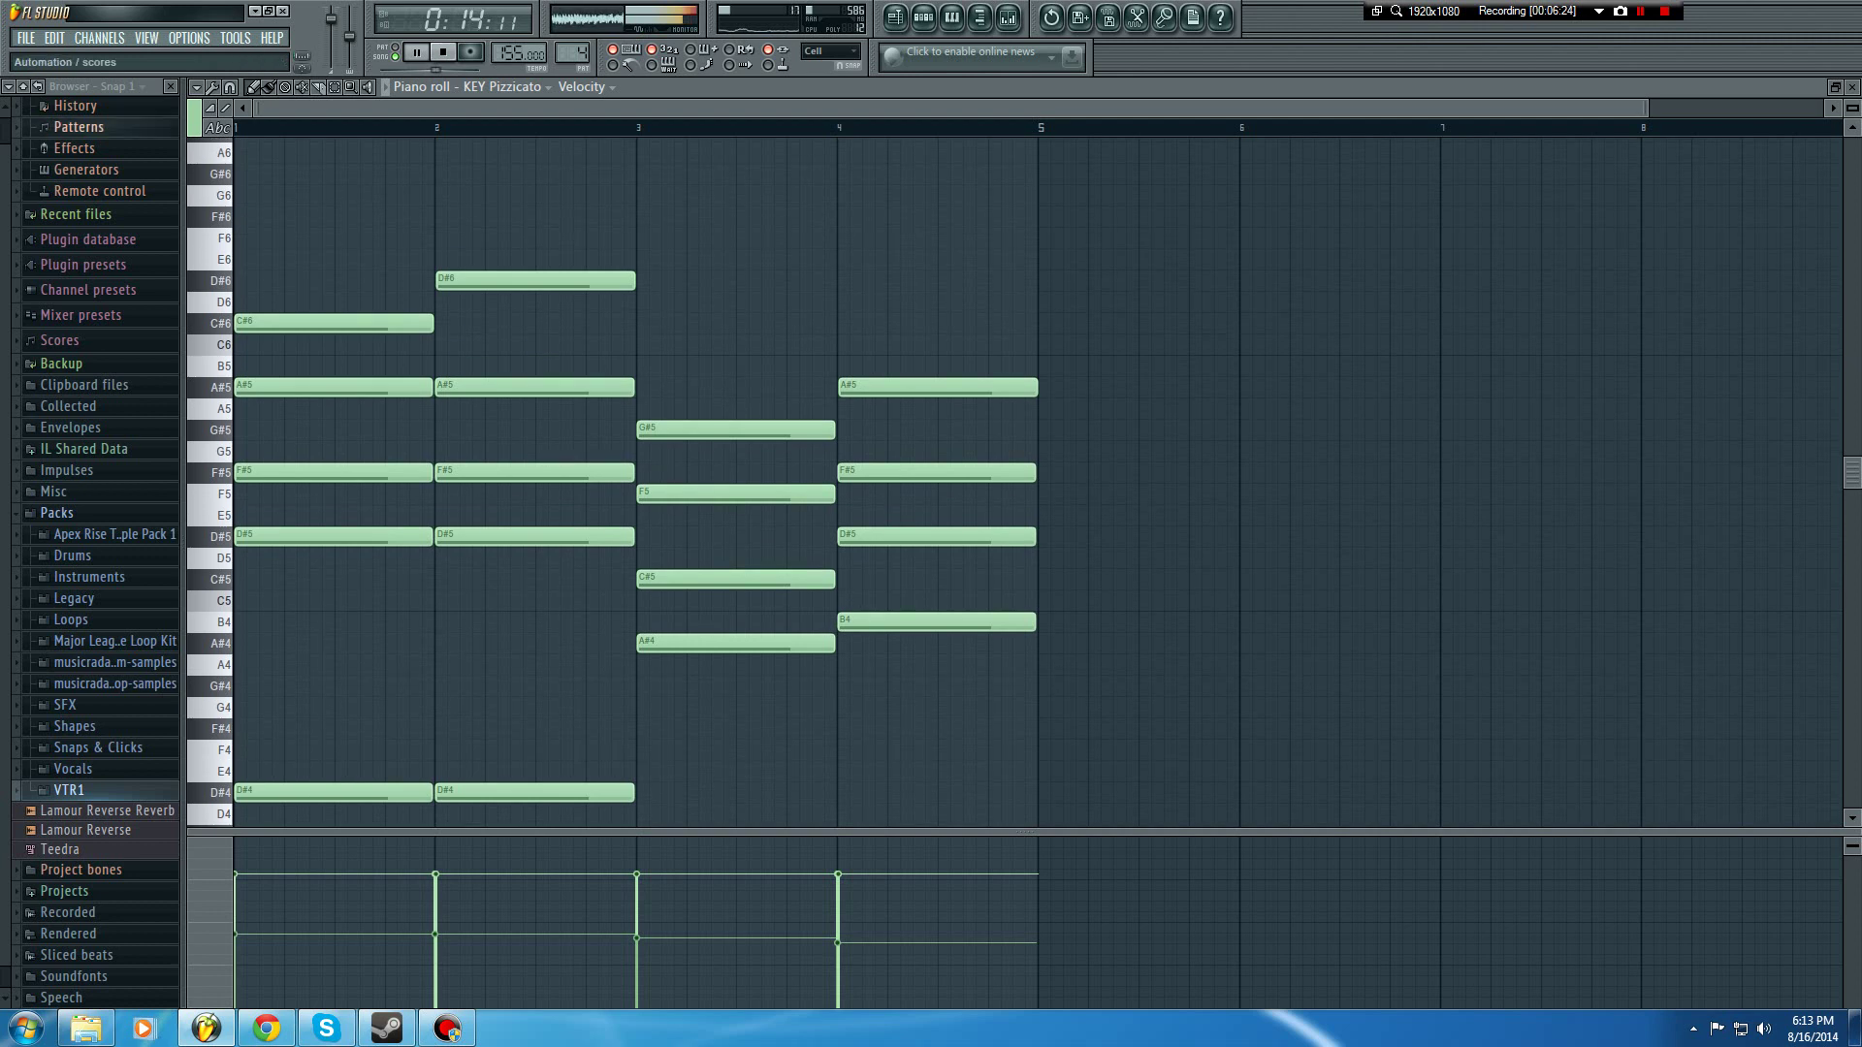
{"action": "key", "text": "space"}
Step: Place the Build Fast Off beat pattern twice in a row on Track 4 of the playlist, starting at bar 17
{"action": "key", "text": "F5"}
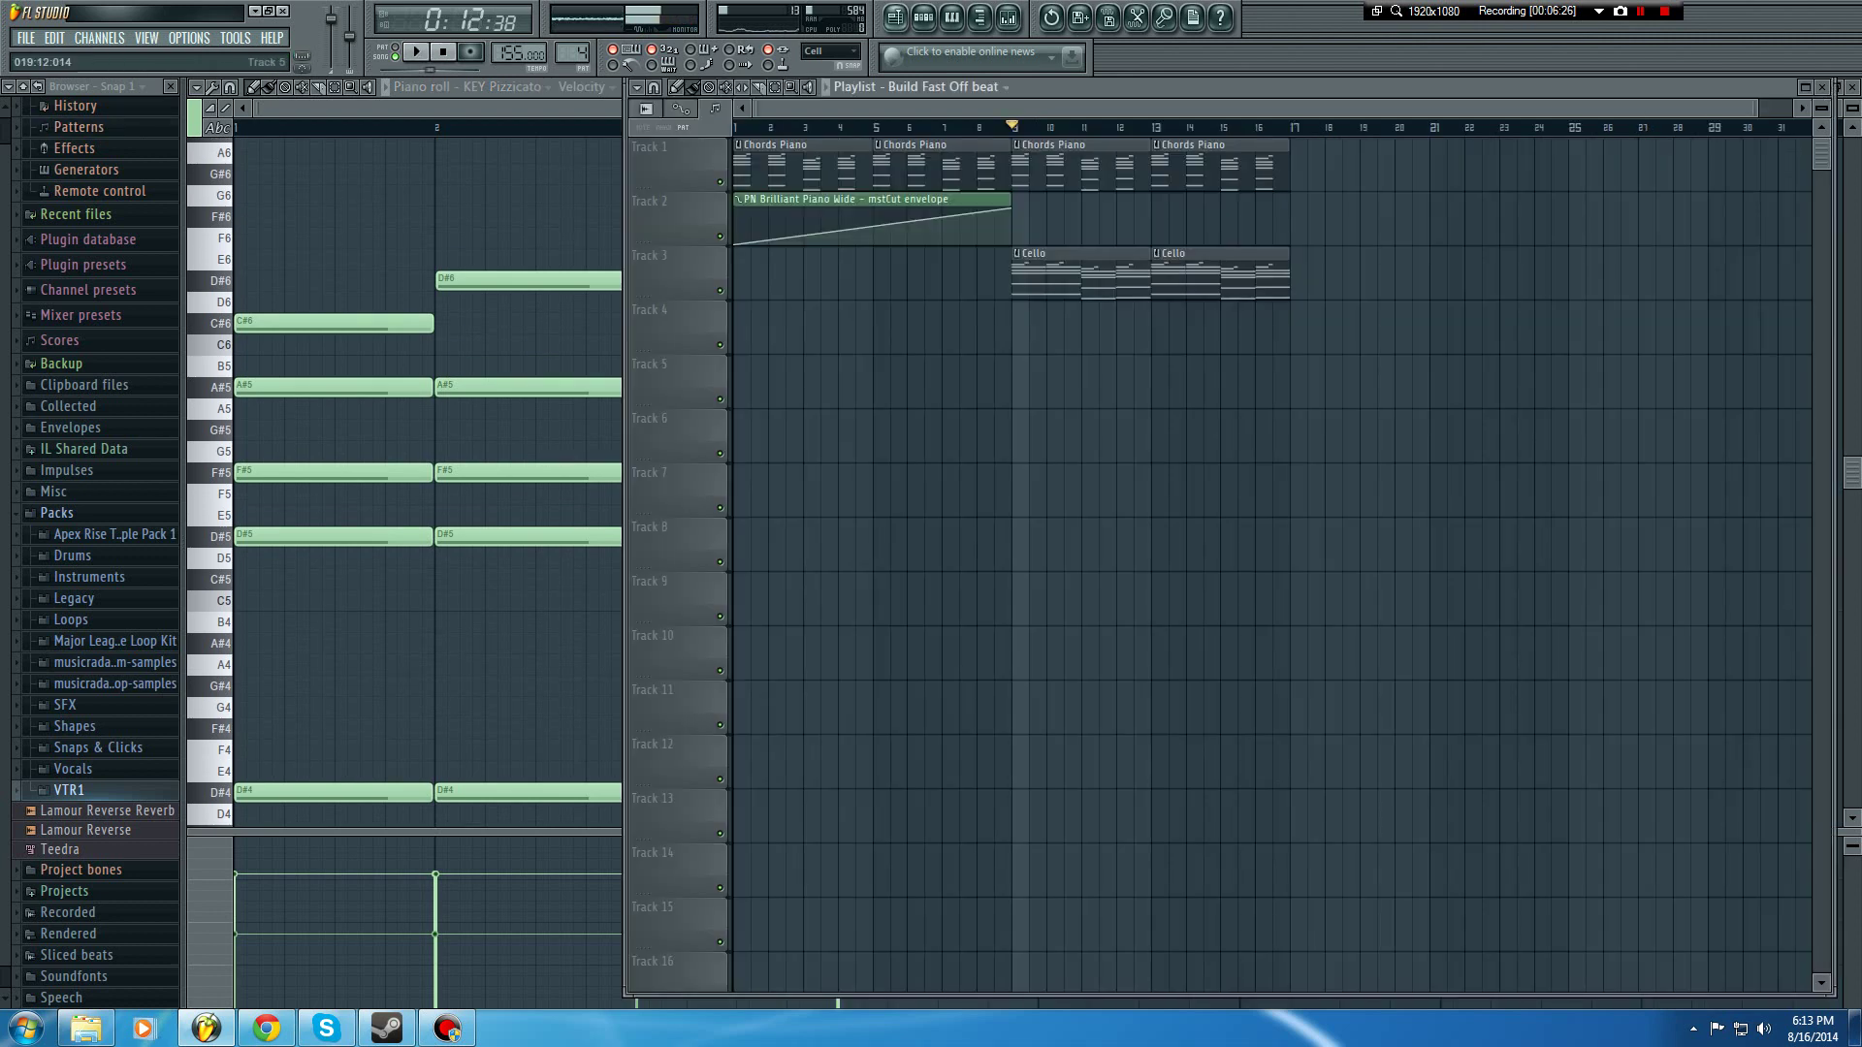
{"action": "left_click", "coordinate": [1297, 328]}
{"action": "left_click", "coordinate": [1436, 328]}
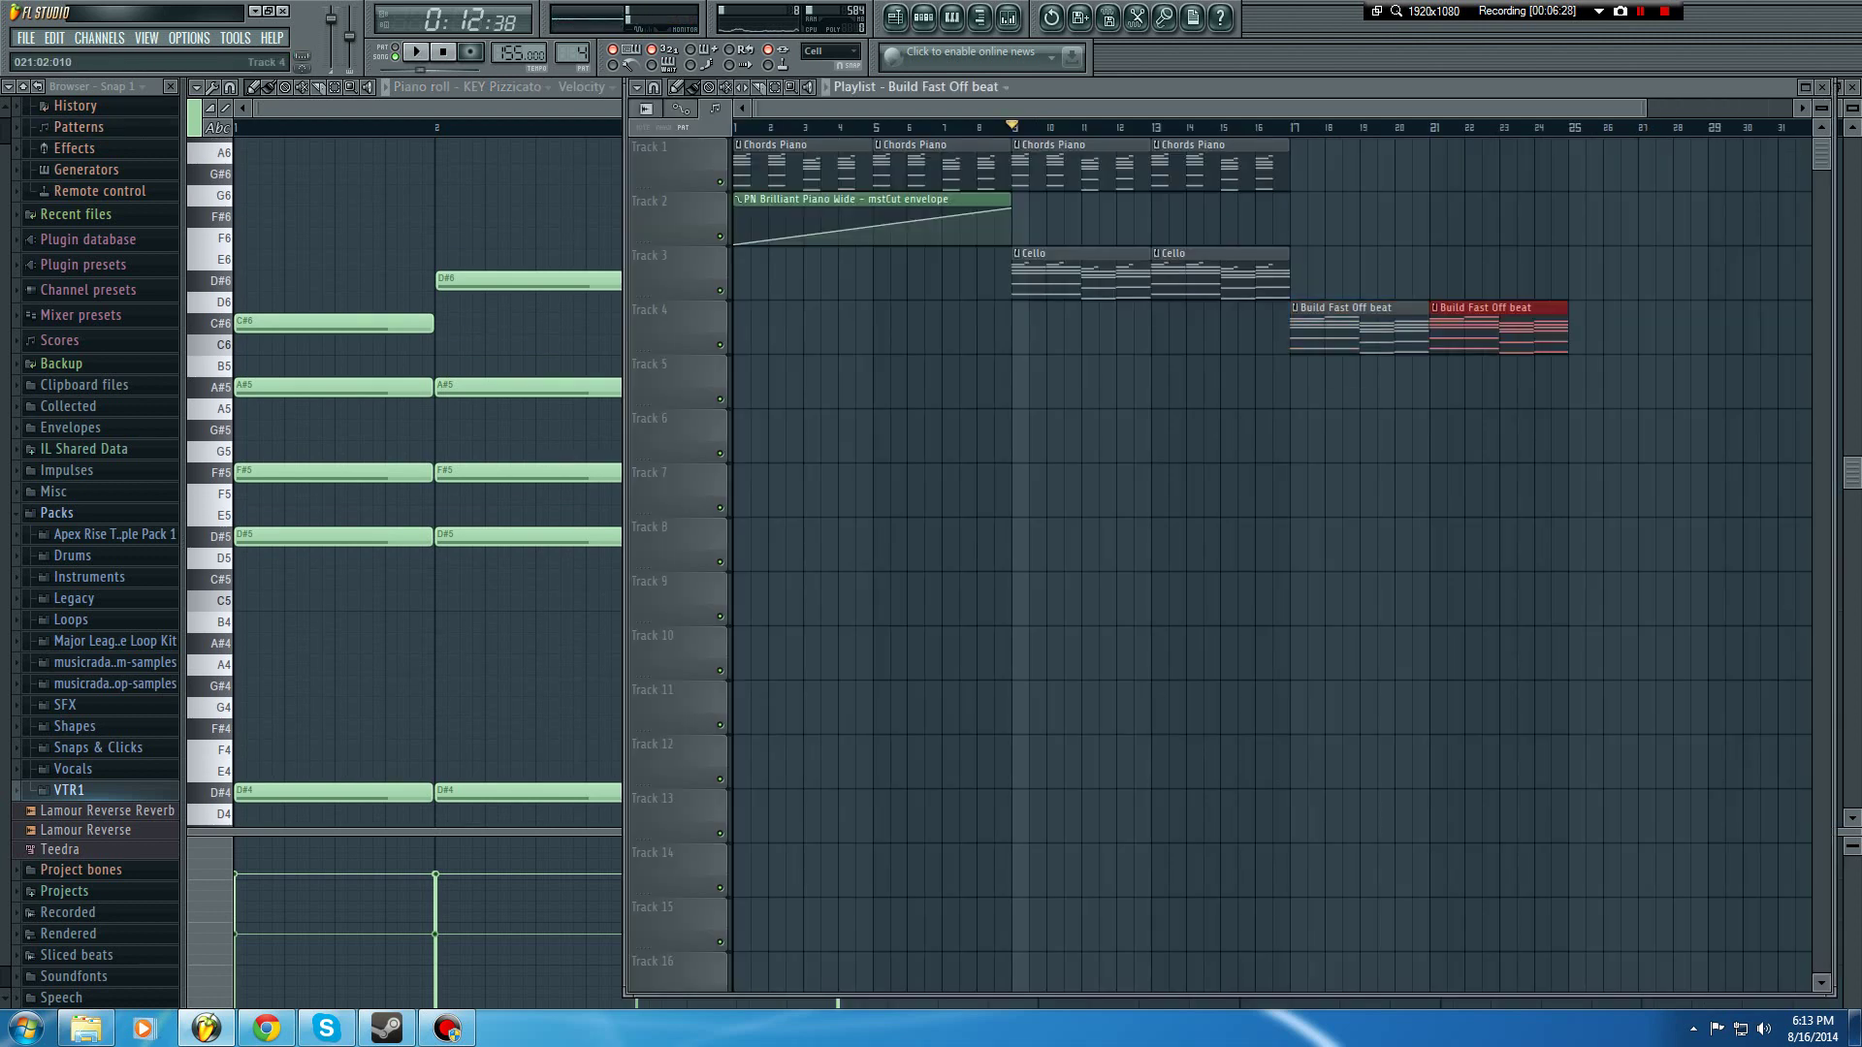
Step: Return to the KEY Pizzicato piano roll and shorten all the notes together to about an eighth of a bar
{"action": "key", "text": "F5"}
{"action": "left_click_drag", "start_coordinate": [461, 250], "coordinate": [477, 814]}
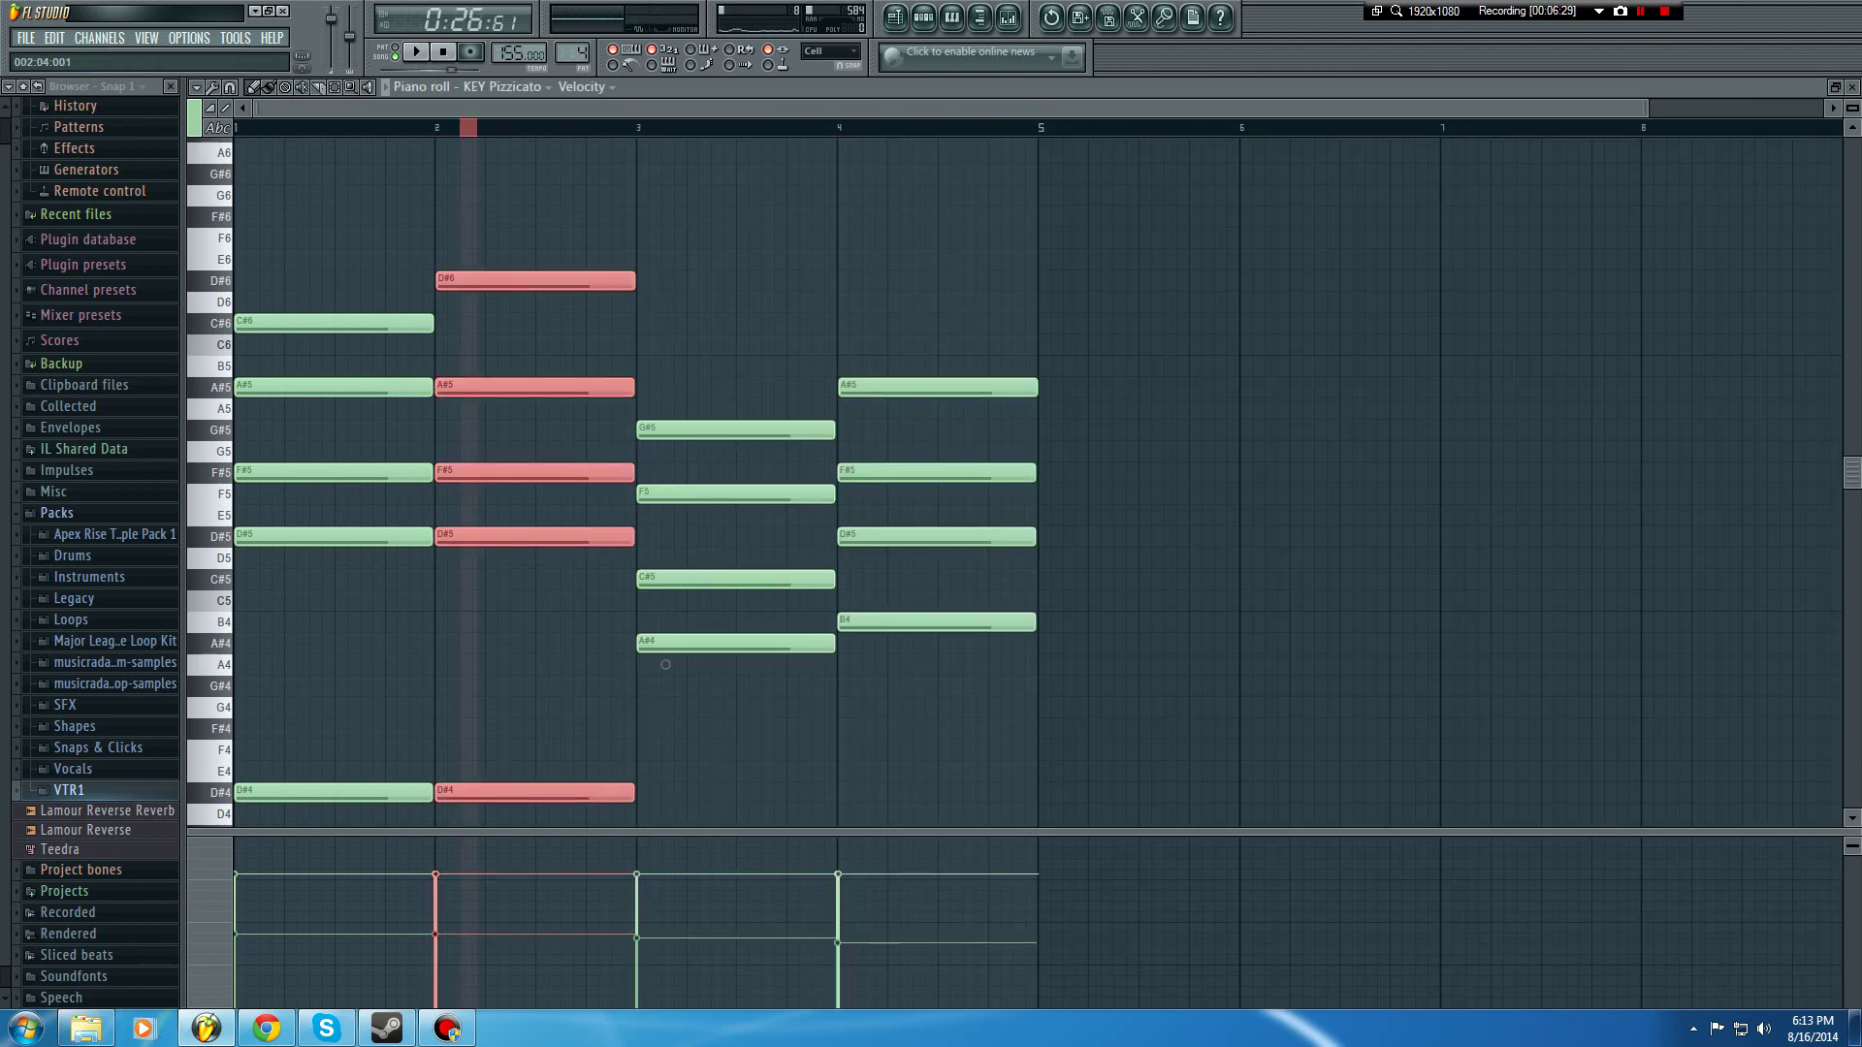
{"action": "key", "text": "space"}
{"action": "key", "text": "ctrl+a"}
{"action": "scroll", "coordinate": [1068, 330], "scroll_direction": "down", "scroll_amount": 6}
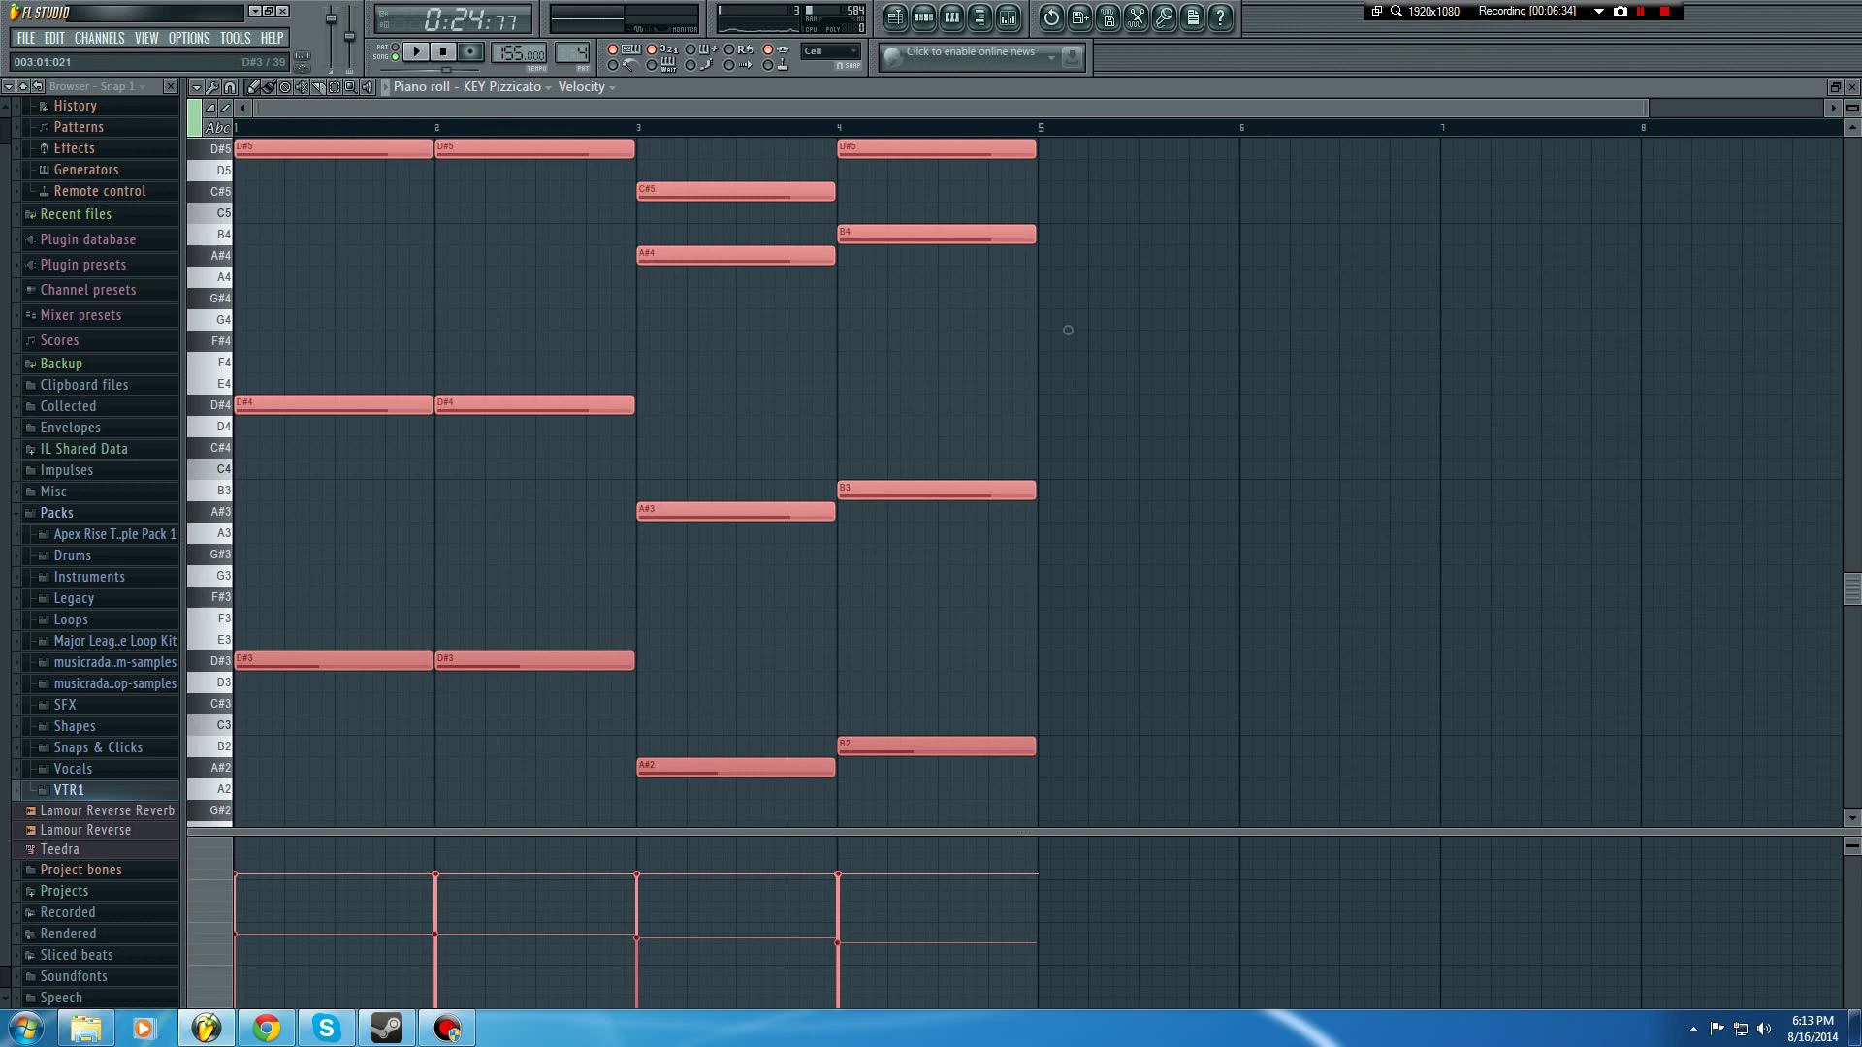
{"action": "left_click_drag", "start_coordinate": [1068, 330], "coordinate": [894, 329]}
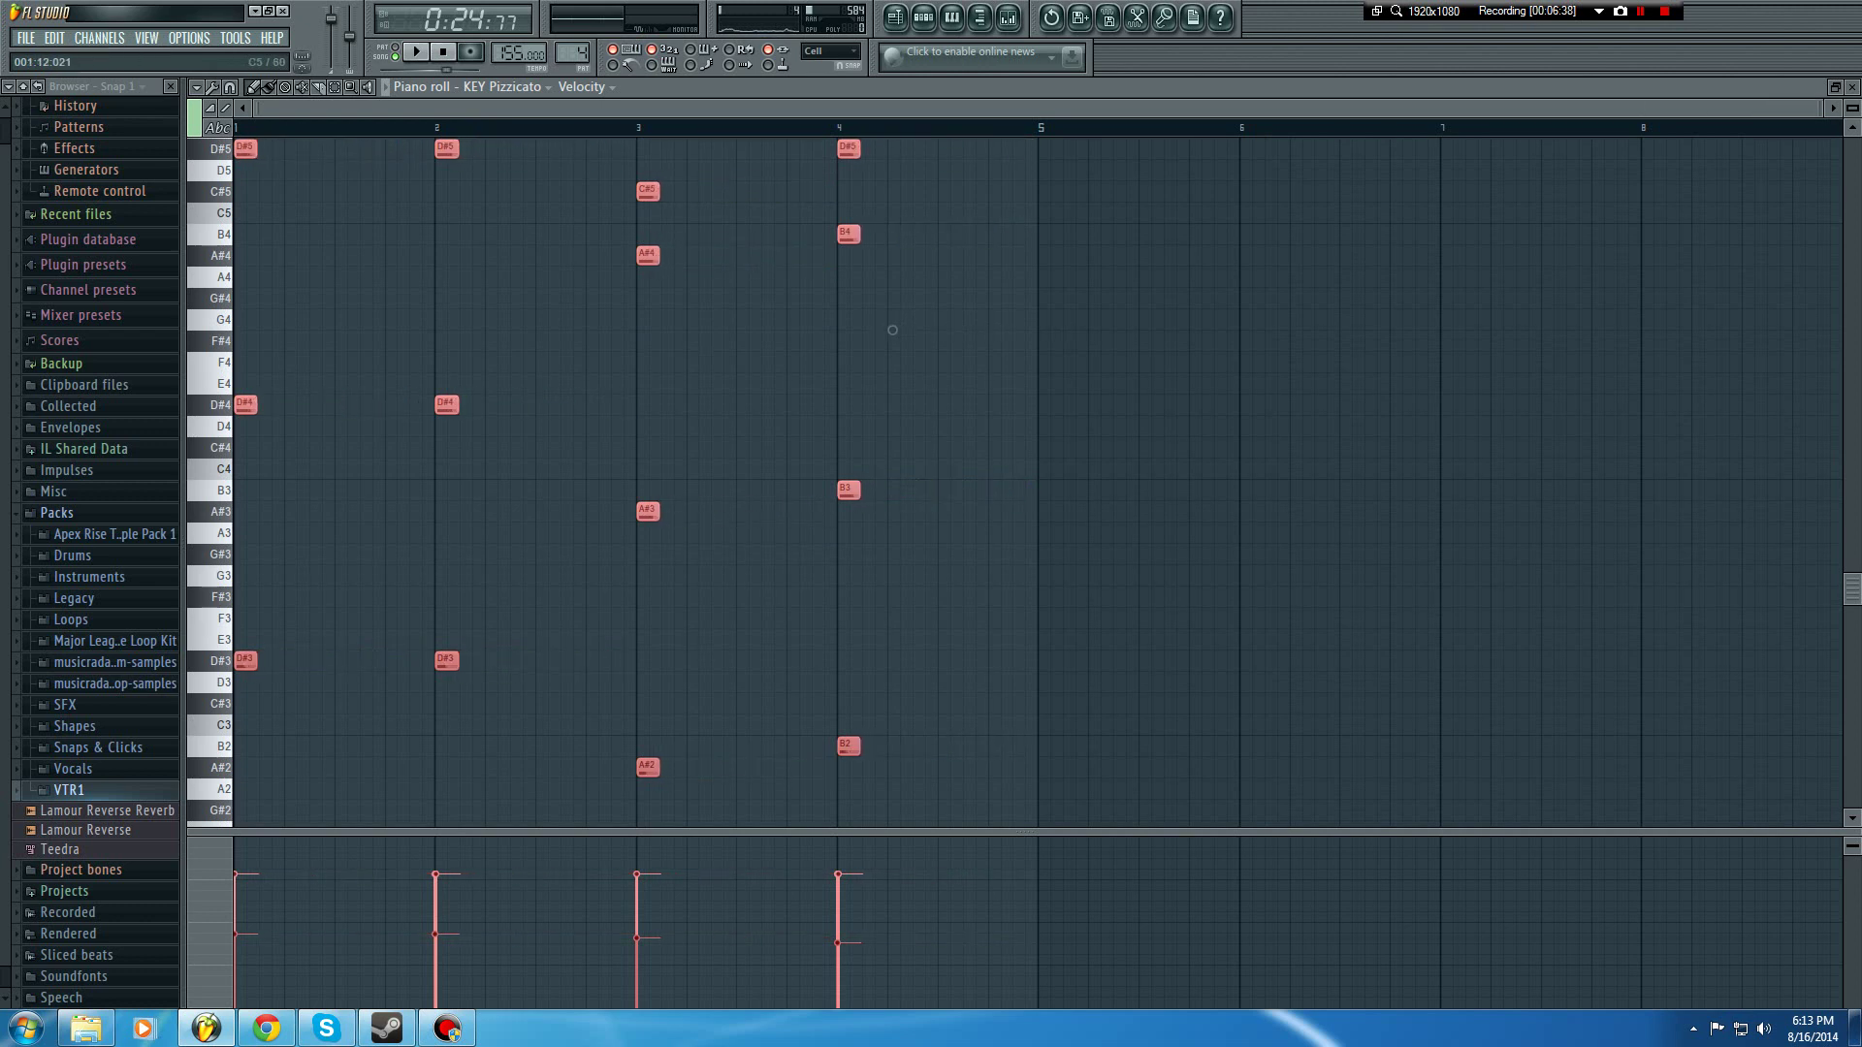
Step: Duplicate the shortened notes once directly after the originals and set the piano roll to a coarser snap
{"action": "scroll", "coordinate": [378, 407], "scroll_direction": "up", "scroll_amount": 3}
{"action": "left_click_drag", "start_coordinate": [378, 108], "coordinate": [100, 192]}
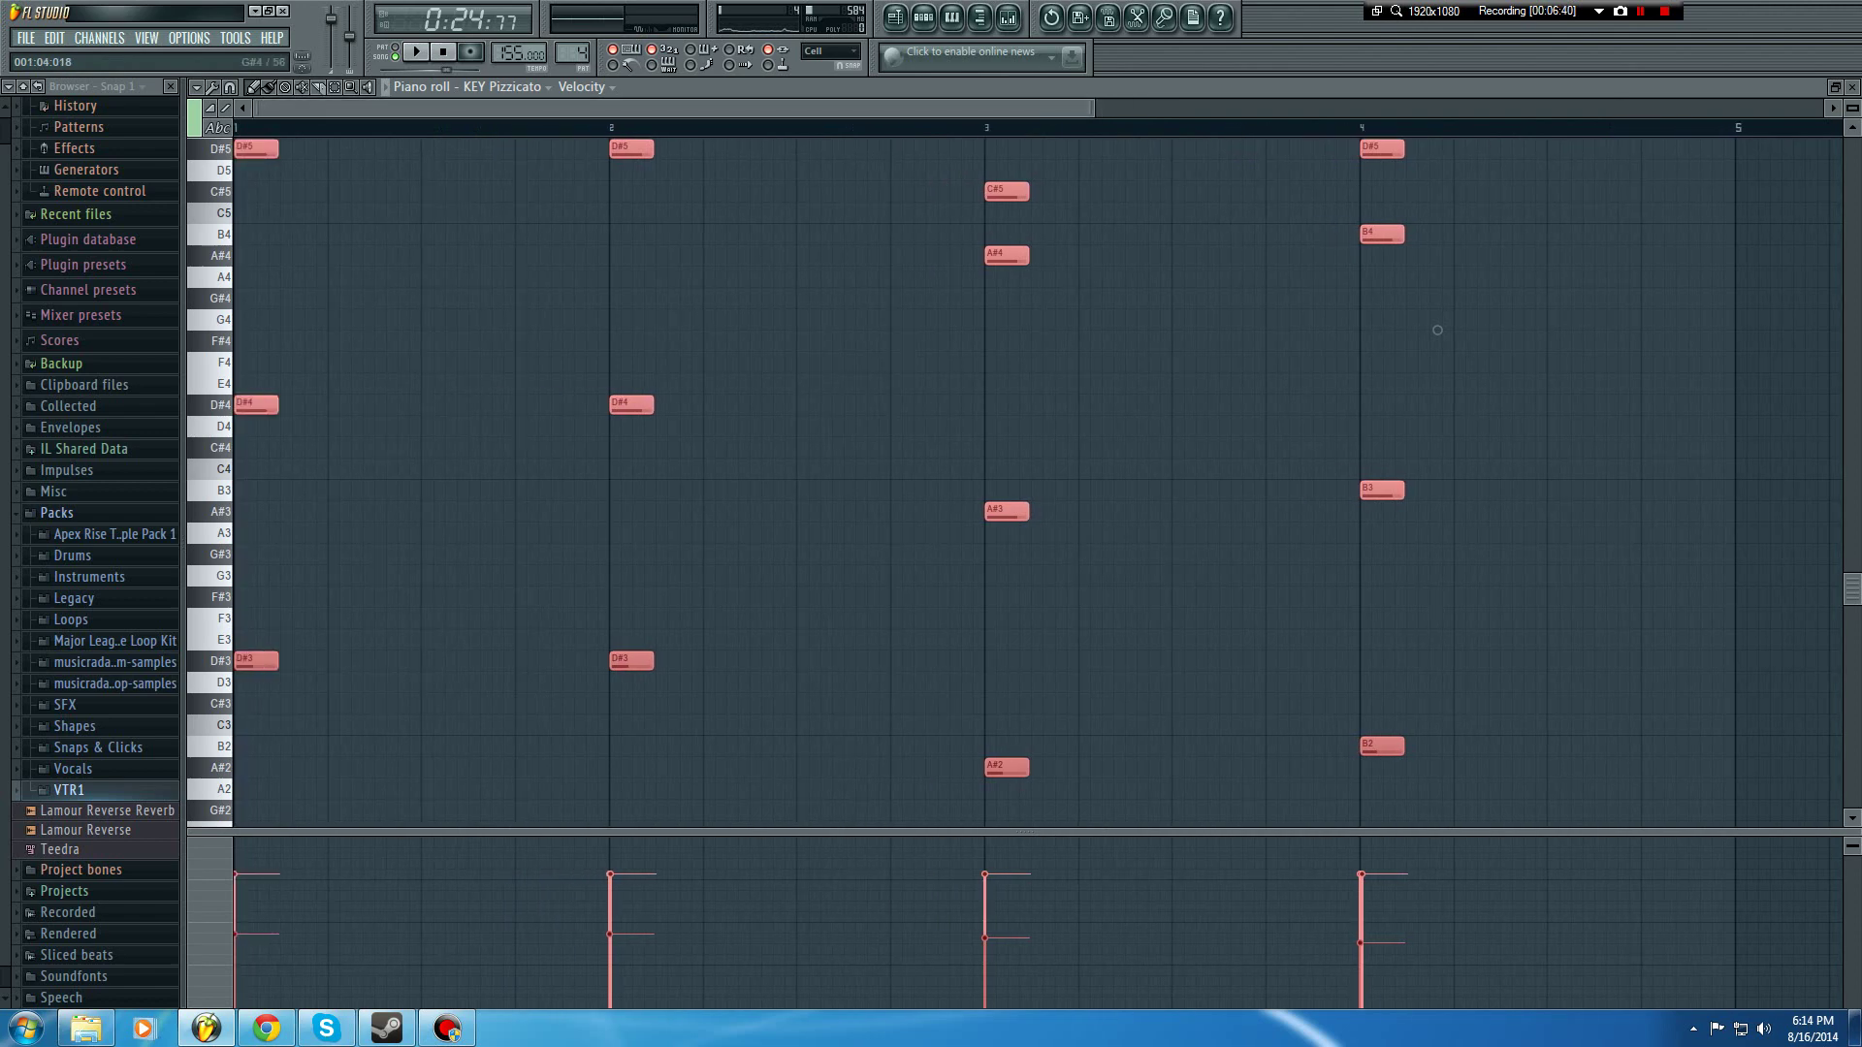
{"action": "key", "text": "ctrl+b"}
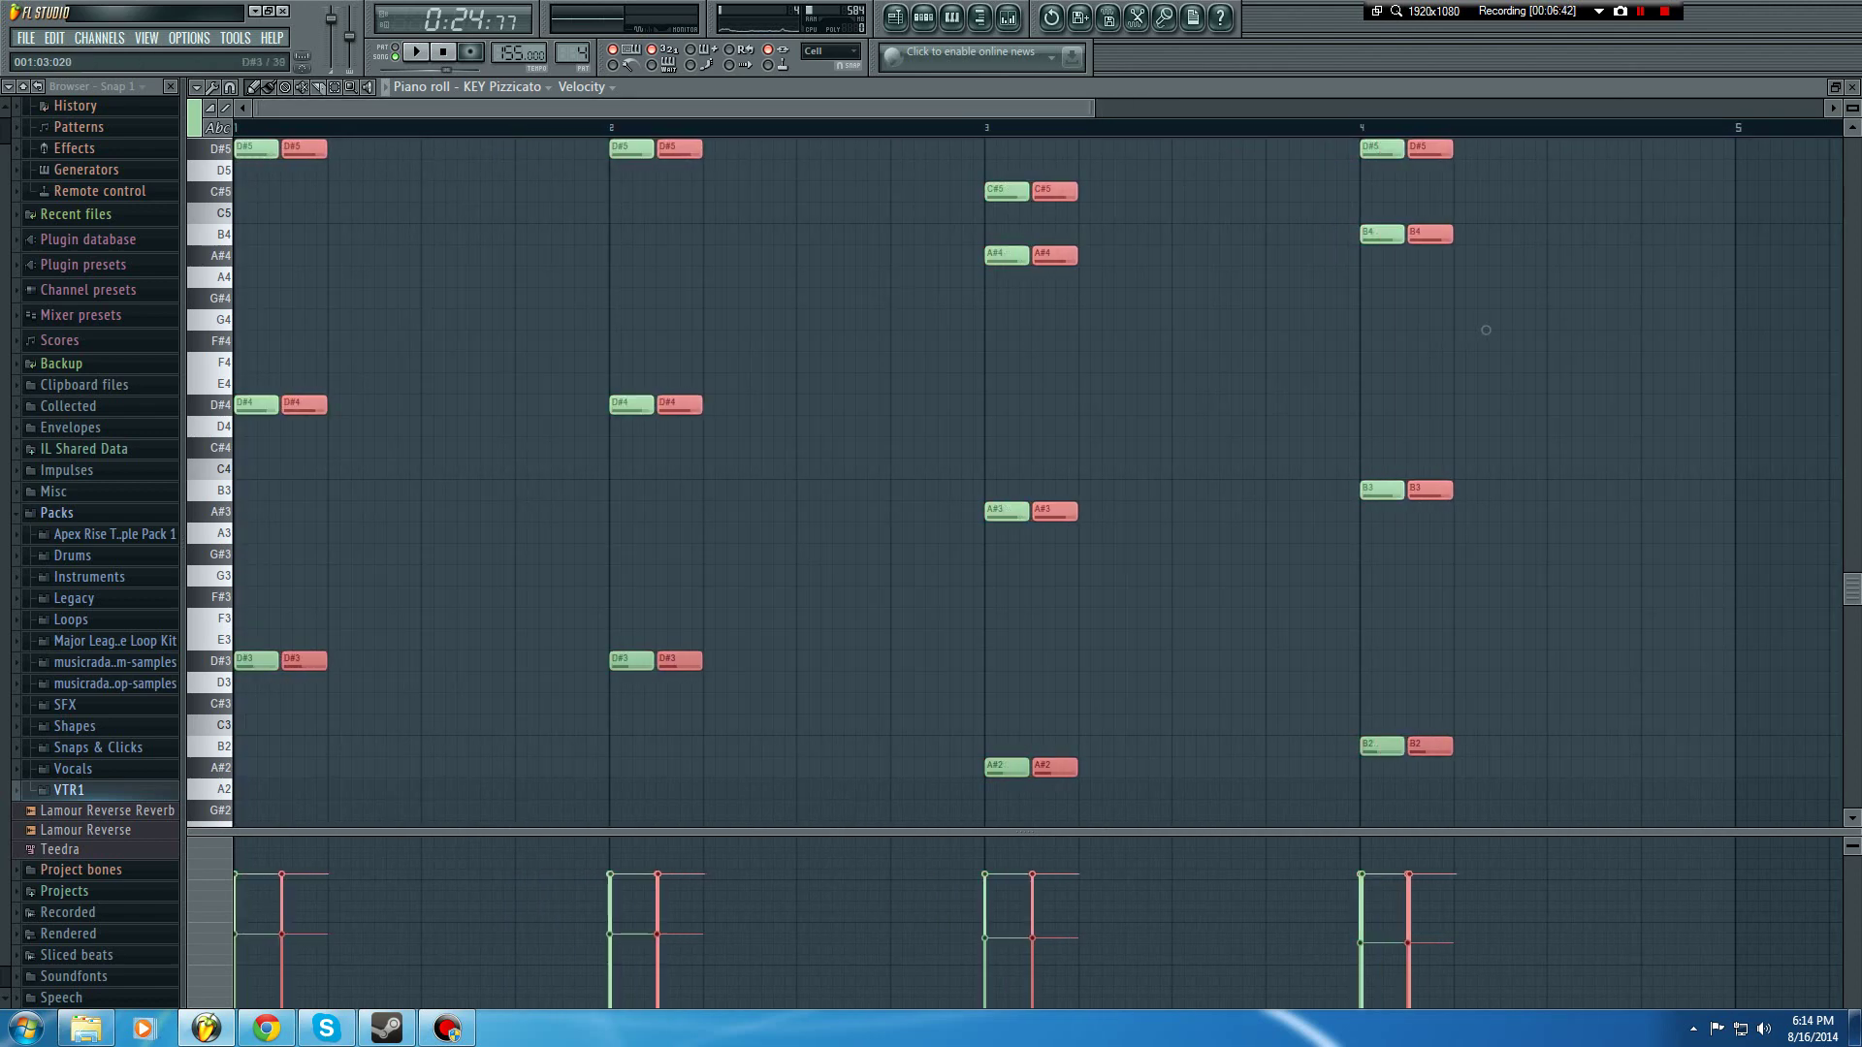
{"action": "left_click_drag", "start_coordinate": [1483, 330], "coordinate": [1485, 330]}
{"action": "scroll", "coordinate": [1485, 329], "scroll_direction": "up", "scroll_amount": 4}
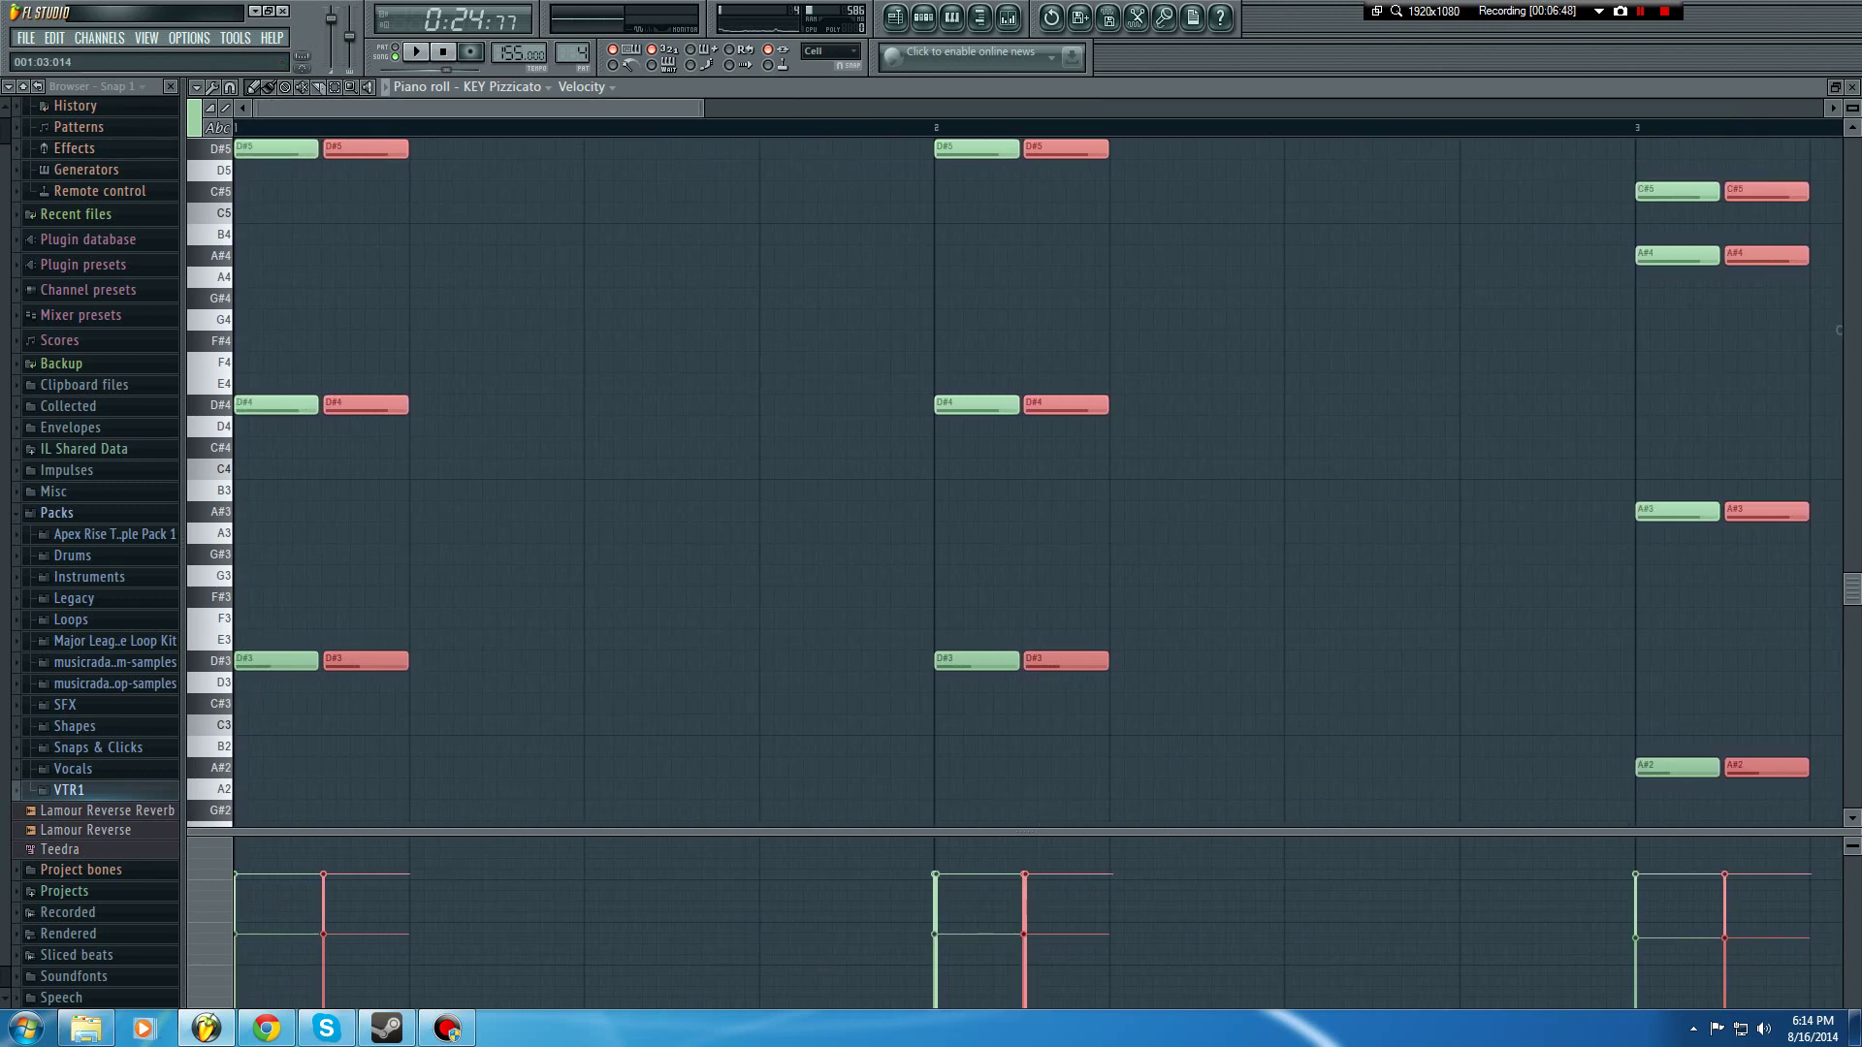
{"action": "scroll", "coordinate": [641, 298], "scroll_direction": "up", "scroll_amount": 3}
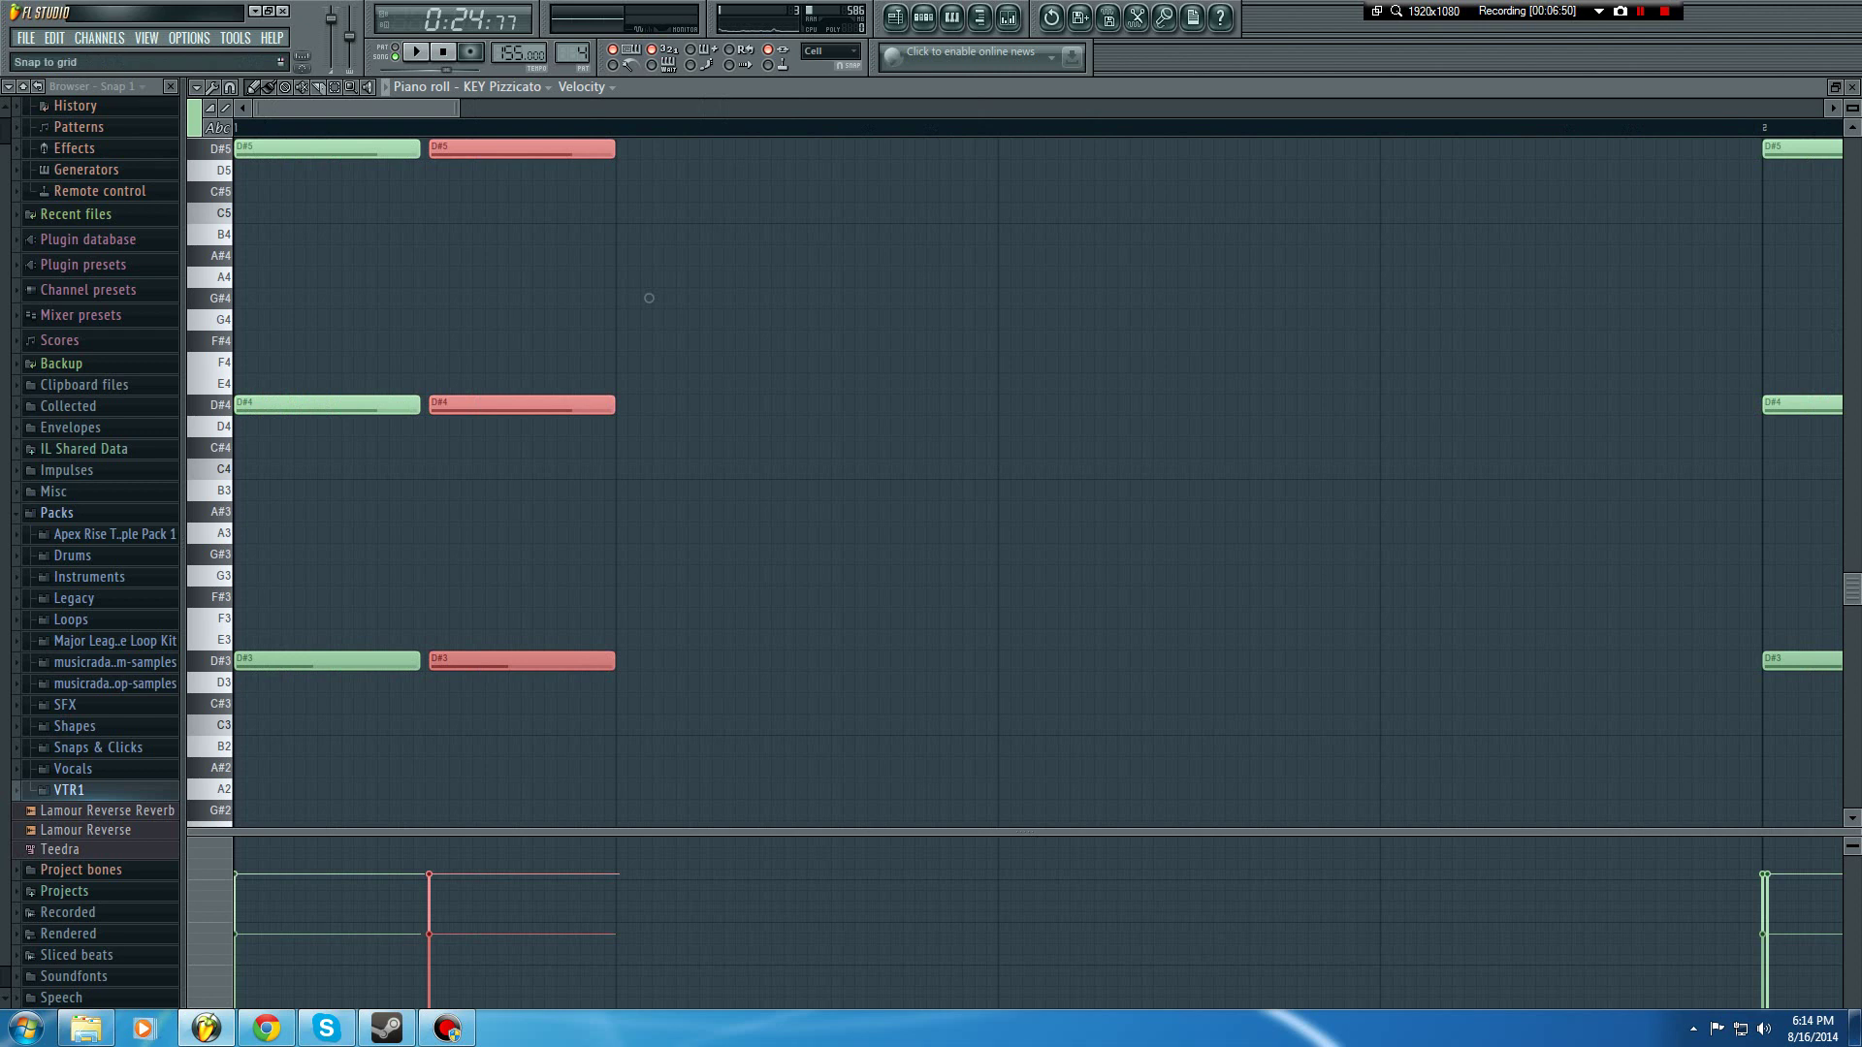
{"action": "left_click", "coordinate": [230, 88]}
{"action": "left_click", "coordinate": [260, 267]}
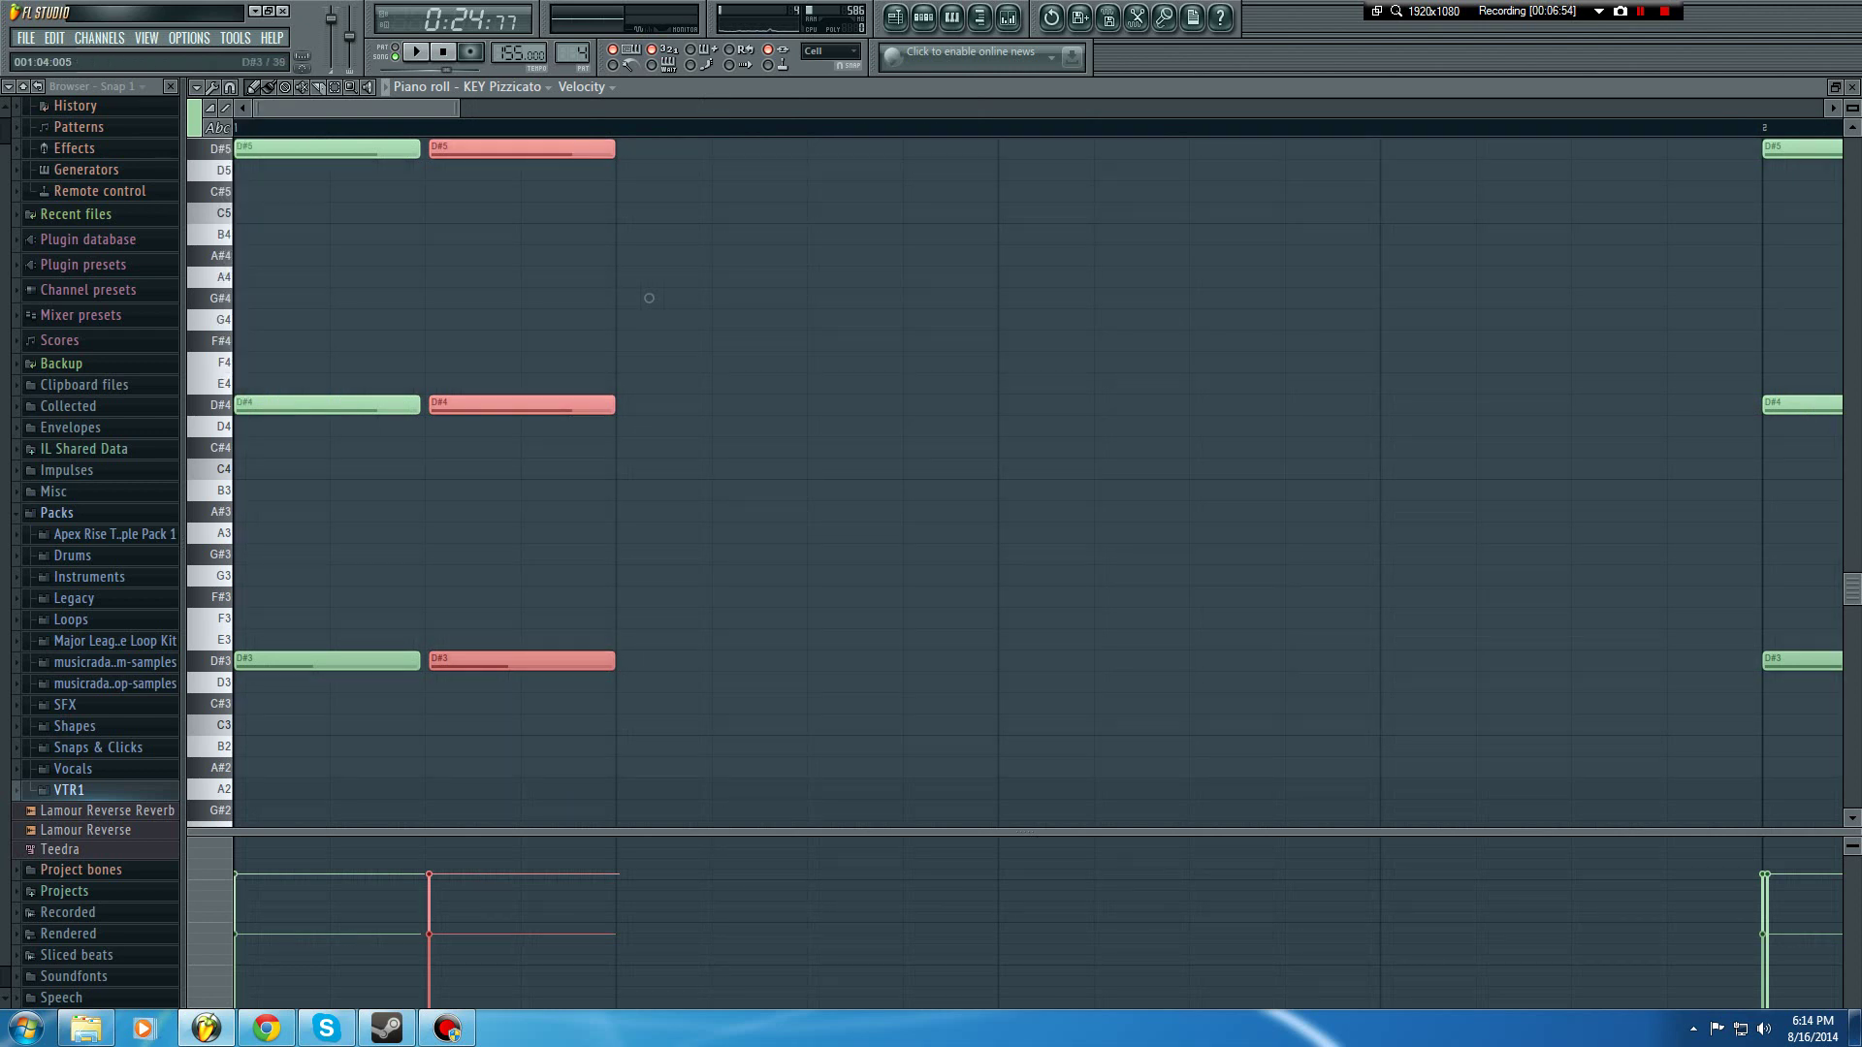
Step: Repeat the short notes until each of the four bars holds eight even hits, audition them and close the piano roll
{"action": "key", "text": "ctrl+b"}
{"action": "scroll", "coordinate": [840, 298], "scroll_direction": "down", "scroll_amount": 2}
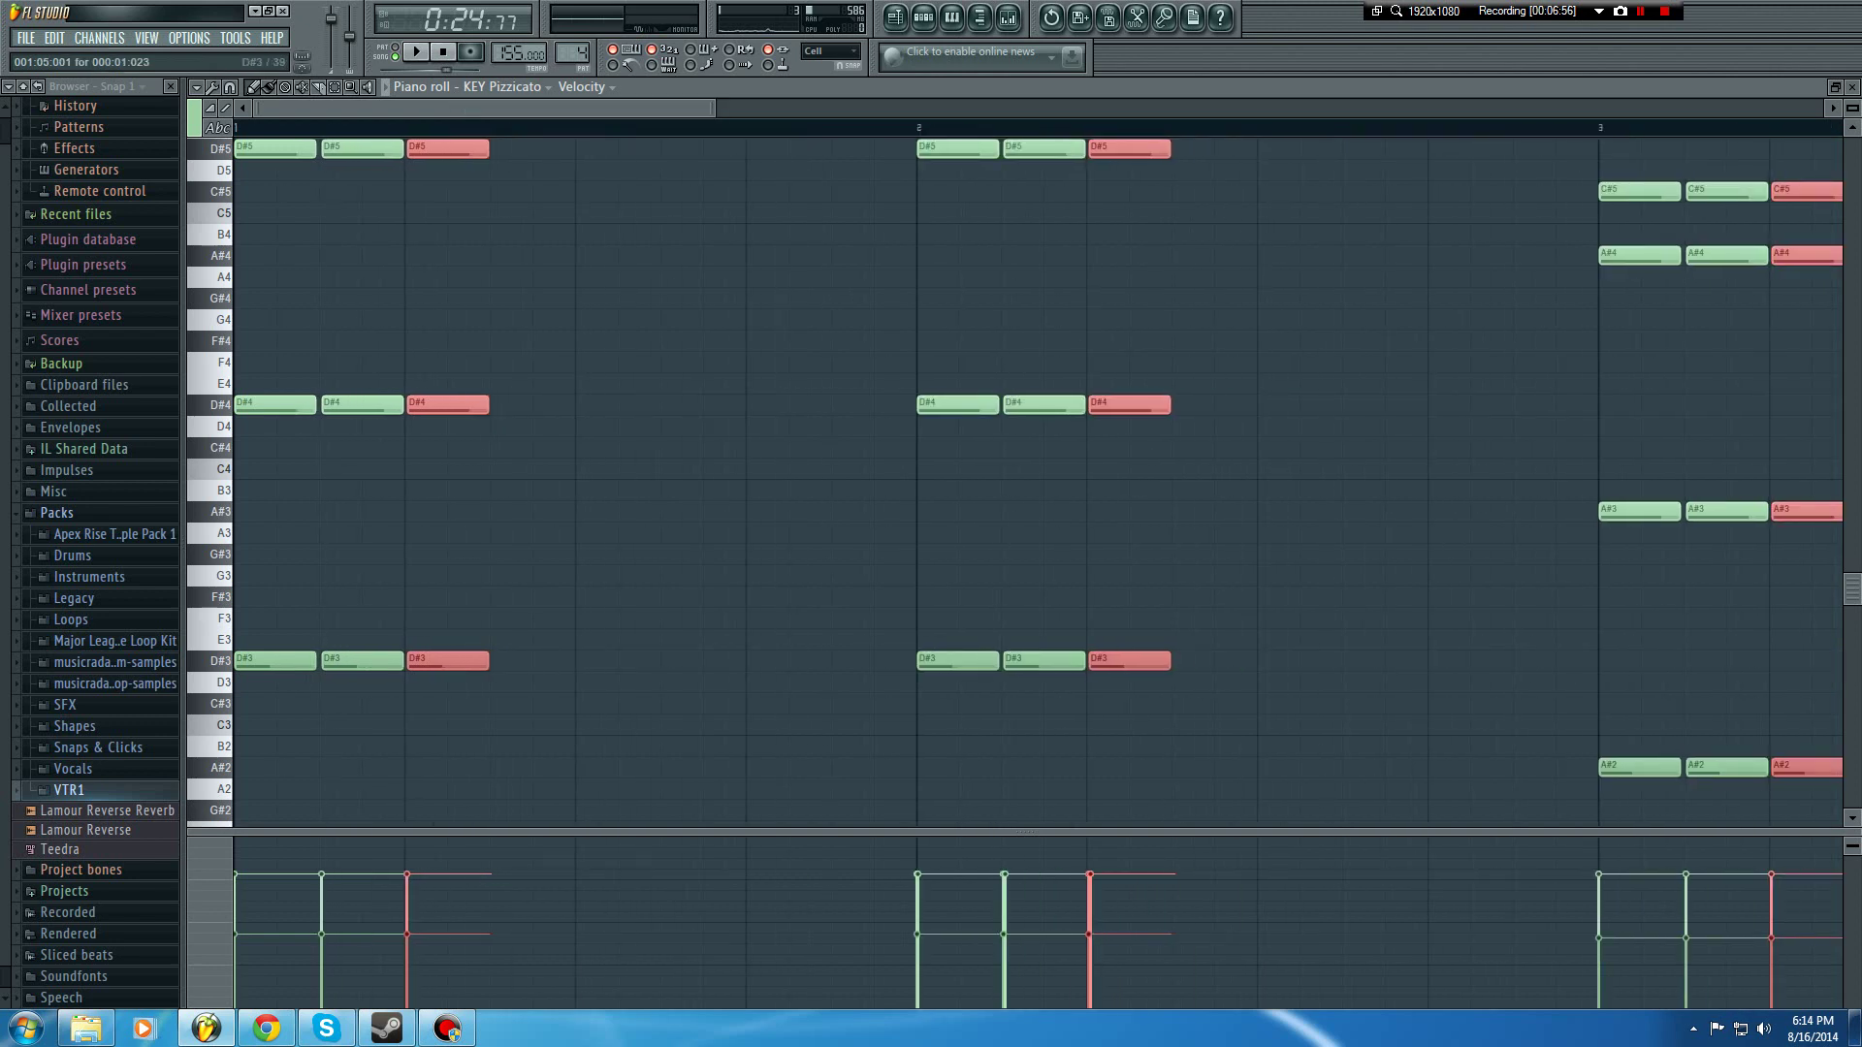
{"action": "left_click_drag", "start_coordinate": [417, 661], "coordinate": [615, 661]}
{"action": "left_click_drag", "start_coordinate": [1375, 277], "coordinate": [1588, 276]}
{"action": "mouse_move", "coordinate": [818, 661]}
{"action": "left_mouse_down"}
{"action": "mouse_move", "coordinate": [774, 661]}
{"action": "mouse_move", "coordinate": [860, 662]}
{"action": "left_mouse_up"}
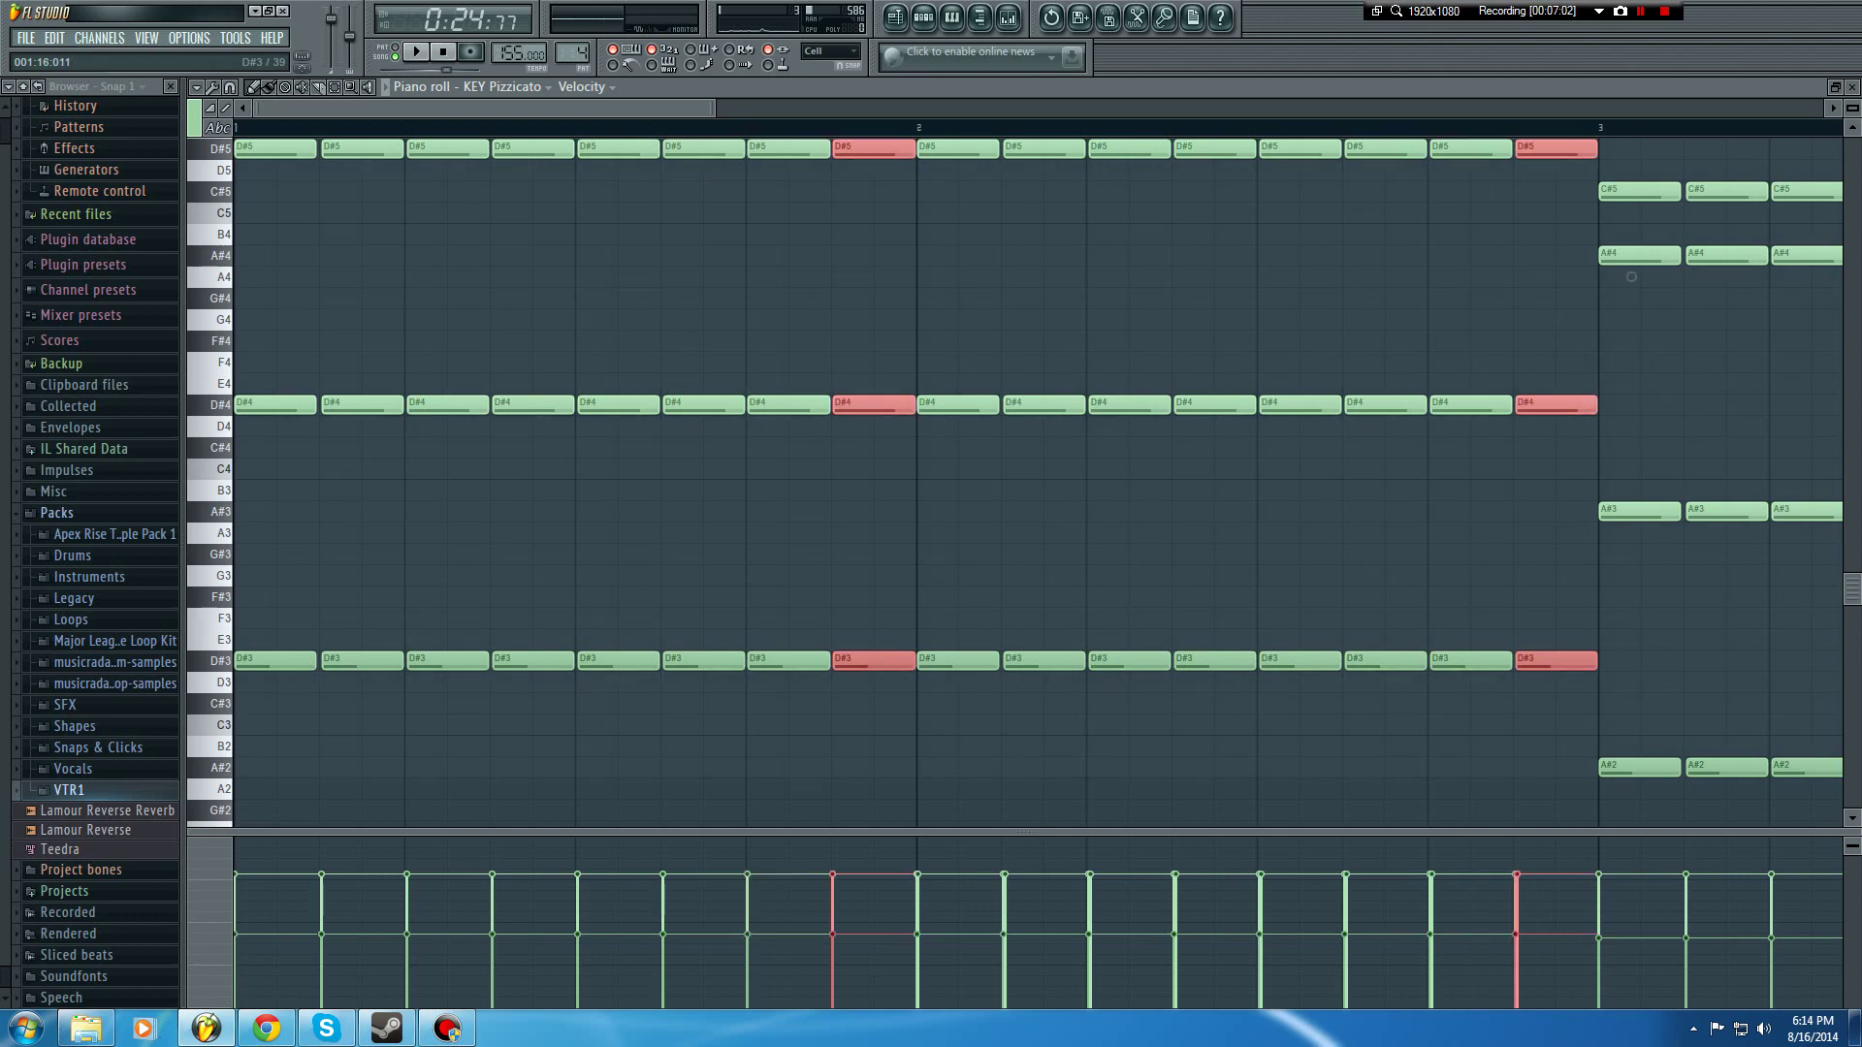
{"action": "left_click", "coordinate": [941, 533], "text": "ctrl"}
{"action": "scroll", "coordinate": [1085, 457], "scroll_direction": "down", "scroll_amount": 4}
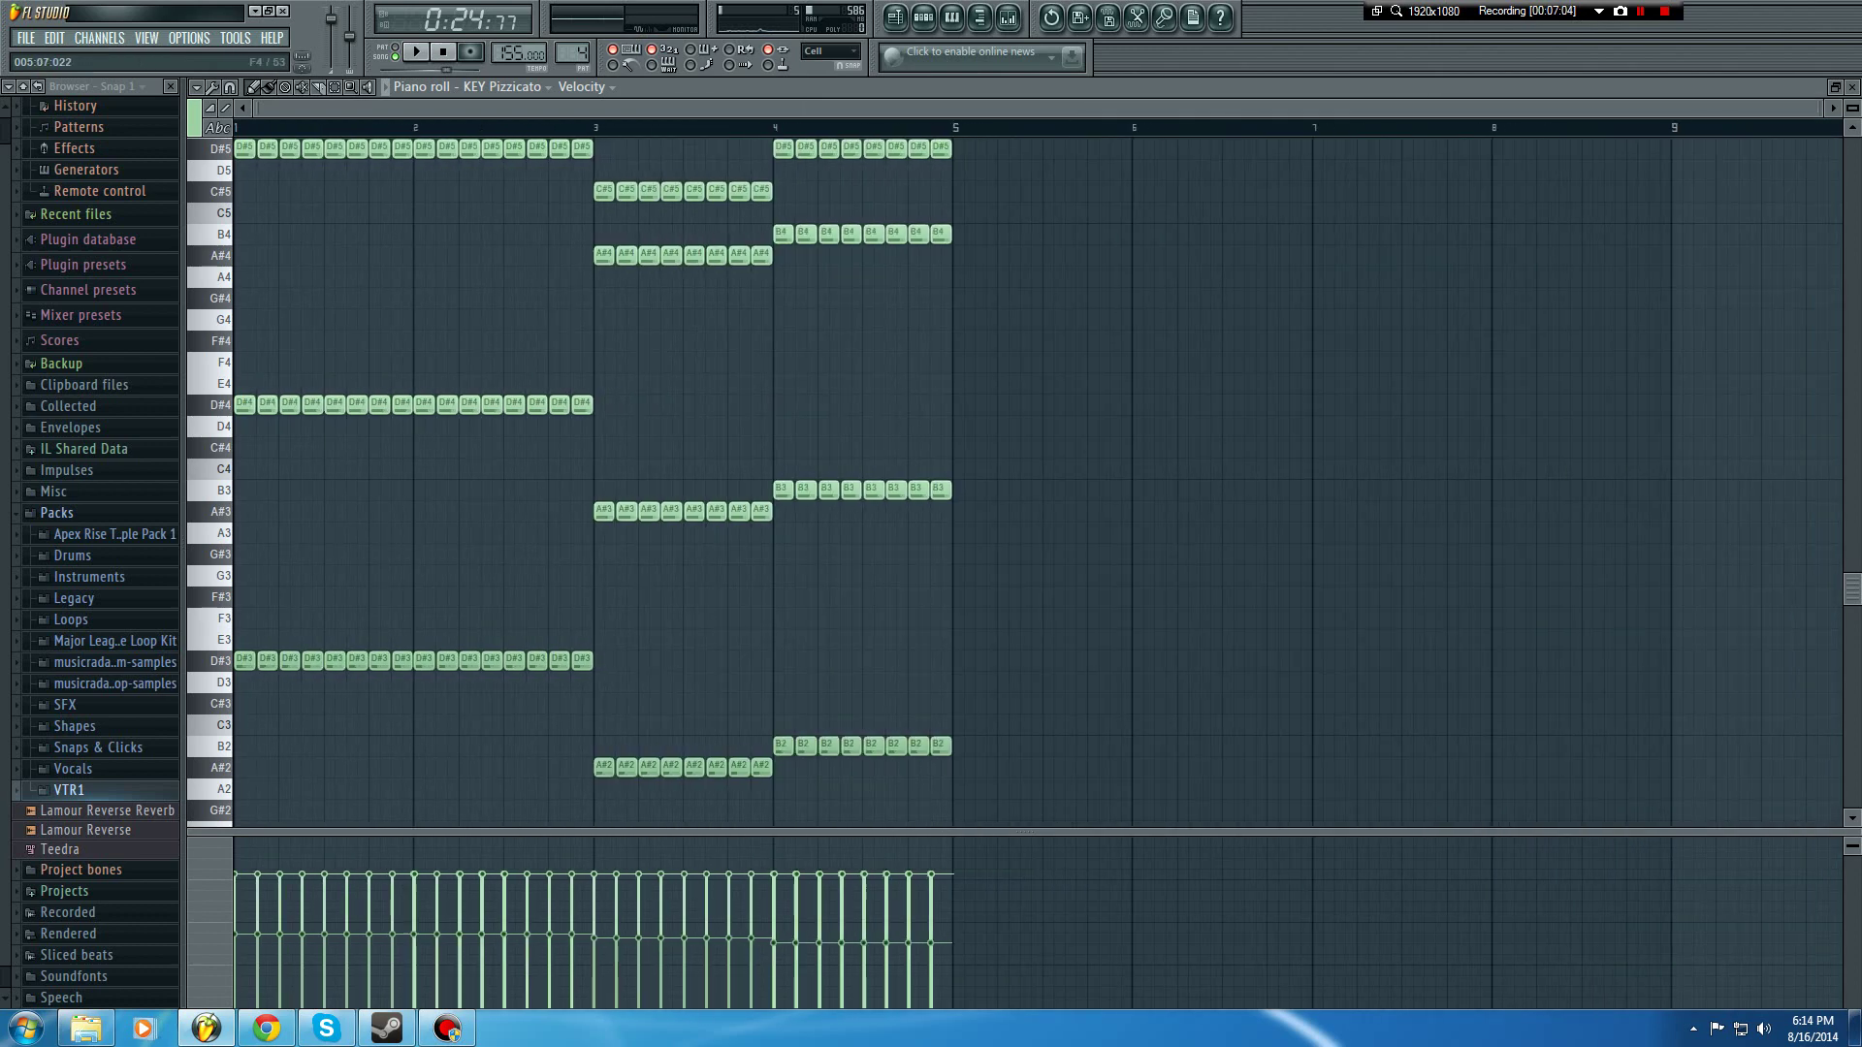
{"action": "scroll", "coordinate": [1086, 457], "scroll_direction": "up", "scroll_amount": 5}
{"action": "scroll", "coordinate": [1085, 457], "scroll_direction": "down", "scroll_amount": 5}
{"action": "scroll", "coordinate": [1024, 480], "scroll_direction": "up", "scroll_amount": 4}
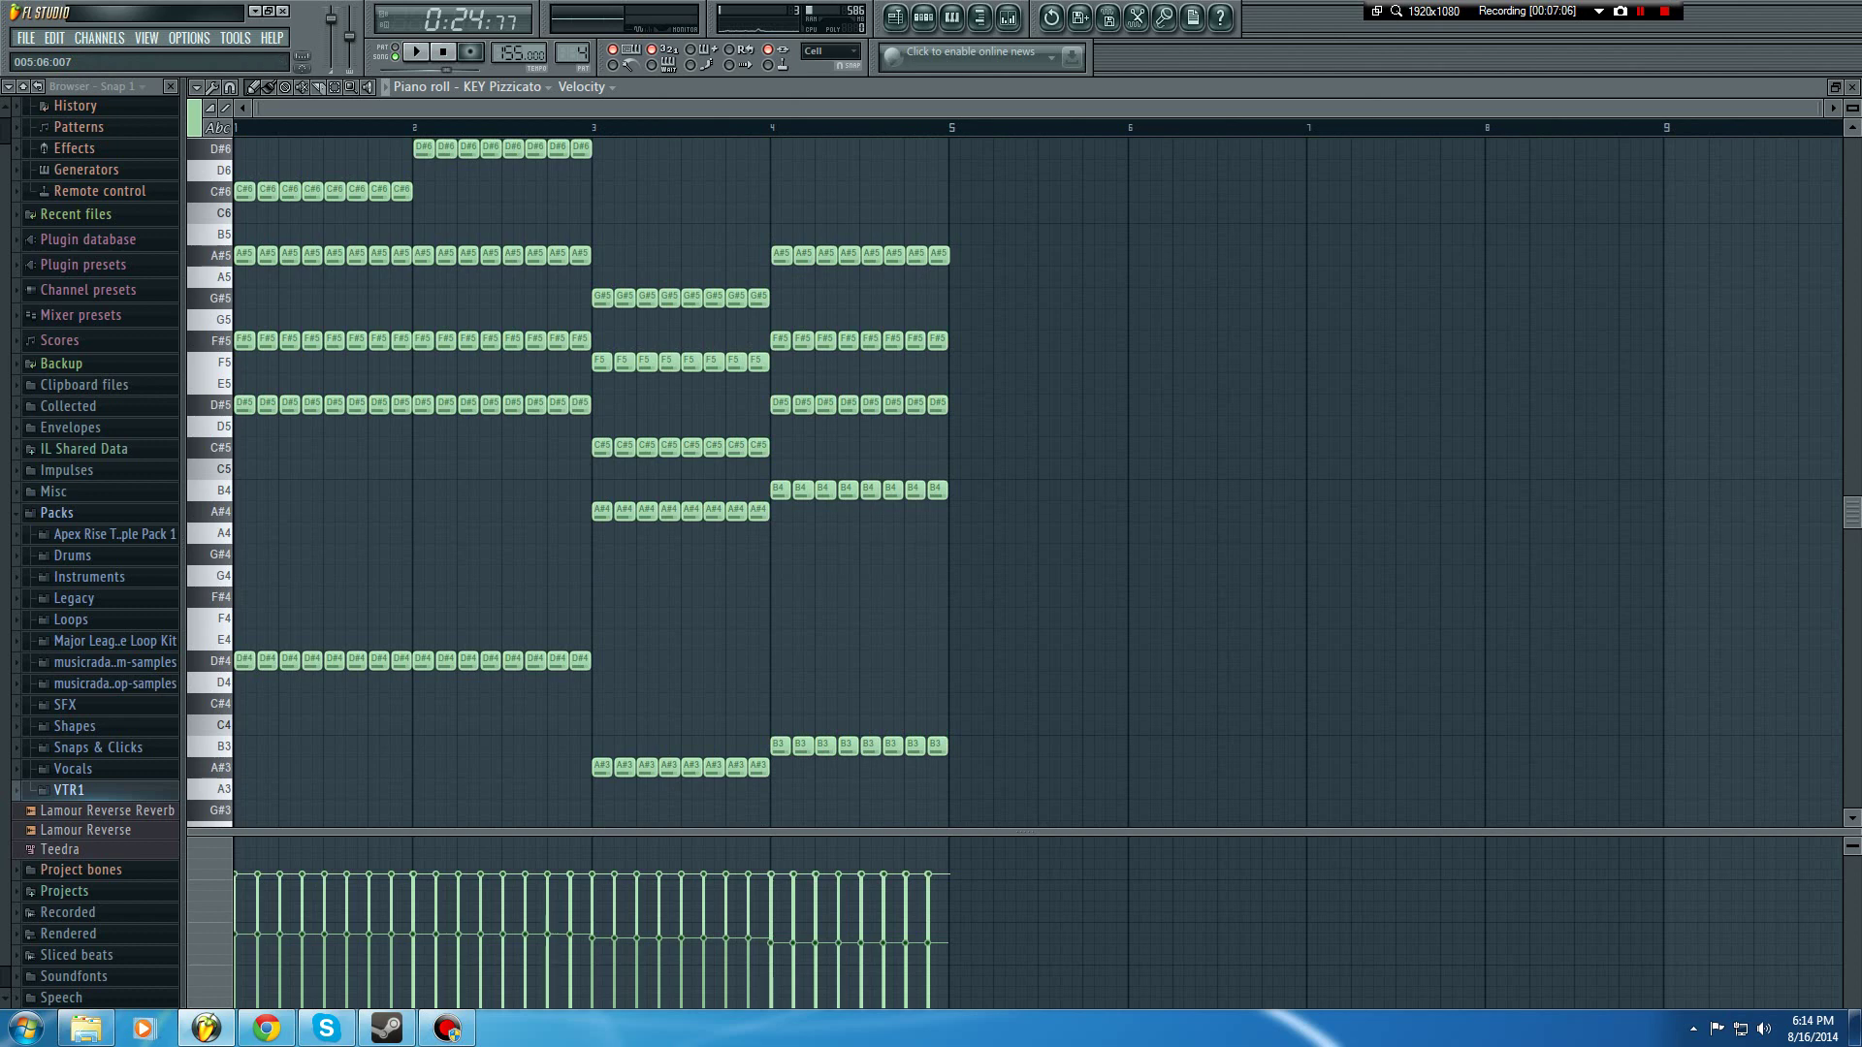
{"action": "key", "text": "space"}
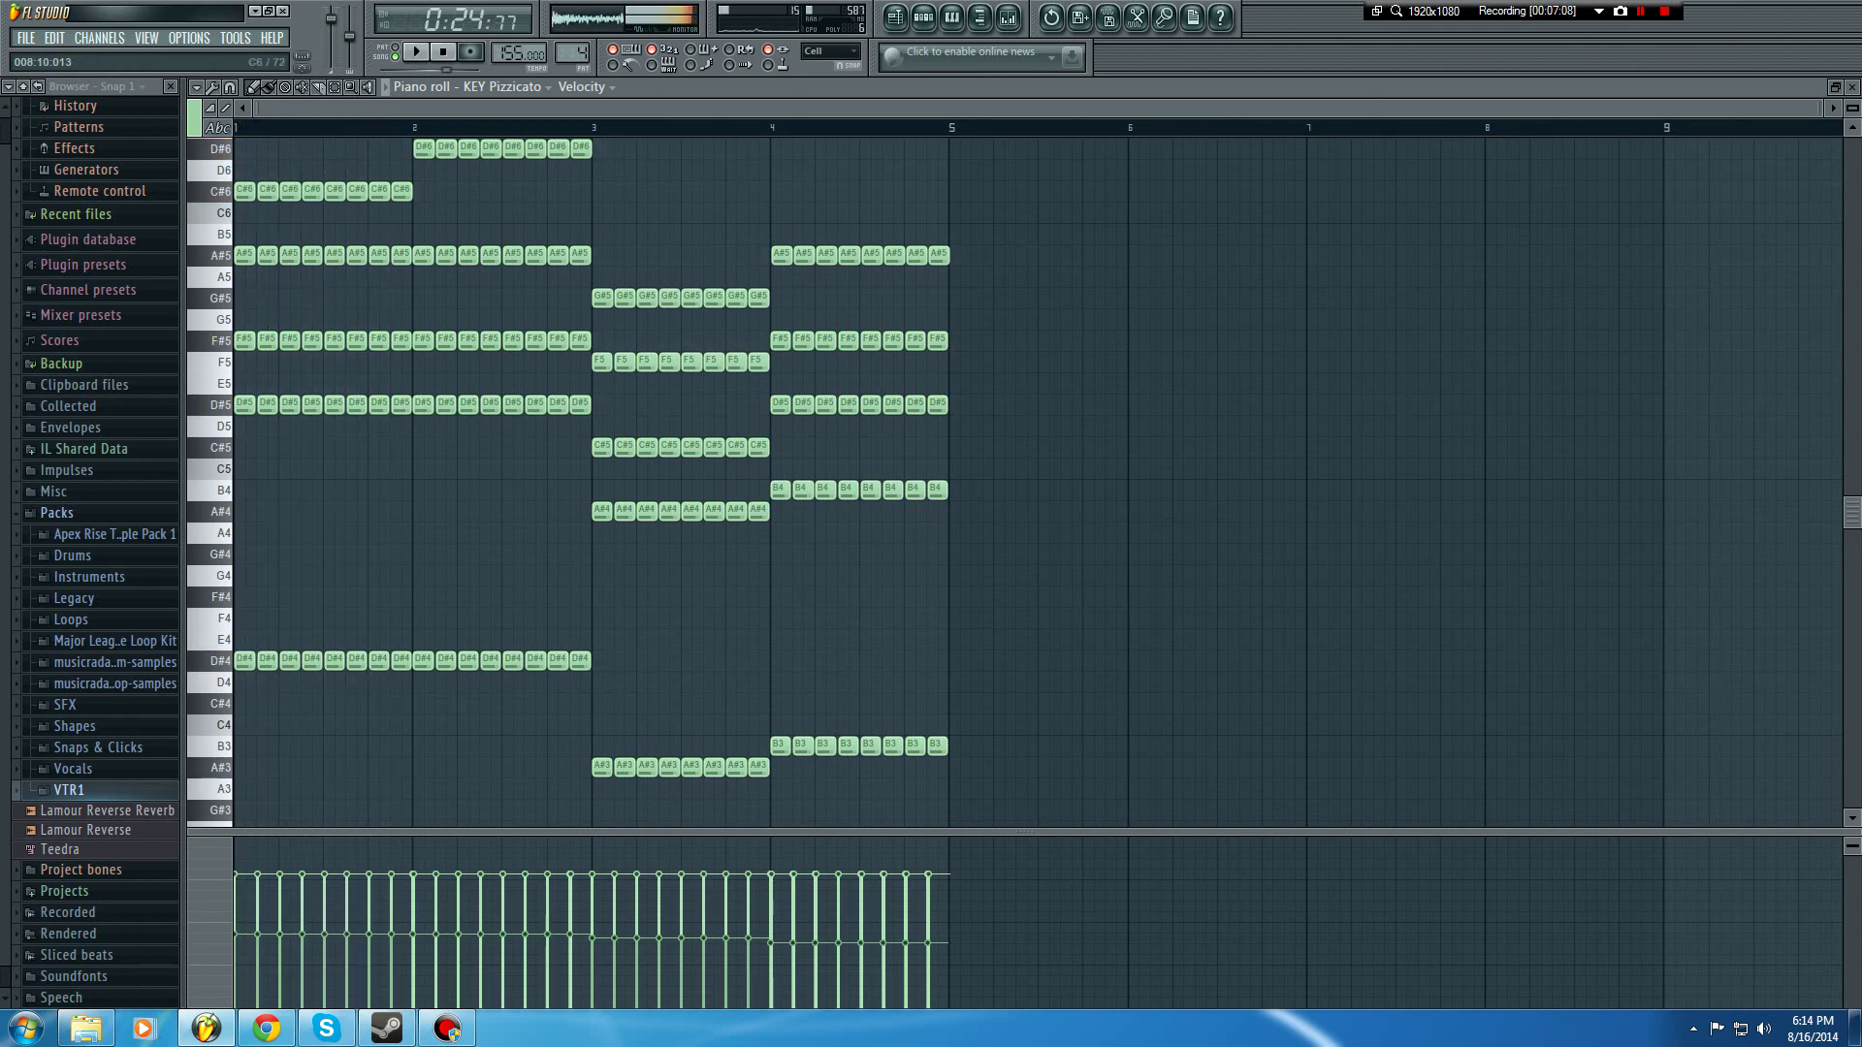
{"action": "left_click", "coordinate": [1853, 87]}
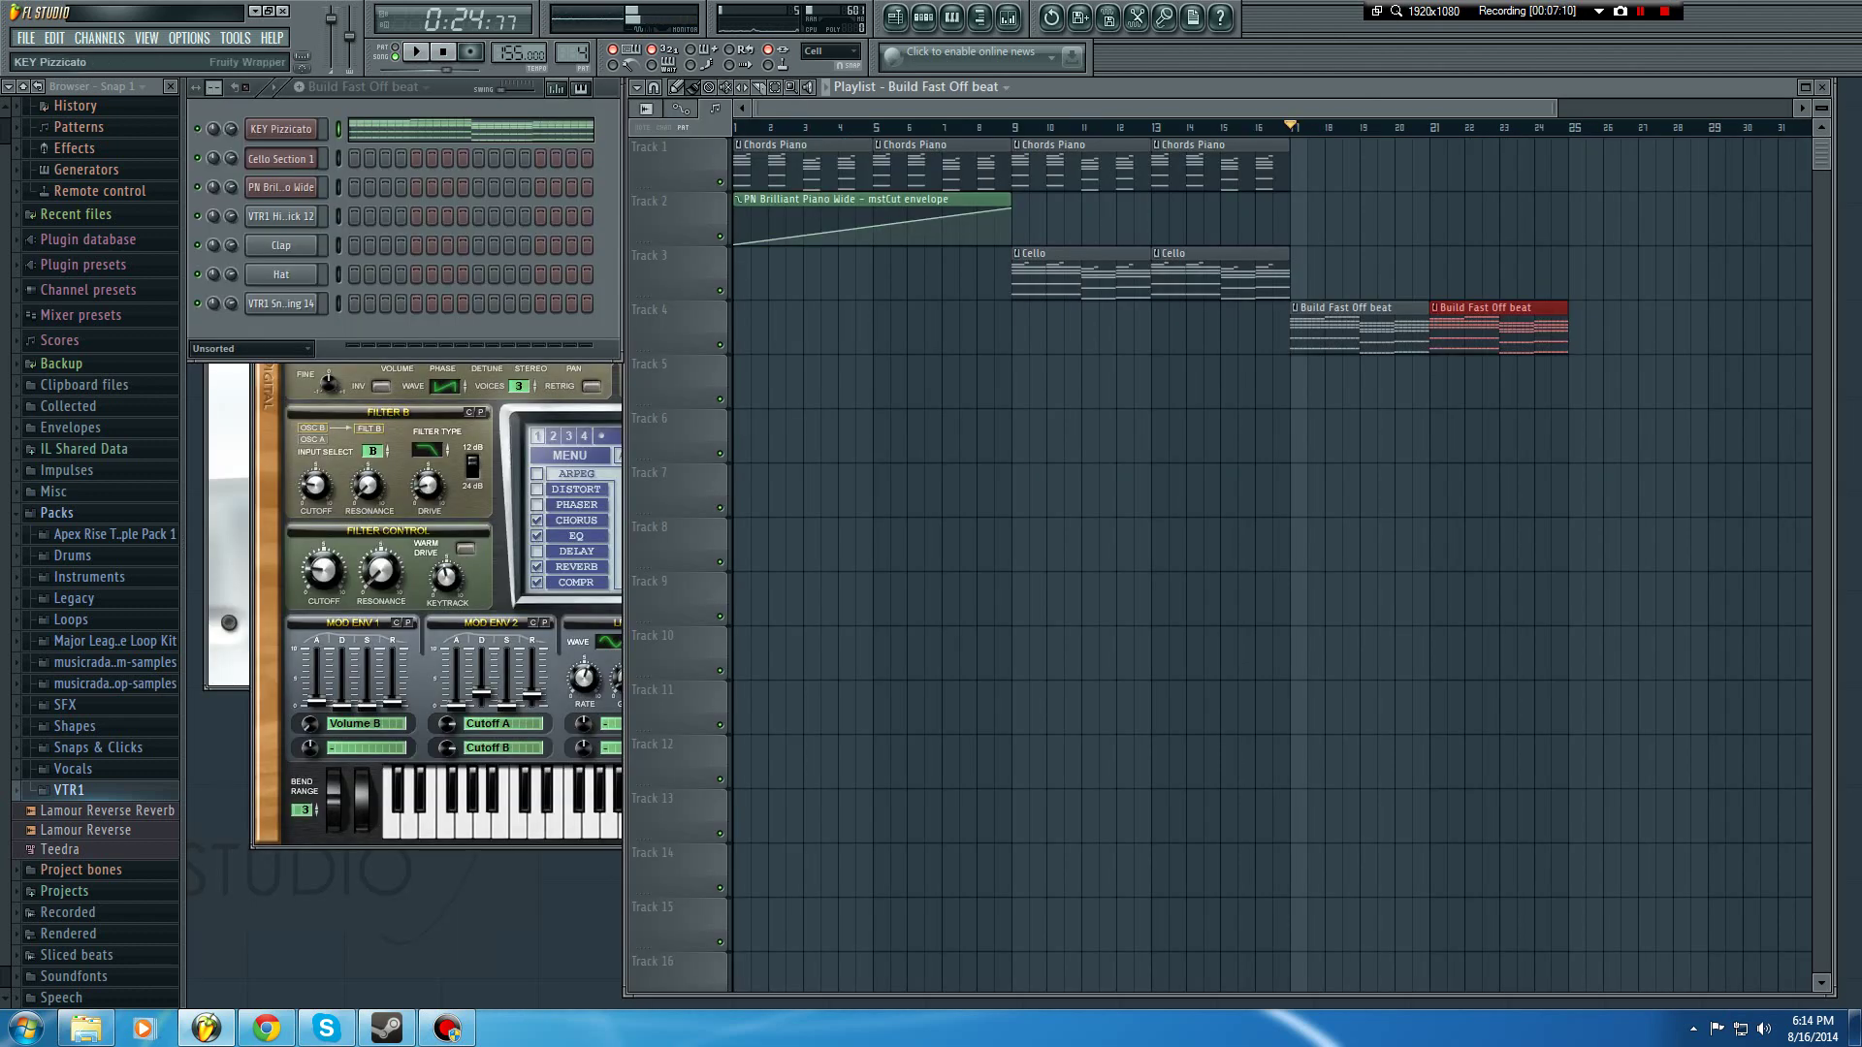
Step: Route the KEY Pizzicato channel to its own mixer track and load Gross Beat in that track's first effect slot
{"action": "left_click", "coordinate": [281, 130]}
{"action": "left_click", "coordinate": [1185, 303]}
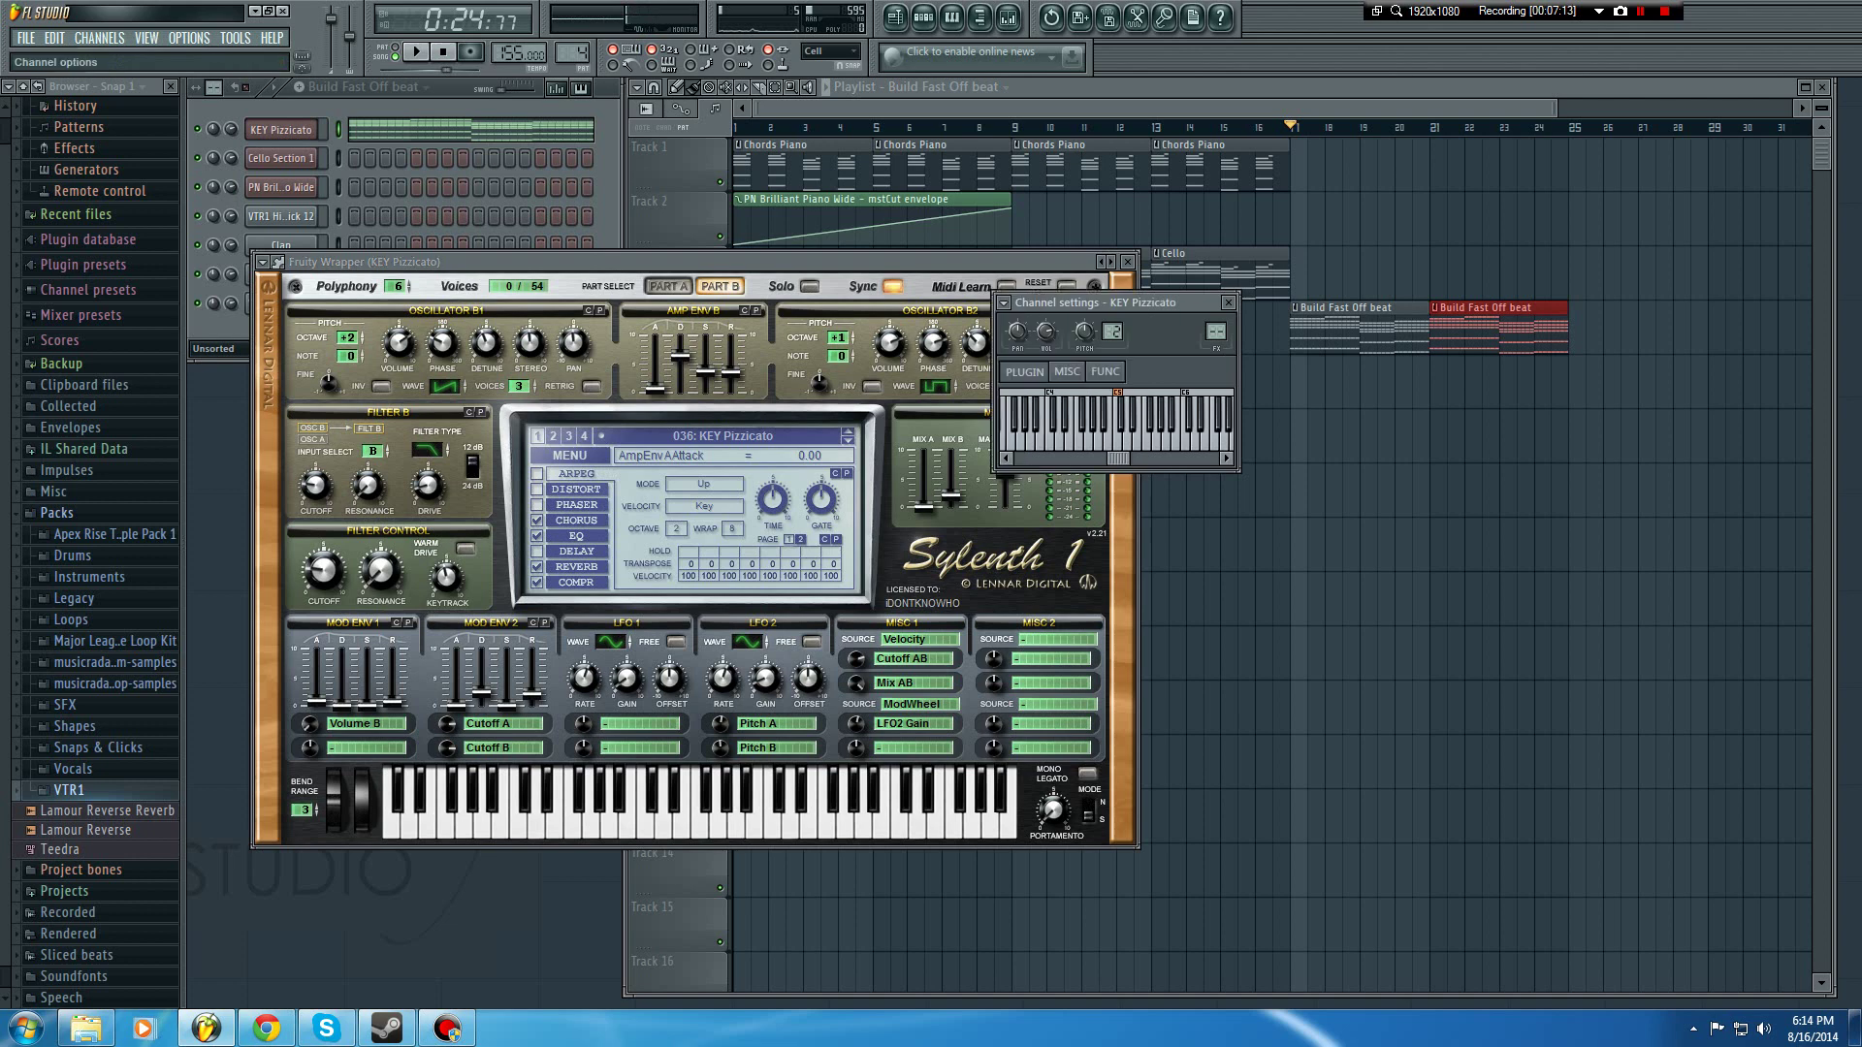
{"action": "left_click", "coordinate": [1003, 303]}
{"action": "left_click", "coordinate": [1067, 346]}
{"action": "left_click", "coordinate": [1359, 170]}
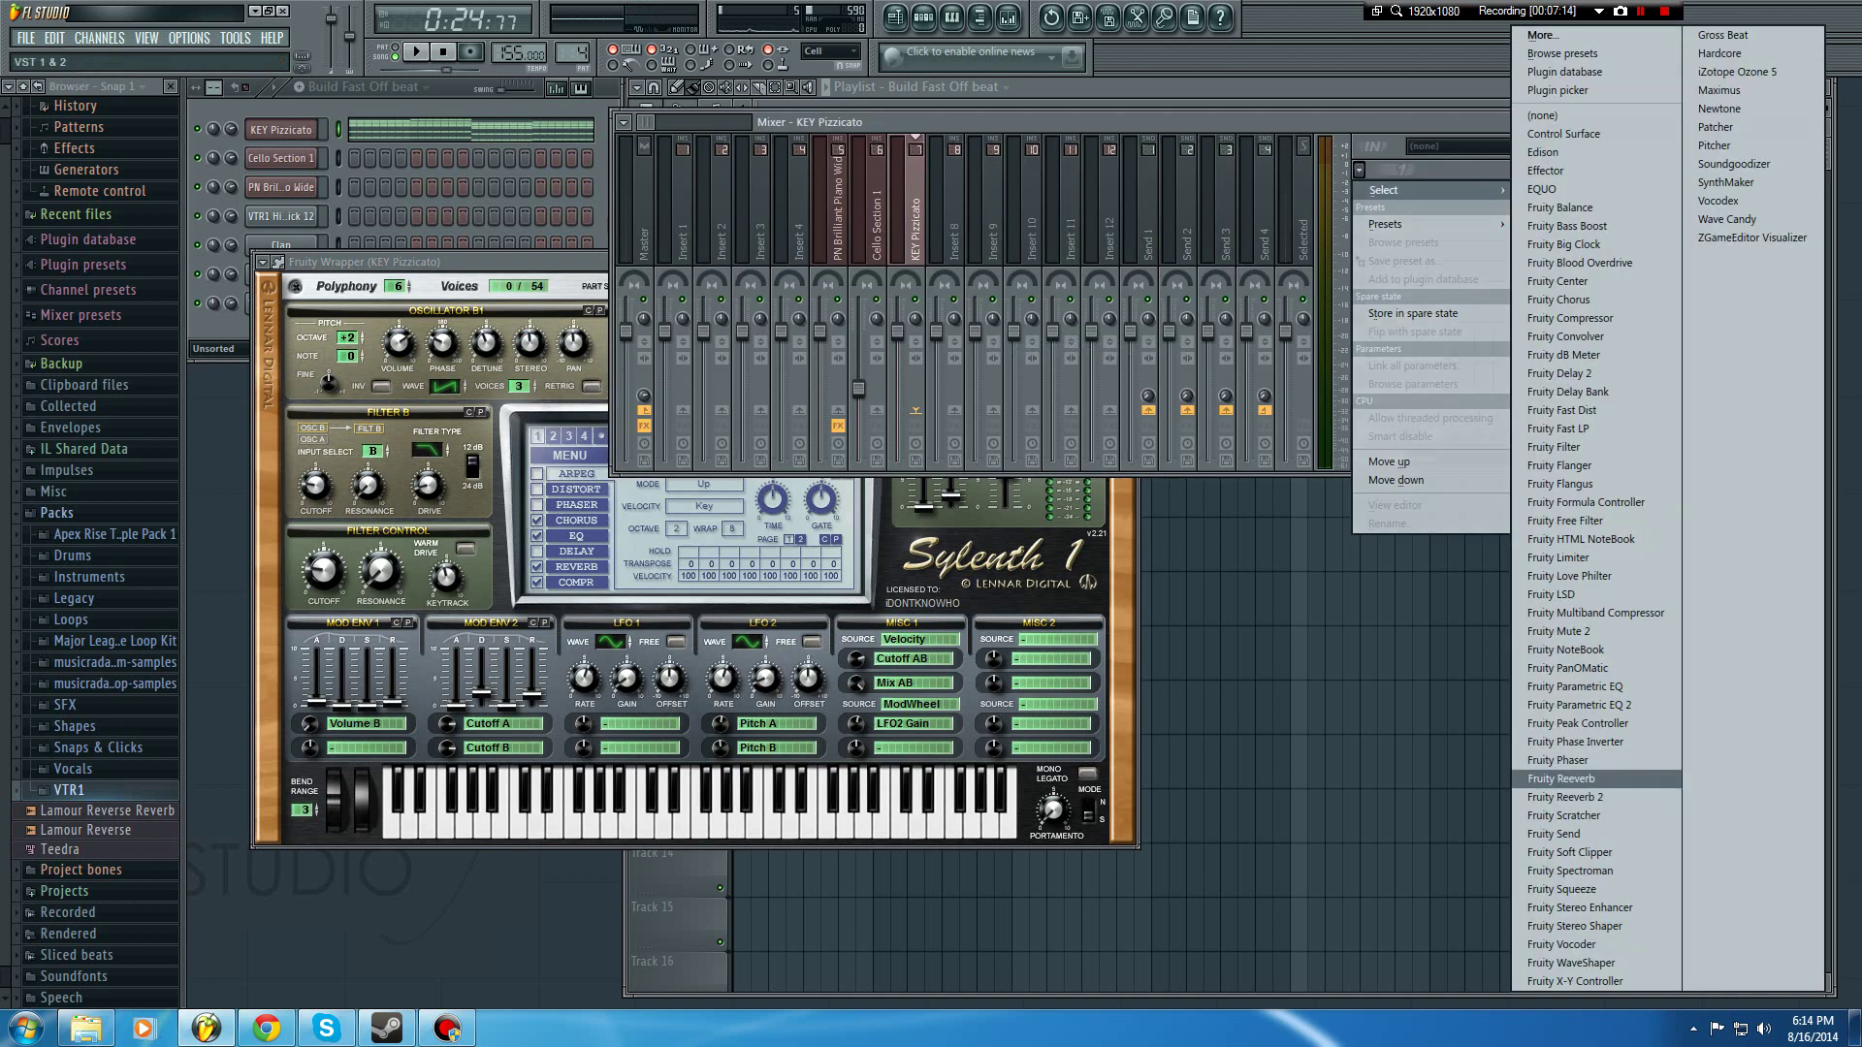
{"action": "left_click", "coordinate": [1724, 35]}
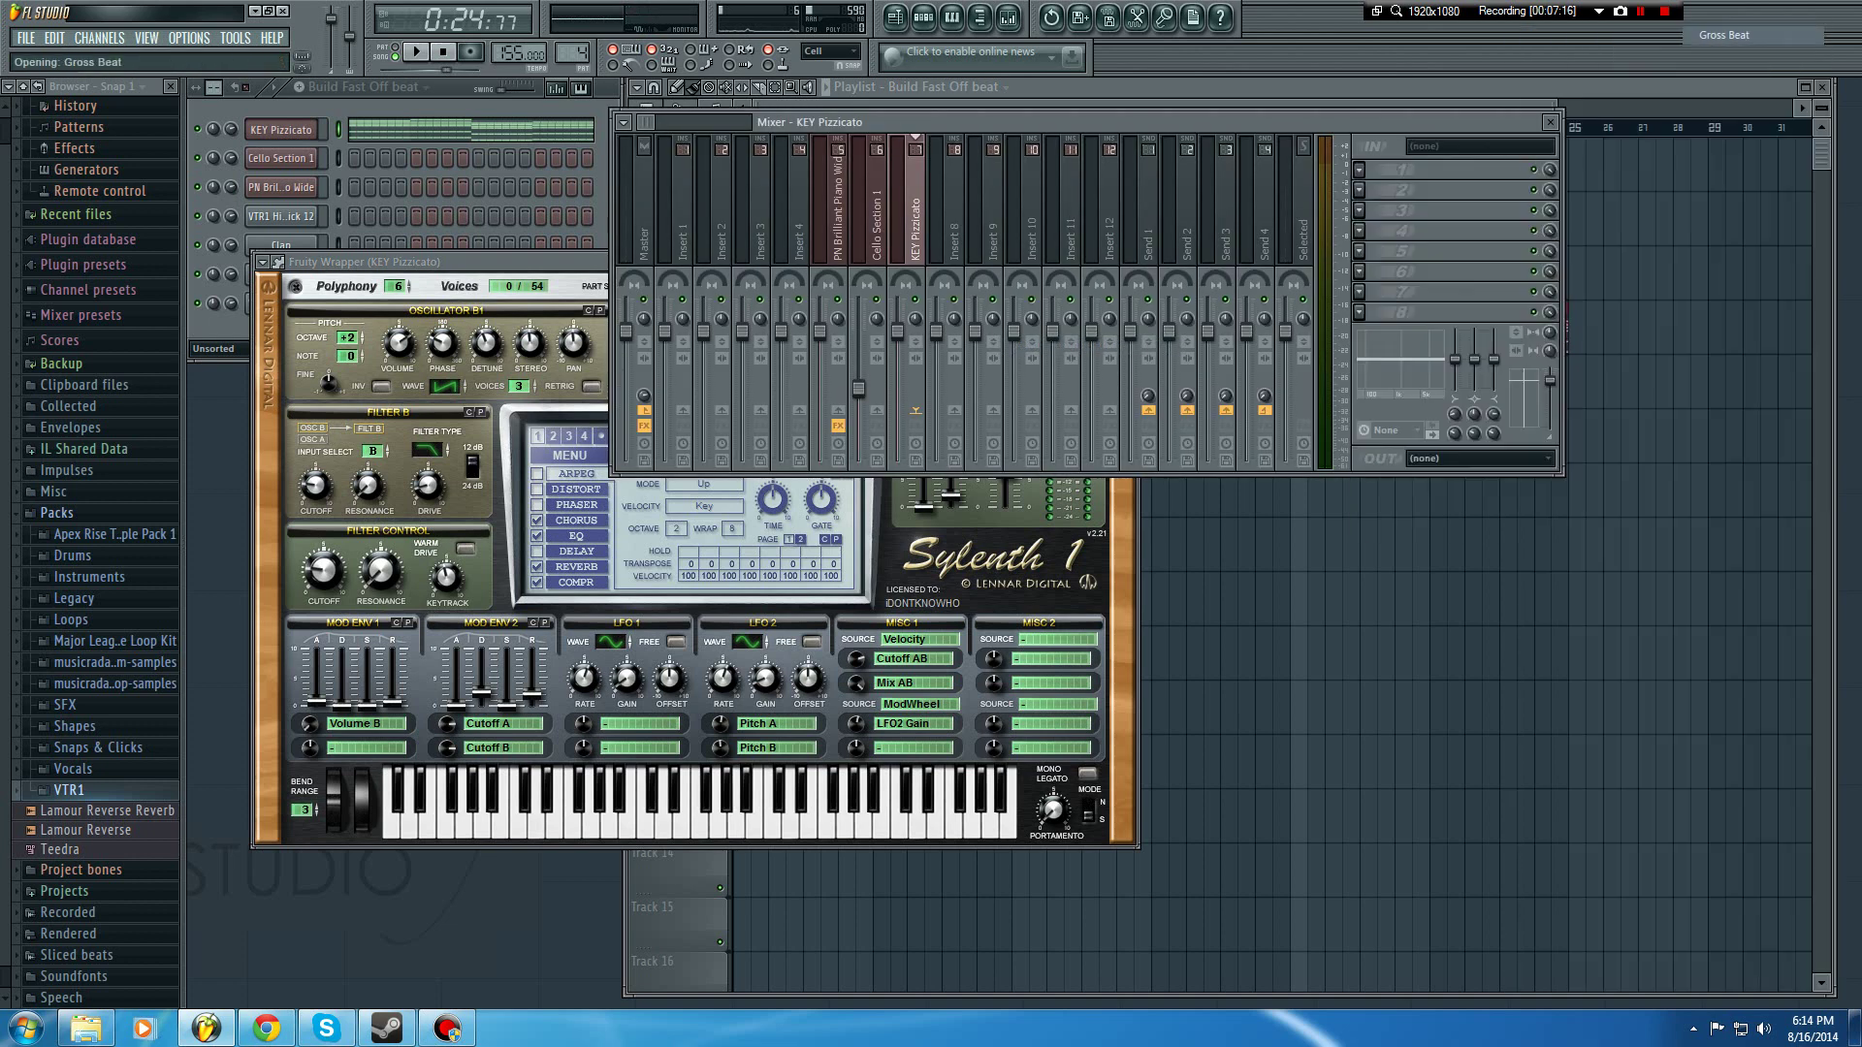
Step: Choose Gross Beat's Sidechain volume preset and reset the tension of its four curves to straight ramps during playback
{"action": "left_click", "coordinate": [237, 614]}
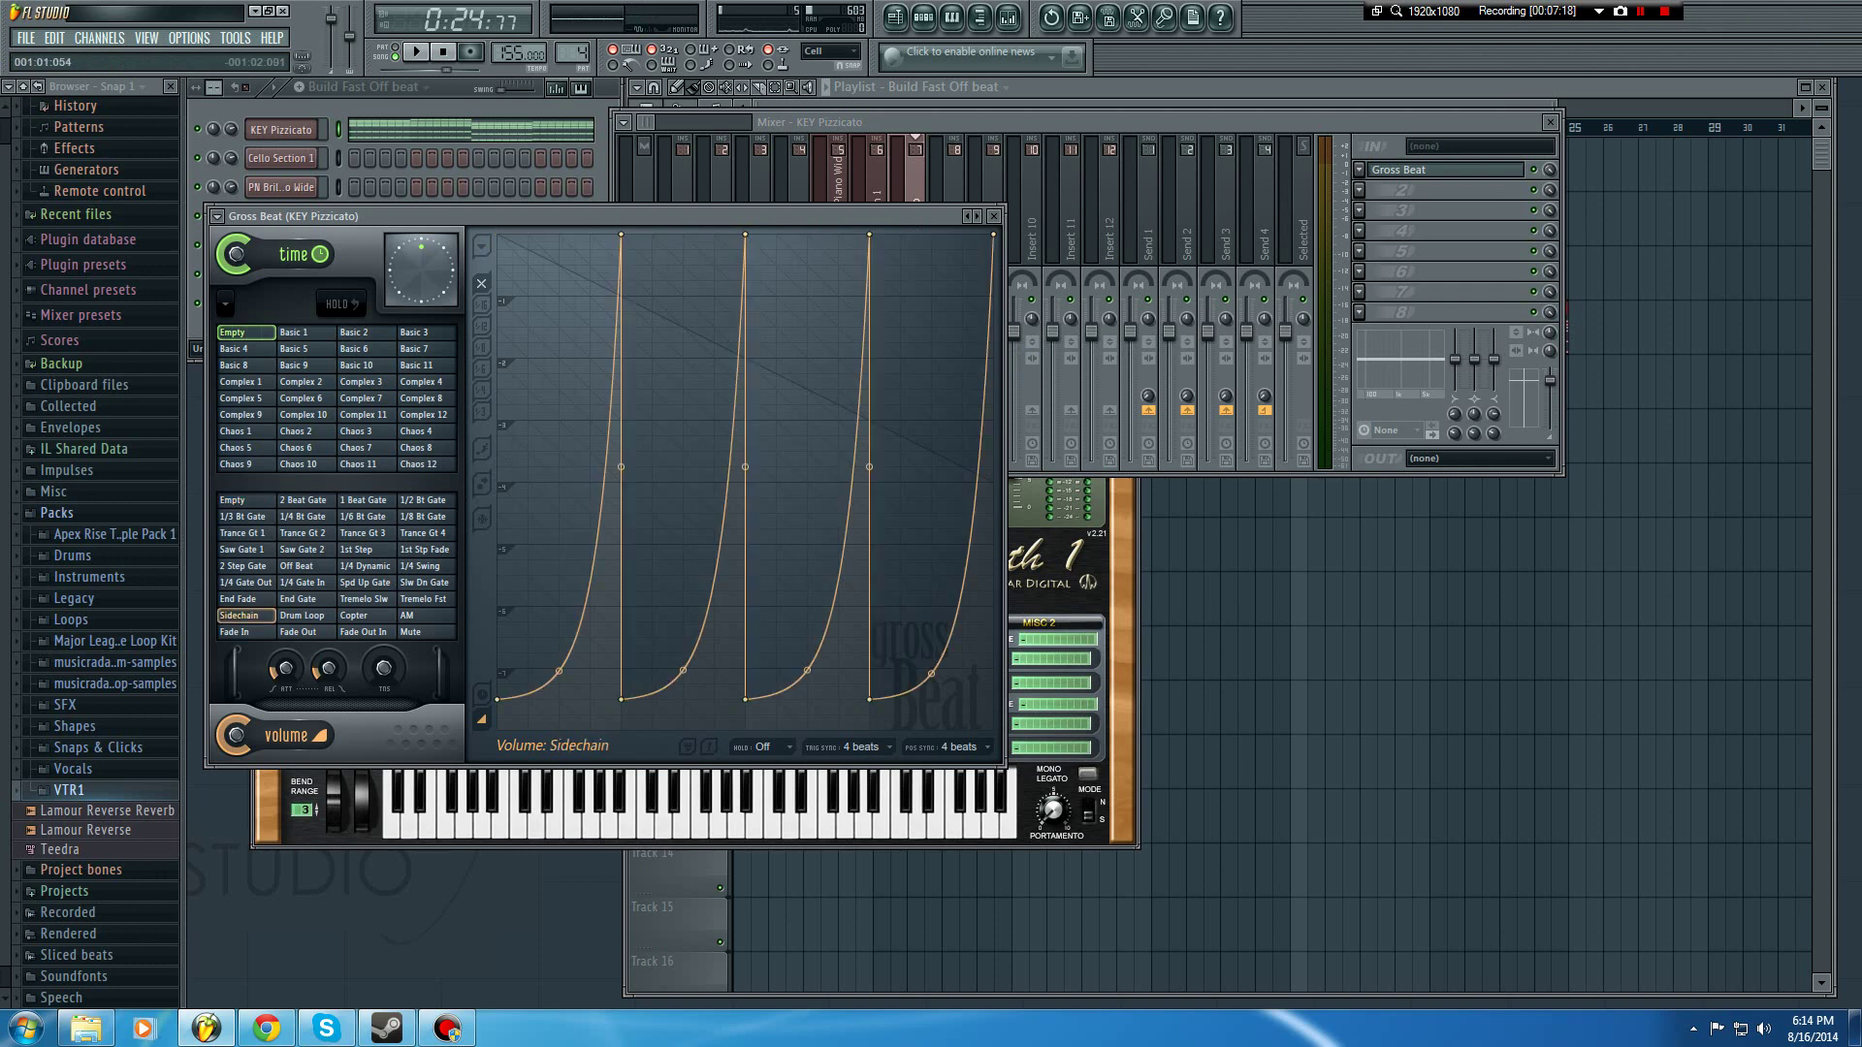
{"action": "right_click", "coordinate": [559, 671]}
{"action": "key", "text": "space"}
{"action": "right_click", "coordinate": [684, 671]}
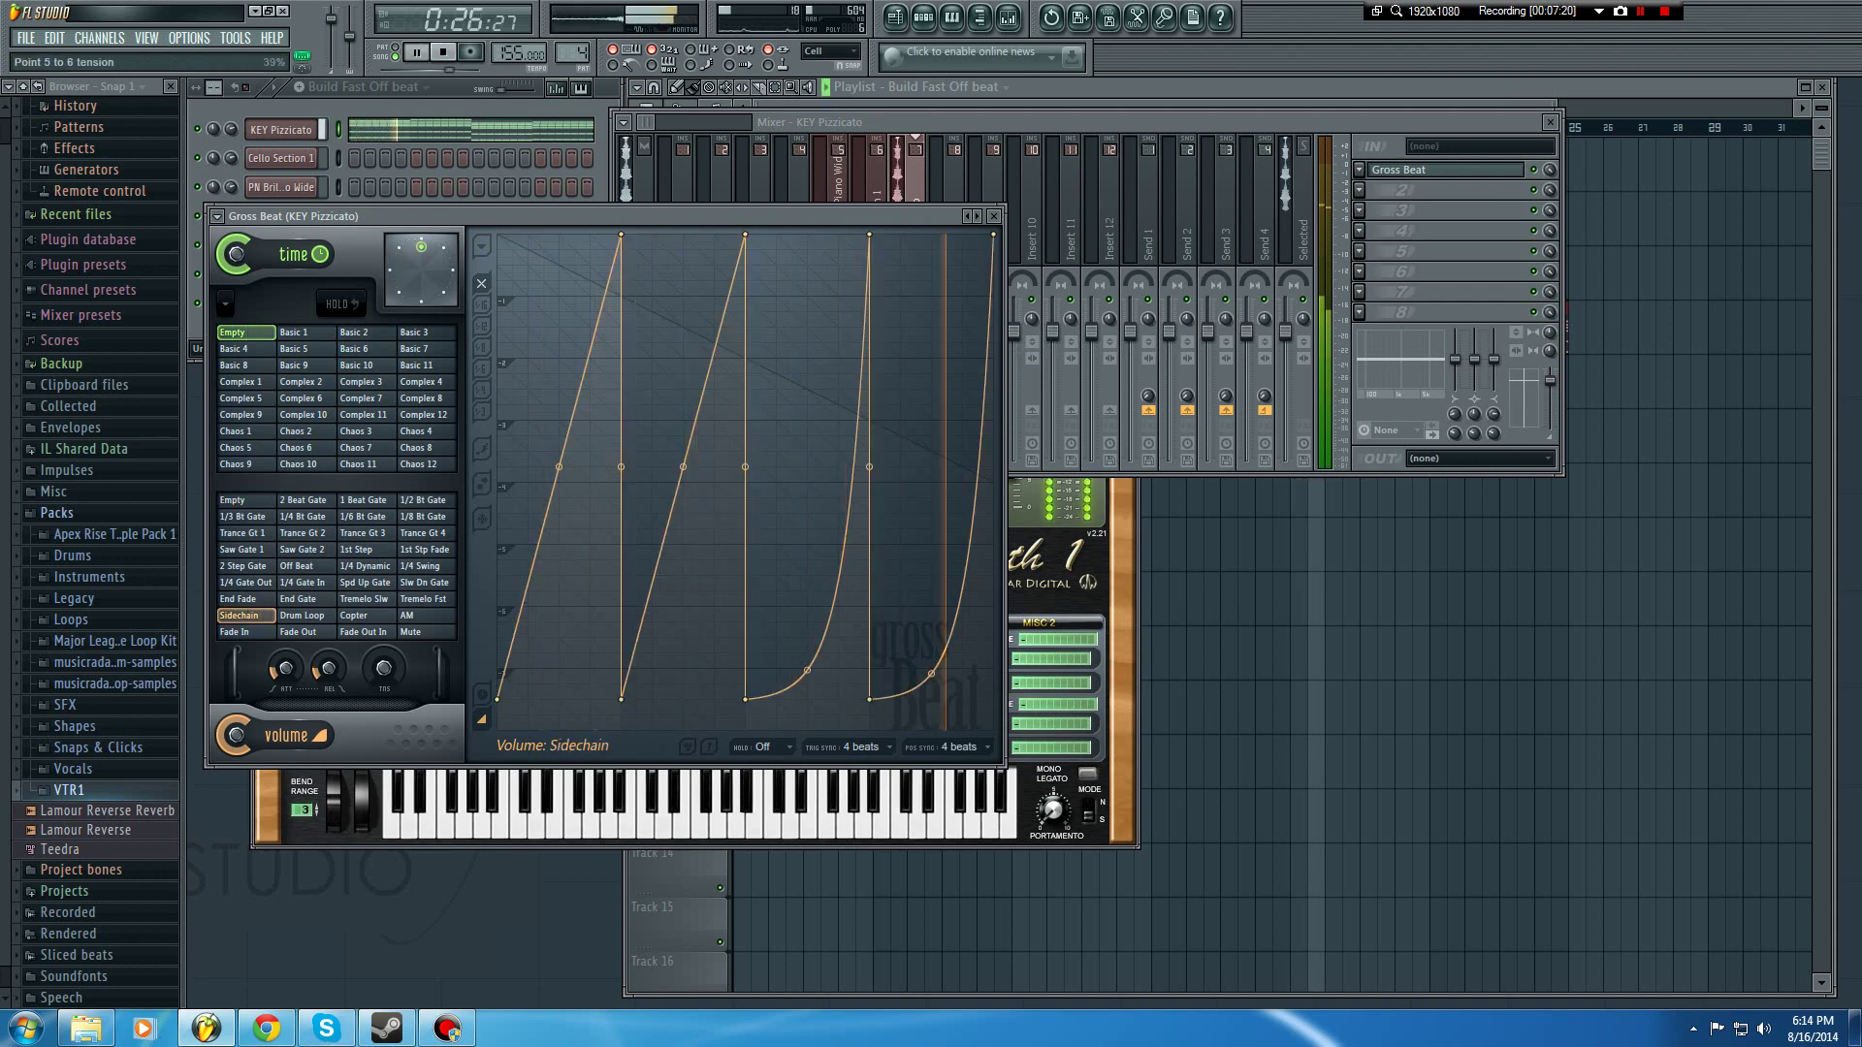
{"action": "right_click", "coordinate": [808, 670]}
{"action": "right_click", "coordinate": [931, 673]}
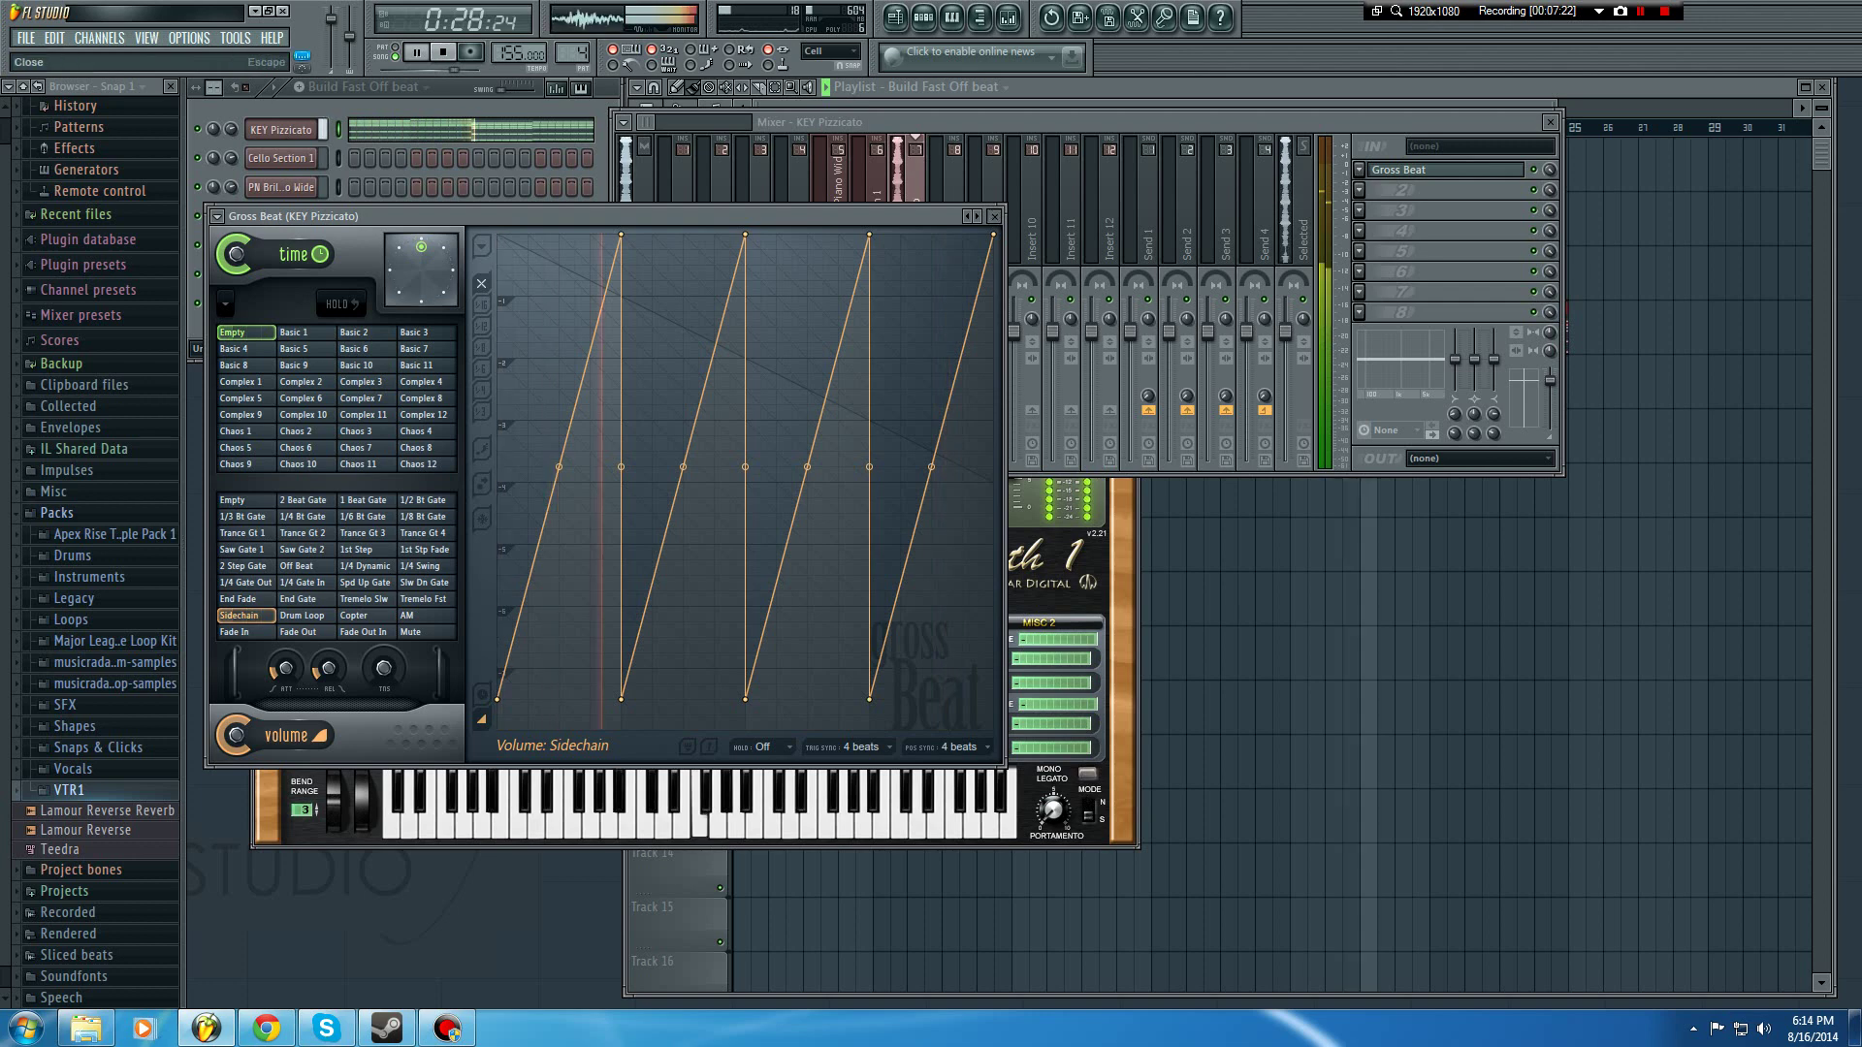
{"action": "left_click", "coordinate": [994, 216]}
{"action": "left_click", "coordinate": [1154, 87]}
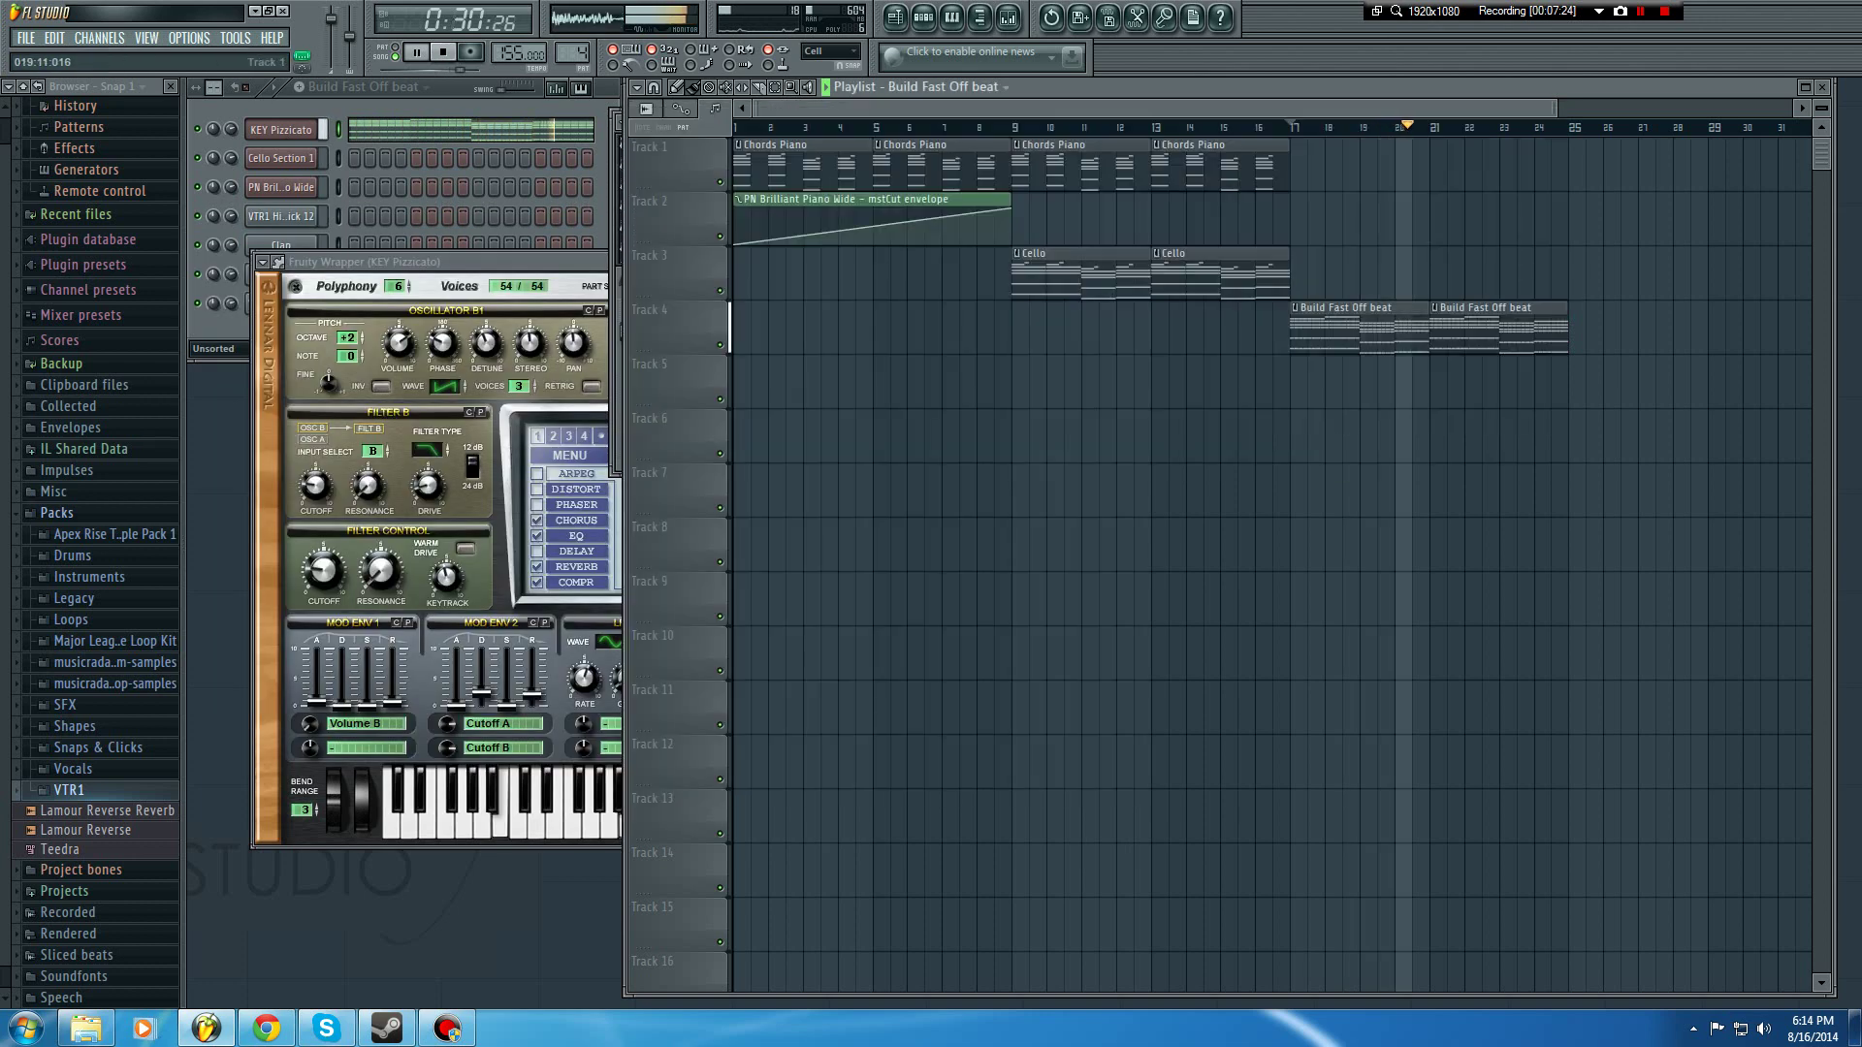
Step: Adjust the Filter Control cutoff of the KEY Pizzicato Sylenth1 during playback, ending at 982.20 Hz
{"action": "key", "text": "space"}
{"action": "left_click", "coordinate": [280, 158]}
{"action": "left_click", "coordinate": [281, 129]}
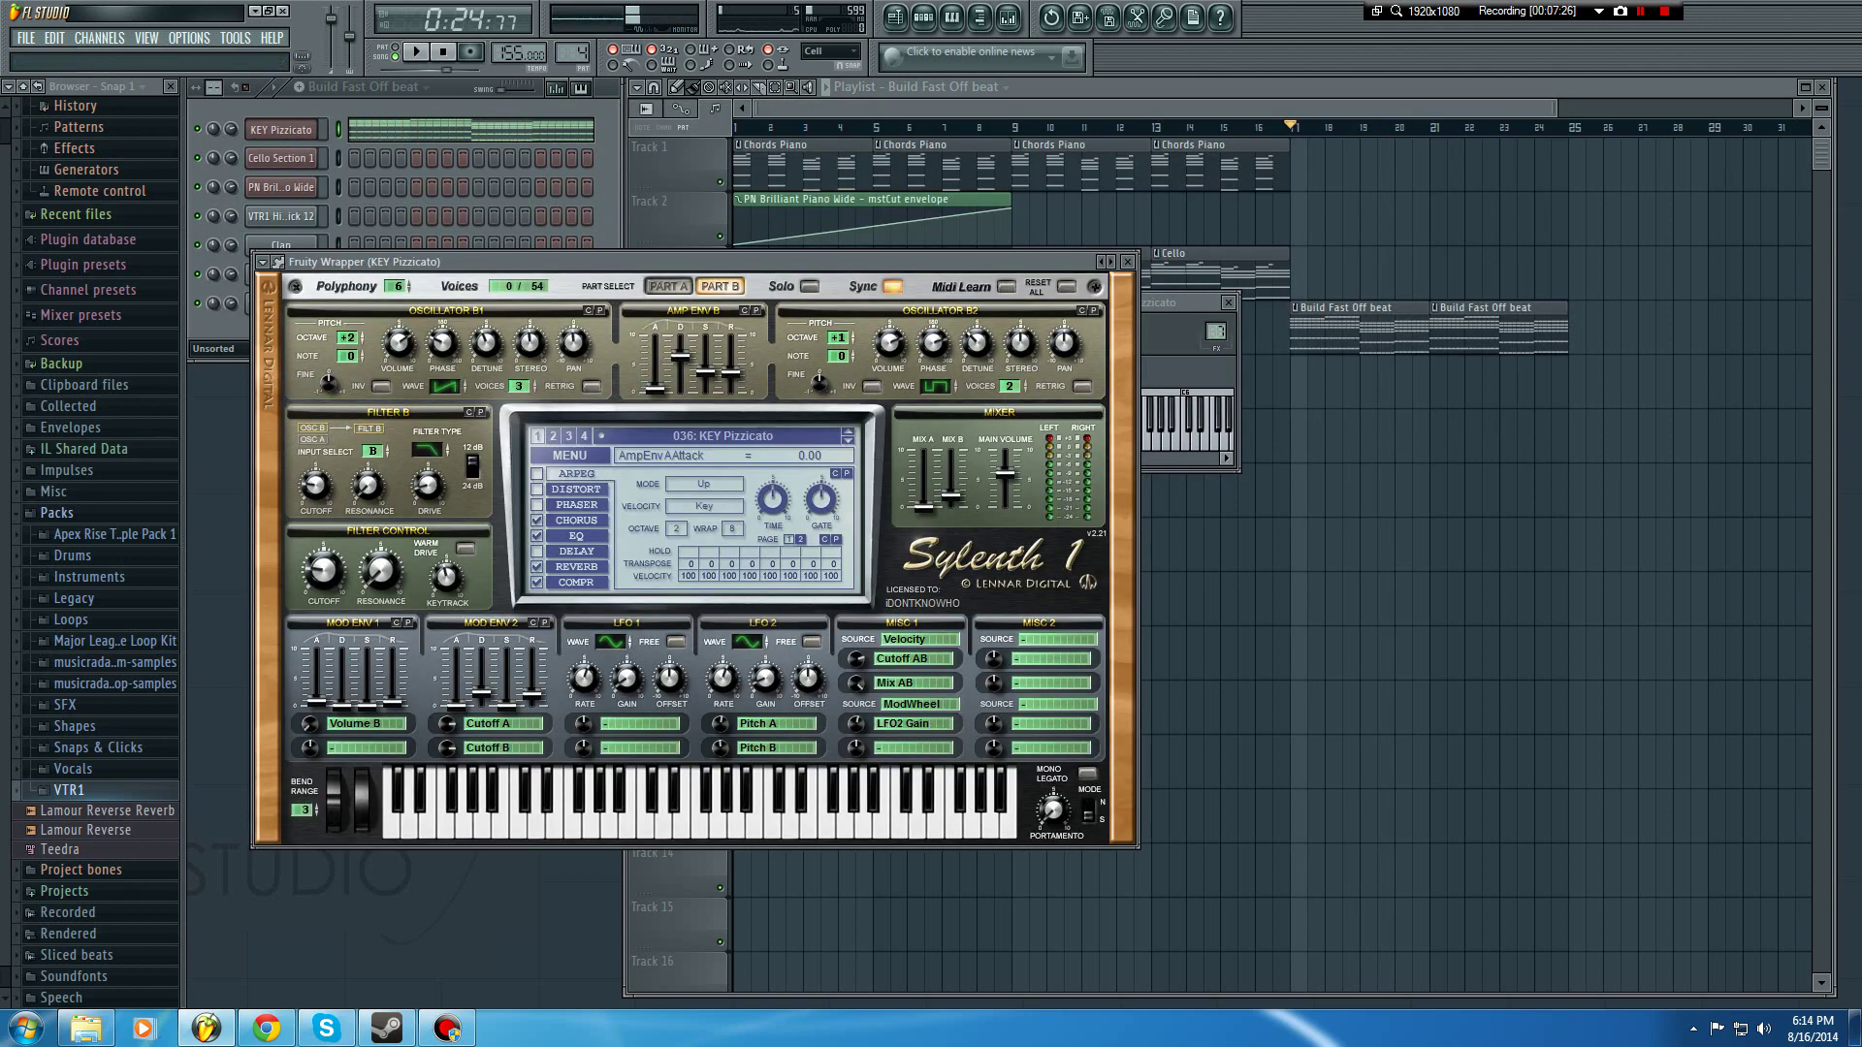
{"action": "left_click_drag", "start_coordinate": [324, 570], "coordinate": [324, 575]}
{"action": "key", "text": "space"}
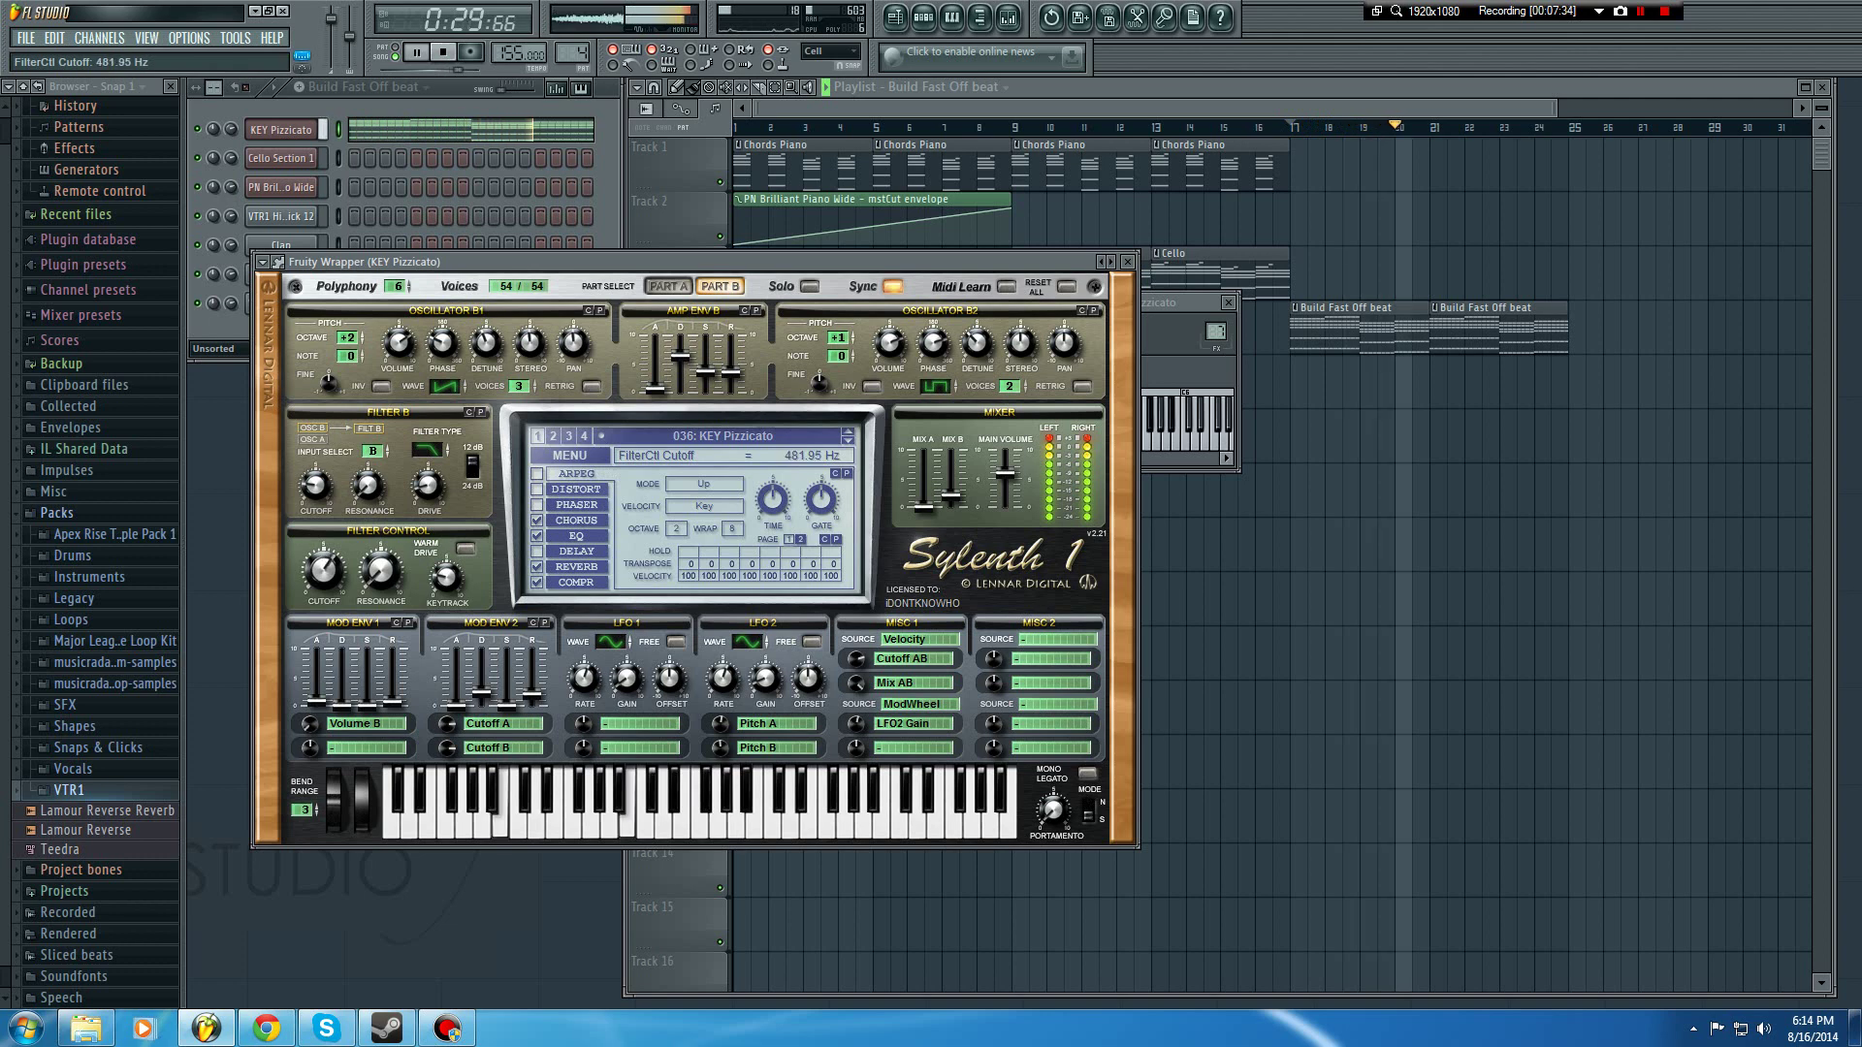
{"action": "key", "text": "space"}
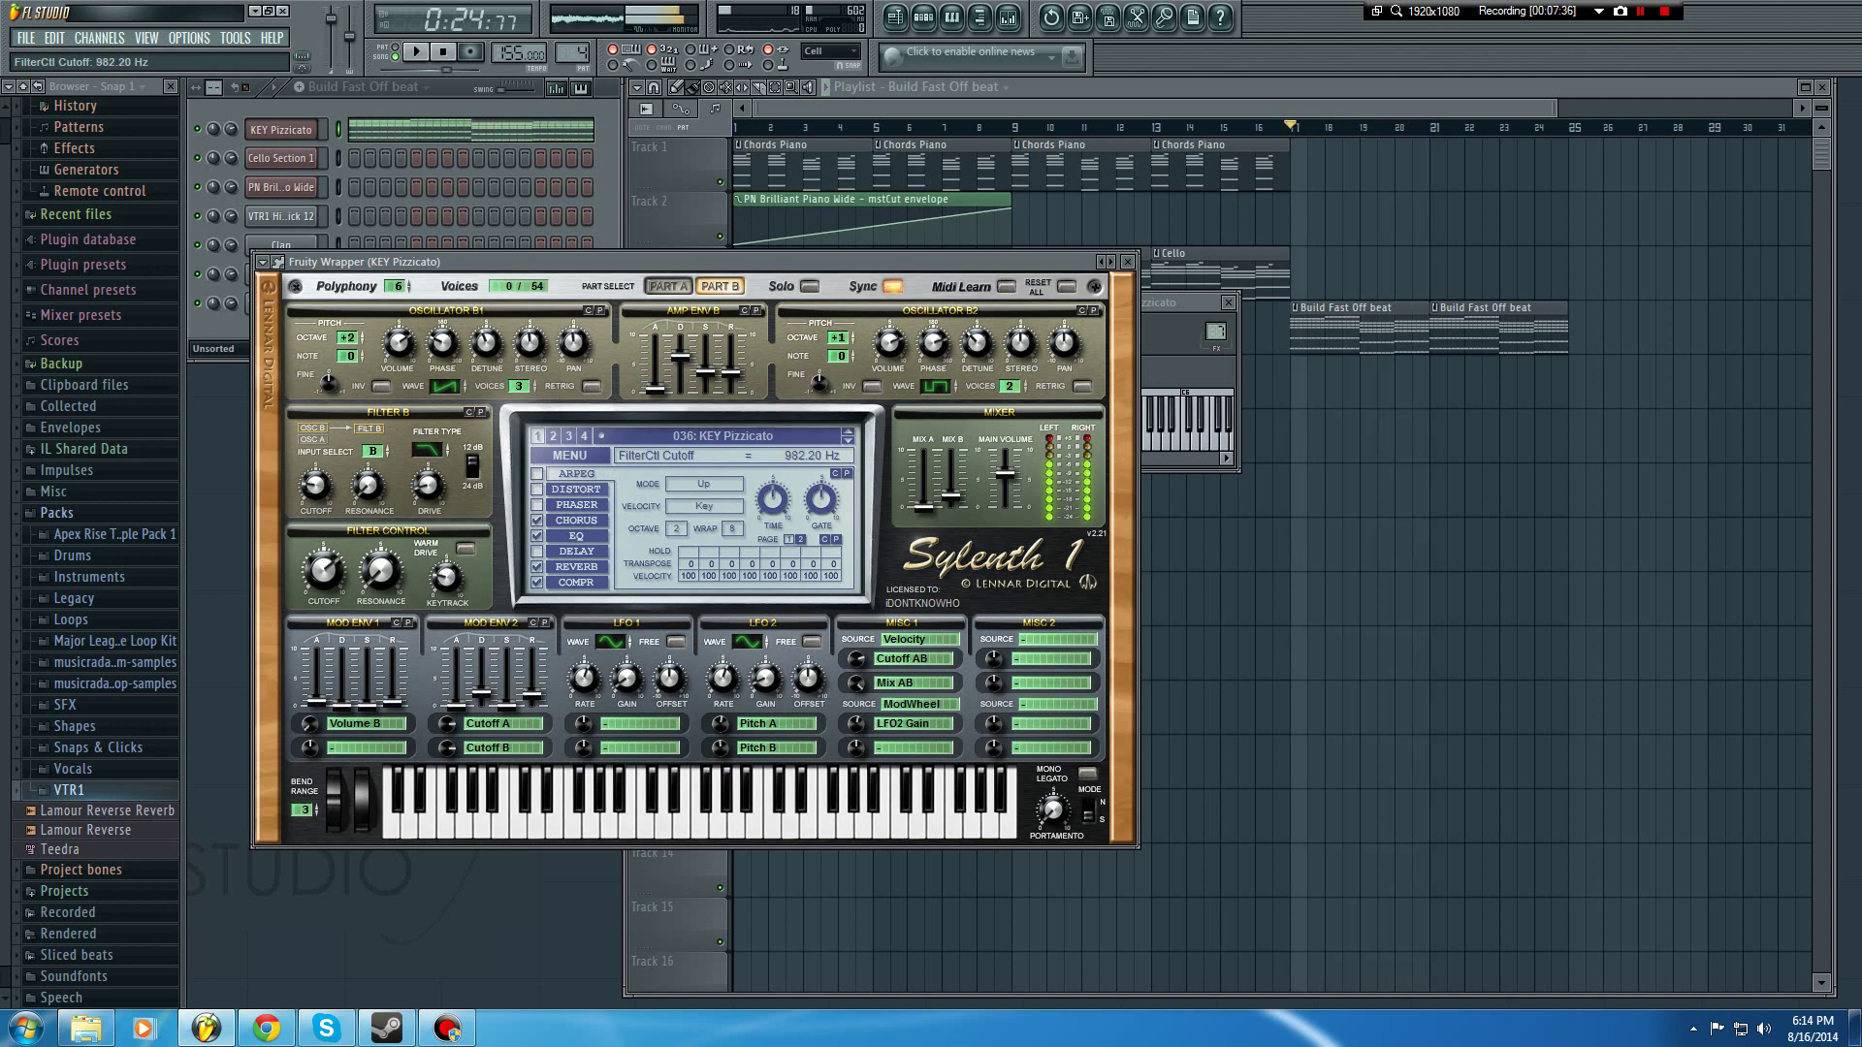
Step: Create an automation clip for the KEY Pizzicato channel's FilterCtl Cutoff parameter
{"action": "left_click", "coordinate": [263, 262]}
{"action": "left_click", "coordinate": [325, 474]}
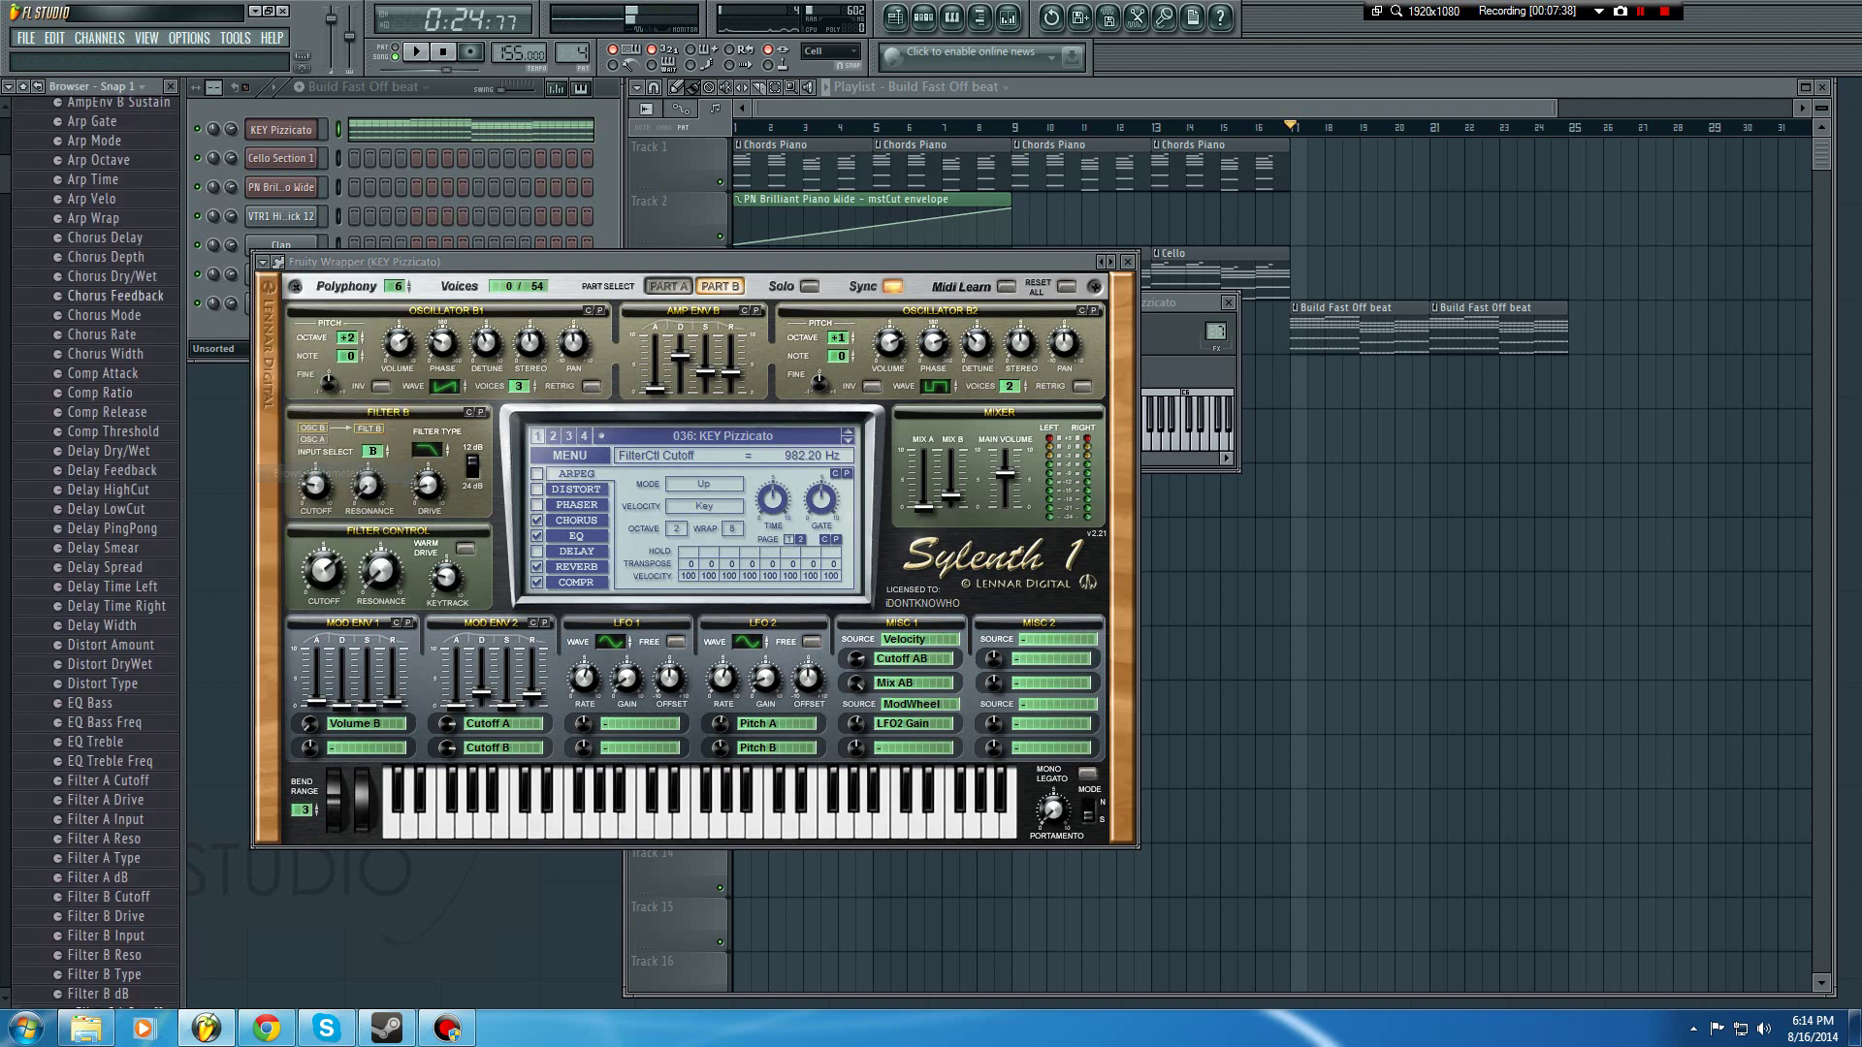
{"action": "right_click", "coordinate": [160, 998]}
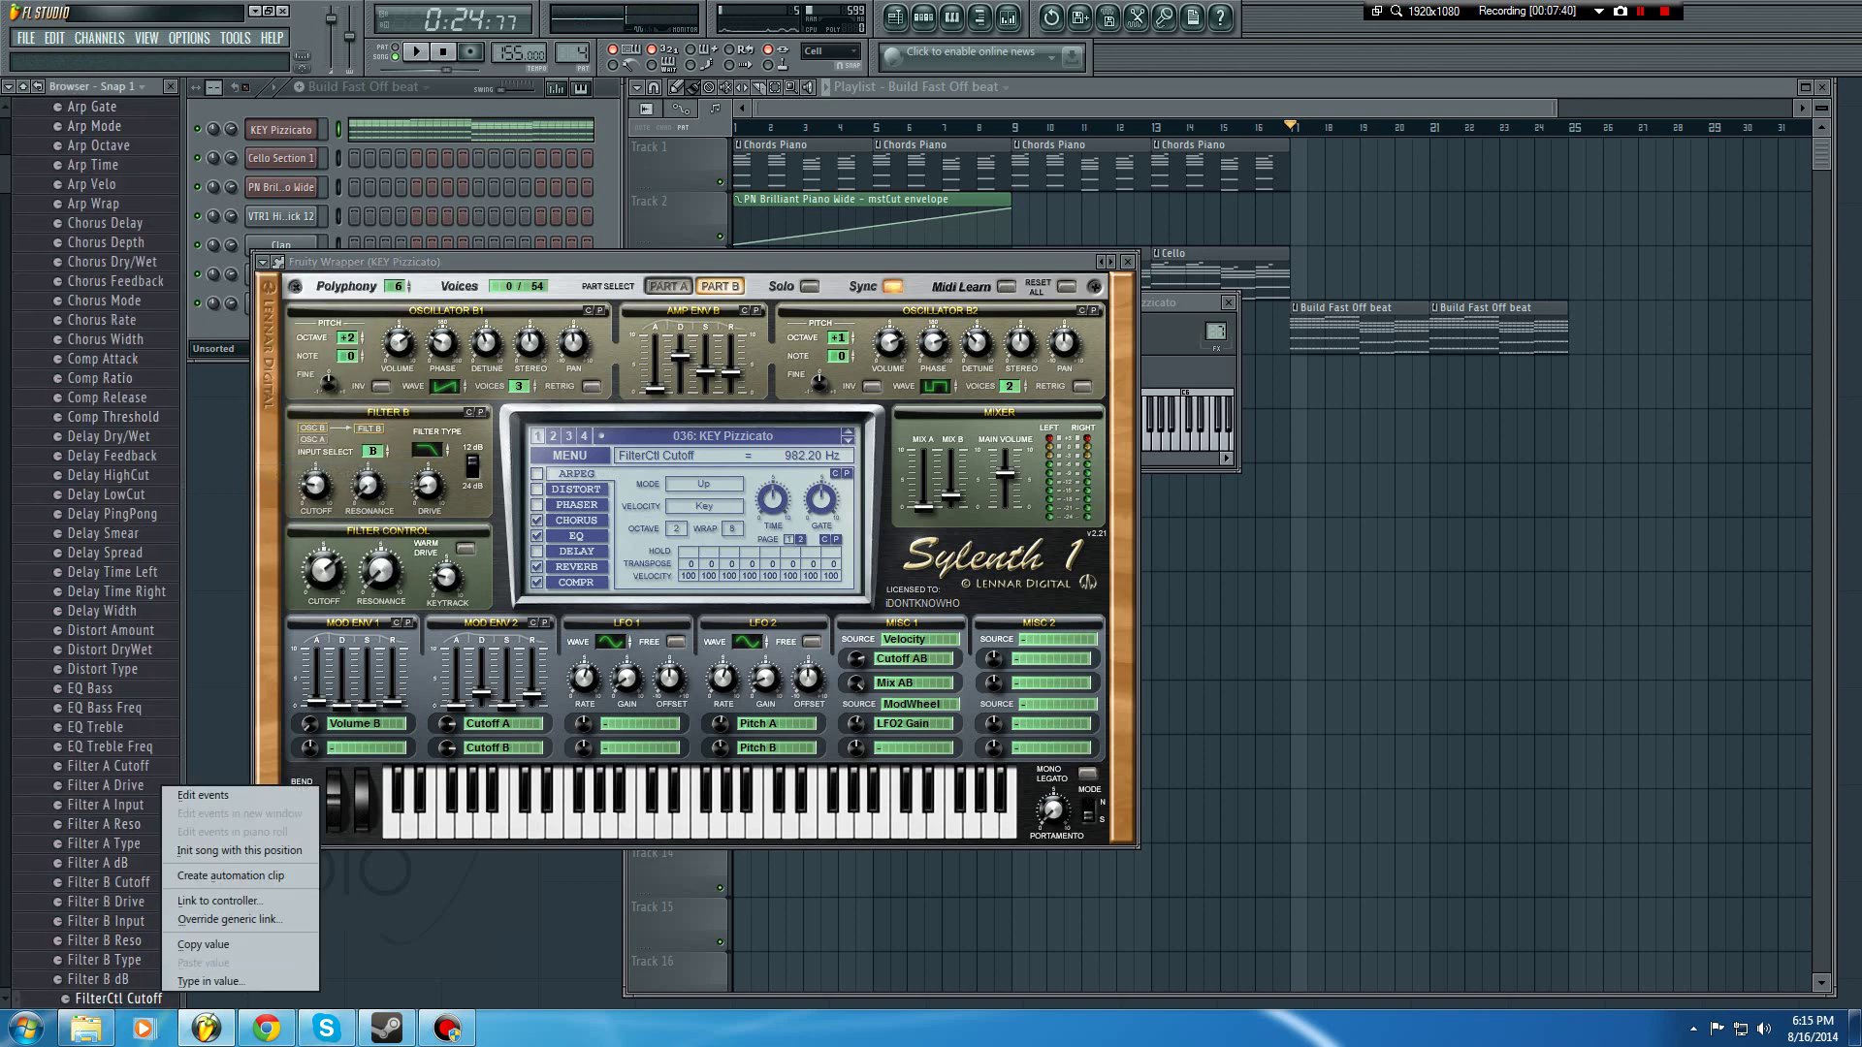
{"action": "left_click", "coordinate": [242, 877]}
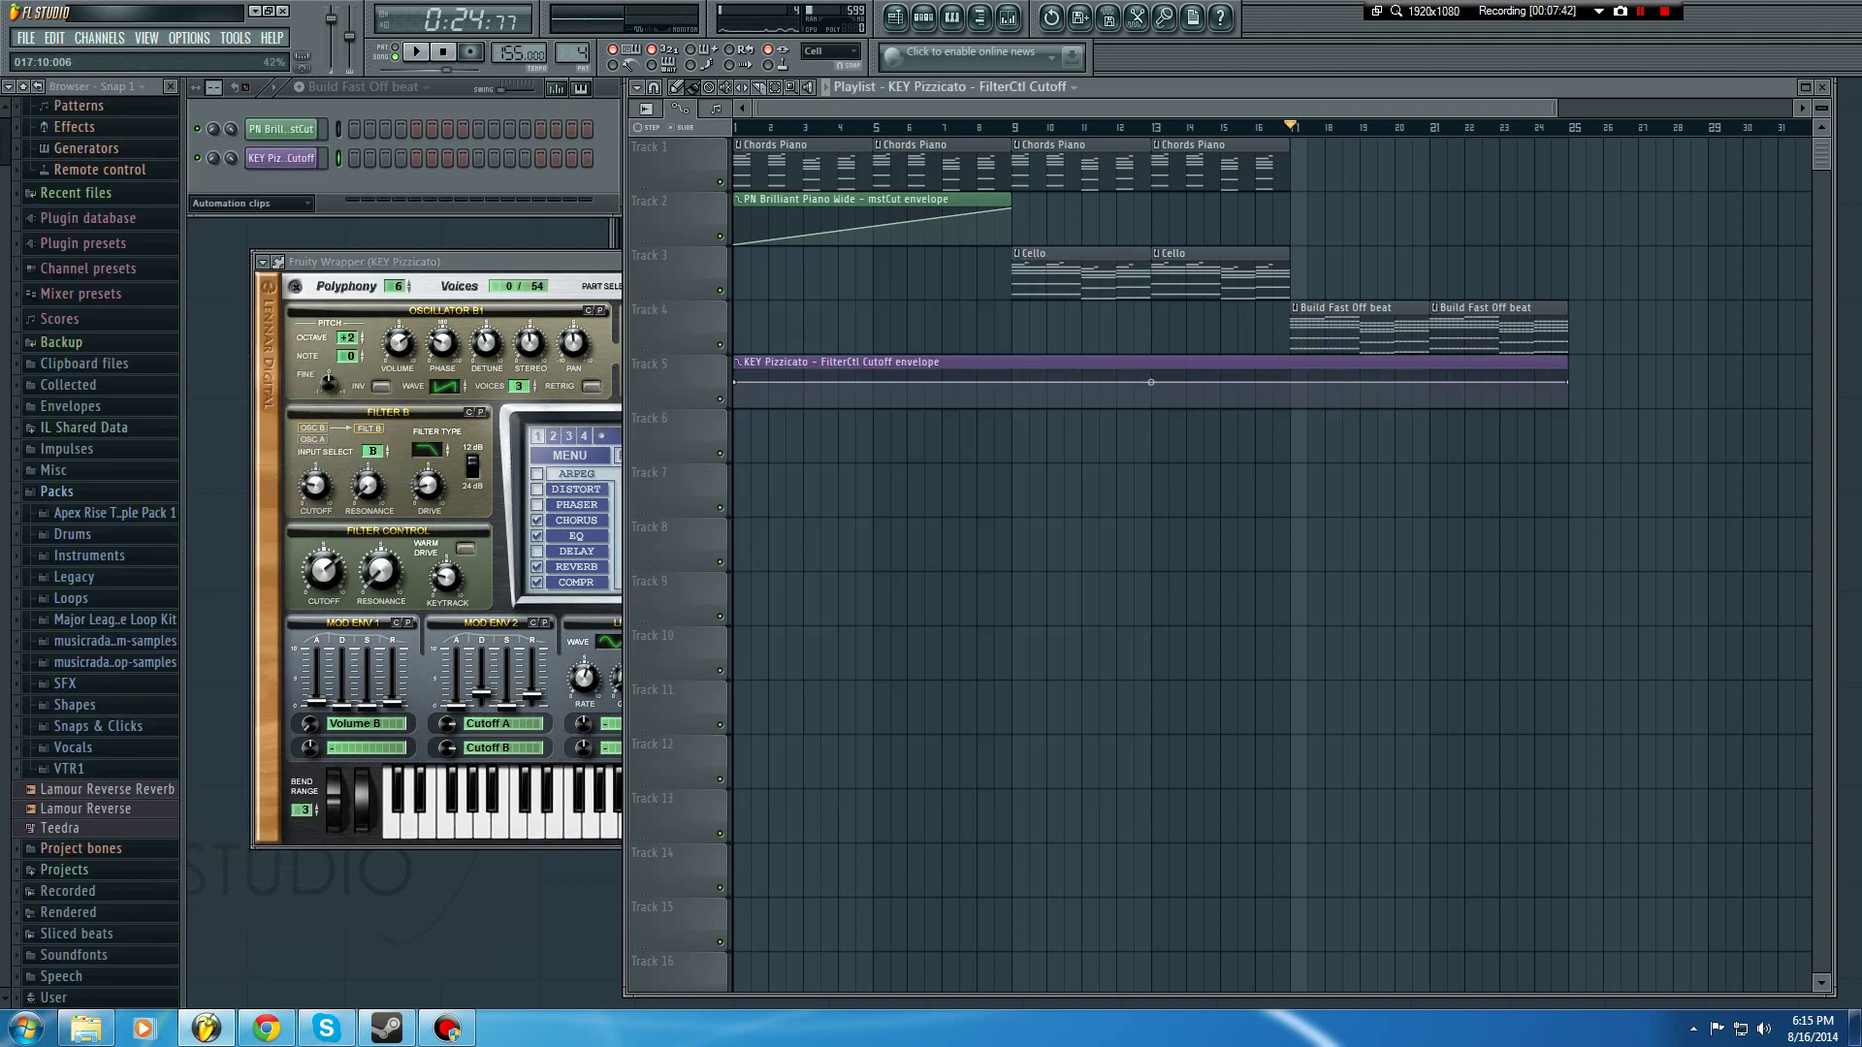
Step: Add a point at the bottom of the KEY Pizzicato cutoff envelope at bar 17 and lower its end point at bar 25
{"action": "right_click", "coordinate": [1292, 406]}
{"action": "left_click_drag", "start_coordinate": [1567, 382], "coordinate": [1568, 391]}
{"action": "key", "text": "space"}
{"action": "key", "text": "space"}
{"action": "key", "text": "space"}
{"action": "key", "text": "space"}
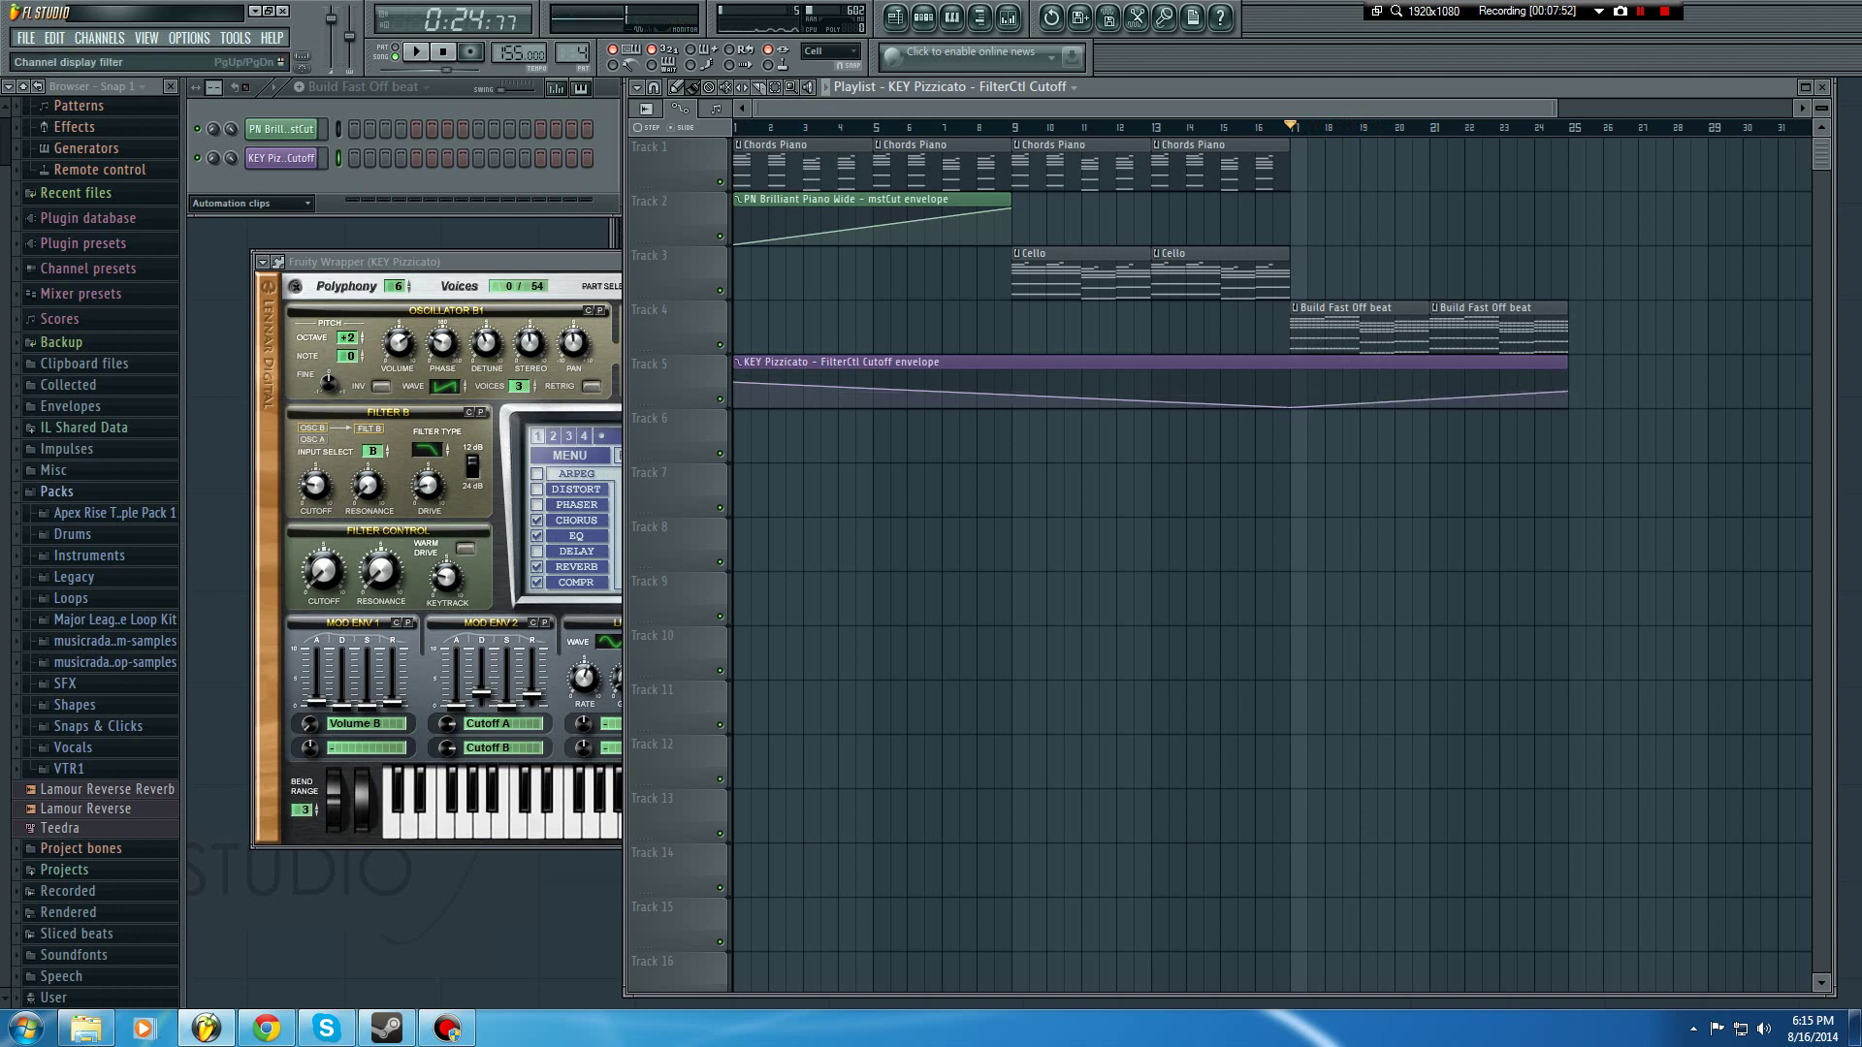
Step: Switch the channel display filter to the Unsorted group
{"action": "left_click", "coordinate": [251, 203]}
{"action": "left_click", "coordinate": [233, 267]}
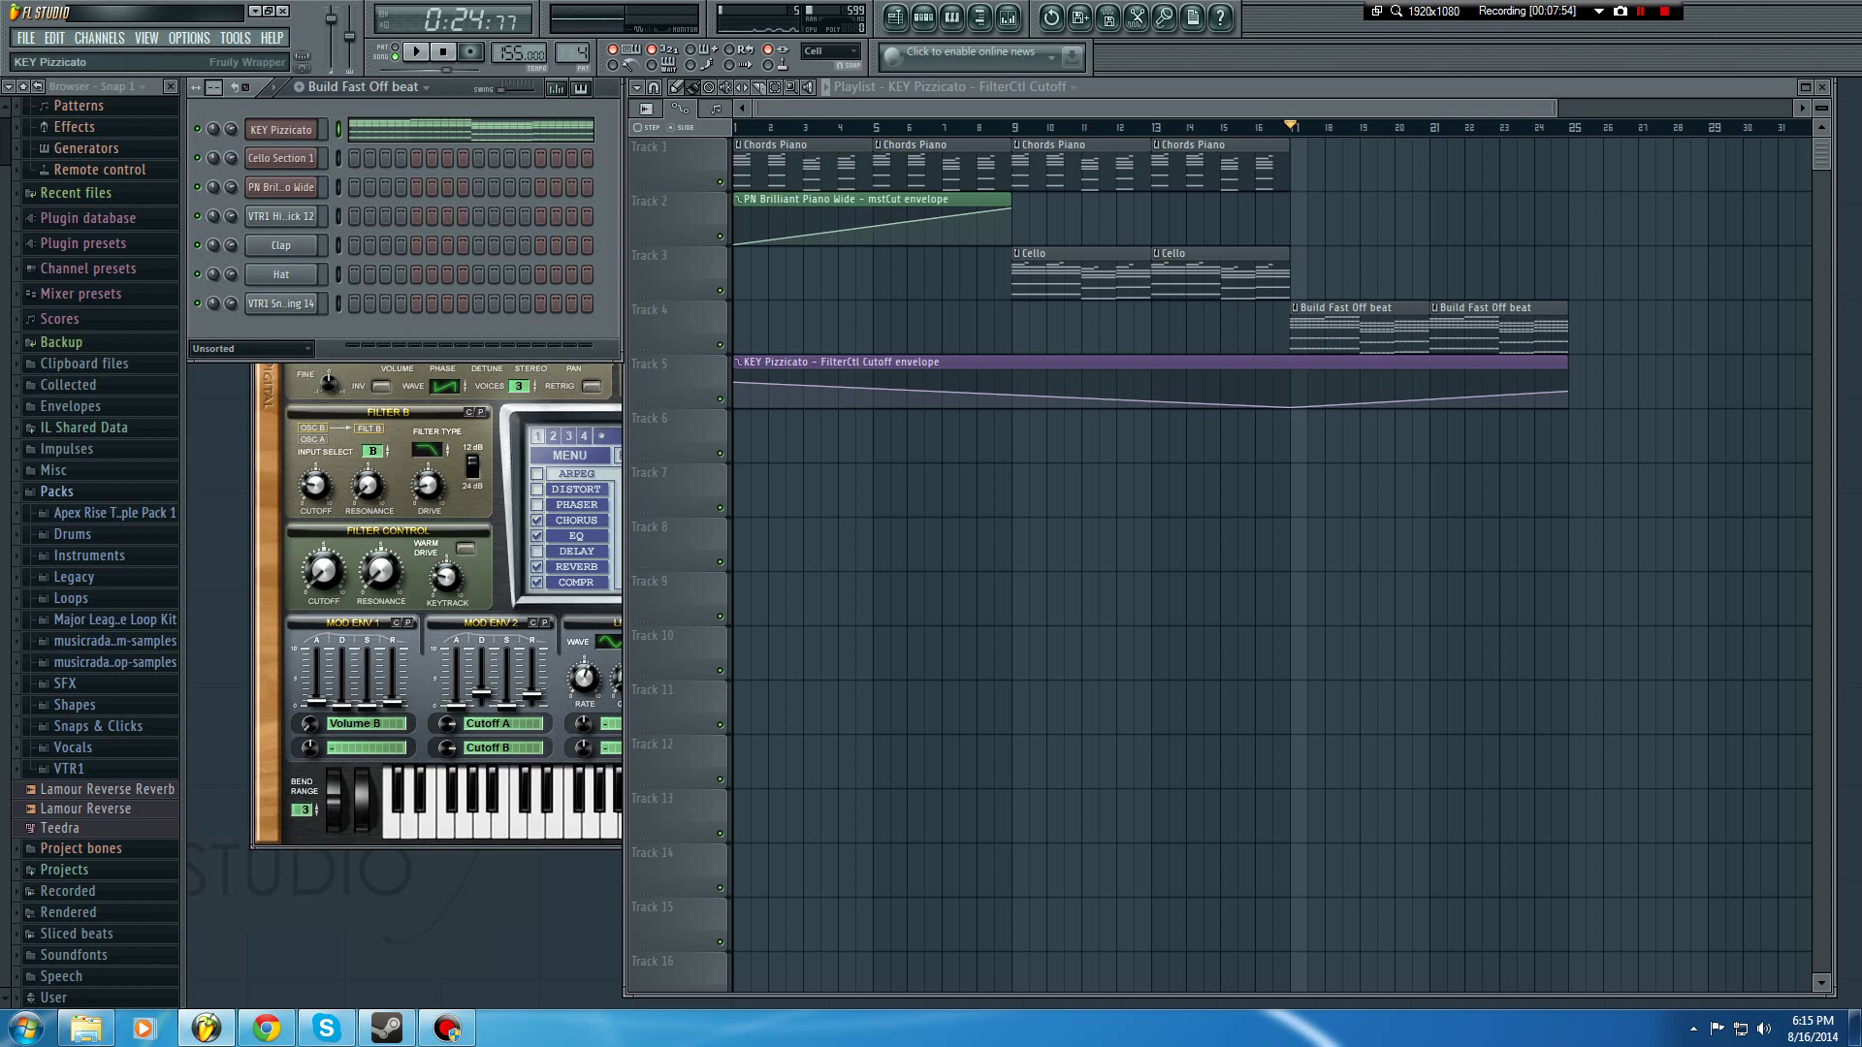
{"action": "right_click", "coordinate": [316, 122]}
{"action": "mouse_move", "coordinate": [373, 309]}
{"action": "left_click", "coordinate": [464, 28]}
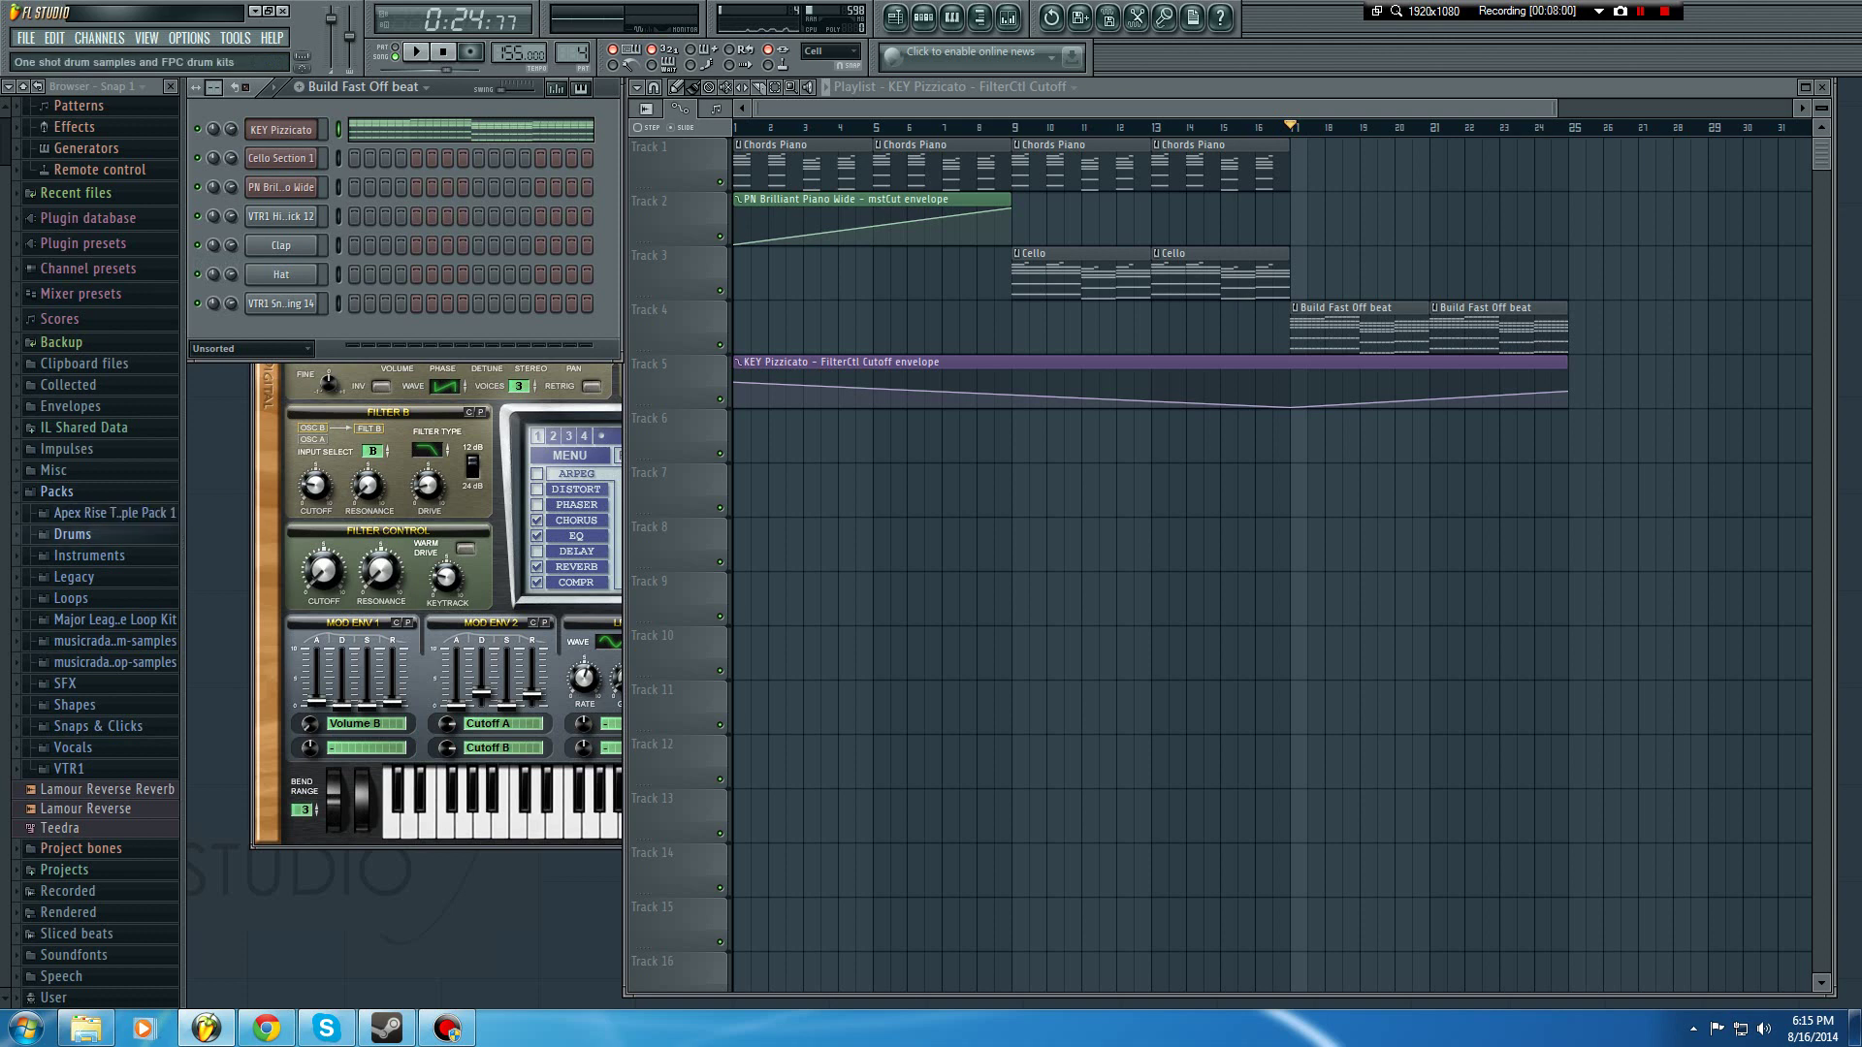
Step: Audition snare samples from the Snares subfolder of the Apex Rise pack's Snares & Claps folder
{"action": "left_click", "coordinate": [107, 513]}
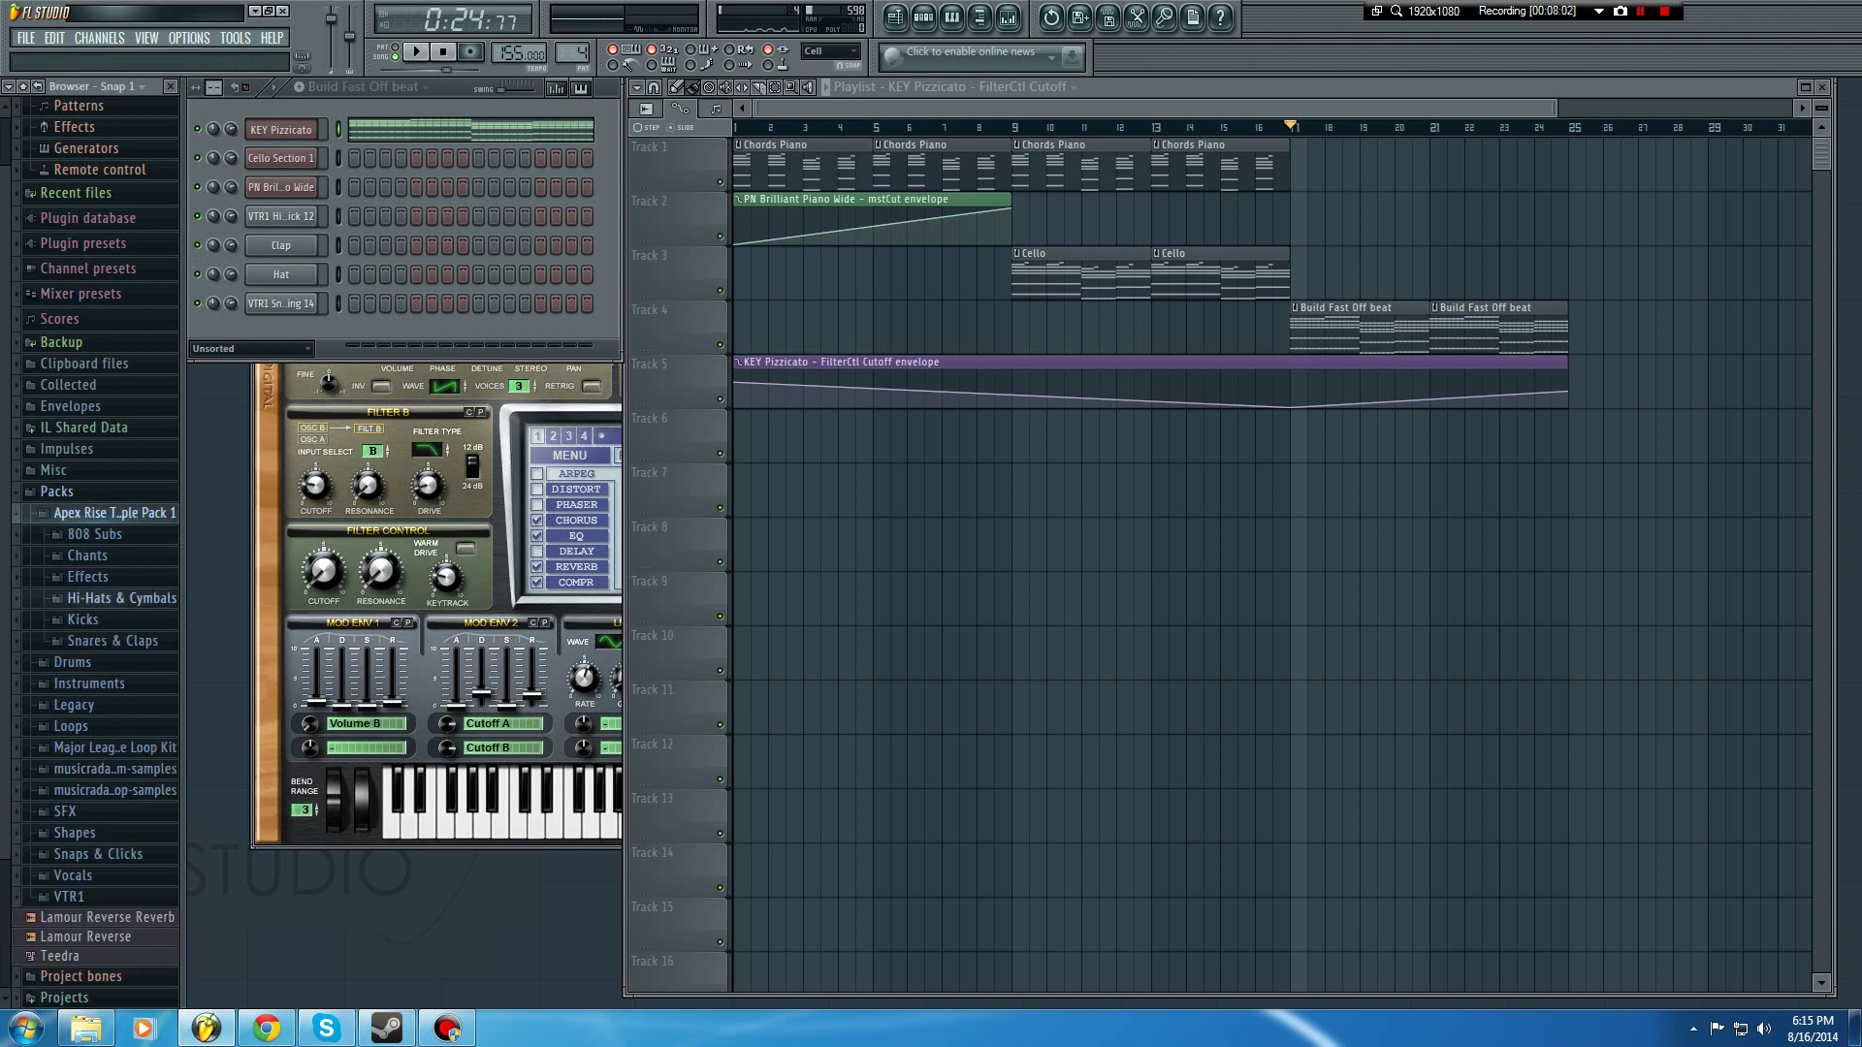
{"action": "left_click", "coordinate": [112, 641]}
{"action": "left_click", "coordinate": [101, 684]}
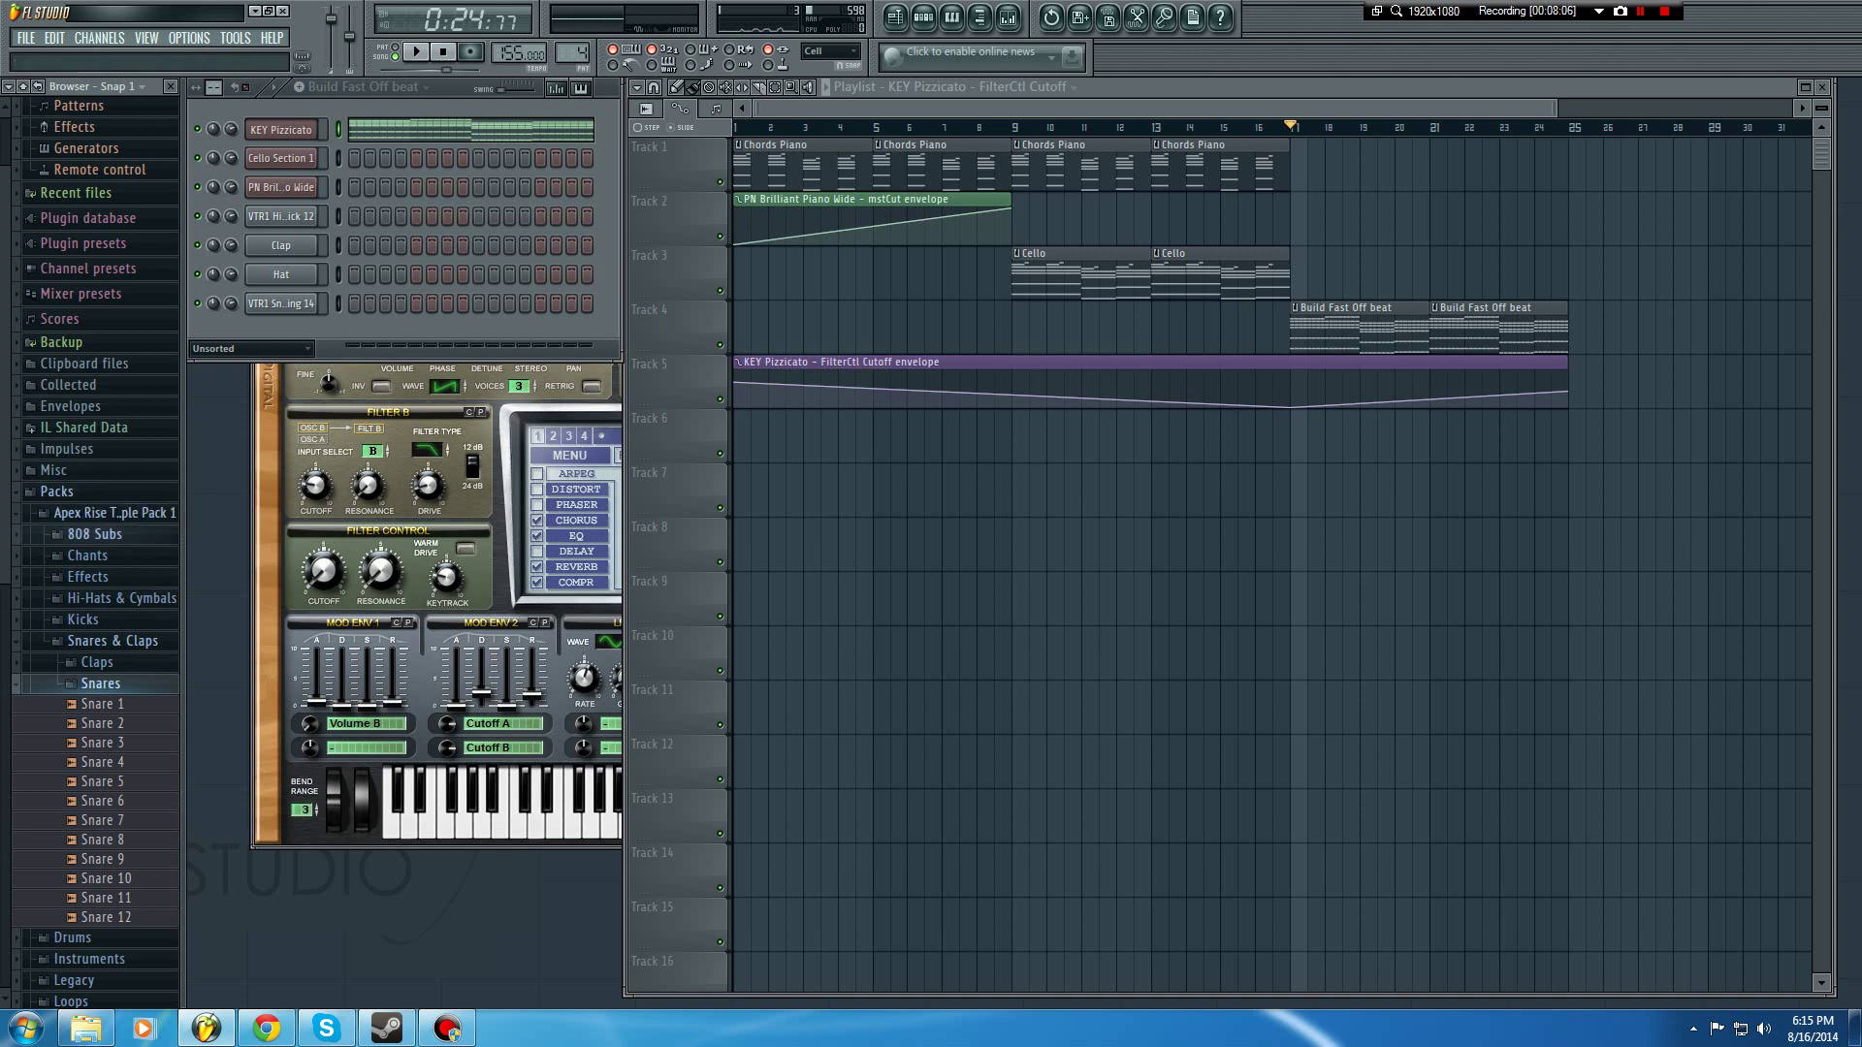
{"action": "left_click", "coordinate": [108, 820]}
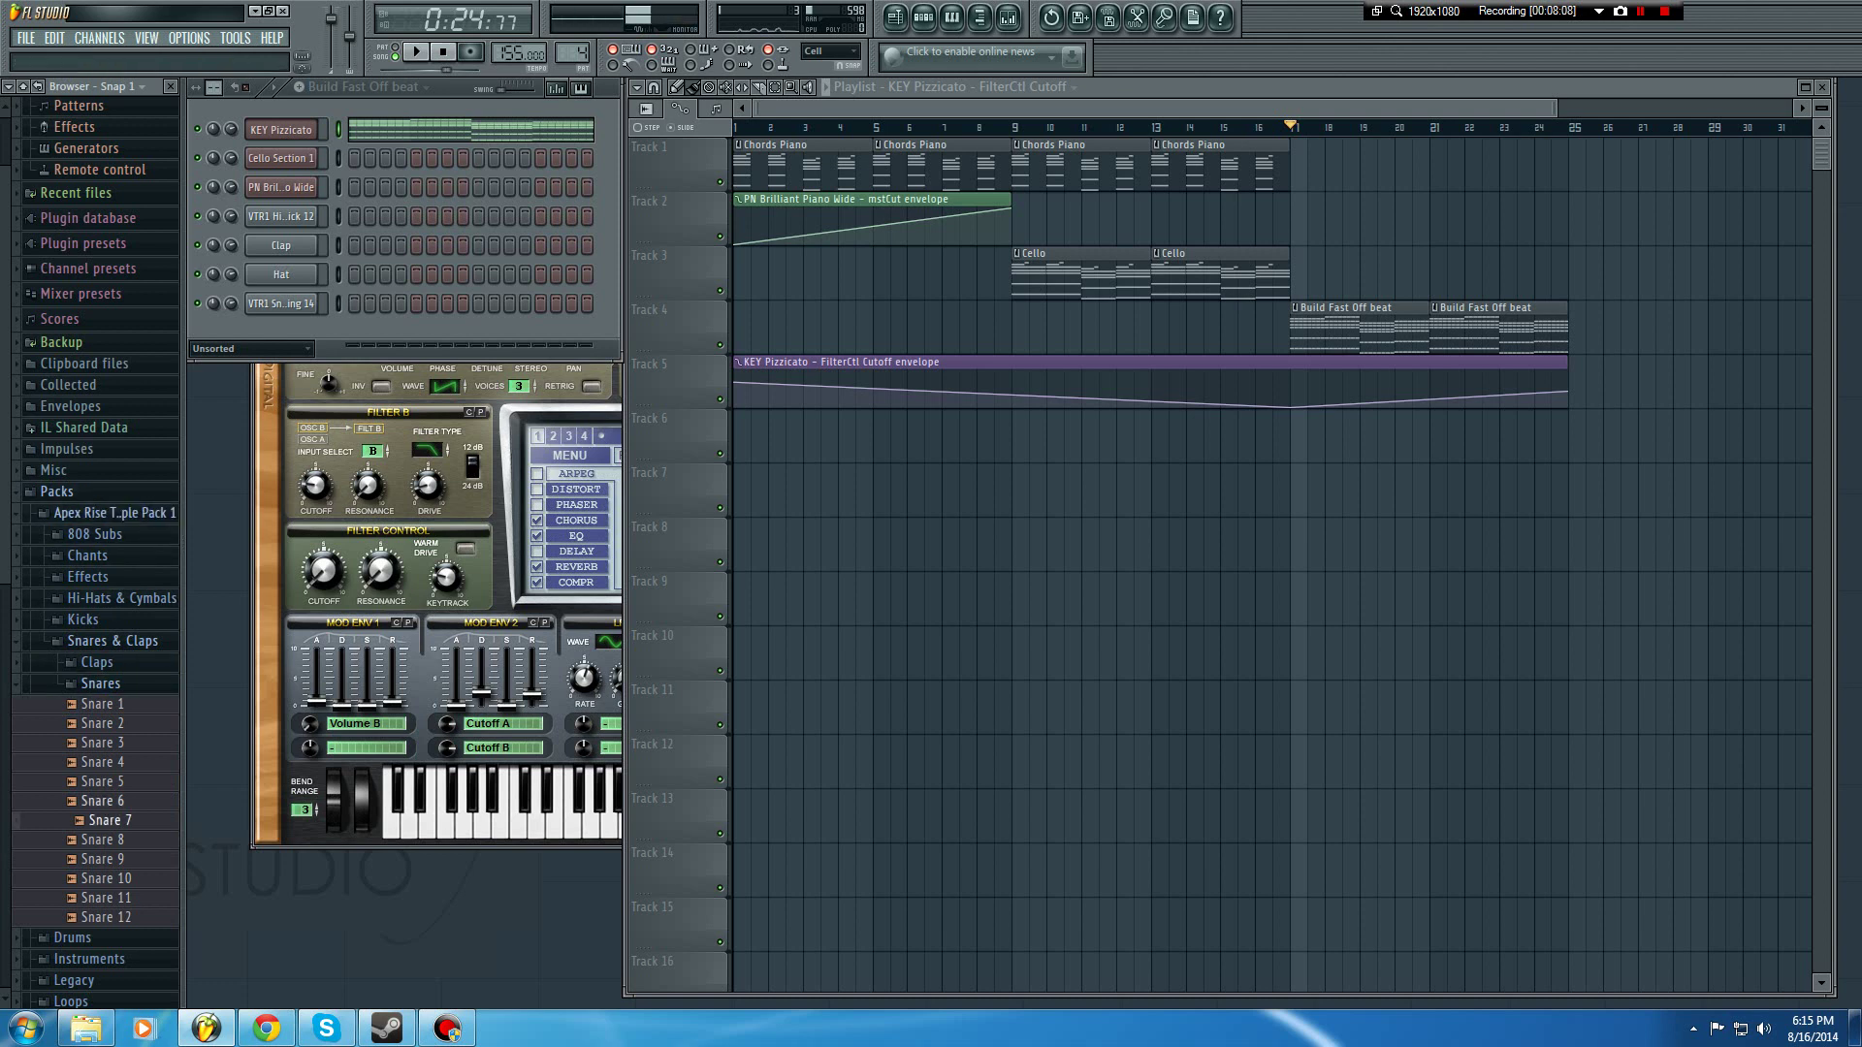
{"action": "key", "text": "Down"}
{"action": "key", "text": "Down"}
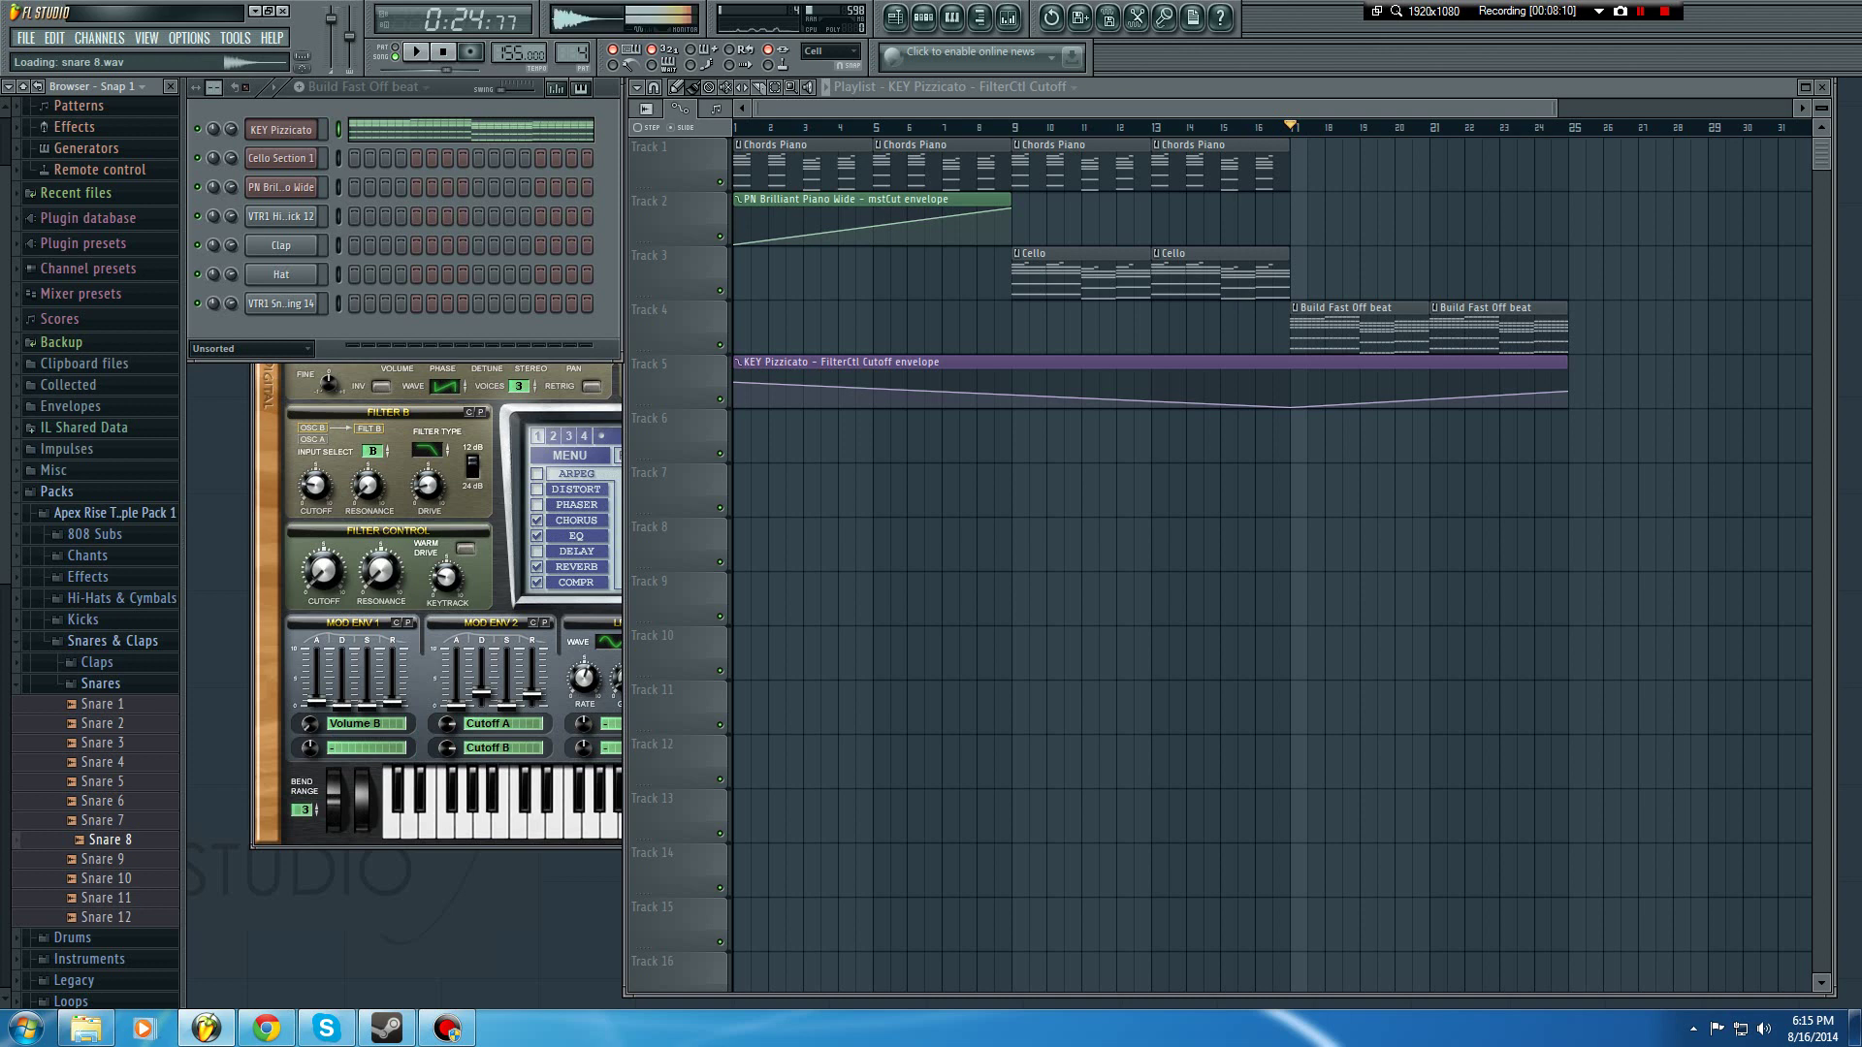
{"action": "left_click", "coordinate": [105, 898]}
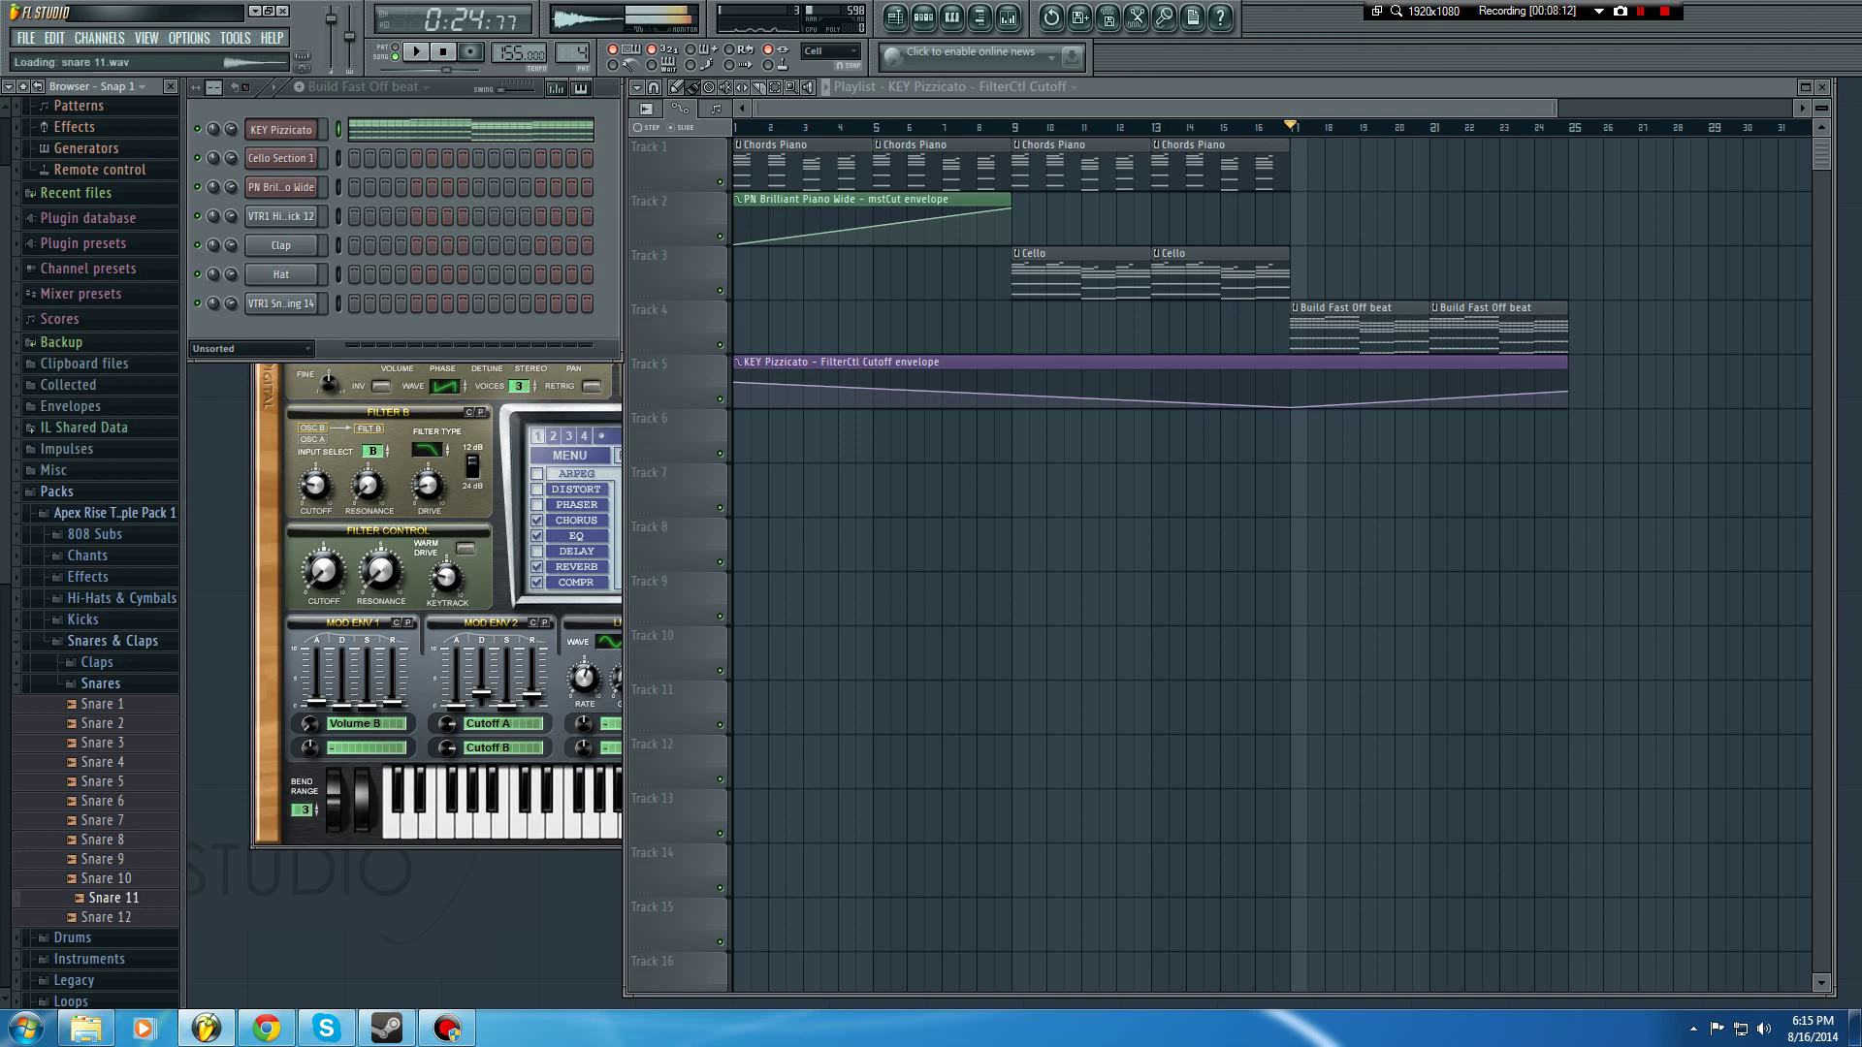
{"action": "left_click", "coordinate": [106, 879]}
{"action": "left_click", "coordinate": [103, 742]}
{"action": "left_click", "coordinate": [102, 762]}
{"action": "left_click", "coordinate": [105, 743]}
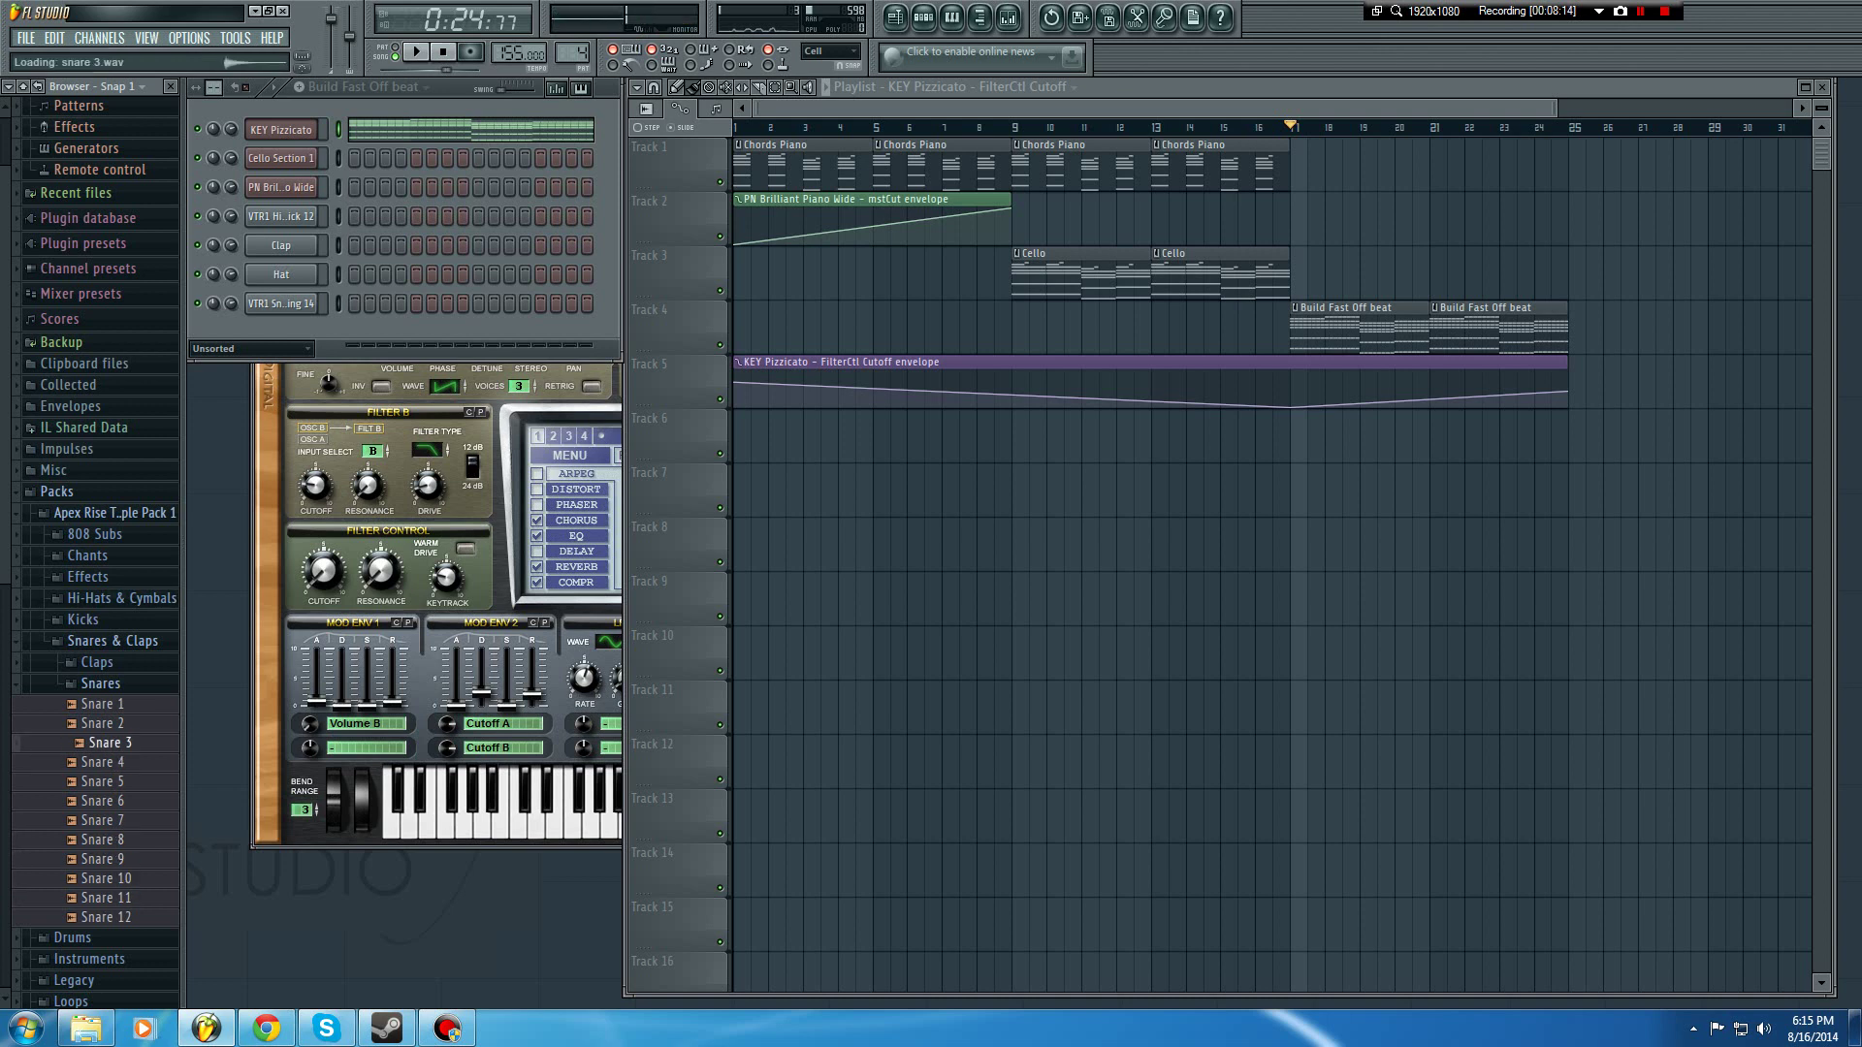
Step: Add the Snare 3 sample as a new channel and create an empty pattern named Snare Build
{"action": "left_click_drag", "start_coordinate": [109, 743], "coordinate": [269, 328]}
{"action": "key", "text": "F4"}
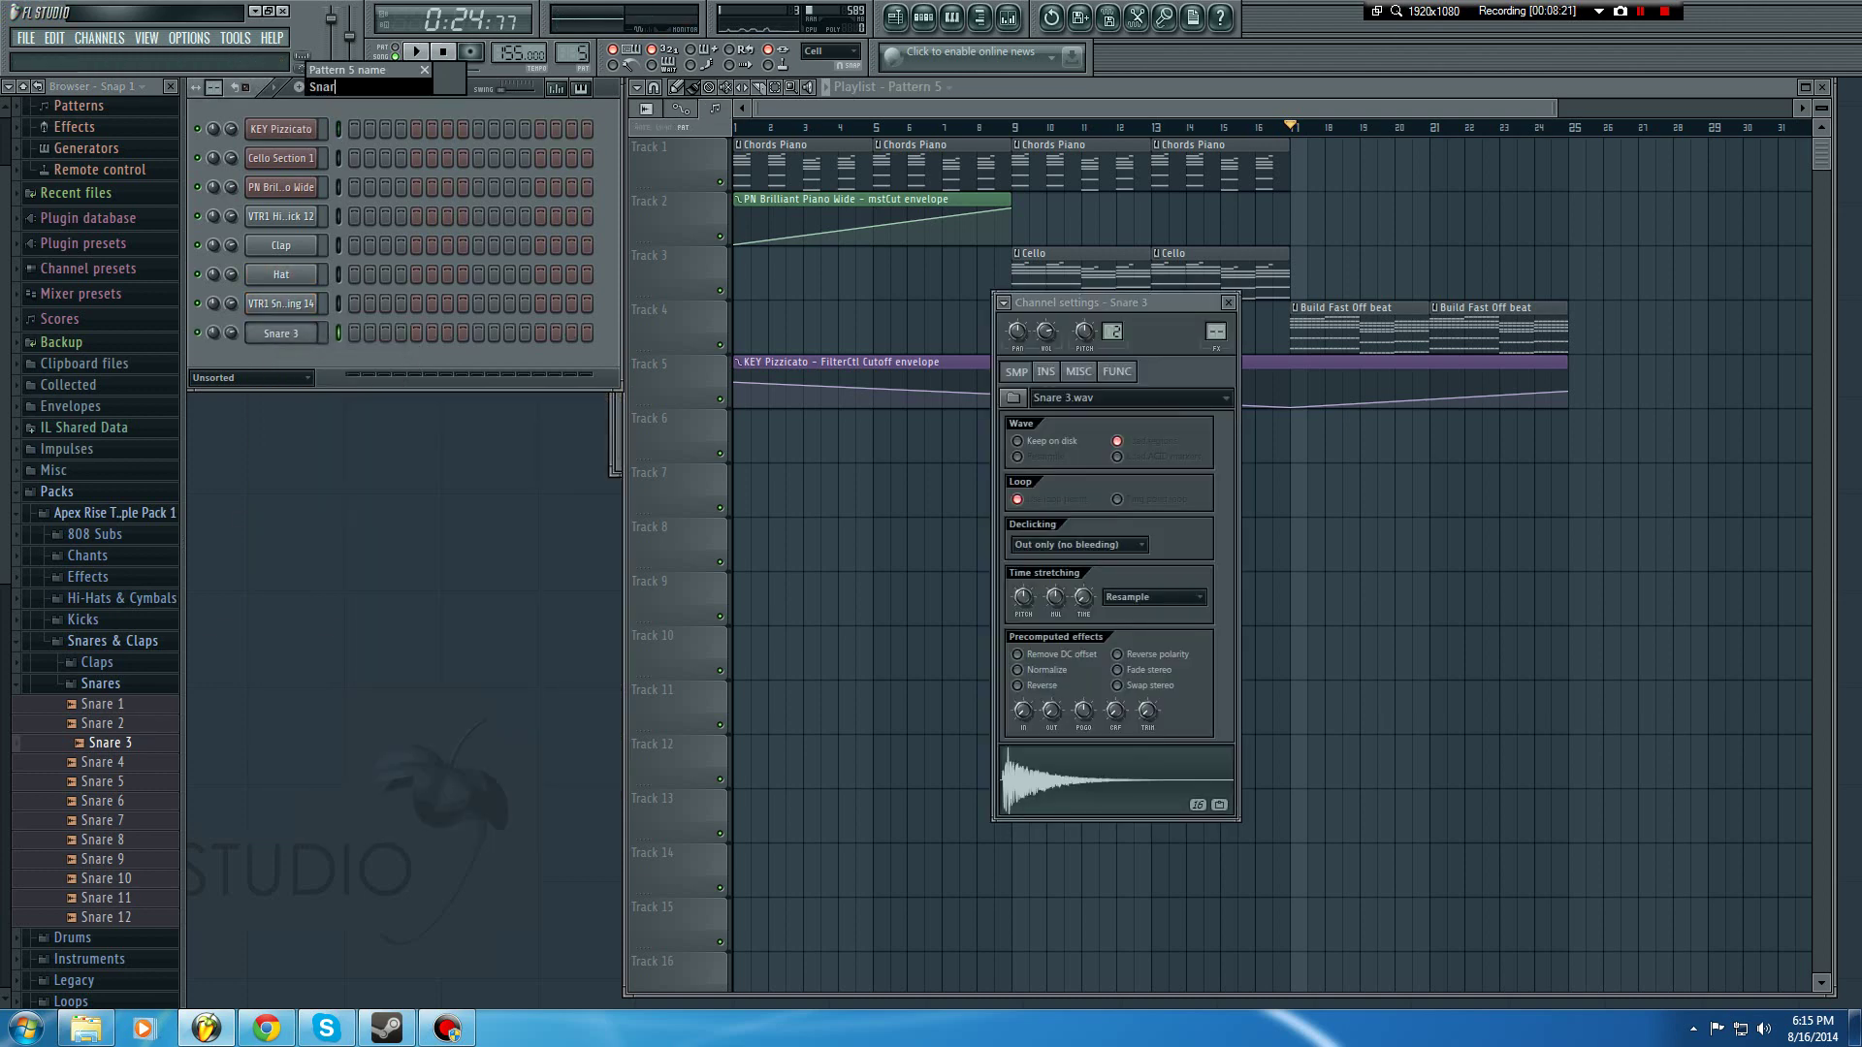
{"action": "key", "text": "Return"}
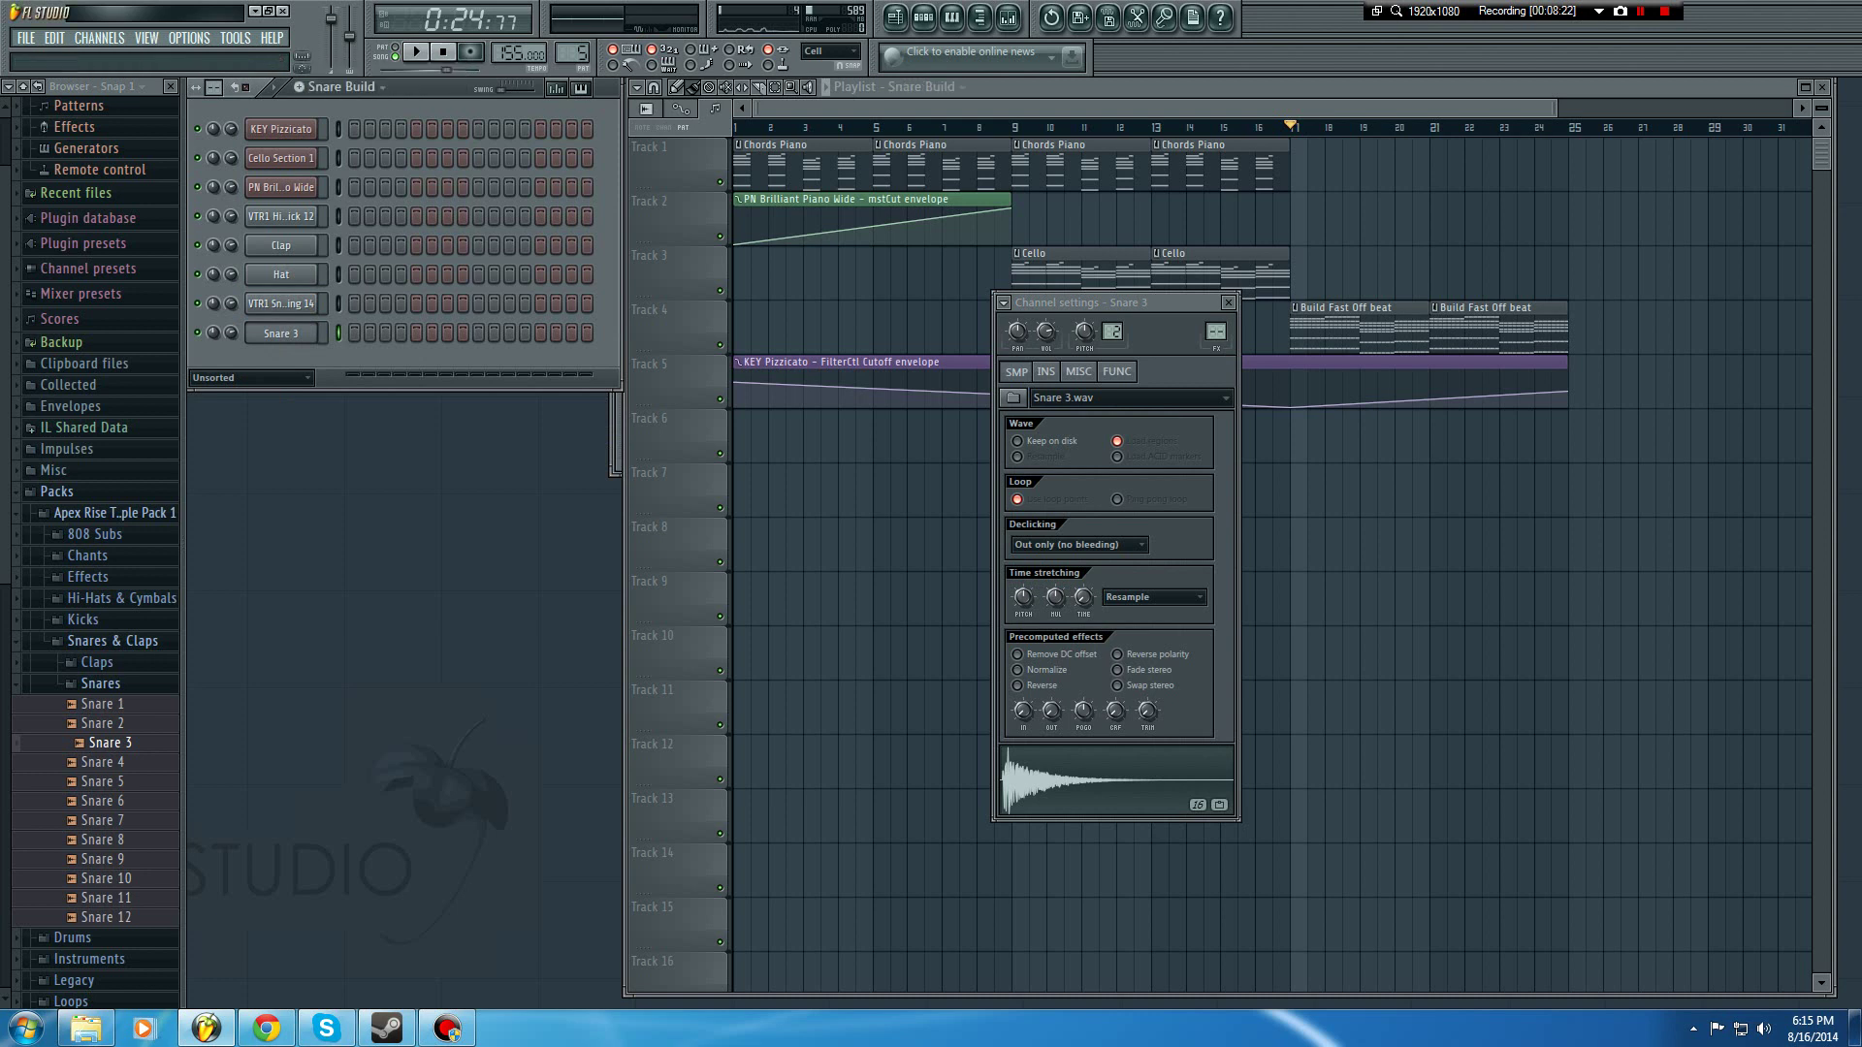
Step: Fill the Snare 3 channel on each 4 steps and close its channel settings
{"action": "right_click", "coordinate": [312, 333]}
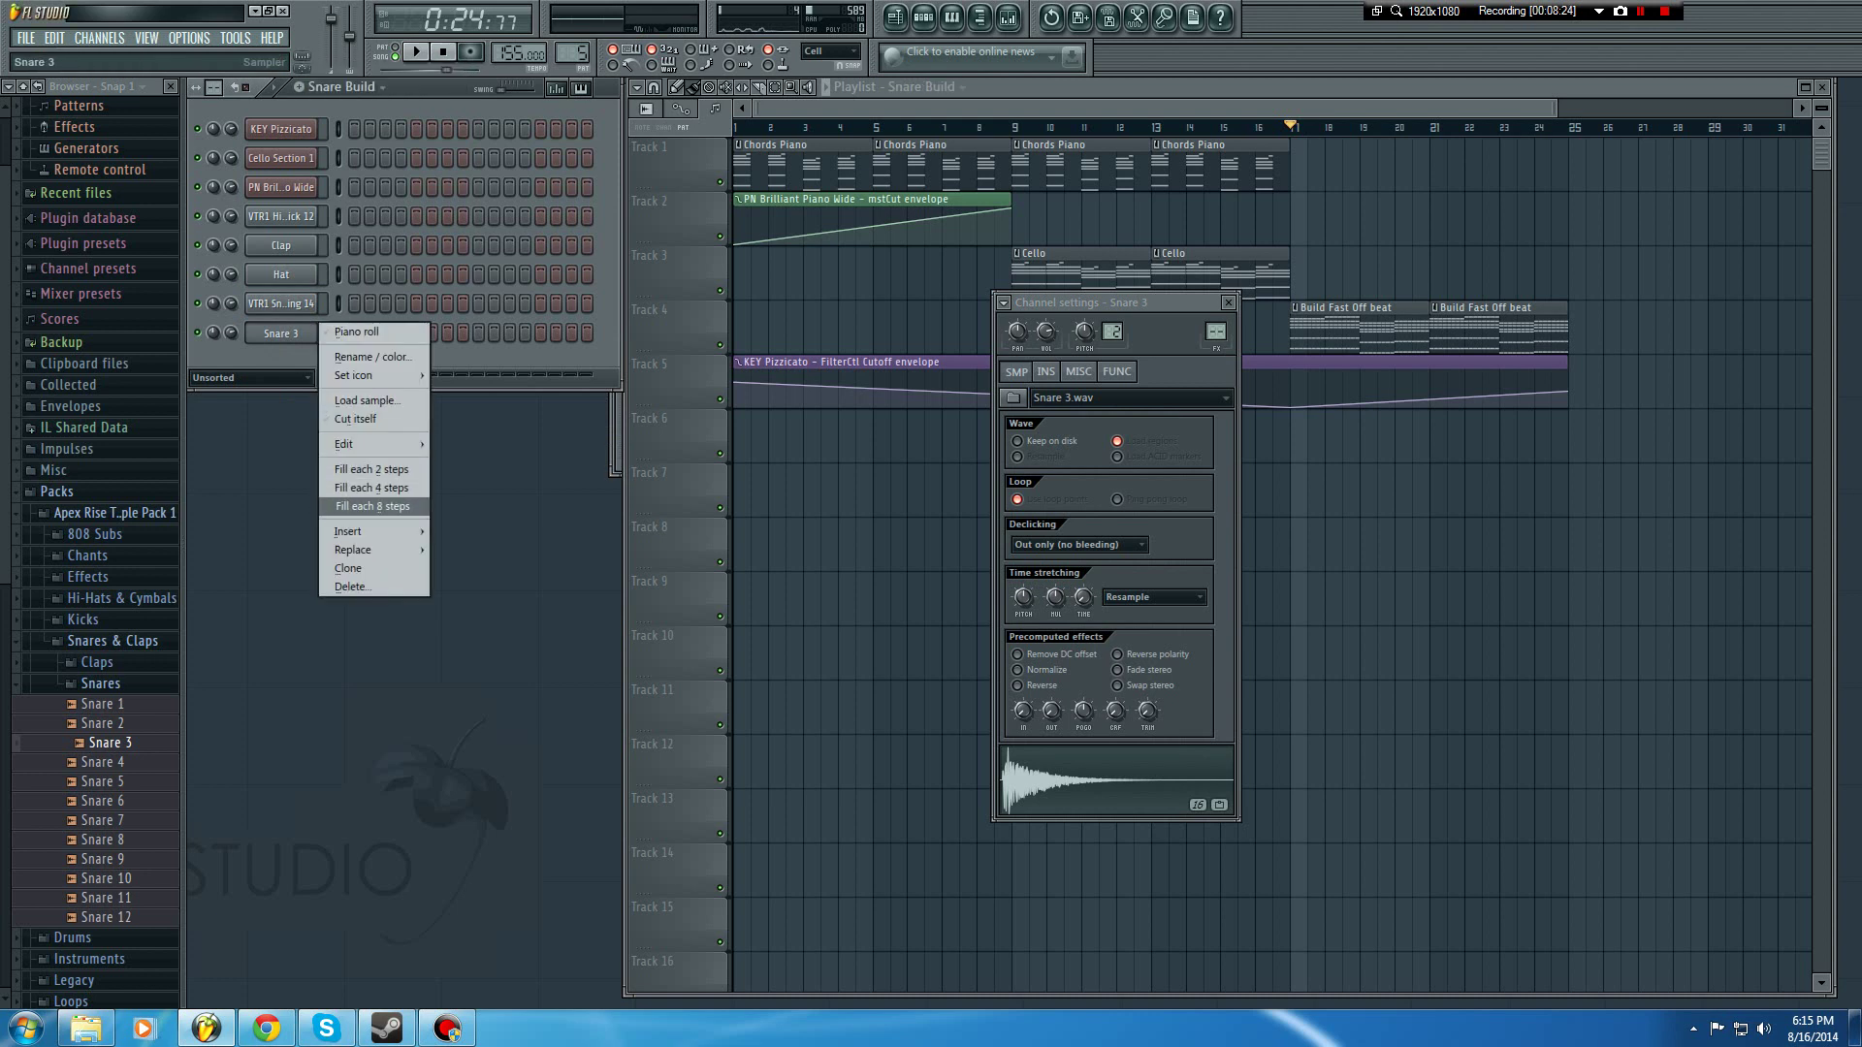
{"action": "left_click", "coordinate": [373, 508]}
{"action": "right_click", "coordinate": [315, 330]}
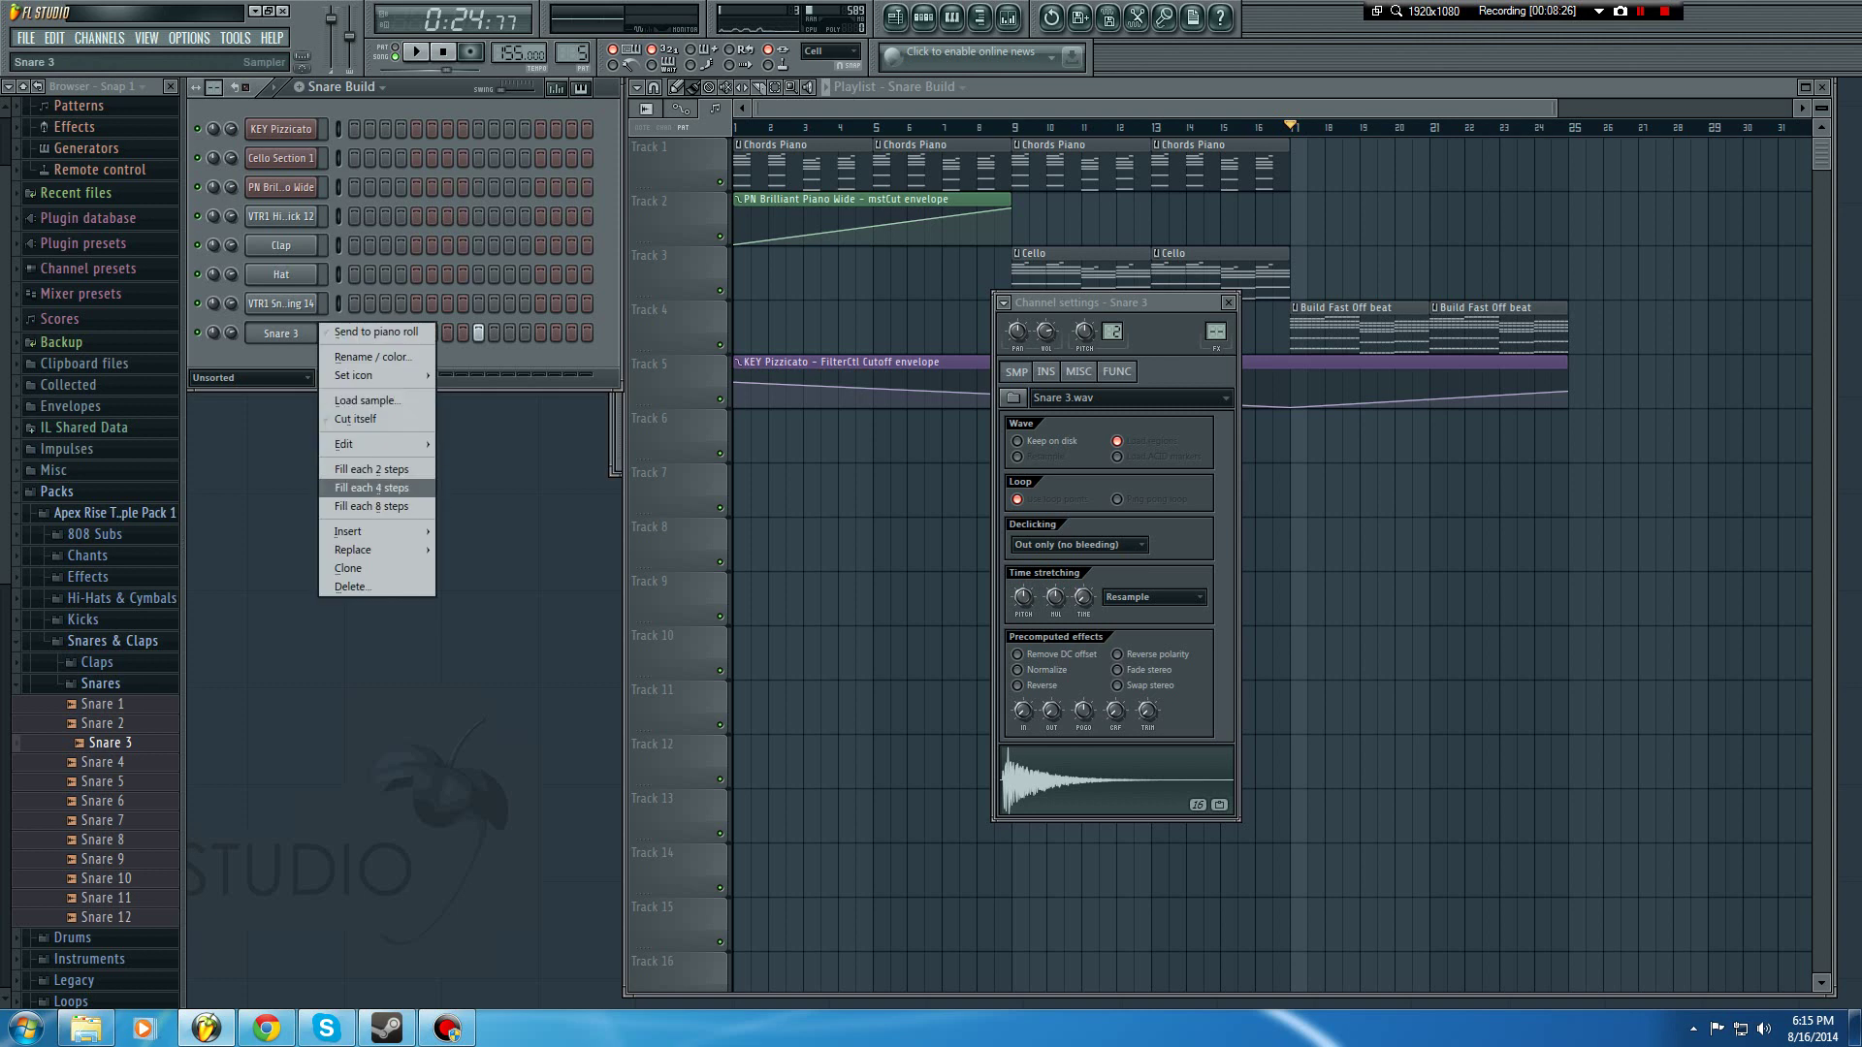
{"action": "left_click", "coordinate": [374, 489]}
{"action": "left_click", "coordinate": [1229, 302]}
Step: Place six consecutive Snare Build clips on Track 6, covering bars 17 through 22
{"action": "key", "text": "space"}
{"action": "key", "text": "space"}
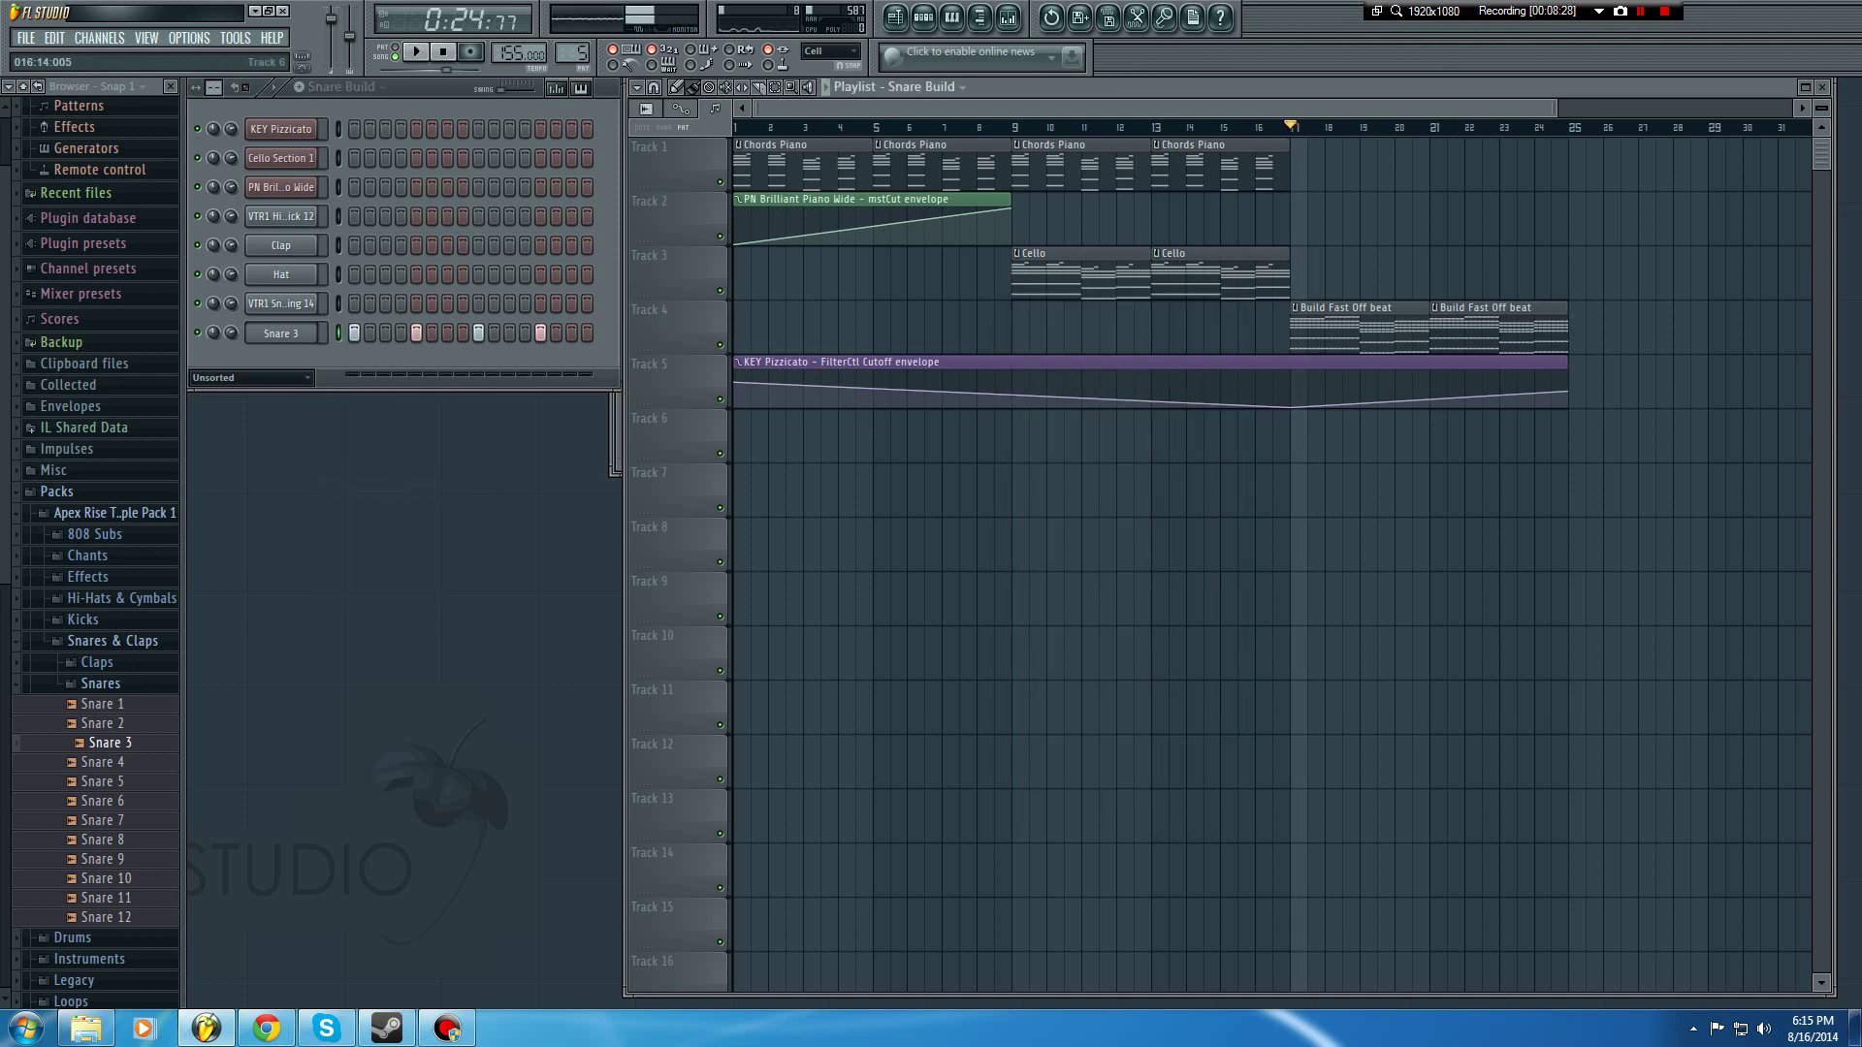
{"action": "left_click_drag", "start_coordinate": [1302, 437], "coordinate": [1478, 437]}
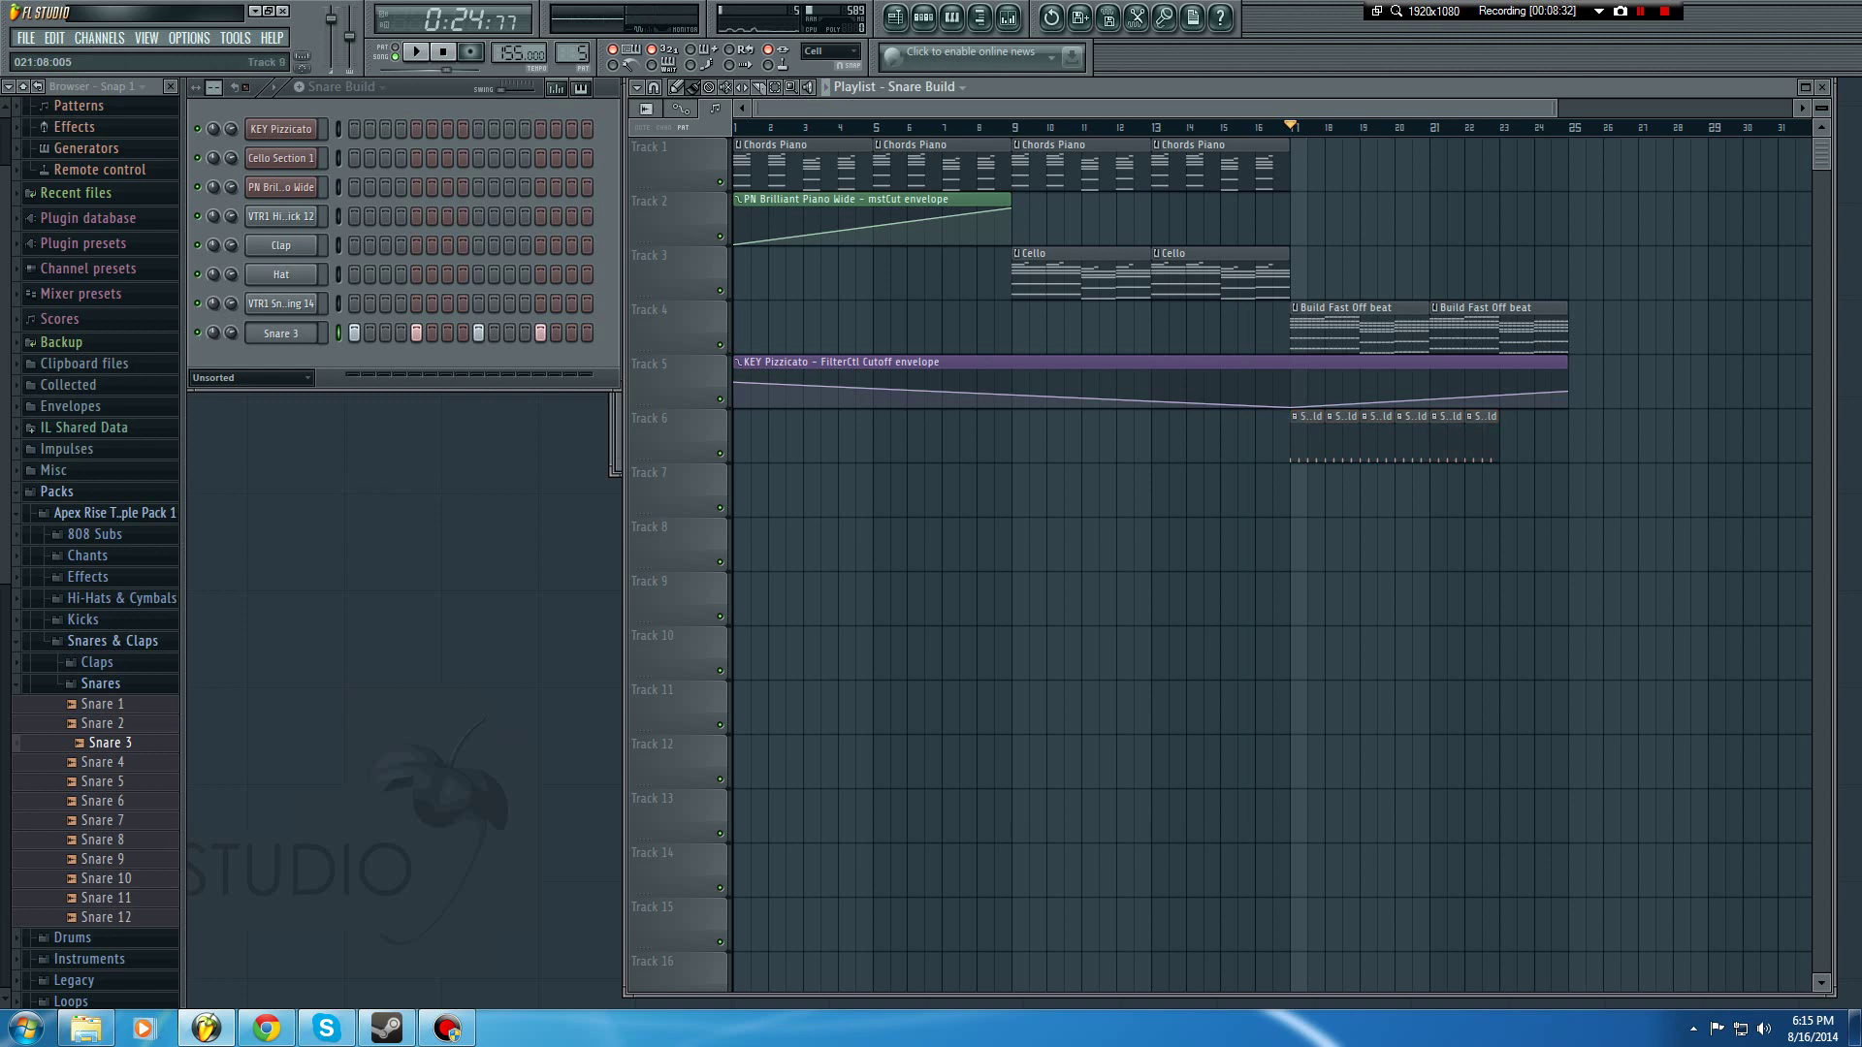
Step: Create a new pattern named Snare BUild 2 and fill its Snare 3 channel on each 2 steps
{"action": "key", "text": "F4"}
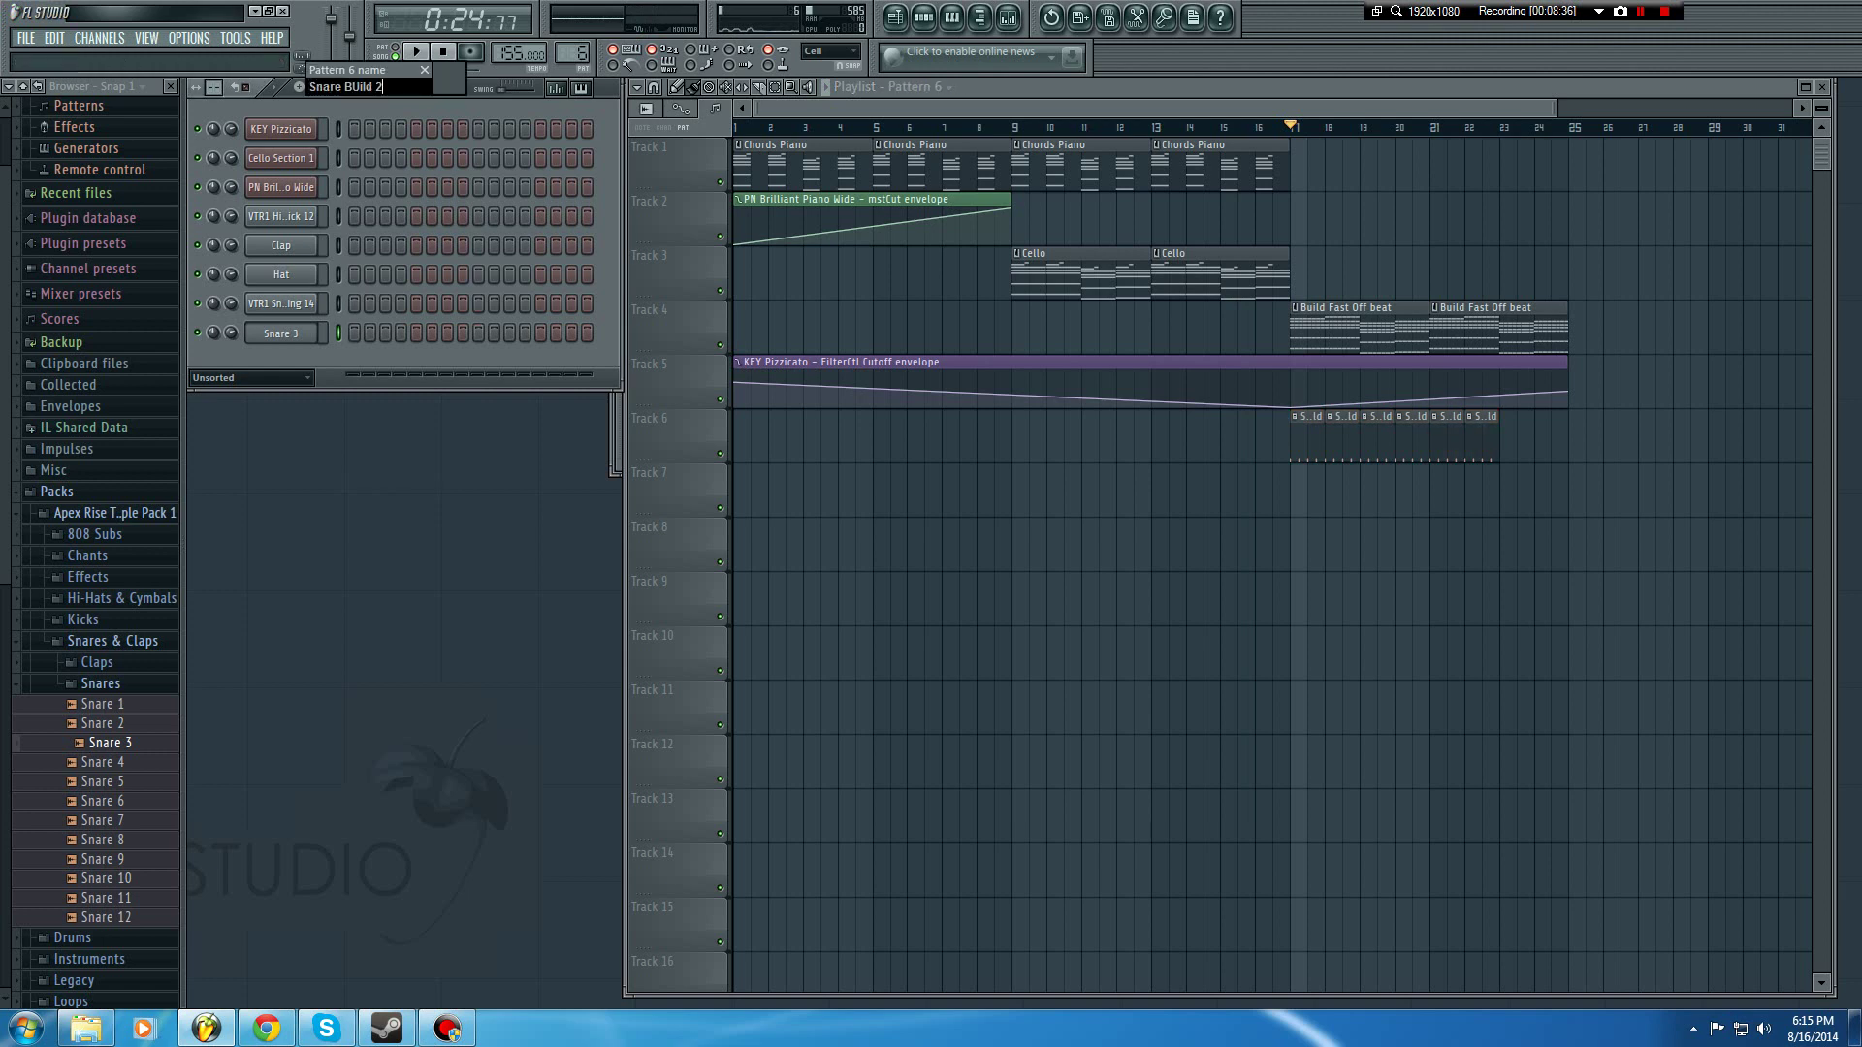
{"action": "key", "text": "Return"}
{"action": "right_click", "coordinate": [284, 333]}
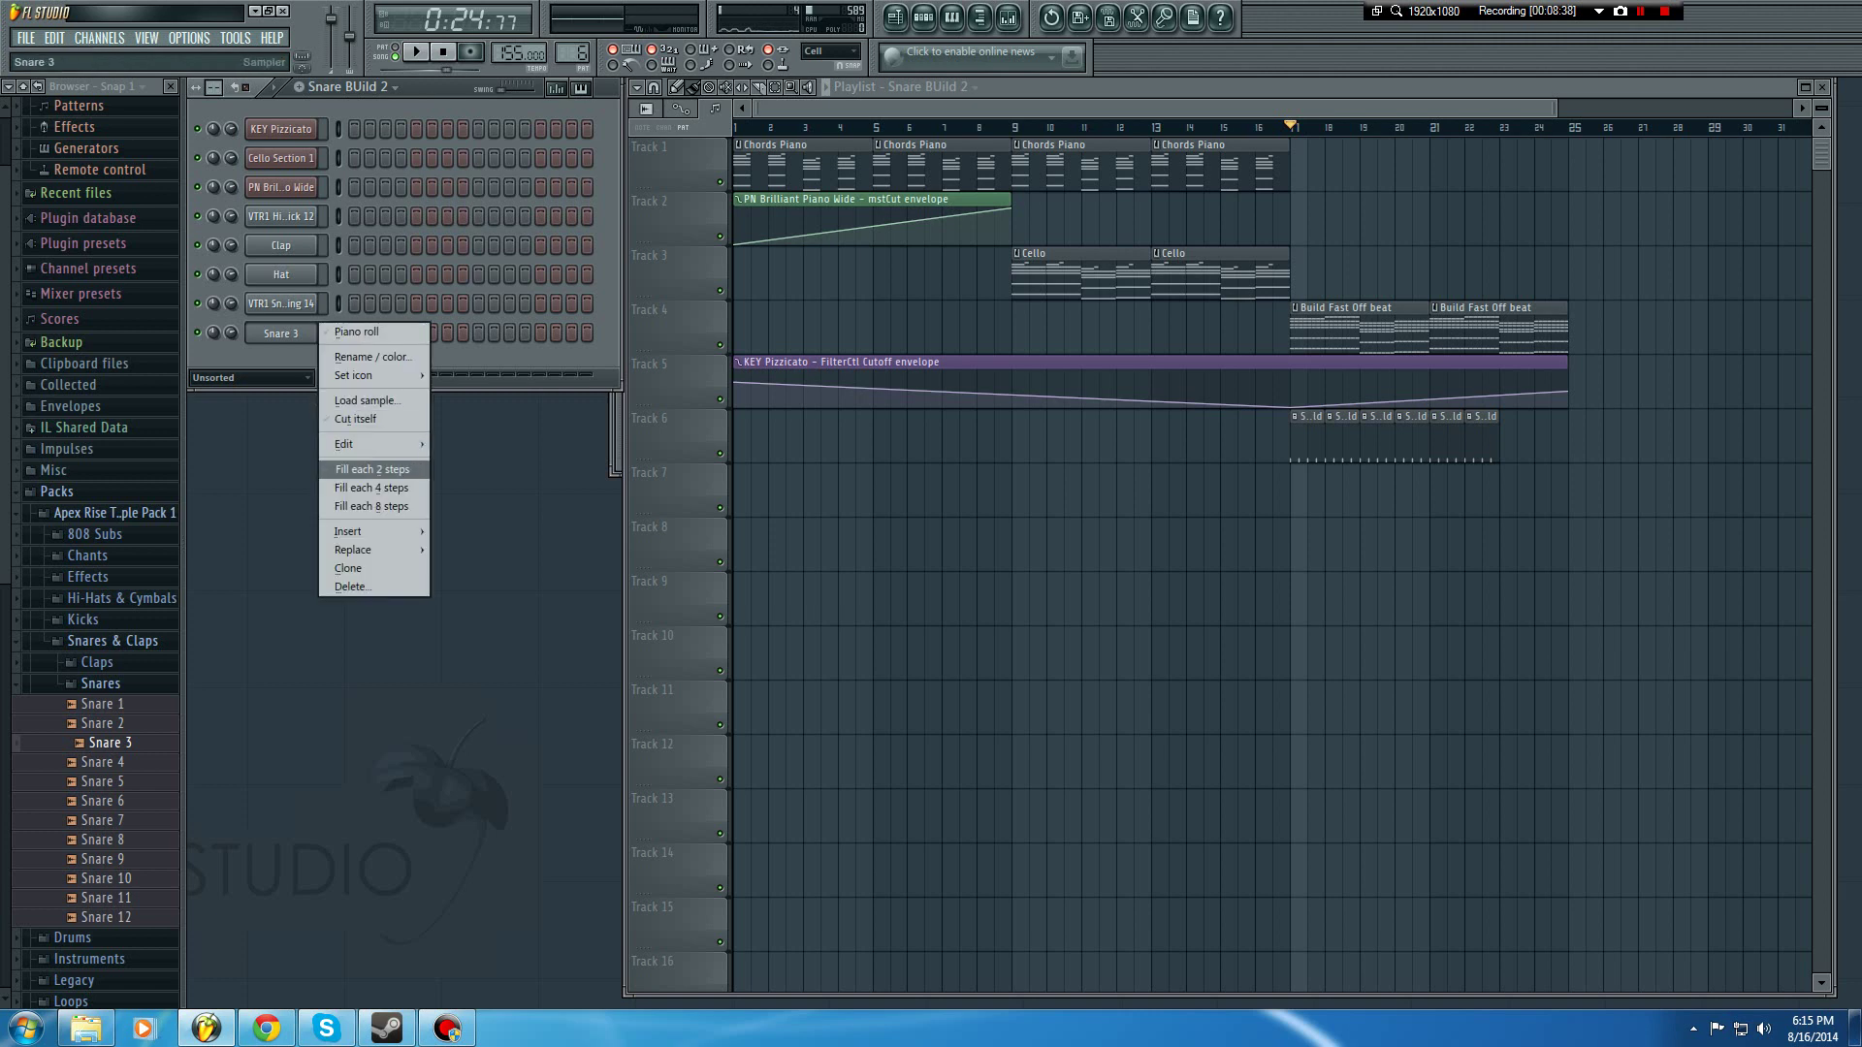
{"action": "left_click", "coordinate": [372, 469]}
Step: Place another Snare Build clip at bar 23 on Track 6 during playback
{"action": "key", "text": "space"}
{"action": "left_click", "coordinate": [1484, 432]}
{"action": "left_click", "coordinate": [1517, 432]}
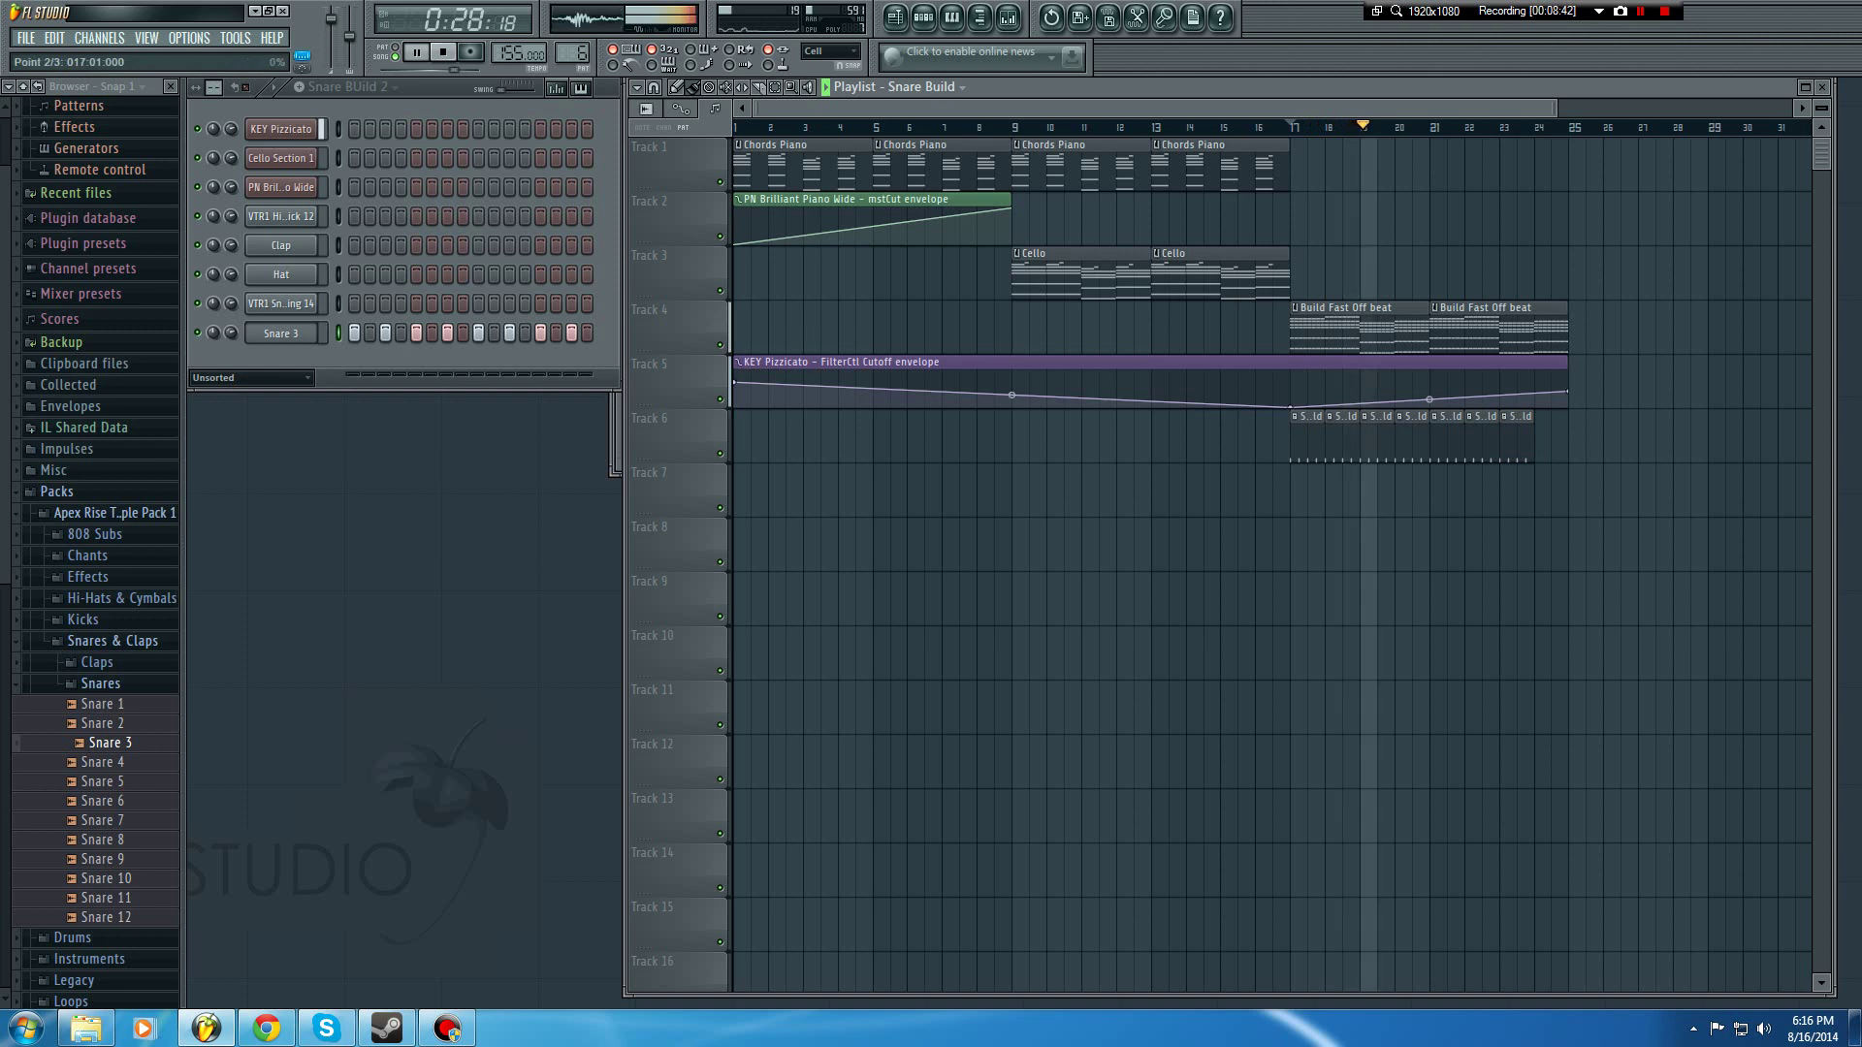
Step: Raise the cutoff envelope's bar 17 point slightly and delete the Snare Build clip at bar 23 on Track 6
{"action": "left_click_drag", "start_coordinate": [1291, 408], "coordinate": [1291, 401]}
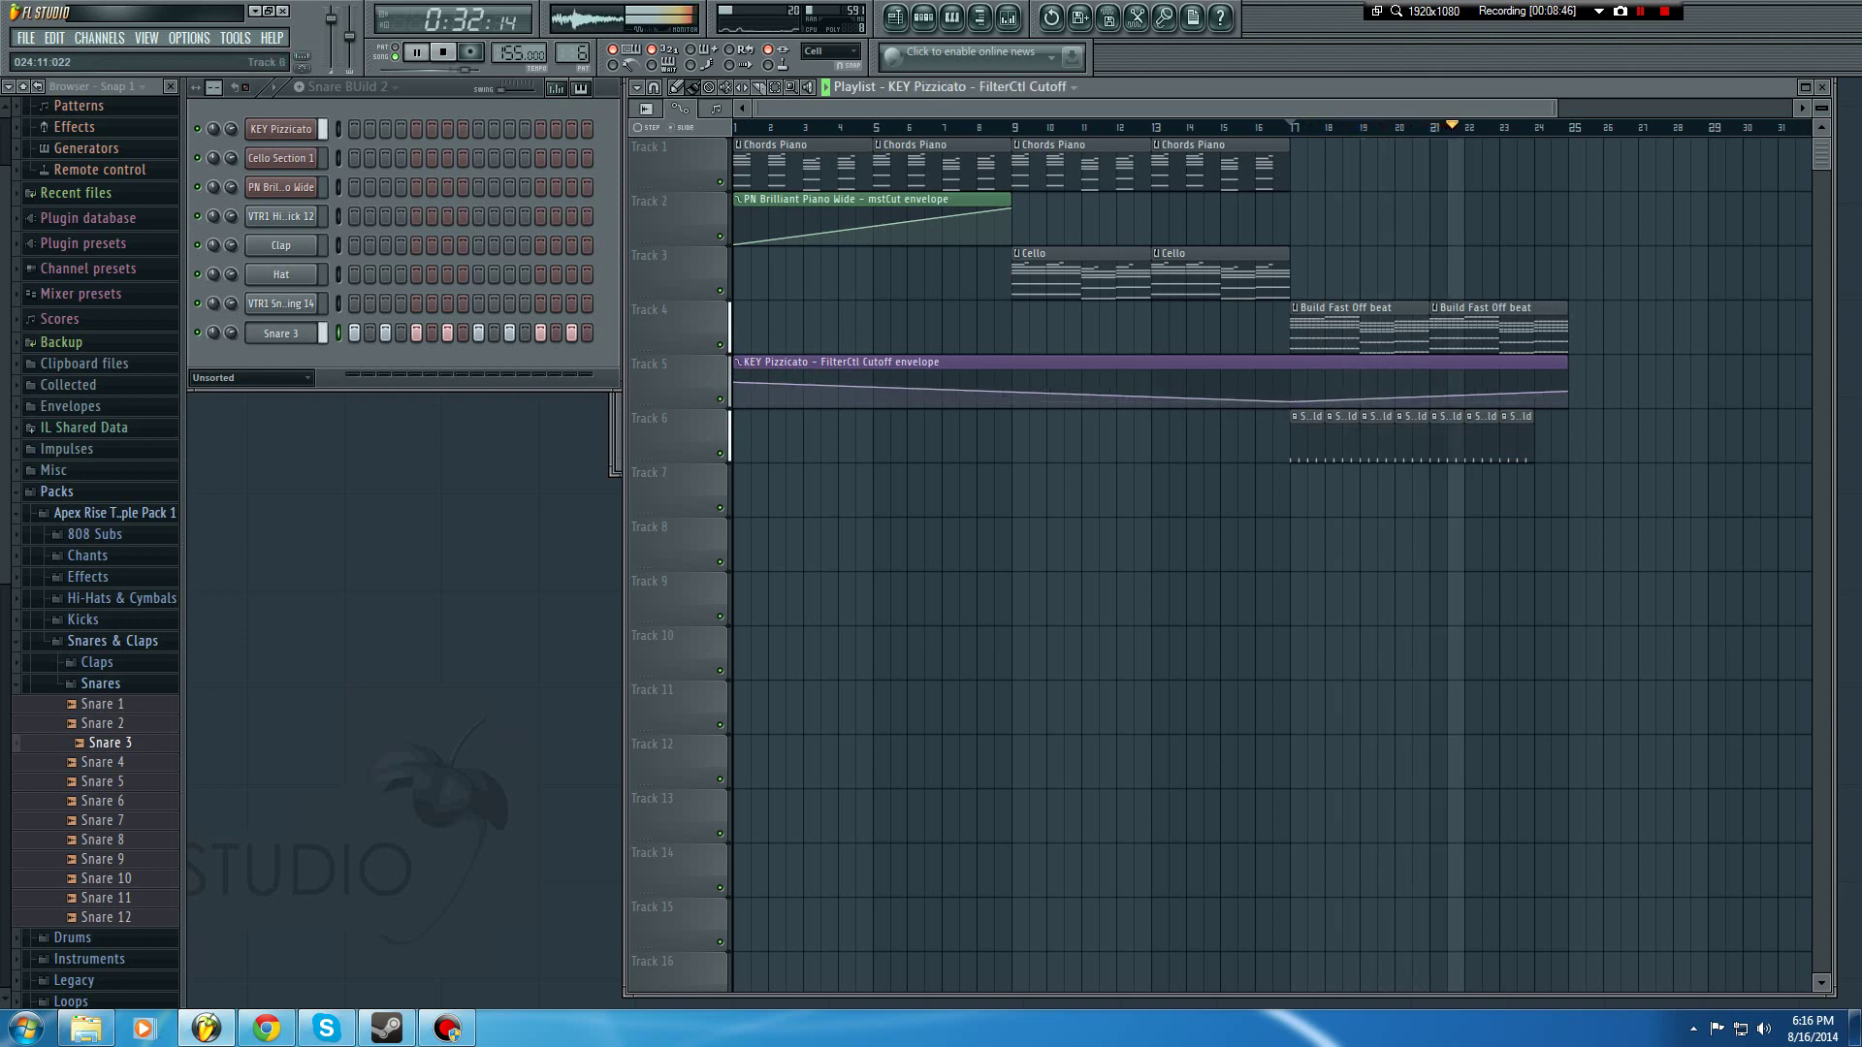
{"action": "right_click", "coordinate": [1518, 437]}
{"action": "key", "text": "space"}
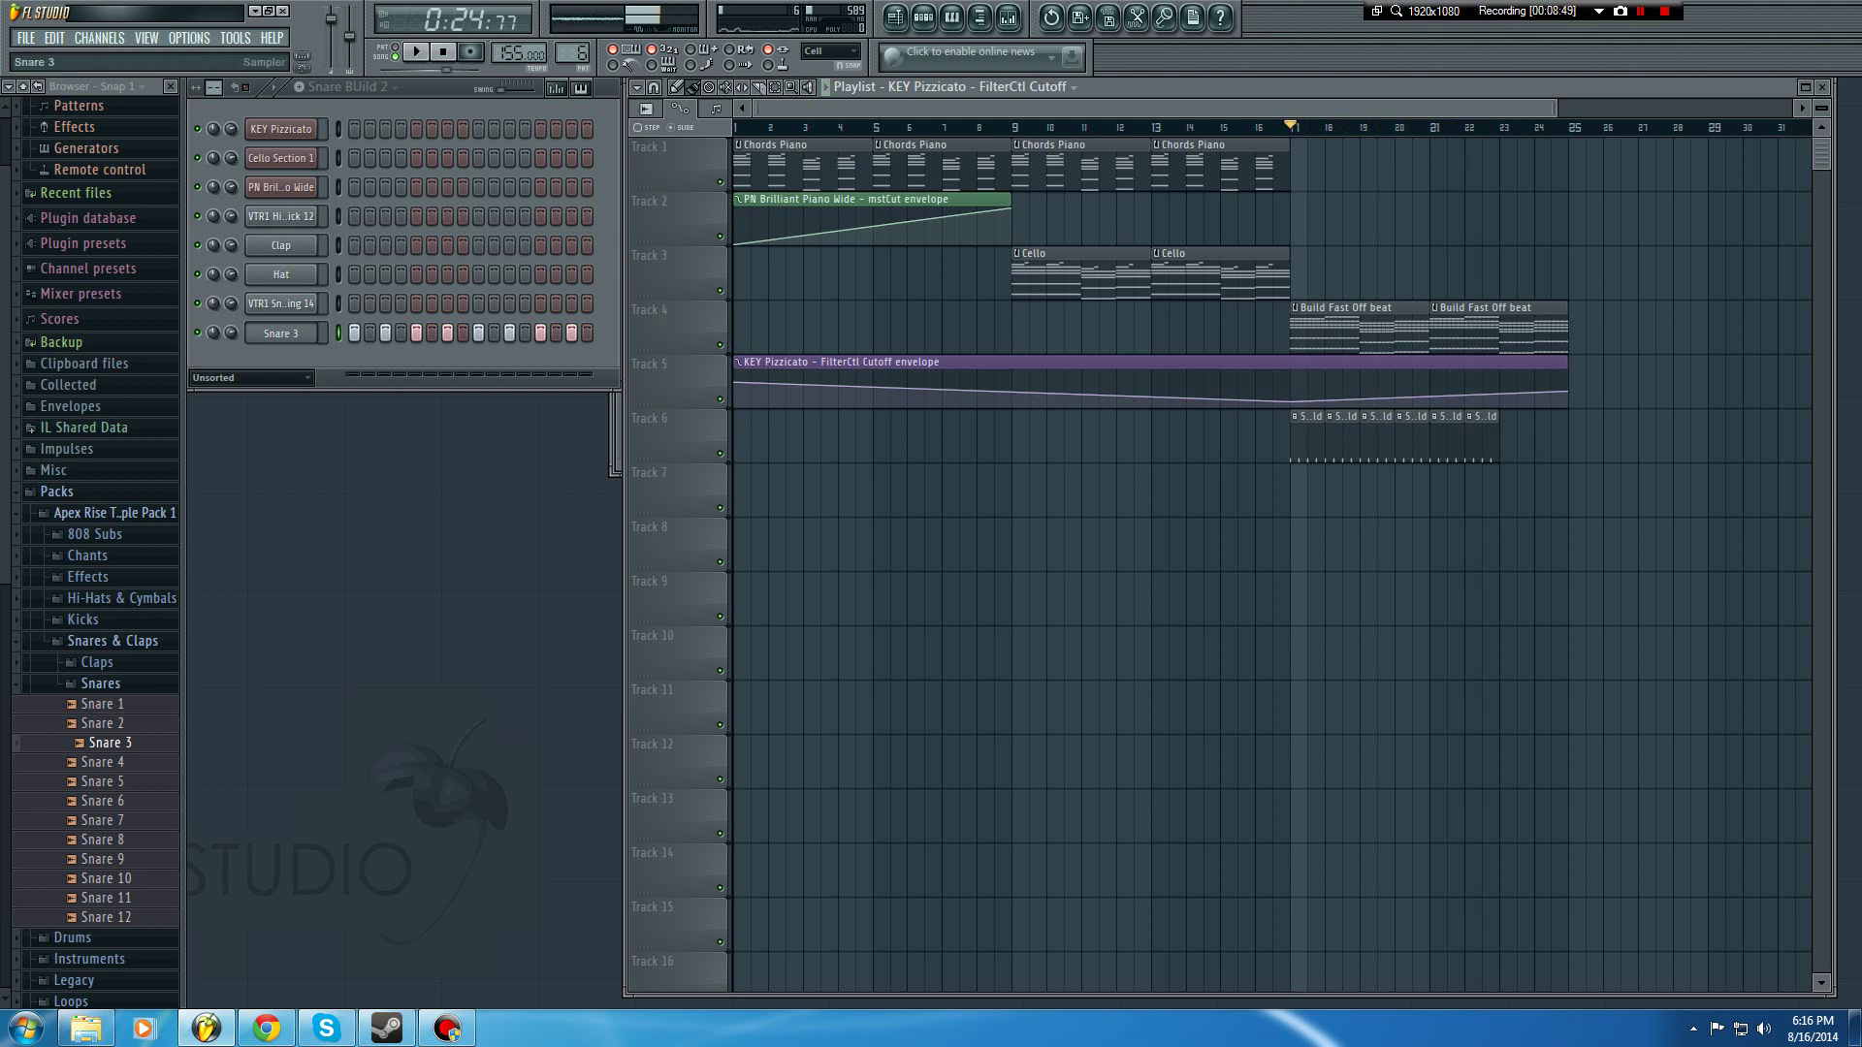
Step: Choose Snare BUild 2 as the playlist clip source and place one clip at bar 23 on Track 7
{"action": "left_click", "coordinate": [291, 356]}
{"action": "left_click", "coordinate": [955, 88]}
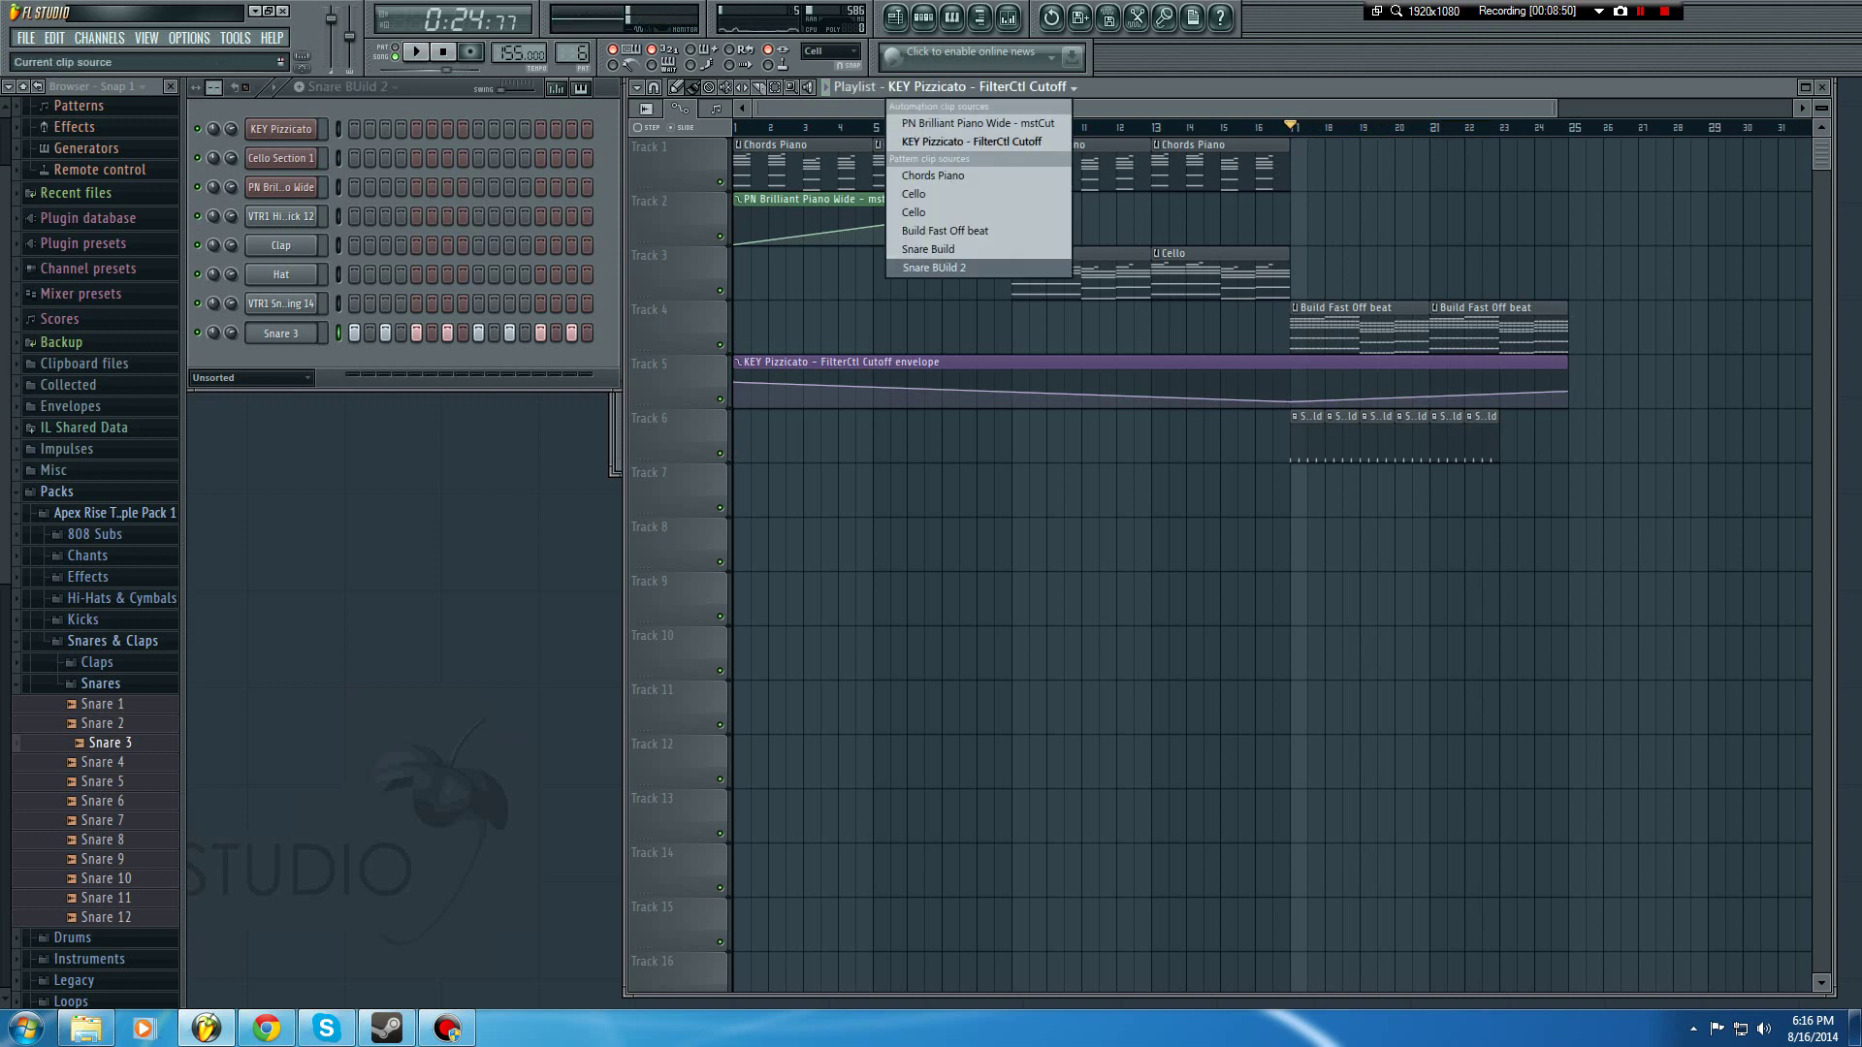
{"action": "left_click", "coordinate": [940, 268]}
{"action": "key", "text": "space"}
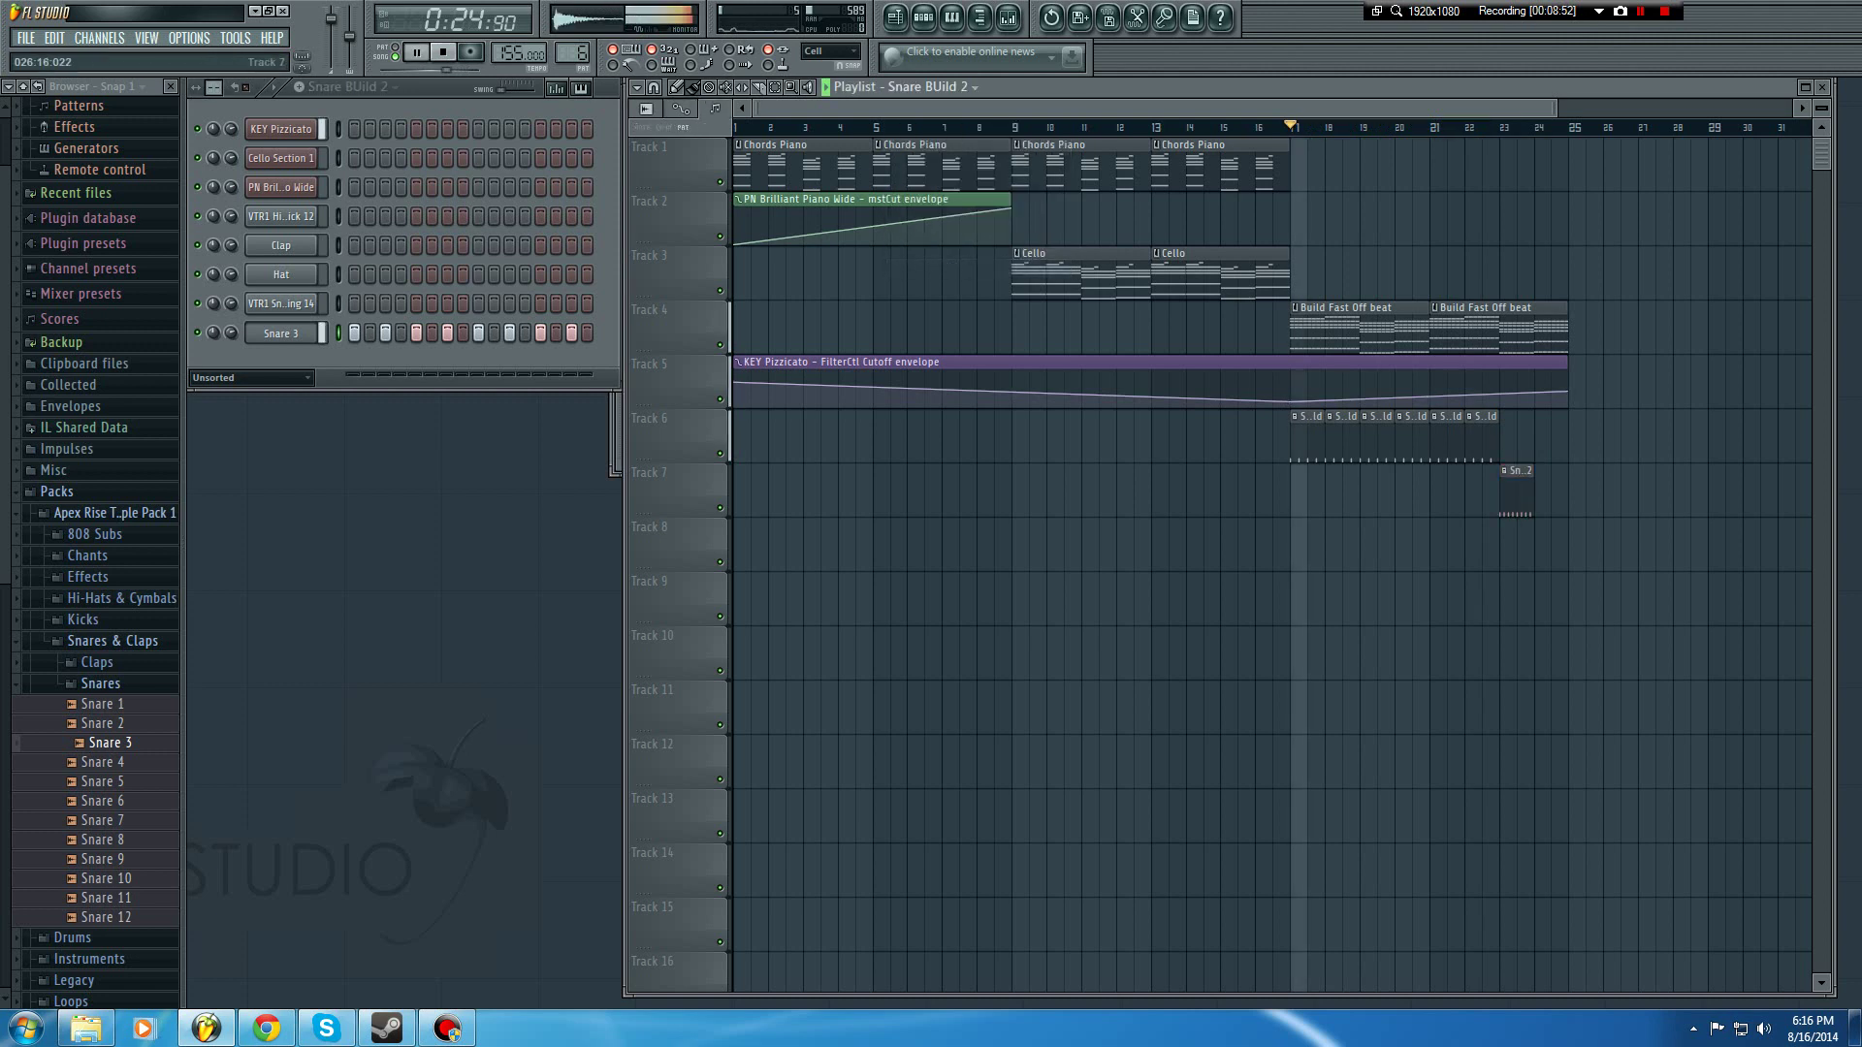
{"action": "key", "text": "space"}
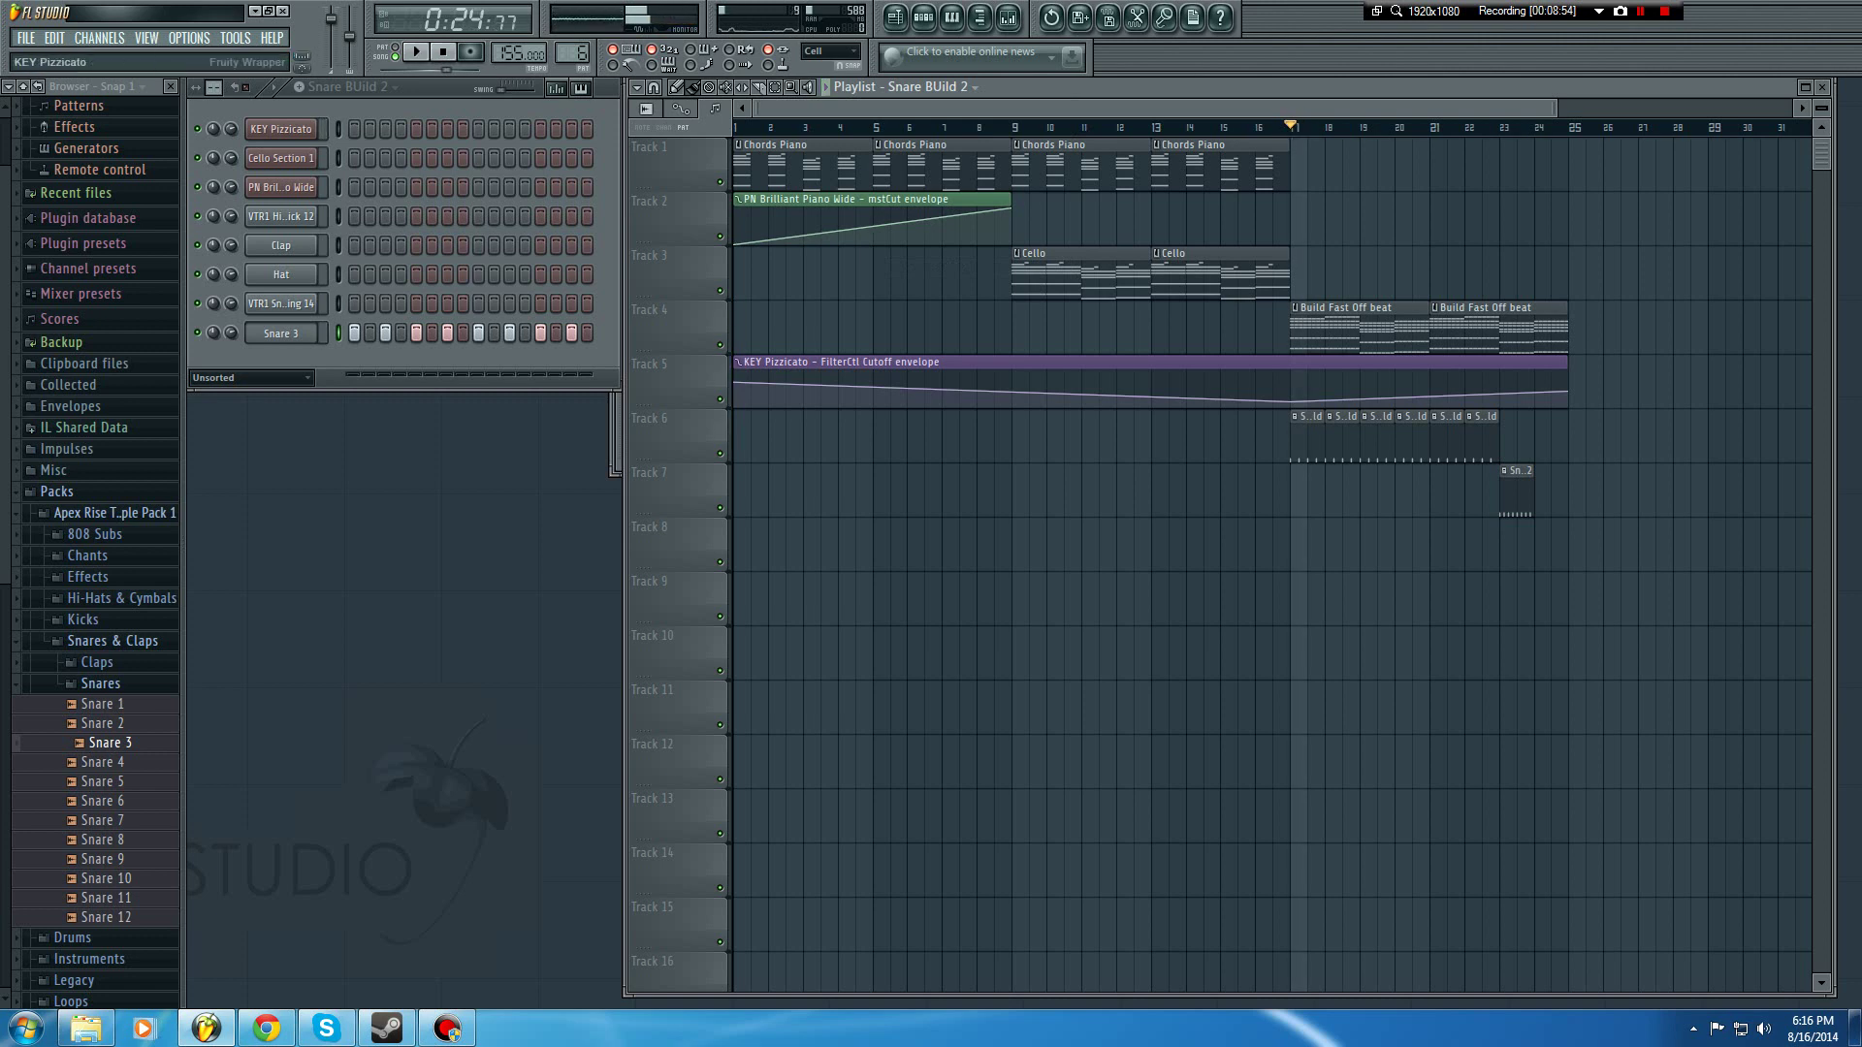
{"action": "left_click", "coordinate": [341, 87]}
{"action": "left_click", "coordinate": [334, 127]}
{"action": "left_click", "coordinate": [325, 86]}
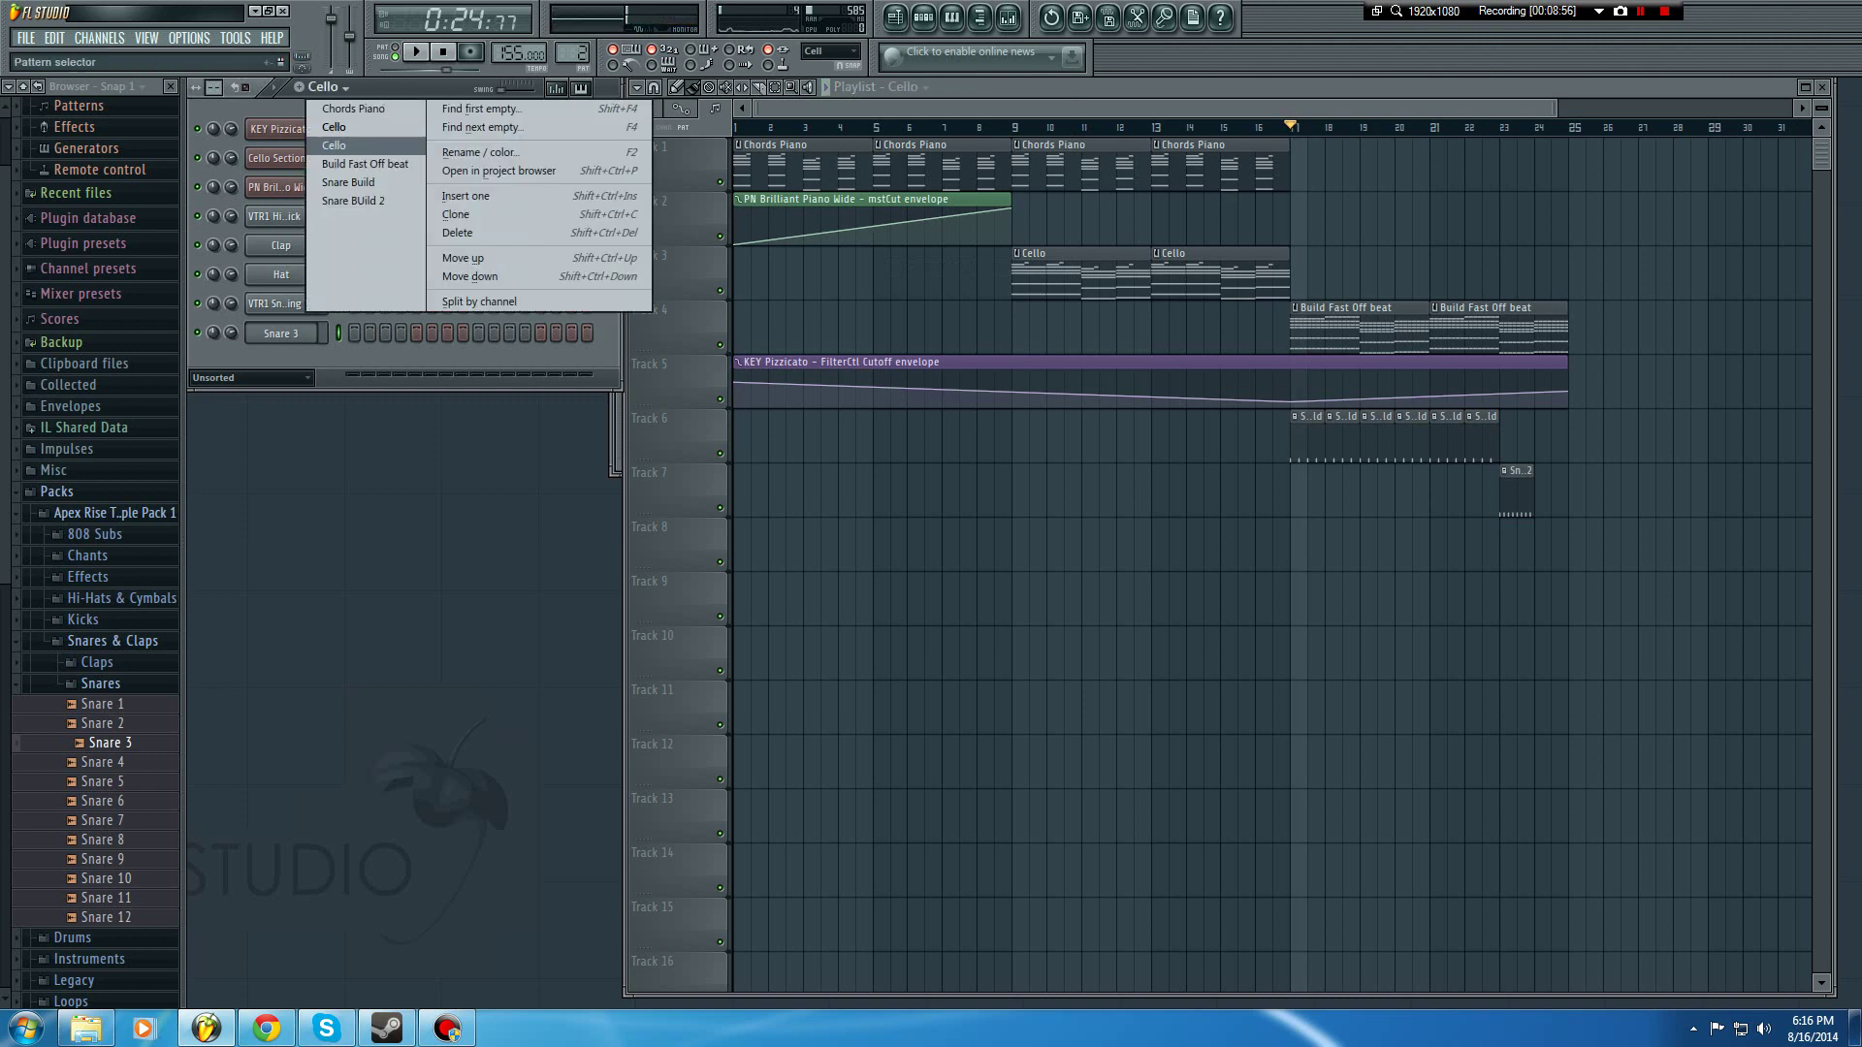
{"action": "left_click", "coordinate": [333, 201]}
{"action": "key", "text": "space"}
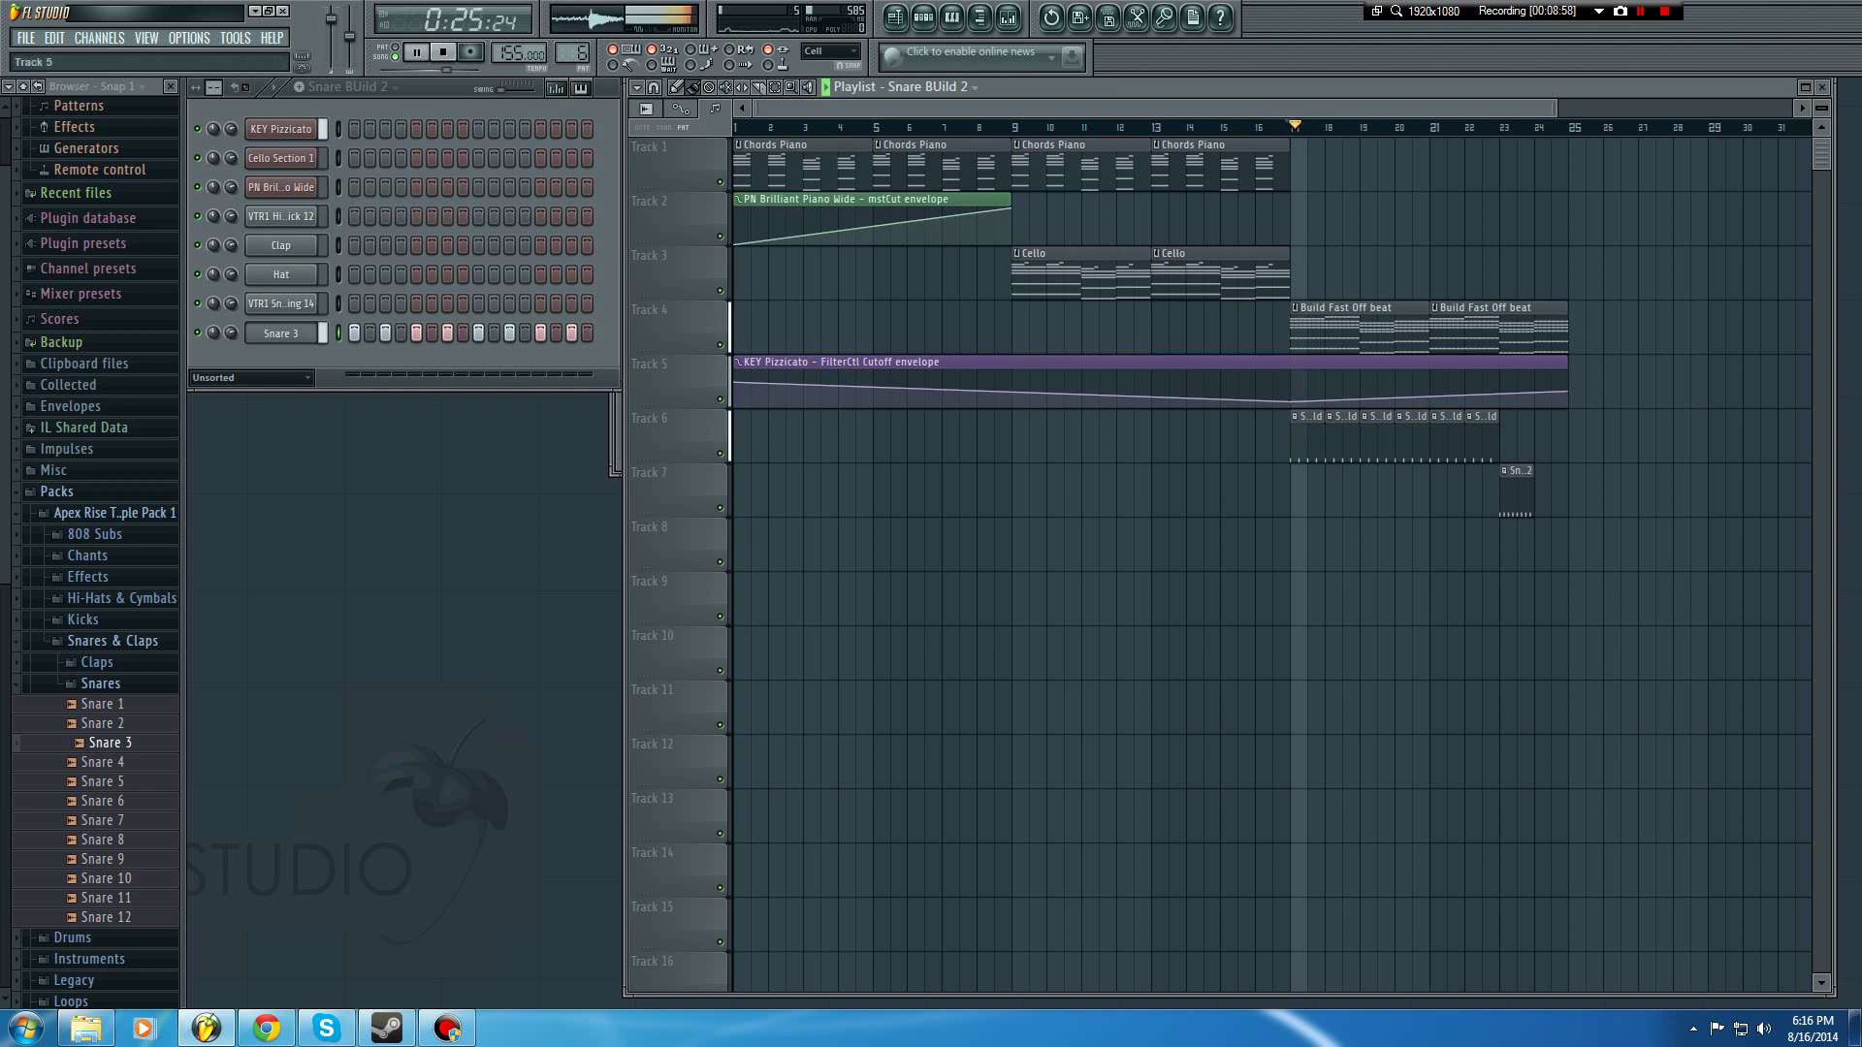
{"action": "key", "text": "space"}
Step: Create the pattern Snarebuild 3 with Snare 3 on every step and place it at bar 24 on Track 8
{"action": "left_click", "coordinate": [299, 87]}
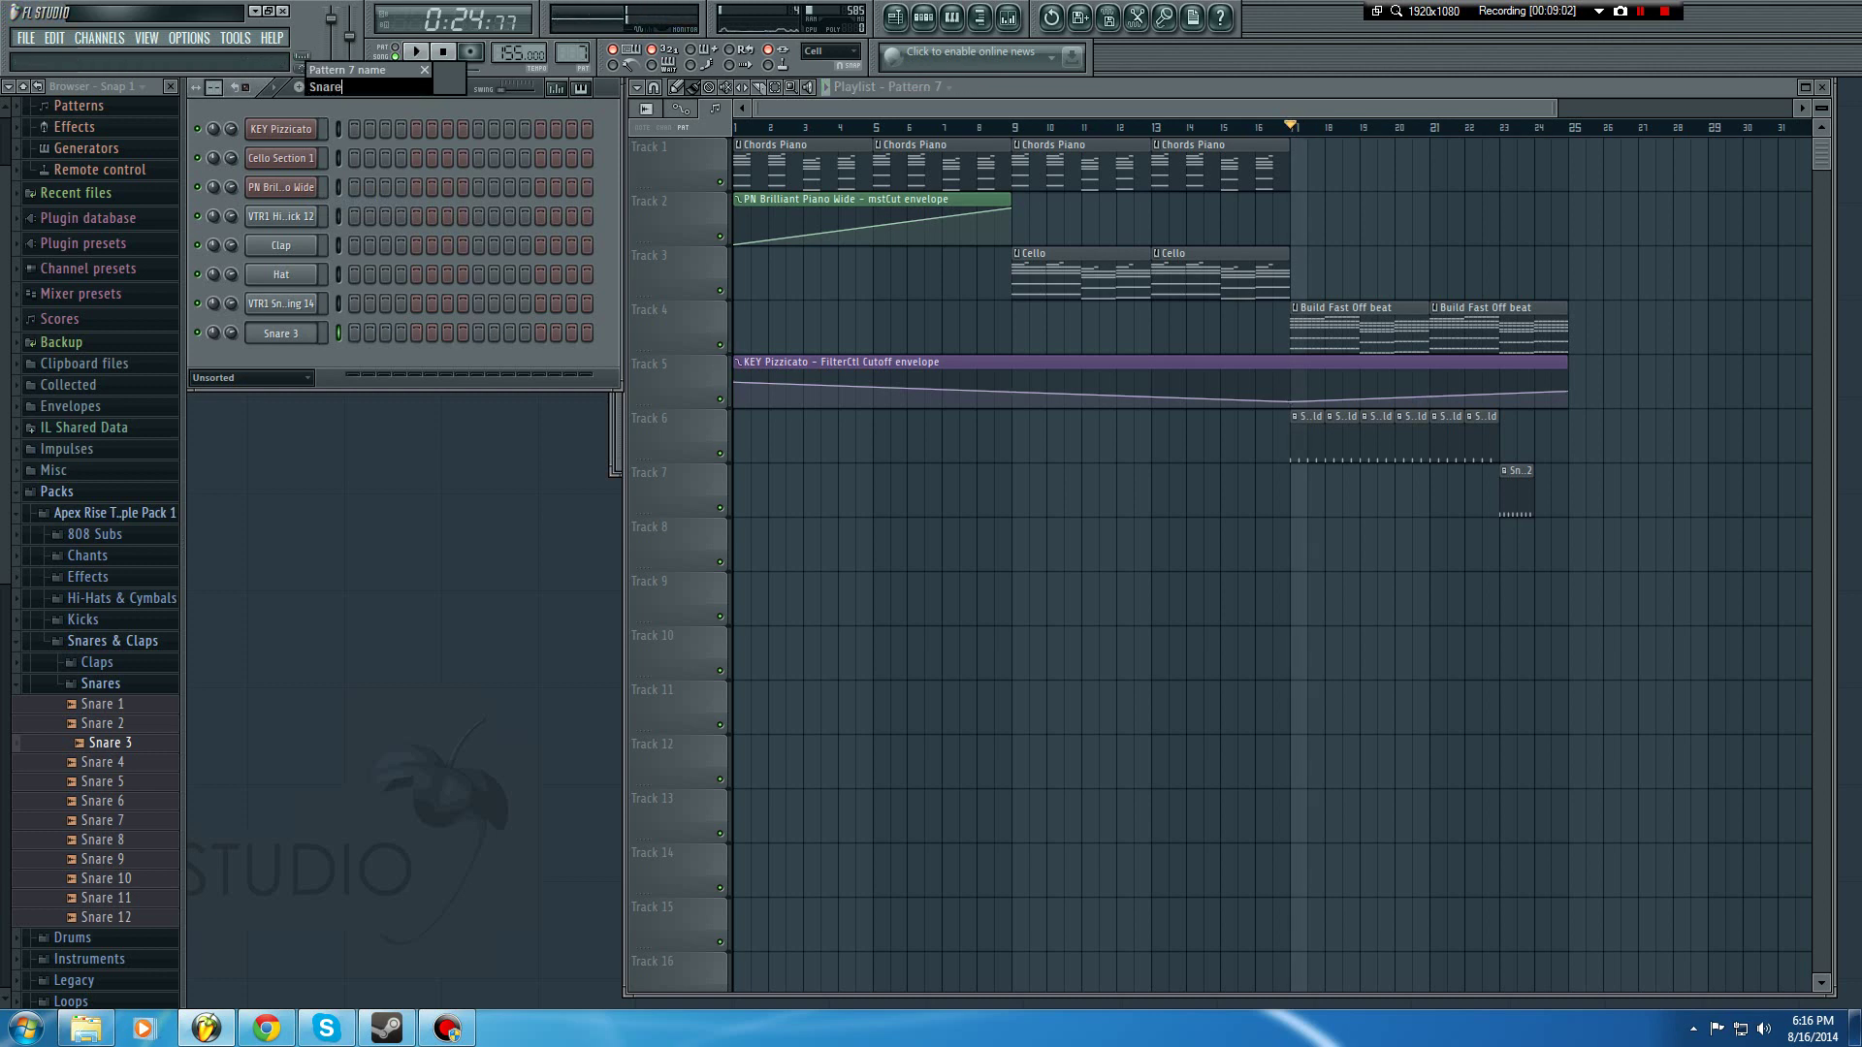
{"action": "key", "text": "Return"}
{"action": "key", "text": "space"}
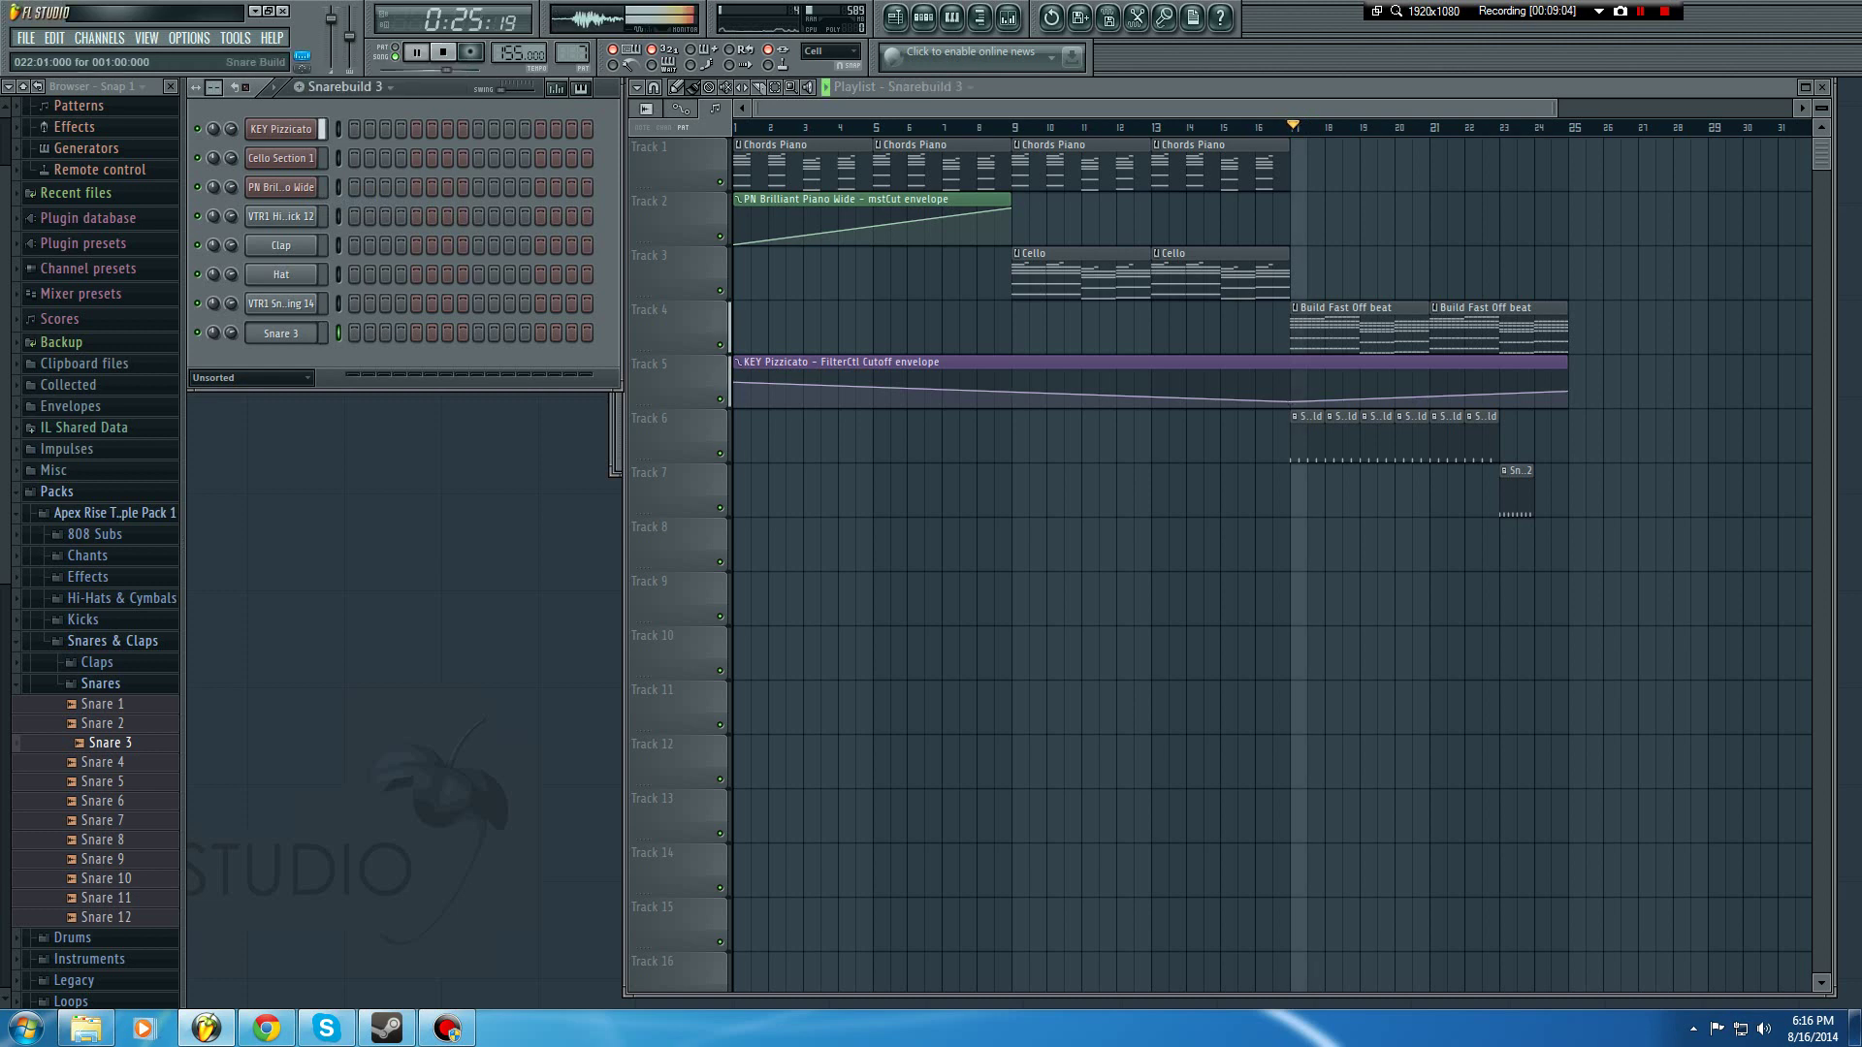
{"action": "left_click", "coordinate": [1538, 545]}
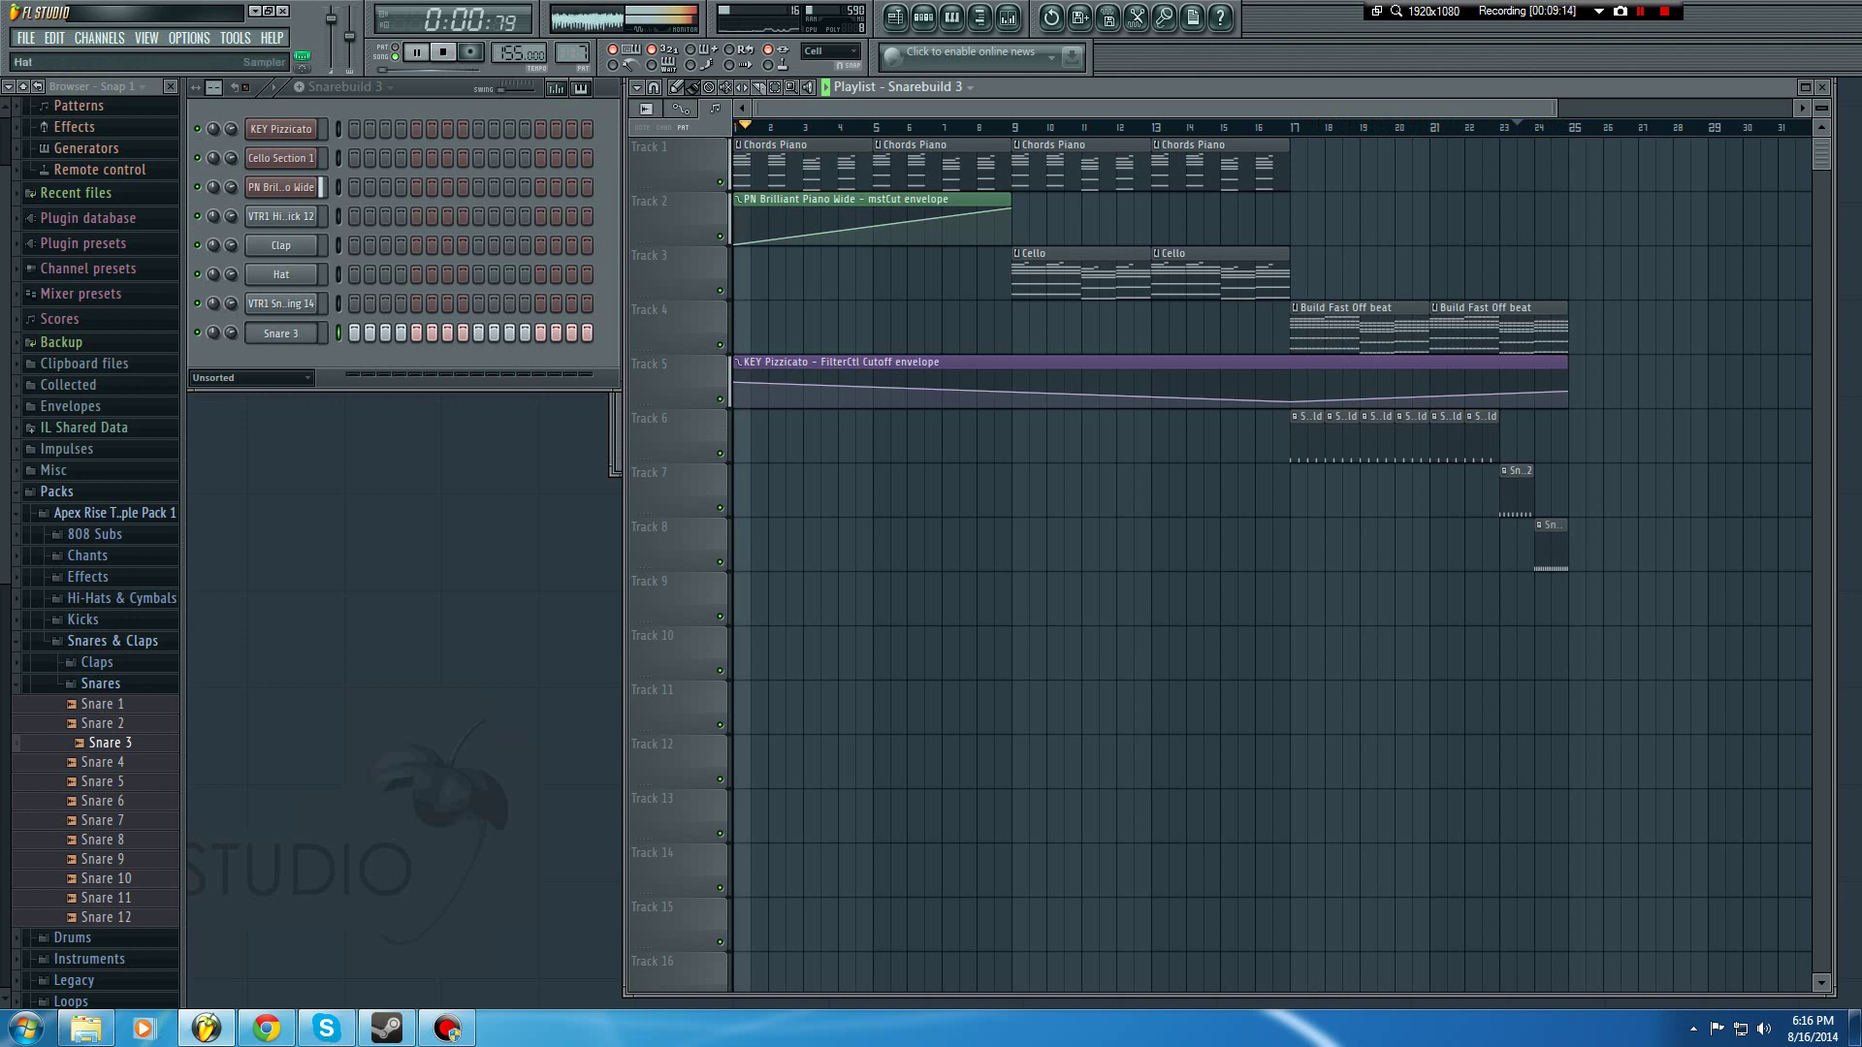
{"action": "key", "text": "space"}
{"action": "left_click", "coordinate": [282, 333]}
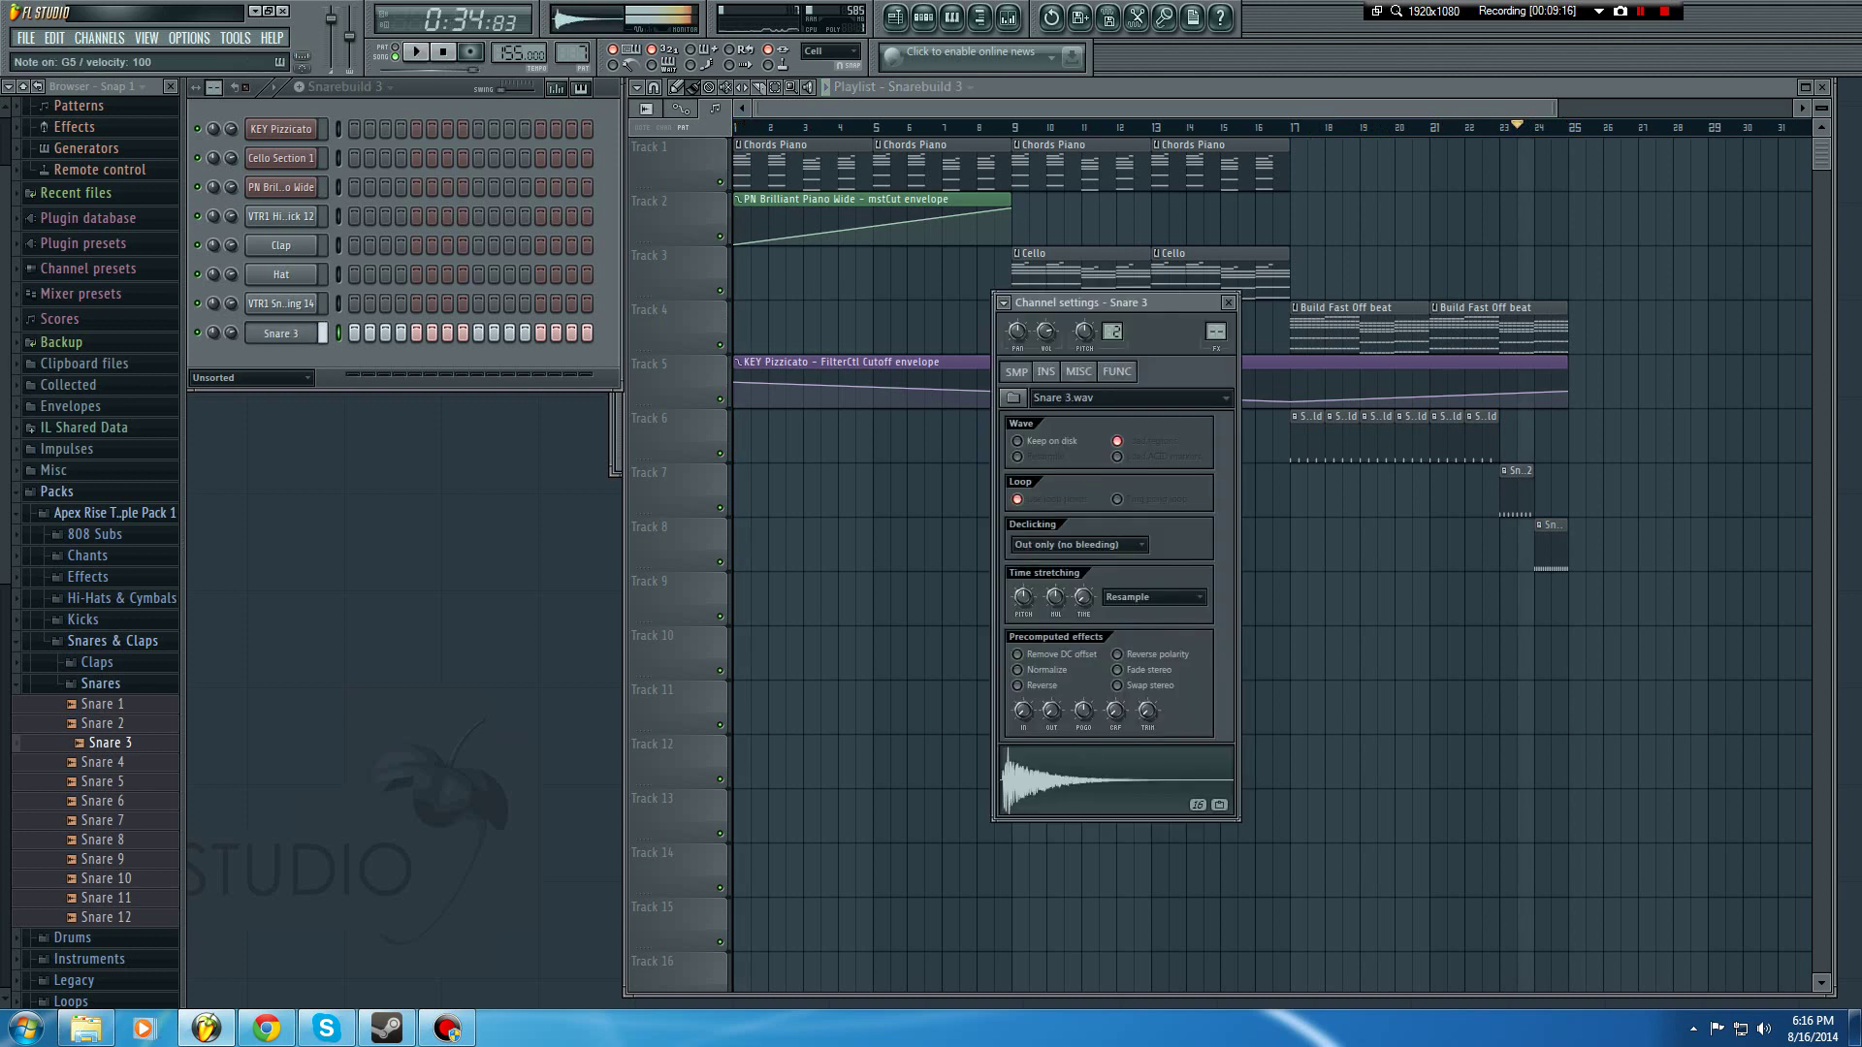
{"action": "left_click", "coordinate": [1228, 299]}
{"action": "left_click", "coordinate": [1387, 88]}
{"action": "key", "text": "space"}
{"action": "key", "text": "space"}
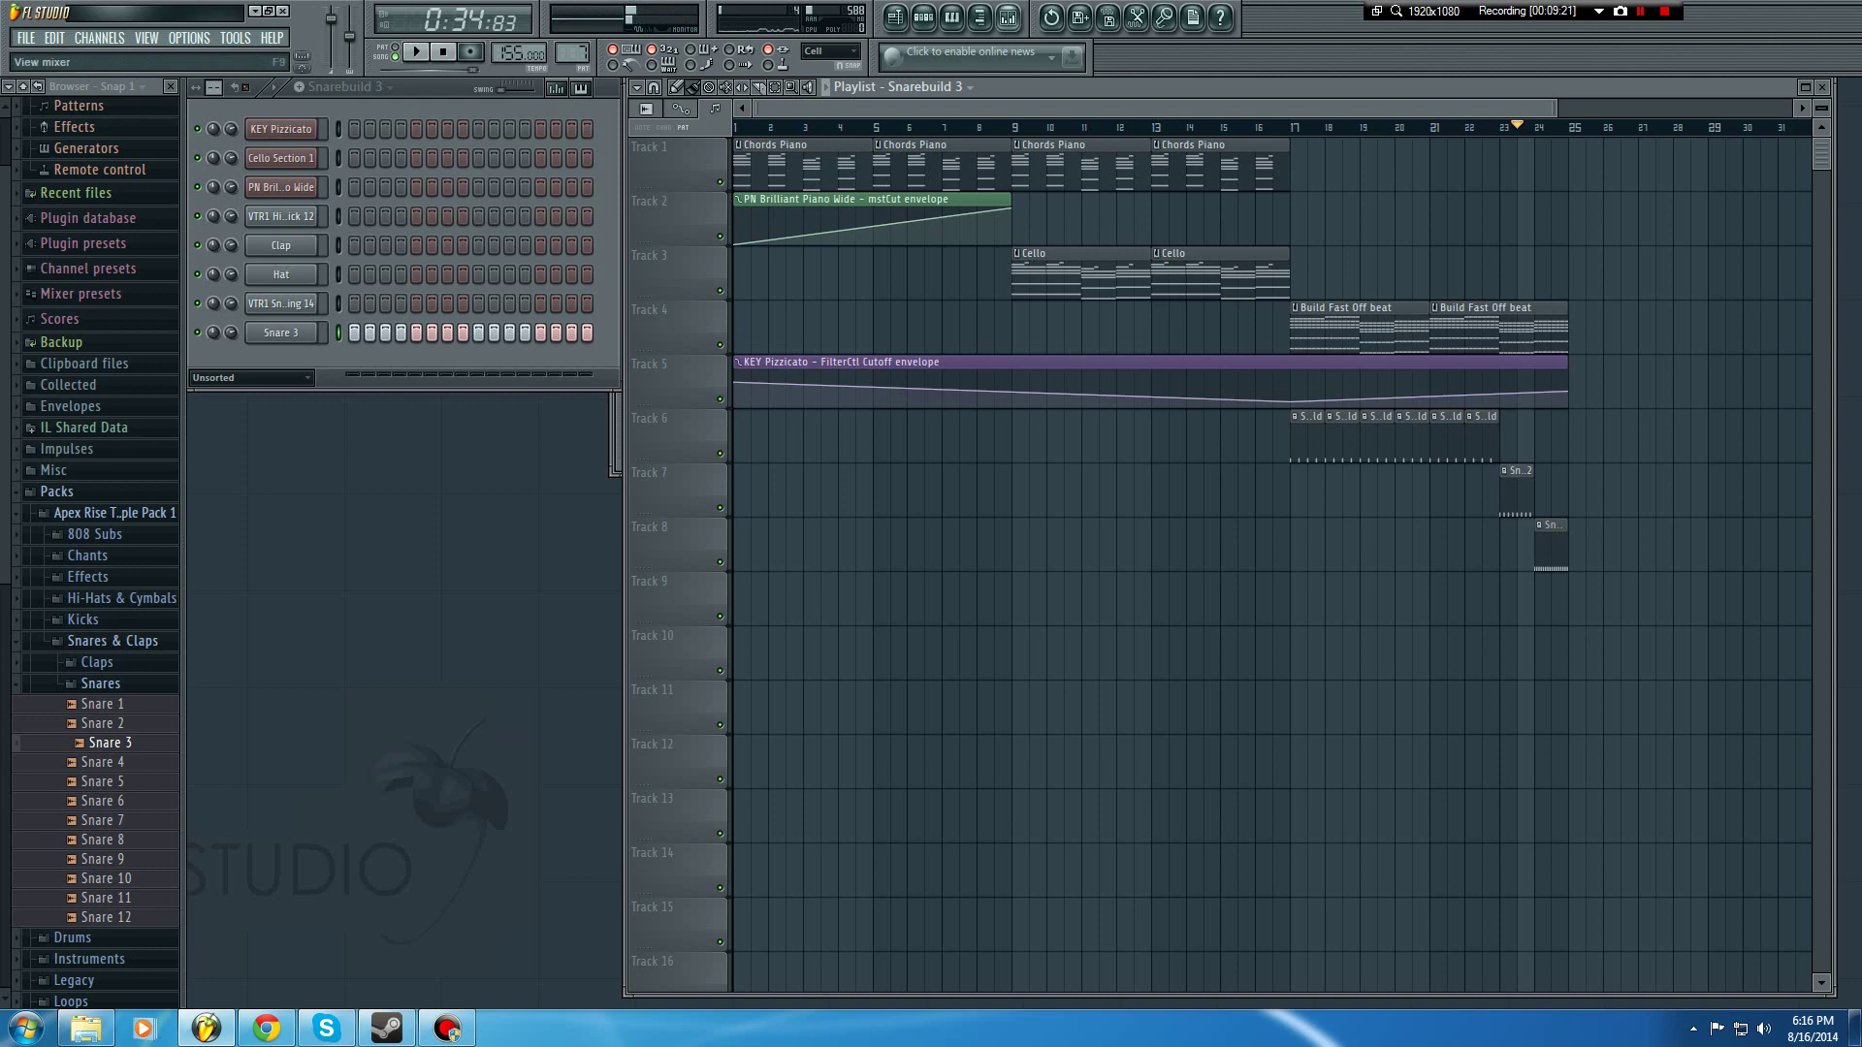
Step: Load Fruity Parametric EQ 2 in the first effect slot of the Master mixer track
{"action": "left_click", "coordinate": [1008, 17]}
{"action": "left_click", "coordinate": [1426, 169]}
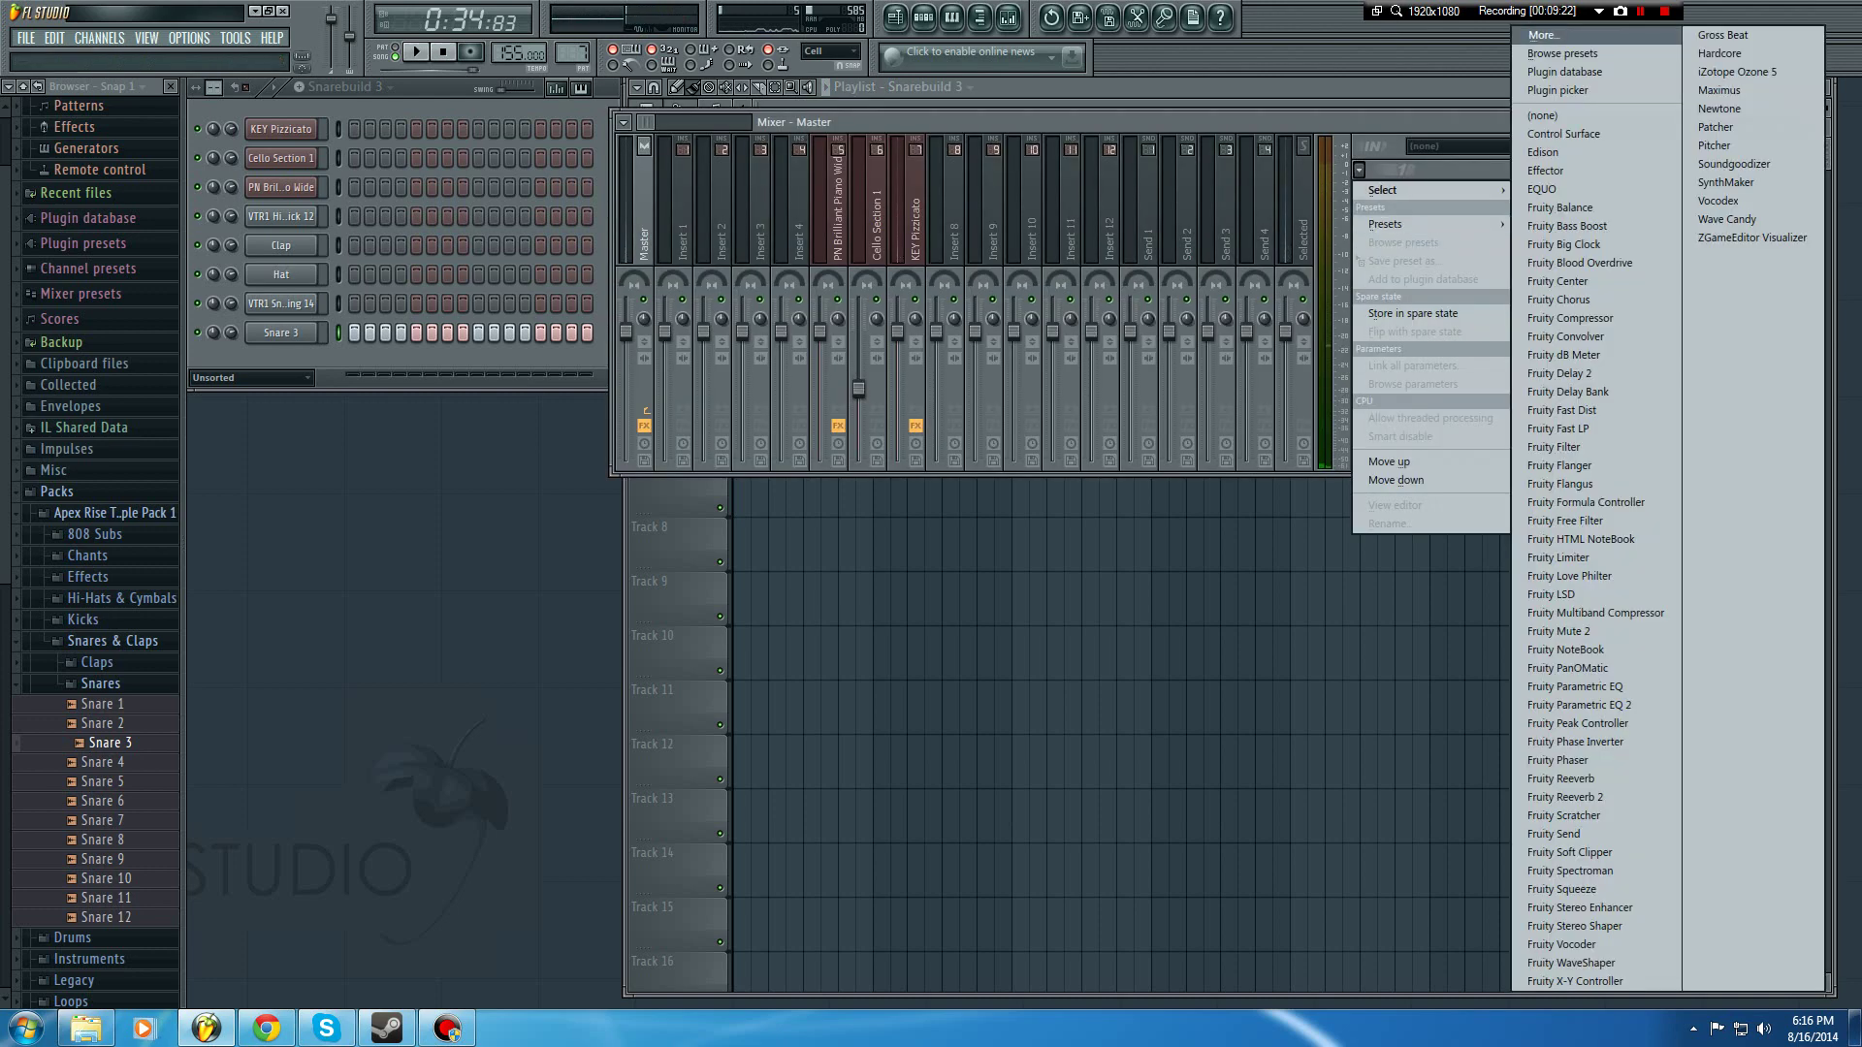
{"action": "left_click", "coordinate": [1595, 705]}
Step: Apply the EQ's 40Hz + 18kHz cut preset and widen its passband, lowering the high-pass to 24 Hz and raising the low-pass
{"action": "left_click", "coordinate": [772, 215]}
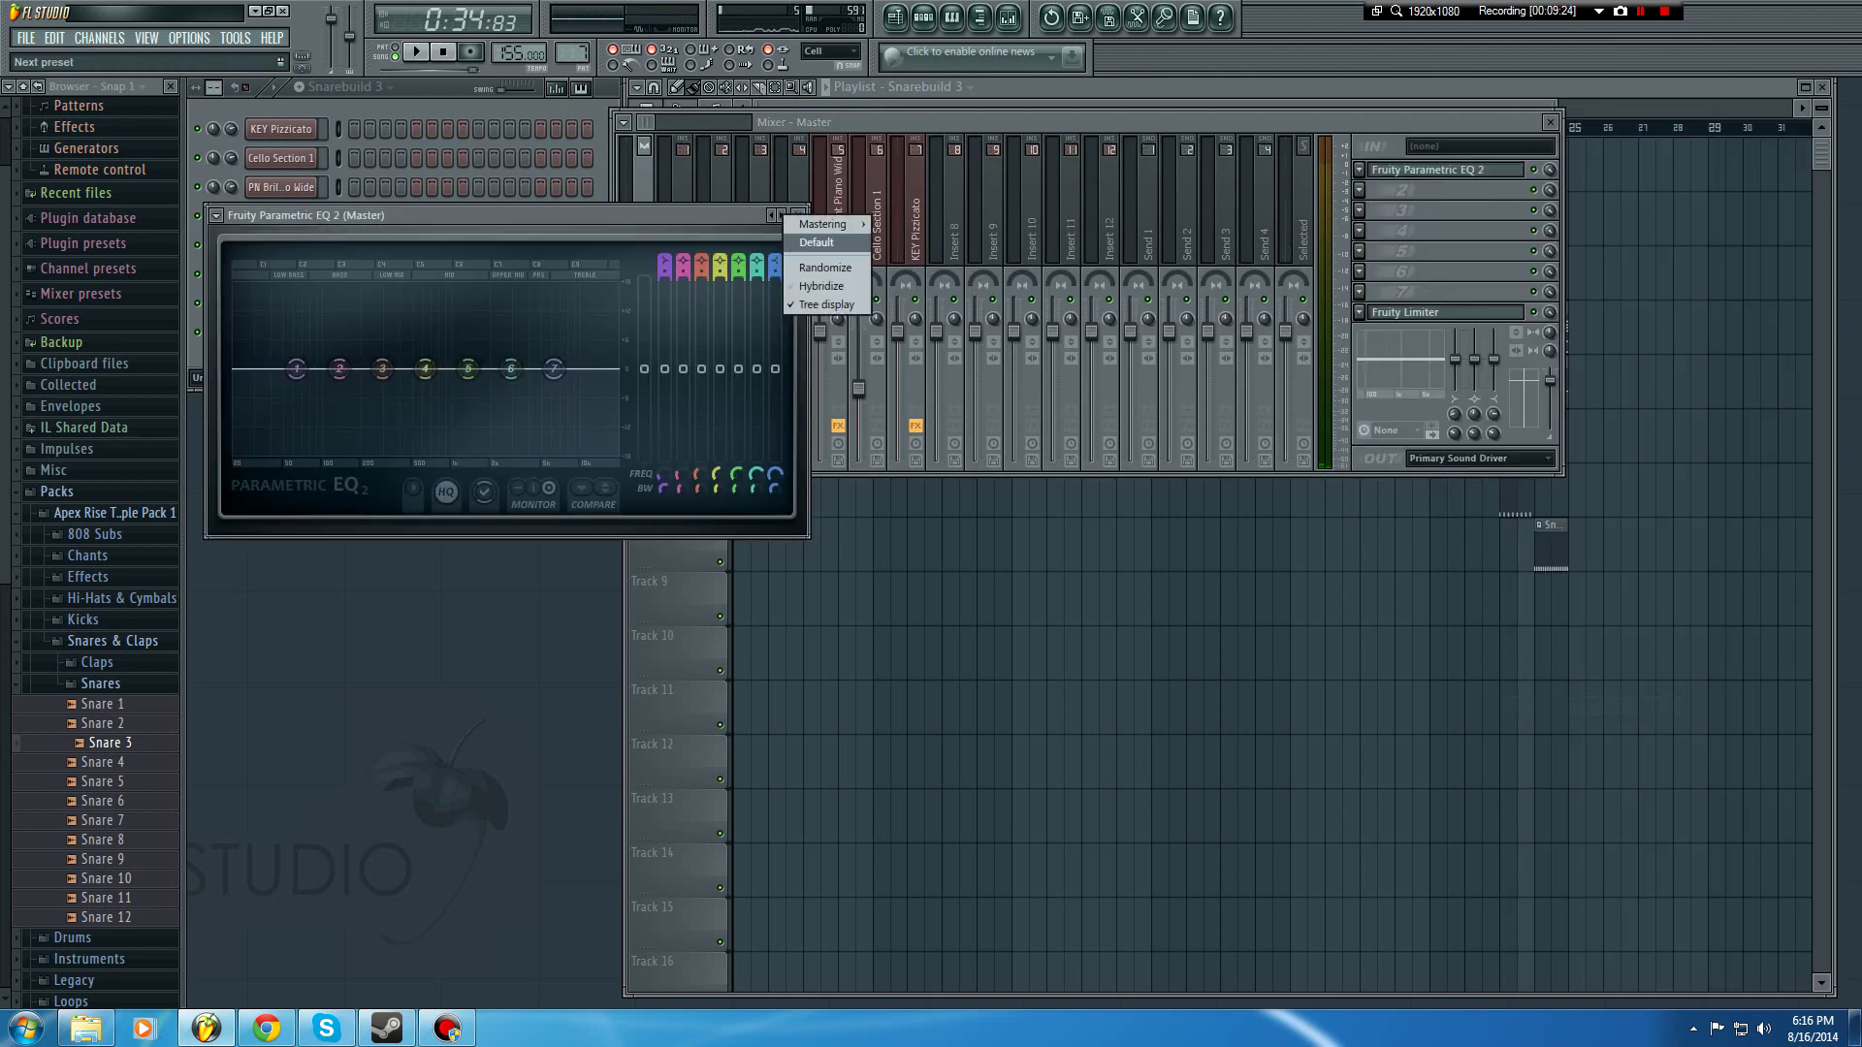
{"action": "mouse_move", "coordinate": [822, 224]}
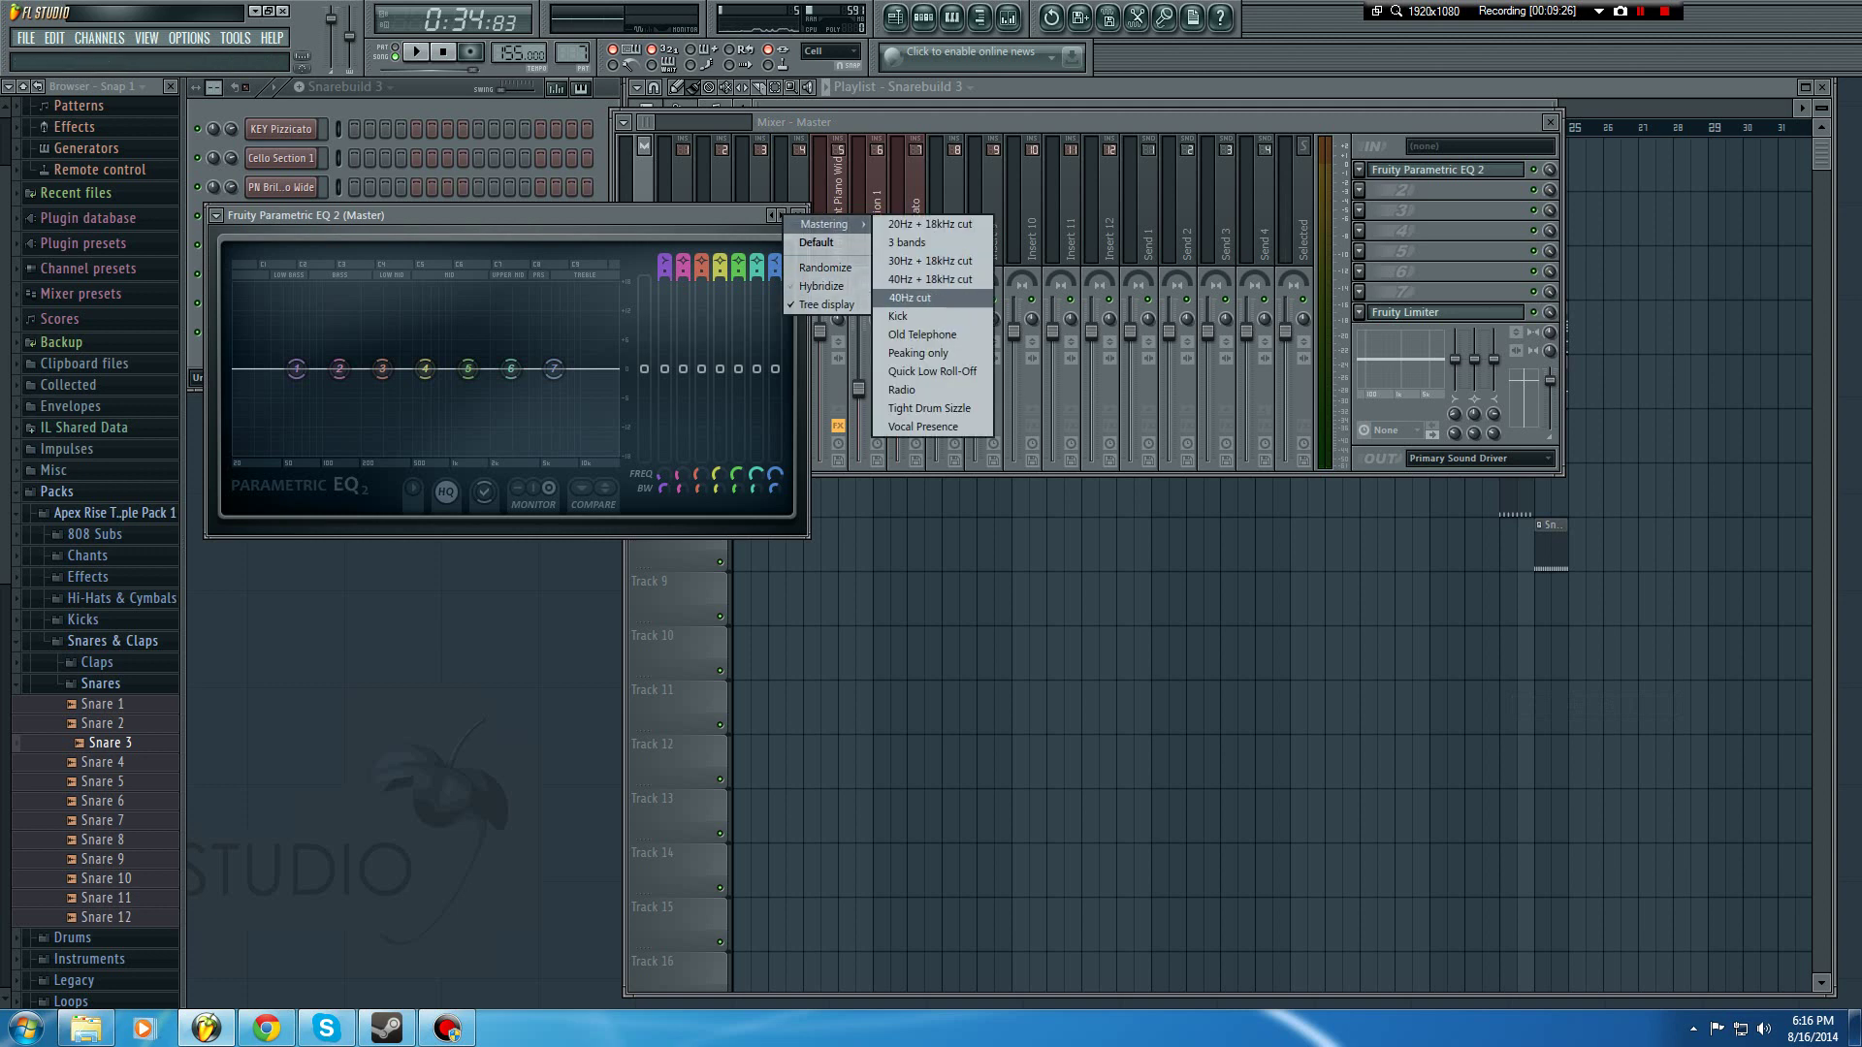
{"action": "left_click", "coordinate": [929, 279]}
{"action": "left_click_drag", "start_coordinate": [259, 369], "coordinate": [234, 368]}
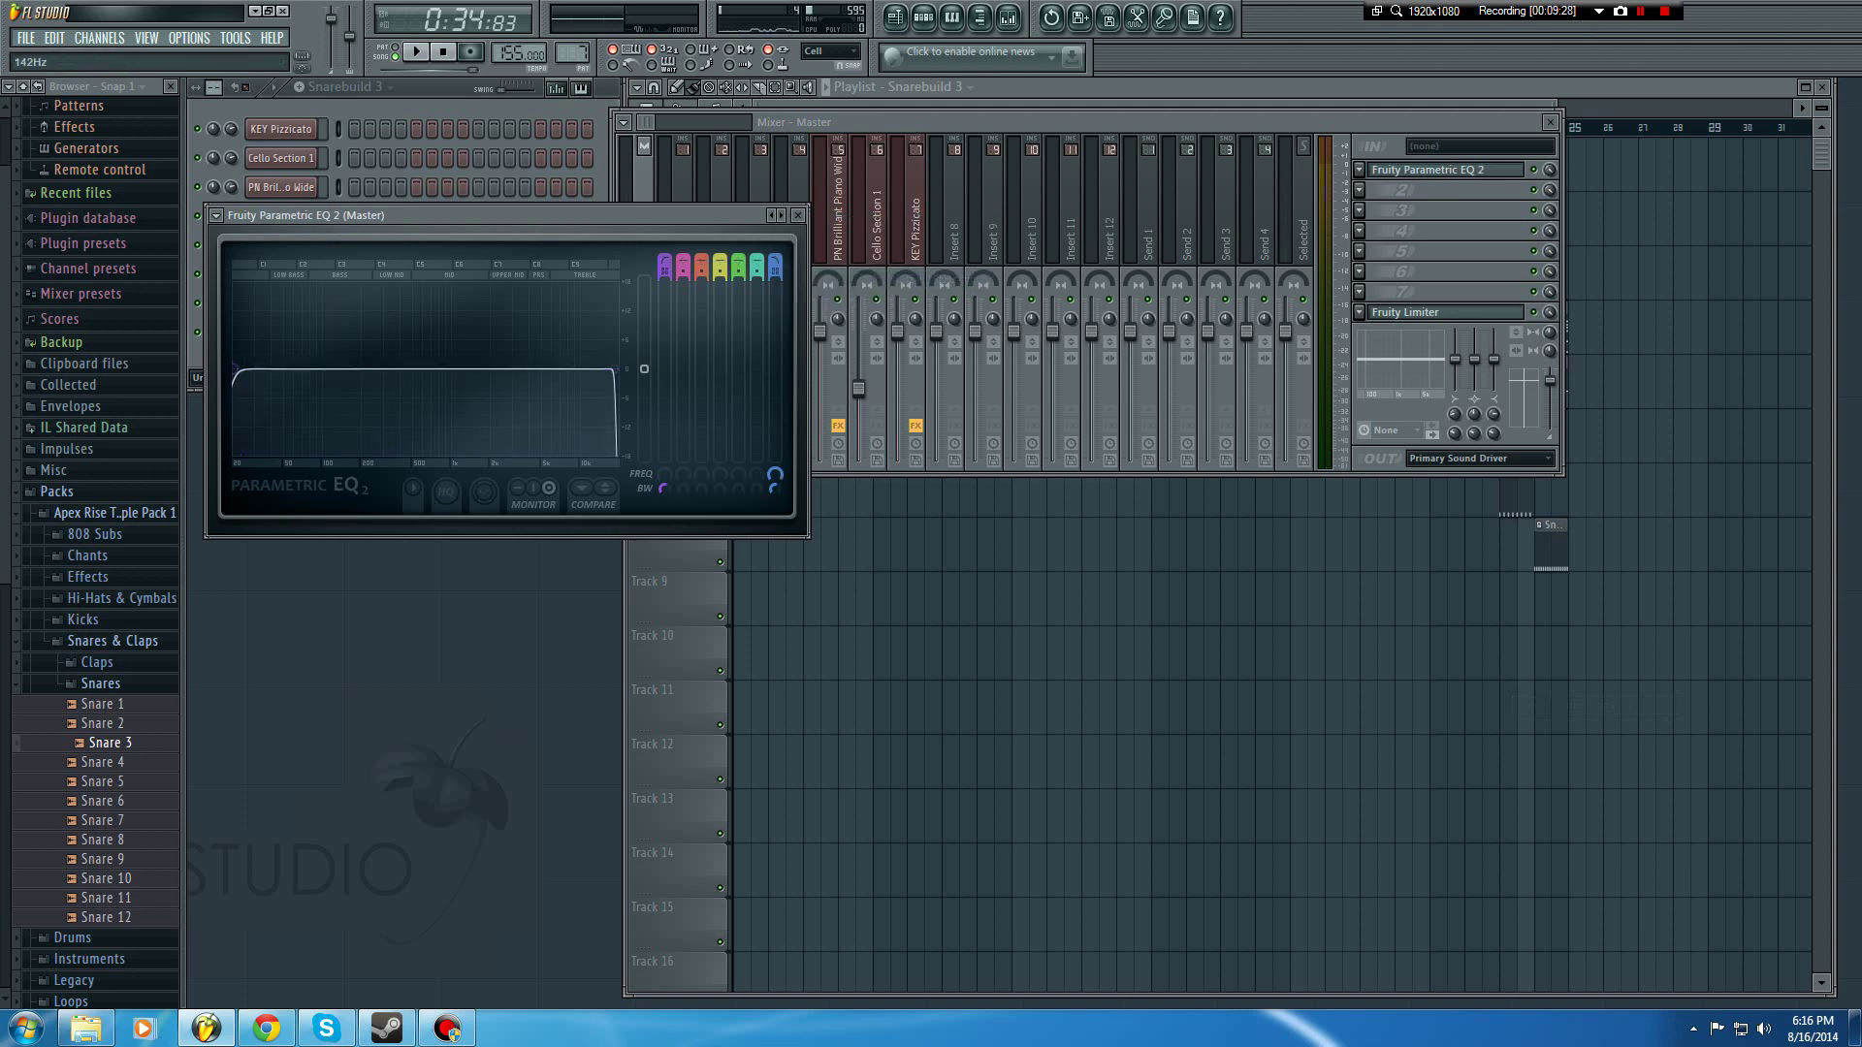
{"action": "left_click_drag", "start_coordinate": [613, 369], "coordinate": [619, 368]}
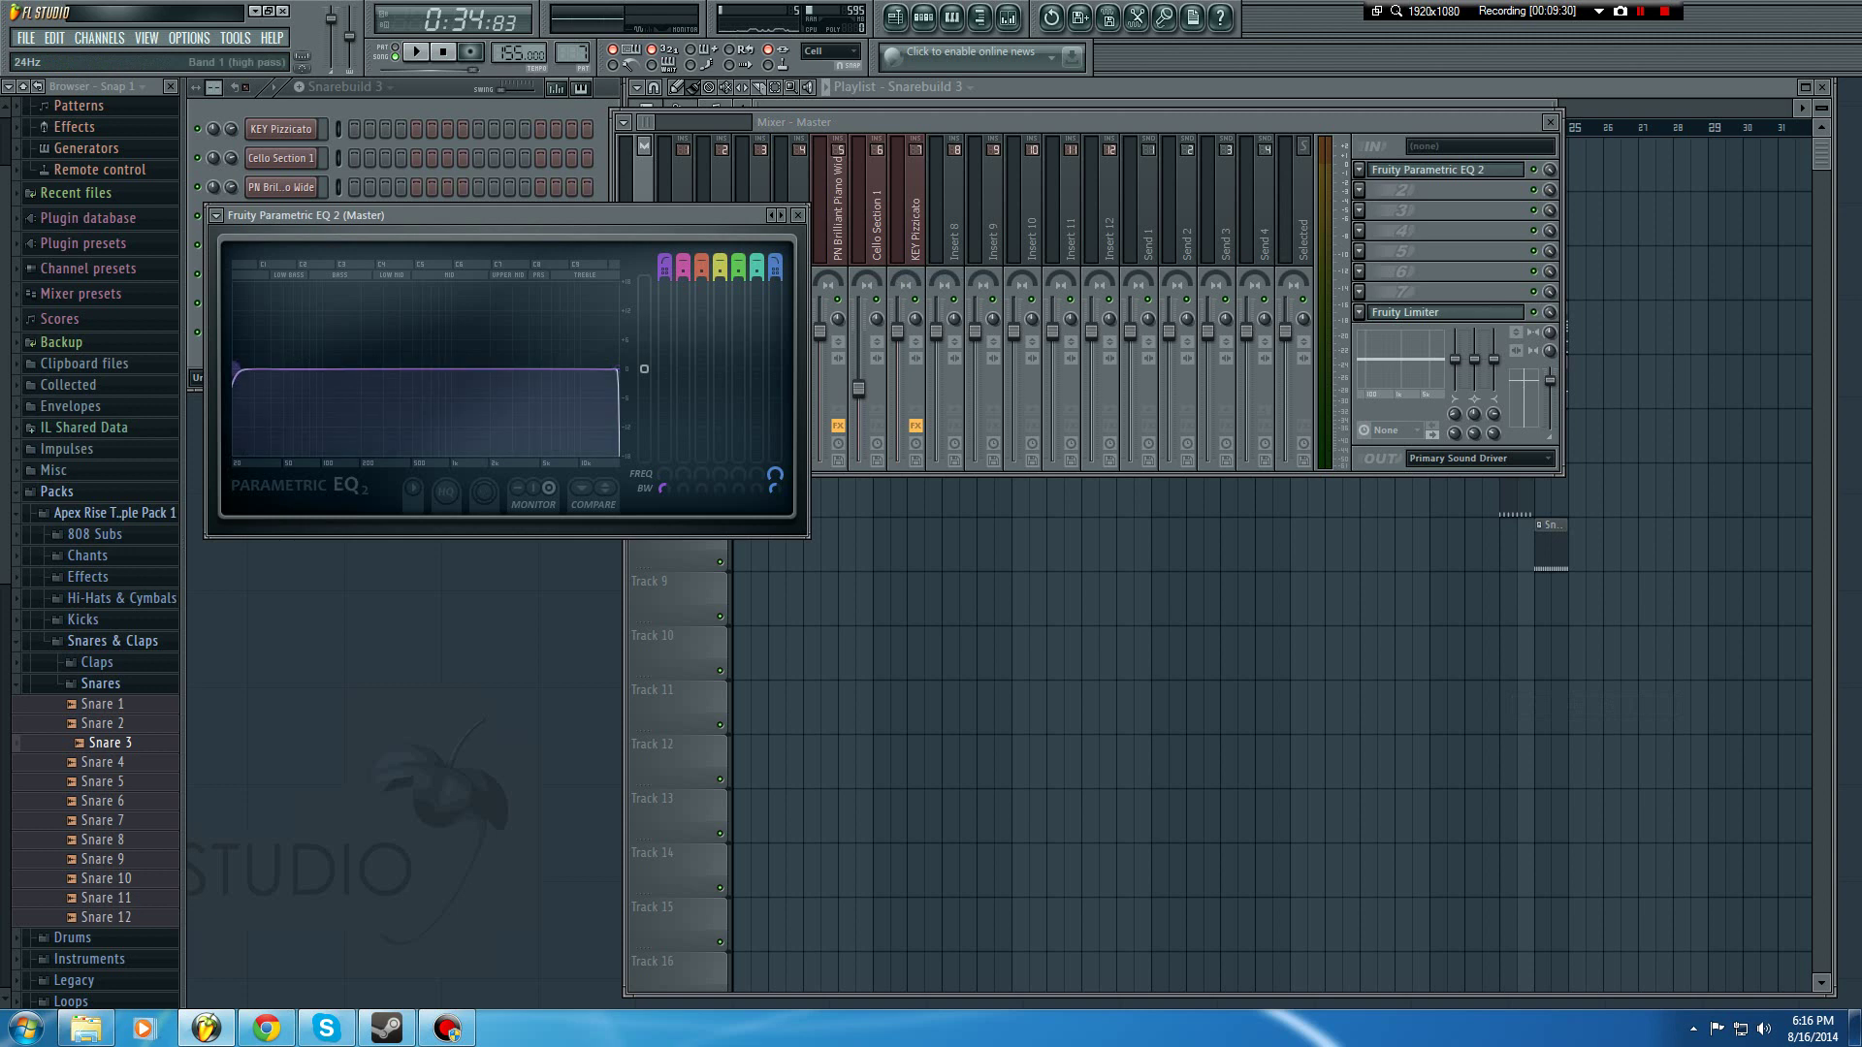
Step: Create an automation clip for the Master EQ's Band 1 frequency on Track 9 of the playlist
{"action": "mouse_move", "coordinate": [234, 368]}
{"action": "left_mouse_down"}
{"action": "mouse_move", "coordinate": [407, 368]}
{"action": "mouse_move", "coordinate": [232, 368]}
{"action": "left_mouse_up"}
{"action": "right_click", "coordinate": [664, 470]}
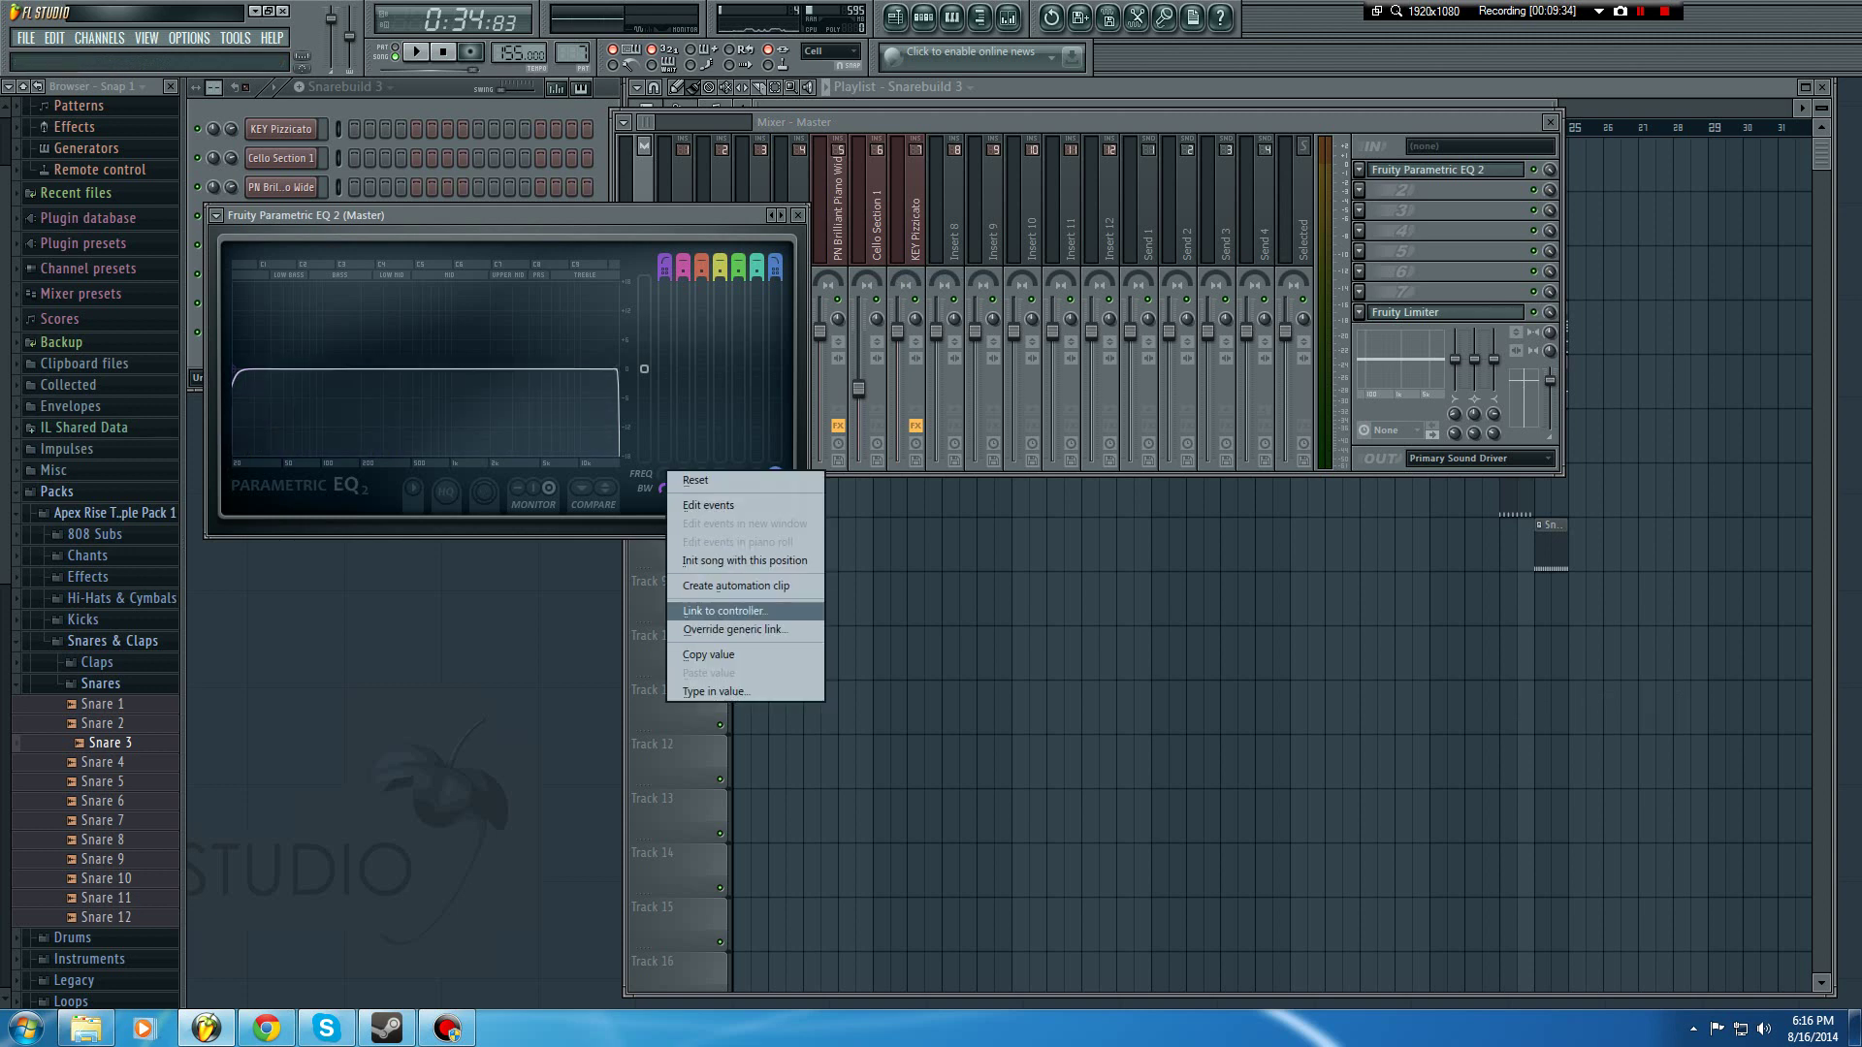
{"action": "left_click", "coordinate": [737, 585]}
{"action": "left_click_drag", "start_coordinate": [734, 624], "coordinate": [734, 615]}
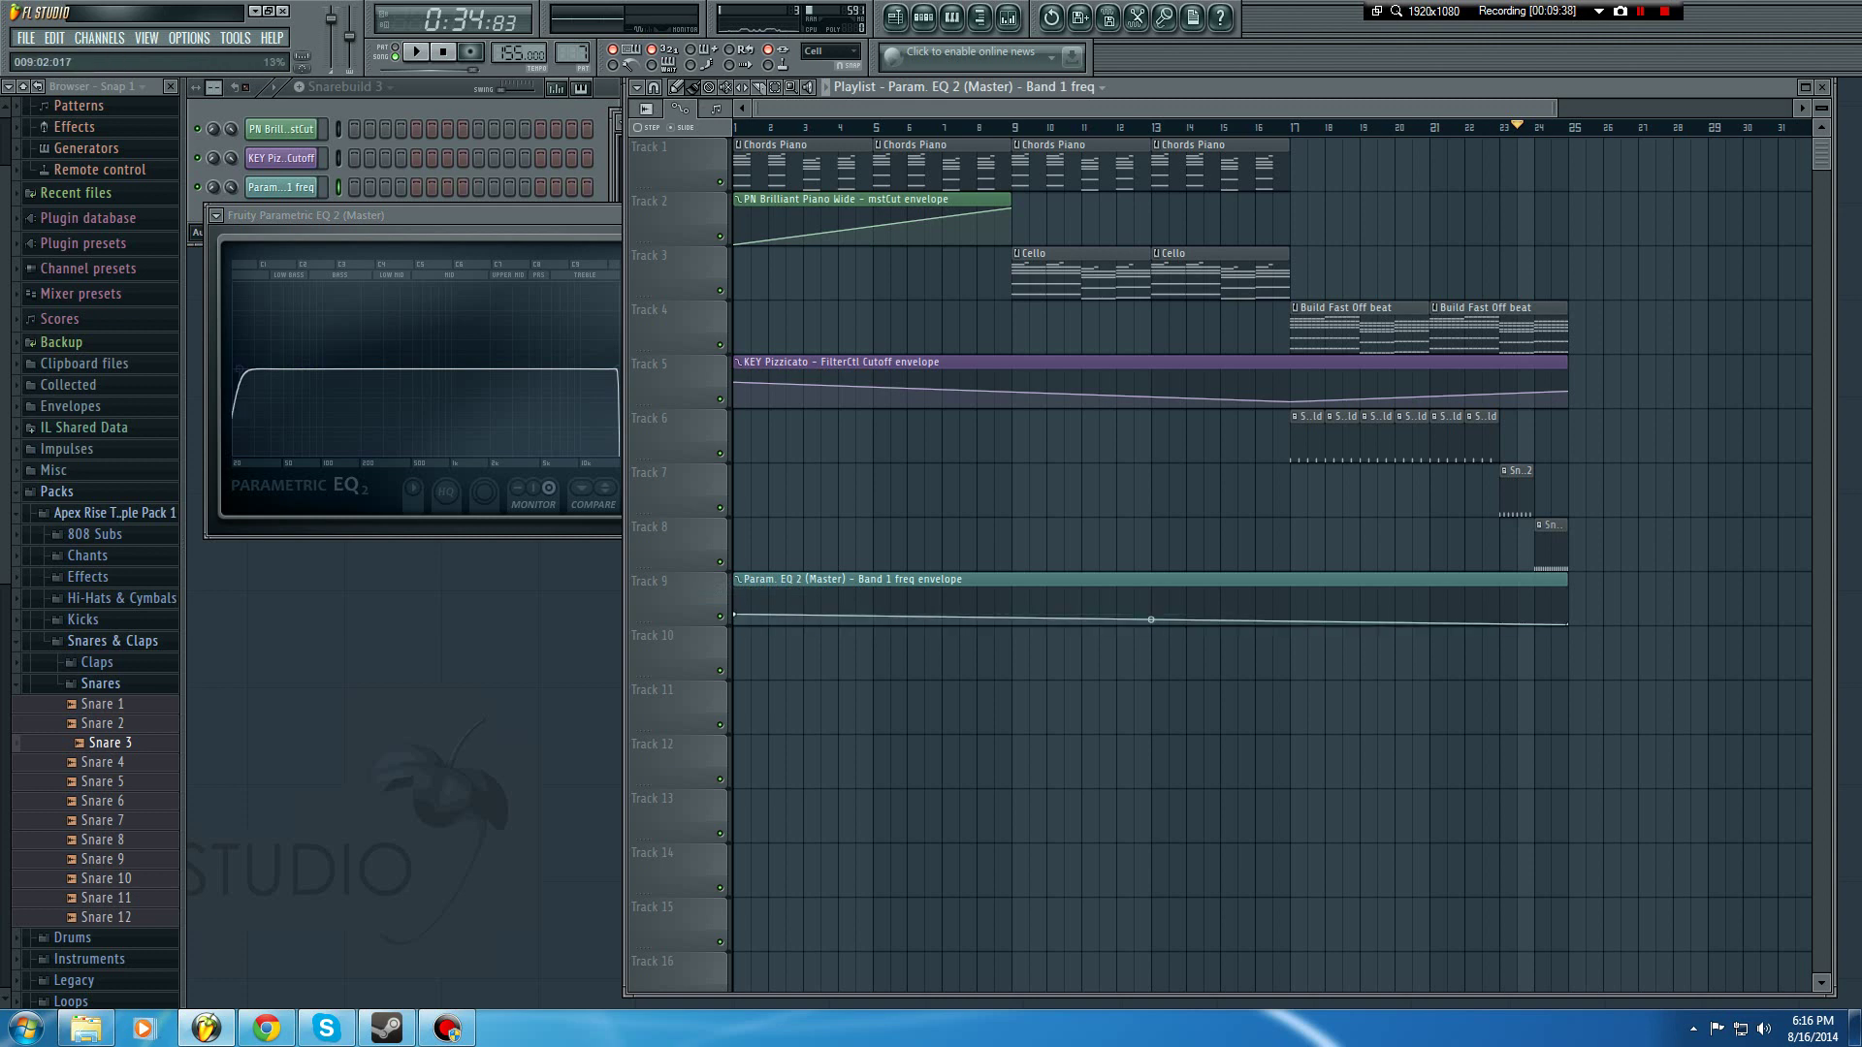
Step: Shape the Band 1 frequency envelope flat from bar 9, with a curved rise late in bar 24 falling back by bar 25, and audition it
{"action": "right_click", "coordinate": [1013, 624]}
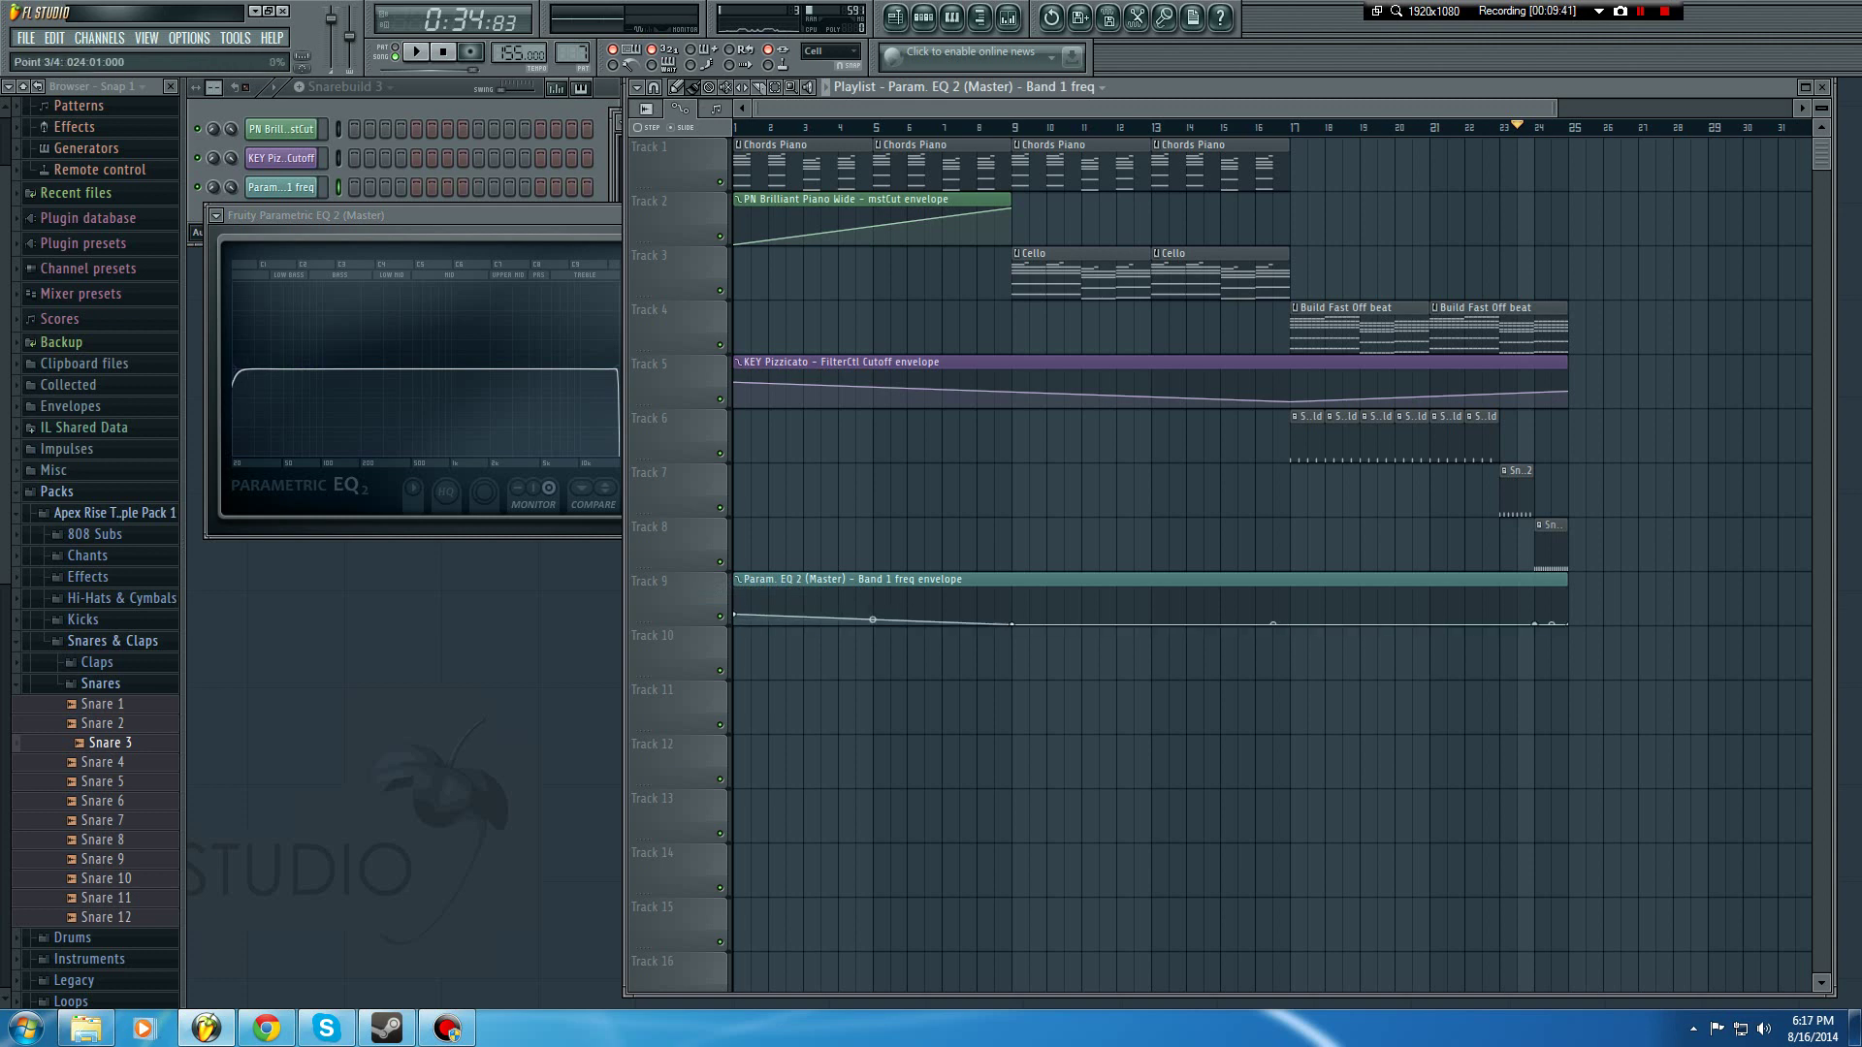
{"action": "scroll", "coordinate": [1560, 611], "scroll_direction": "up", "scroll_amount": 6}
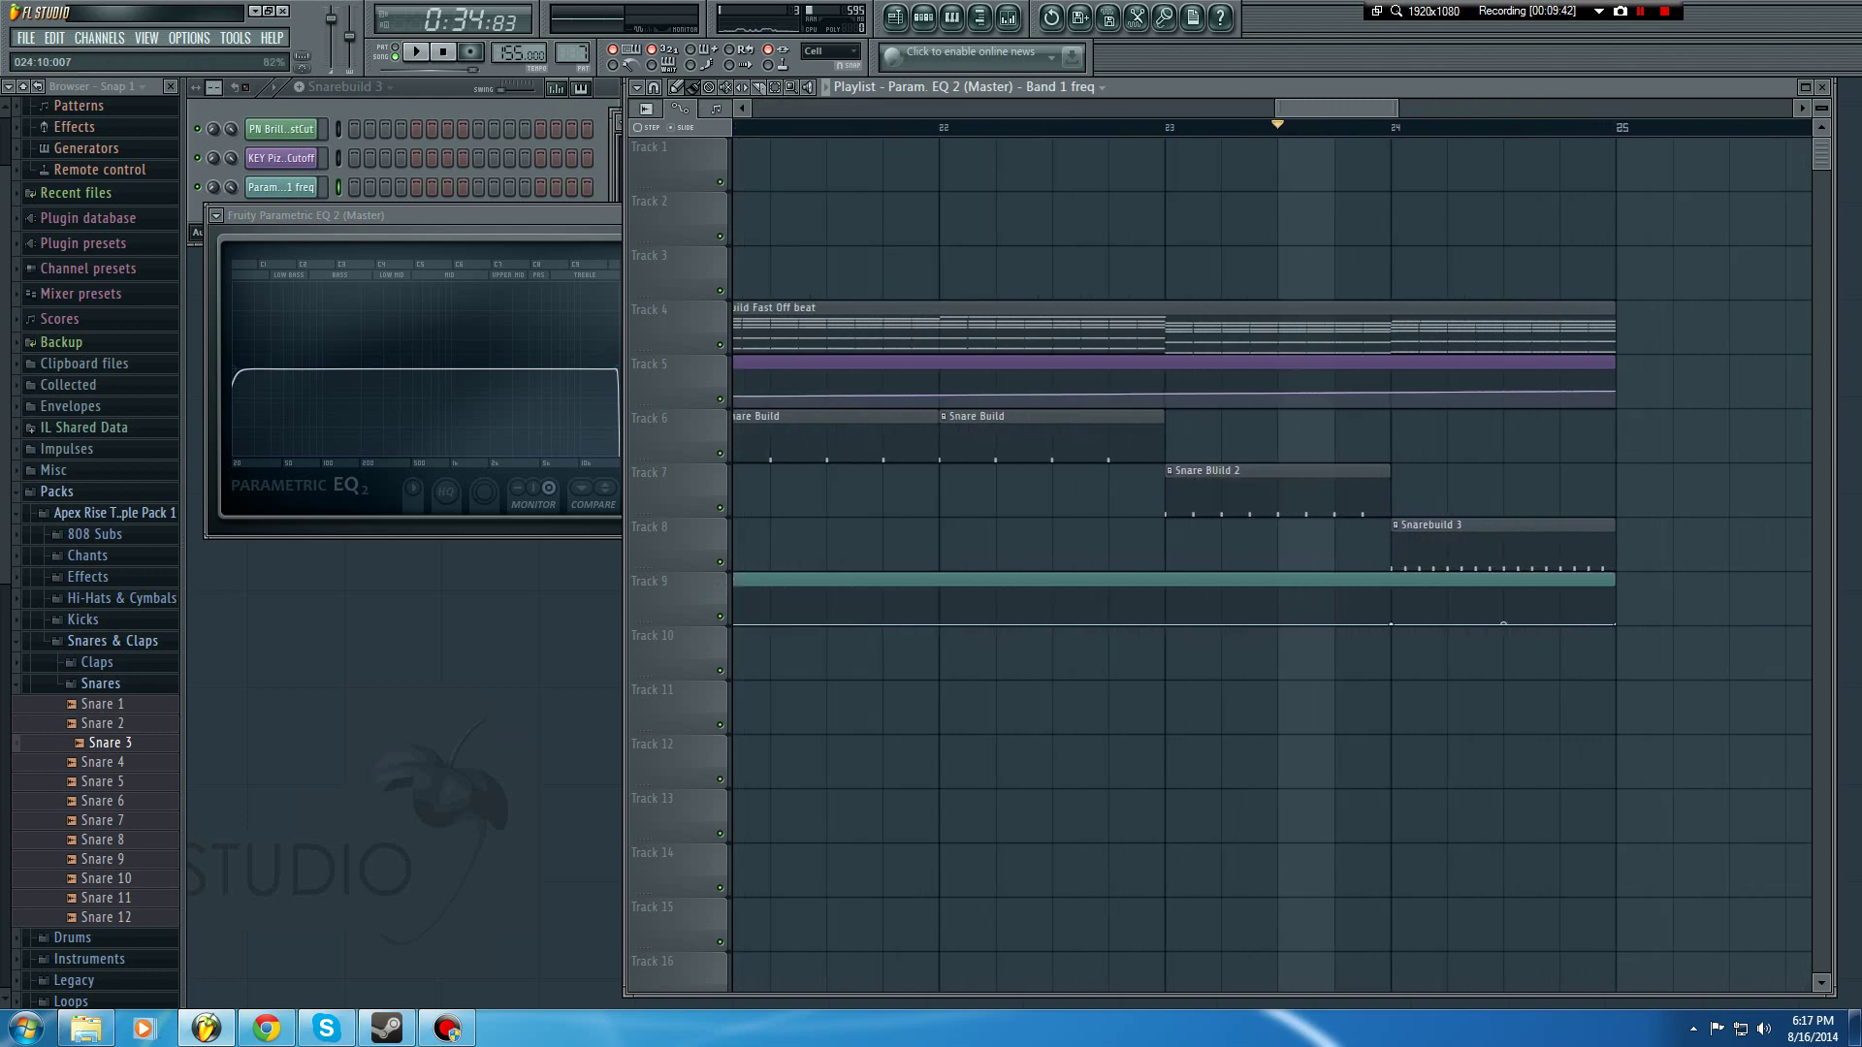
{"action": "right_click", "coordinate": [1560, 605]}
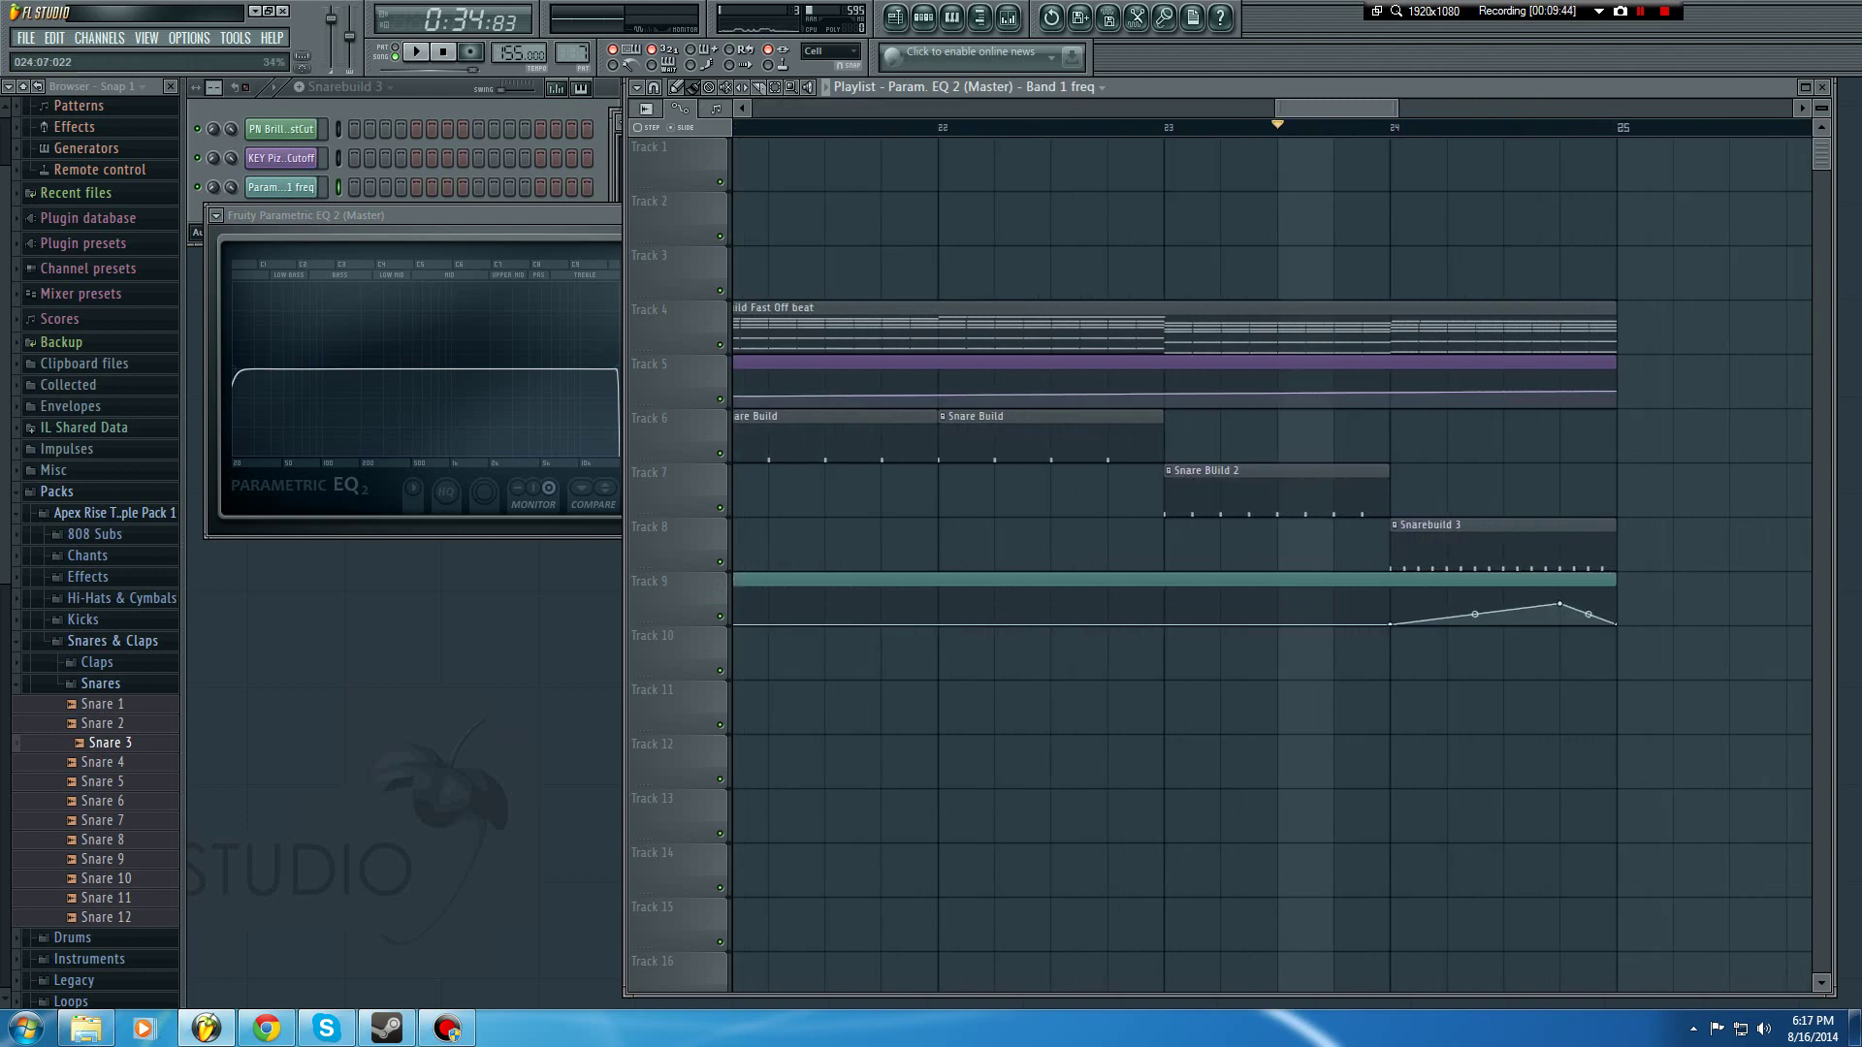
{"action": "key", "text": "space"}
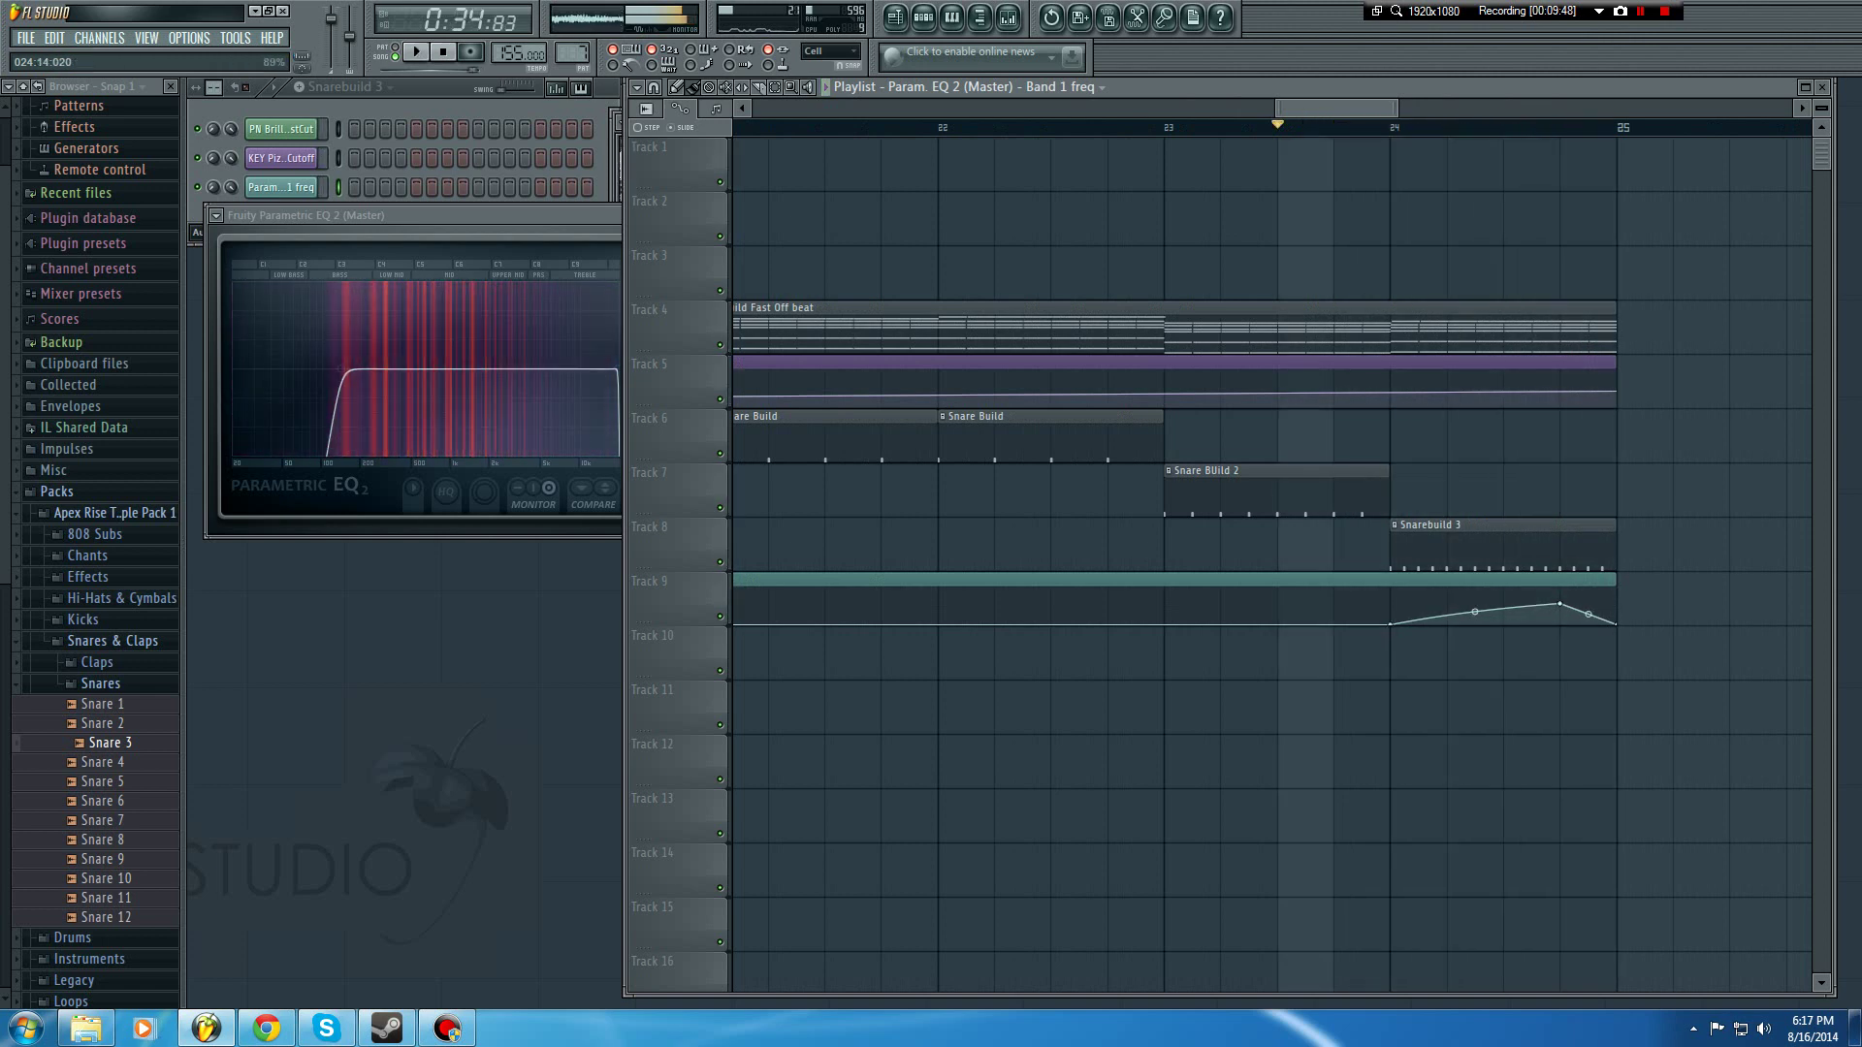
{"action": "key", "text": "space"}
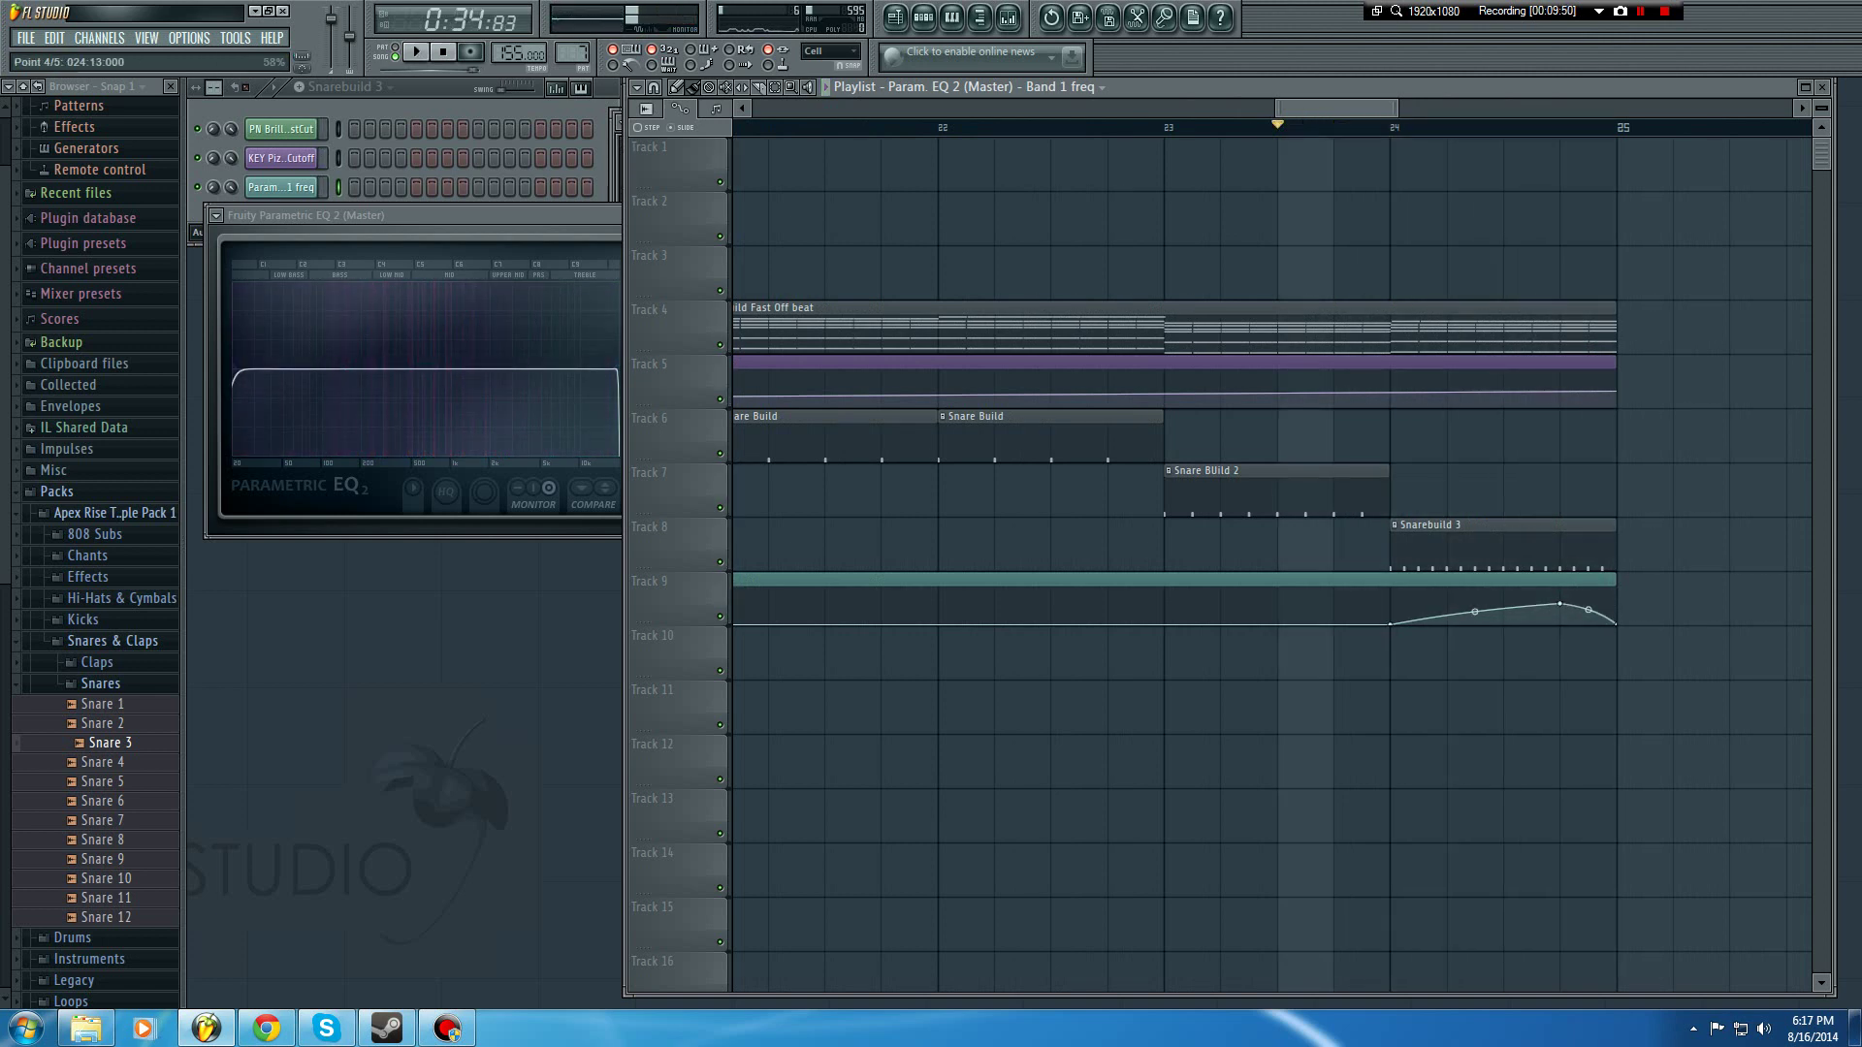
{"action": "scroll", "coordinate": [1579, 166], "scroll_direction": "down", "scroll_amount": 3}
{"action": "scroll", "coordinate": [1579, 167], "scroll_direction": "right", "scroll_amount": 5}
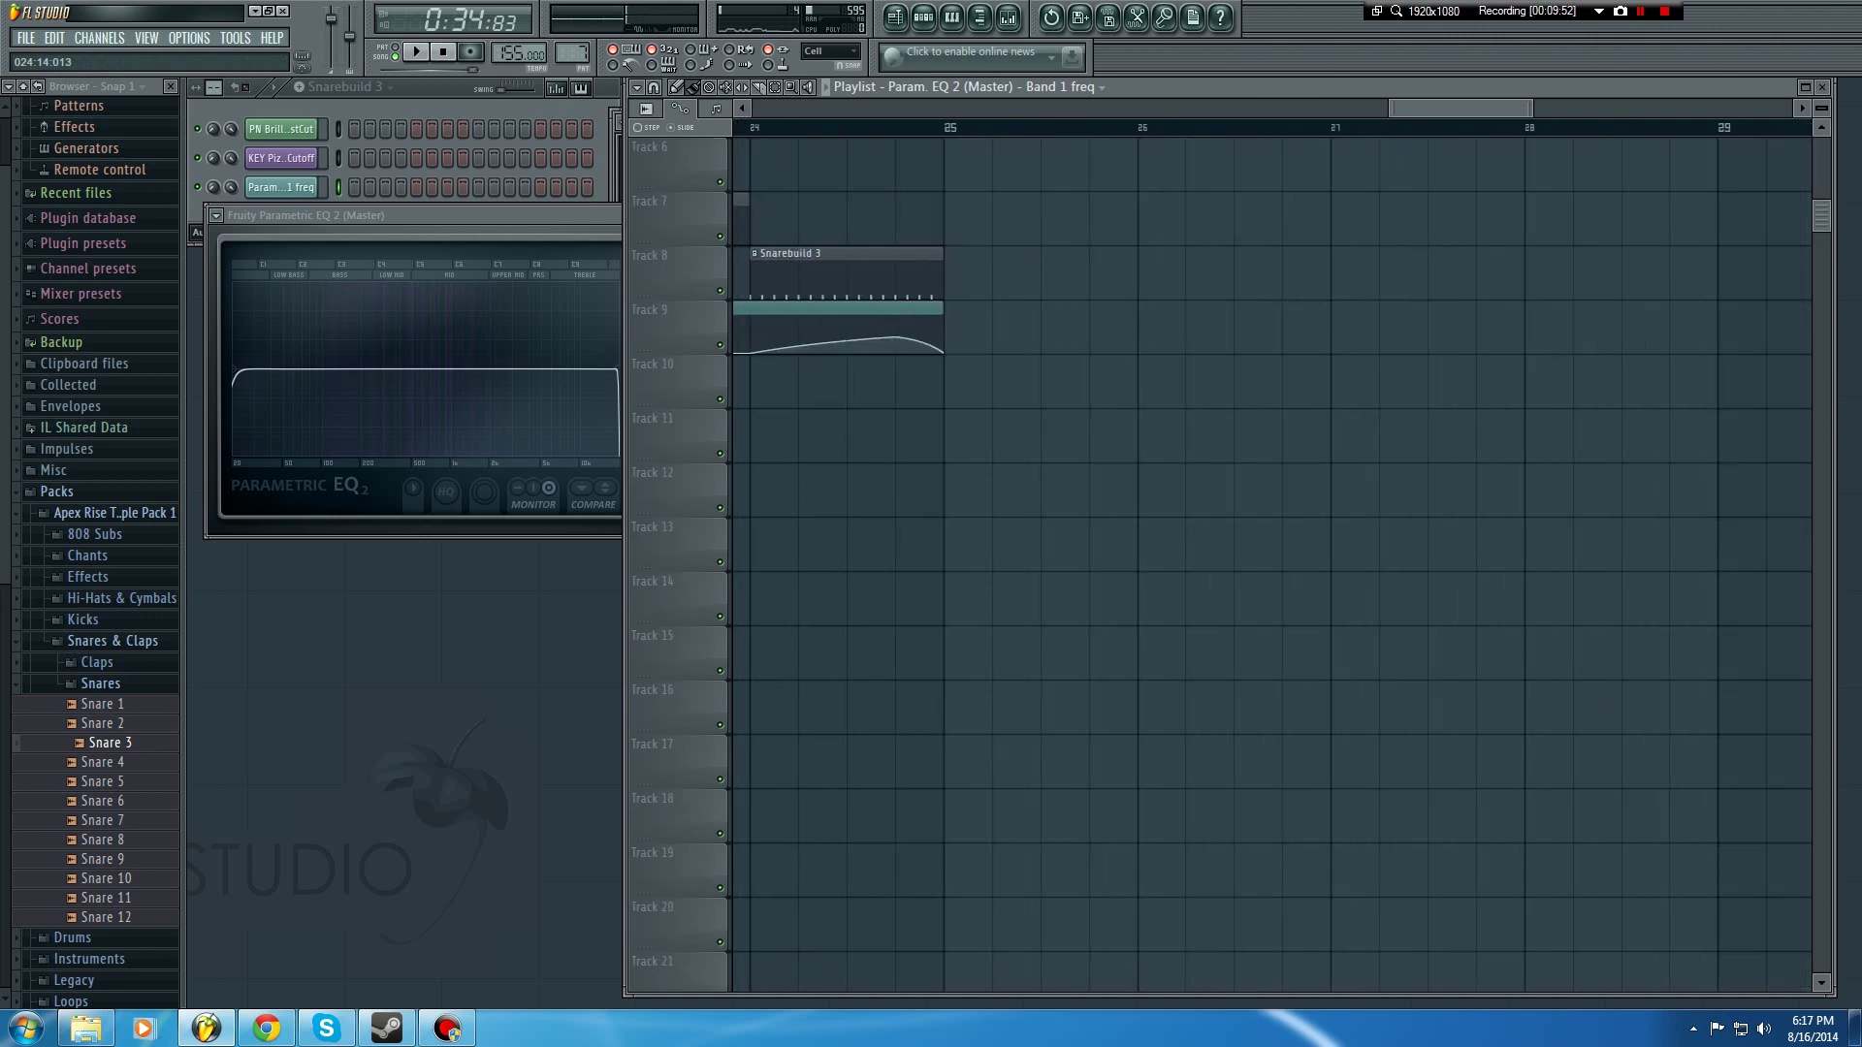
{"action": "scroll", "coordinate": [1573, 166], "scroll_direction": "down", "scroll_amount": 5}
{"action": "scroll", "coordinate": [1569, 131], "scroll_direction": "down", "scroll_amount": 5}
{"action": "scroll", "coordinate": [1493, 326], "scroll_direction": "up", "scroll_amount": 10}
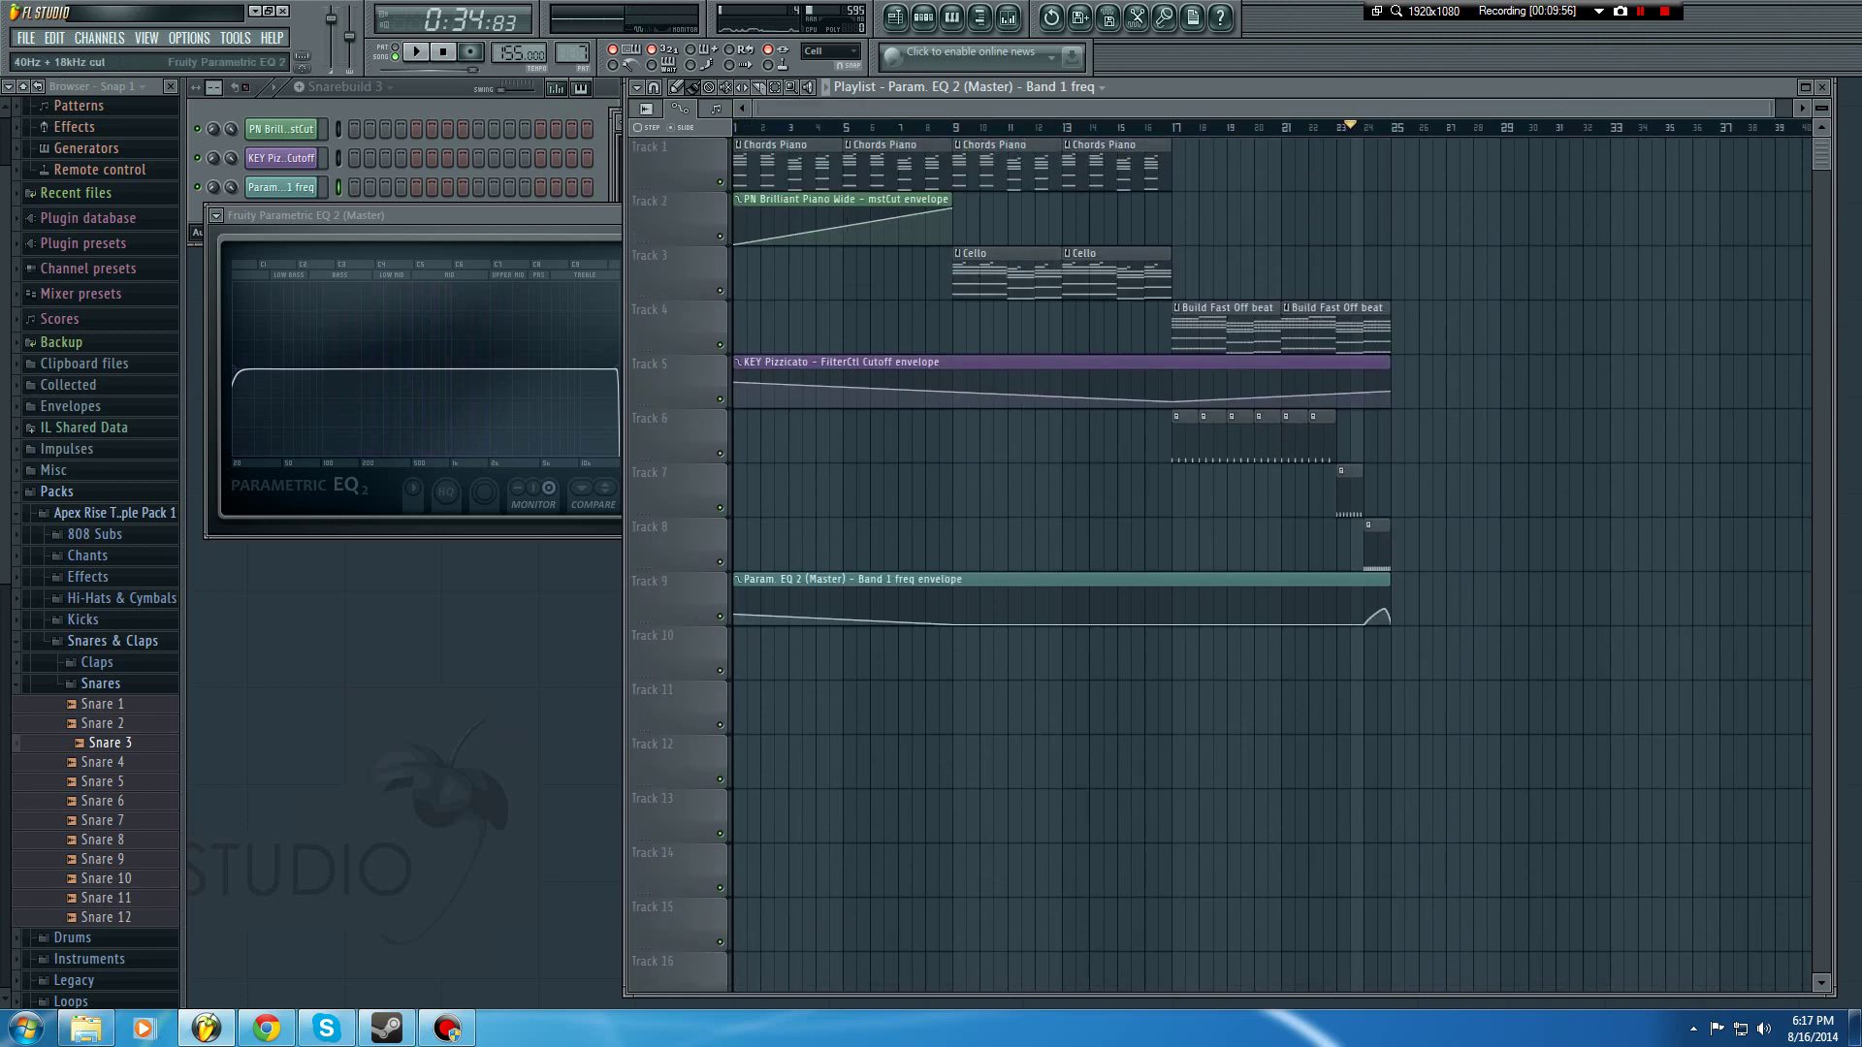
Step: Select the Chords Piano pattern and copy the PN Brilliant Piano Wide chord notes from its piano roll
{"action": "left_click", "coordinate": [349, 89]}
{"action": "left_click", "coordinate": [355, 109]}
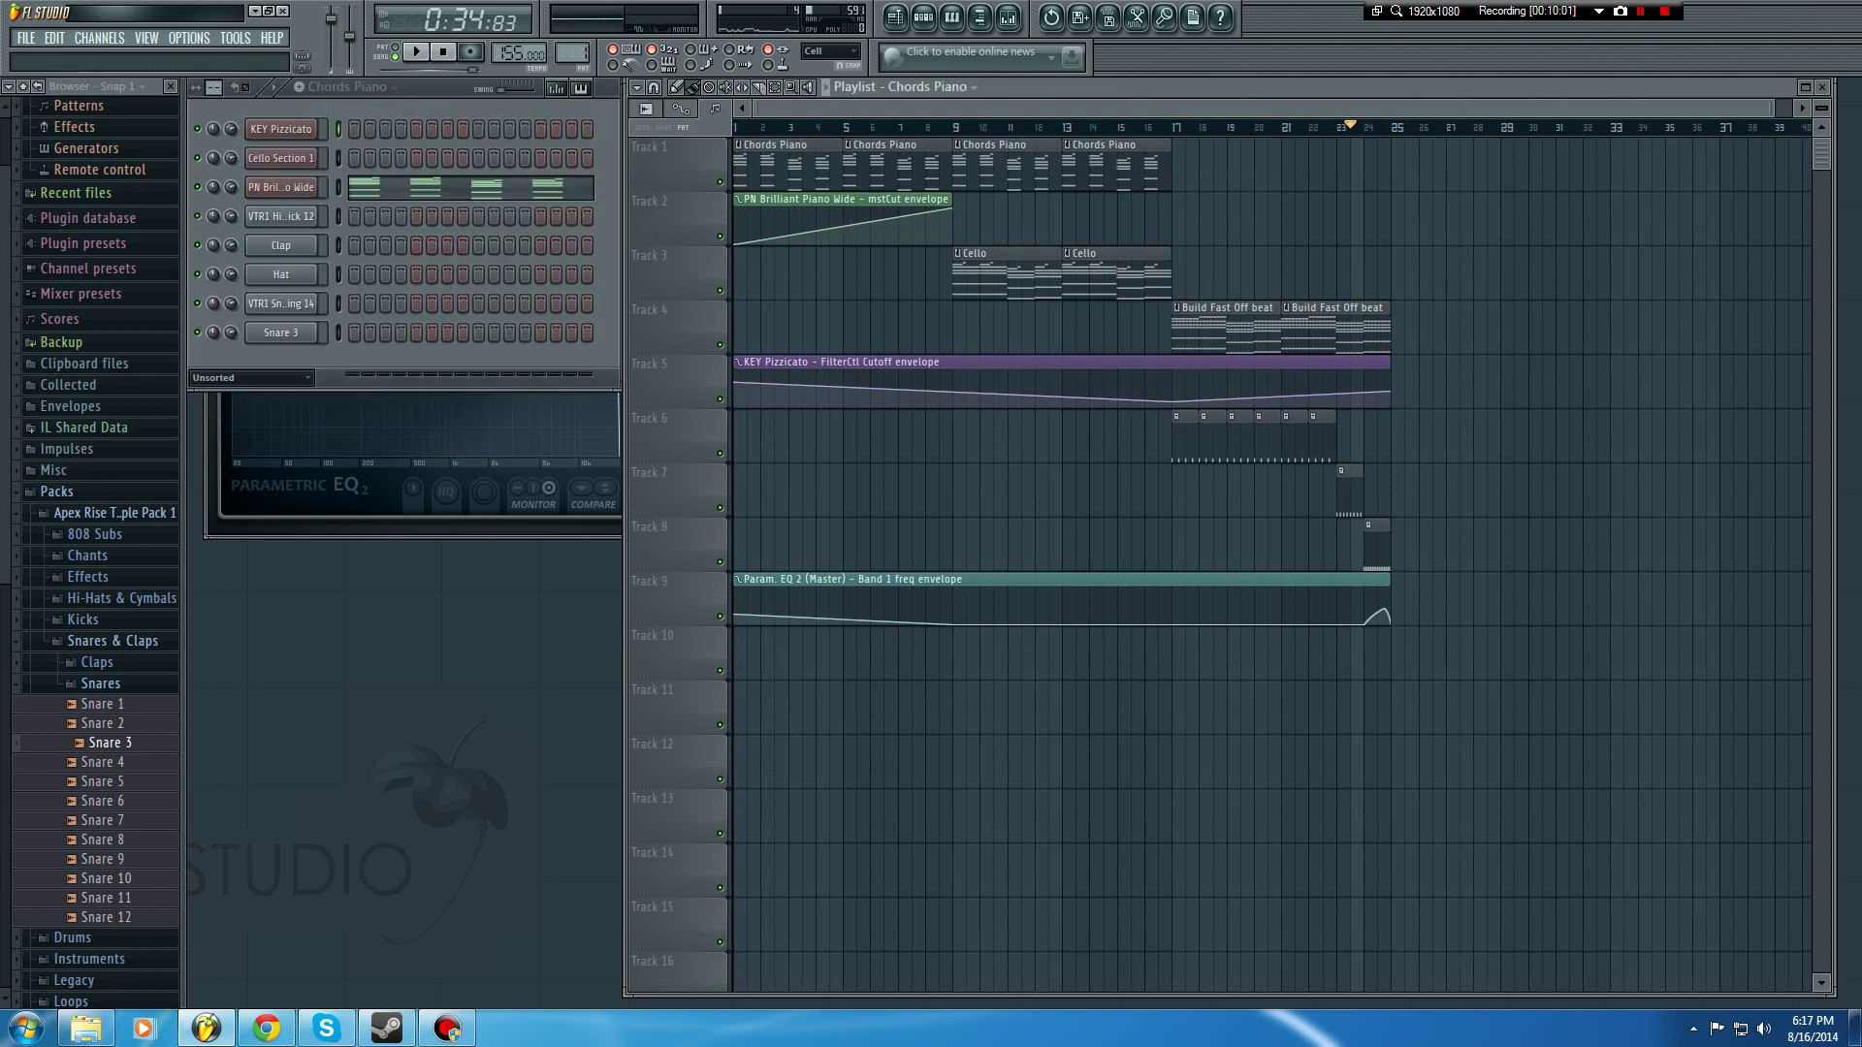
{"action": "left_click", "coordinate": [349, 87]}
{"action": "left_click", "coordinate": [354, 109]}
{"action": "left_click", "coordinate": [349, 88]}
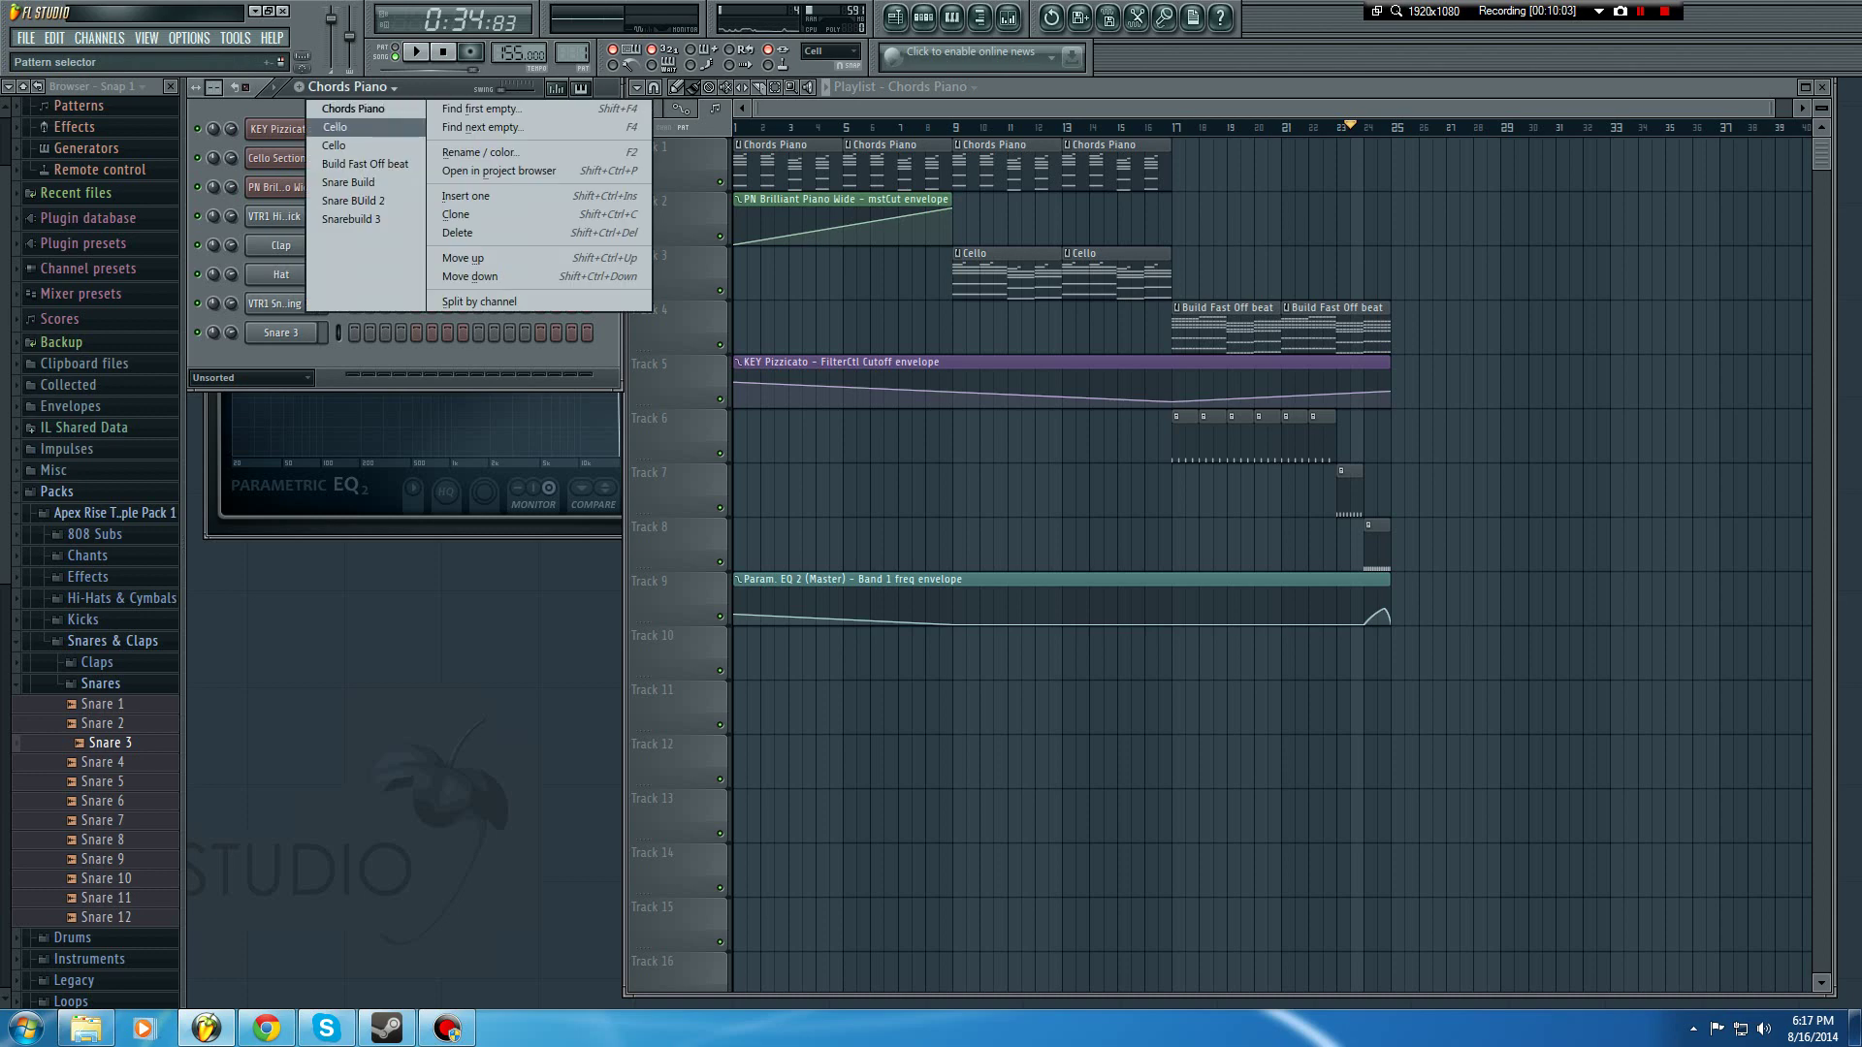
{"action": "left_click", "coordinate": [334, 127]}
{"action": "left_click", "coordinate": [325, 88]}
{"action": "left_click", "coordinate": [334, 146]}
{"action": "left_click", "coordinate": [325, 87]}
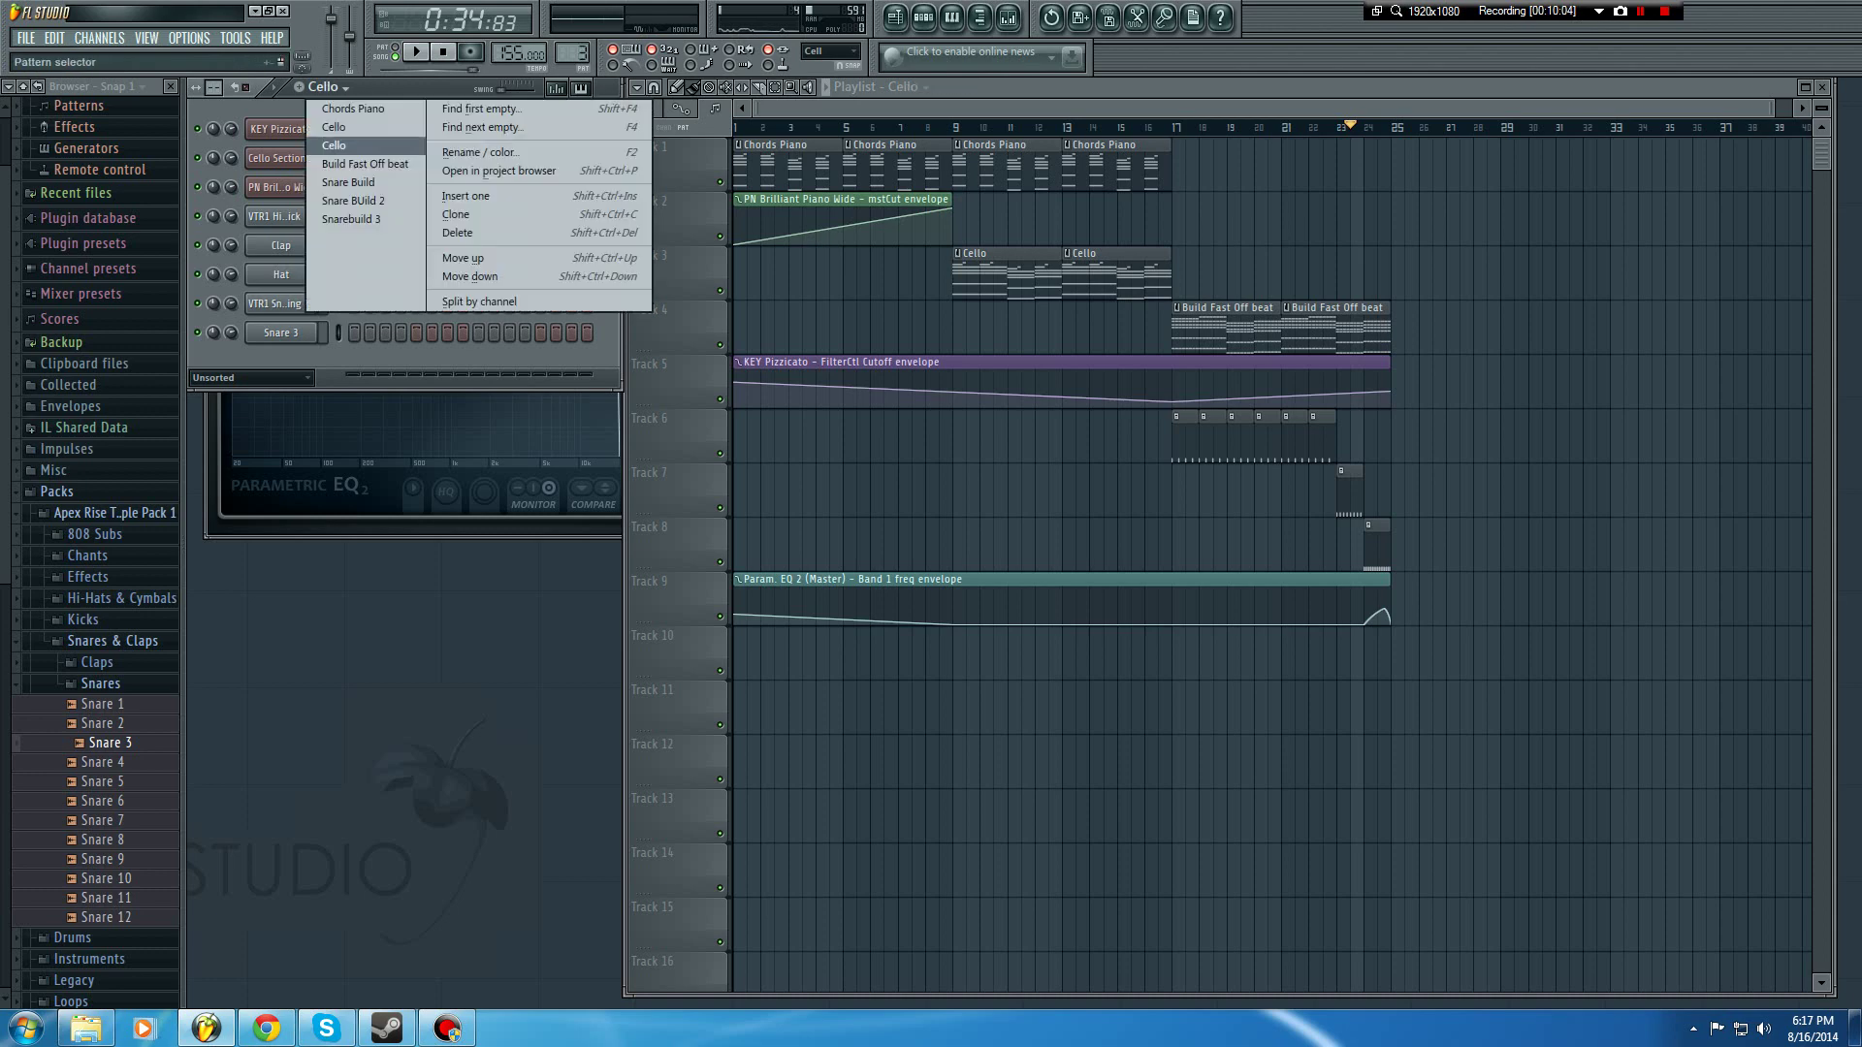
{"action": "left_click", "coordinate": [365, 164]}
{"action": "left_click", "coordinate": [325, 87]}
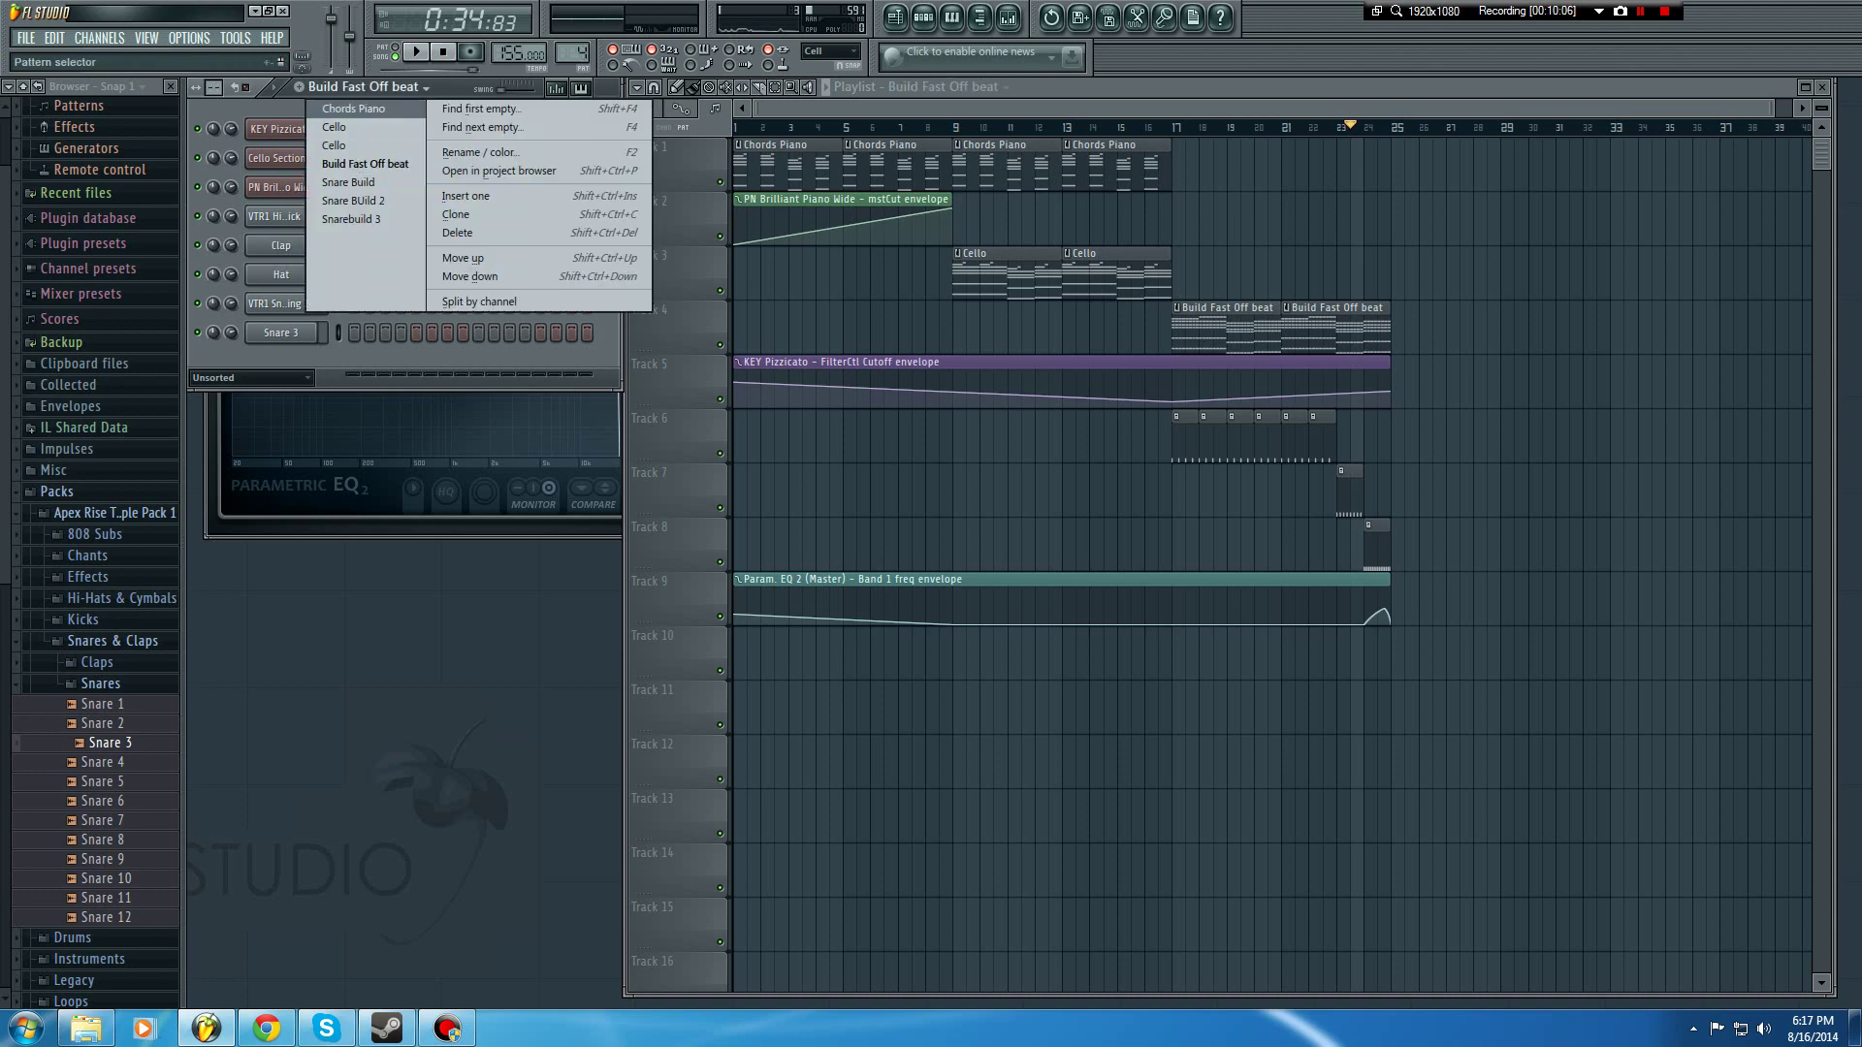
{"action": "left_click", "coordinate": [355, 109]}
{"action": "key", "text": "F7"}
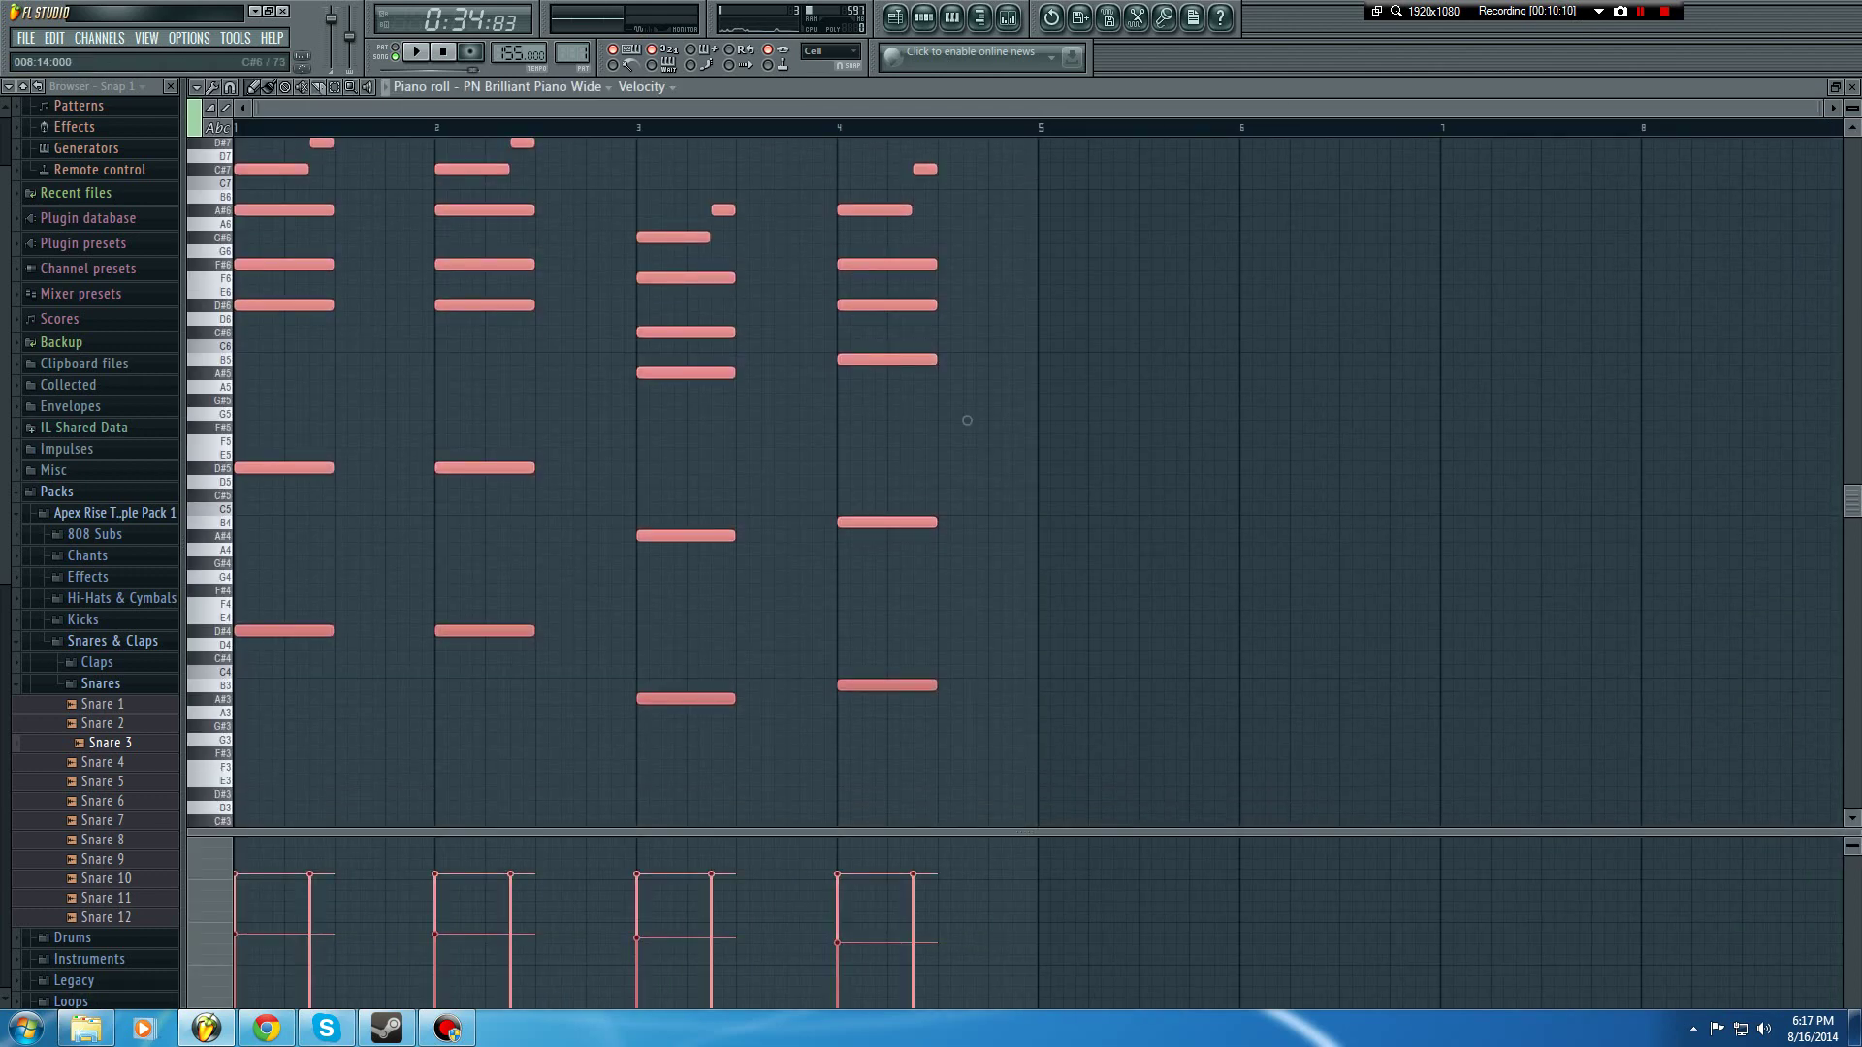
{"action": "left_click", "coordinate": [1852, 87]}
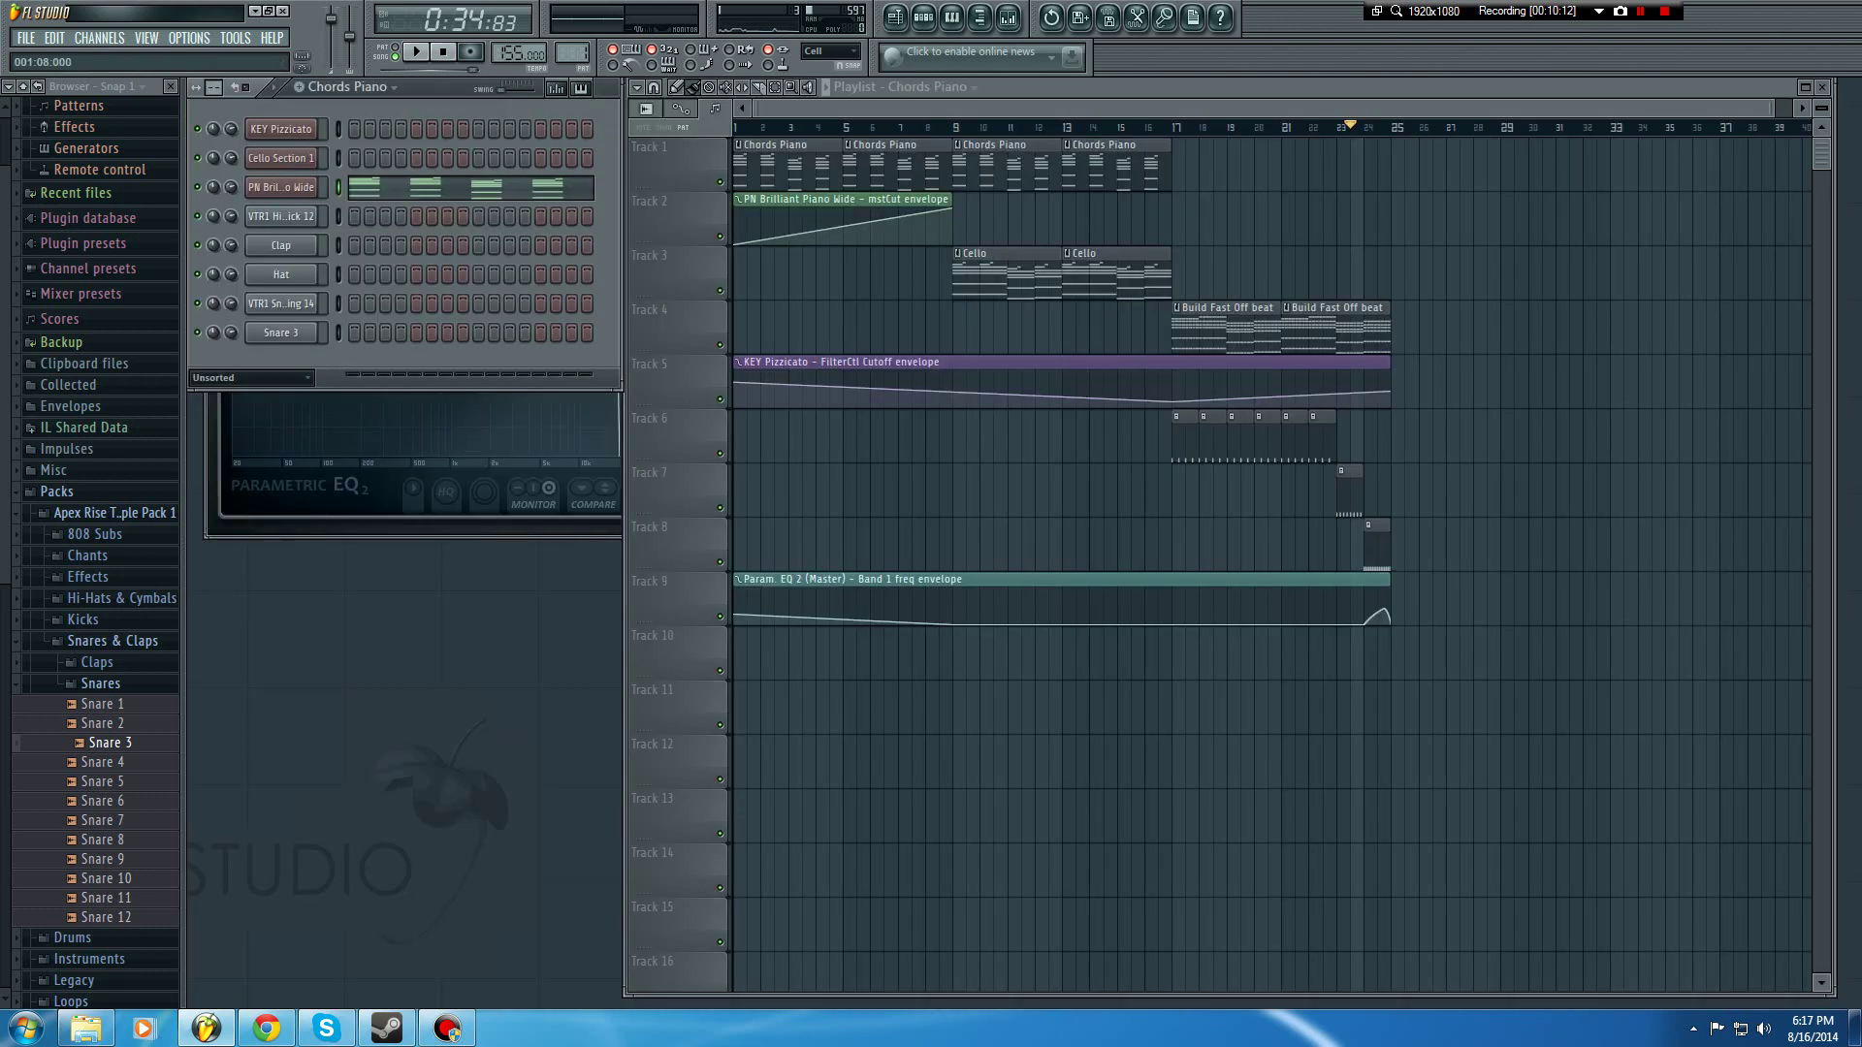
Step: Insert a T-Force Alpha Plus generator as a new channel
{"action": "key", "text": "ctrl+s"}
{"action": "left_click", "coordinate": [1158, 675]}
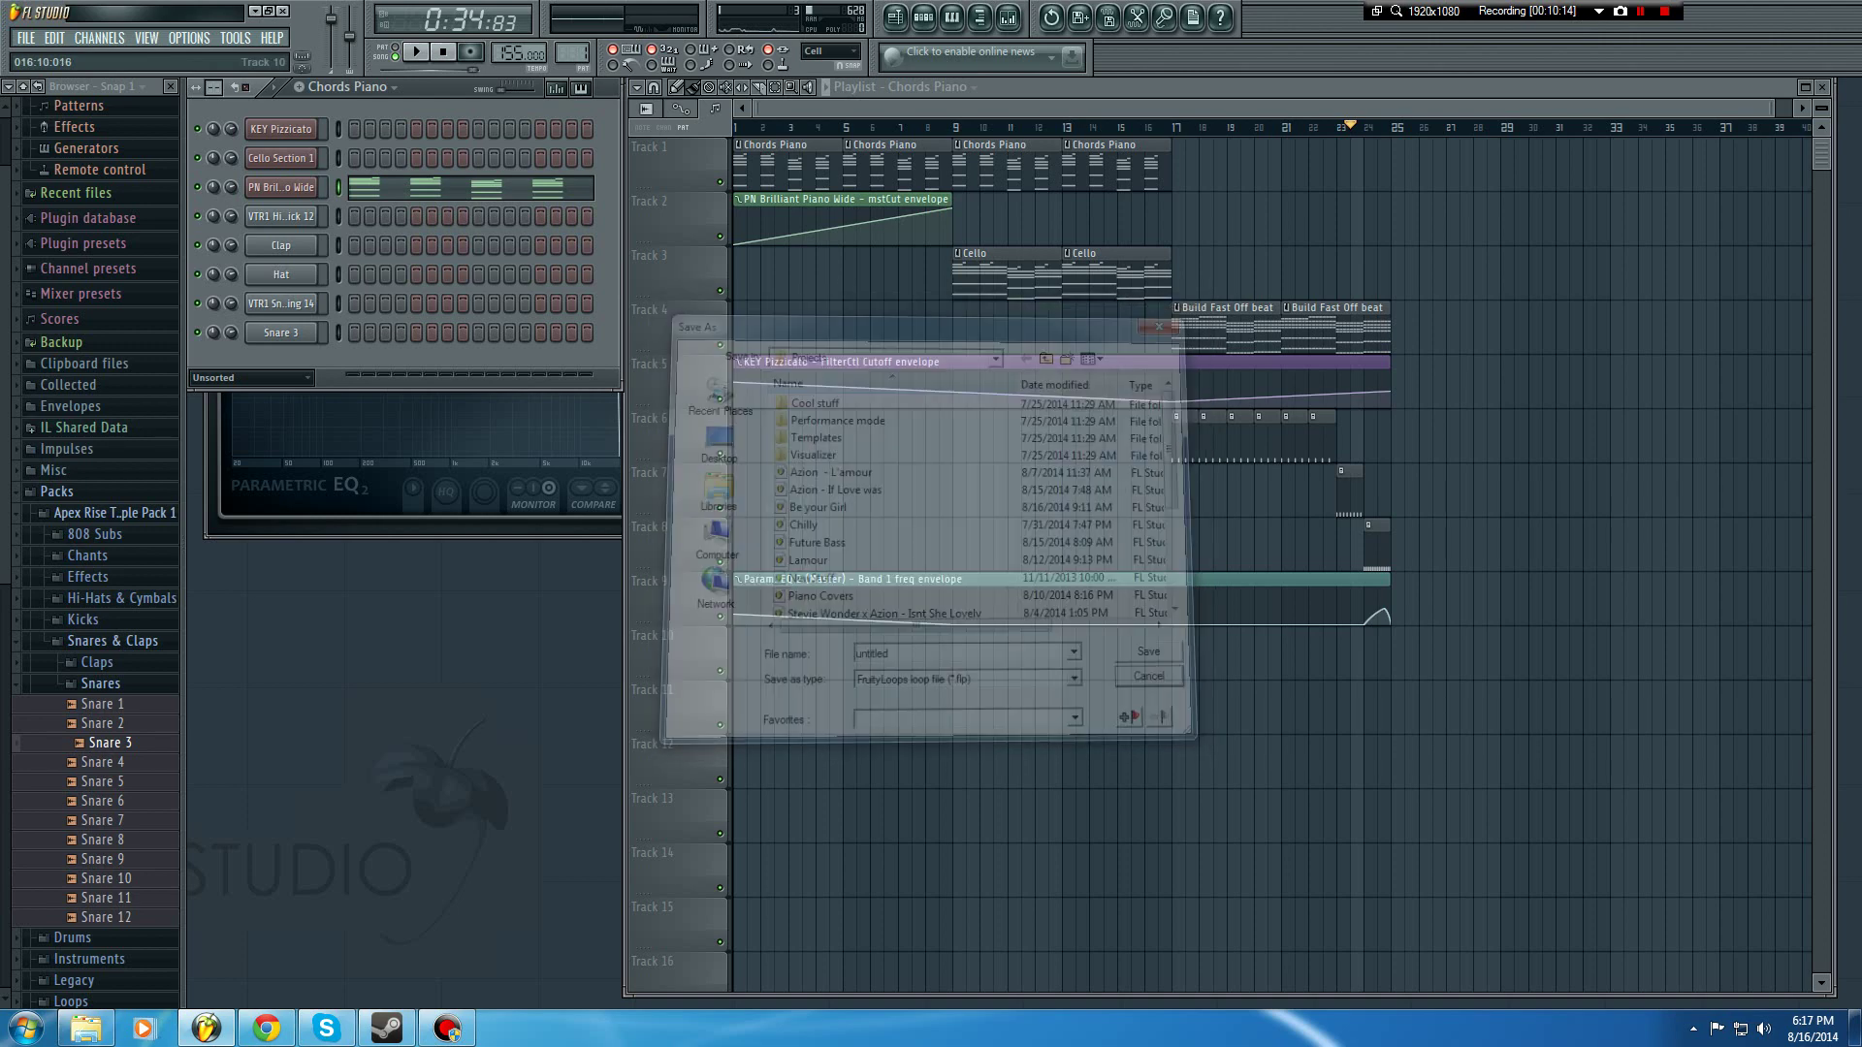
{"action": "right_click", "coordinate": [291, 129]}
{"action": "mouse_move", "coordinate": [373, 309]}
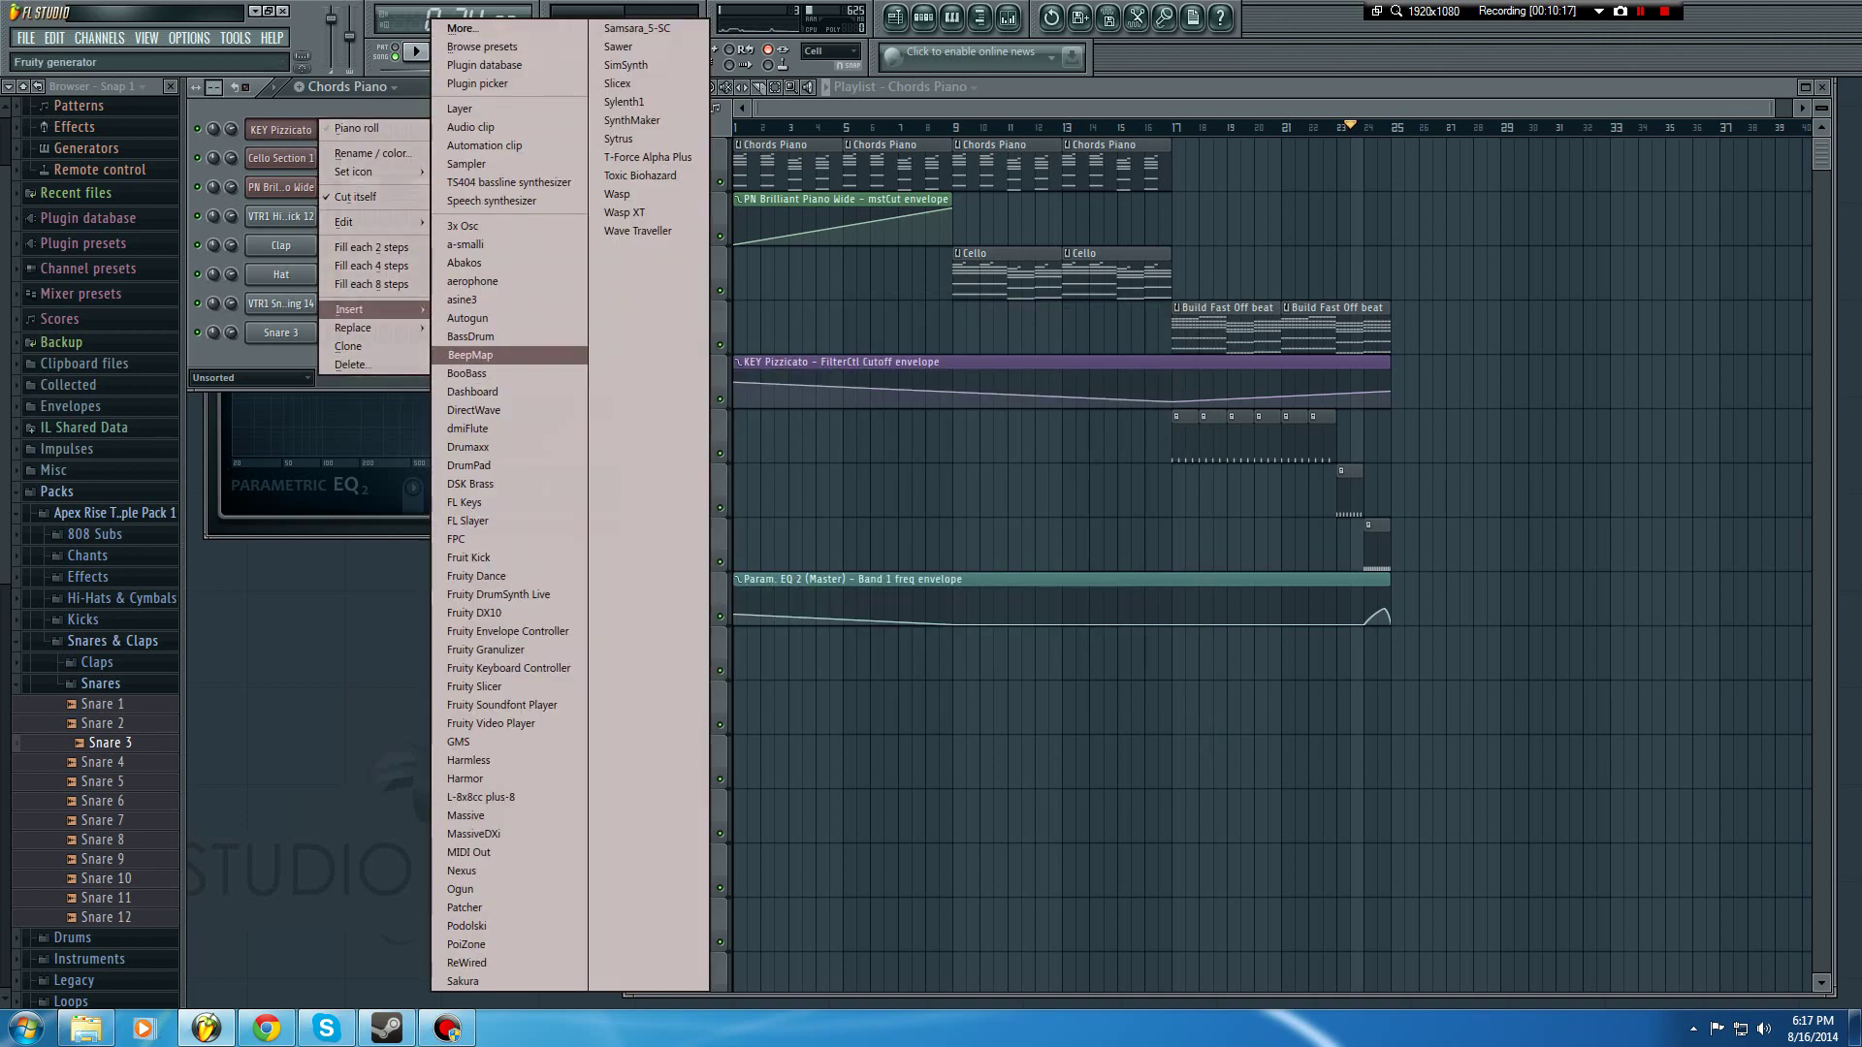
{"action": "left_click", "coordinate": [648, 157]}
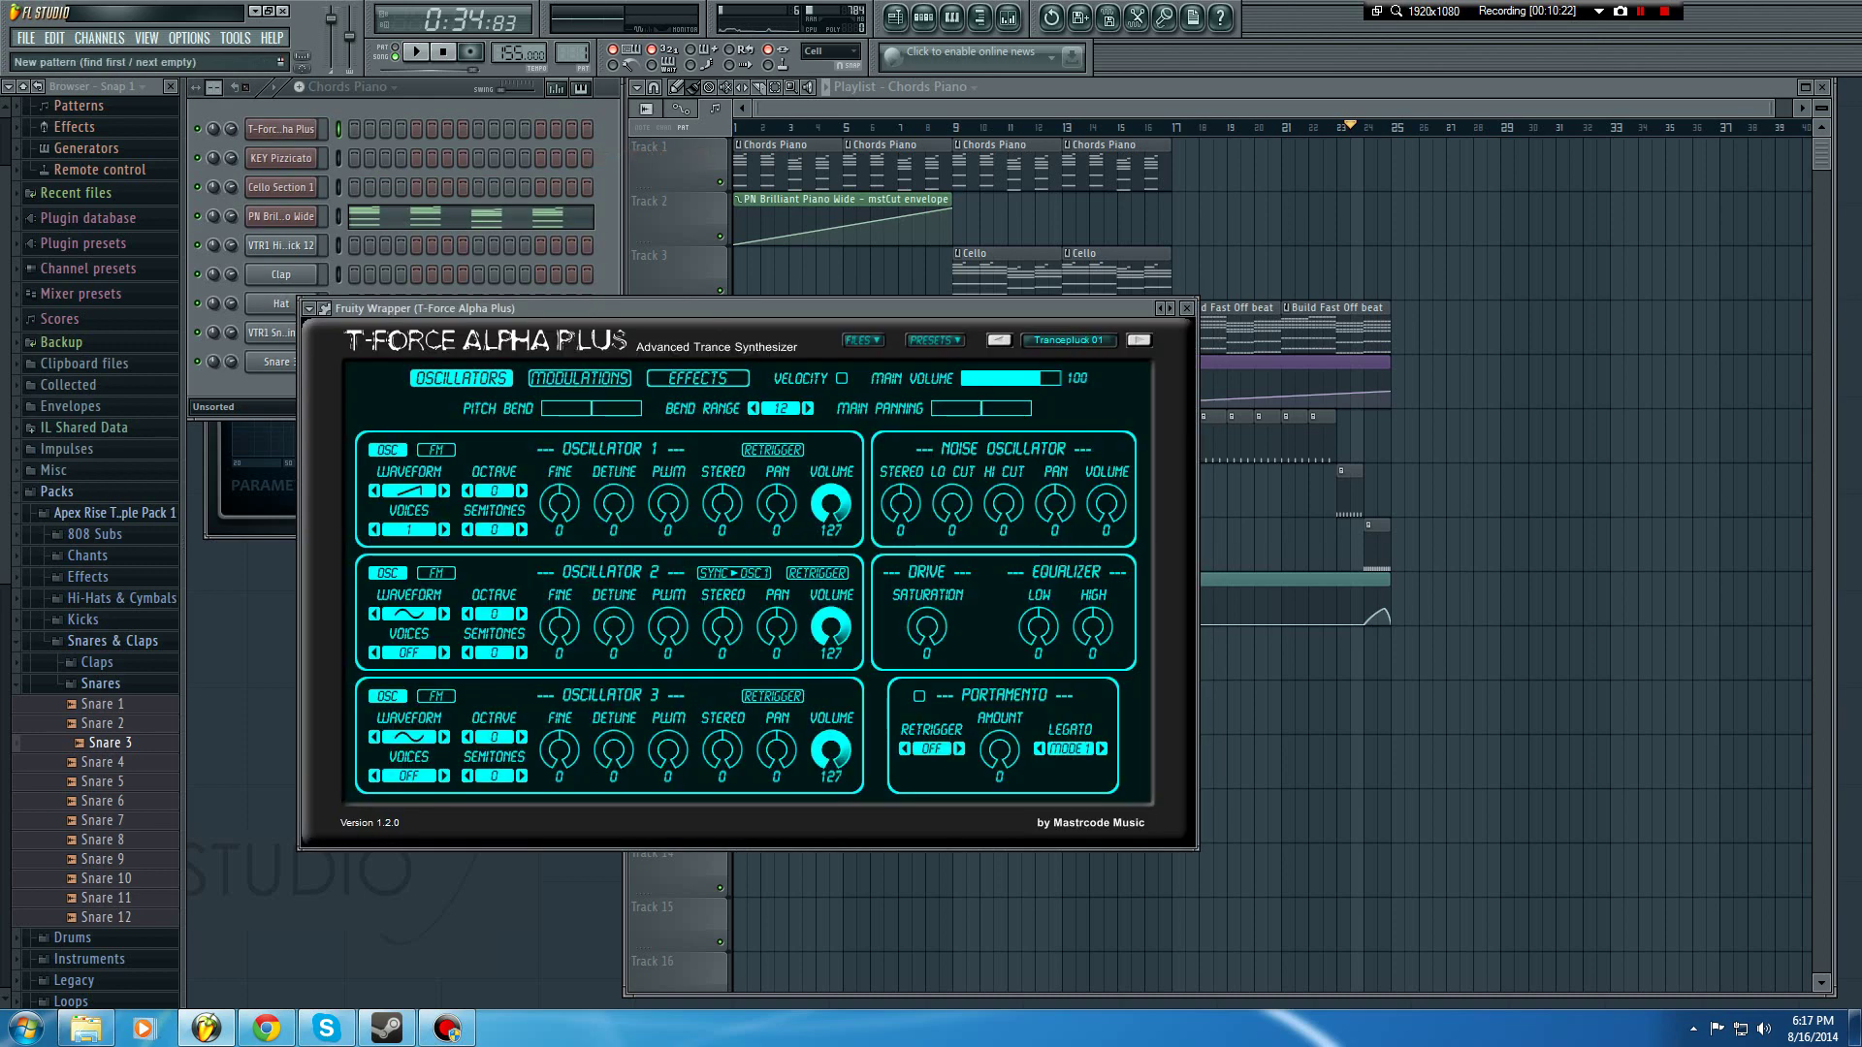
Step: Create a new pattern named Drop
{"action": "left_click", "coordinate": [299, 87]}
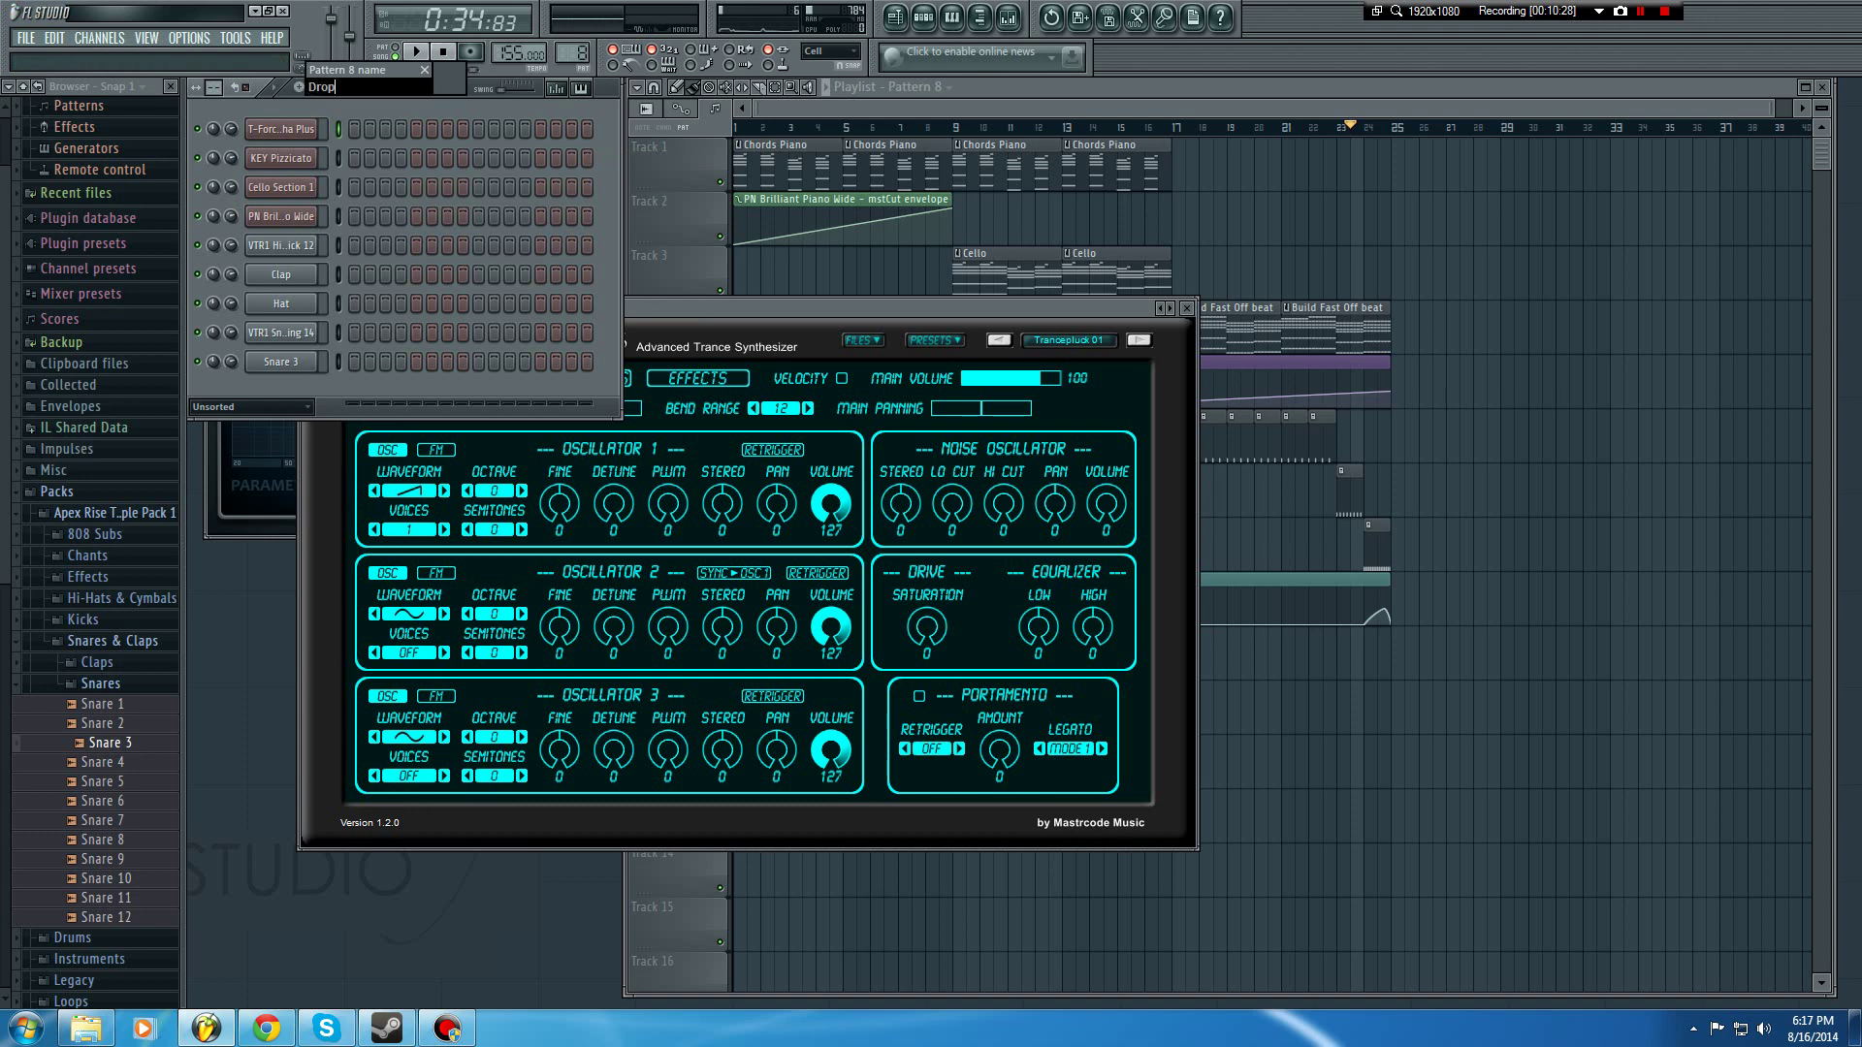
{"action": "type", "text": "Drop"}
{"action": "key", "text": "Return"}
Step: Paste the copied chords into the T-Force Alpha Plus piano roll and audition them
{"action": "key", "text": "F7"}
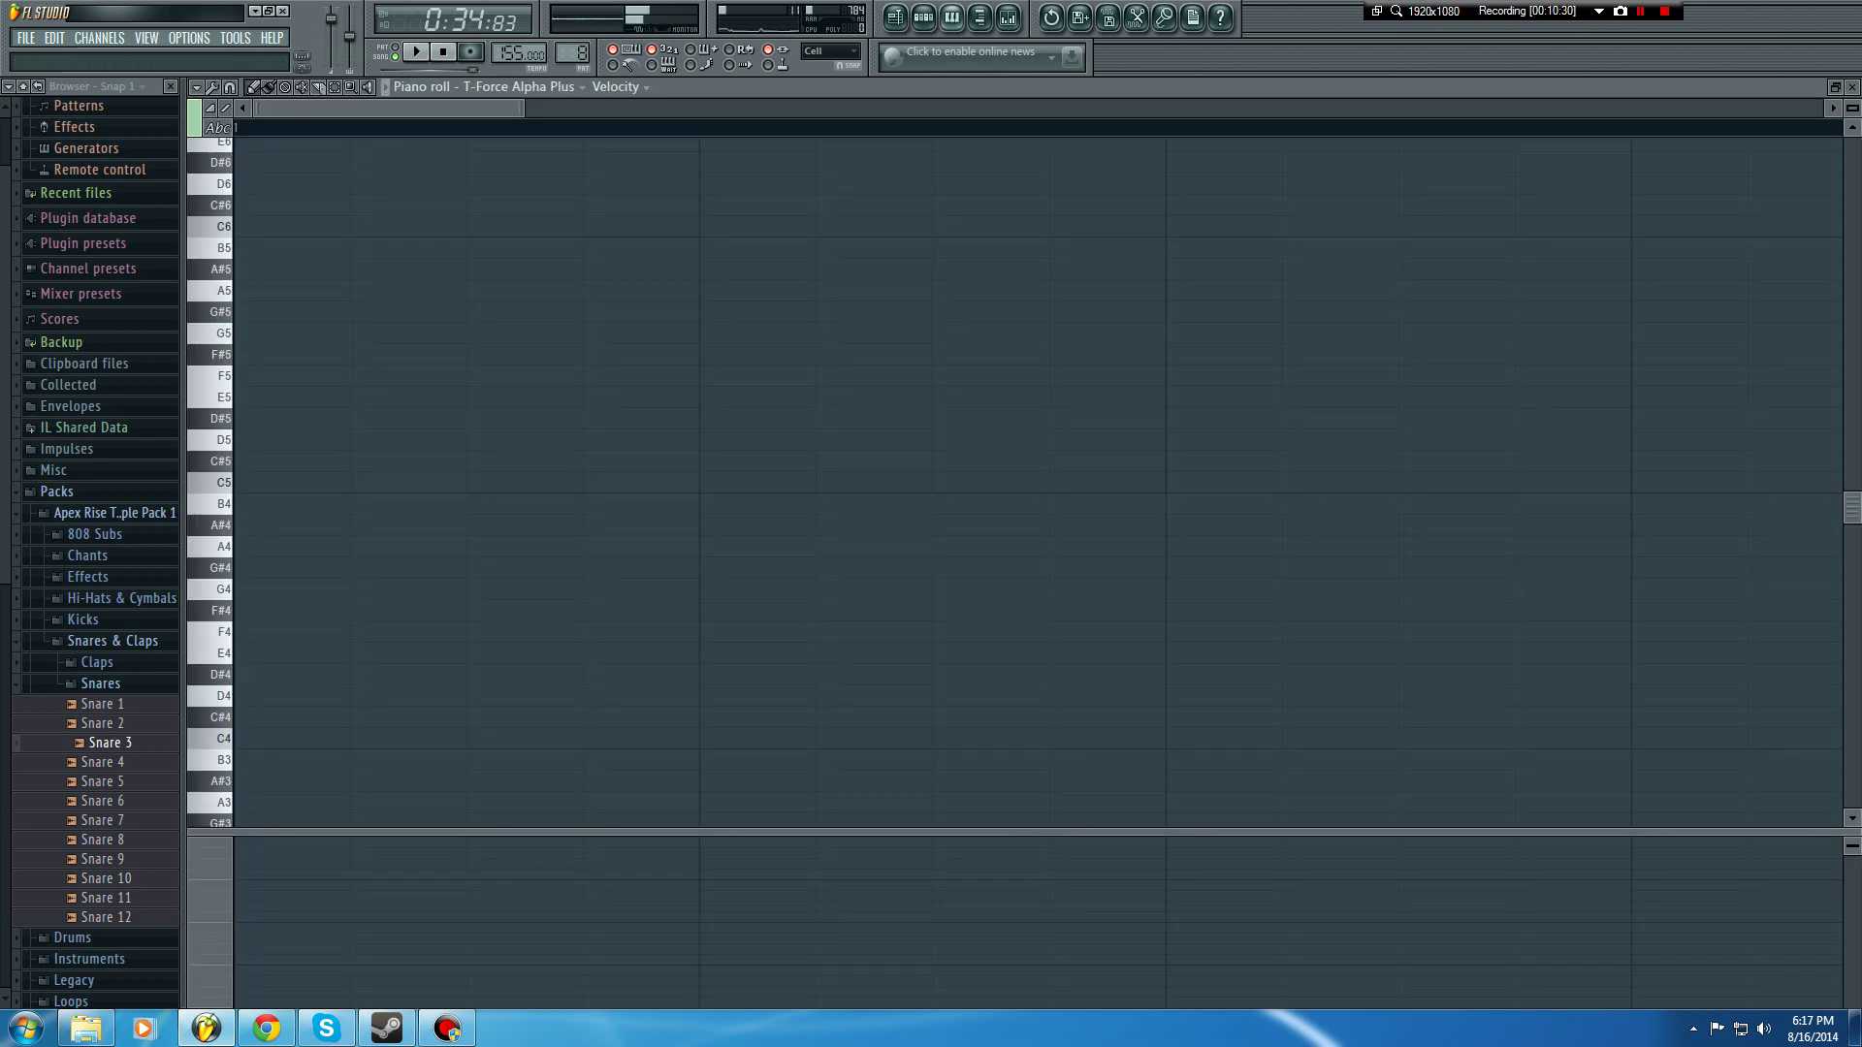
{"action": "key", "text": "ctrl+v"}
{"action": "key", "text": "space"}
{"action": "scroll", "coordinate": [1197, 291], "scroll_direction": "down", "scroll_amount": 5}
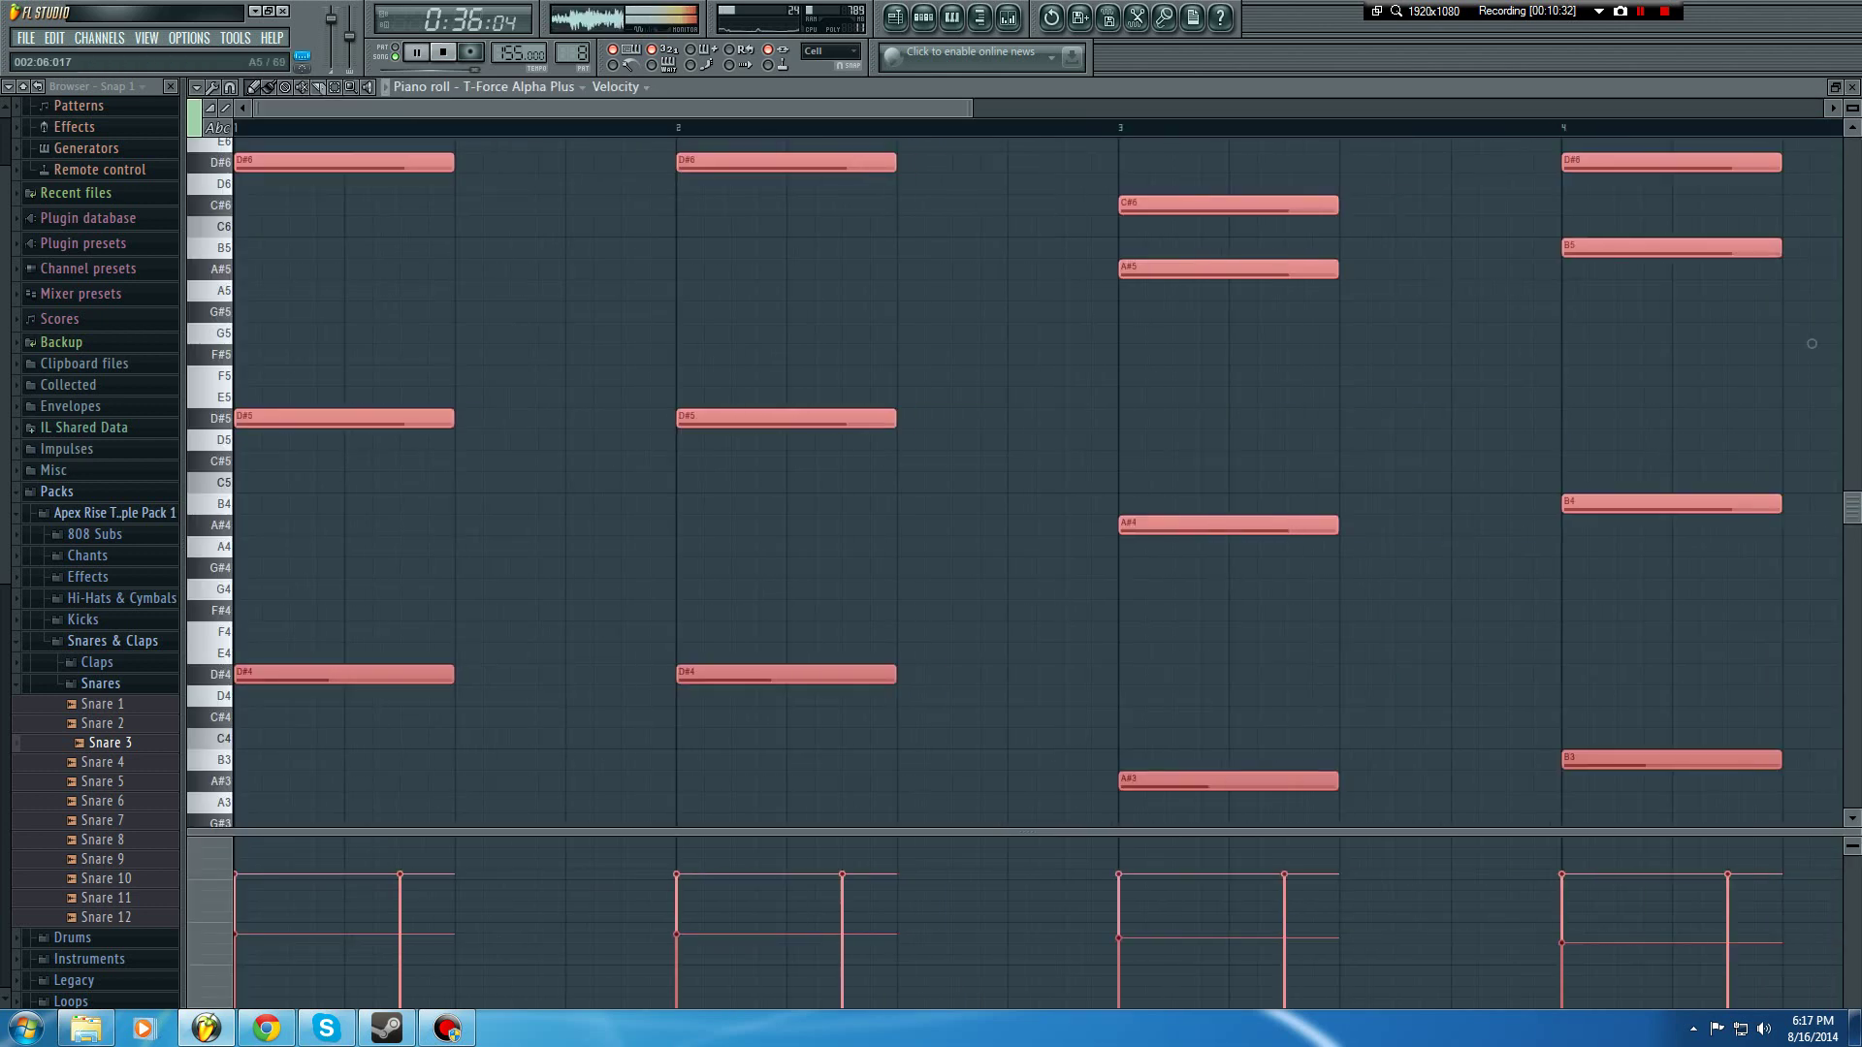
{"action": "left_click", "coordinate": [1811, 344], "text": "ctrl"}
{"action": "left_click", "coordinate": [1852, 87]}
{"action": "key", "text": "space"}
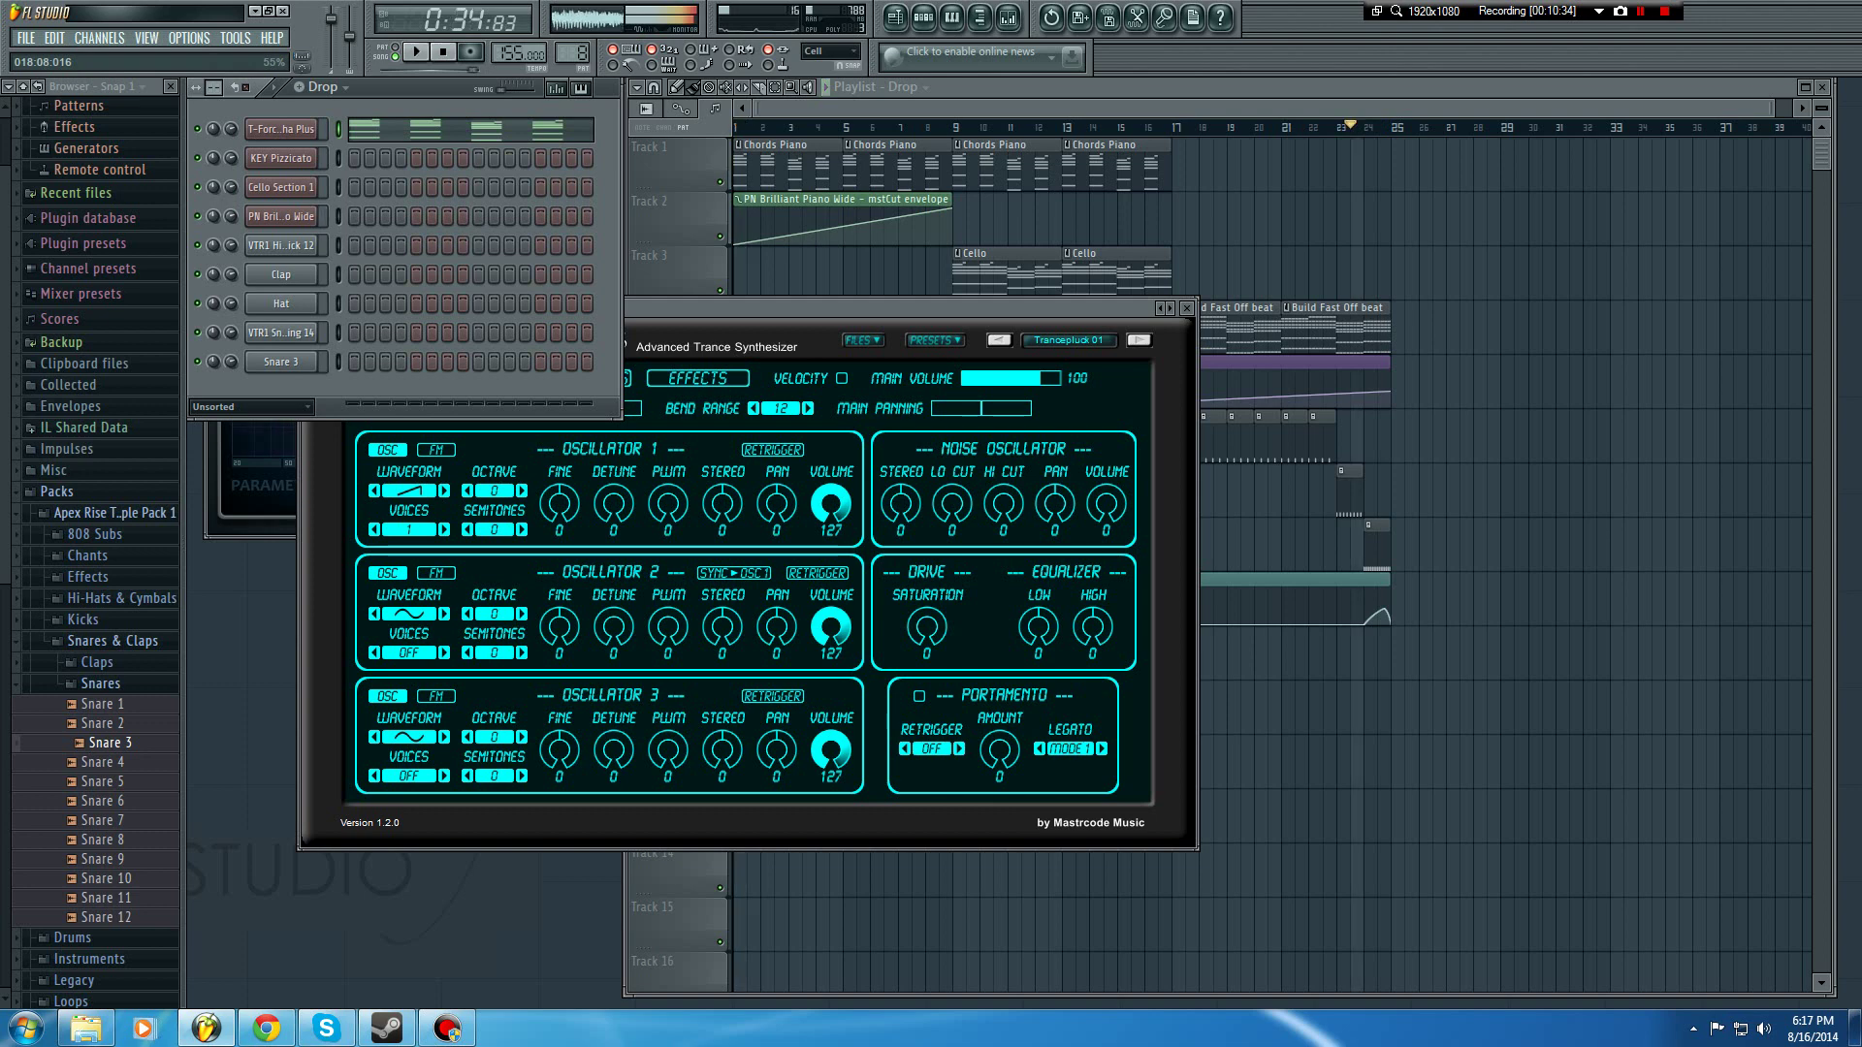
Step: Route the T-Force Alpha Plus channel to its own mixer track, Insert 8, and name that track after the channel
{"action": "left_click", "coordinate": [1067, 310]}
{"action": "left_click", "coordinate": [282, 129]}
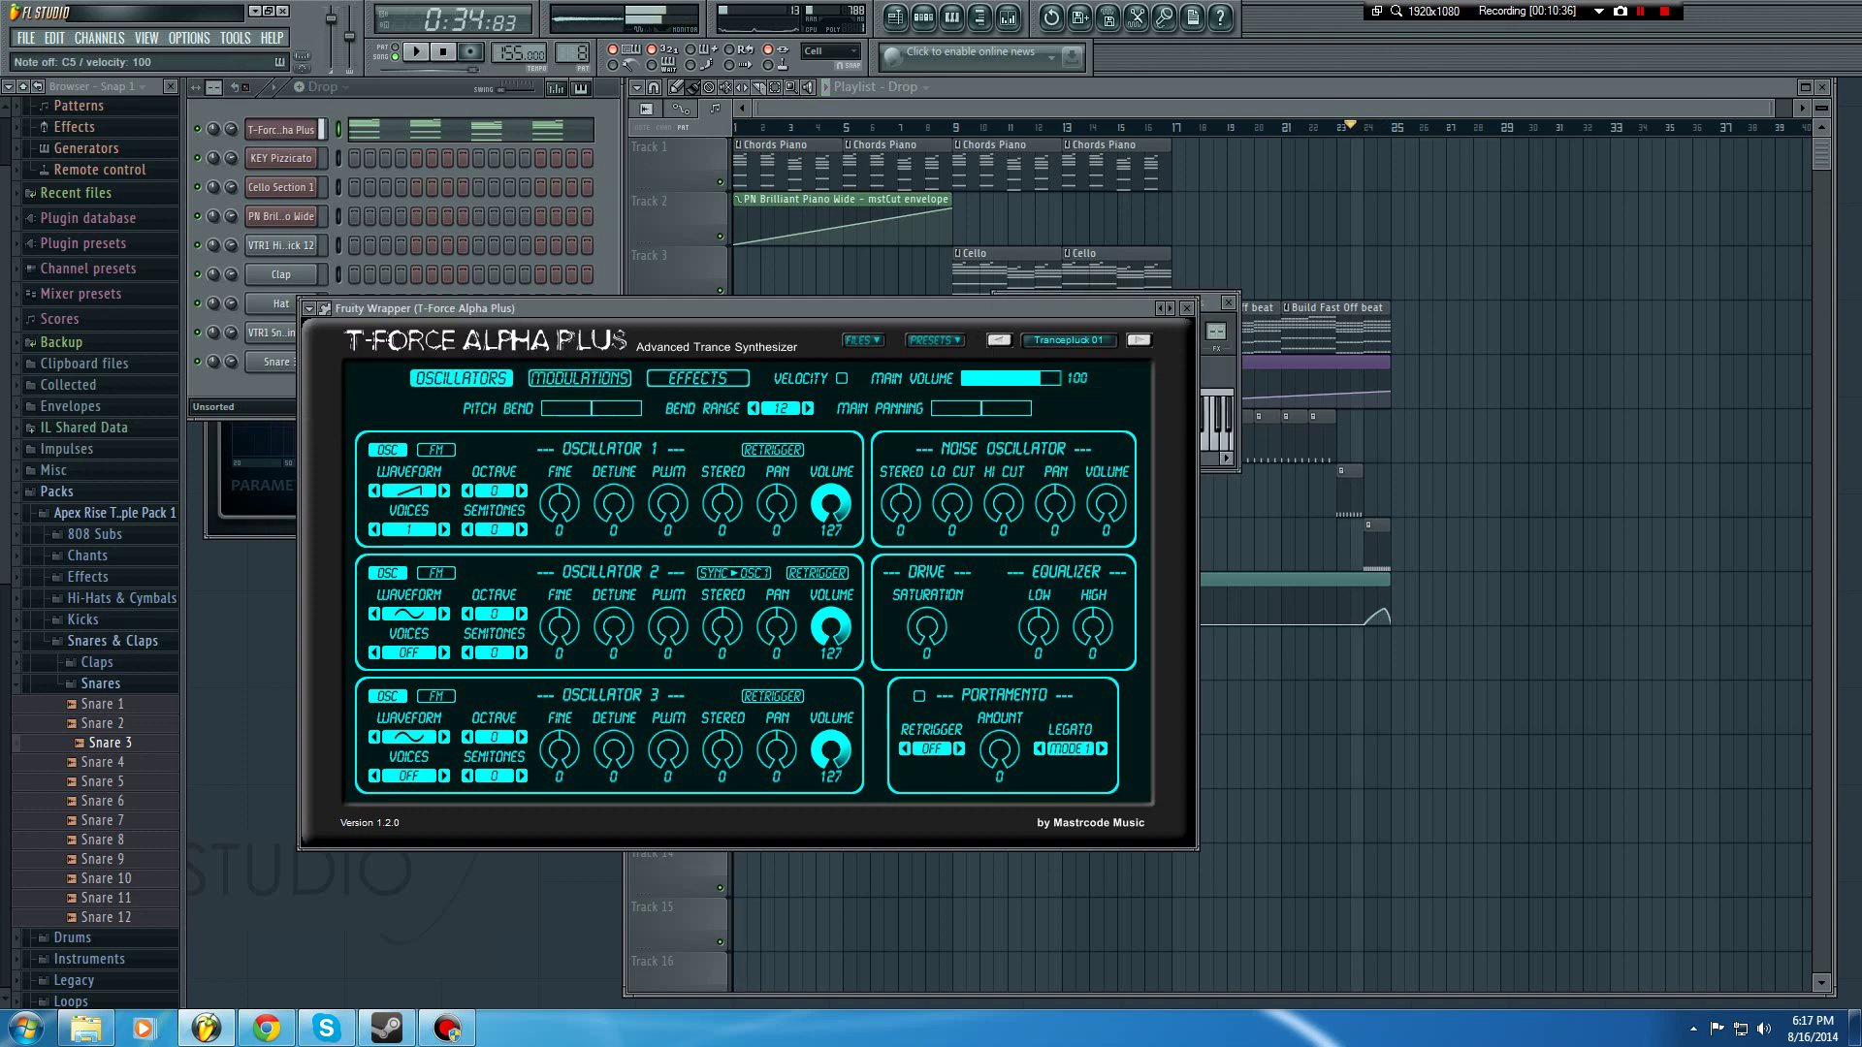
{"action": "left_click", "coordinate": [1214, 363]}
{"action": "left_click", "coordinate": [1002, 302]}
{"action": "left_click", "coordinate": [1066, 347]}
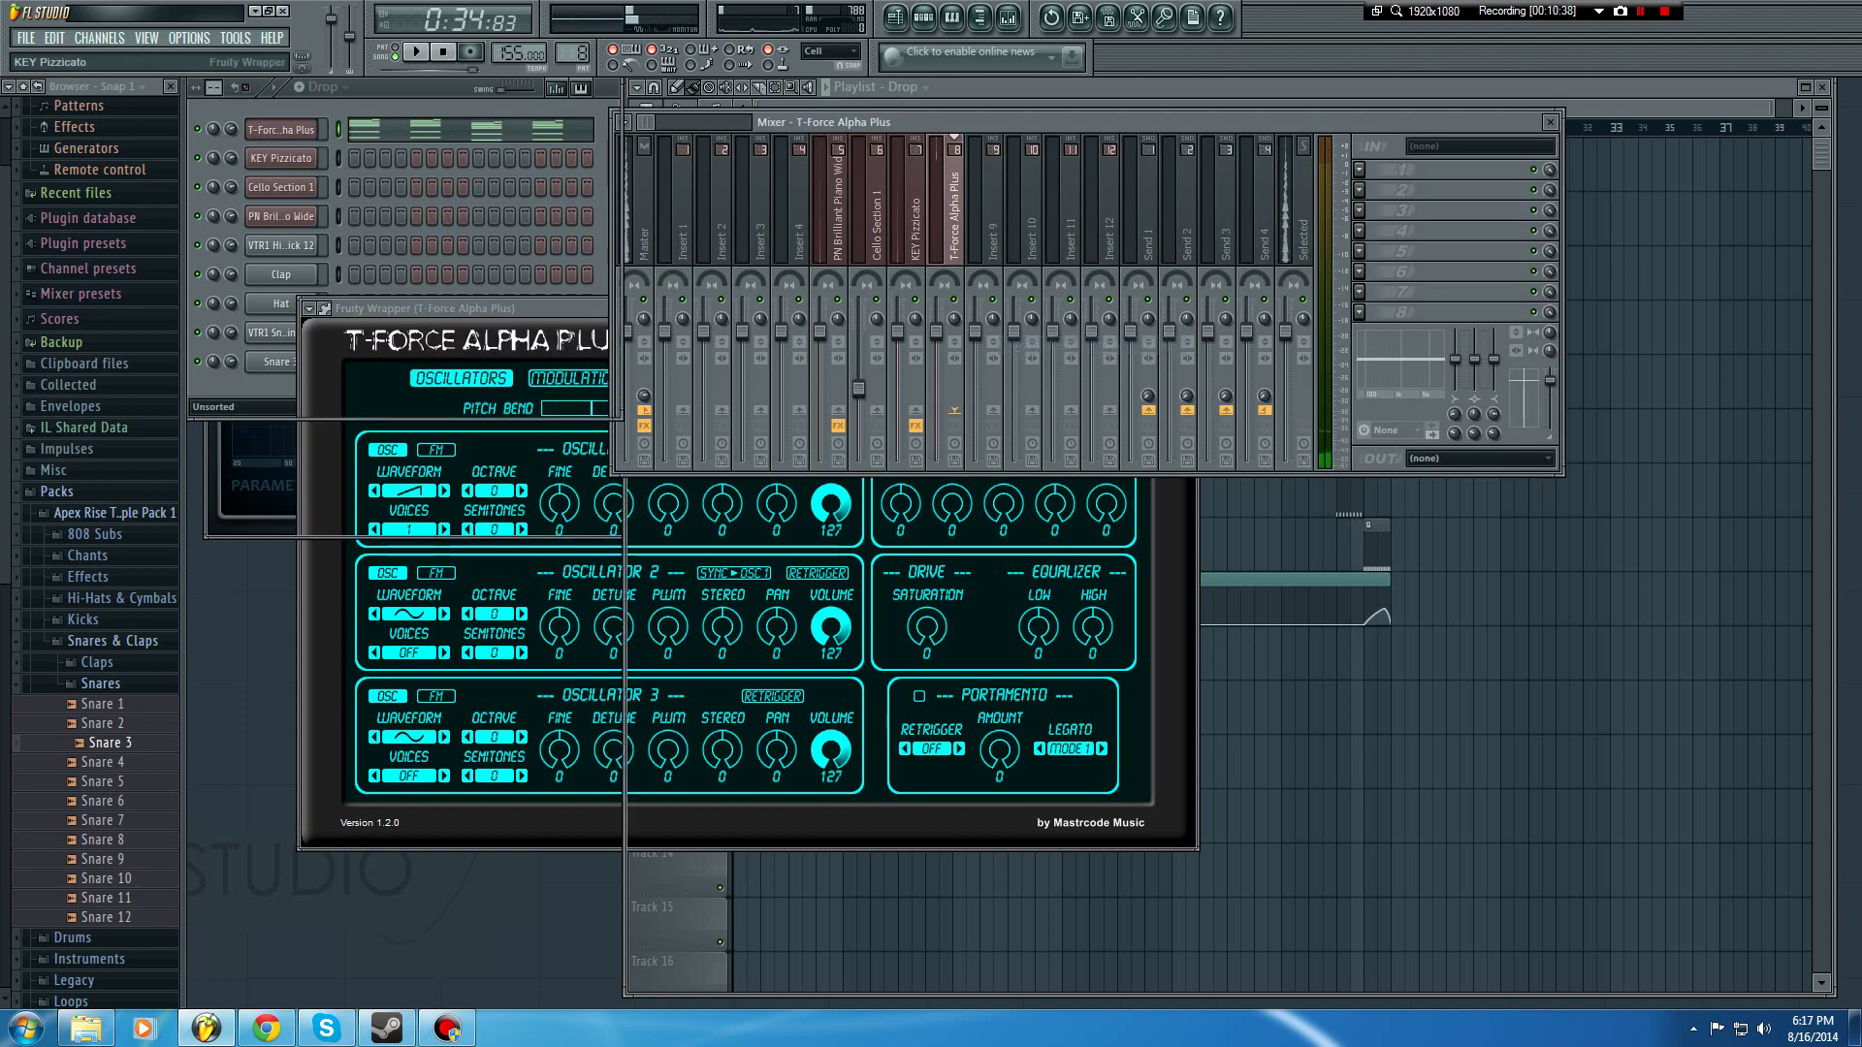
Step: Check the KEY Pizzicato channel's plugin and mixer settings during playback, then close the open windows
{"action": "left_click", "coordinate": [281, 158]}
{"action": "key", "text": "space"}
{"action": "left_click", "coordinate": [1193, 364]}
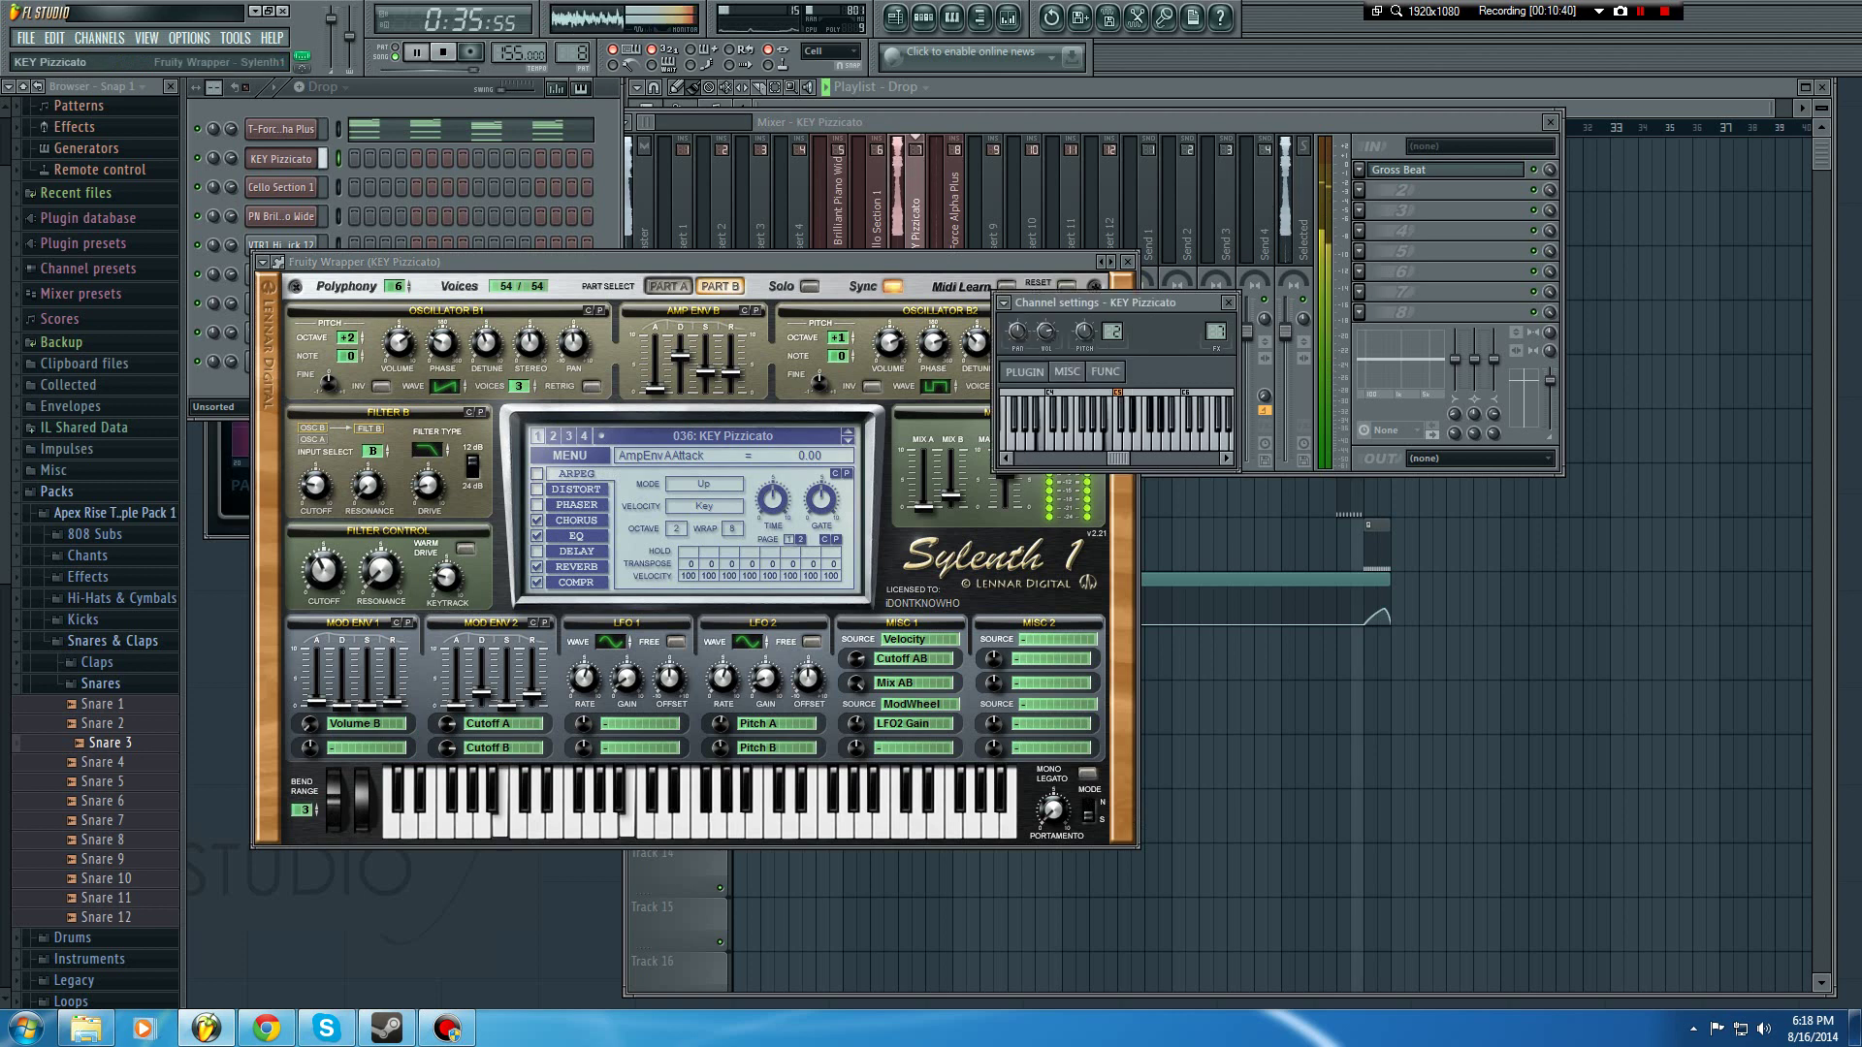
{"action": "left_click", "coordinate": [1128, 262]}
{"action": "left_click", "coordinate": [1229, 302]}
{"action": "left_click", "coordinate": [1550, 122]}
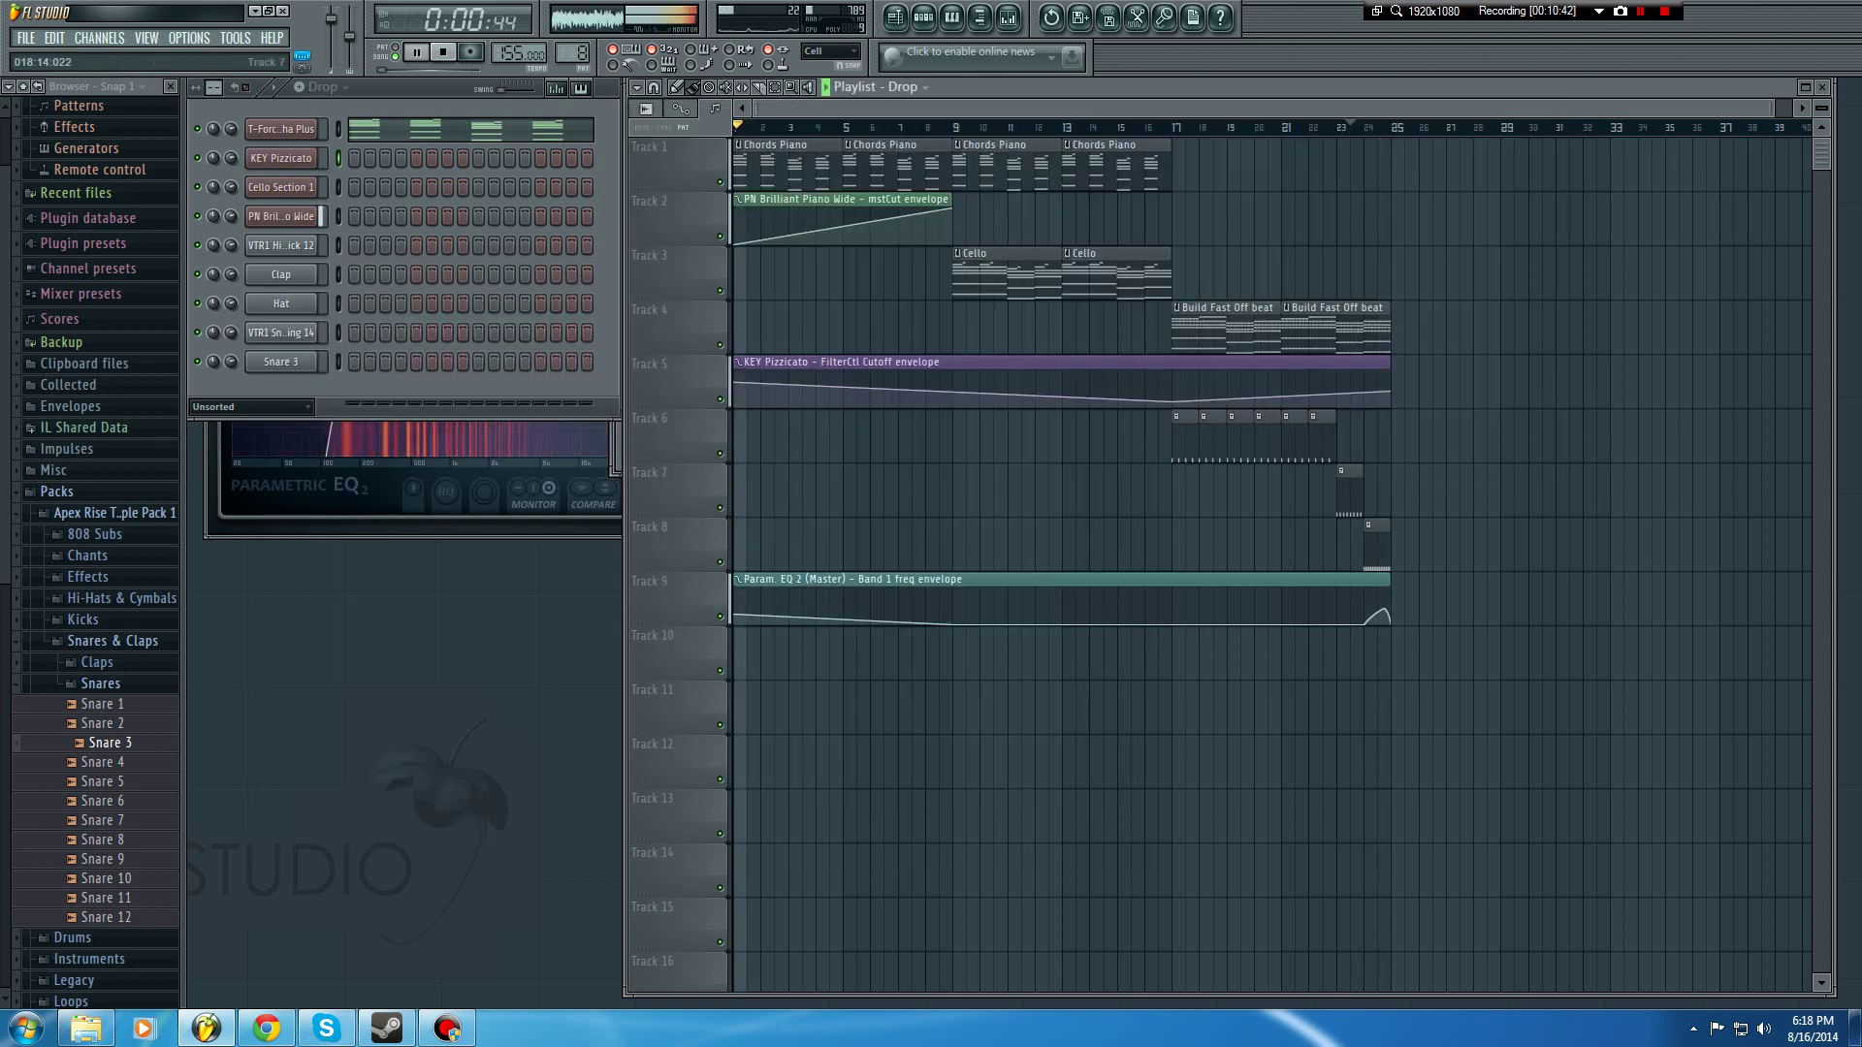
{"action": "key", "text": "space"}
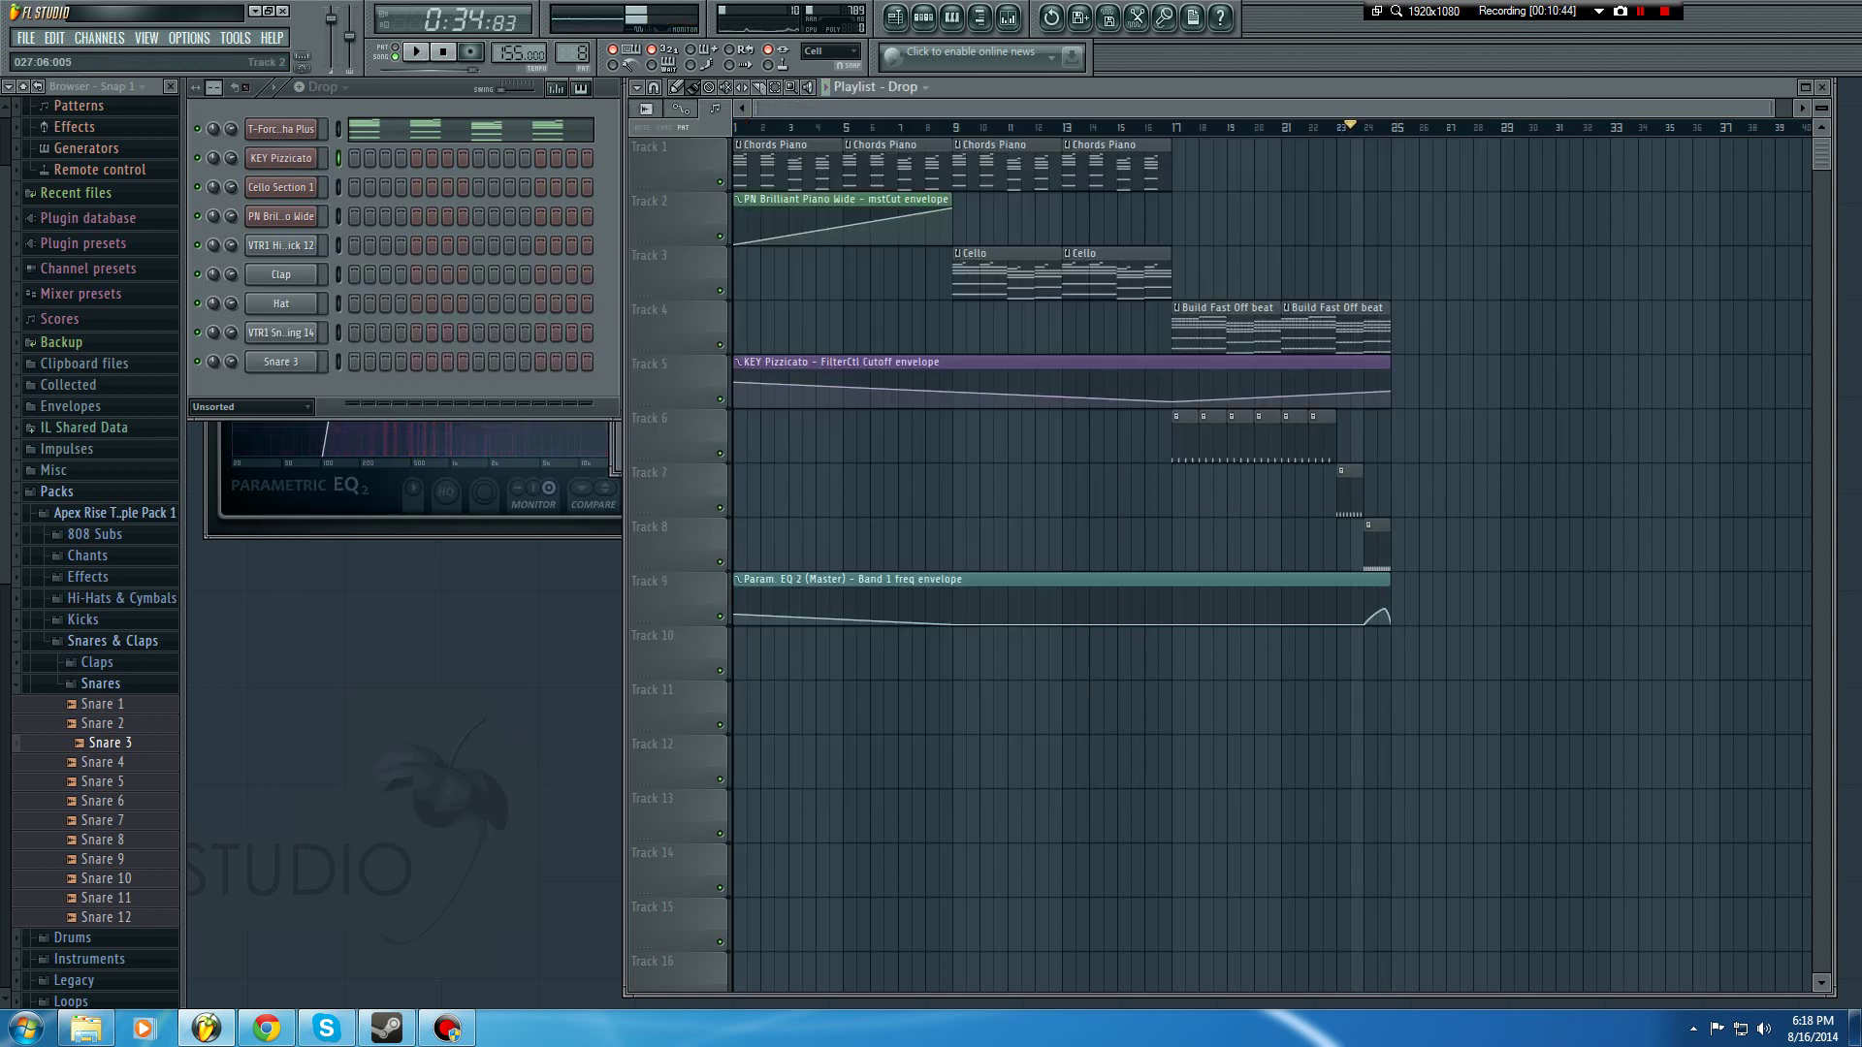
Step: Place one Drop clip at bar 26 on Track 10, leaving a one-bar gap after the build-up
{"action": "left_click", "coordinate": [1427, 166]}
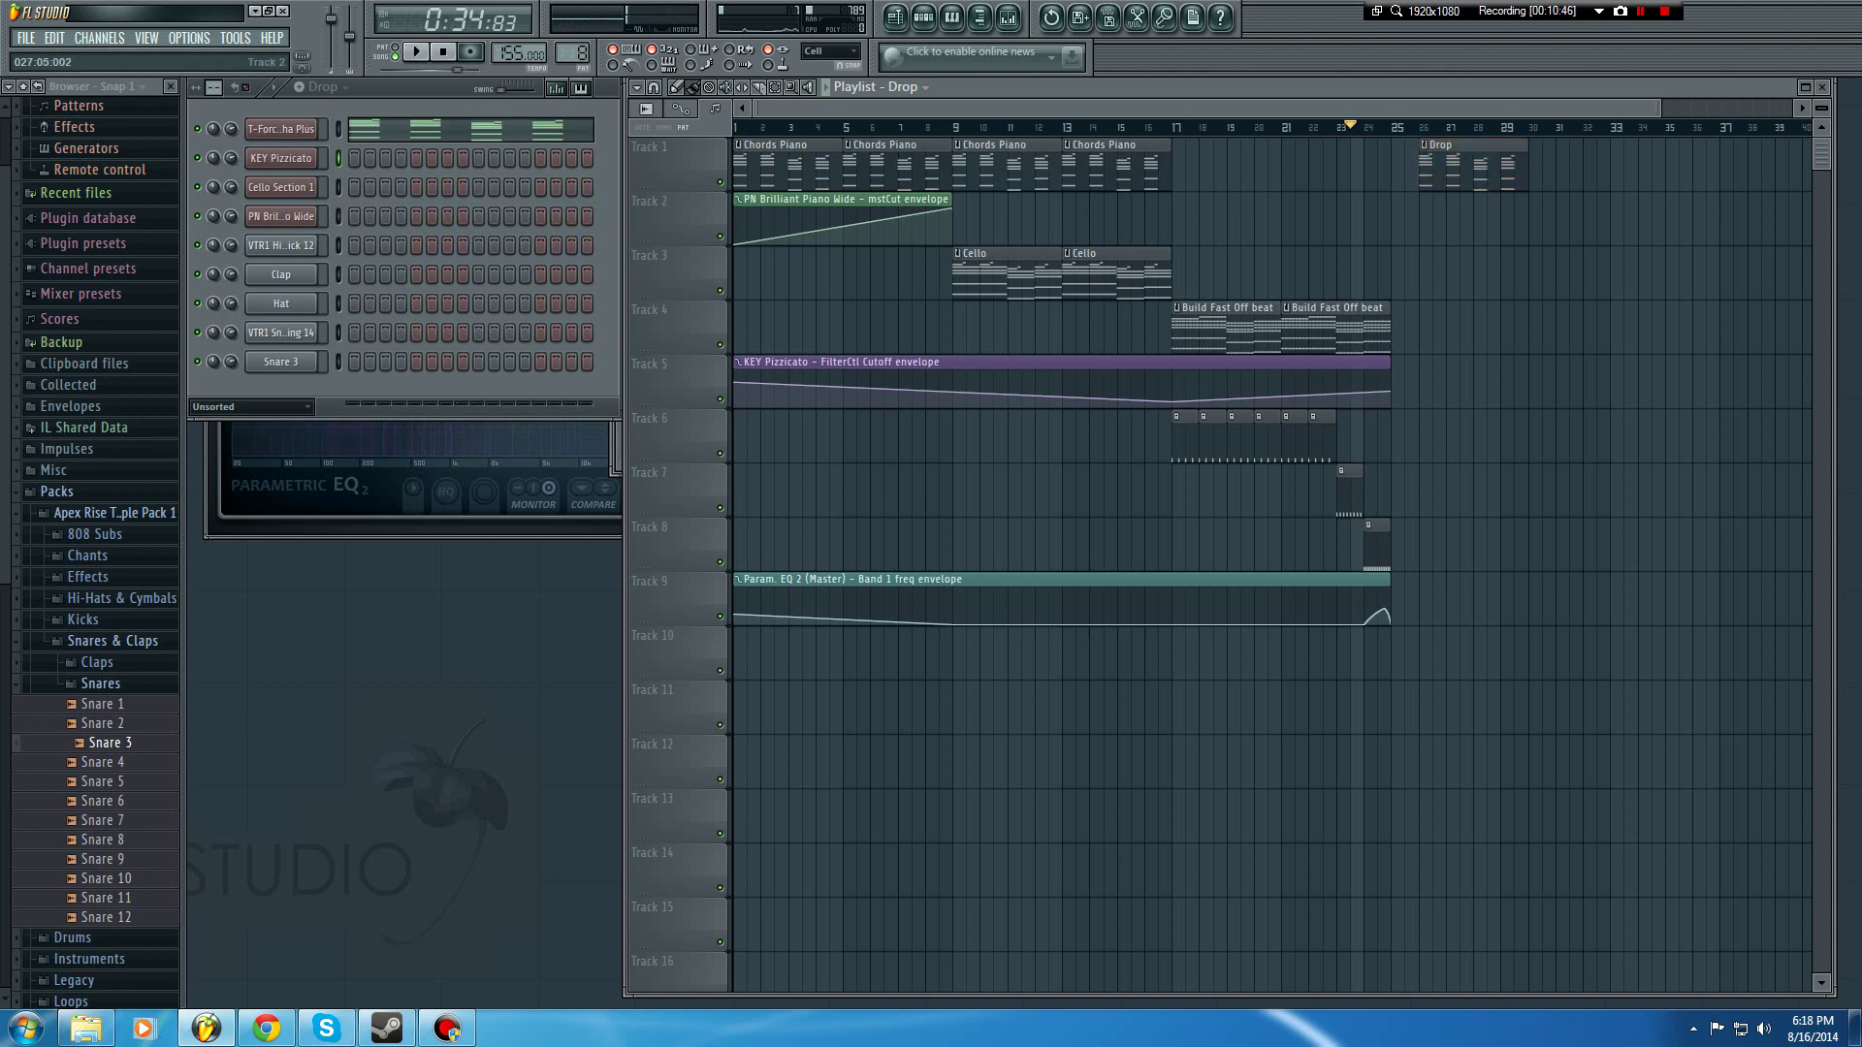
{"action": "left_click_drag", "start_coordinate": [1427, 167], "coordinate": [1428, 654]}
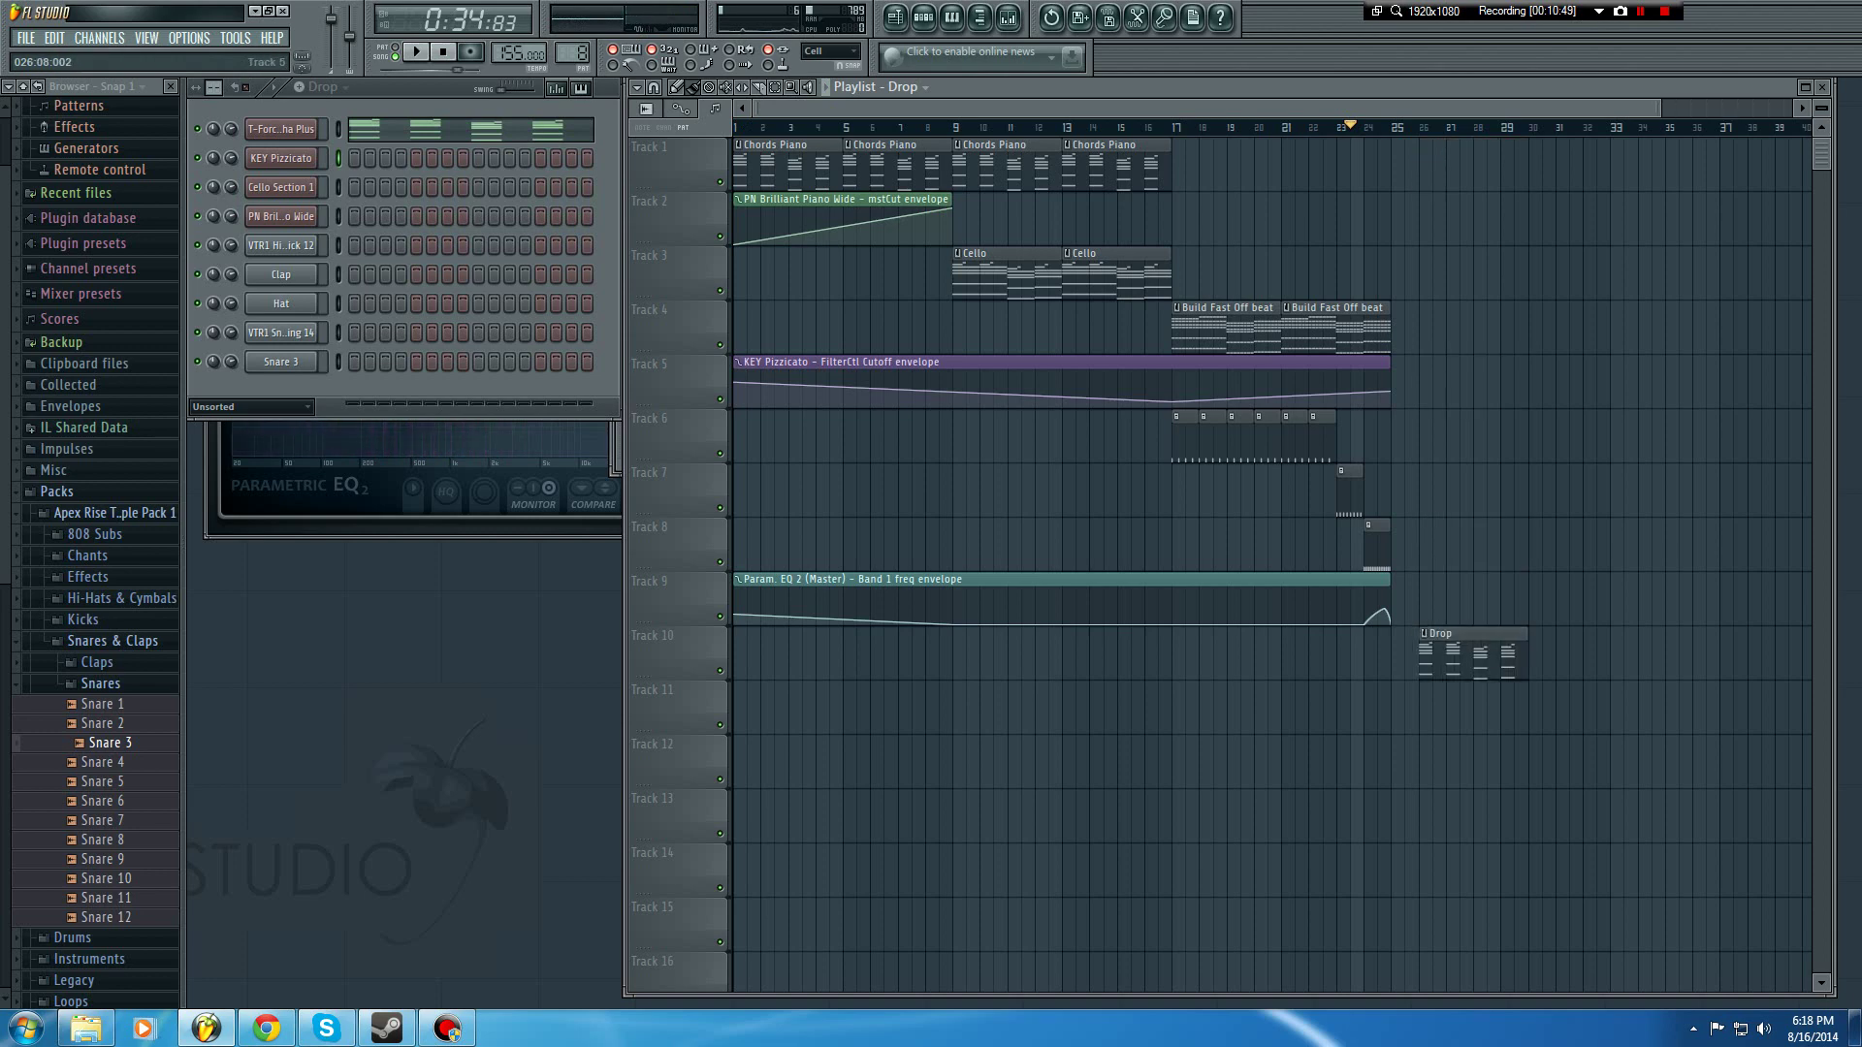
{"action": "scroll", "coordinate": [1396, 127], "scroll_direction": "up", "scroll_amount": 5}
{"action": "mouse_move", "coordinate": [1395, 127]}
{"action": "left_mouse_down"}
{"action": "mouse_move", "coordinate": [1484, 127]}
{"action": "mouse_move", "coordinate": [1218, 127]}
{"action": "left_mouse_up"}
{"action": "scroll", "coordinate": [1435, 127], "scroll_direction": "down", "scroll_amount": 5}
{"action": "scroll", "coordinate": [1218, 127], "scroll_direction": "down", "scroll_amount": 4}
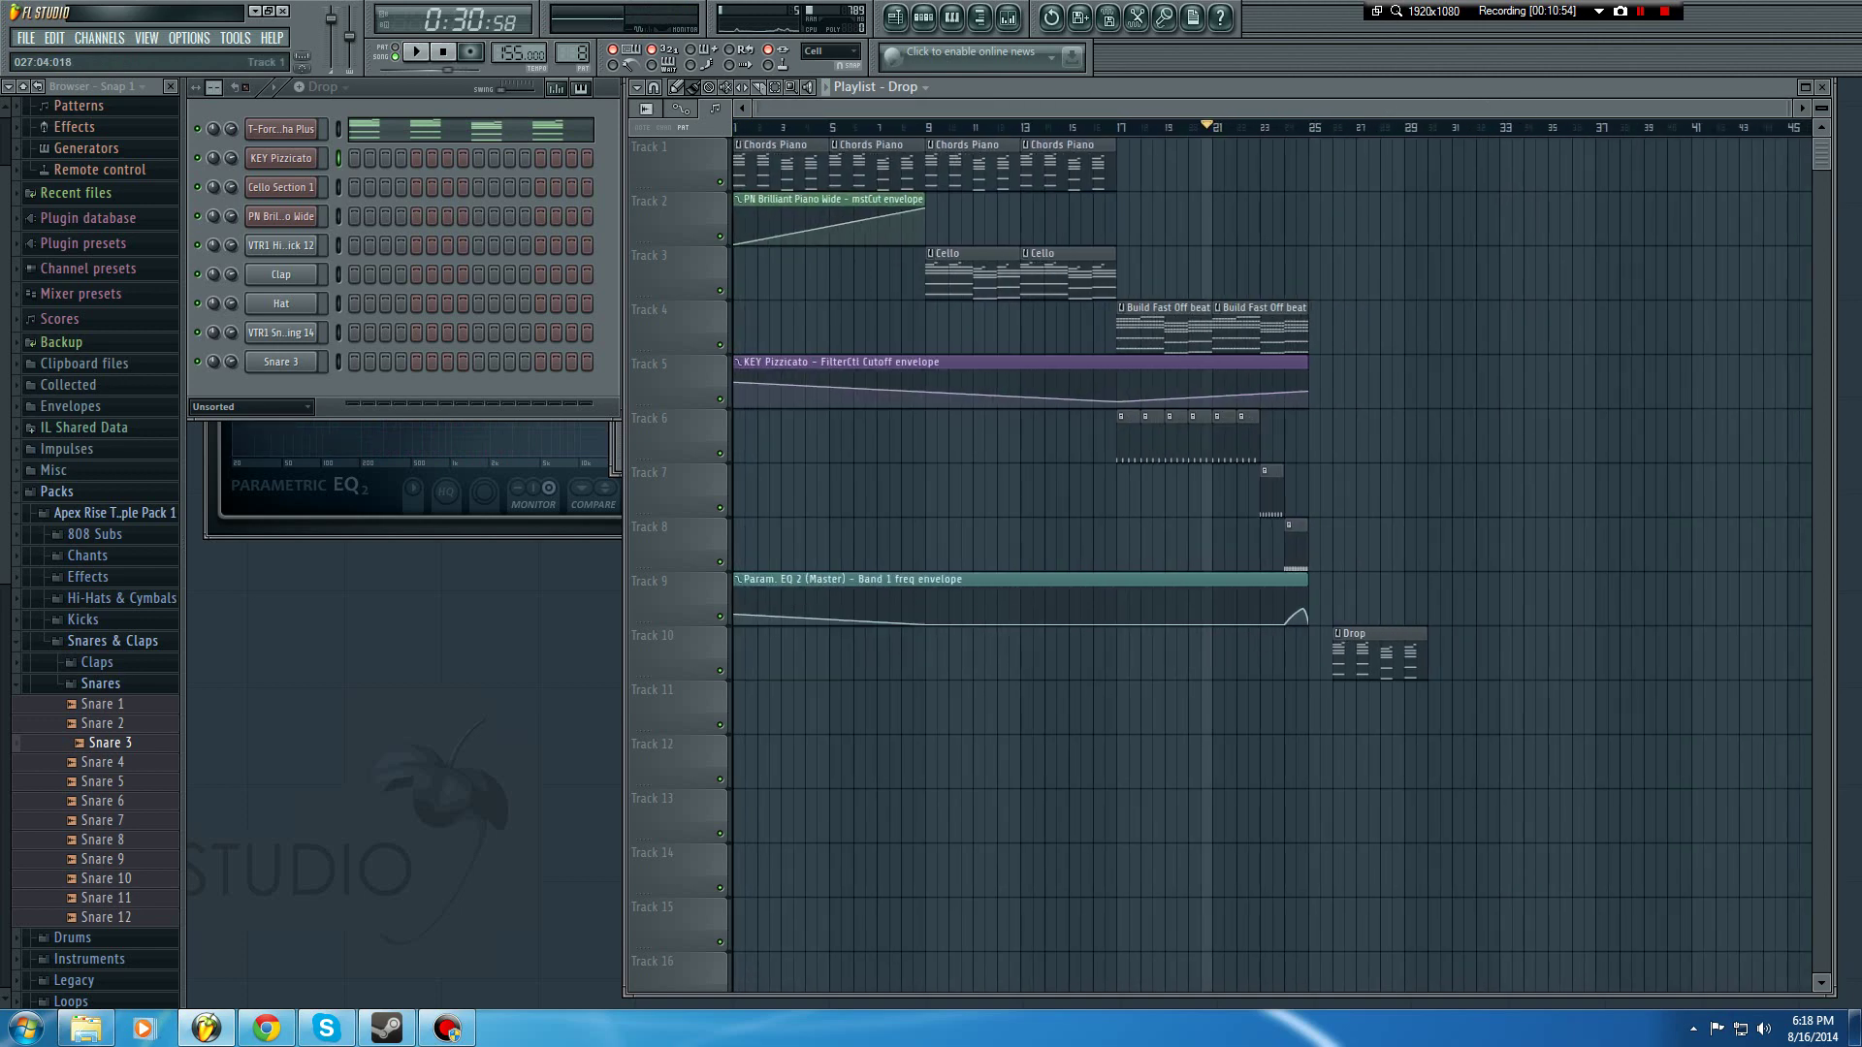
{"action": "left_click_drag", "start_coordinate": [1384, 654], "coordinate": [1365, 653]}
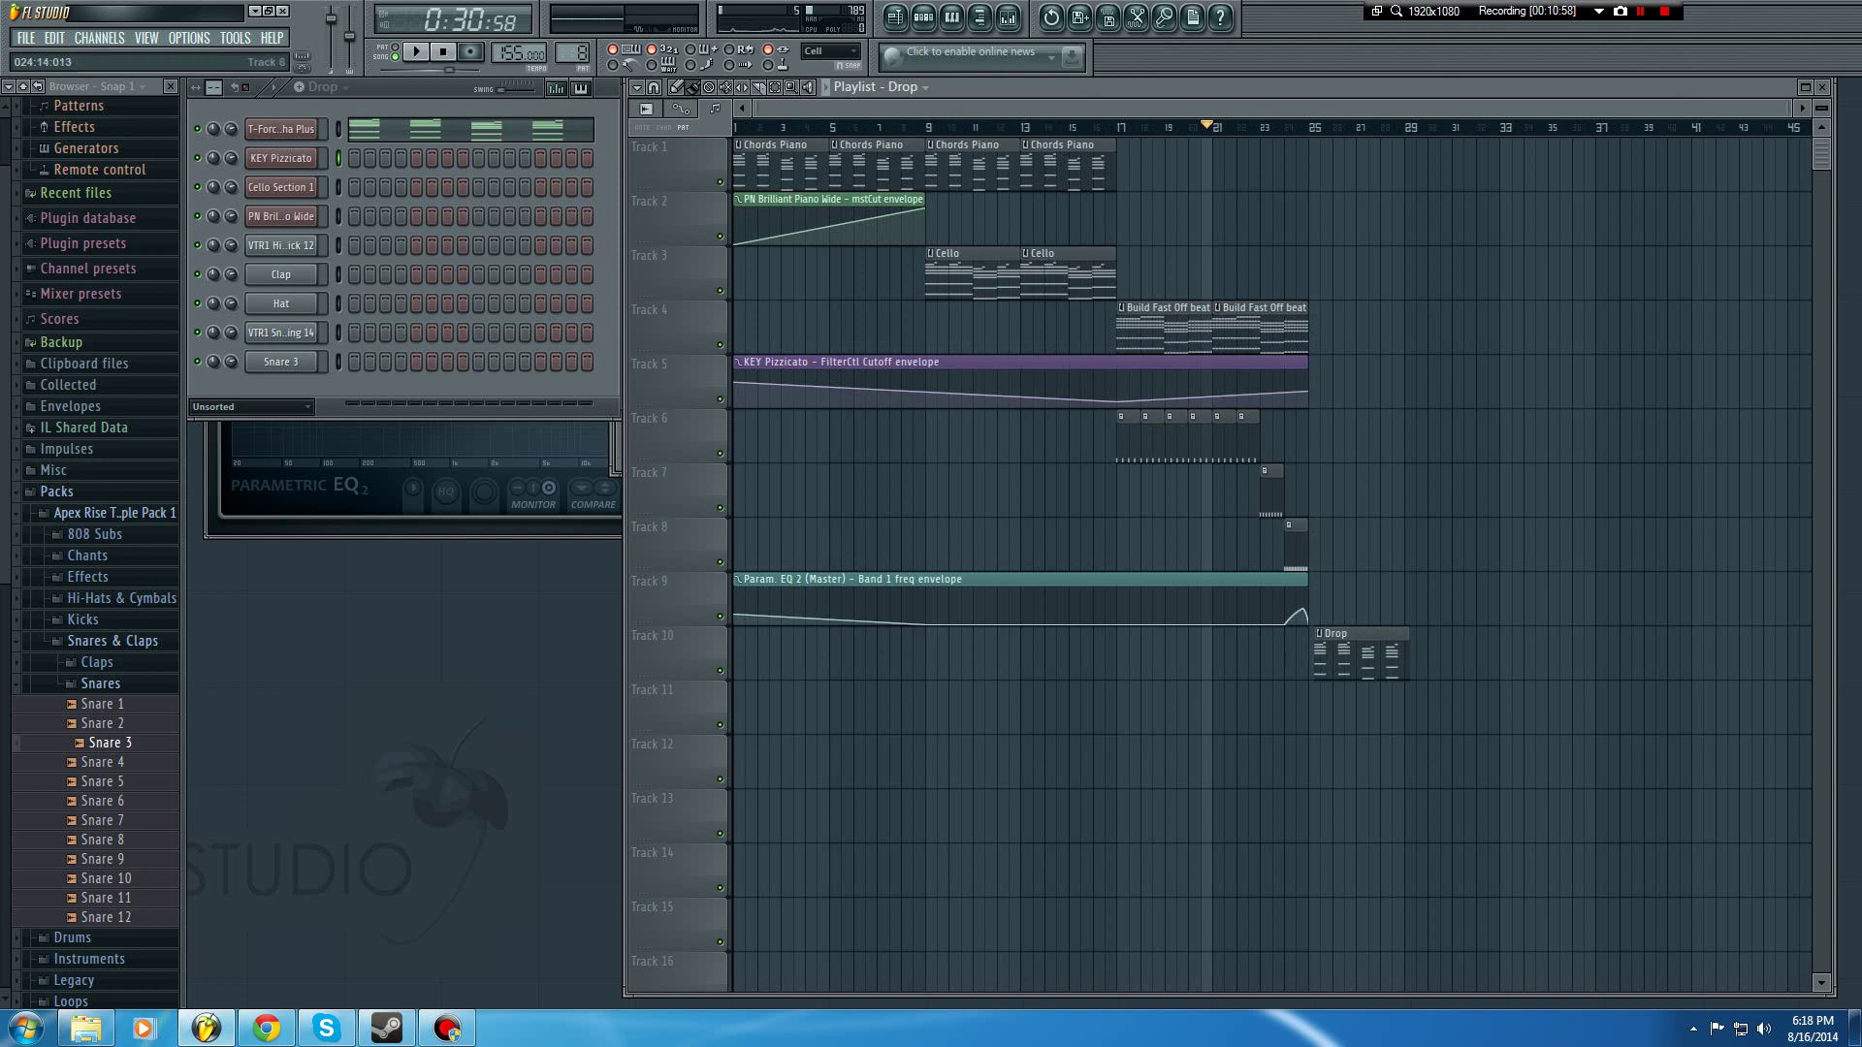
{"action": "left_click_drag", "start_coordinate": [1349, 651], "coordinate": [1369, 652]}
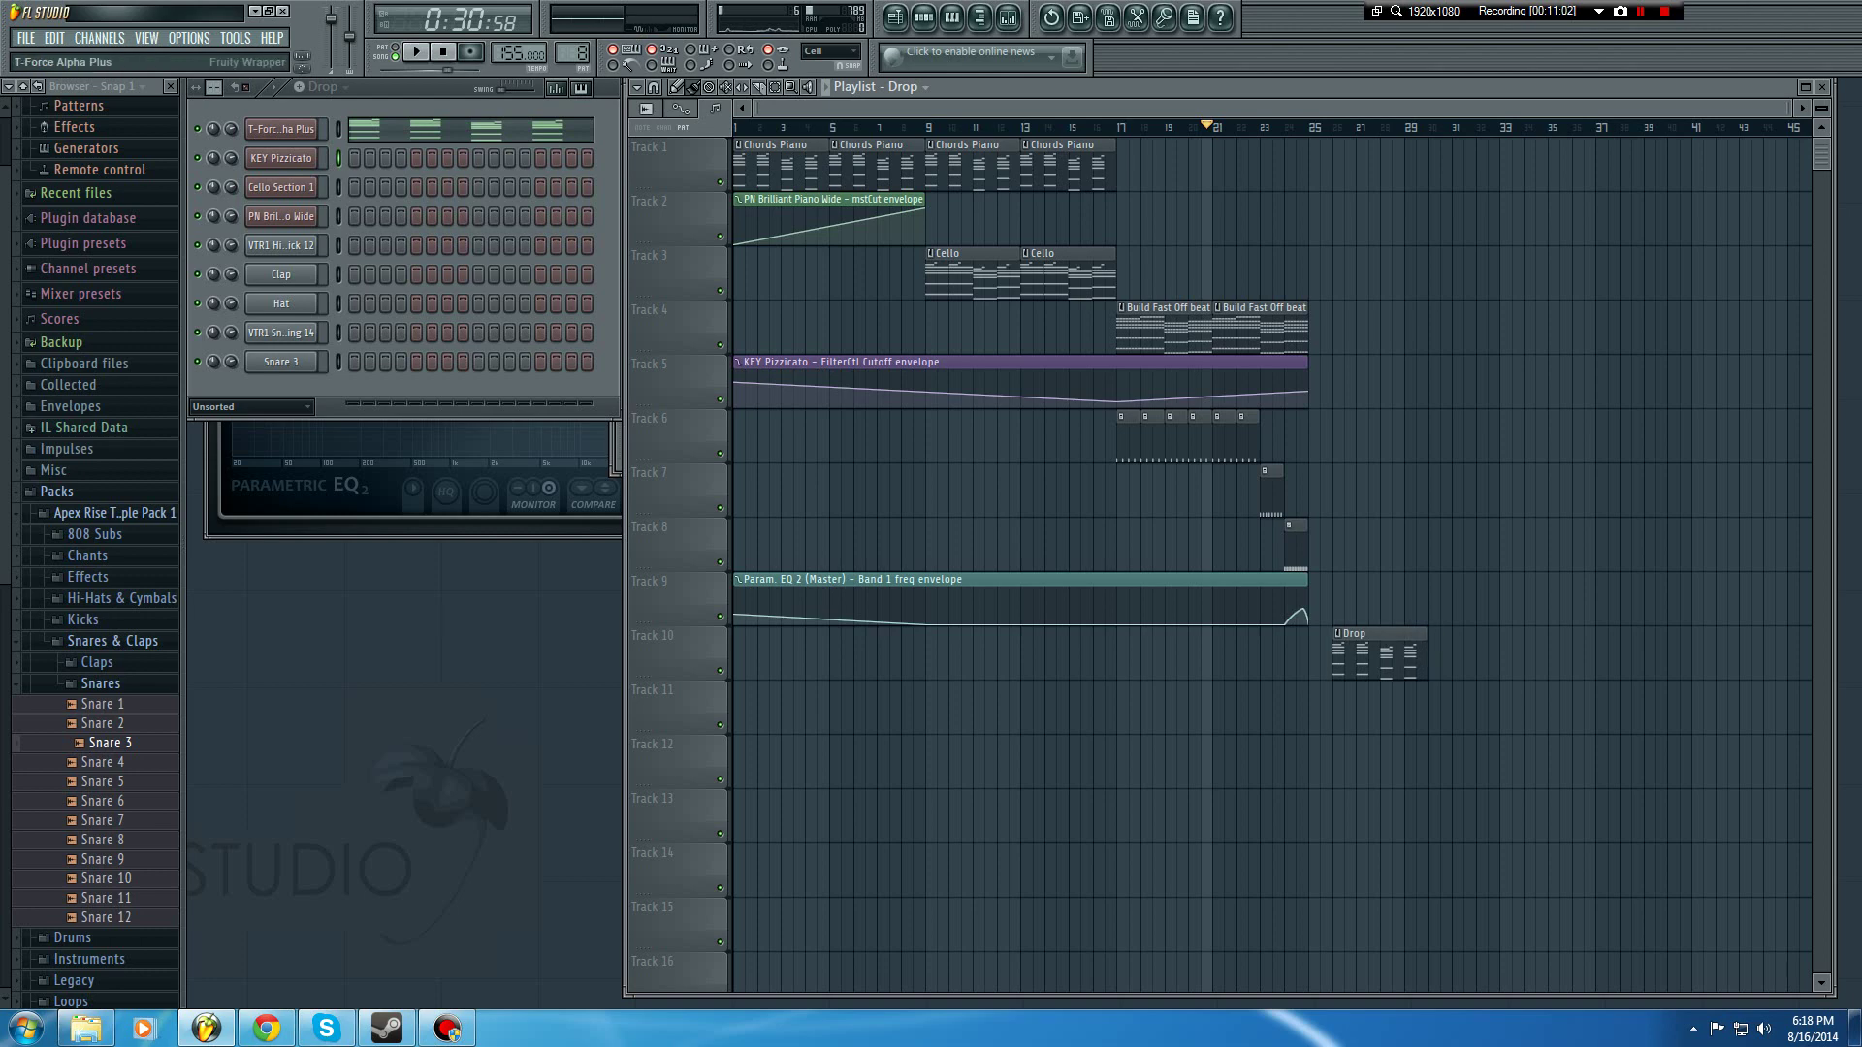
Step: Audition T-Force Alpha Plus presets for the Drop, choose Trancelead 06 and close the synth window
{"action": "left_click", "coordinate": [280, 129]}
{"action": "left_click", "coordinate": [1170, 308]}
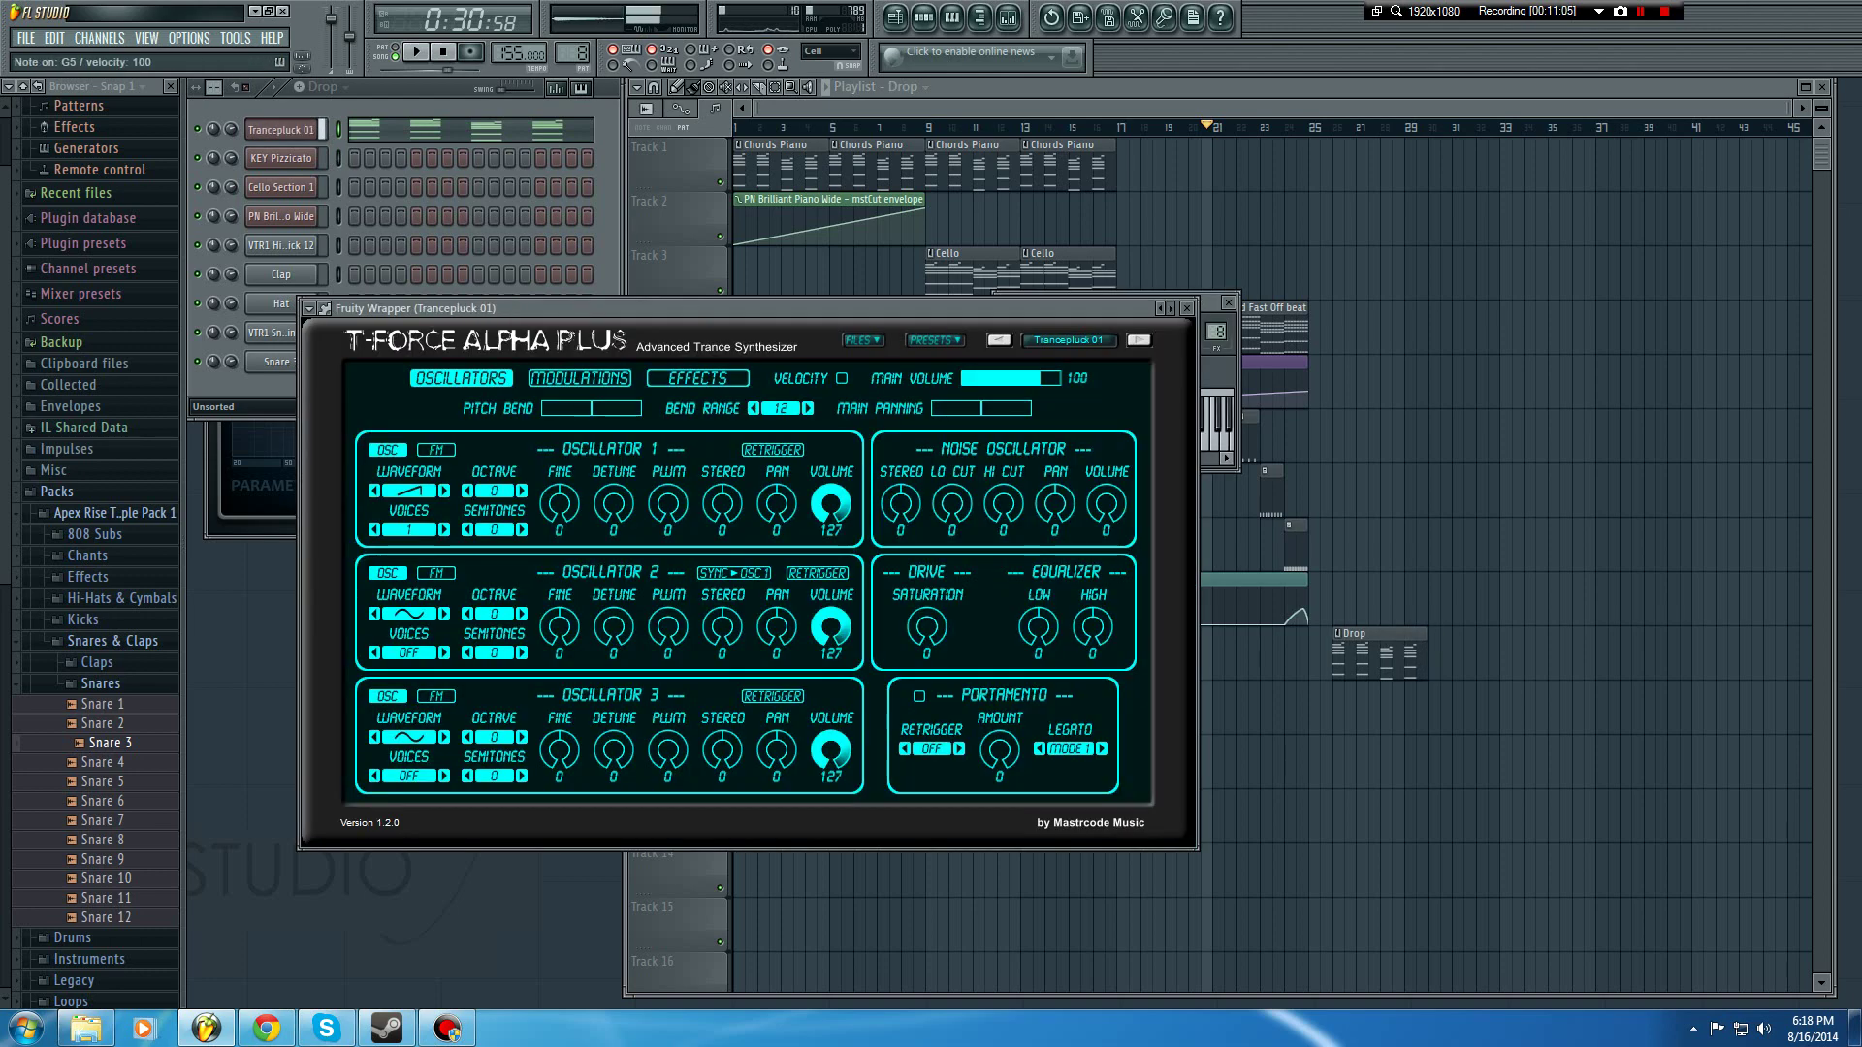
{"action": "left_click", "coordinate": [1170, 309]}
{"action": "left_click", "coordinate": [1171, 308]}
{"action": "left_click", "coordinate": [1170, 308]}
{"action": "left_click", "coordinate": [1171, 309]}
{"action": "left_click", "coordinate": [1170, 309]}
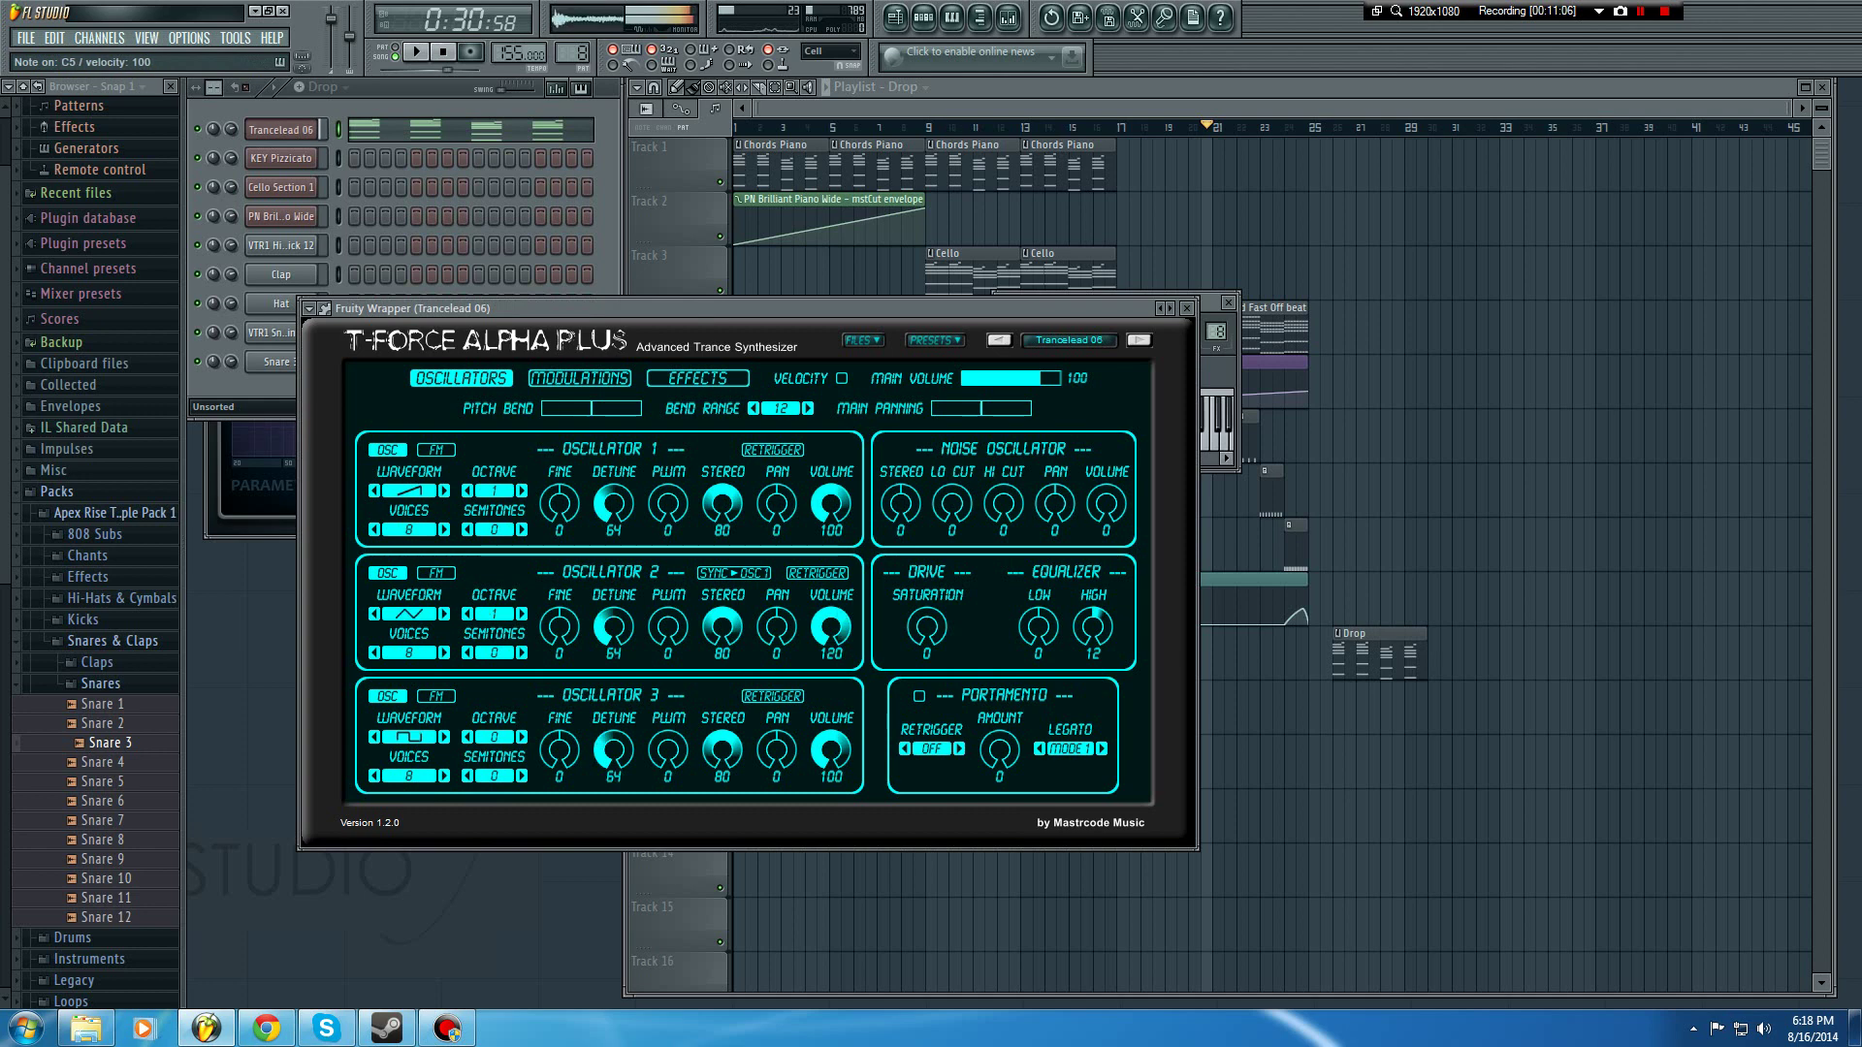
{"action": "left_click", "coordinate": [1170, 308]}
{"action": "left_click", "coordinate": [1170, 308]}
{"action": "left_click", "coordinate": [1161, 309]}
{"action": "left_click", "coordinate": [1161, 308]}
{"action": "left_click", "coordinate": [1186, 308]}
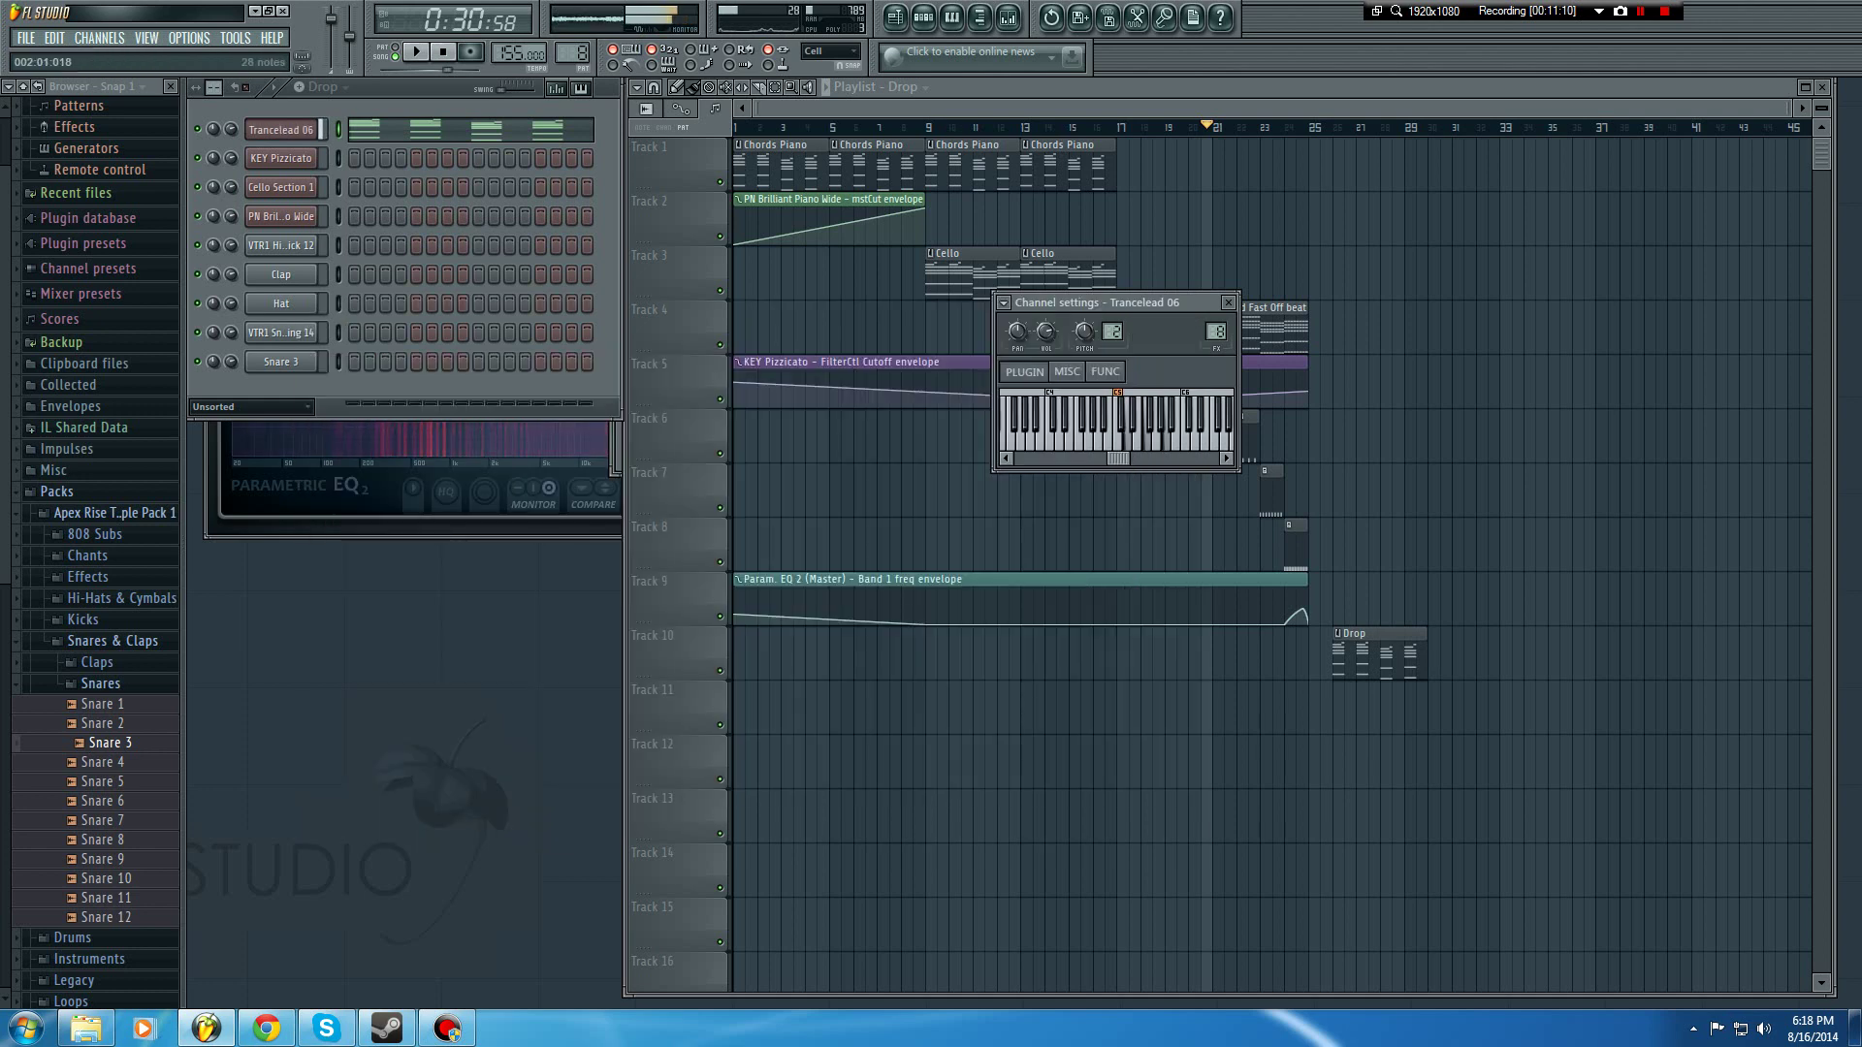
Step: Reopen the Trancelead 06 synth and review its oscillator and modulation settings while playing test notes
{"action": "left_click", "coordinate": [281, 130]}
{"action": "left_click", "coordinate": [281, 130]}
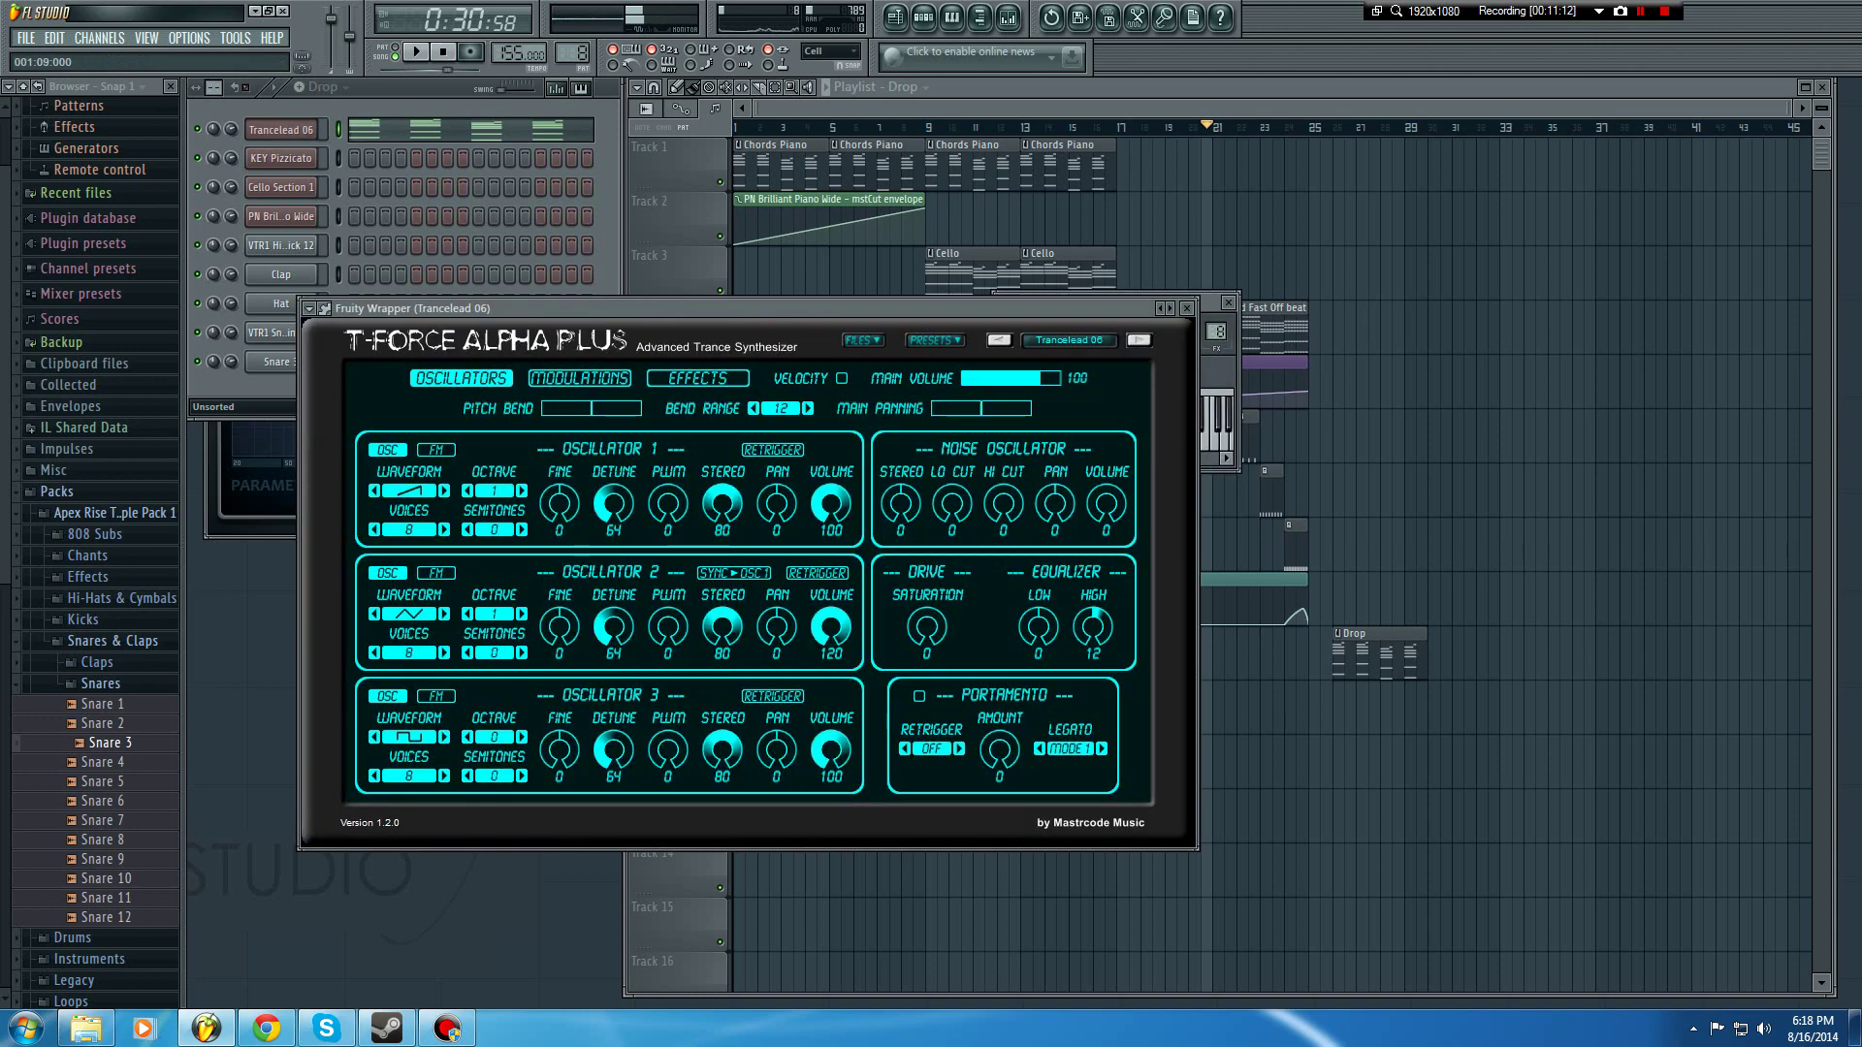
{"action": "left_click", "coordinate": [579, 378]}
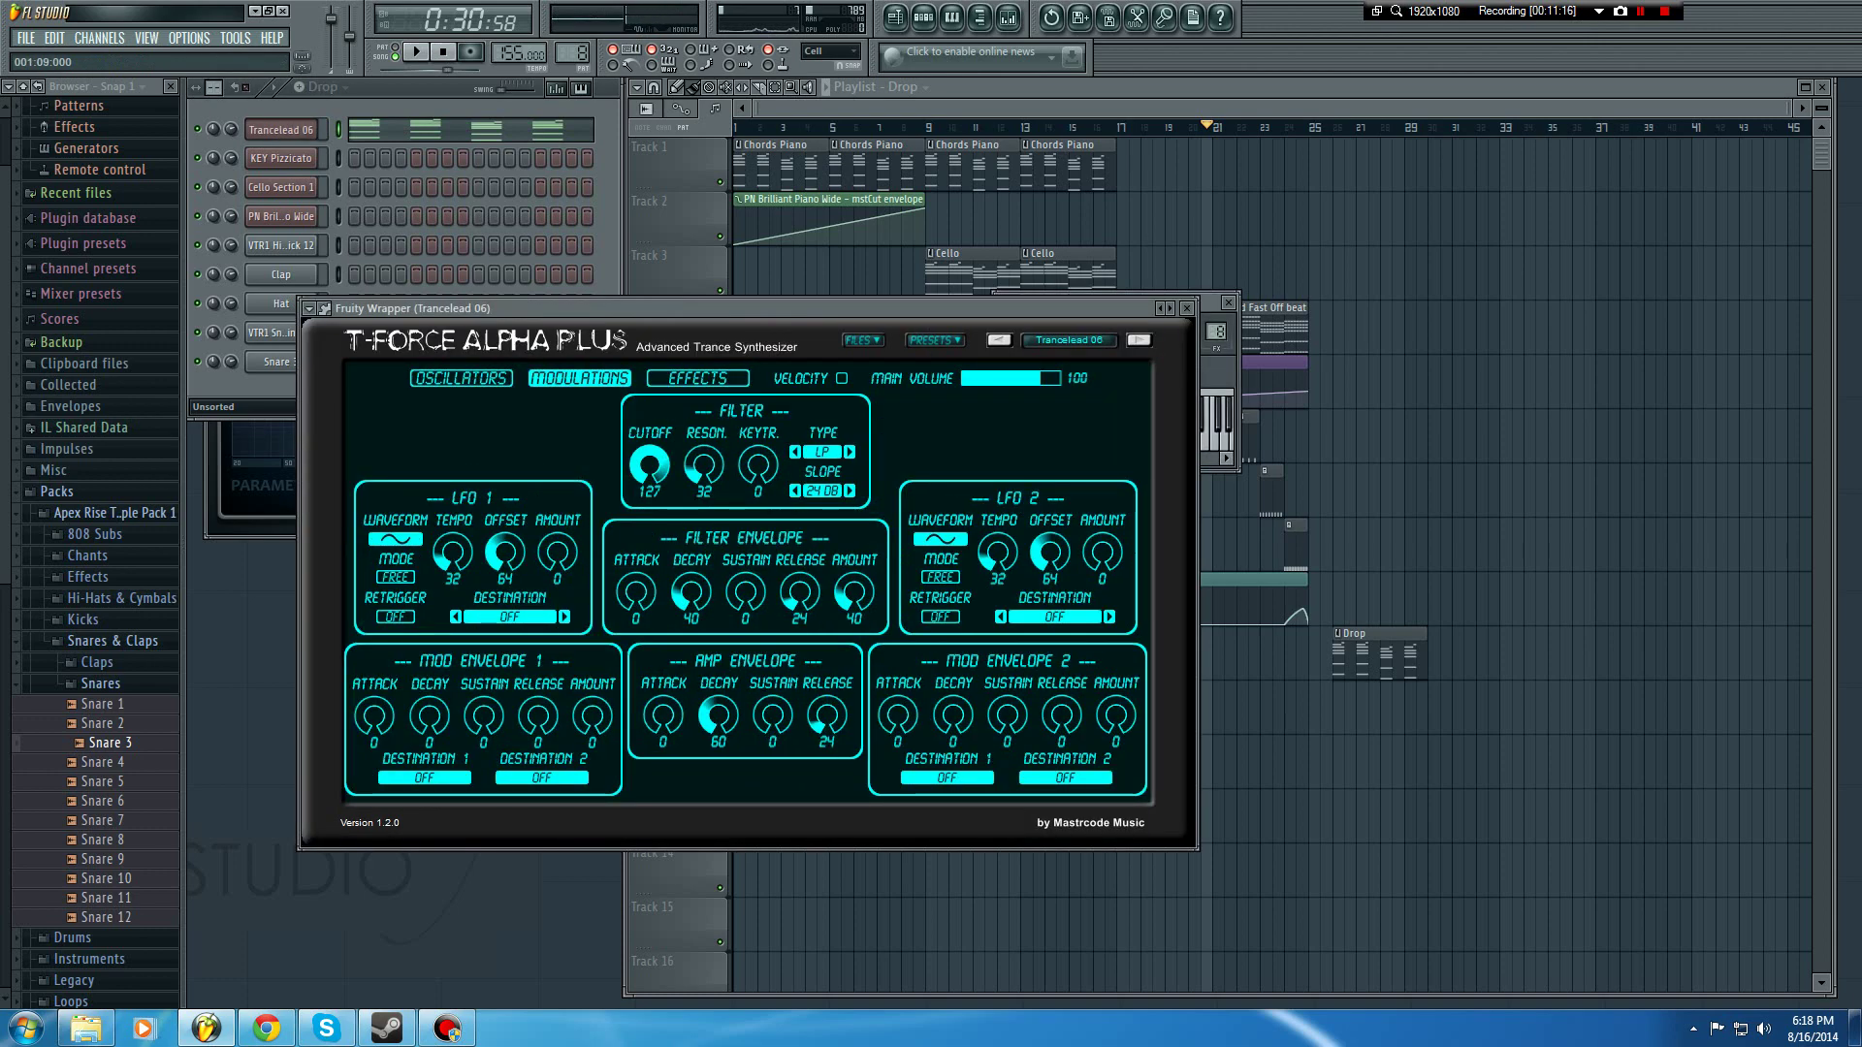
{"action": "key", "text": "r"}
{"action": "key", "text": "r"}
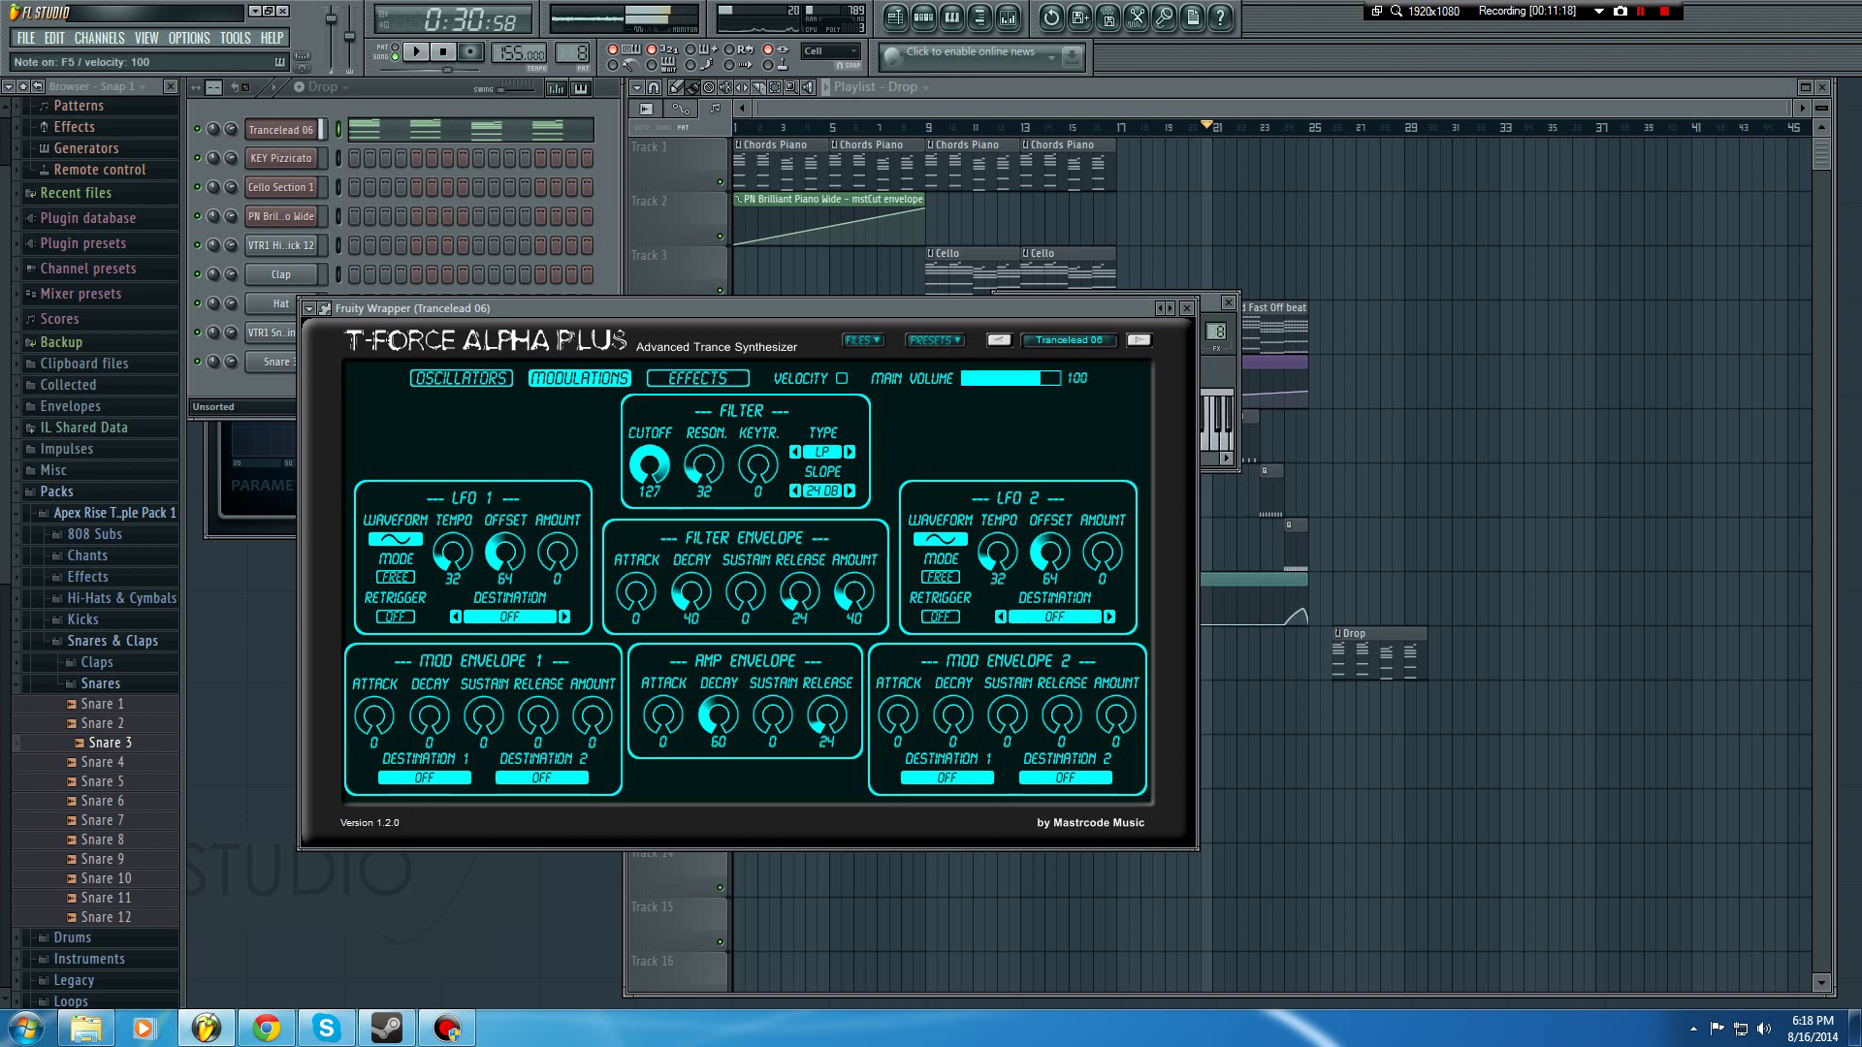
{"action": "left_click", "coordinate": [462, 378]}
{"action": "key", "text": "q"}
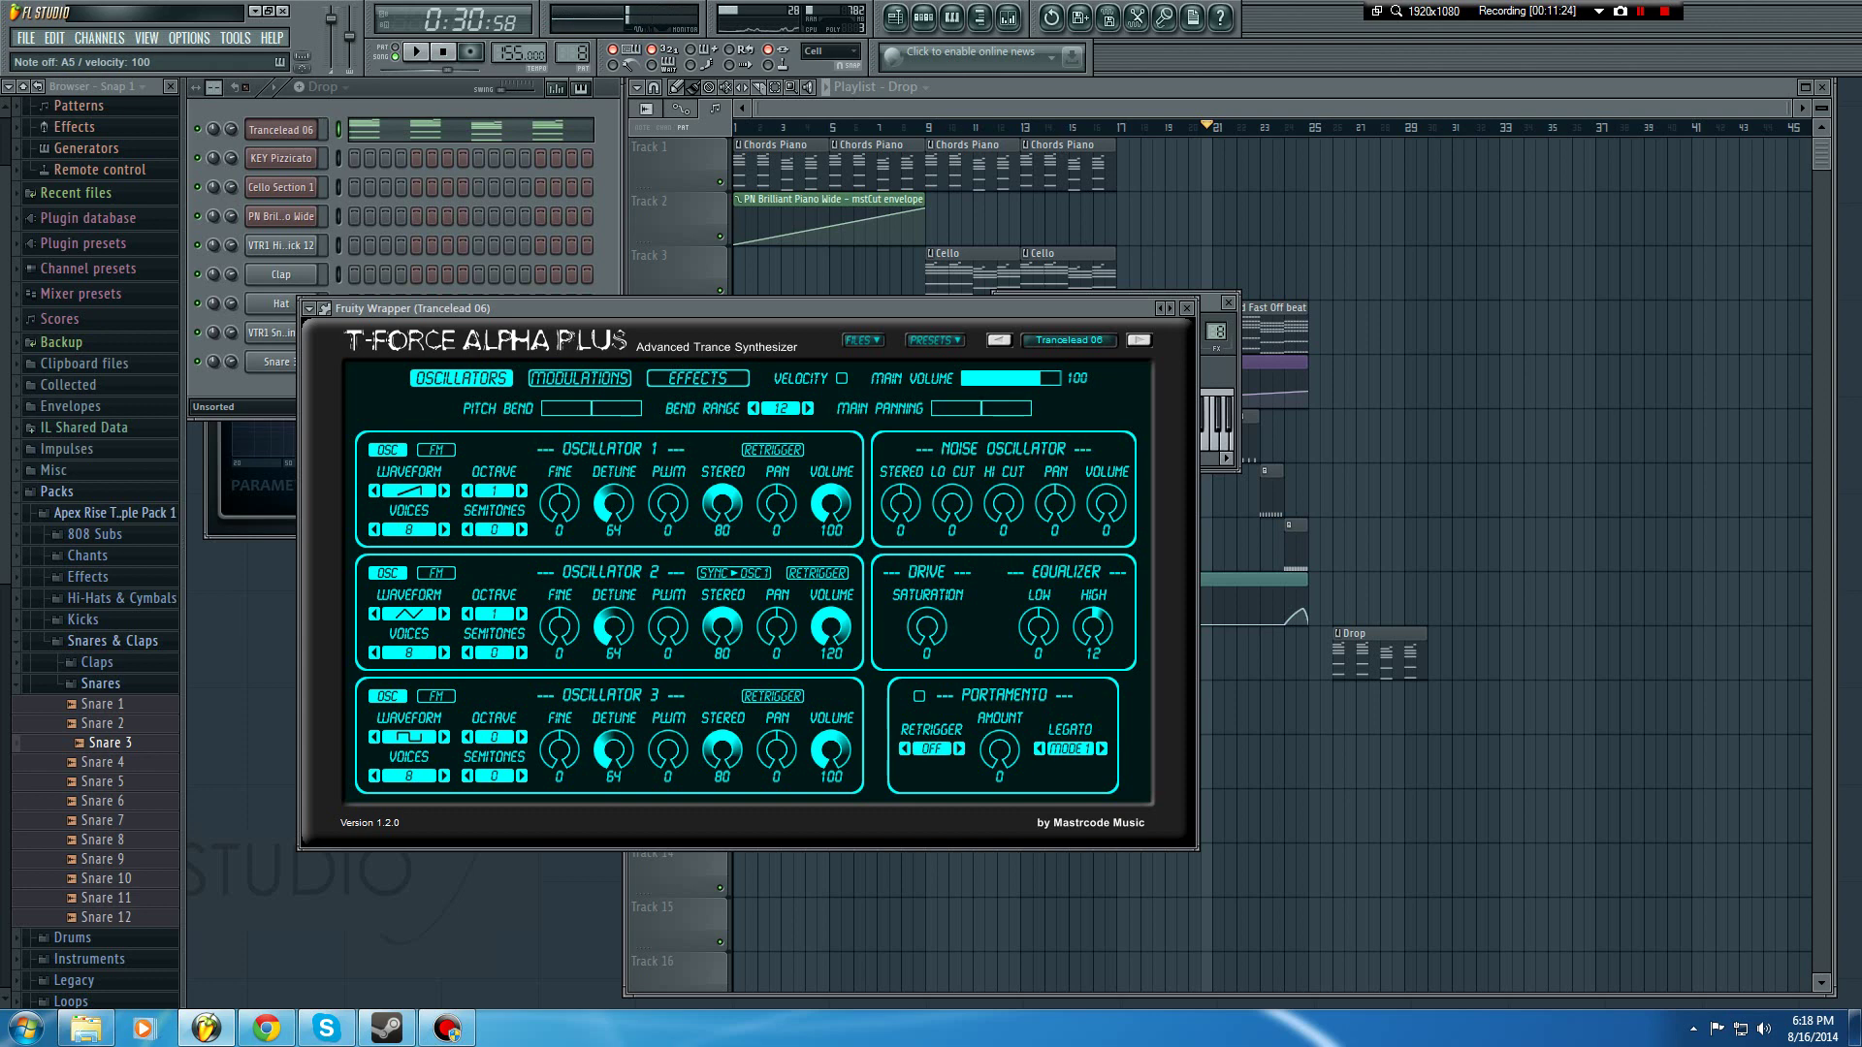
Step: Set the LFO 1 tempo to 0 in the Trancelead 06 modulations and play a test note
{"action": "left_click", "coordinate": [580, 378]}
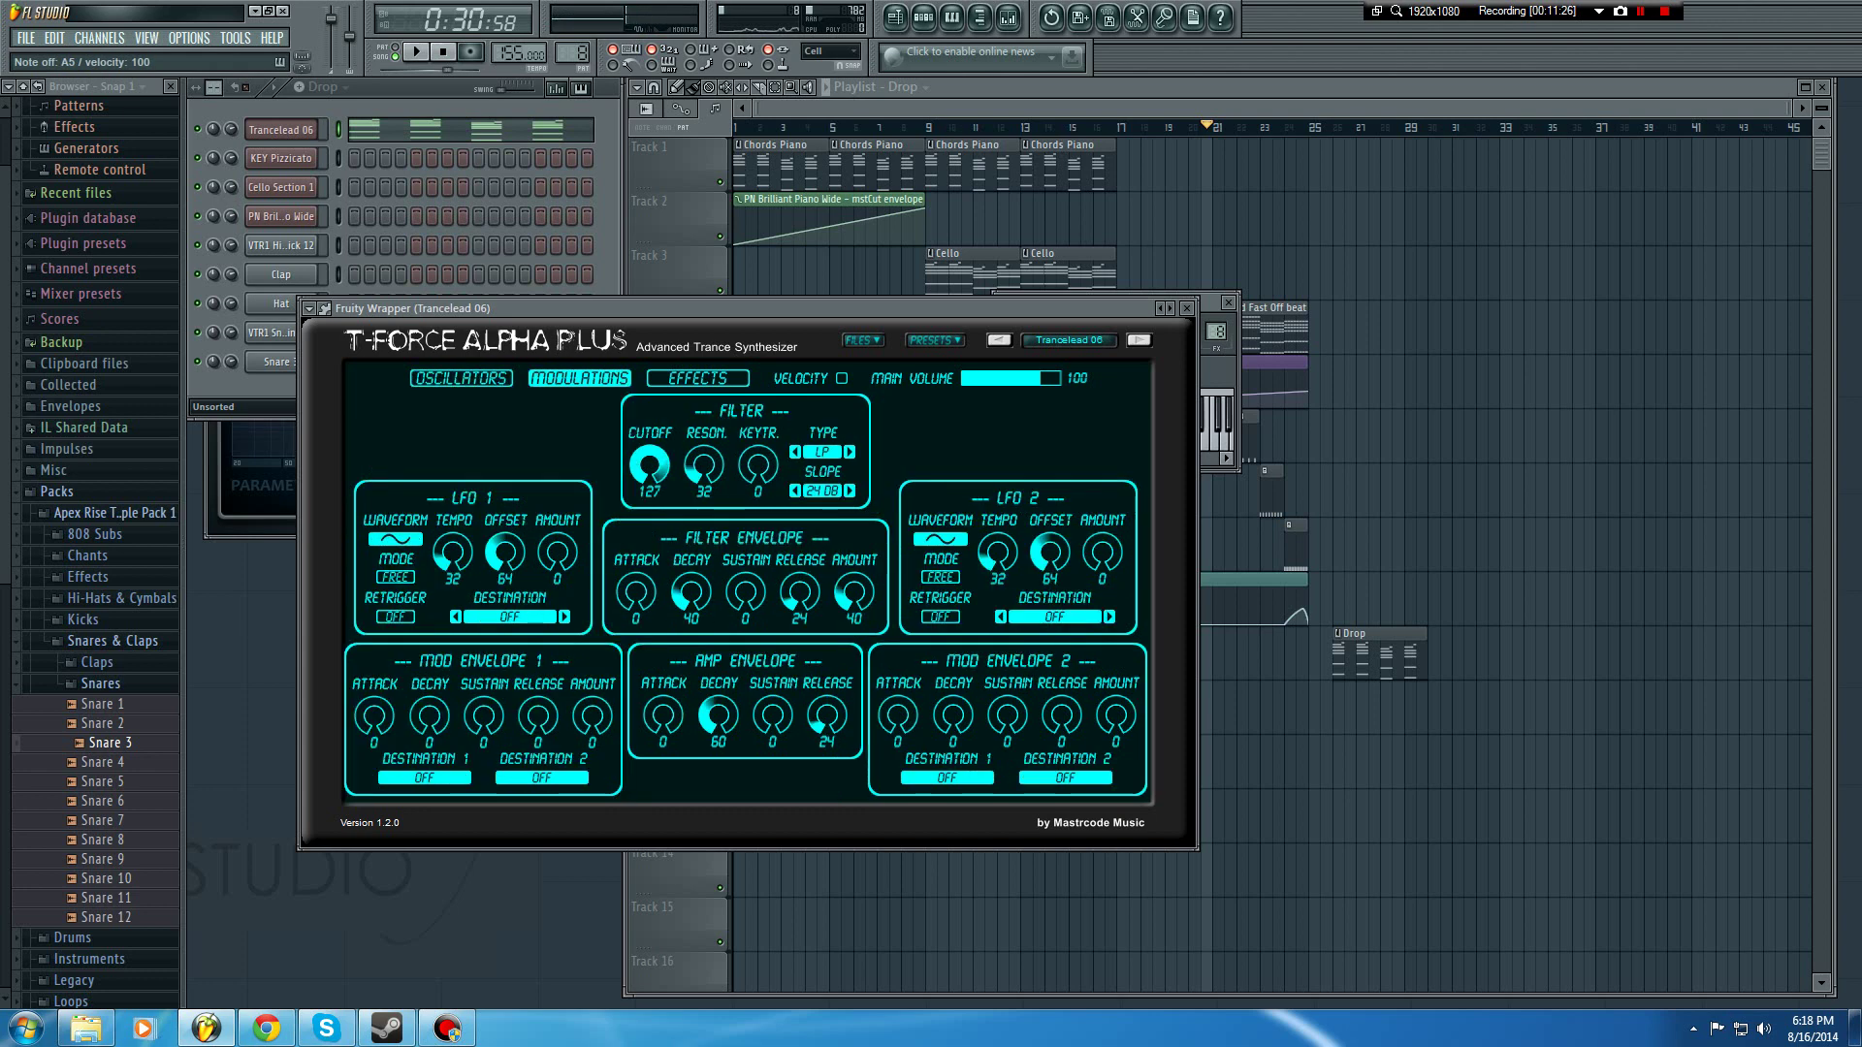
{"action": "mouse_move", "coordinate": [453, 552]}
{"action": "left_mouse_down"}
{"action": "mouse_move", "coordinate": [453, 494]}
{"action": "mouse_move", "coordinate": [453, 584]}
{"action": "left_mouse_up"}
{"action": "key", "text": "m"}
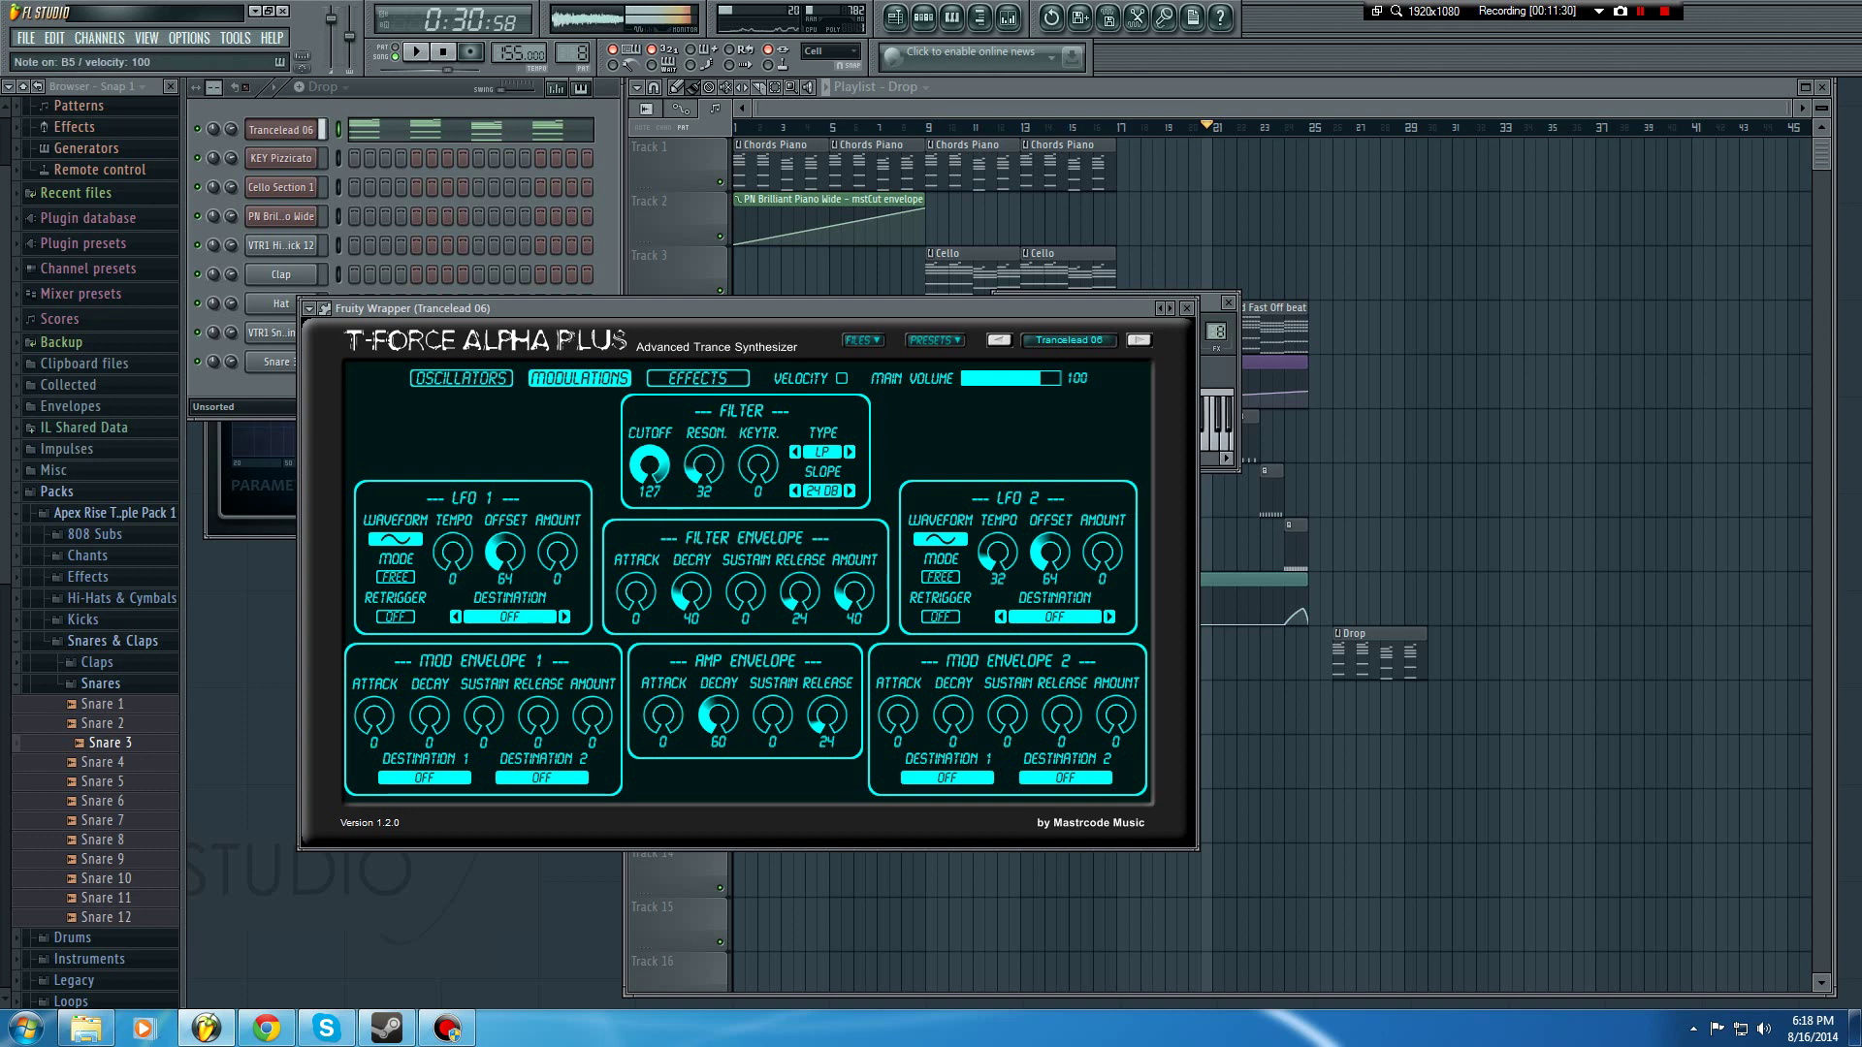
Step: Set the amp envelope decay of the Trancelead 06 synth to 127 and briefly play the song back
{"action": "left_click_drag", "start_coordinate": [718, 716], "coordinate": [718, 648]}
{"action": "key", "text": "z"}
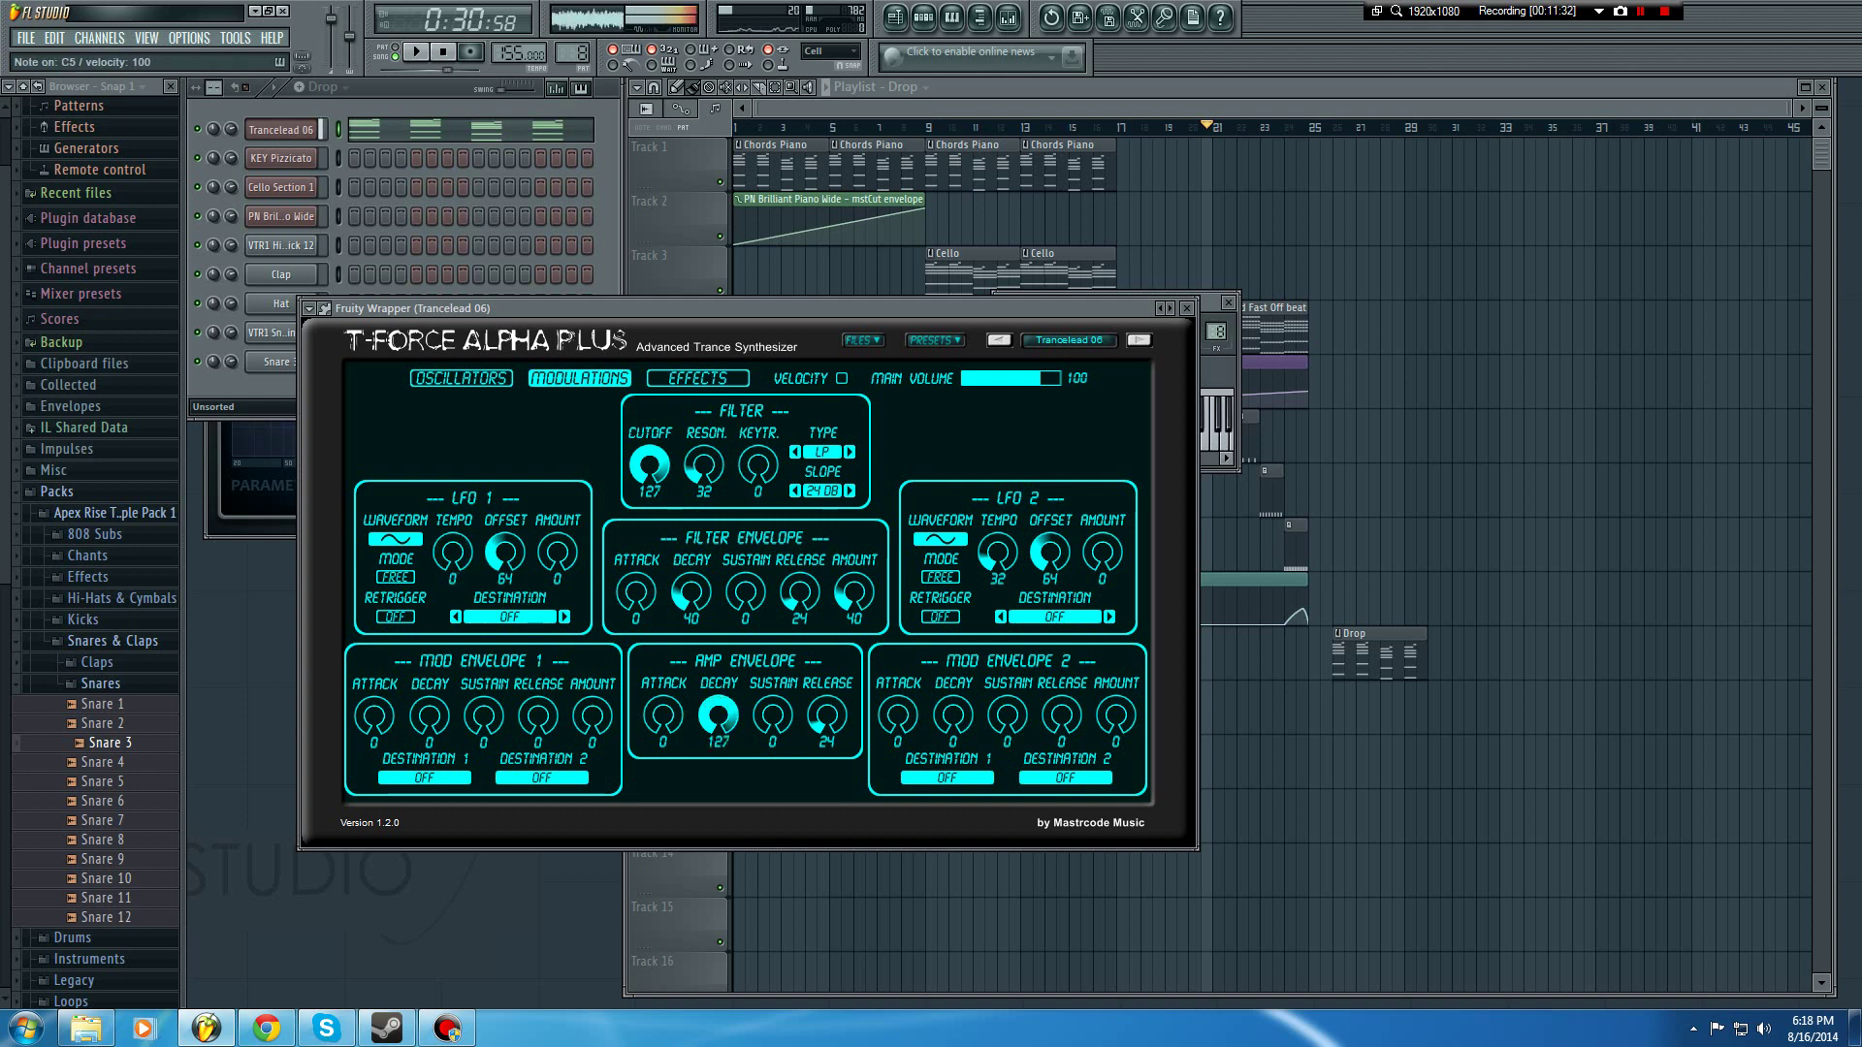
{"action": "key", "text": "space"}
{"action": "right_click", "coordinate": [1426, 274]}
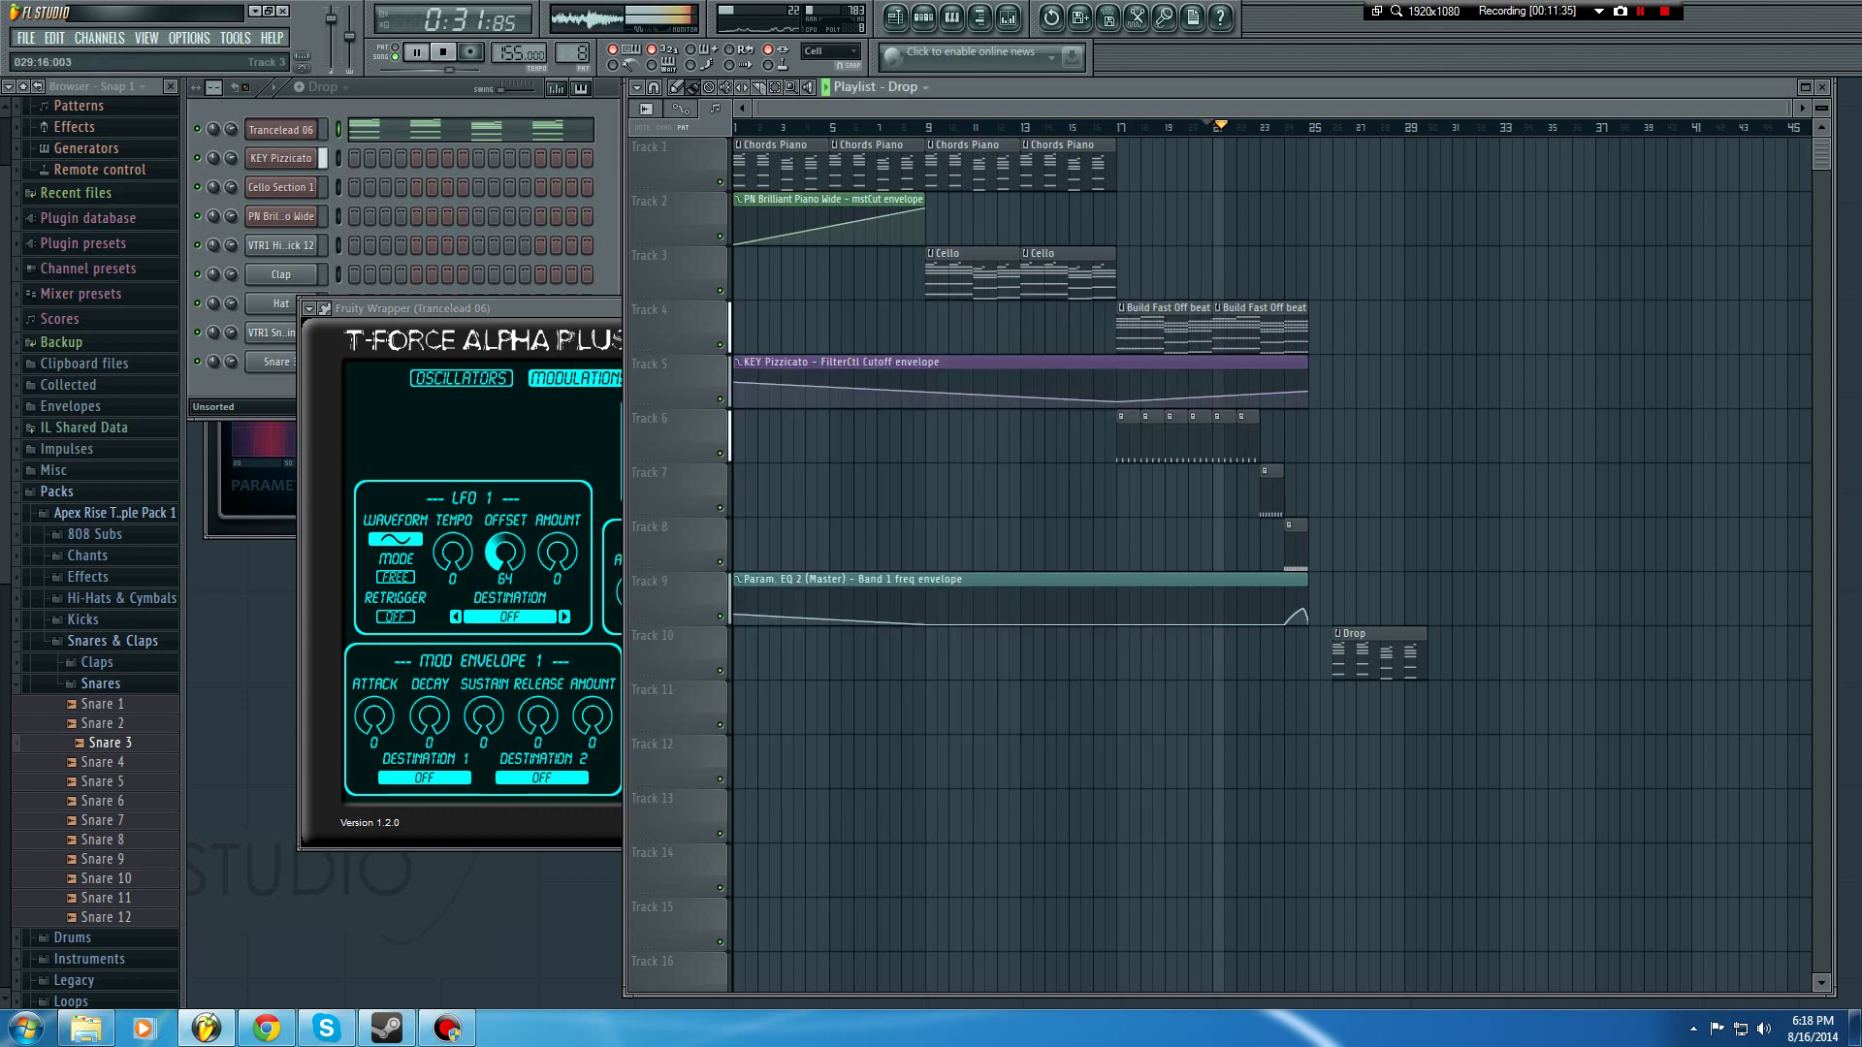
{"action": "key", "text": "space"}
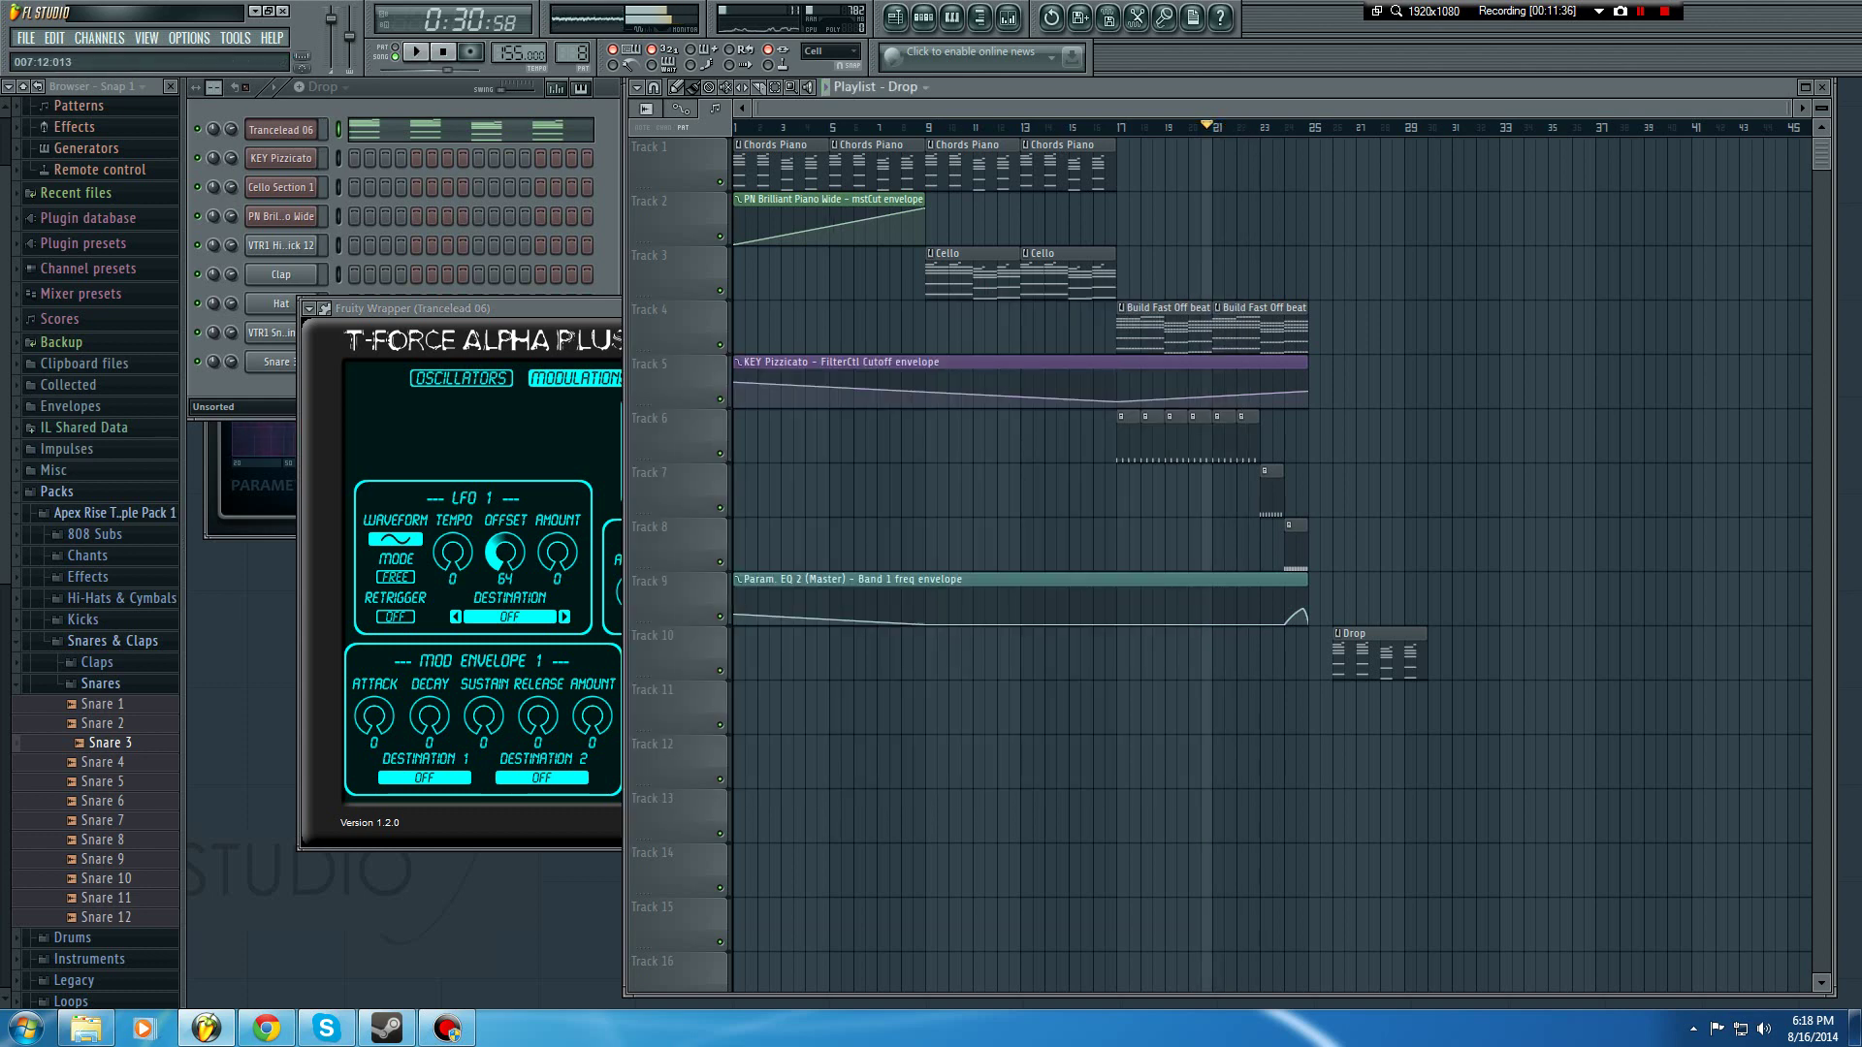
Step: Reopen the Trancelead 06 synth, move its window aside, and route mixer track Insert 1 to Send 1 only
{"action": "left_click", "coordinate": [281, 130]}
{"action": "left_click", "coordinate": [281, 130]}
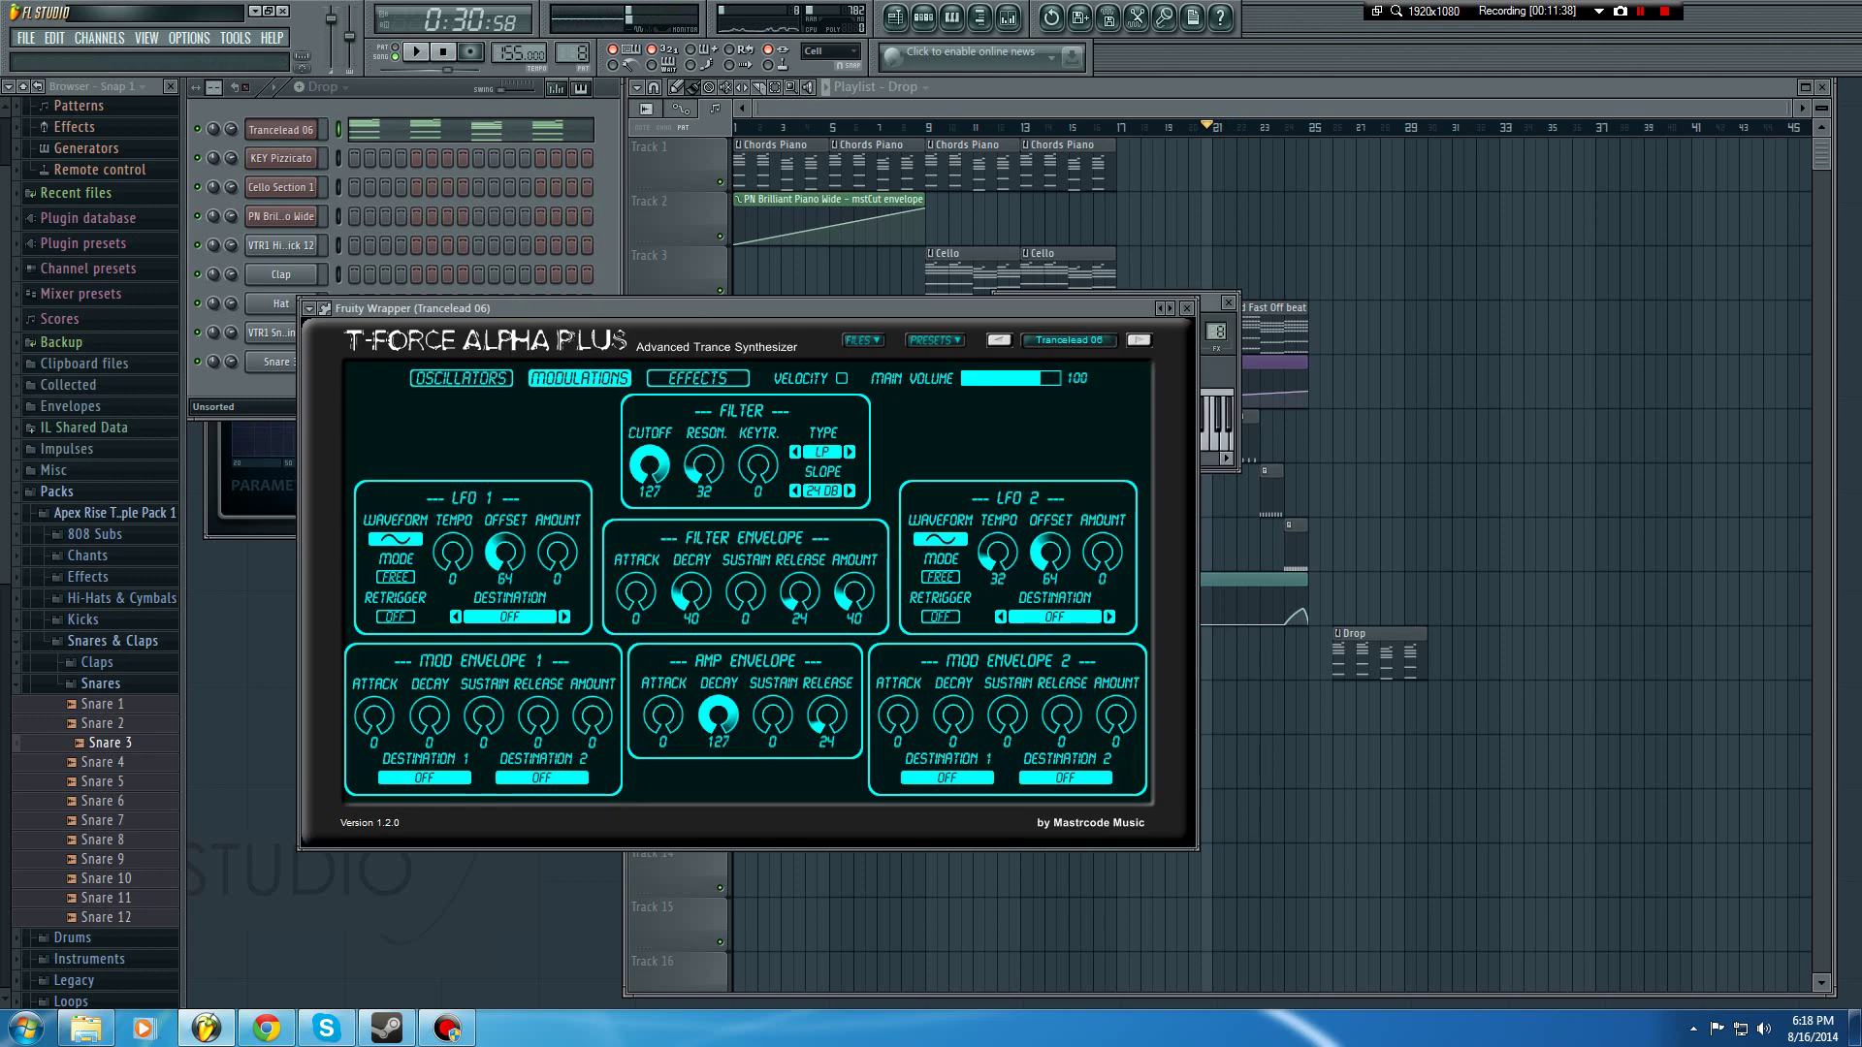
{"action": "left_click_drag", "start_coordinate": [678, 308], "coordinate": [468, 591]}
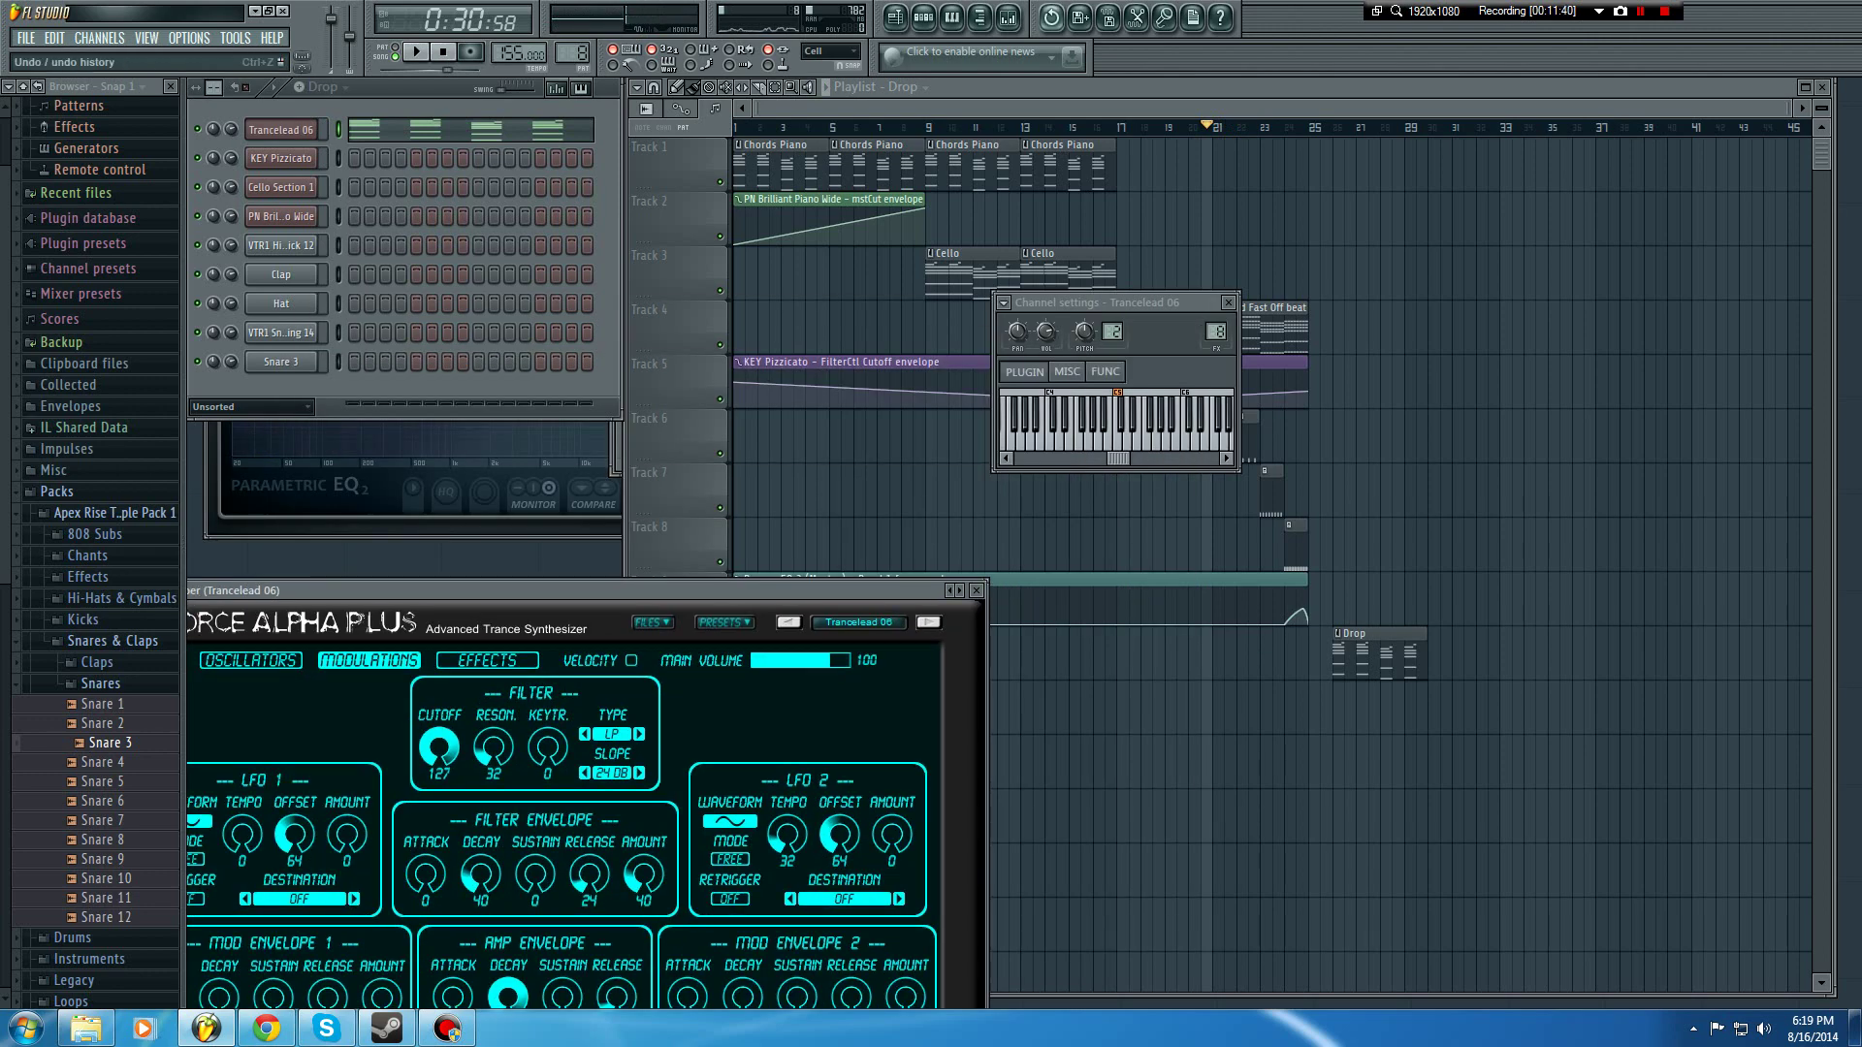
{"action": "key", "text": "F9"}
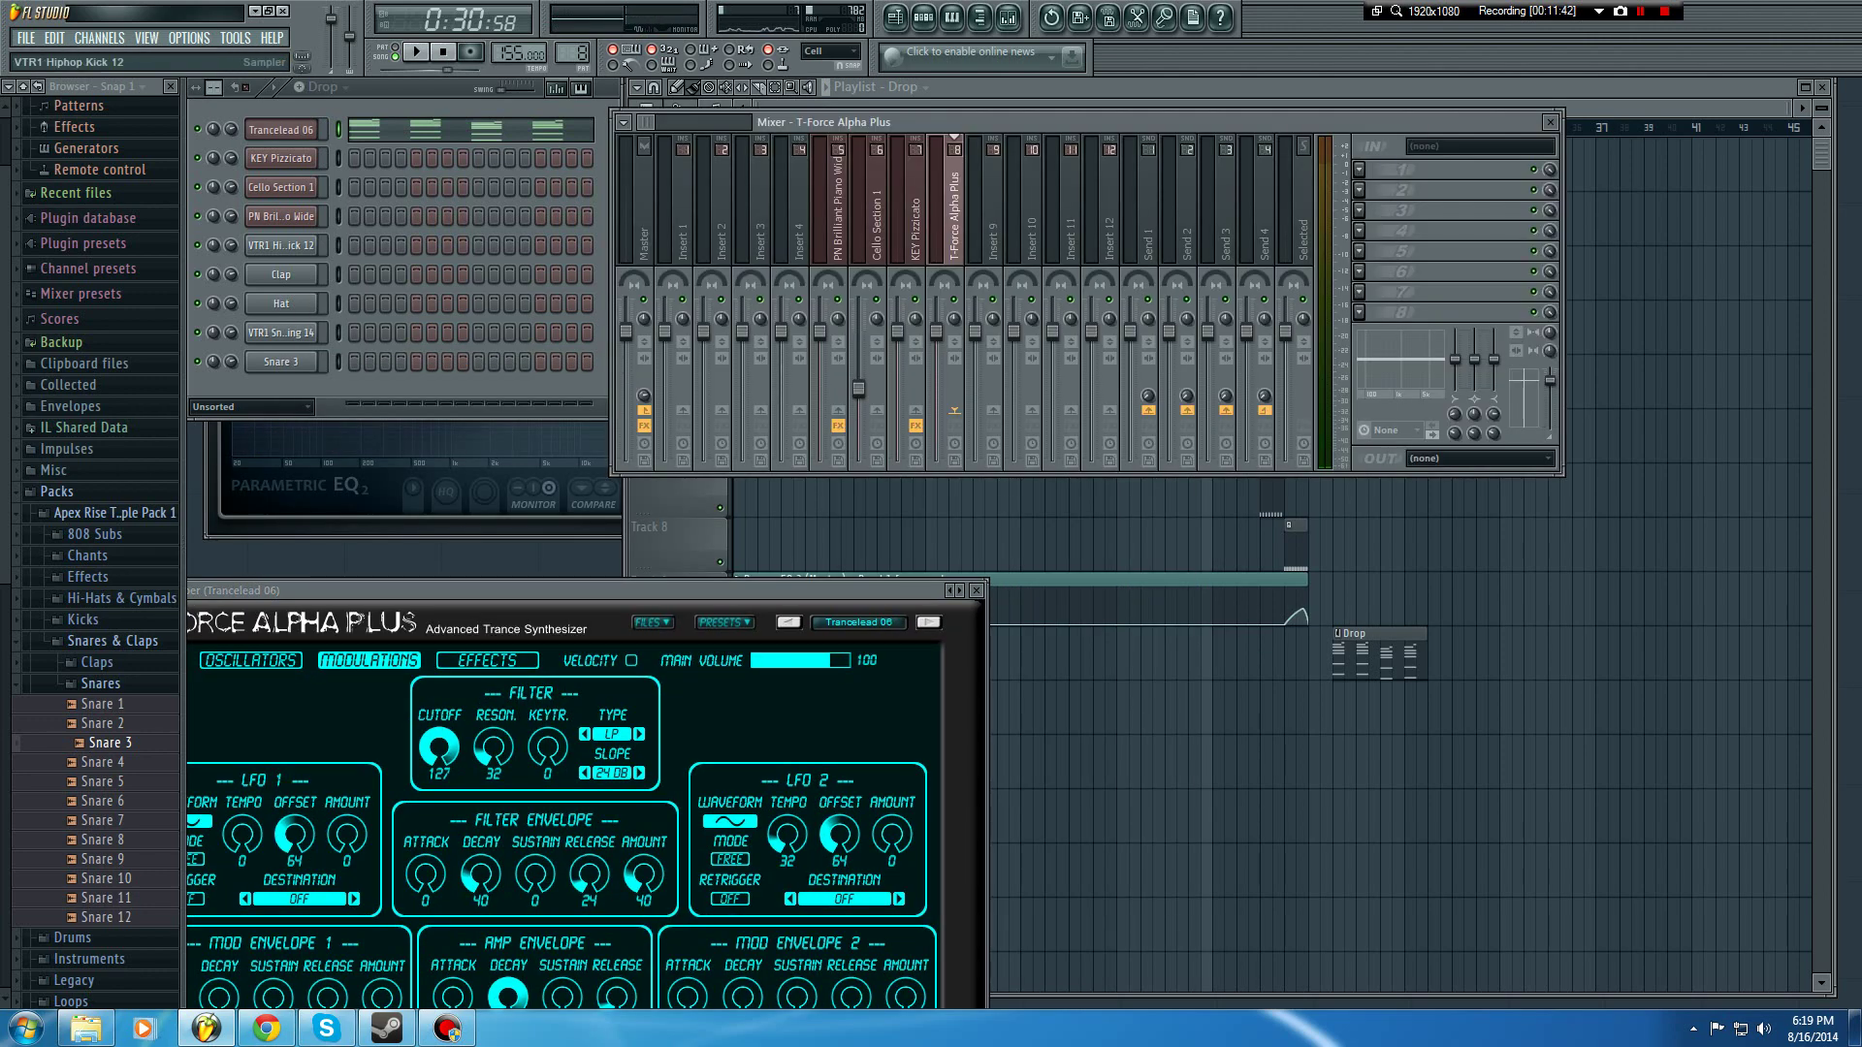
{"action": "left_click", "coordinate": [681, 223]}
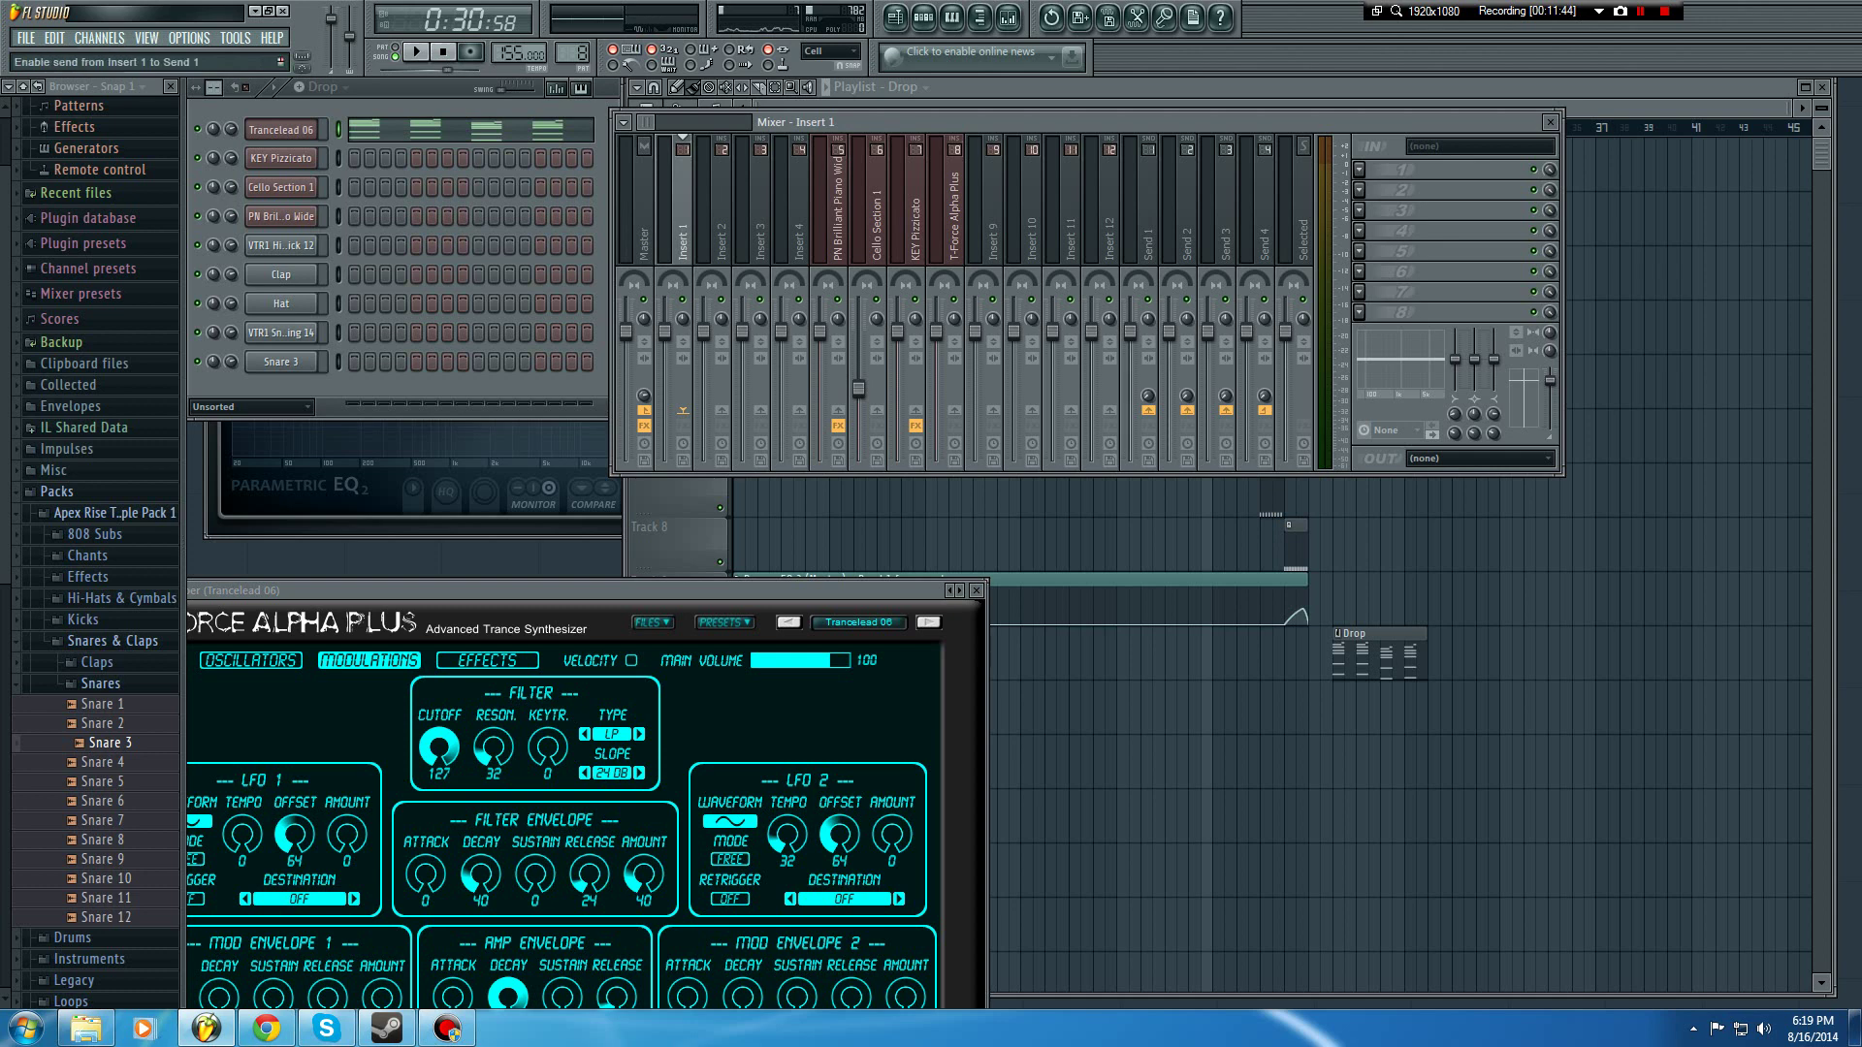
{"action": "right_click", "coordinate": [1148, 410]}
{"action": "left_click", "coordinate": [1202, 422]}
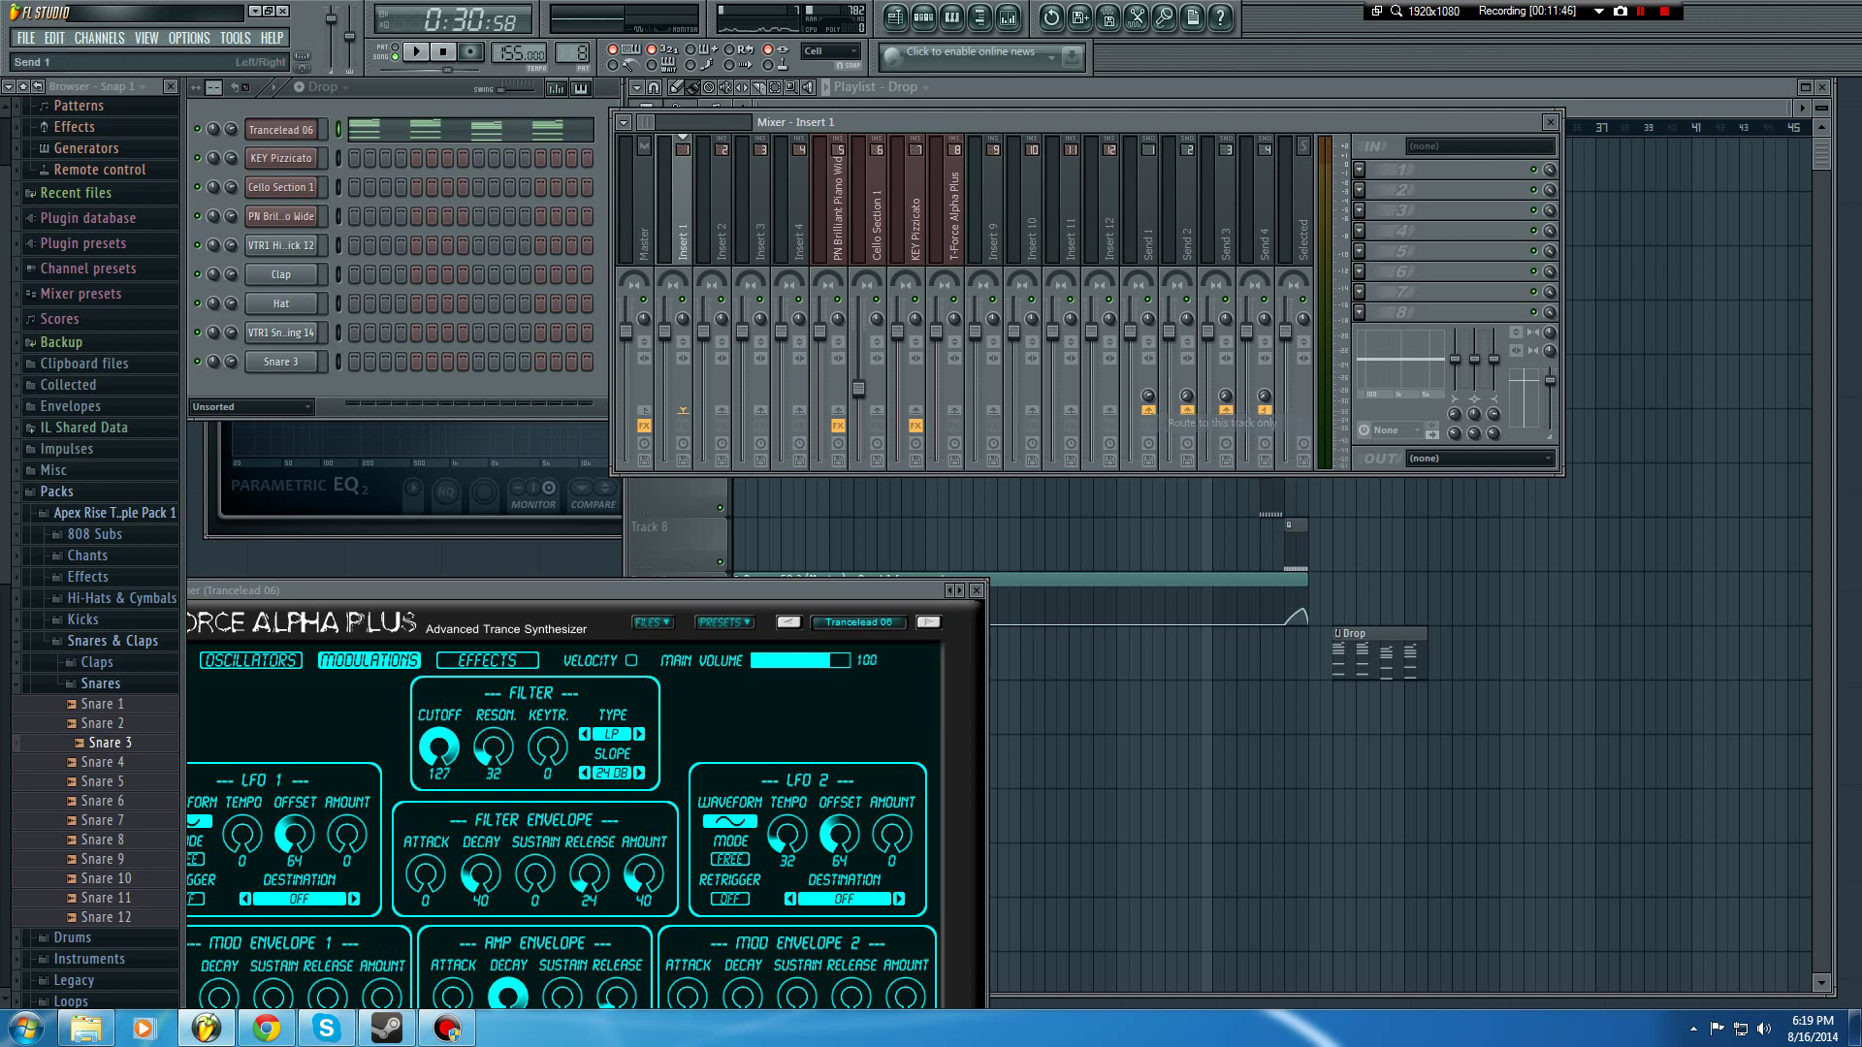
Step: Open the VTR1 Snare Charting 14 channel settings and route its mixer track, Insert 4, to Send 1 only
{"action": "left_click", "coordinate": [281, 332]}
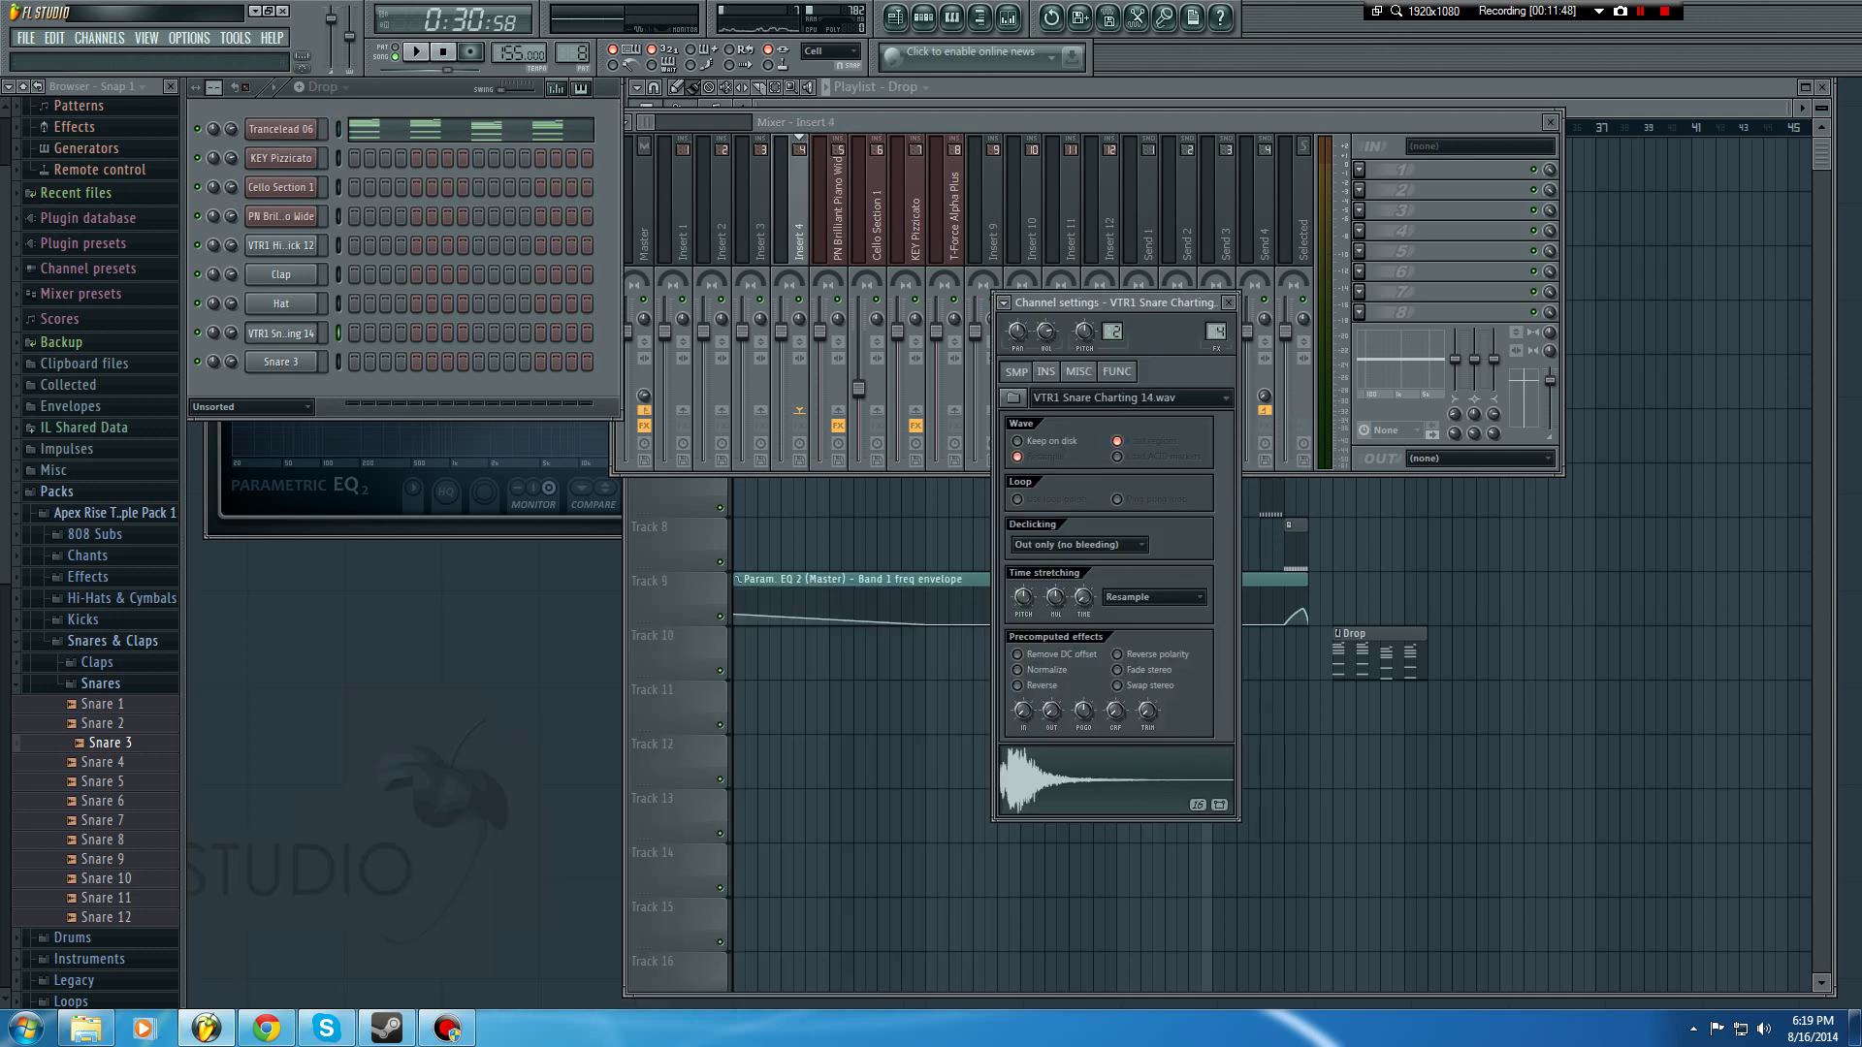
{"action": "left_click_drag", "start_coordinate": [1067, 301], "coordinate": [727, 417]}
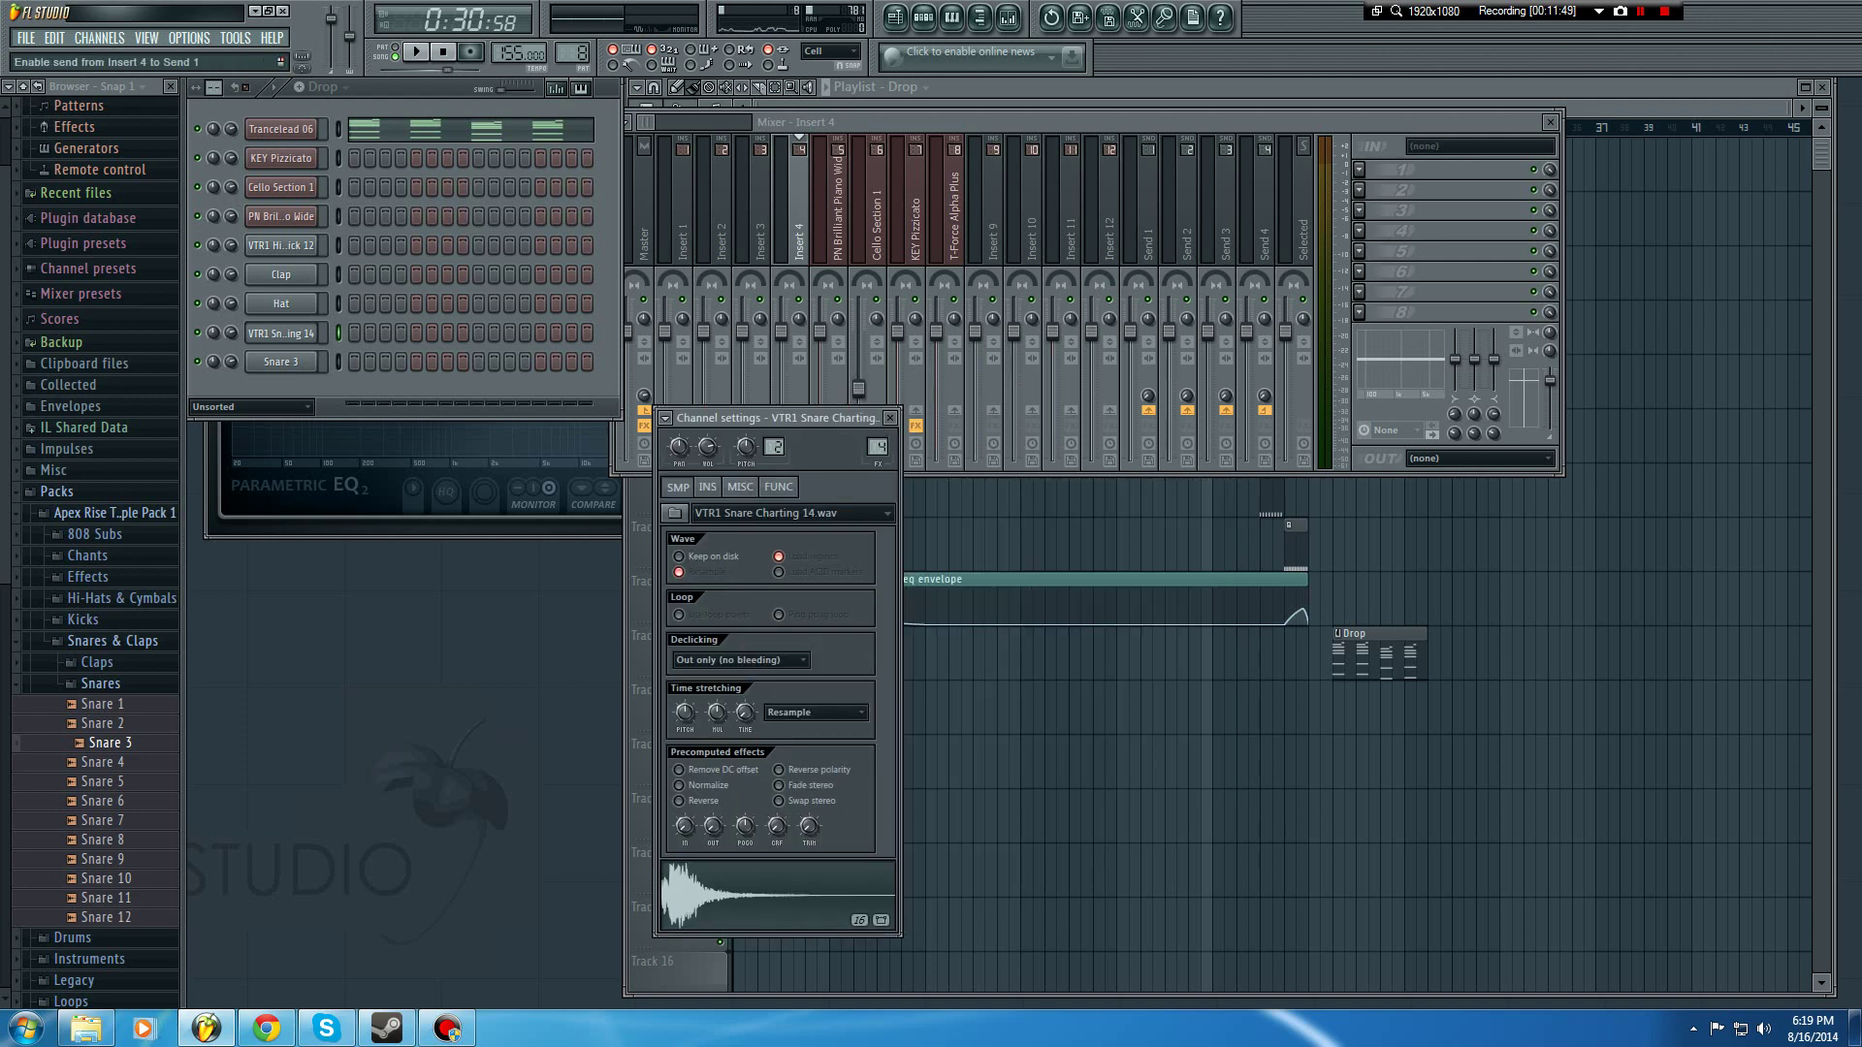
{"action": "right_click", "coordinate": [1148, 411]}
{"action": "left_click", "coordinate": [1203, 421]}
Step: Load Fruity Peak Controller into the first effect slot of the Send 1 mixer track
{"action": "left_click", "coordinate": [1147, 223]}
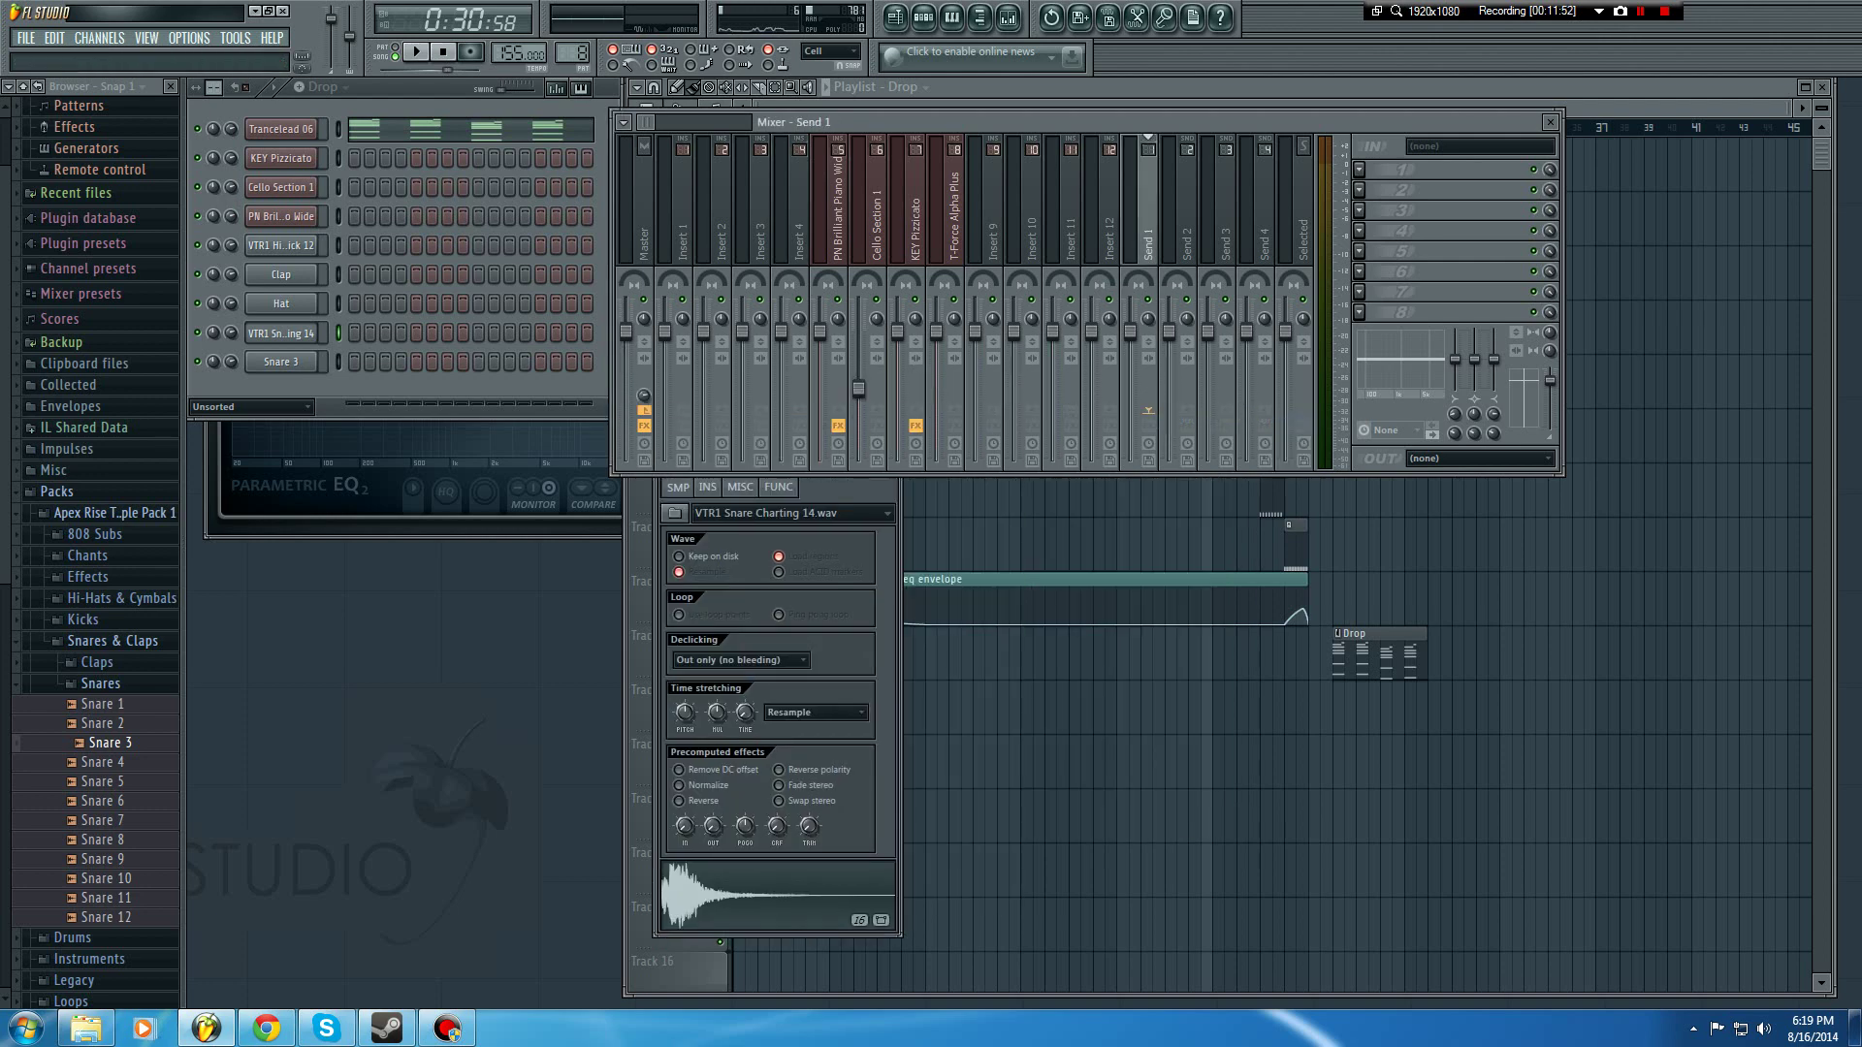
{"action": "left_click", "coordinate": [1358, 168]}
{"action": "mouse_move", "coordinate": [1436, 190]}
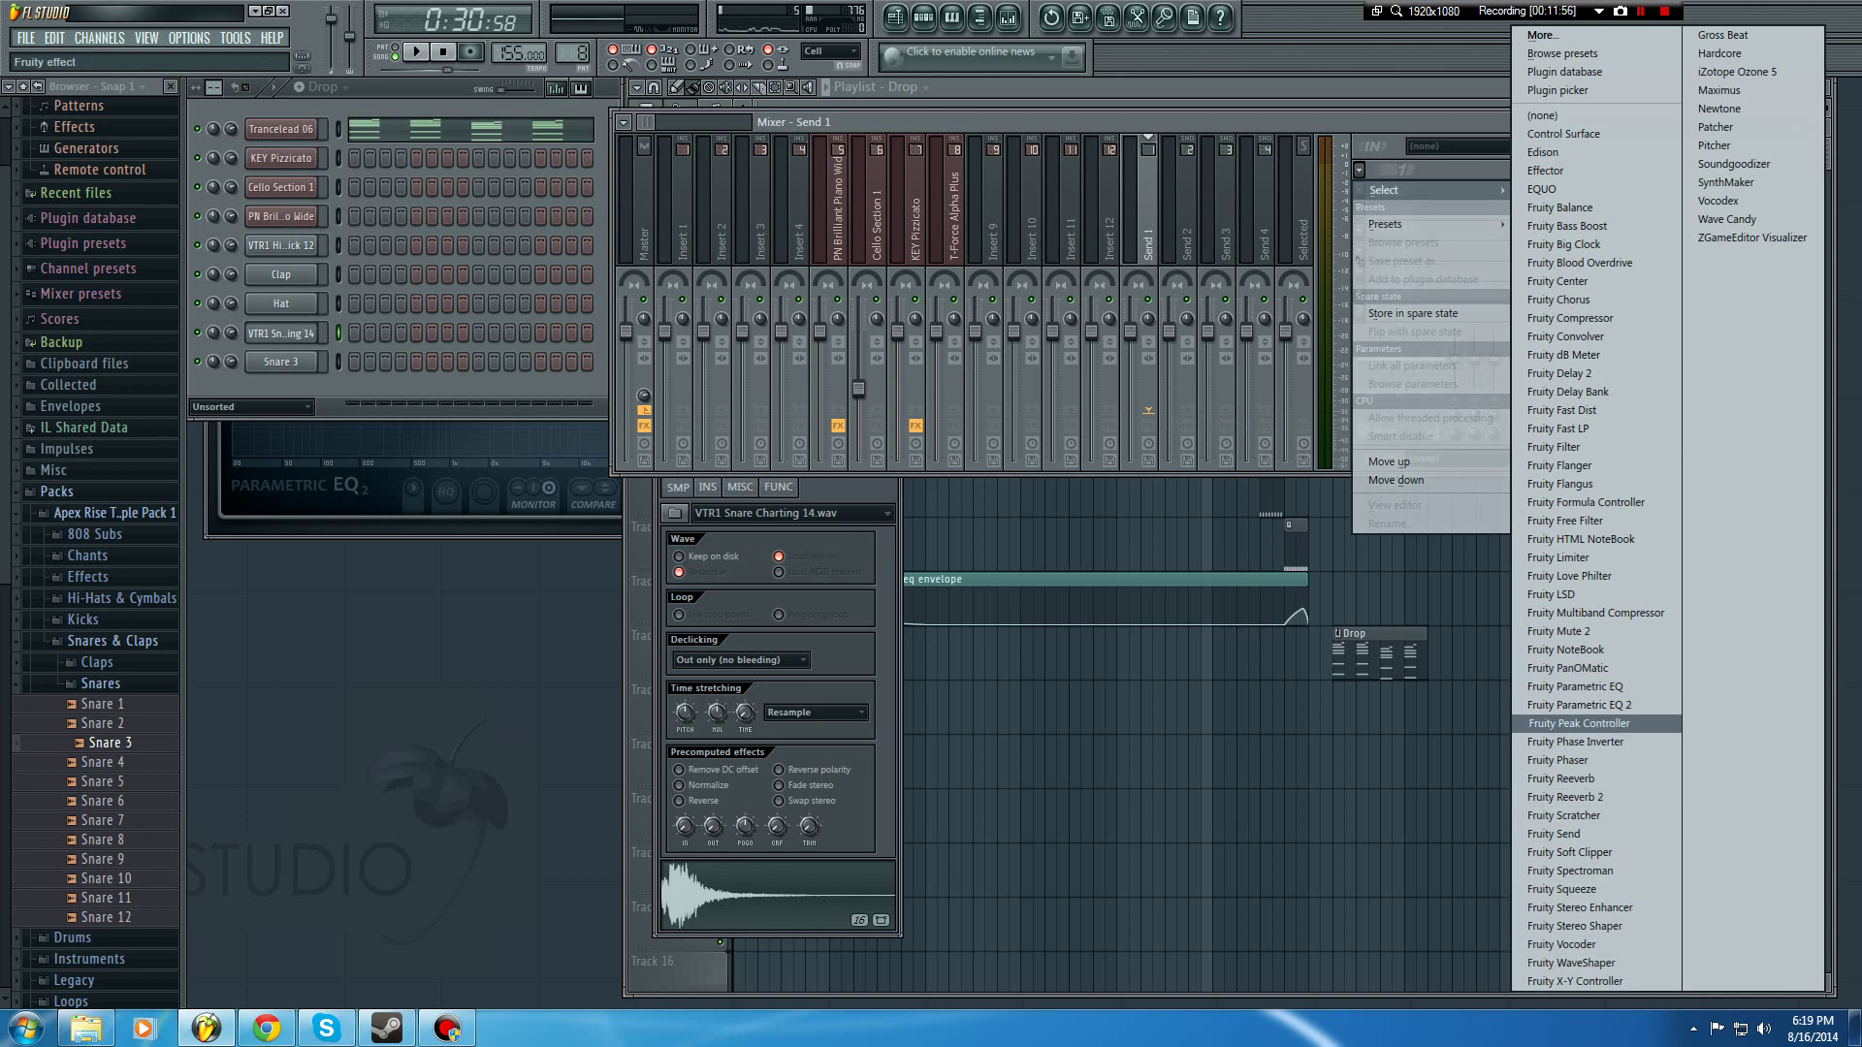
{"action": "left_click", "coordinate": [1579, 723]}
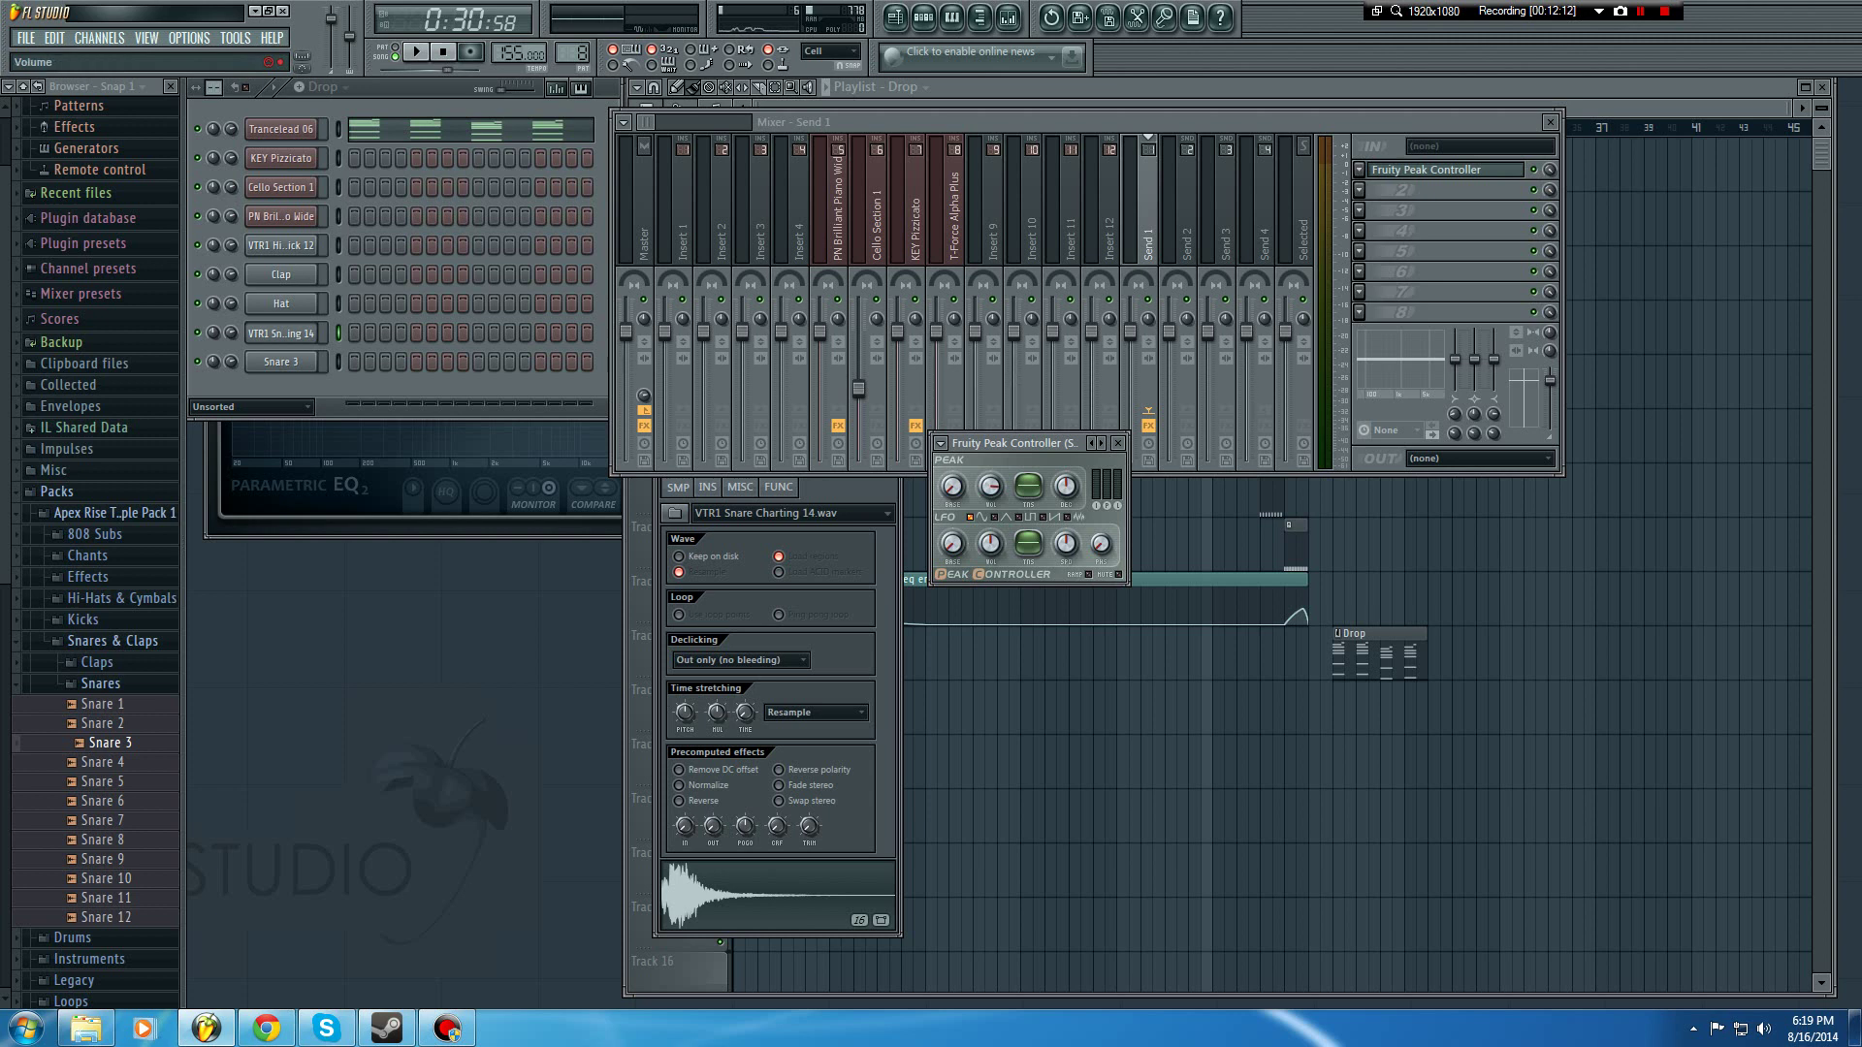
Step: Link the T-Force Alpha Plus mixer volume to Peak ctrl (Send 1) - Peak with the Inverted mapping formula, and close the open windows
{"action": "right_click", "coordinate": [934, 328]}
{"action": "left_click", "coordinate": [991, 466]}
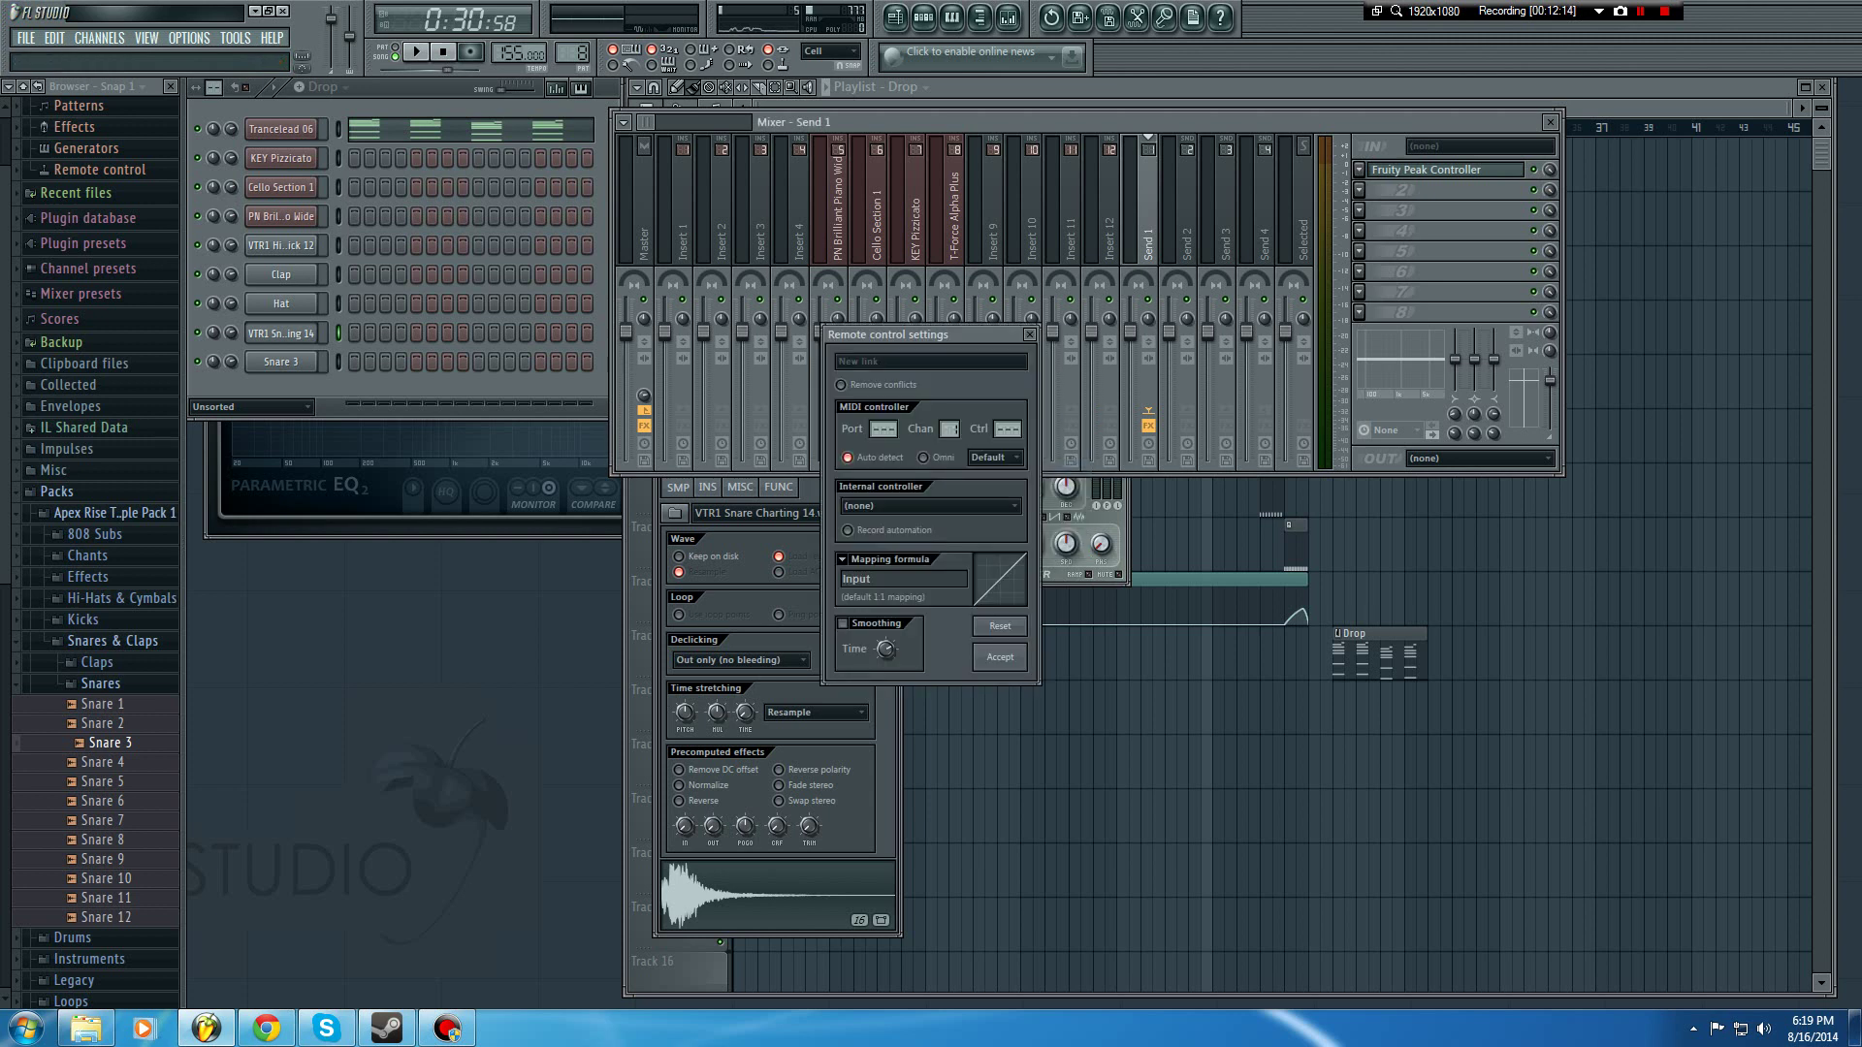
{"action": "left_click", "coordinate": [929, 505]}
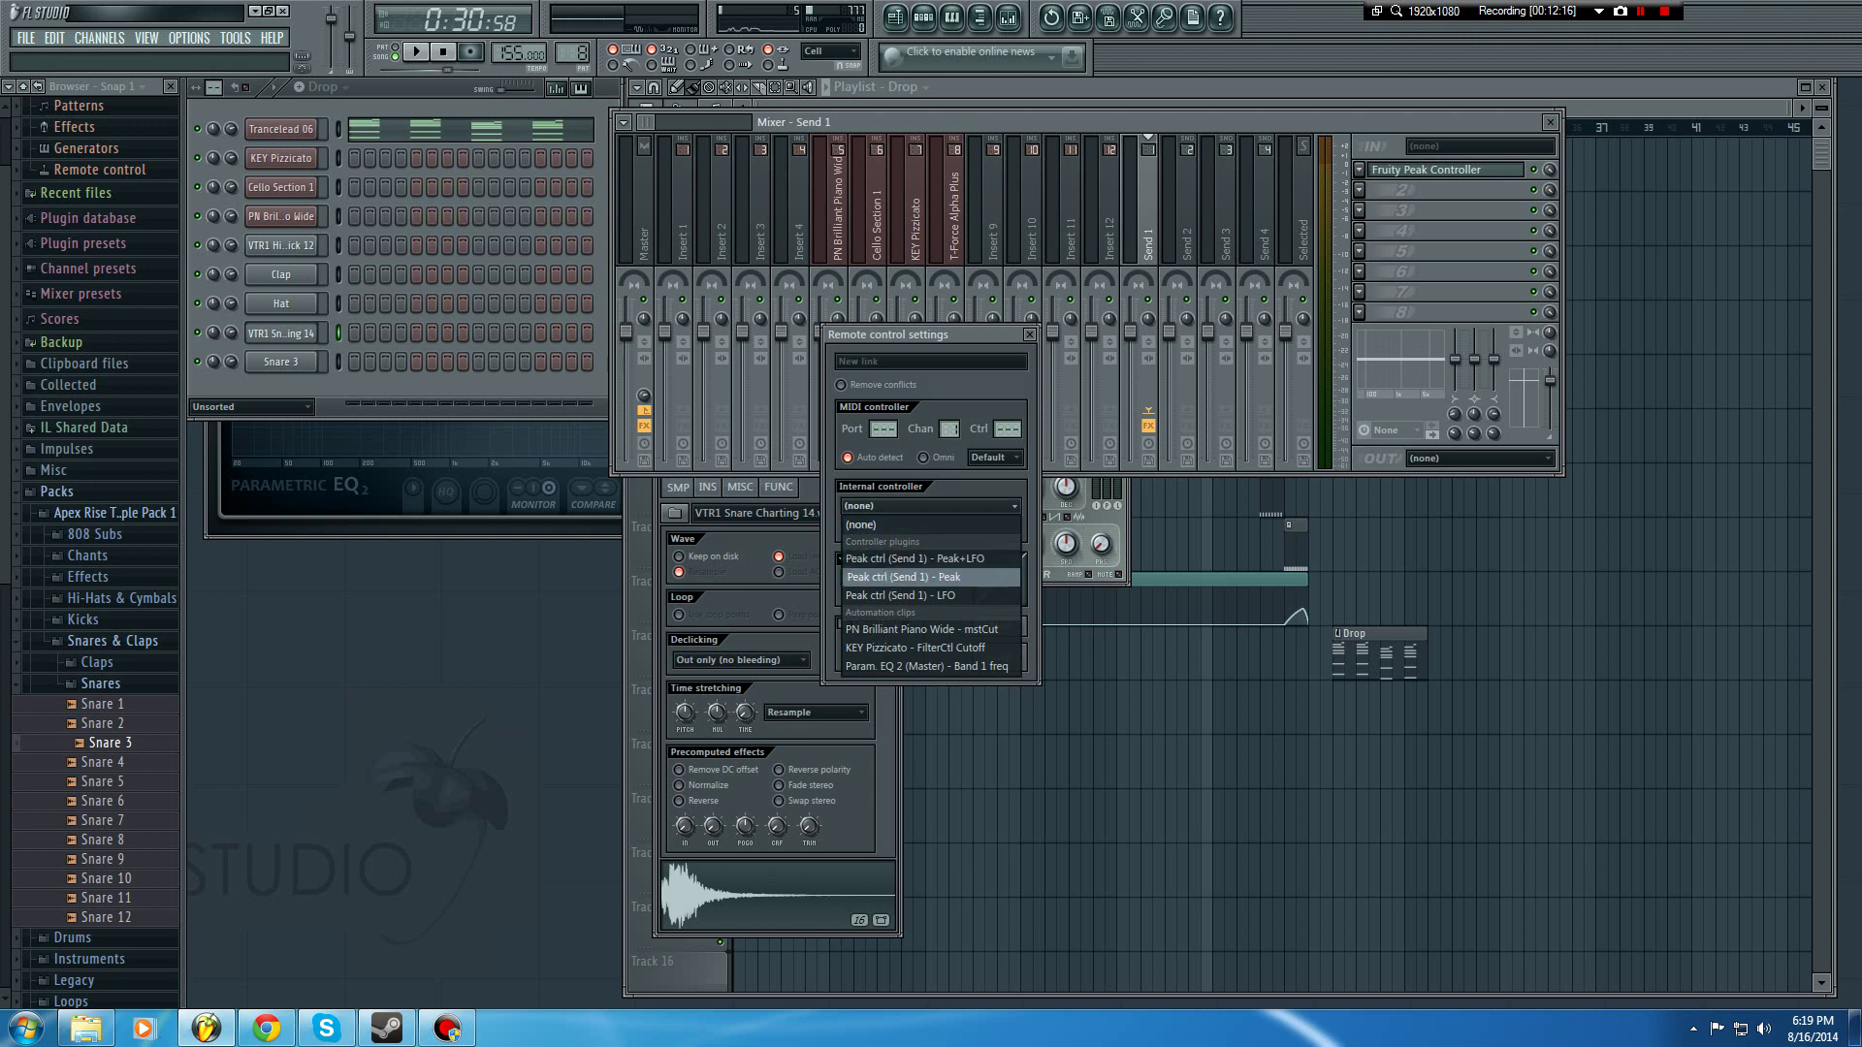
{"action": "left_click", "coordinate": [903, 577]}
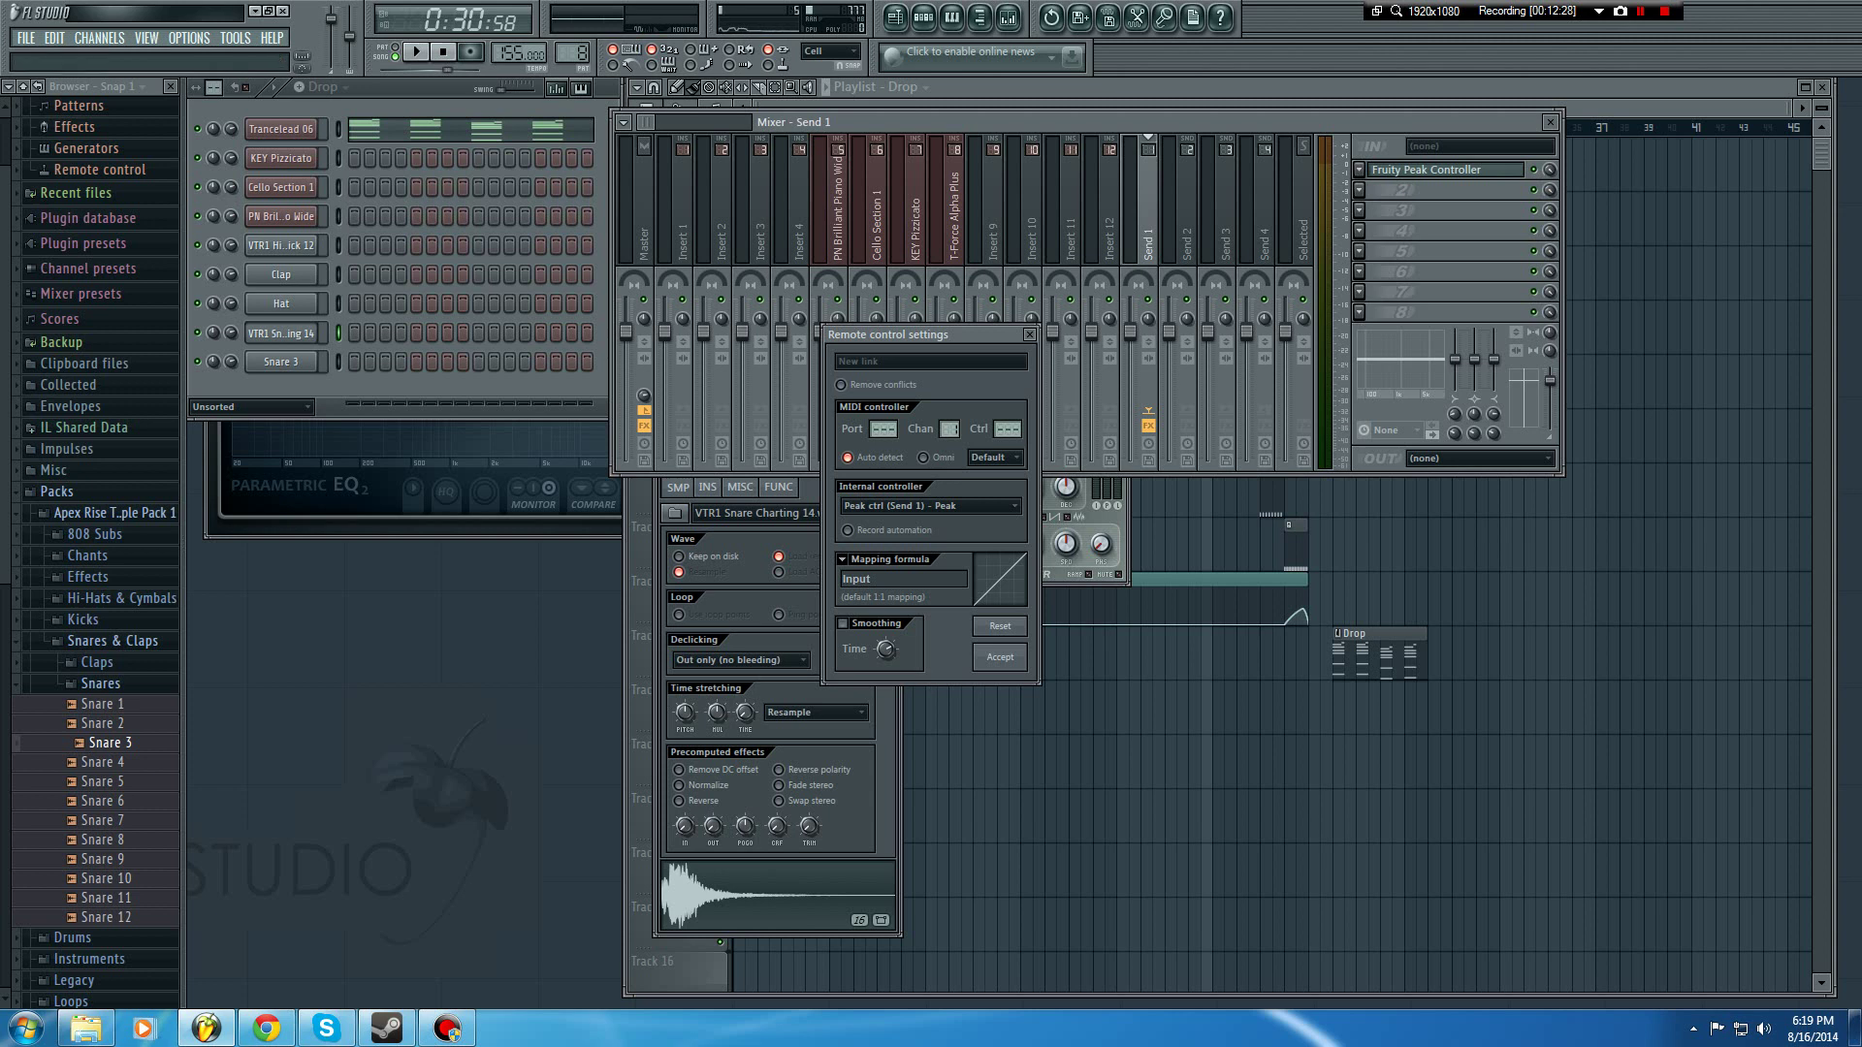
{"action": "left_click", "coordinate": [842, 559]}
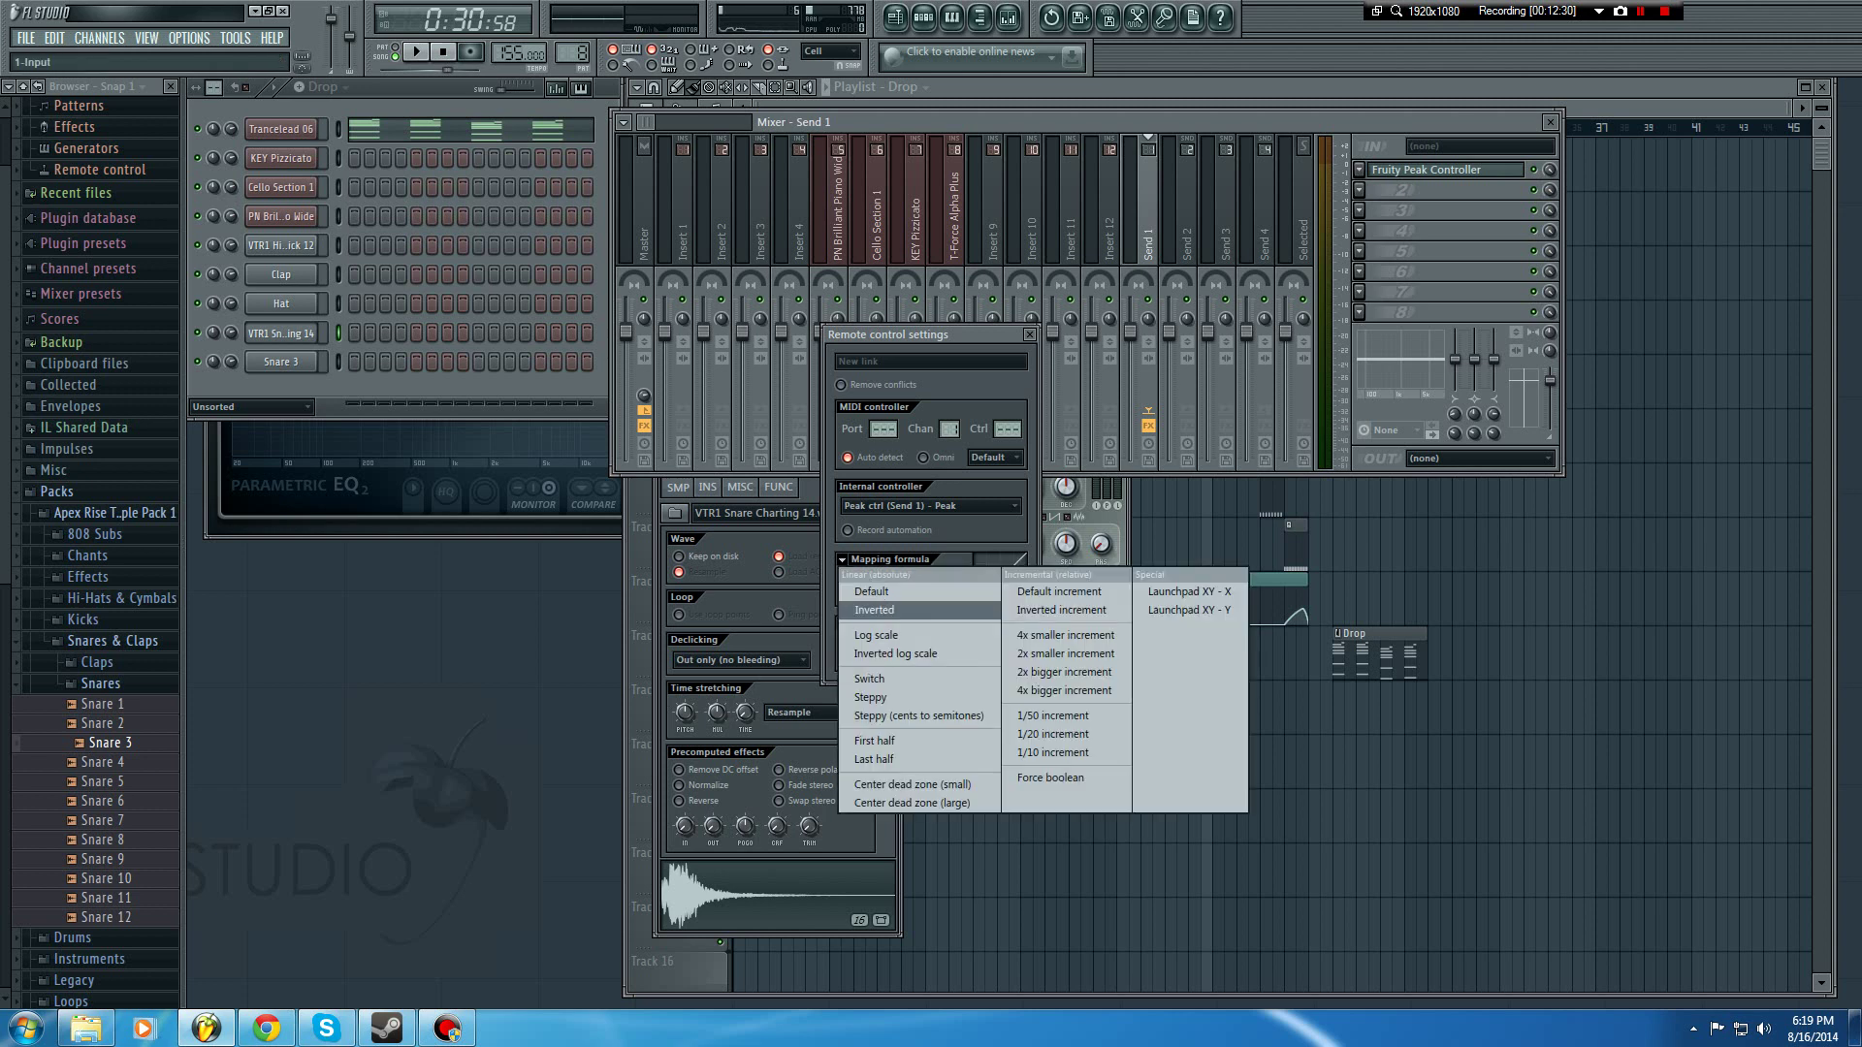
{"action": "left_click", "coordinate": [875, 610]}
{"action": "left_click", "coordinate": [1000, 658]}
{"action": "key", "text": "F12"}
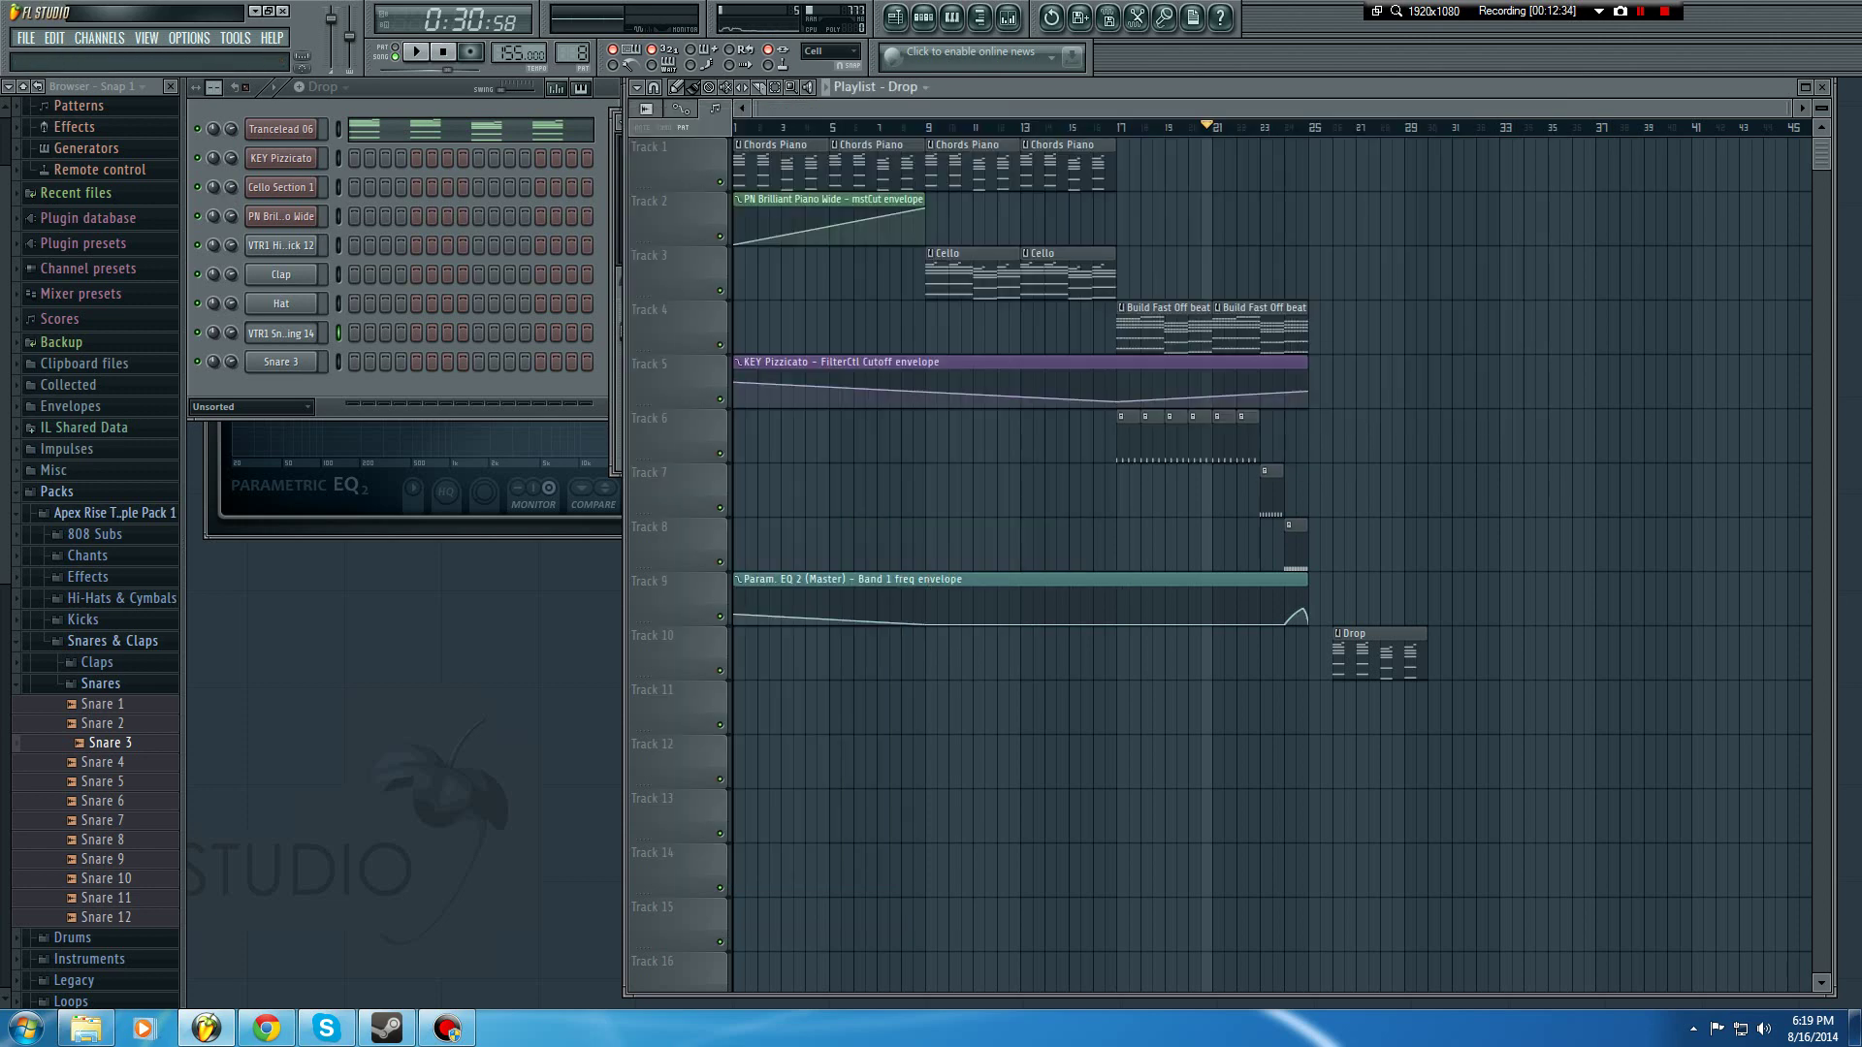
Step: Switch to empty pattern 9 with the mixer open and name the pattern Drums
{"action": "left_click", "coordinate": [407, 104]}
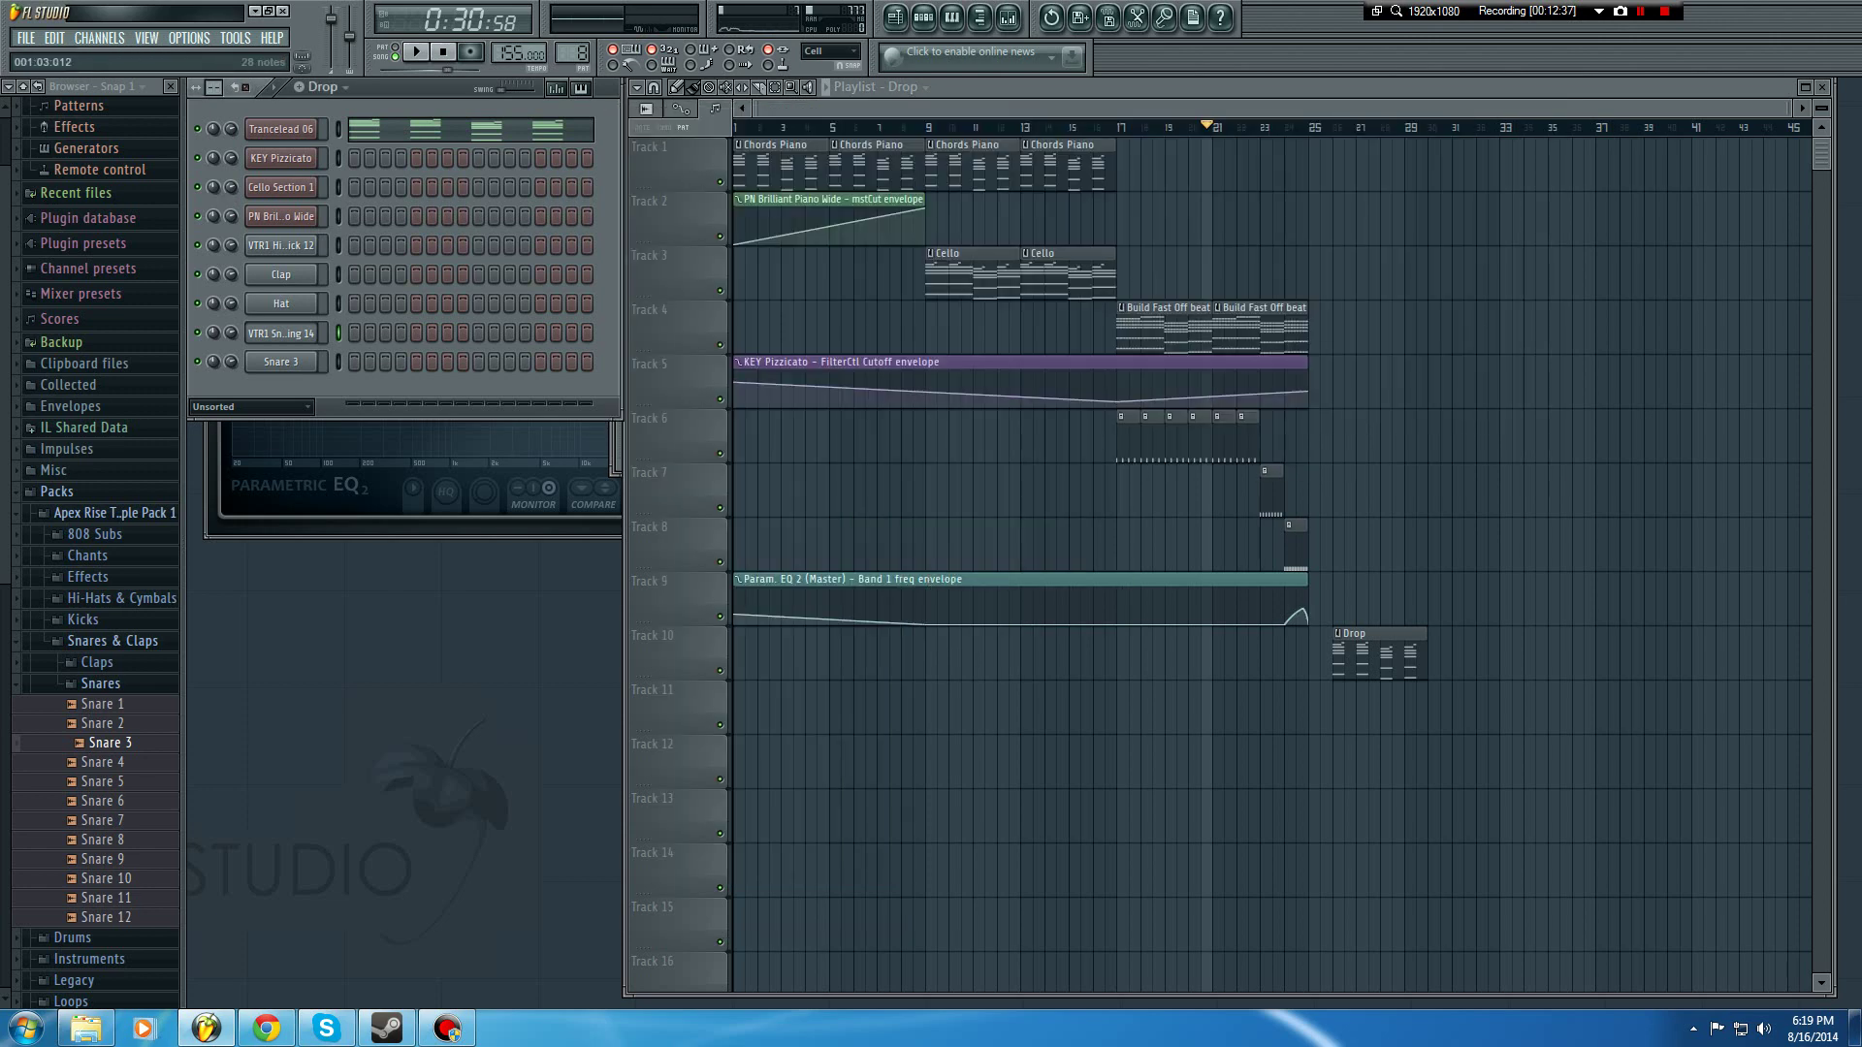
{"action": "left_click", "coordinate": [1008, 17]}
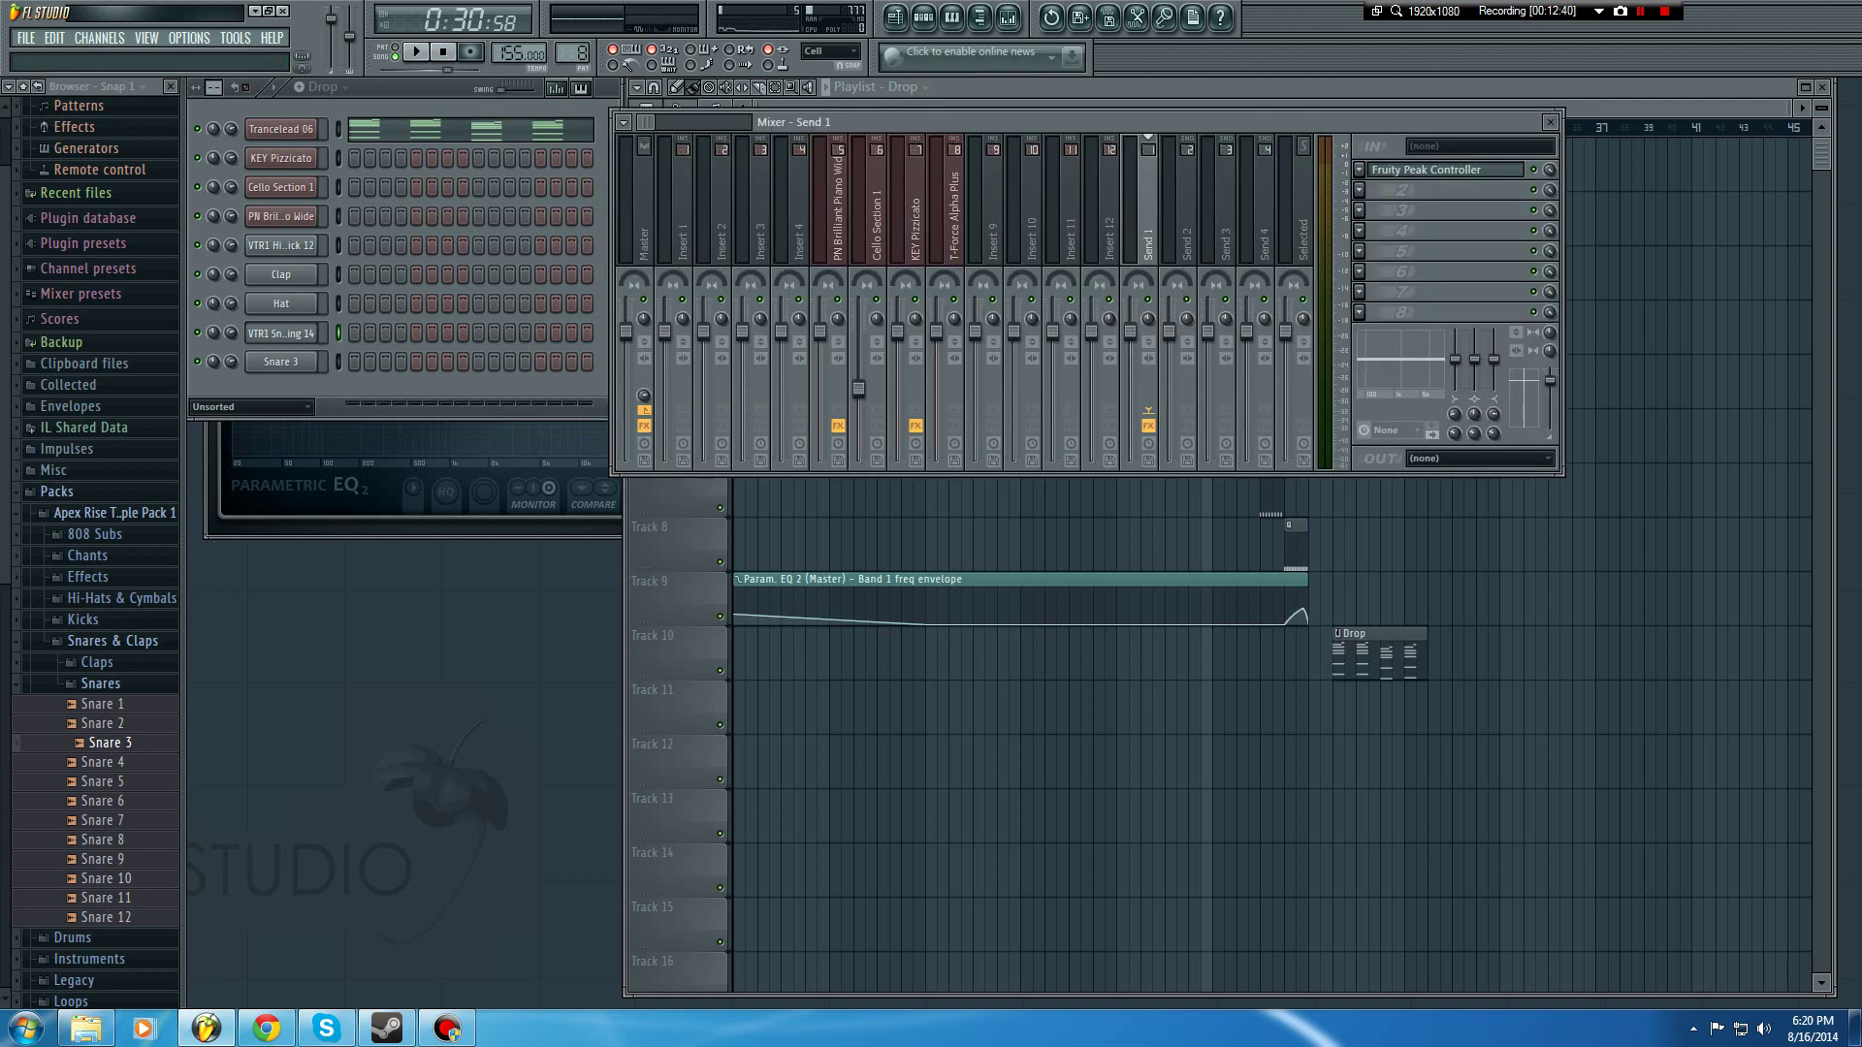
{"action": "left_click", "coordinate": [298, 87]}
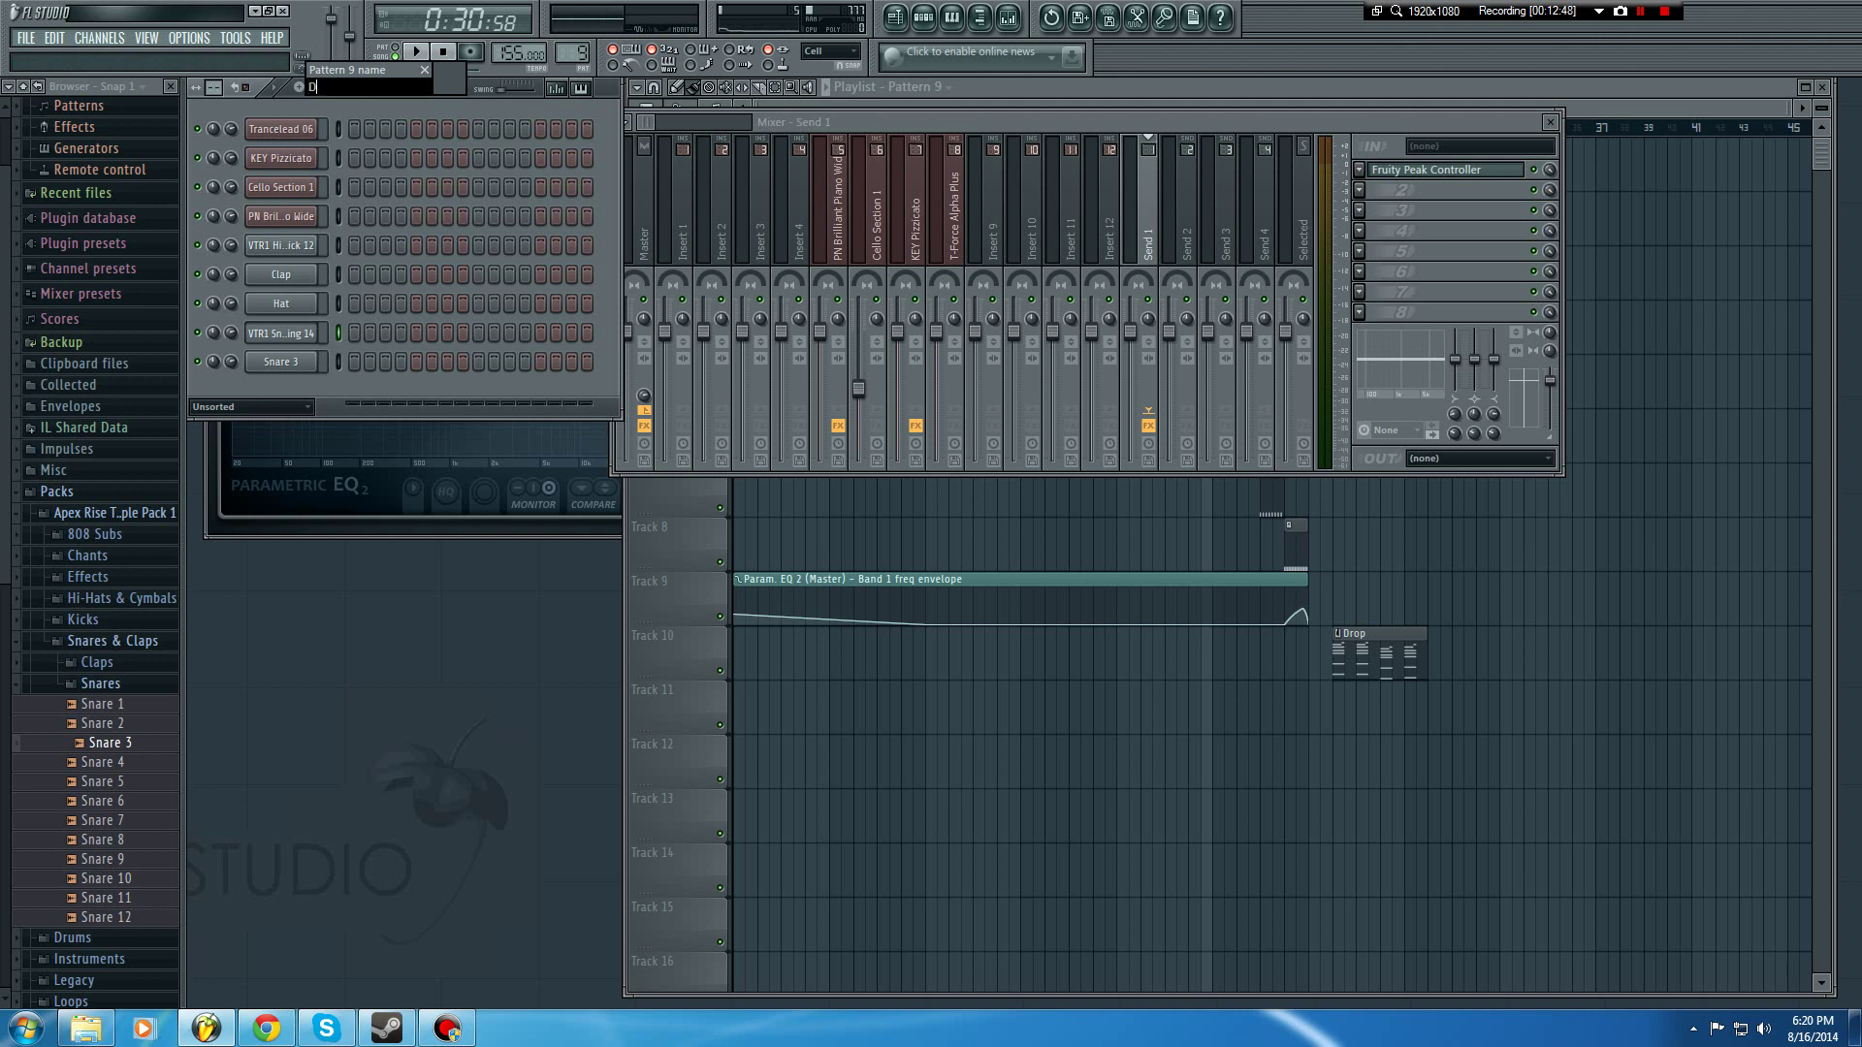
{"action": "key", "text": "Return"}
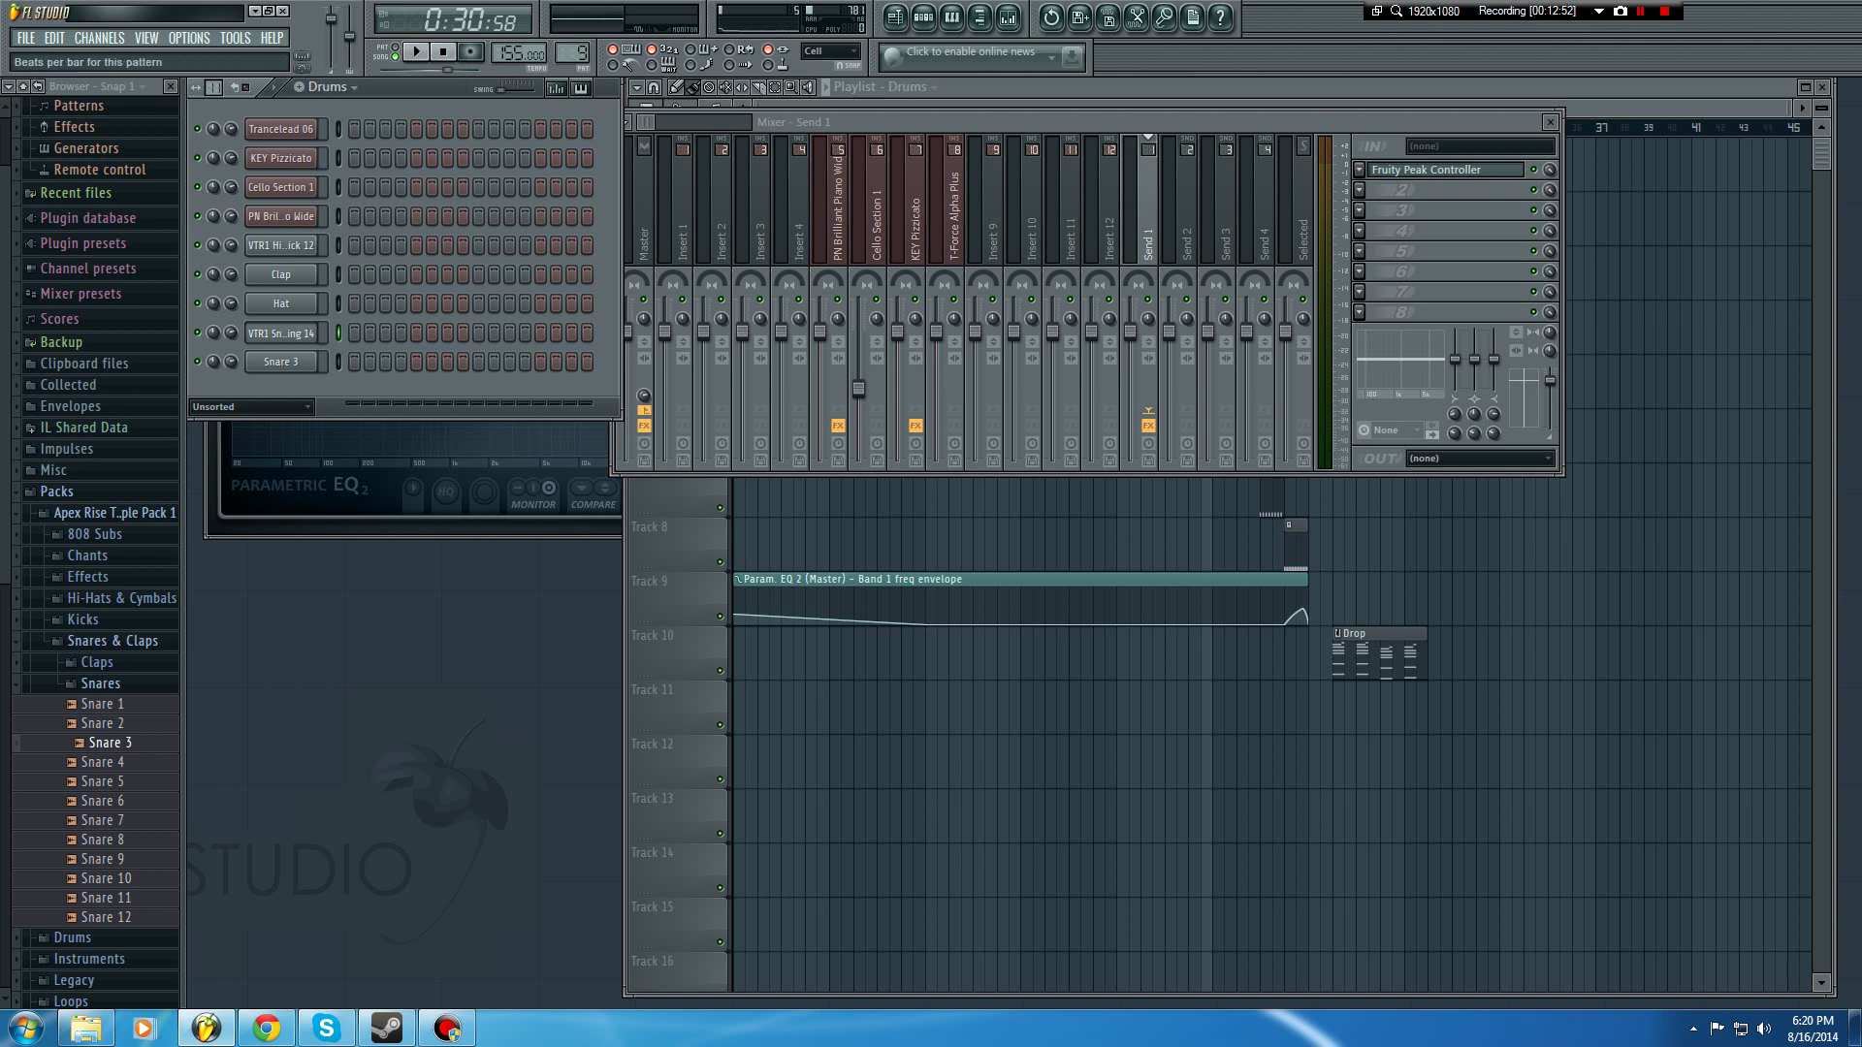
Step: Extend the Drums pattern to 64 steps and place it on Track 11 directly beneath the Drop clip
{"action": "left_click_drag", "start_coordinate": [213, 87], "coordinate": [213, 41]}
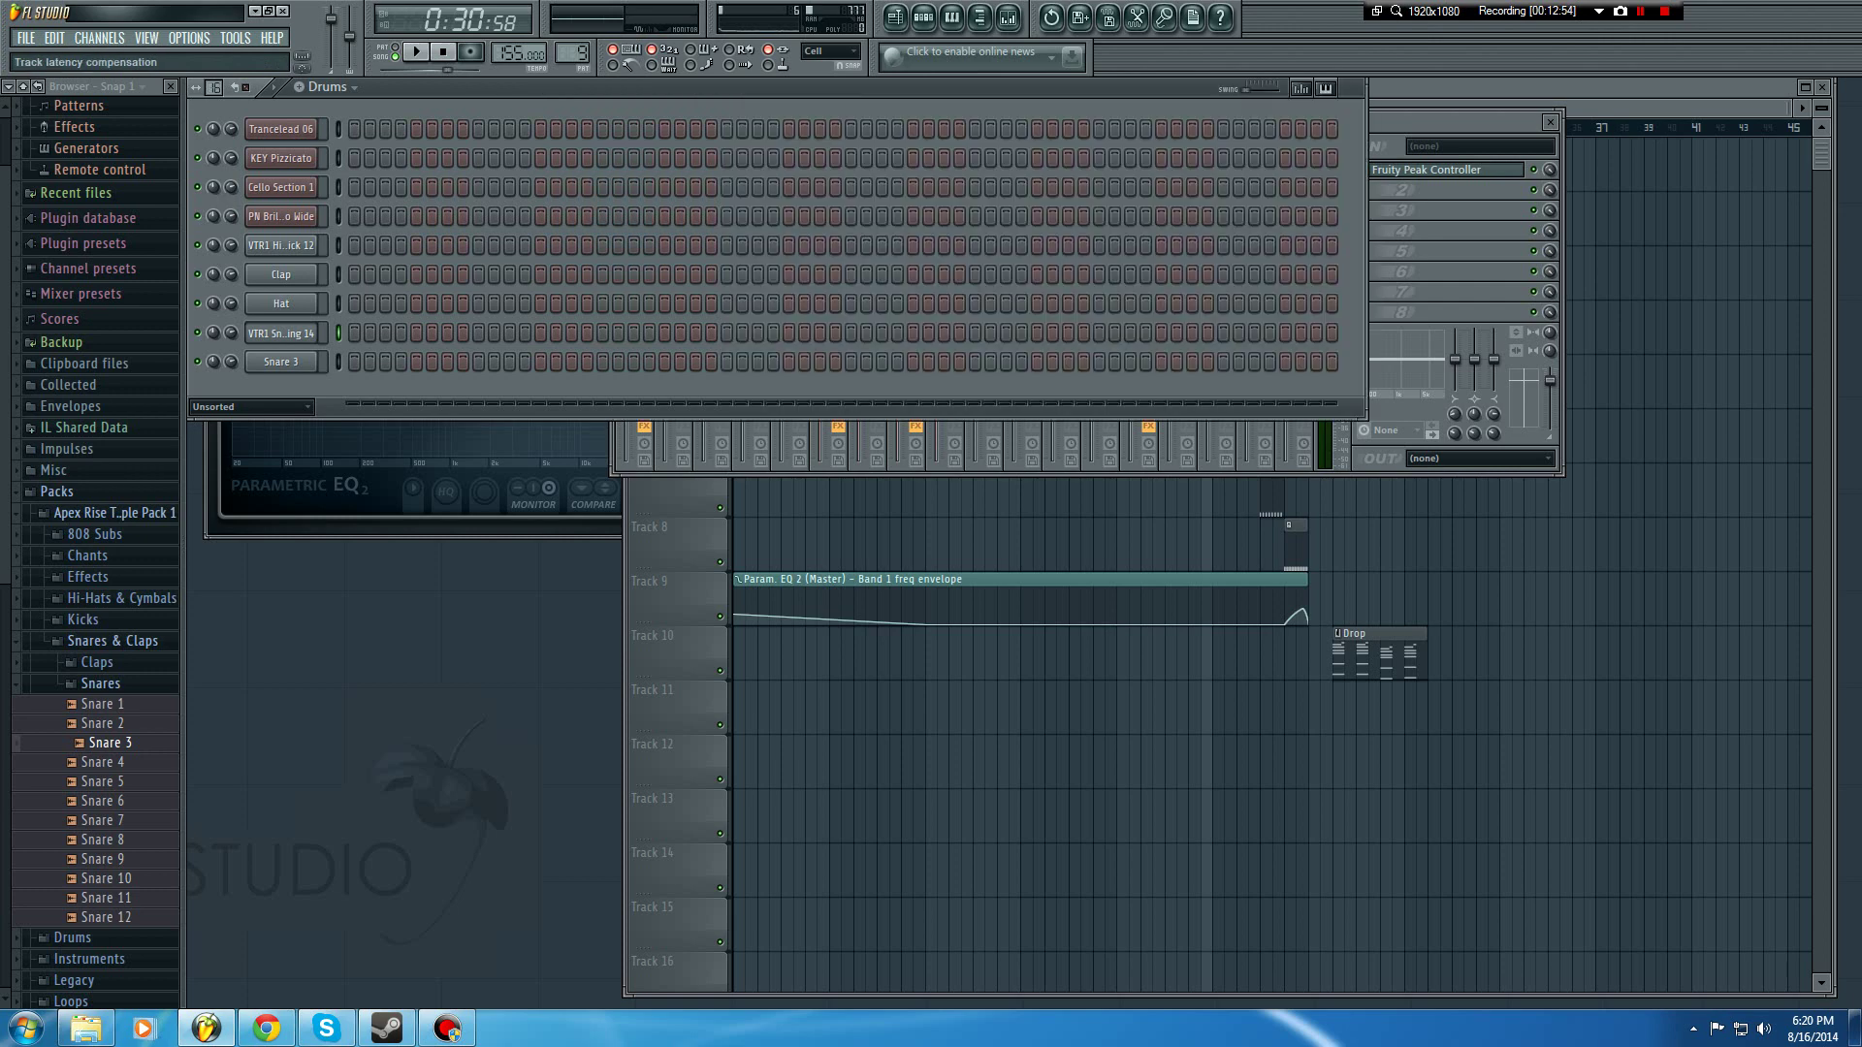
{"action": "left_click", "coordinate": [1290, 761]}
{"action": "left_click", "coordinate": [1338, 708]}
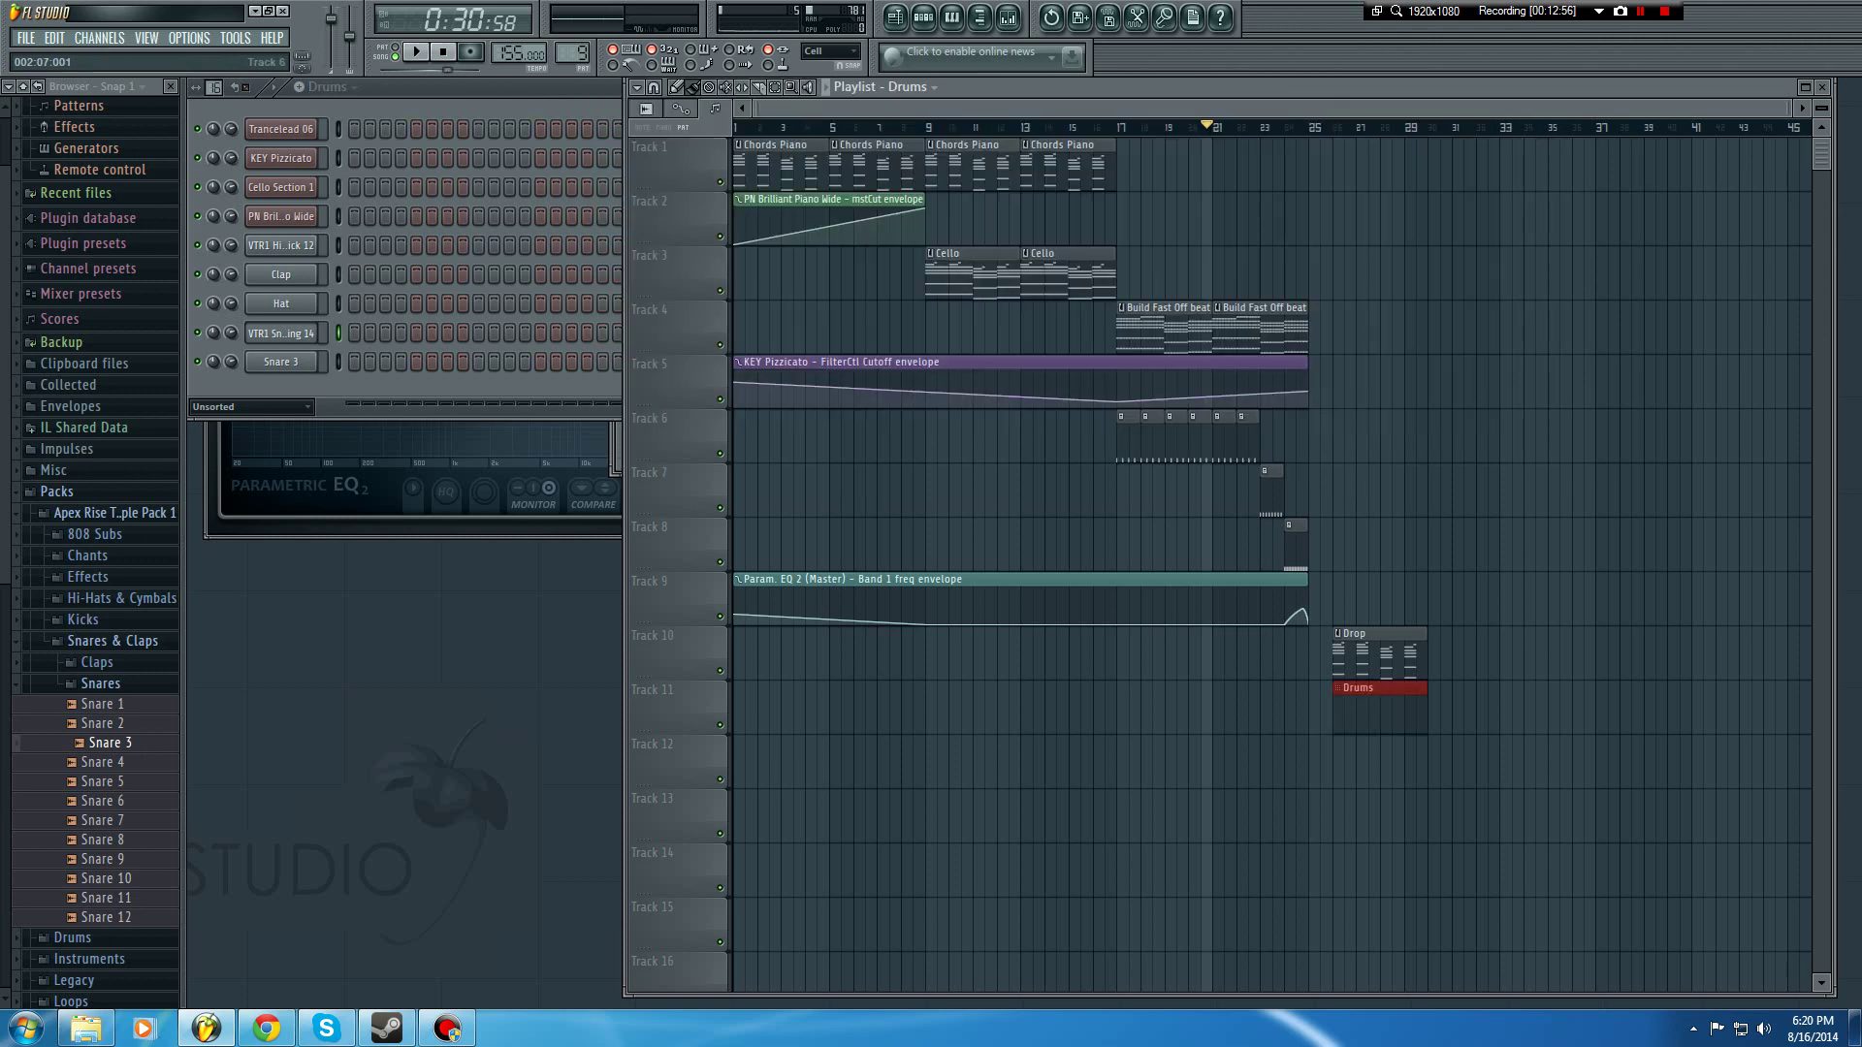
Step: During playback, program kicks on steps 1, 17, 21, 33 and 39 and VTR1 Snare Charting 14 hits on steps 9, 25, 41 and 57
{"action": "left_click", "coordinate": [400, 384]}
{"action": "key", "text": "space"}
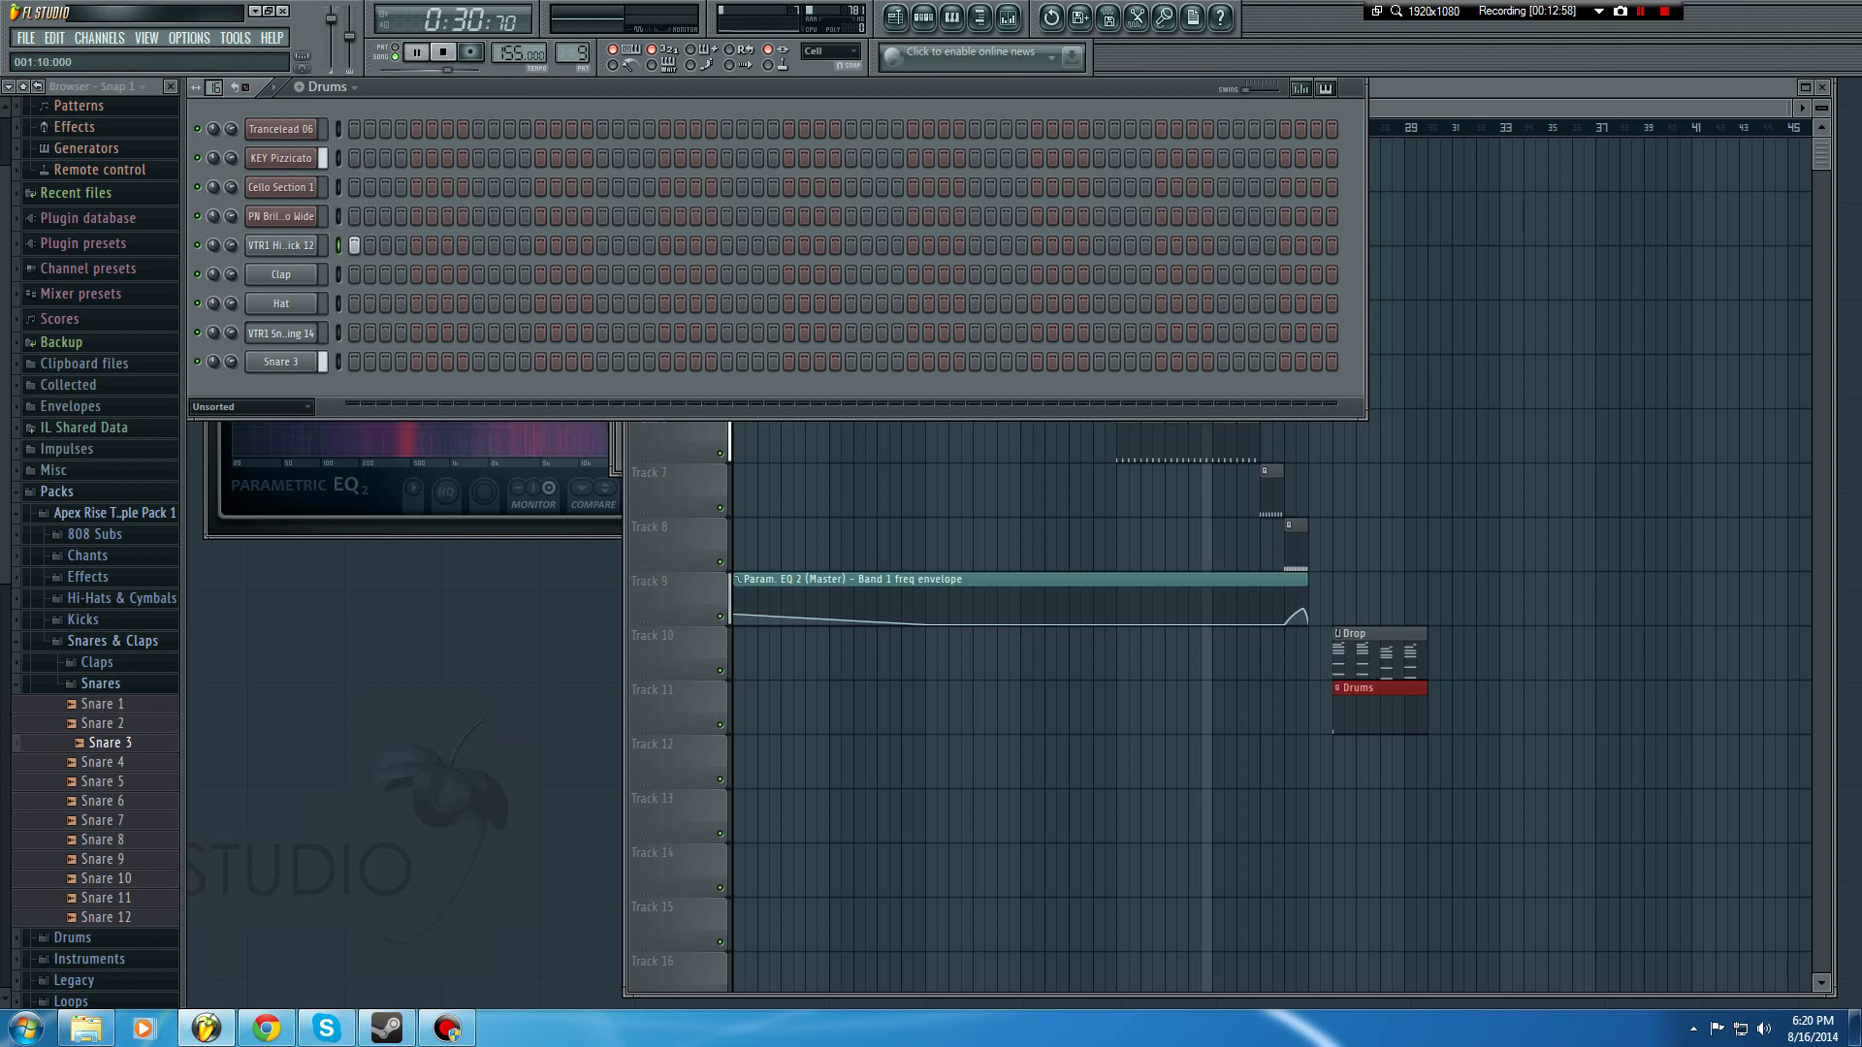
{"action": "left_click", "coordinate": [602, 245]}
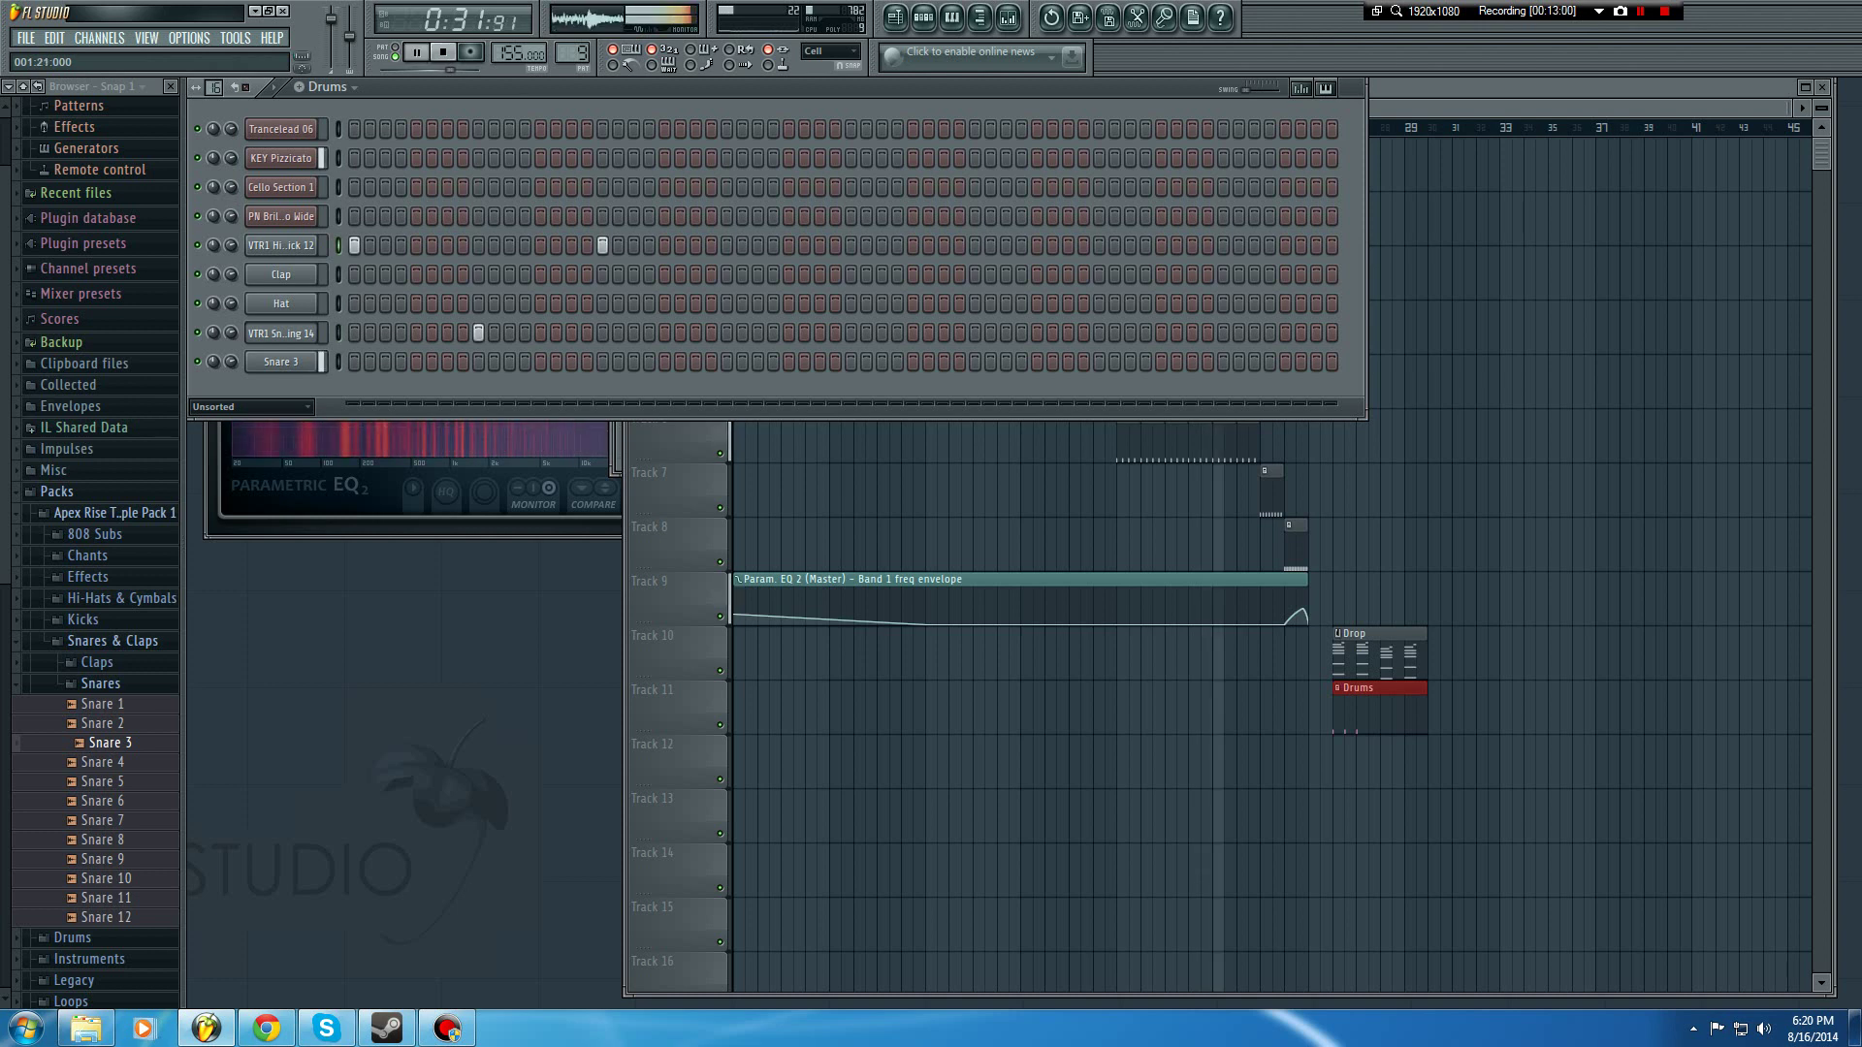
{"action": "left_click", "coordinate": [664, 245]}
{"action": "left_click", "coordinate": [726, 333]}
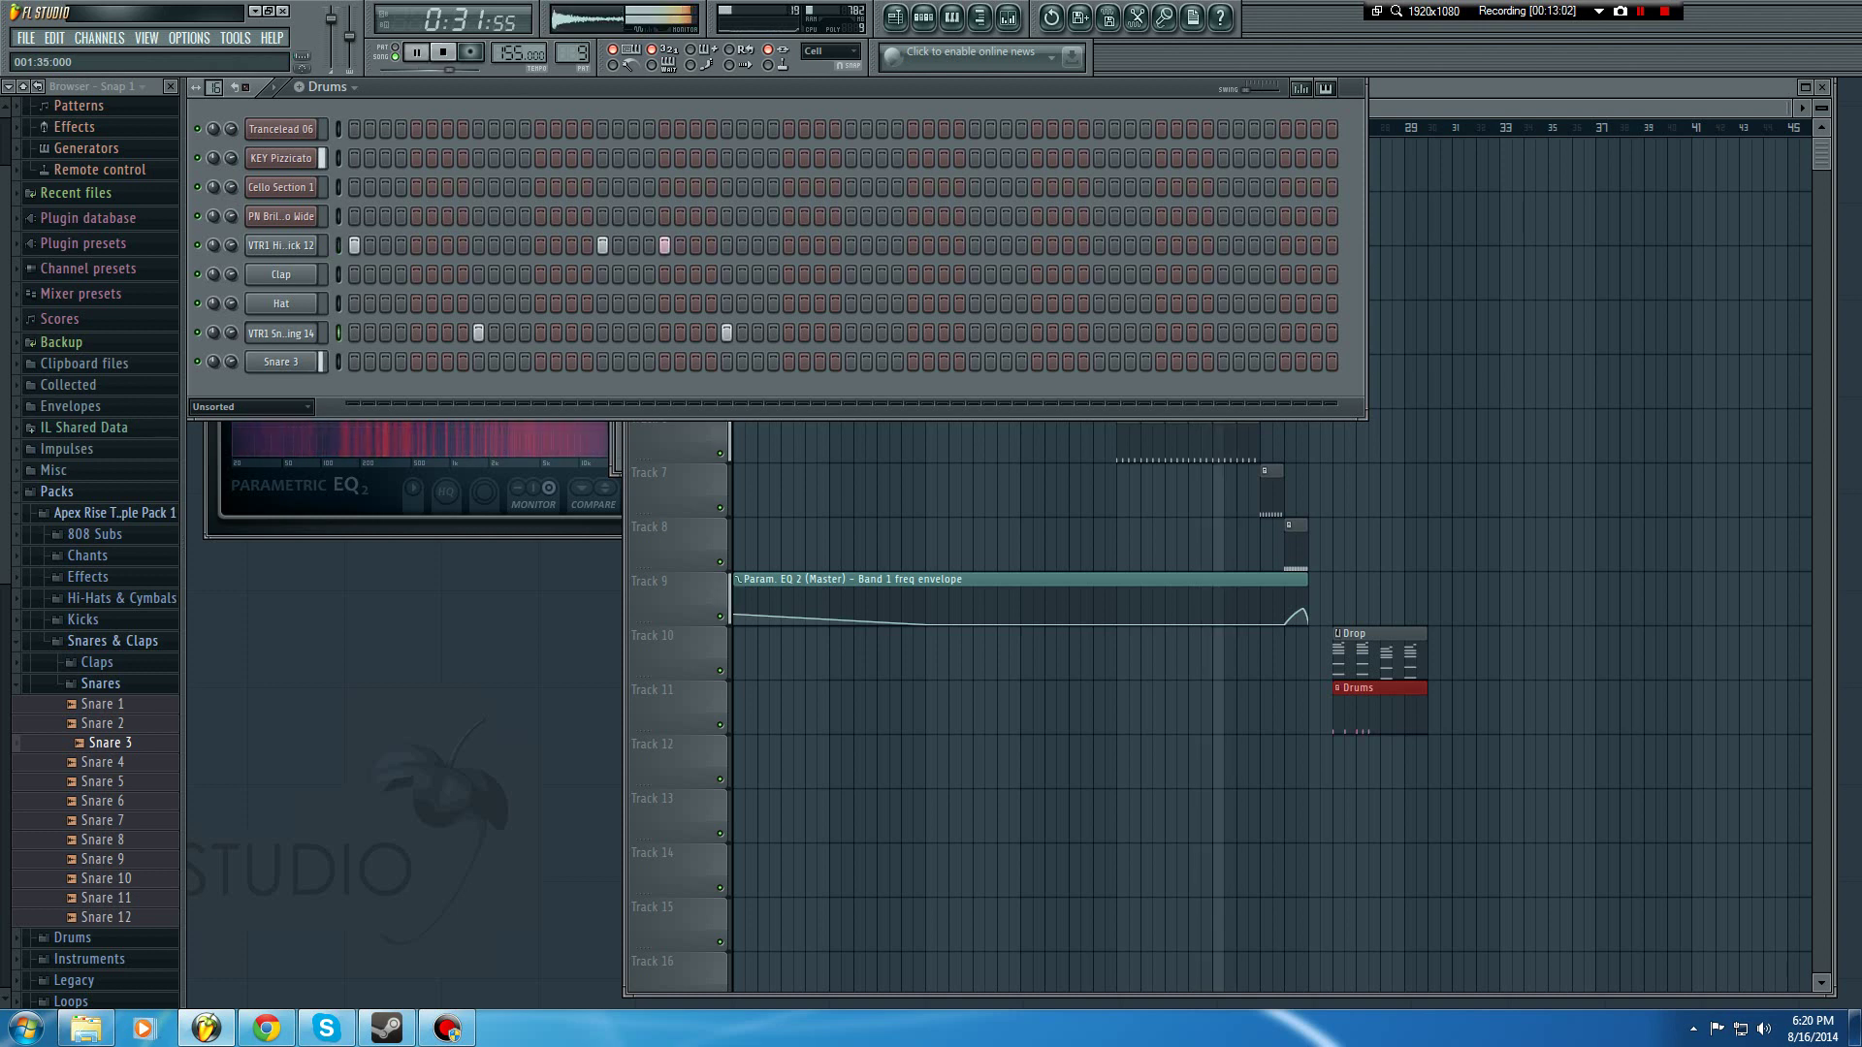
{"action": "left_click", "coordinate": [975, 333]}
{"action": "left_click", "coordinate": [1223, 332]}
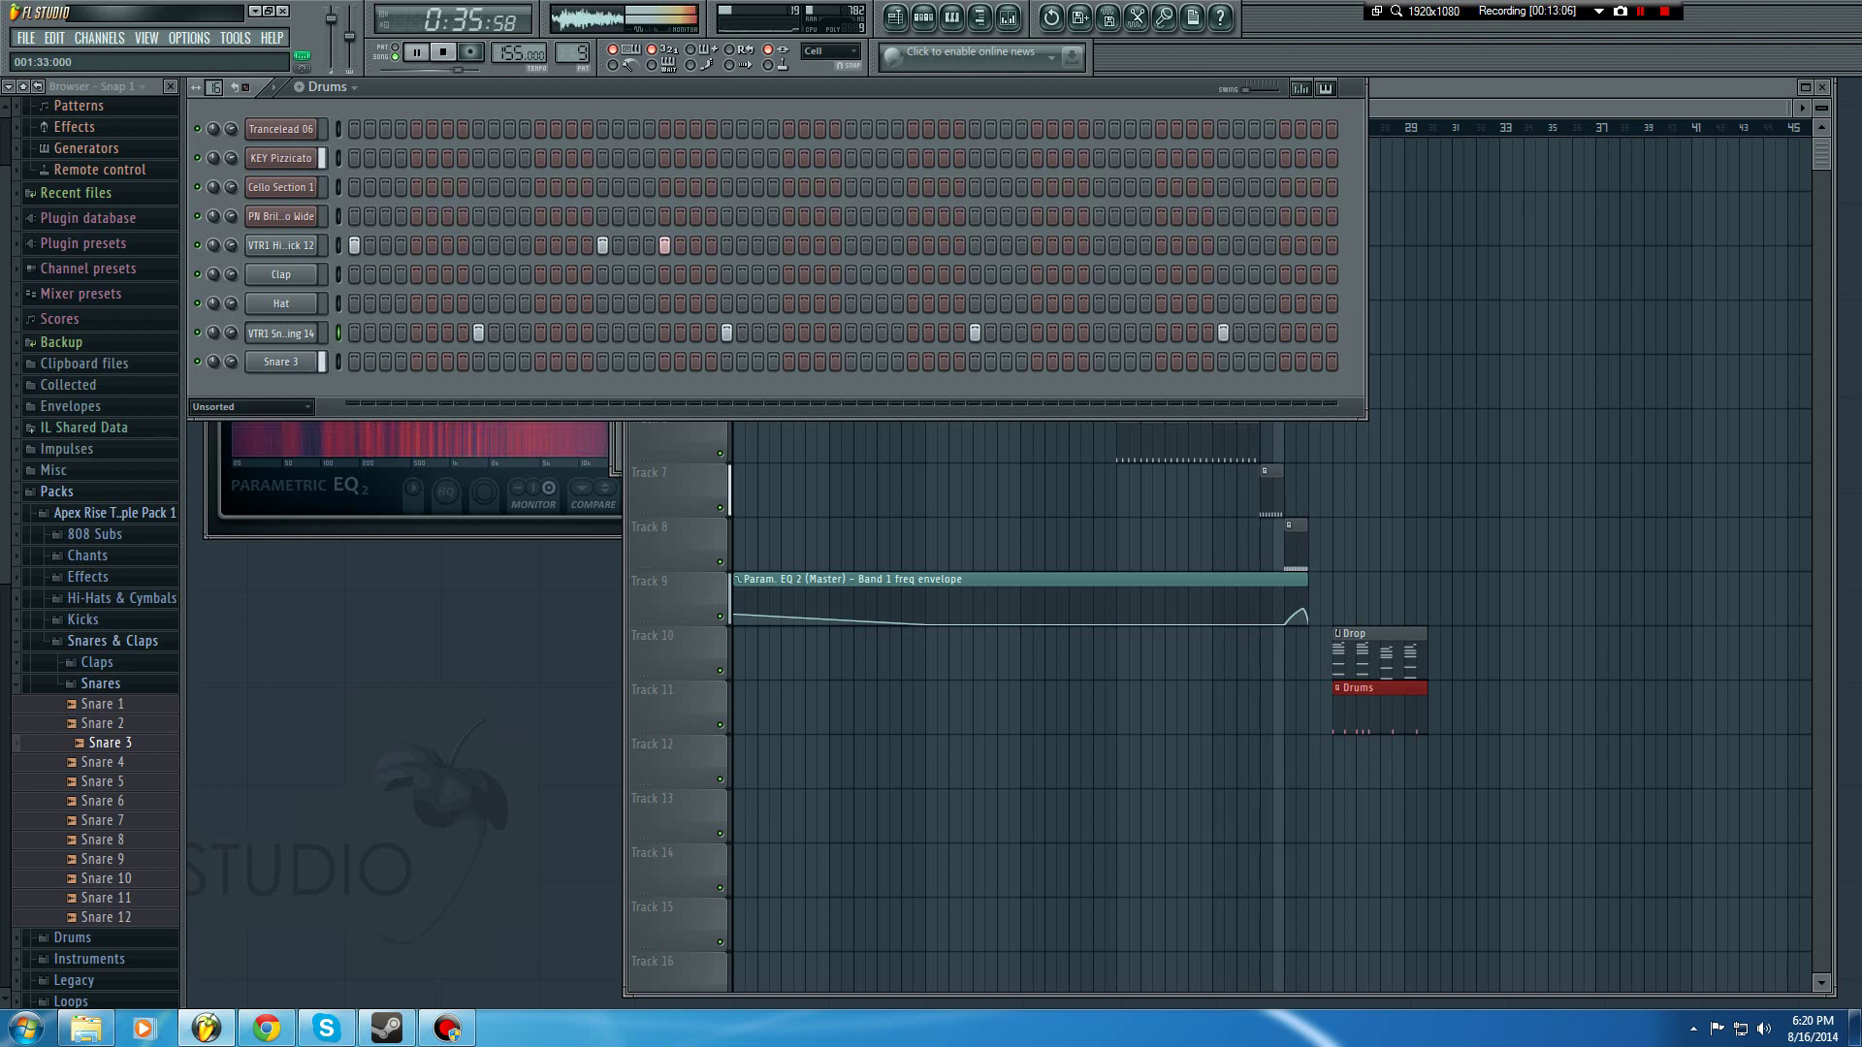
{"action": "left_click", "coordinate": [851, 245]}
{"action": "left_click", "coordinate": [944, 245]}
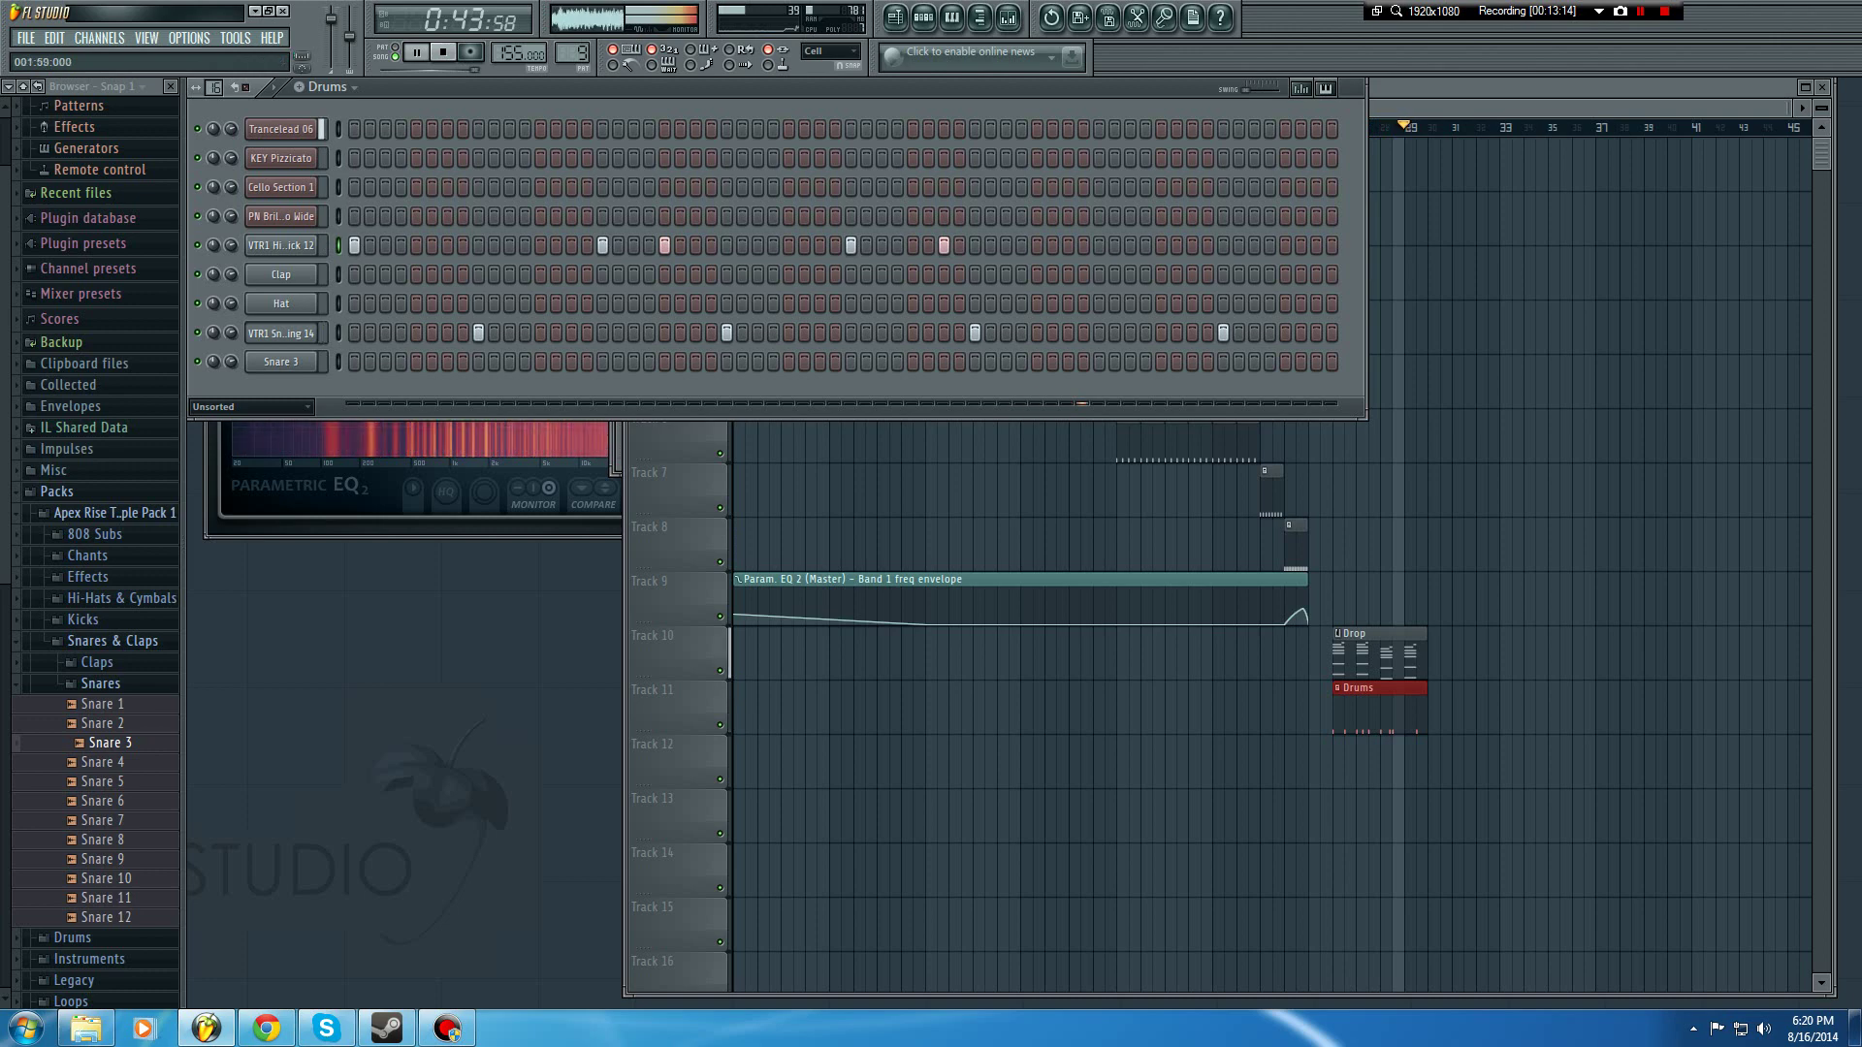
{"action": "key", "text": "space"}
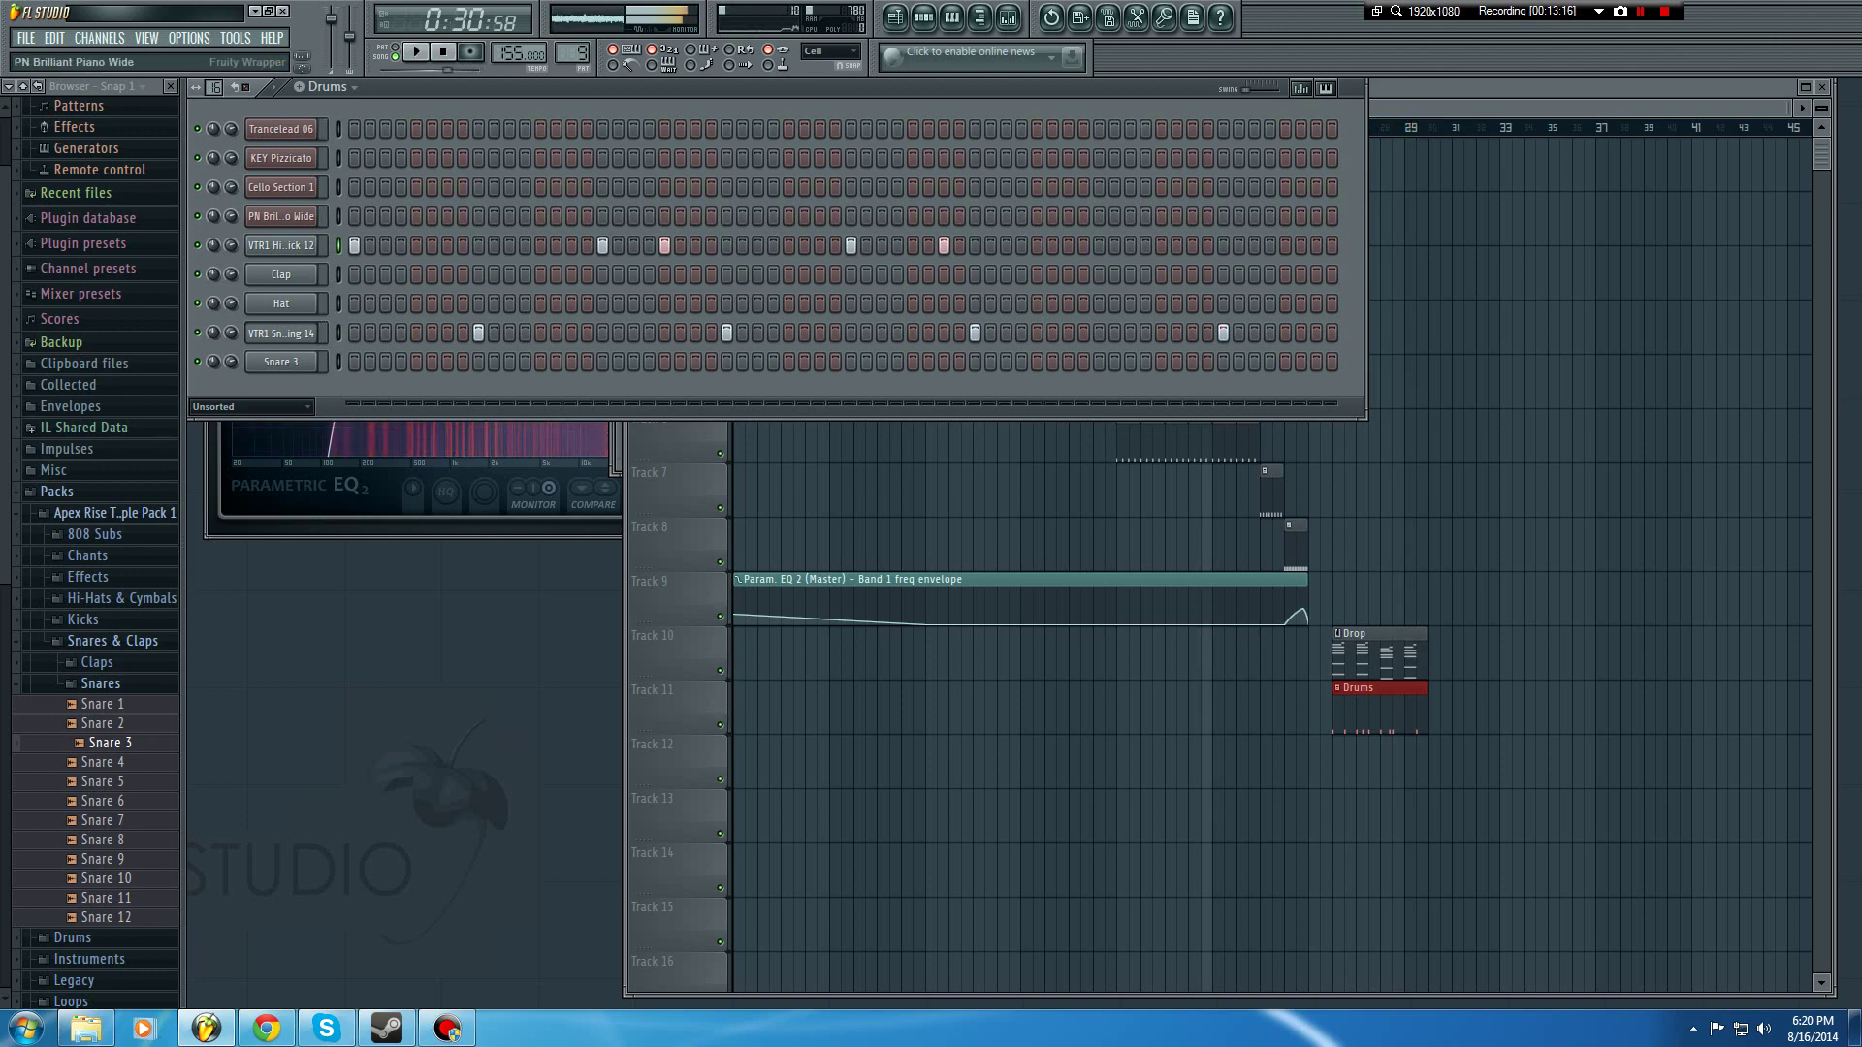
Step: Turn off the dual delay and reverb effects in the Trancelead 06 synth
{"action": "left_click", "coordinate": [280, 129]}
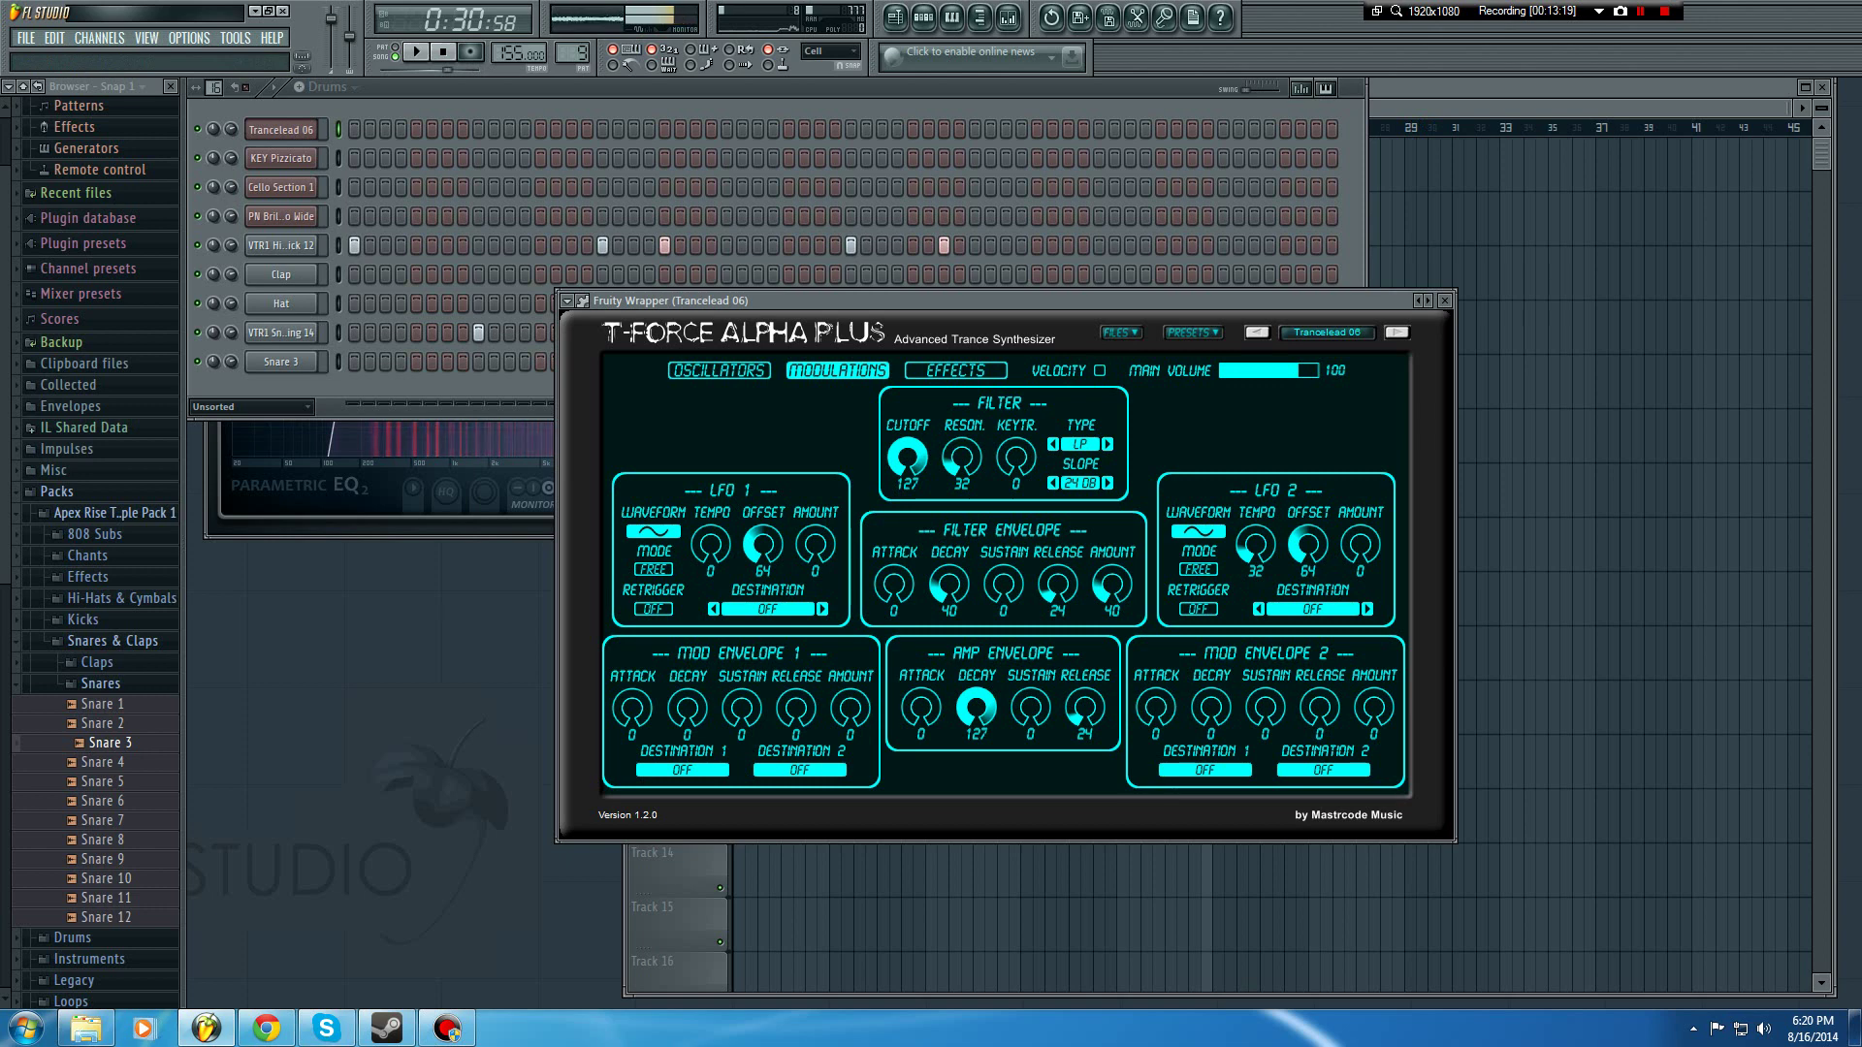
{"action": "left_click", "coordinate": [955, 371]}
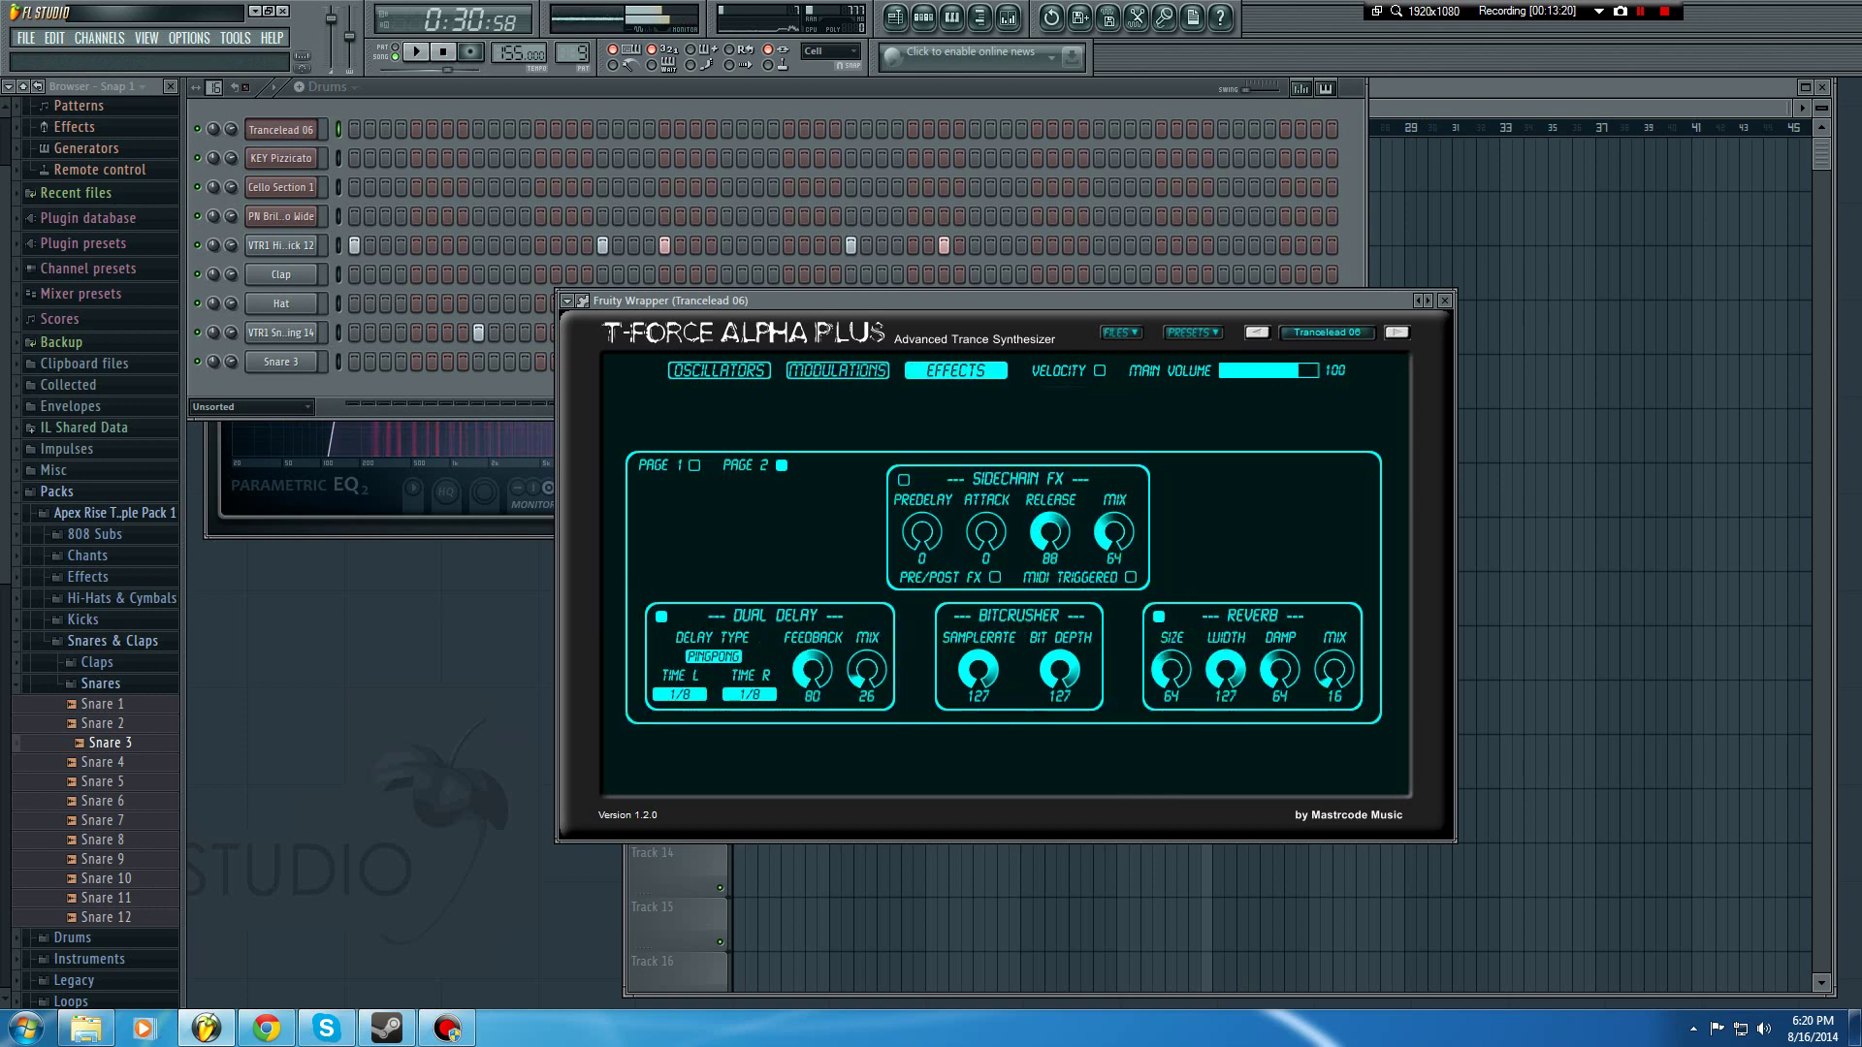
{"action": "left_click", "coordinate": [661, 617]}
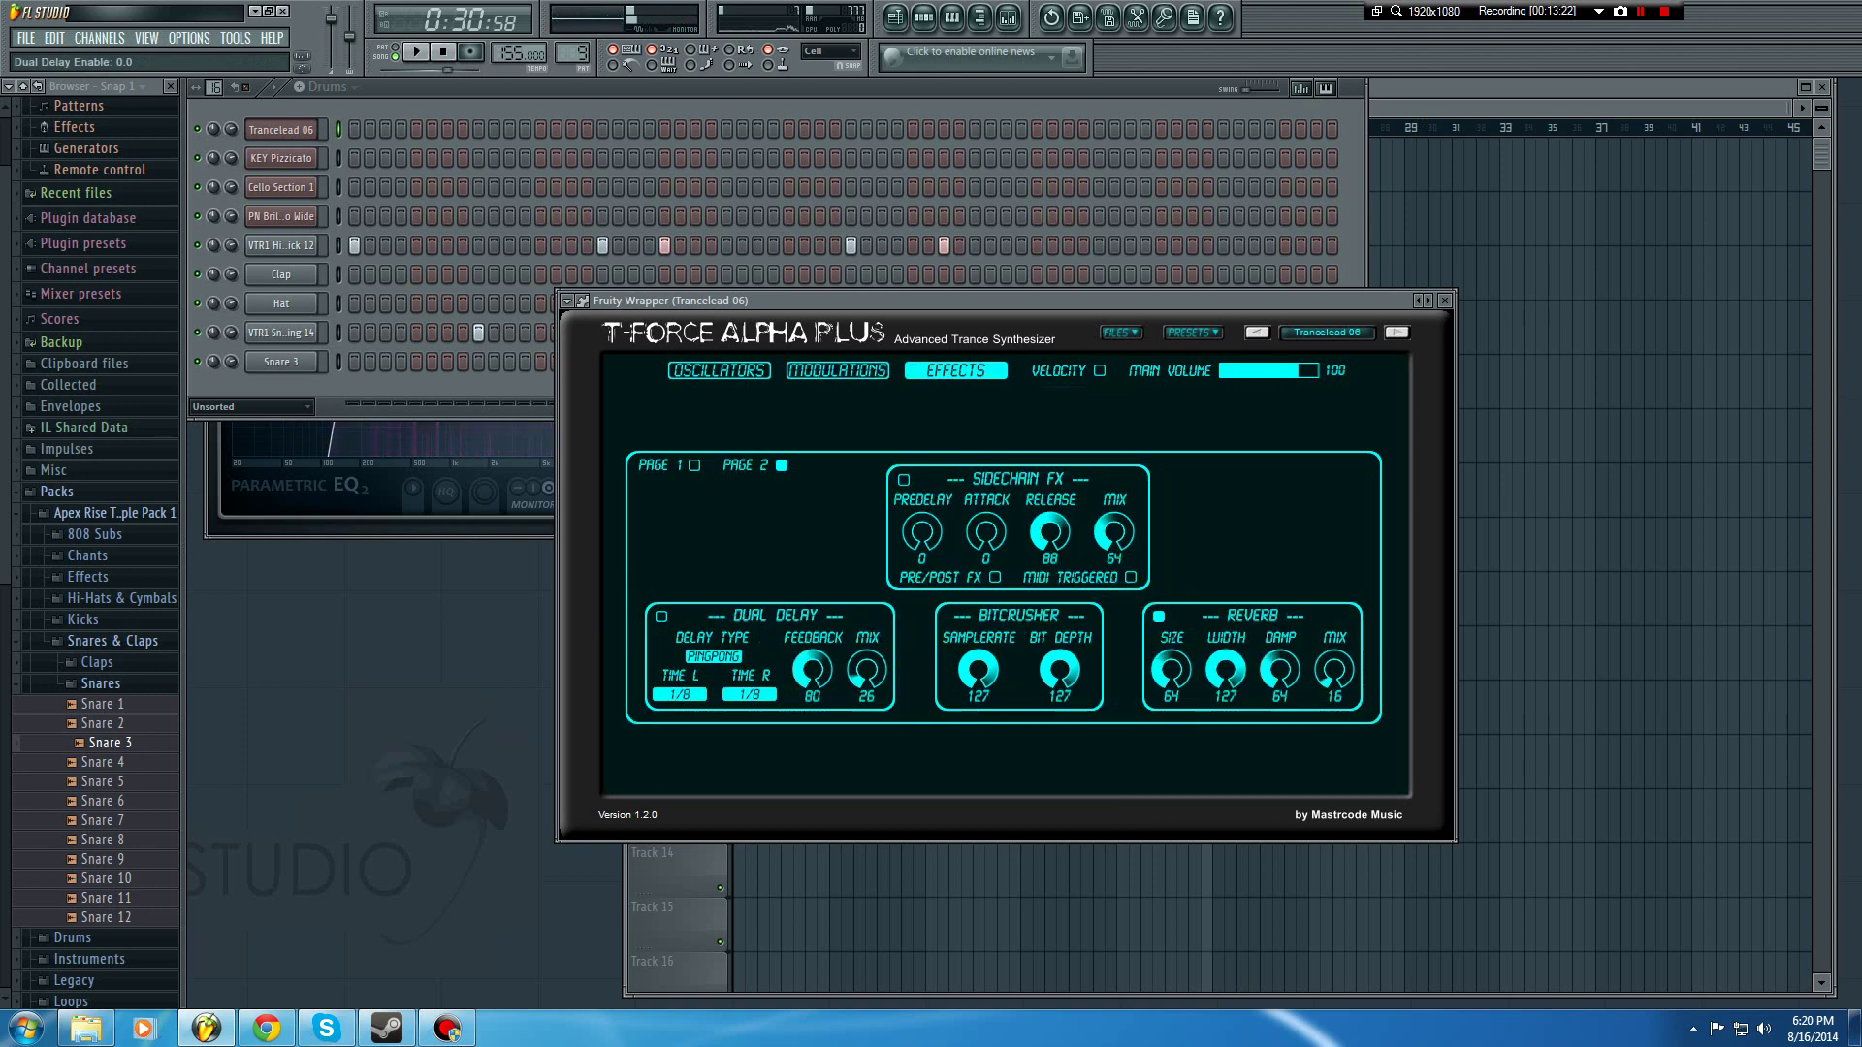
{"action": "left_click", "coordinate": [1159, 616]}
Step: Play the playlist from about bar 25 to hear the Drop and Drums clips together
{"action": "left_click", "coordinate": [1067, 89]}
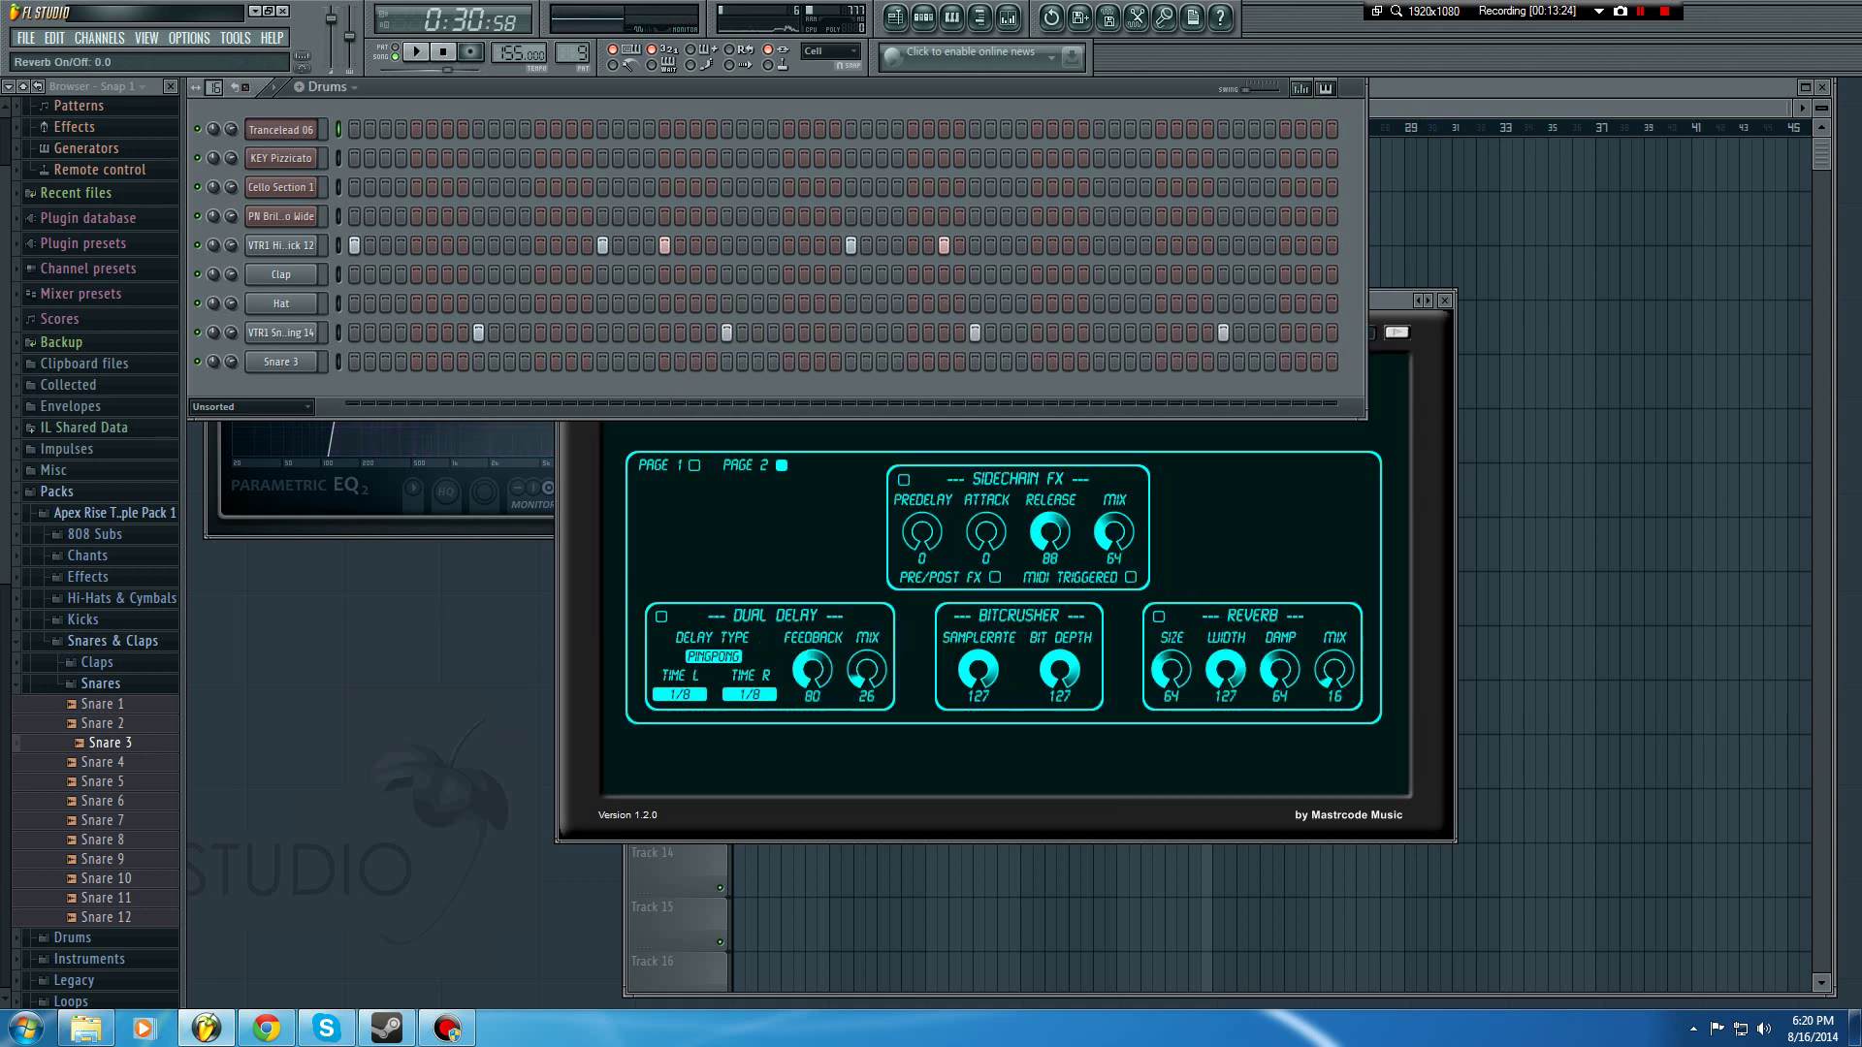
{"action": "key", "text": "space"}
{"action": "left_click", "coordinate": [1551, 89]}
{"action": "left_click", "coordinate": [1321, 127]}
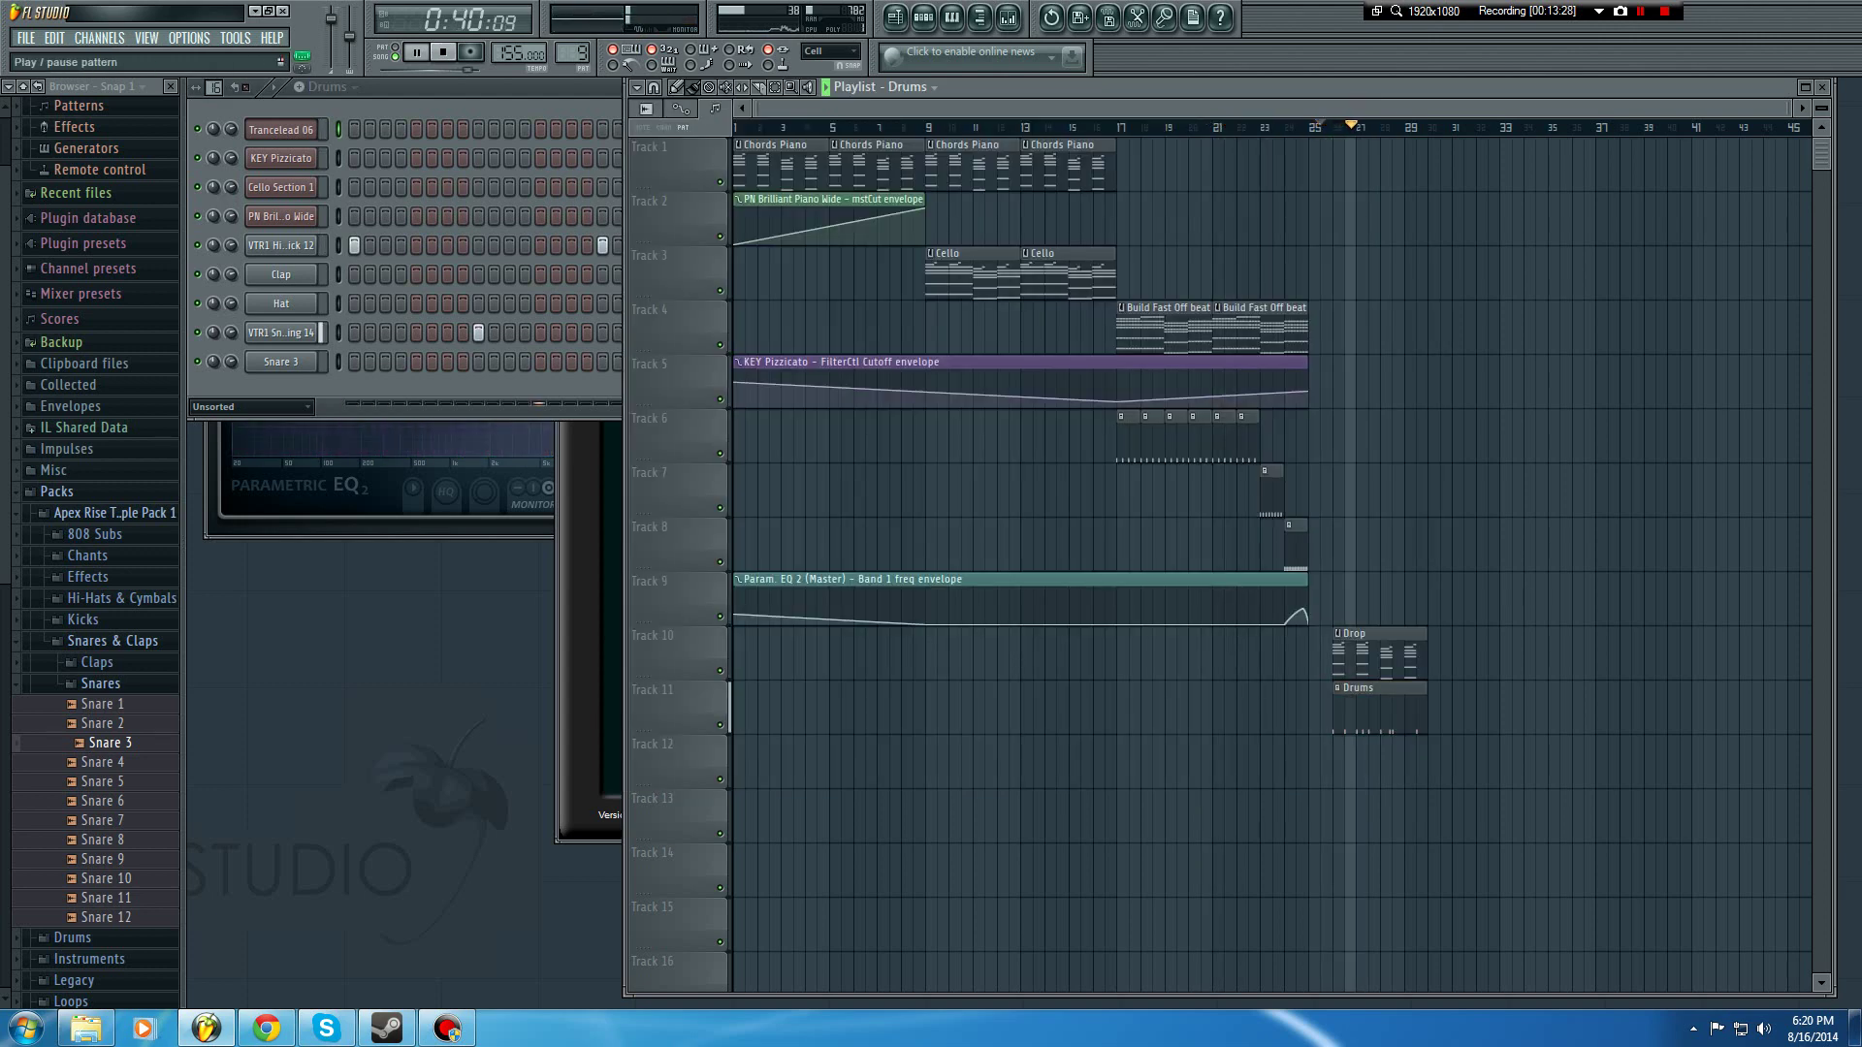
Step: Transpose all Trancelead 06 notes in the Drop pattern down one octave
{"action": "left_click", "coordinate": [330, 87]}
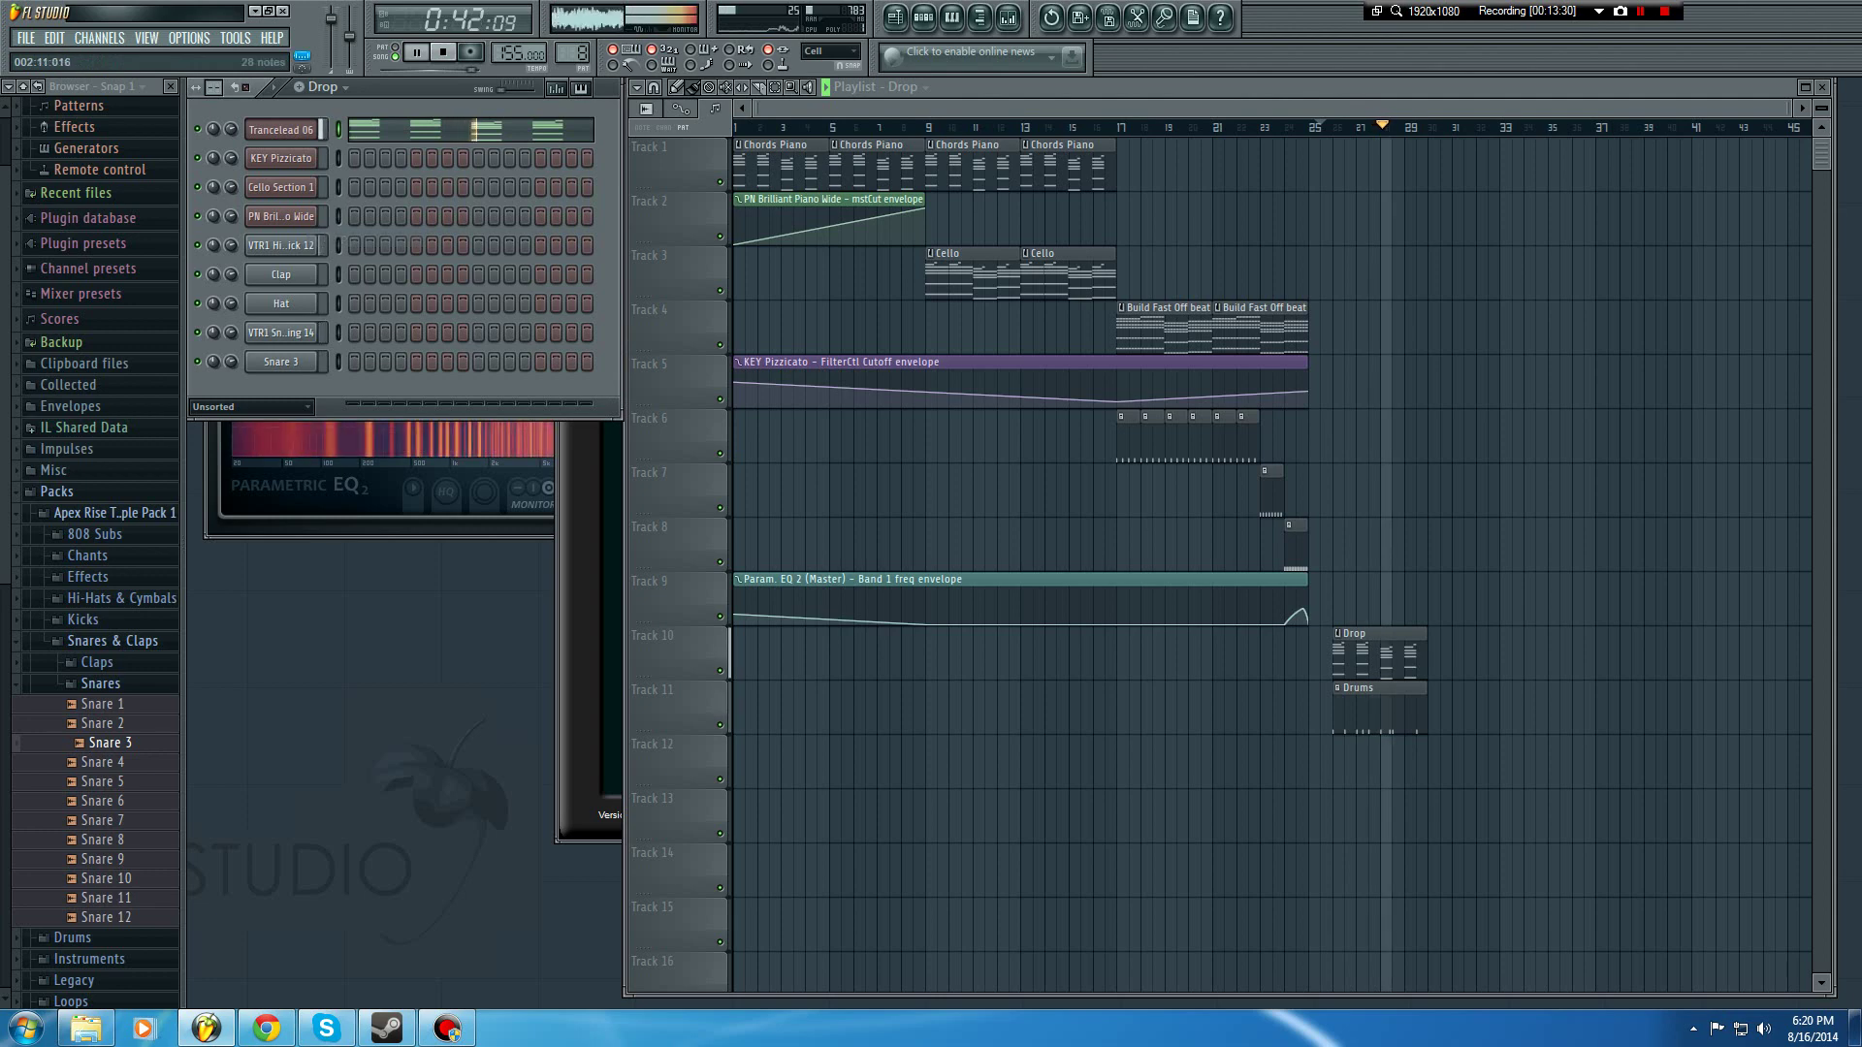
{"action": "left_click", "coordinate": [463, 130]}
{"action": "scroll", "coordinate": [463, 291], "scroll_direction": "down", "scroll_amount": 6}
{"action": "scroll", "coordinate": [967, 482], "scroll_direction": "down", "scroll_amount": 2}
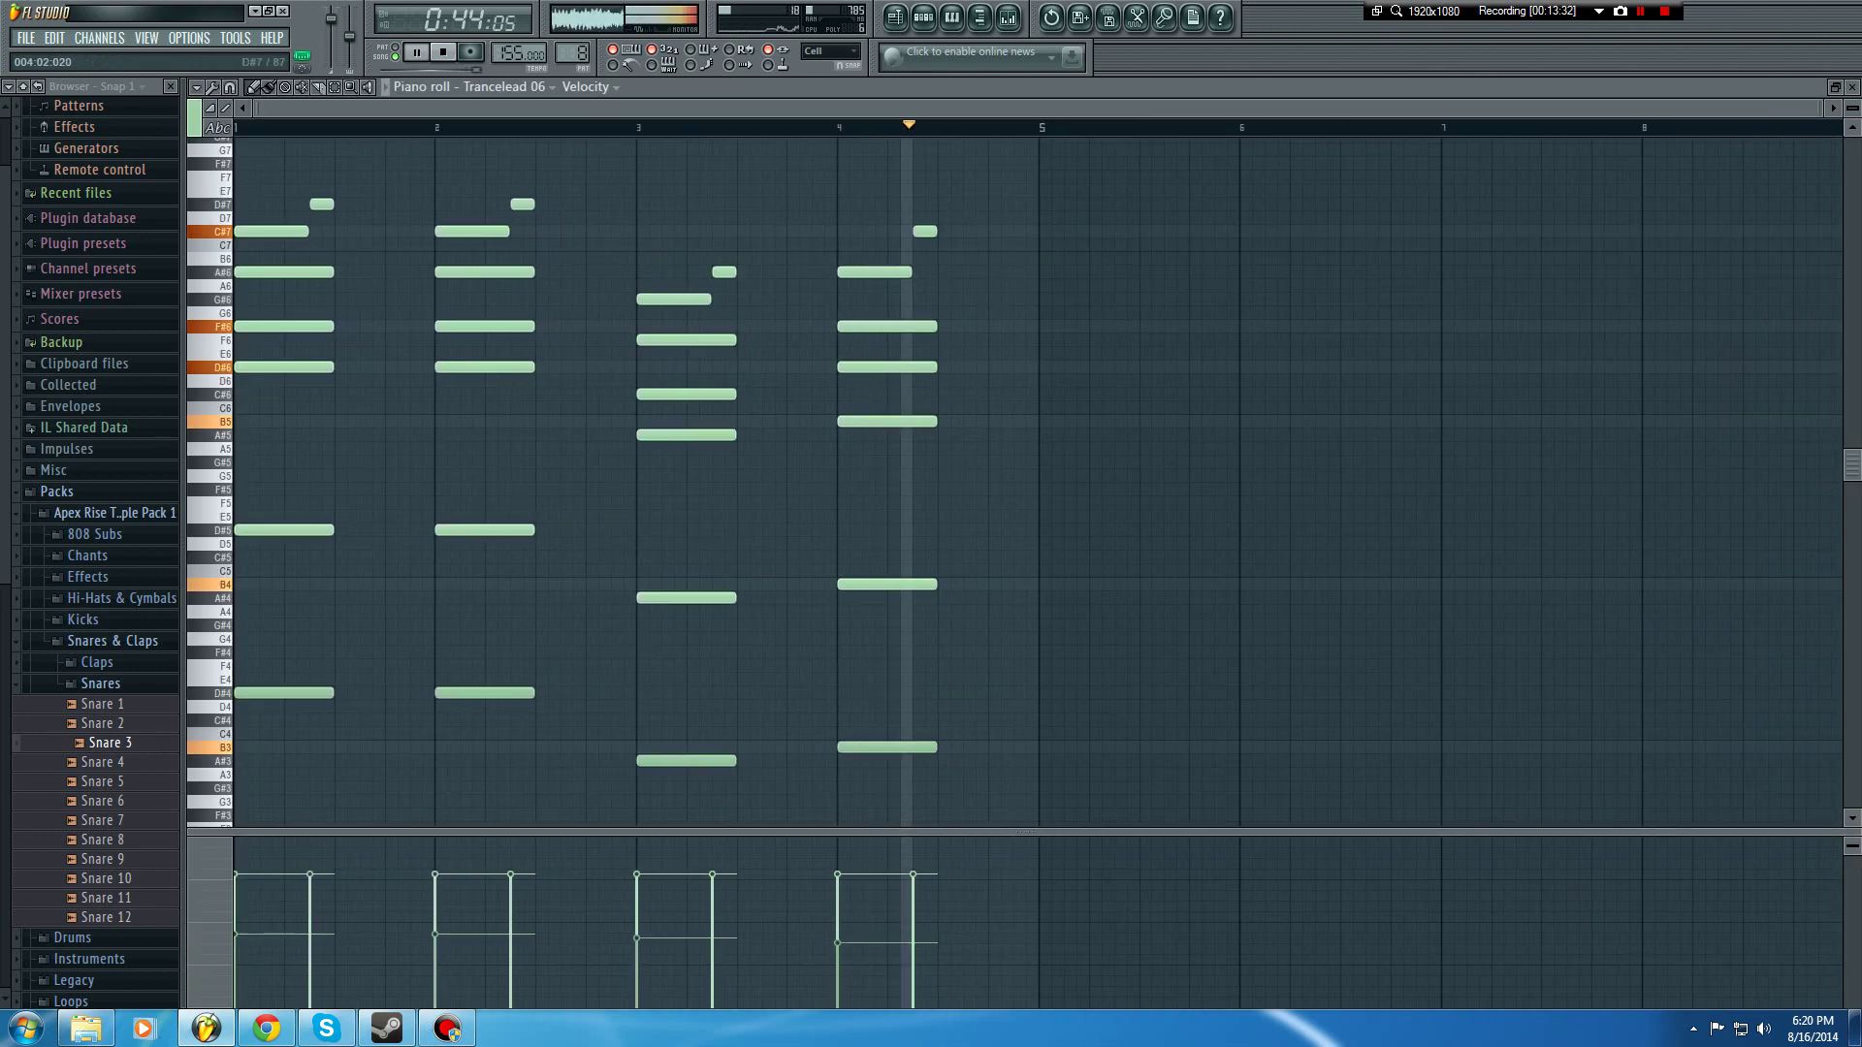
{"action": "key", "text": "ctrl+a"}
{"action": "left_click_drag", "start_coordinate": [966, 482], "coordinate": [966, 576]}
{"action": "key", "text": "space"}
{"action": "key", "text": "ctrl+d"}
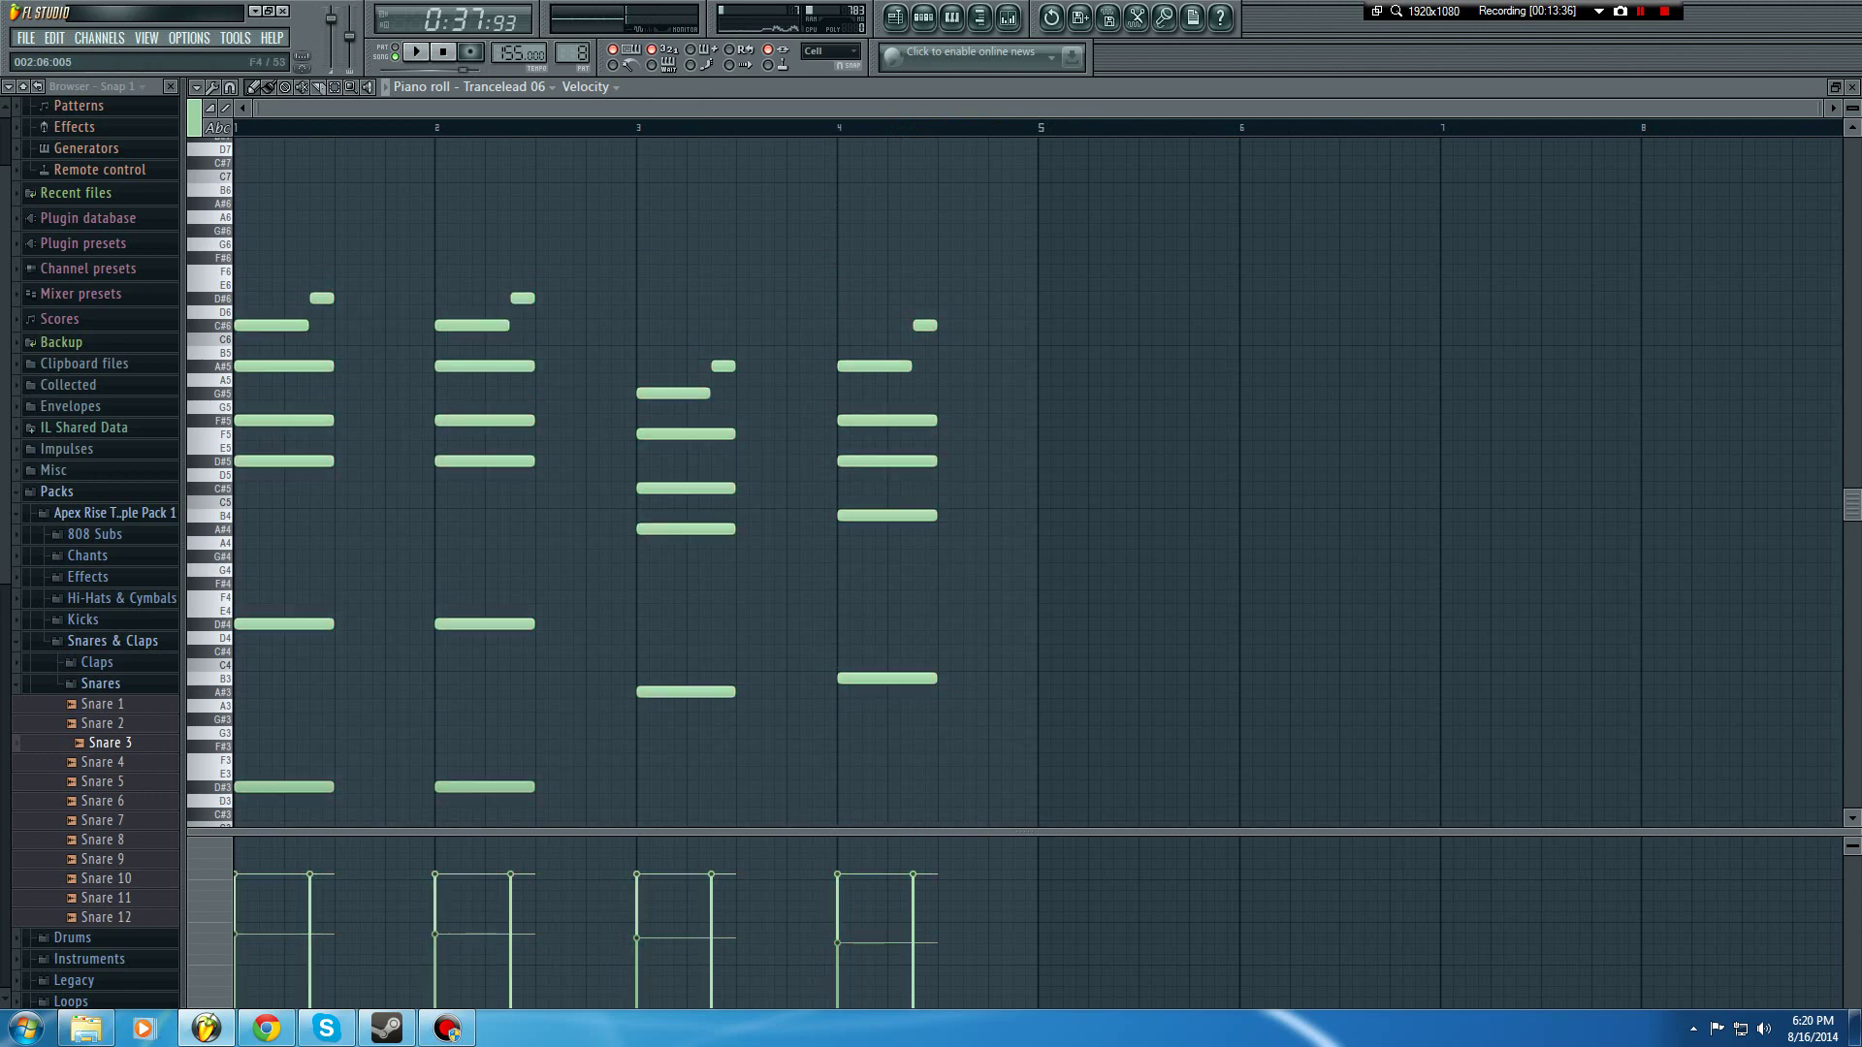
Step: Recolor the Send 1 mixer track blue
{"action": "key", "text": "F9"}
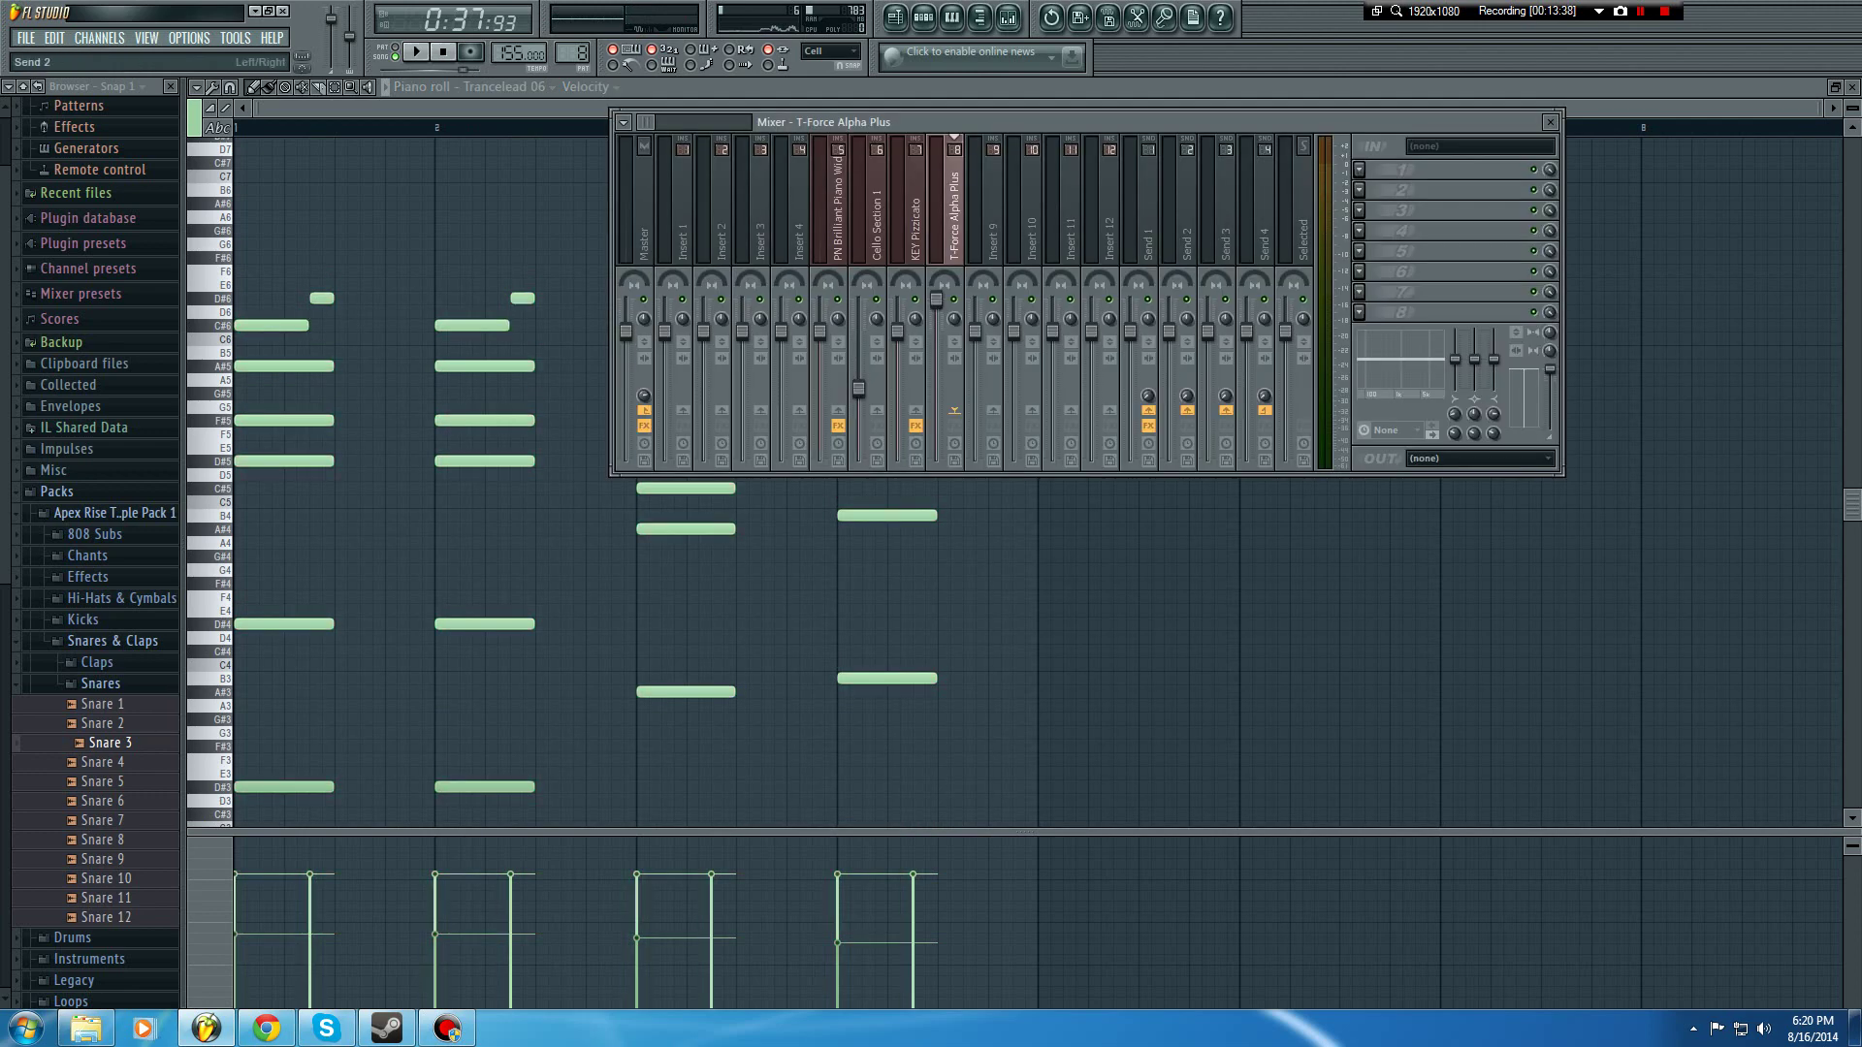
{"action": "left_click", "coordinate": [1148, 216]}
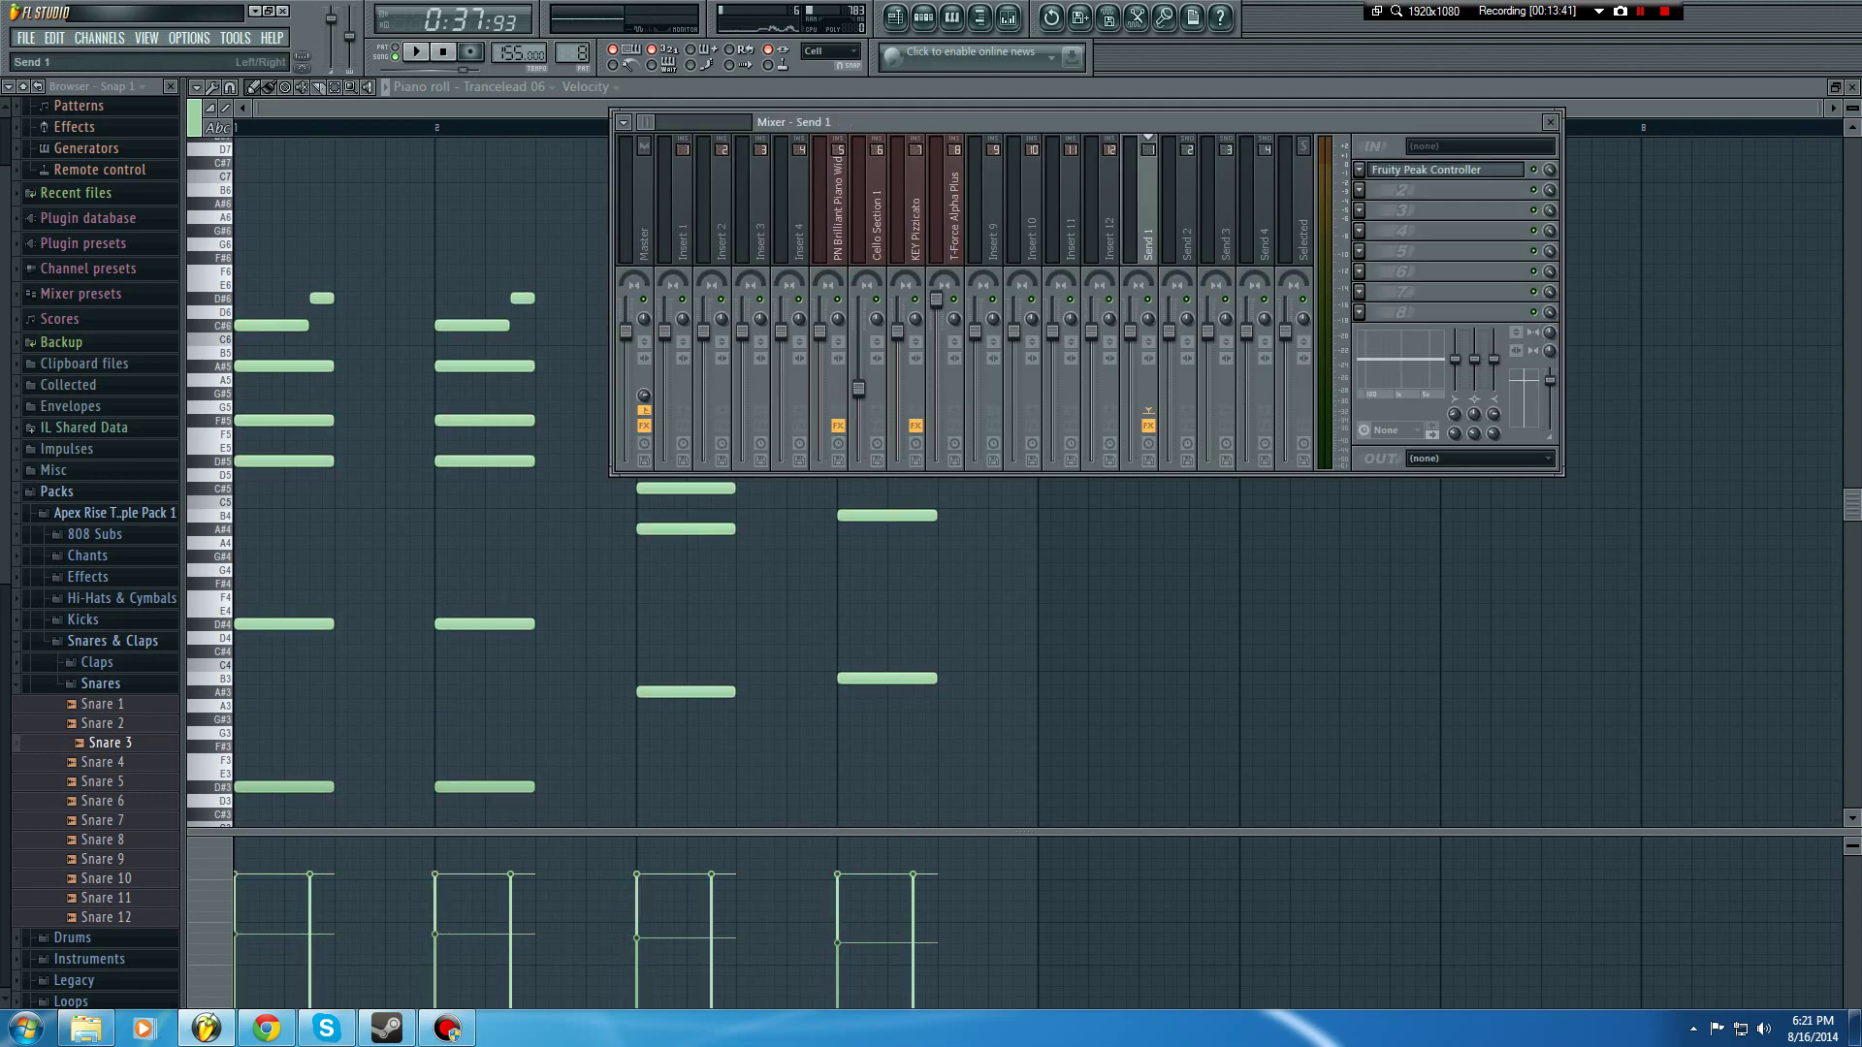
{"action": "right_click", "coordinate": [1156, 136]}
{"action": "left_click", "coordinate": [1212, 285]}
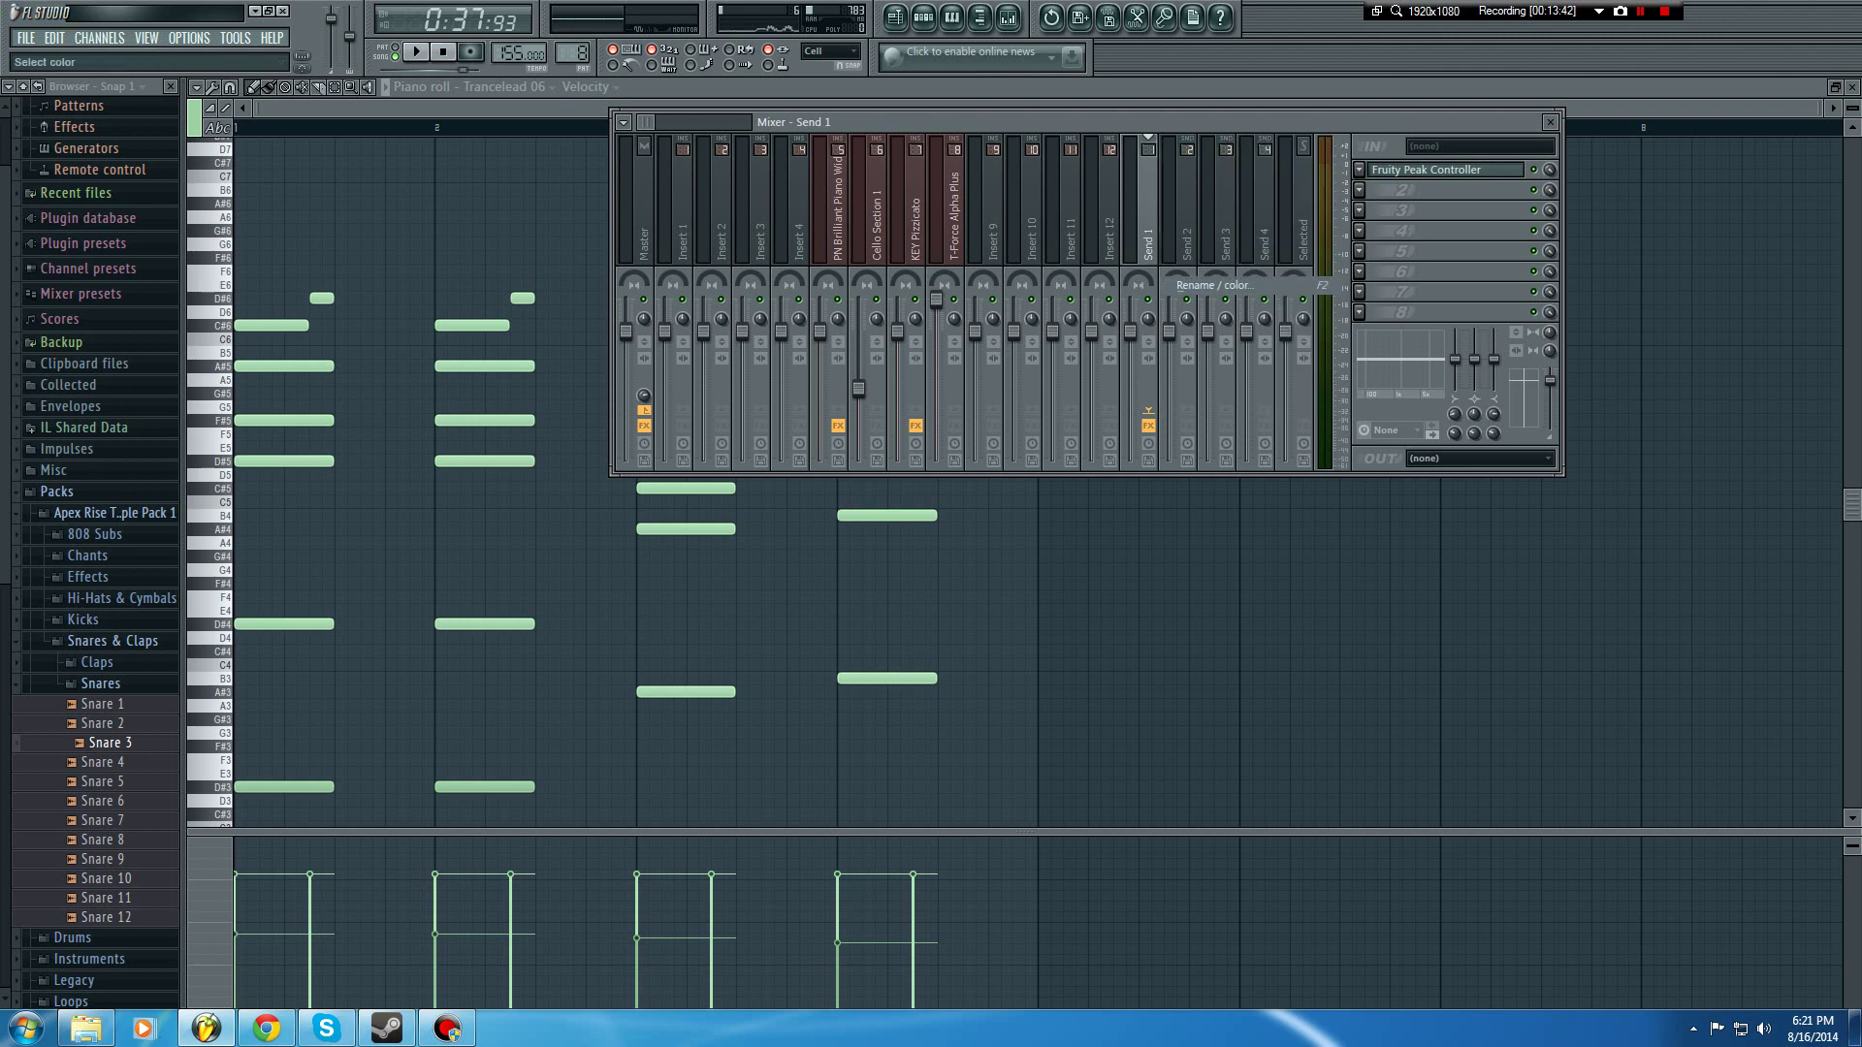
{"action": "left_click", "coordinate": [1268, 271]}
{"action": "left_click", "coordinate": [1370, 308]}
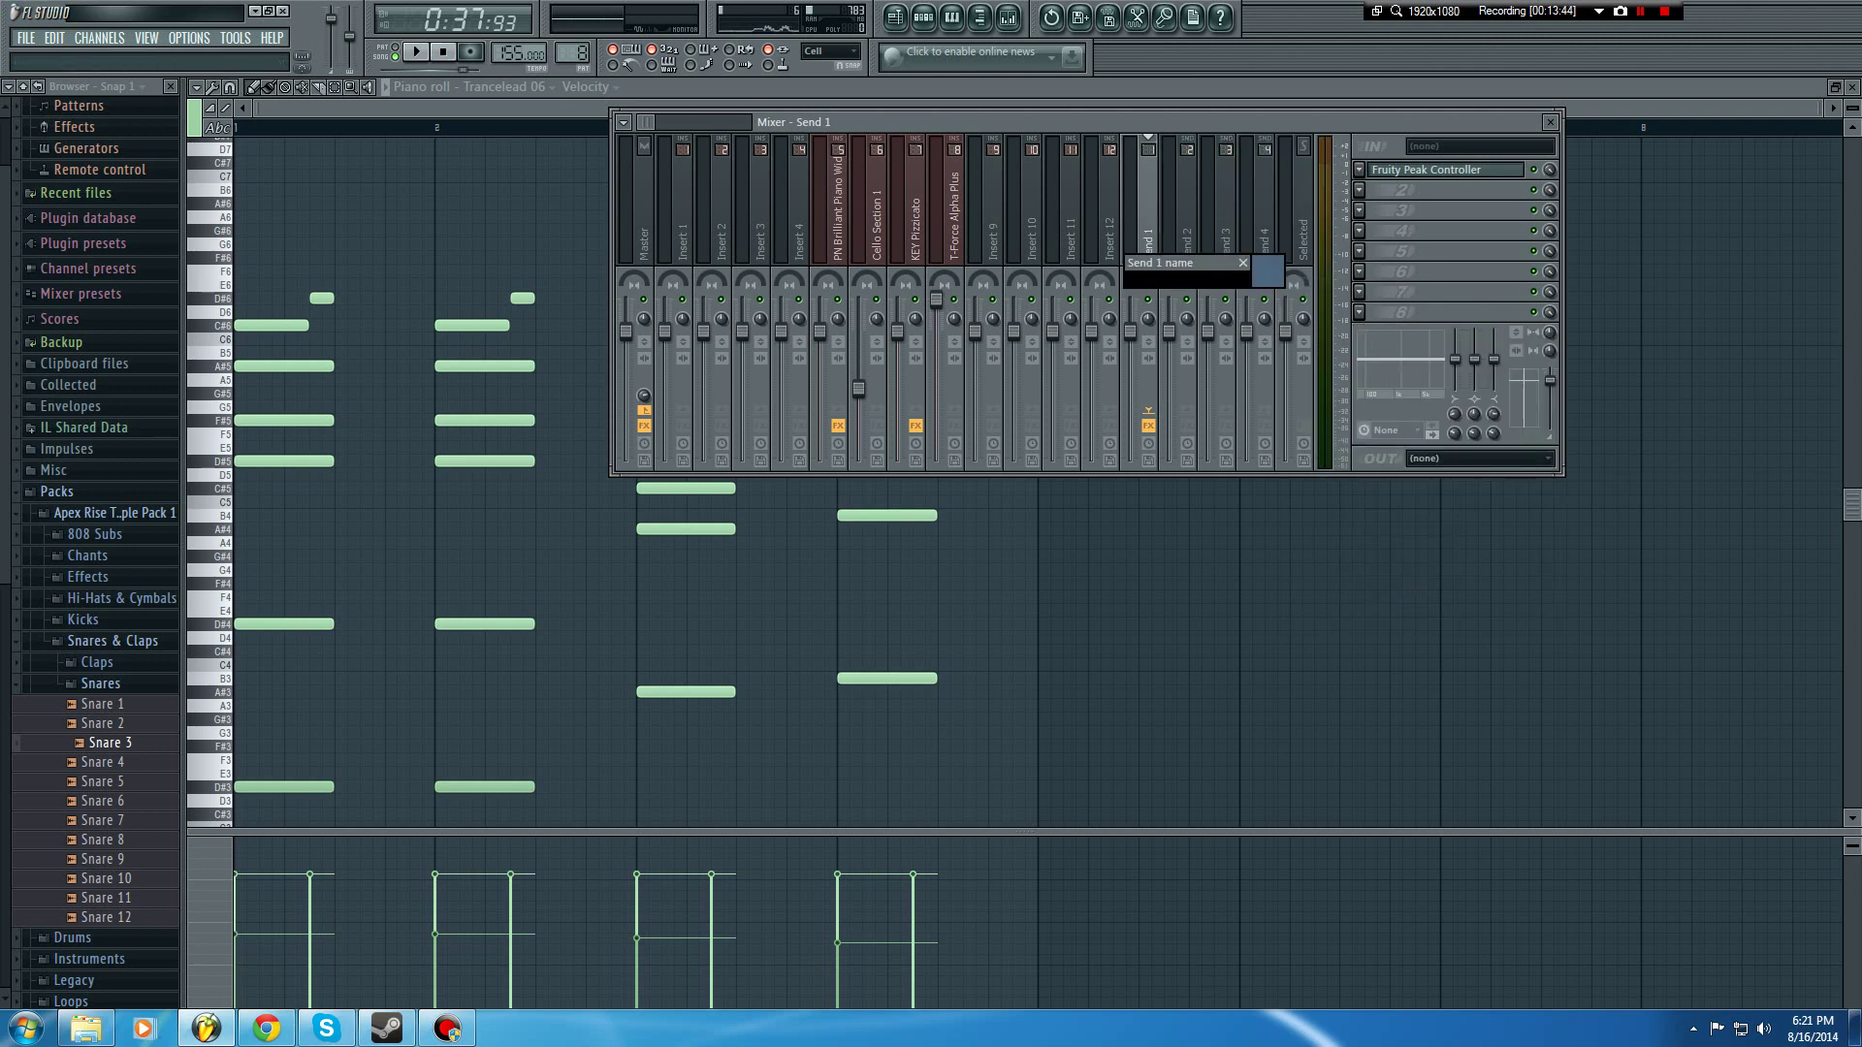
{"action": "key", "text": "Return"}
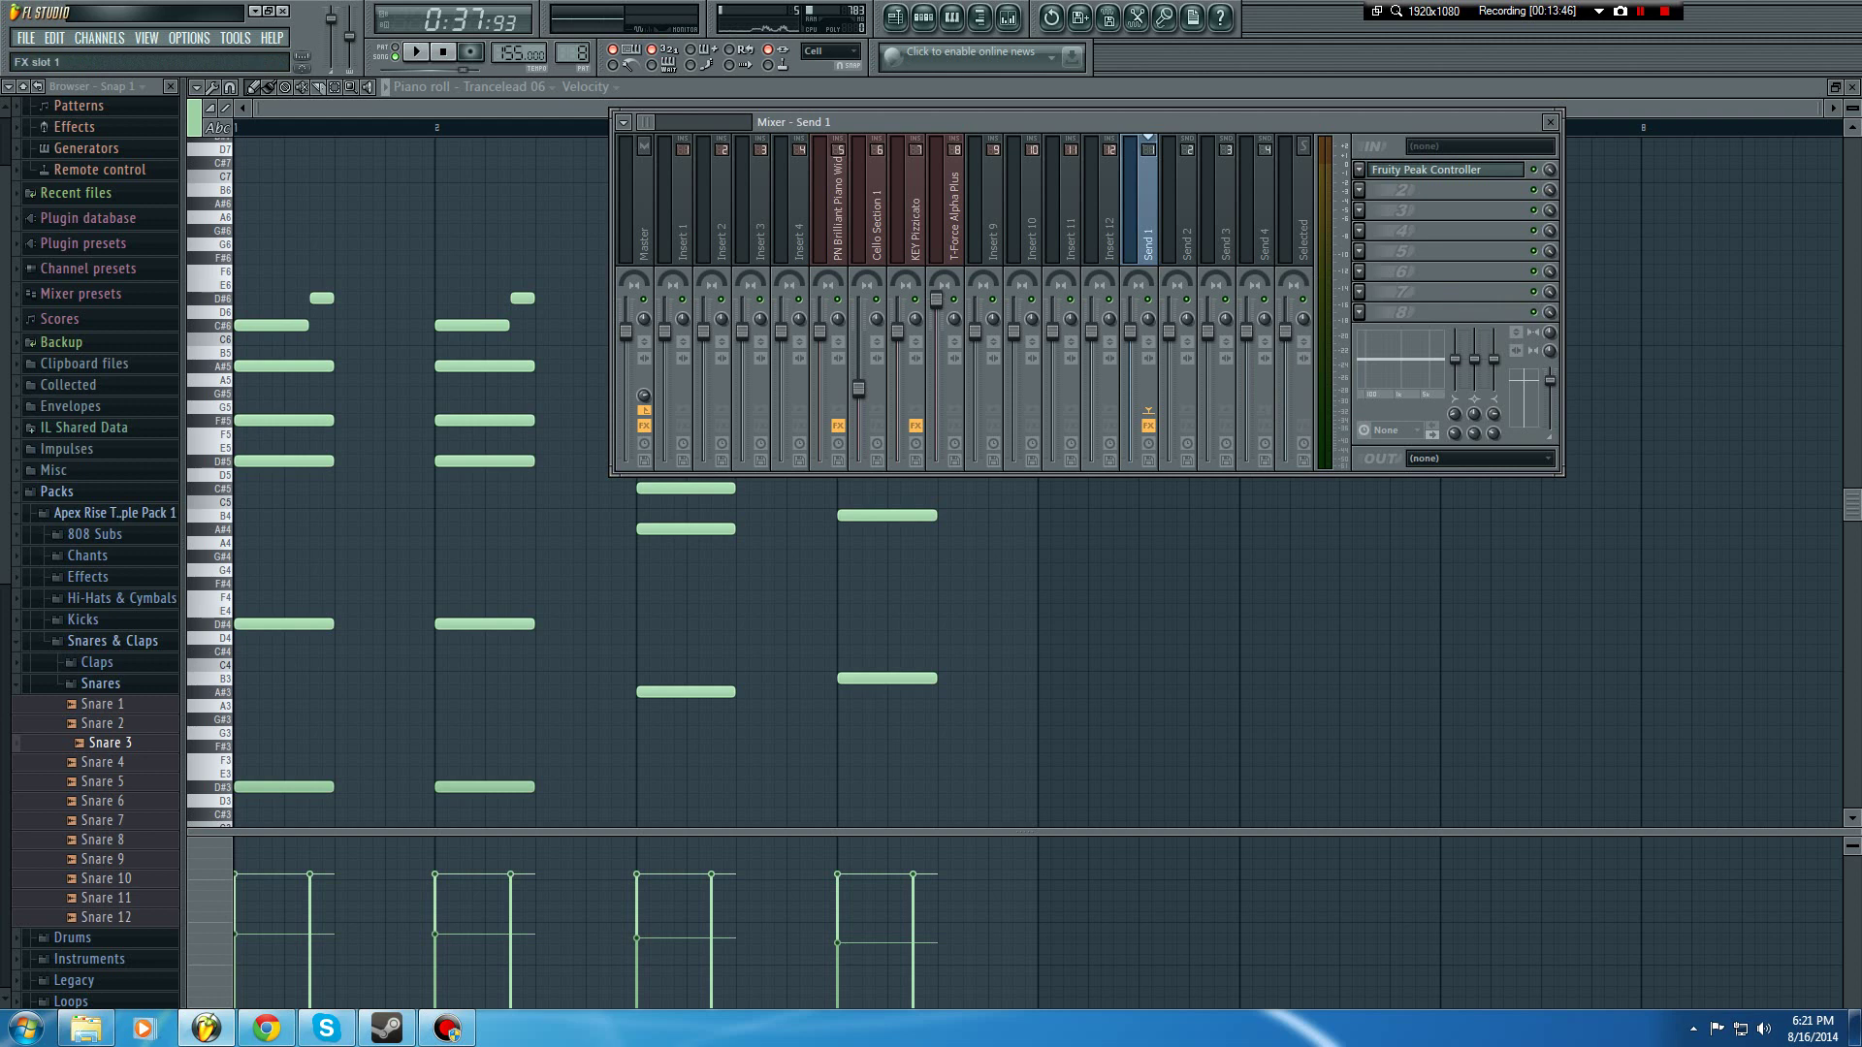
Step: Raise the peak base of Send 1's Fruity Peak Controller while the drop plays
{"action": "left_click", "coordinate": [1443, 169]}
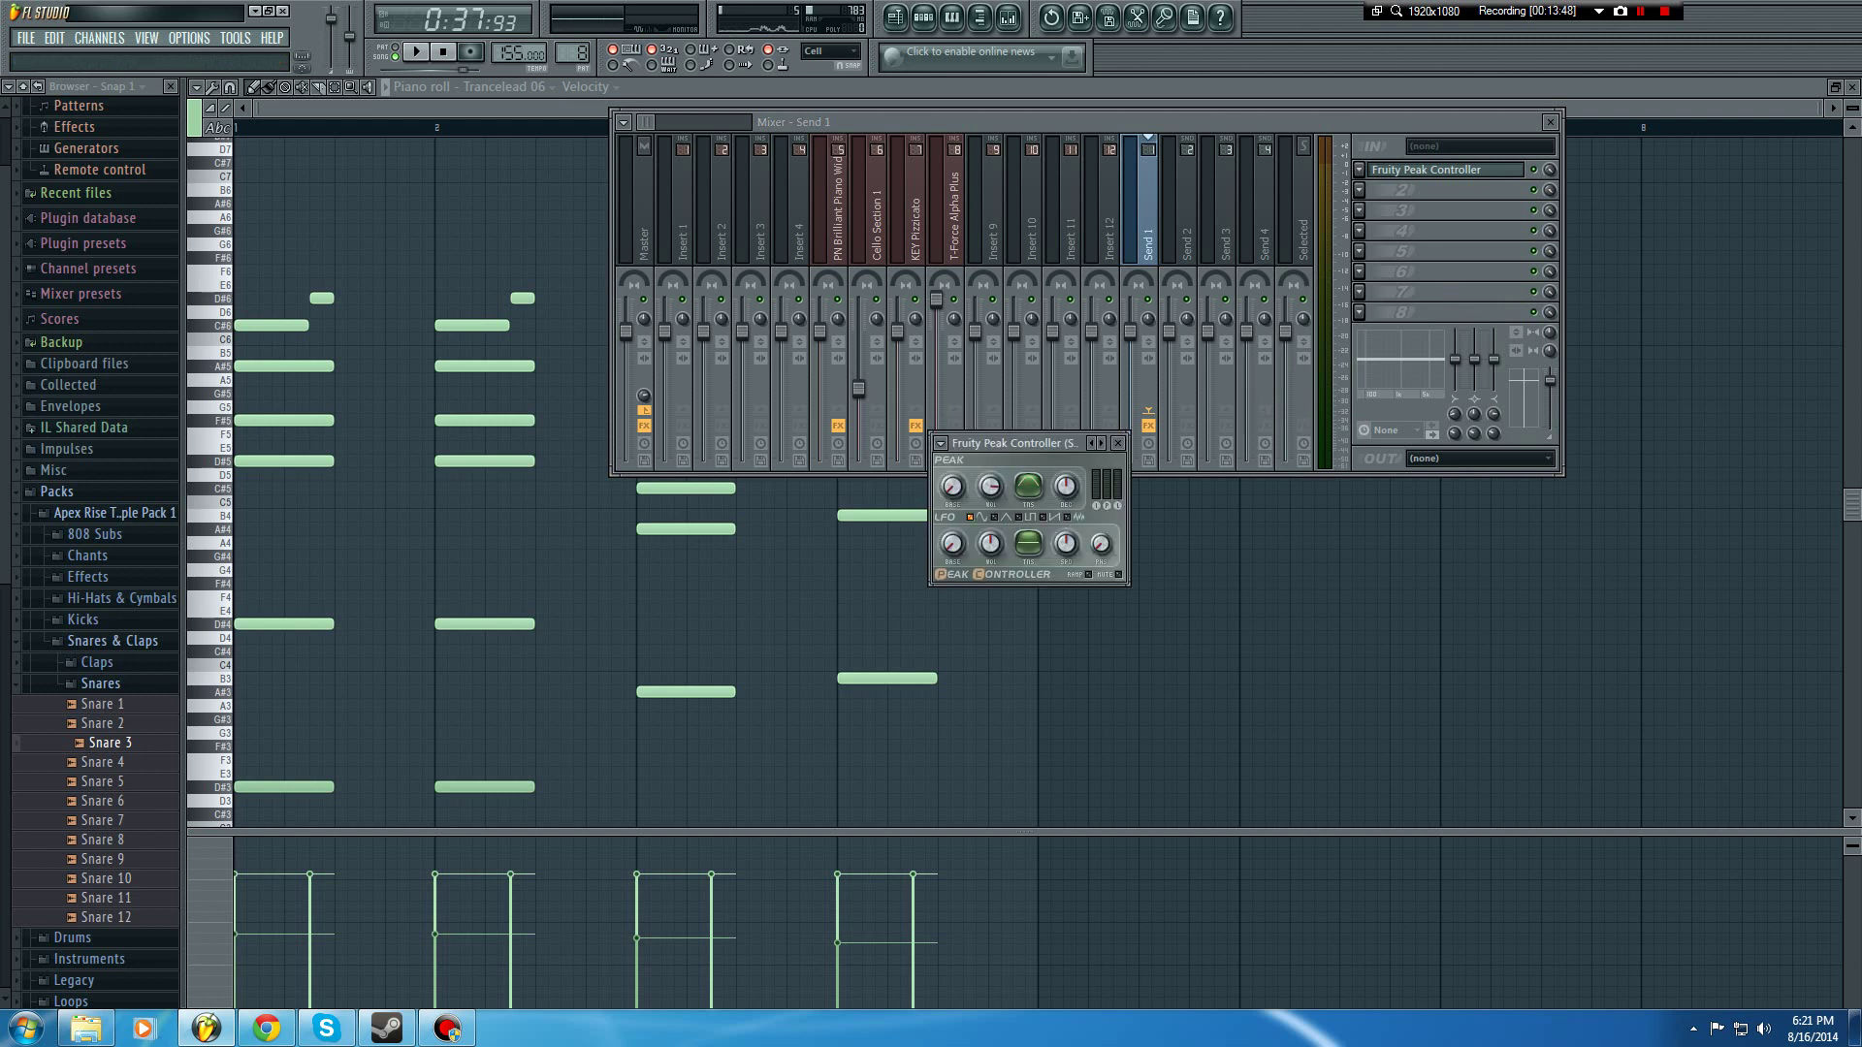
{"action": "key", "text": "space"}
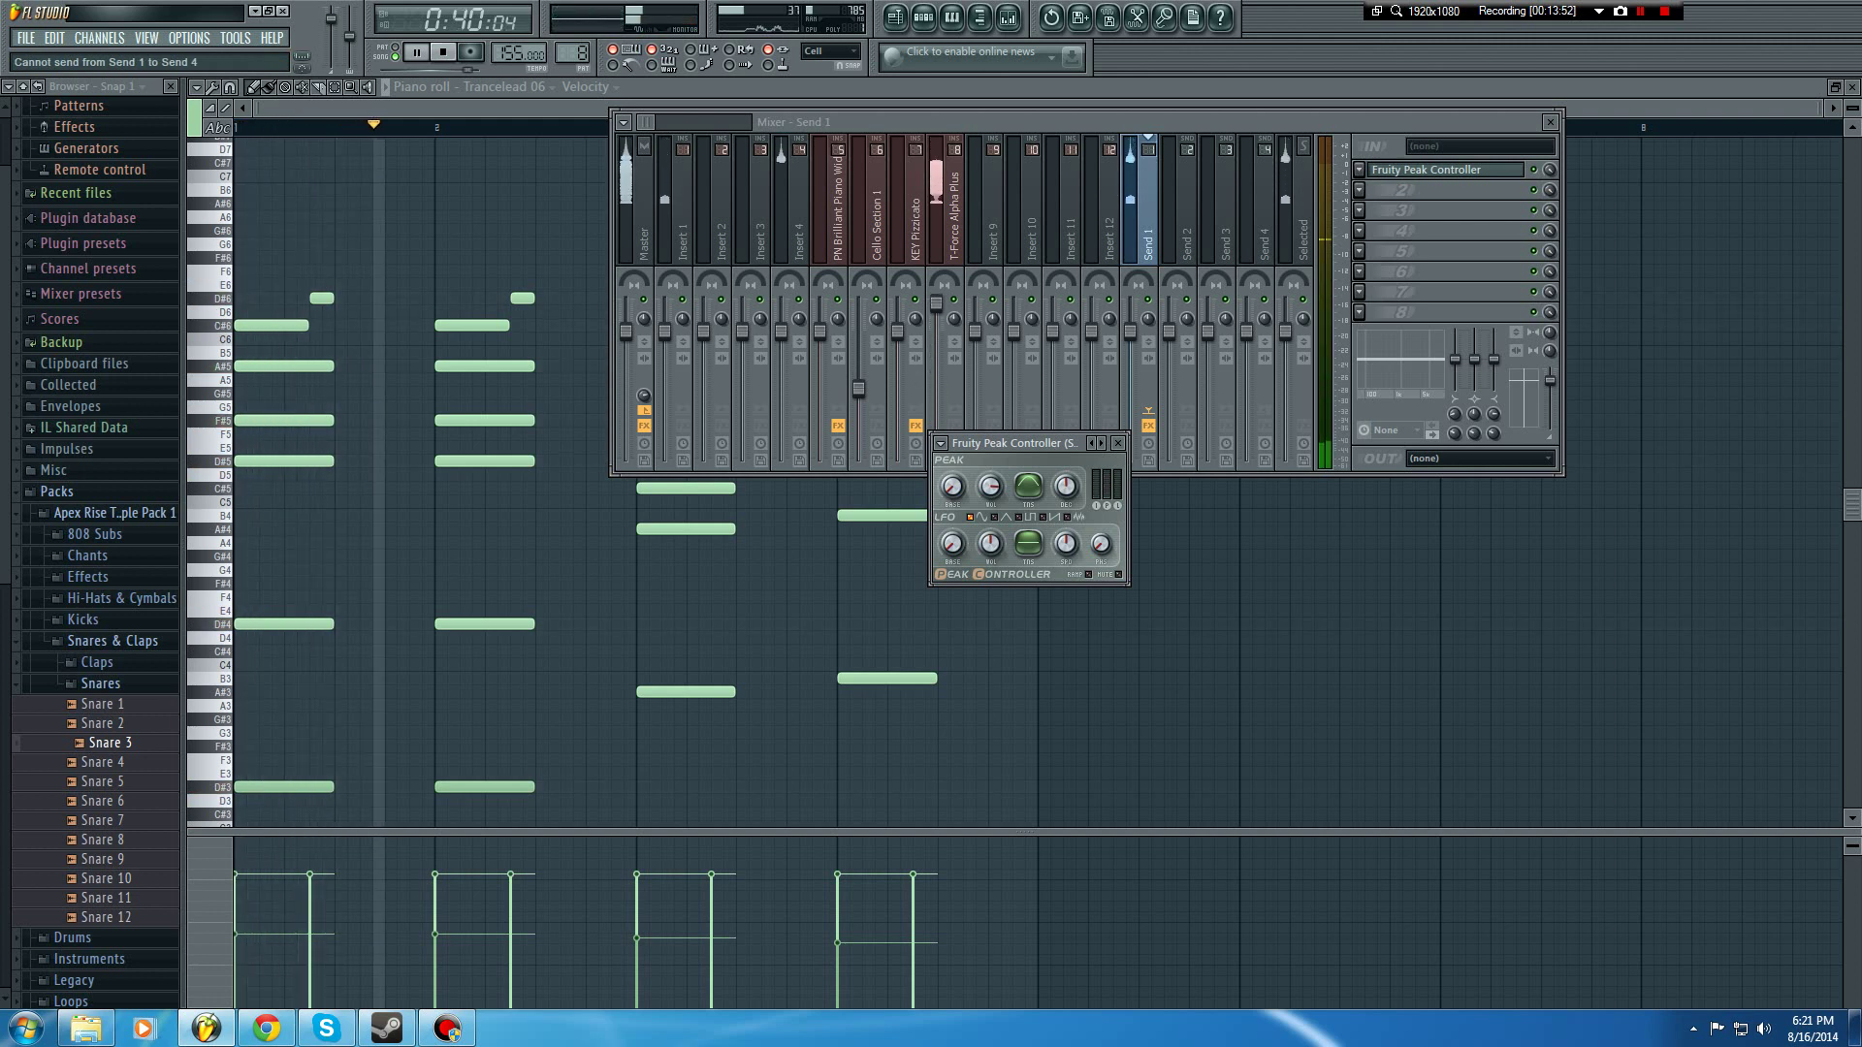
{"action": "key", "text": "space"}
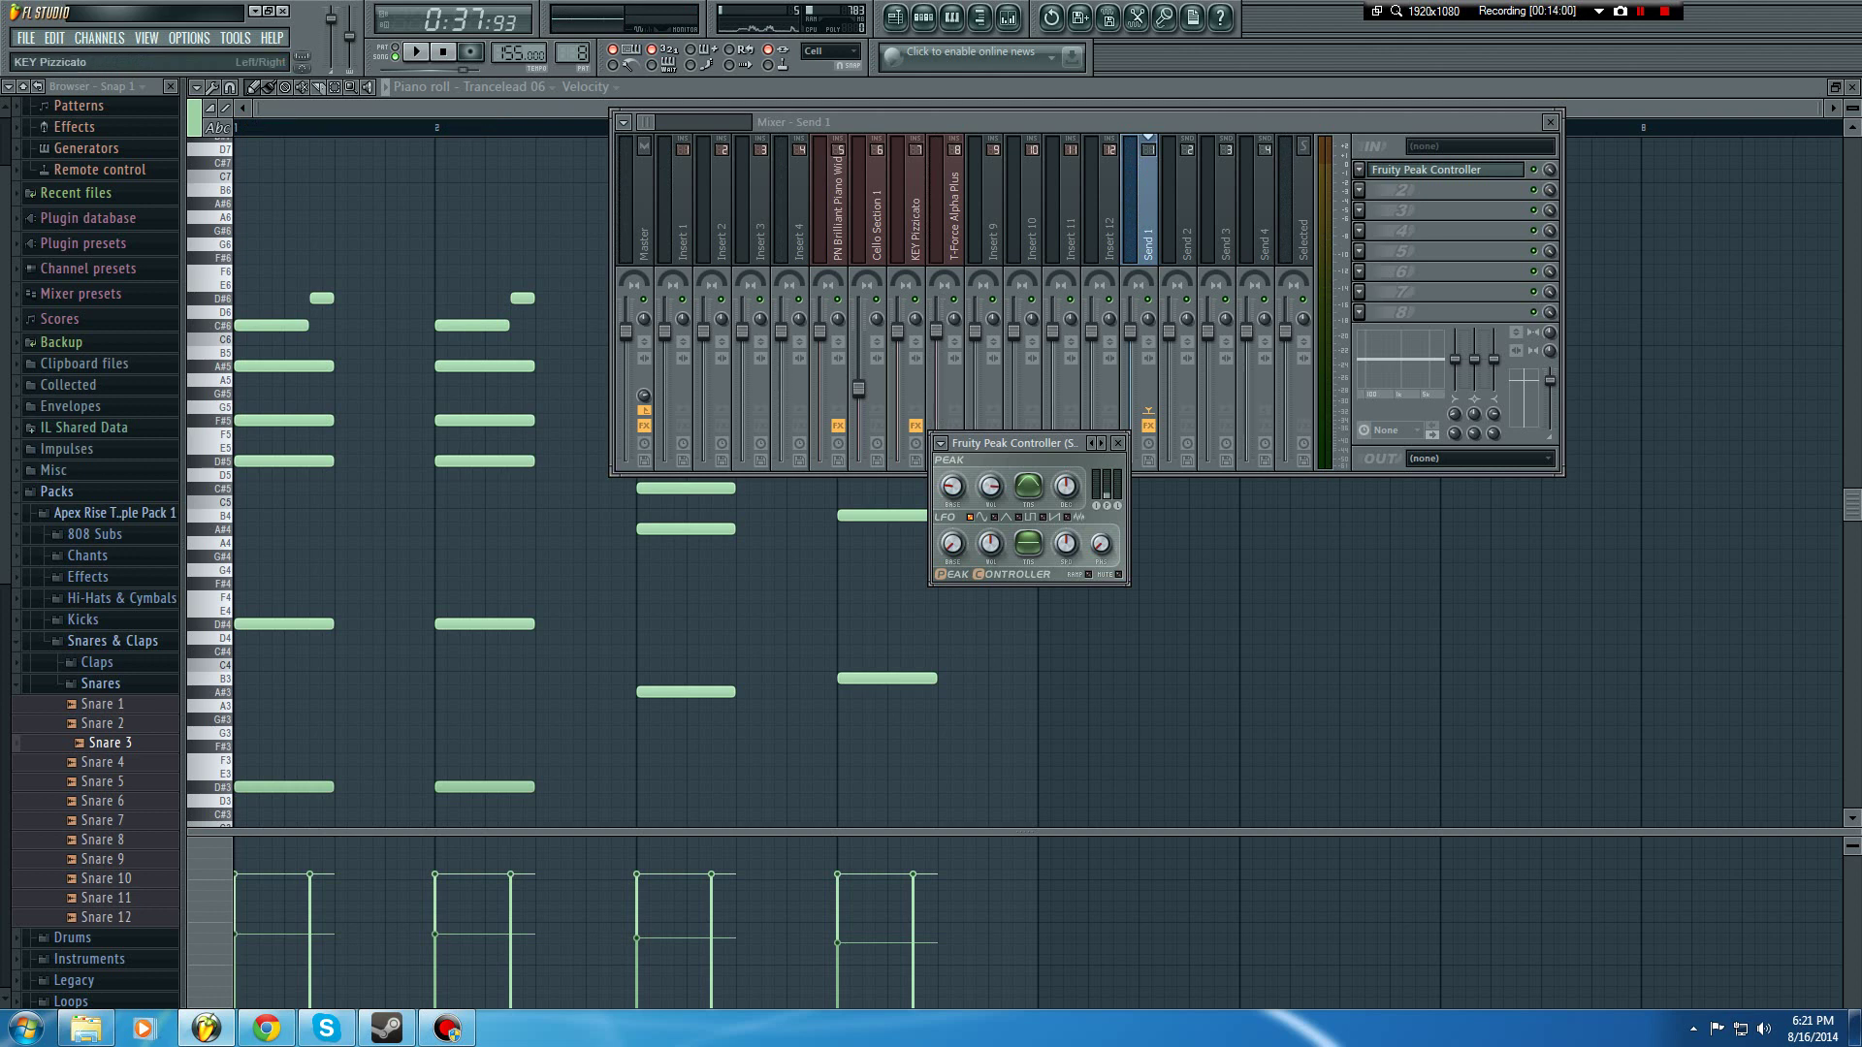
Step: Add Fruity Parametric EQ 2 to the first effect slot of the T-Force Alpha Plus mixer track
{"action": "left_click", "coordinate": [954, 223]}
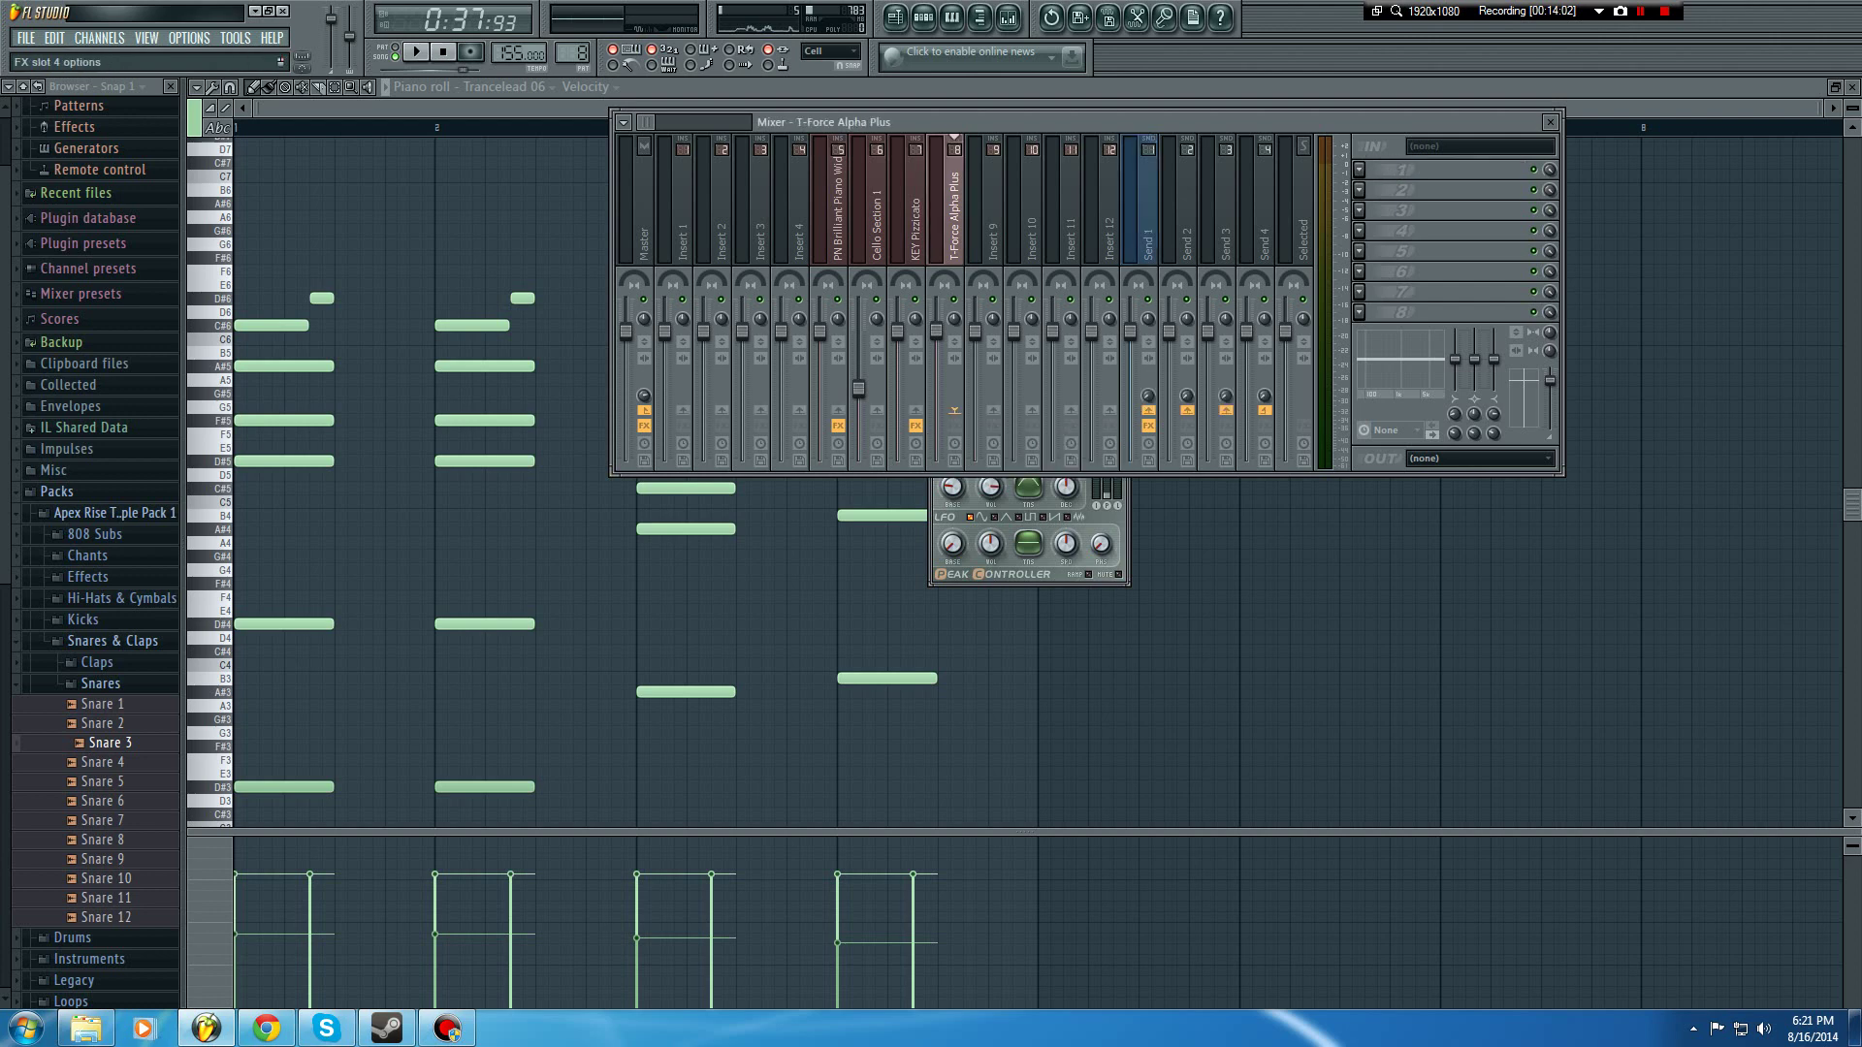
{"action": "left_click", "coordinate": [1358, 168]}
{"action": "left_click", "coordinate": [1591, 706]}
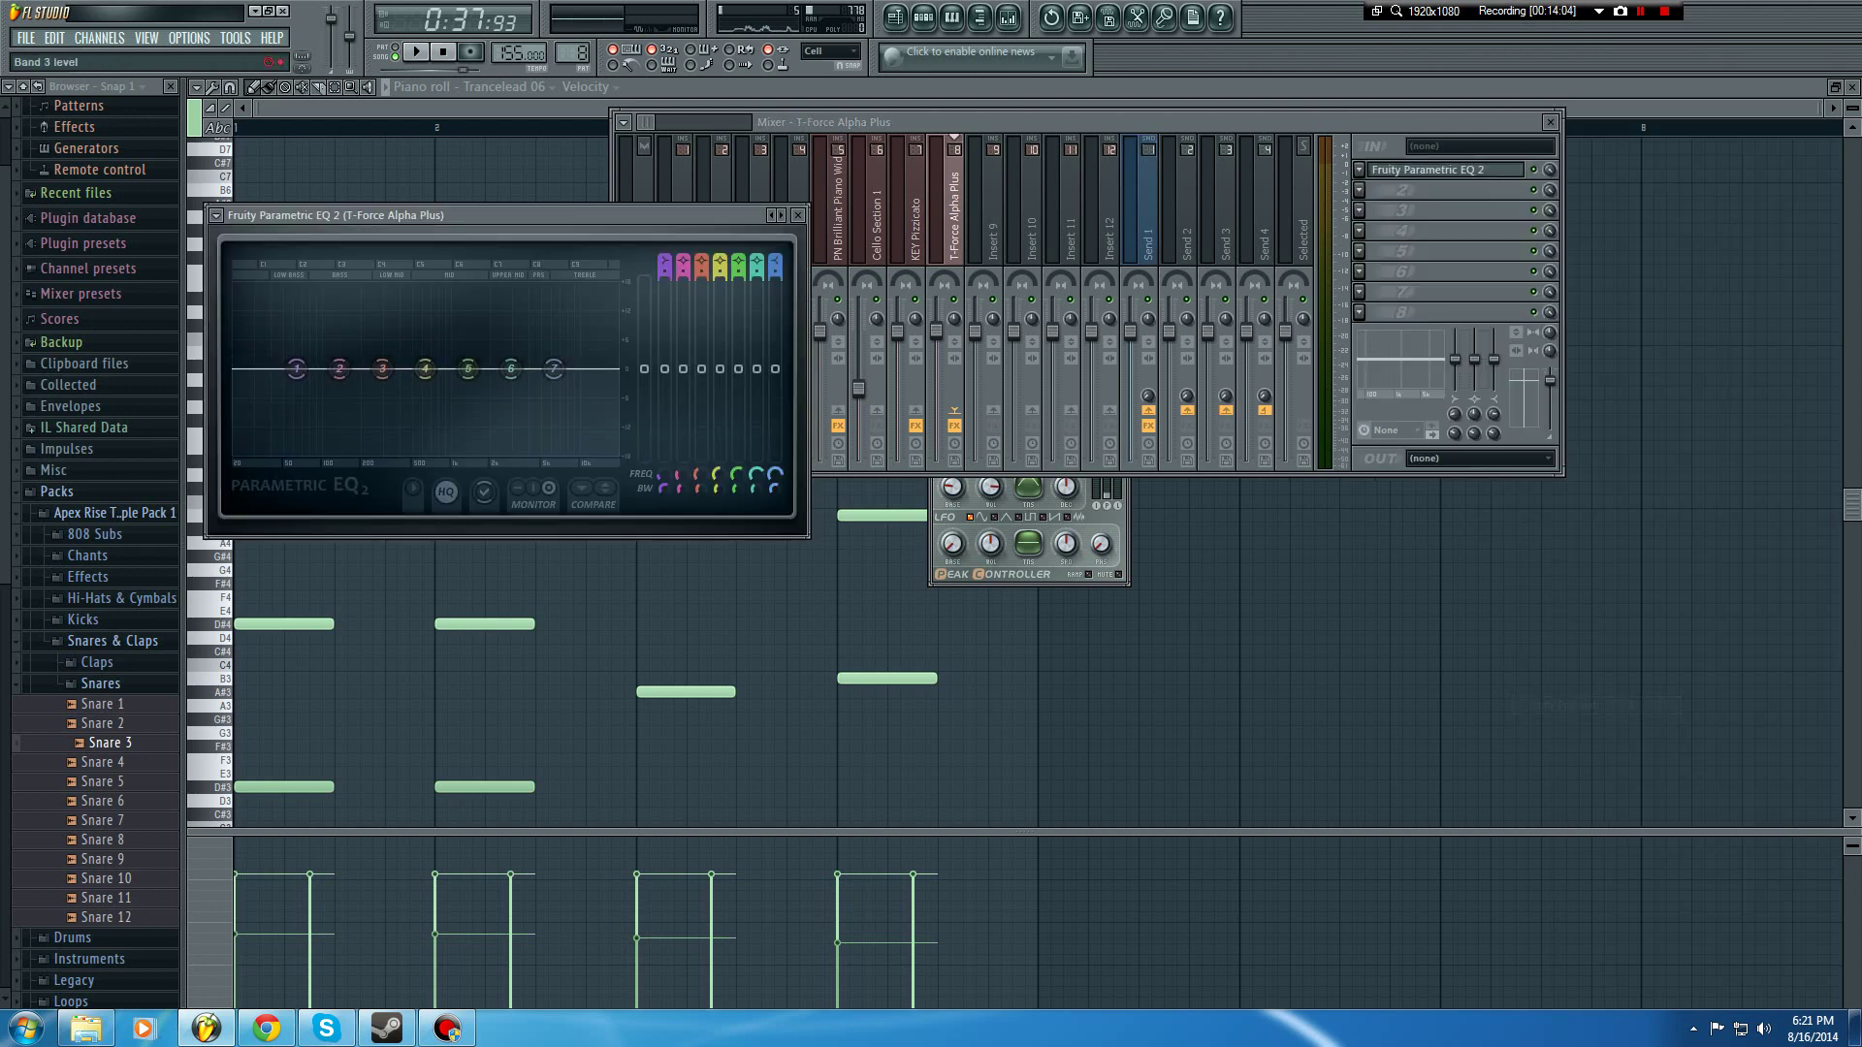
{"action": "mouse_move", "coordinate": [644, 369]}
{"action": "left_mouse_down"}
{"action": "mouse_move", "coordinate": [643, 455]}
{"action": "mouse_move", "coordinate": [644, 369]}
{"action": "left_mouse_up"}
{"action": "left_click", "coordinate": [797, 214]}
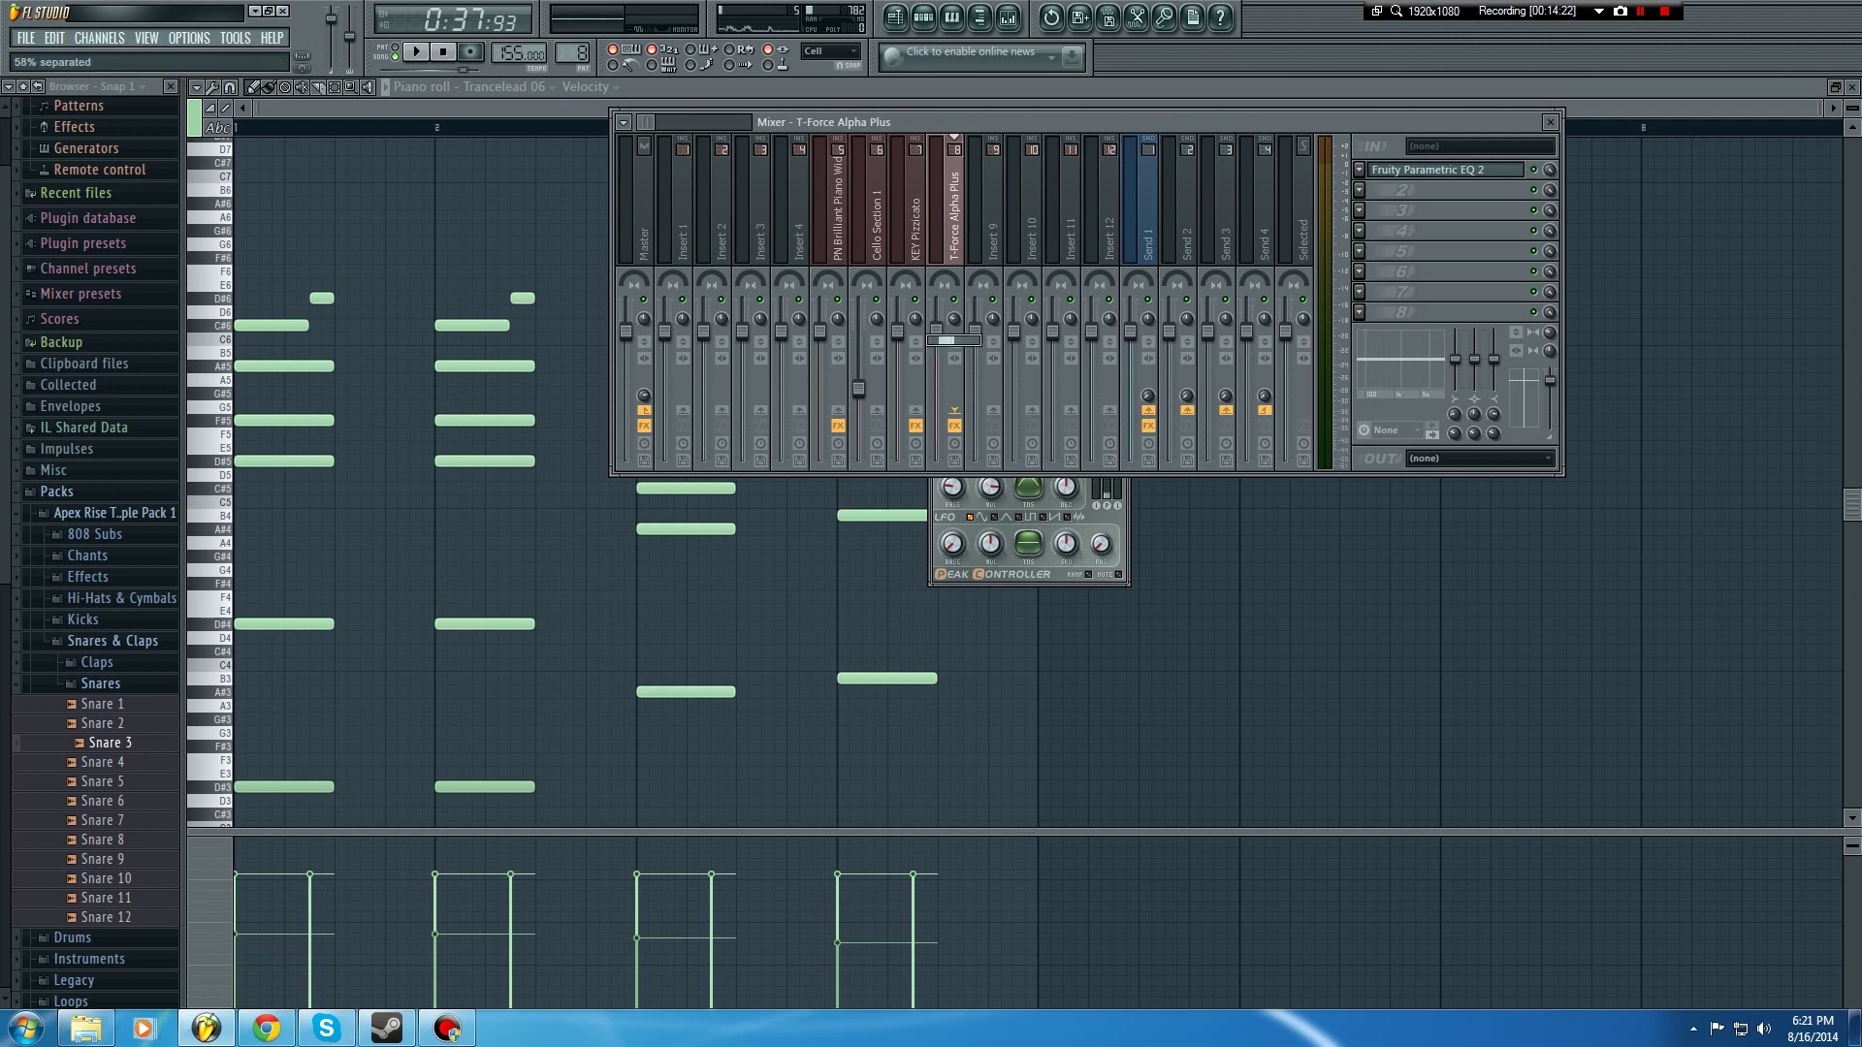
Step: Lower all Trancelead 06 notes in the piano roll by another octave
{"action": "left_click", "coordinate": [1567, 611]}
{"action": "left_click_drag", "start_coordinate": [1128, 196], "coordinate": [126, 1001]}
{"action": "scroll", "coordinate": [317, 602], "scroll_direction": "down", "scroll_amount": 1}
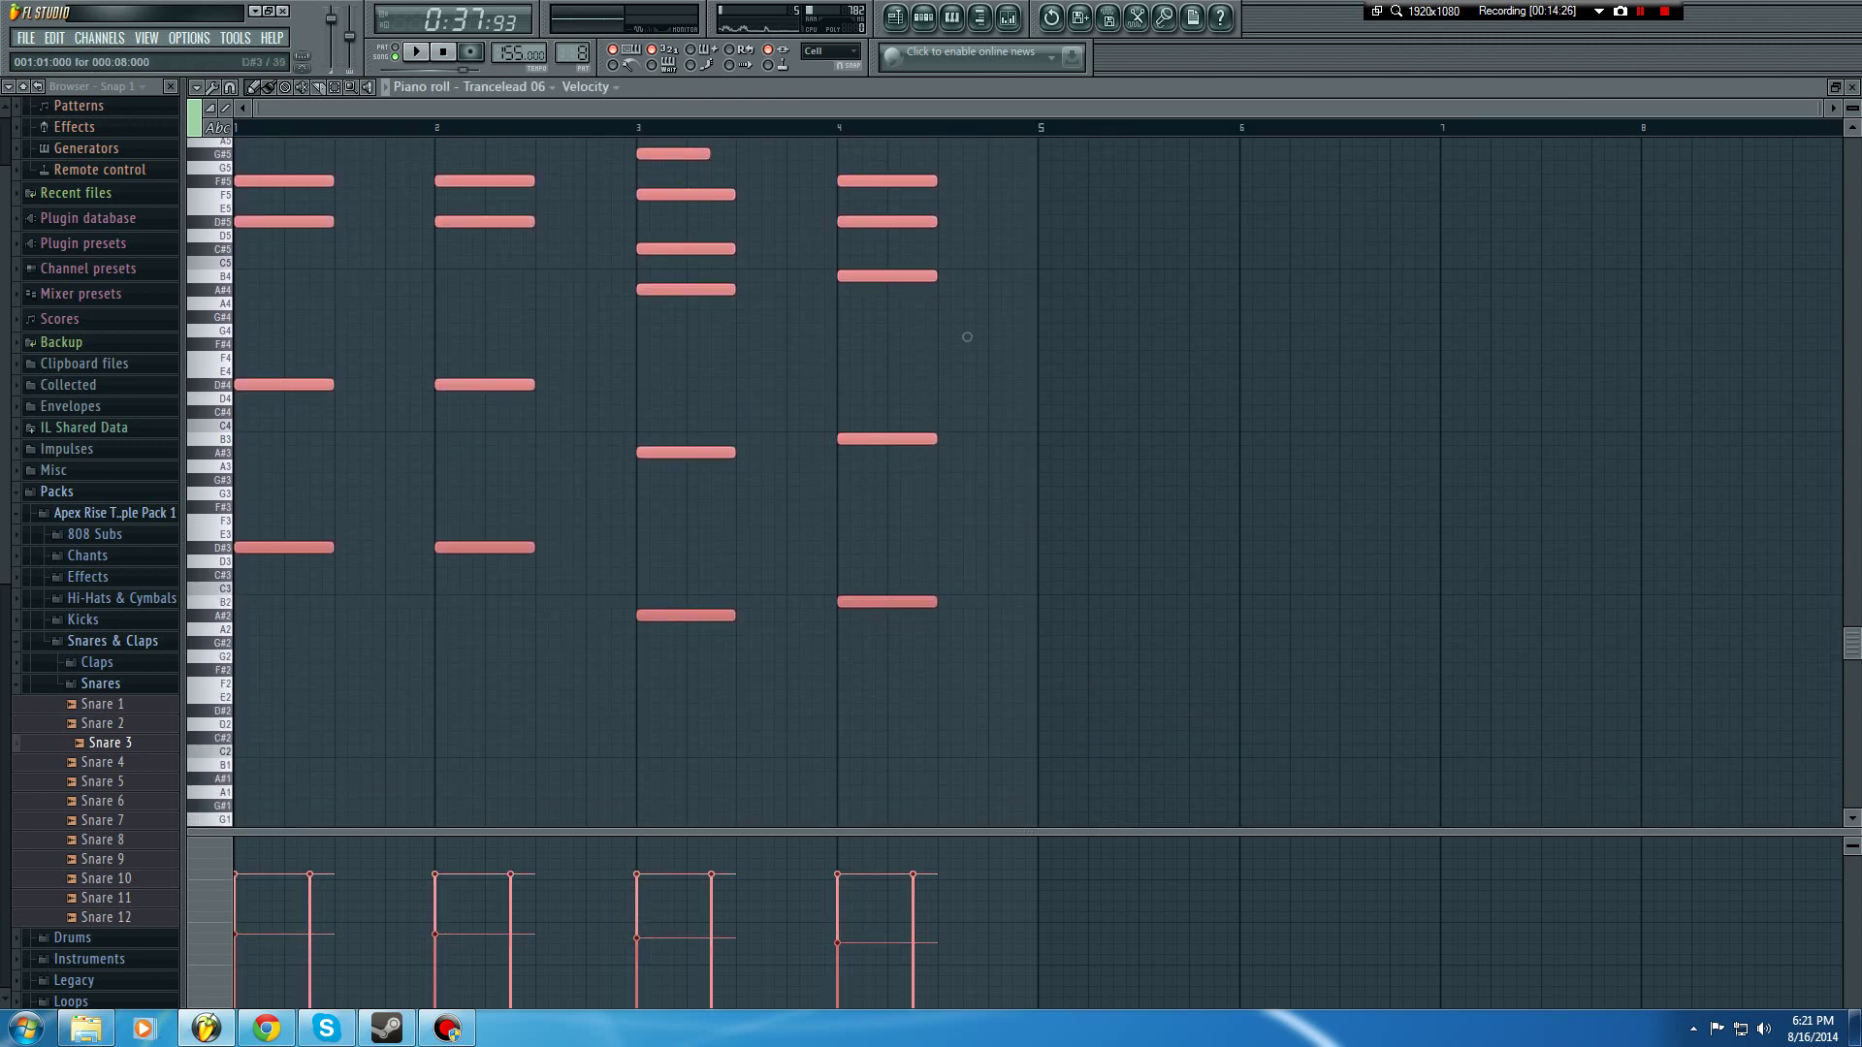
{"action": "left_click_drag", "start_coordinate": [306, 548], "coordinate": [305, 711]}
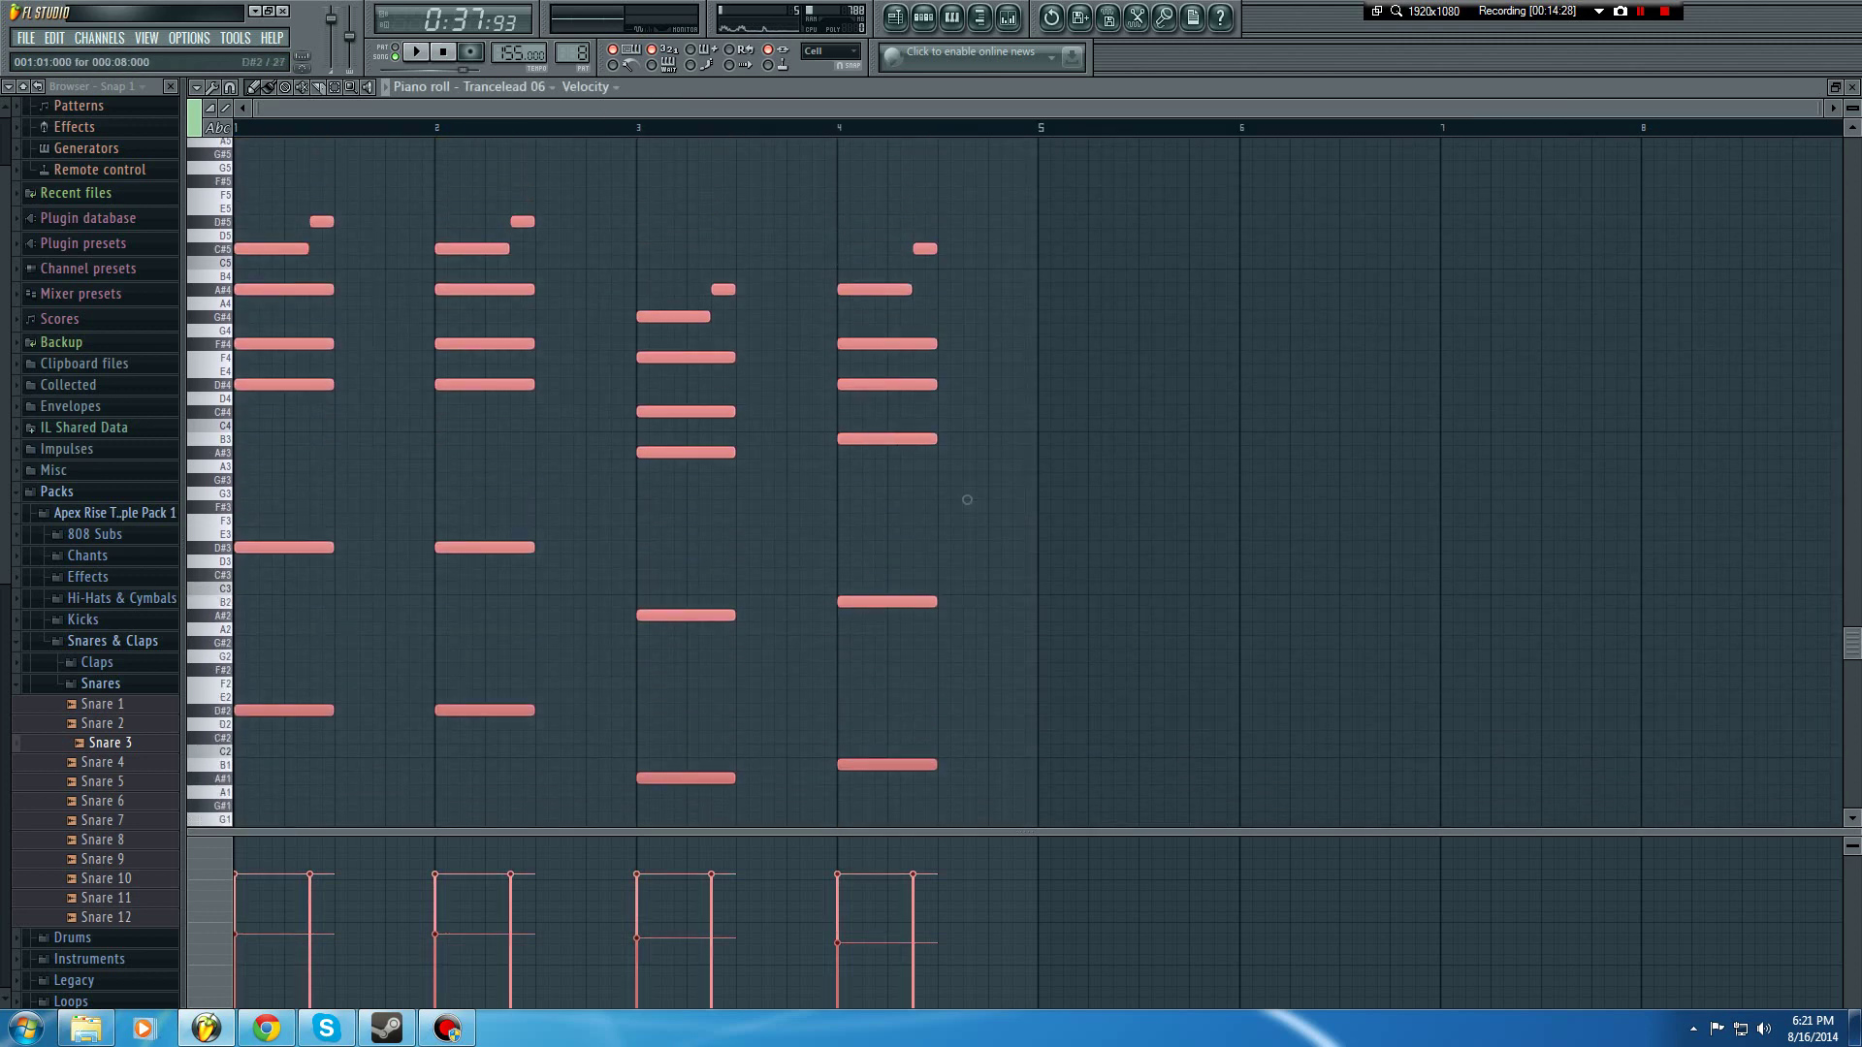
{"action": "left_click", "coordinate": [380, 630], "text": "ctrl"}
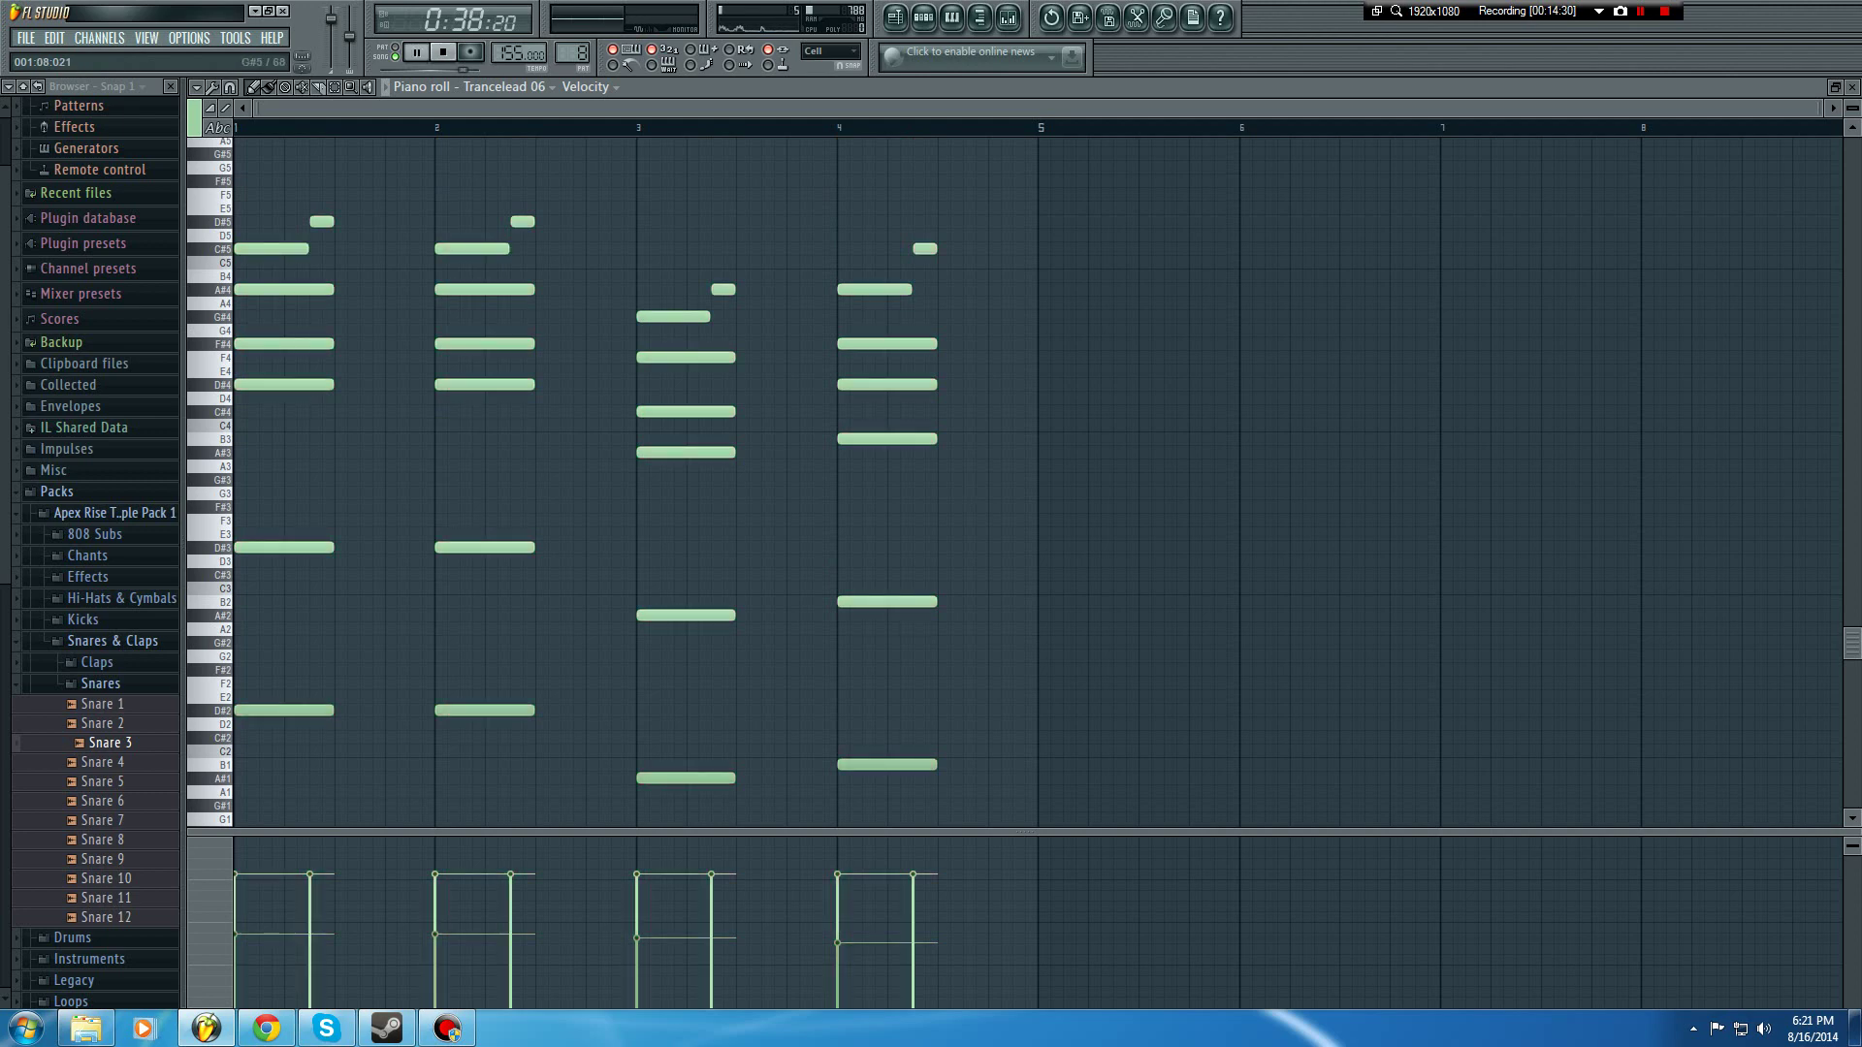
Step: Play the drop while watching the mixer levels, and bring up the Fruity Peak Controller on Send 1
{"action": "left_click", "coordinate": [302, 56]}
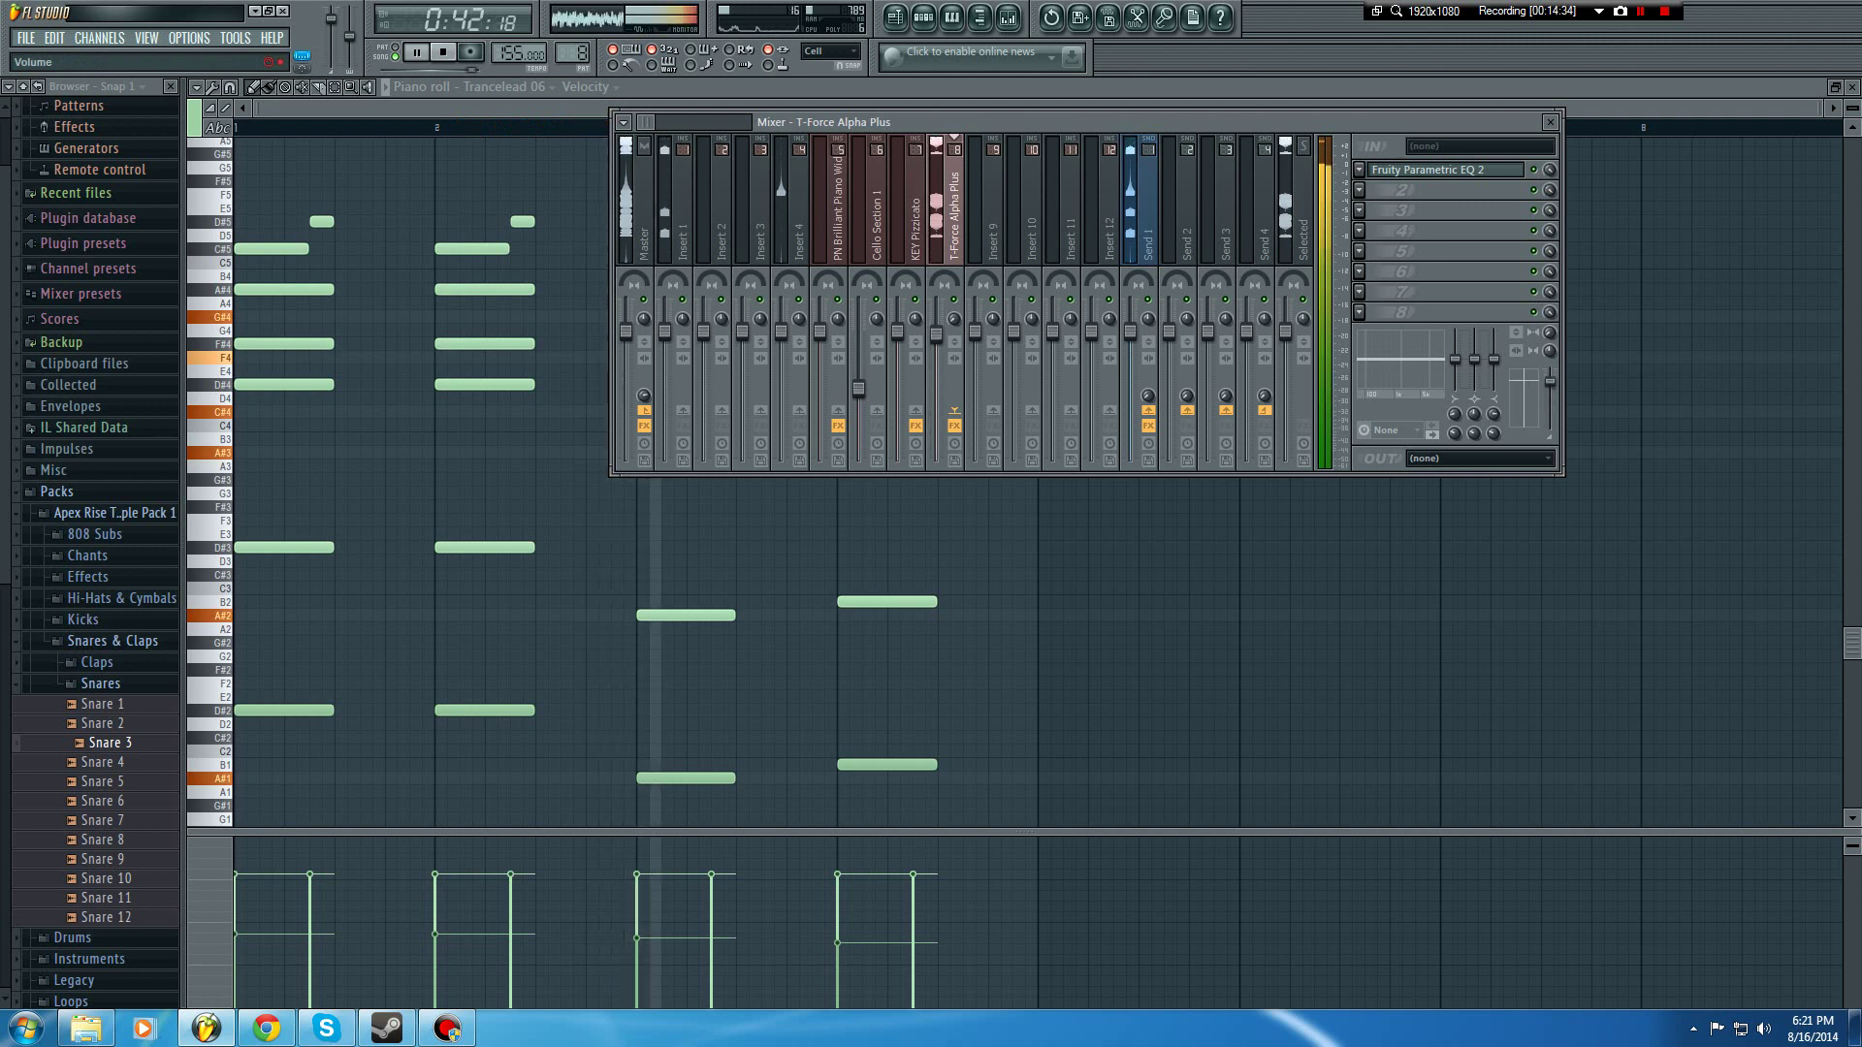
{"action": "left_click", "coordinate": [1148, 216]}
{"action": "key", "text": "space"}
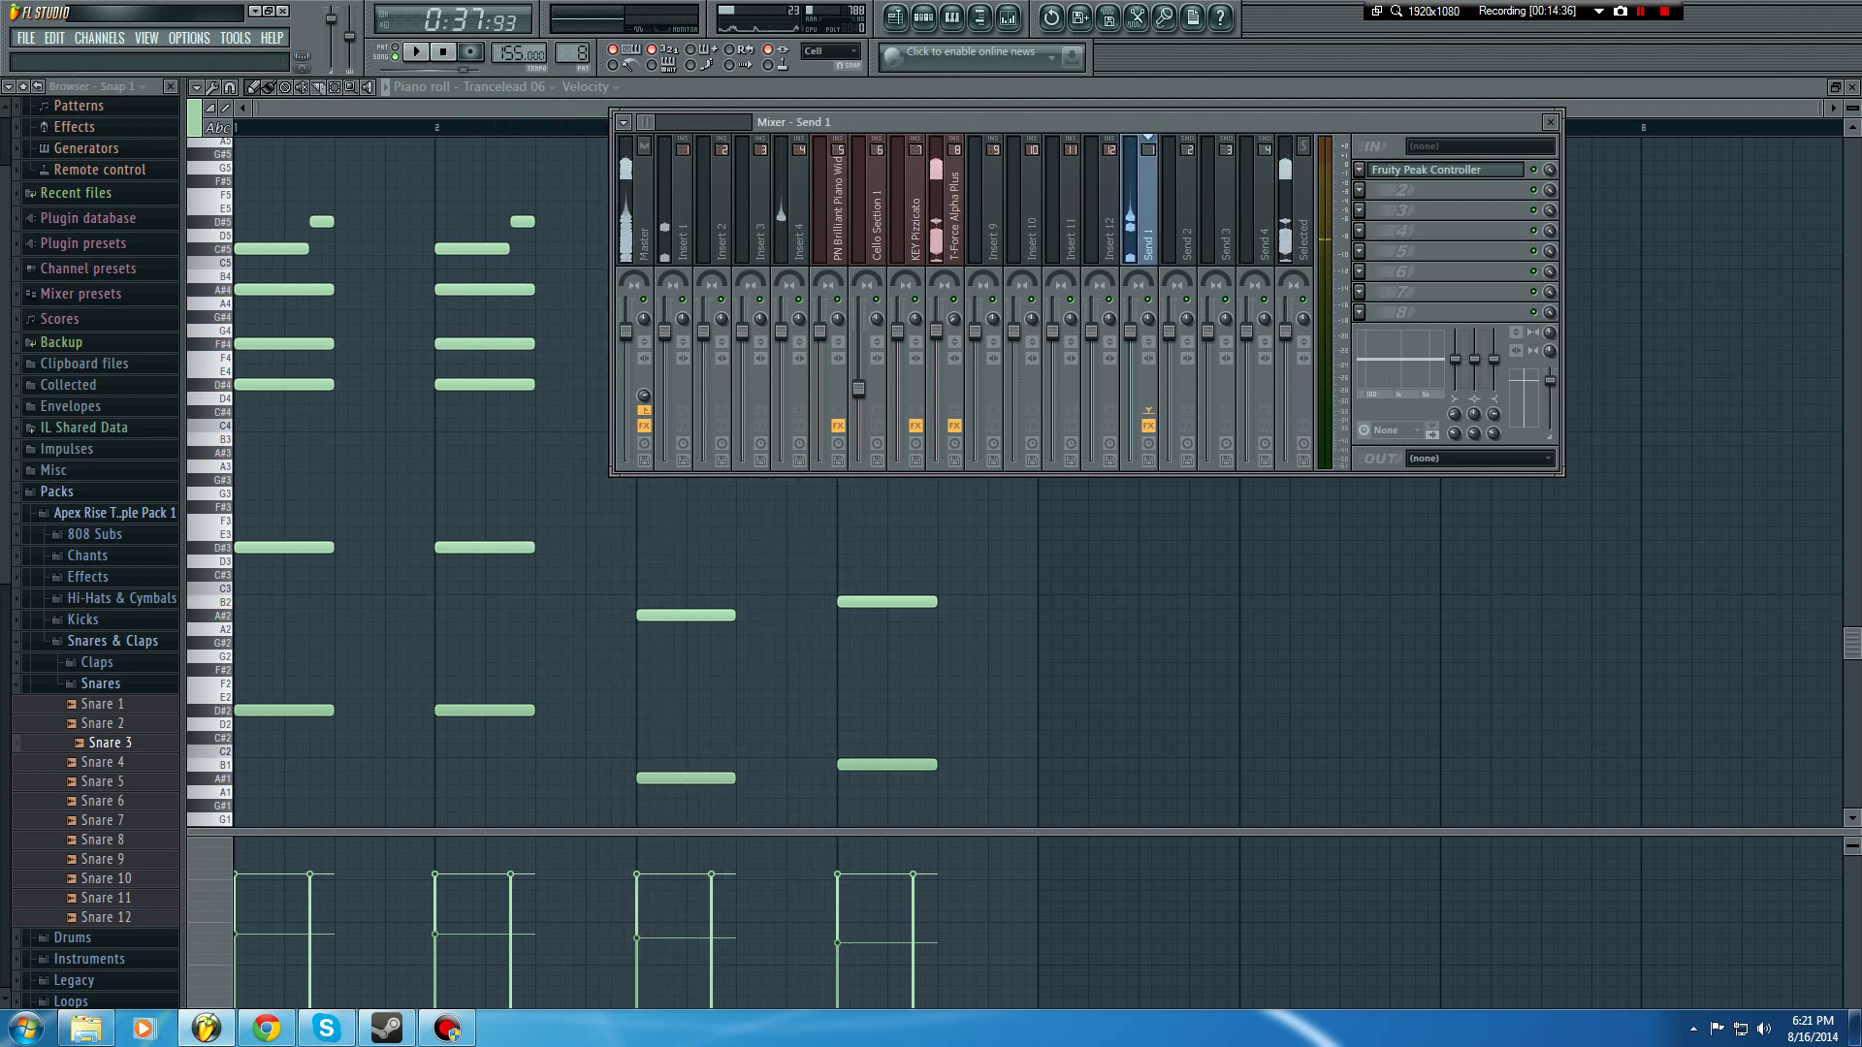
{"action": "left_click", "coordinate": [1443, 170]}
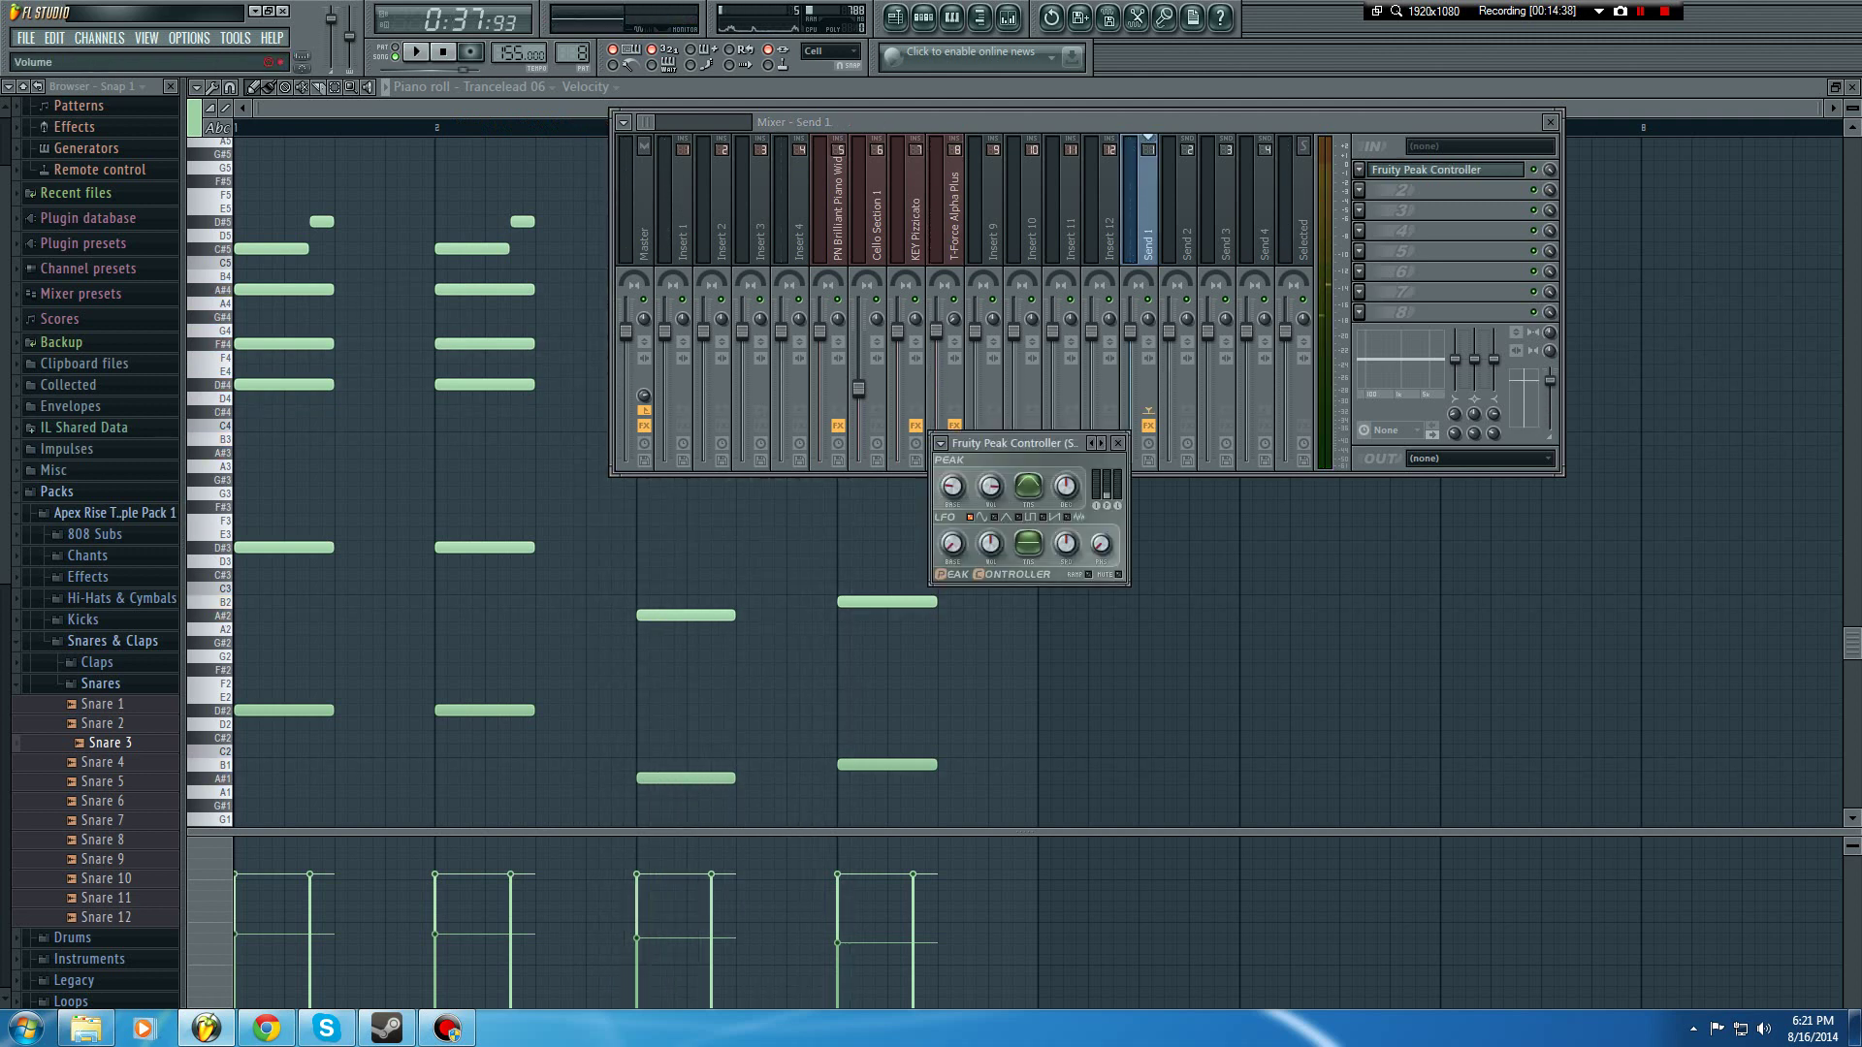
Step: Add Gross Beat to slot 7 of the T-Force Alpha Plus track and set its volume preset to 1/4 Bt Gate
{"action": "left_click", "coordinate": [954, 215]}
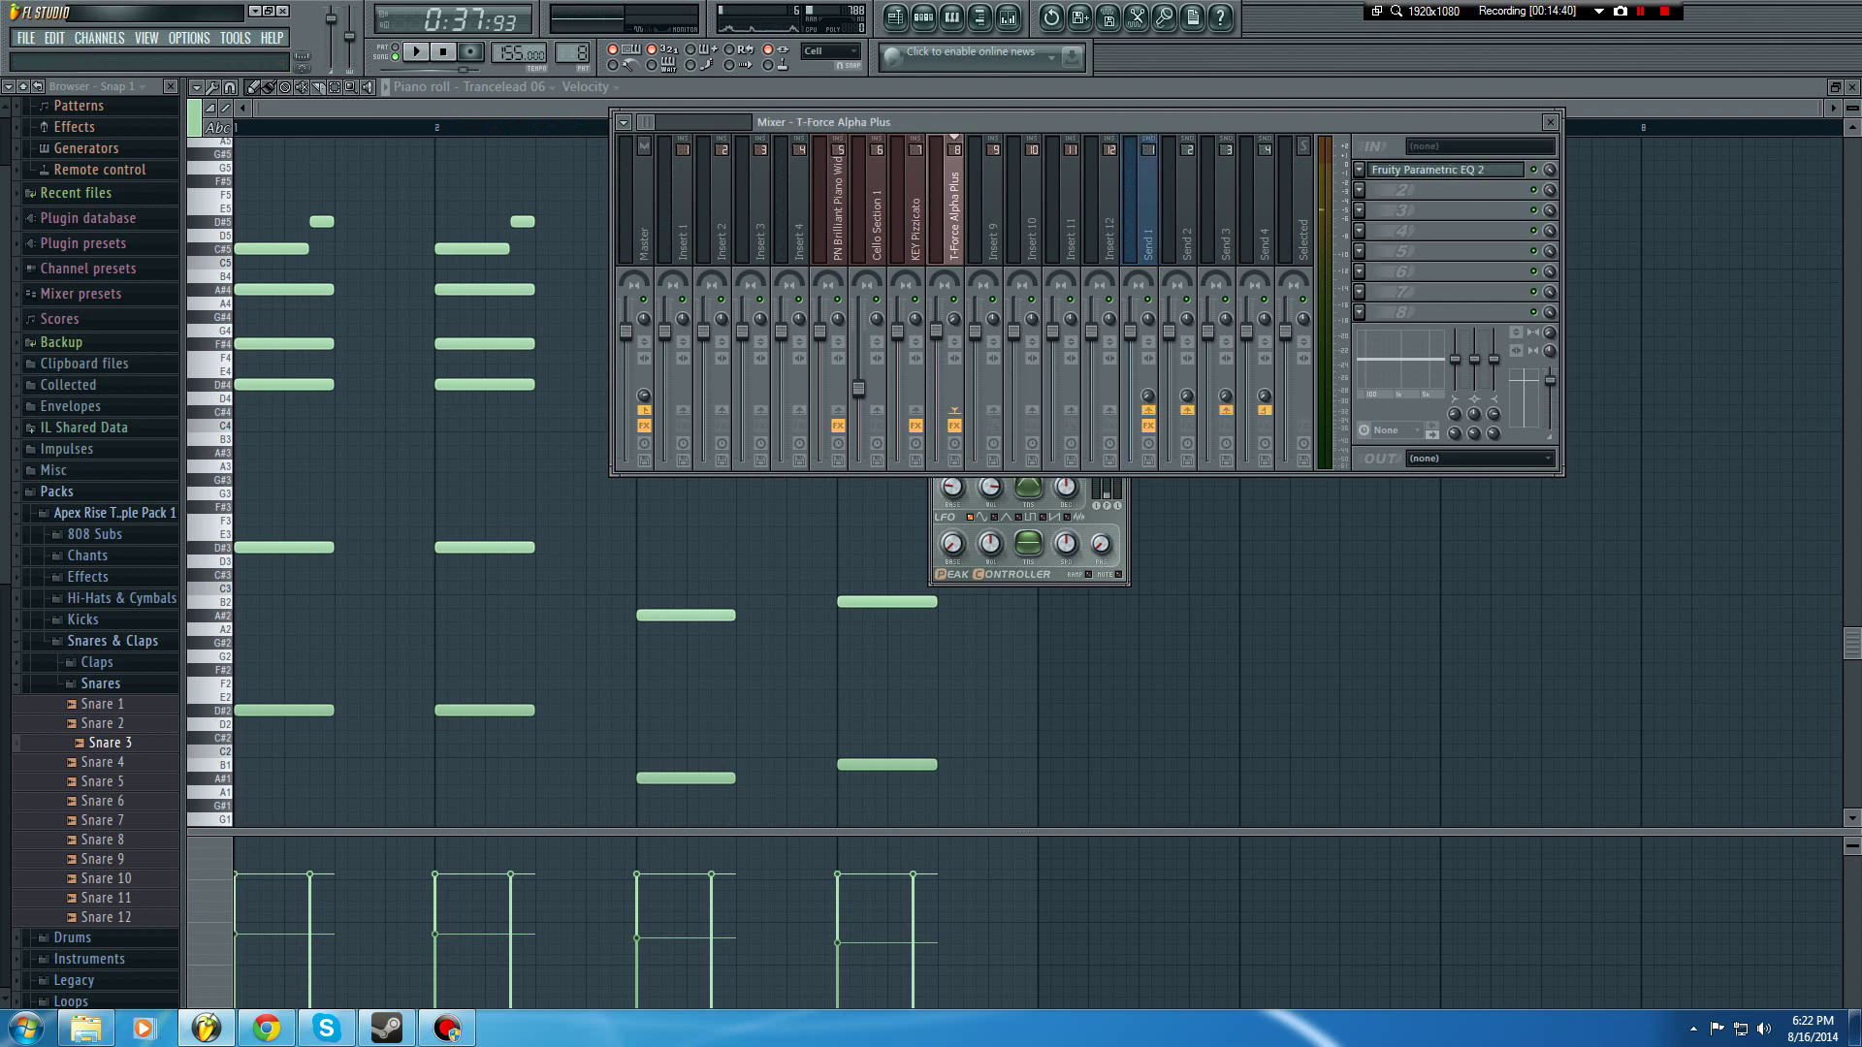
{"action": "left_click", "coordinate": [1359, 311]}
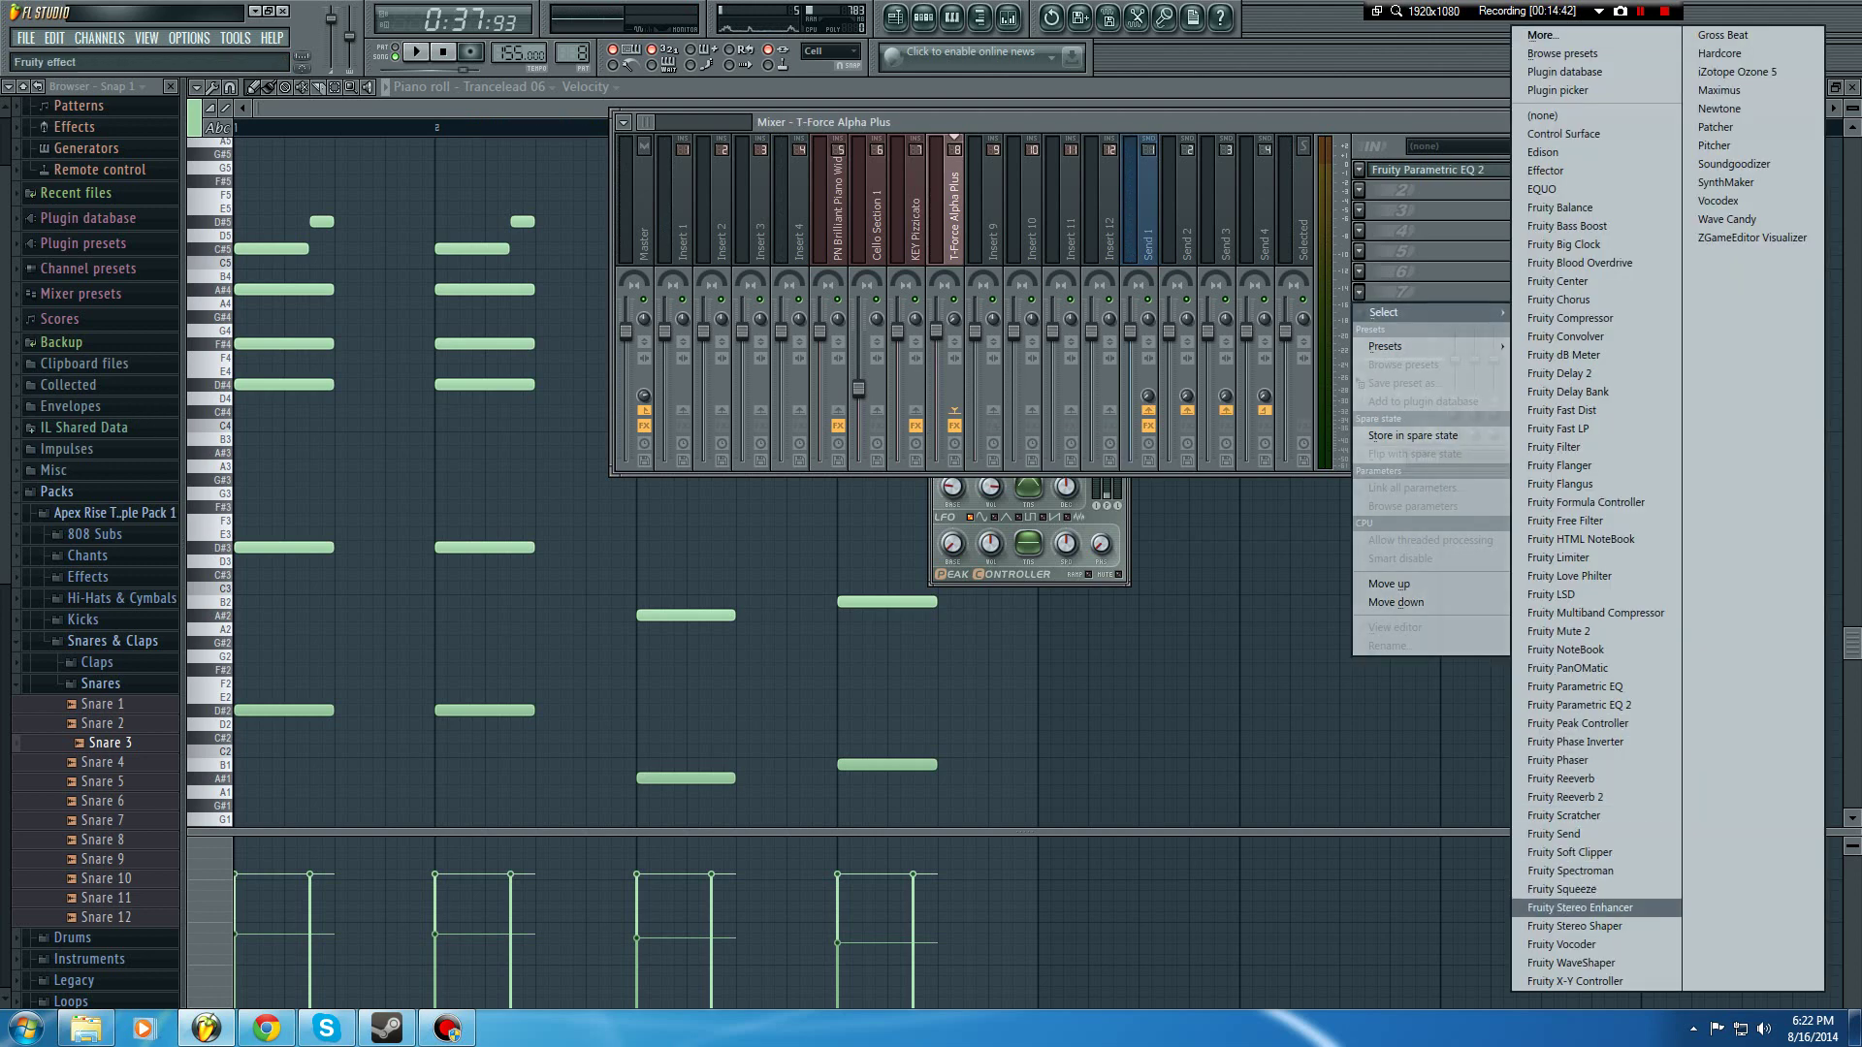
{"action": "left_click", "coordinate": [1722, 35]}
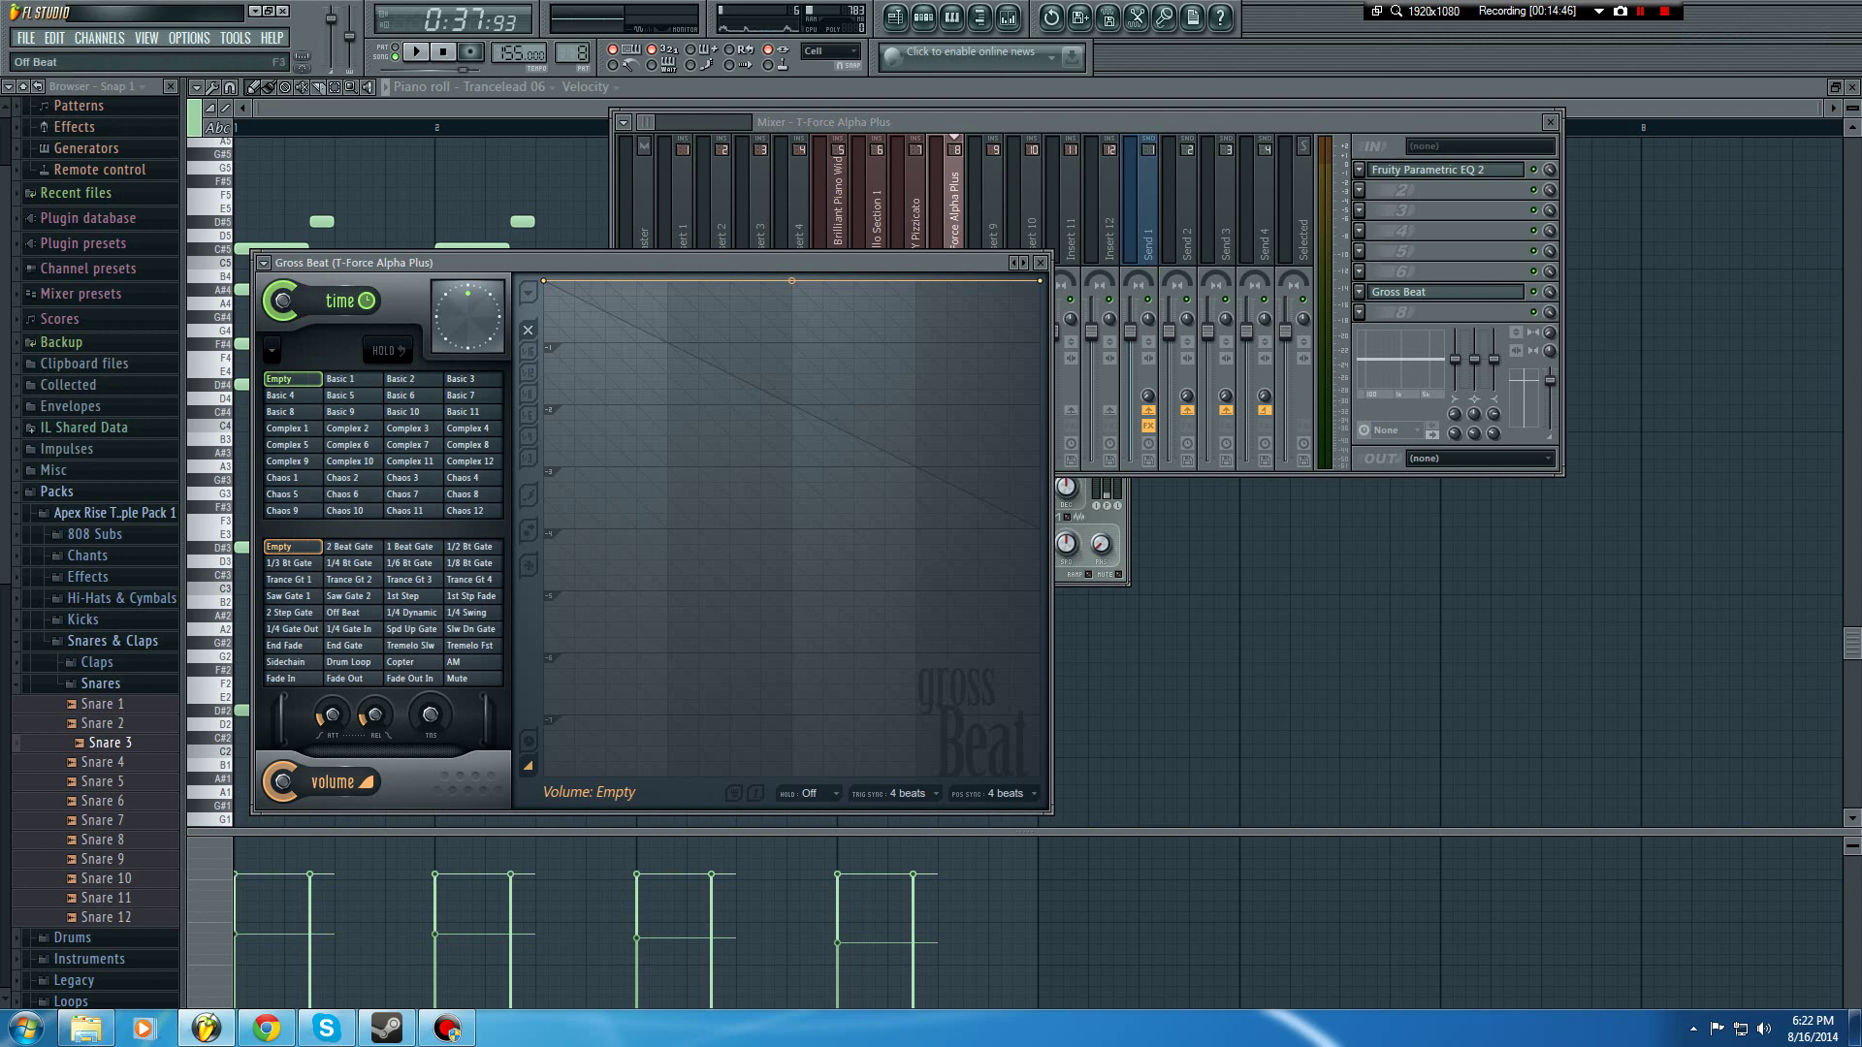
{"action": "left_click_drag", "start_coordinate": [407, 262], "coordinate": [794, 172]}
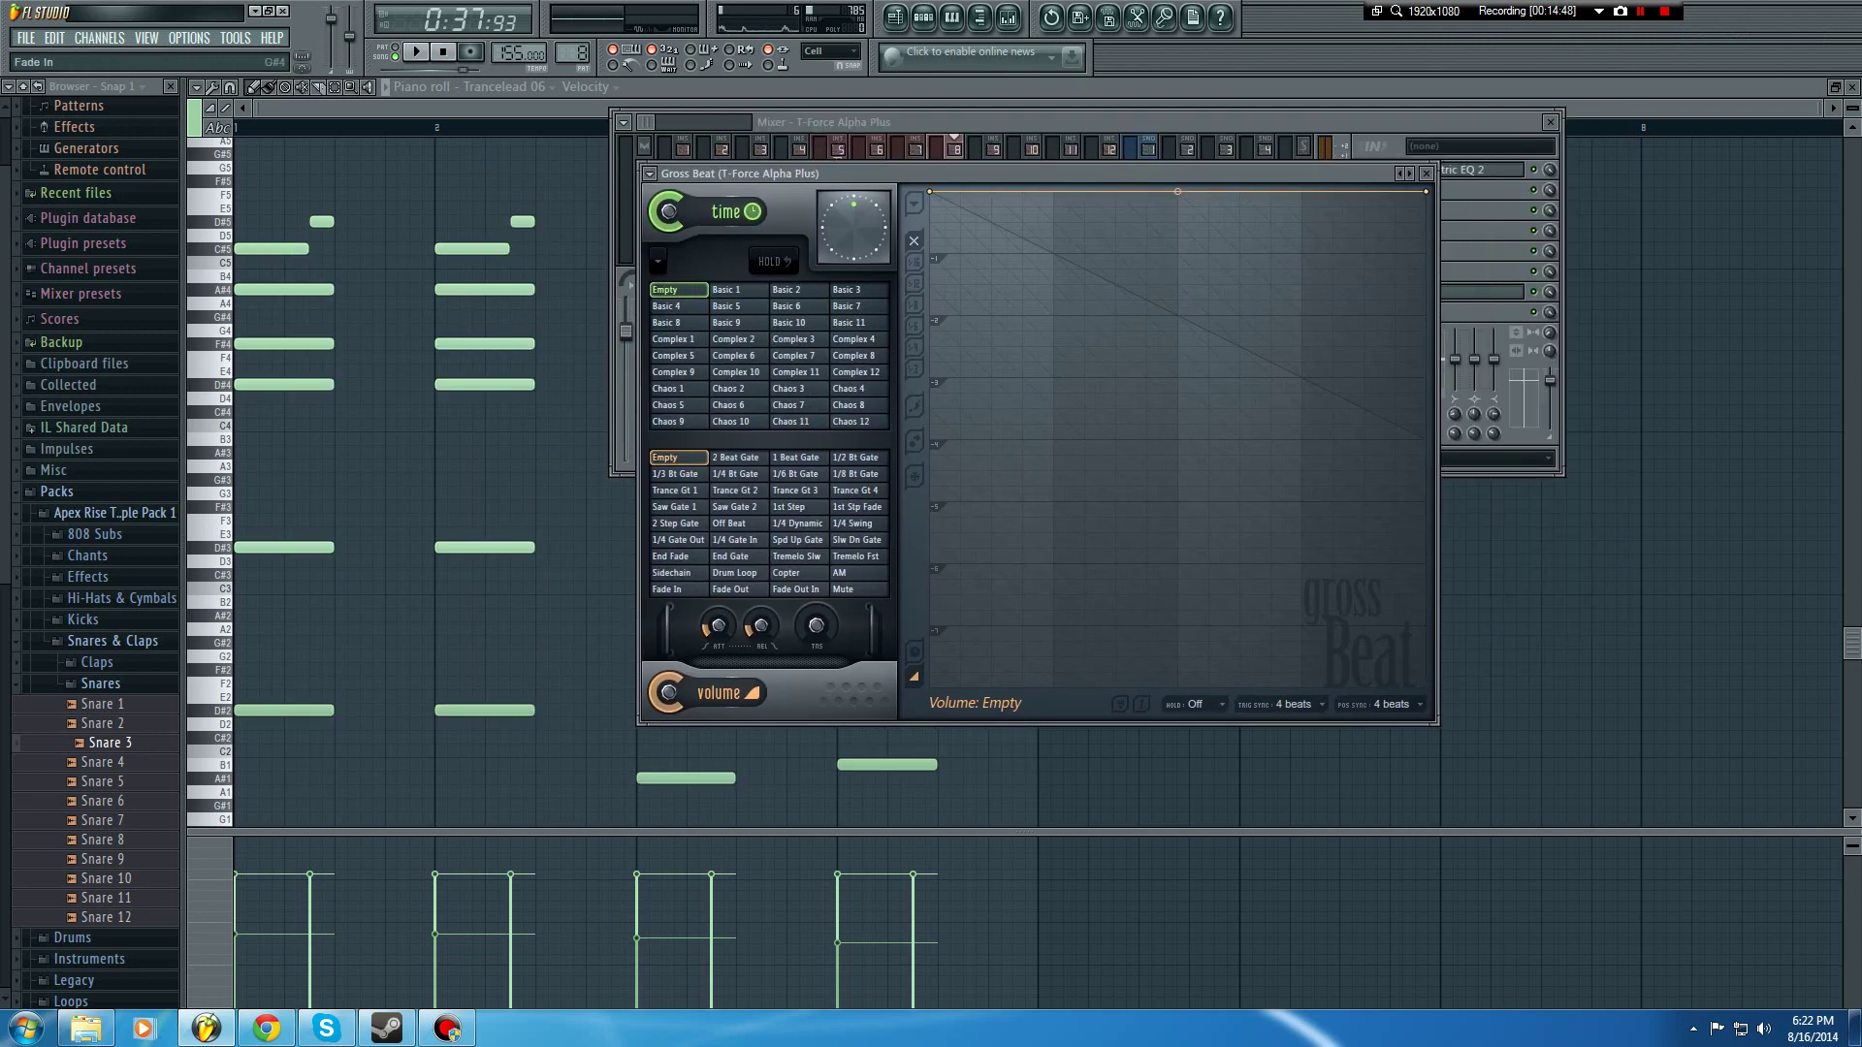
{"action": "left_click", "coordinate": [735, 474]}
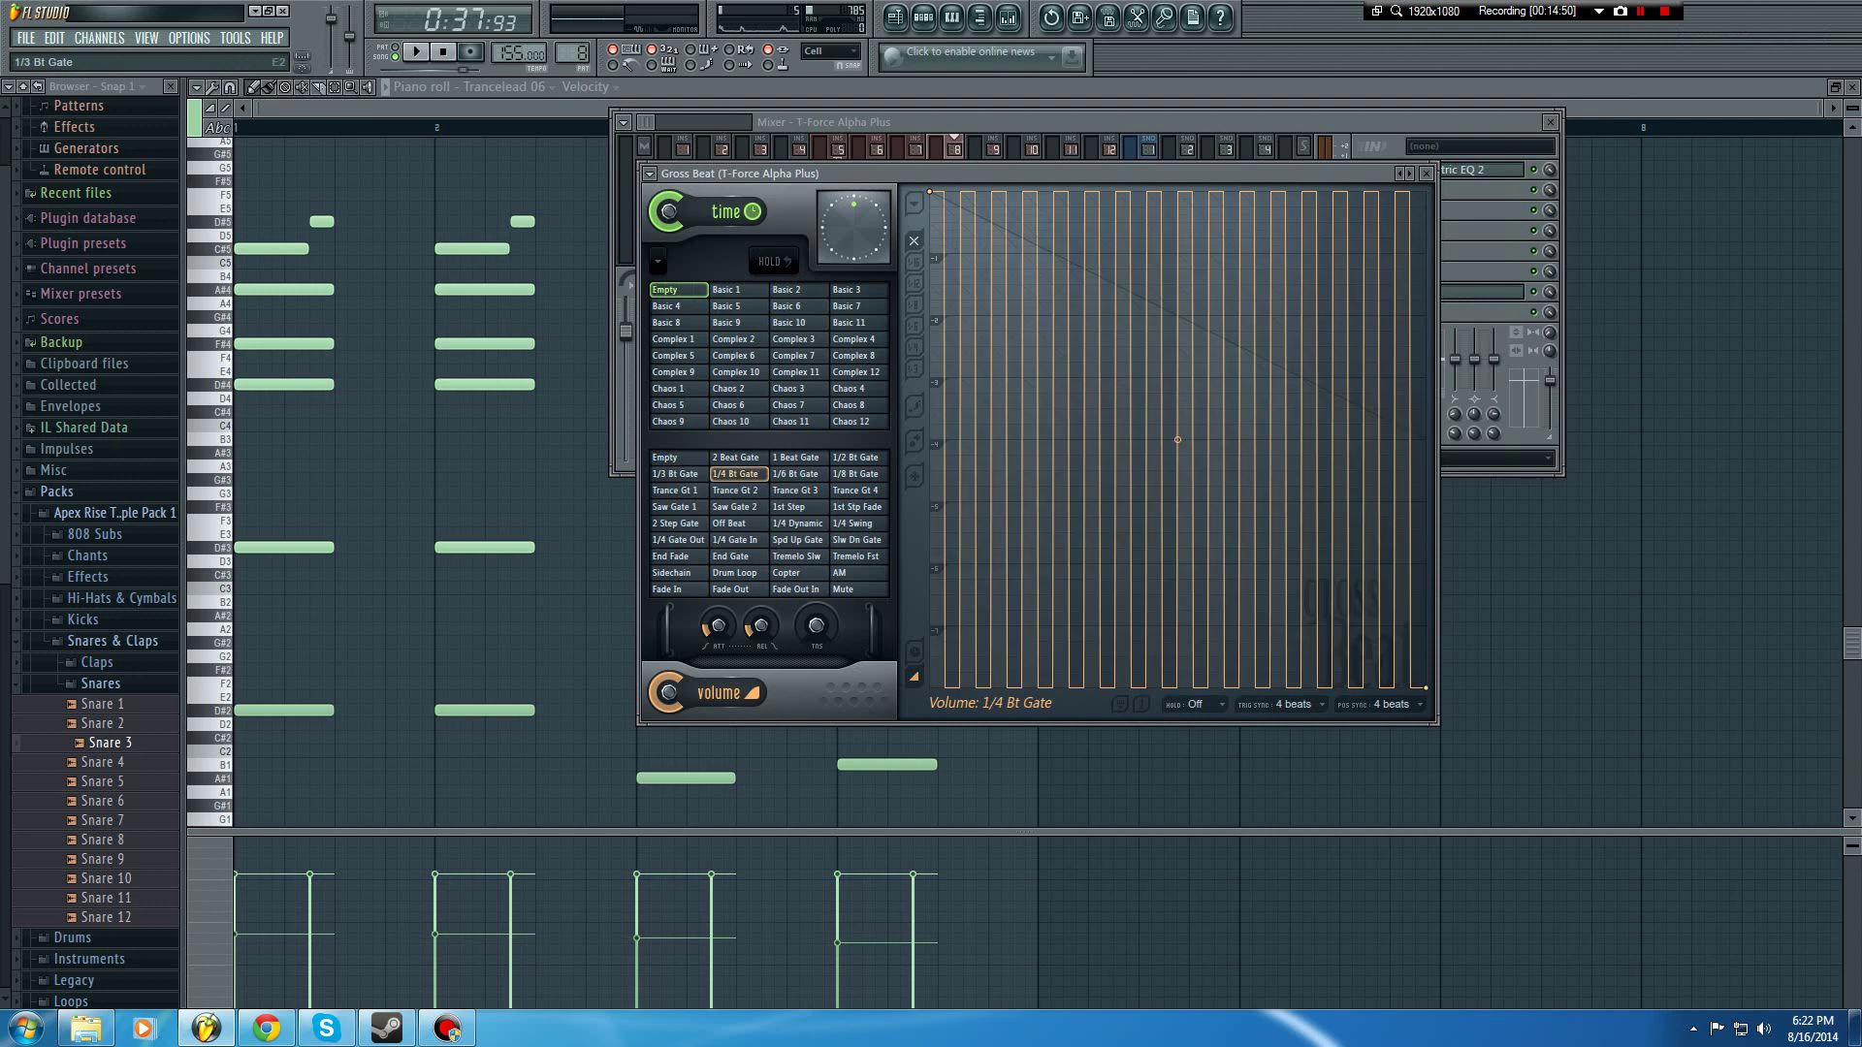
{"action": "left_click", "coordinate": [679, 474]}
{"action": "left_click", "coordinate": [733, 474]}
{"action": "left_click", "coordinate": [624, 471]}
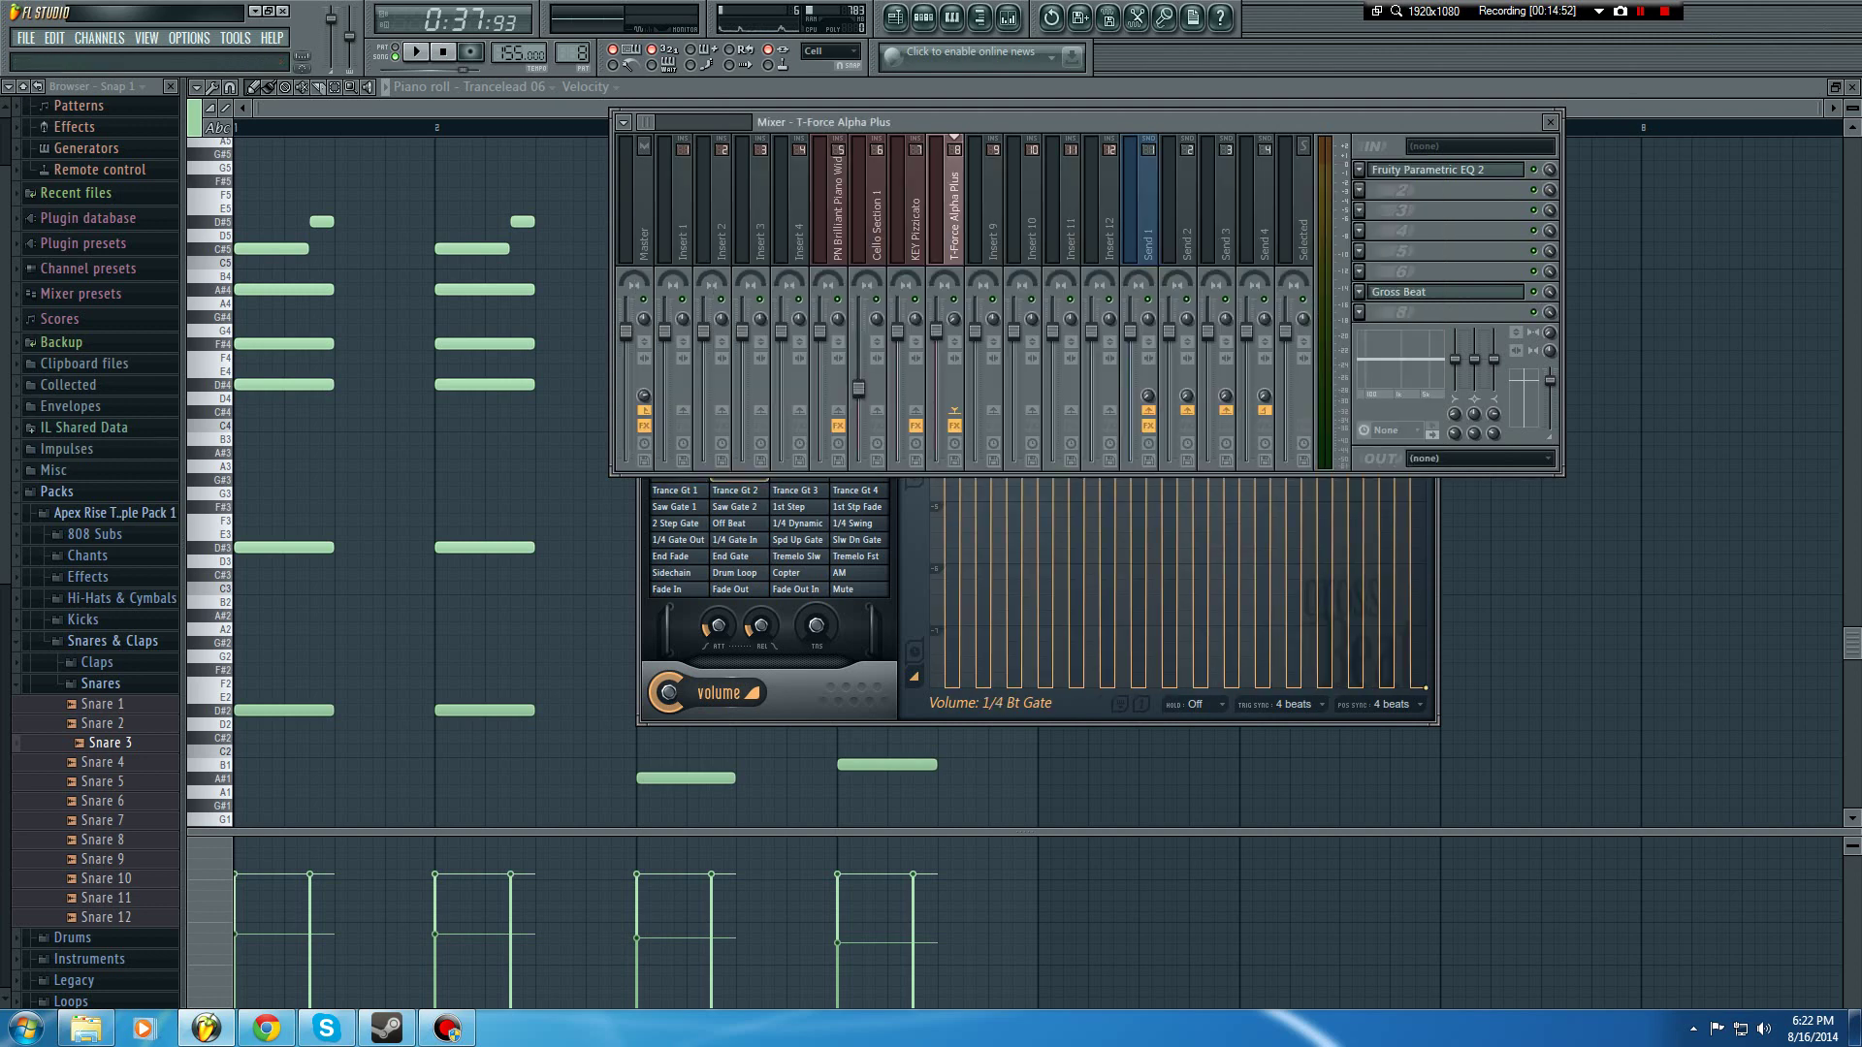
Step: Add Fruity Reeverb to slot 8 of the T-Force Alpha Plus track and play the drop with it
{"action": "left_click", "coordinate": [1358, 311]}
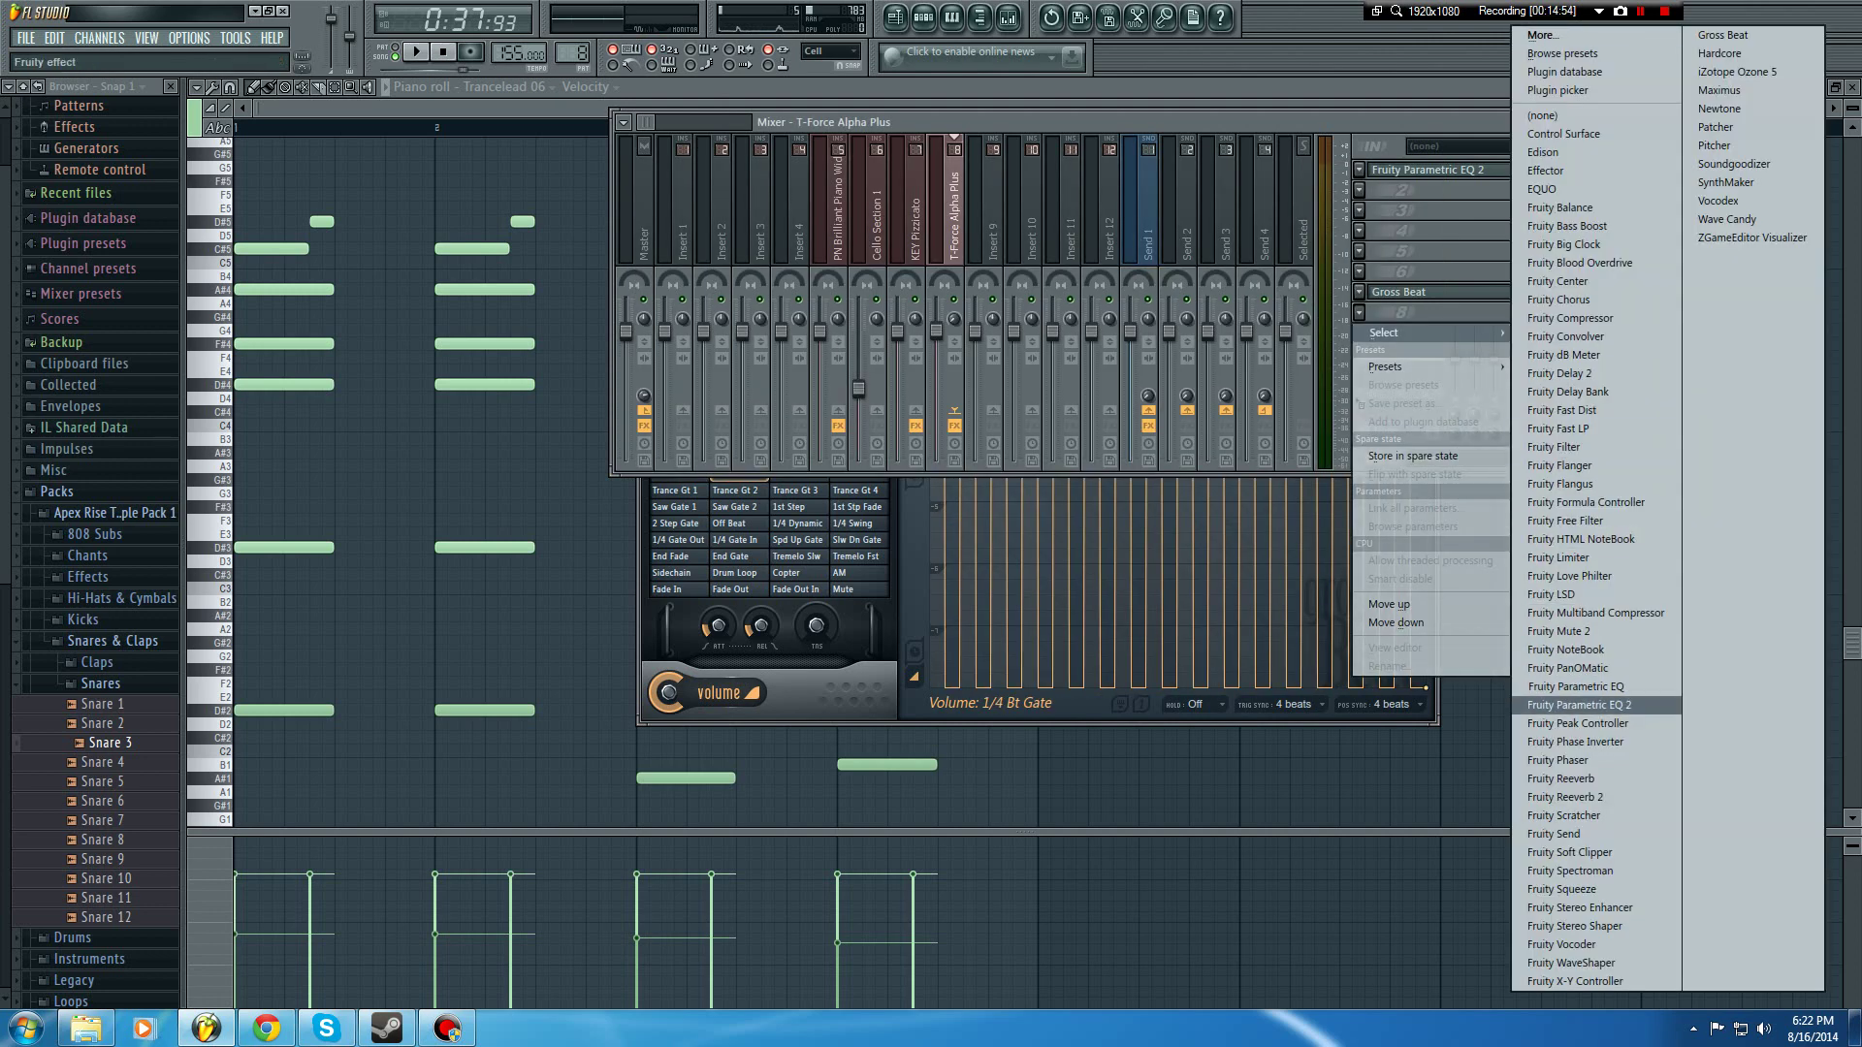
{"action": "left_click", "coordinate": [1561, 779]}
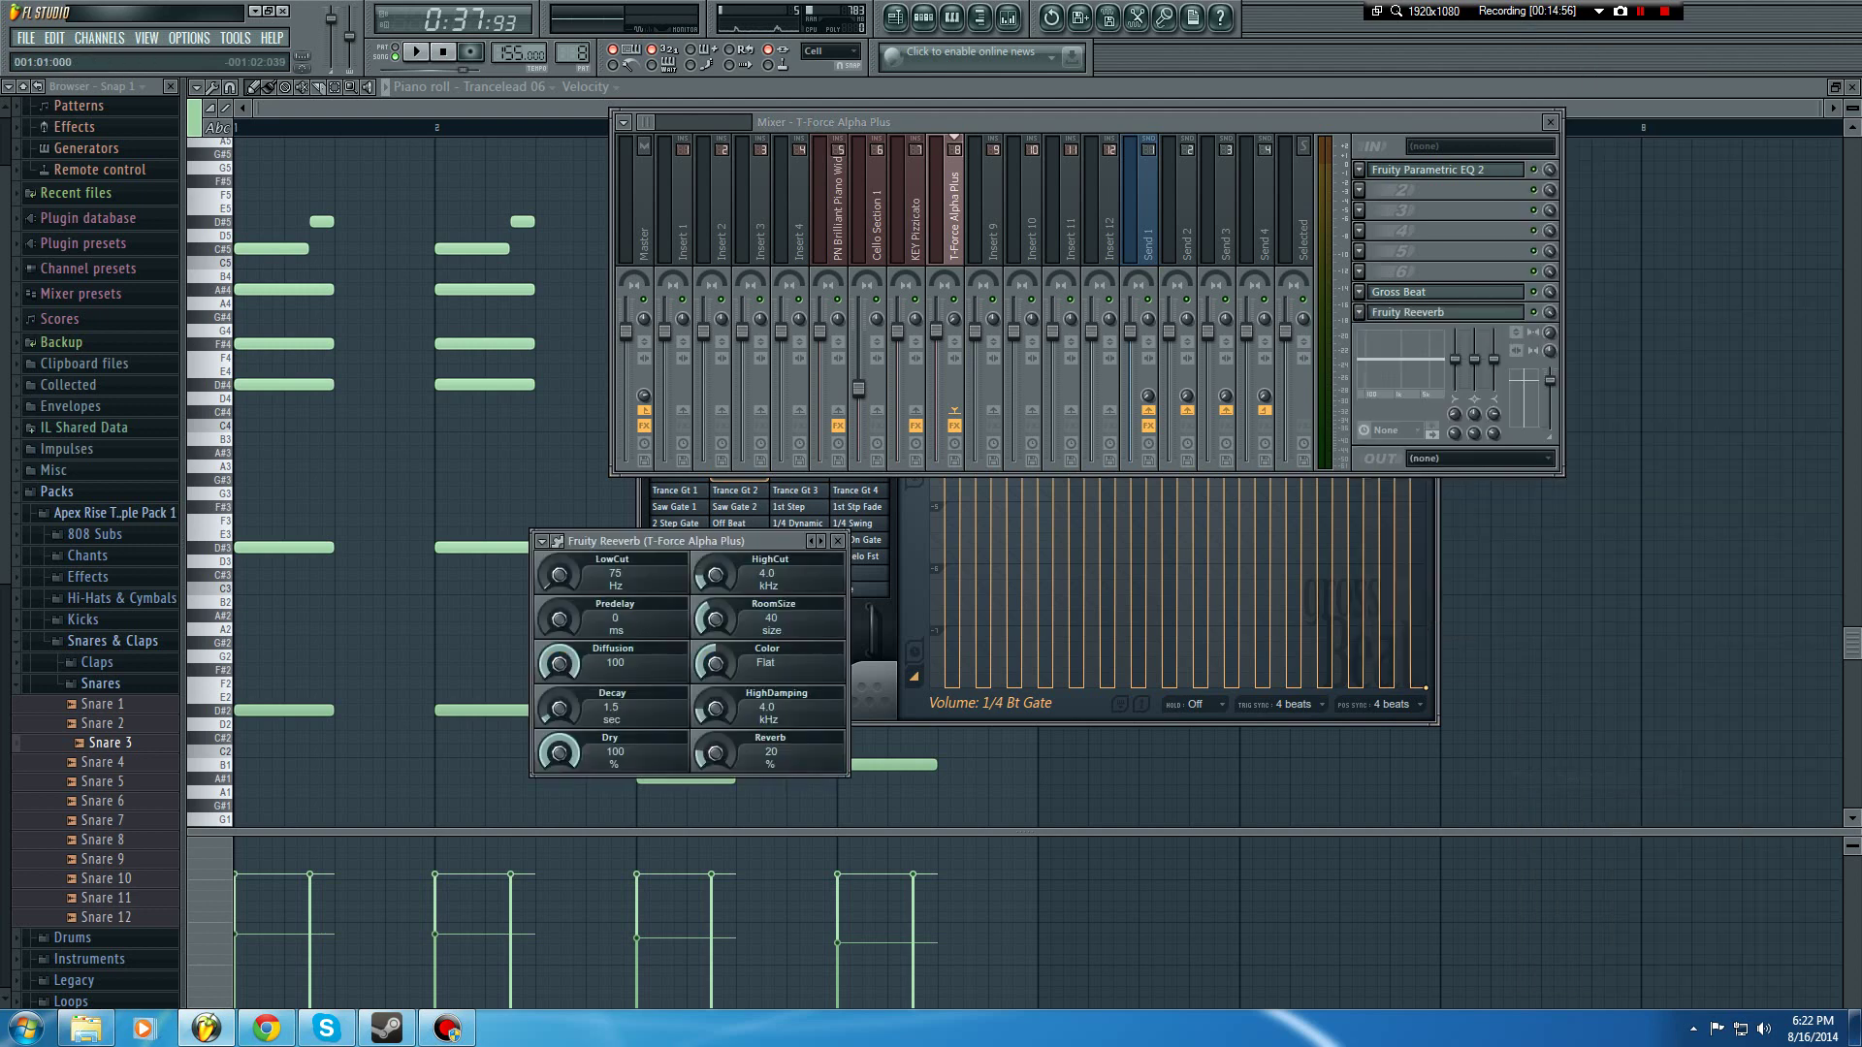
{"action": "key", "text": "space"}
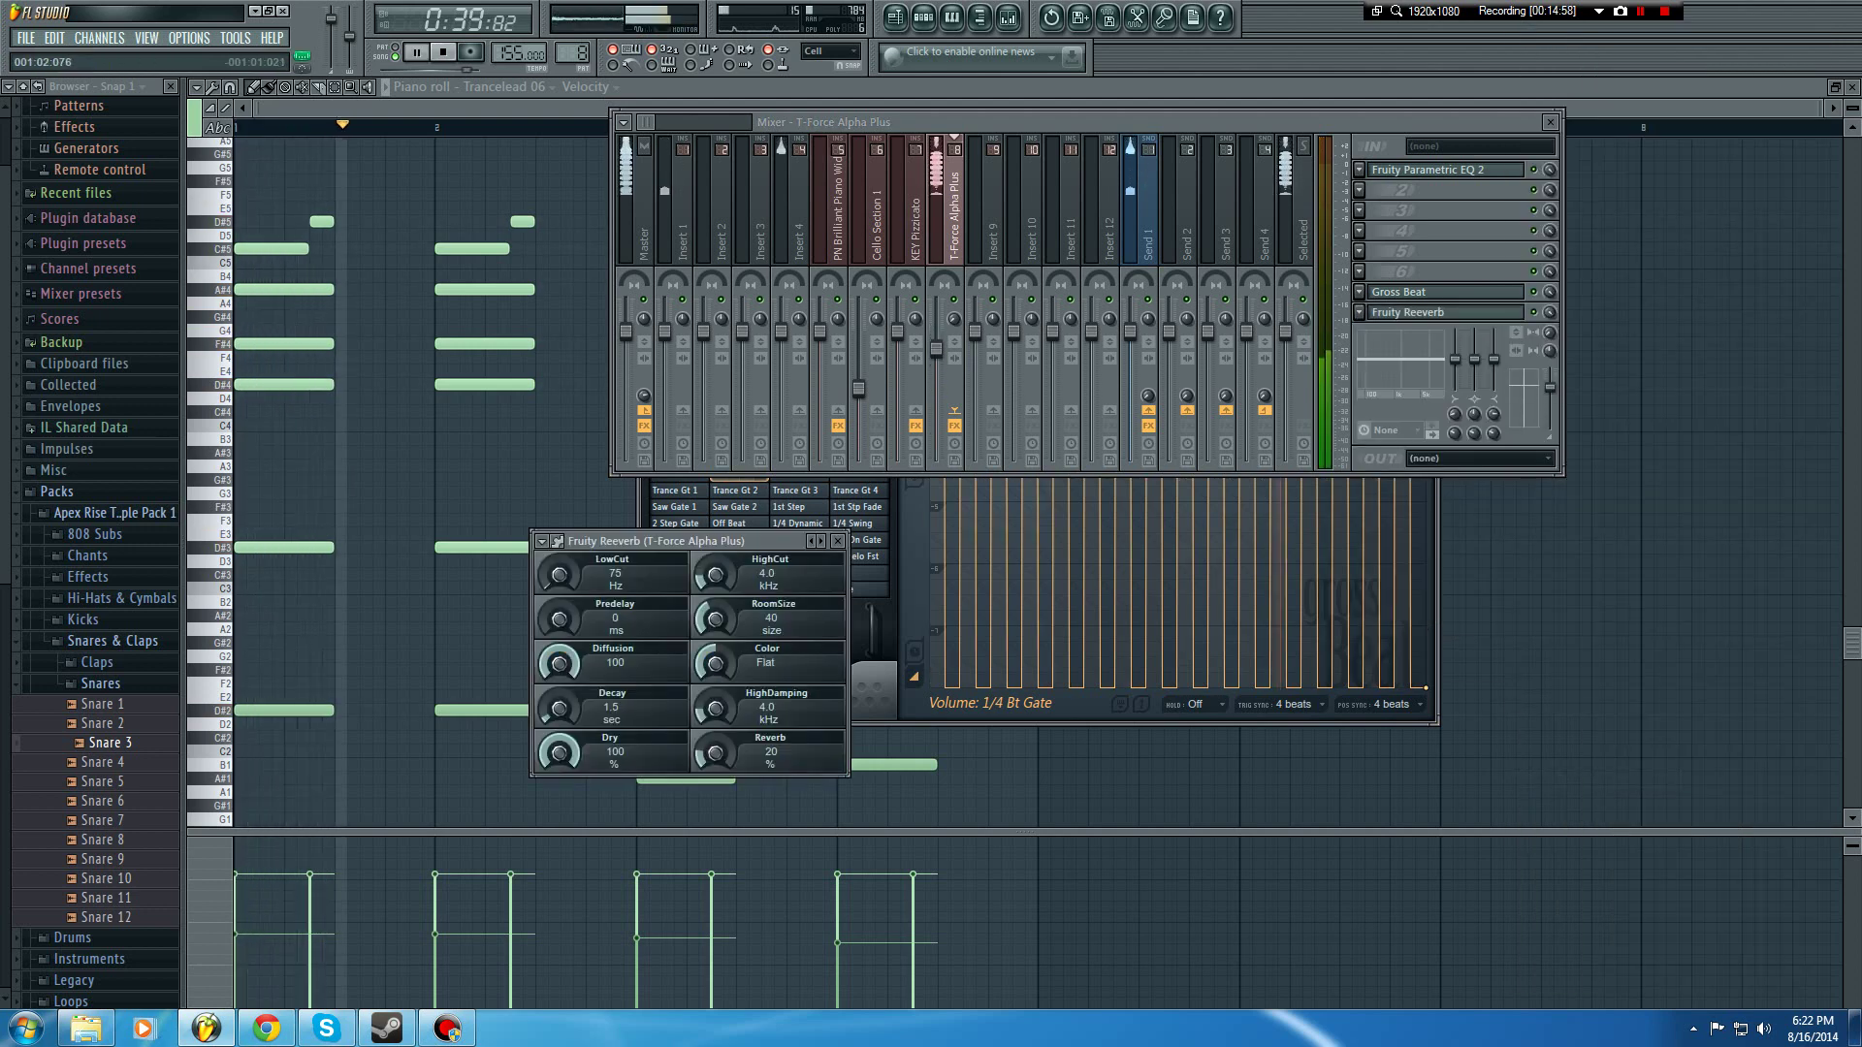
{"action": "left_click_drag", "start_coordinate": [935, 349], "coordinate": [936, 426]}
Step: Try the 1/3 Bt Gate volume preset in Gross Beat during playback
{"action": "left_click", "coordinate": [914, 677]}
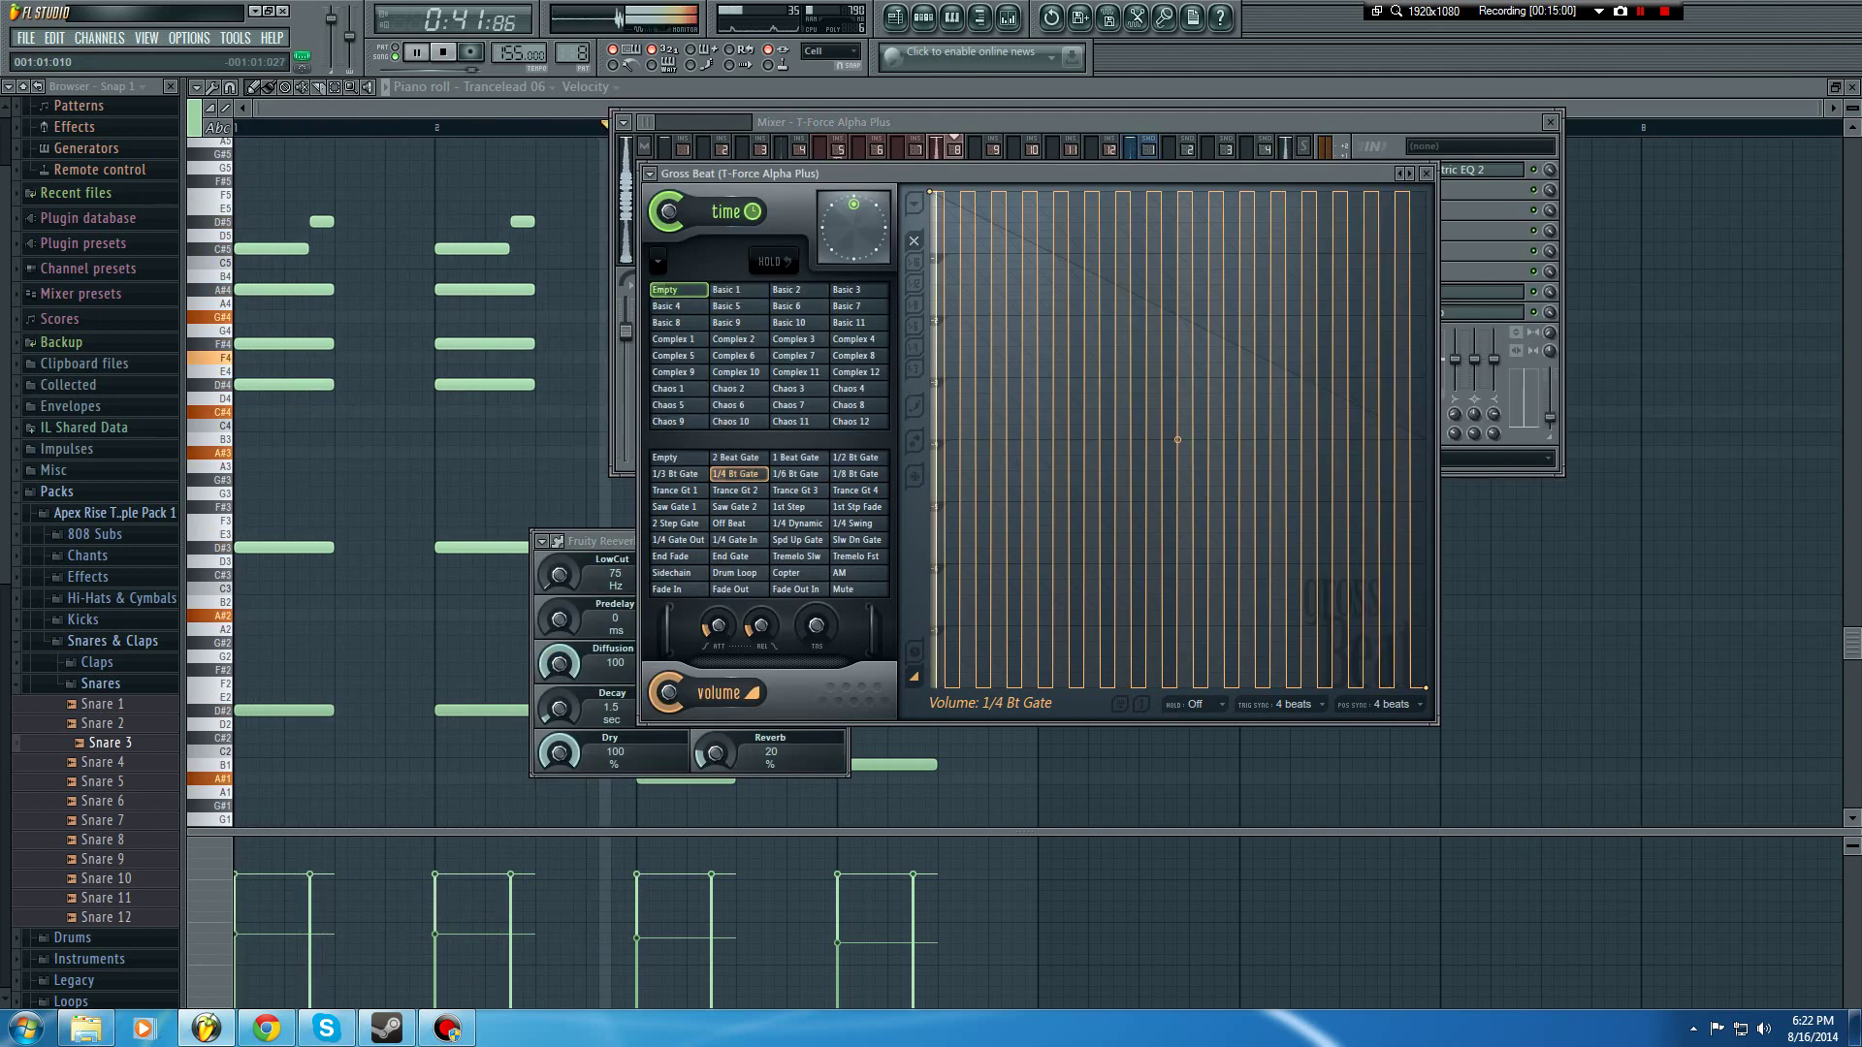
{"action": "left_click", "coordinate": [678, 474]}
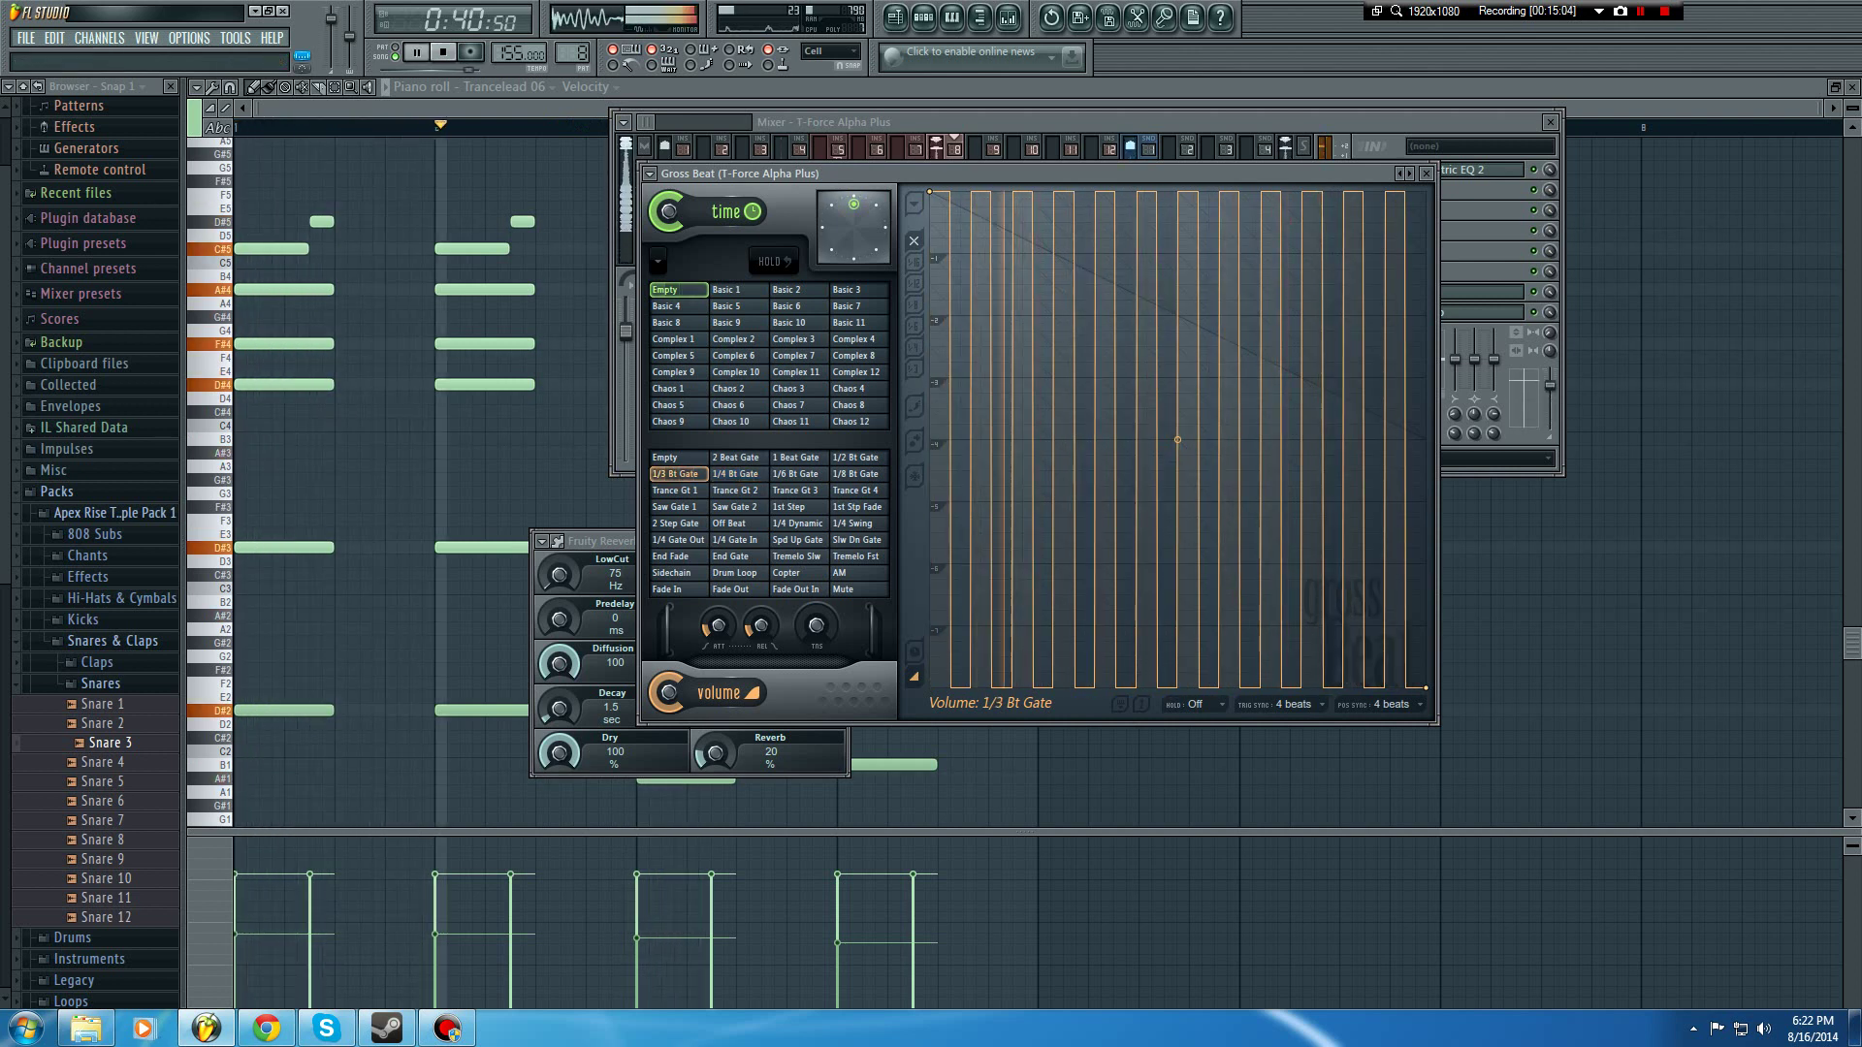
{"action": "key", "text": "space"}
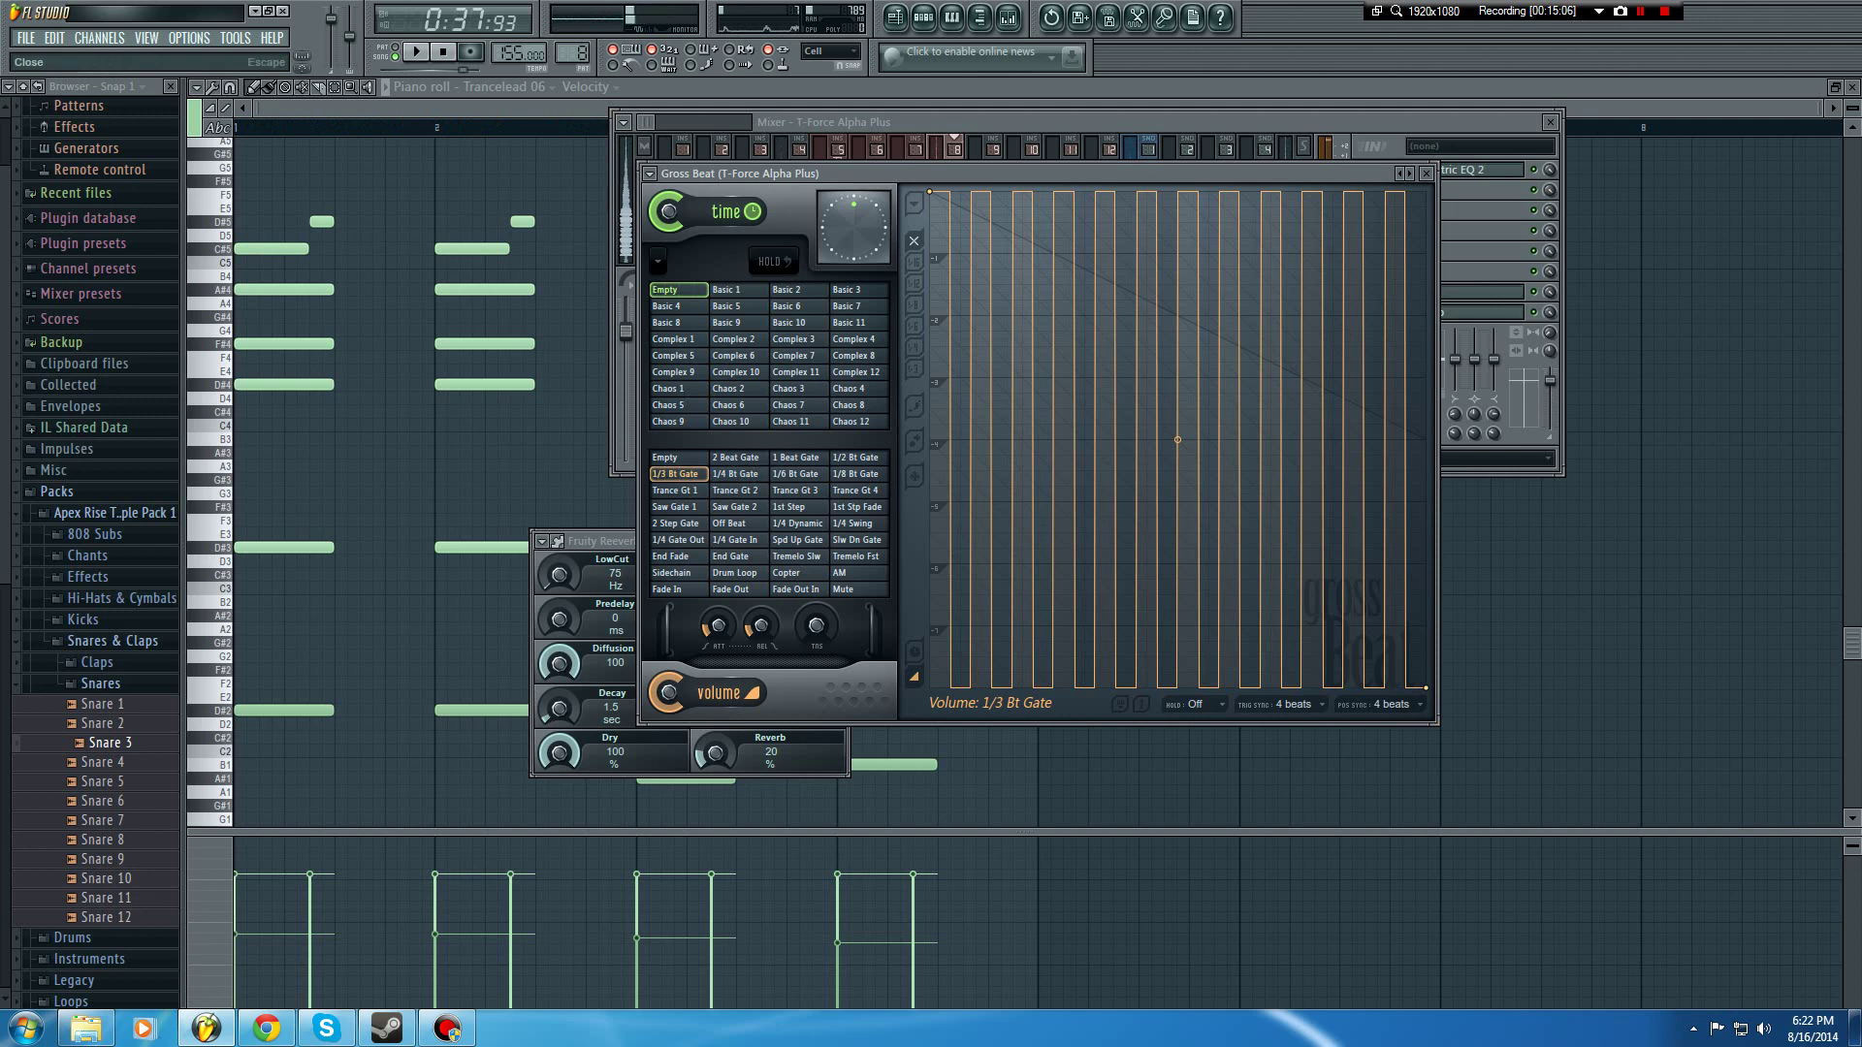
Step: Remove Gross Beat from slot 7 of the T-Force Alpha Plus track
{"action": "left_click", "coordinate": [1426, 174]}
{"action": "left_click", "coordinate": [1360, 292]}
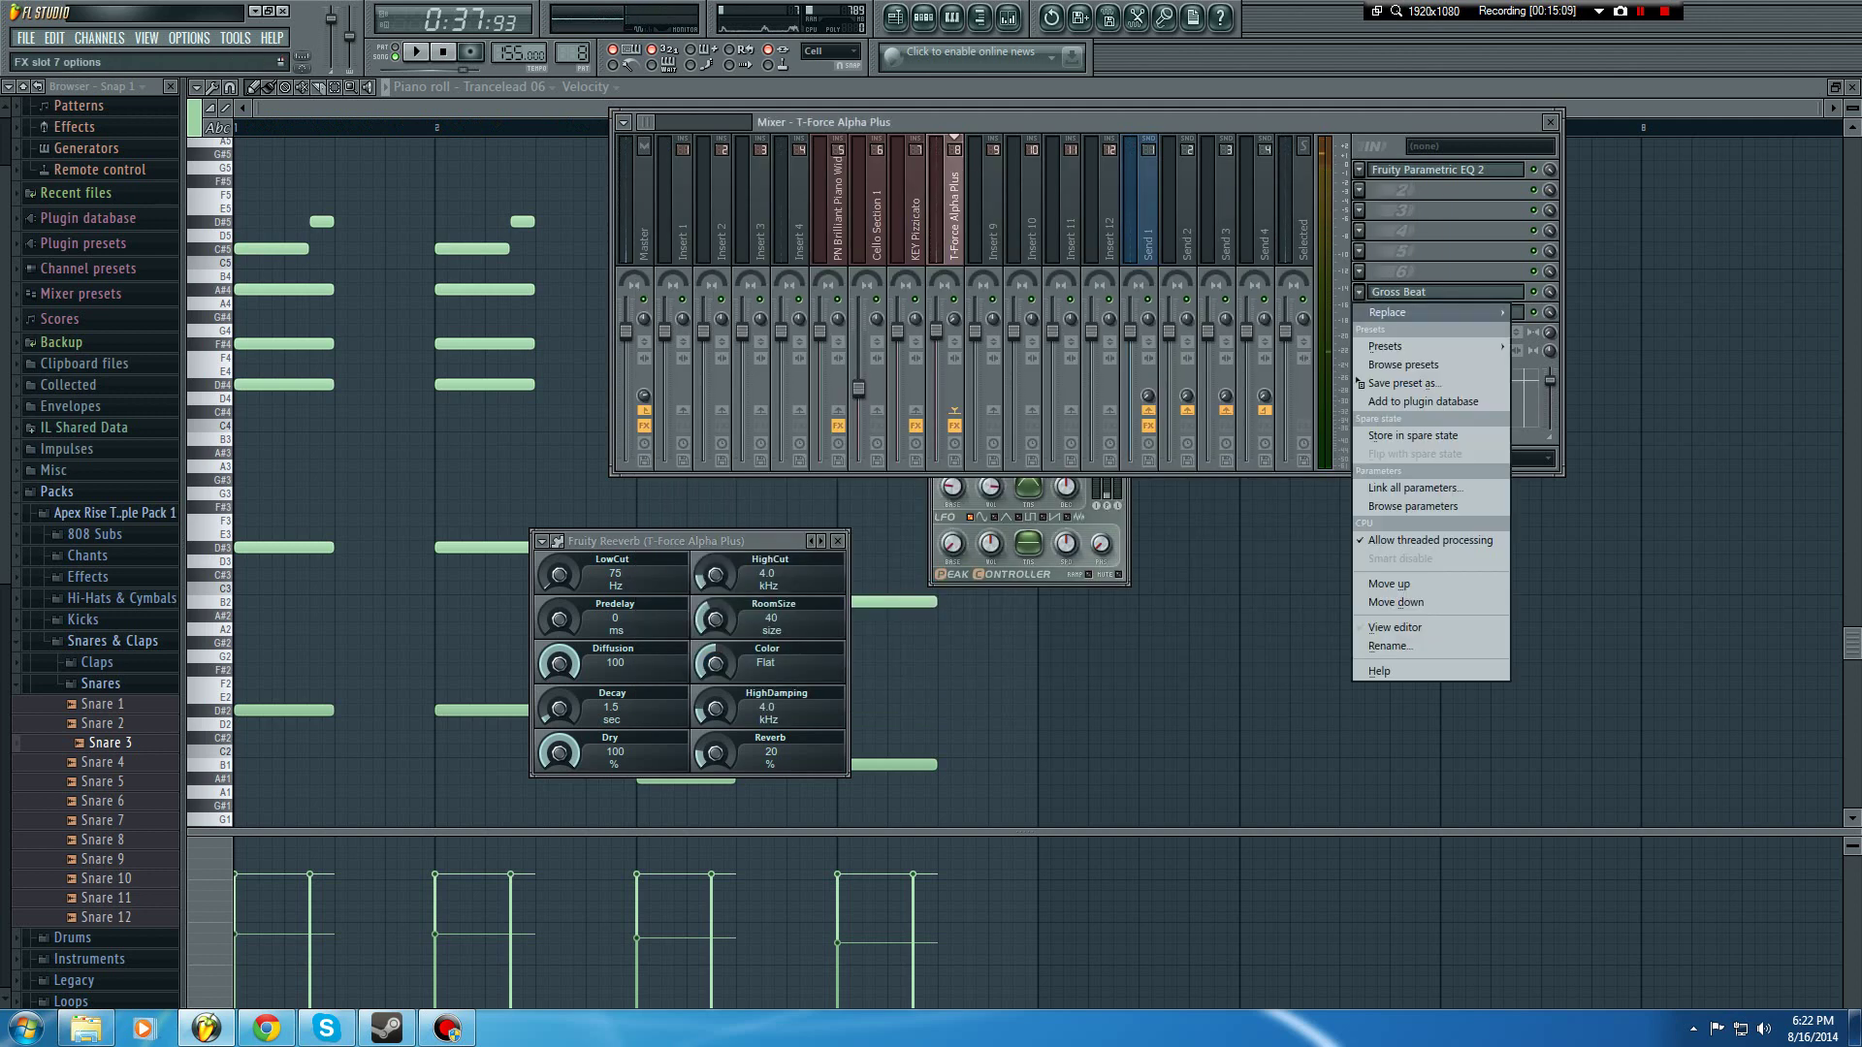
{"action": "mouse_move", "coordinate": [1425, 312]}
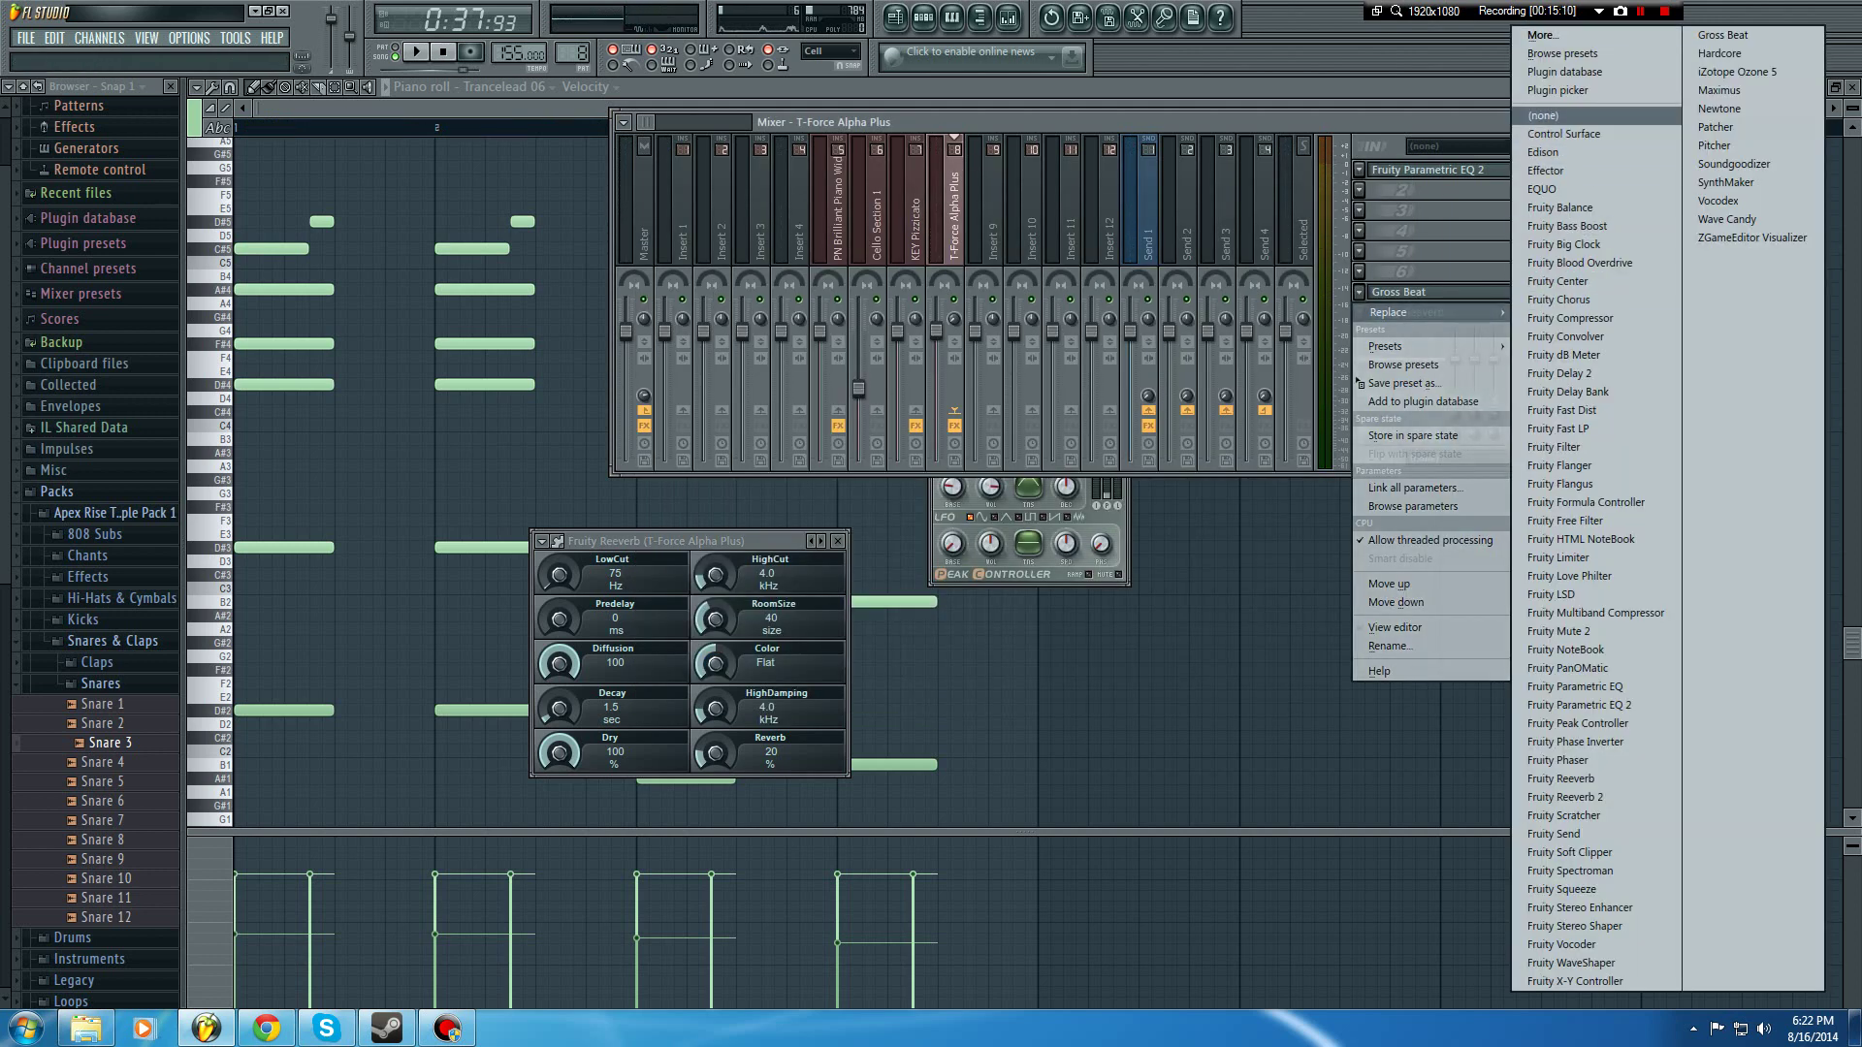
{"action": "left_click", "coordinate": [1560, 779]}
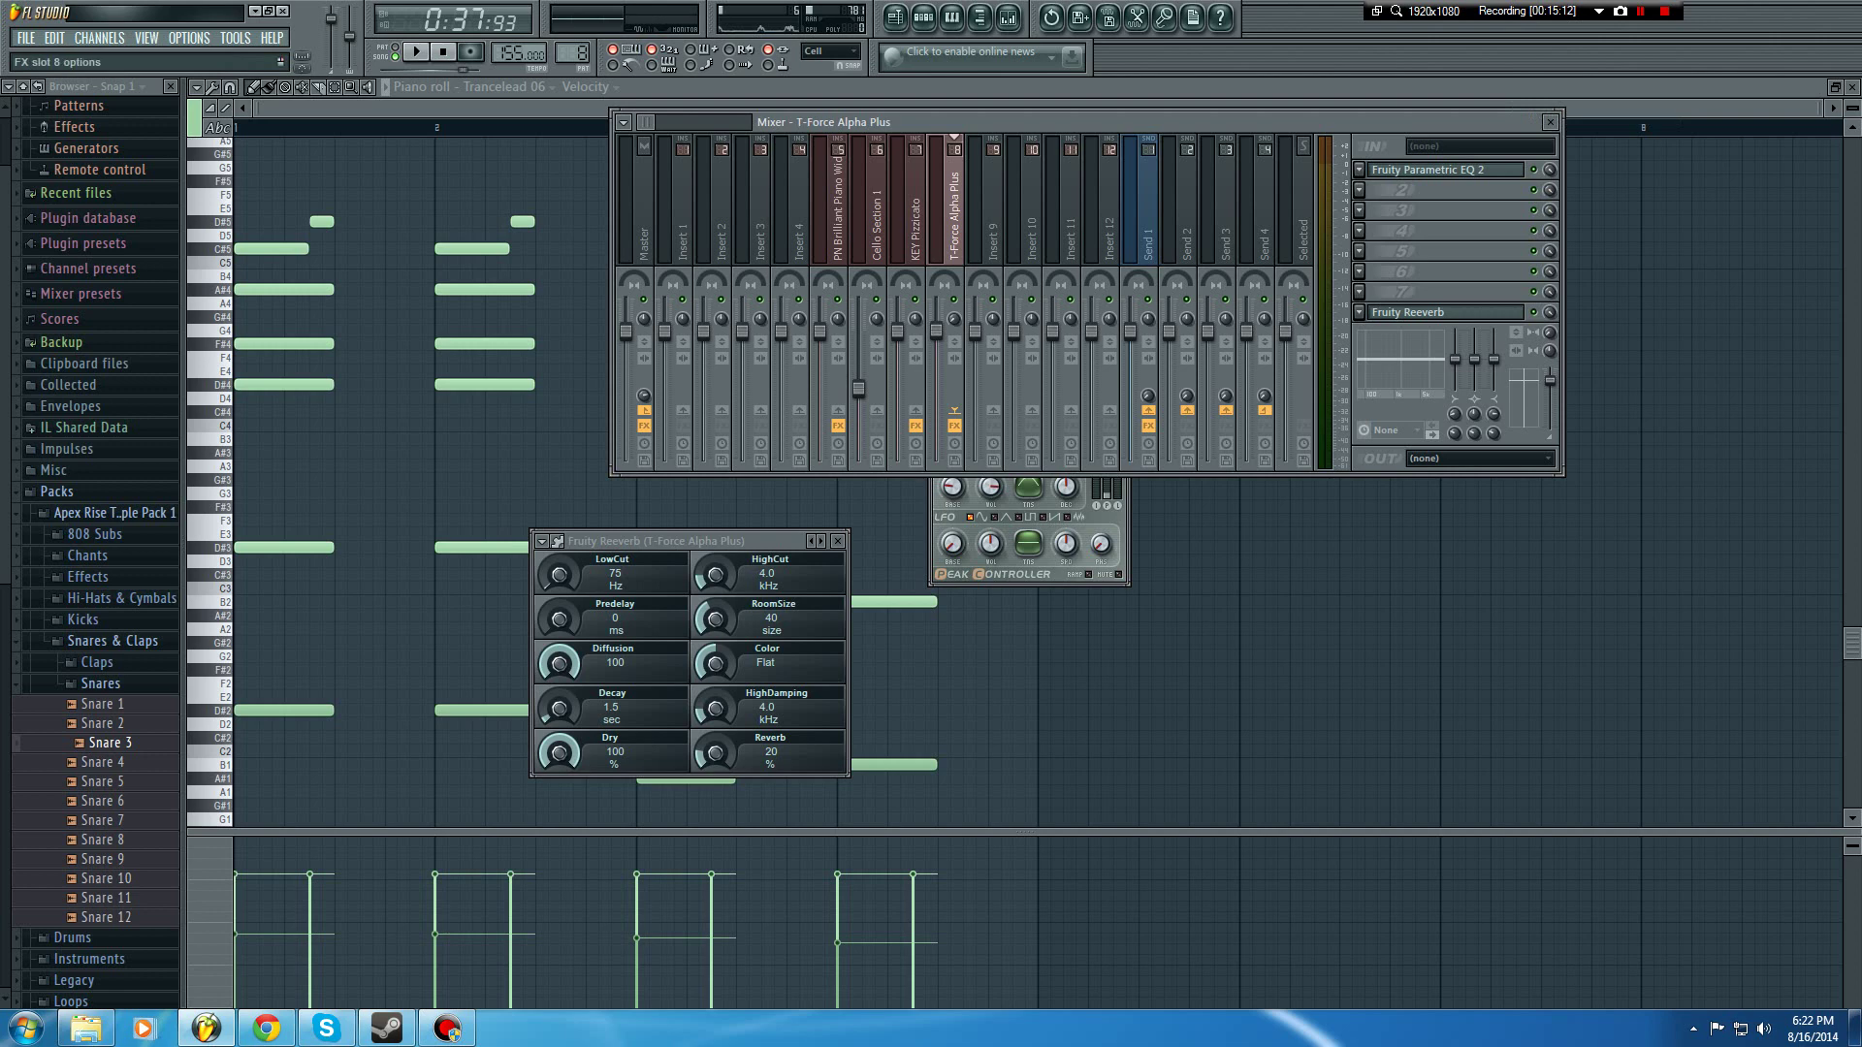
Step: Clear effect slot 8 of the T-Force Alpha Plus track so it holds no plugin
{"action": "left_click", "coordinate": [1359, 312]}
{"action": "mouse_move", "coordinate": [1425, 334]}
{"action": "left_click", "coordinate": [1638, 131]}
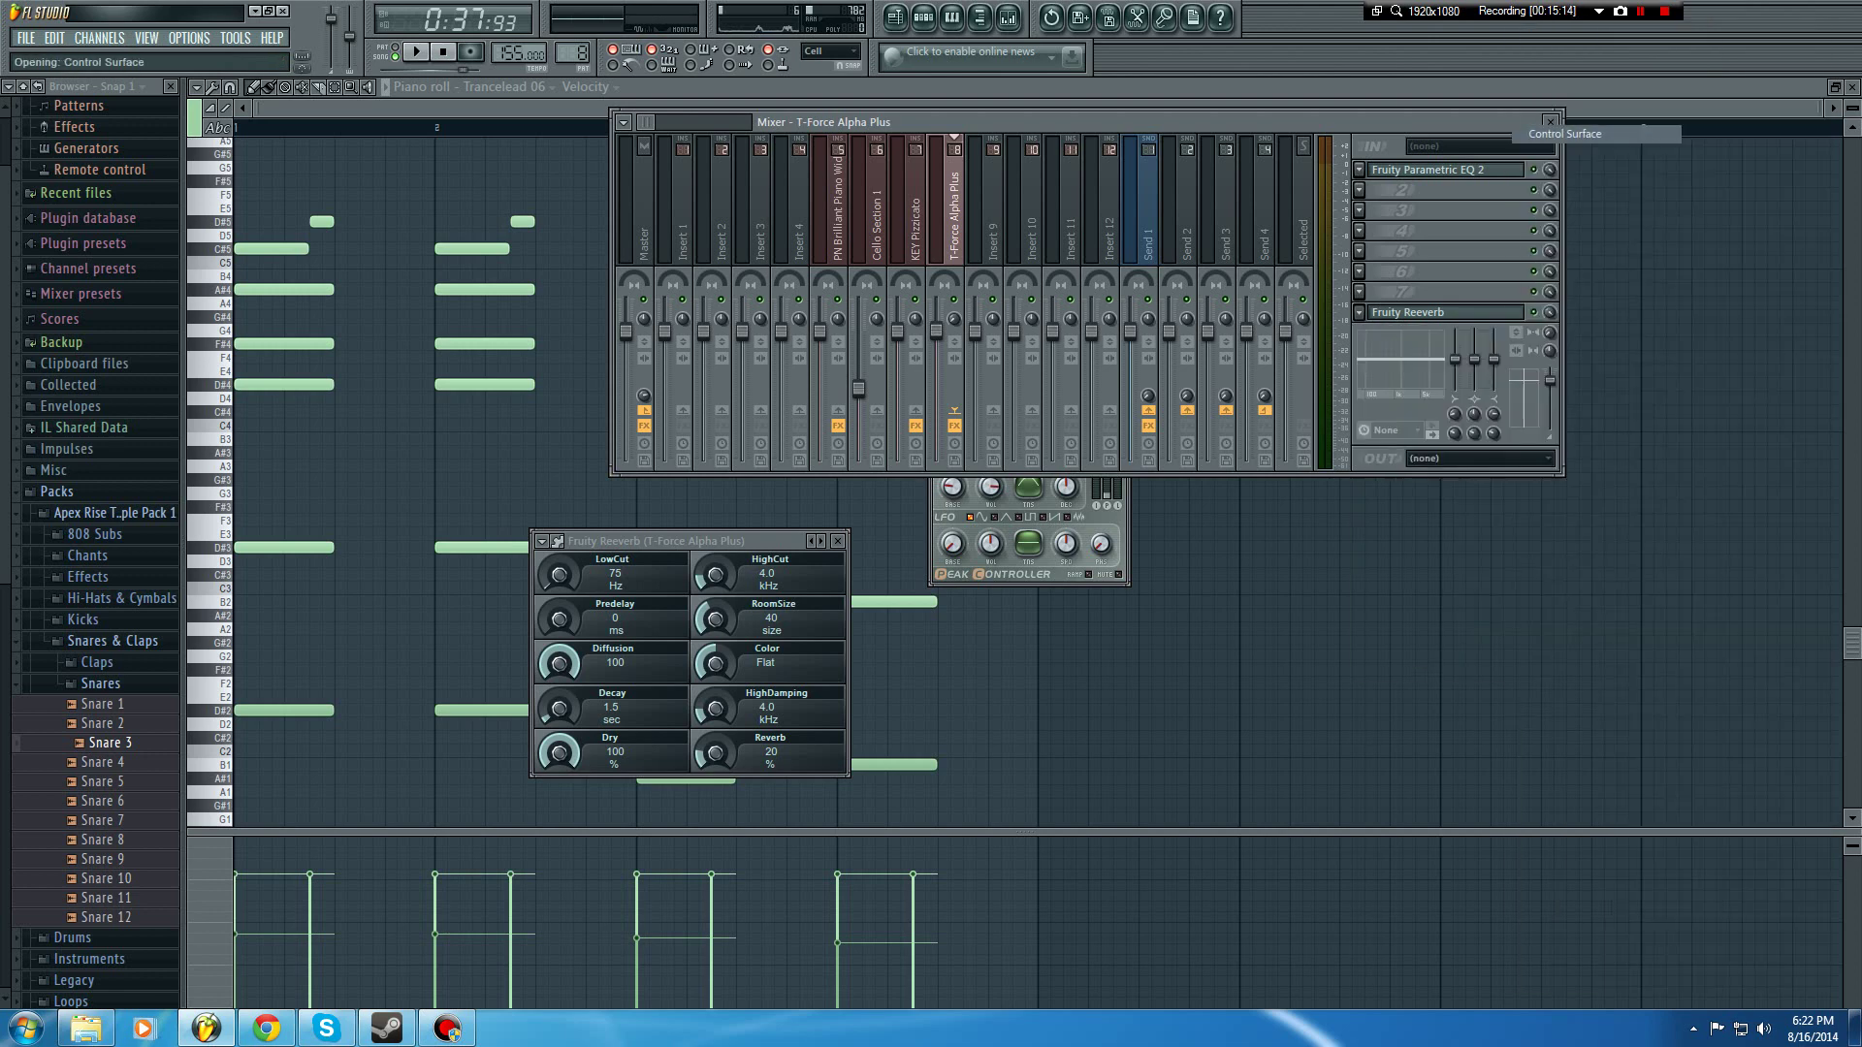
{"action": "left_click", "coordinate": [1359, 312]}
{"action": "mouse_move", "coordinate": [1425, 334]}
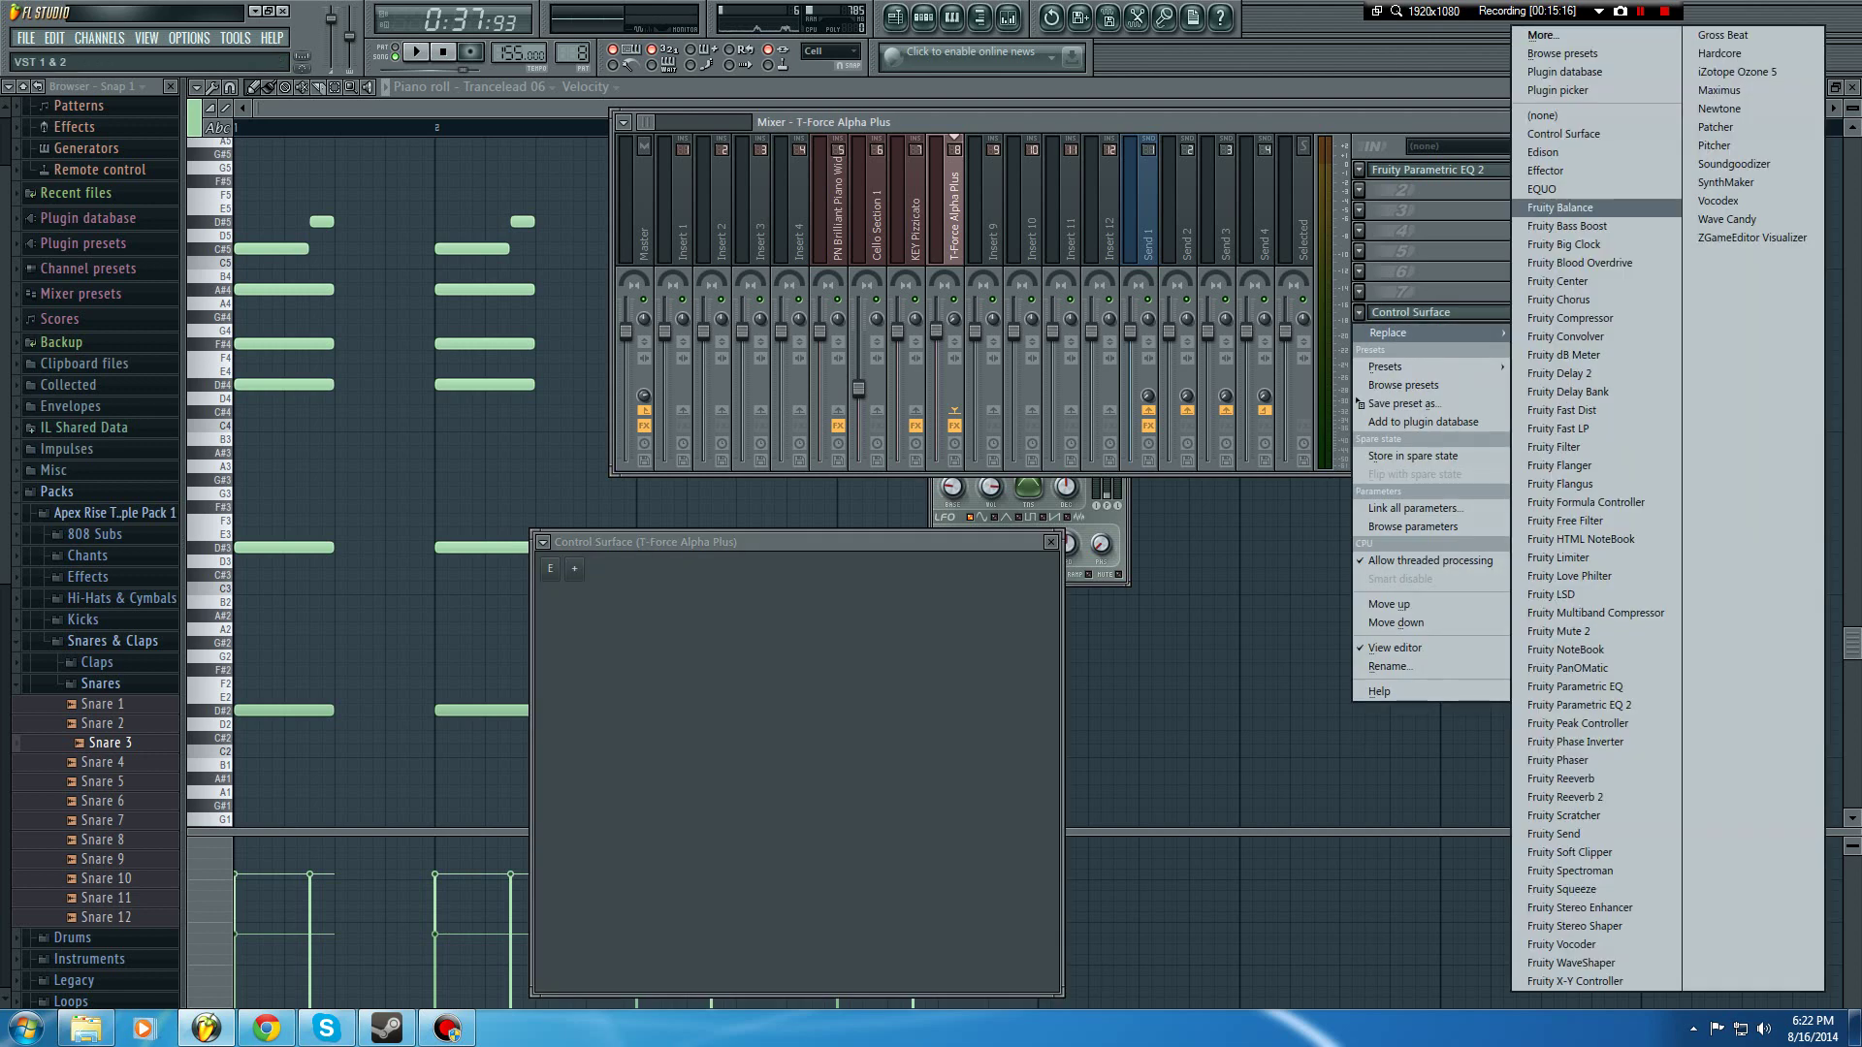
{"action": "left_click", "coordinate": [1552, 119]}
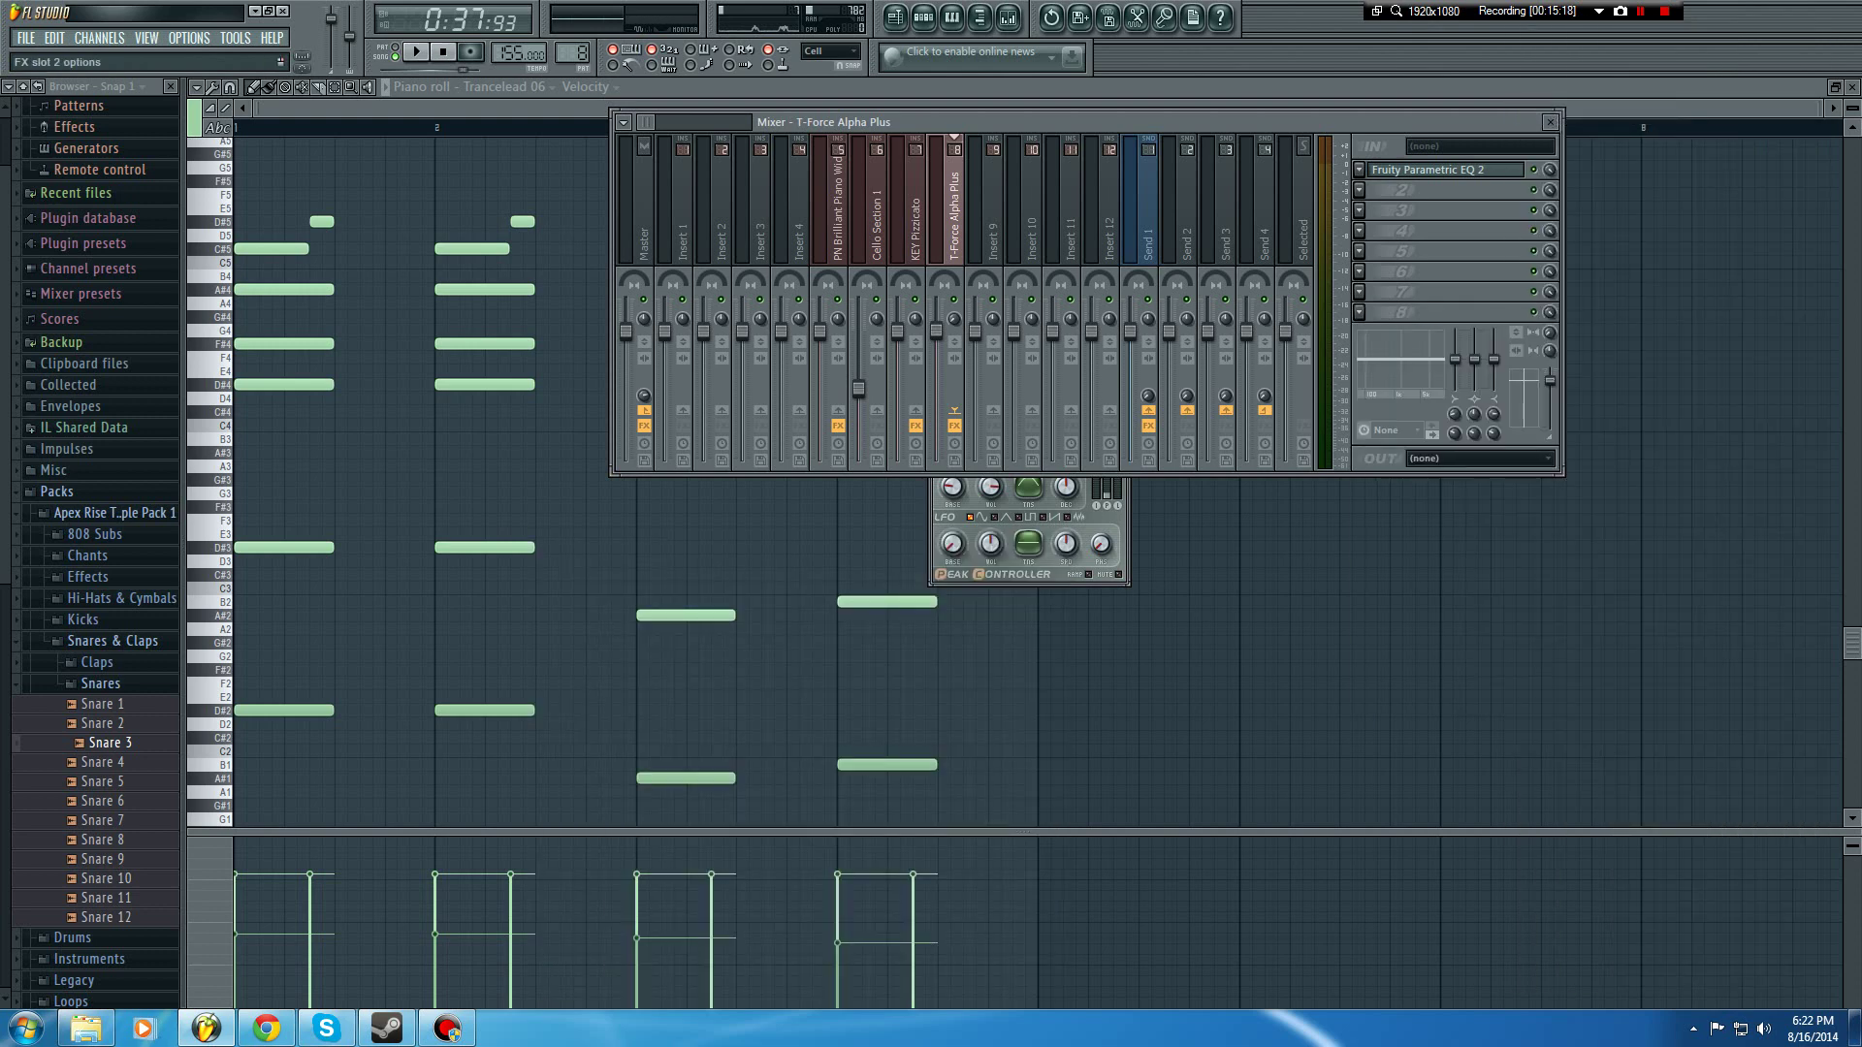
Step: Add Fruity Reeverb to slot 2 of the T-Force Alpha Plus track, close its editor and play the drop
{"action": "left_click", "coordinate": [1360, 190]}
{"action": "mouse_move", "coordinate": [1426, 213]}
{"action": "left_click", "coordinate": [1561, 778]}
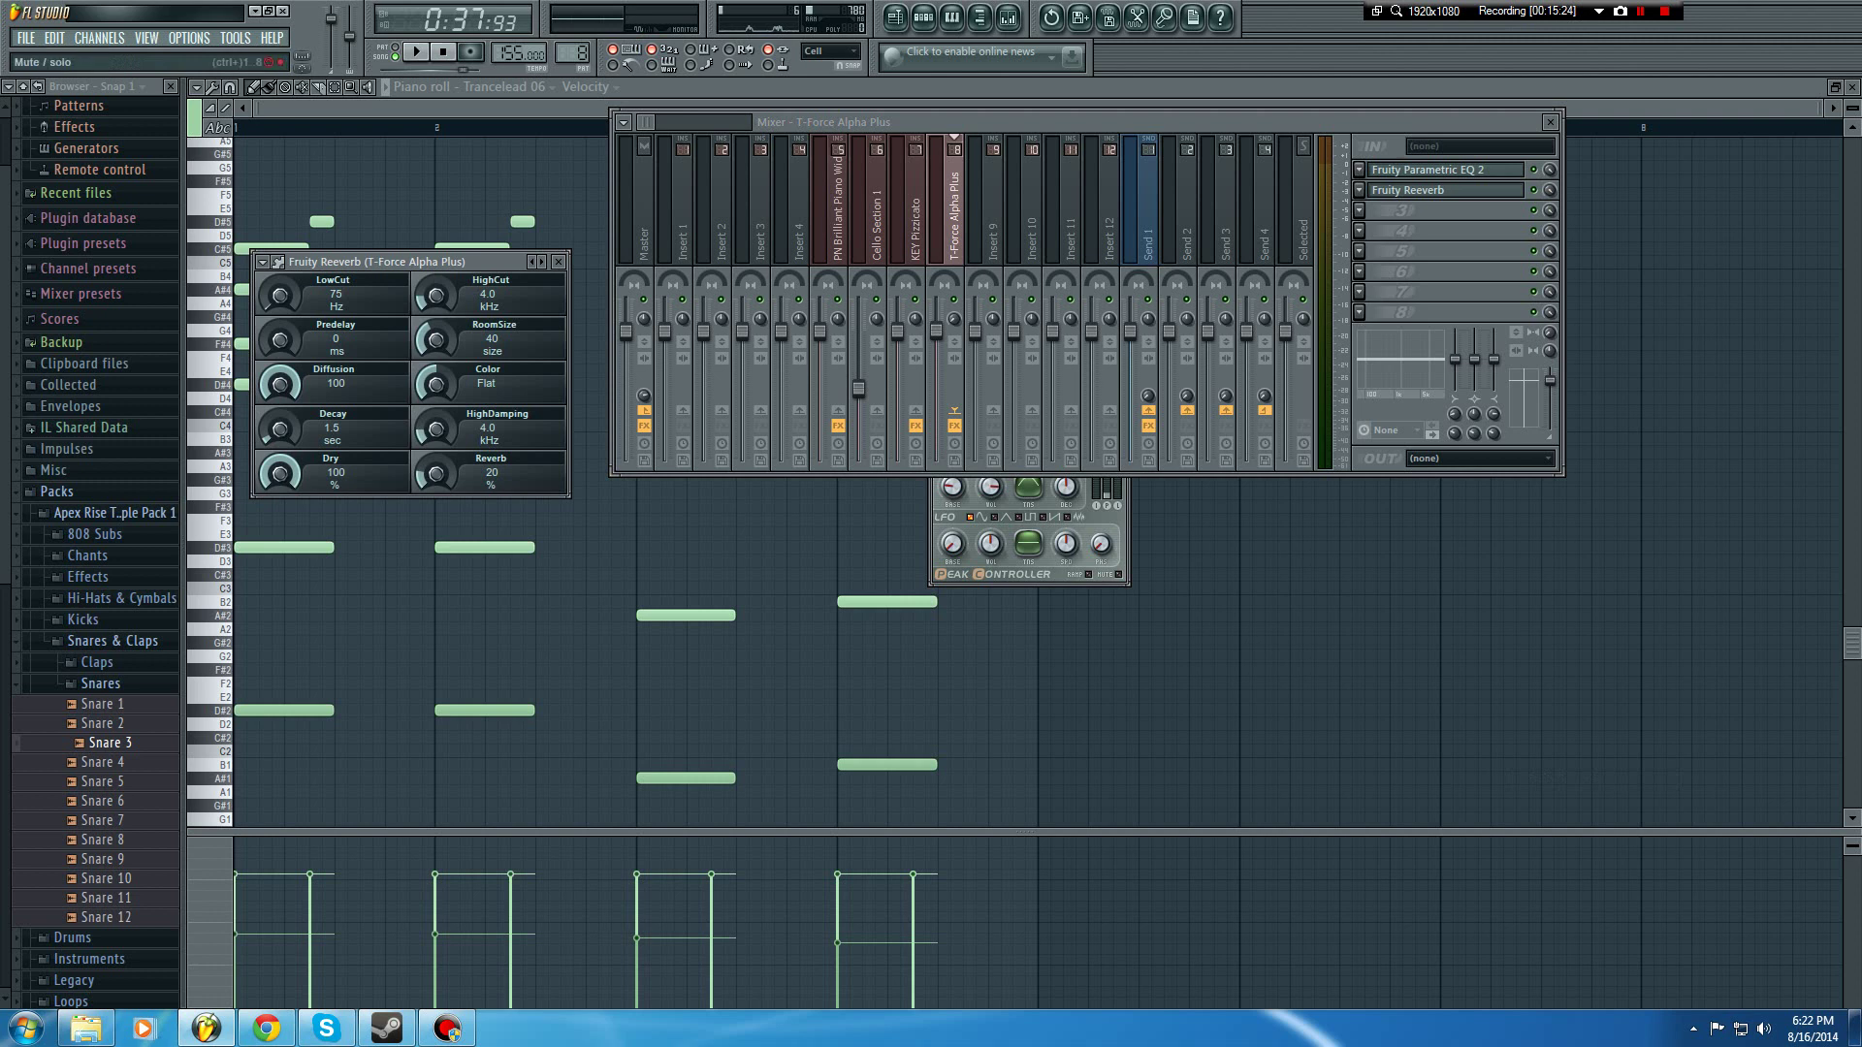
{"action": "left_click", "coordinate": [559, 262]}
{"action": "key", "text": "space"}
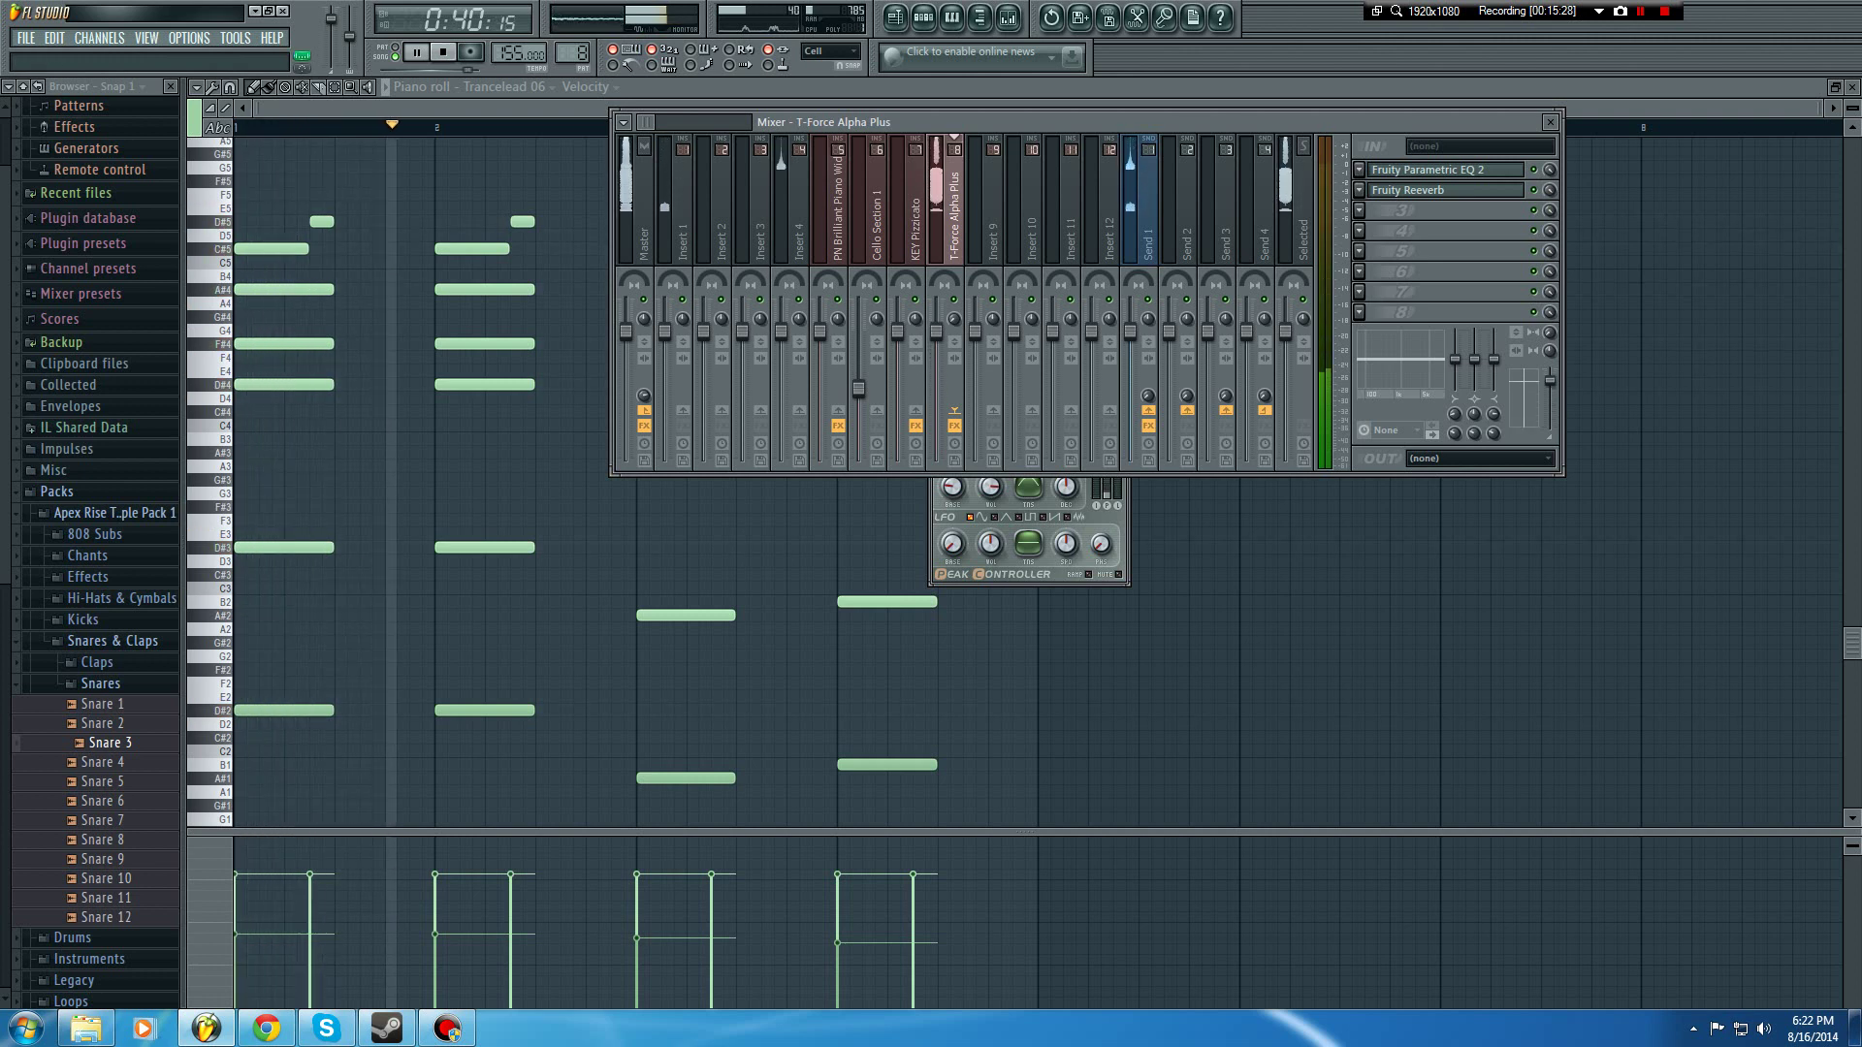
{"action": "key", "text": "space"}
Step: Open the Fruity Peak Controller on the Send 1 track and play the drop with it showing
{"action": "left_click", "coordinate": [1148, 213]}
{"action": "left_click", "coordinate": [1439, 170]}
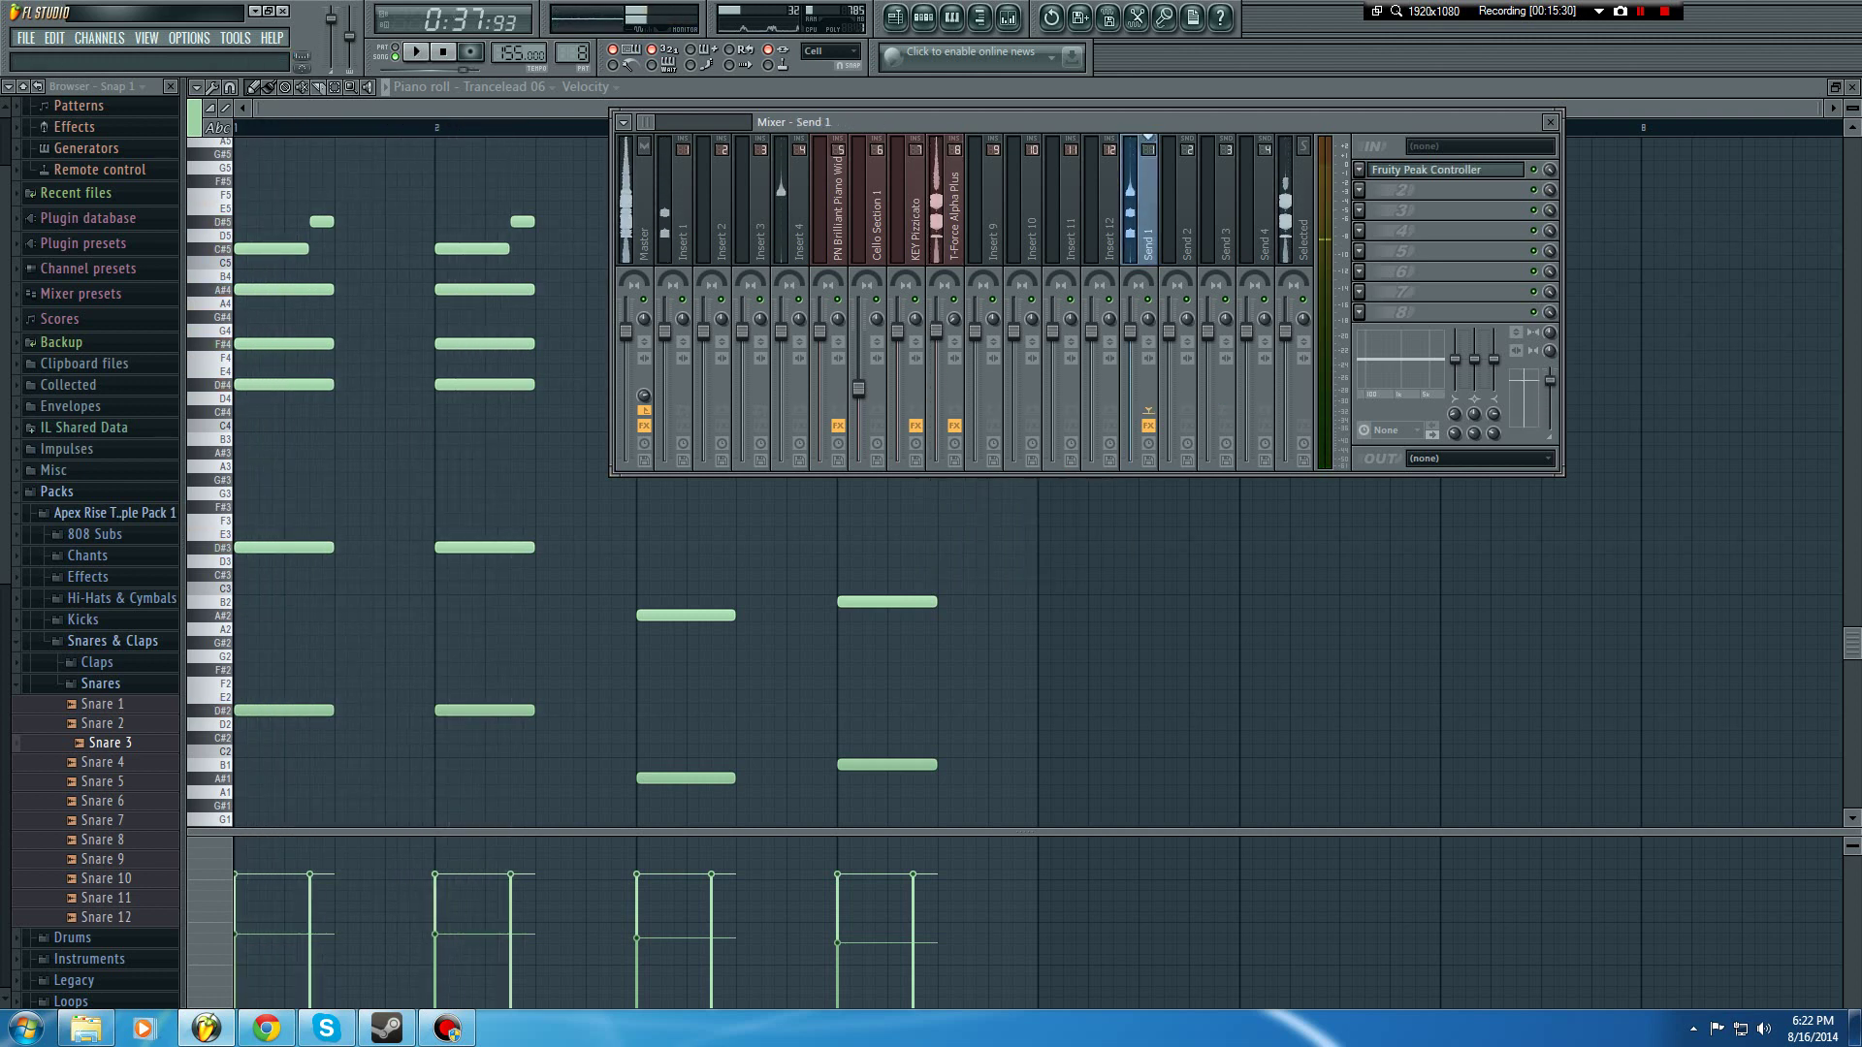
{"action": "left_click", "coordinate": [1439, 170]}
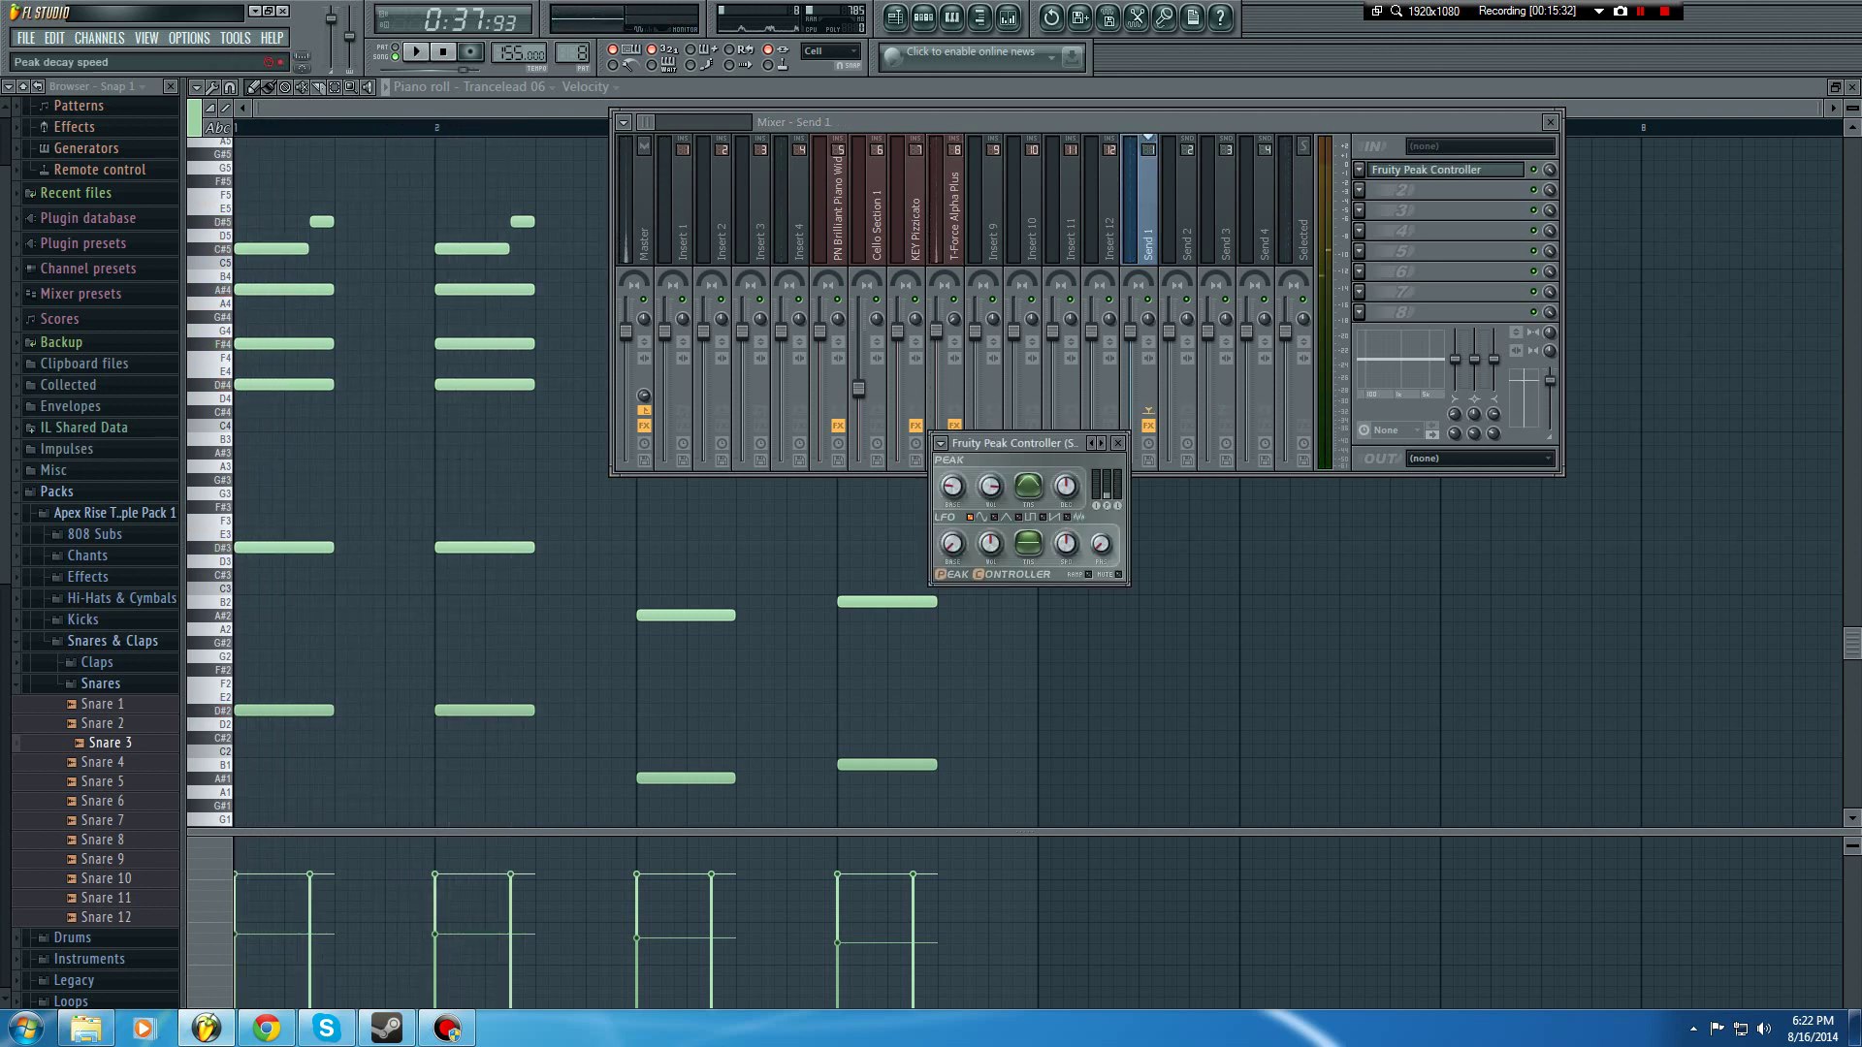
{"action": "key", "text": "space"}
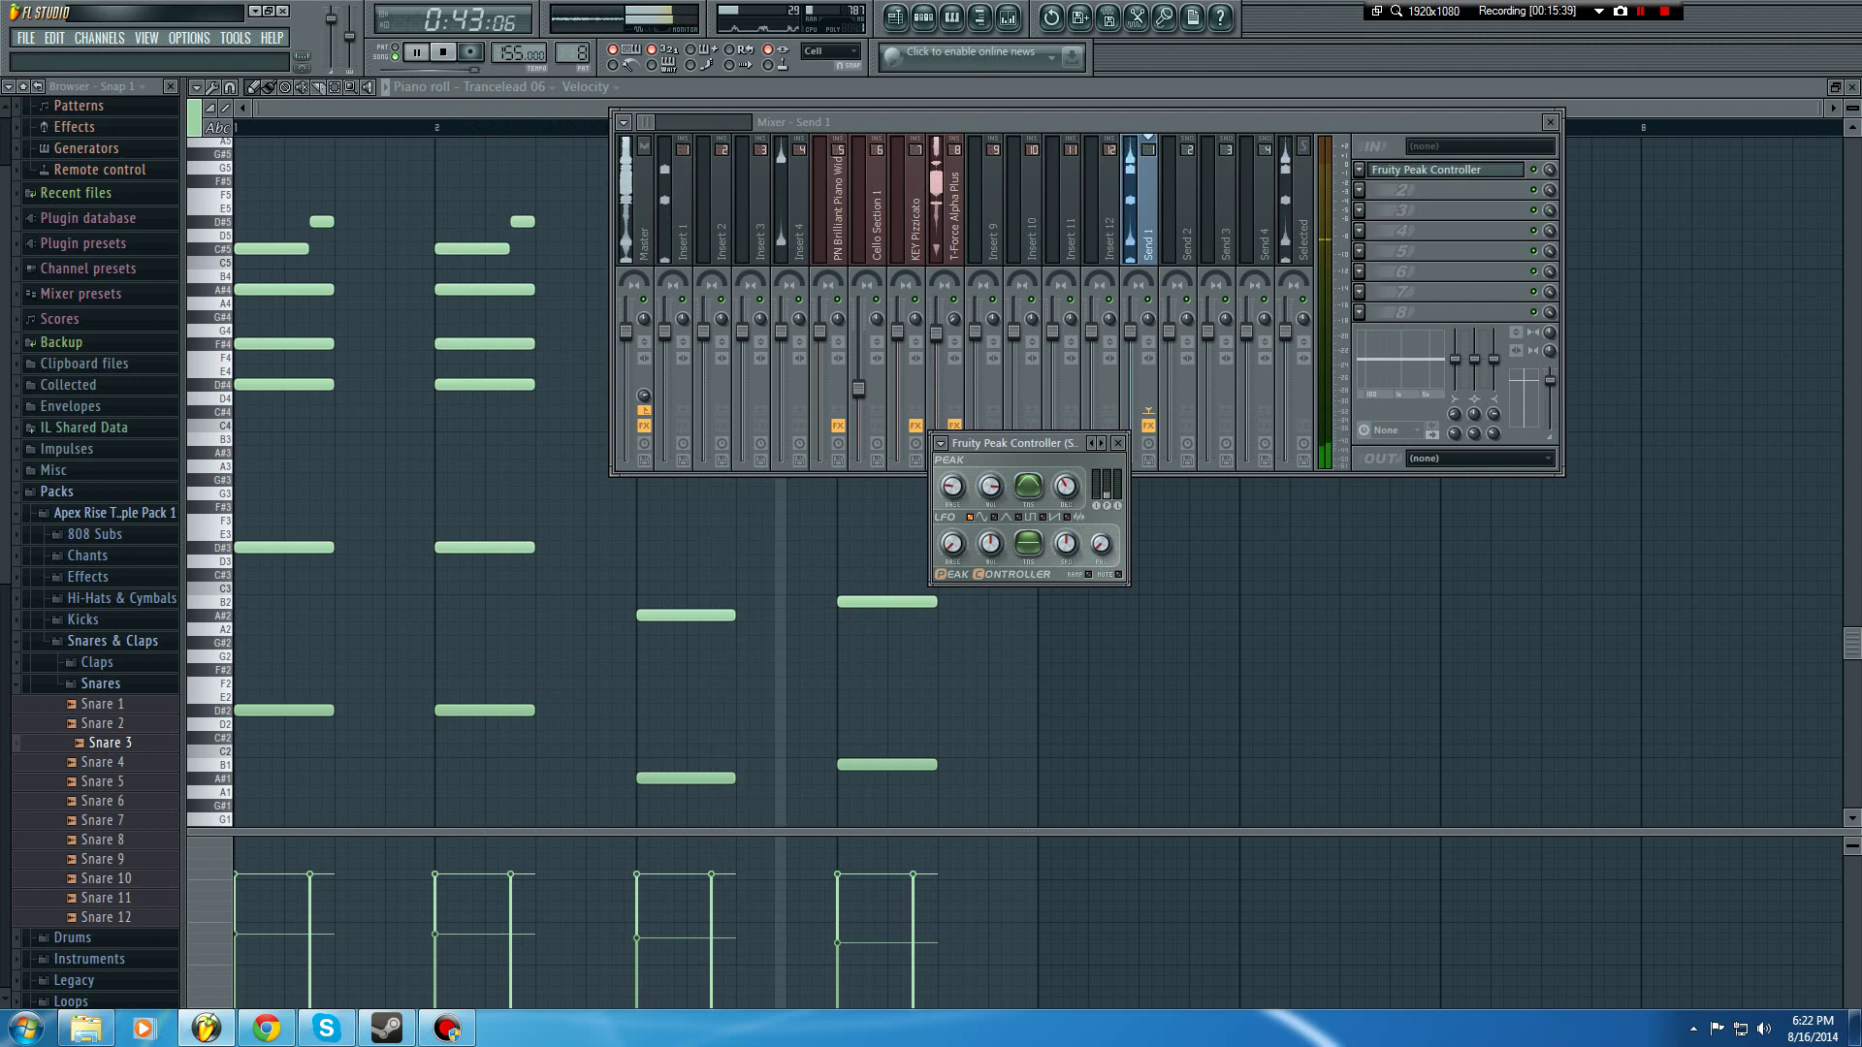
Step: Open the Drums pattern from the playlist and add a kick on step 49 during playback
{"action": "key", "text": "F7"}
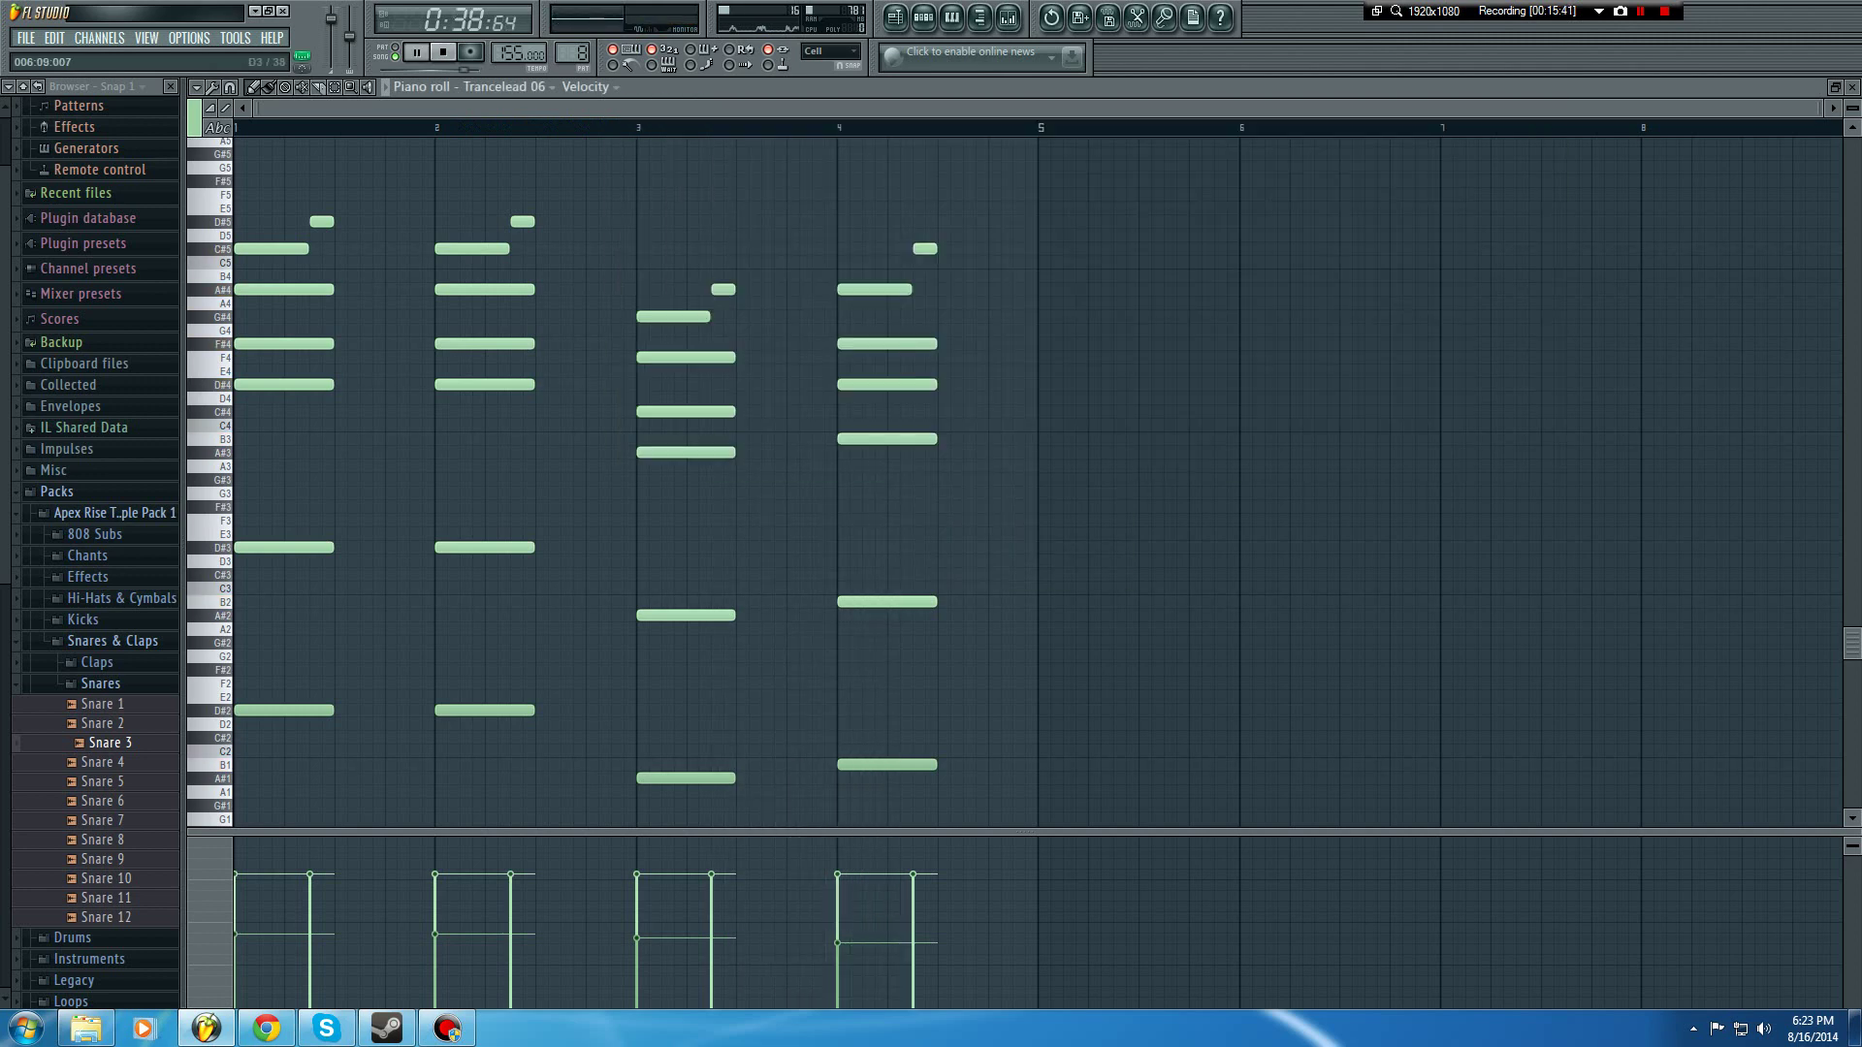
{"action": "key", "text": "F7"}
{"action": "double_click", "coordinate": [1378, 708]}
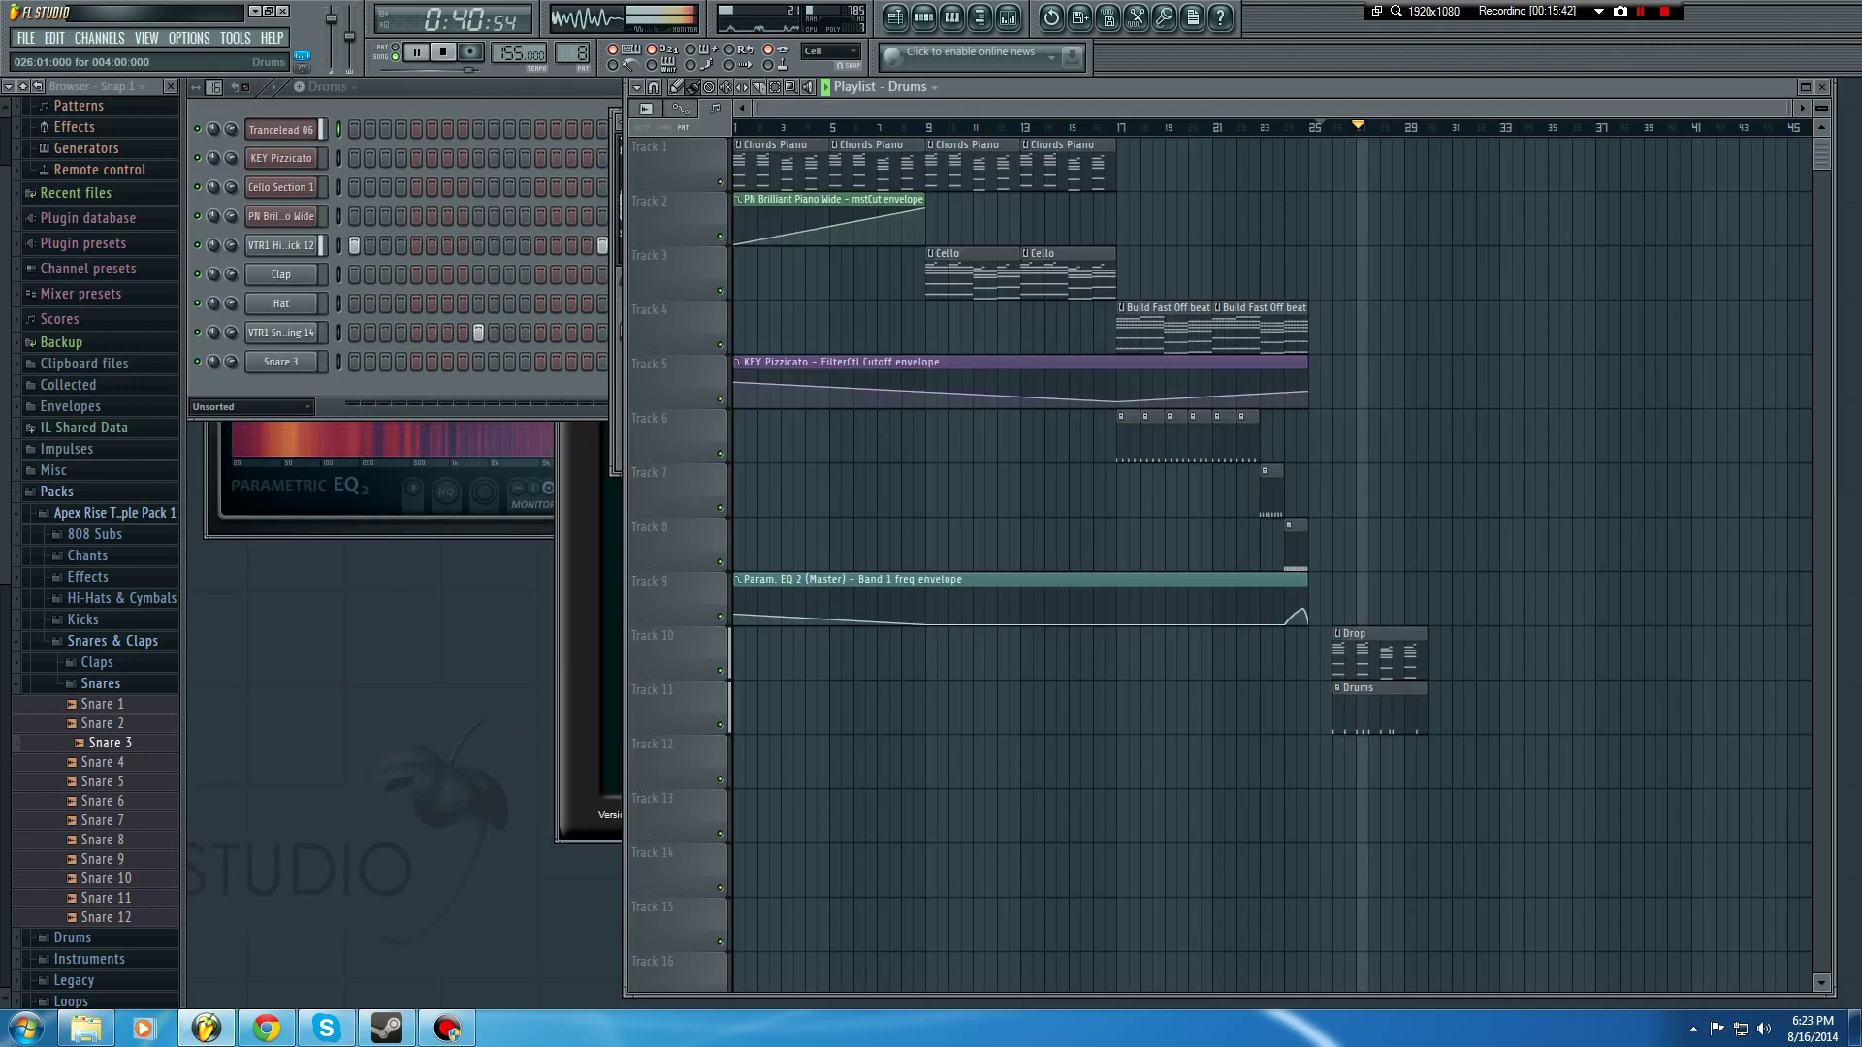
{"action": "left_click", "coordinate": [1099, 245]}
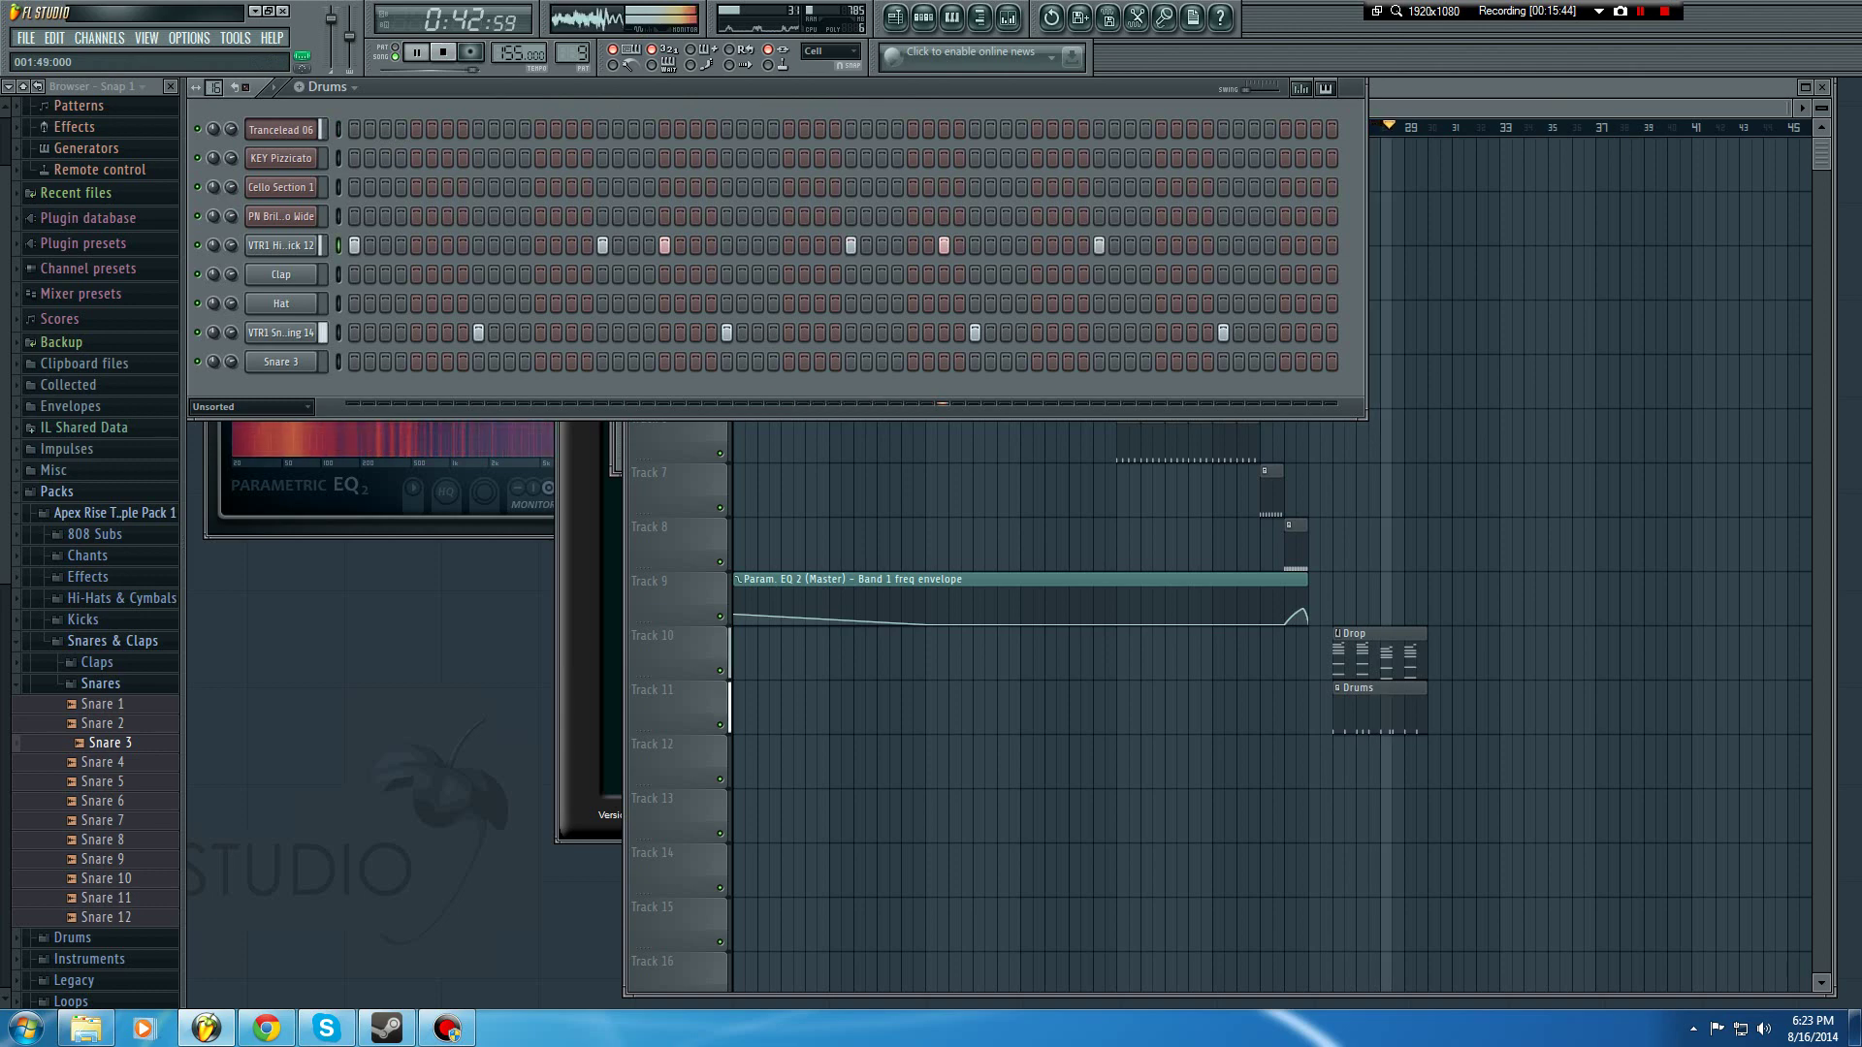
{"action": "key", "text": "space"}
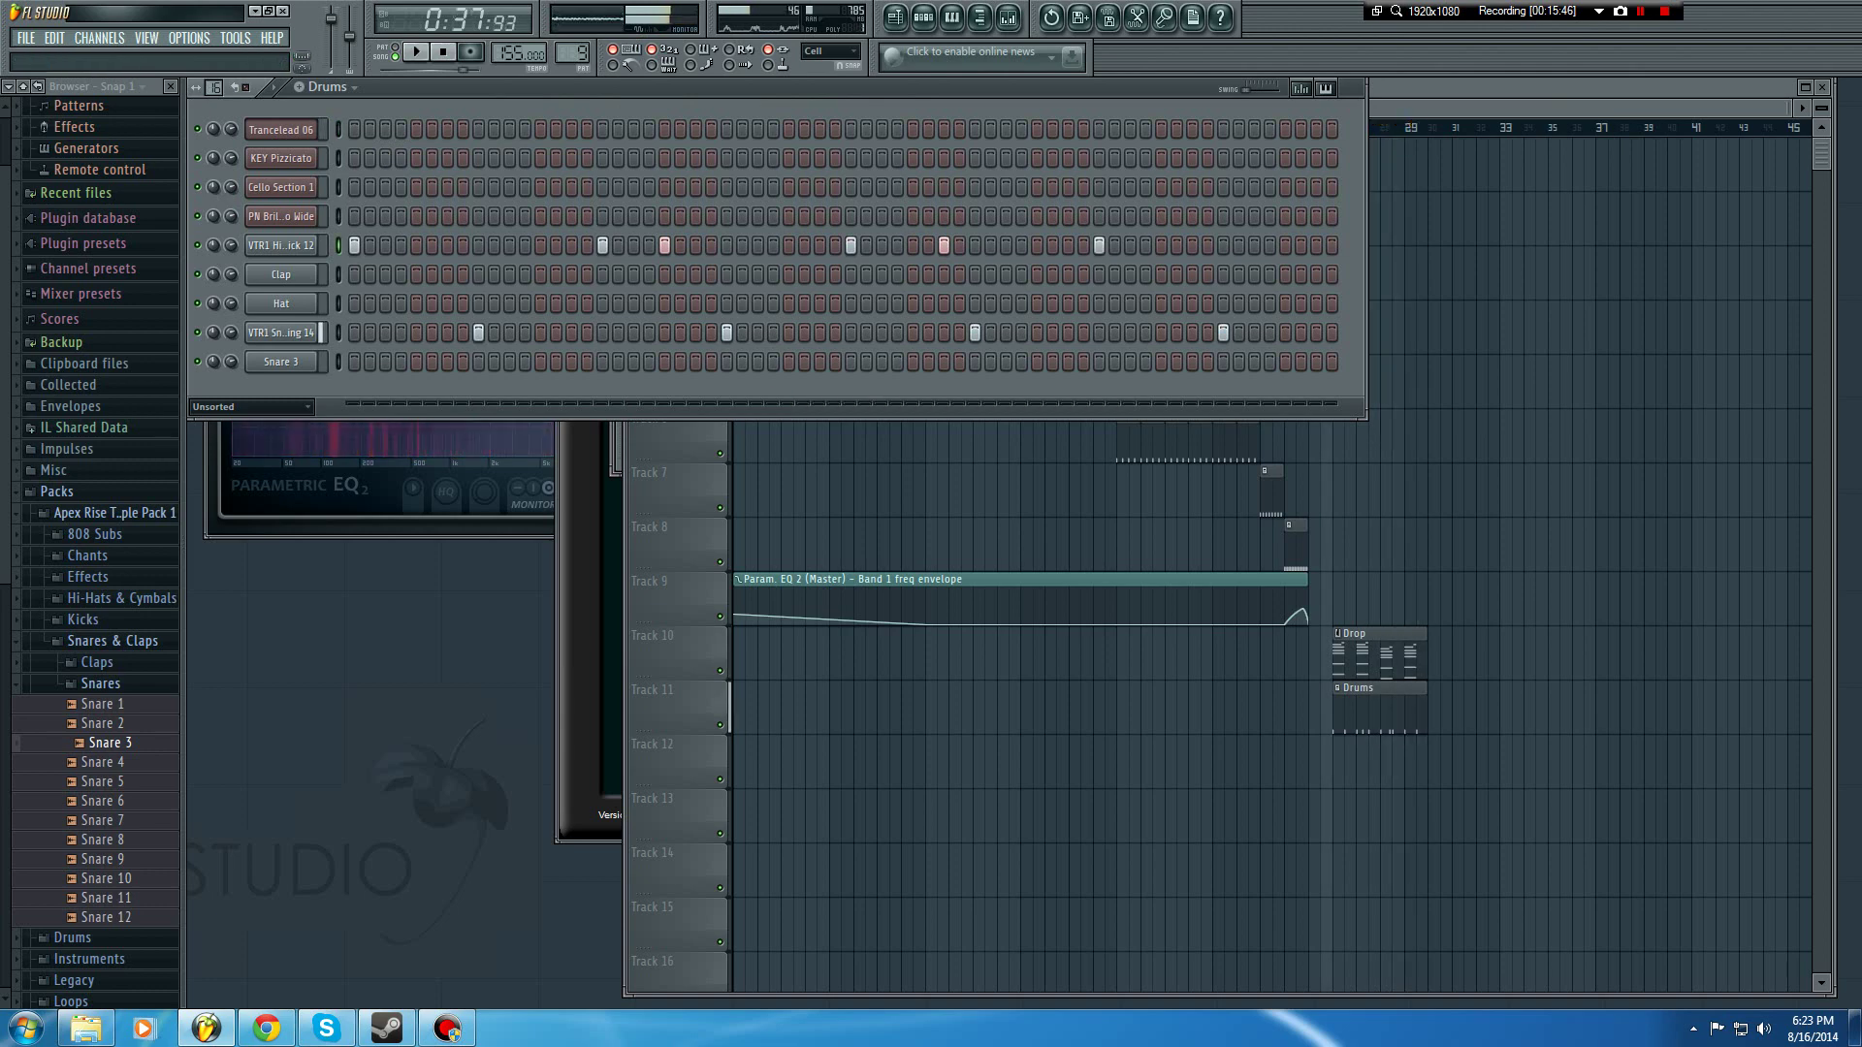
Step: Open the VTR1 Snare Charting 14 channel settings and add Fruity Reeverb to slot 1 of mixer track Insert 4
{"action": "left_click", "coordinate": [113, 641]}
{"action": "left_click", "coordinate": [281, 332]}
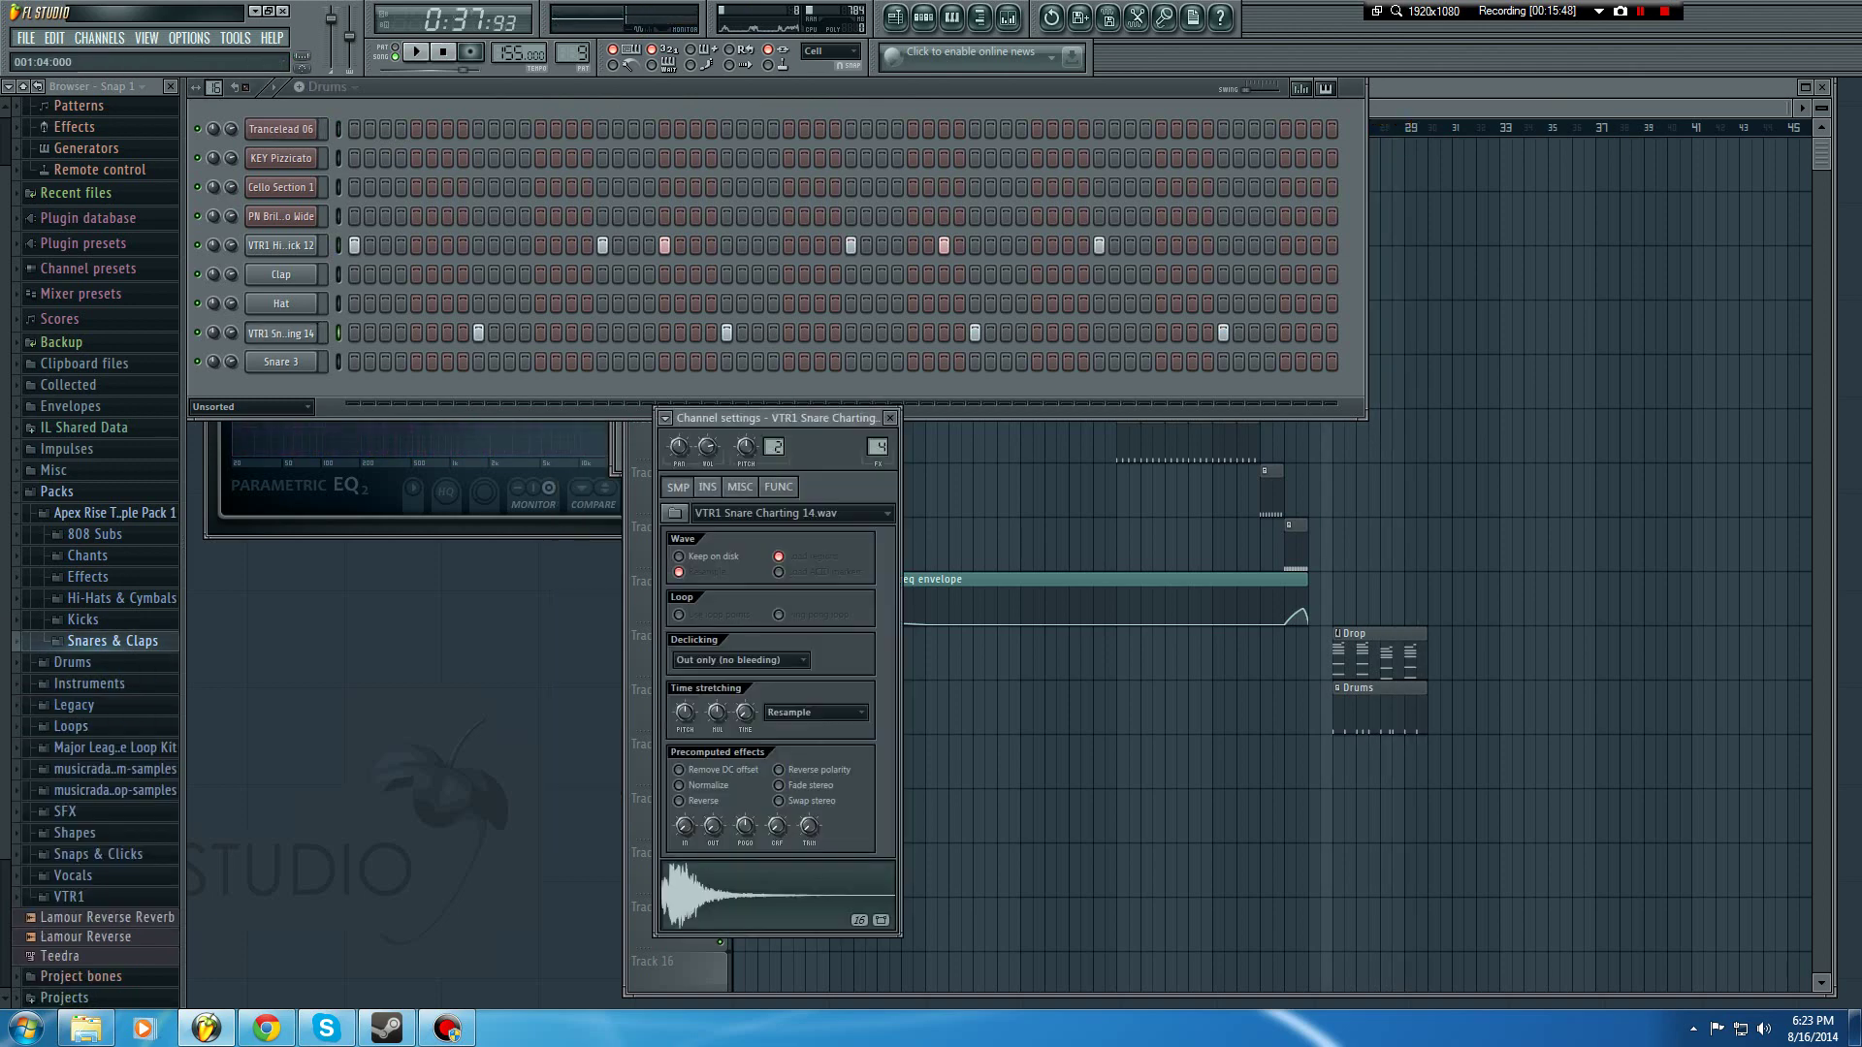
{"action": "left_click", "coordinate": [1008, 17]}
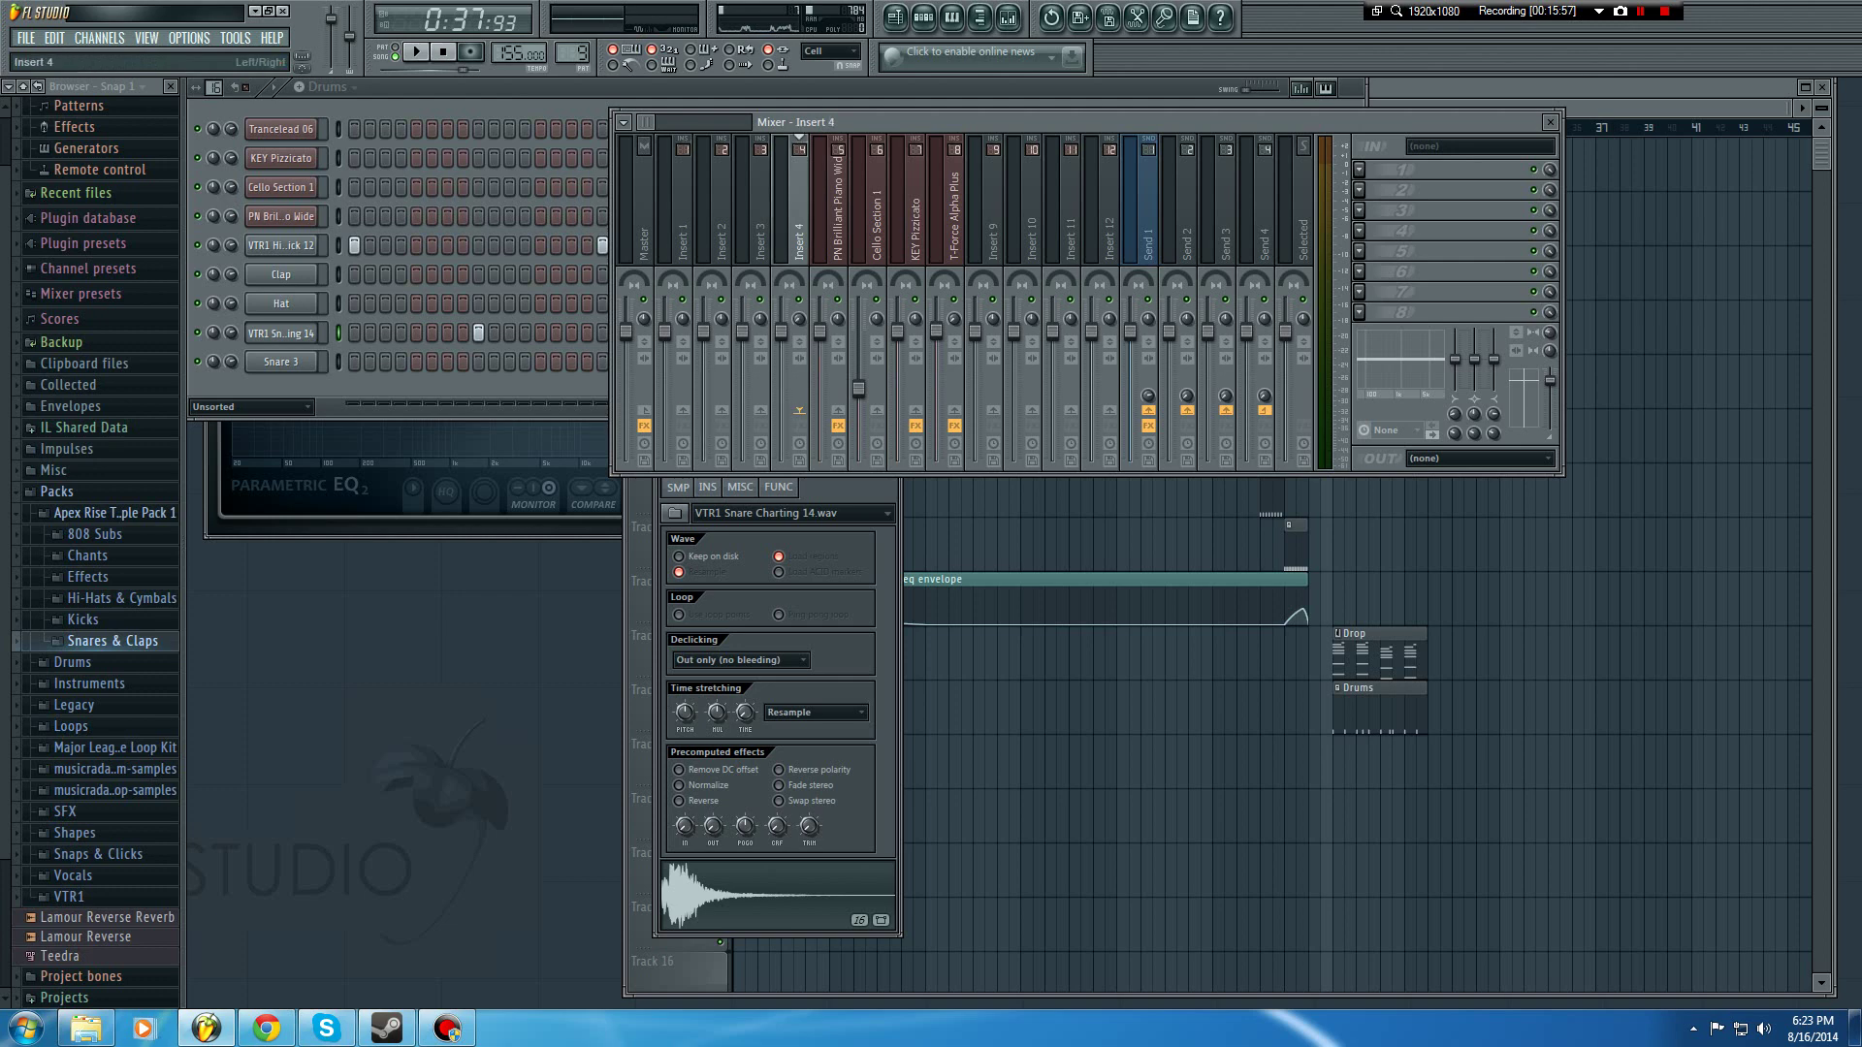
{"action": "left_click", "coordinate": [1359, 169]}
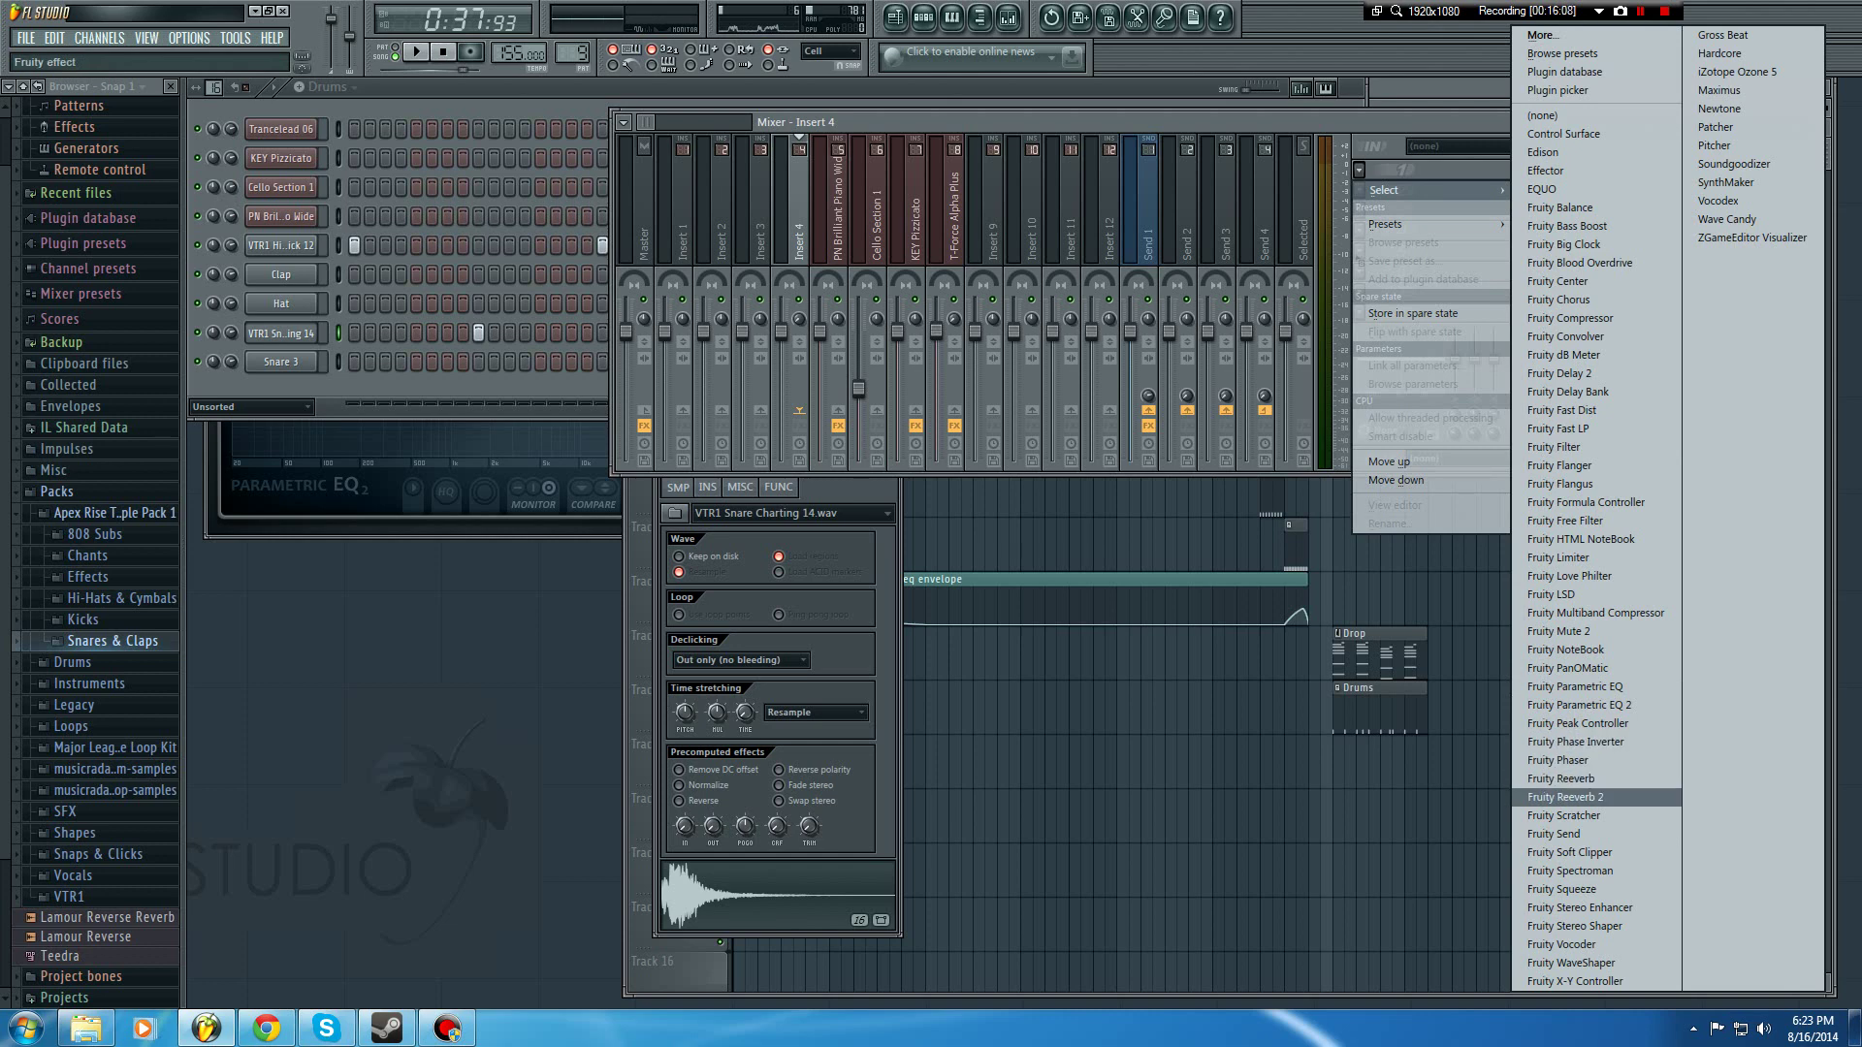
{"action": "left_click", "coordinate": [1561, 779]}
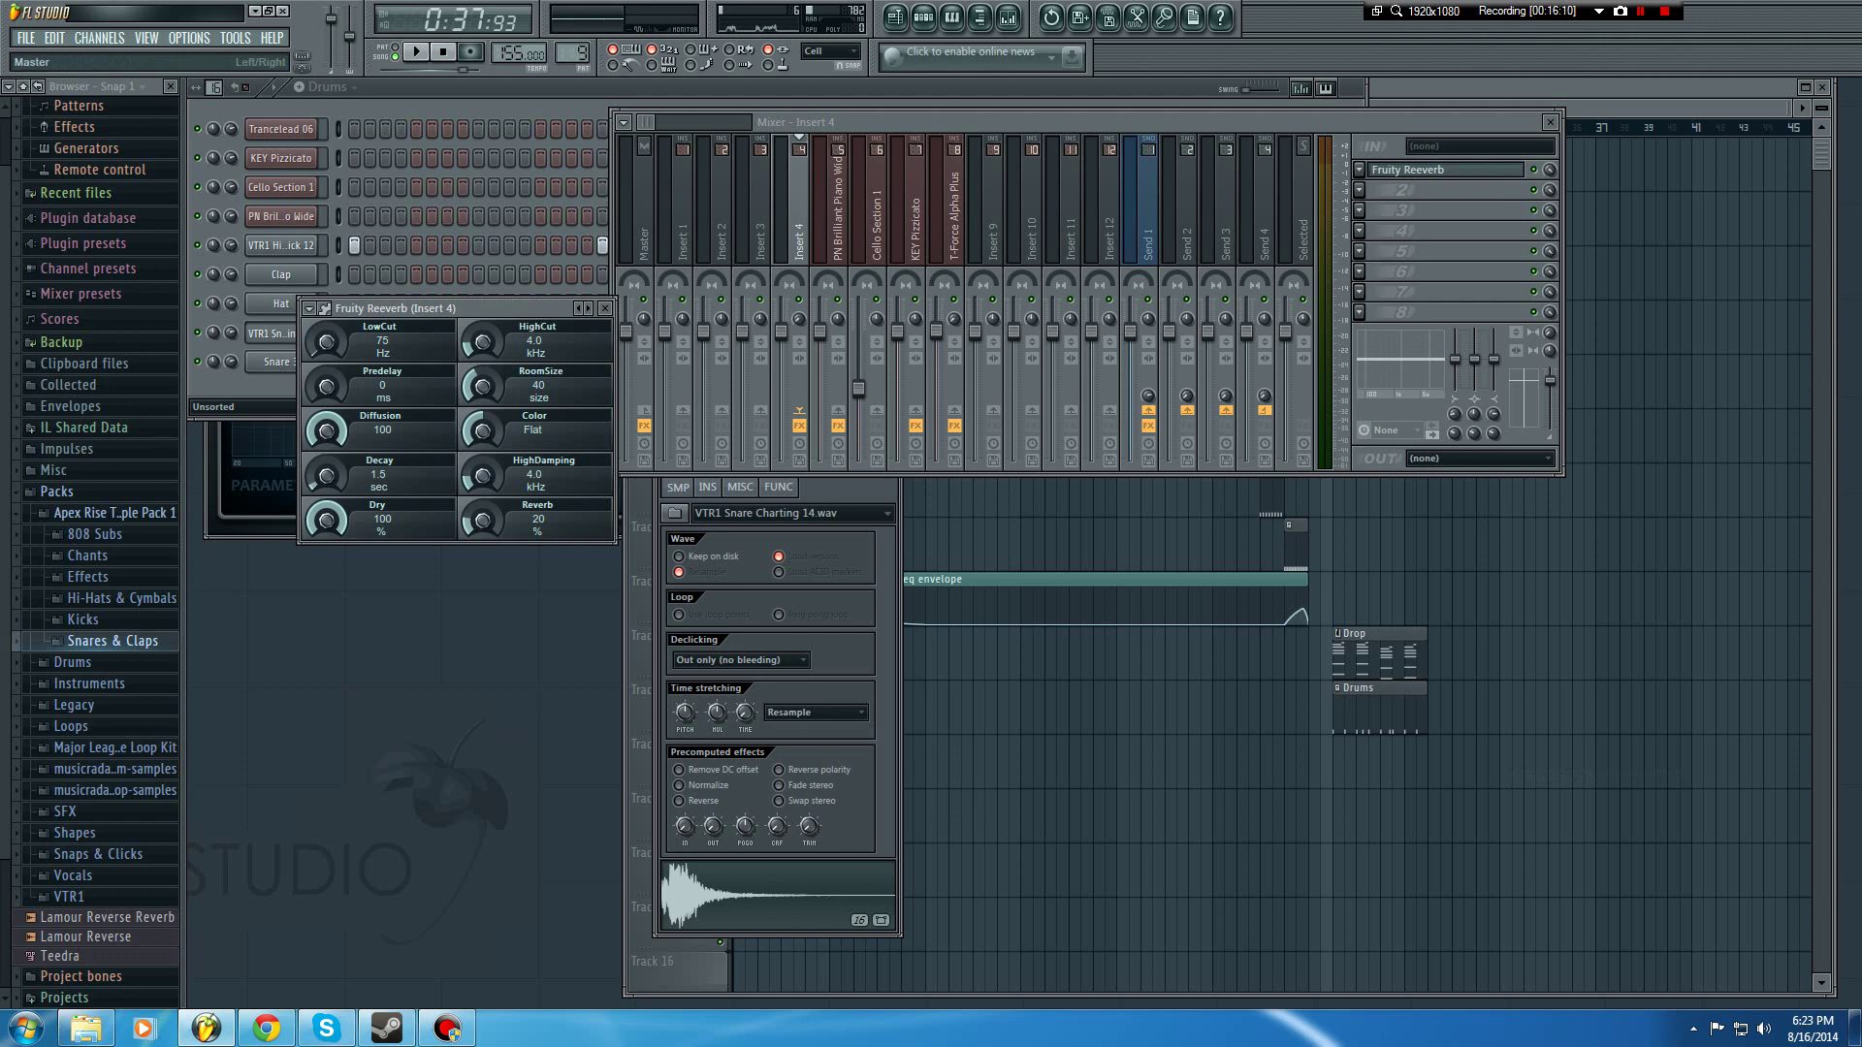
{"action": "left_click", "coordinate": [679, 215]}
{"action": "left_click", "coordinate": [1360, 170]}
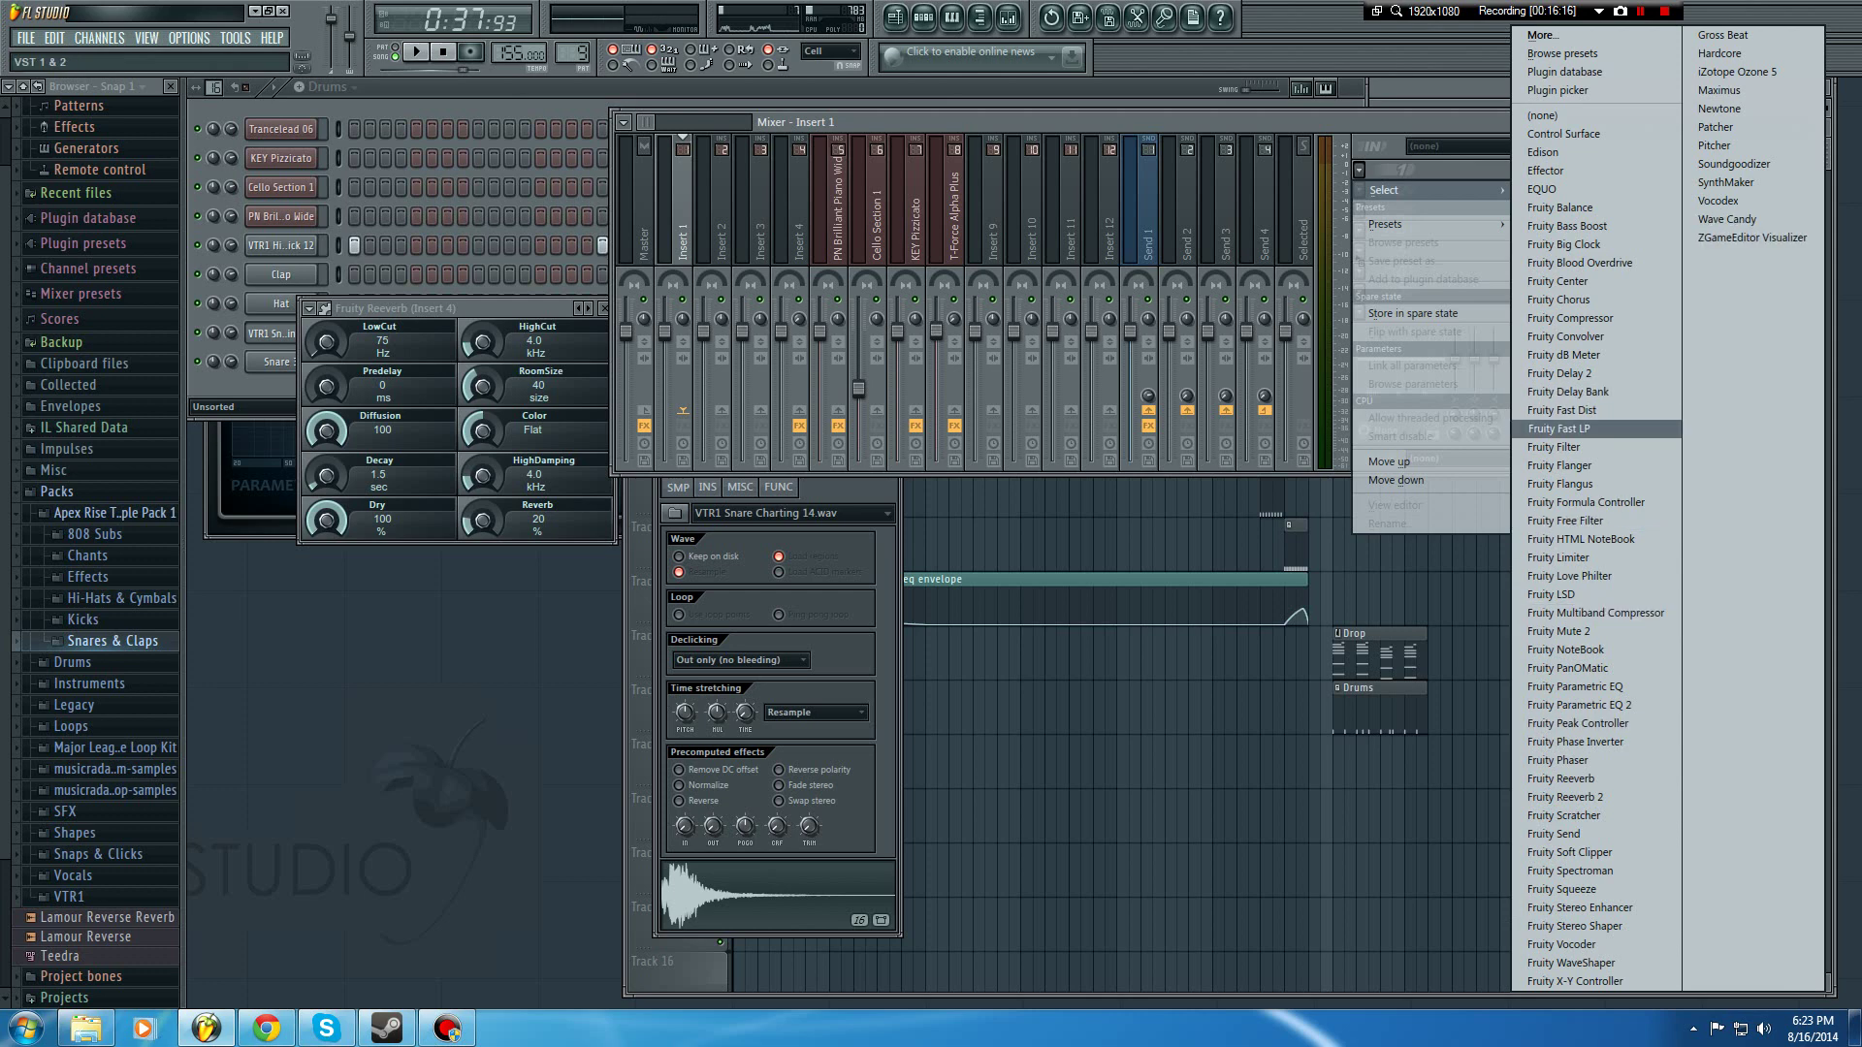
{"action": "left_click", "coordinate": [485, 309]}
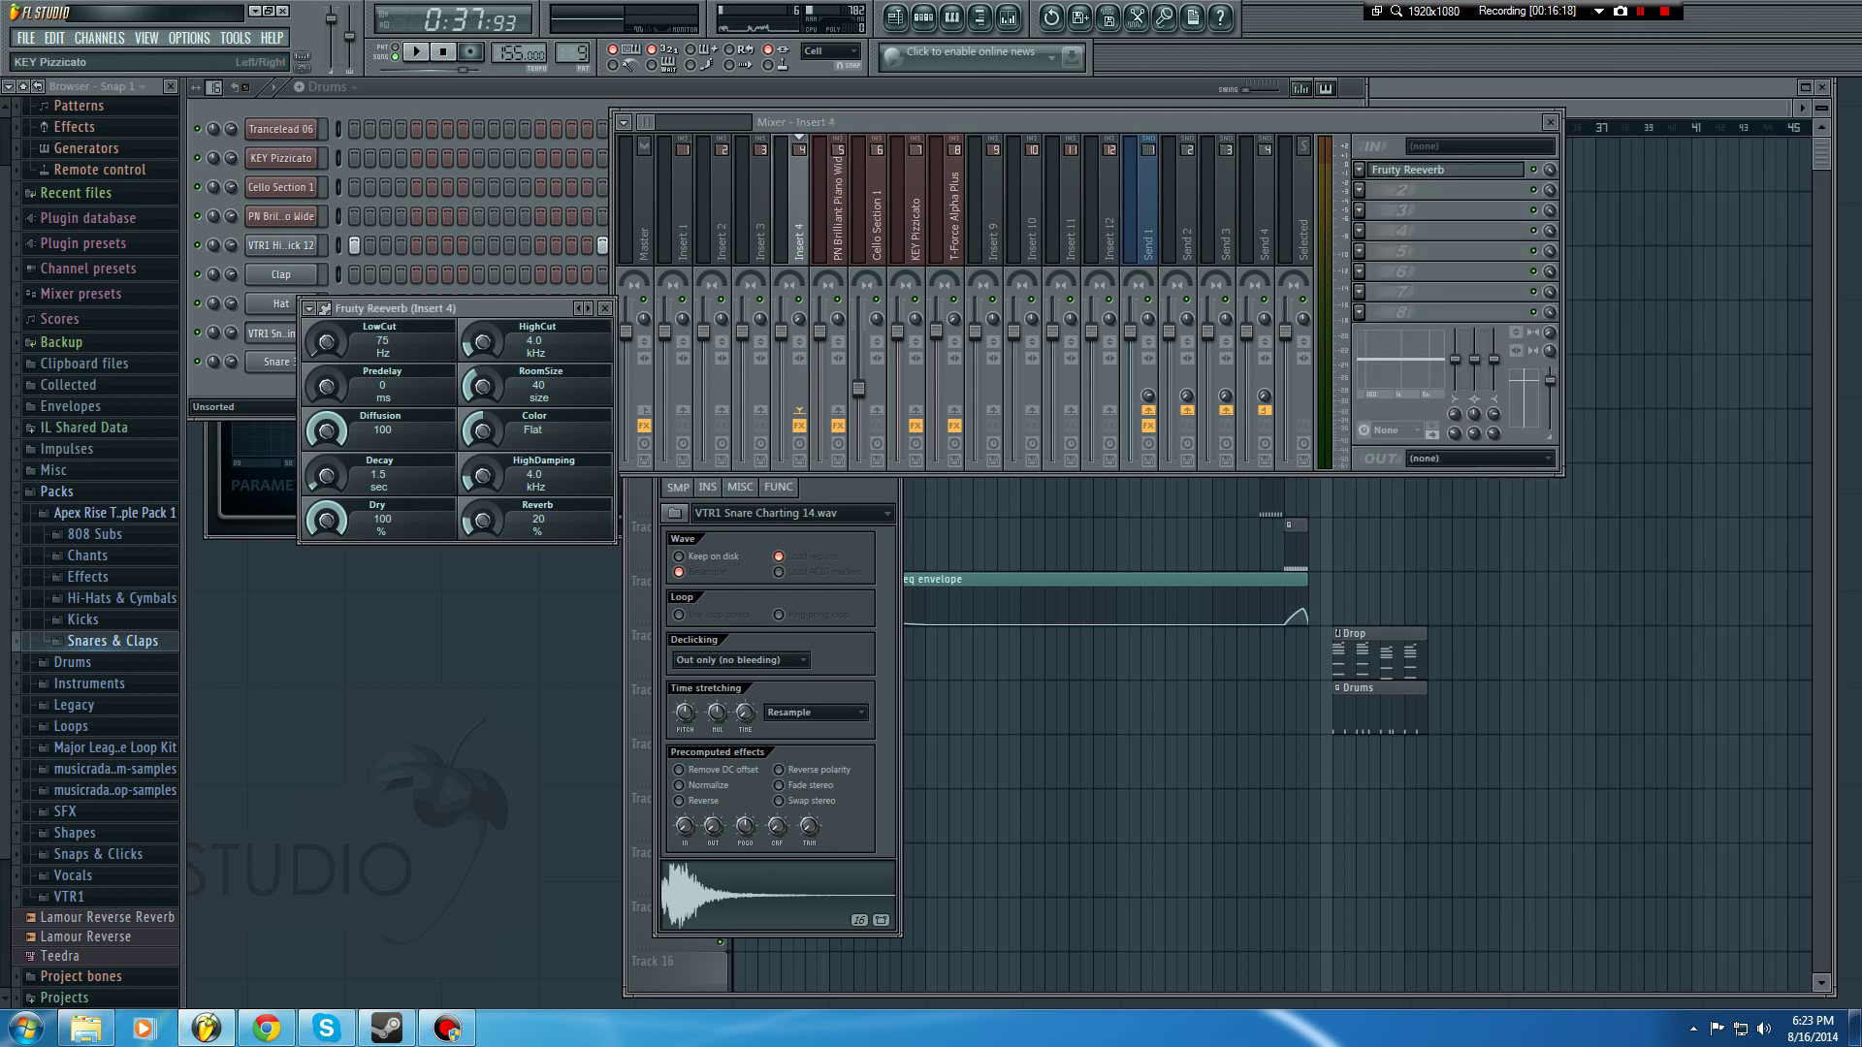
Step: View the effects on the Master track and play the drop section in the playlist
{"action": "left_click", "coordinate": [643, 232]}
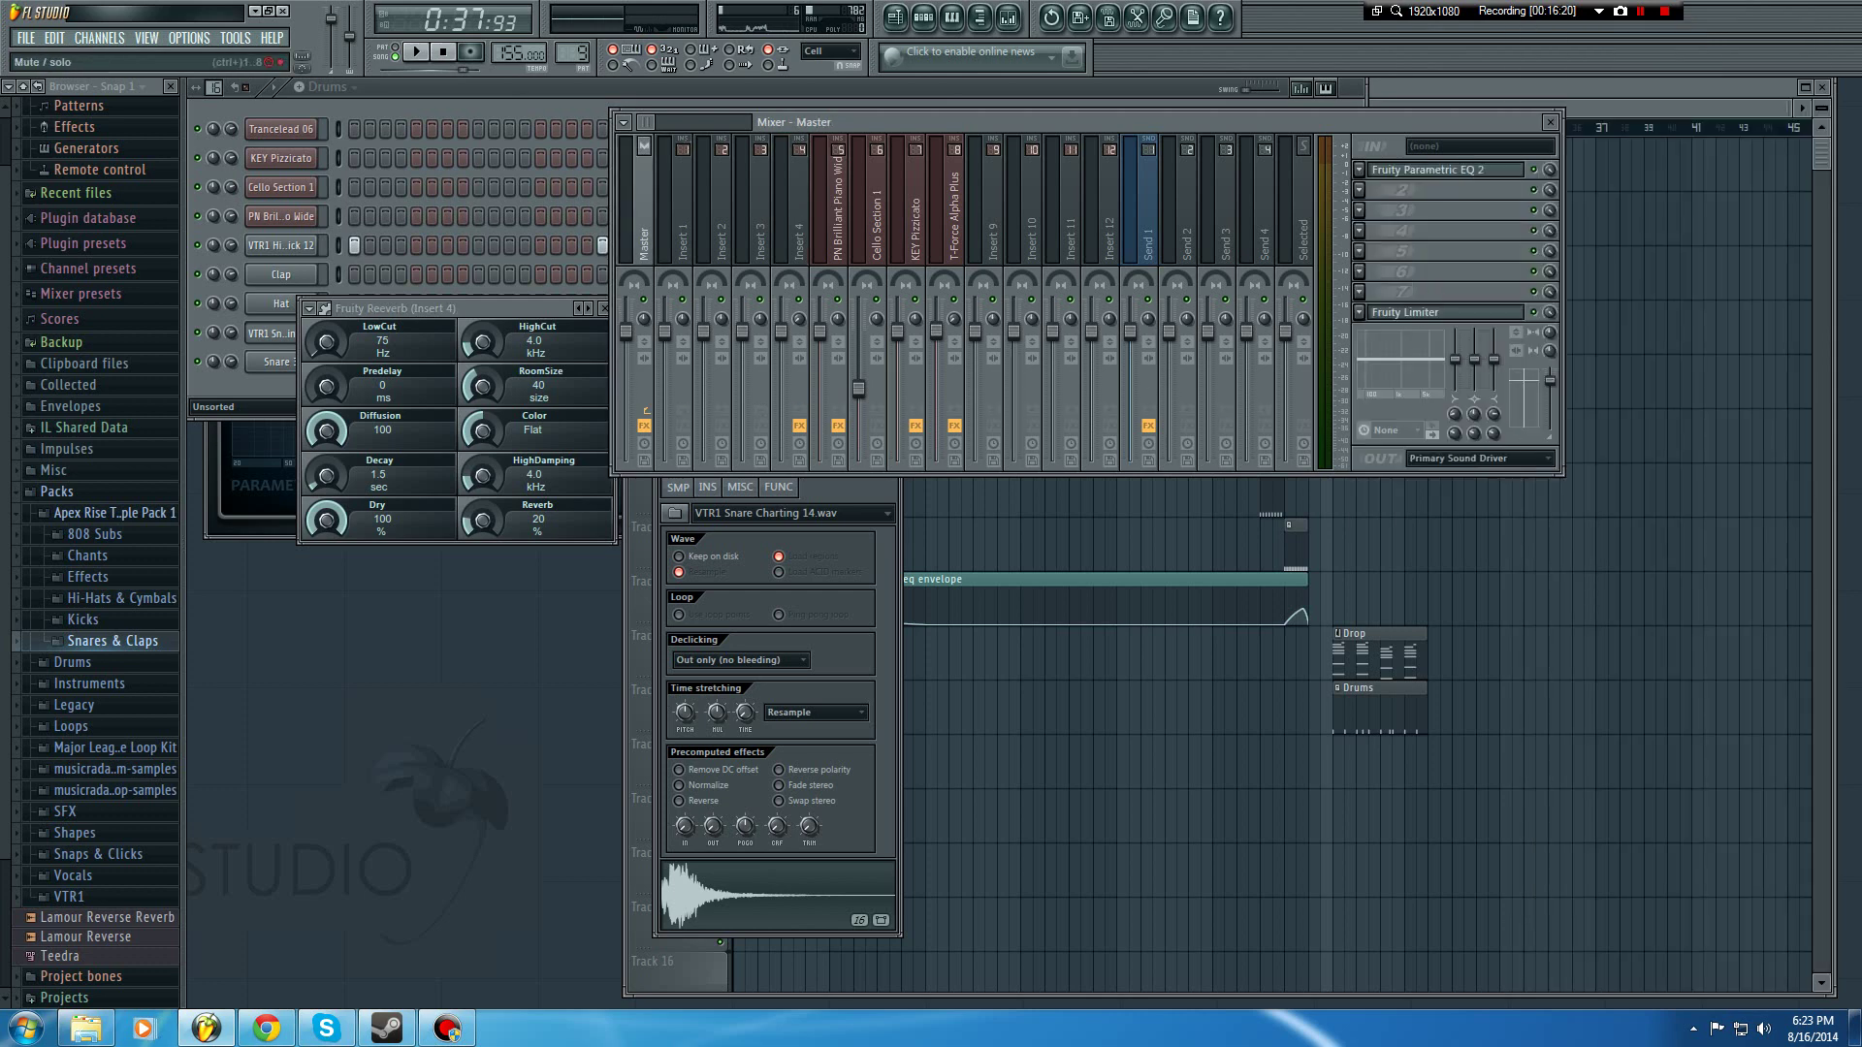
{"action": "left_click", "coordinate": [1654, 383]}
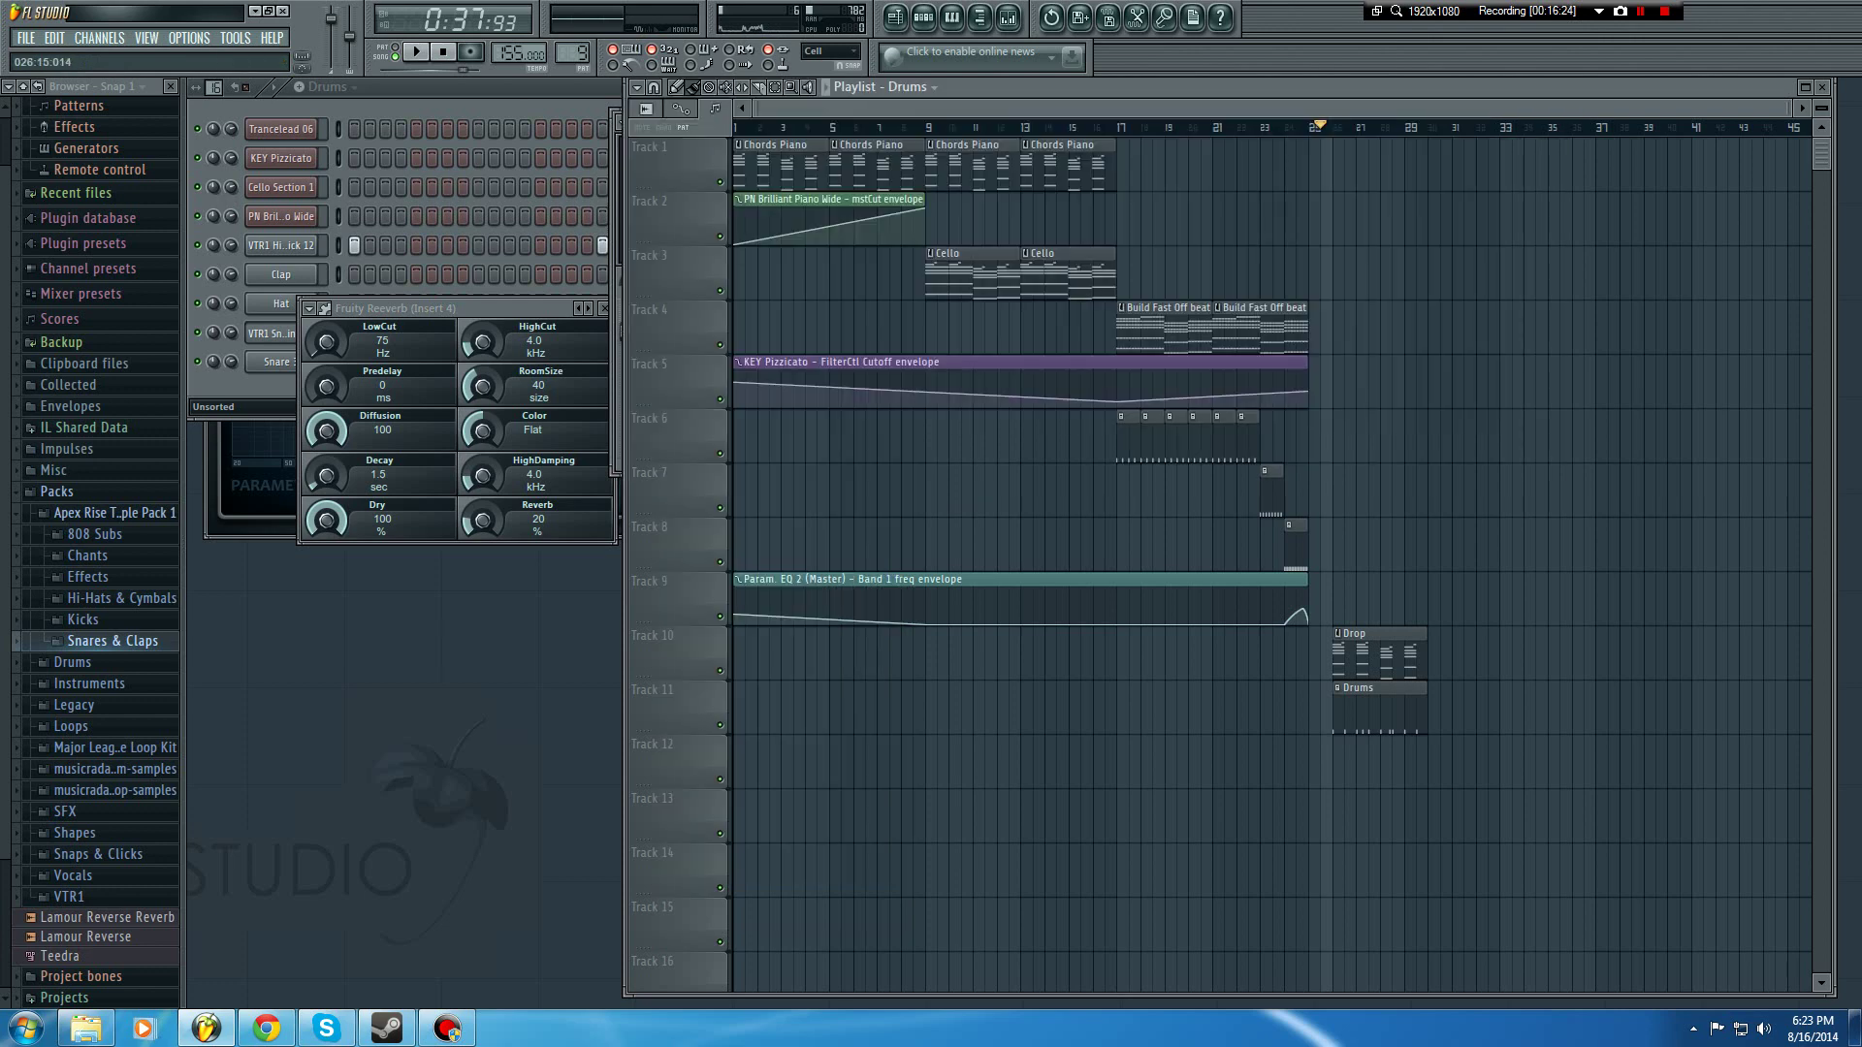
{"action": "mouse_move", "coordinate": [1349, 126]}
{"action": "left_mouse_down"}
{"action": "mouse_move", "coordinate": [739, 126]}
{"action": "mouse_move", "coordinate": [1299, 126]}
{"action": "mouse_move", "coordinate": [1074, 140]}
{"action": "left_mouse_up"}
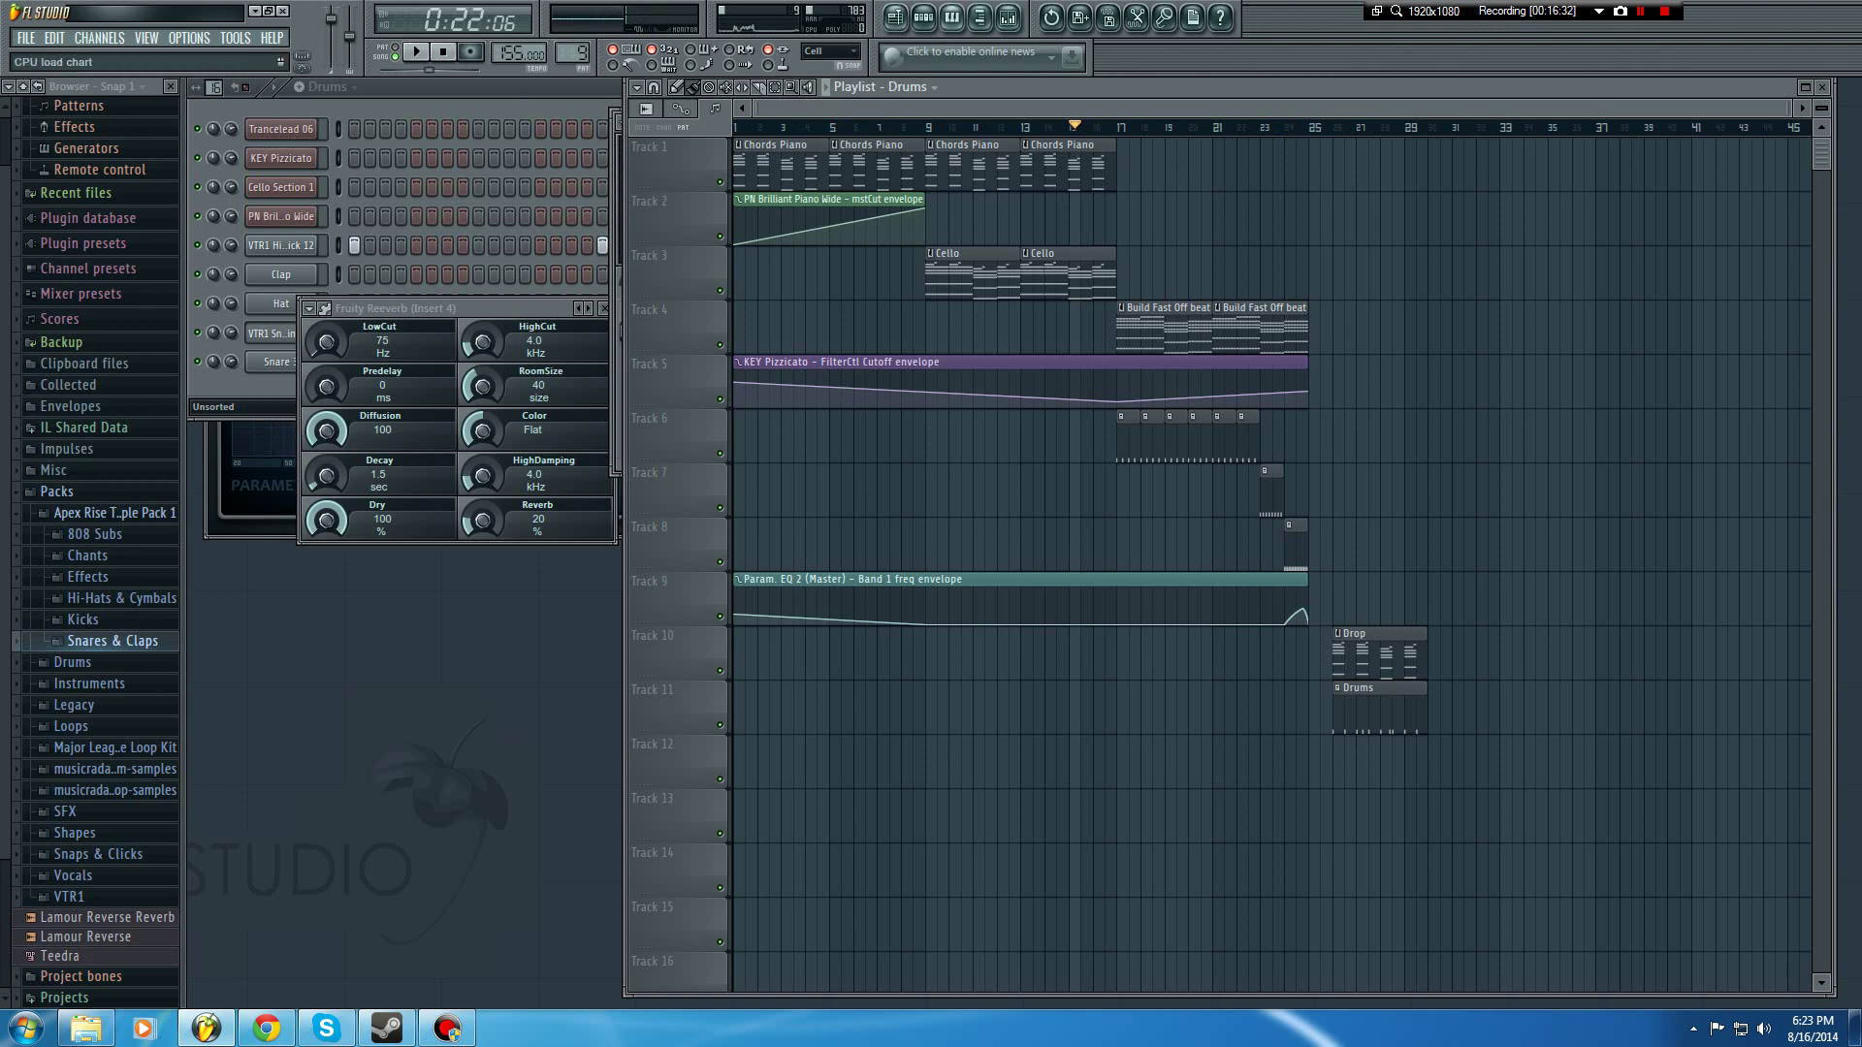
{"action": "key", "text": "F9"}
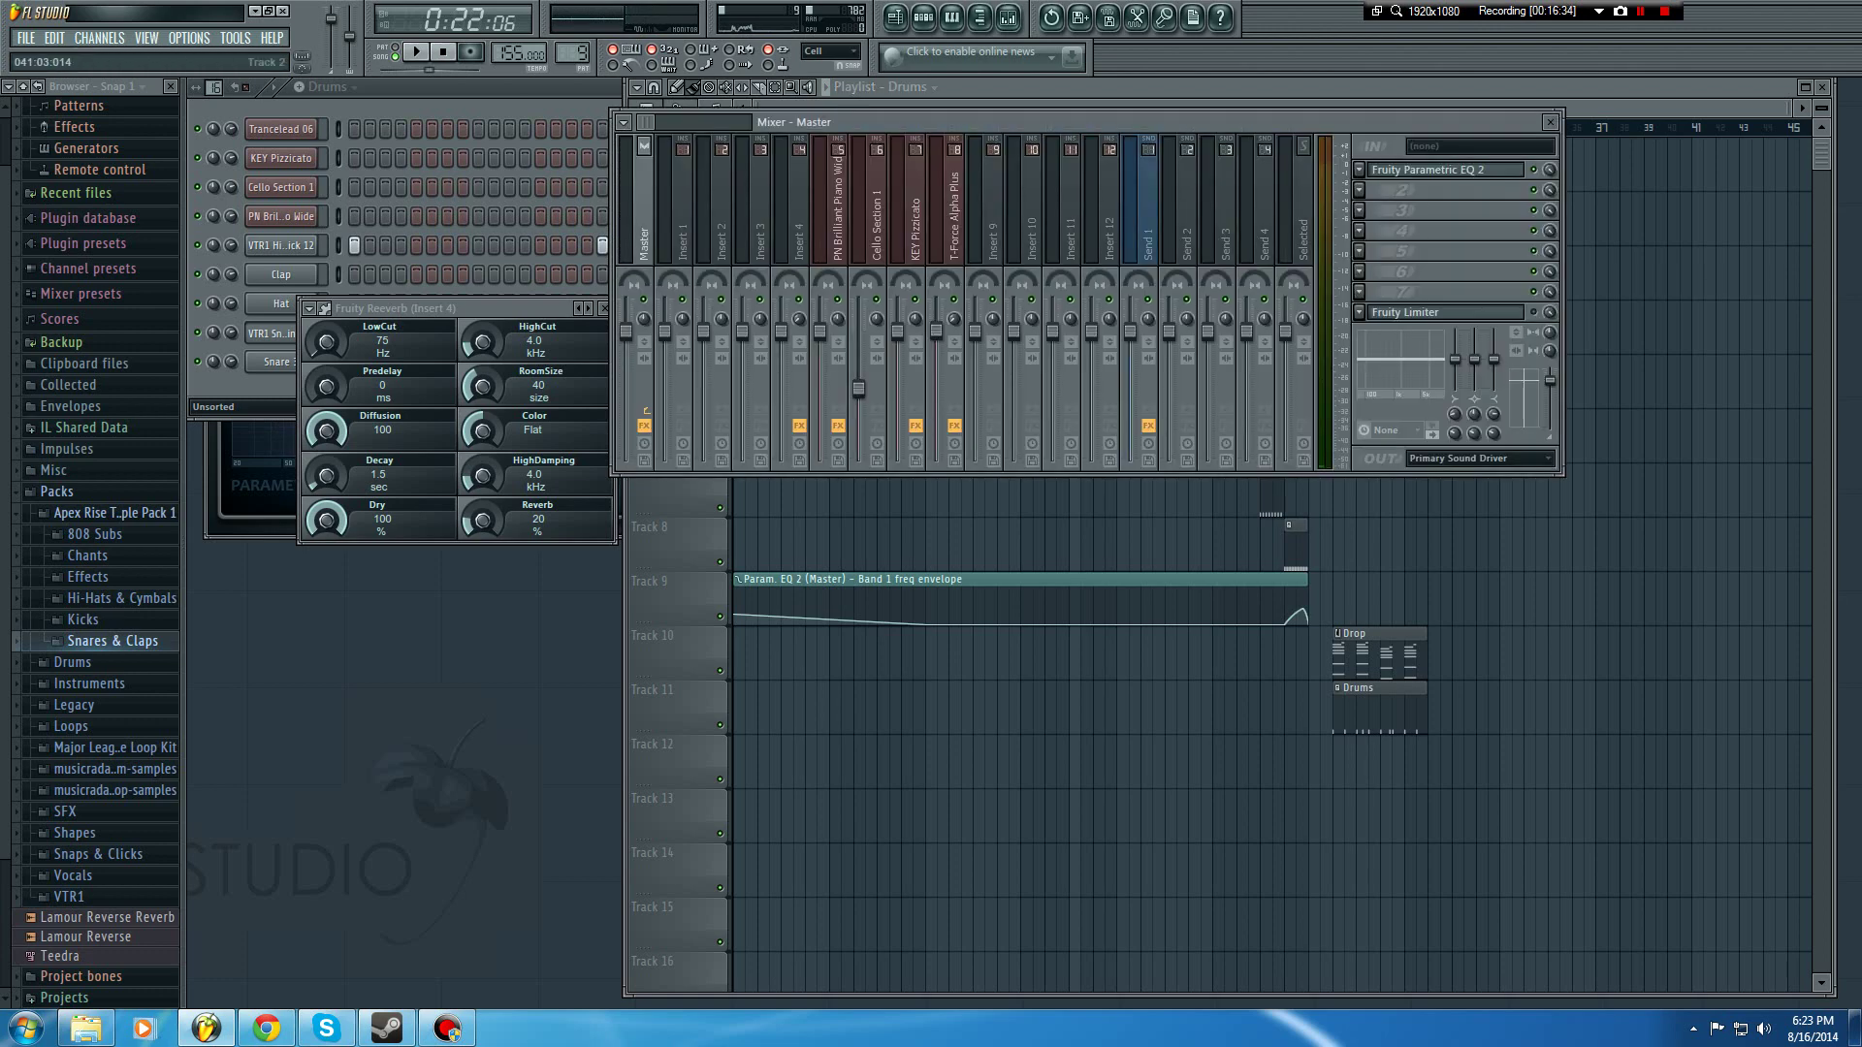
{"action": "key", "text": "F9"}
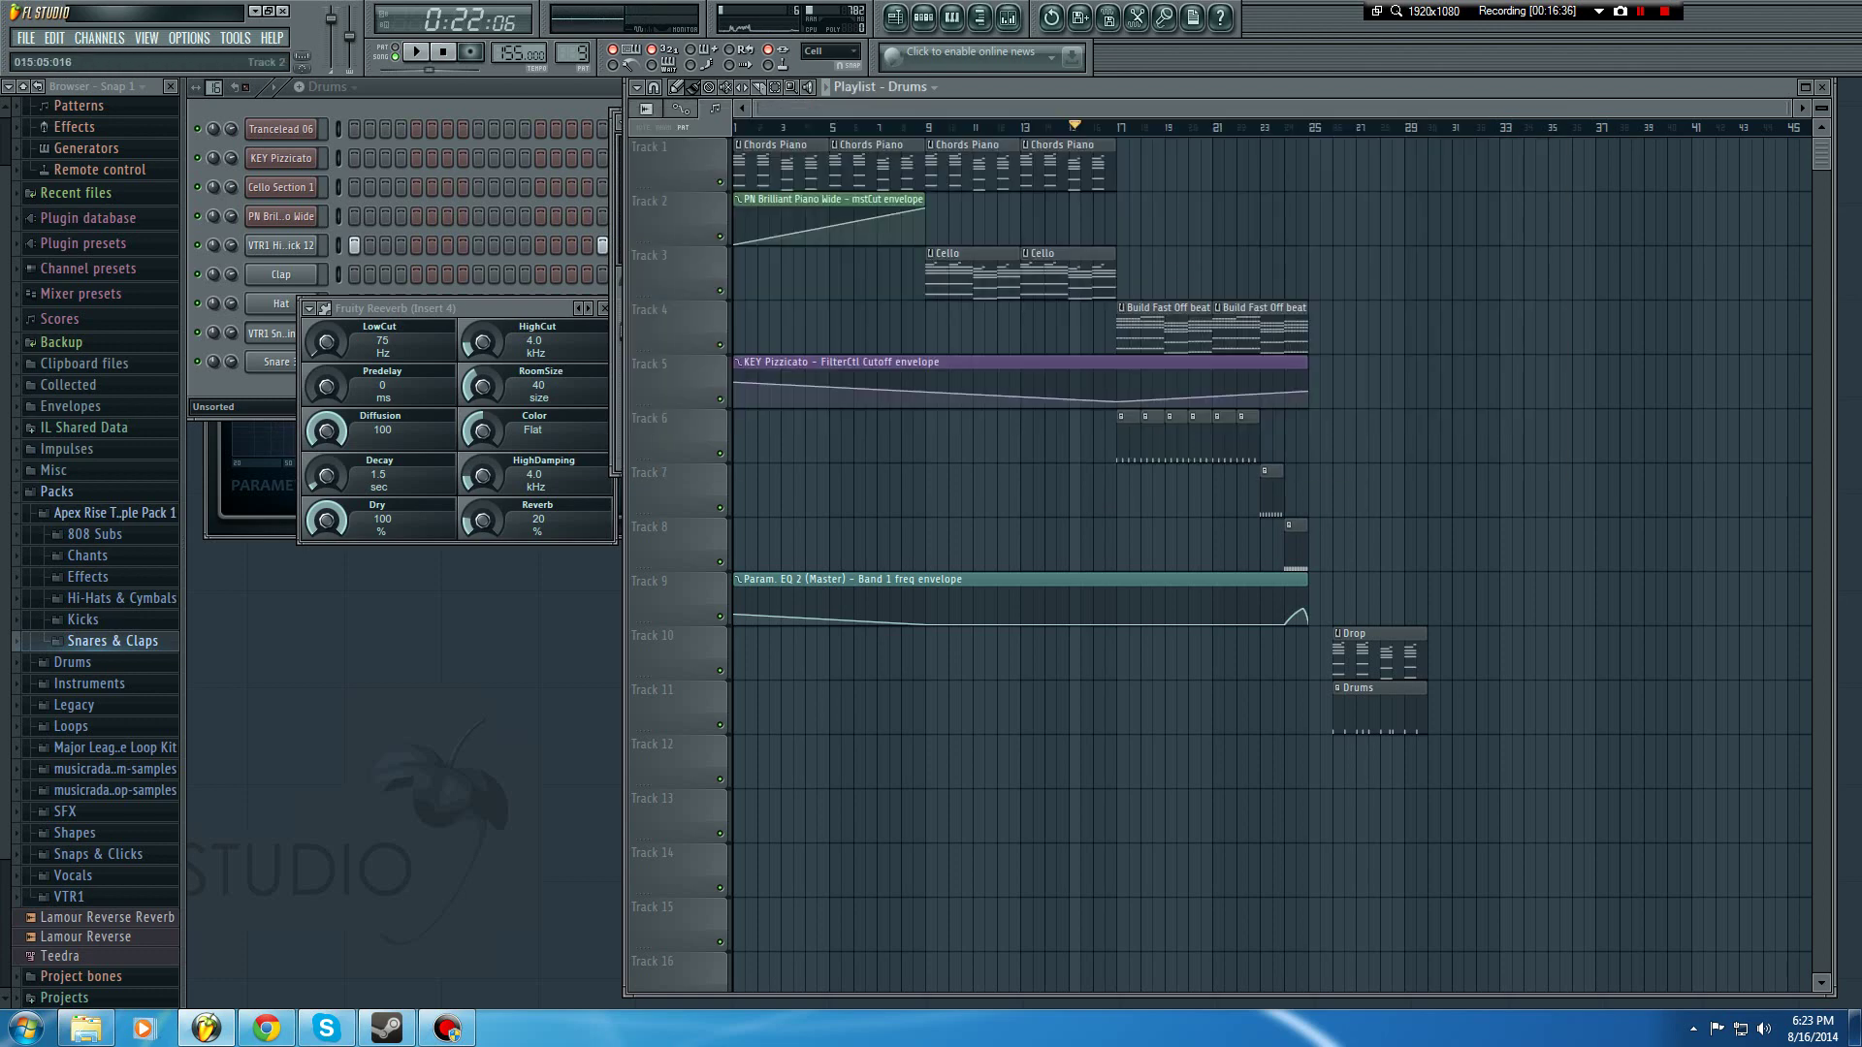
{"action": "key", "text": "space"}
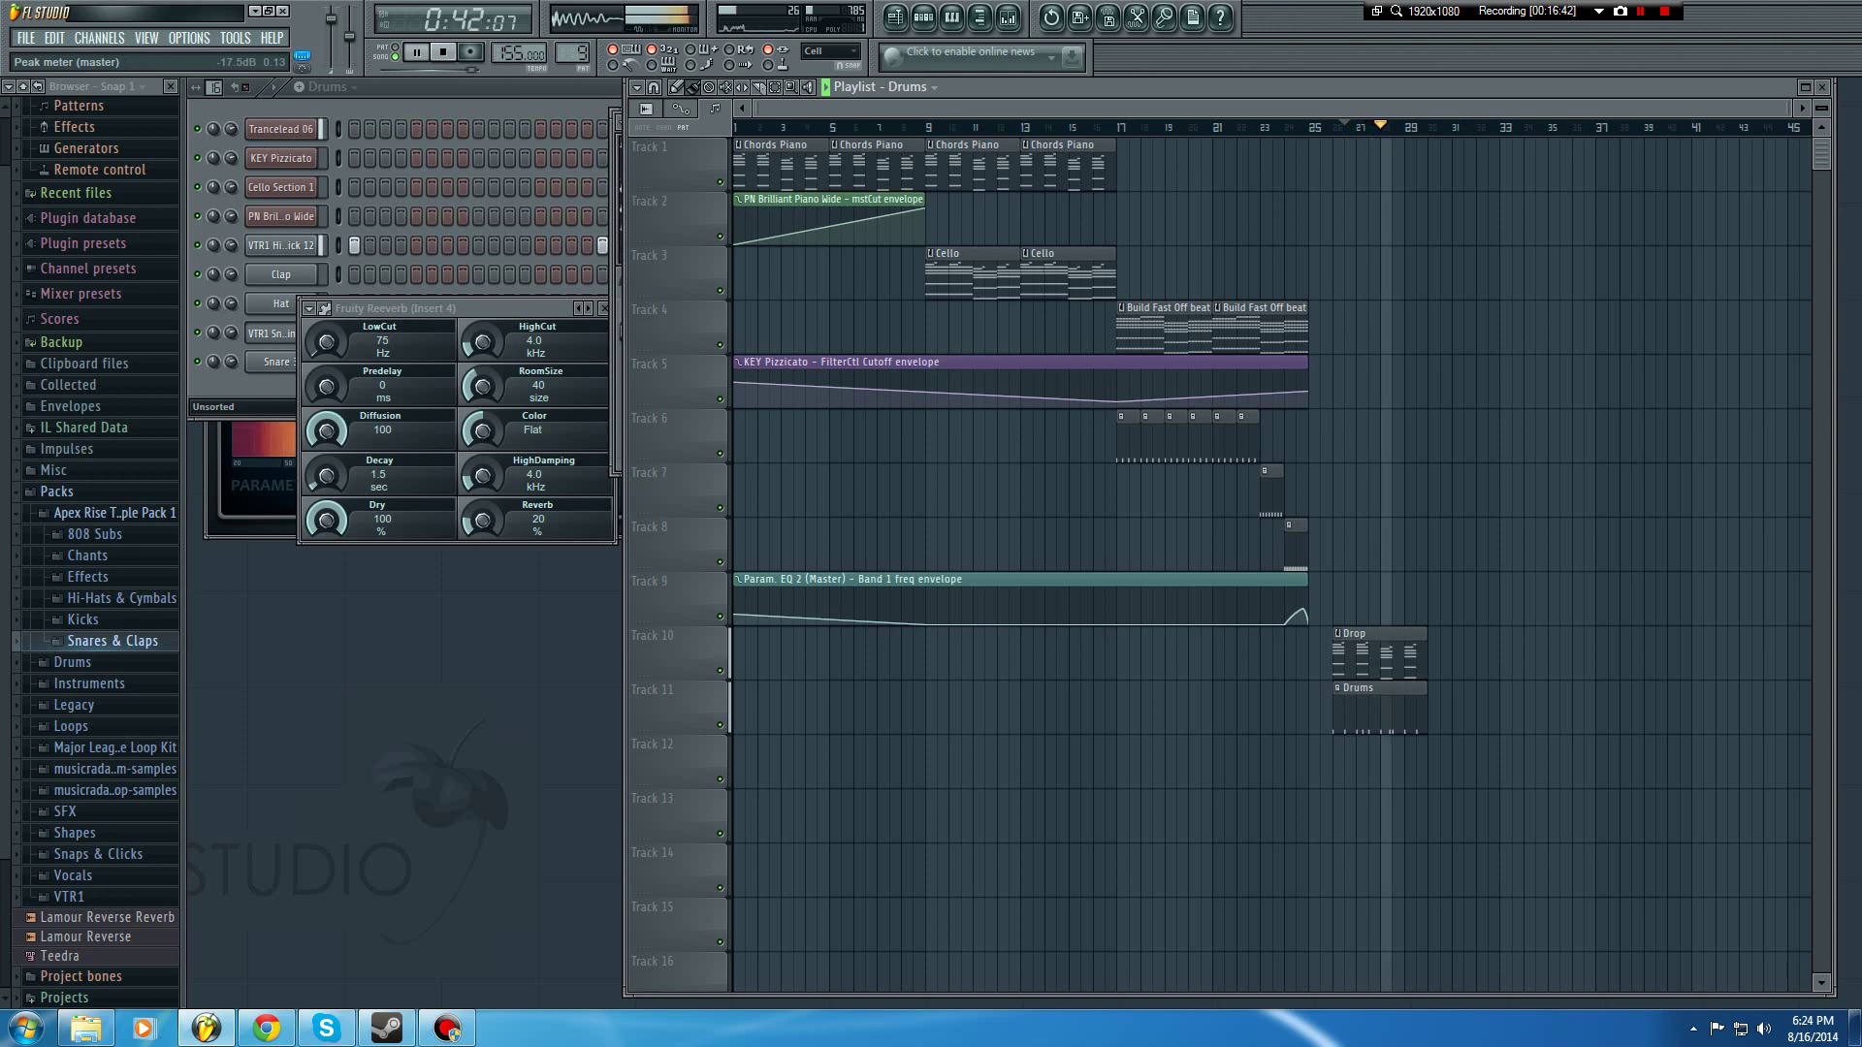
{"action": "key", "text": "space"}
Step: Lower the main level in Fruity Parametric EQ 2 on the T-Force Alpha Plus track and close the equalizer
{"action": "key", "text": "F9"}
{"action": "left_click", "coordinate": [954, 215]}
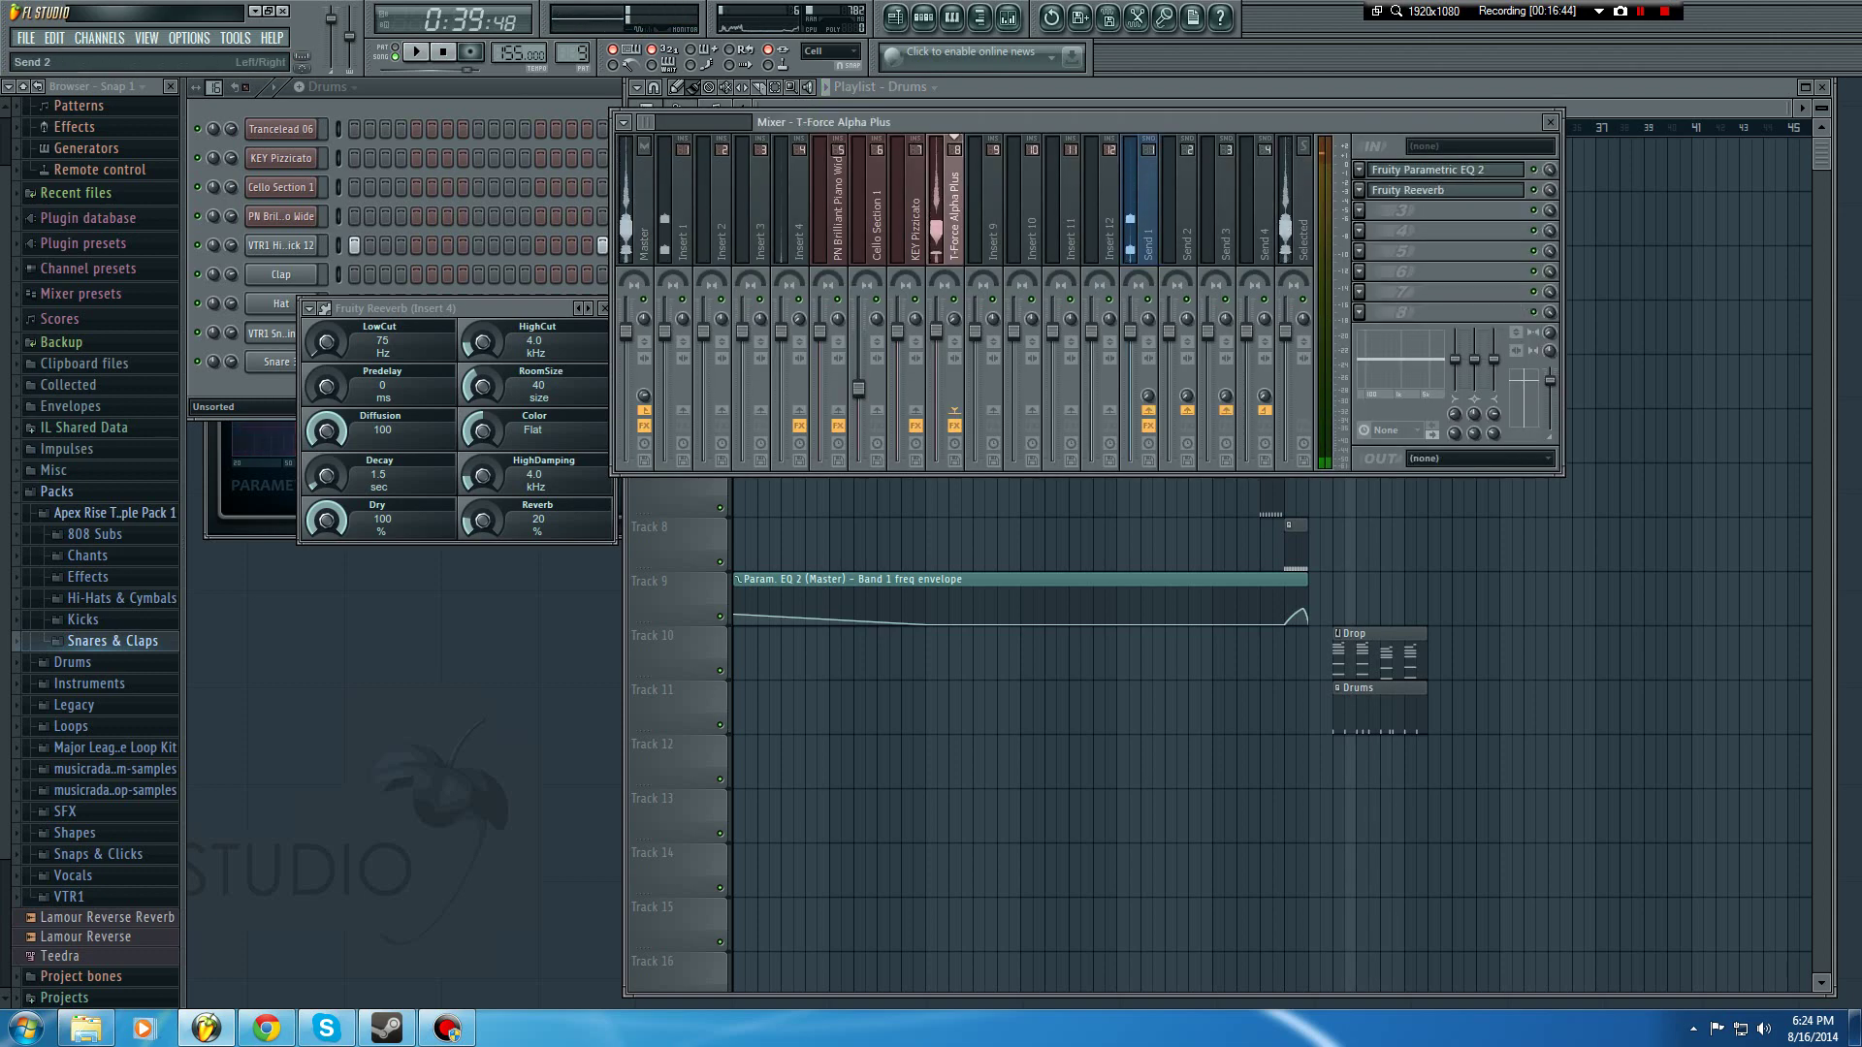
{"action": "left_click", "coordinate": [1445, 170]}
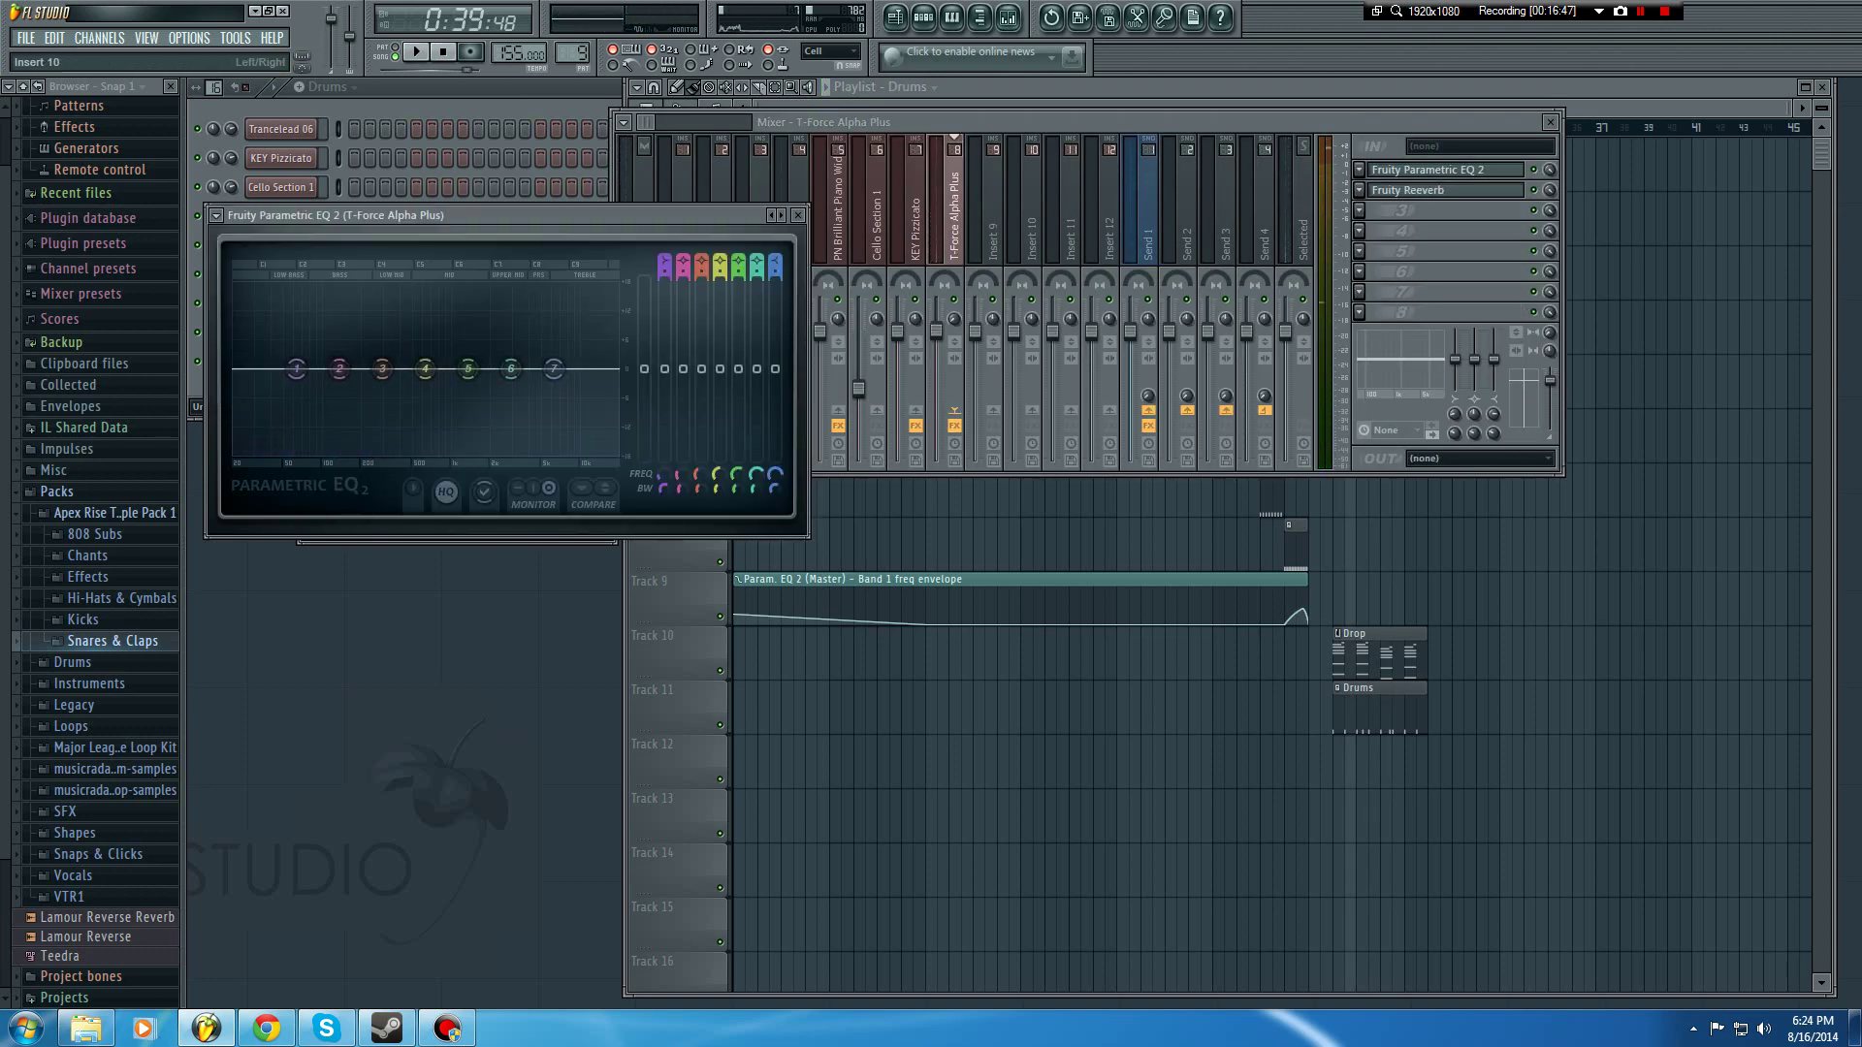
{"action": "left_click_drag", "start_coordinate": [643, 369], "coordinate": [644, 401]}
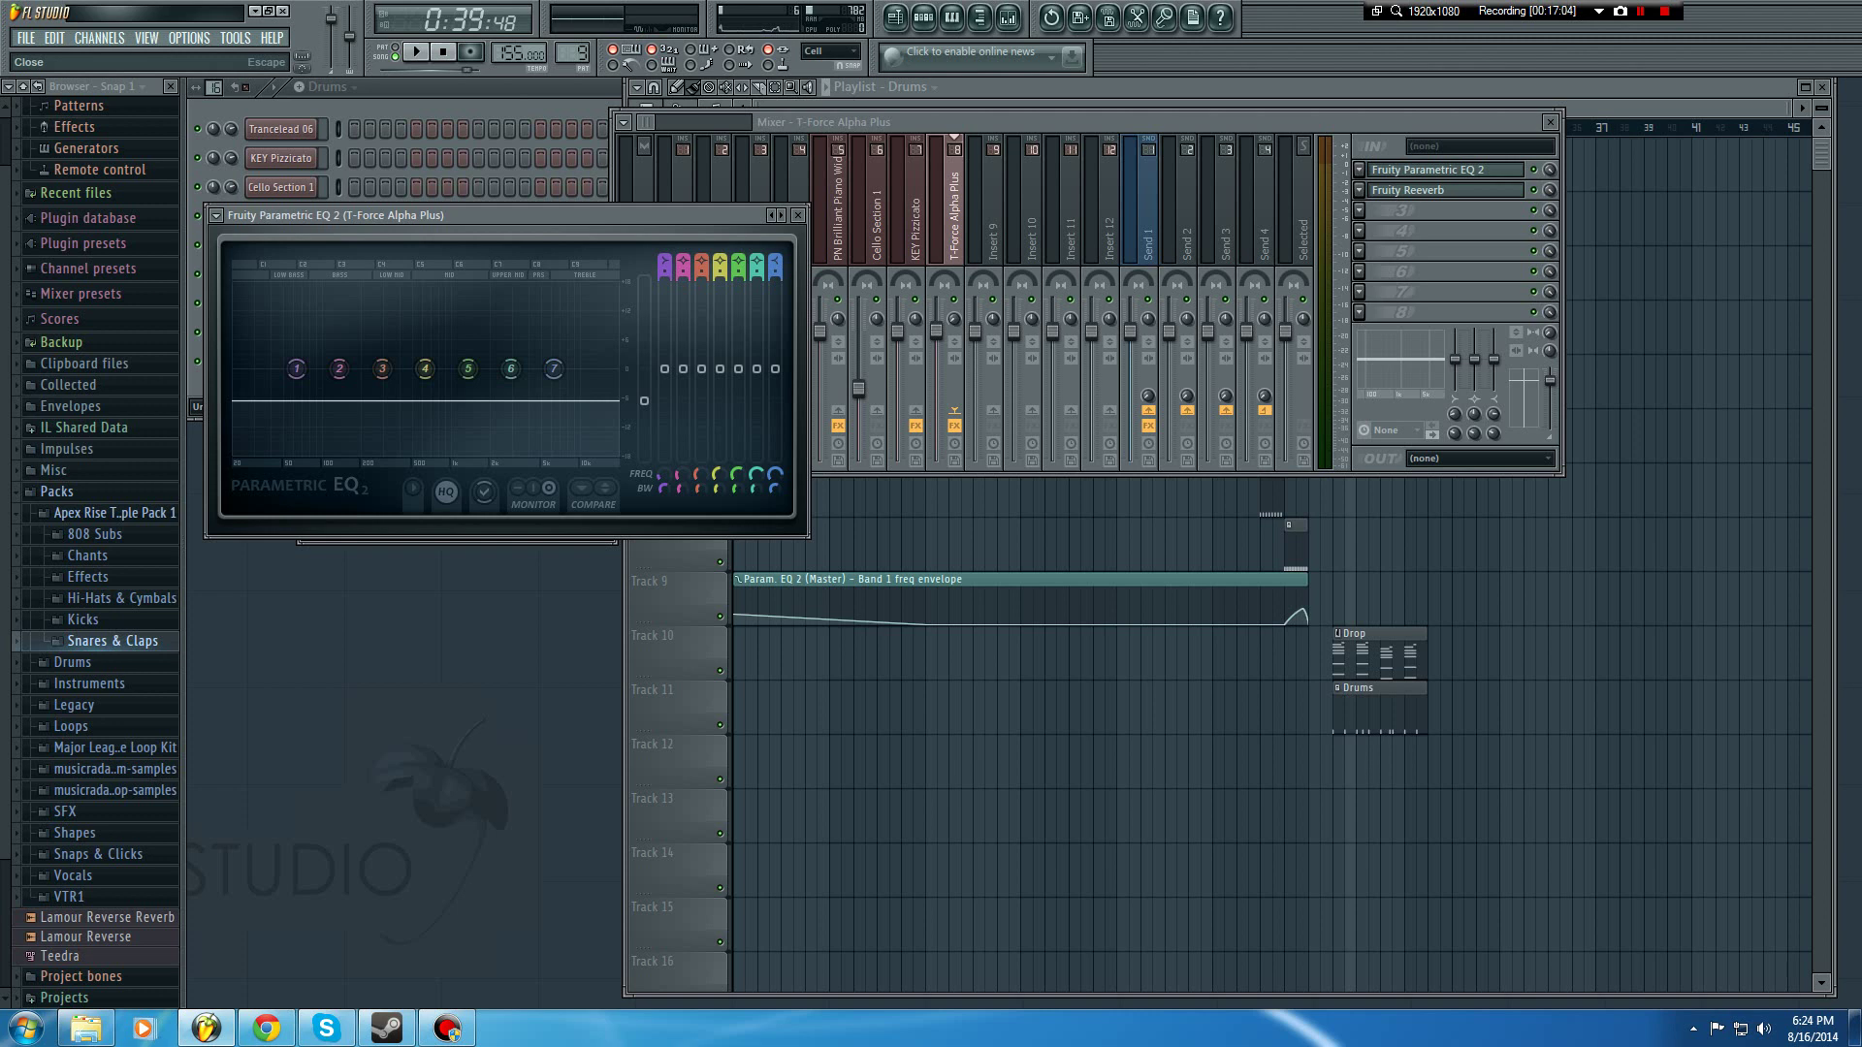
{"action": "left_click", "coordinate": [798, 214]}
Step: Examine the effect slots of the KEY Pizzicato, Cello Section 1 and T-Force Alpha Plus mixer tracks, and close the mixer
{"action": "left_click", "coordinate": [914, 214]}
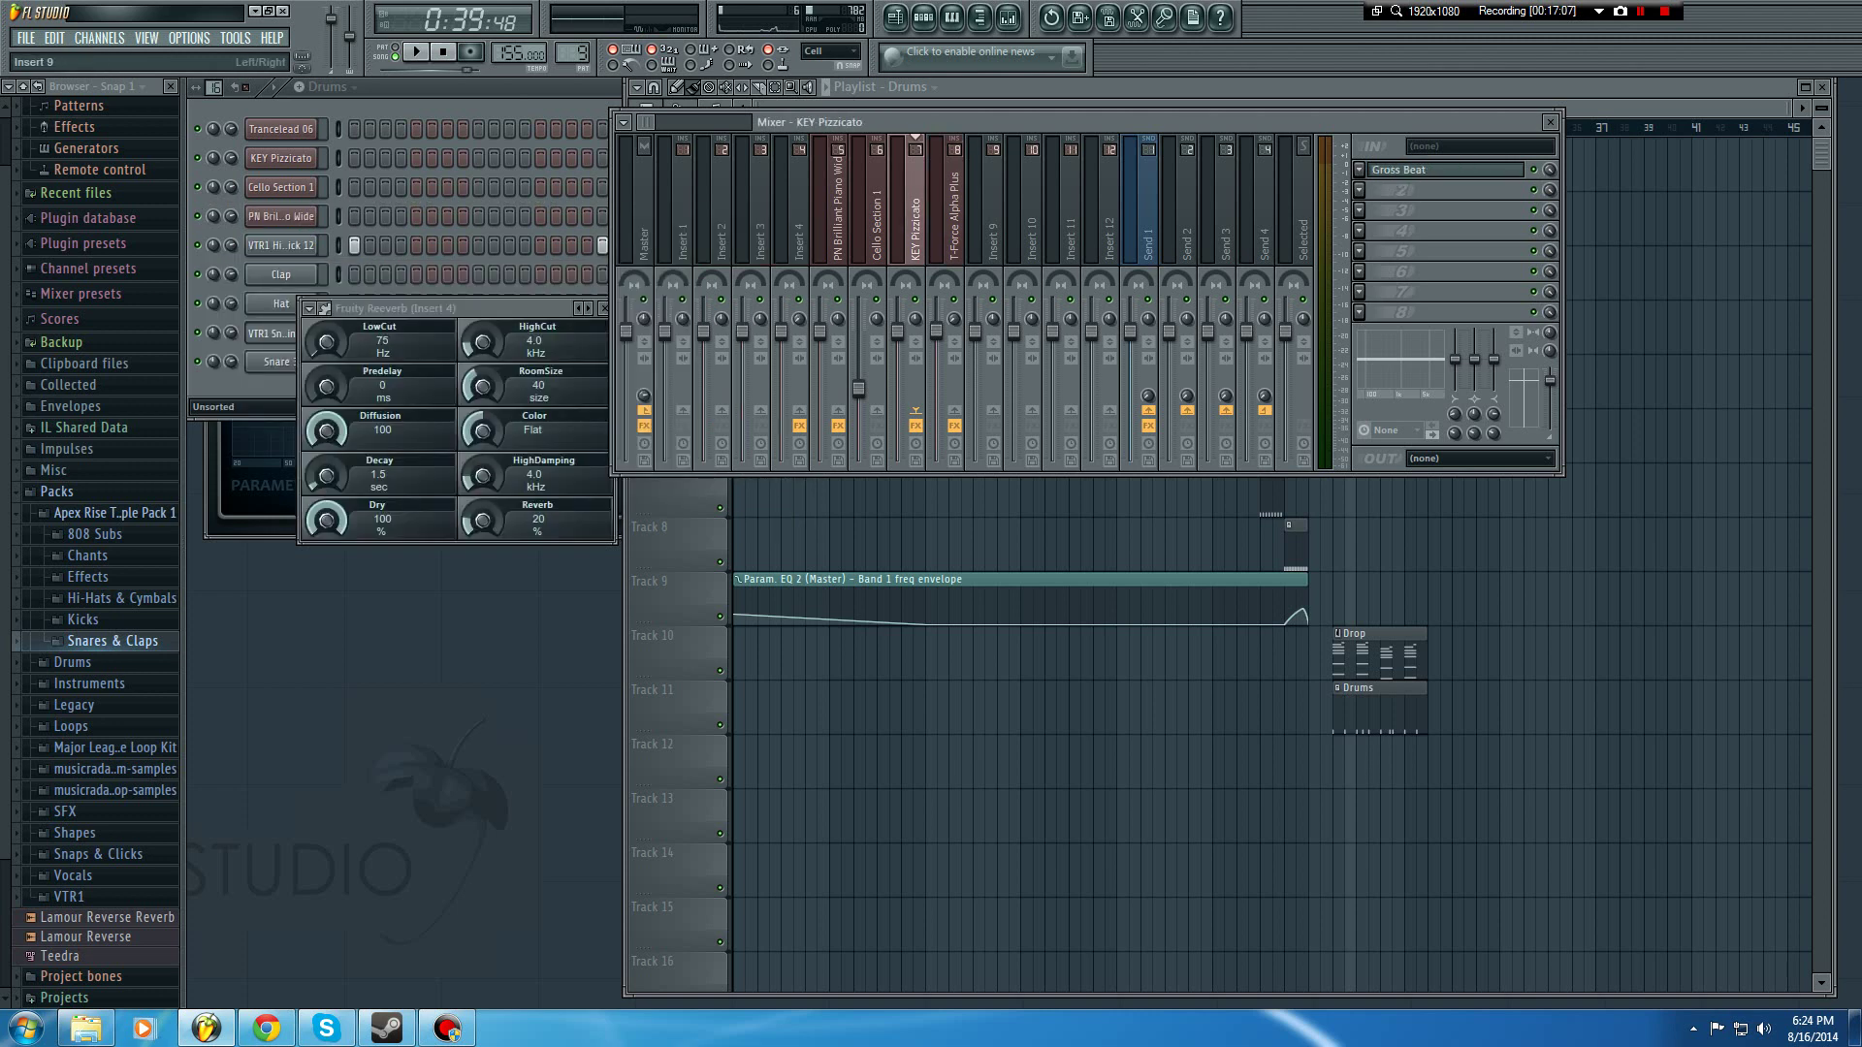
{"action": "left_click", "coordinate": [992, 214]}
{"action": "left_click", "coordinate": [953, 215]}
{"action": "left_click", "coordinate": [915, 214]}
{"action": "left_click", "coordinate": [953, 215]}
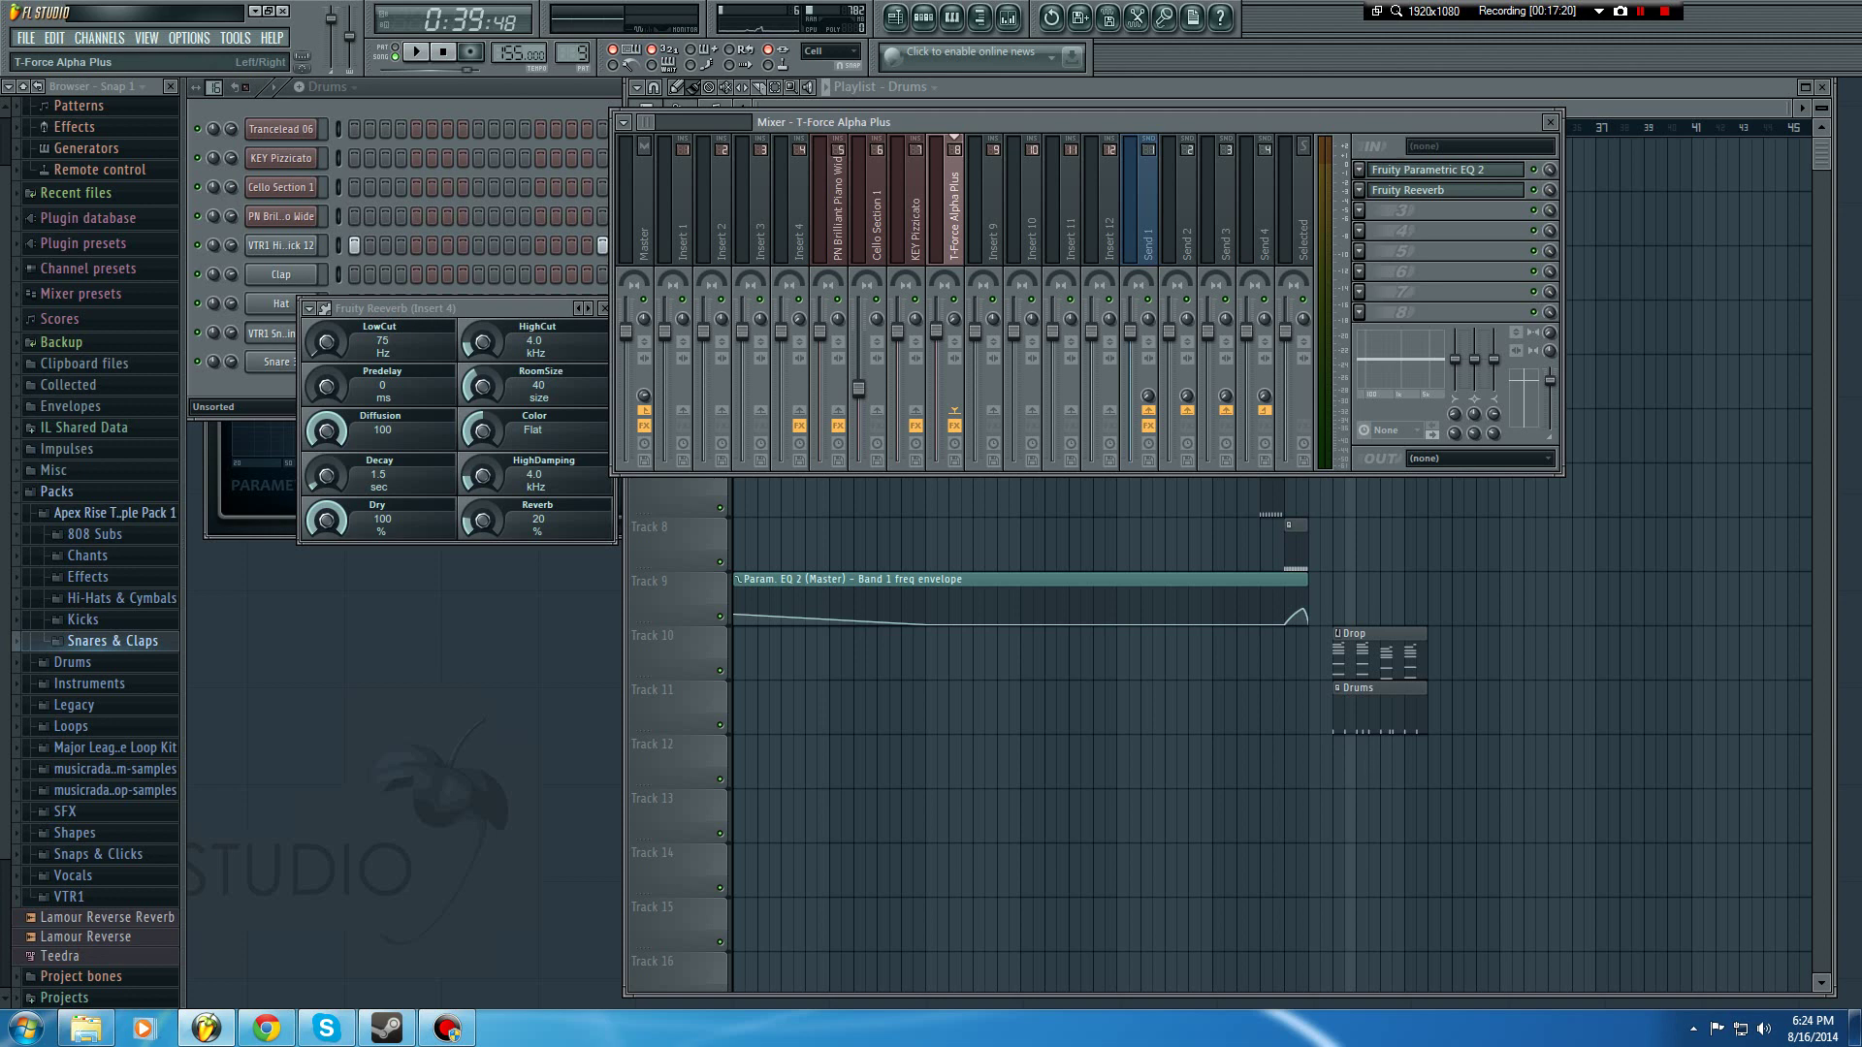
{"action": "key", "text": "Left"}
{"action": "key", "text": "Left"}
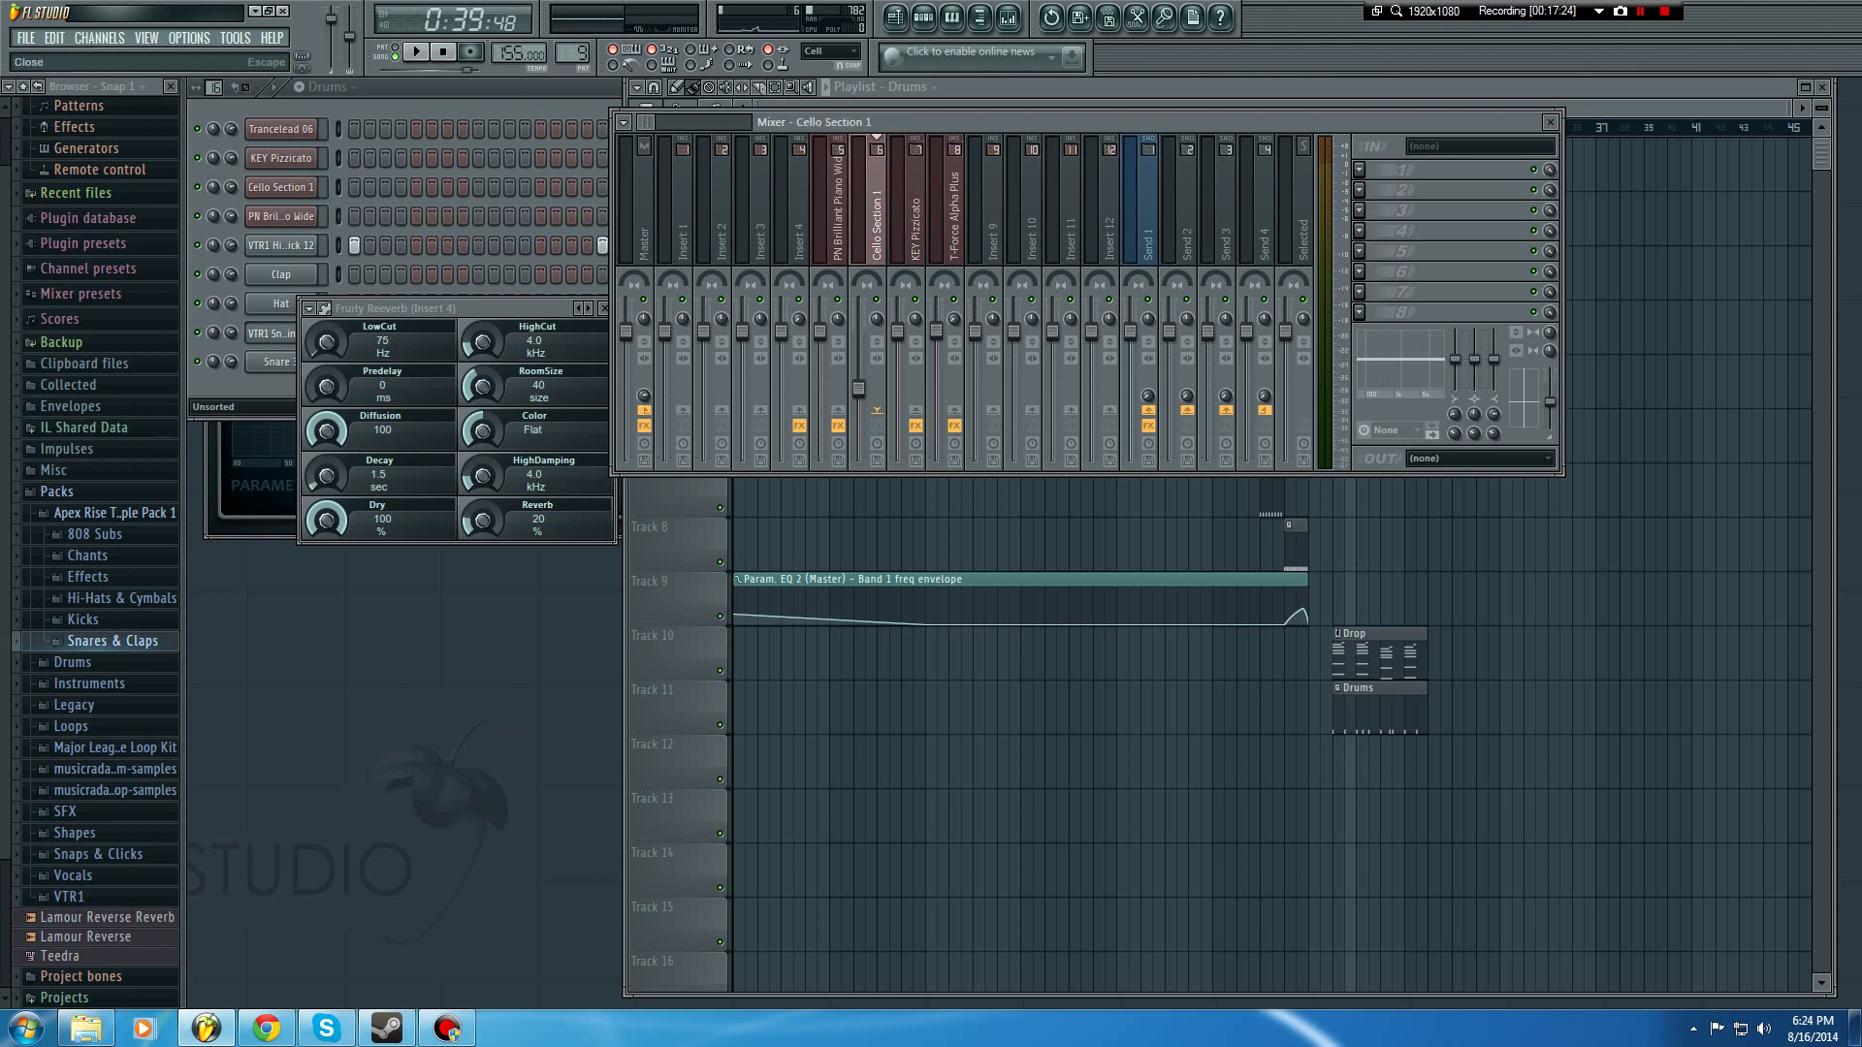
{"action": "key", "text": "Right"}
{"action": "key", "text": "Right"}
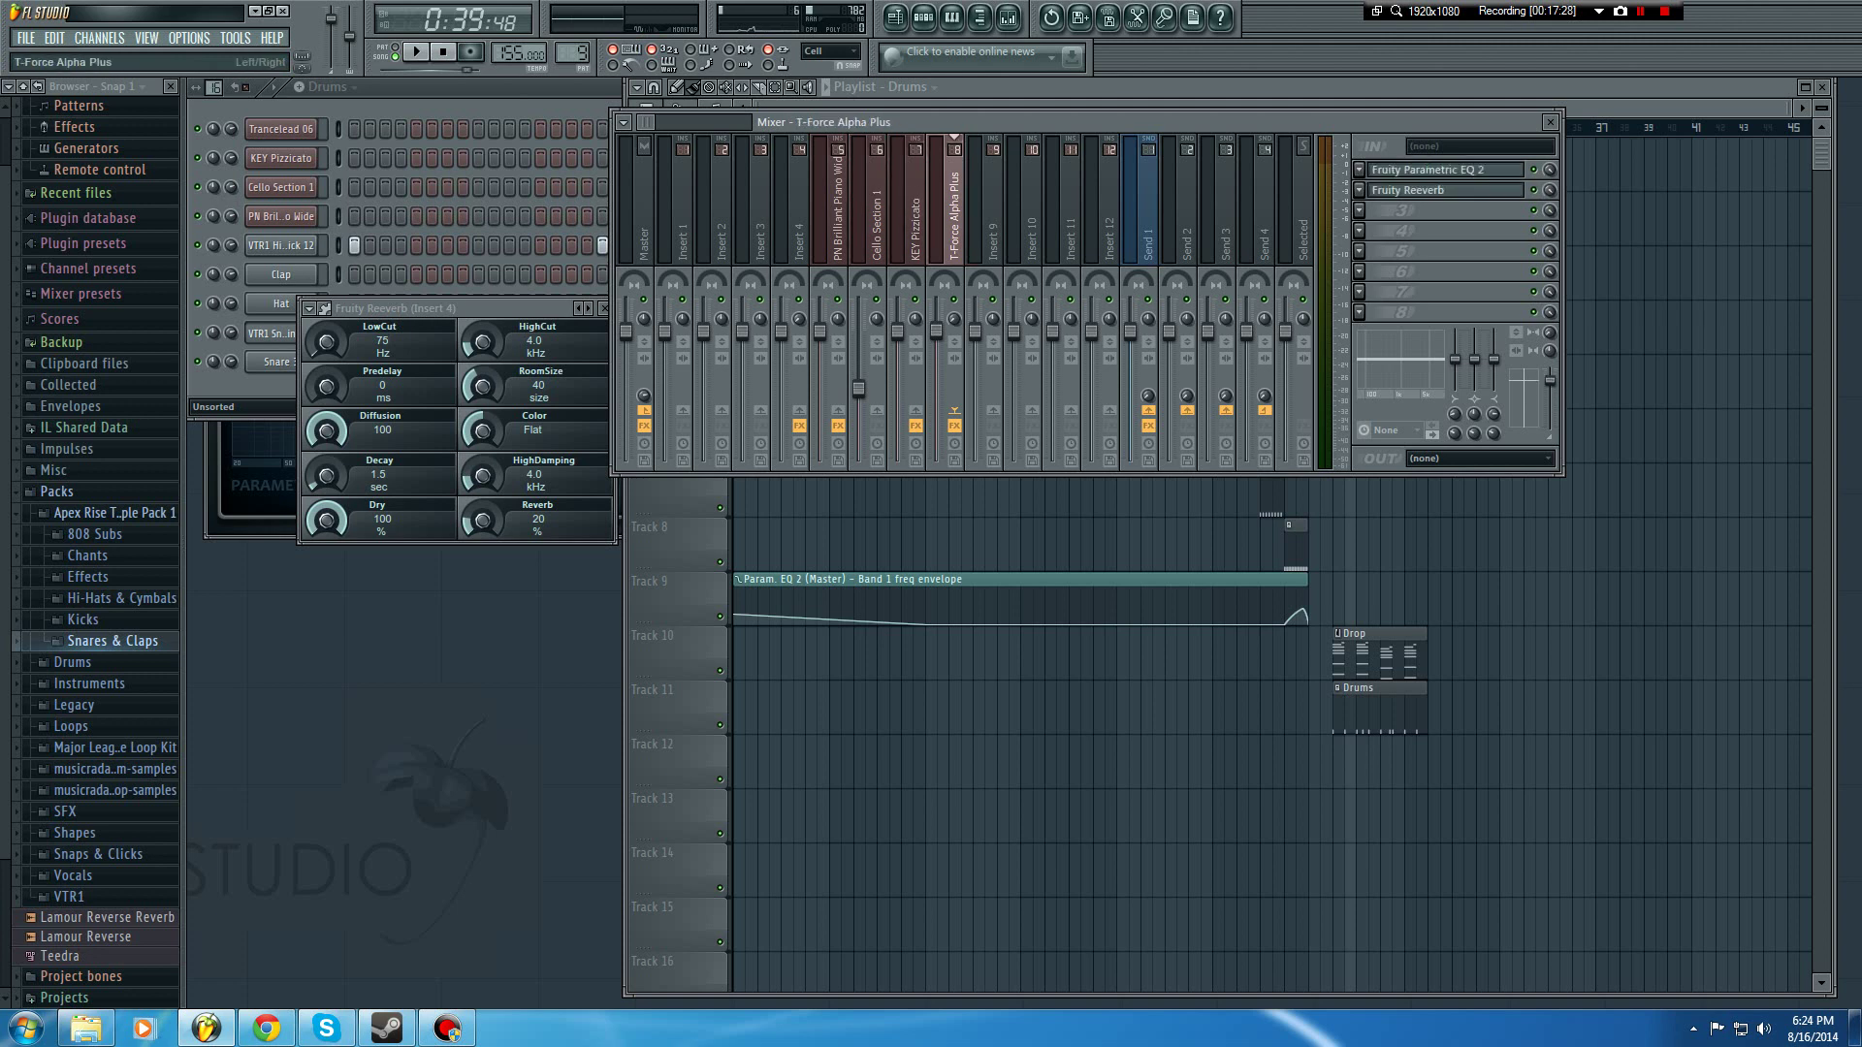
{"action": "left_click", "coordinate": [1550, 122]}
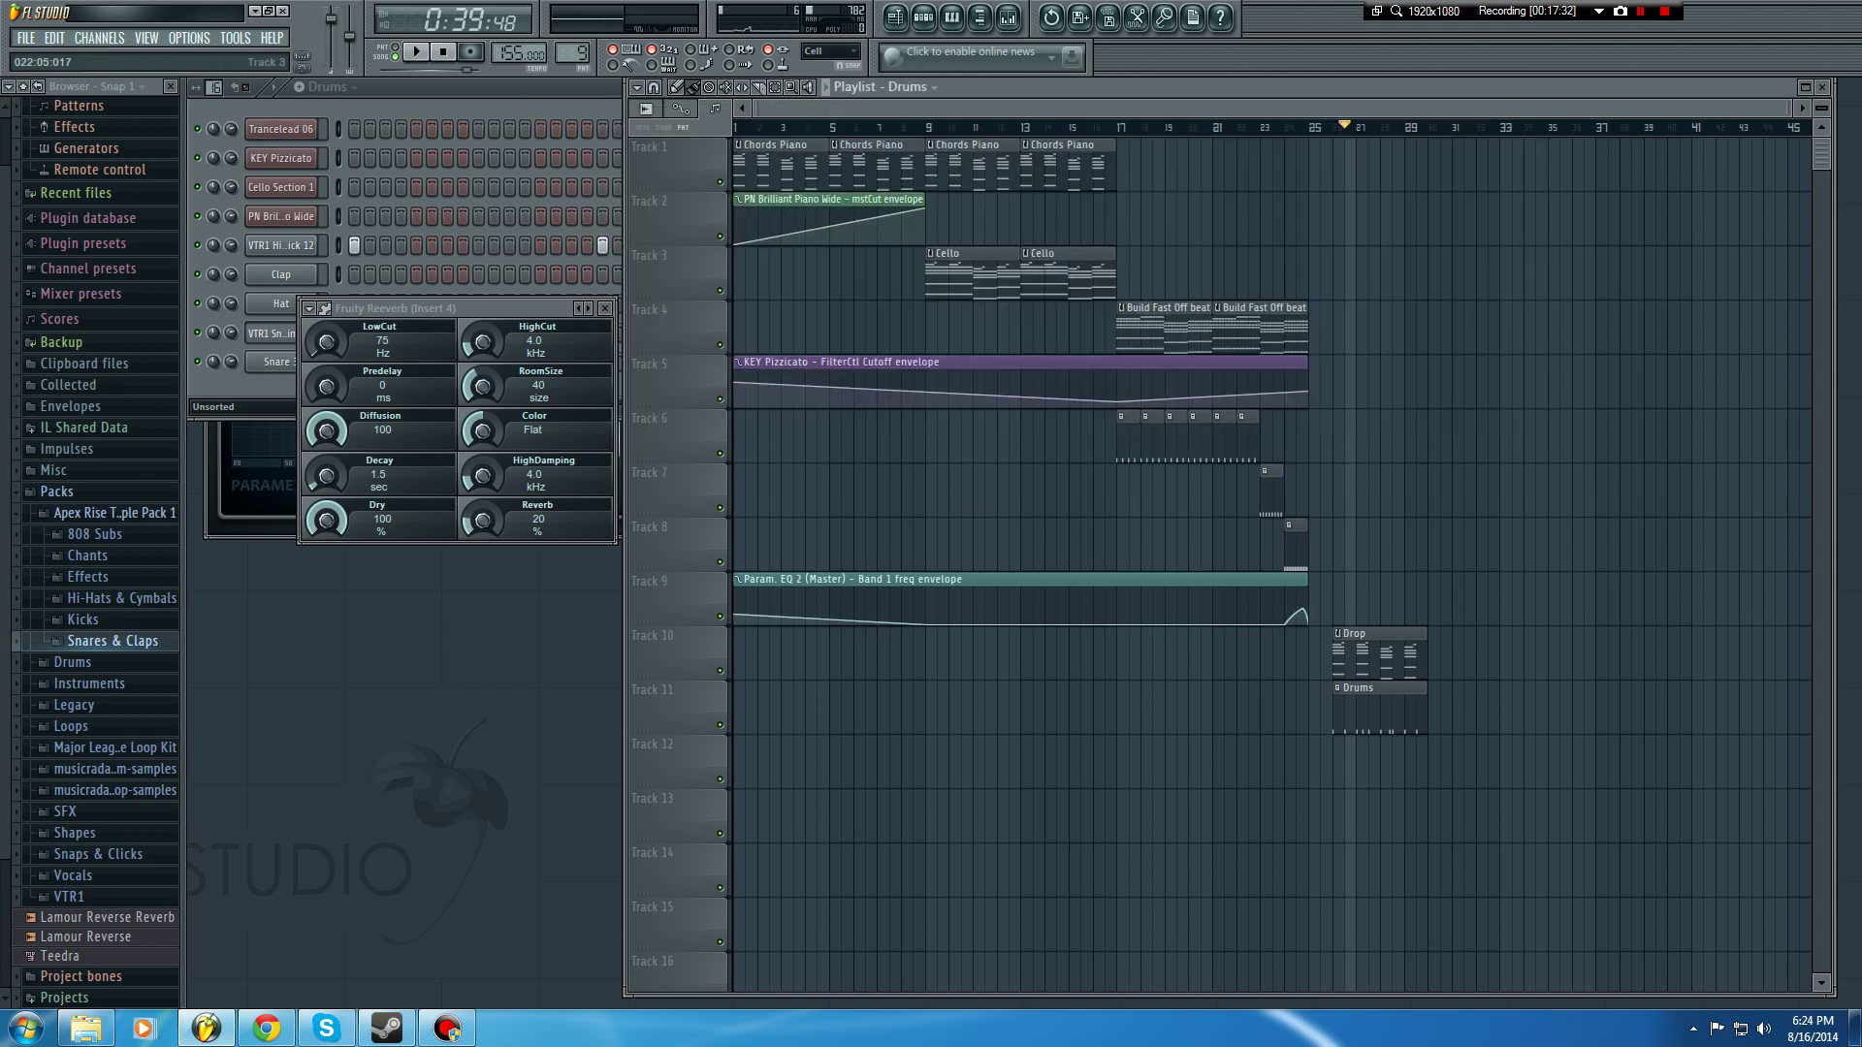
{"action": "key", "text": "F9"}
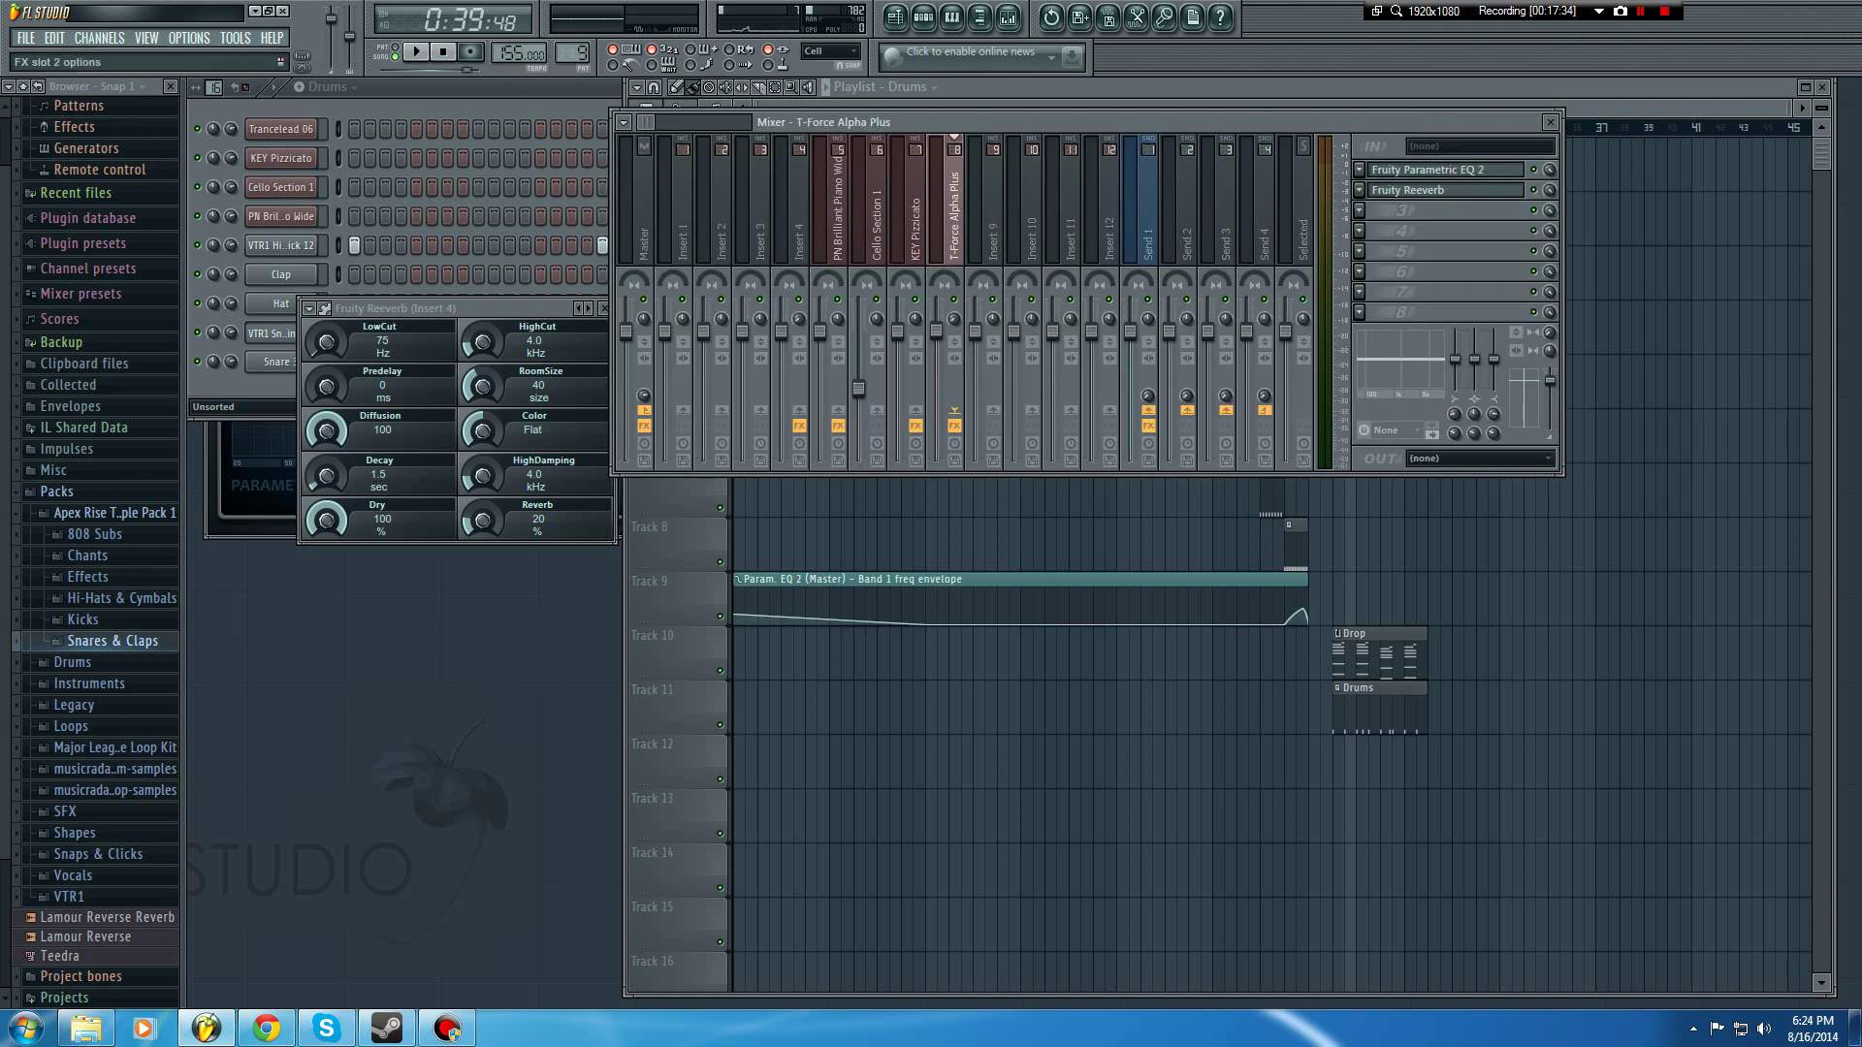
{"action": "left_click", "coordinate": [1549, 123]}
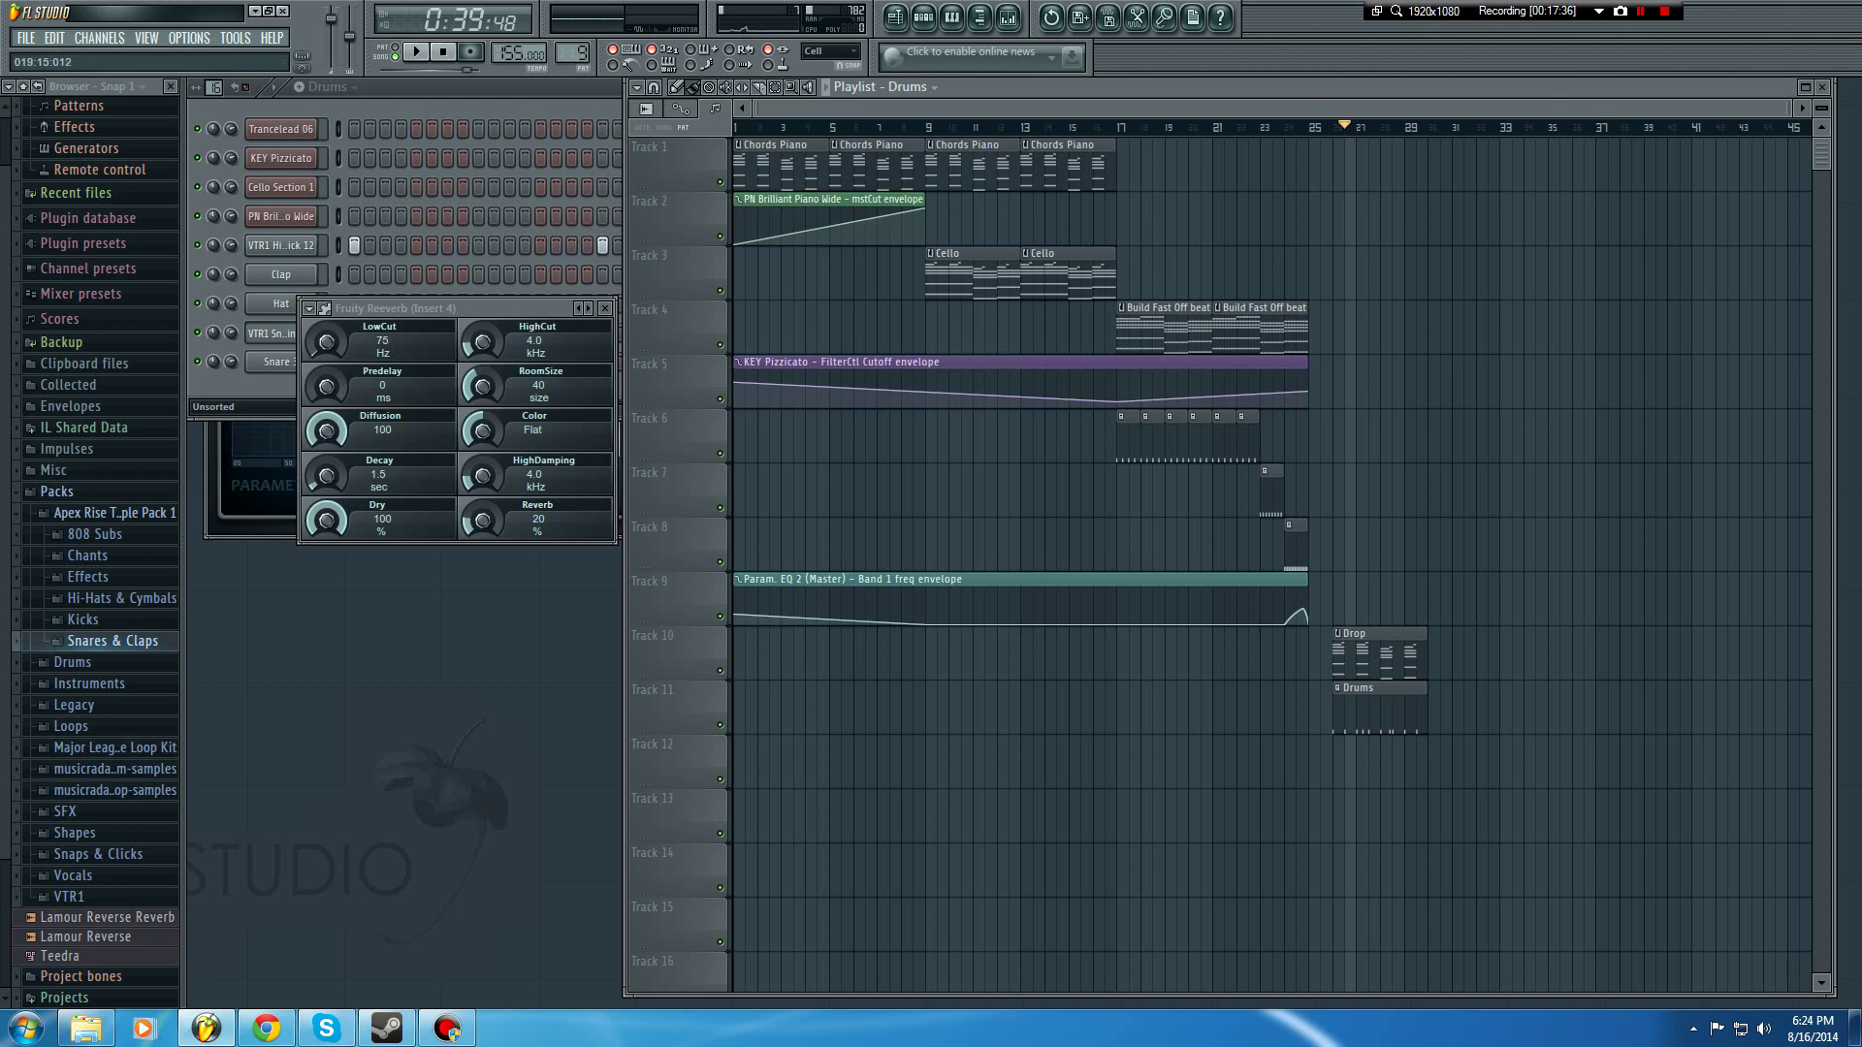
Step: Switch to the Drop pattern and insert a Nexus instrument channel next to the Trancelead 06 channel
{"action": "left_click", "coordinate": [1331, 127]}
{"action": "left_click", "coordinate": [328, 86]}
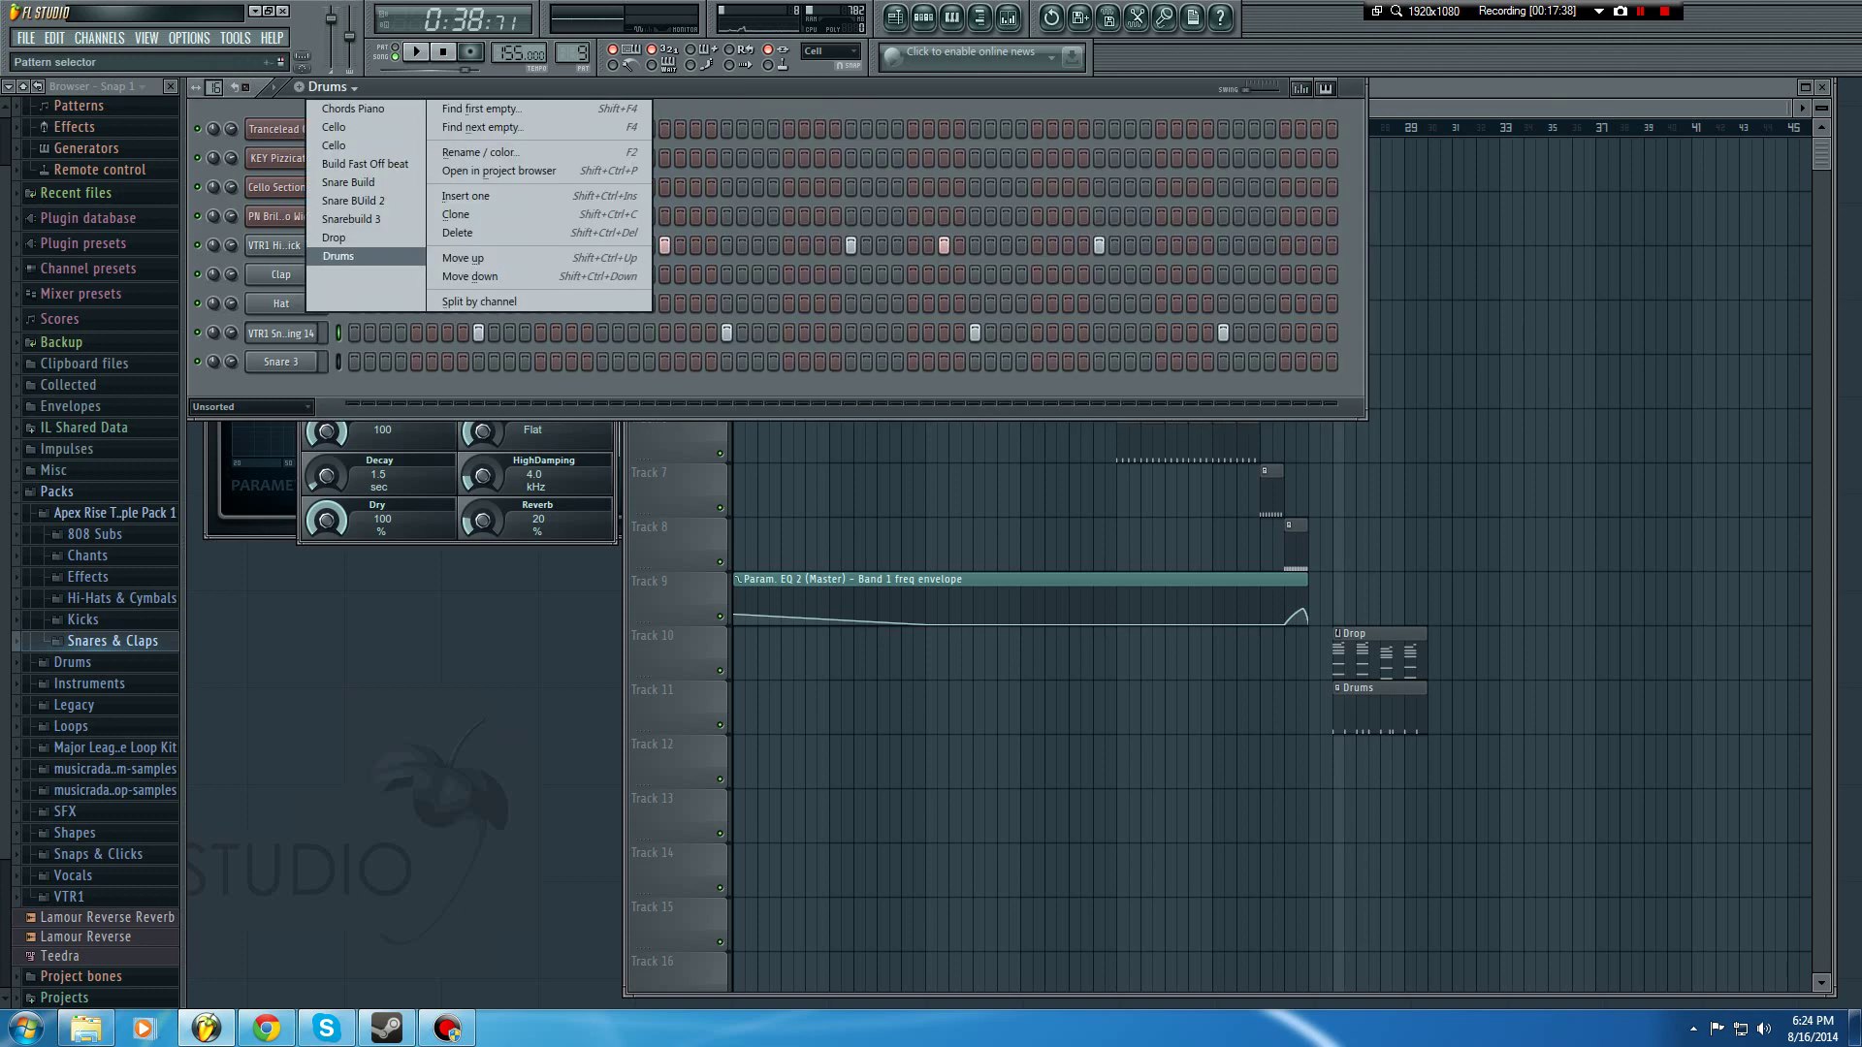
{"action": "left_click", "coordinate": [335, 237]}
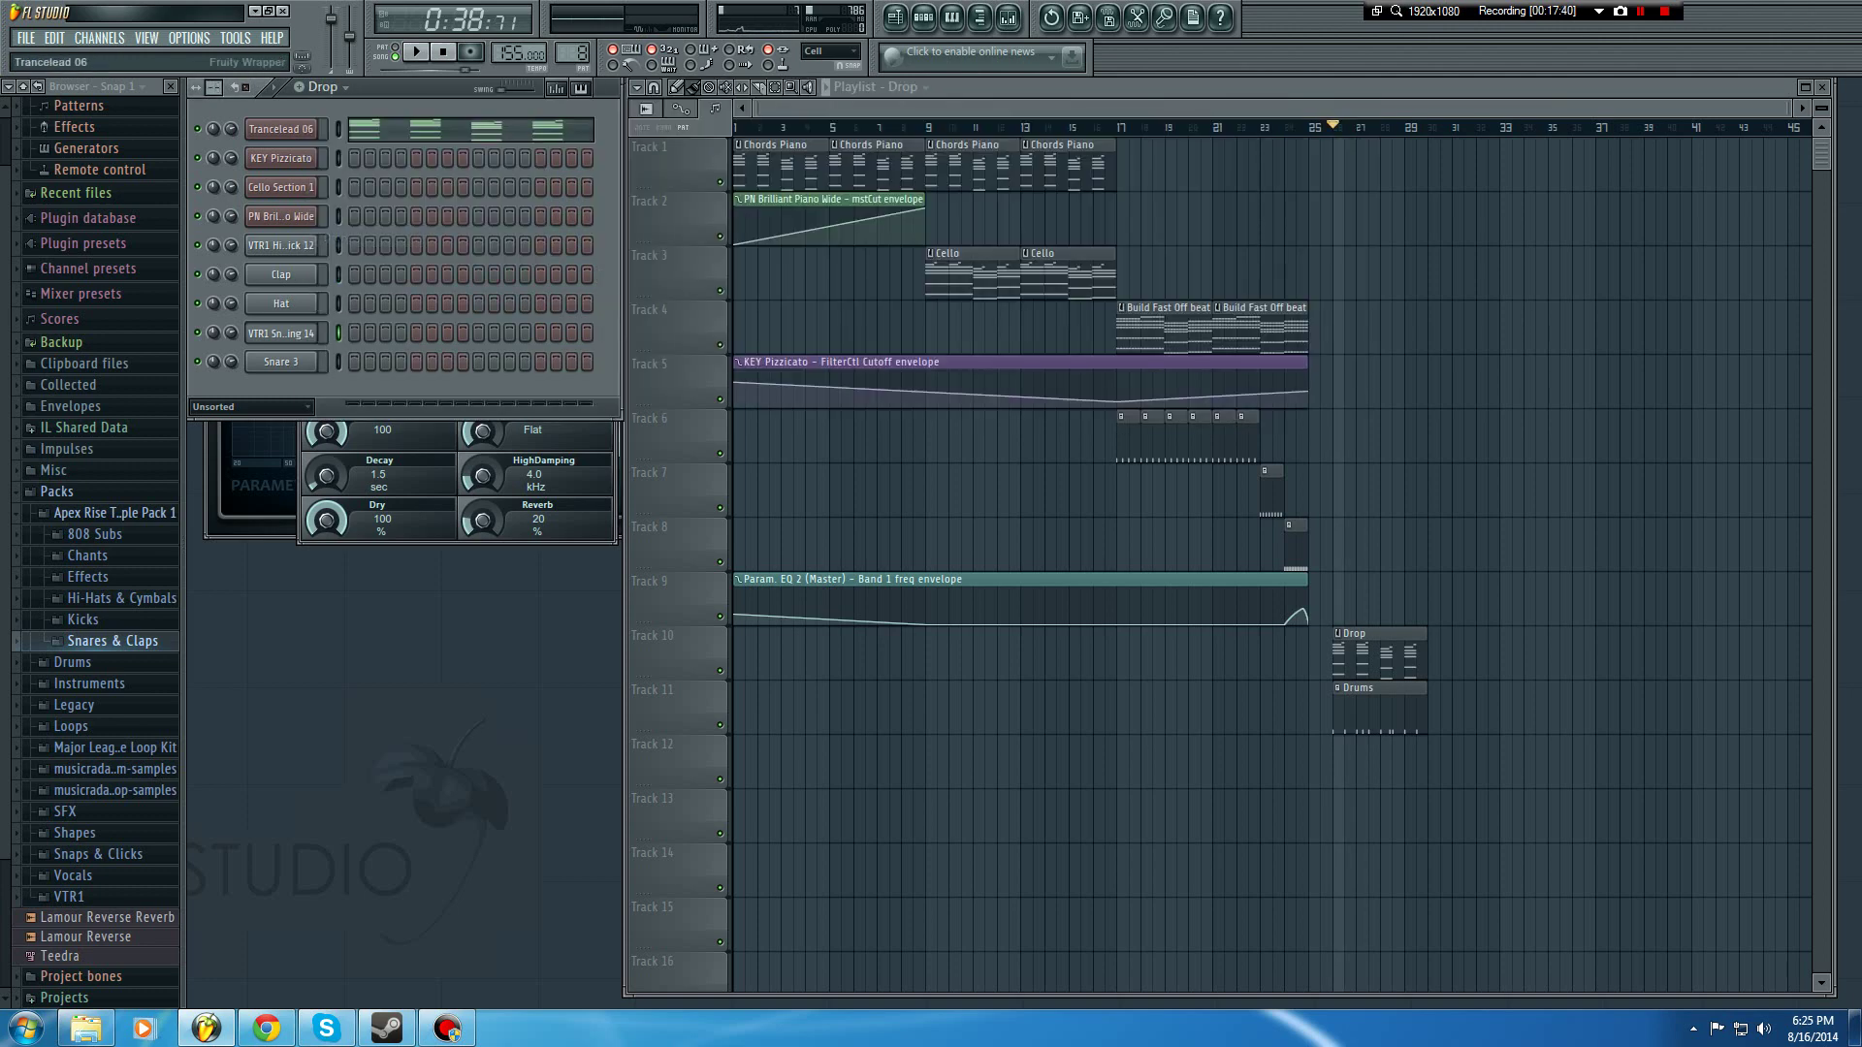
{"action": "left_click", "coordinate": [281, 129]}
{"action": "left_click", "coordinate": [281, 129]}
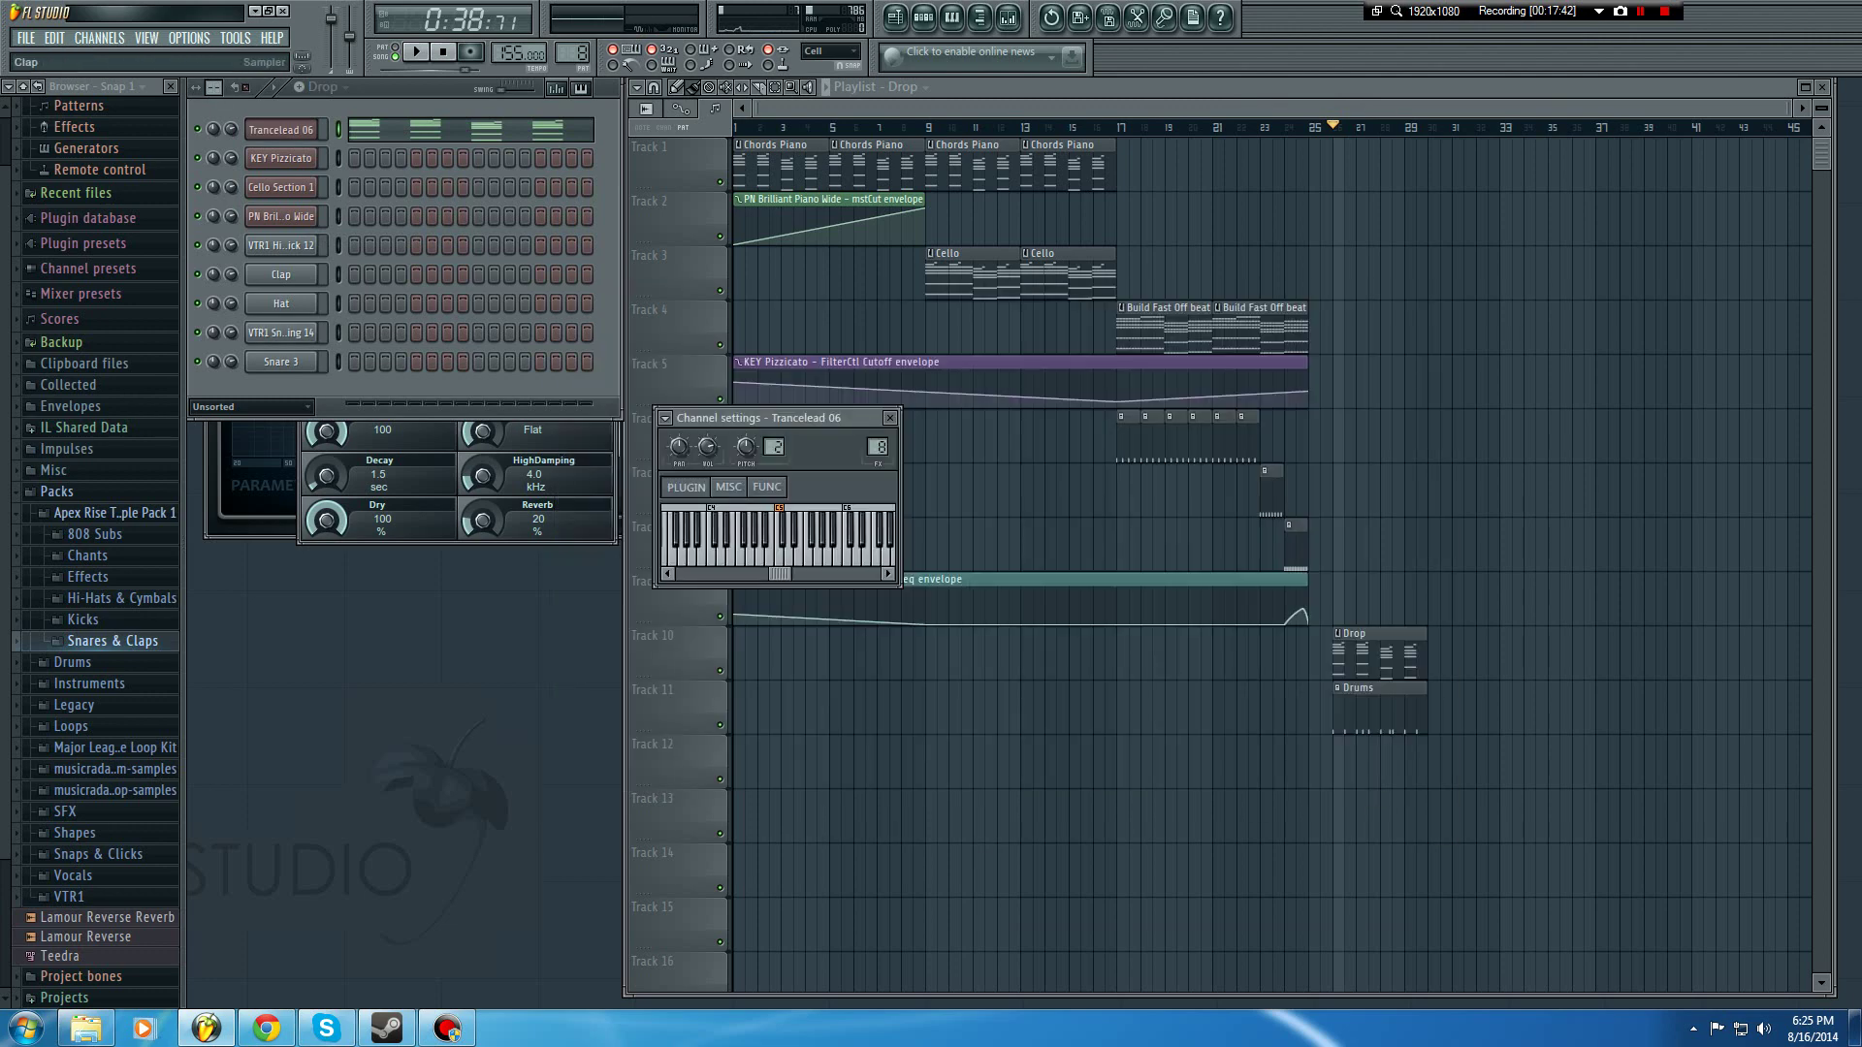
{"action": "right_click", "coordinate": [320, 123]}
{"action": "mouse_move", "coordinate": [368, 310]}
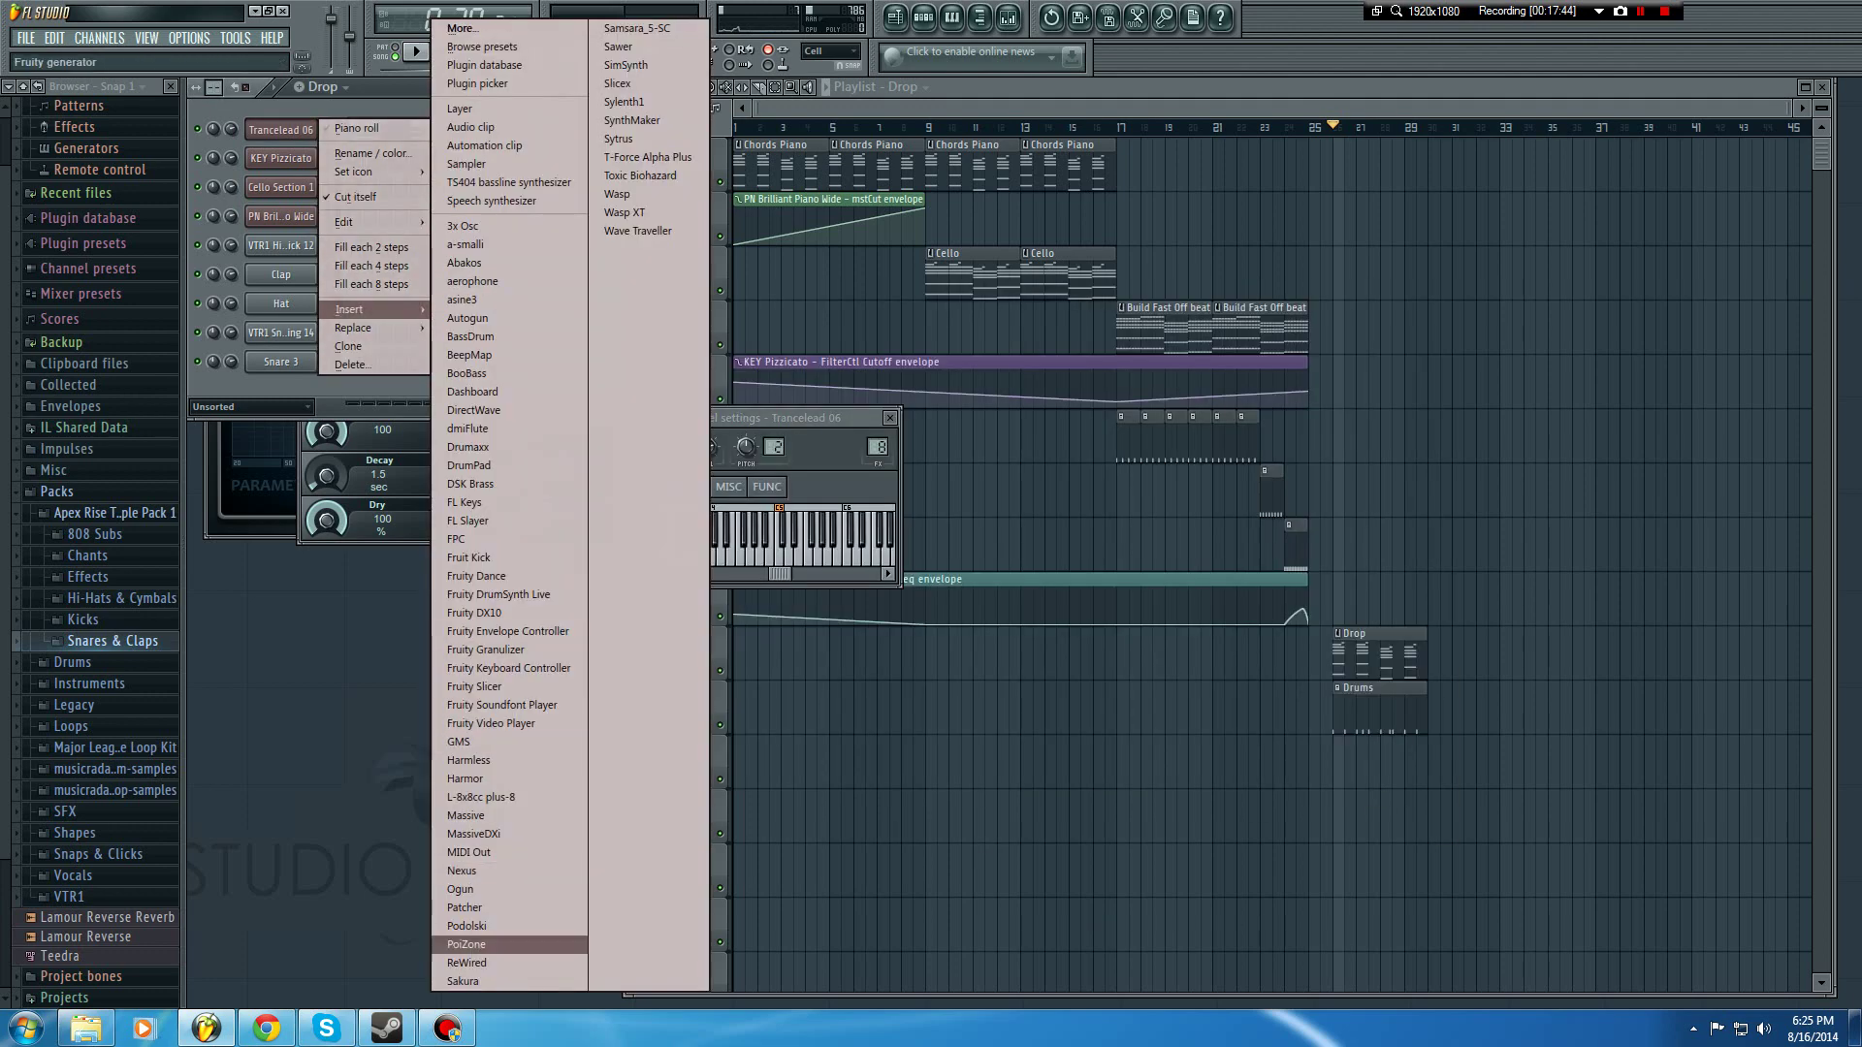
{"action": "left_click", "coordinate": [495, 871]}
Step: Browse to the XP Guitars category in Nexus and audition the BA E-Bass 1 and BA E-Bass 3 presets
{"action": "left_click", "coordinate": [669, 548]}
{"action": "scroll", "coordinate": [669, 548], "scroll_direction": "down", "scroll_amount": 5}
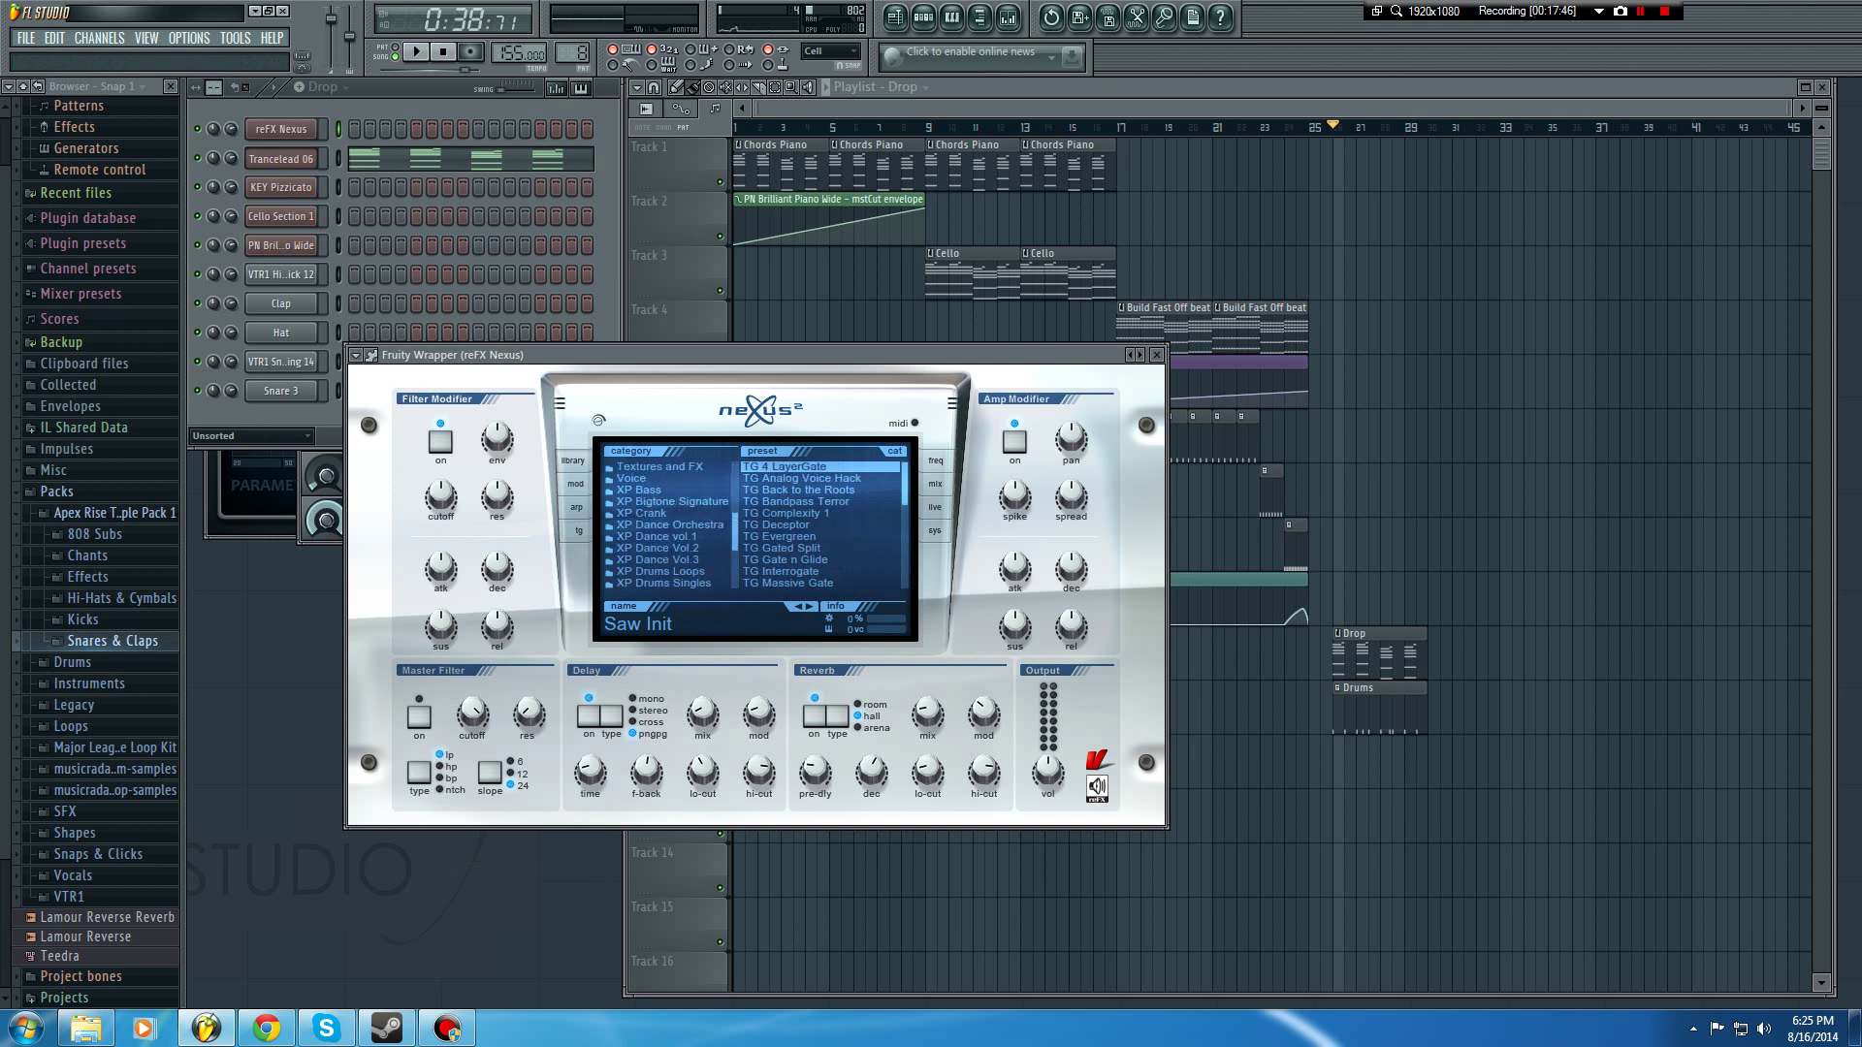
{"action": "left_click", "coordinate": [669, 560]}
{"action": "scroll", "coordinate": [669, 548], "scroll_direction": "down", "scroll_amount": 4}
{"action": "scroll", "coordinate": [669, 513], "scroll_direction": "up", "scroll_amount": 2}
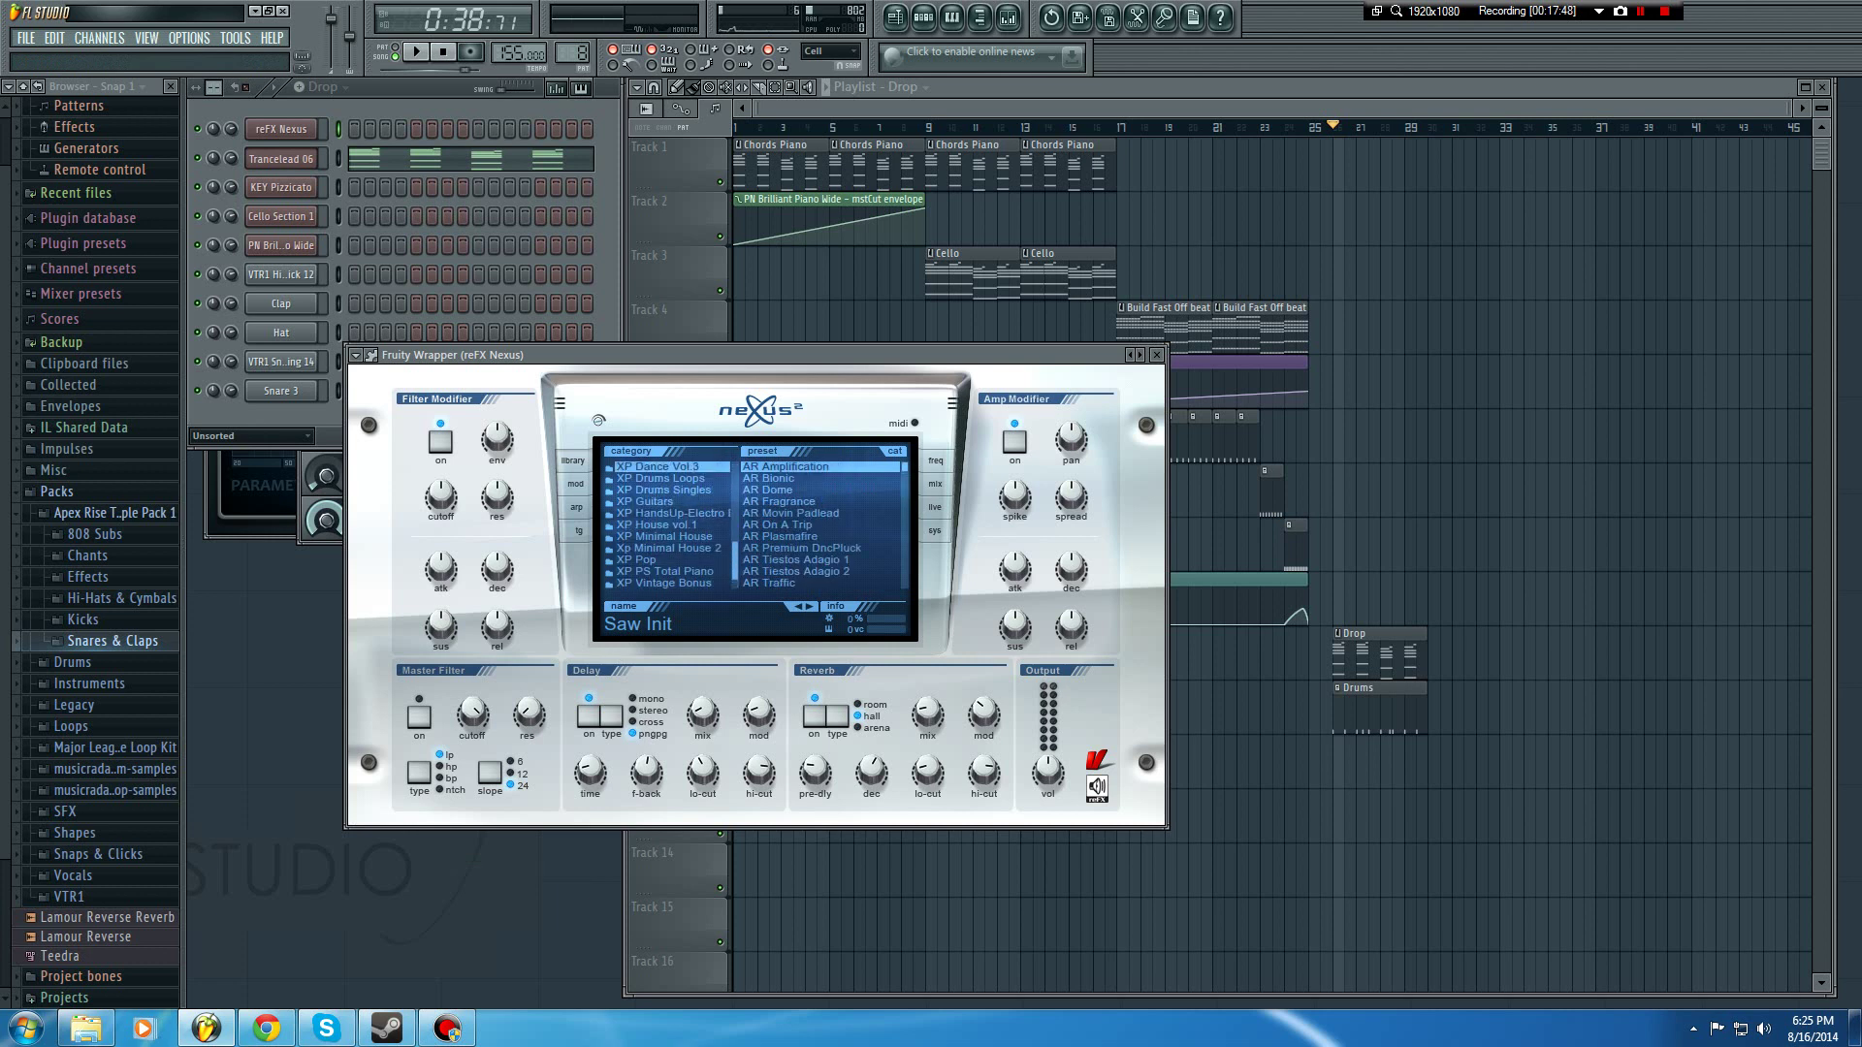
{"action": "left_click", "coordinate": [669, 502]}
{"action": "left_click", "coordinate": [805, 548]}
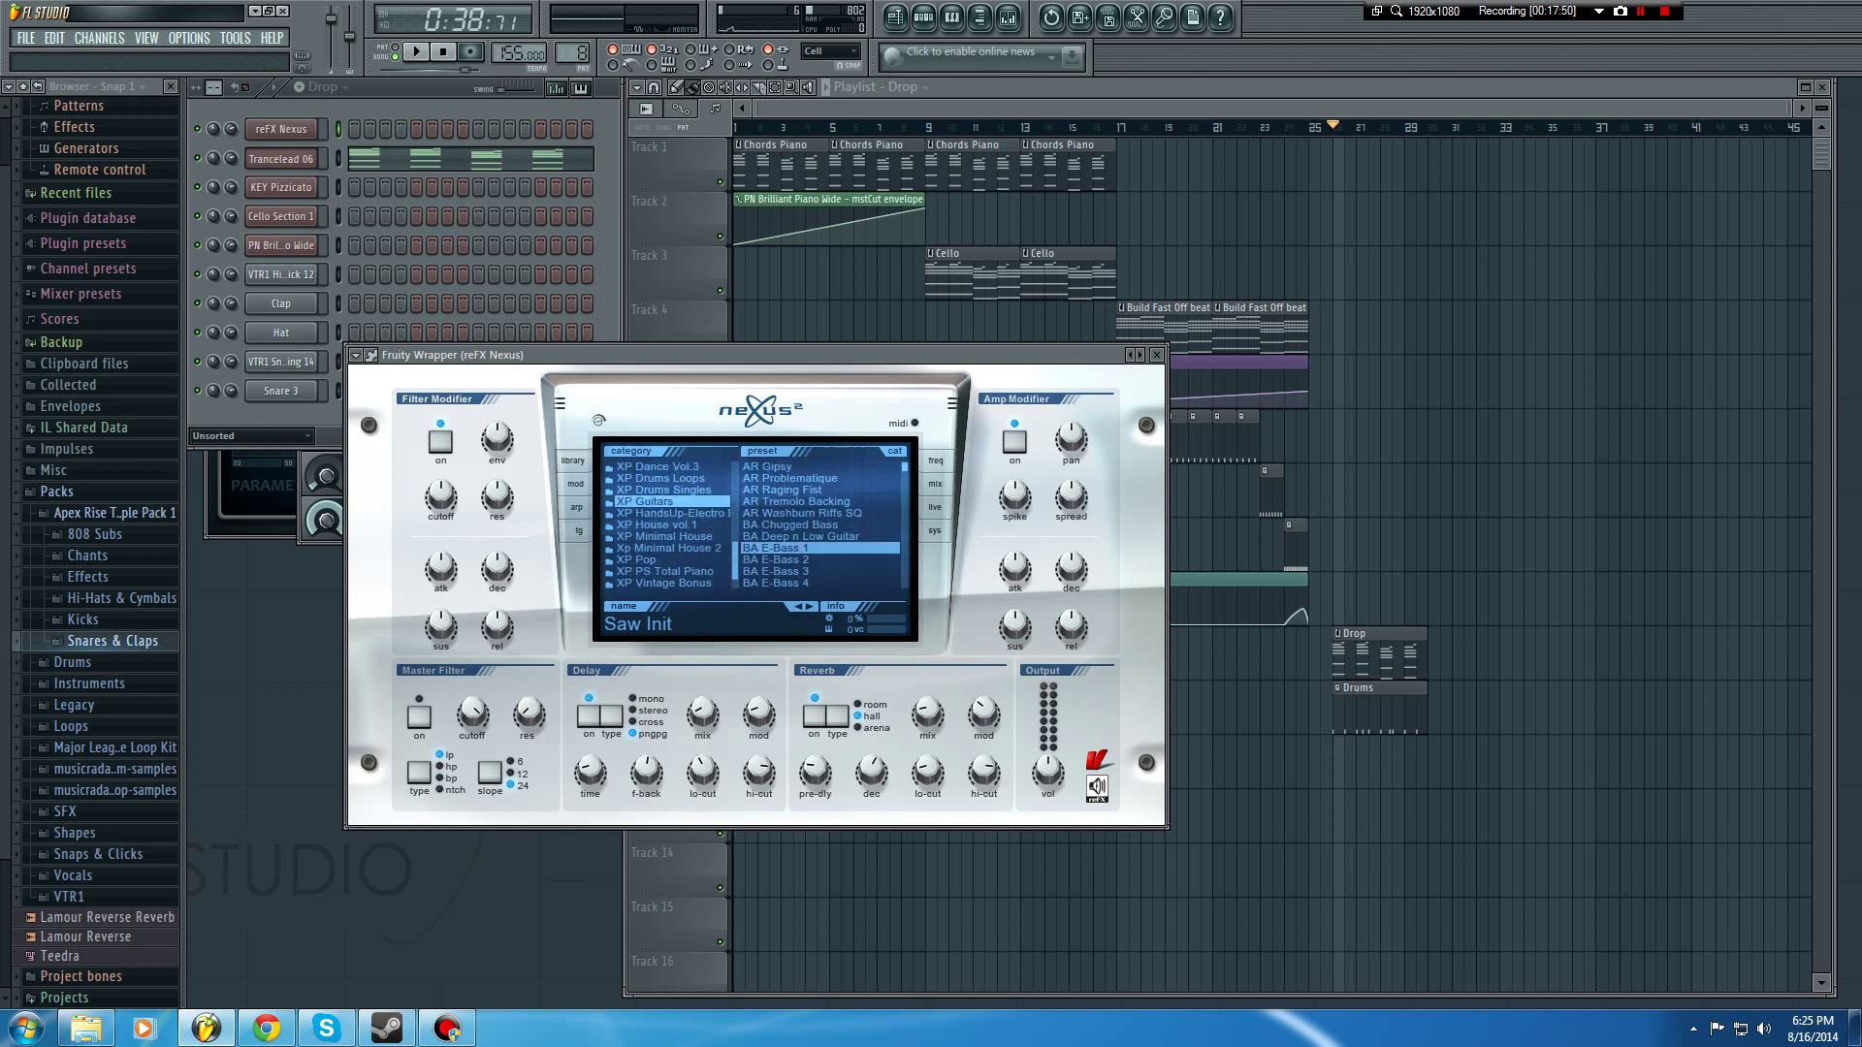
{"action": "key", "text": "z"}
{"action": "key", "text": "z"}
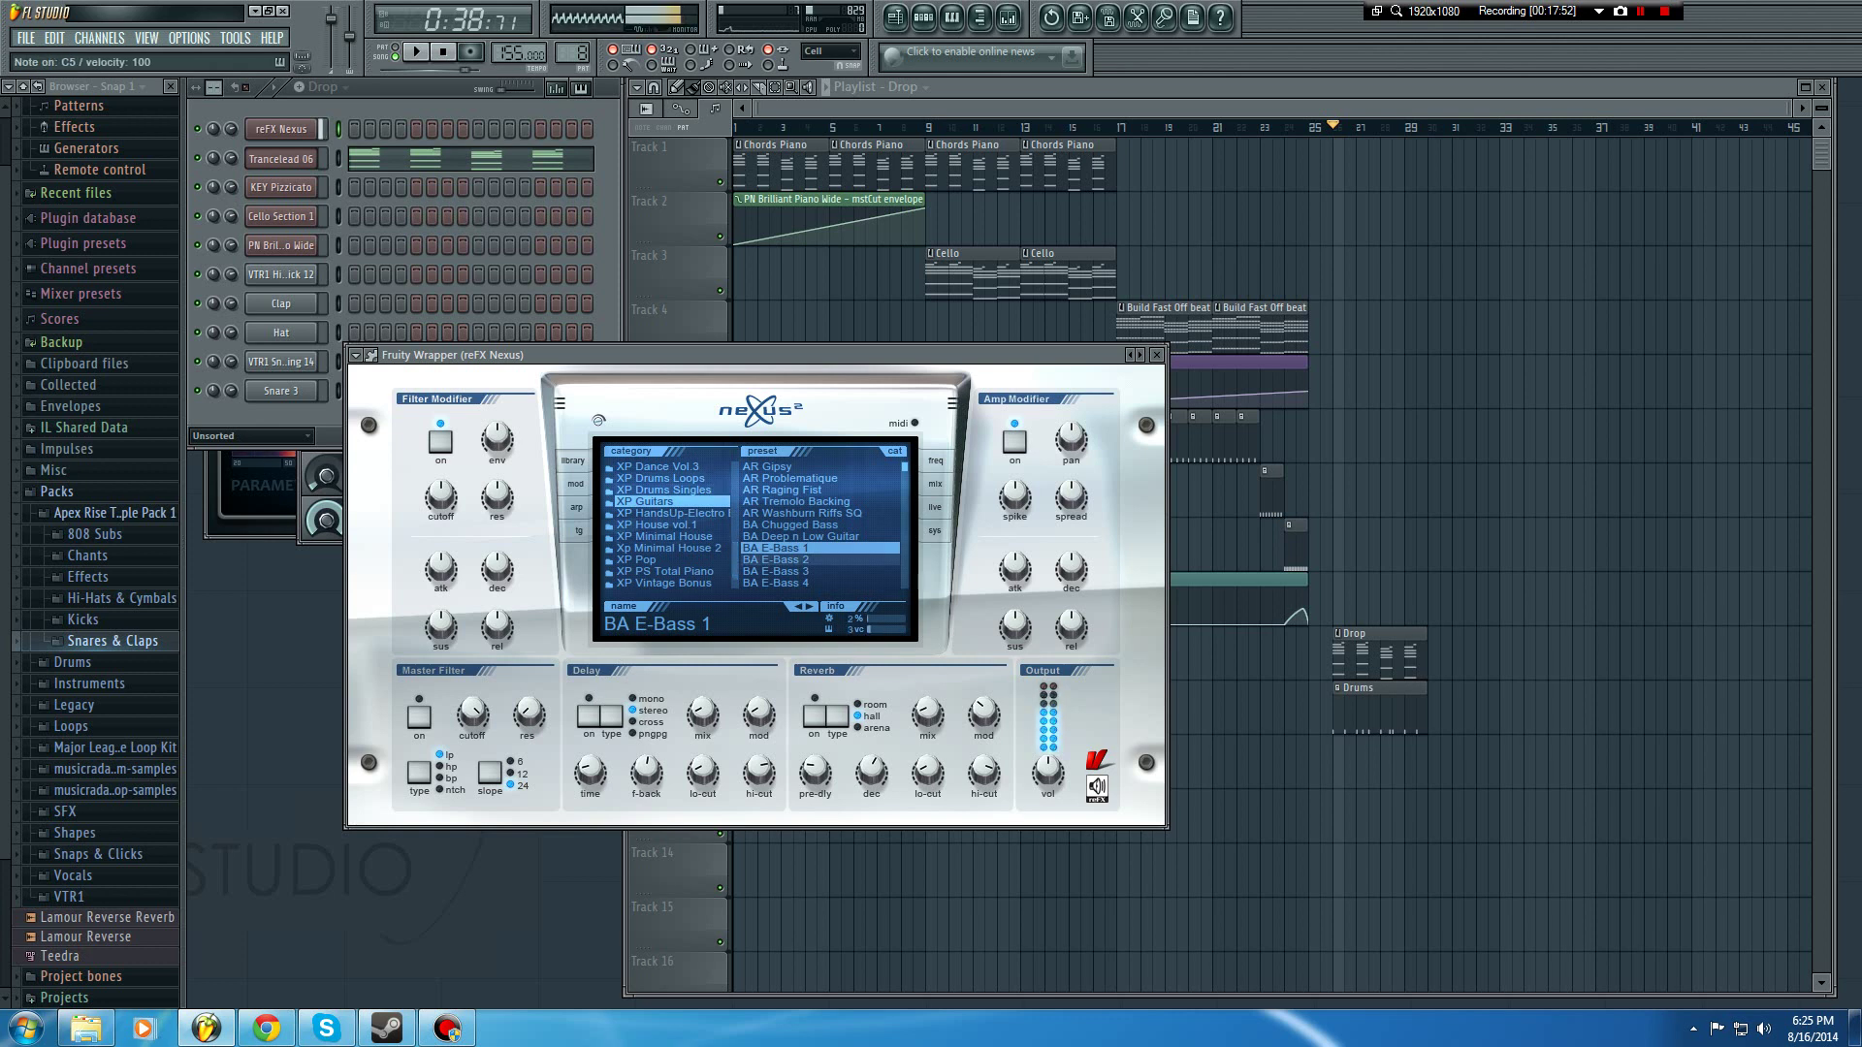
{"action": "left_click", "coordinate": [805, 572]}
{"action": "key", "text": "z"}
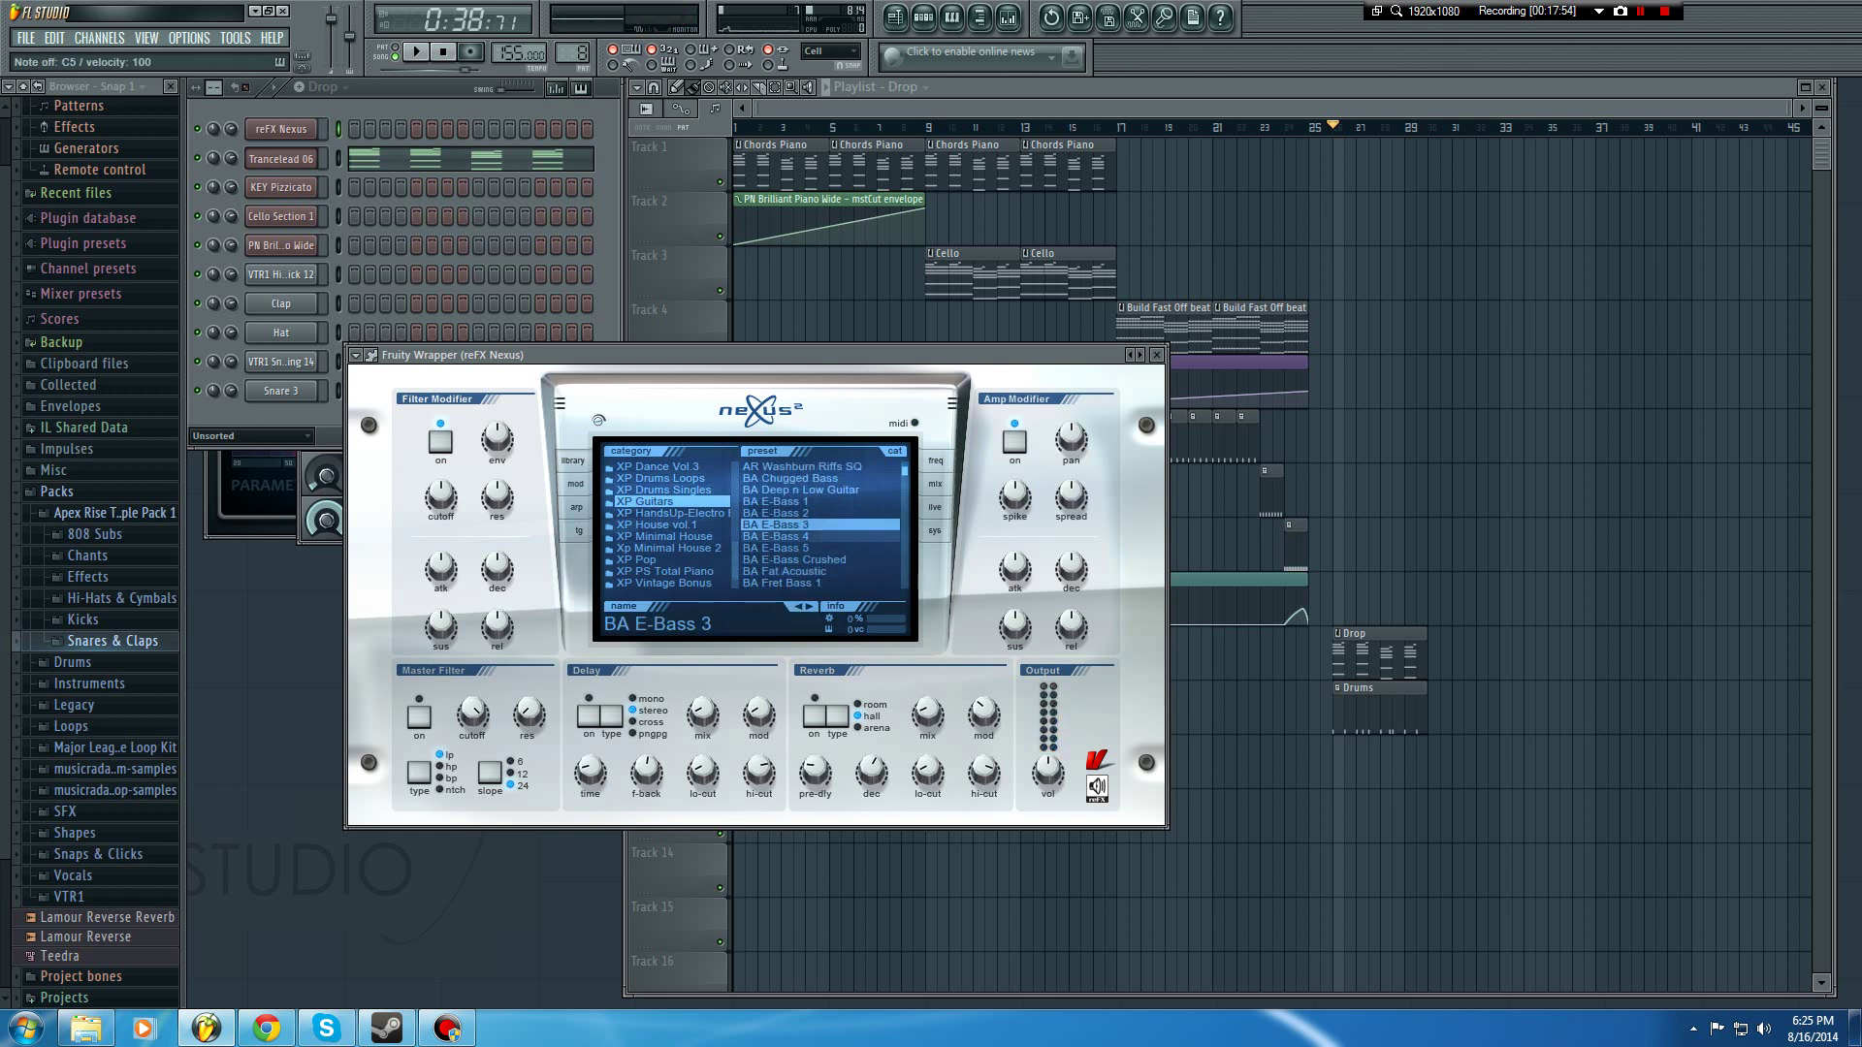
Step: Preview the Sub 3, Sub 6, Sub 12 and Sub 13 samples from the 808 Subs folder
{"action": "left_click", "coordinate": [97, 534]}
{"action": "left_click", "coordinate": [85, 593]}
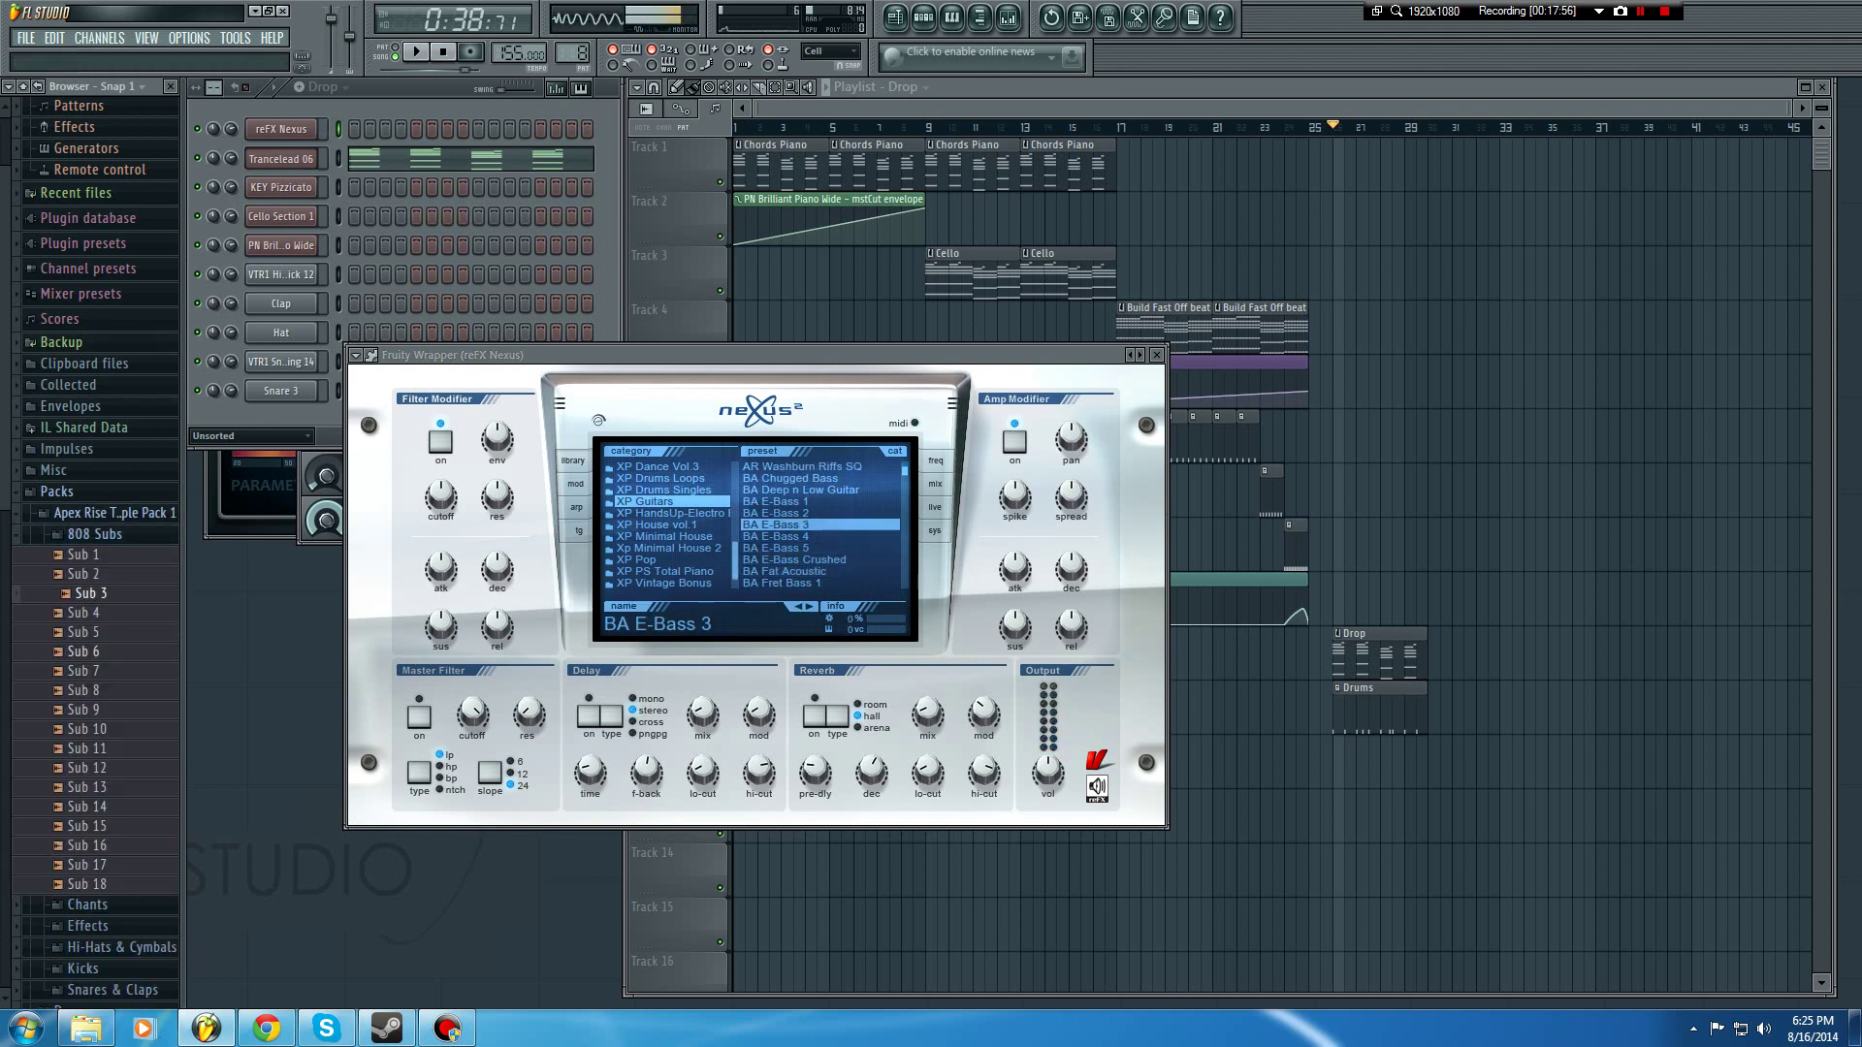
{"action": "left_click", "coordinate": [85, 652]}
{"action": "left_click", "coordinate": [87, 768]}
{"action": "left_click", "coordinate": [87, 787]}
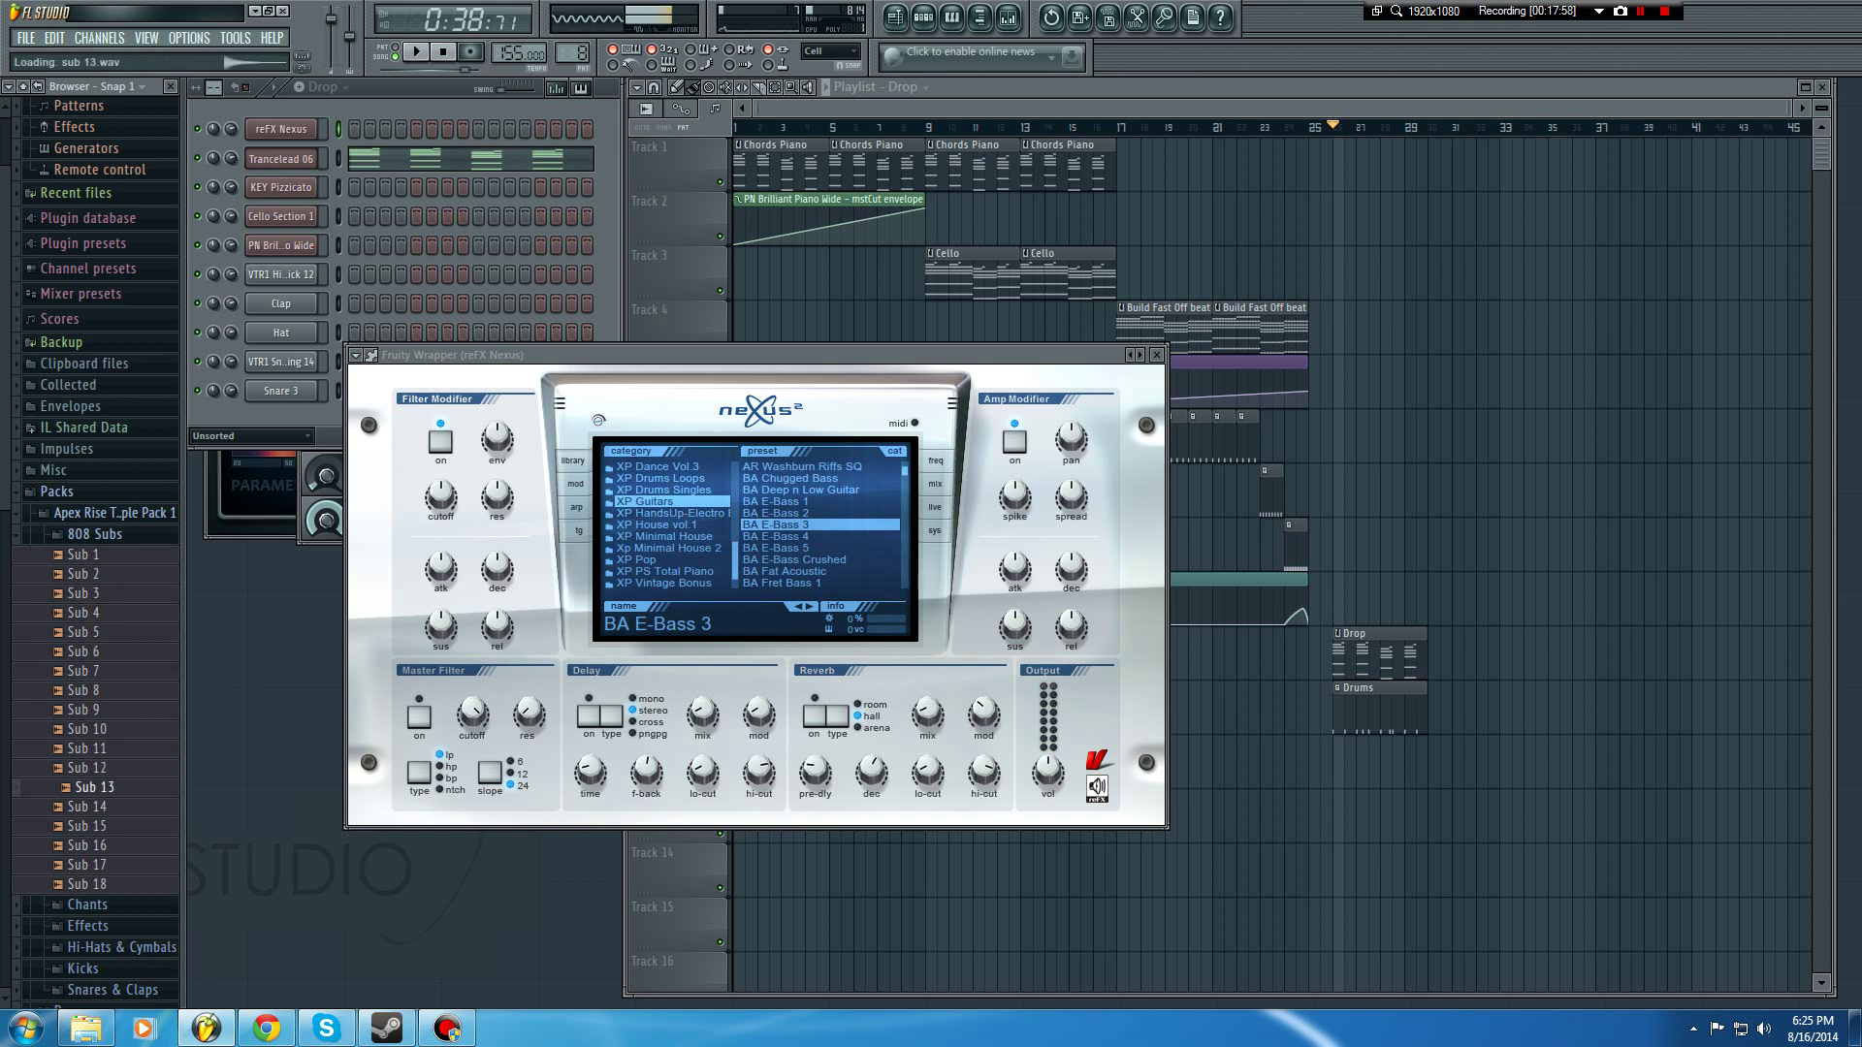
Step: Audition the Nexus presets BA E-Bass 2, BA E-Bass 4 and BA E-Bass 5
{"action": "left_click", "coordinate": [805, 513]}
{"action": "key", "text": "z"}
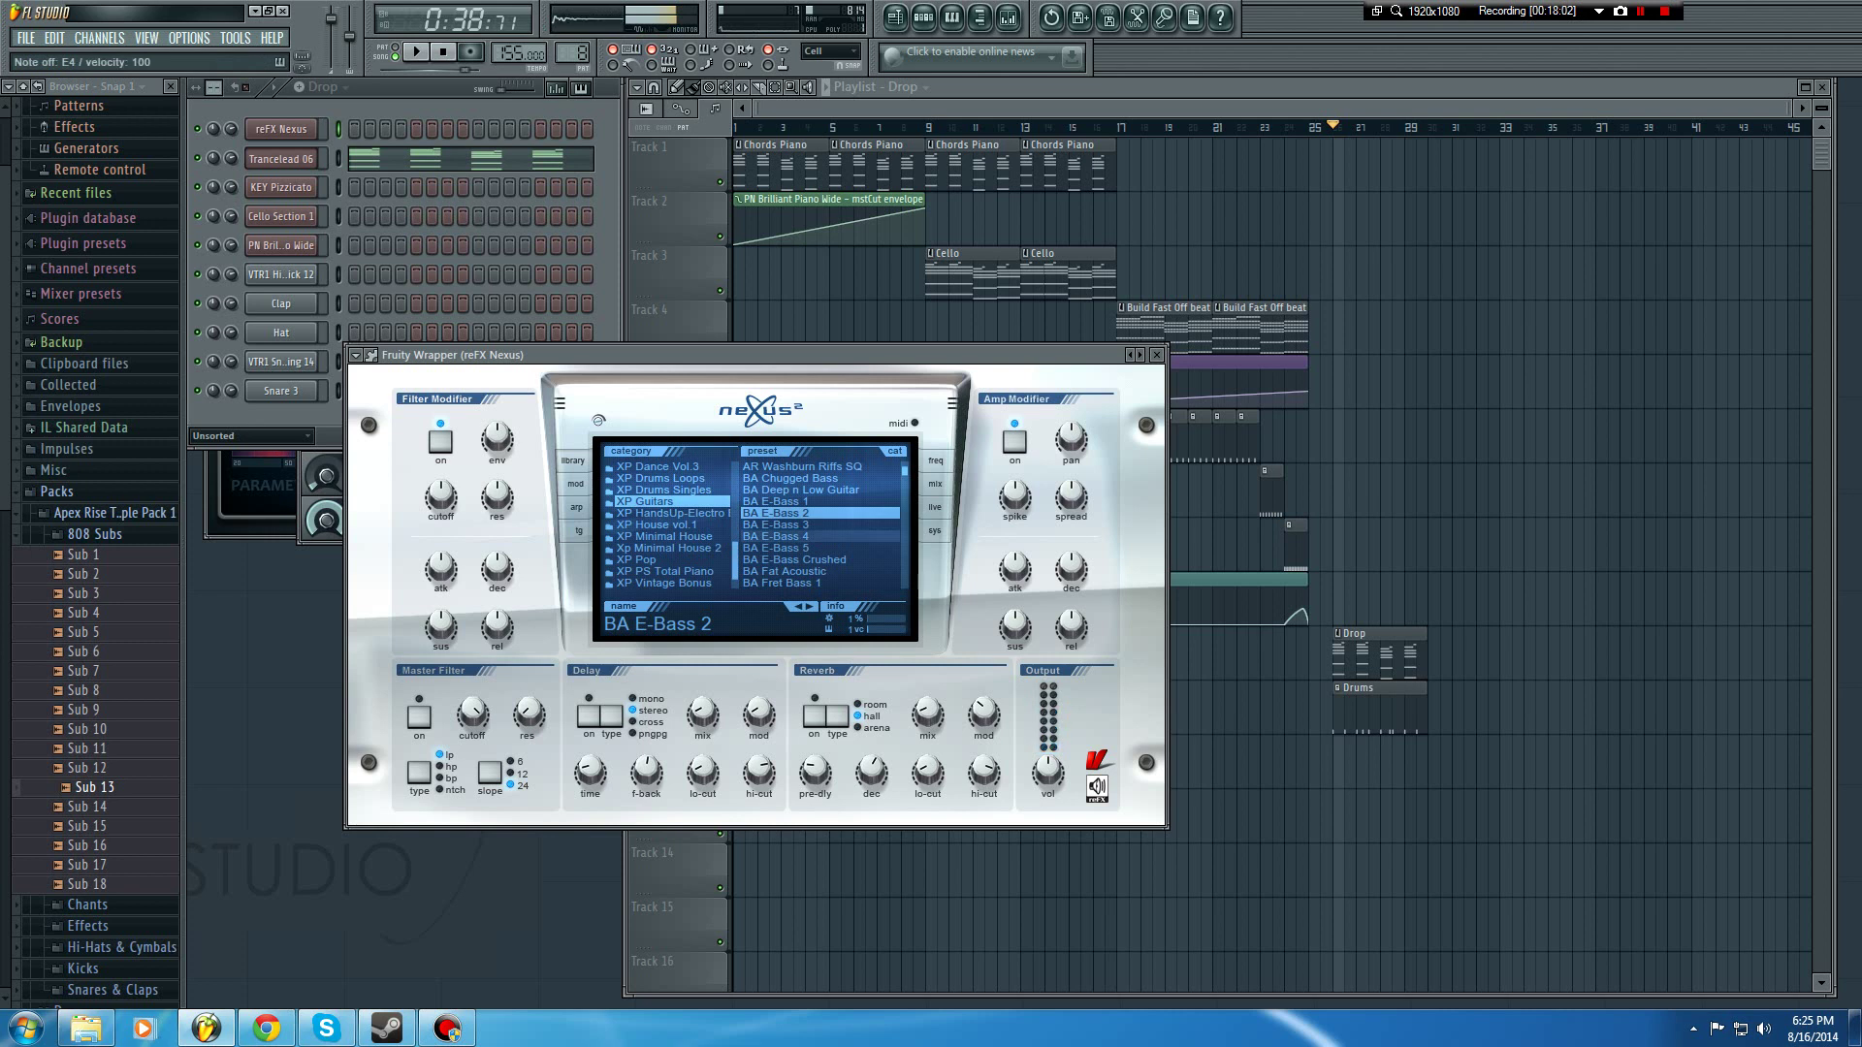
{"action": "left_click", "coordinate": [804, 536]}
{"action": "key", "text": "c"}
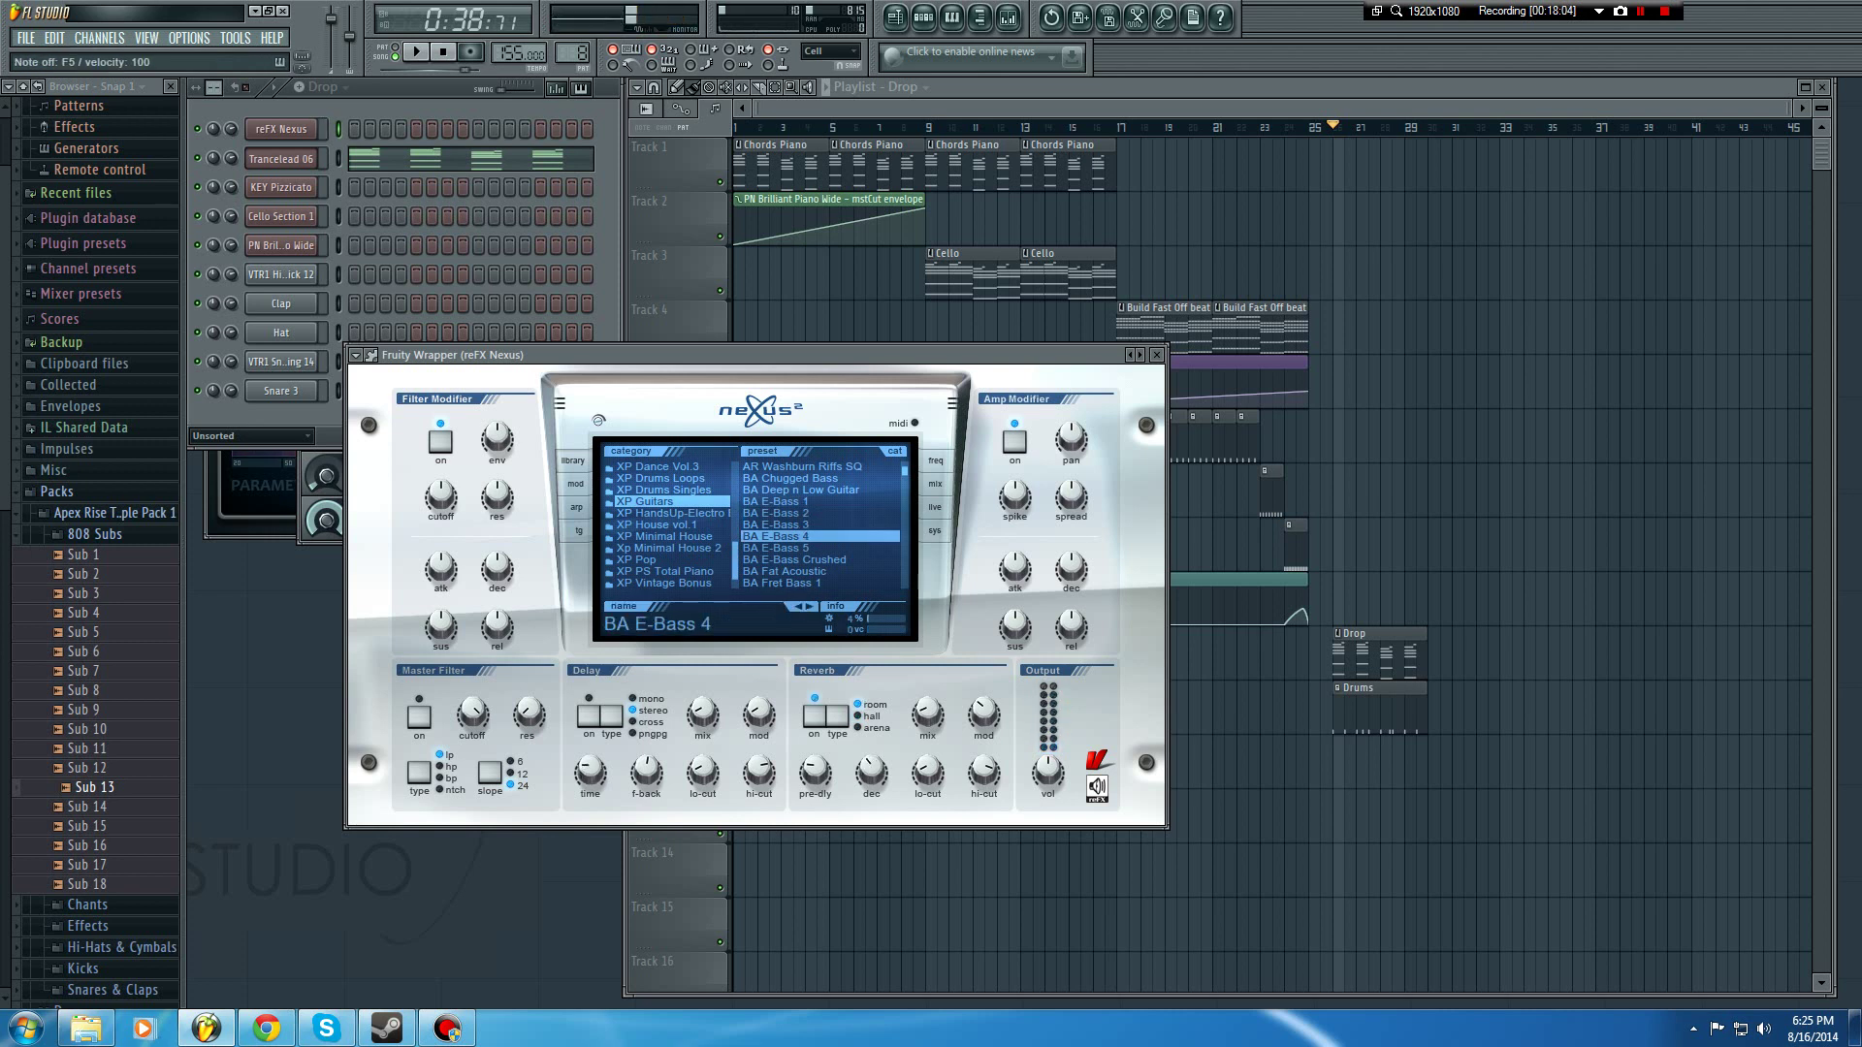
{"action": "key", "text": "c"}
{"action": "key", "text": "c"}
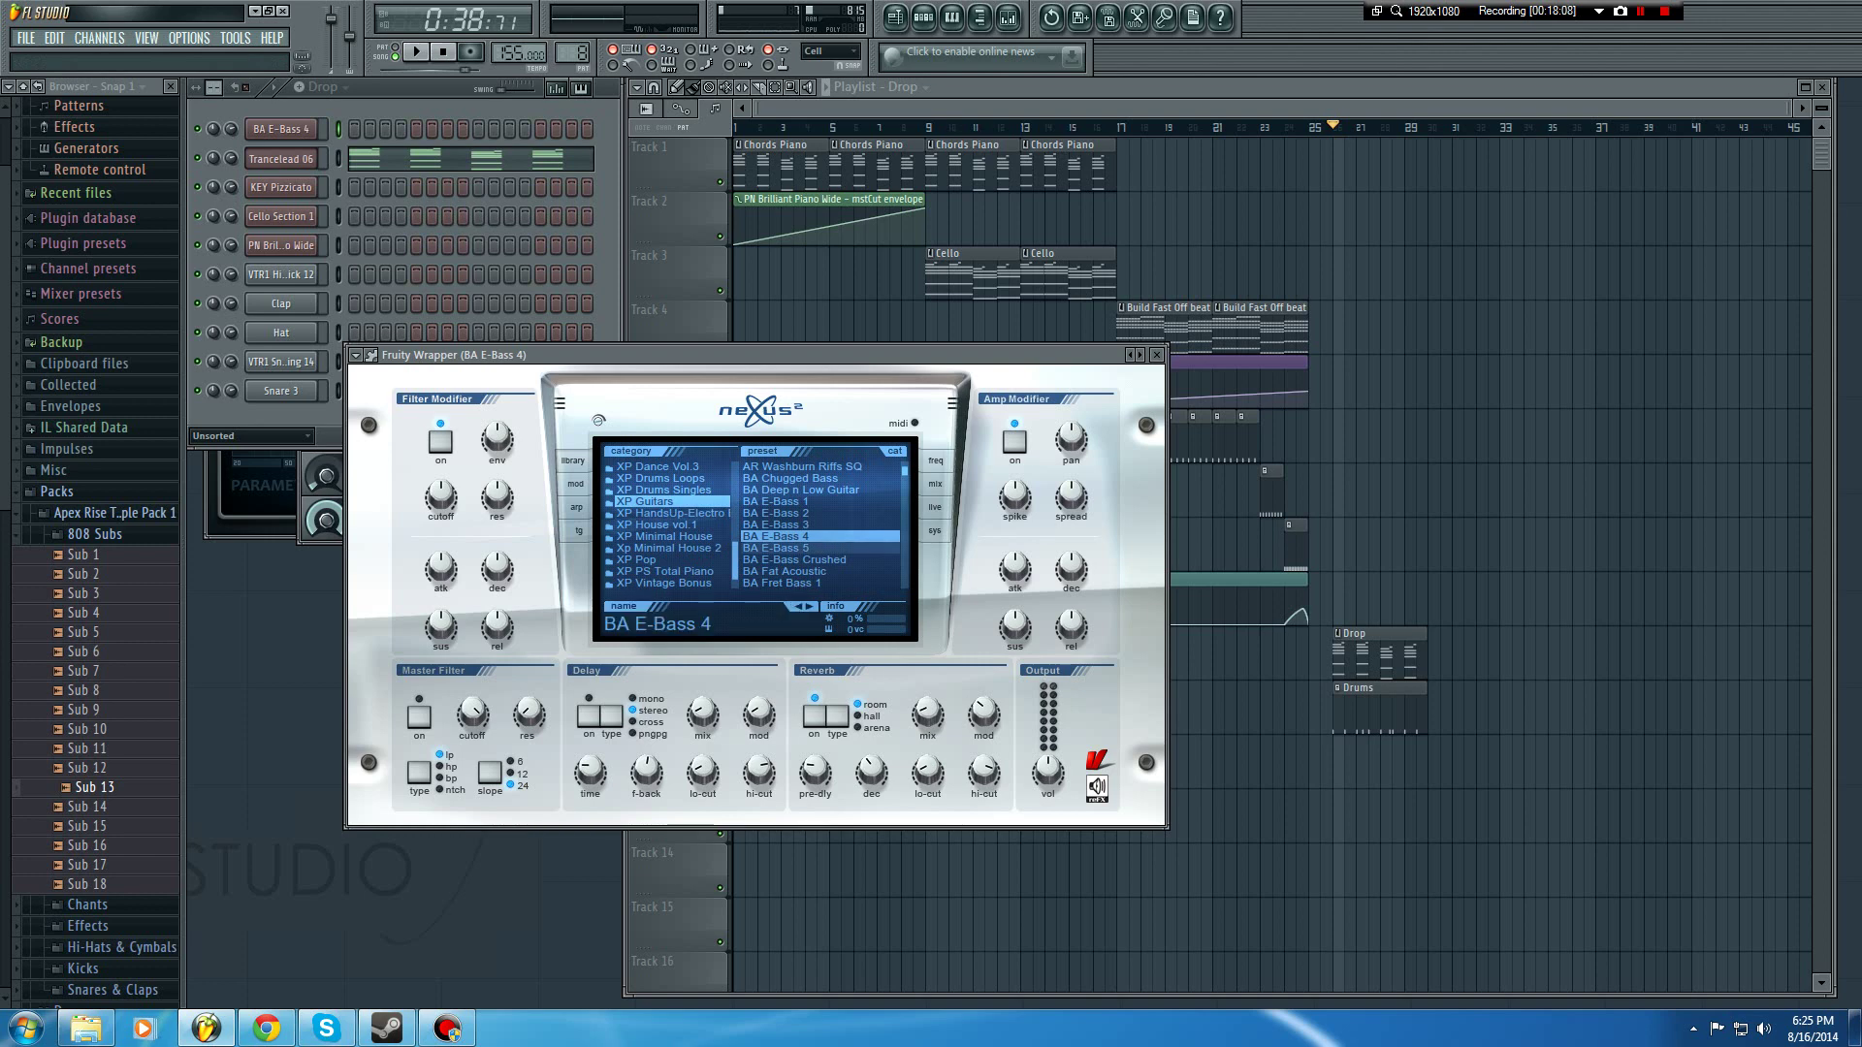
{"action": "left_click", "coordinate": [805, 548]}
{"action": "key", "text": "c"}
{"action": "key", "text": "c"}
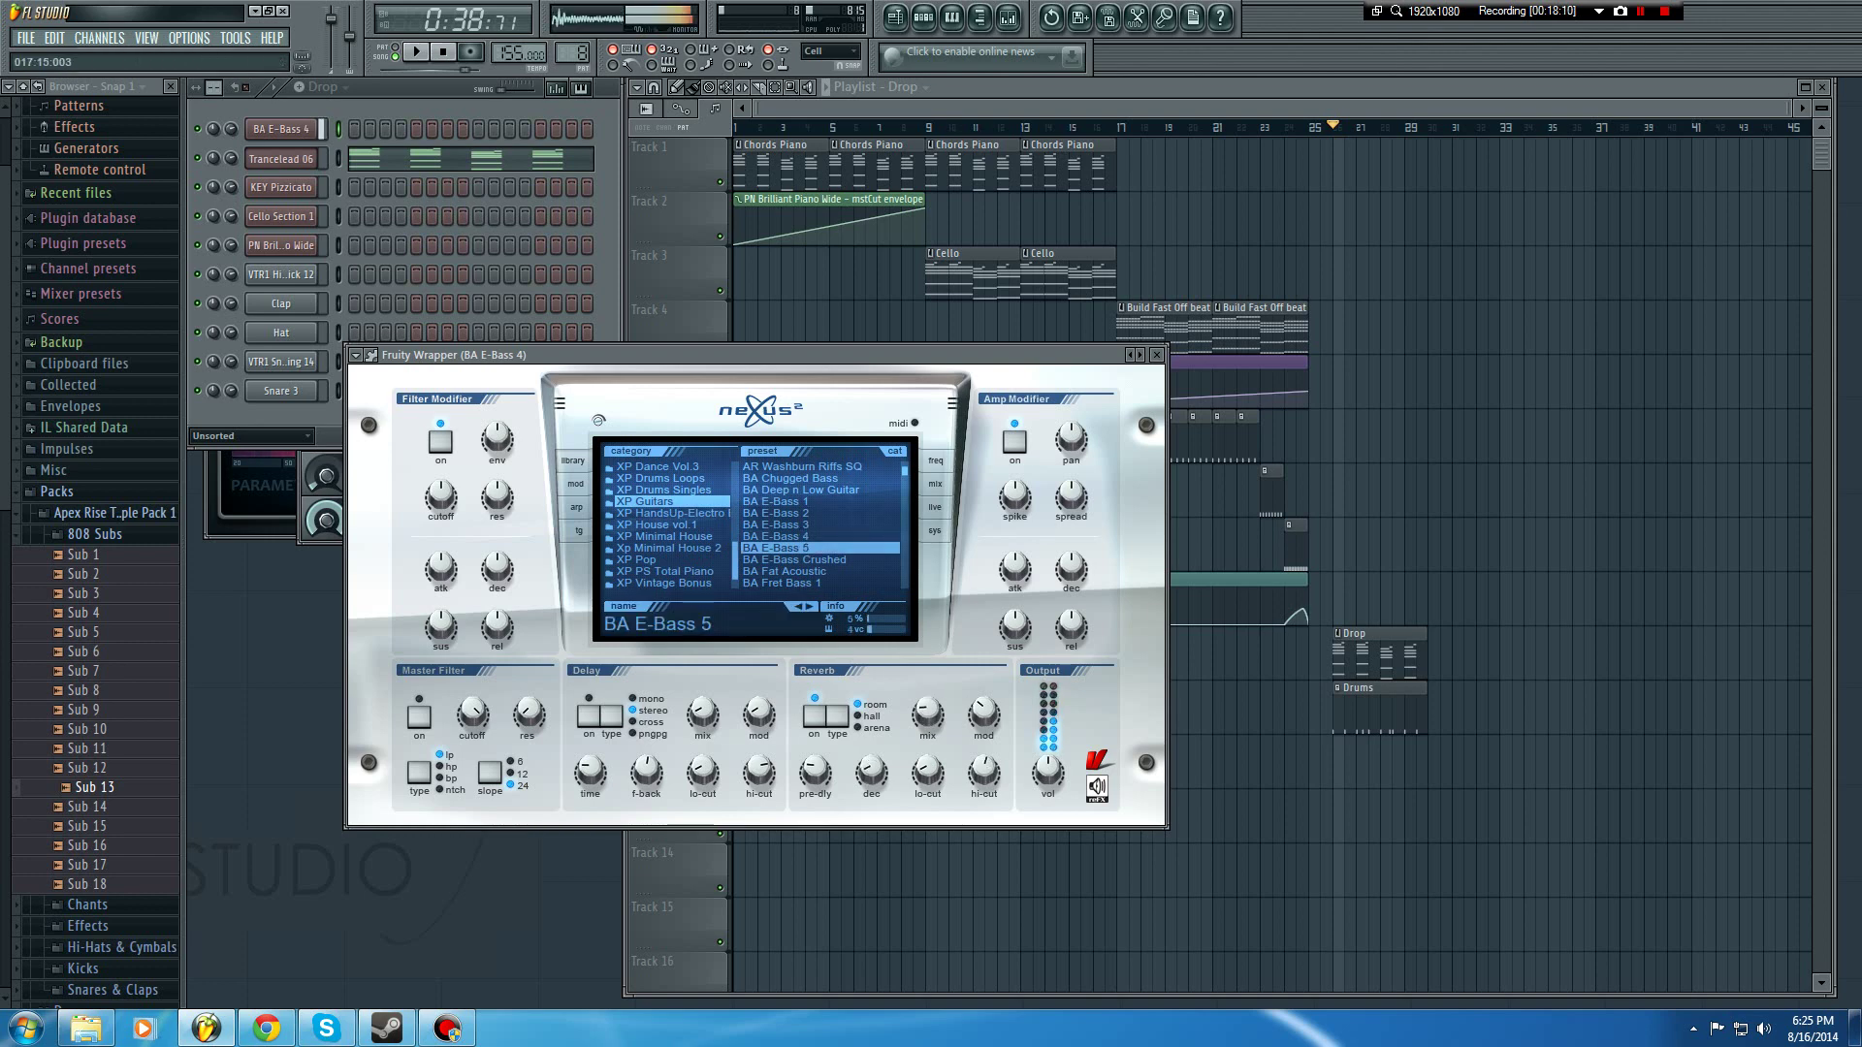
Step: Draw a D#4 note at the start of bar 1 in the bass channel's piano roll and shorten it to about half a bar
{"action": "left_click", "coordinate": [923, 17]}
{"action": "left_click", "coordinate": [951, 16]}
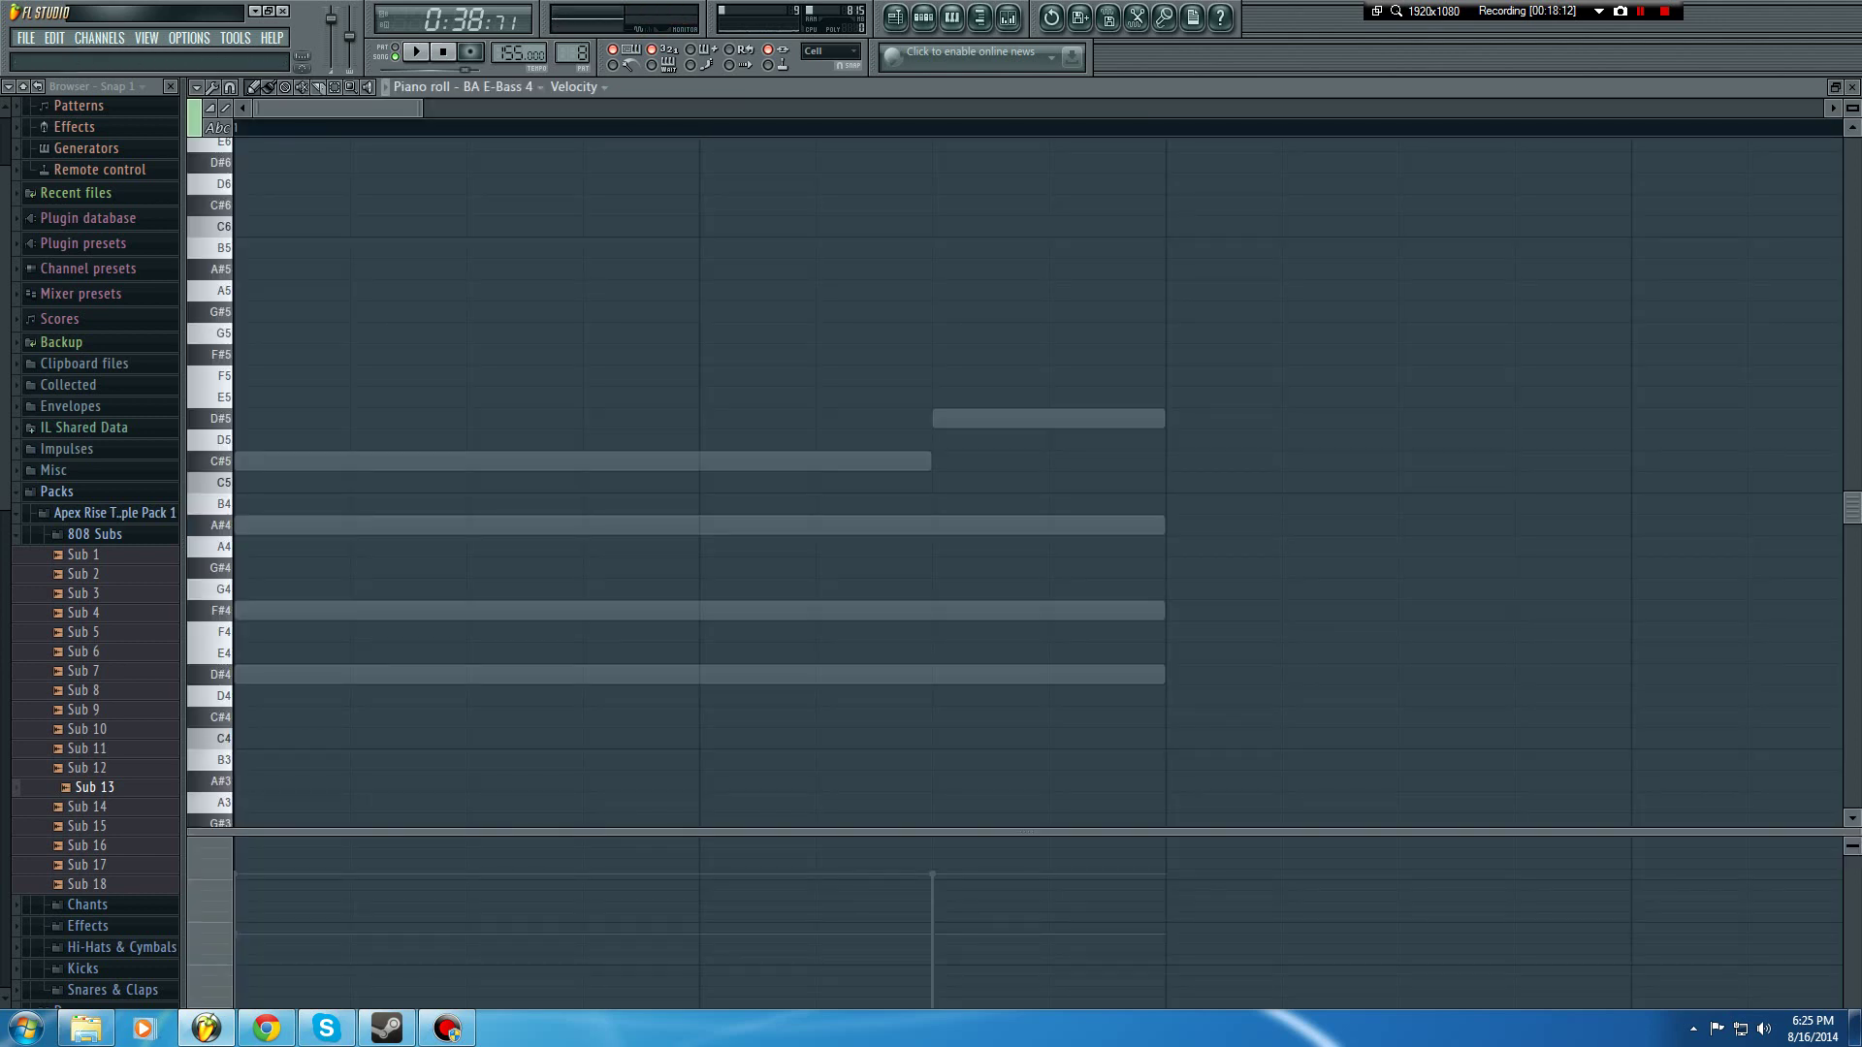
{"action": "left_click_drag", "start_coordinate": [254, 547], "coordinate": [254, 291]}
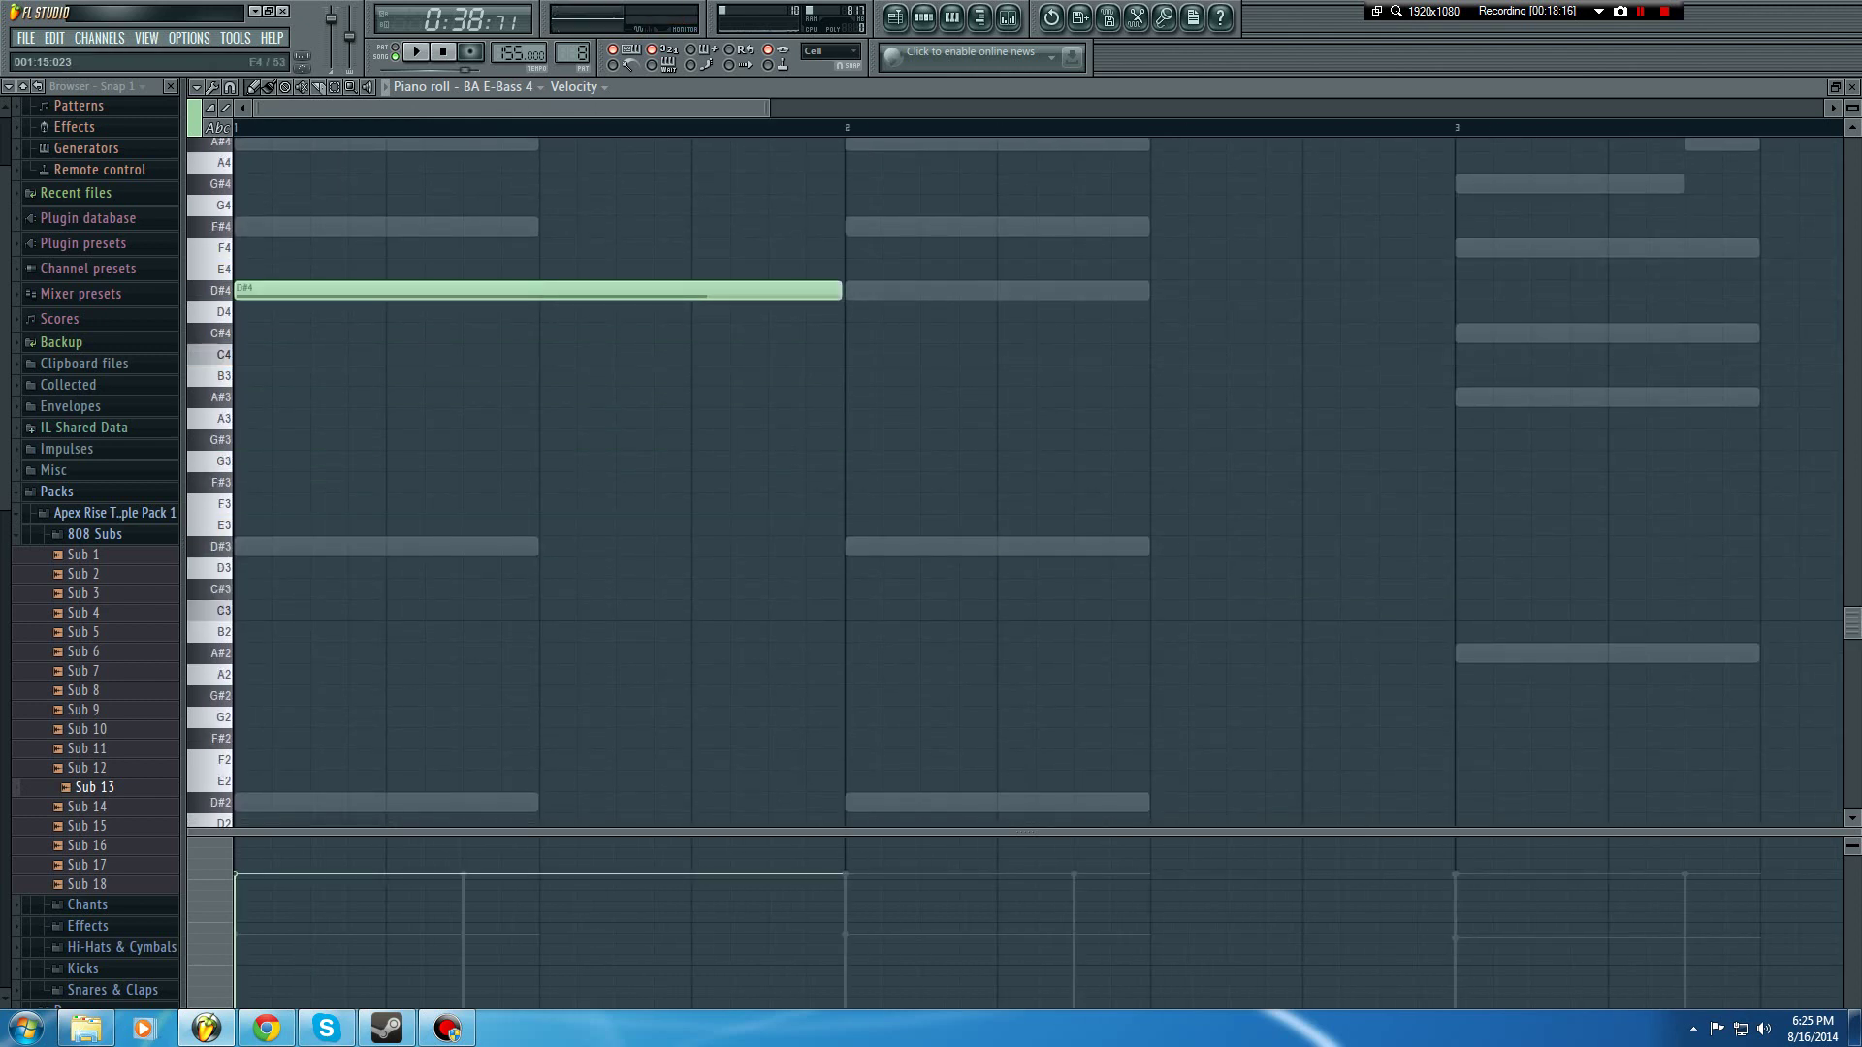
{"action": "left_click", "coordinate": [1008, 16]}
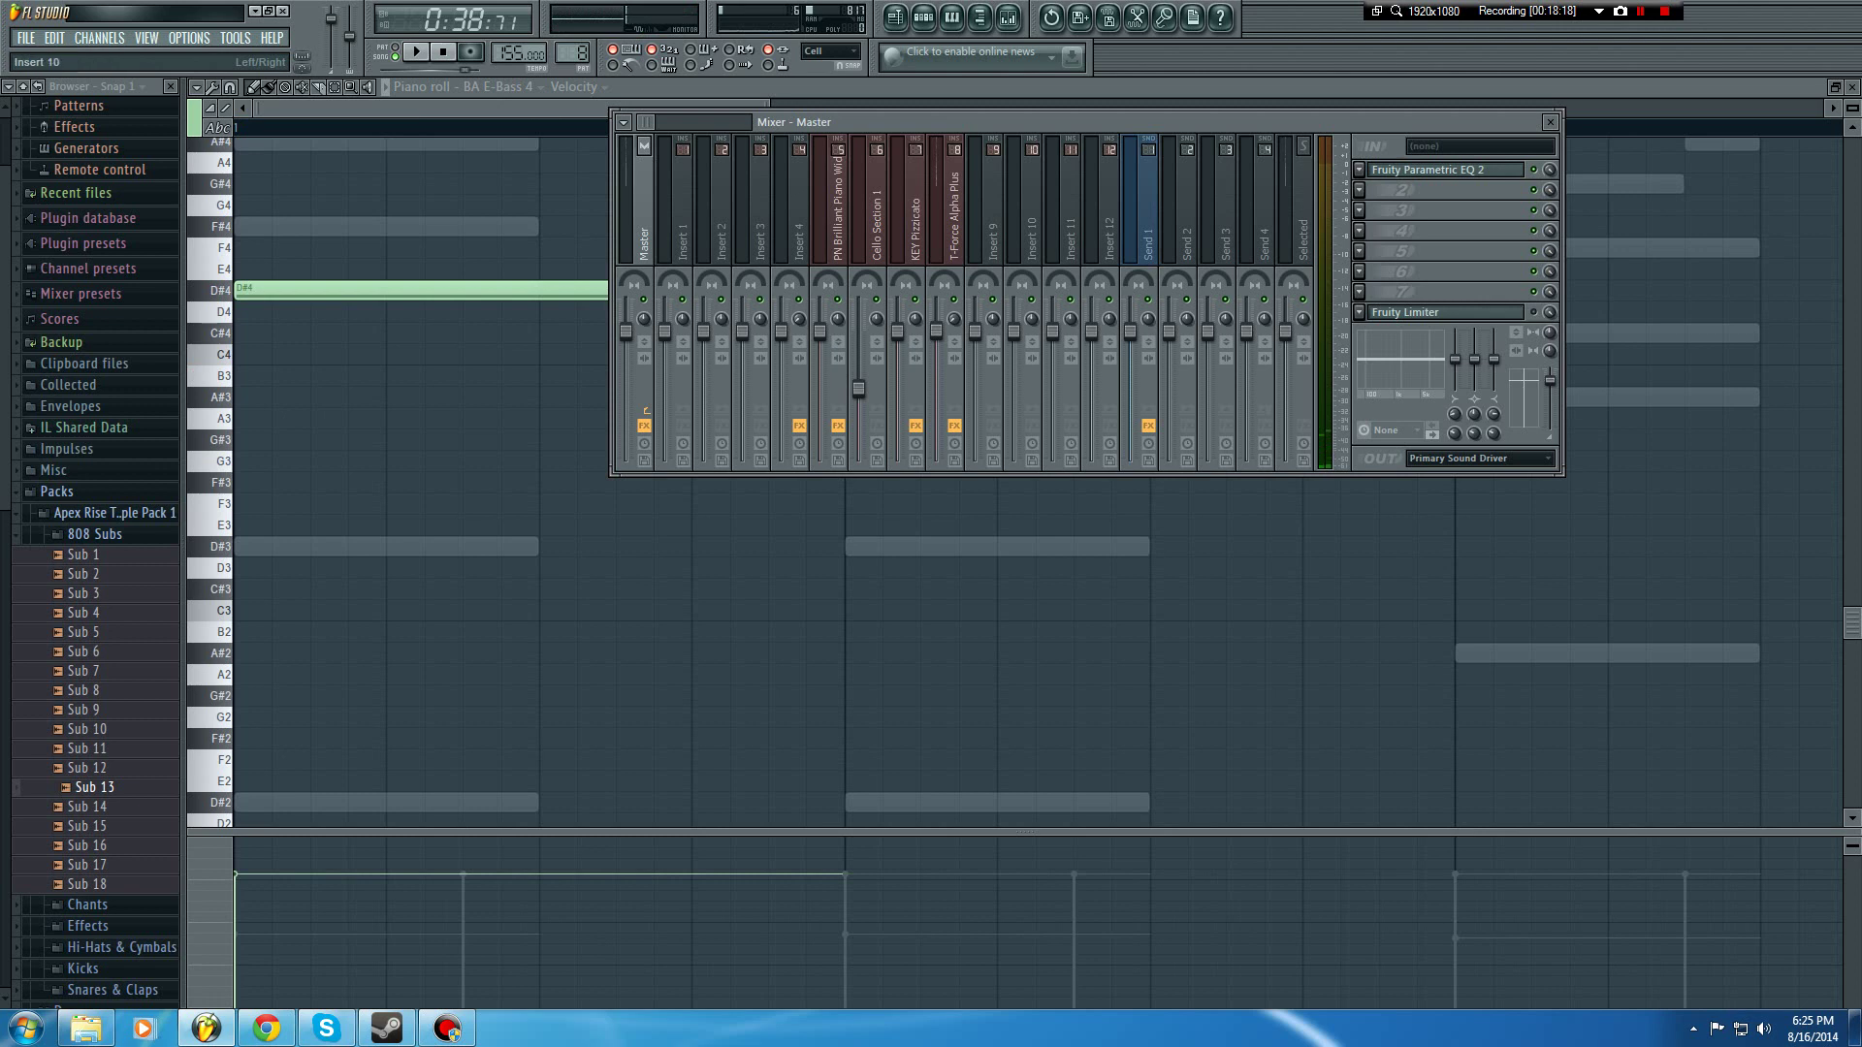
{"action": "key", "text": "F9"}
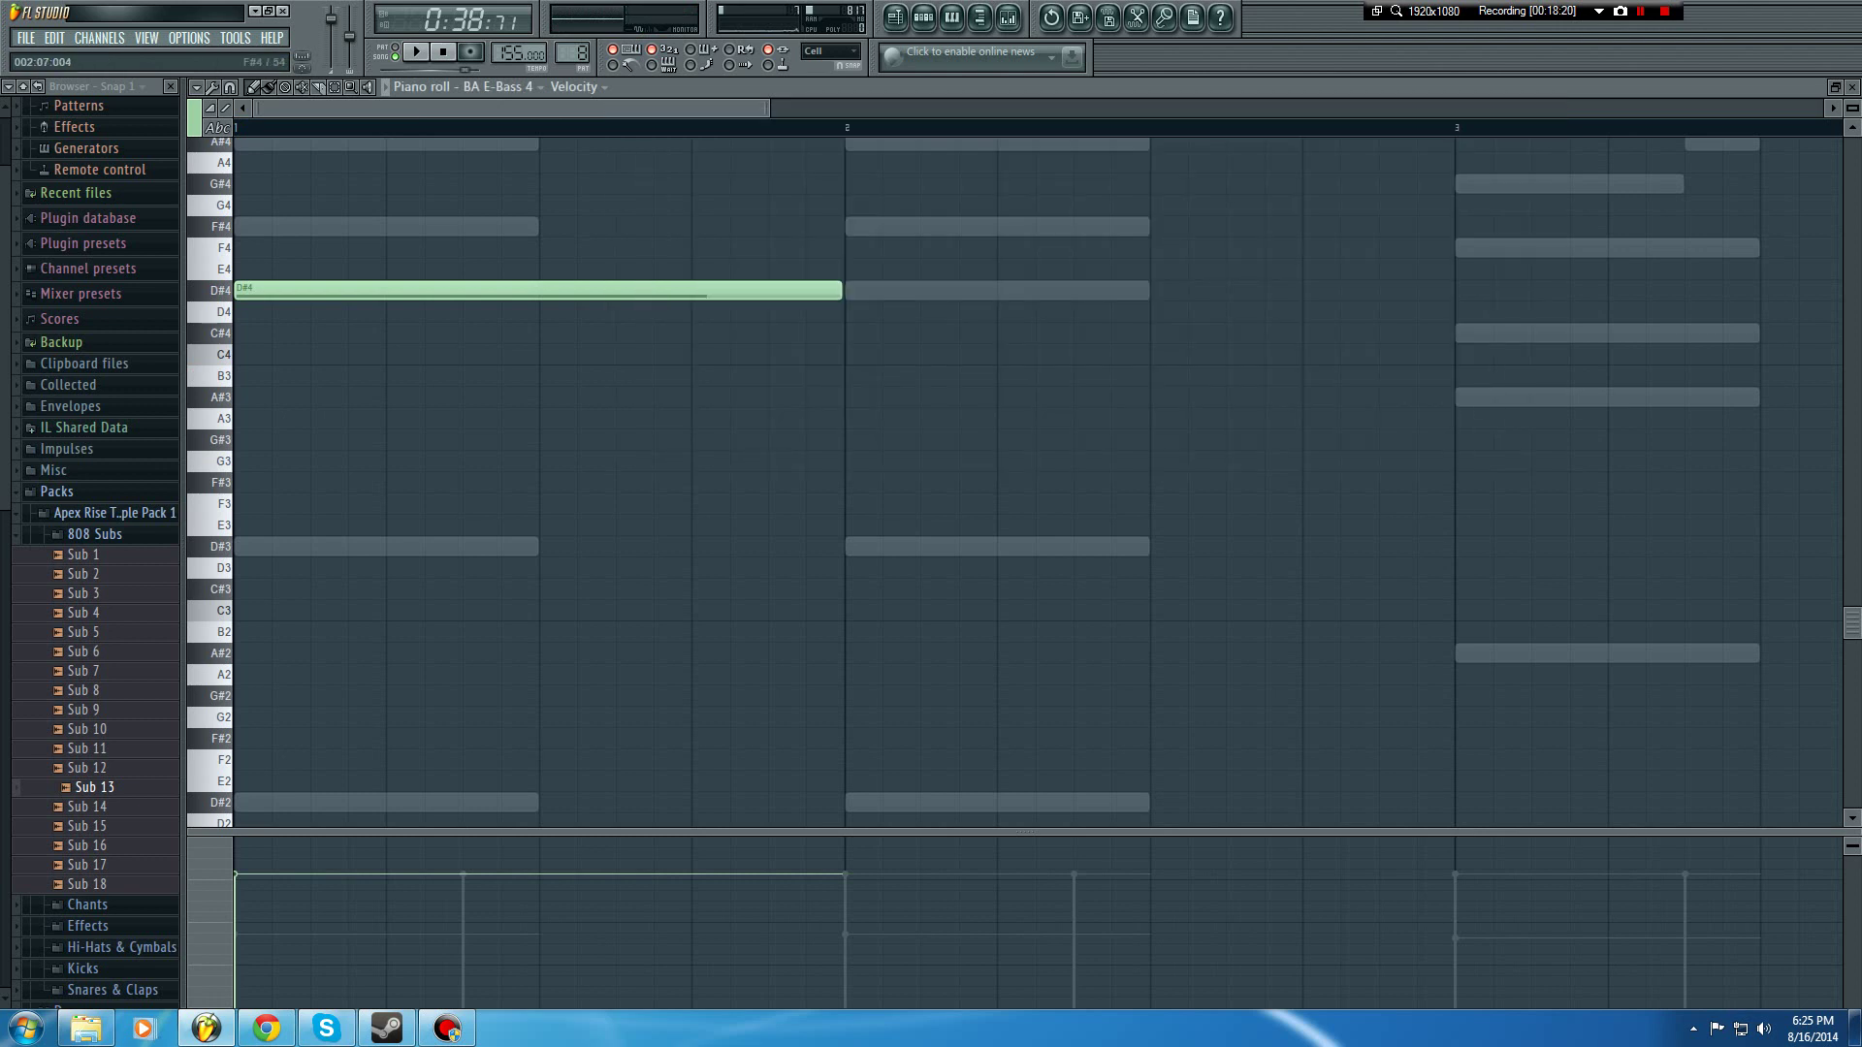
{"action": "left_click_drag", "start_coordinate": [839, 291], "coordinate": [535, 290]}
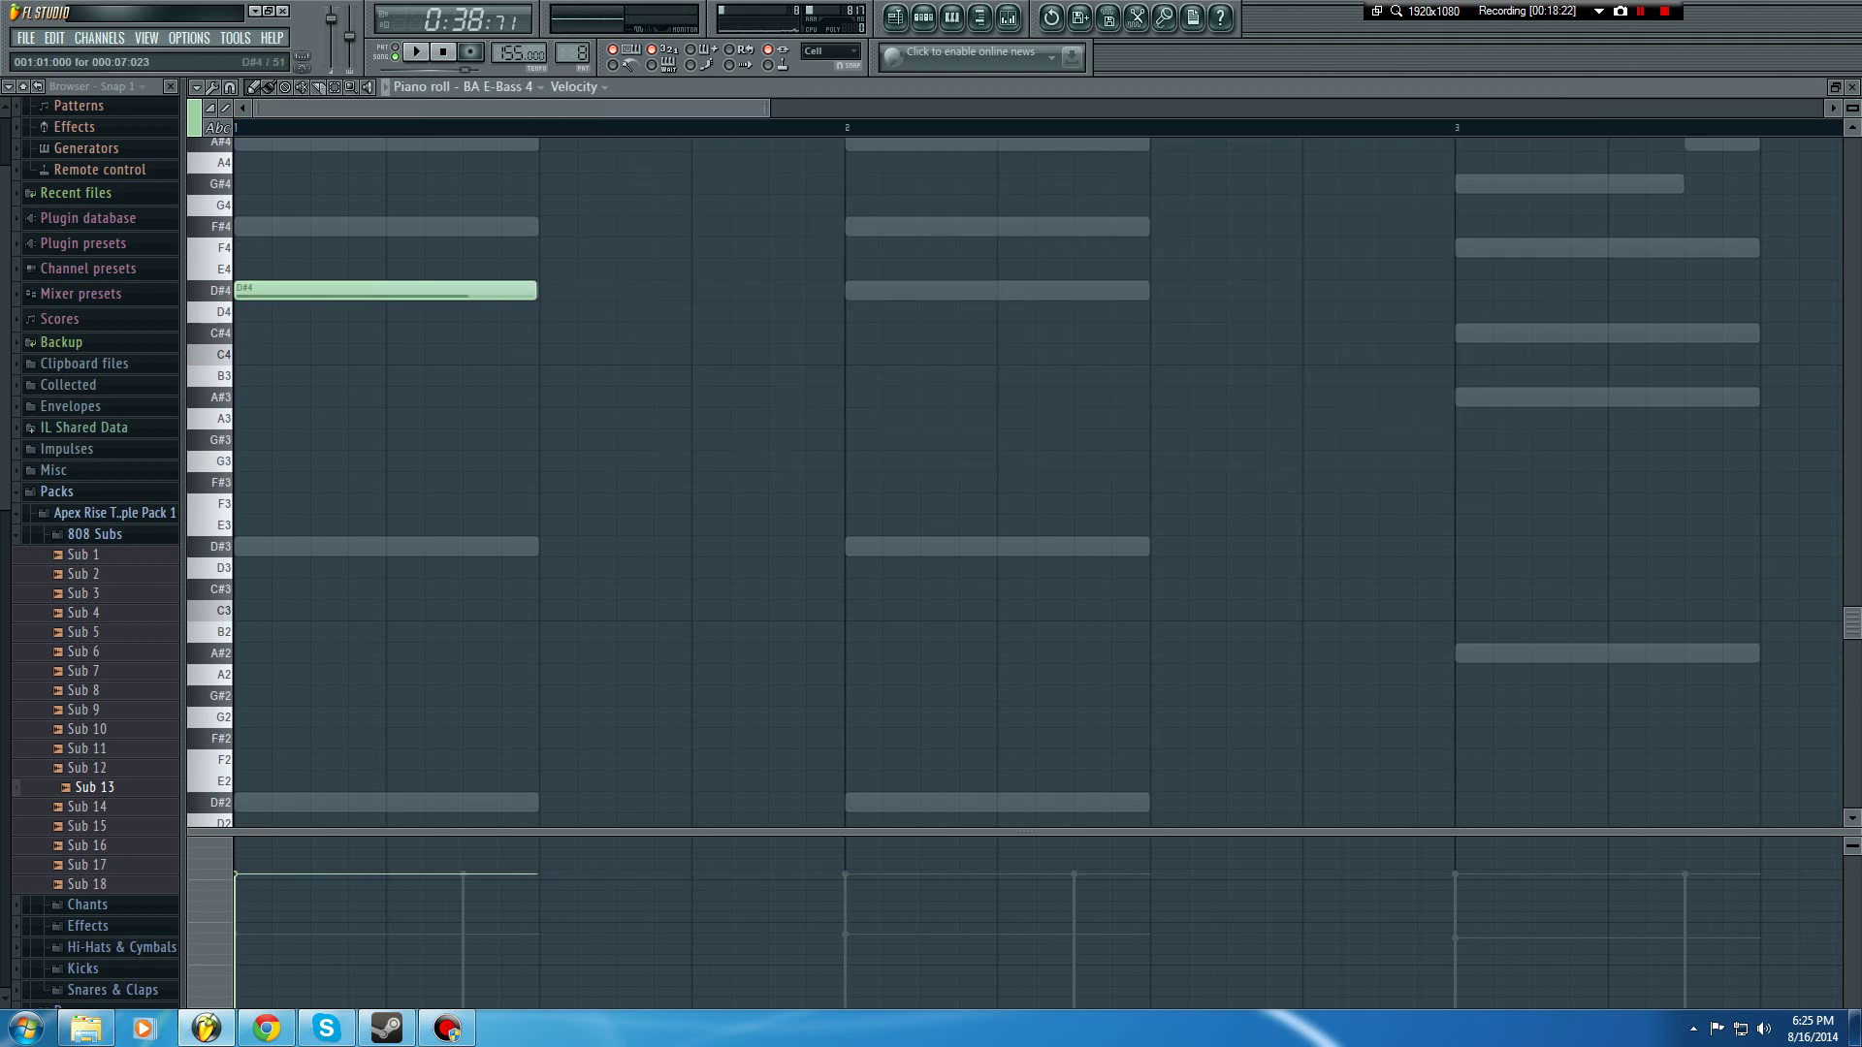
Step: Add half-bar bass notes D#4 at bar 2, A#3 at bar 3 and B3 at bar 4, and play the section
{"action": "left_click", "coordinate": [851, 291]}
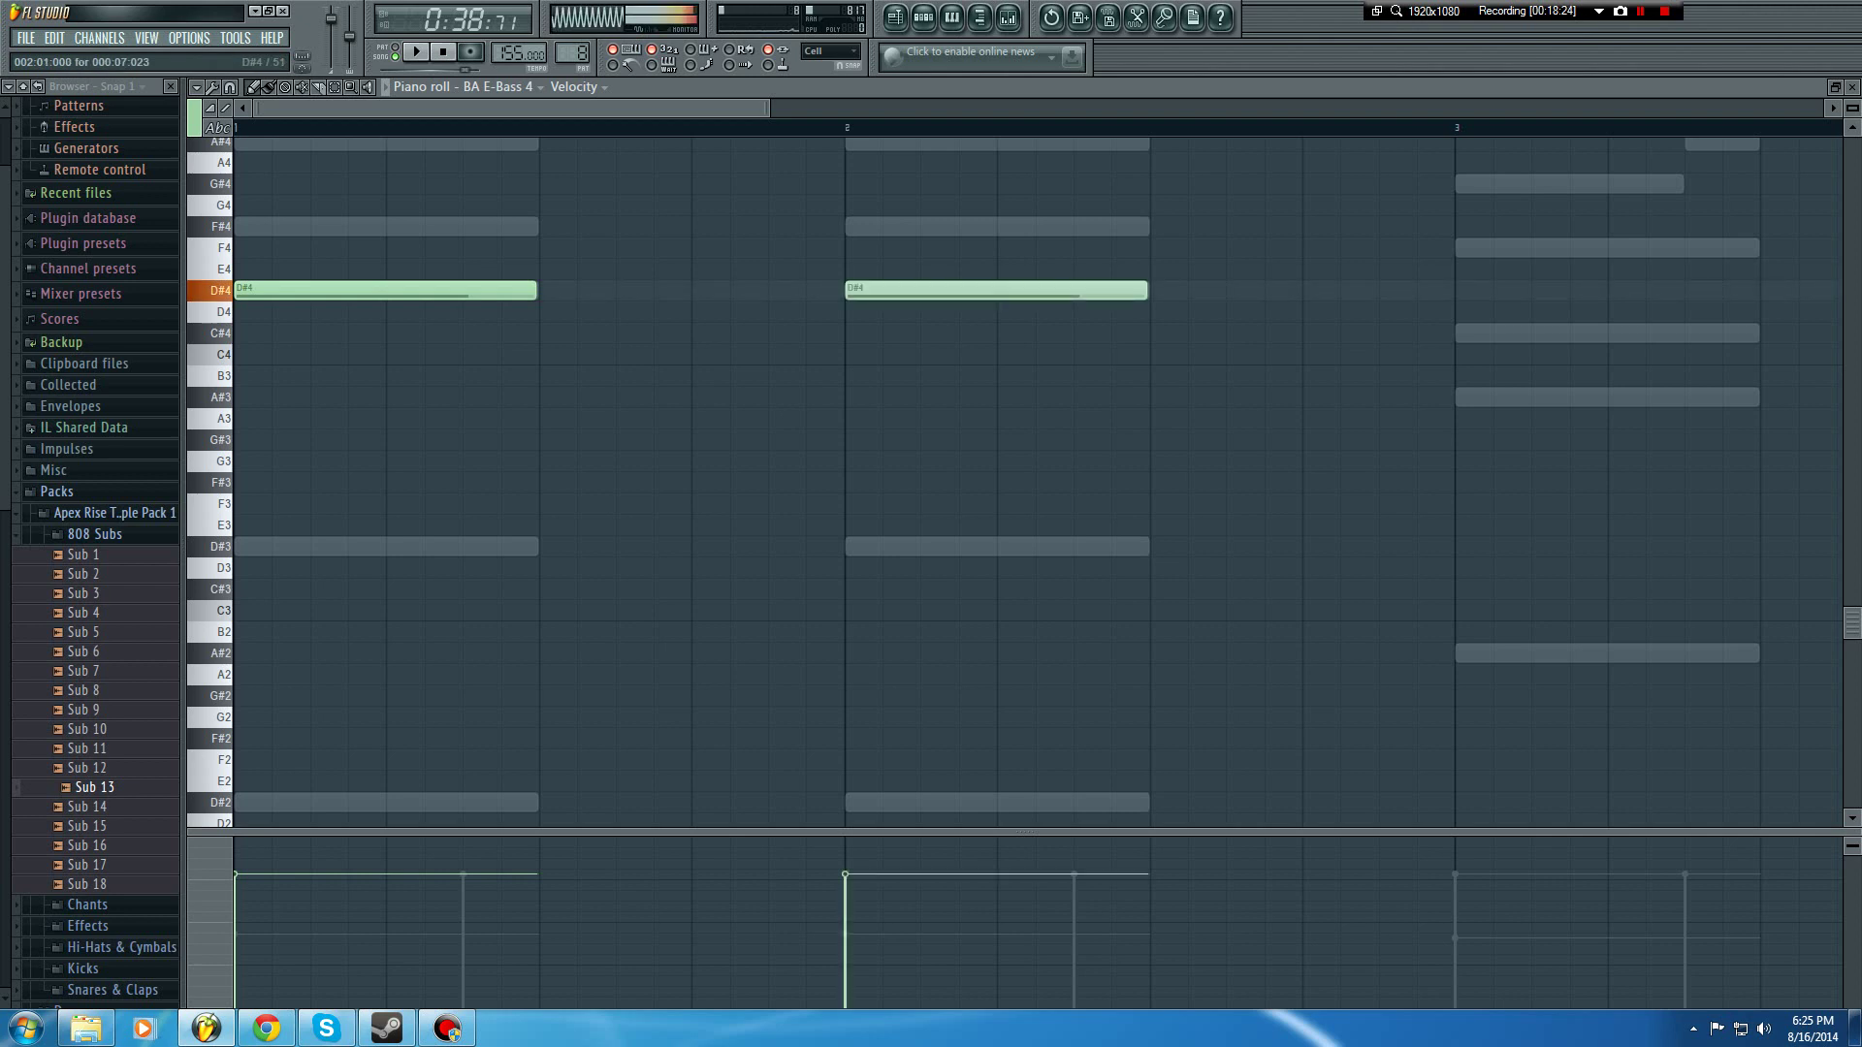
{"action": "key", "text": "space"}
{"action": "left_click", "coordinate": [1474, 398]}
{"action": "scroll", "coordinate": [1494, 398], "scroll_direction": "down", "scroll_amount": 2}
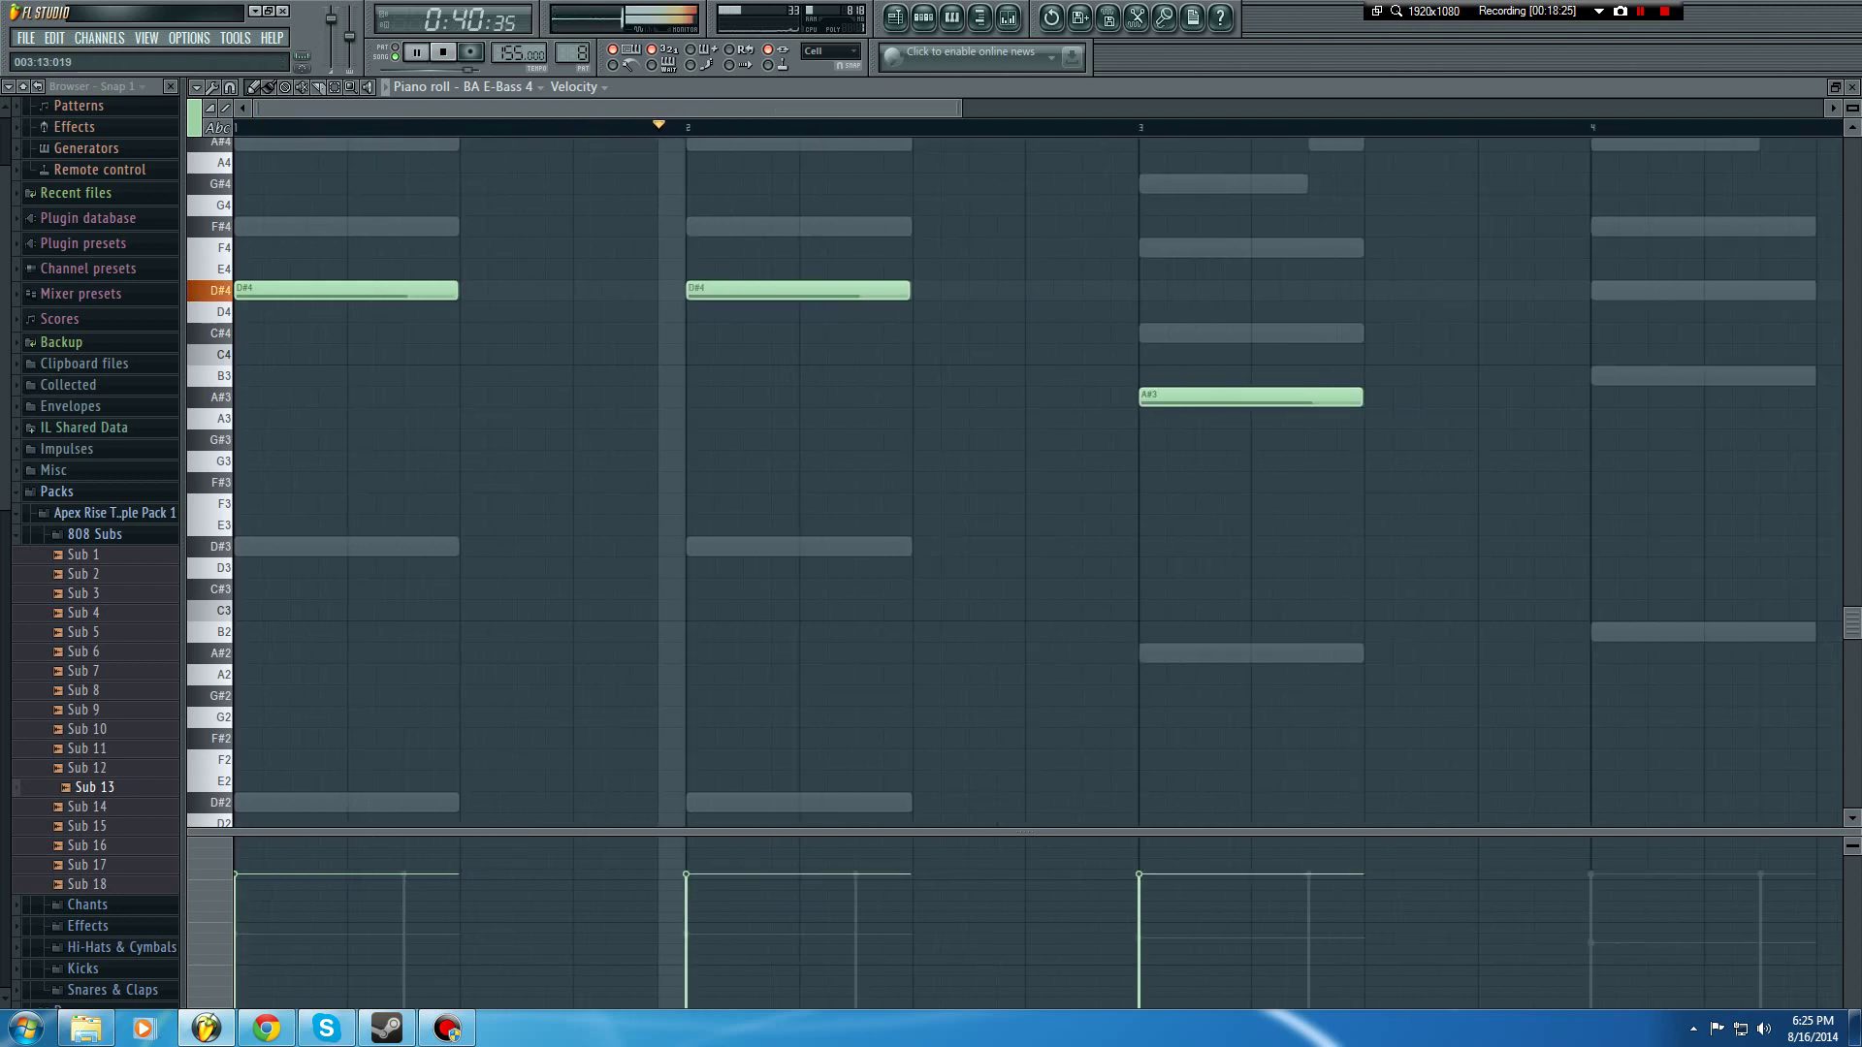
{"action": "left_click", "coordinate": [1326, 376]}
{"action": "left_click_drag", "start_coordinate": [1639, 205], "coordinate": [236, 613]}
{"action": "key", "text": "space"}
{"action": "mouse_move", "coordinate": [324, 291]}
{"action": "left_mouse_down"}
{"action": "mouse_move", "coordinate": [325, 462]}
{"action": "mouse_move", "coordinate": [325, 291]}
{"action": "left_mouse_up"}
{"action": "left_click", "coordinate": [1567, 310], "text": "ctrl"}
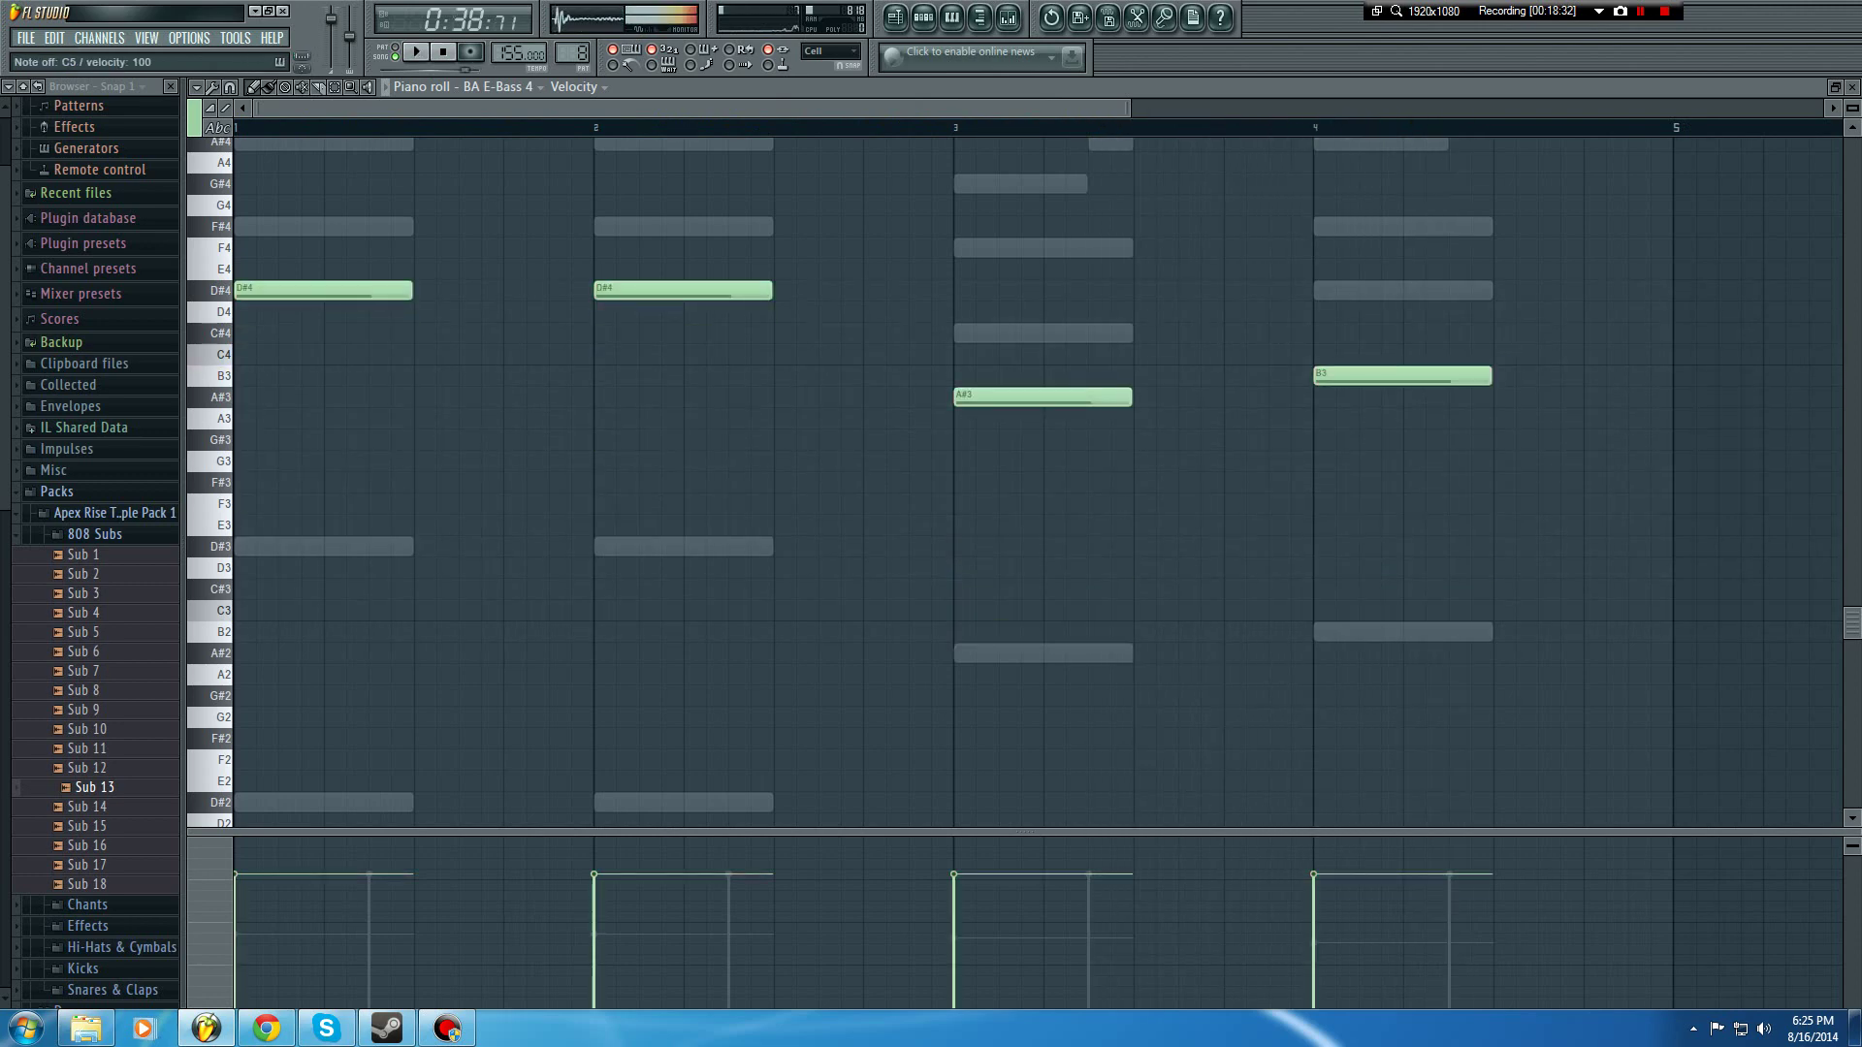
Step: Close the piano roll, compare the BA E-Bass 4, 2 and 3 presets, and load BA E-Bass 2 for the bass
{"action": "left_click", "coordinate": [1852, 87]}
{"action": "left_click", "coordinate": [790, 537]}
{"action": "key", "text": "c"}
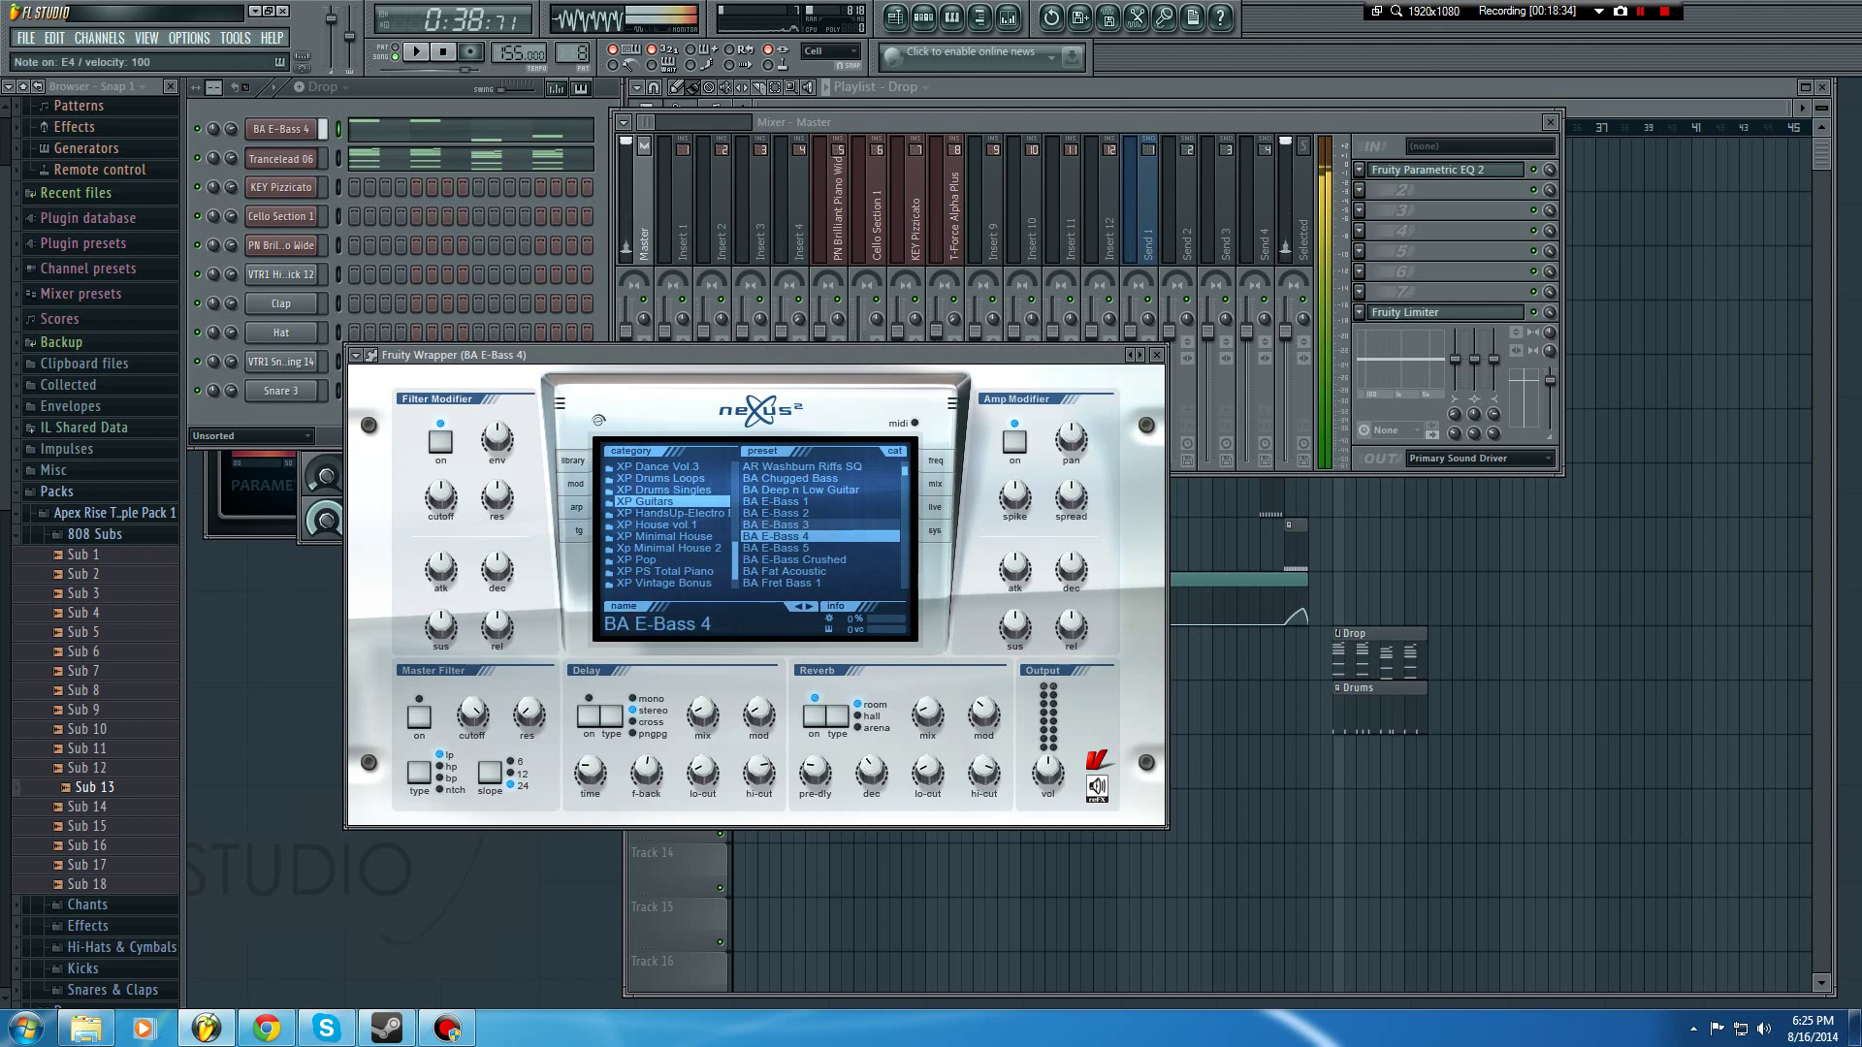
{"action": "left_click", "coordinate": [790, 512]}
{"action": "key", "text": "c"}
{"action": "left_click", "coordinate": [790, 525]}
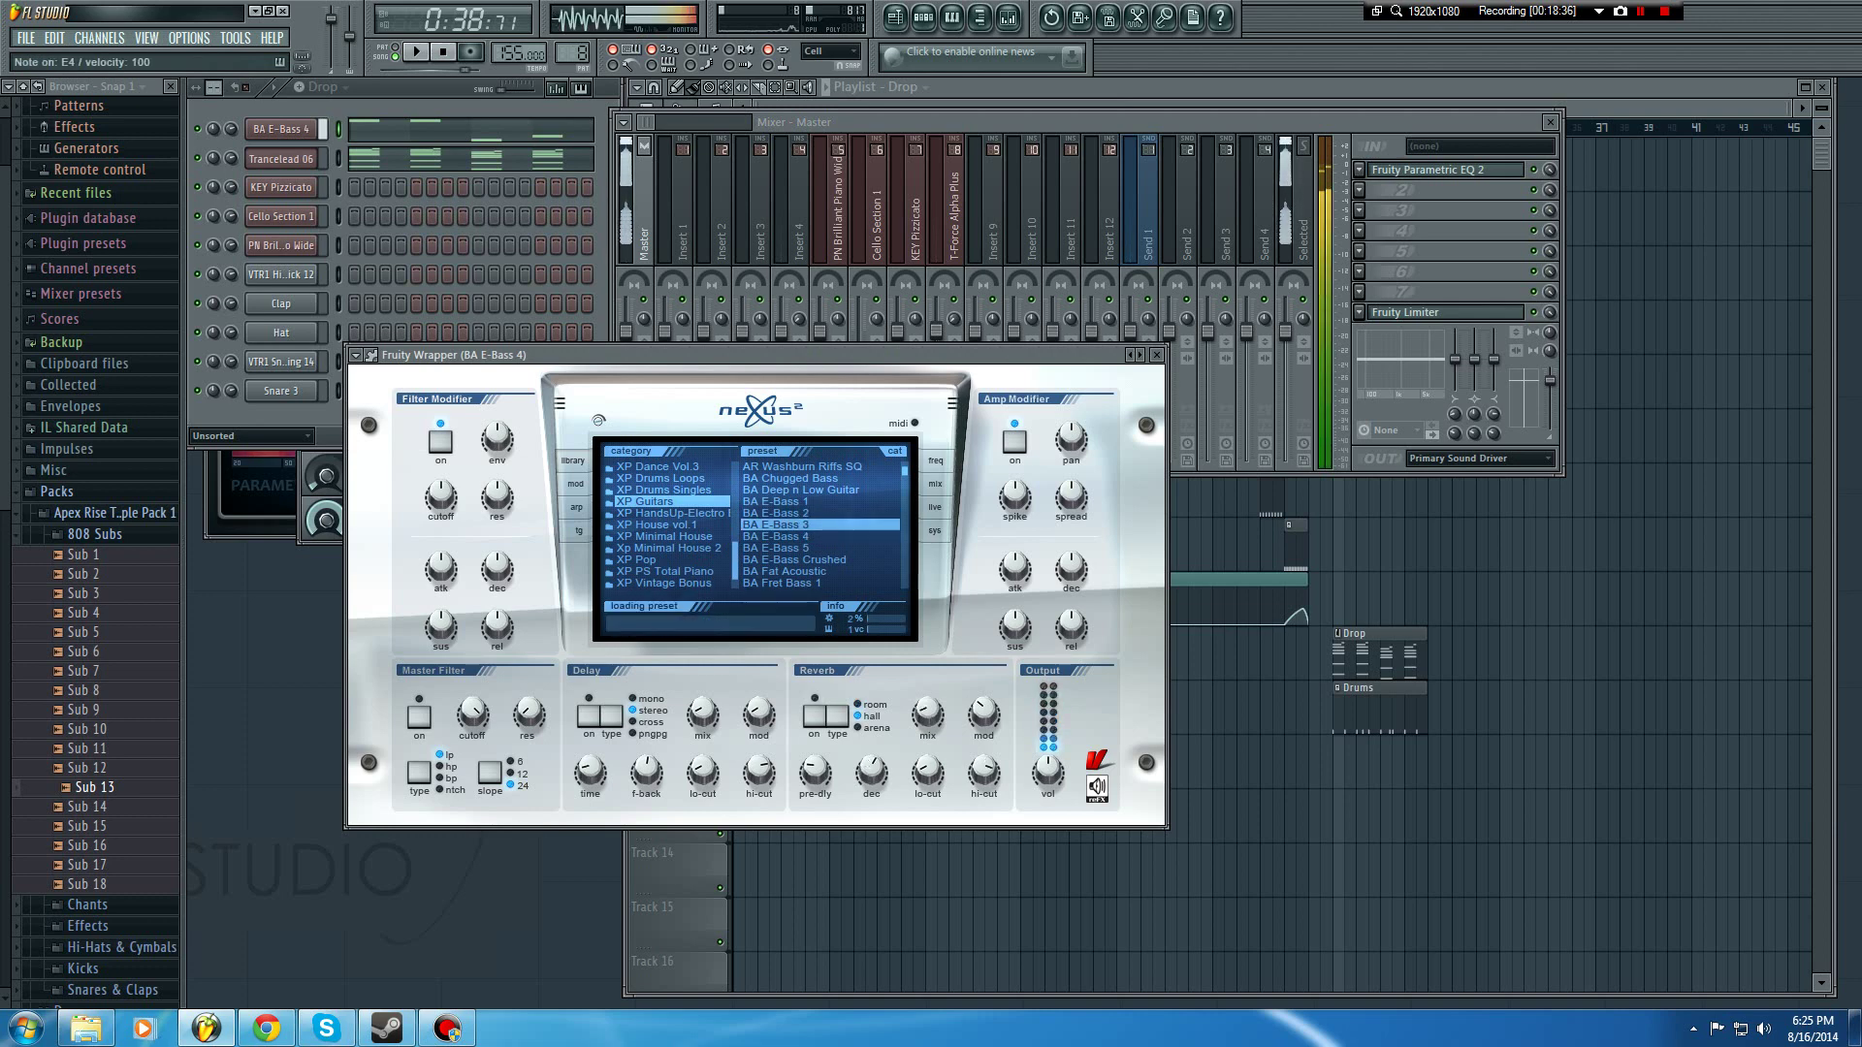
{"action": "key", "text": "c"}
{"action": "key", "text": "r"}
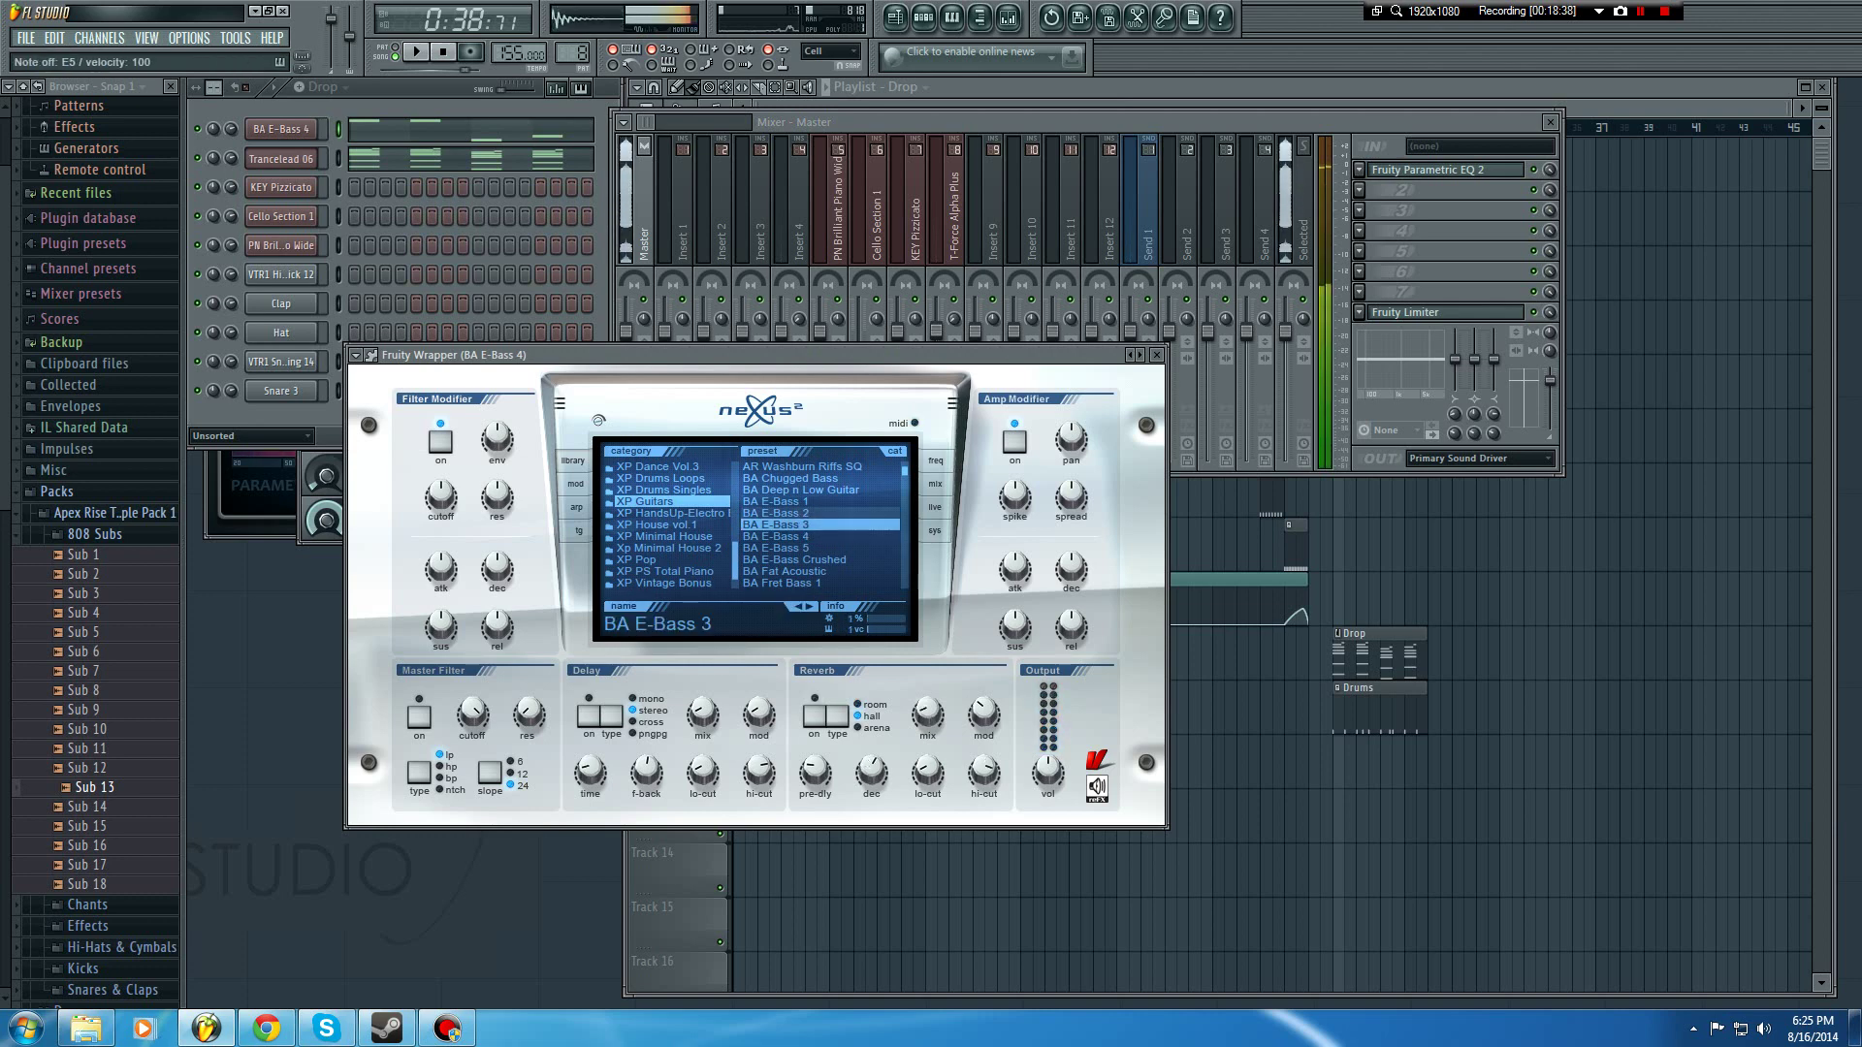
{"action": "left_click", "coordinate": [791, 513]}
{"action": "key", "text": "c"}
{"action": "left_click", "coordinate": [281, 129]}
{"action": "key", "text": "e"}
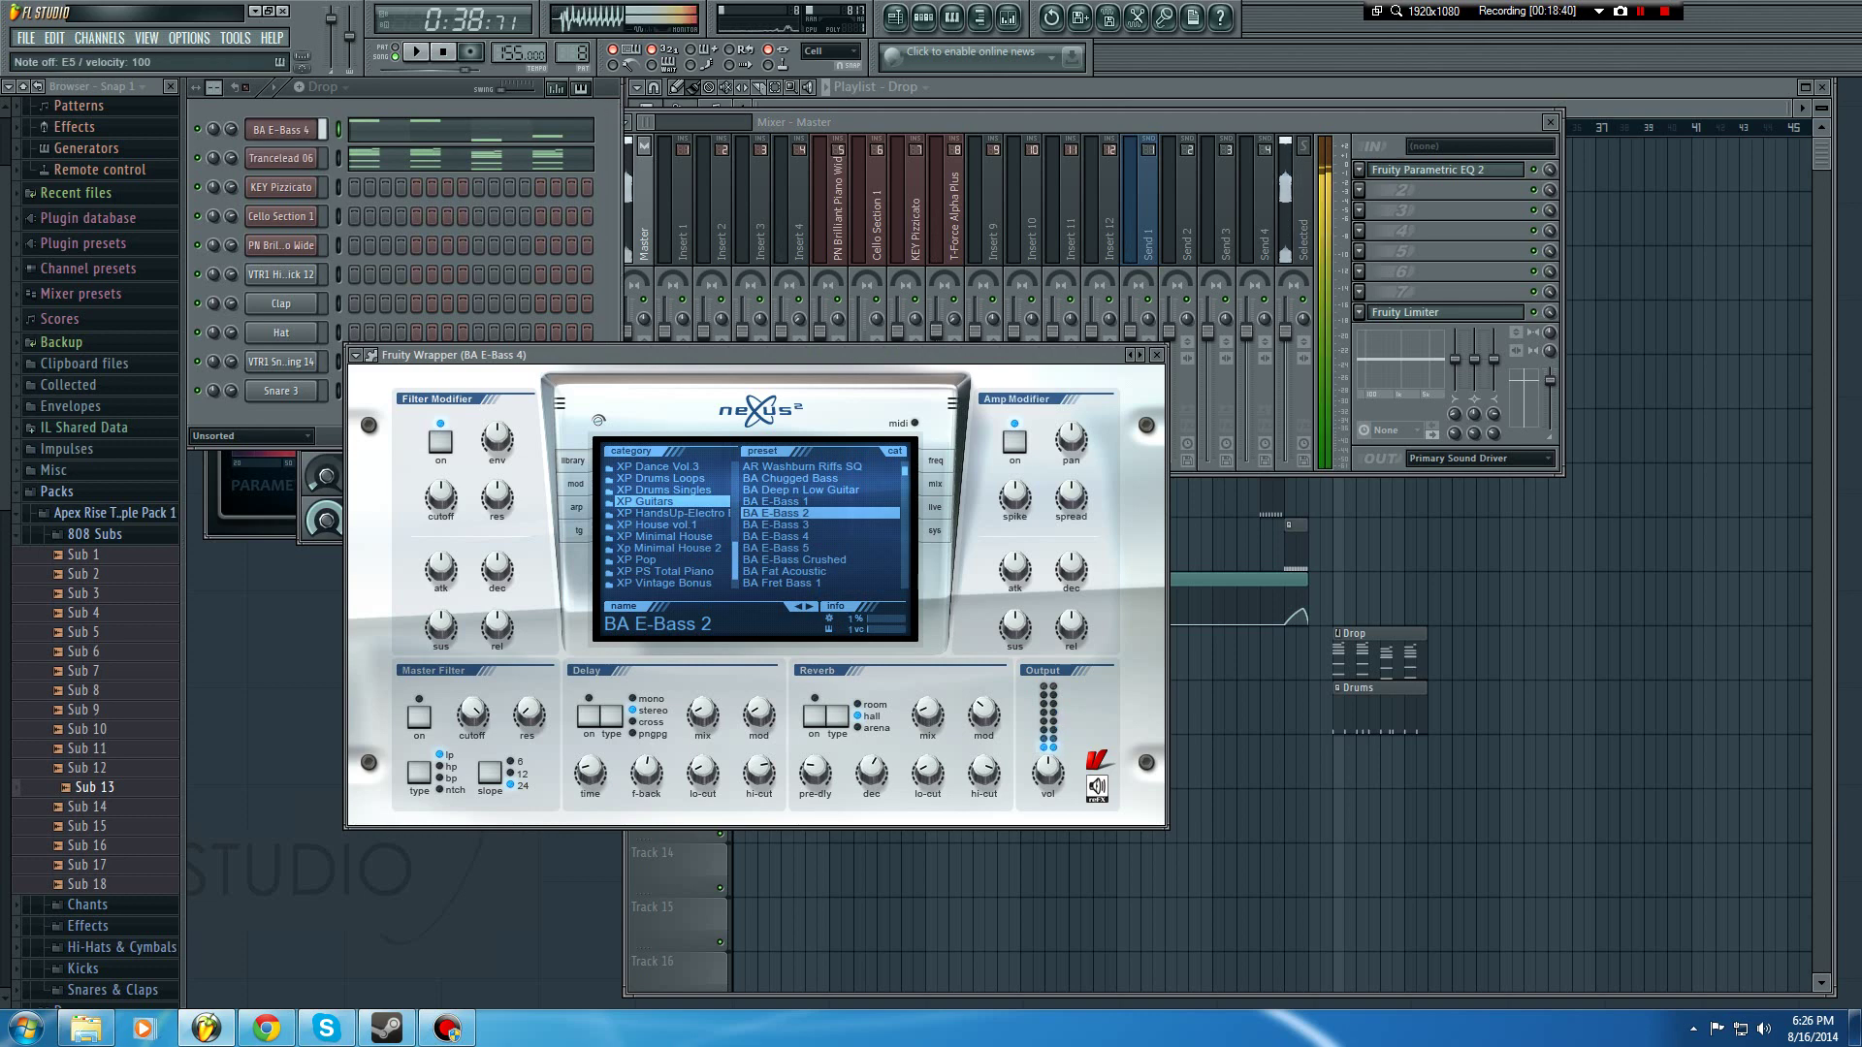
Step: Open the bass channel's settings and link the channel to mixer track 9, named BA E-Bass 4
{"action": "left_click", "coordinate": [281, 129]}
{"action": "key", "text": "e"}
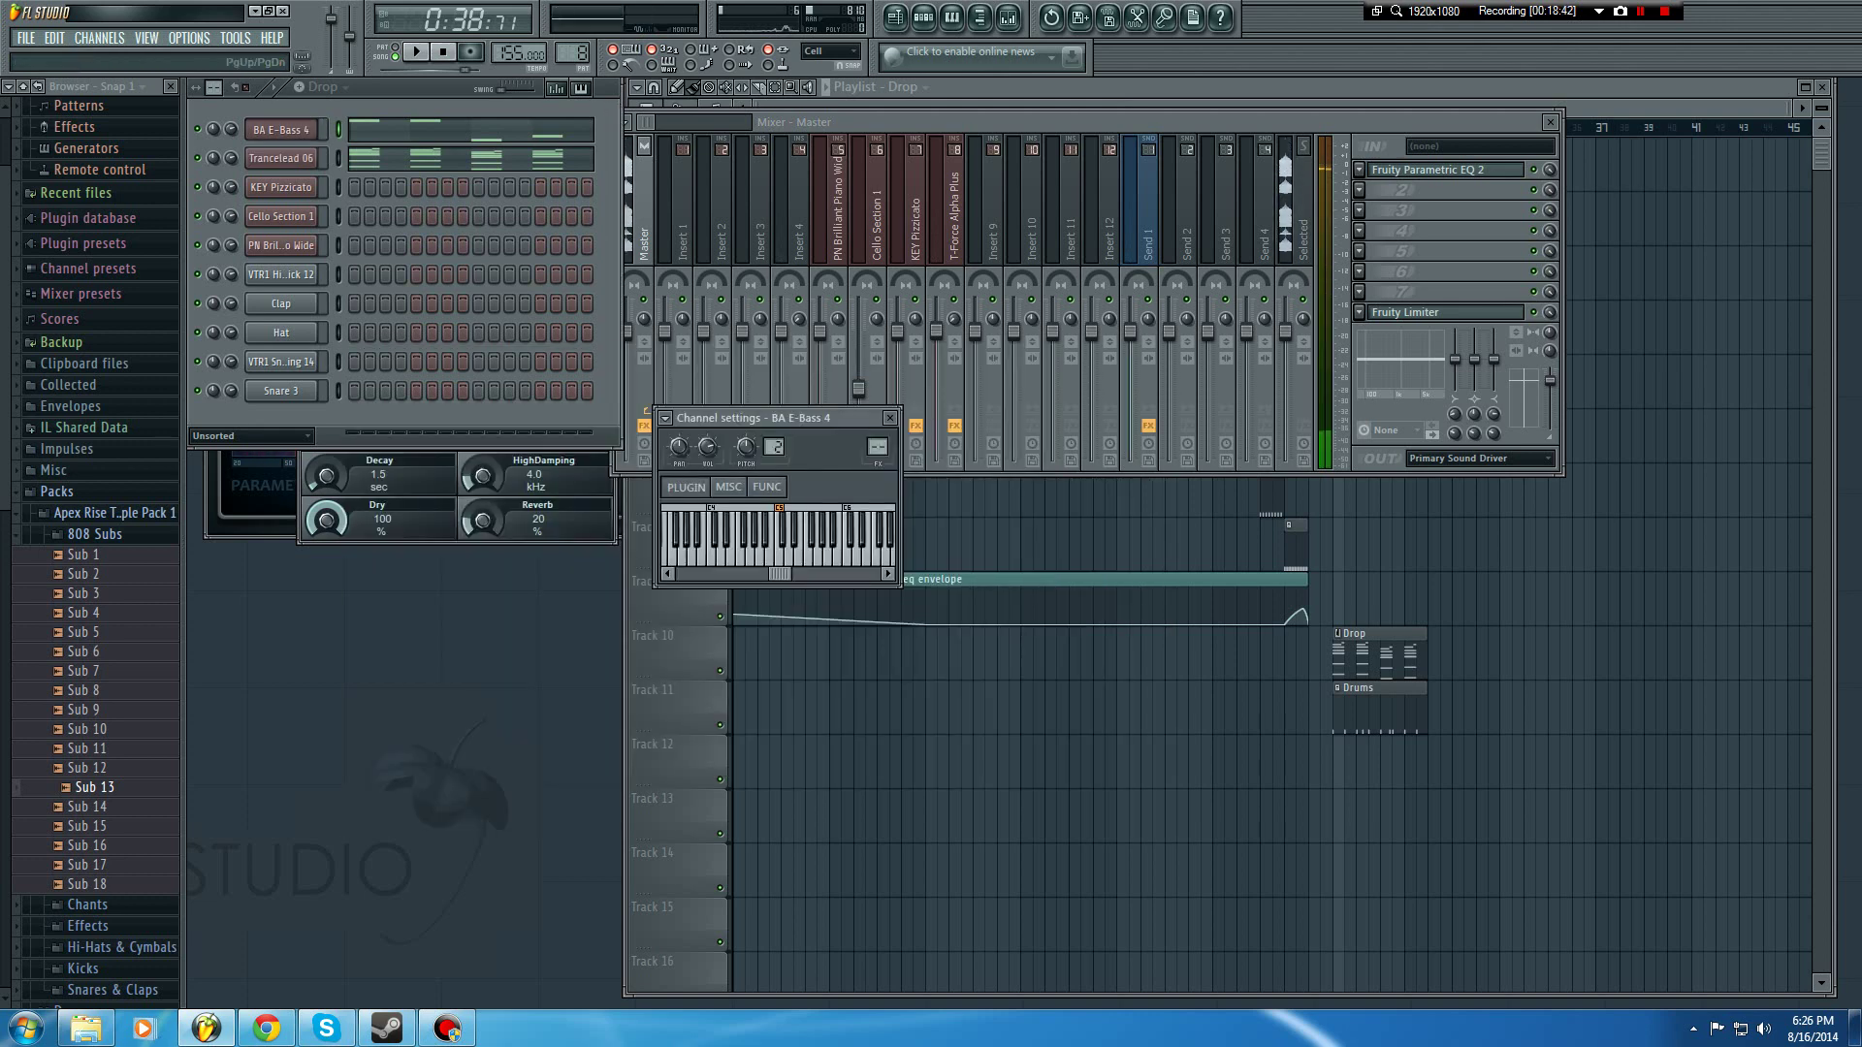
{"action": "left_click", "coordinate": [665, 418]}
{"action": "left_click", "coordinate": [729, 460]}
{"action": "key", "text": "c"}
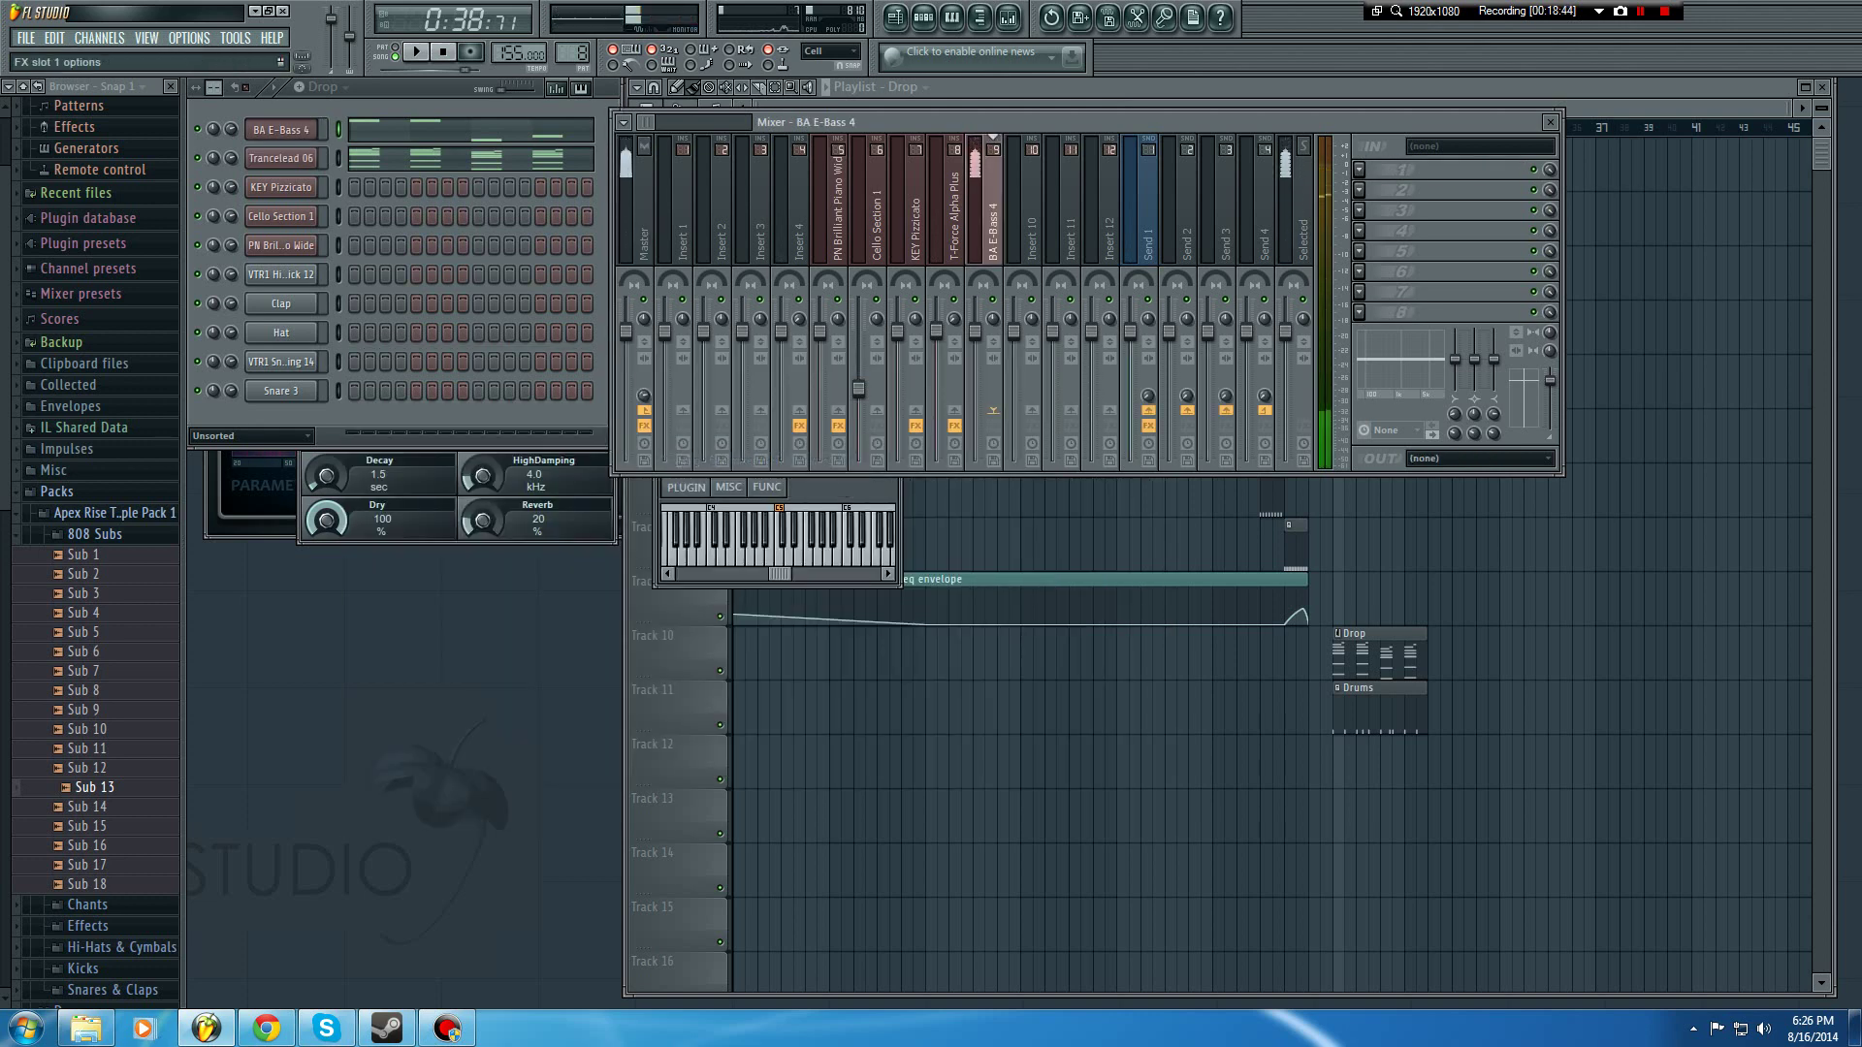
Step: Add Fruity Fast Dist to slot 1 of the bass mixer track, lower its threshold and test the sound
{"action": "left_click", "coordinate": [1358, 170]}
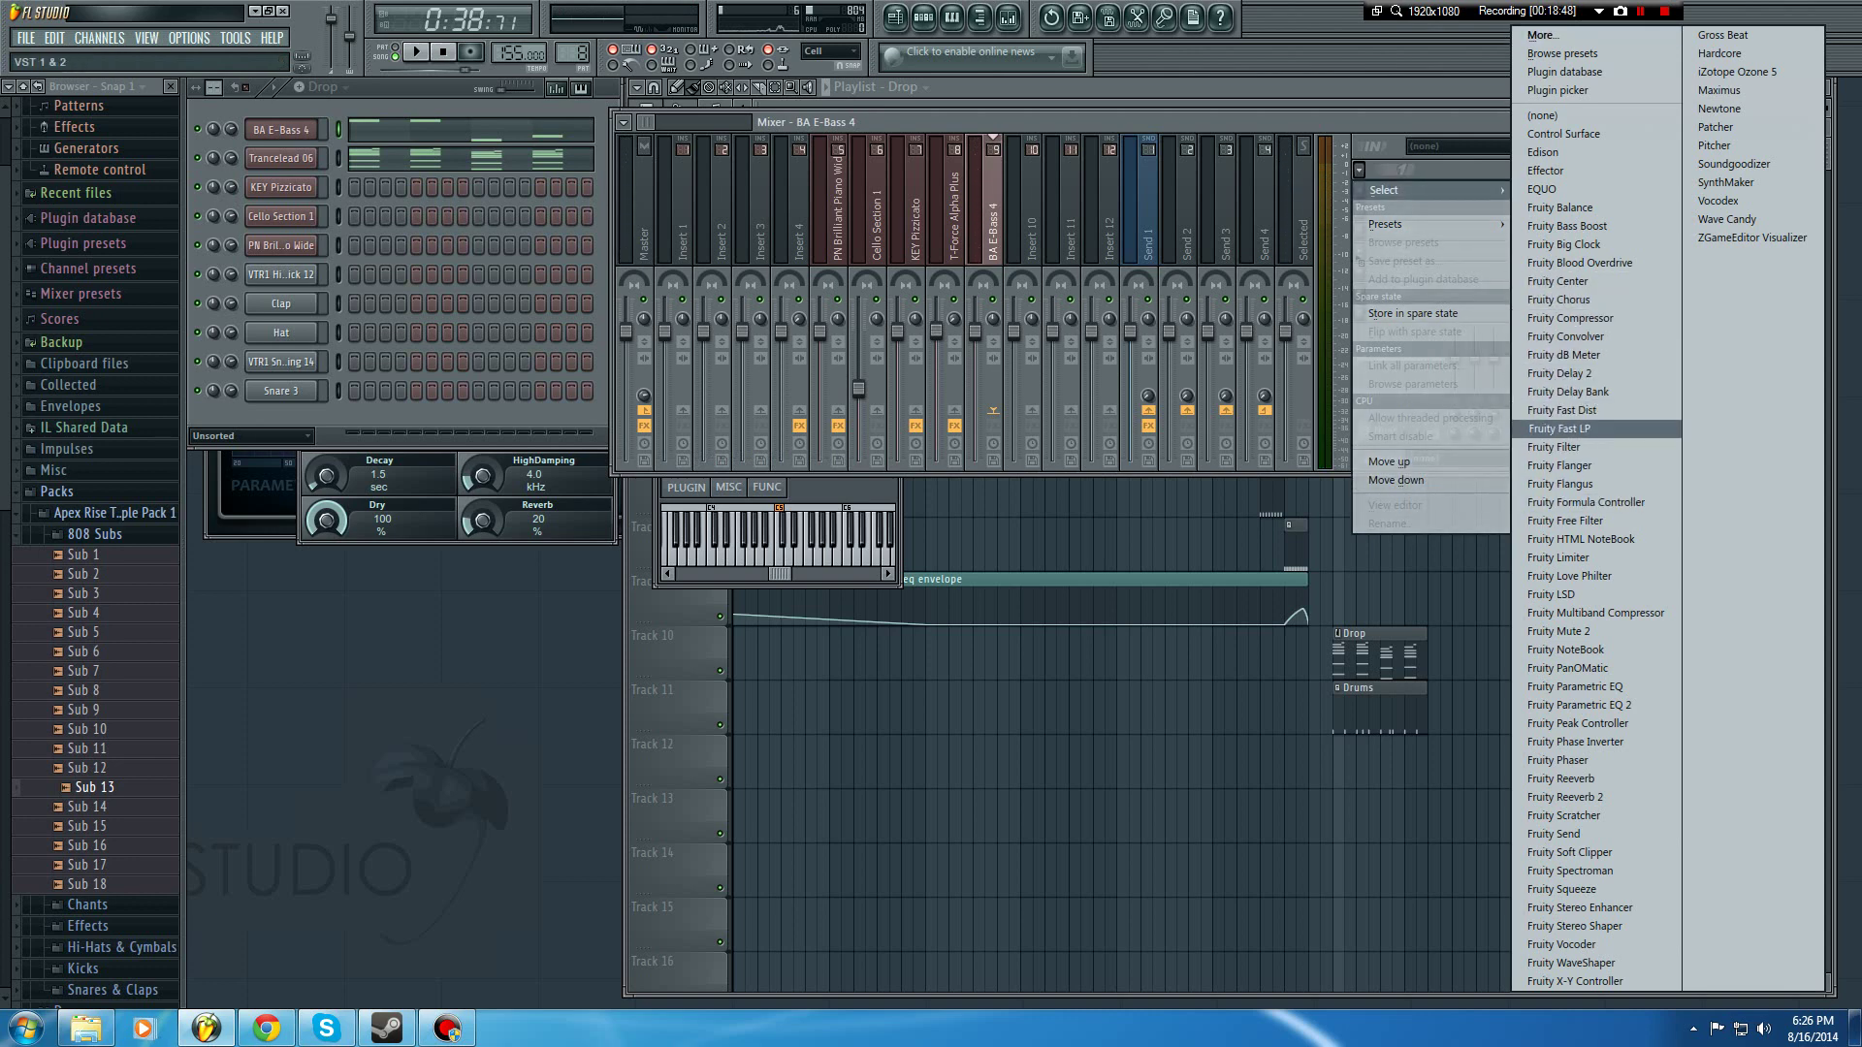
{"action": "left_click", "coordinate": [1561, 410]}
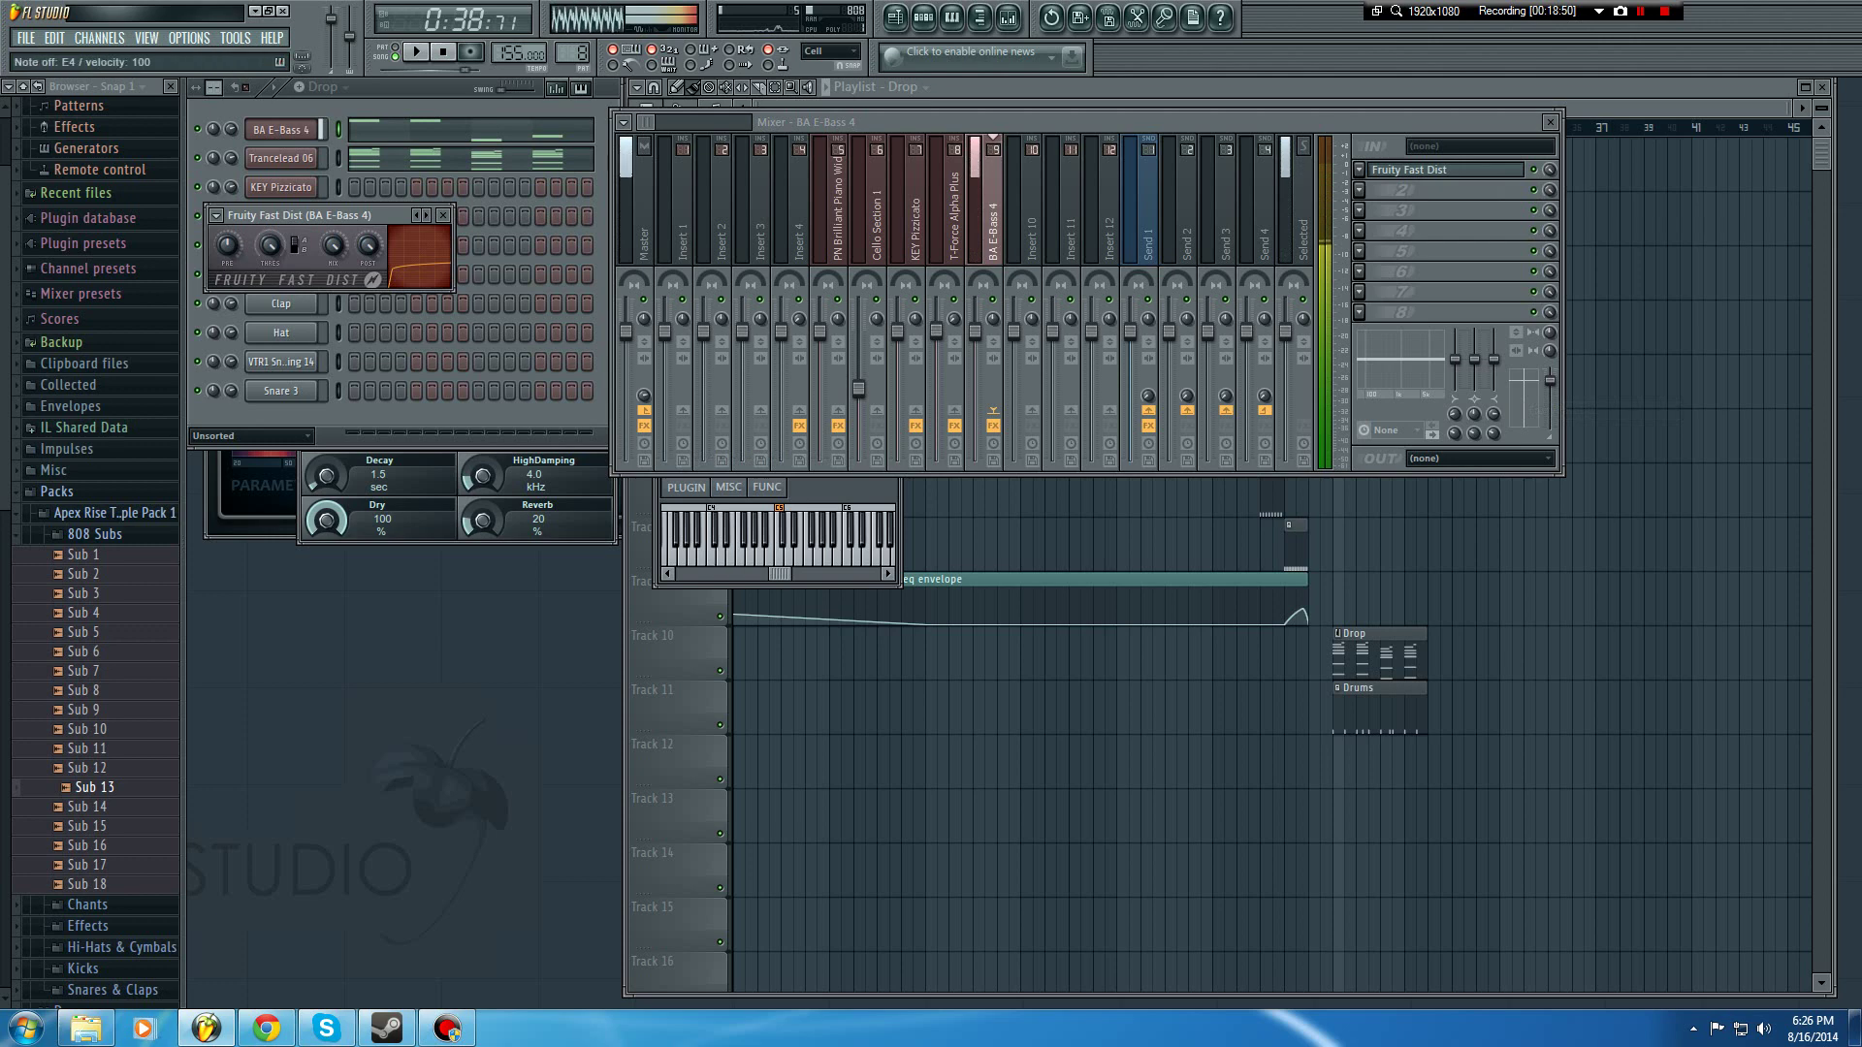
{"action": "left_click_drag", "start_coordinate": [269, 247], "coordinate": [269, 287]}
{"action": "key", "text": "c"}
{"action": "key", "text": "e"}
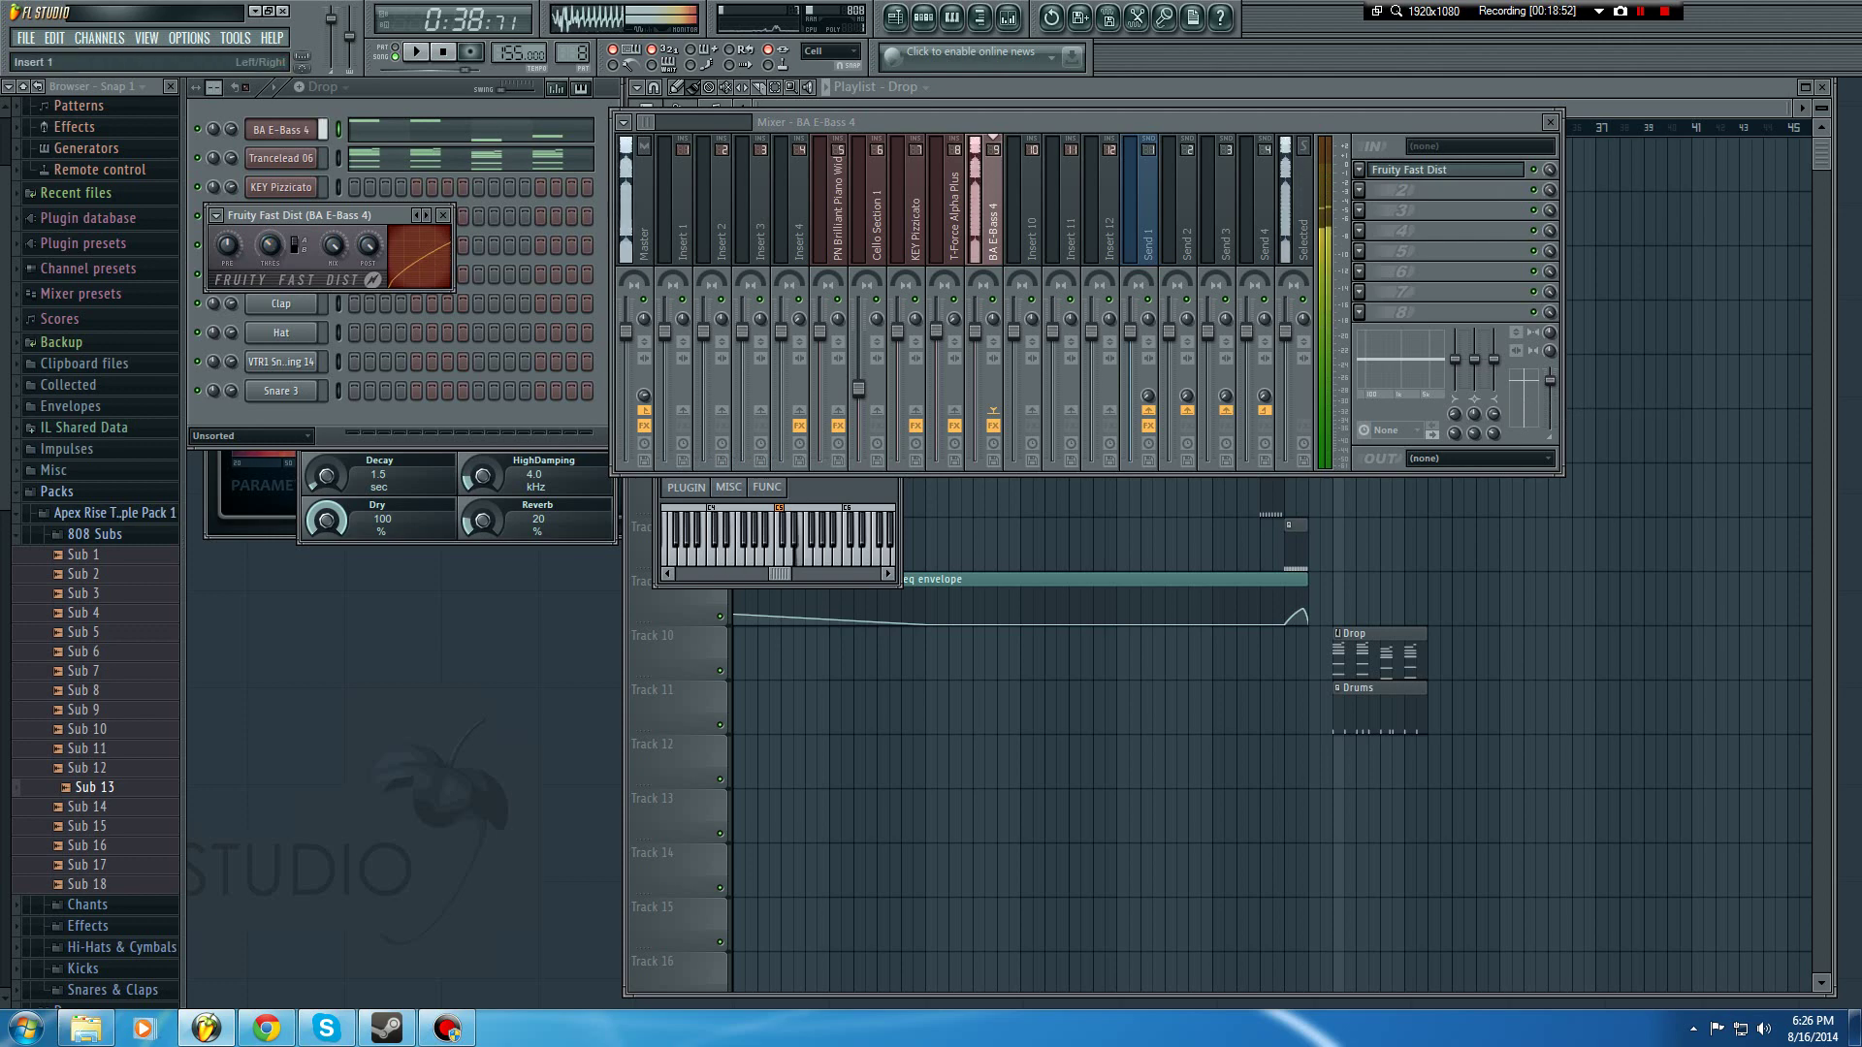
Step: Add Fruity Parametric EQ 2 to slot 2 of the bass mixer track, boosting band 1 and slightly cutting band 3
{"action": "left_click", "coordinate": [1445, 190]}
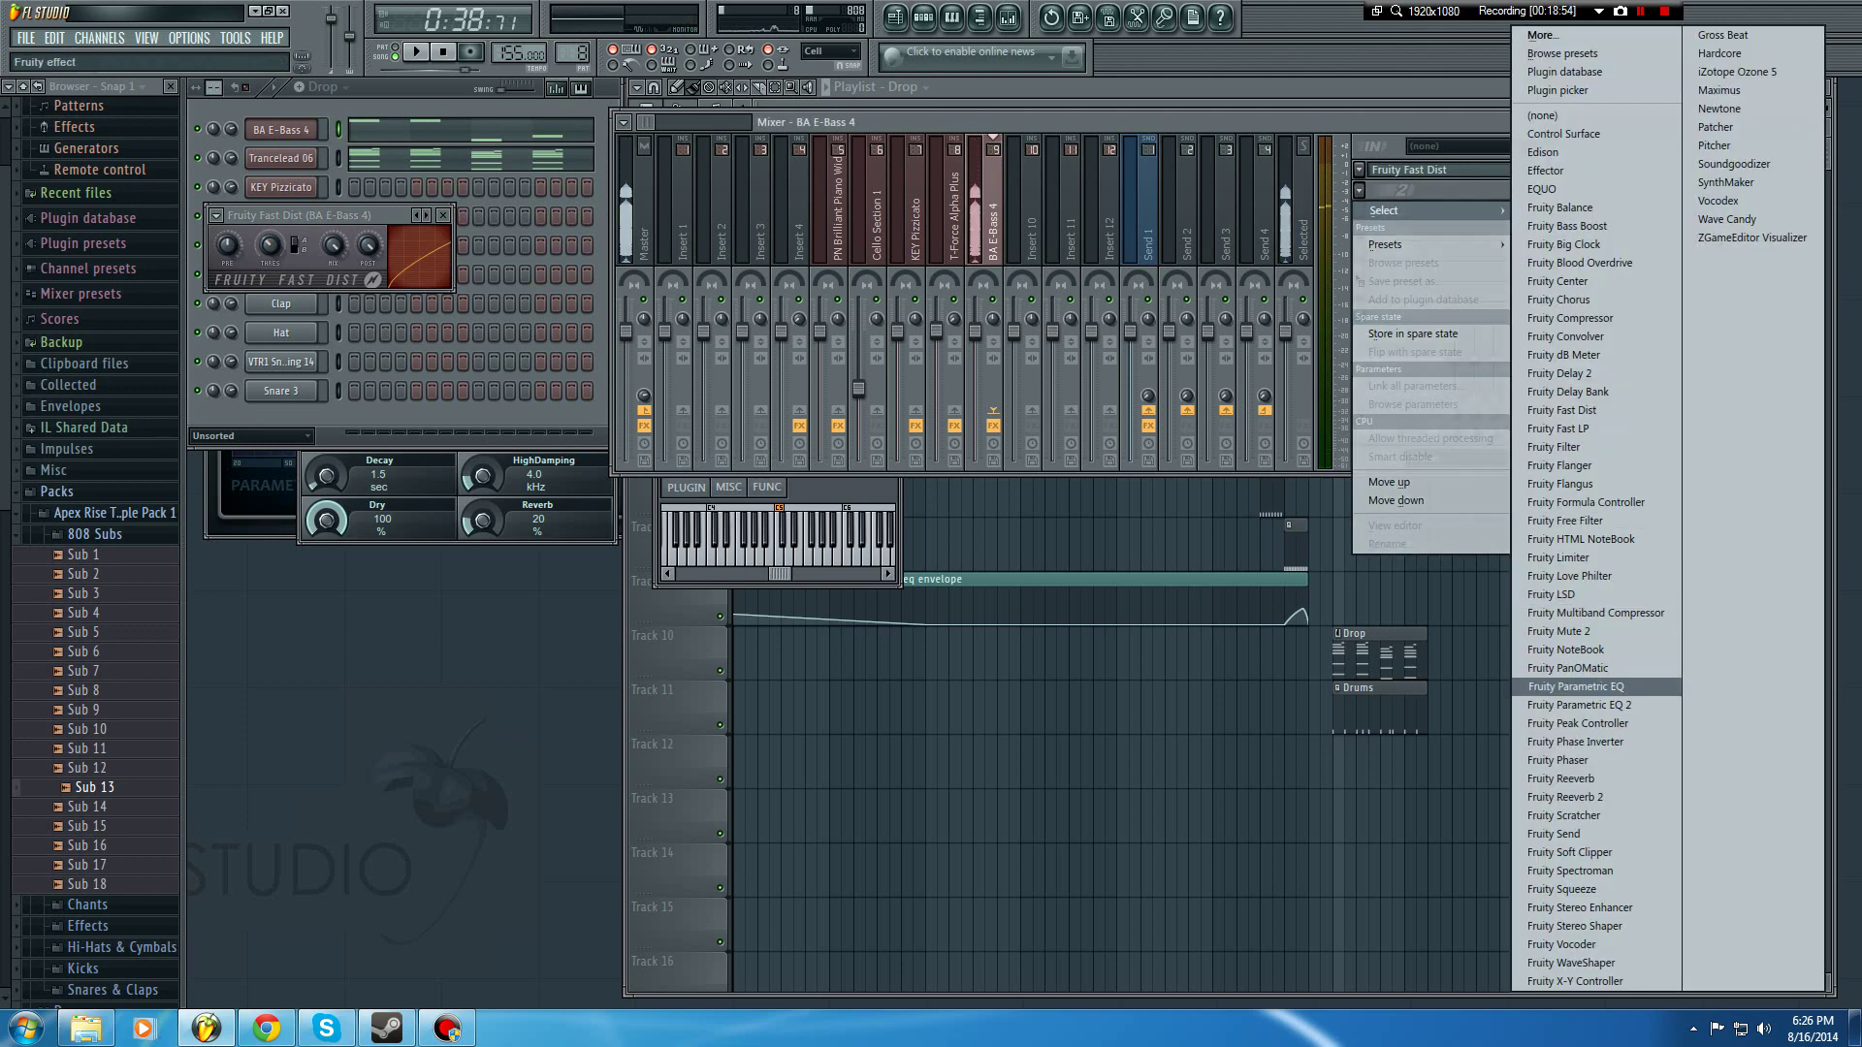
{"action": "left_click", "coordinate": [1595, 706]}
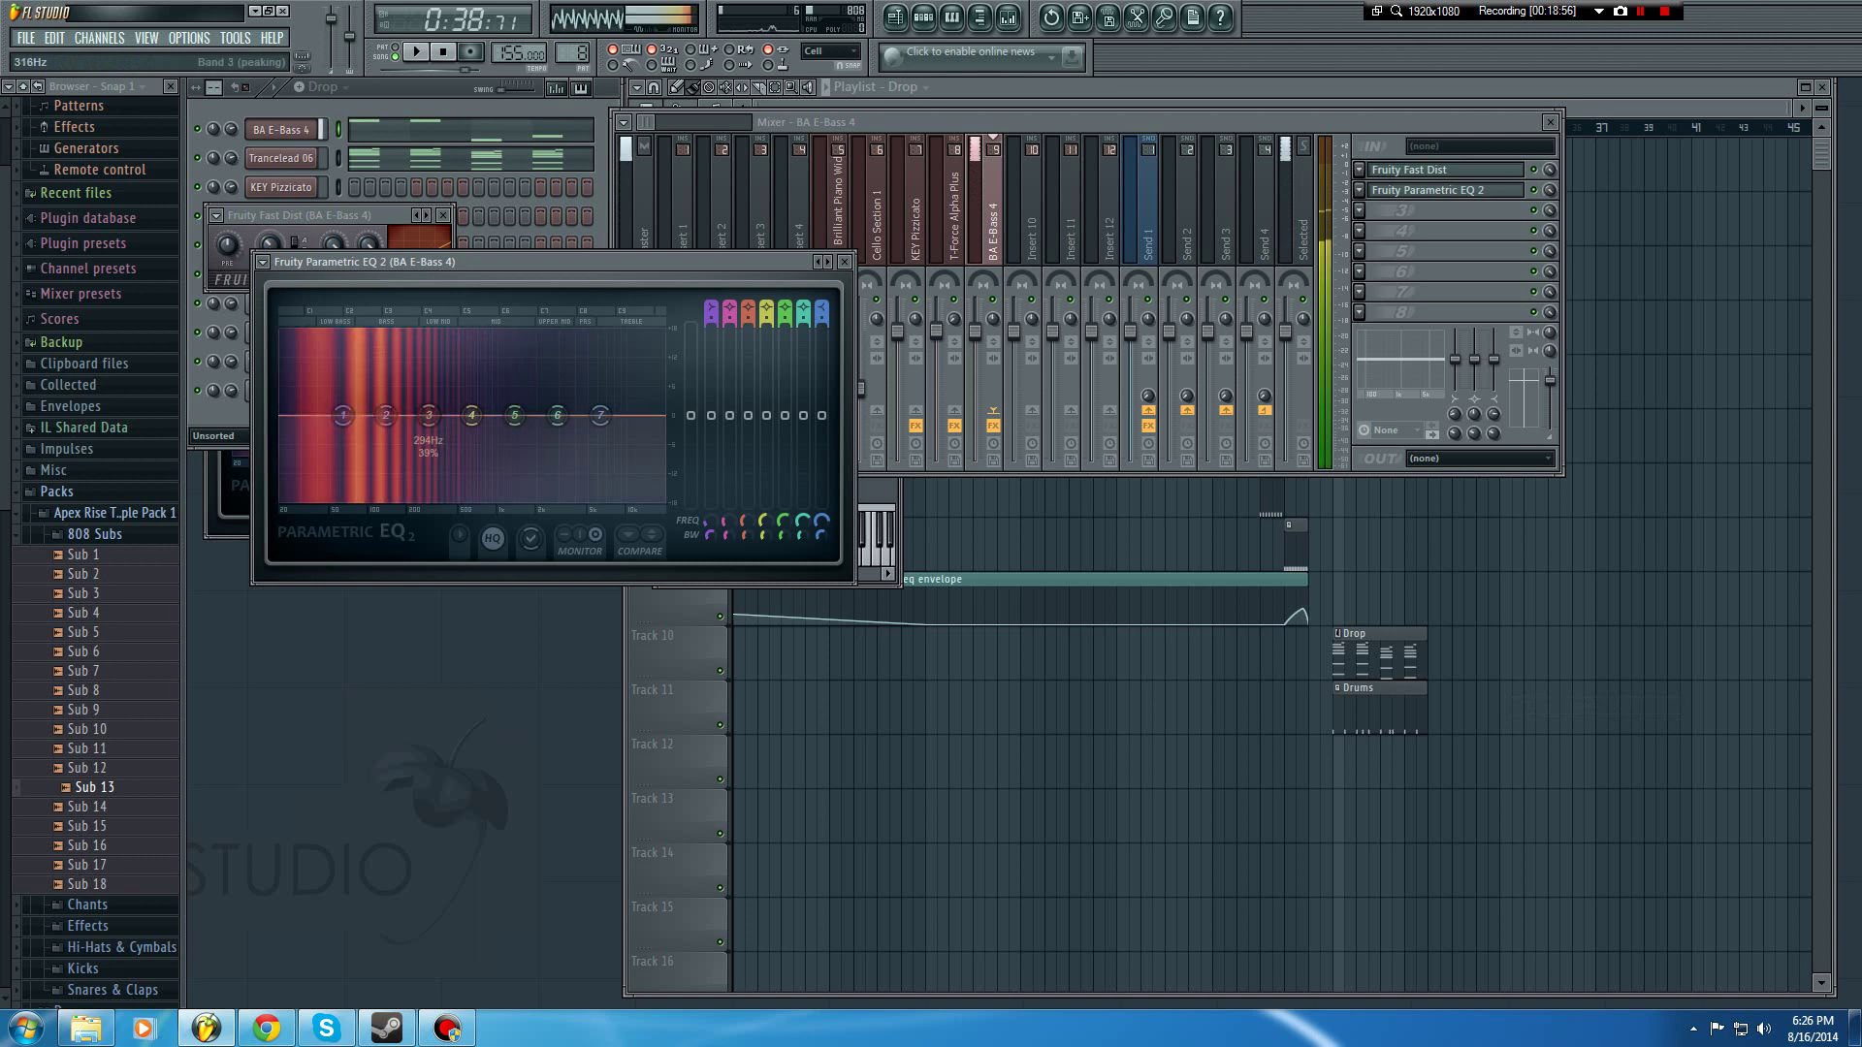
{"action": "left_click_drag", "start_coordinate": [429, 415], "coordinate": [349, 388]}
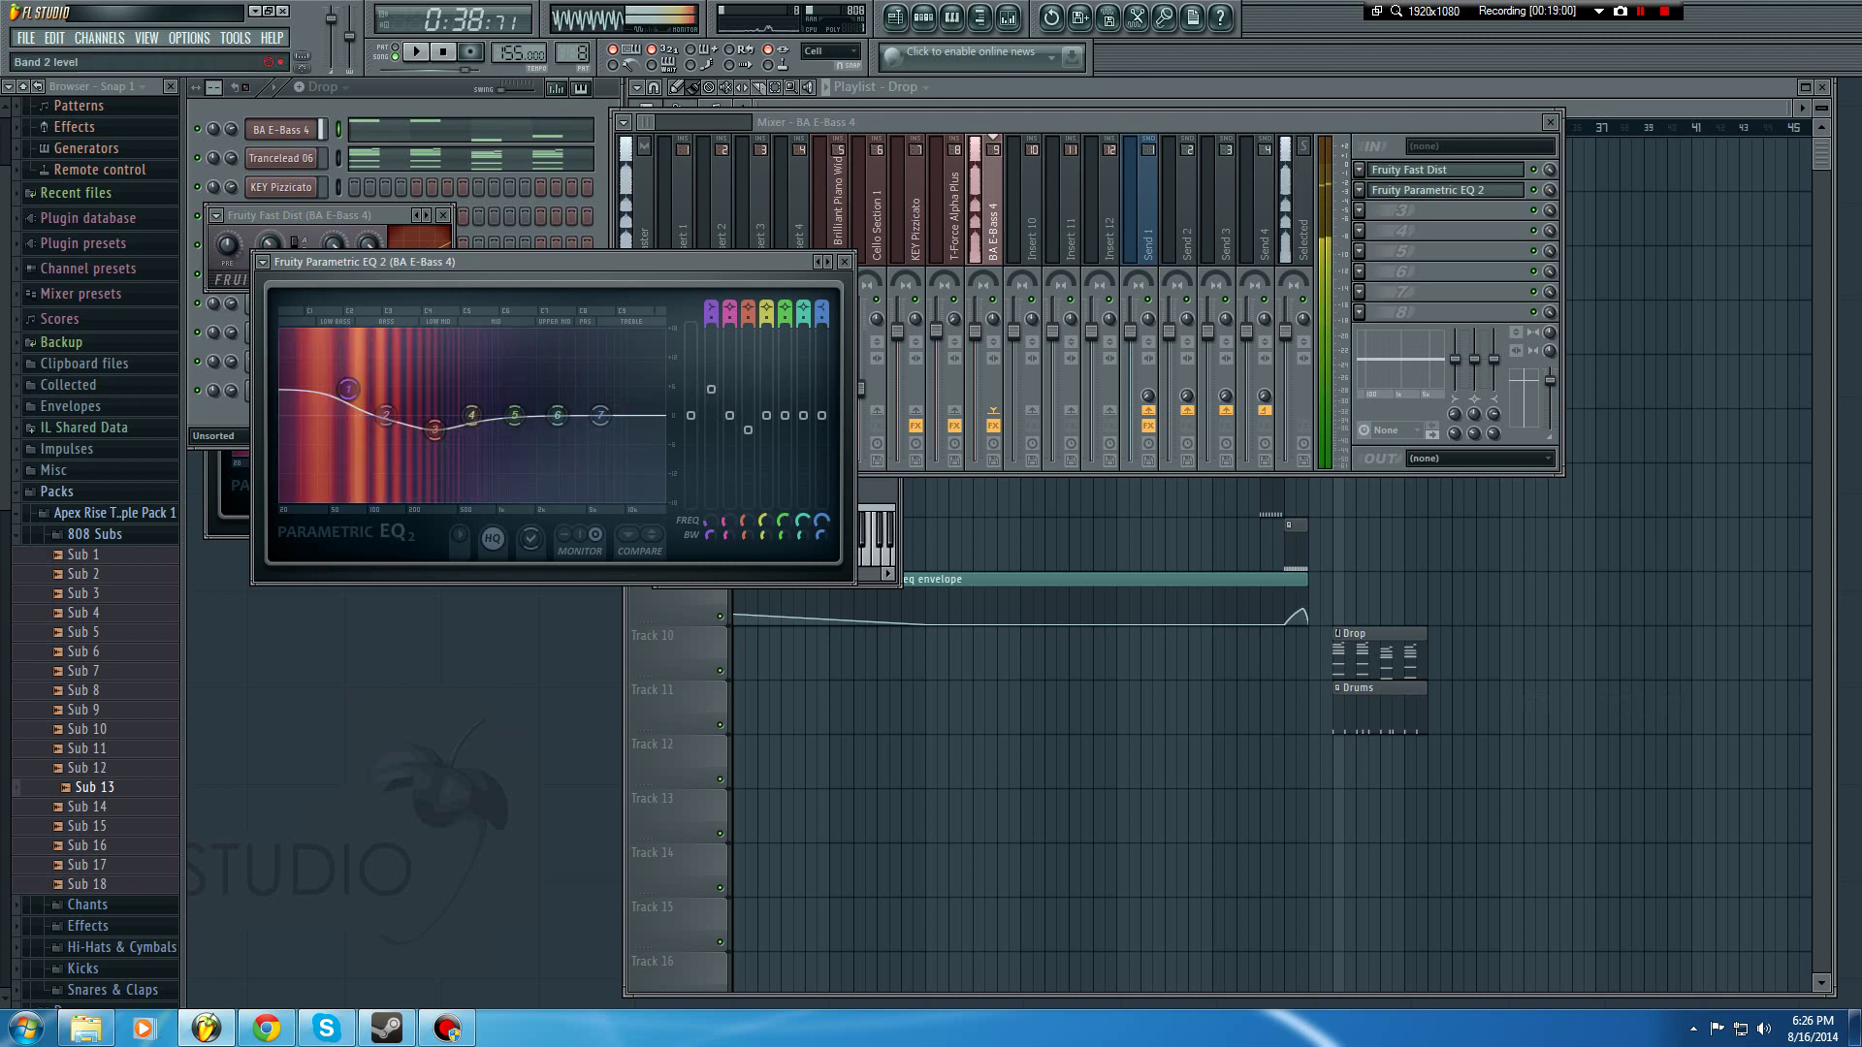
Step: Slightly lower the main level of the bass track's Fruity Parametric EQ 2, play the result and close the EQ
{"action": "left_click_drag", "start_coordinate": [691, 415], "coordinate": [690, 433]}
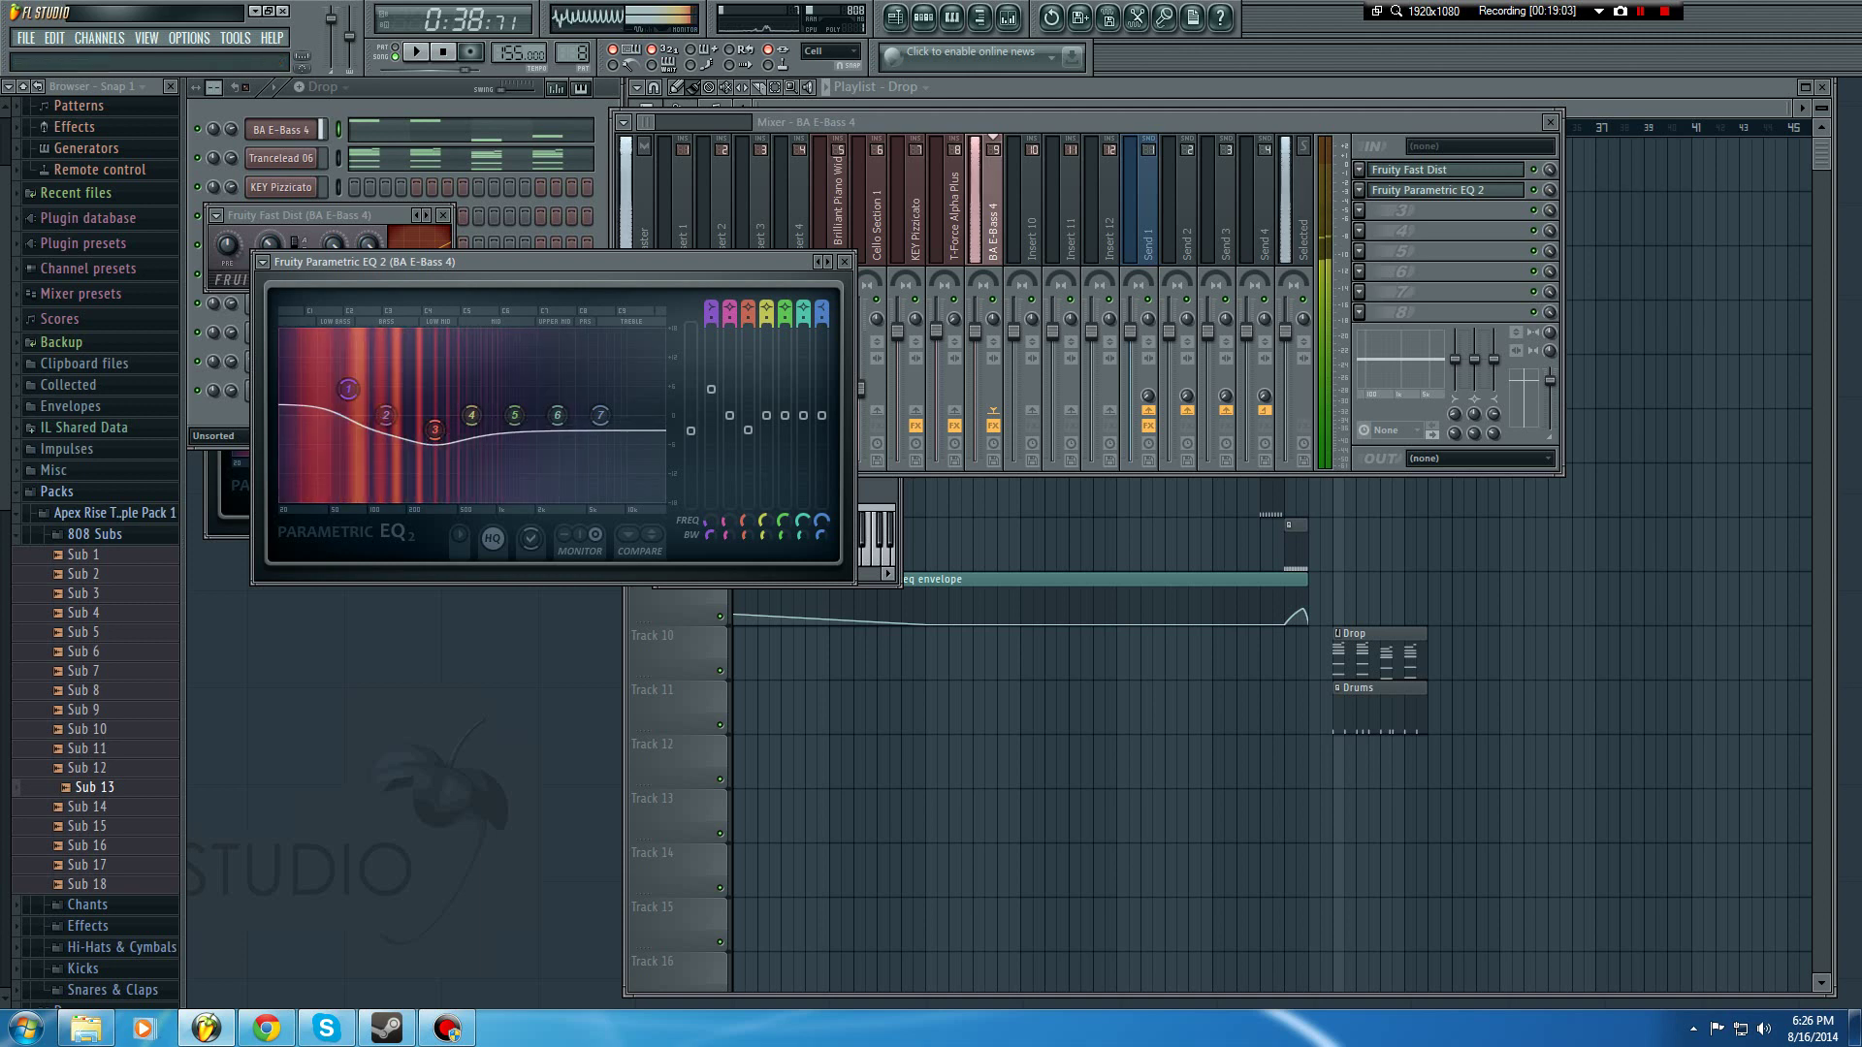
{"action": "key", "text": "space"}
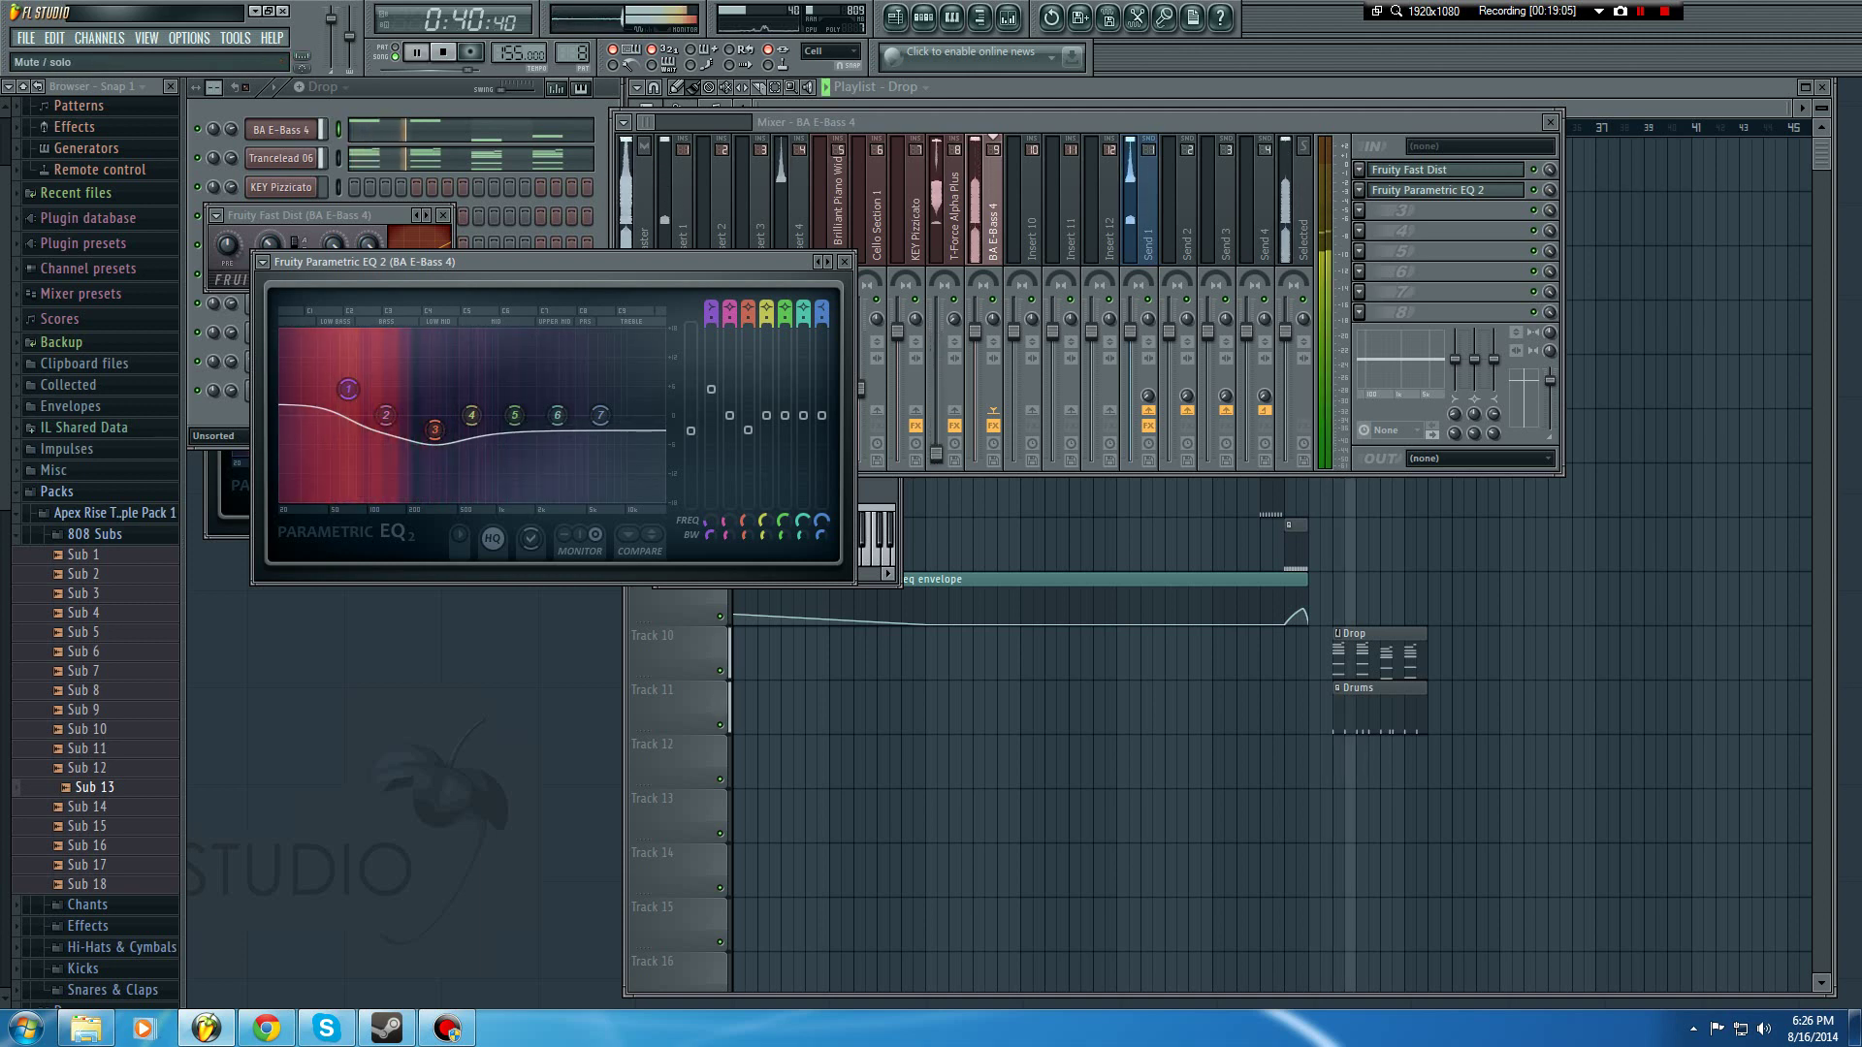
{"action": "key", "text": "Escape"}
Step: Link the bass mixer track's volume to the internal controller Peak ctrl (Send 1) - Peak with the mapping formula 1-Input
{"action": "right_click", "coordinate": [976, 332]}
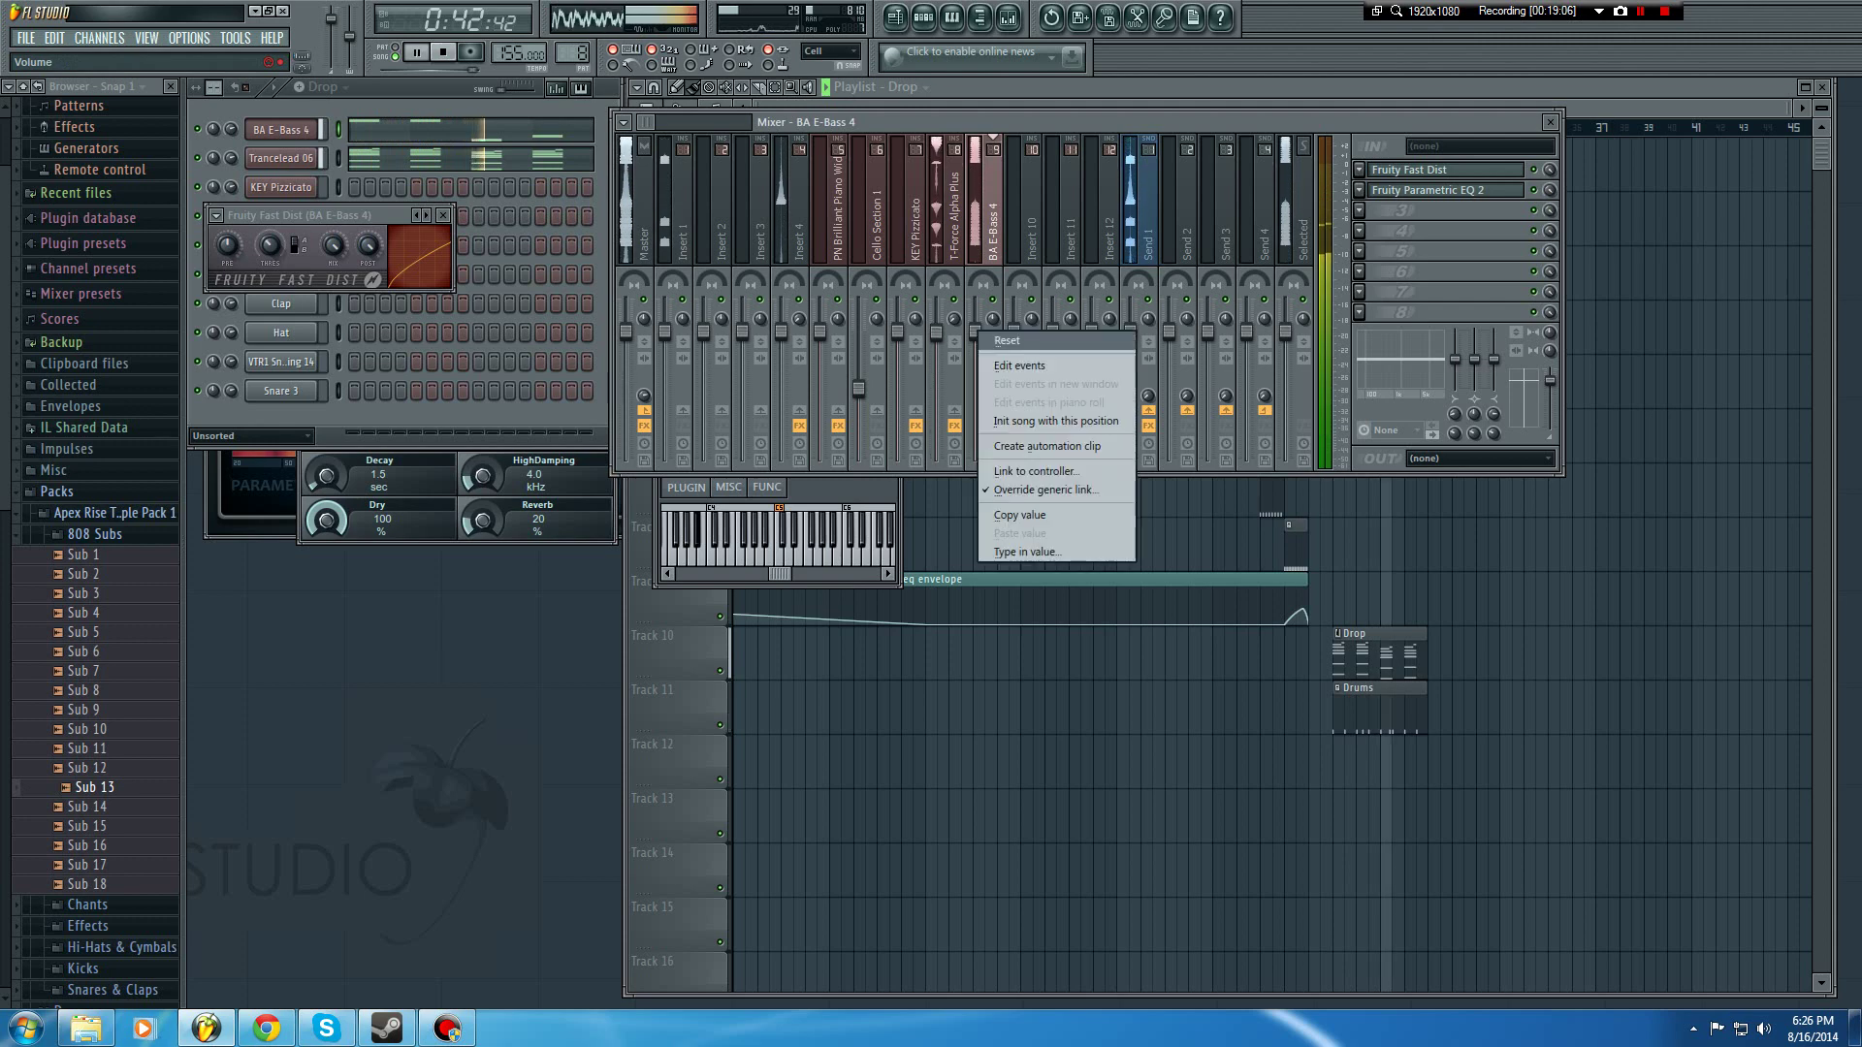
{"action": "left_click", "coordinate": [1018, 490]}
{"action": "left_click", "coordinate": [929, 506]}
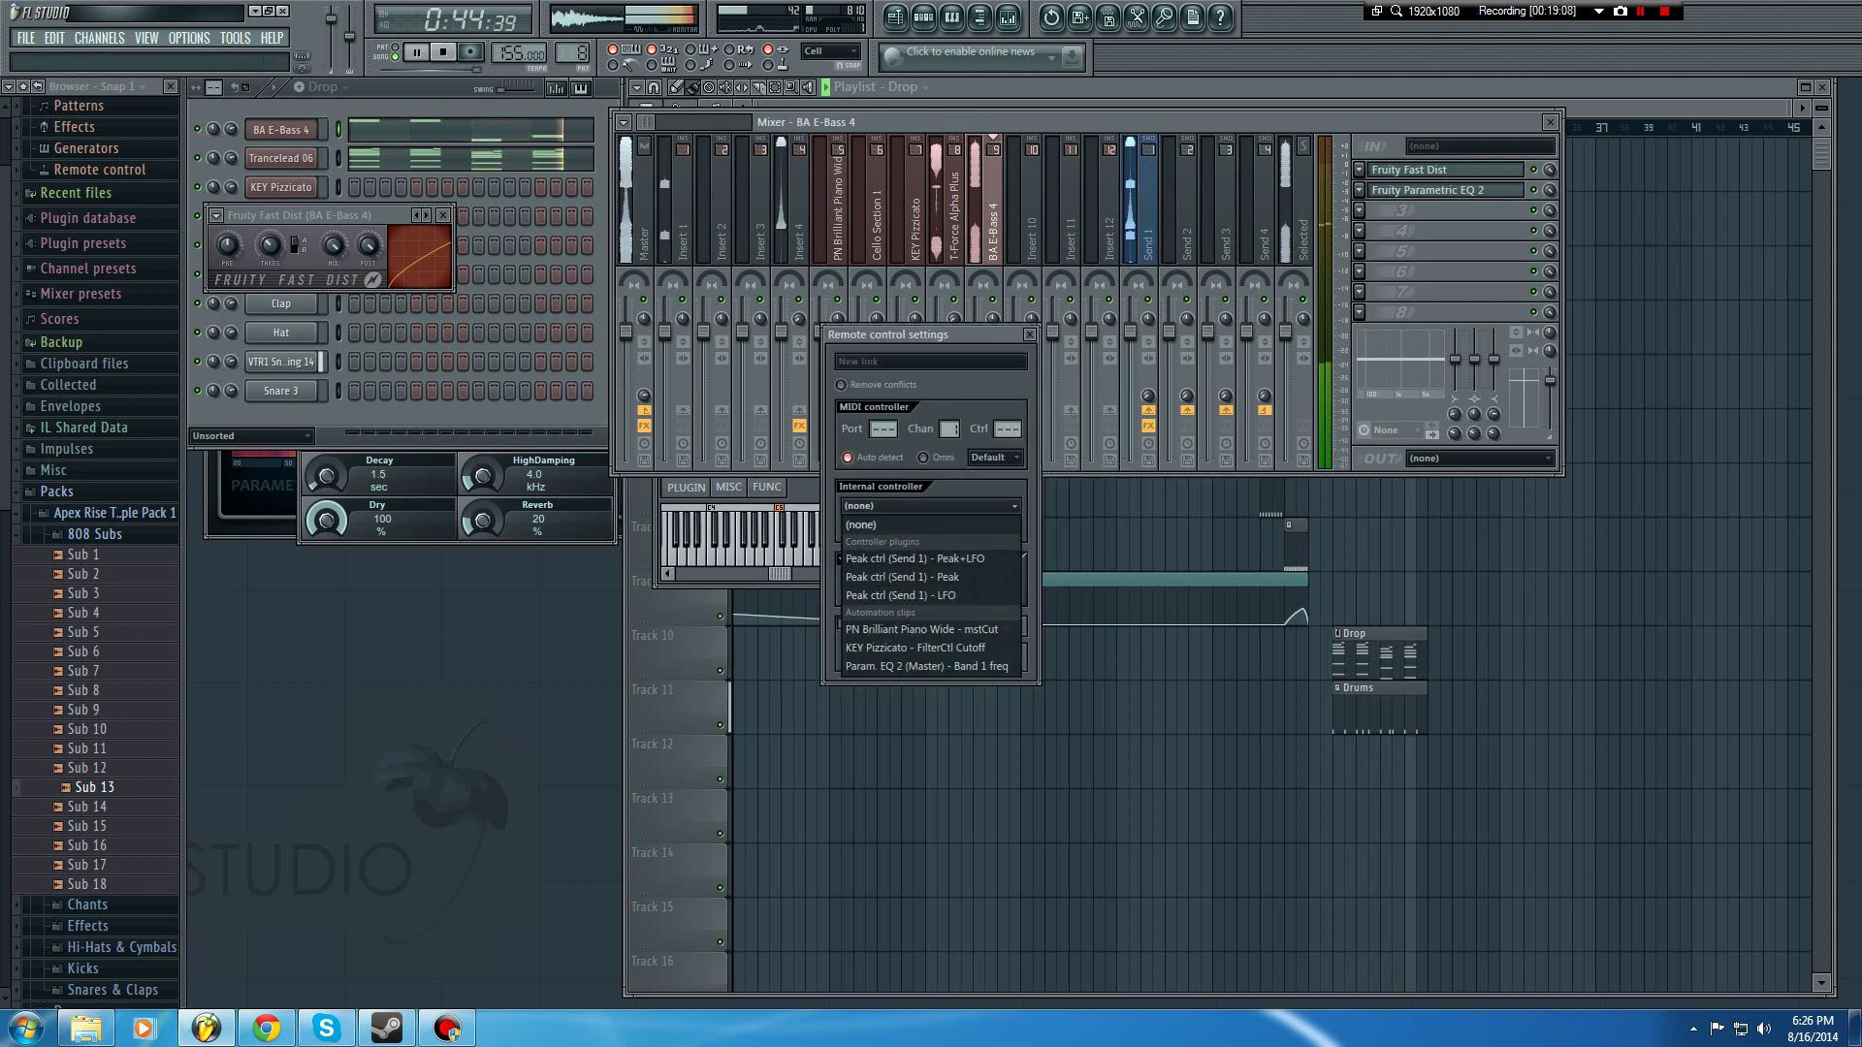
{"action": "left_click", "coordinate": [917, 578]}
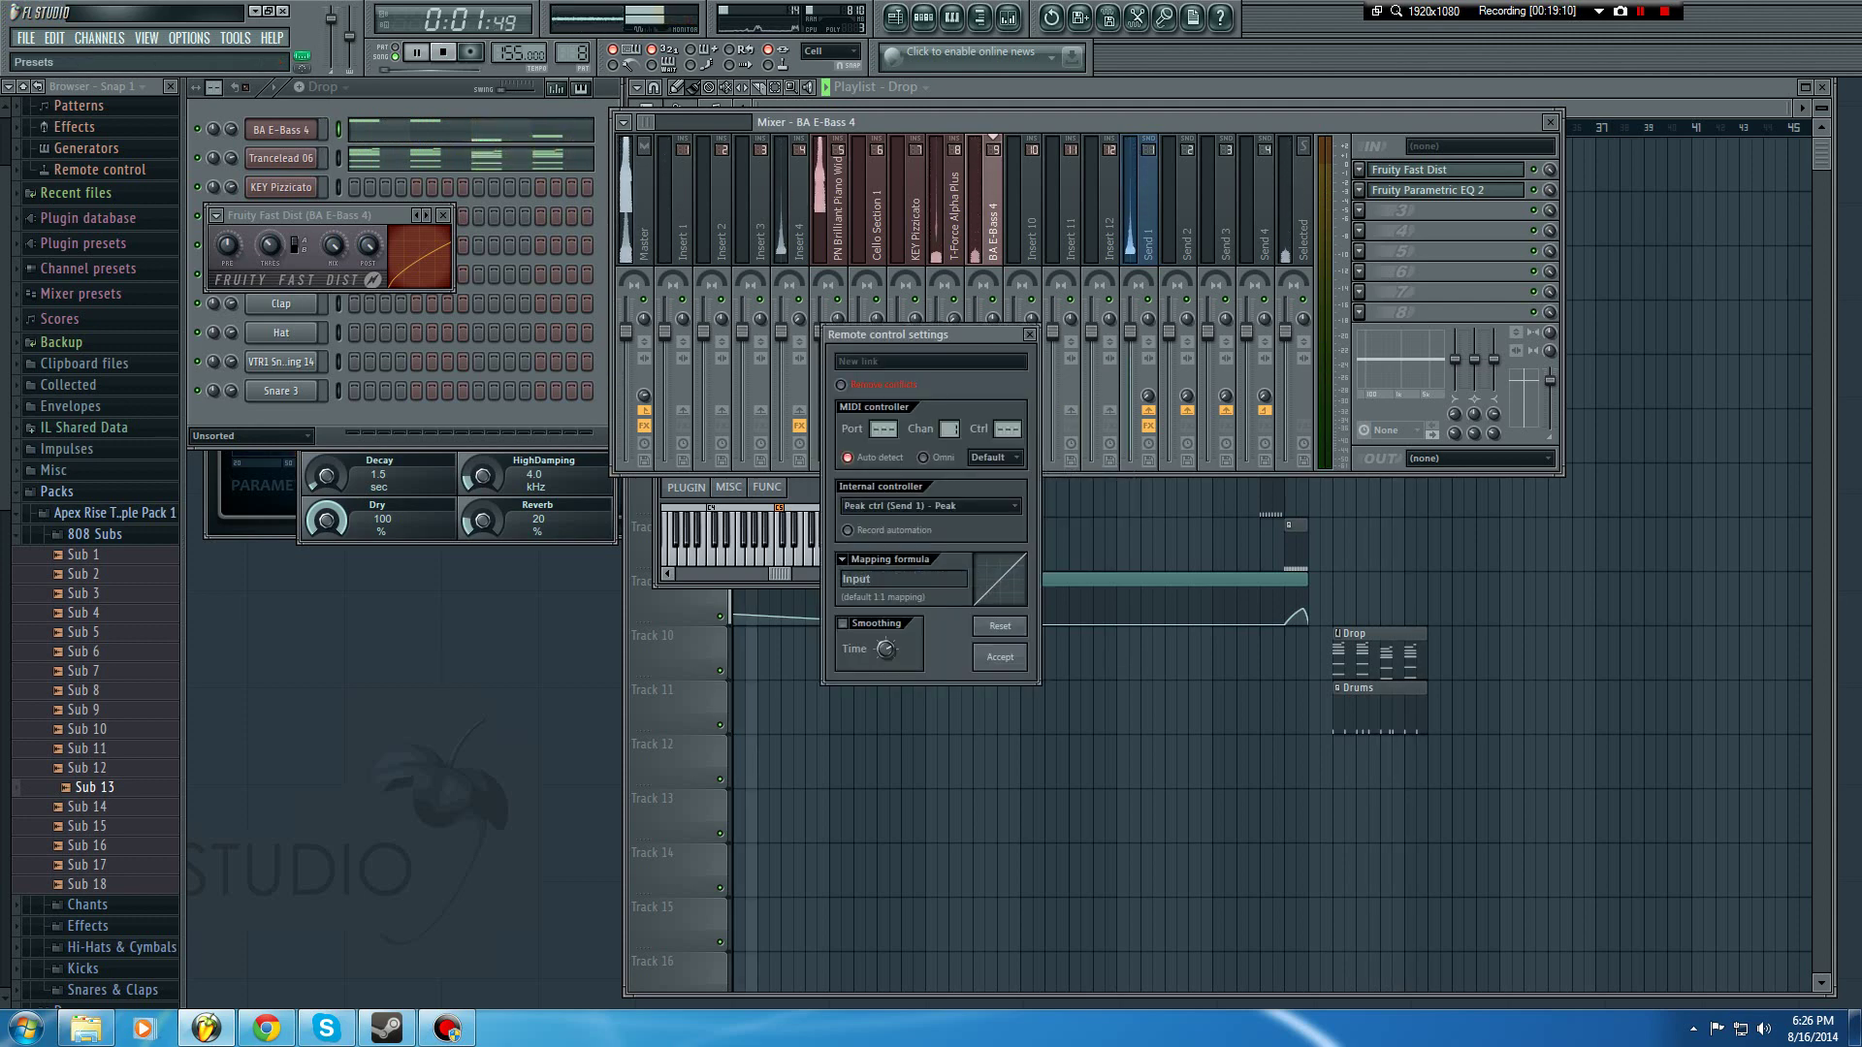
{"action": "left_click", "coordinate": [843, 560]}
{"action": "left_click", "coordinate": [874, 610]}
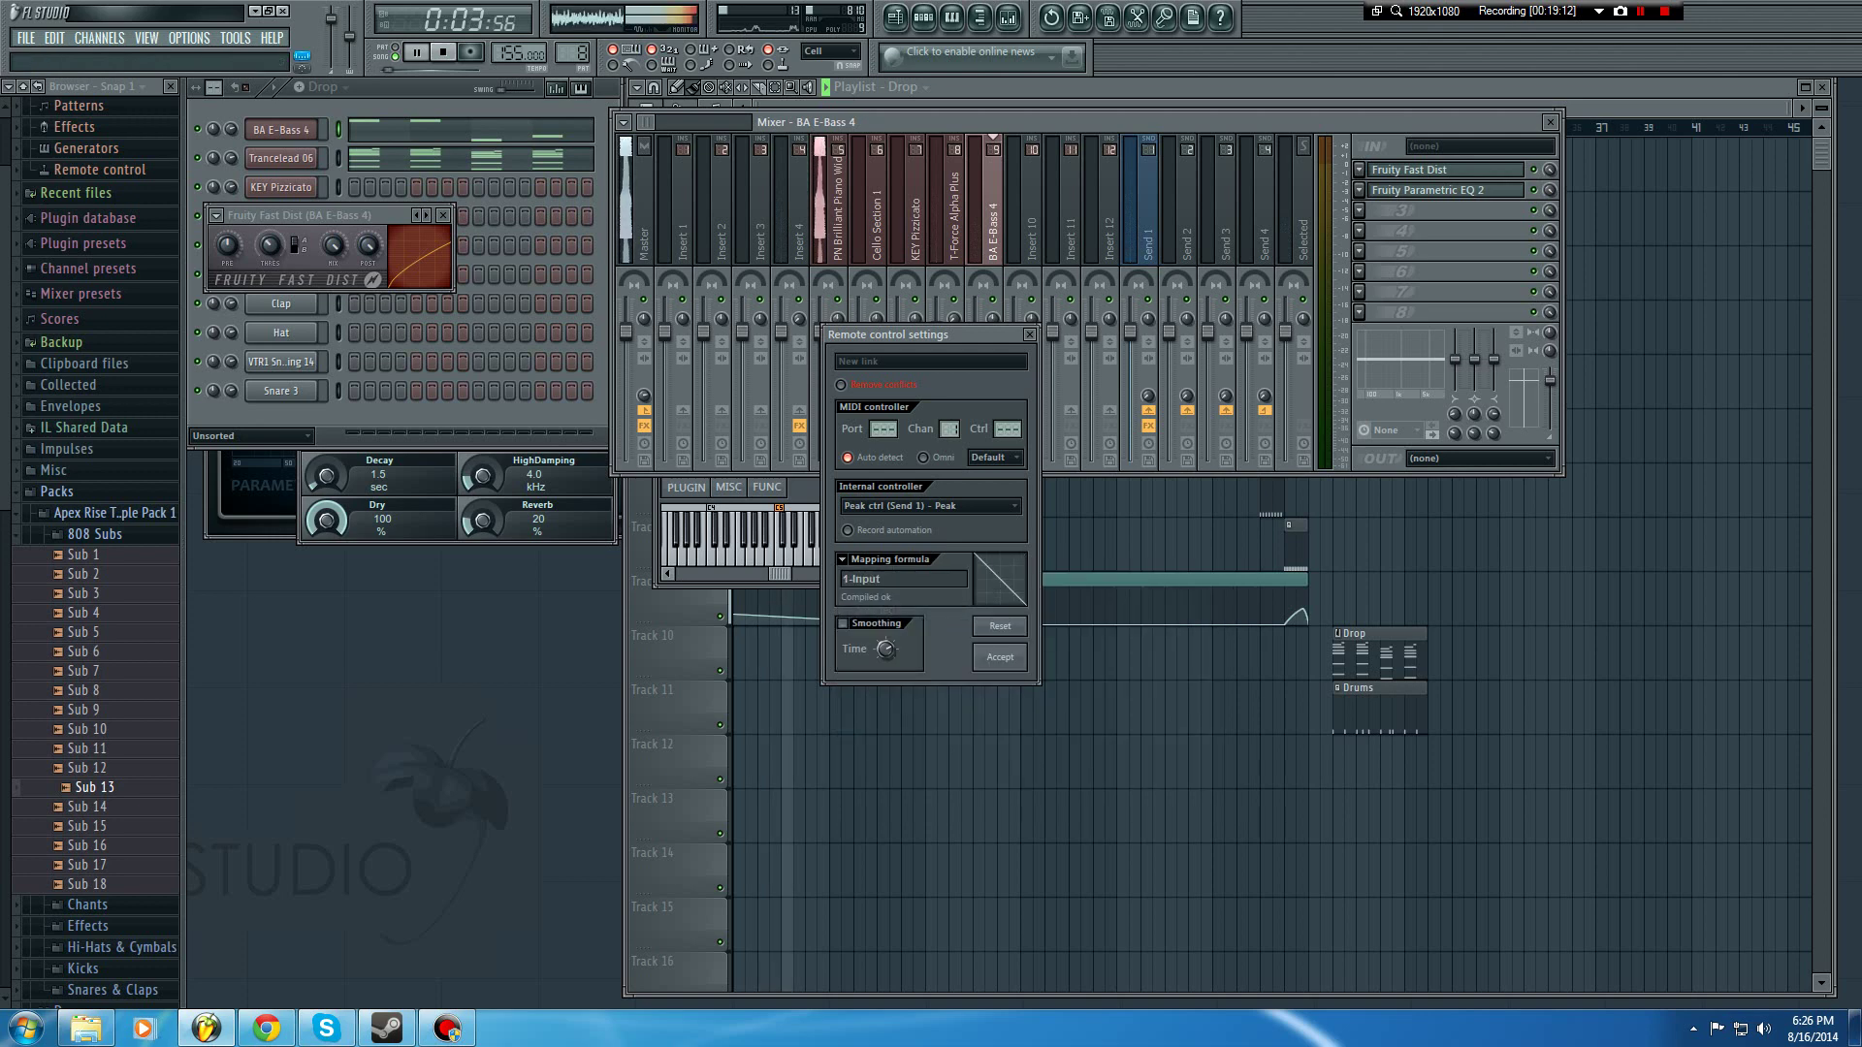
{"action": "left_click", "coordinate": [1000, 658]}
Step: Play the drop from its first bar, check the bass track's volume movement in the mixer and close the open windows
{"action": "left_click", "coordinate": [1333, 87]}
{"action": "left_click", "coordinate": [1334, 128]}
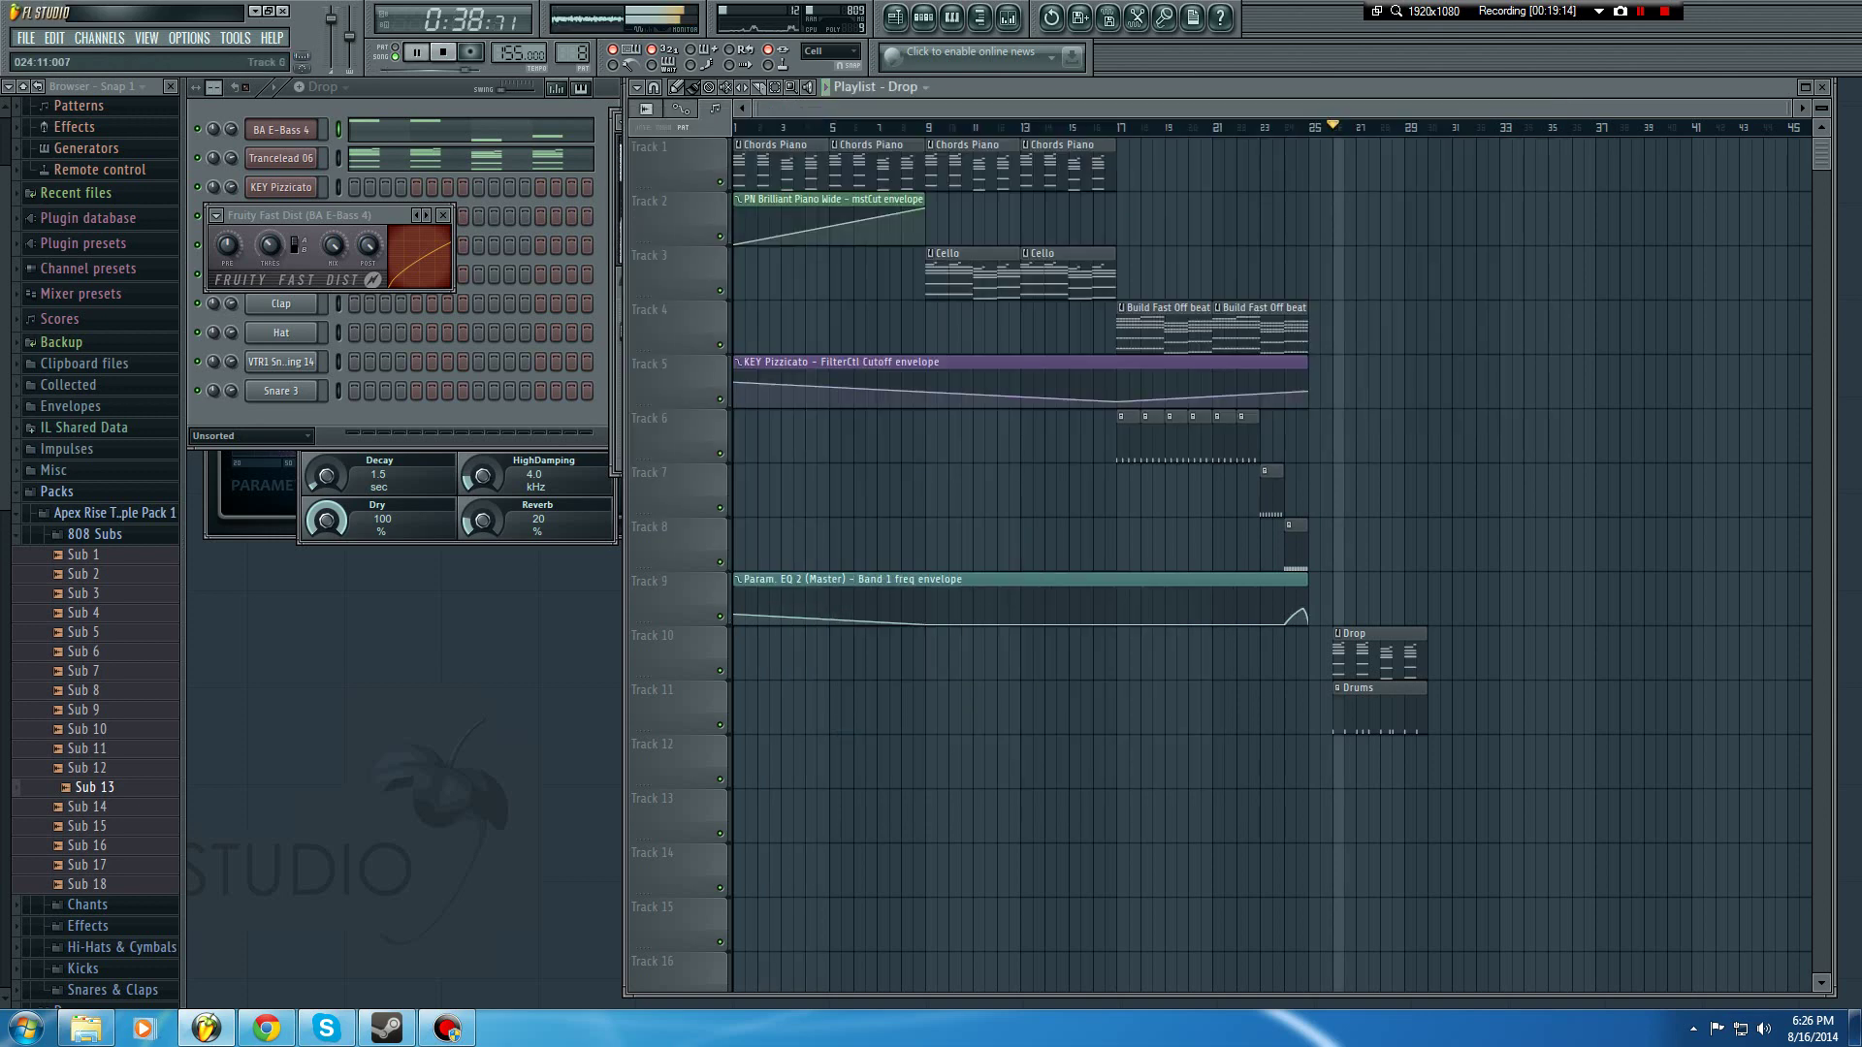
{"action": "key", "text": "F9"}
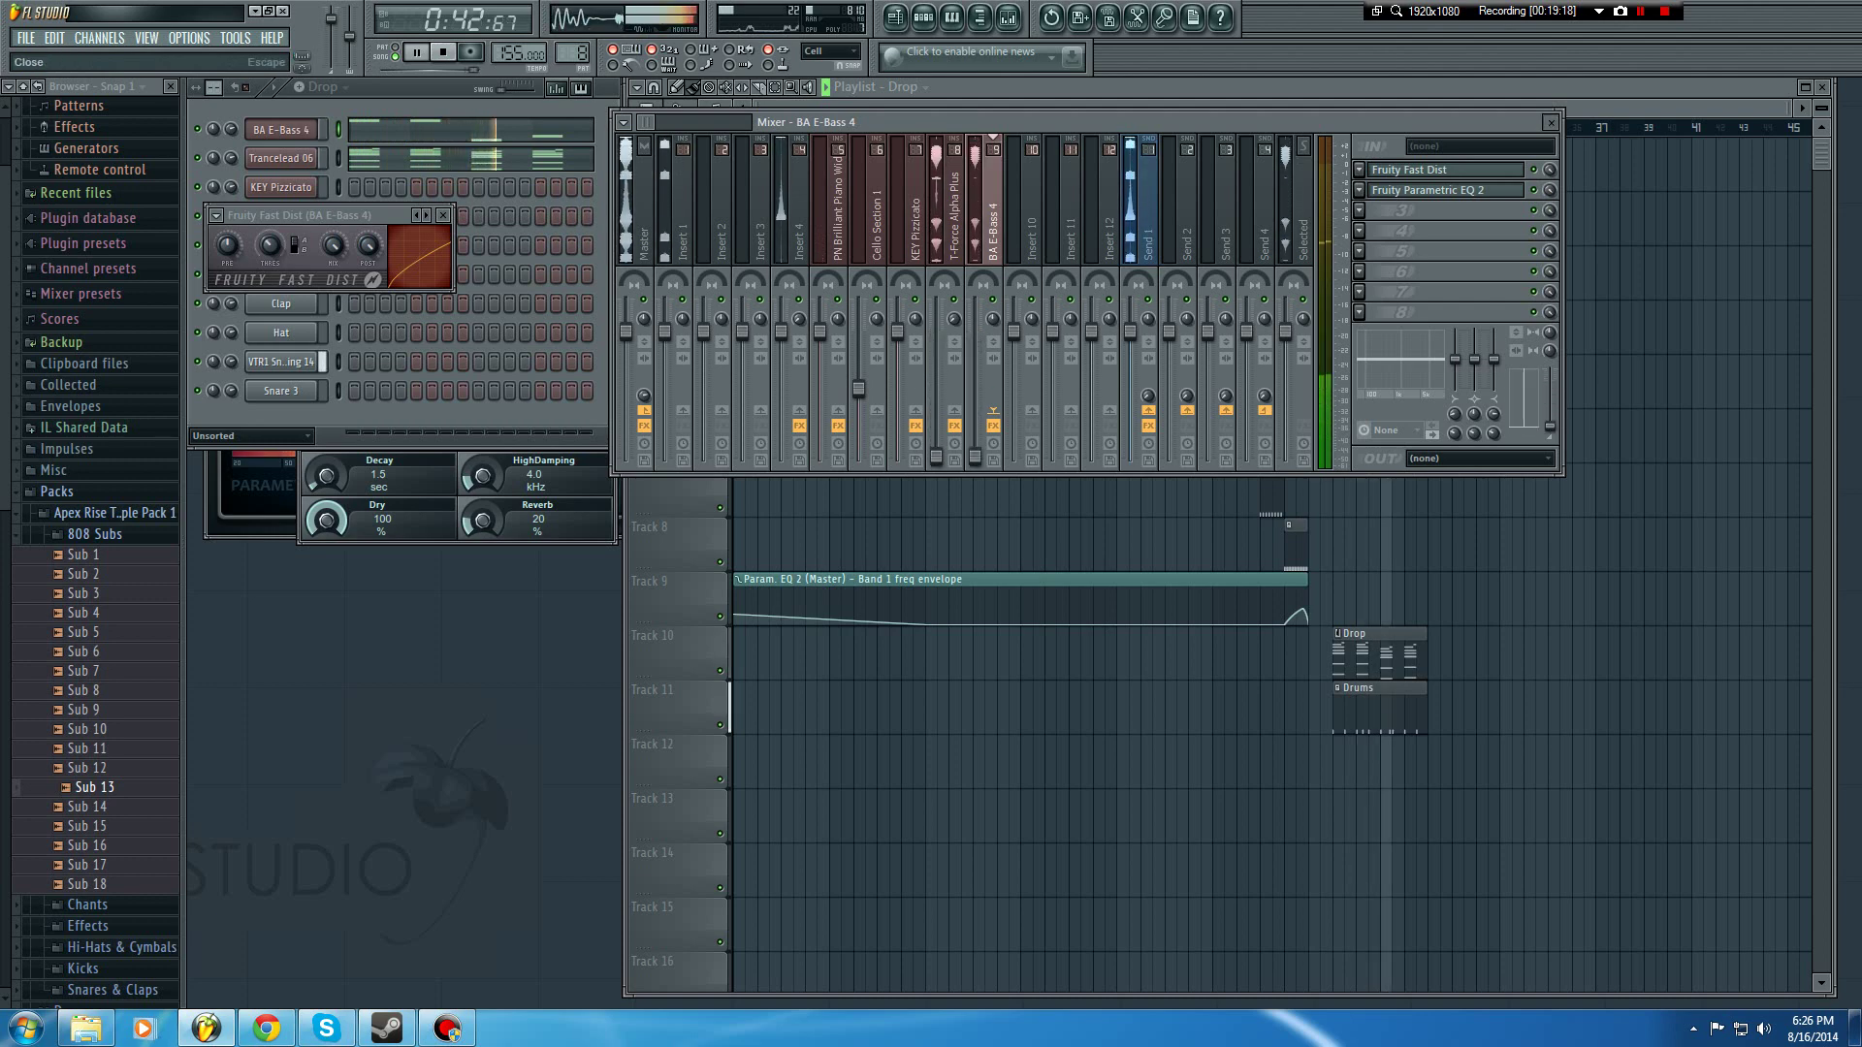
{"action": "key", "text": "F9"}
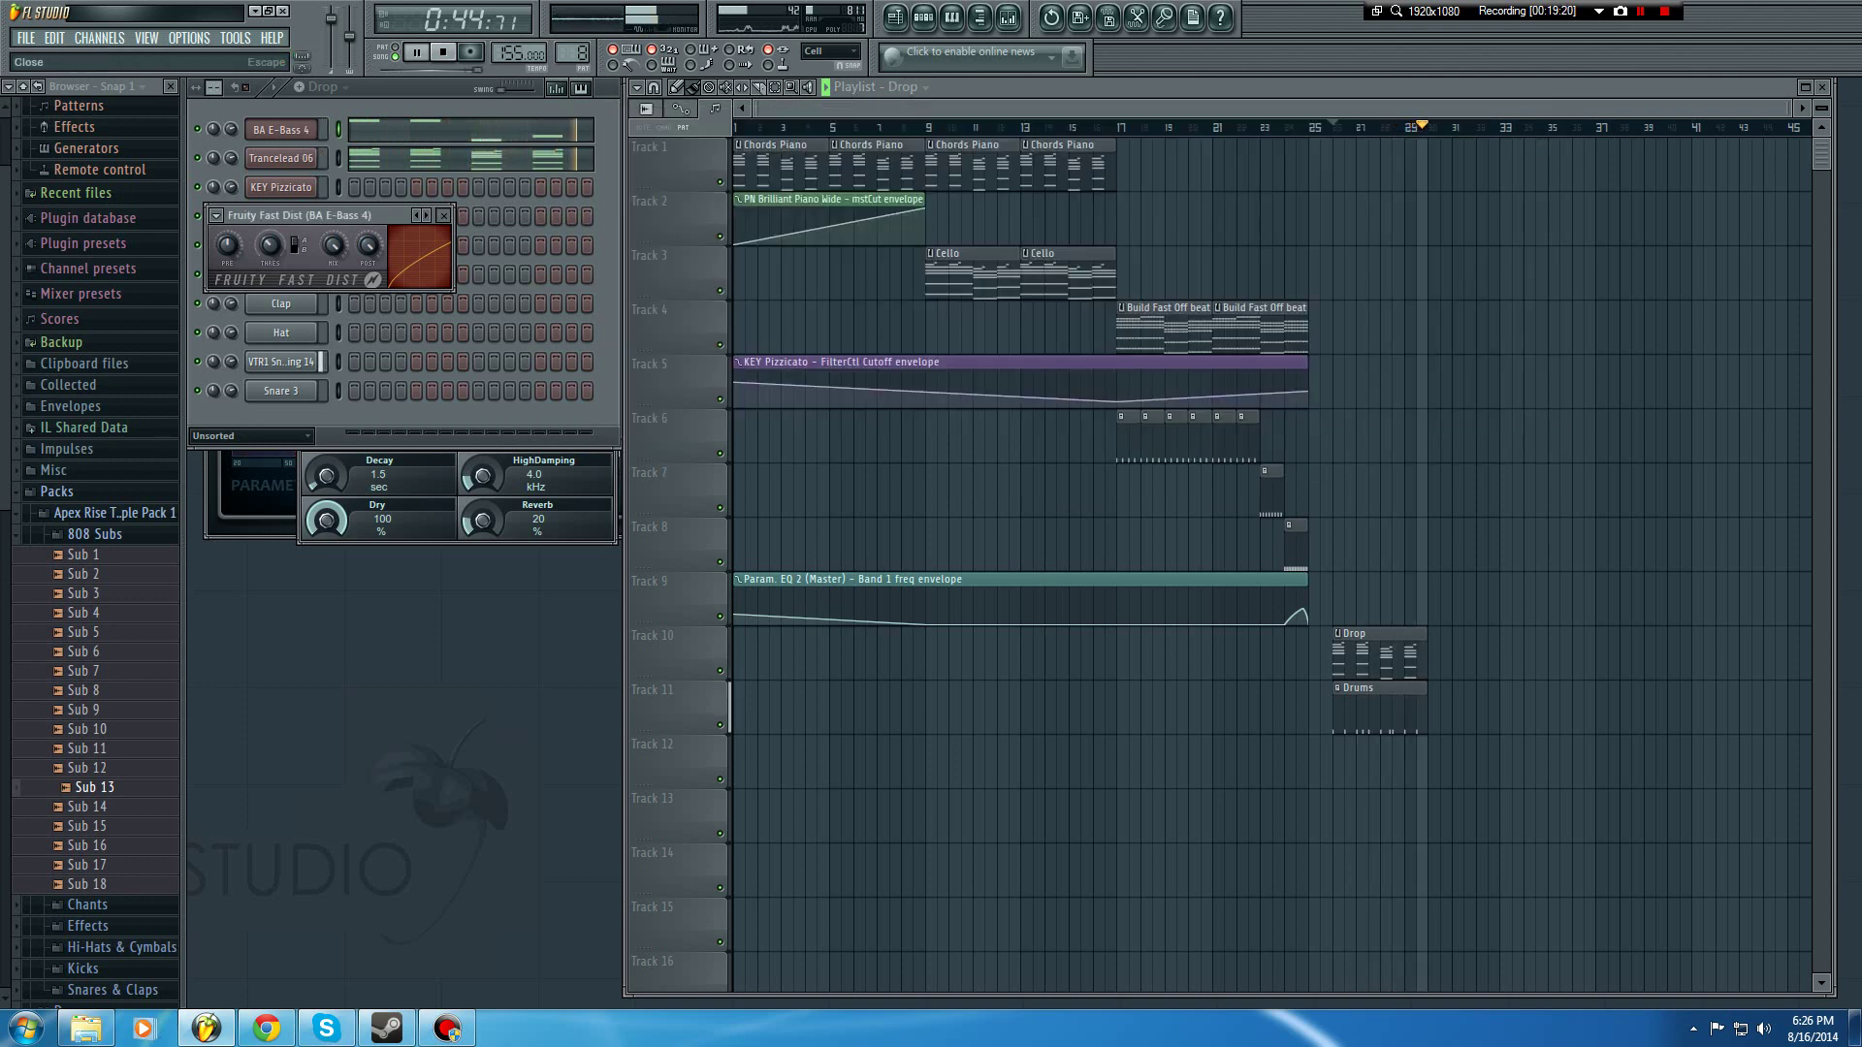
{"action": "key", "text": "Escape"}
Step: Move playback to the start of the song, play it briefly and collapse the Apex Rise sample pack folder in the browser
{"action": "key", "text": "ctrl+shift+s"}
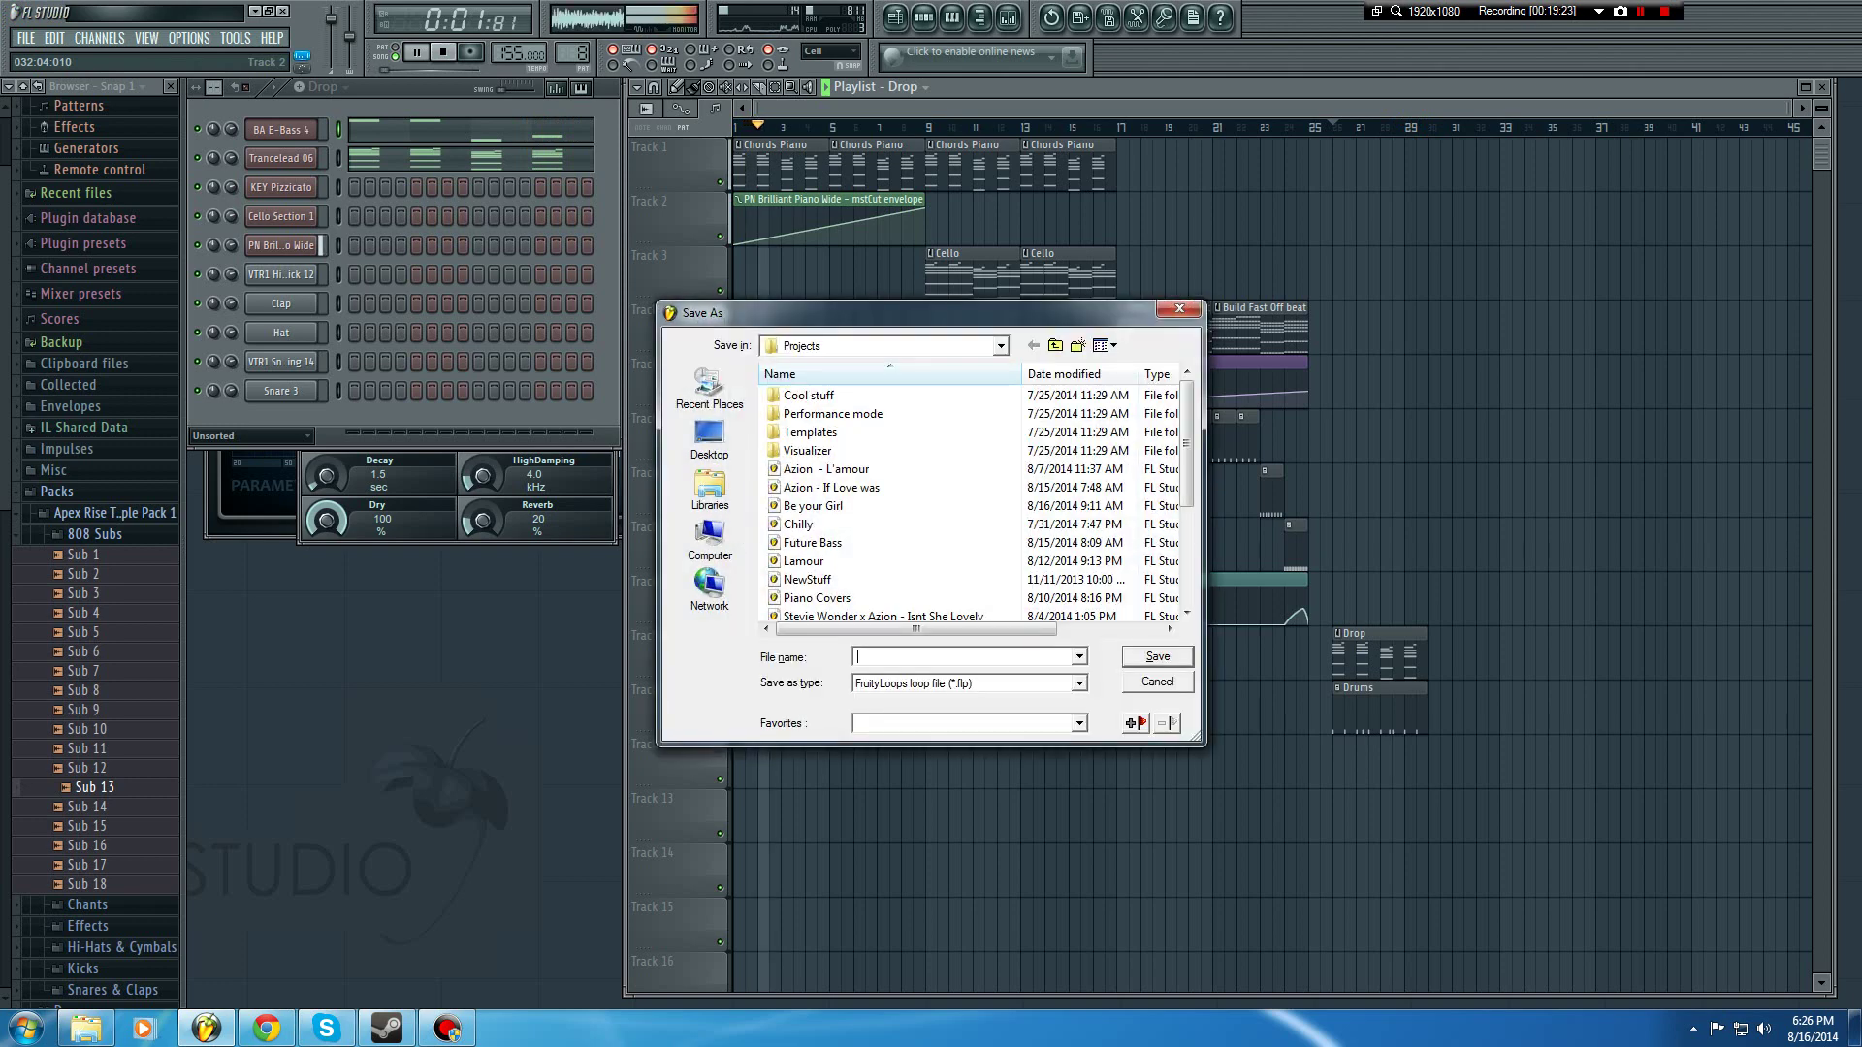
{"action": "key", "text": "Escape"}
{"action": "key", "text": "space"}
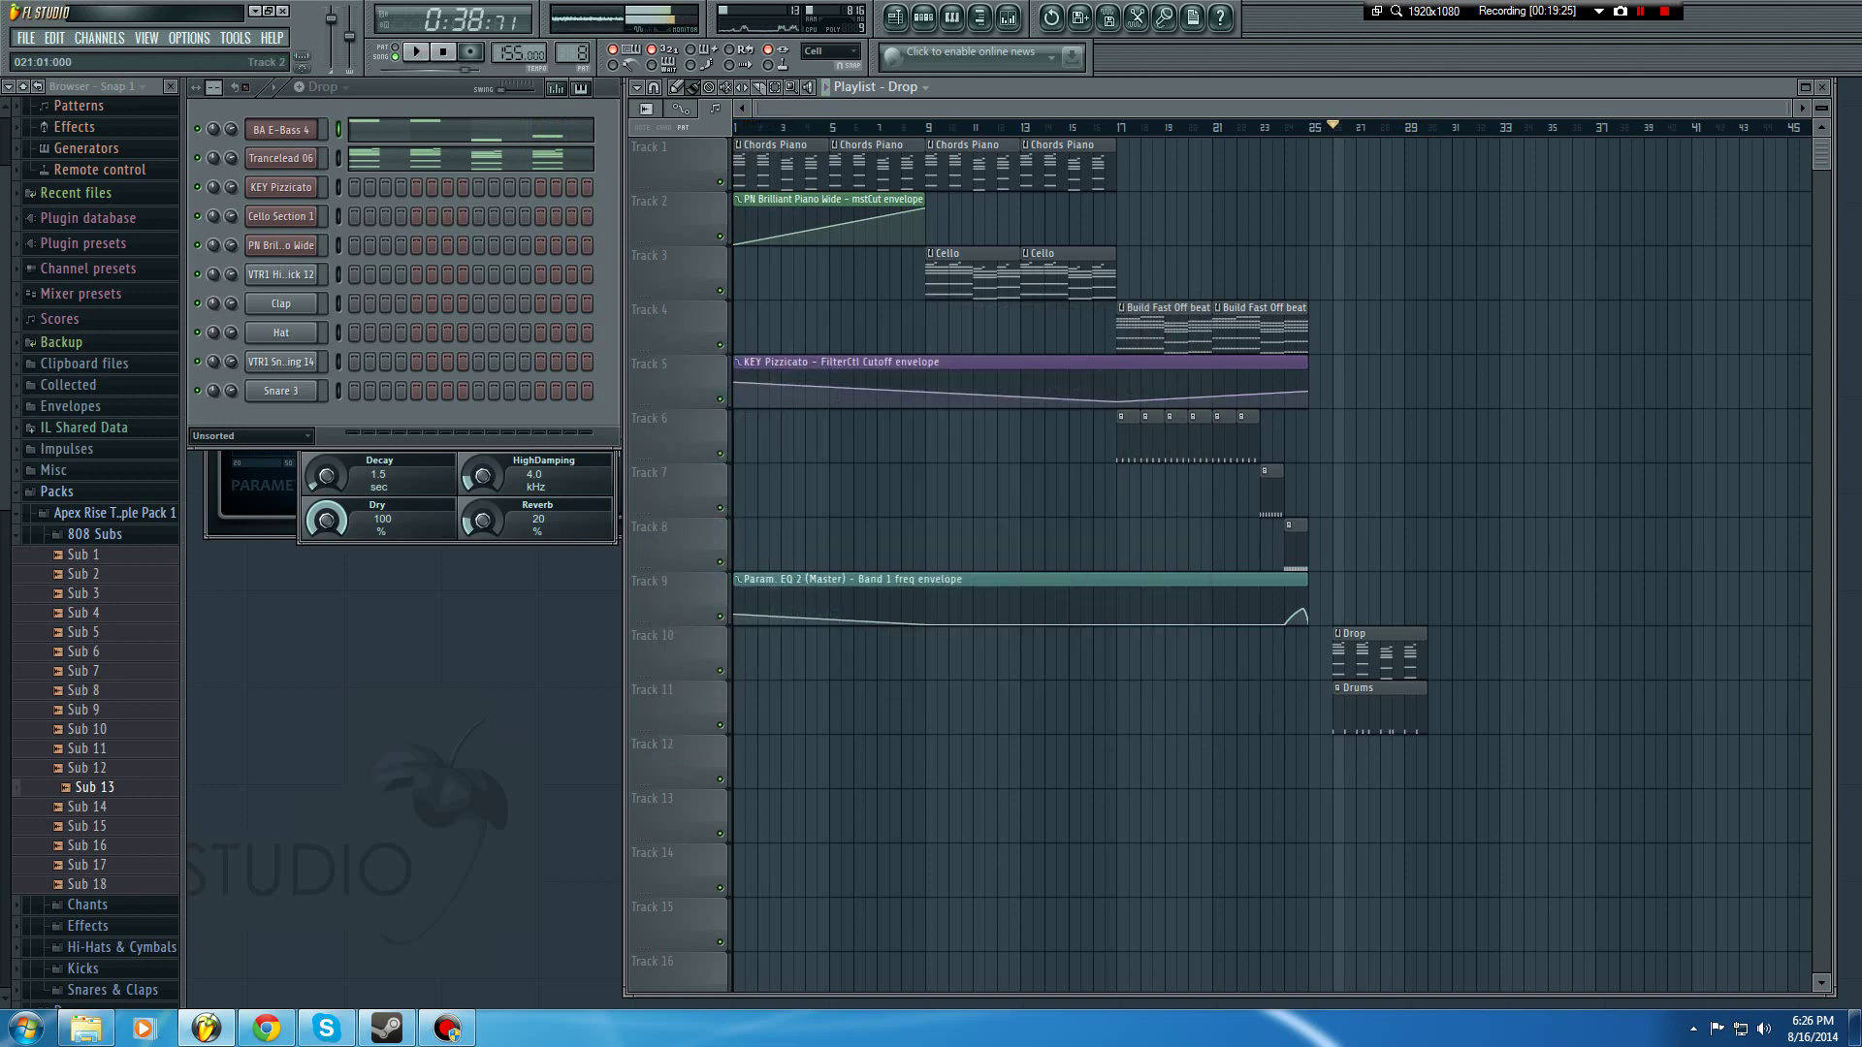
{"action": "left_click_drag", "start_coordinate": [1338, 127], "coordinate": [734, 127]}
{"action": "key", "text": "space"}
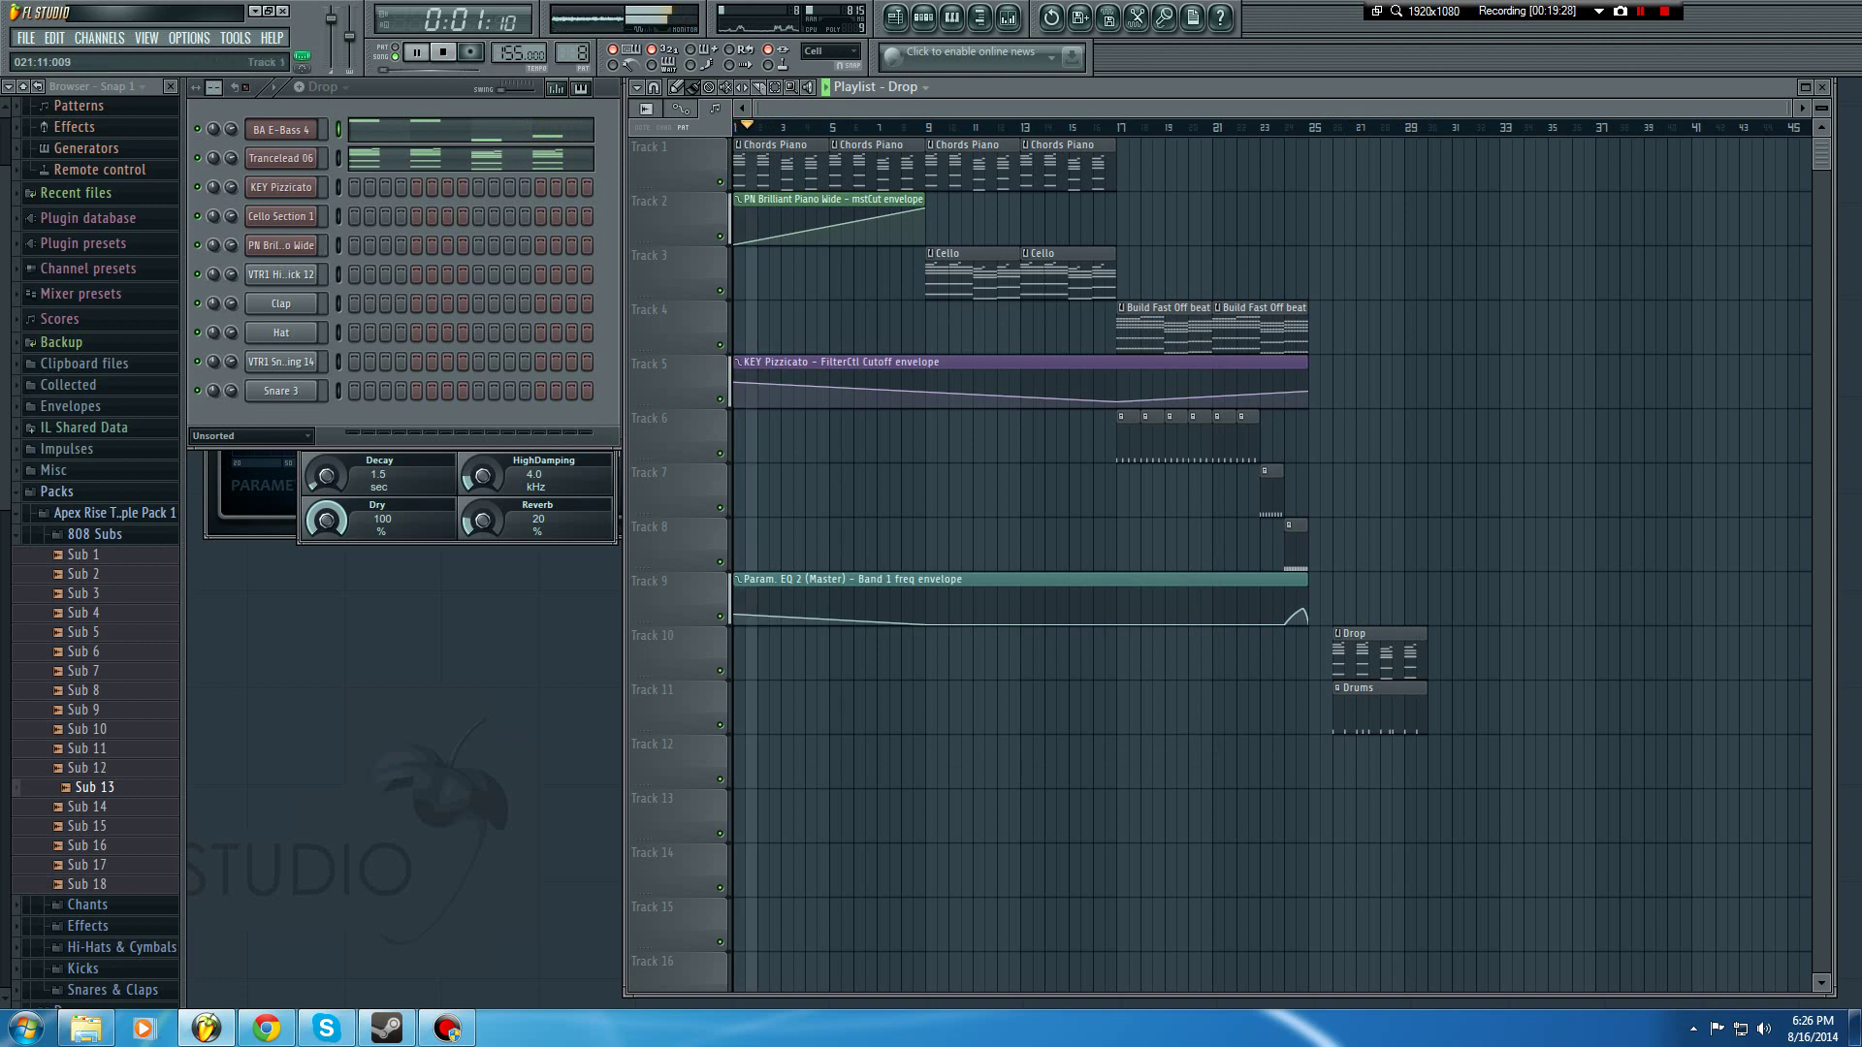
{"action": "key", "text": "space"}
{"action": "left_click", "coordinate": [114, 513]}
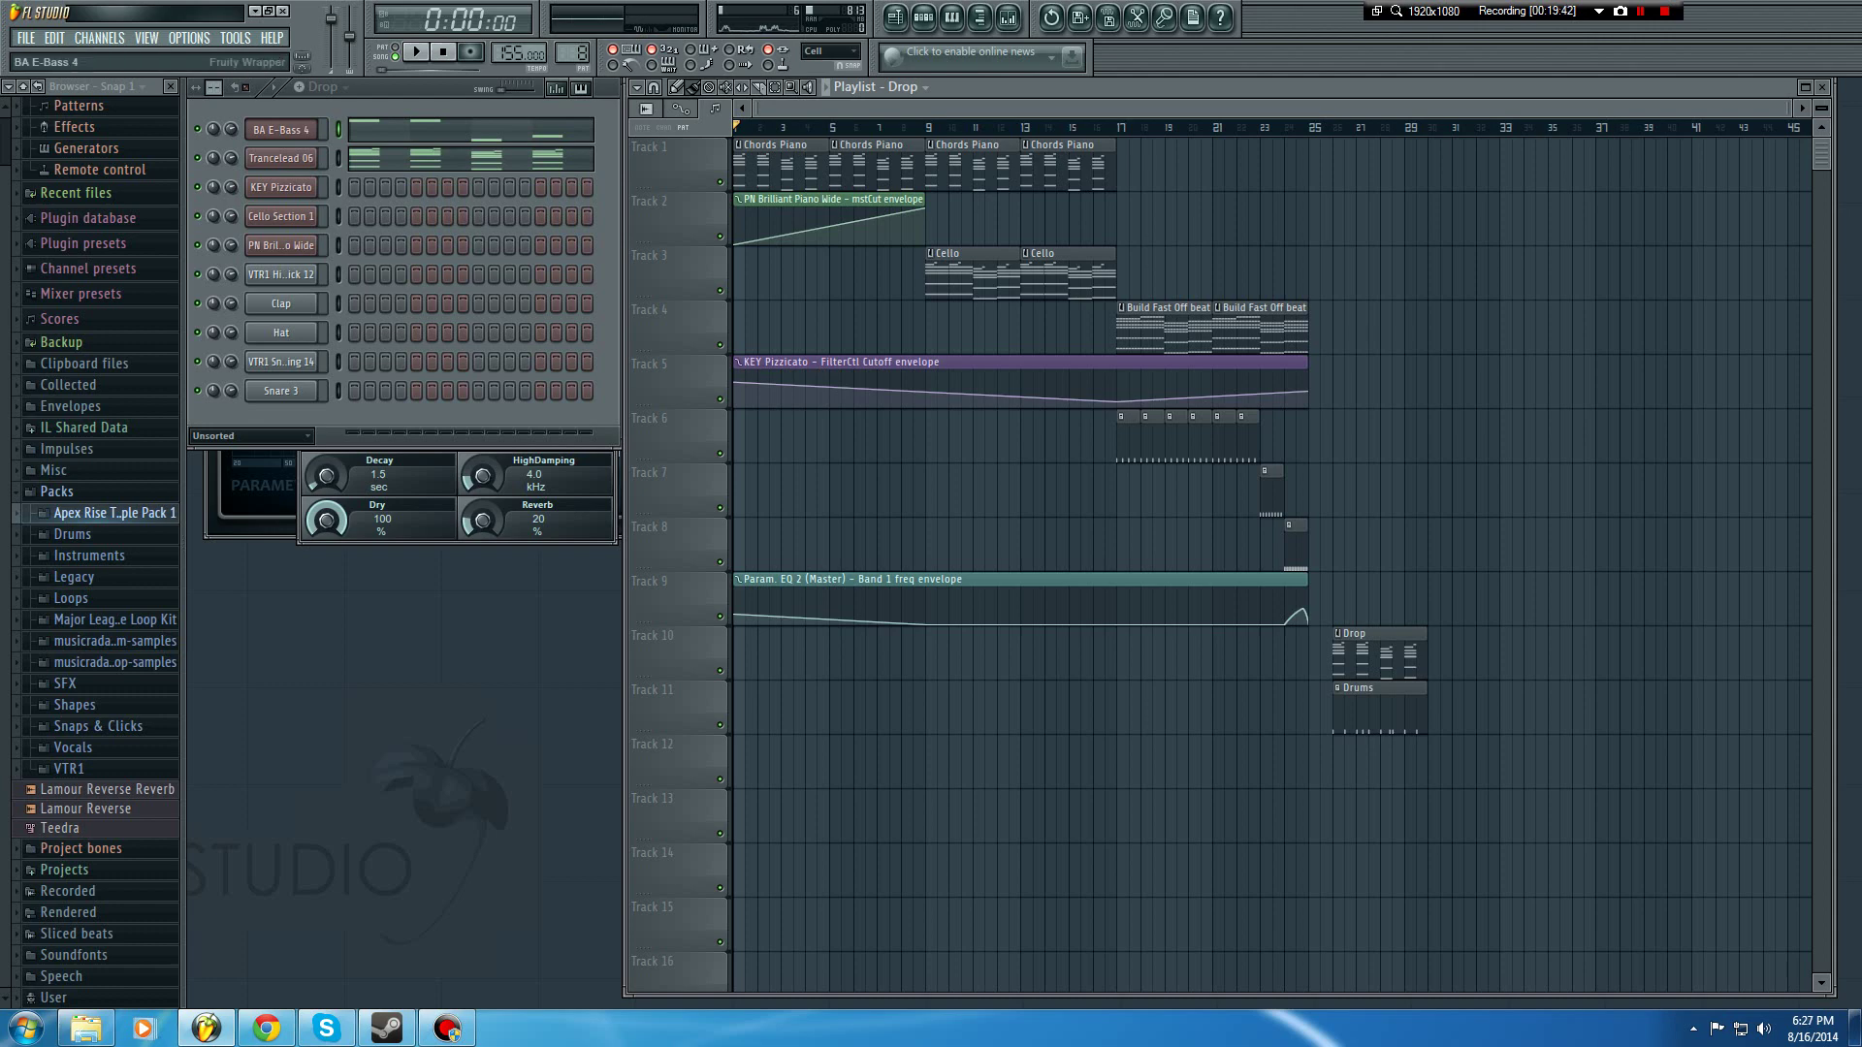
Step: Insert a Nexus channel from the Trancelead 06 channel in the step sequencer
{"action": "left_click", "coordinate": [281, 158]}
{"action": "right_click", "coordinate": [280, 158]}
{"action": "mouse_move", "coordinate": [378, 339]}
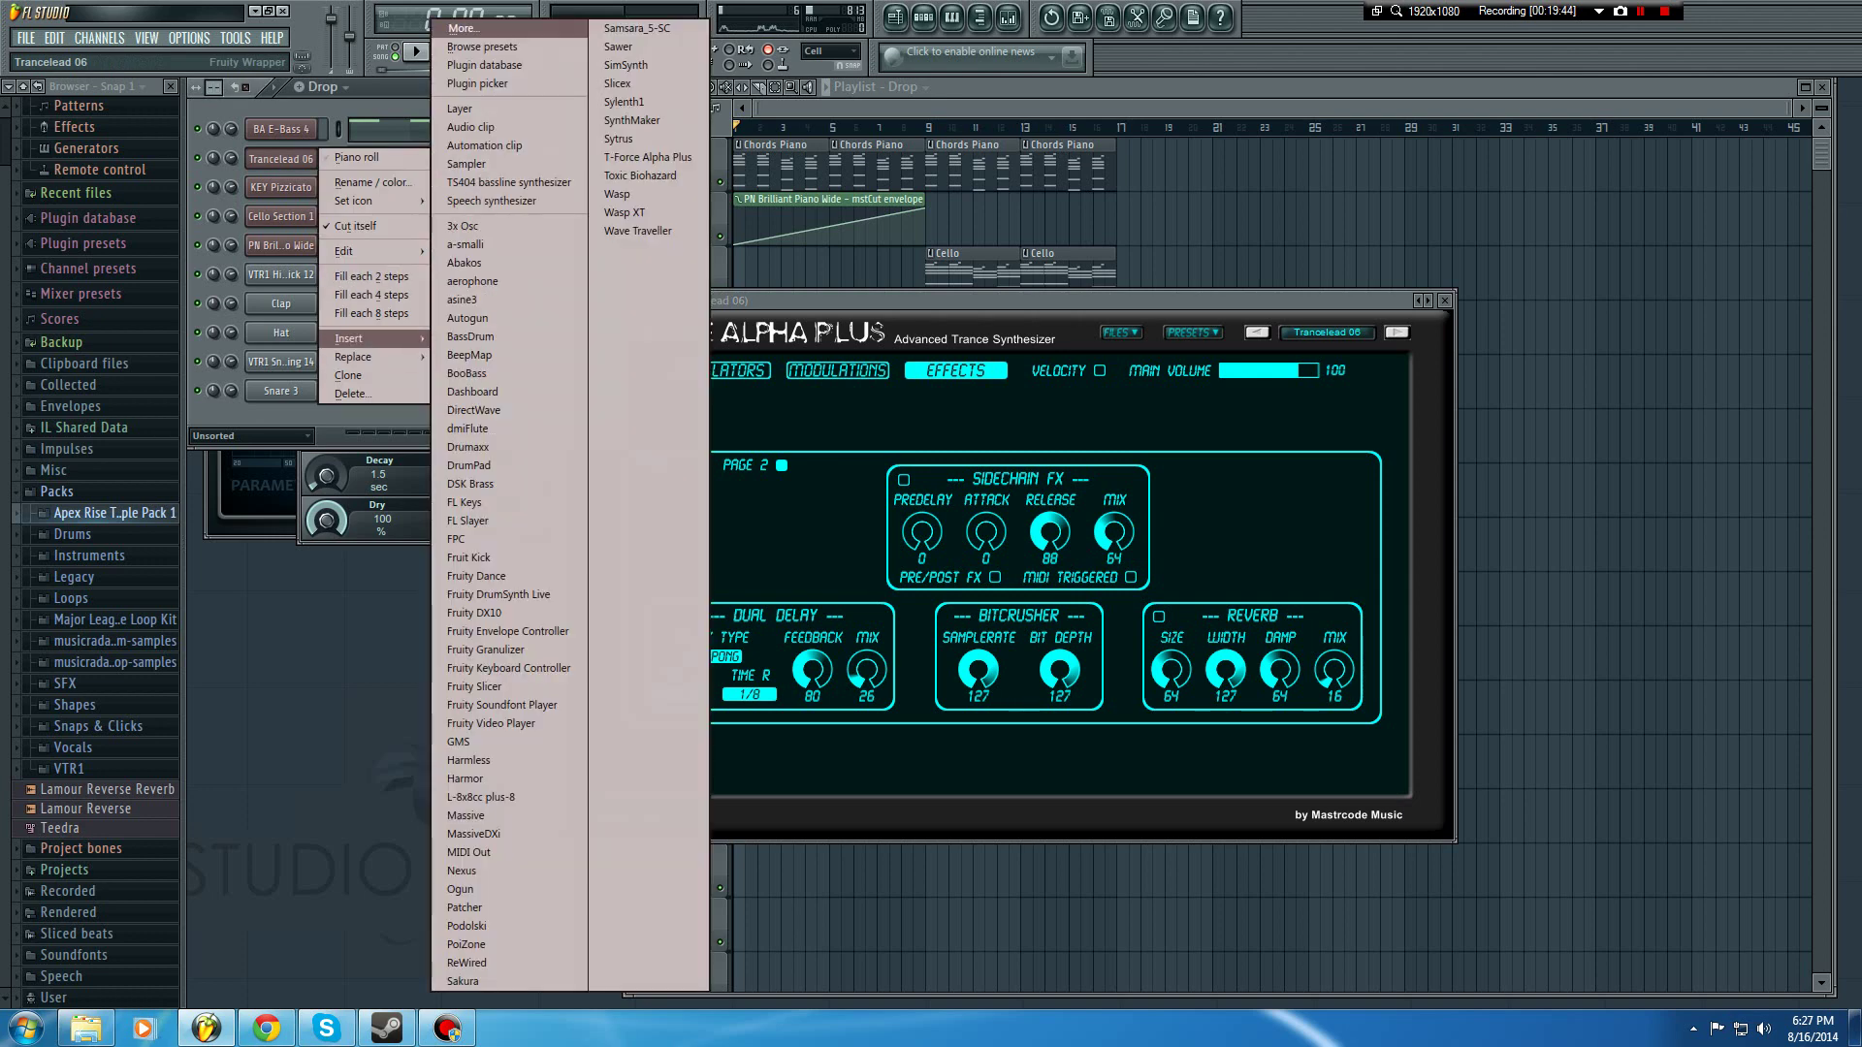
{"action": "left_click", "coordinate": [463, 871]}
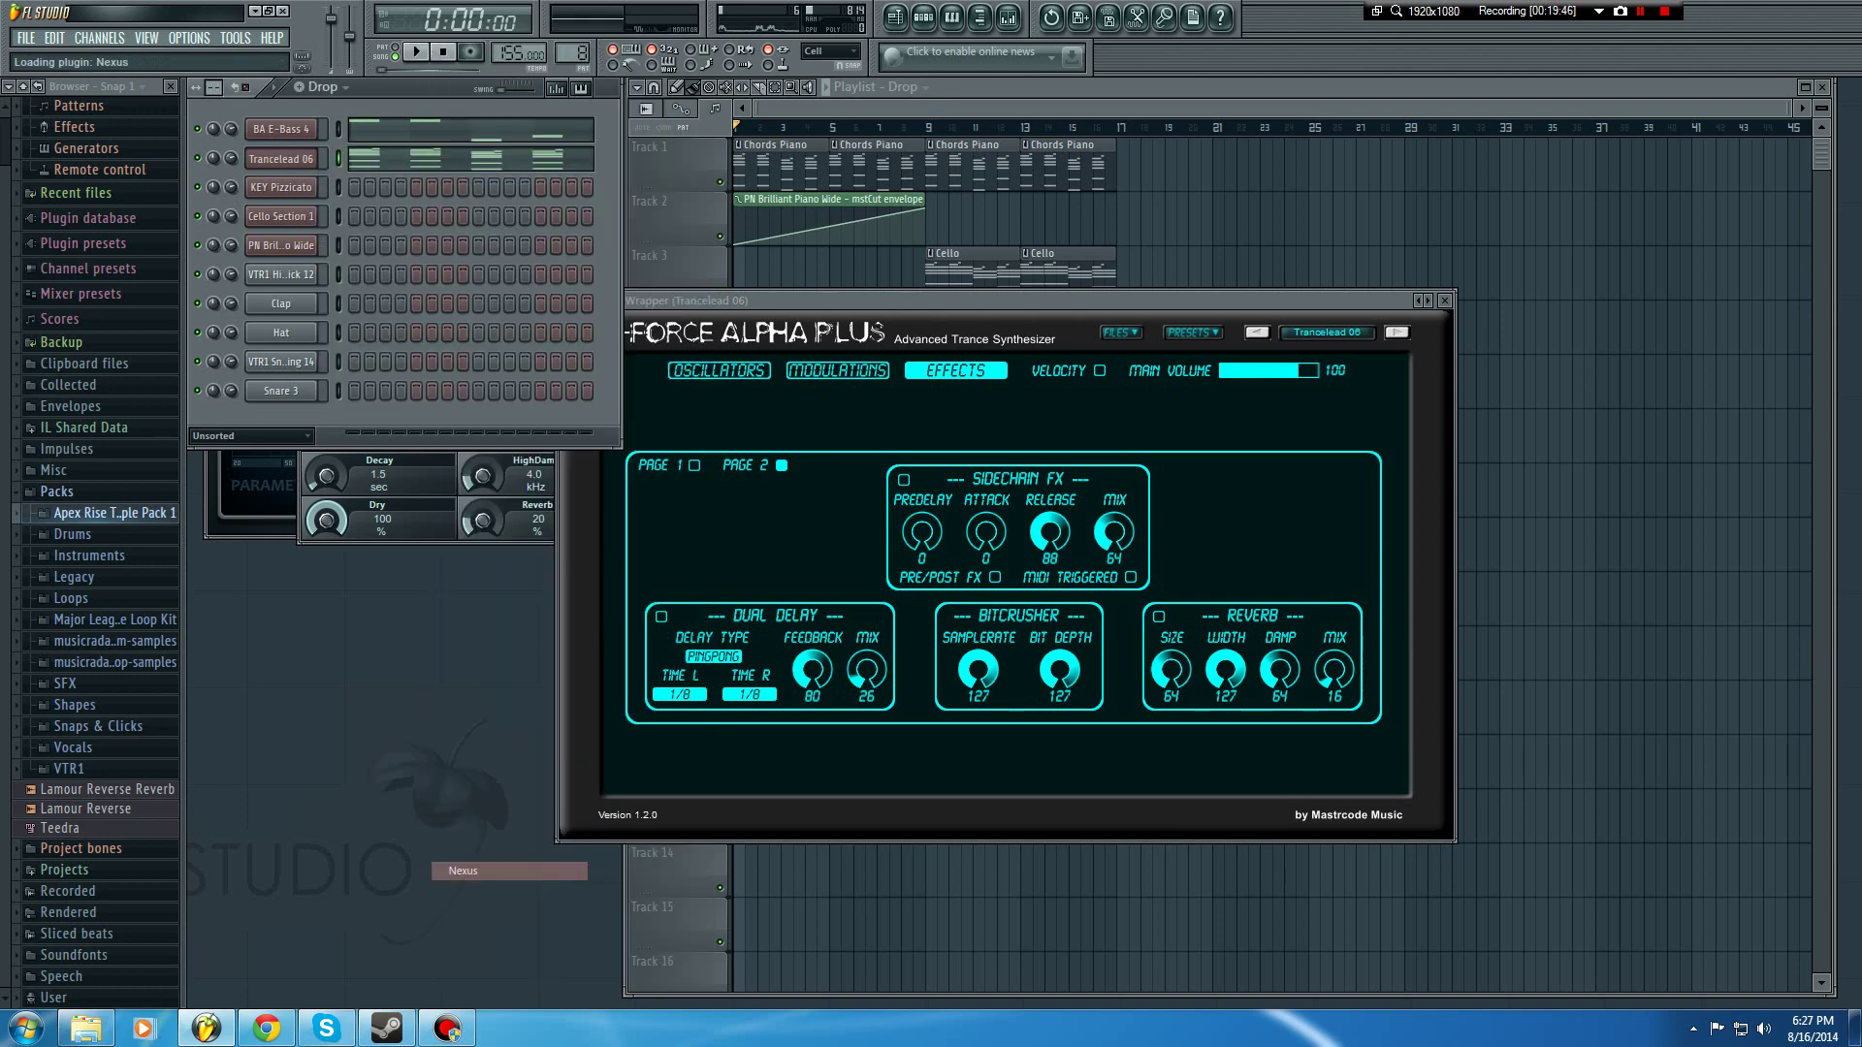
Step: Load the LD A Simple Saw preset from the Dance Leads category in Nexus
{"action": "left_click", "coordinate": [715, 571]}
{"action": "left_click", "coordinate": [703, 537]}
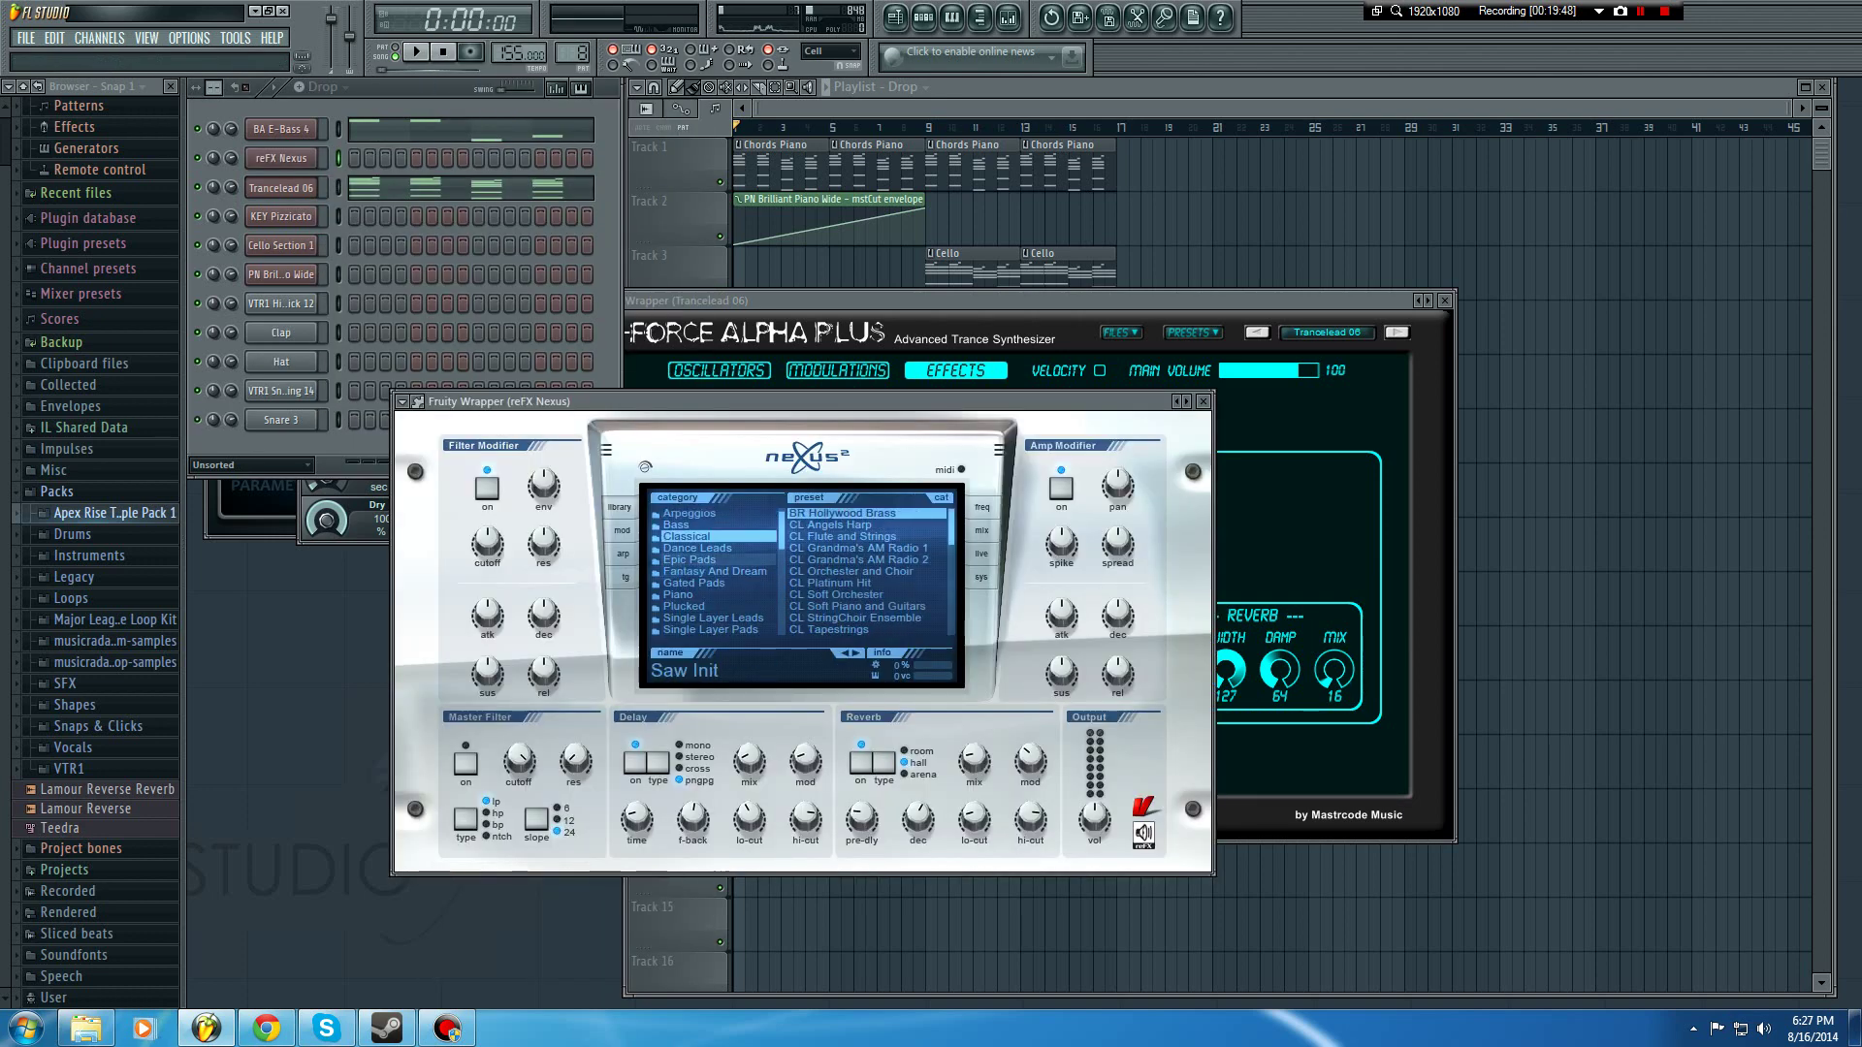
{"action": "left_click", "coordinate": [703, 548]}
{"action": "left_click", "coordinate": [703, 536]}
{"action": "left_click", "coordinate": [713, 548]}
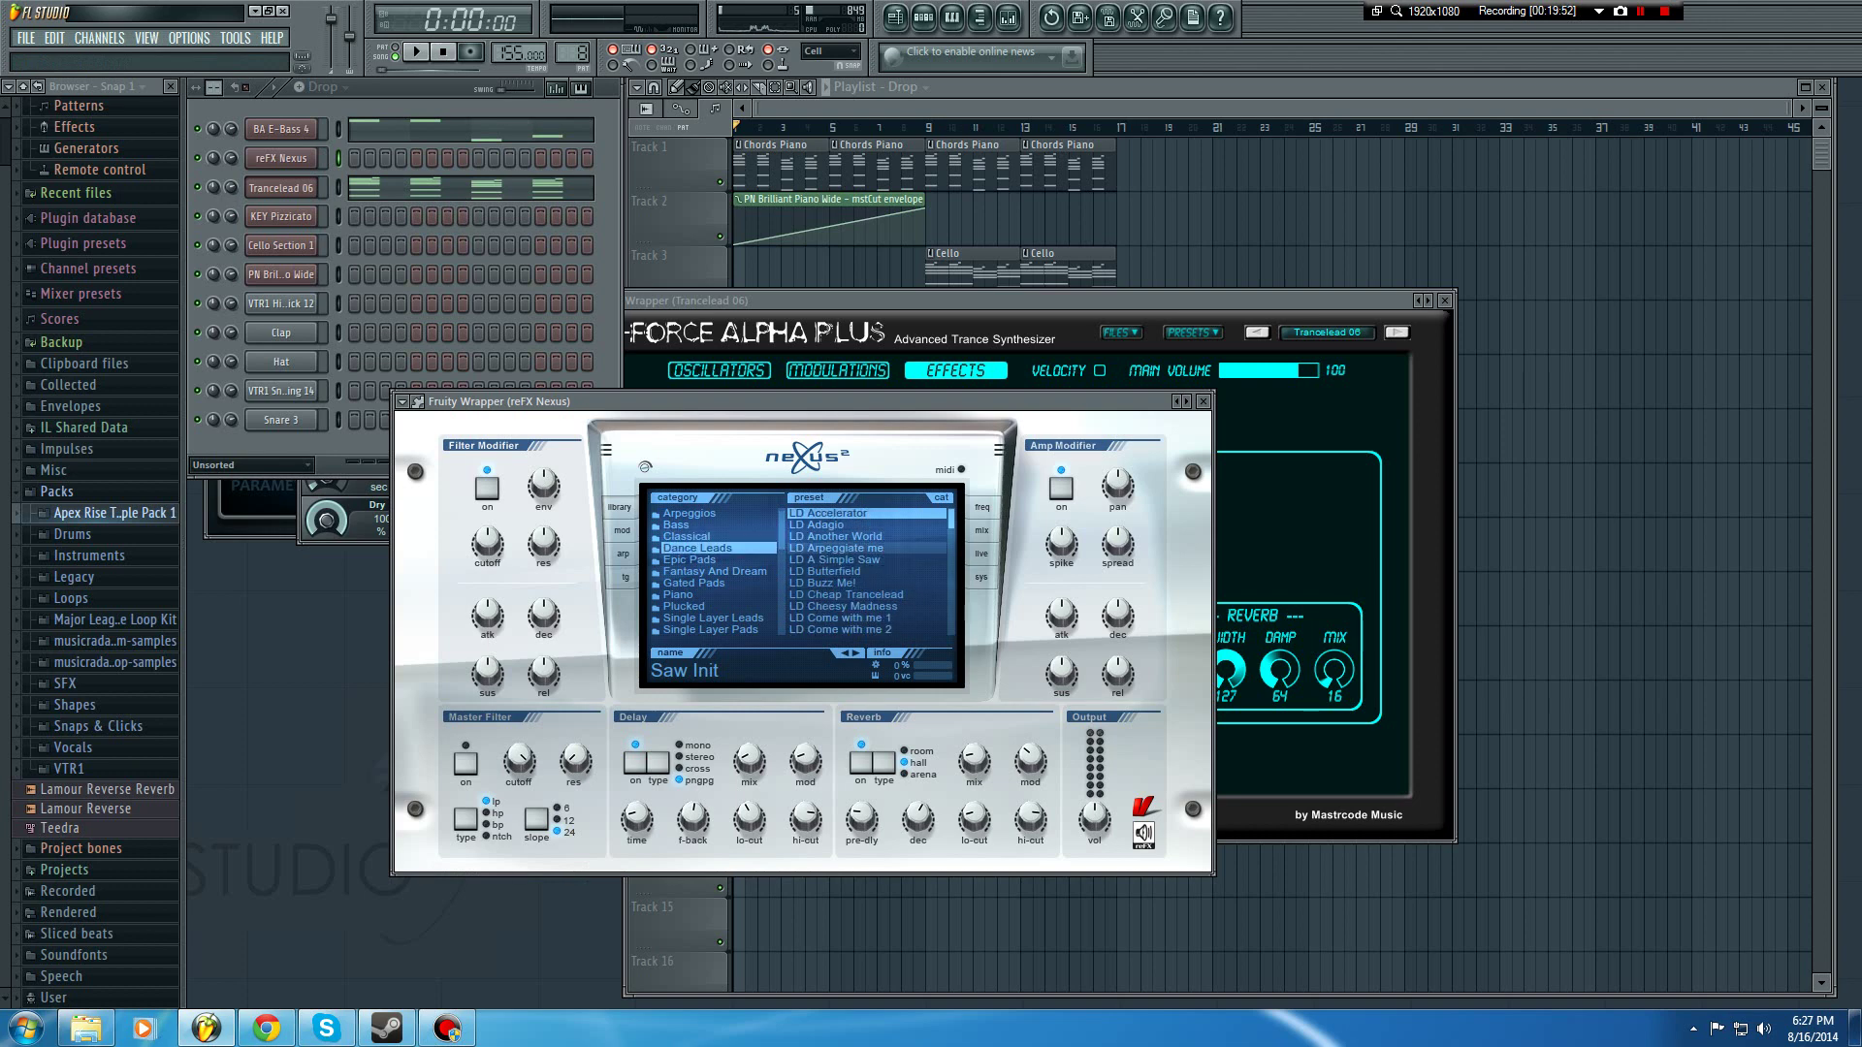
{"action": "left_click", "coordinate": [834, 560]}
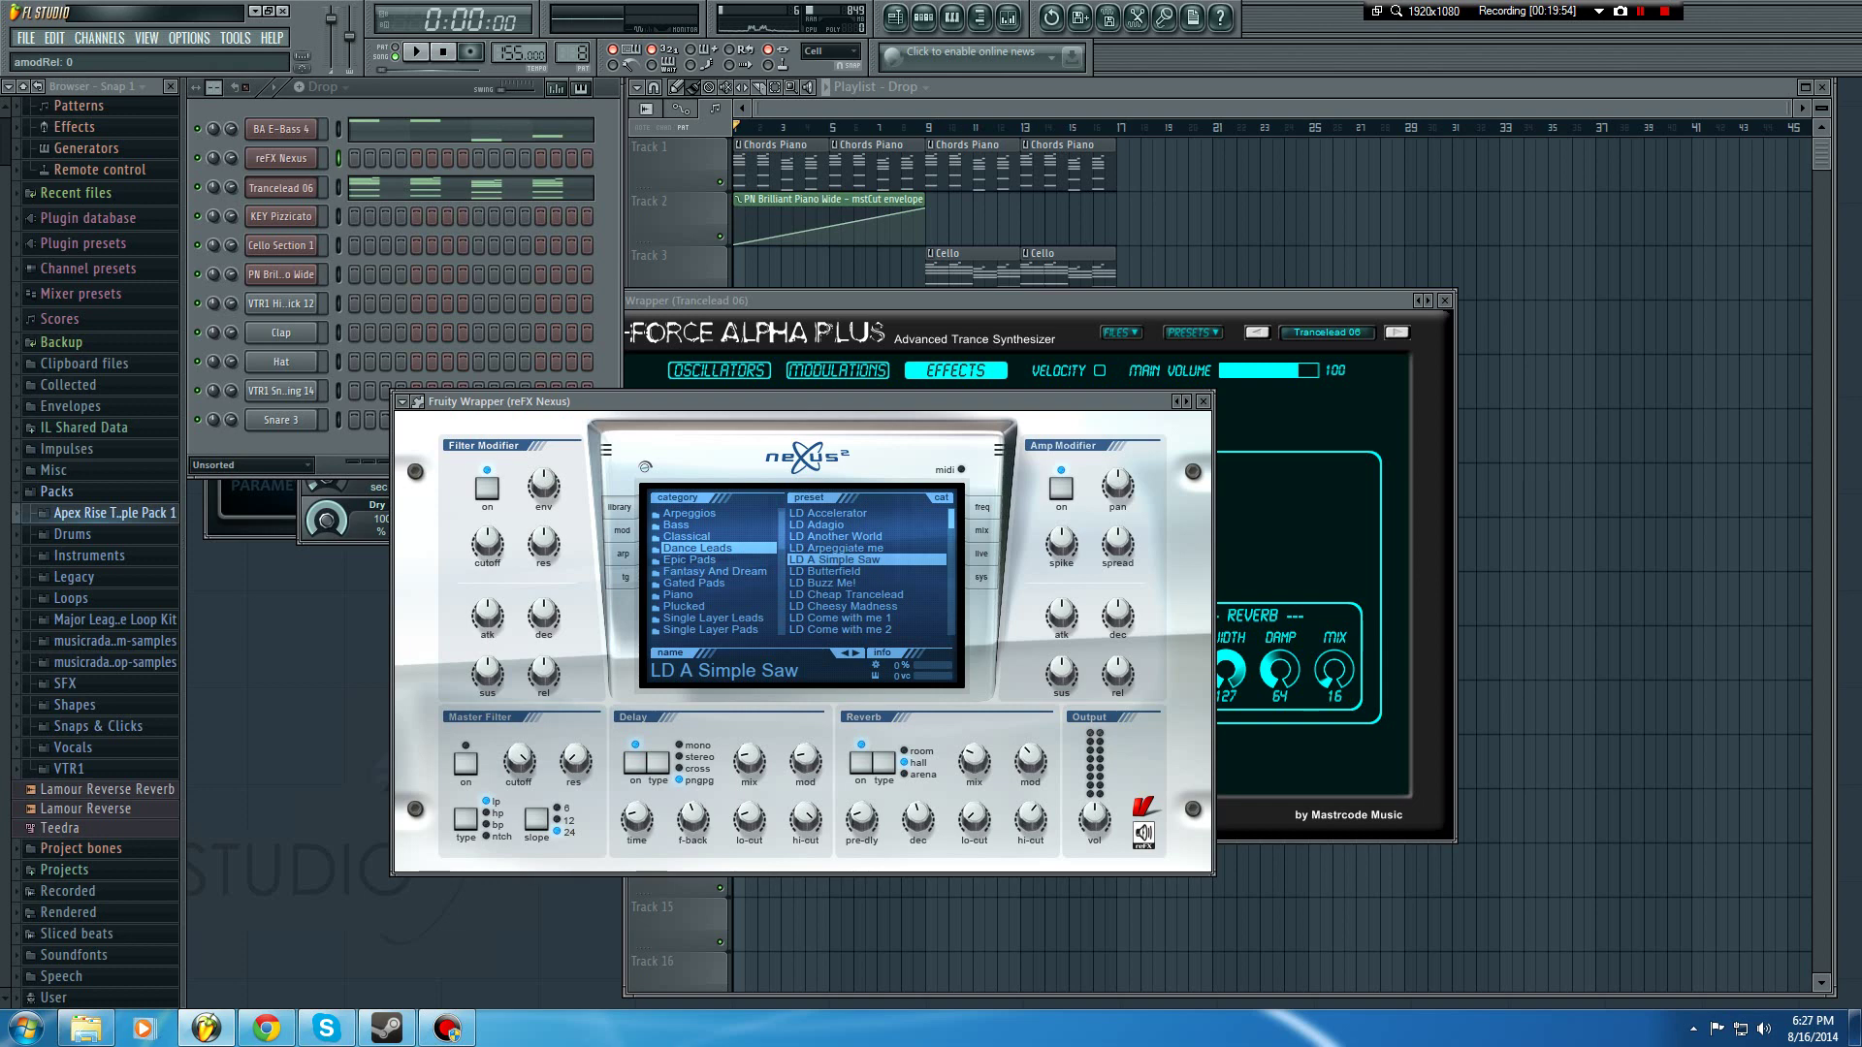
Step: Close the Nexus, T-Force Alpha Plus and channel settings windows and select the Nexus channel
{"action": "left_click", "coordinate": [1203, 402]}
{"action": "left_click", "coordinate": [1445, 301]}
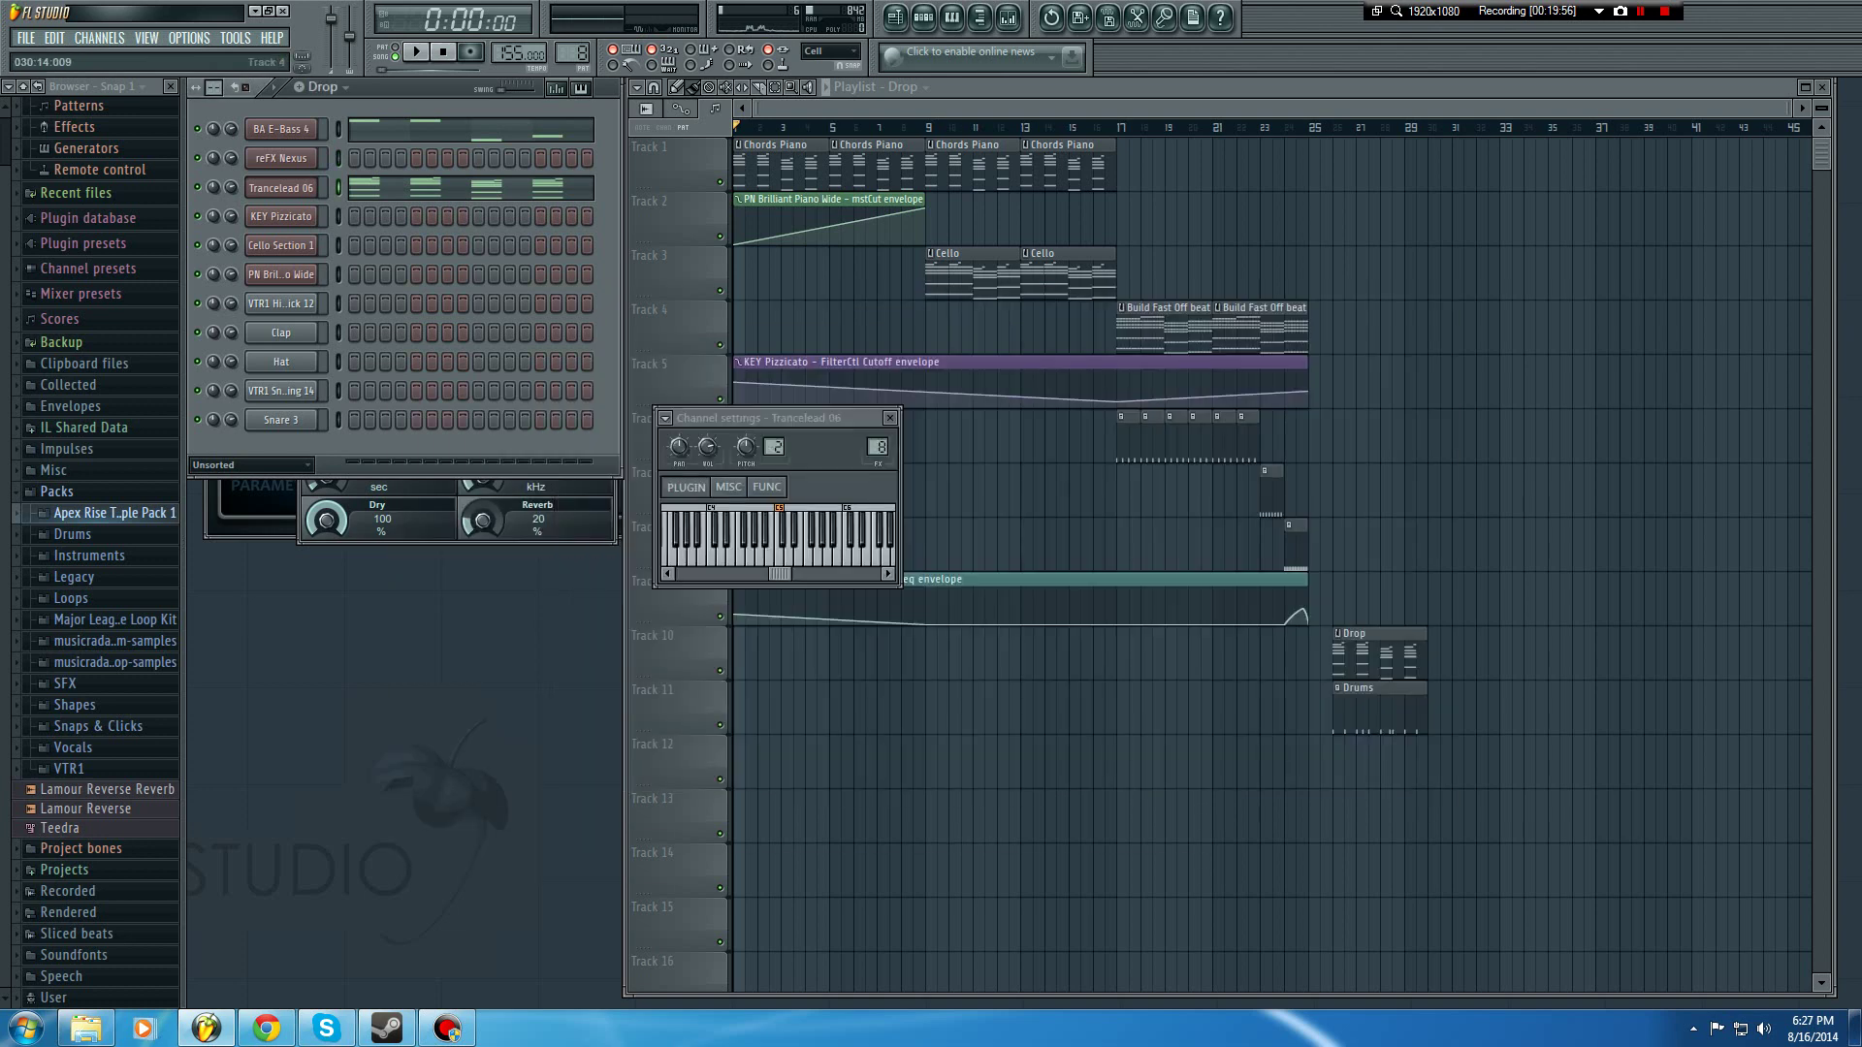
{"action": "left_click", "coordinate": [893, 418]}
{"action": "right_click", "coordinate": [373, 187]}
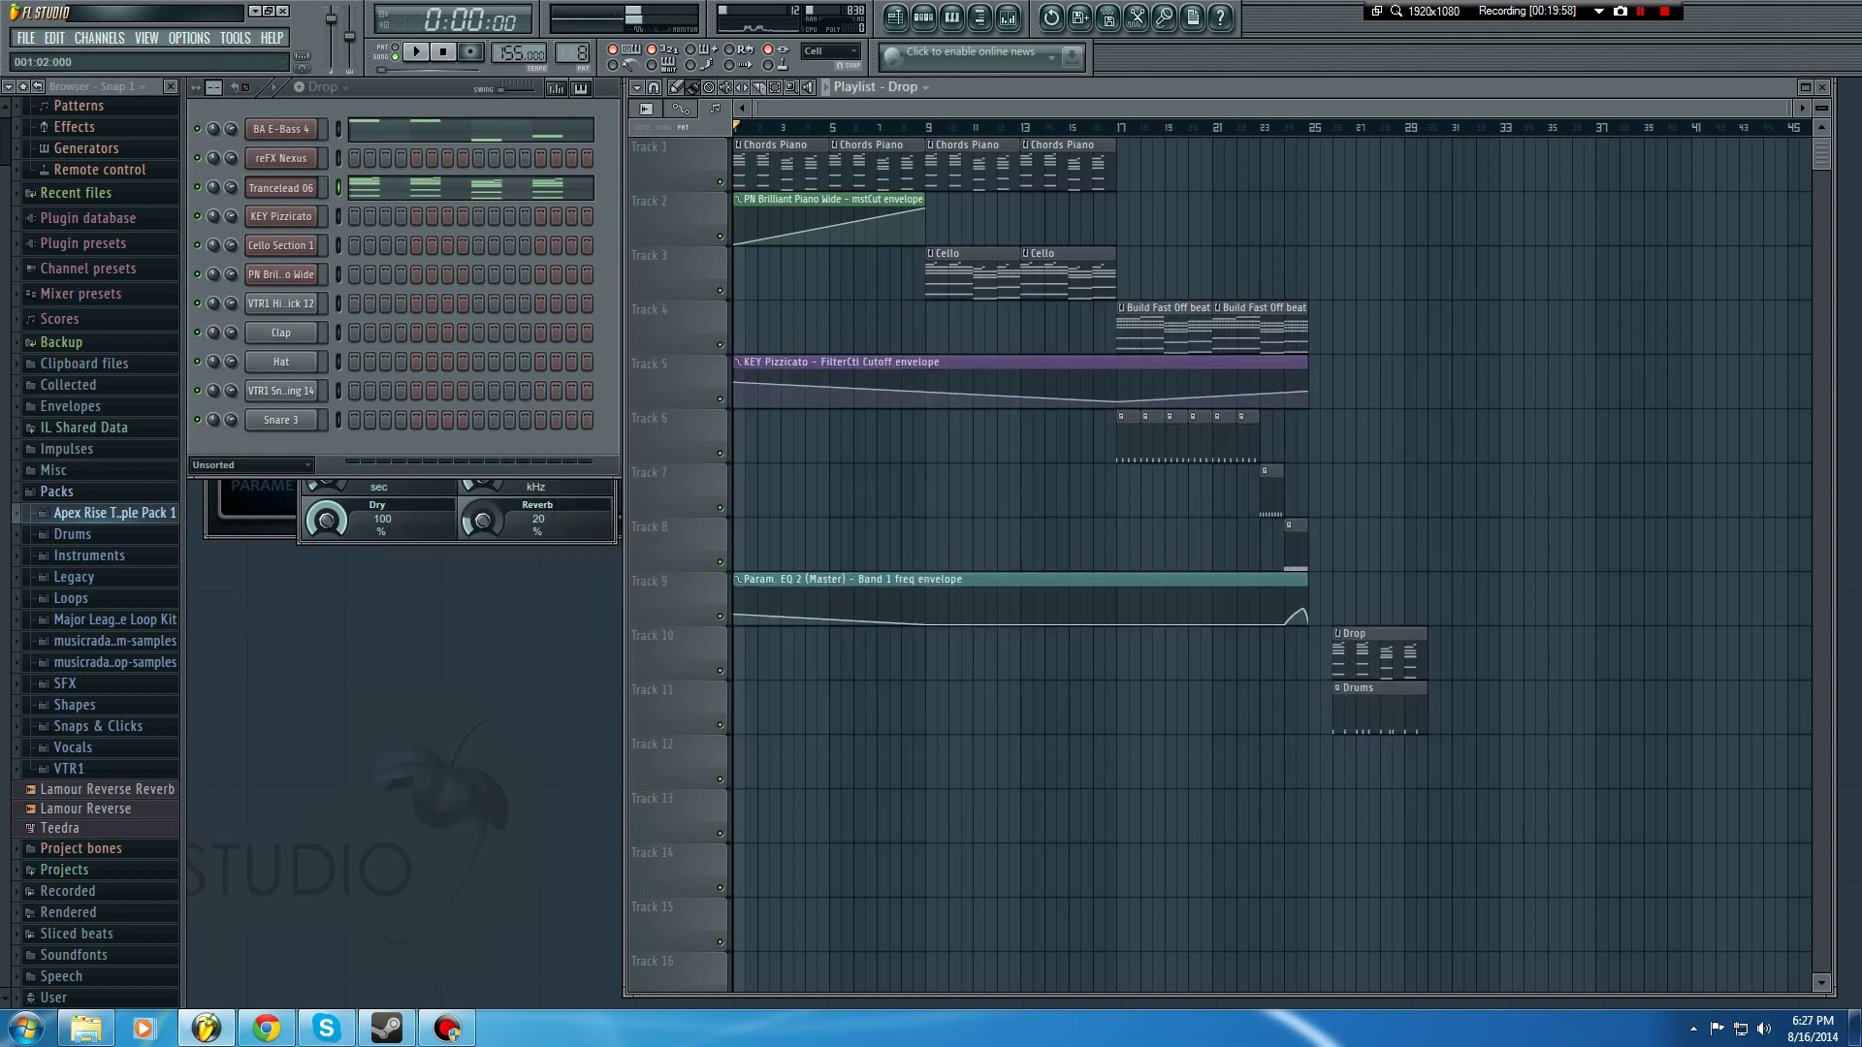
{"action": "left_click", "coordinate": [338, 158]}
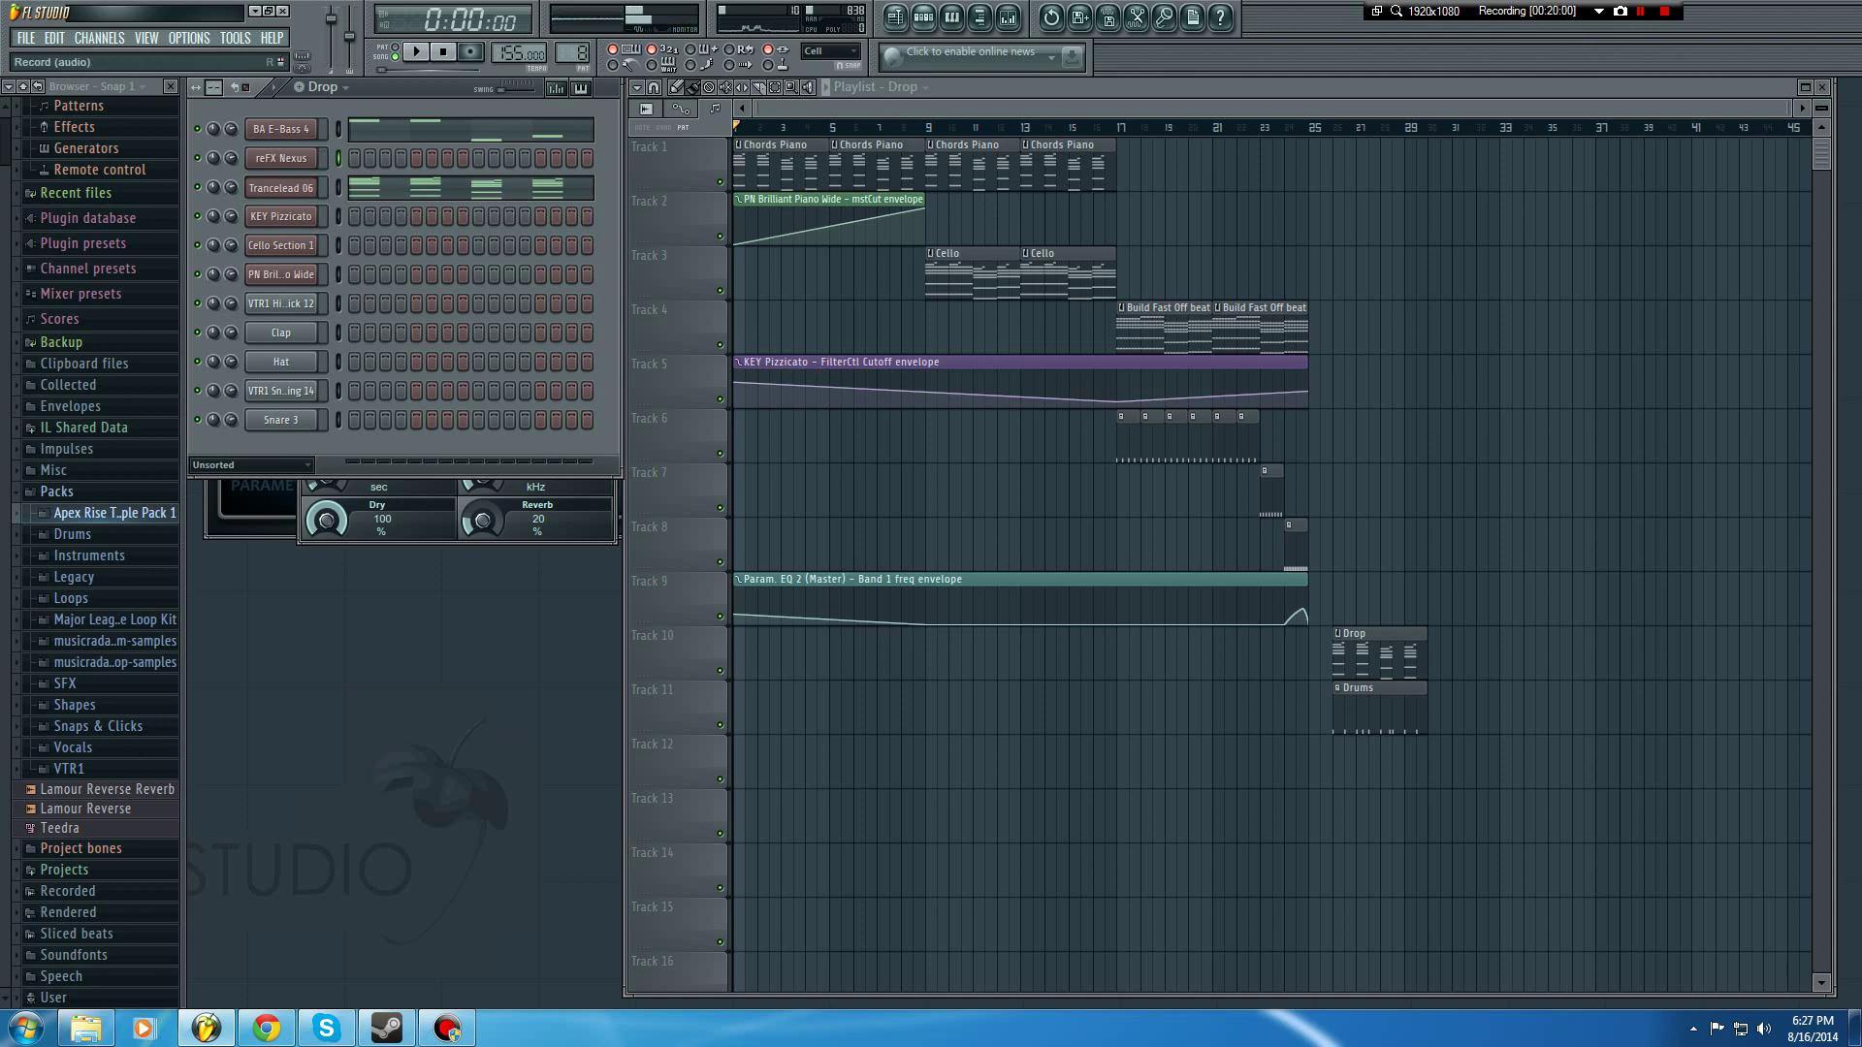
Step: Reopen Nexus and its channel settings, name the channel LD A Simple Saw after its preset and play the pattern briefly
{"action": "left_click", "coordinate": [281, 158]}
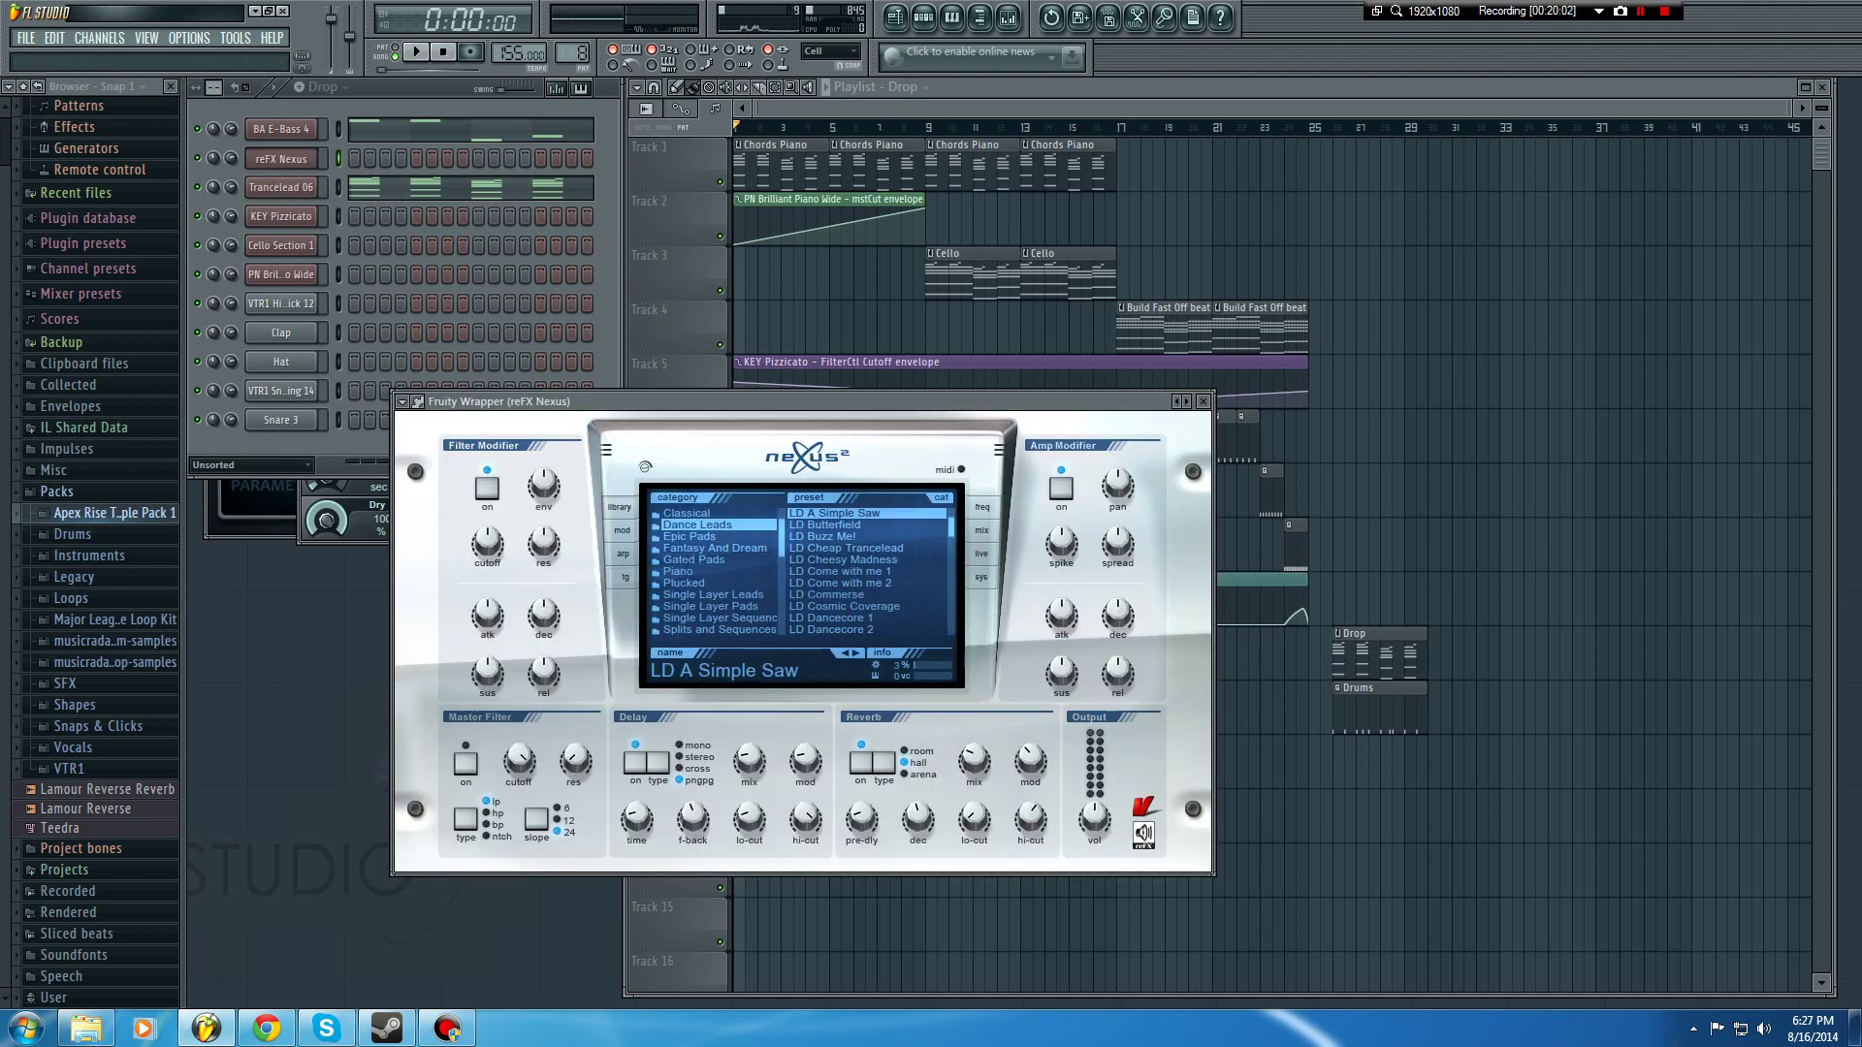
{"action": "left_click", "coordinate": [861, 764]}
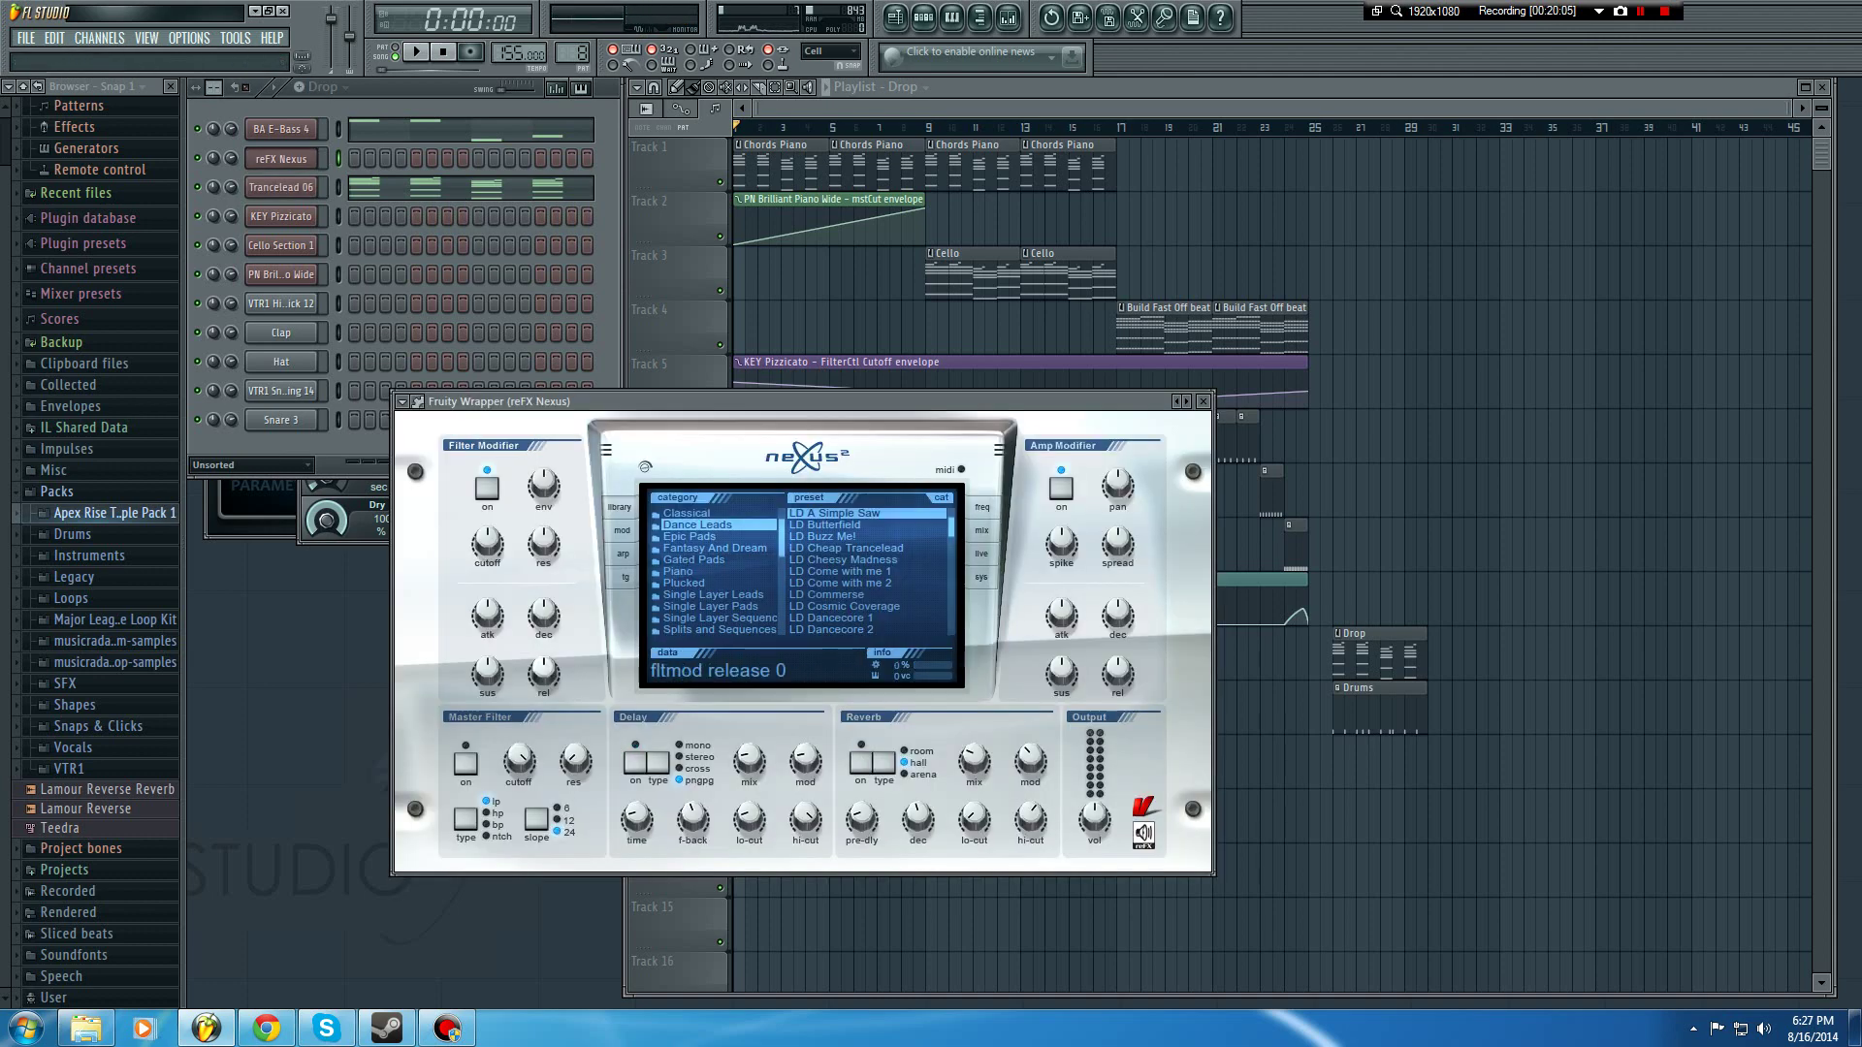
{"action": "left_click", "coordinate": [1203, 402]}
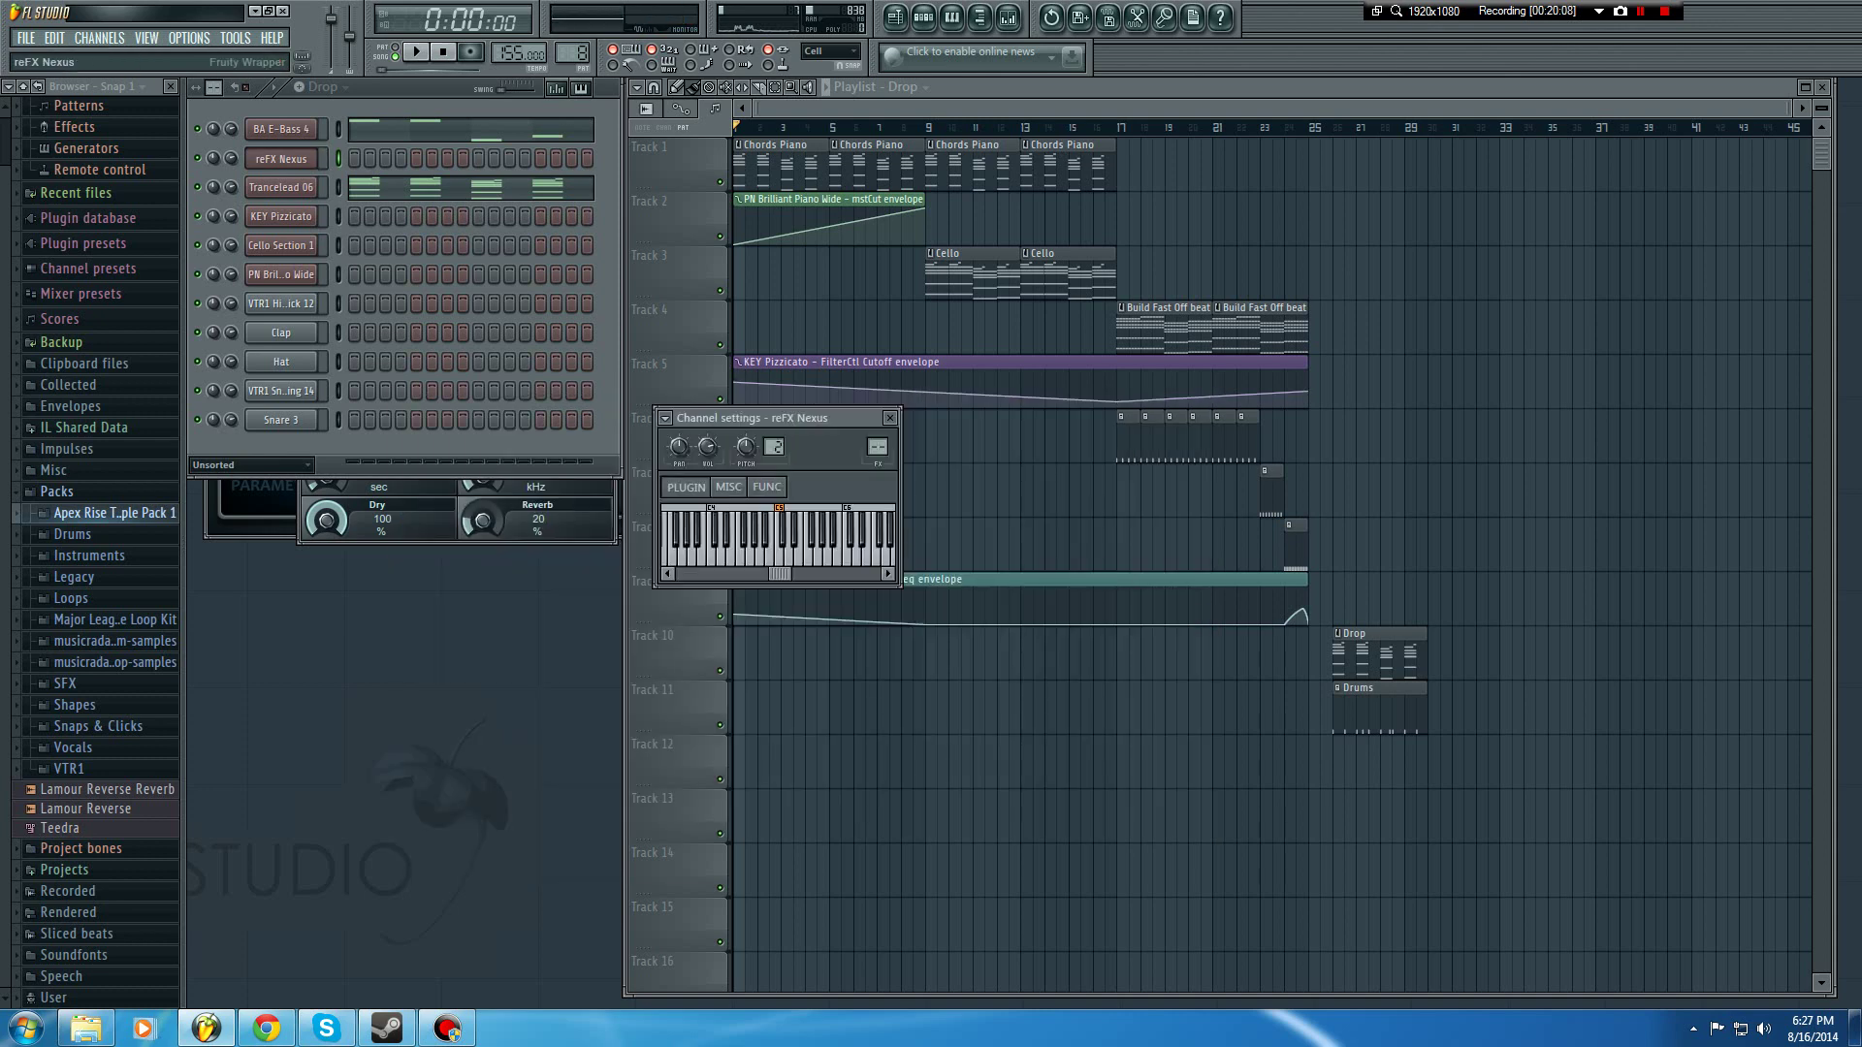
{"action": "left_click", "coordinate": [684, 486]}
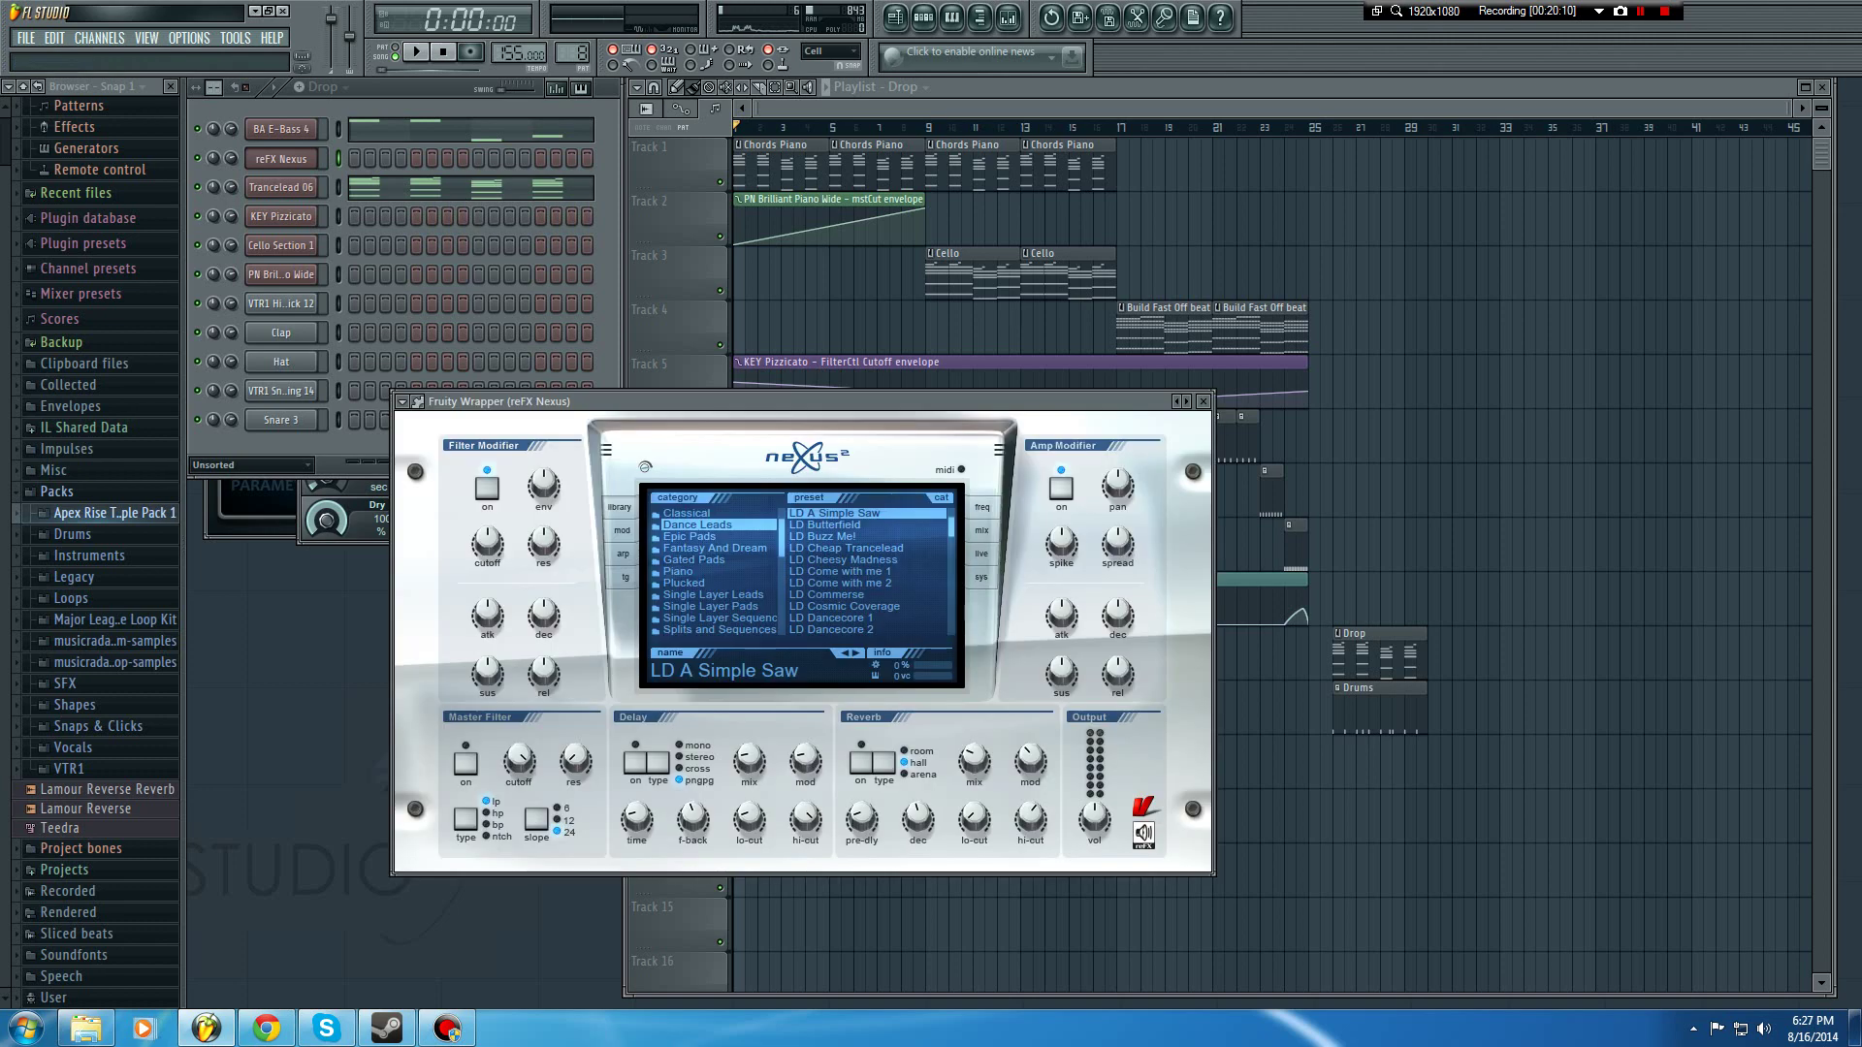
{"action": "left_click", "coordinate": [1204, 402]}
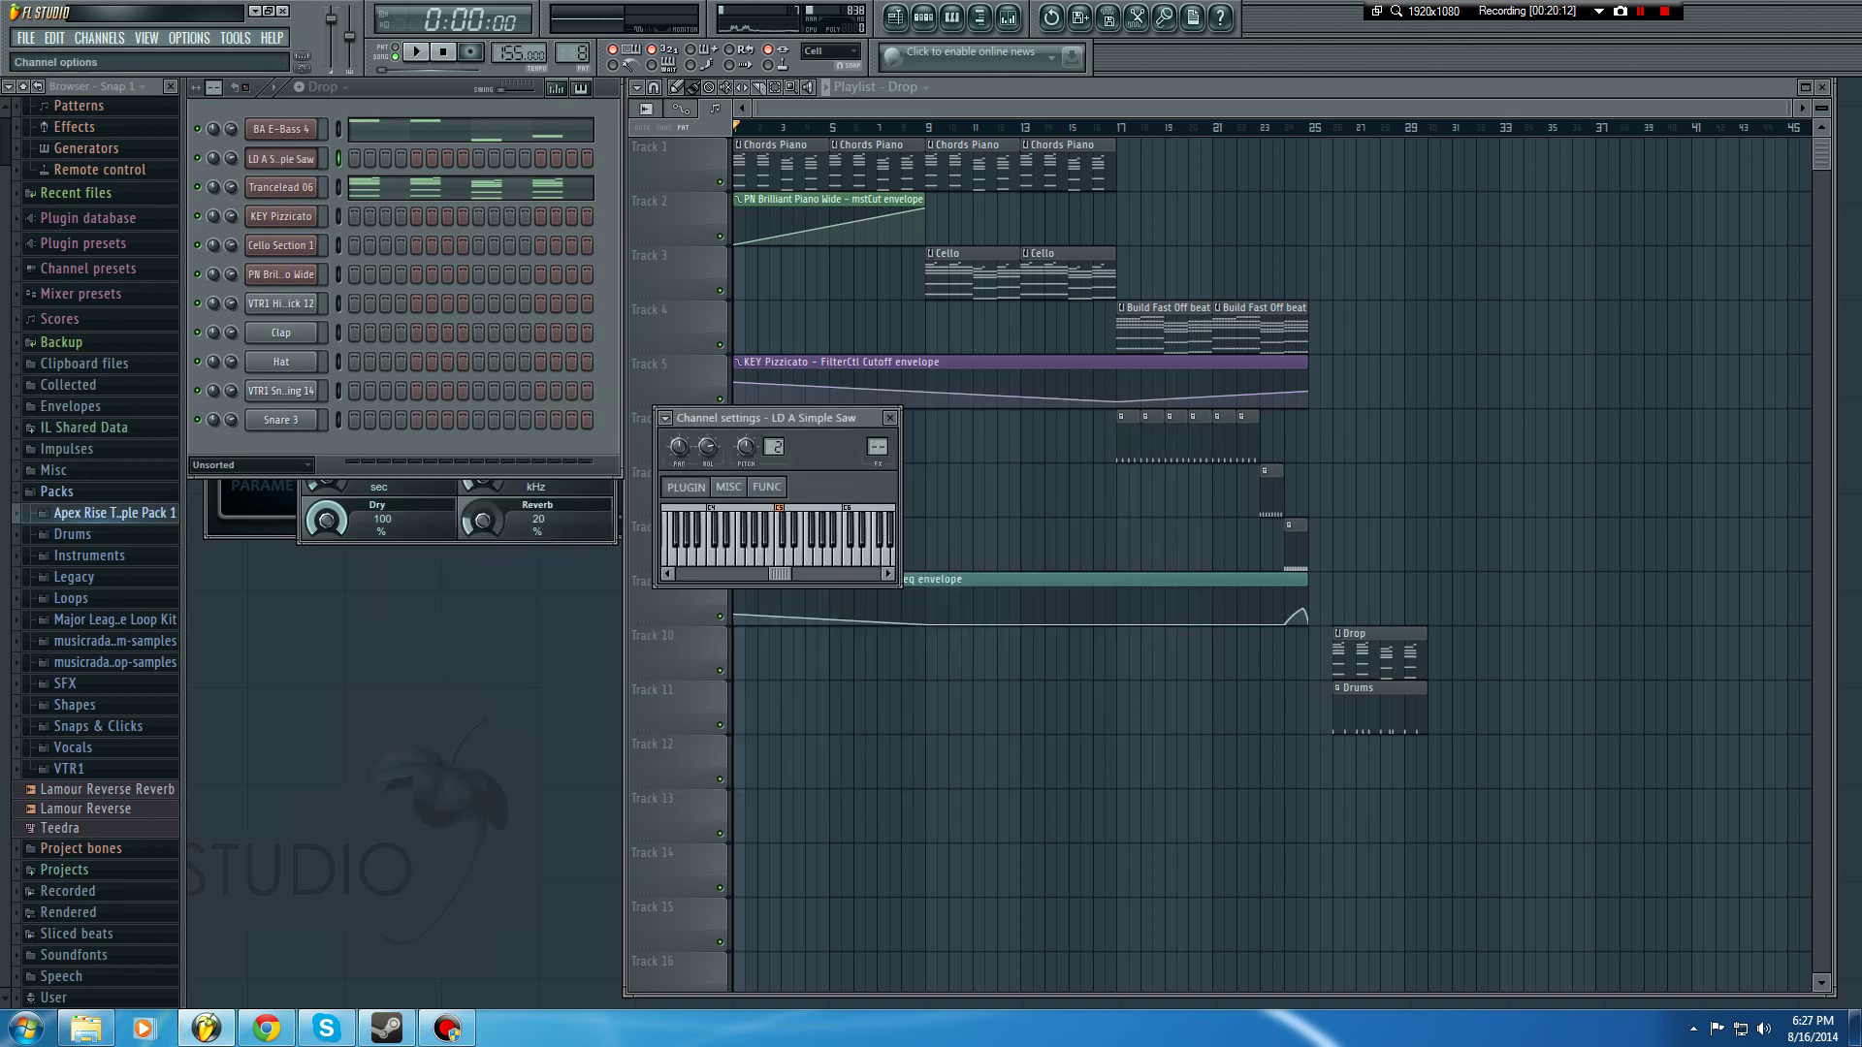
{"action": "left_click", "coordinate": [665, 418]}
{"action": "left_click", "coordinate": [722, 461]}
{"action": "key", "text": "space"}
{"action": "key", "text": "F5"}
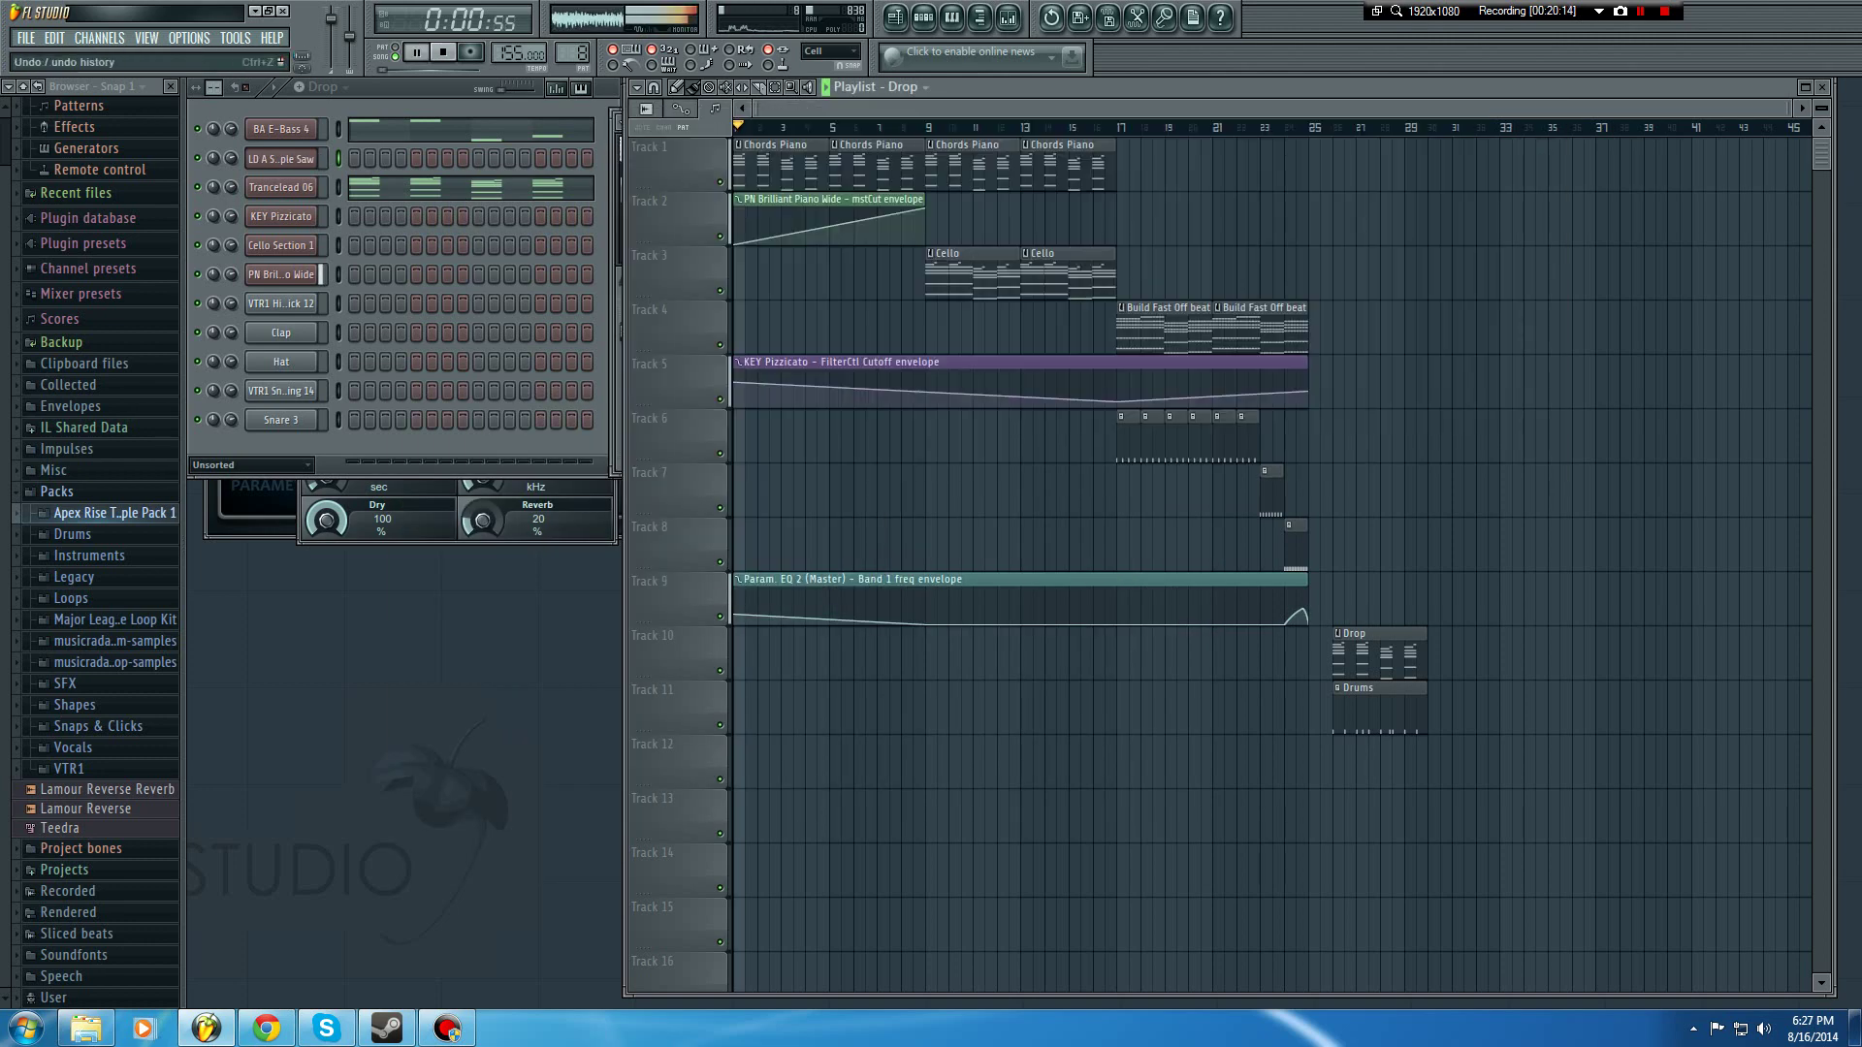
{"action": "key", "text": "space"}
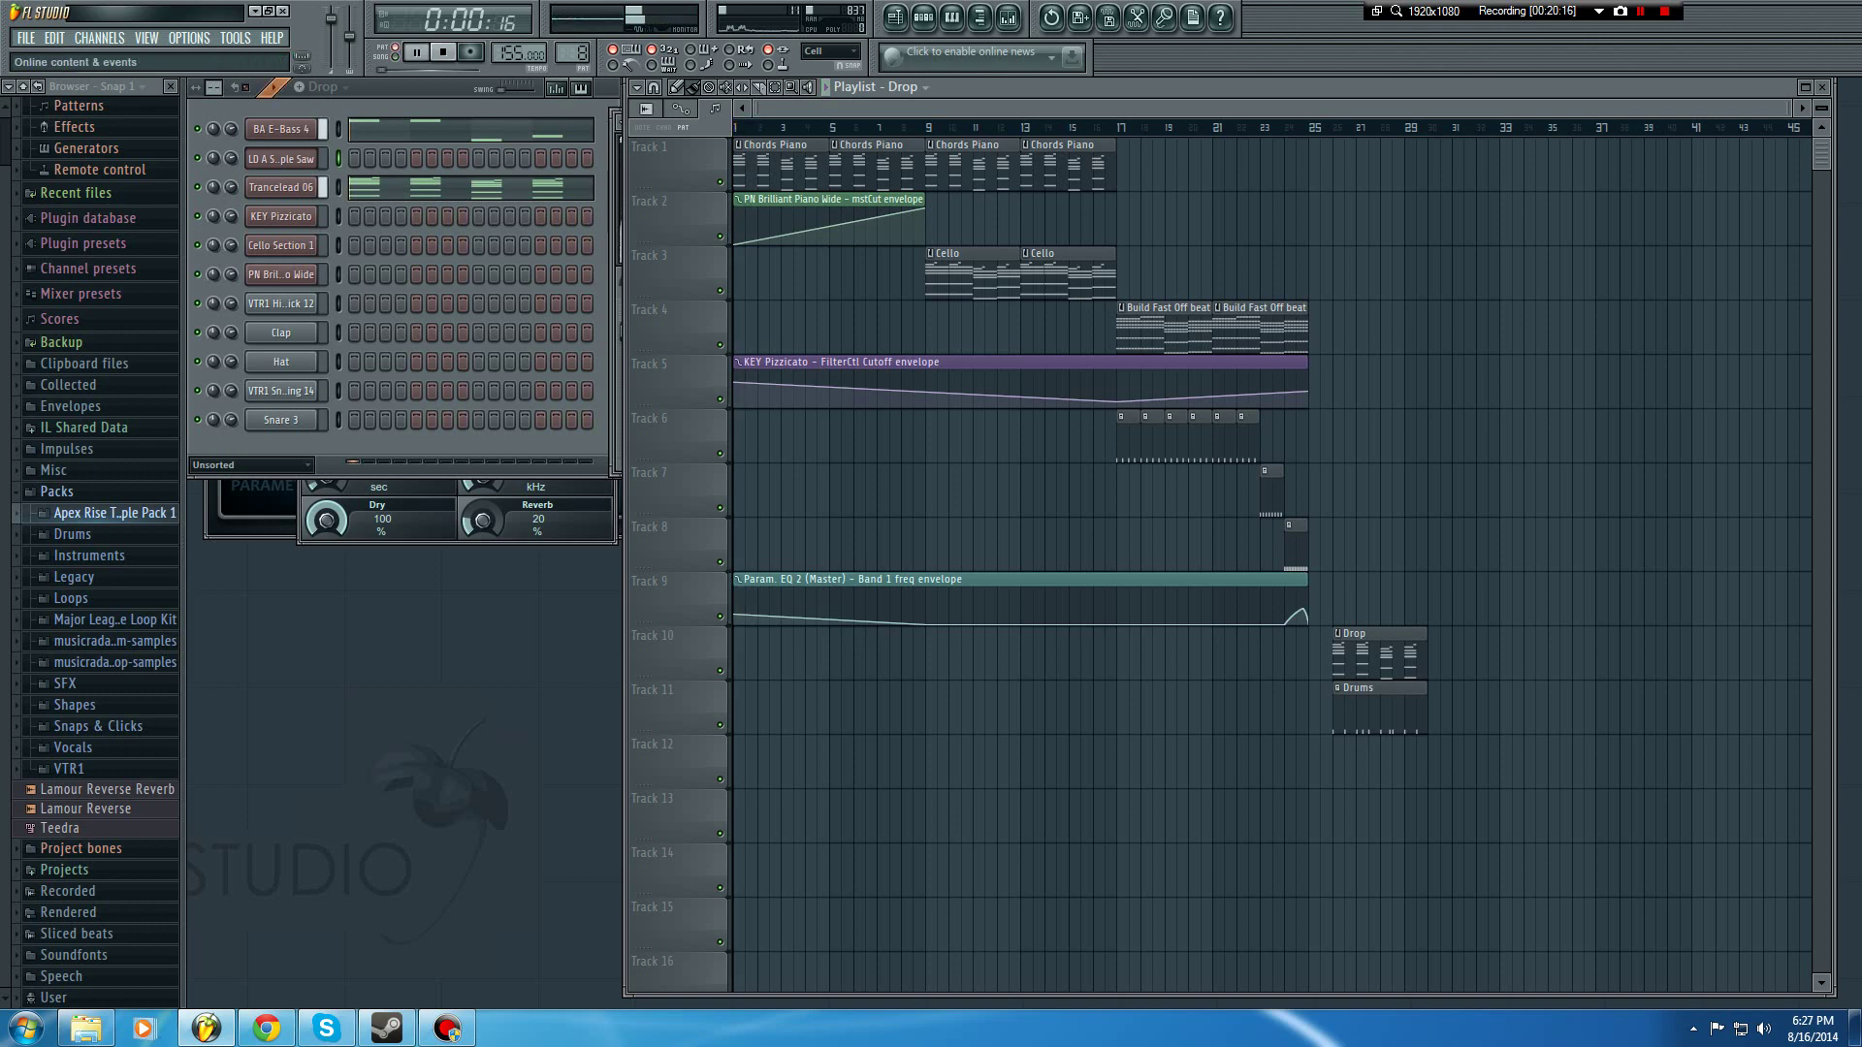
Step: In the LD A Simple Saw piano roll, add a C#5 note at the start of bar 1 and a shortened D#5 near its end
{"action": "key", "text": "F7"}
{"action": "scroll", "coordinate": [957, 485], "scroll_direction": "down", "scroll_amount": 3}
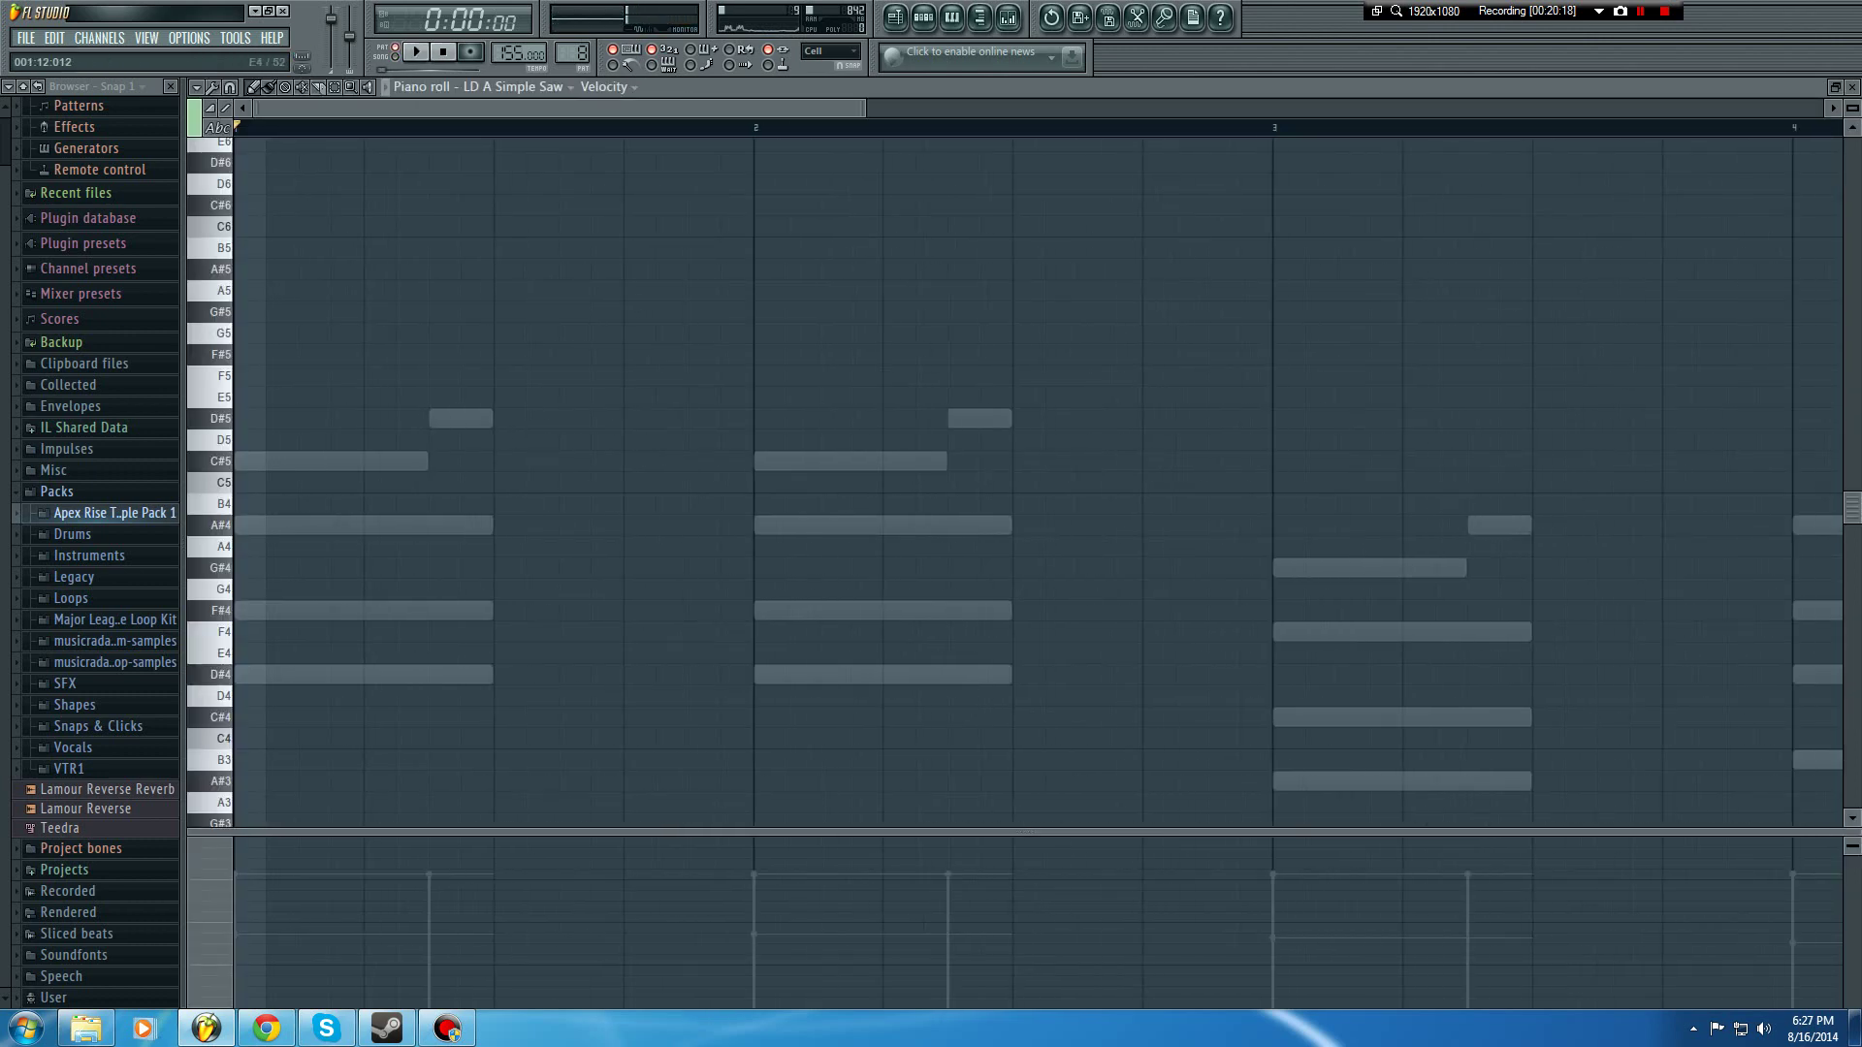
{"action": "left_click_drag", "start_coordinate": [250, 484], "coordinate": [250, 461]}
{"action": "key", "text": "space"}
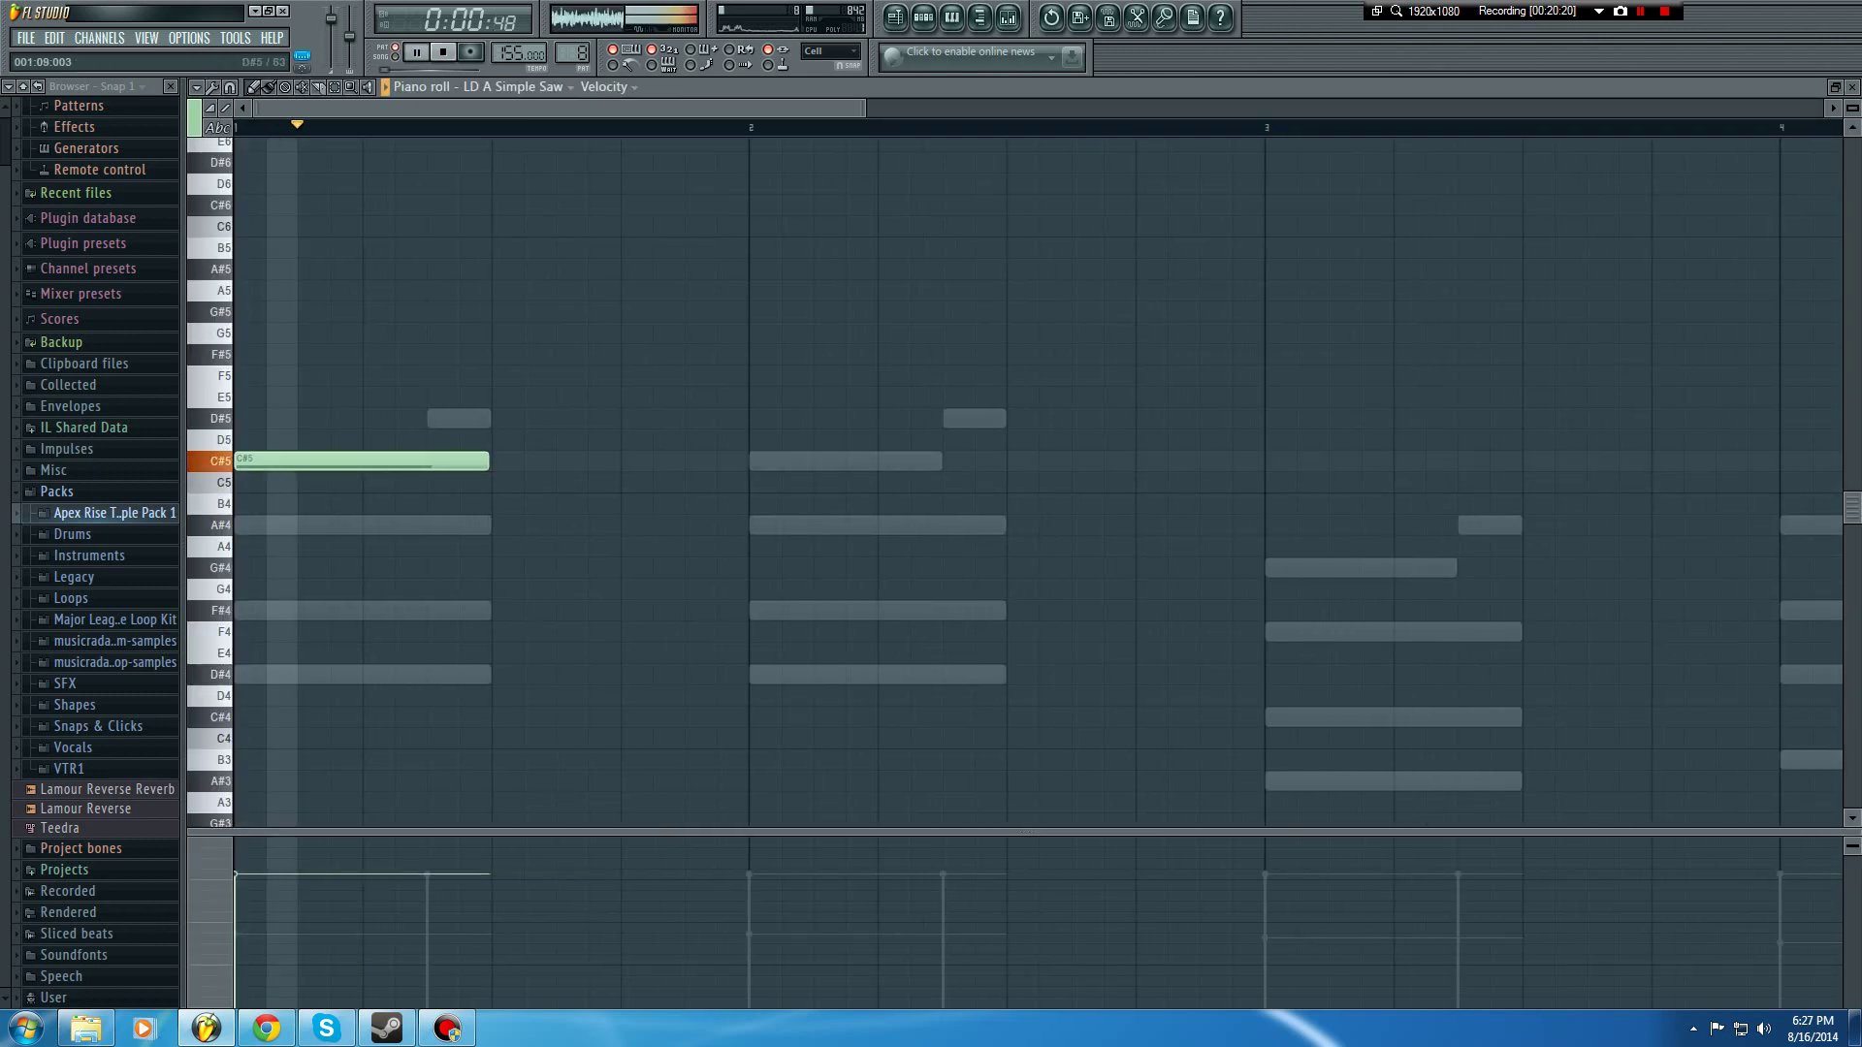
{"action": "left_click_drag", "start_coordinate": [471, 418], "coordinate": [438, 418]}
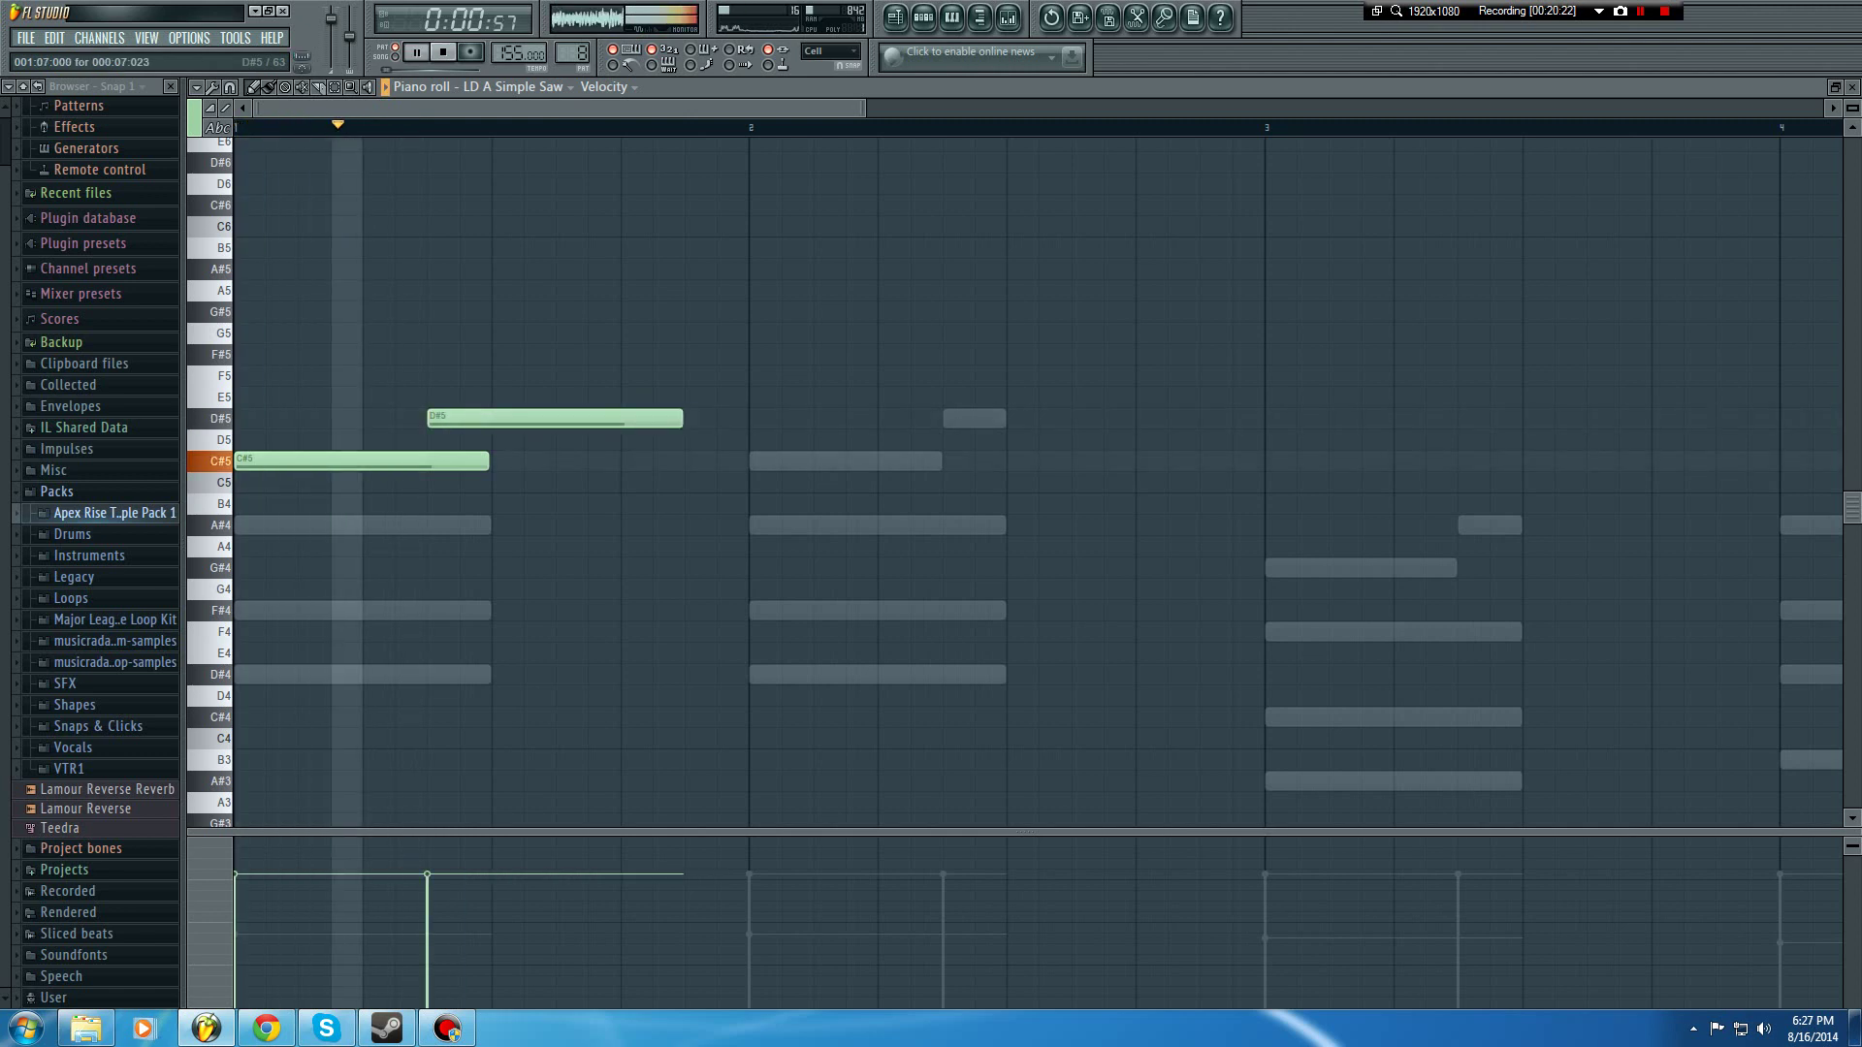
{"action": "left_click_drag", "start_coordinate": [680, 418], "coordinate": [521, 418]}
{"action": "key", "text": "space"}
{"action": "key", "text": "space"}
Step: Add short A#4 and C#5 notes over the ghost melody endings in bars 3 and 4, and clear the D#5 note in bar 2
{"action": "left_click", "coordinate": [970, 418]}
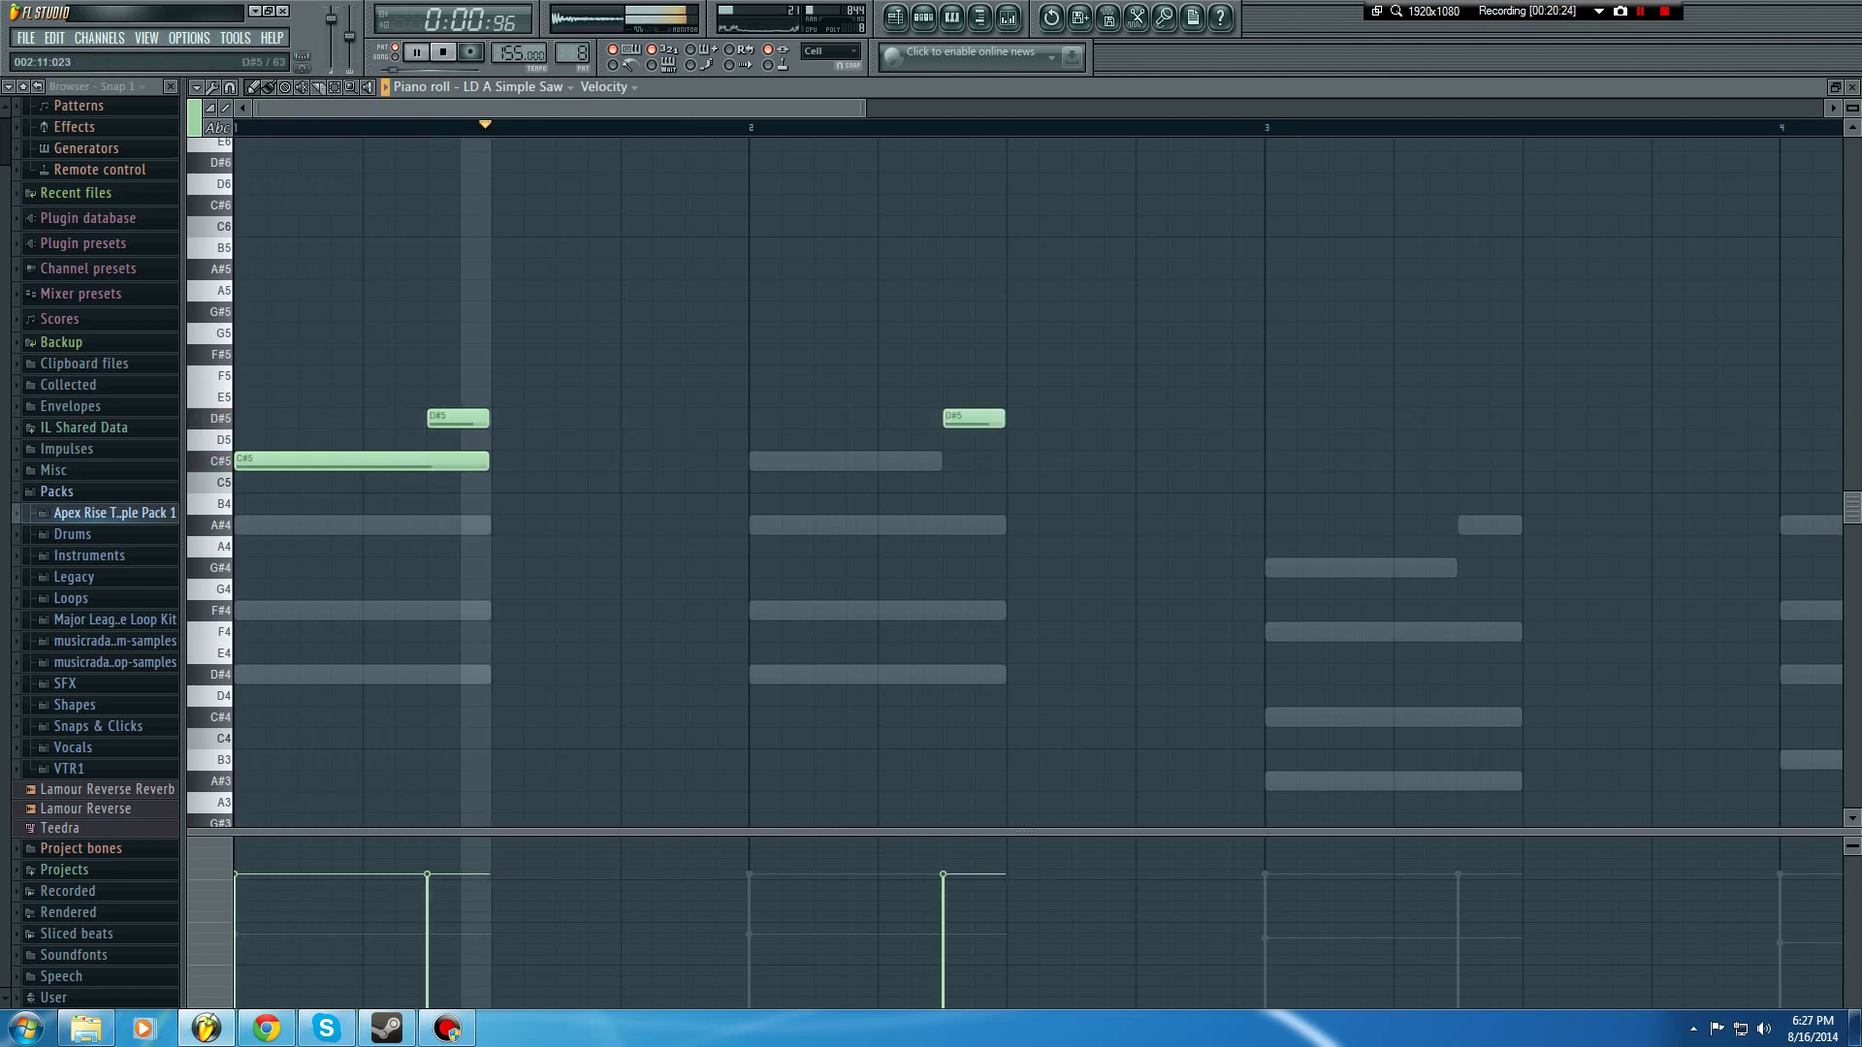
{"action": "left_click", "coordinate": [1484, 525]}
{"action": "left_click_drag", "start_coordinate": [863, 108], "coordinate": [1132, 107]}
{"action": "left_click", "coordinate": [1463, 460]}
{"action": "right_click", "coordinate": [747, 418]}
{"action": "key", "text": "space"}
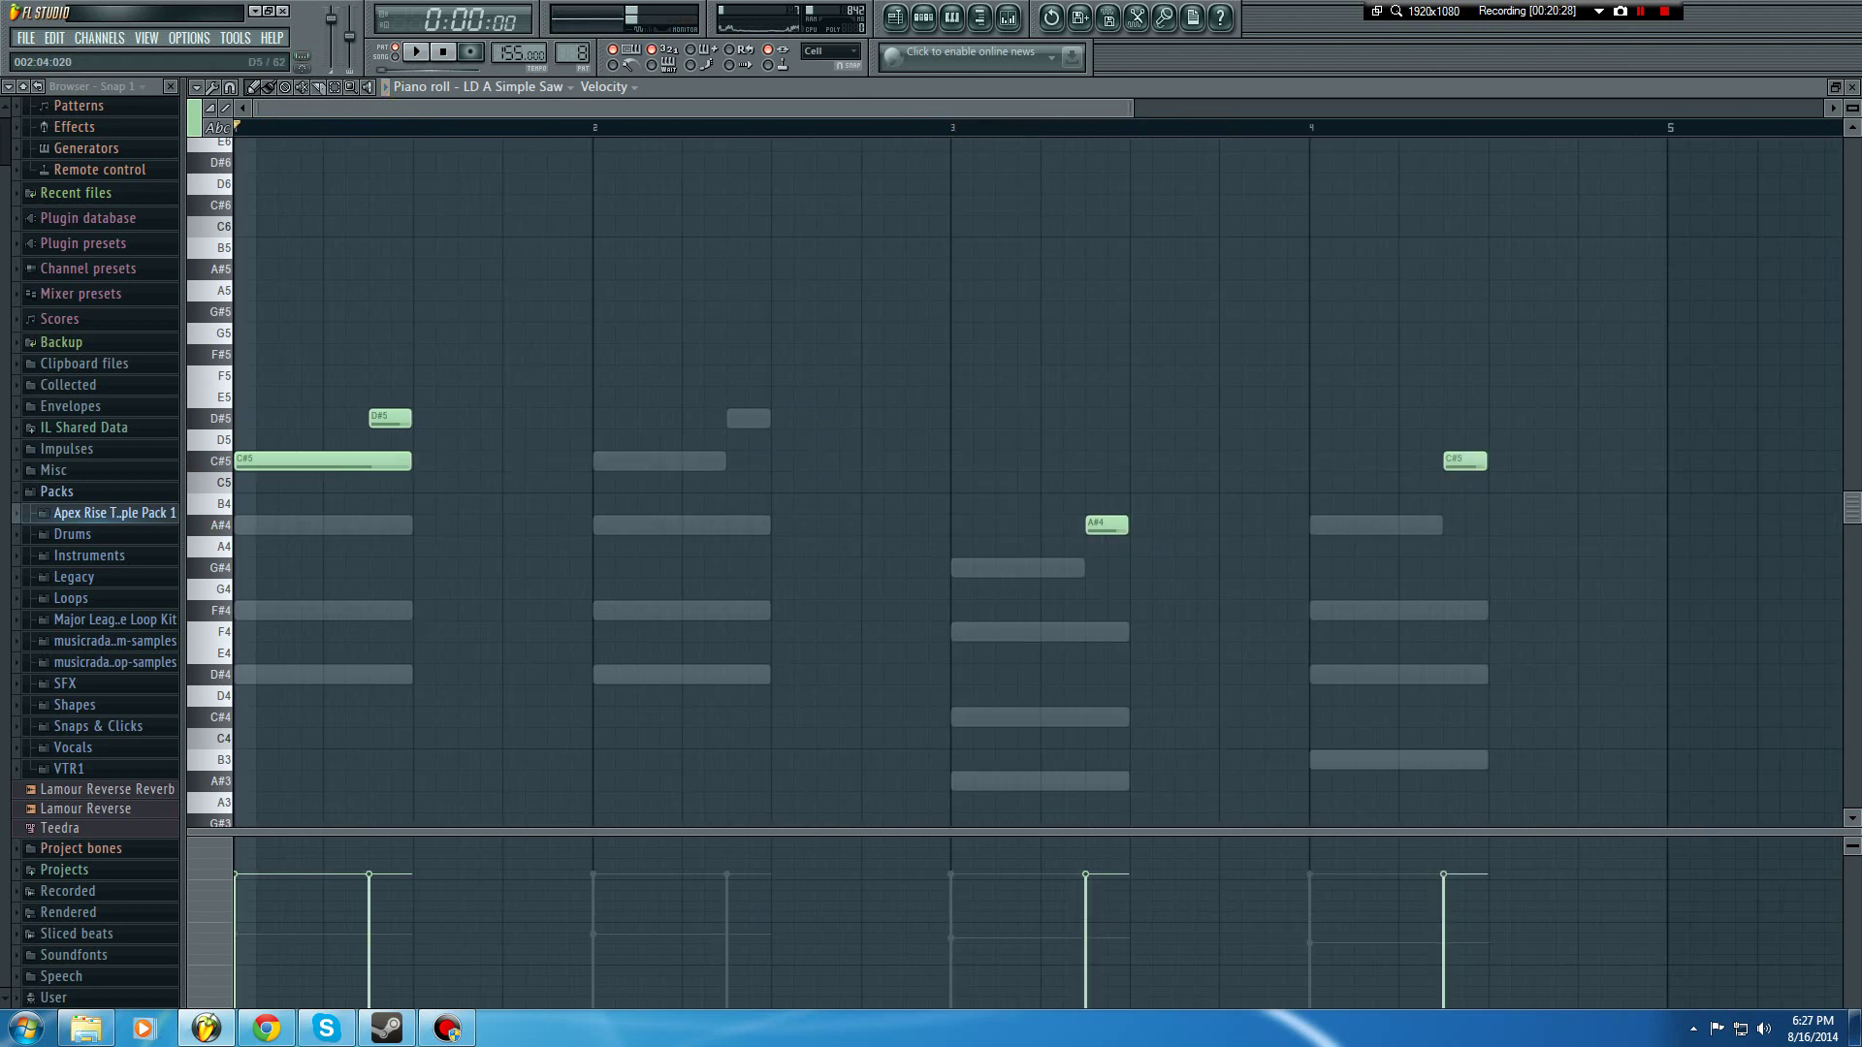
Step: Add C#5 and D#5 in bar 2, G#4 in bar 3 and A#4 in bar 4, and shorten bar 1's C#5 to the following D#5
{"action": "left_click_drag", "start_coordinate": [733, 440], "coordinate": [731, 415]}
{"action": "left_click", "coordinate": [599, 461]}
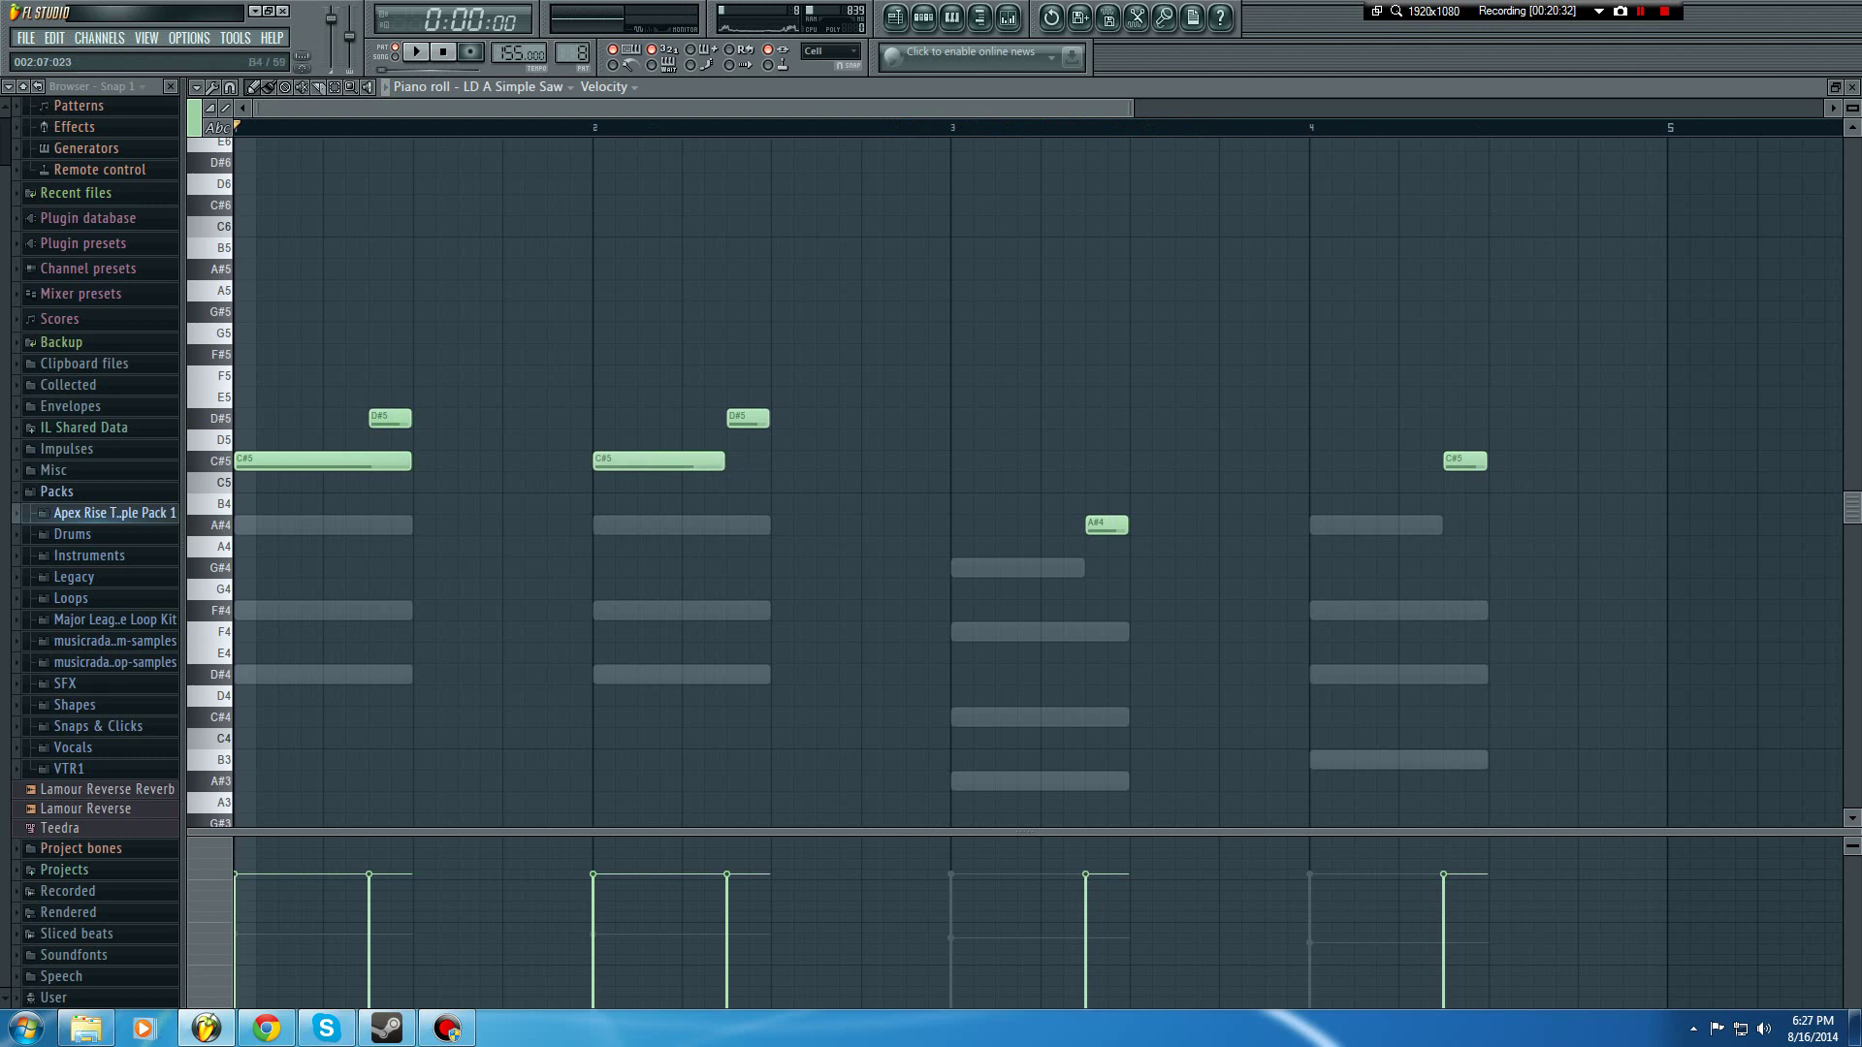
{"action": "left_click", "coordinate": [956, 568]}
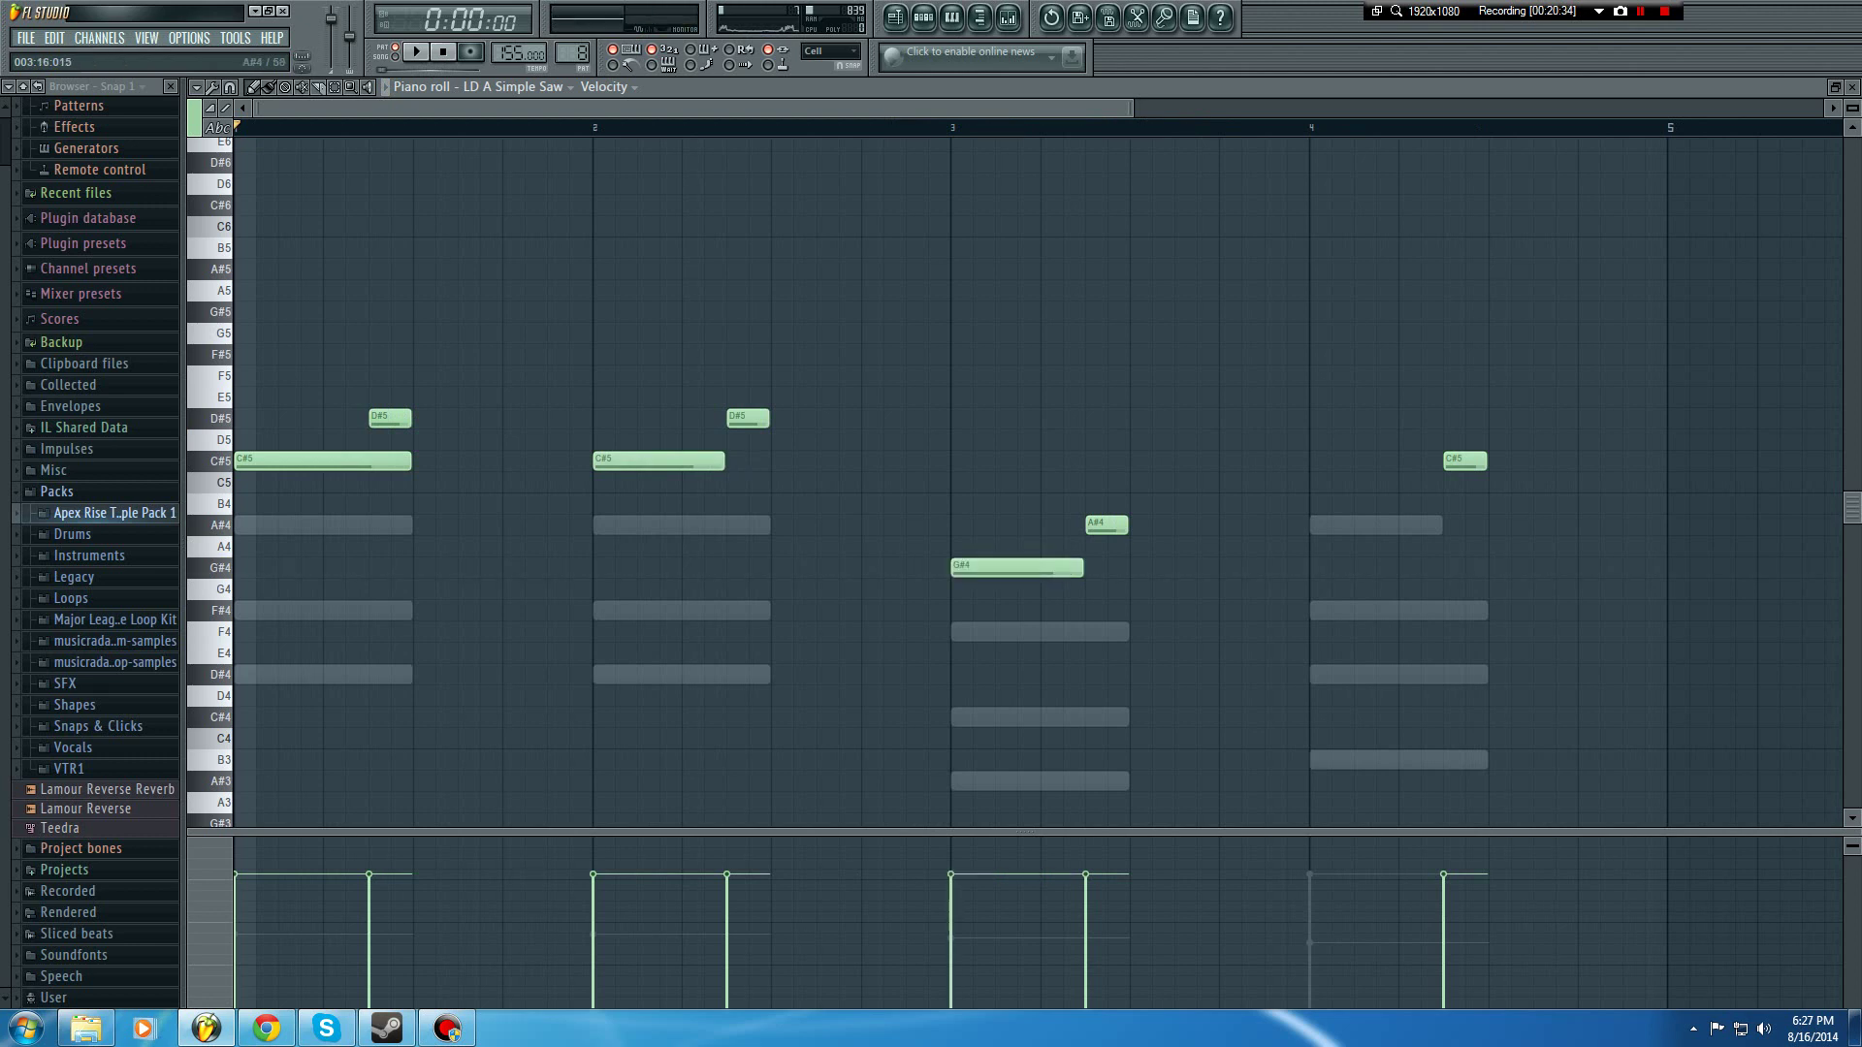
{"action": "left_click", "coordinate": [1314, 524]}
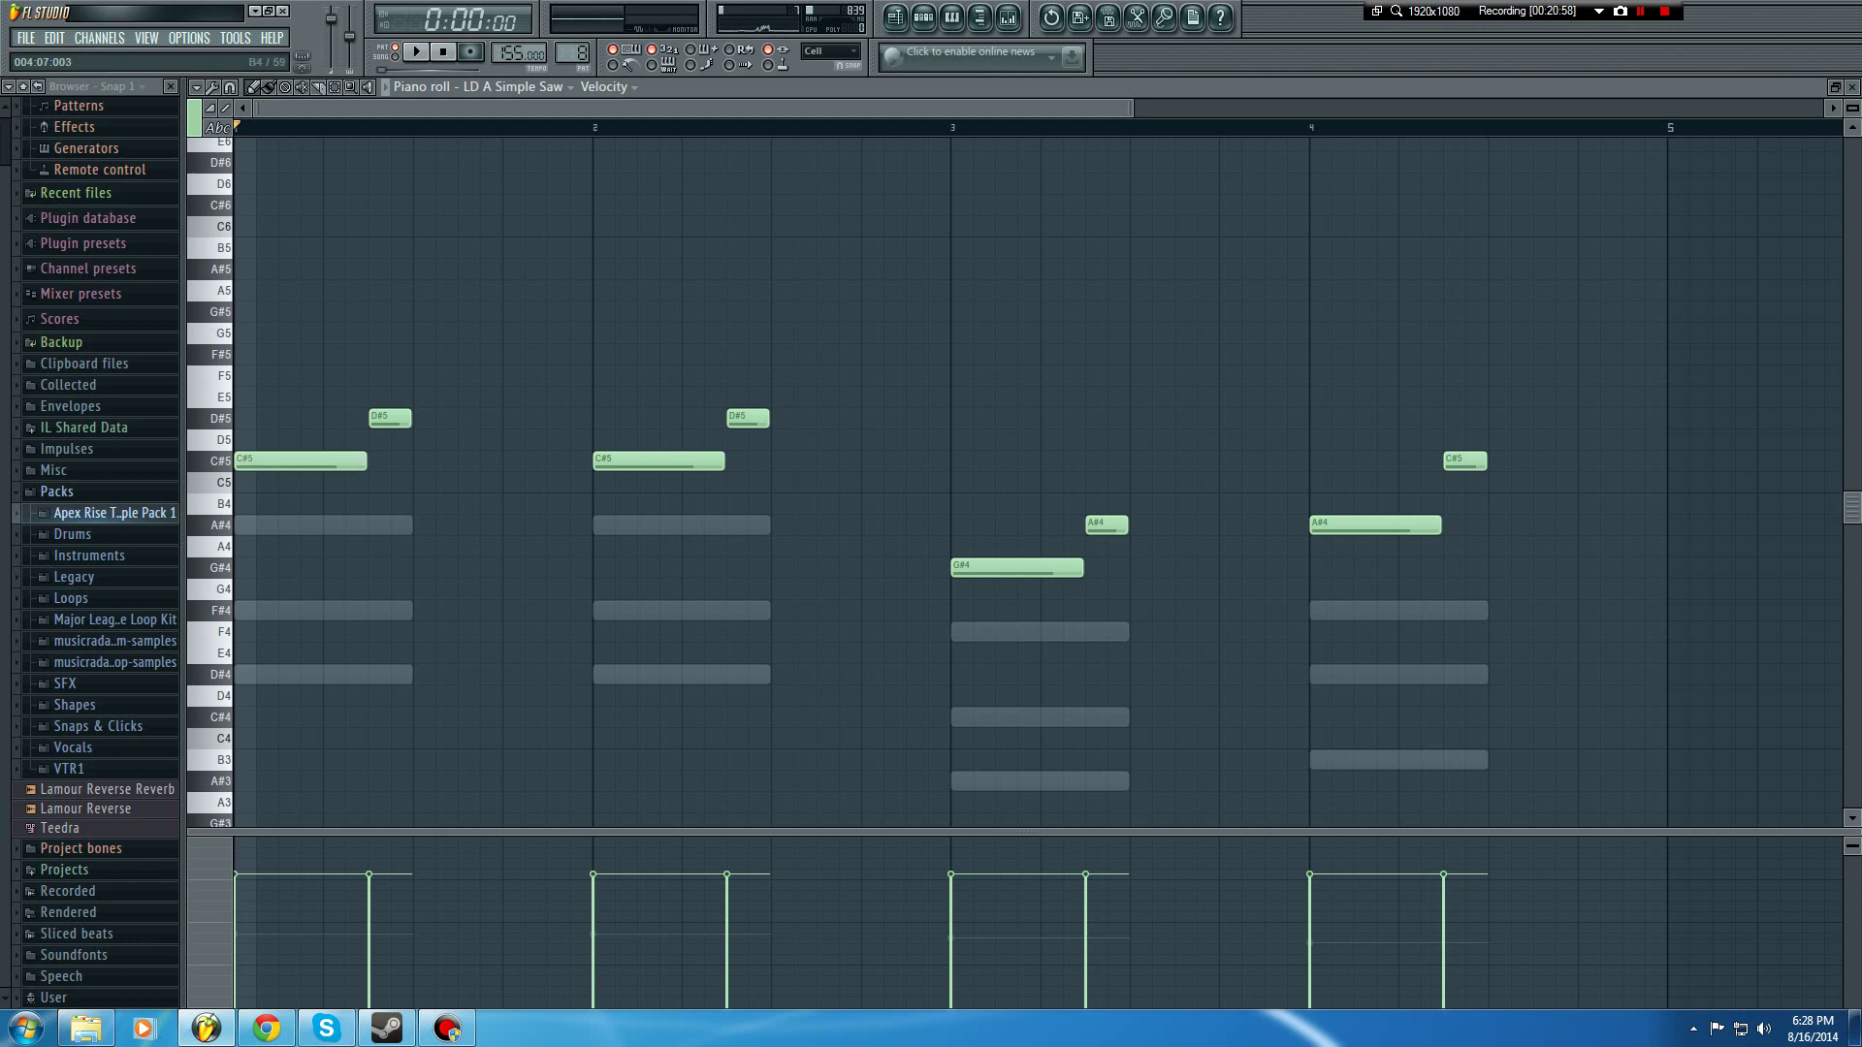
Step: Add a descending run of short G#5, F#5, F5 and a half-length D#5 in the second half of bar 1, playing it back
{"action": "key", "text": "space"}
{"action": "left_click", "coordinate": [424, 311]}
{"action": "left_click_drag", "start_coordinate": [471, 375], "coordinate": [471, 355]}
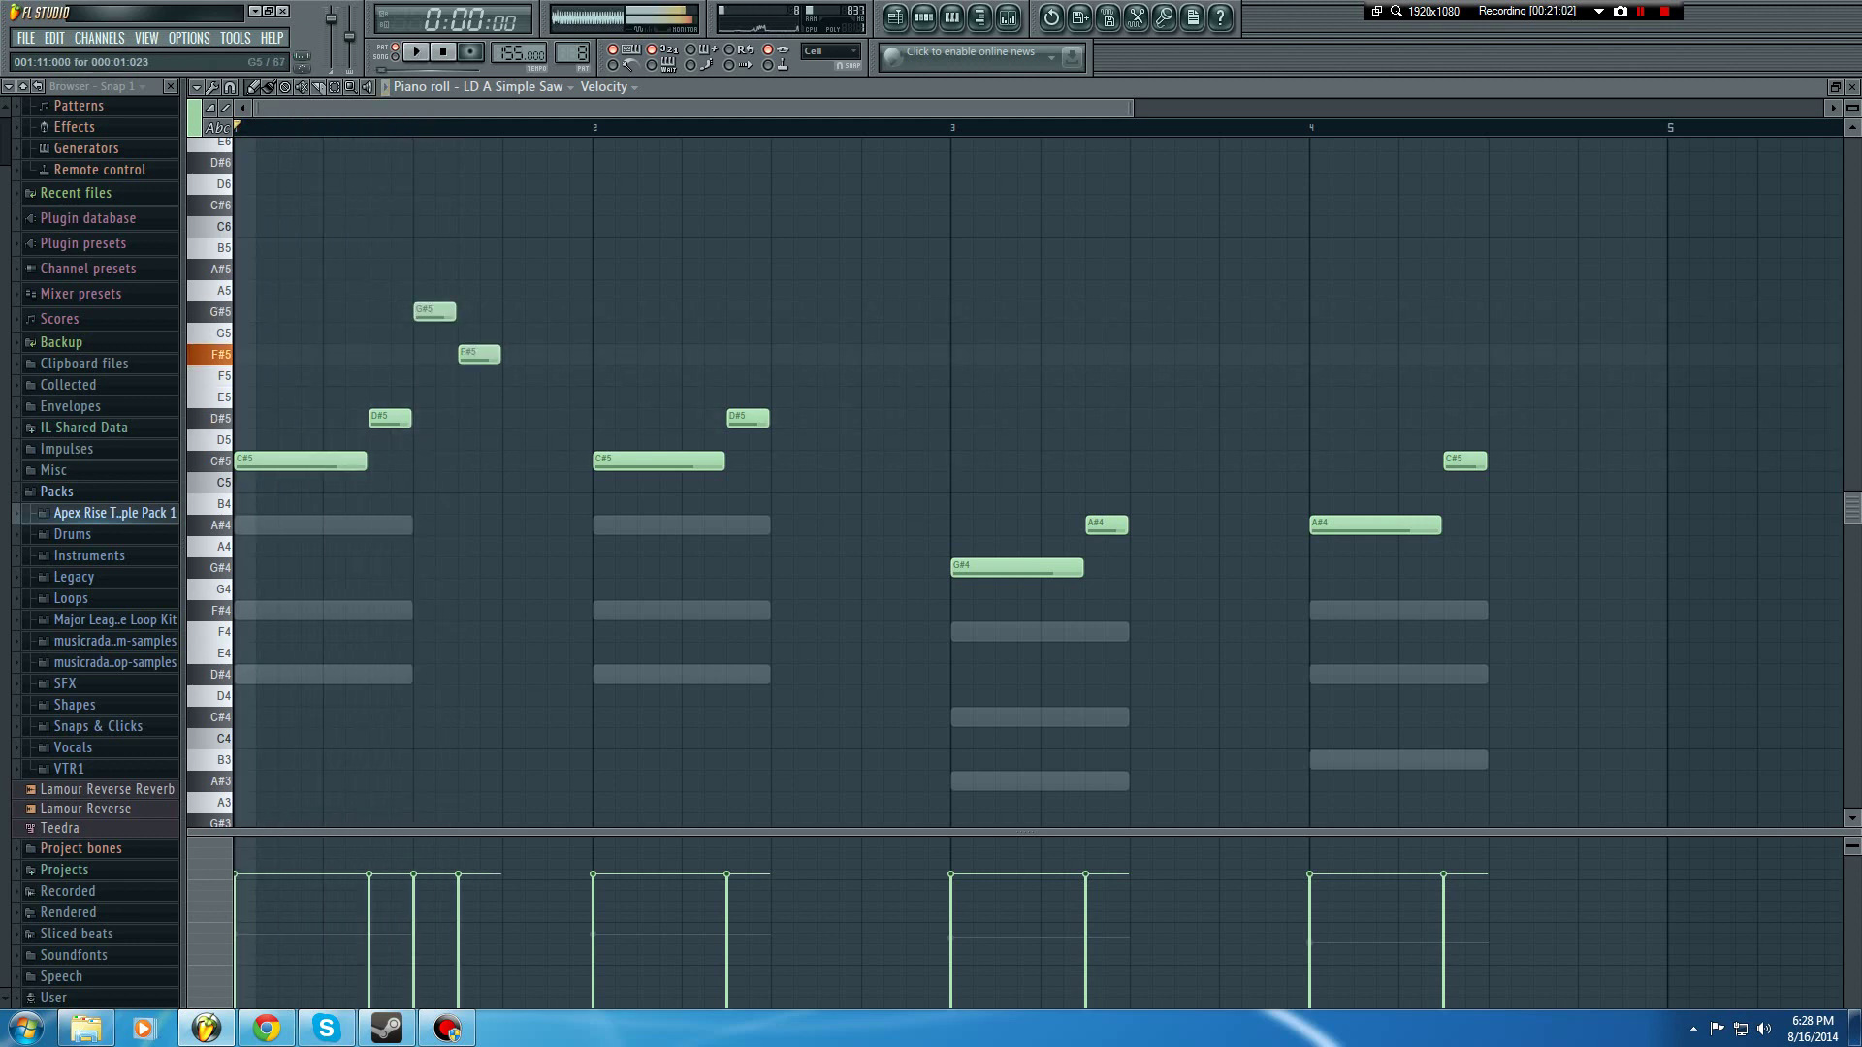
{"action": "key", "text": "space"}
{"action": "key", "text": "space"}
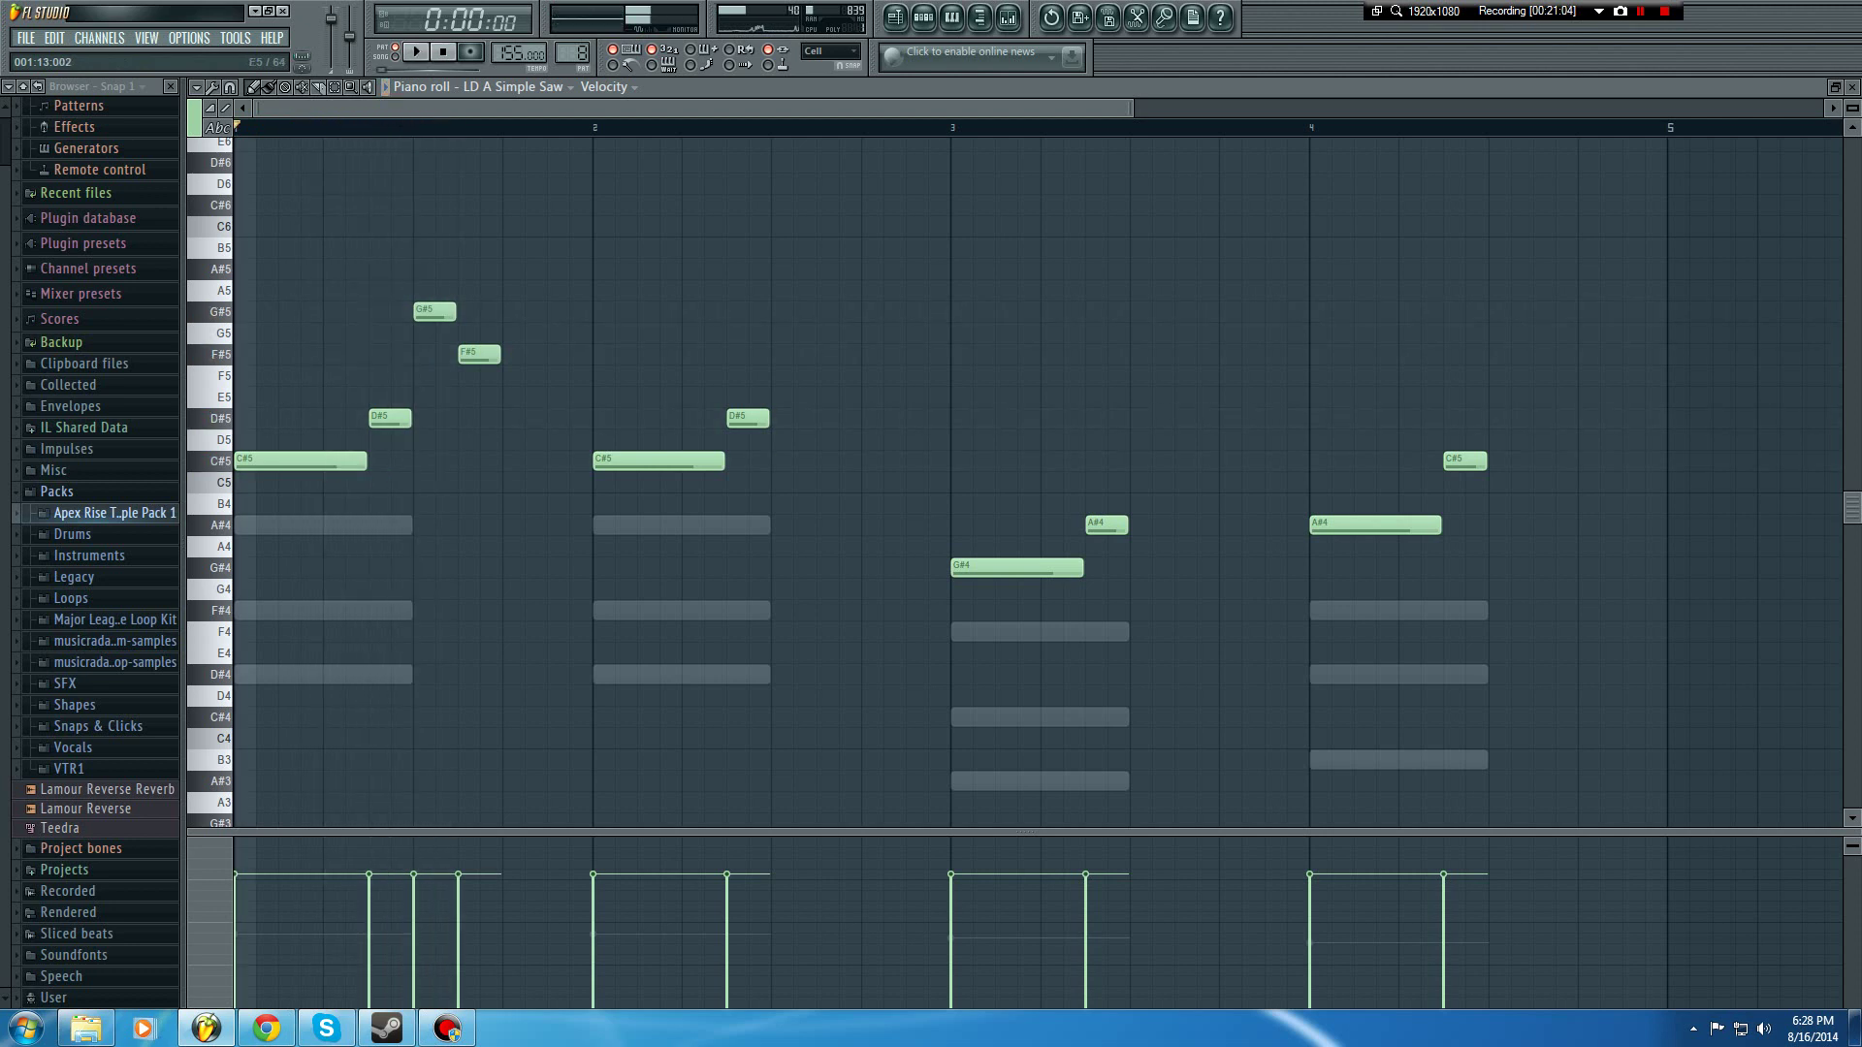
{"action": "left_click", "coordinate": [514, 397]}
{"action": "left_click_drag", "start_coordinate": [514, 396], "coordinate": [514, 376]}
{"action": "left_click", "coordinate": [555, 418]}
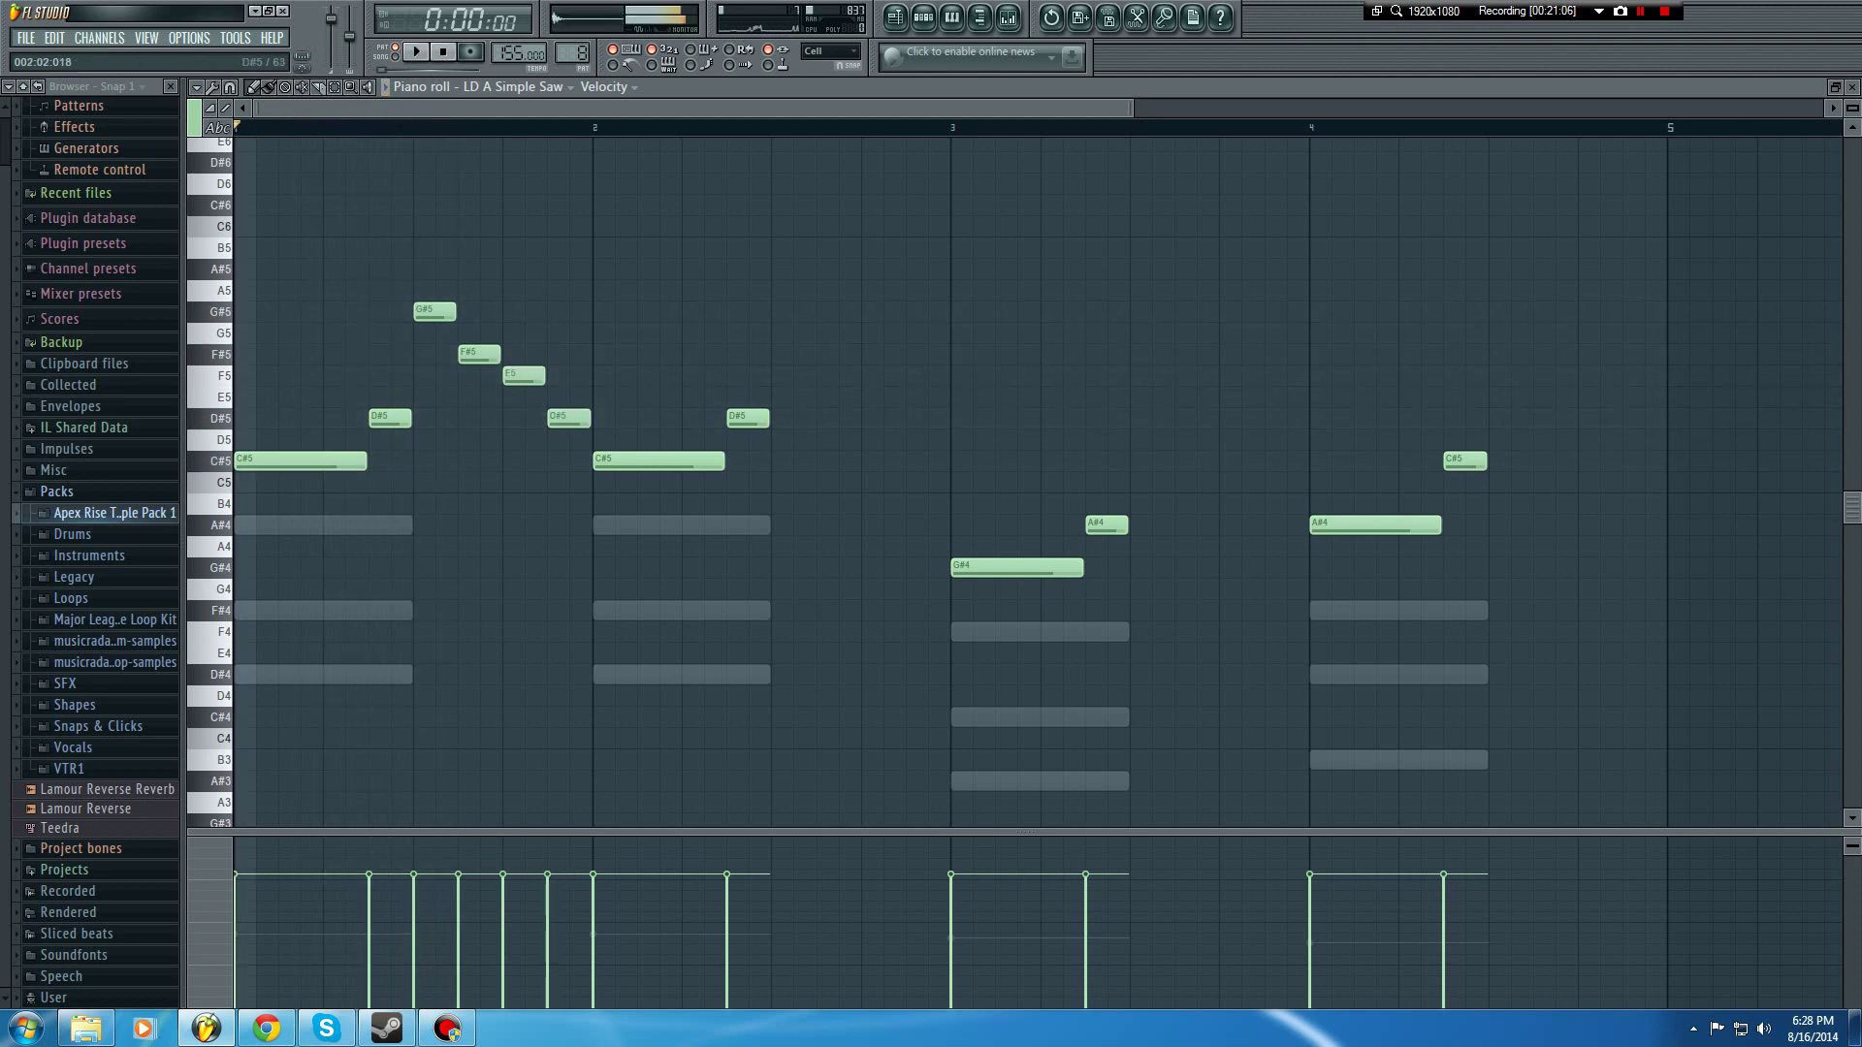
{"action": "key", "text": "space"}
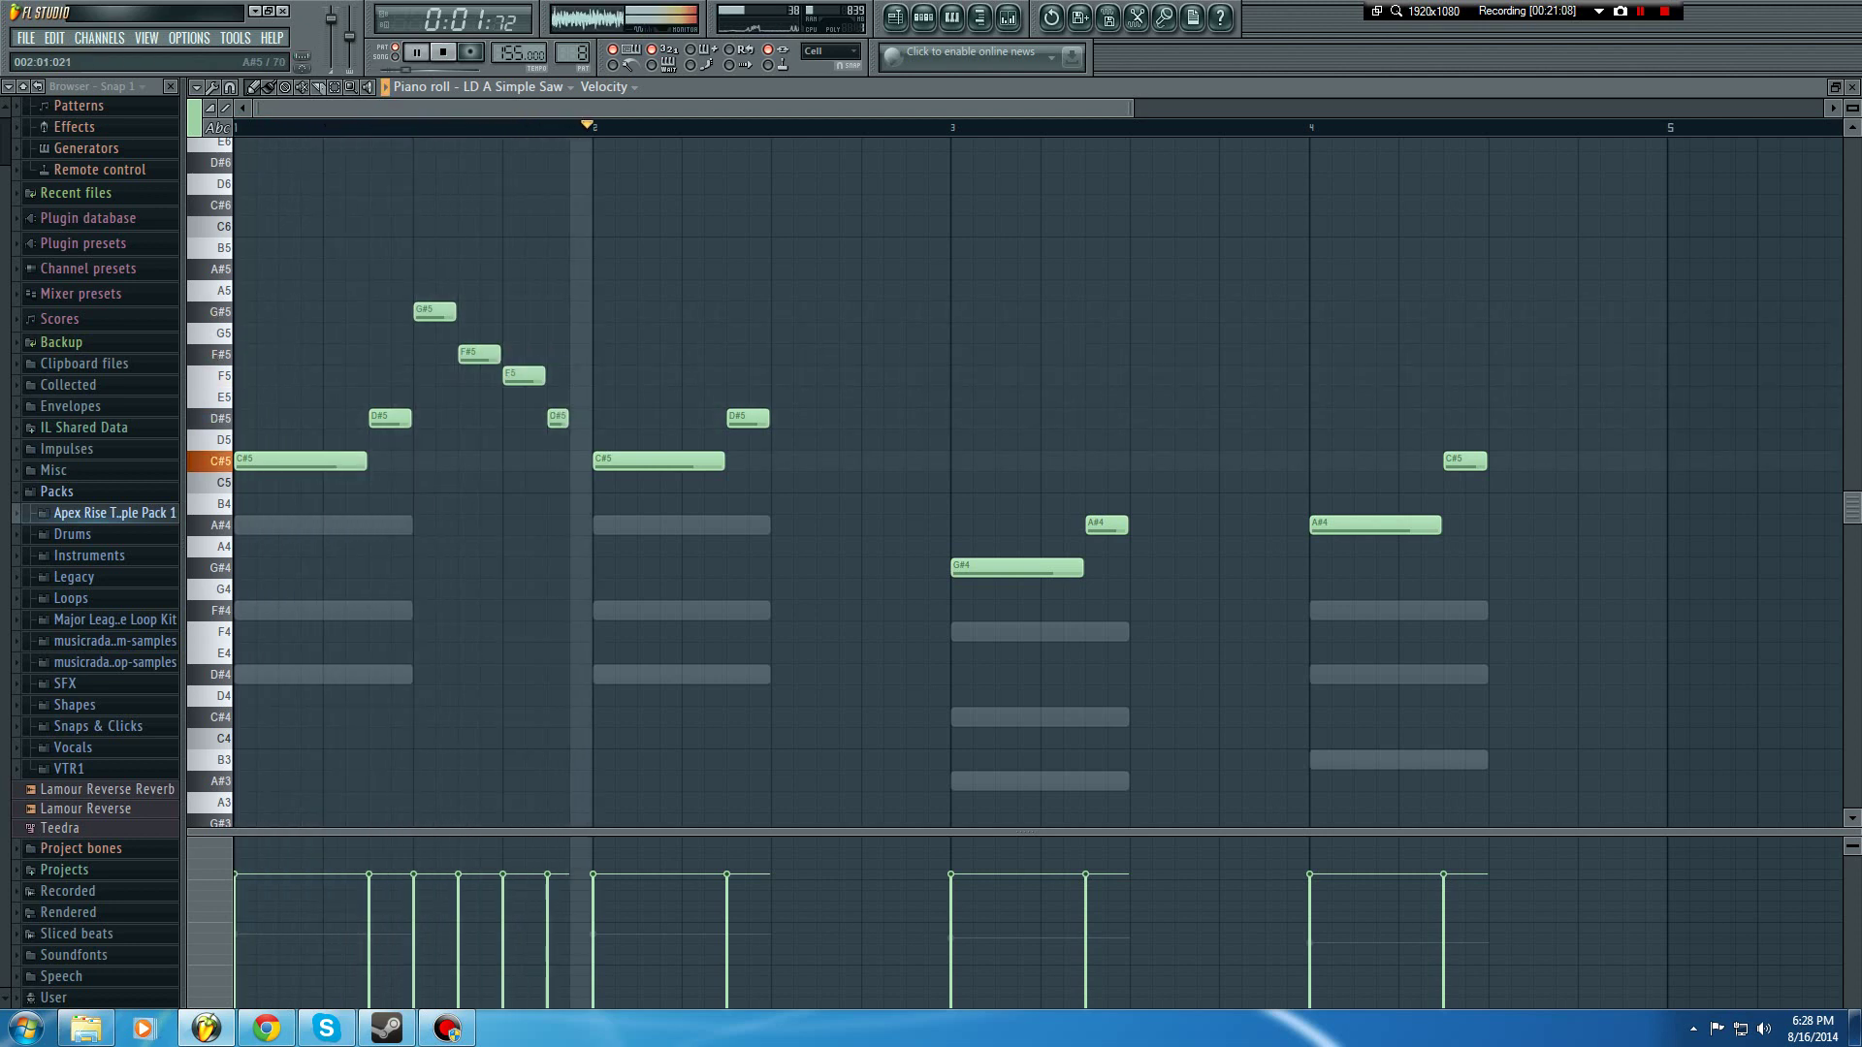
{"action": "key", "text": "space"}
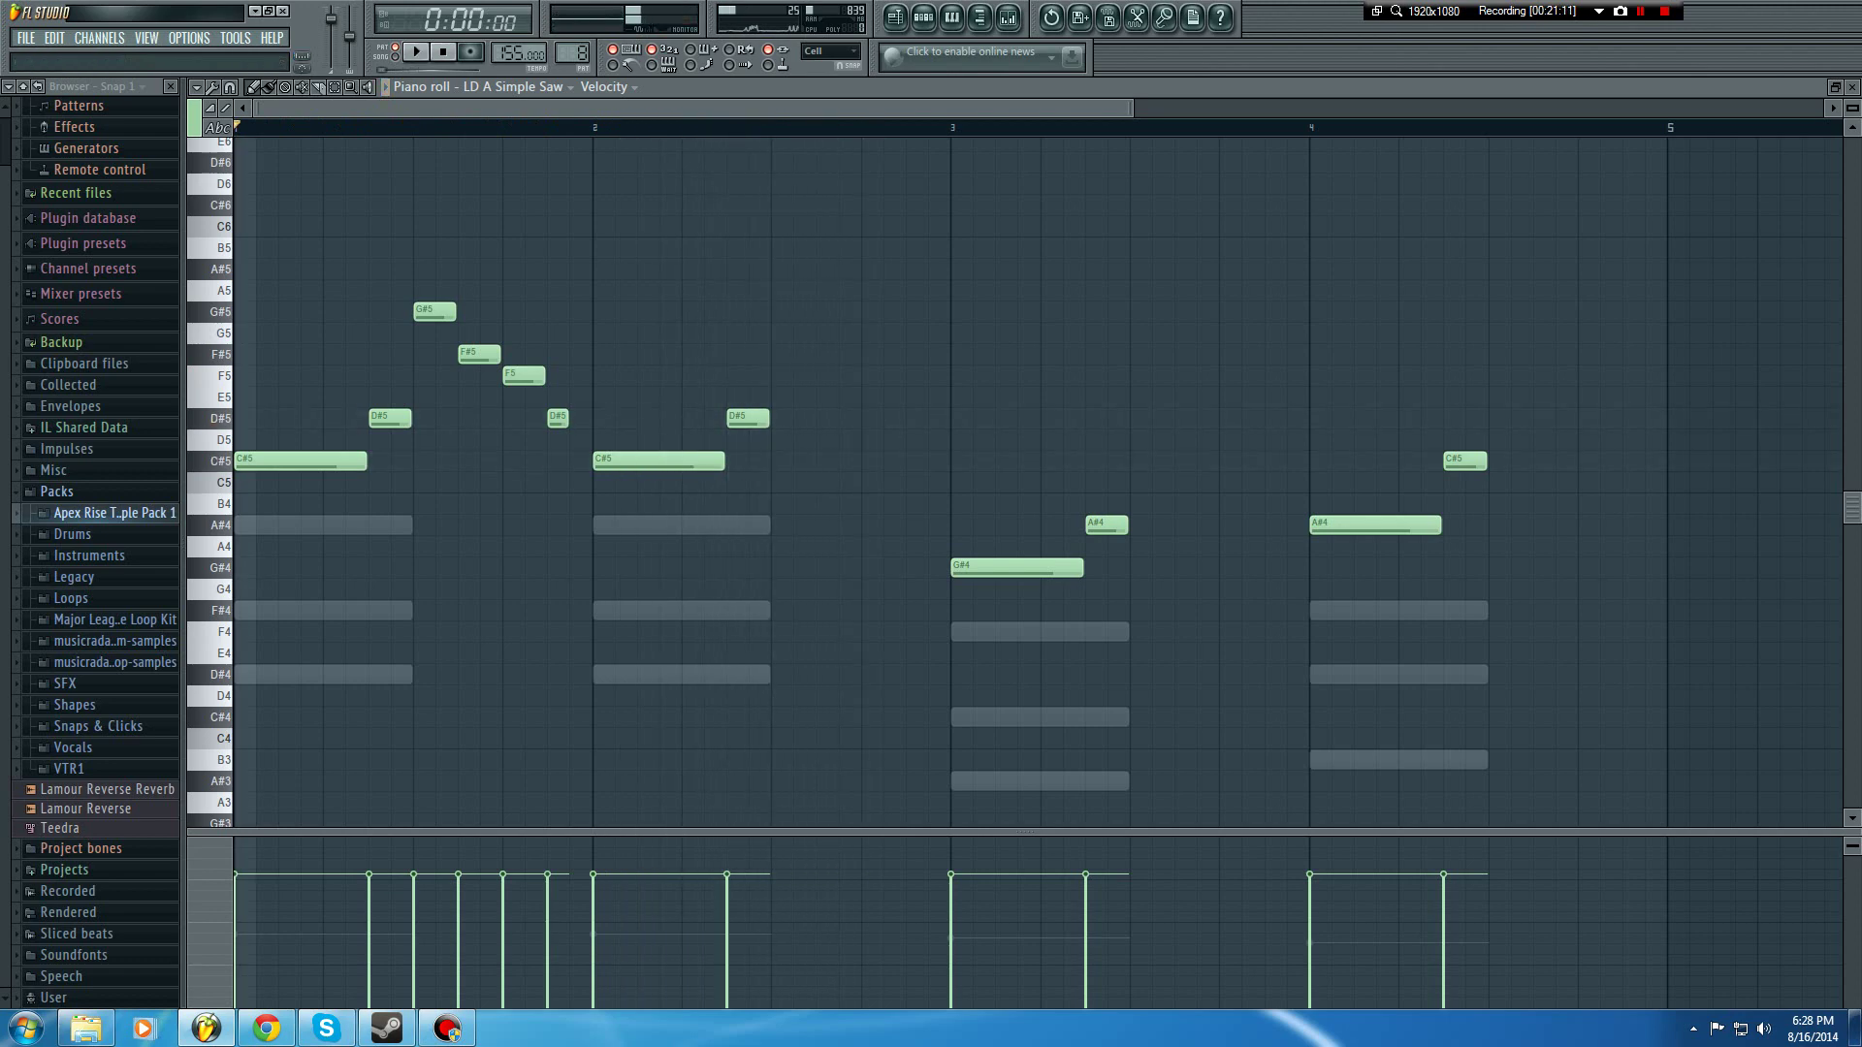
Step: Insert Fruity Reeverb in slot 2 of the LD A Simple Saw mixer track, set its reverb to 42% and audition a note
{"action": "key", "text": "Escape"}
{"action": "left_click", "coordinate": [280, 159]}
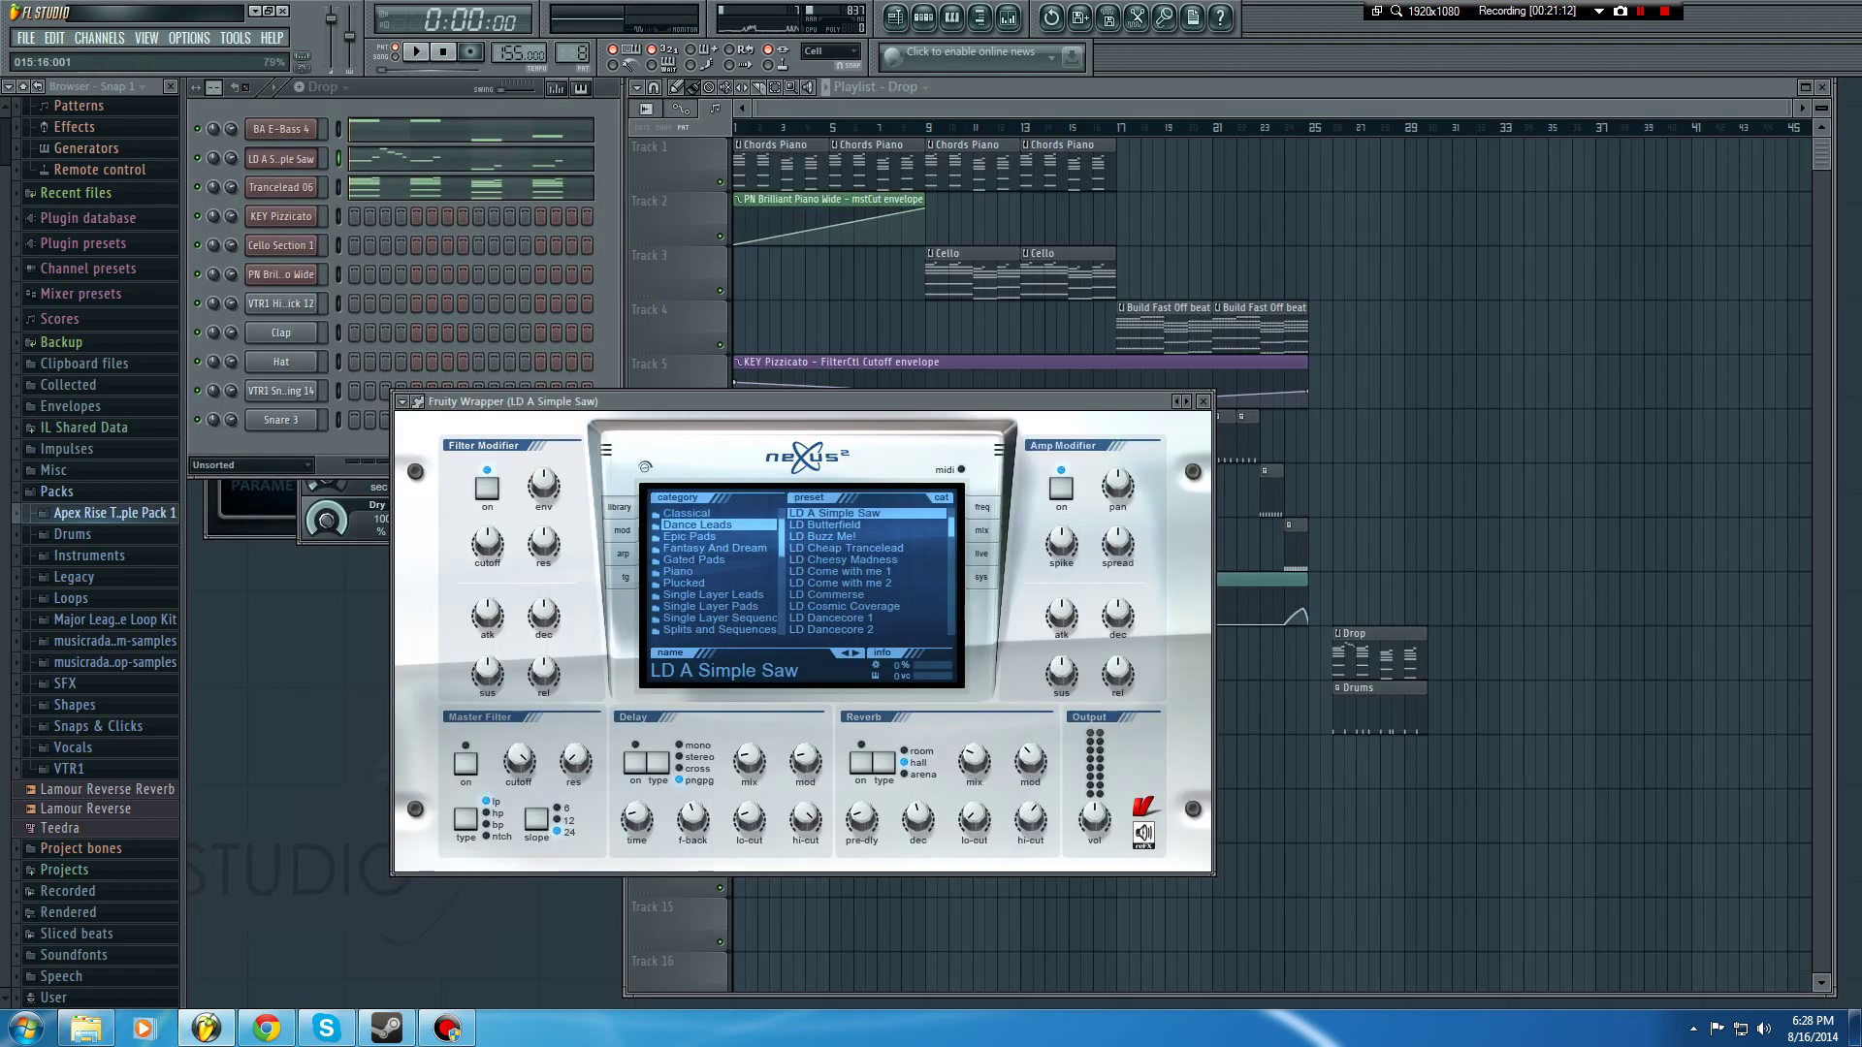
{"action": "left_click_drag", "start_coordinate": [746, 402], "coordinate": [686, 549]}
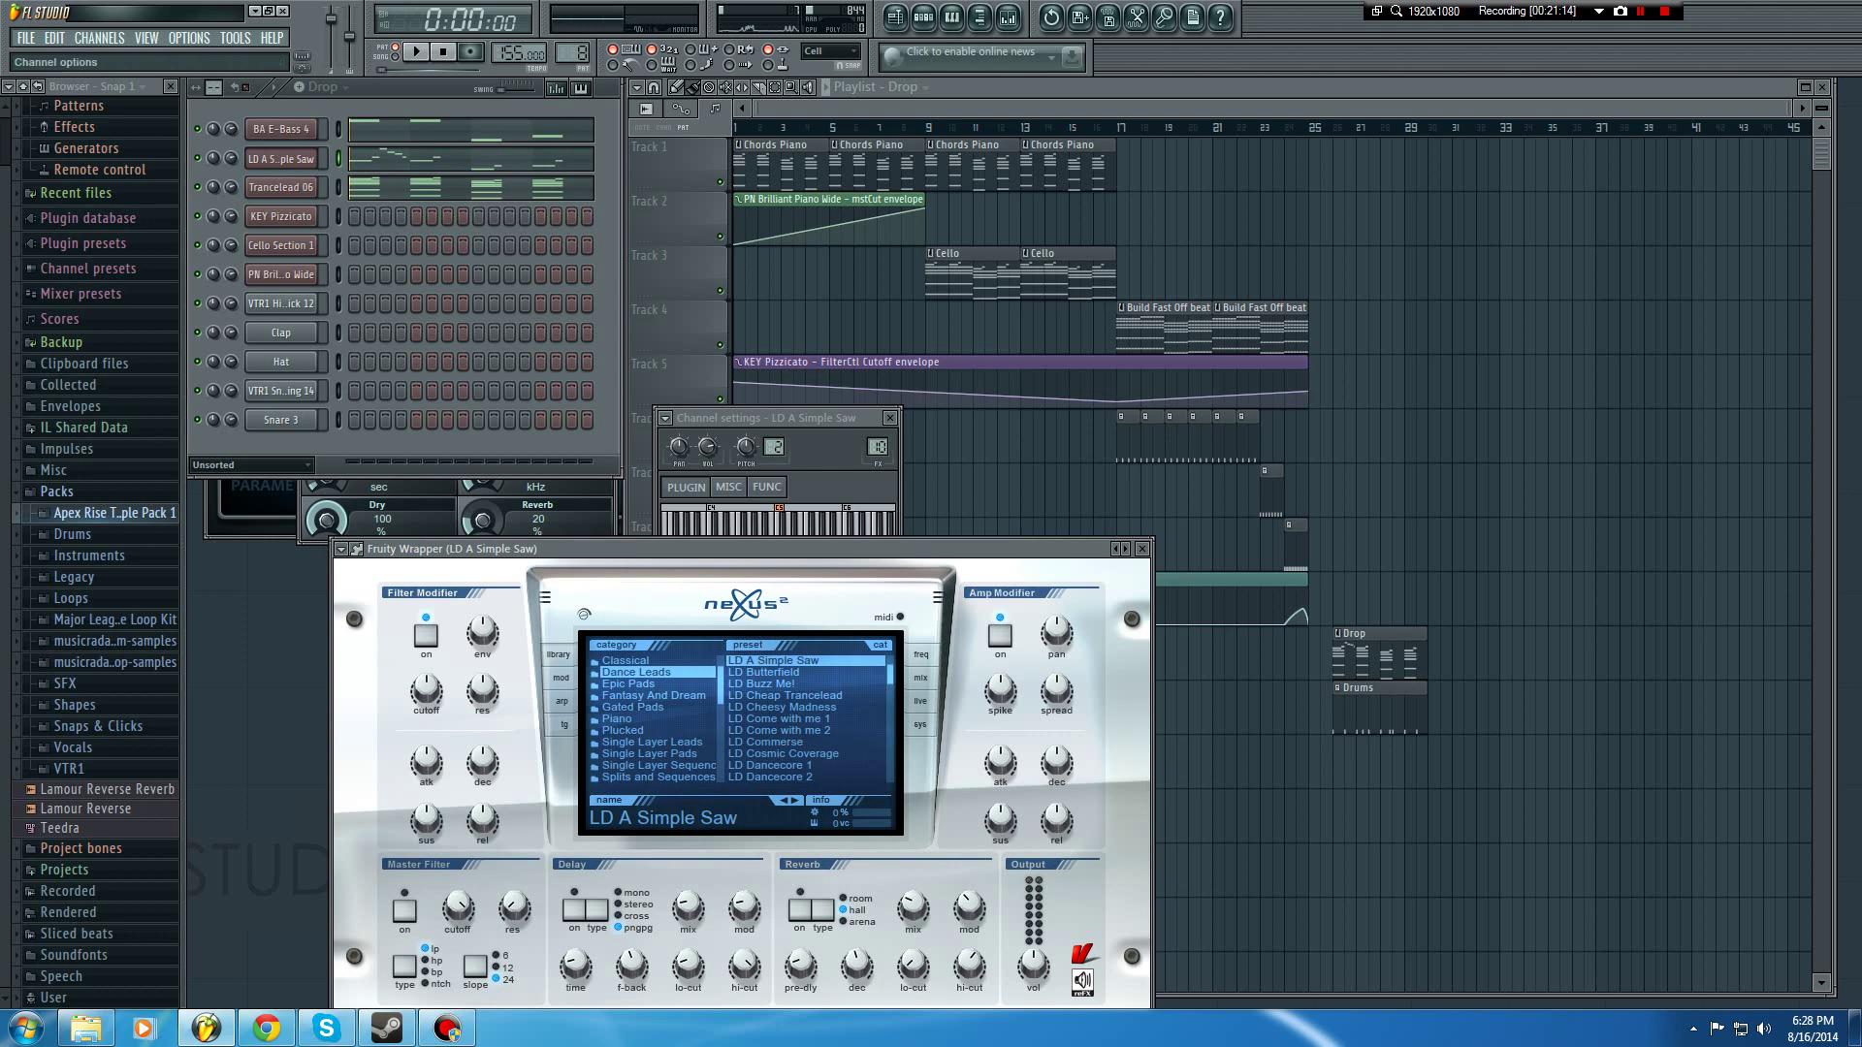
{"action": "key", "text": "F9"}
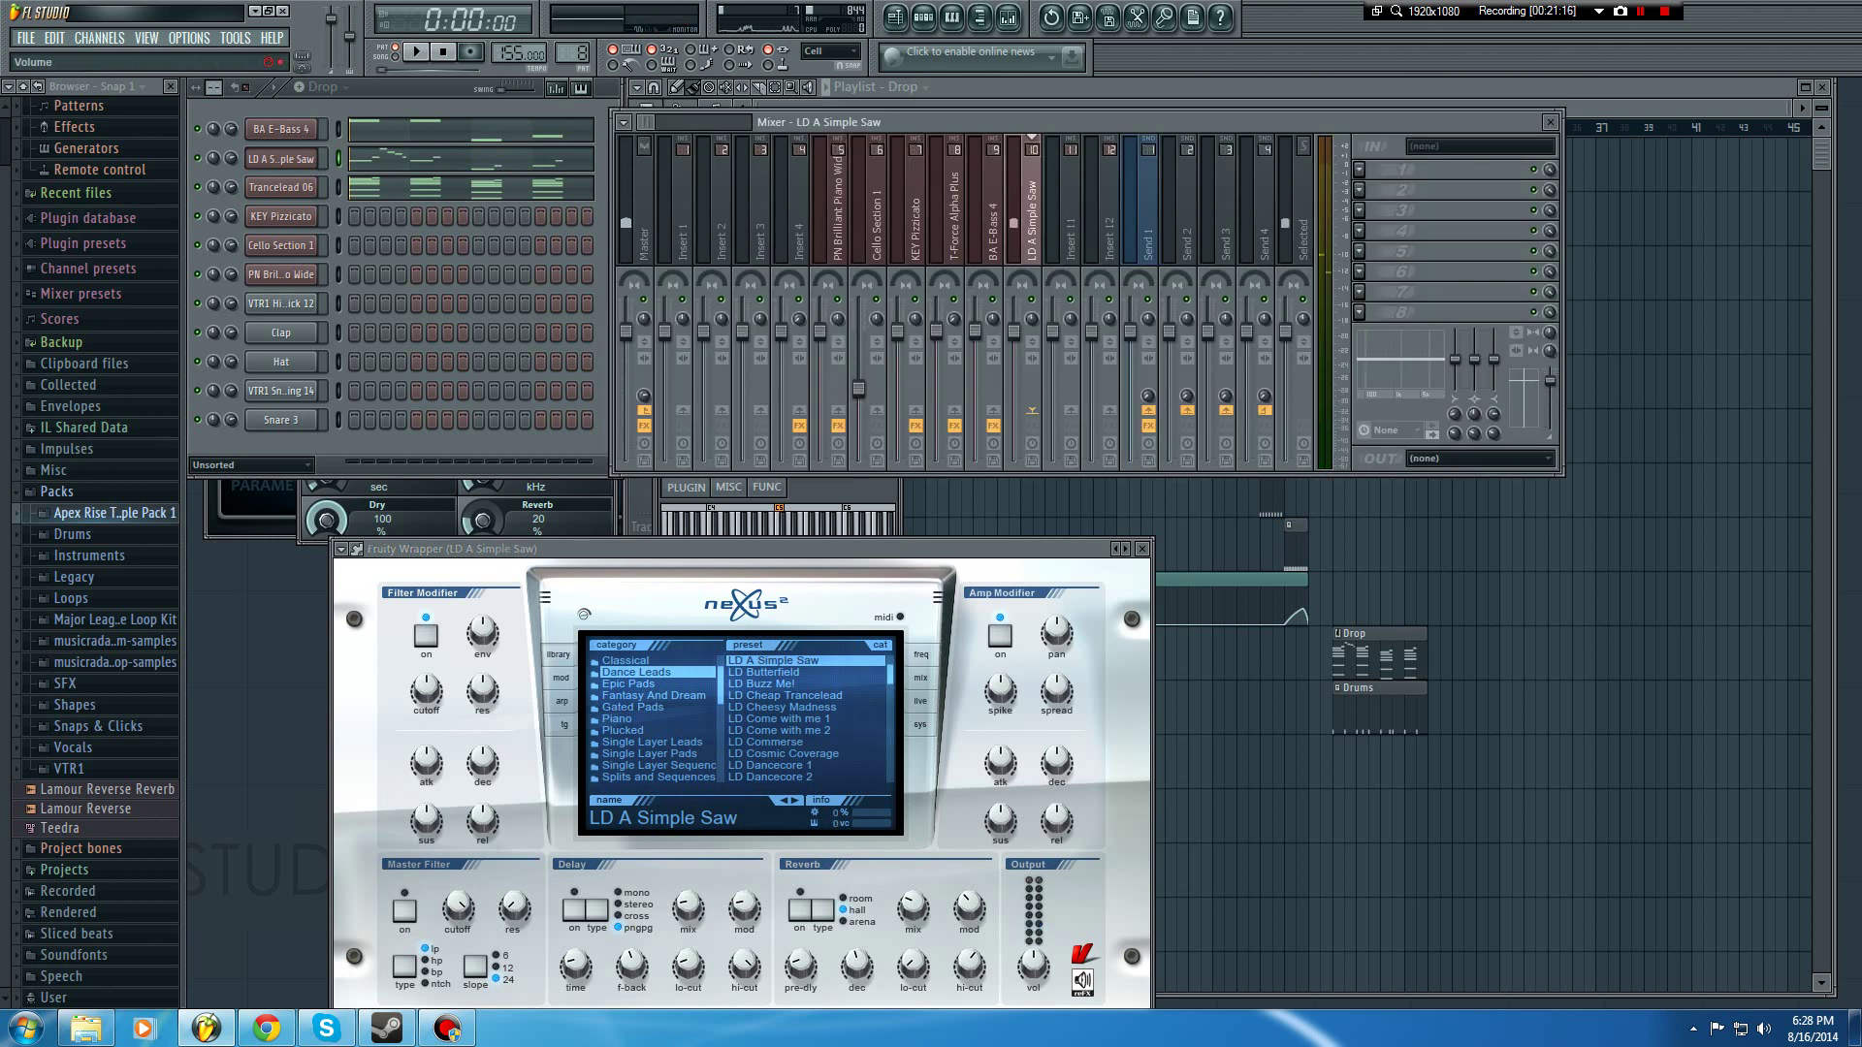
{"action": "left_click", "coordinate": [1359, 170]}
{"action": "mouse_move", "coordinate": [1396, 184]}
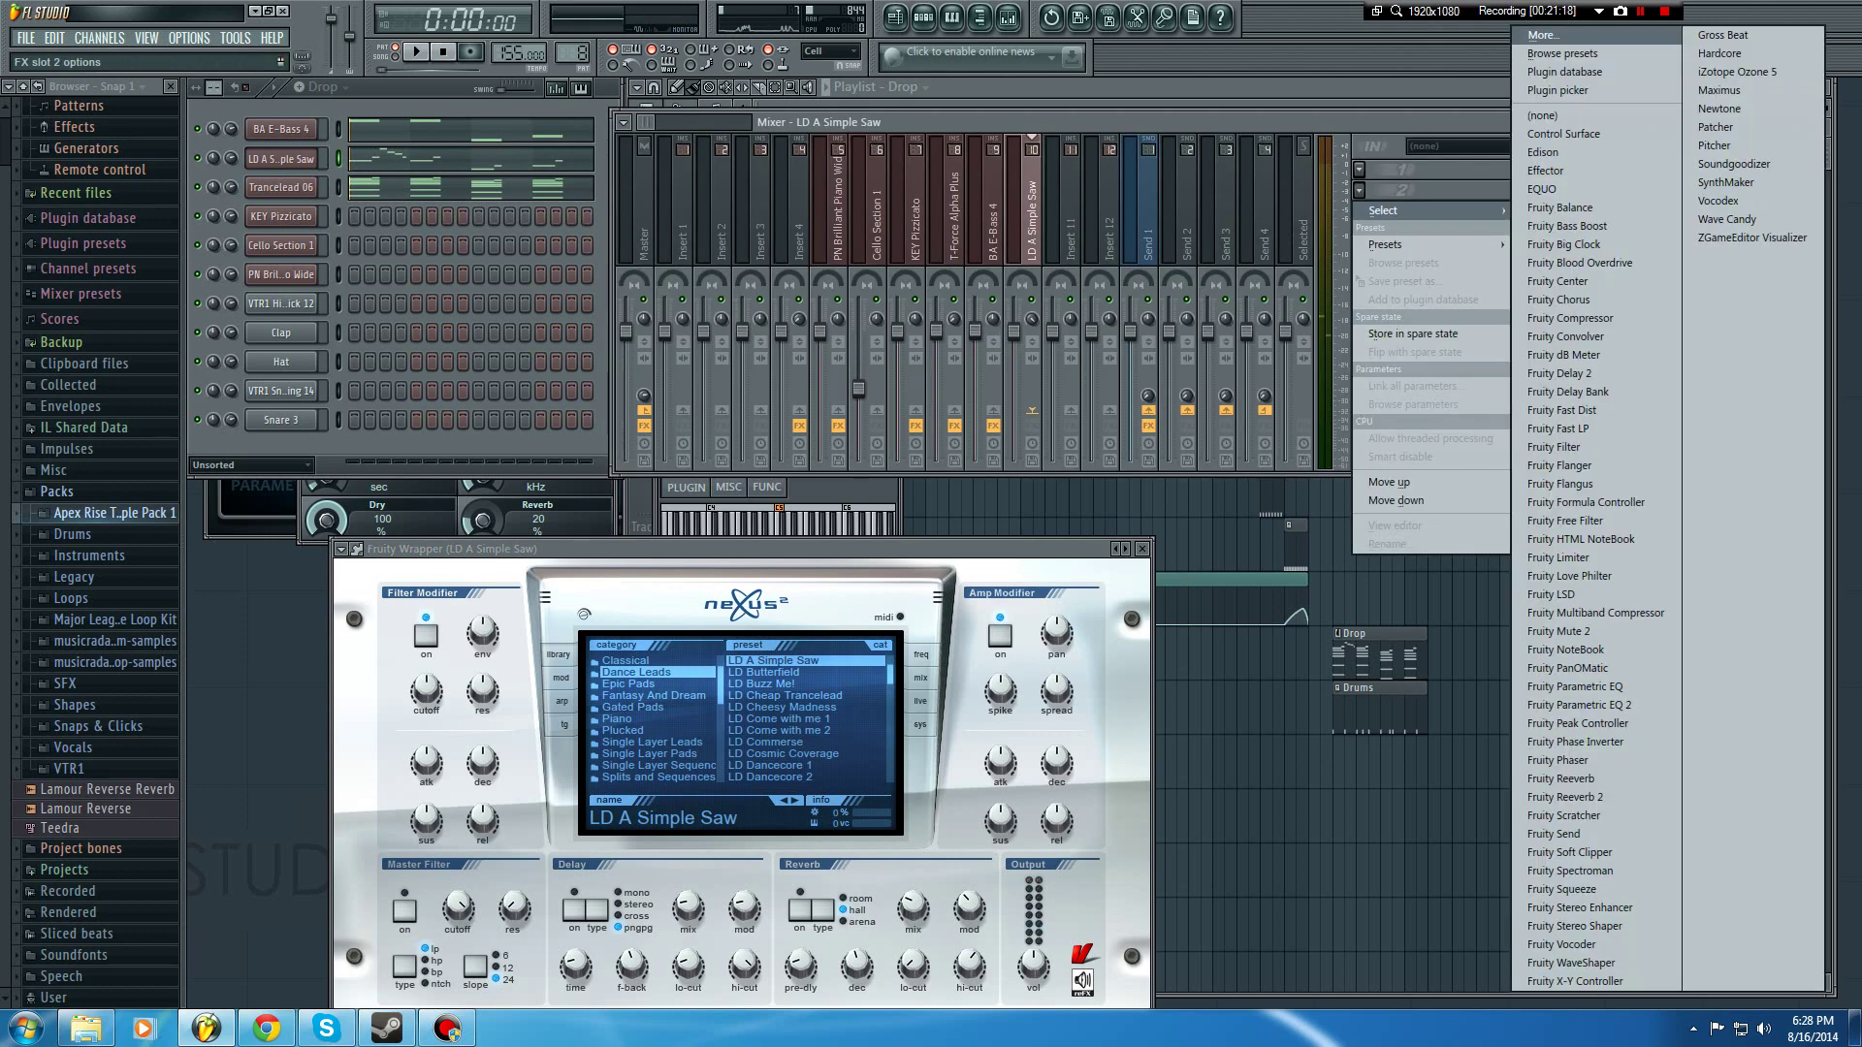
{"action": "left_click", "coordinate": [1564, 778]}
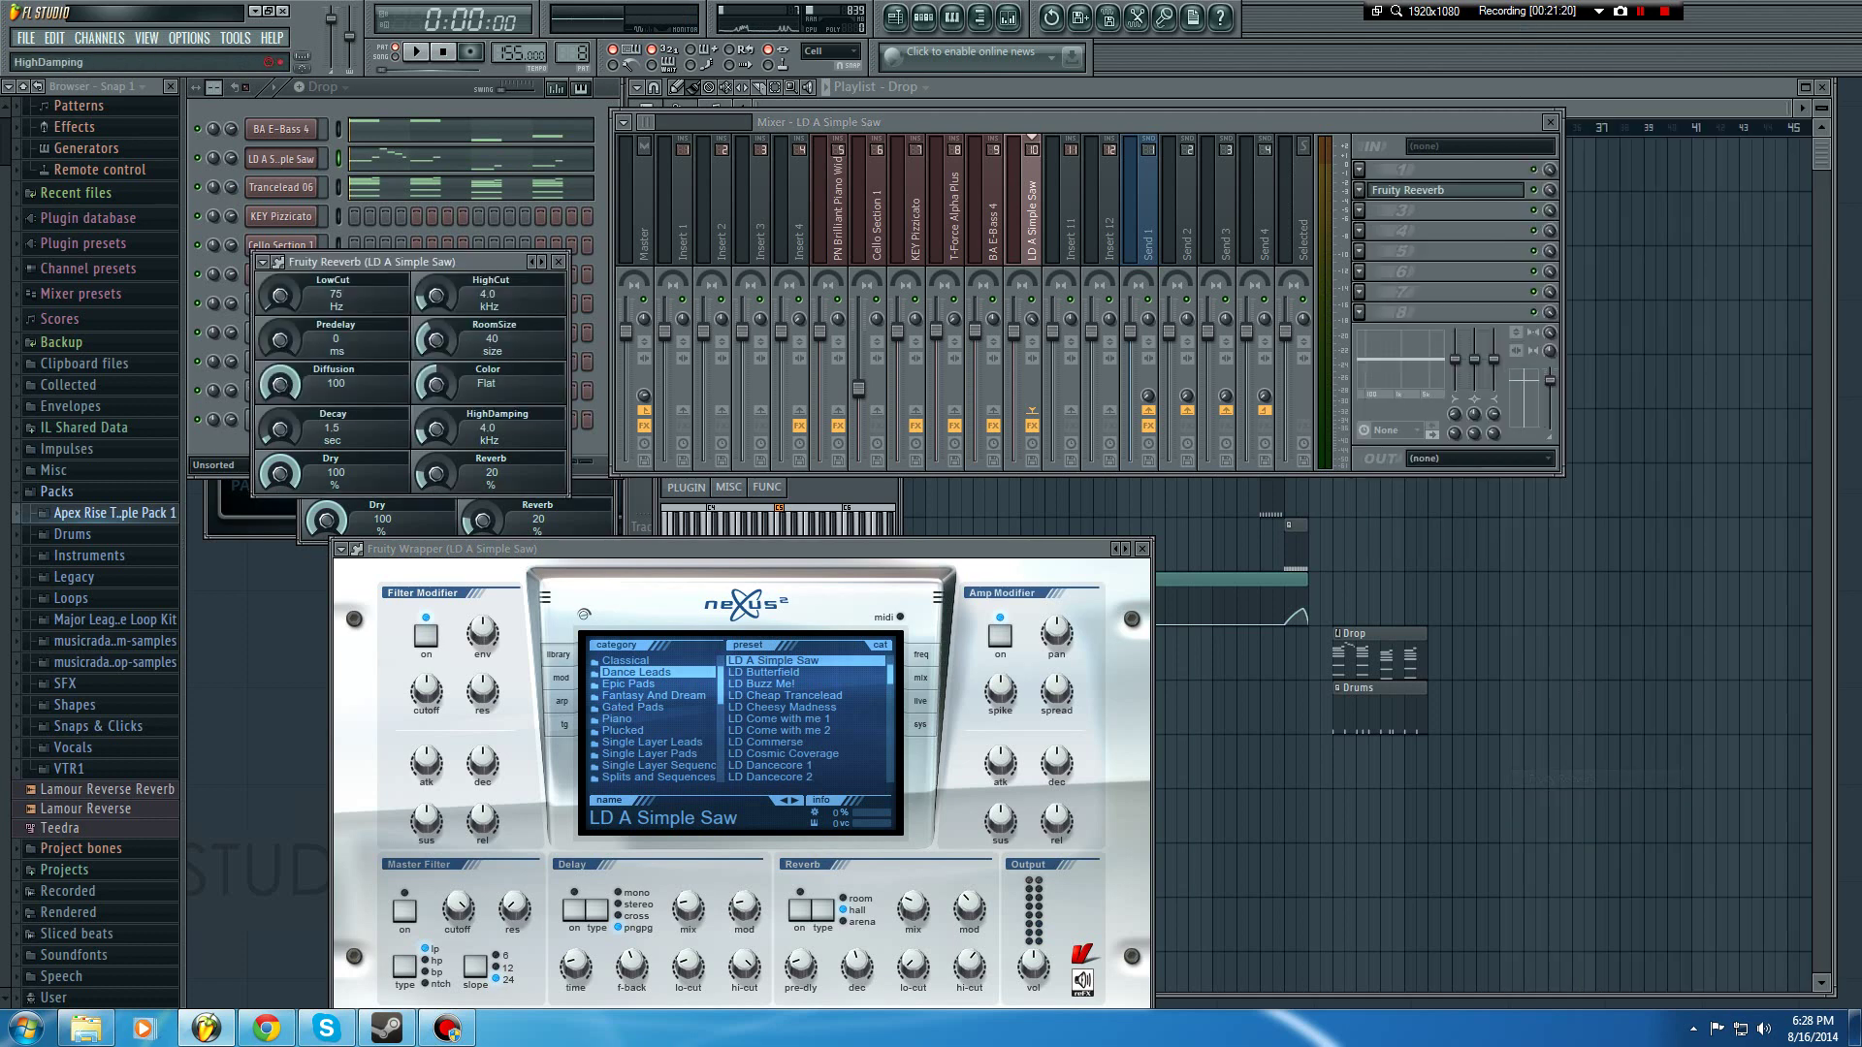
{"action": "left_click_drag", "start_coordinate": [437, 474], "coordinate": [436, 441]}
{"action": "key", "text": "b"}
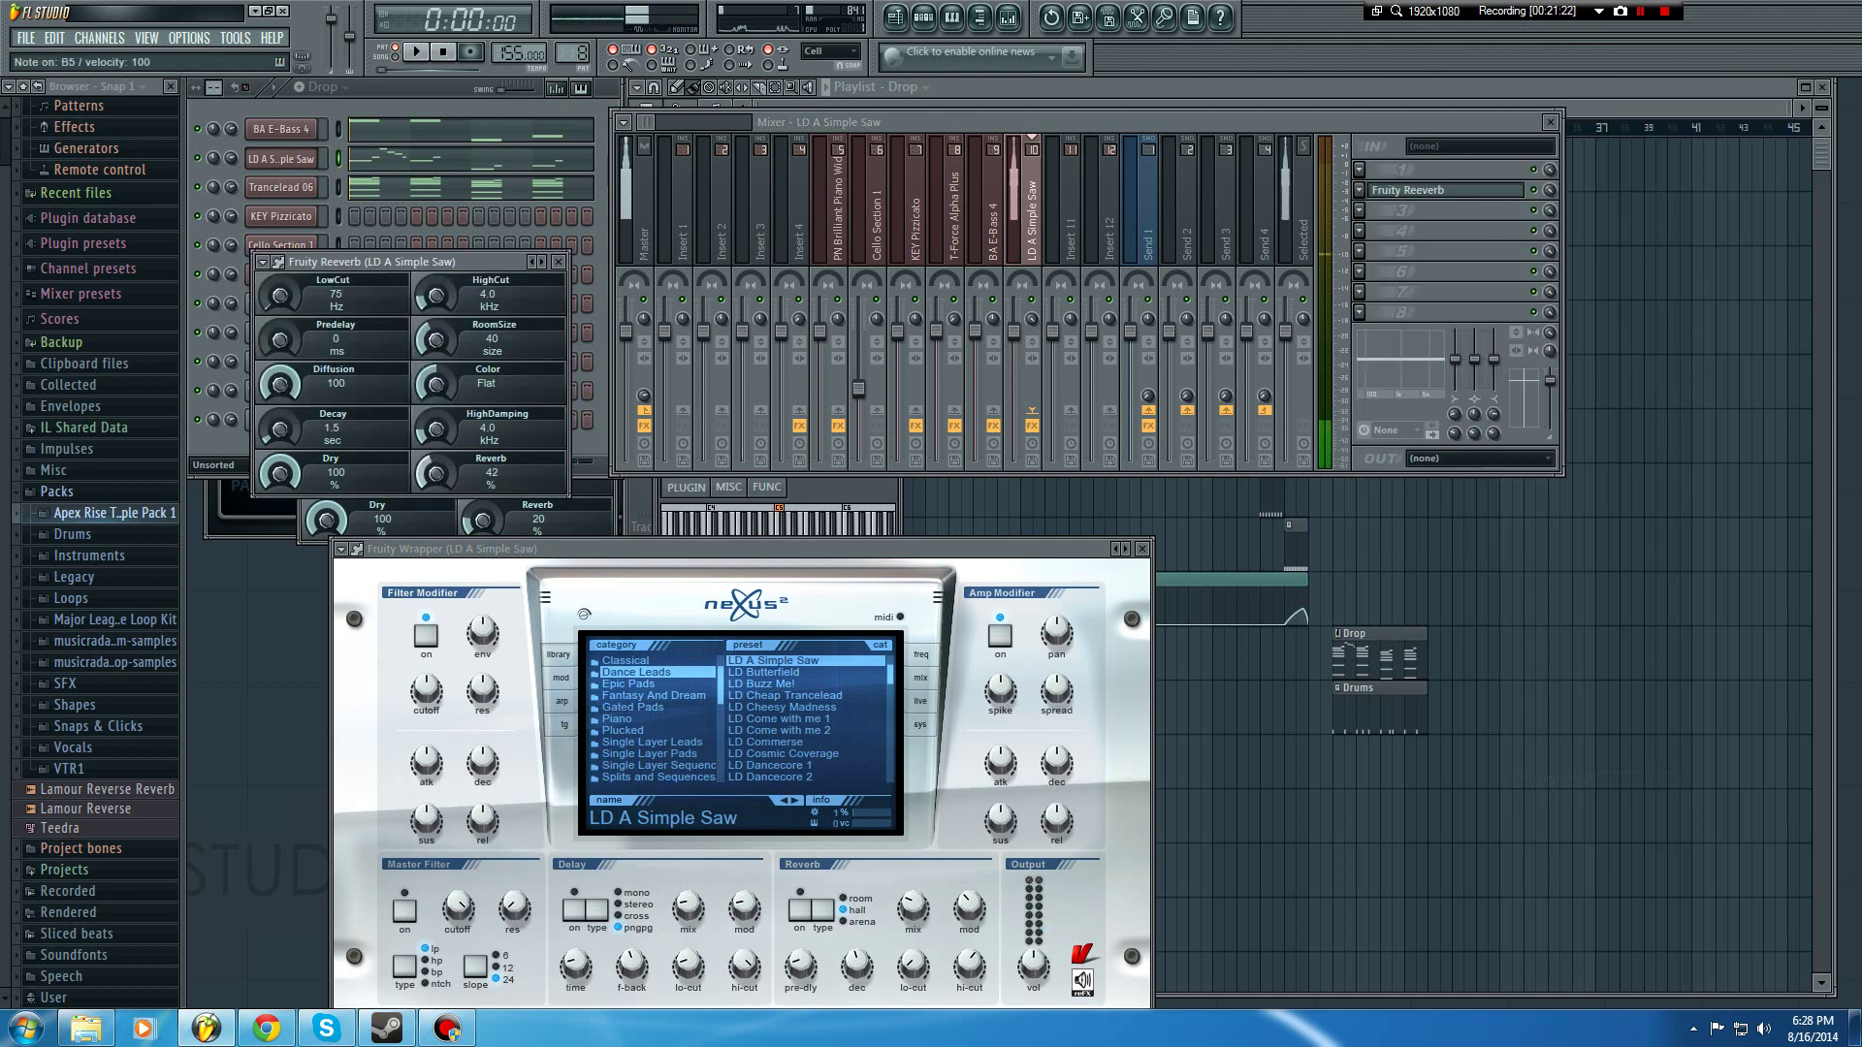
Step: Link the LD A Simple Saw track volume to Peak ctrl (Send 1) - Peak with the mapping formula 1-Input during playback
{"action": "key", "text": "space"}
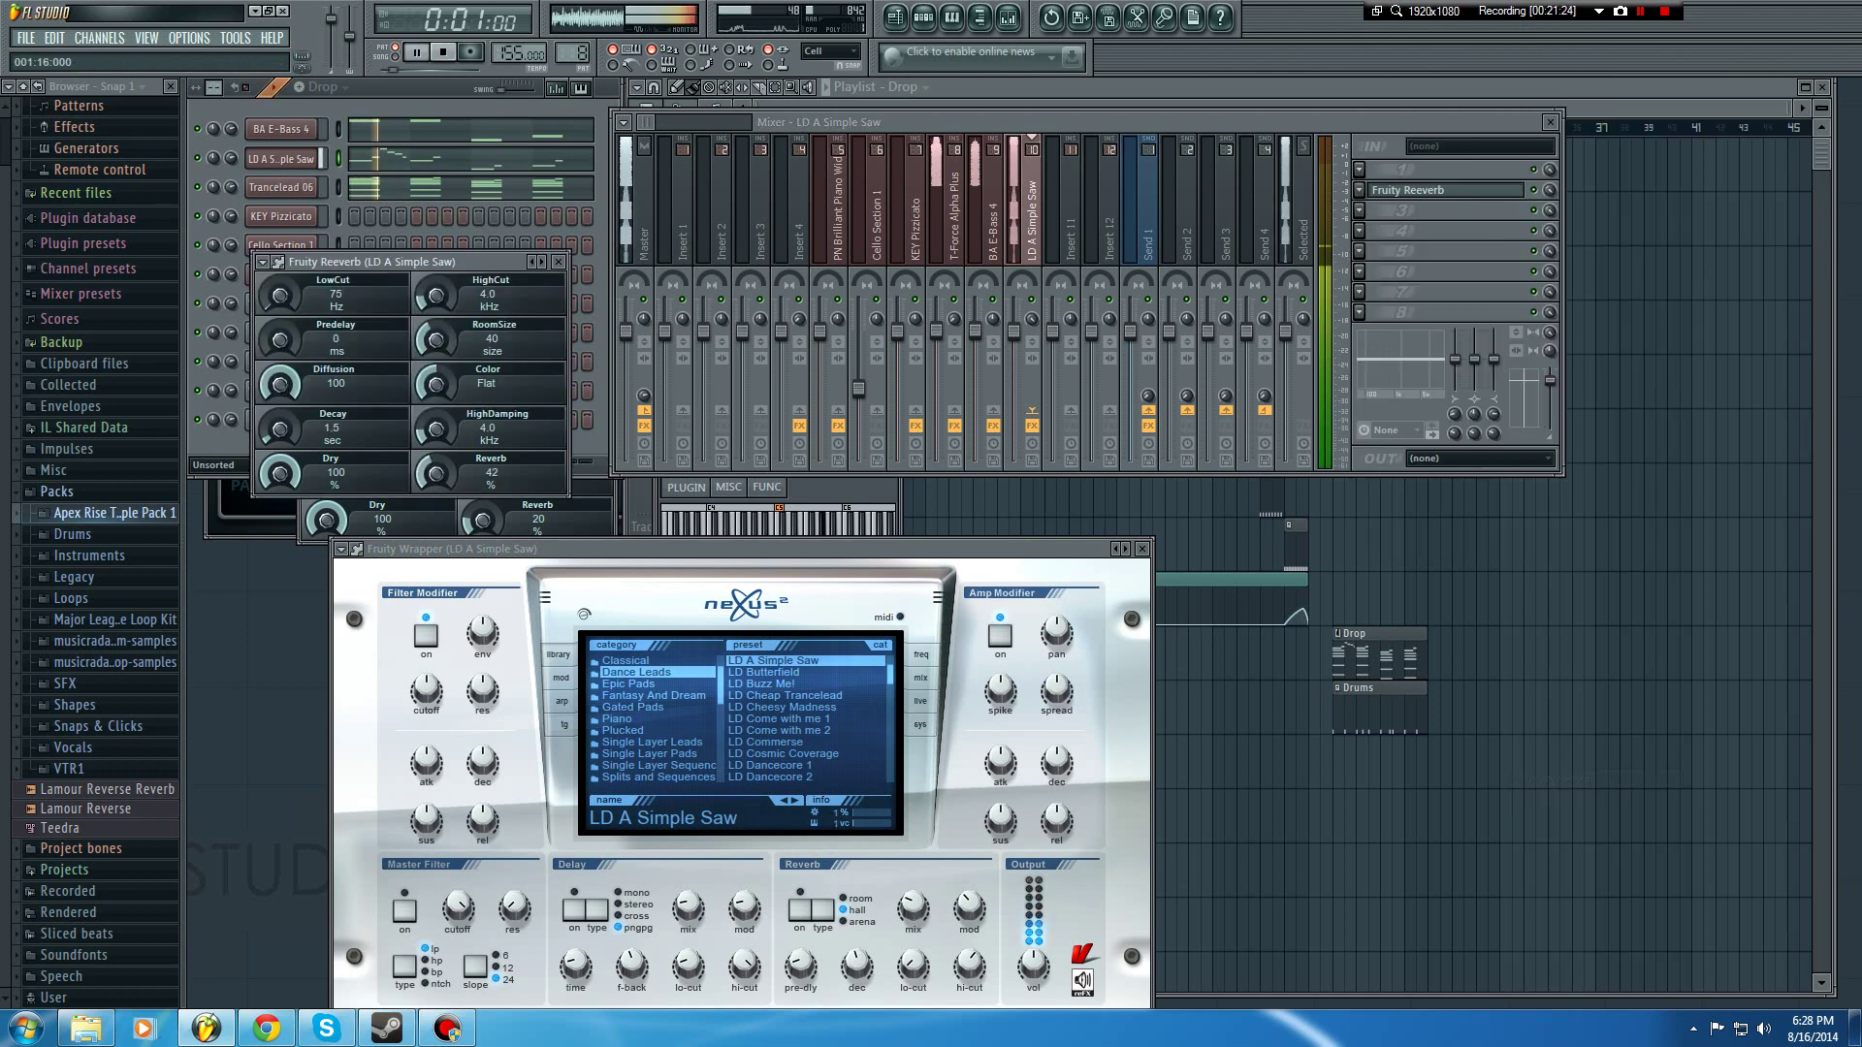
{"action": "right_click", "coordinate": [1014, 331]}
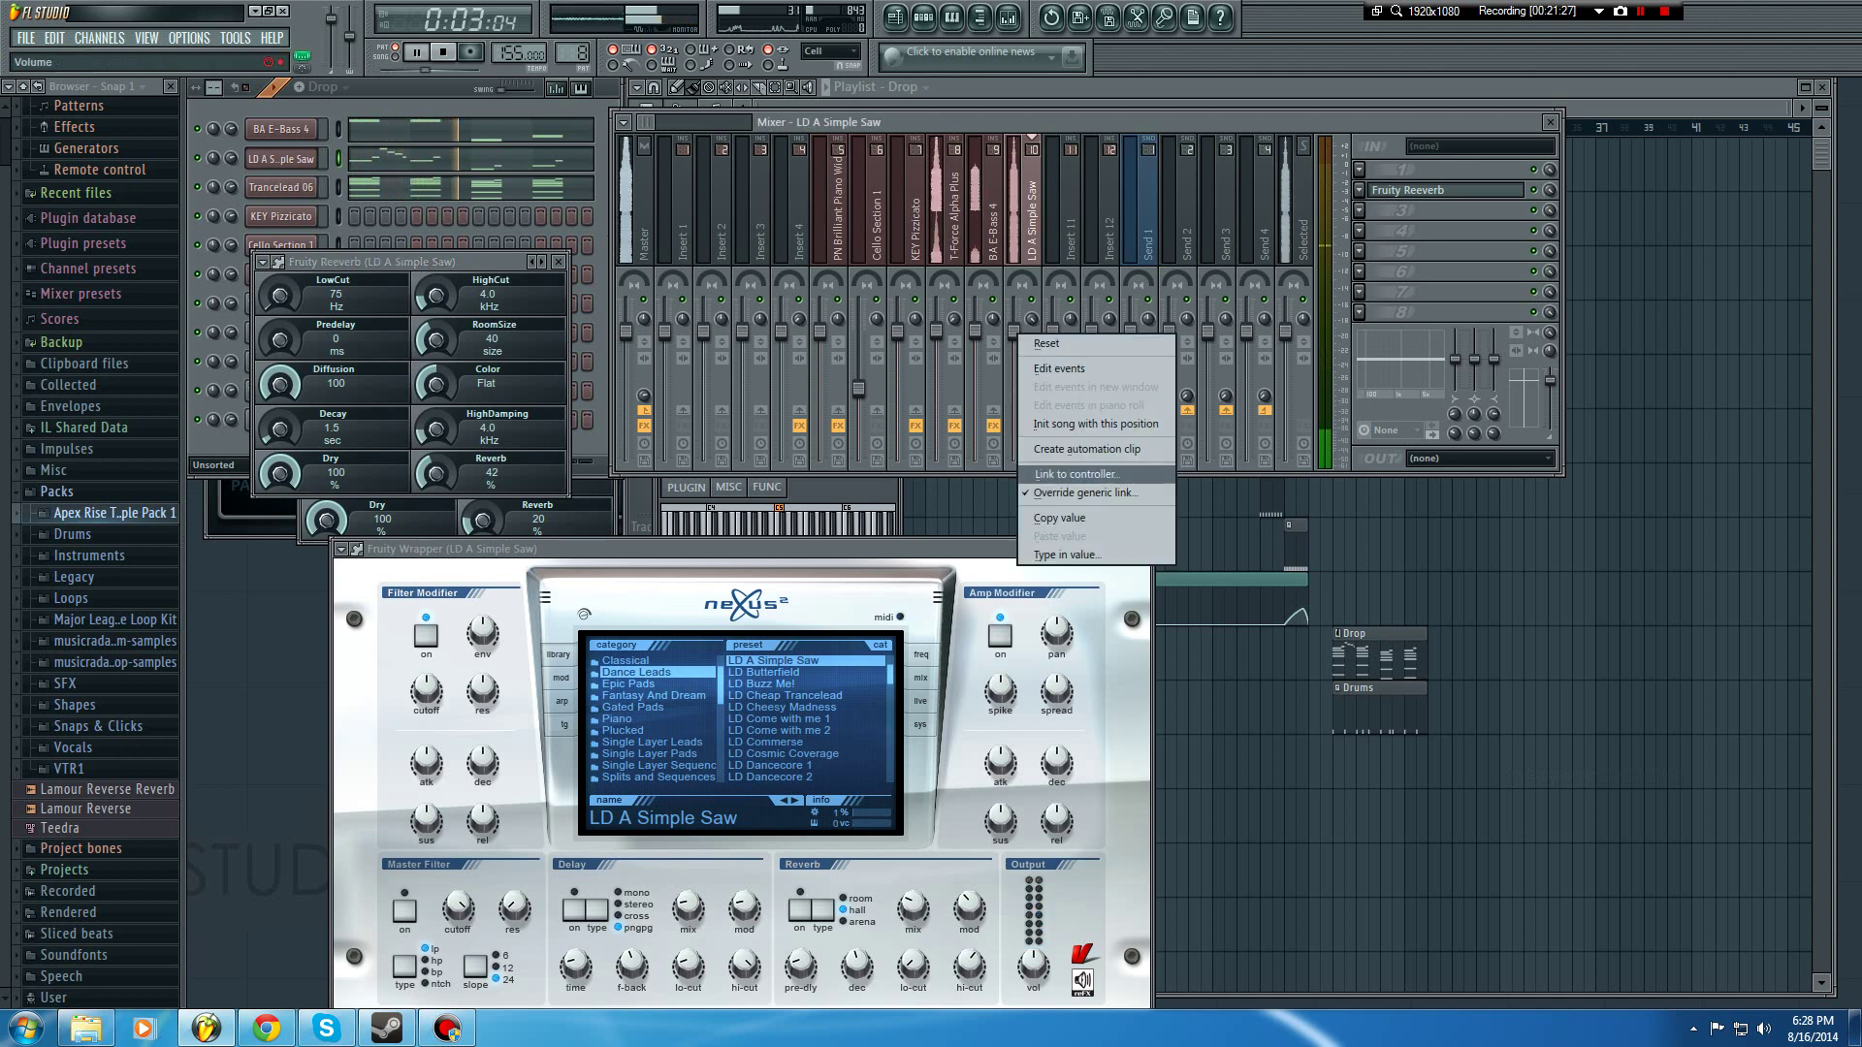
{"action": "left_click", "coordinate": [1076, 475]}
{"action": "left_click", "coordinate": [931, 506]}
{"action": "left_click", "coordinate": [911, 578]}
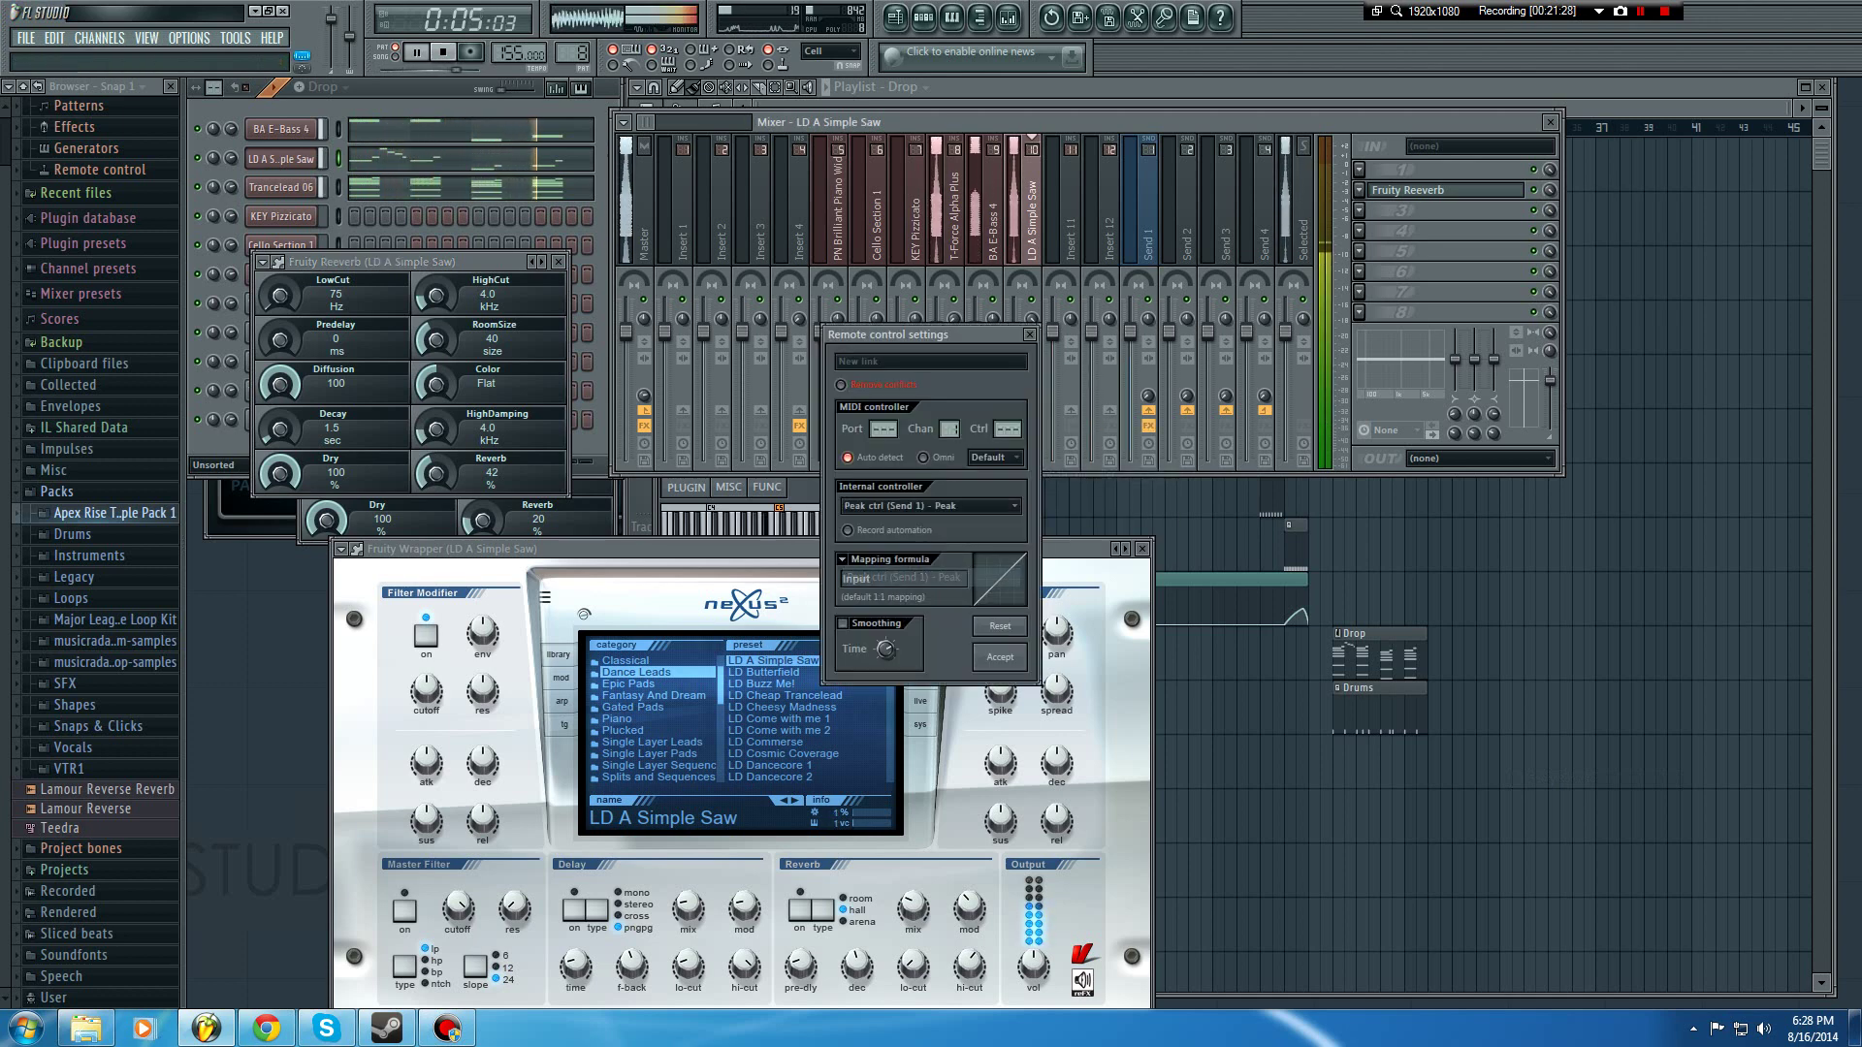
{"action": "left_click", "coordinate": [842, 559]}
{"action": "left_click", "coordinate": [877, 609]}
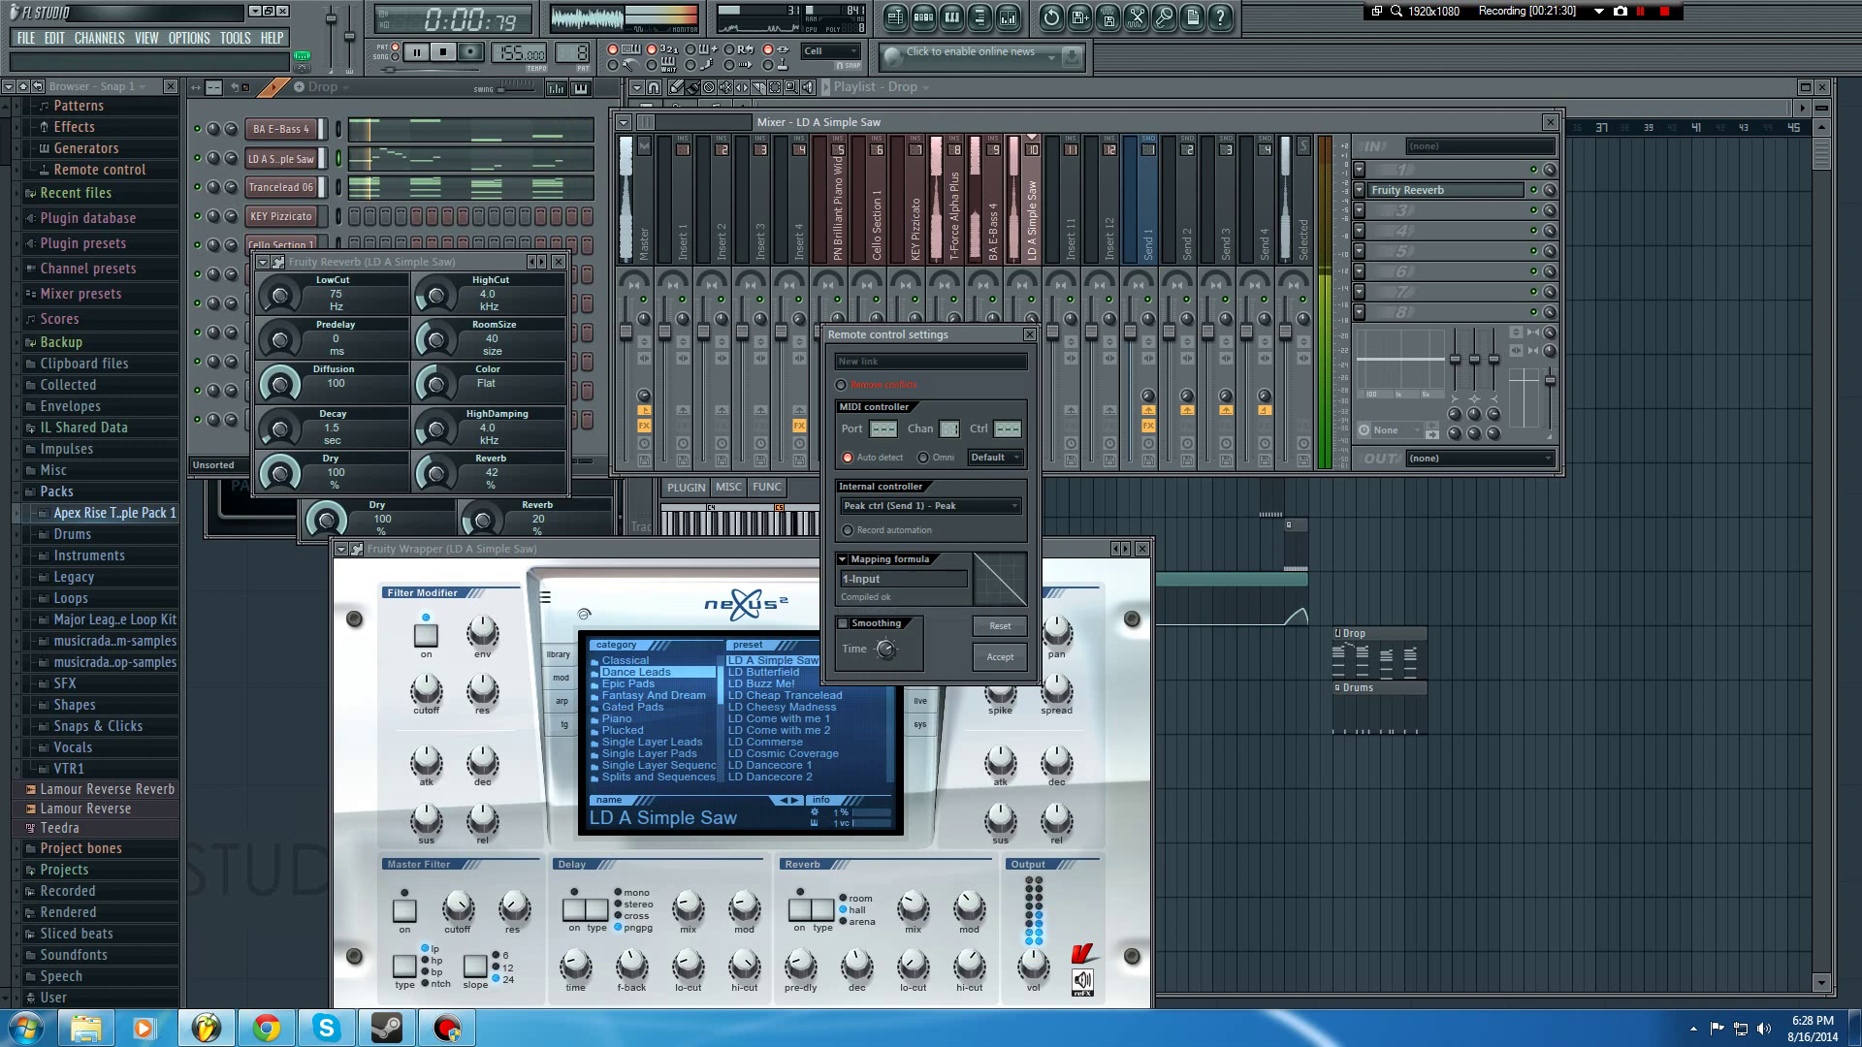
{"action": "left_click", "coordinate": [1000, 657]}
Step: Bring the playlist forward and listen to the drop section in song mode
{"action": "left_click", "coordinate": [1693, 599]}
{"action": "key", "text": "space"}
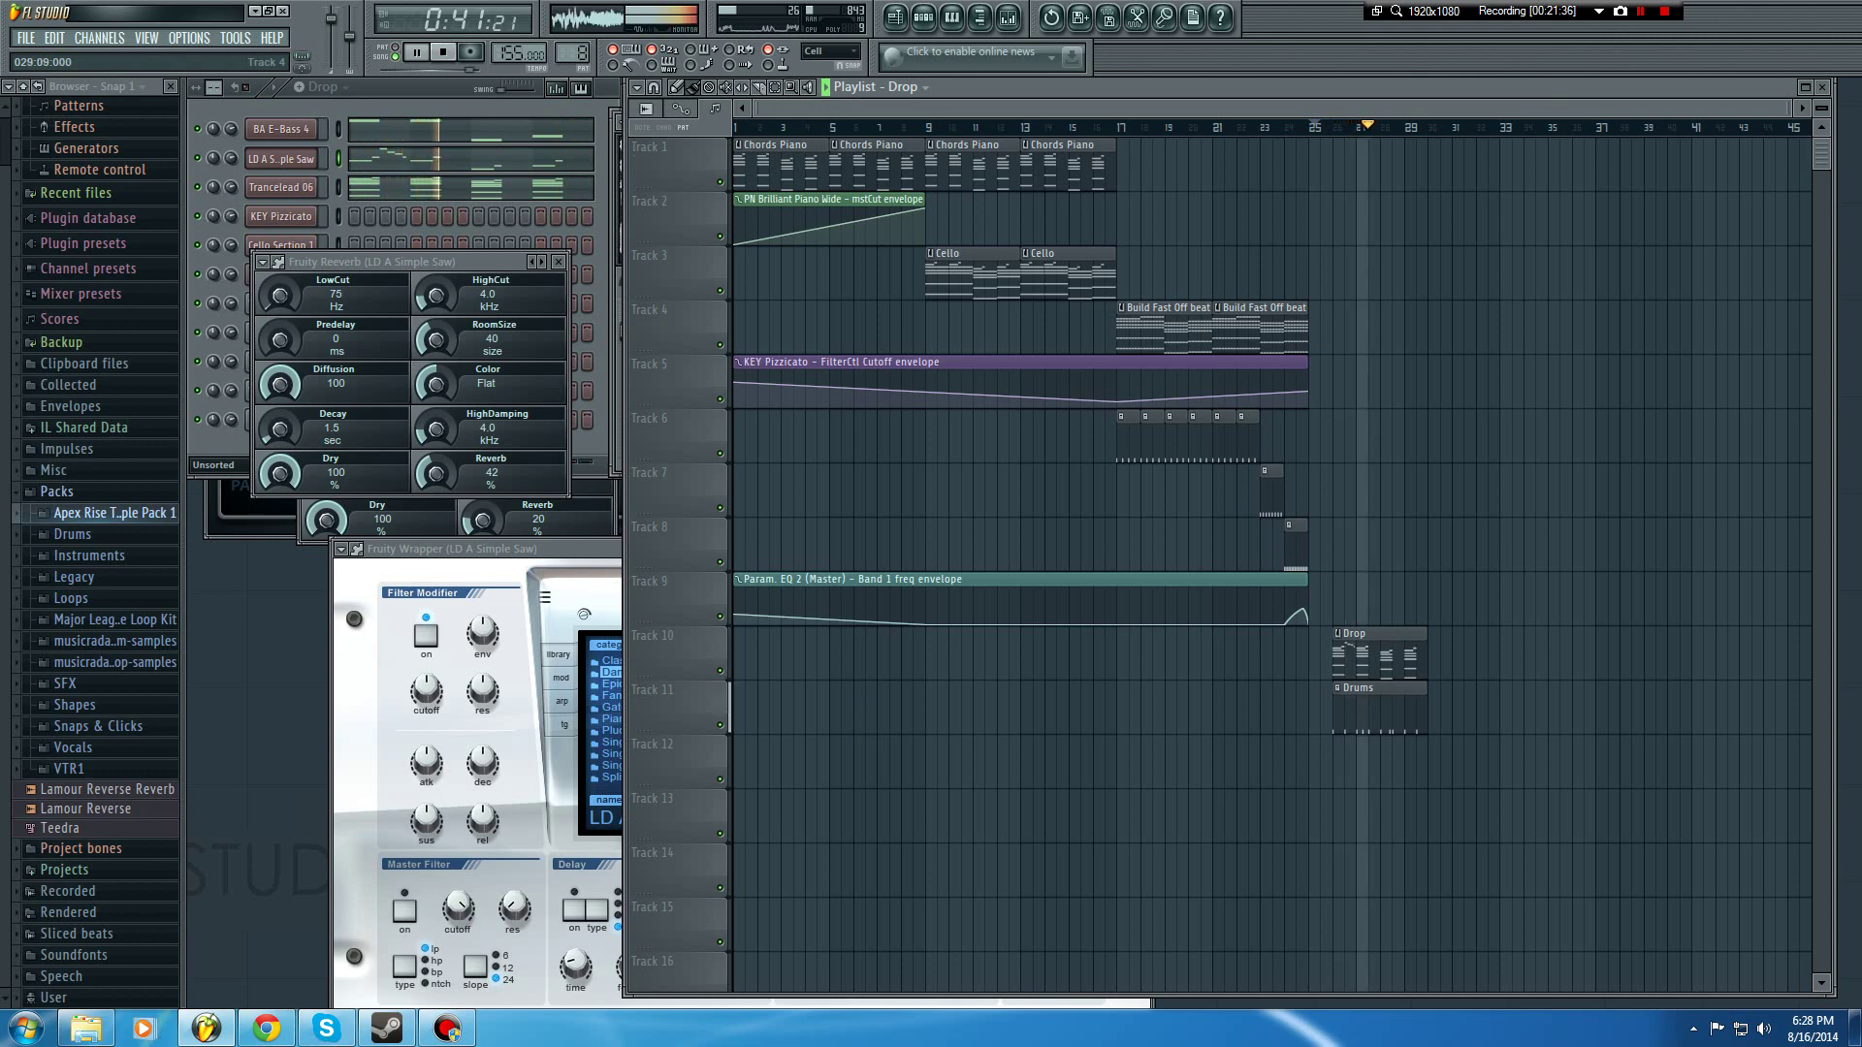
{"action": "key", "text": "space"}
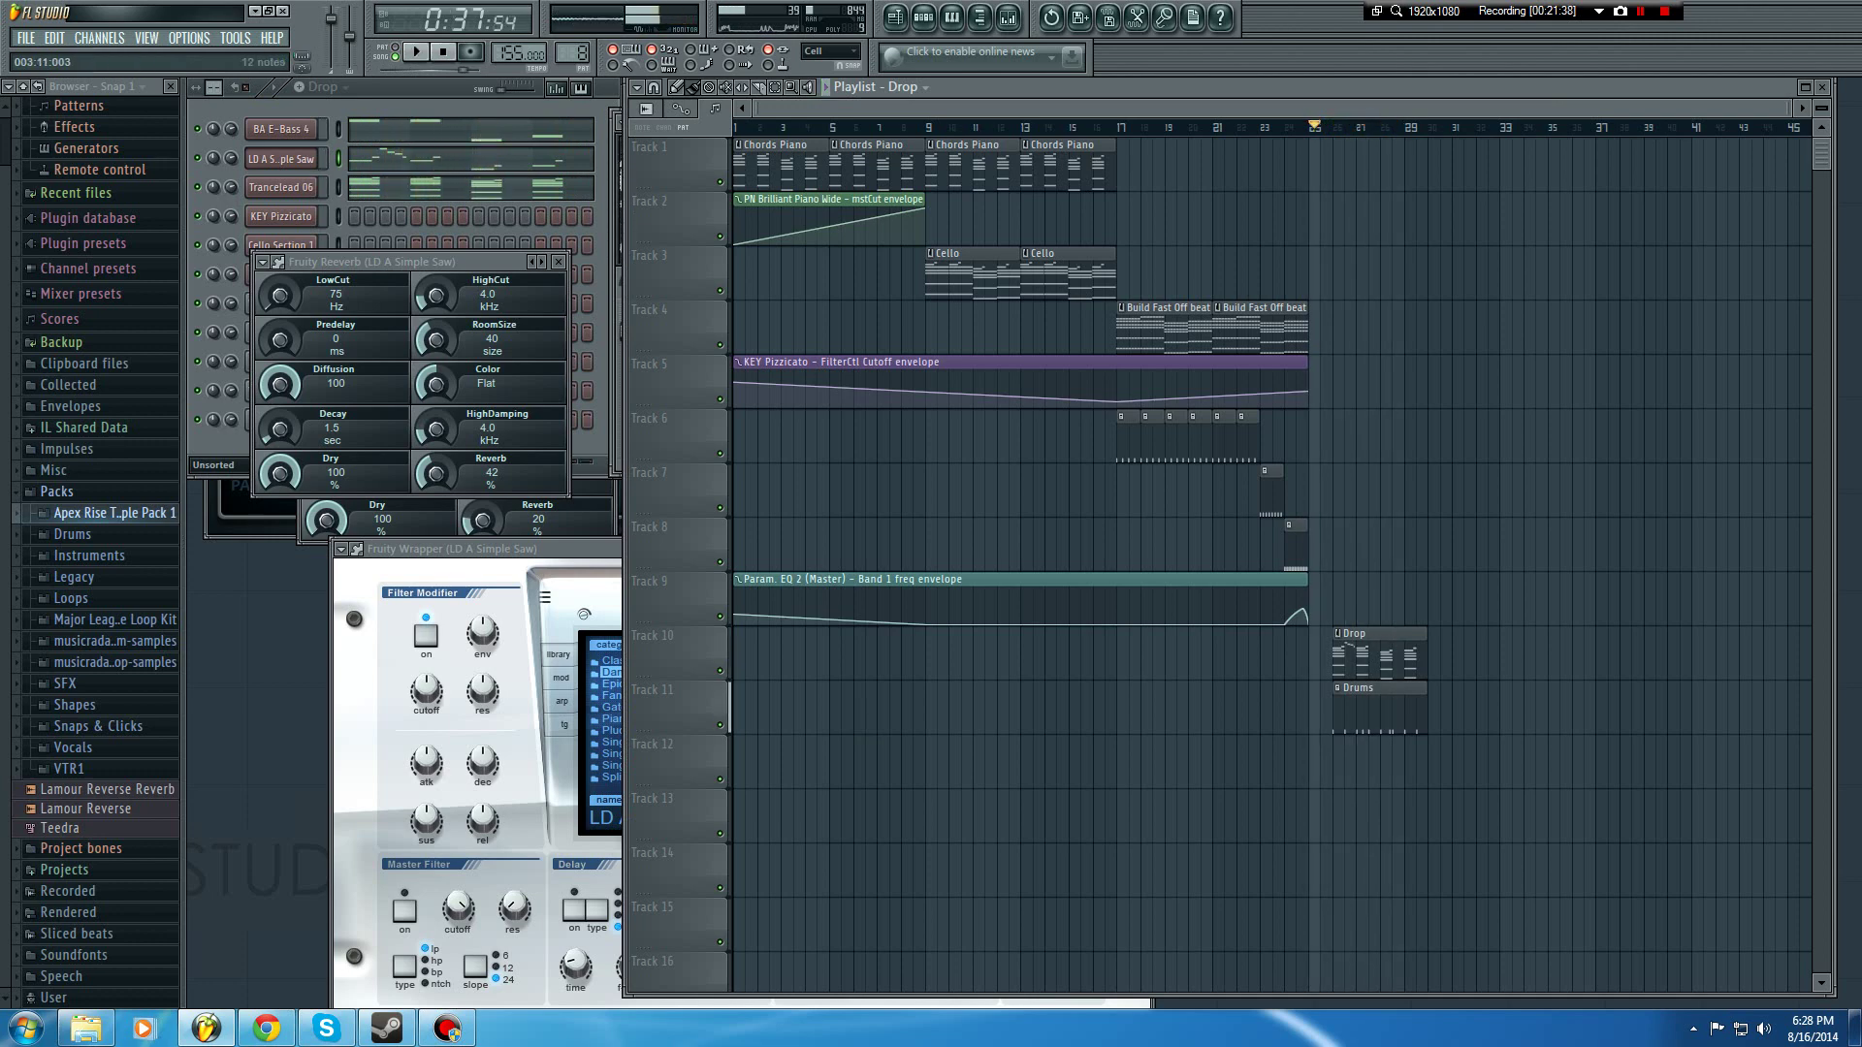
Step: In the LD A Simple Saw piano roll, add short F#5, F5, D#5 and C#5 notes across the second half of bar 2
{"action": "left_click", "coordinate": [509, 159]}
{"action": "scroll", "coordinate": [540, 163], "scroll_direction": "down", "scroll_amount": 5}
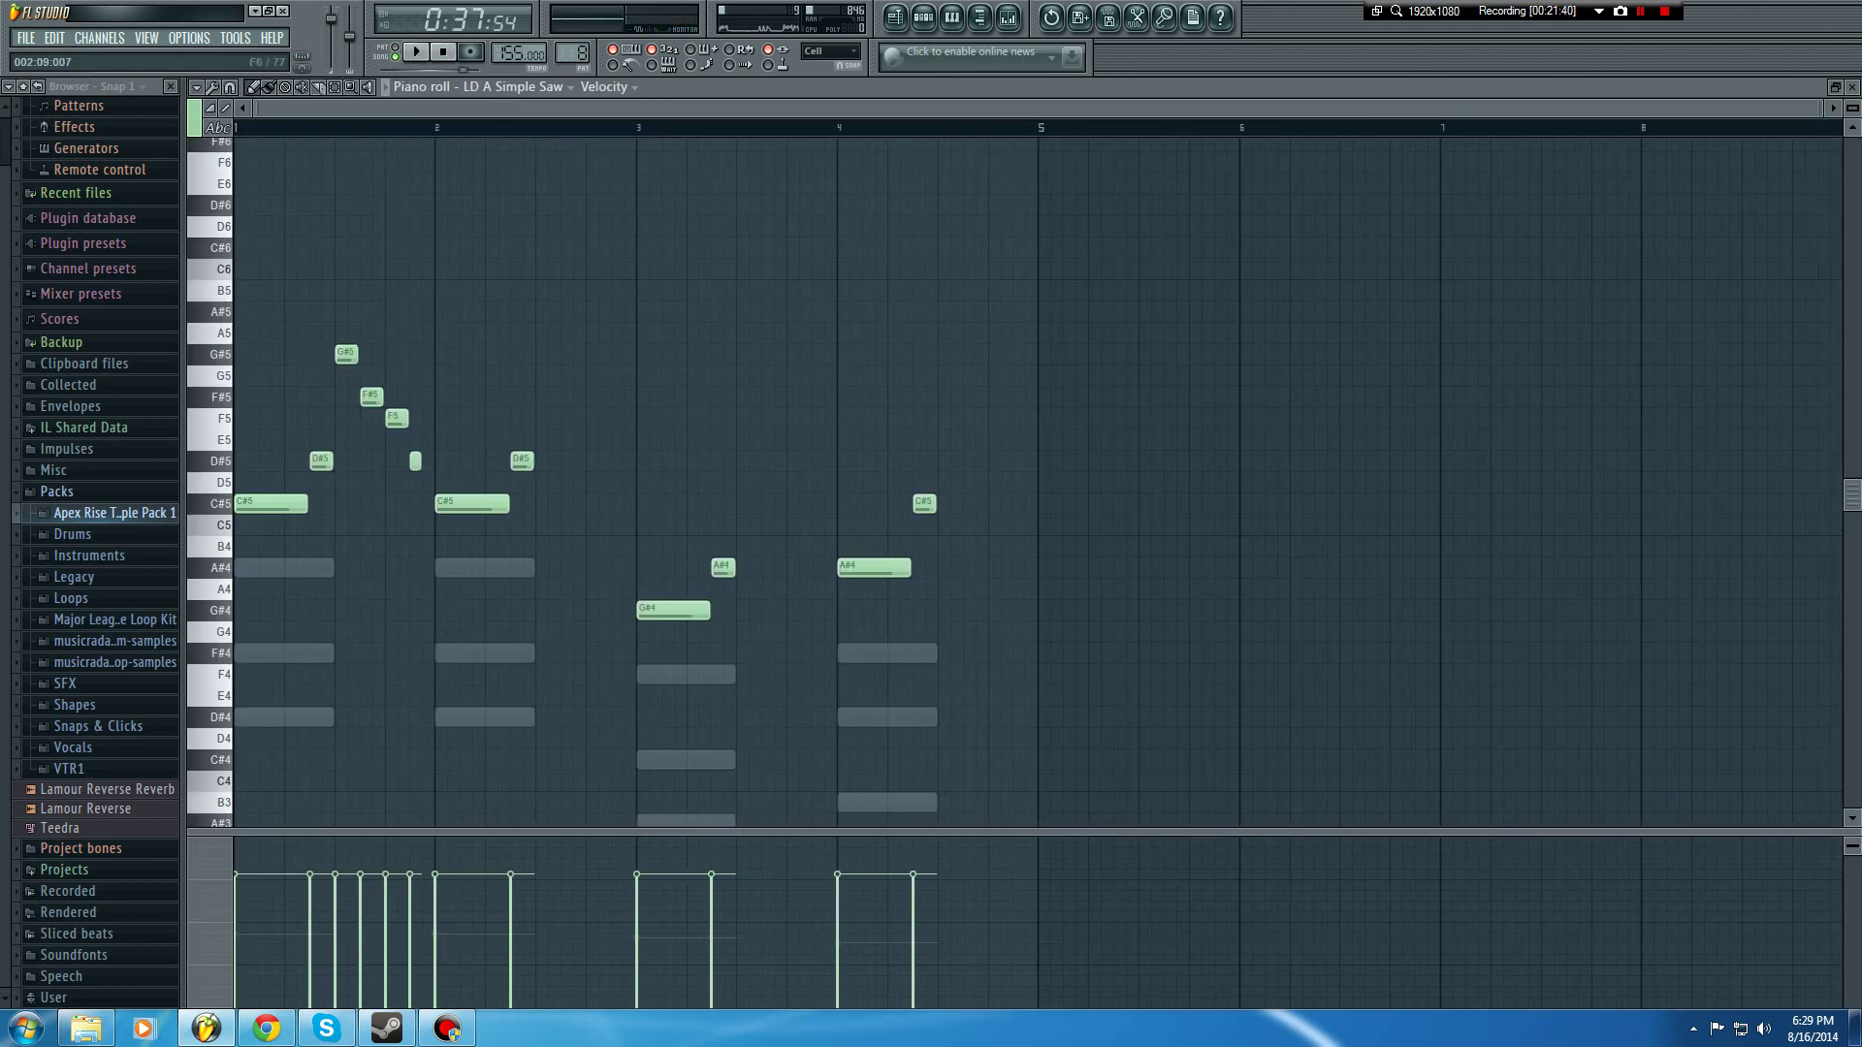
{"action": "scroll", "coordinate": [540, 375], "scroll_direction": "up", "scroll_amount": 3}
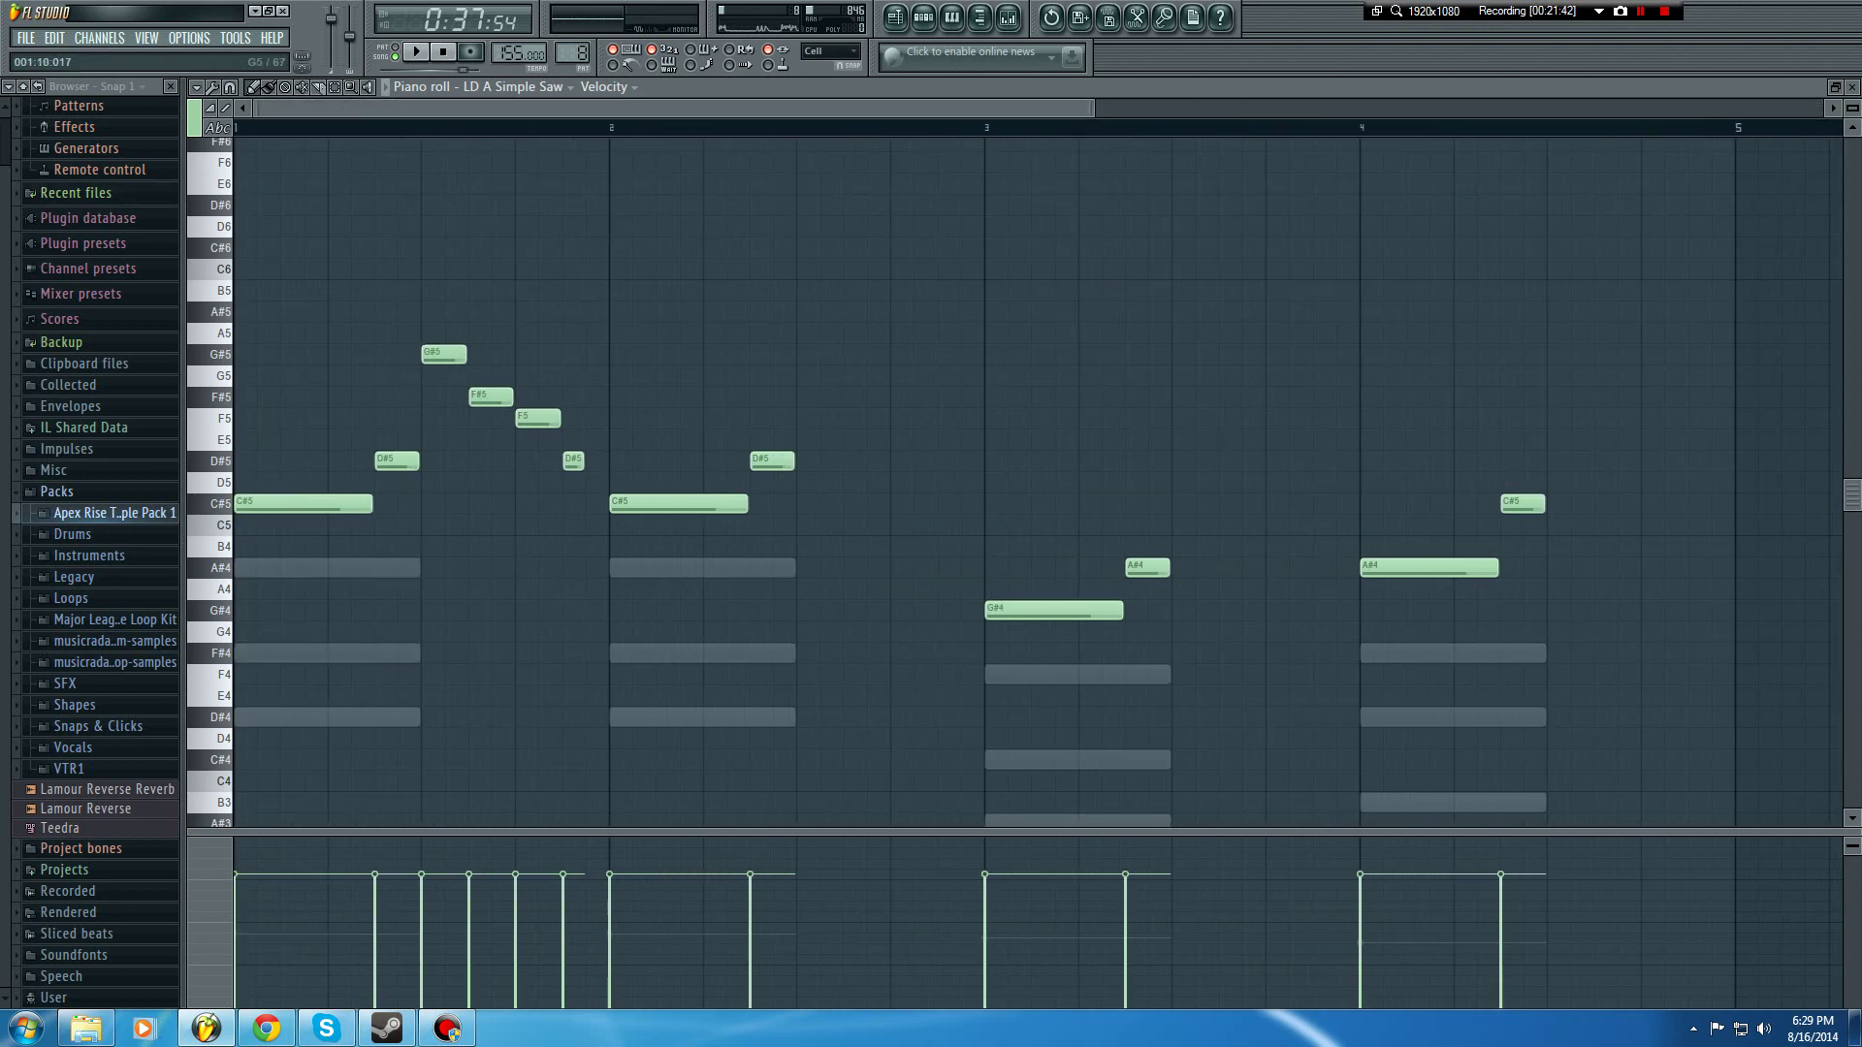
{"action": "left_click_drag", "start_coordinate": [816, 419], "coordinate": [817, 391]}
{"action": "left_click", "coordinate": [861, 419]}
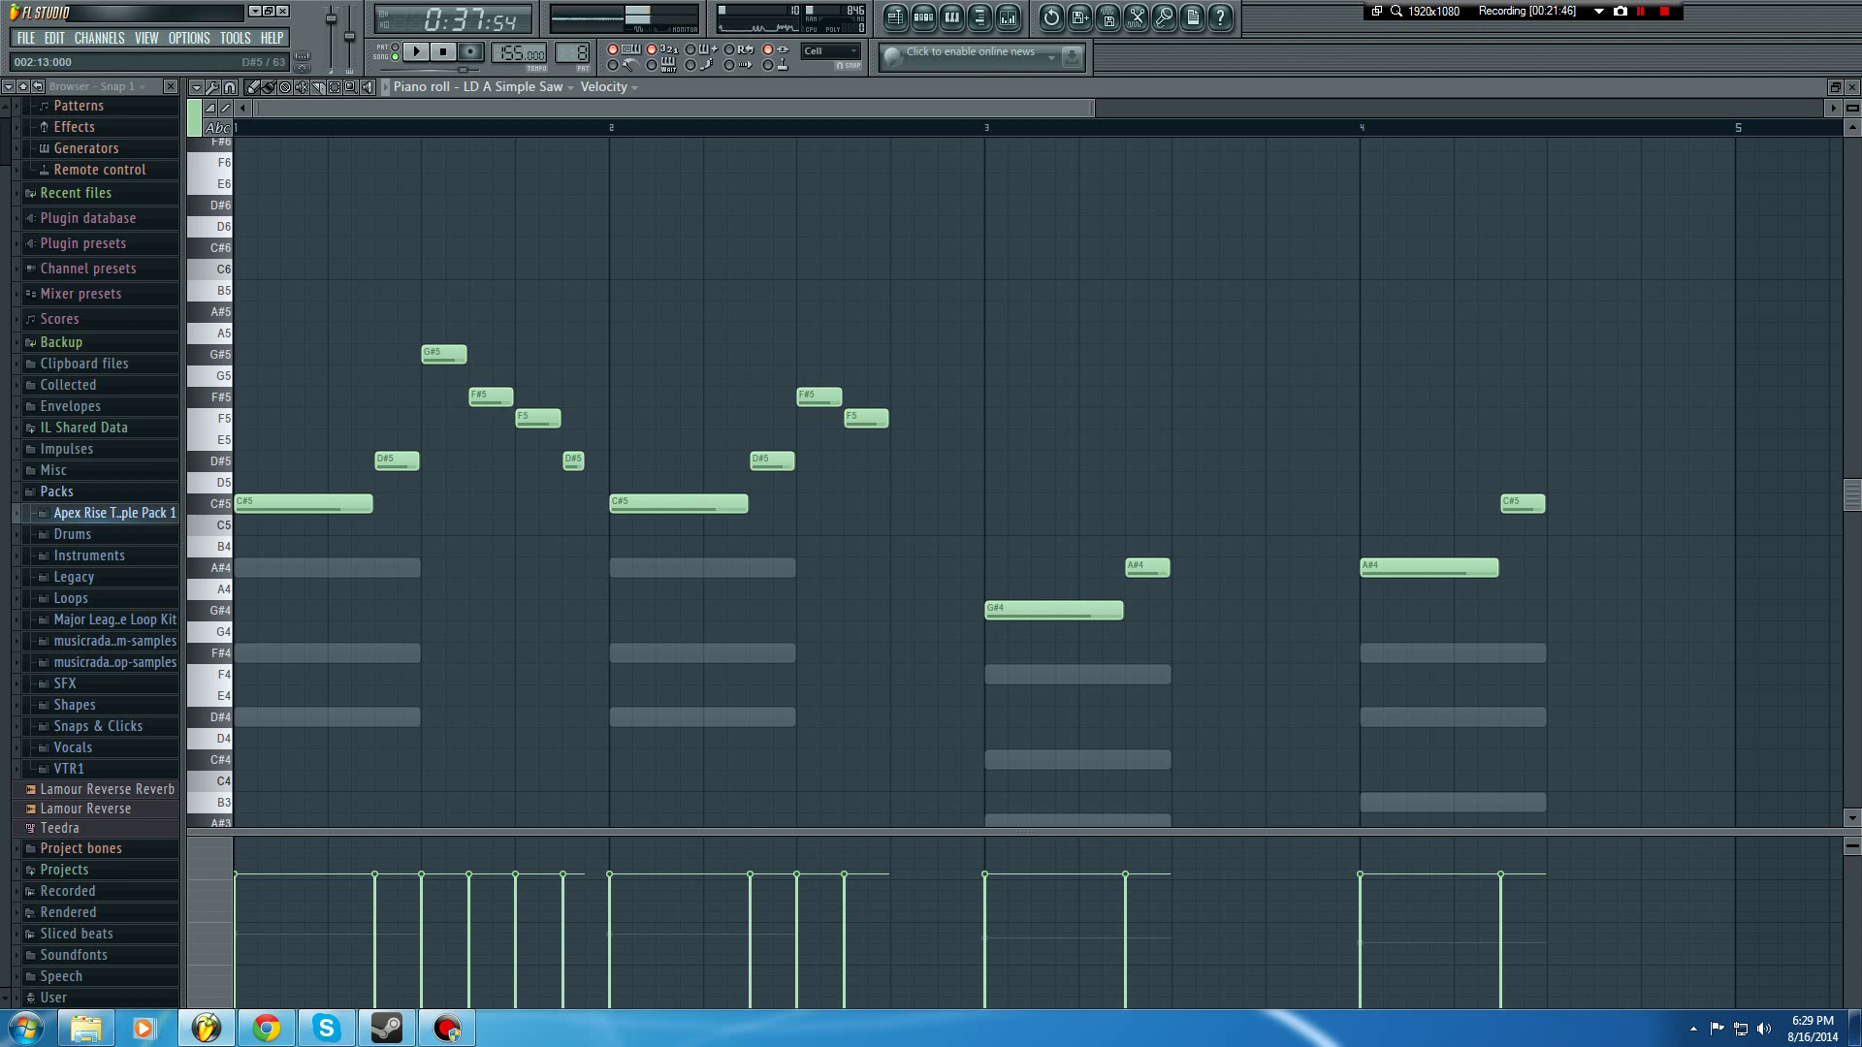
{"action": "left_click", "coordinate": [911, 460]}
{"action": "left_click", "coordinate": [959, 503]}
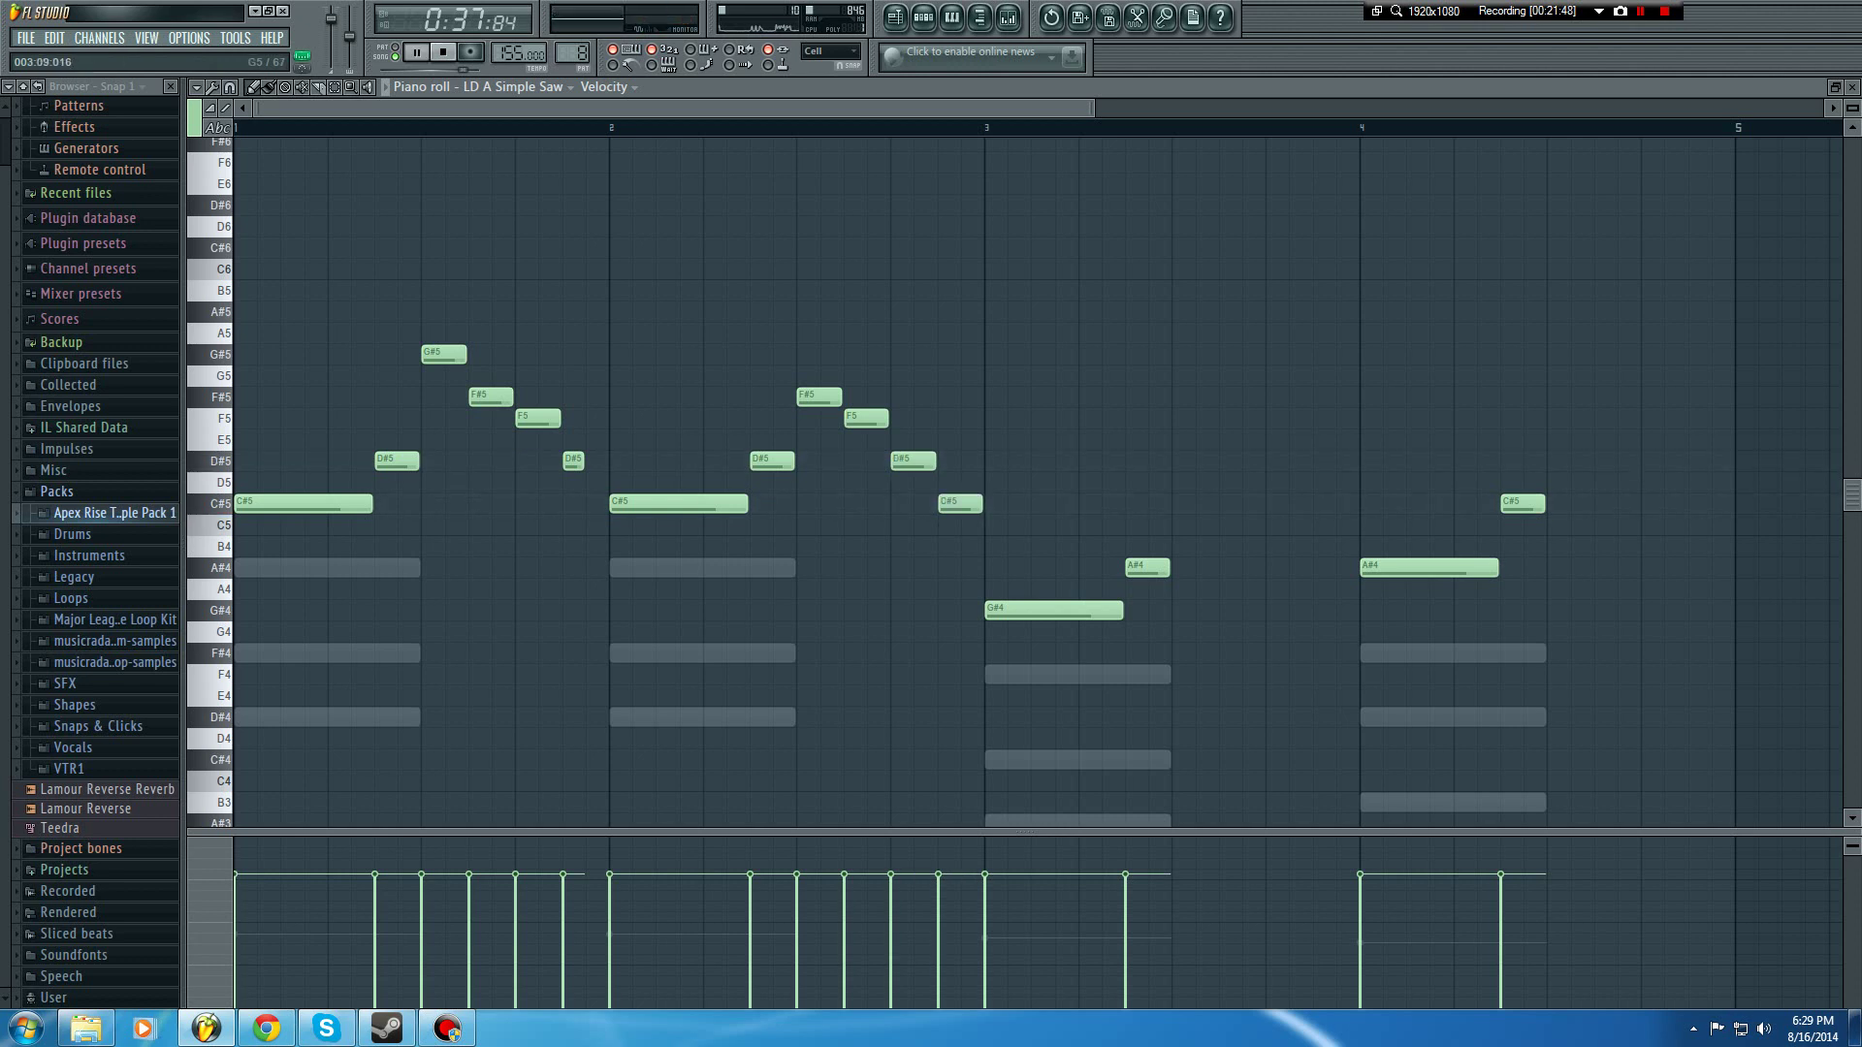
Step: Add short D#5, C#5, A#4 and G#4 notes across the second half of bar 3 while the song plays
{"action": "left_click", "coordinate": [1195, 461]}
{"action": "key", "text": "space"}
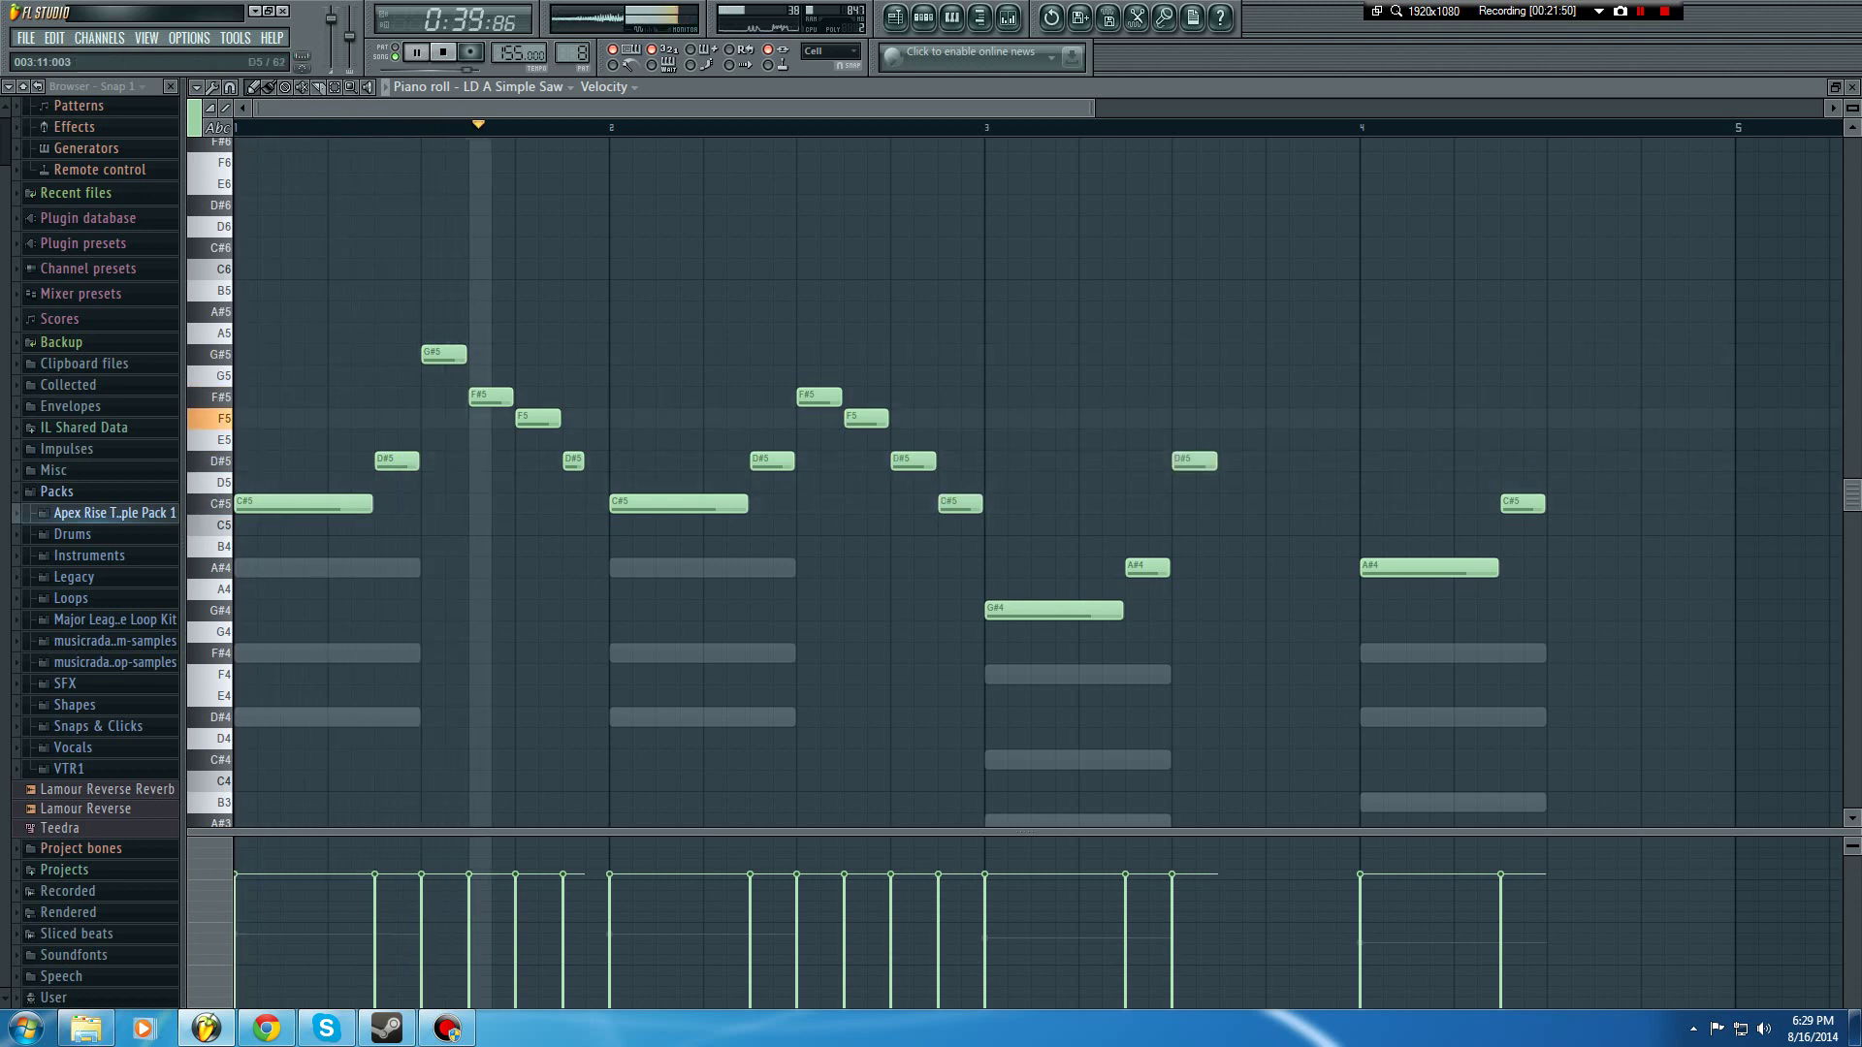
{"action": "left_click", "coordinate": [1234, 503]}
{"action": "left_click", "coordinate": [1285, 568]}
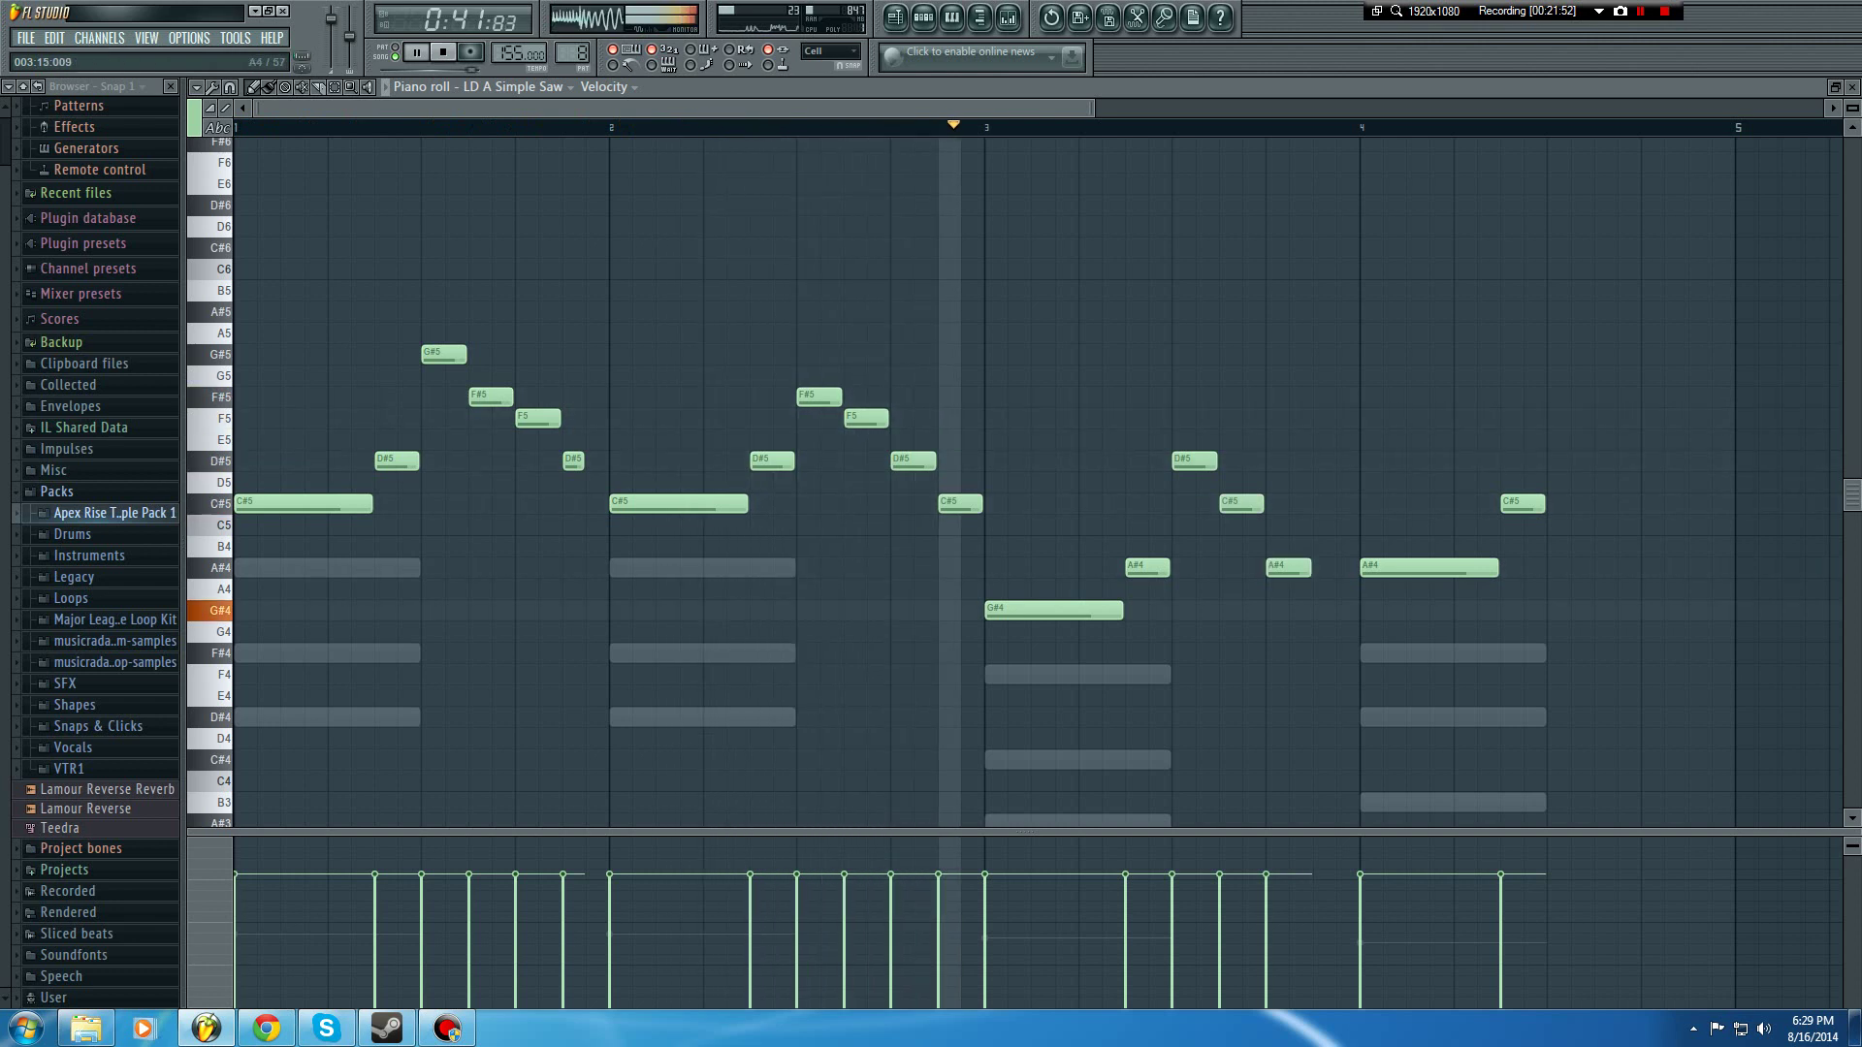
{"action": "left_click", "coordinate": [1332, 611]}
{"action": "scroll", "coordinate": [1386, 440], "scroll_direction": "down", "scroll_amount": 2}
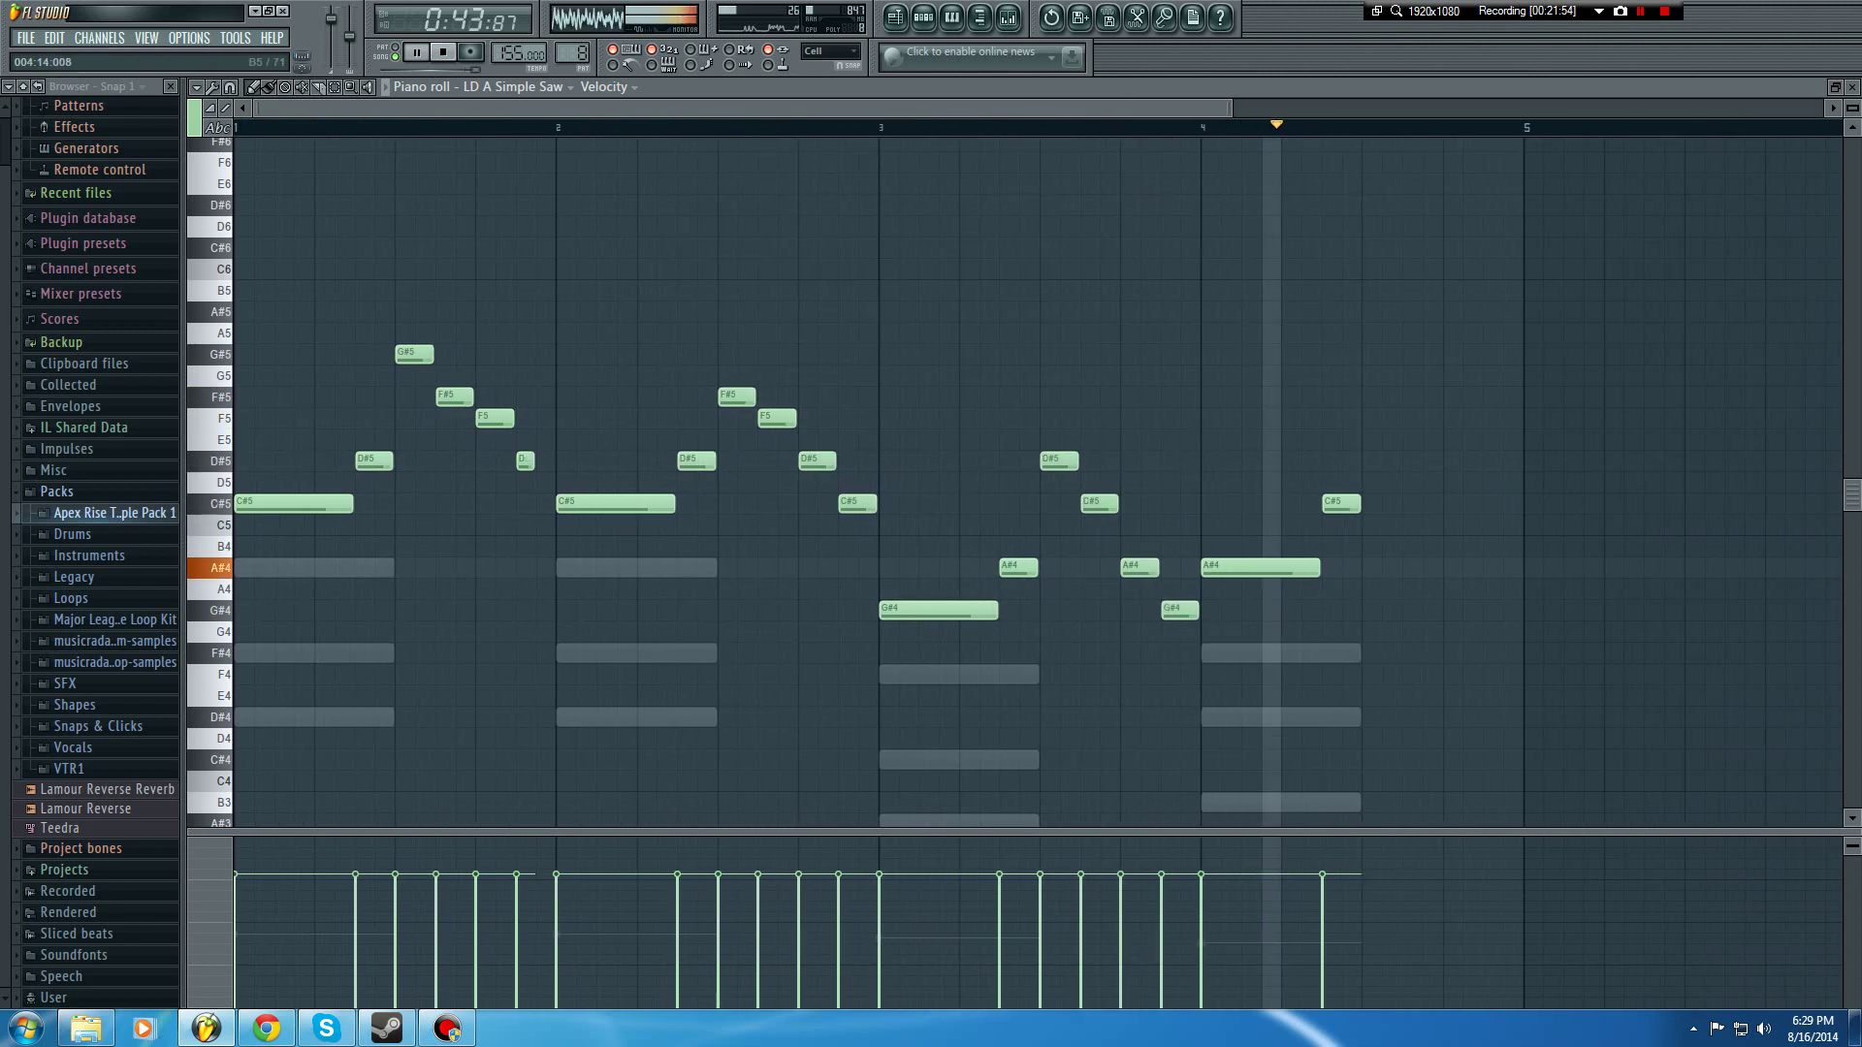
Step: Stop playback and start a rising arpeggio of half-length B3, D#4 and F#4 notes midway through bar 4
{"action": "key", "text": "space"}
{"action": "left_click_drag", "start_coordinate": [1391, 333], "coordinate": [1392, 728]}
{"action": "scroll", "coordinate": [1471, 645], "scroll_direction": "down", "scroll_amount": 5}
{"action": "left_click_drag", "start_coordinate": [1396, 409], "coordinate": [1377, 477]}
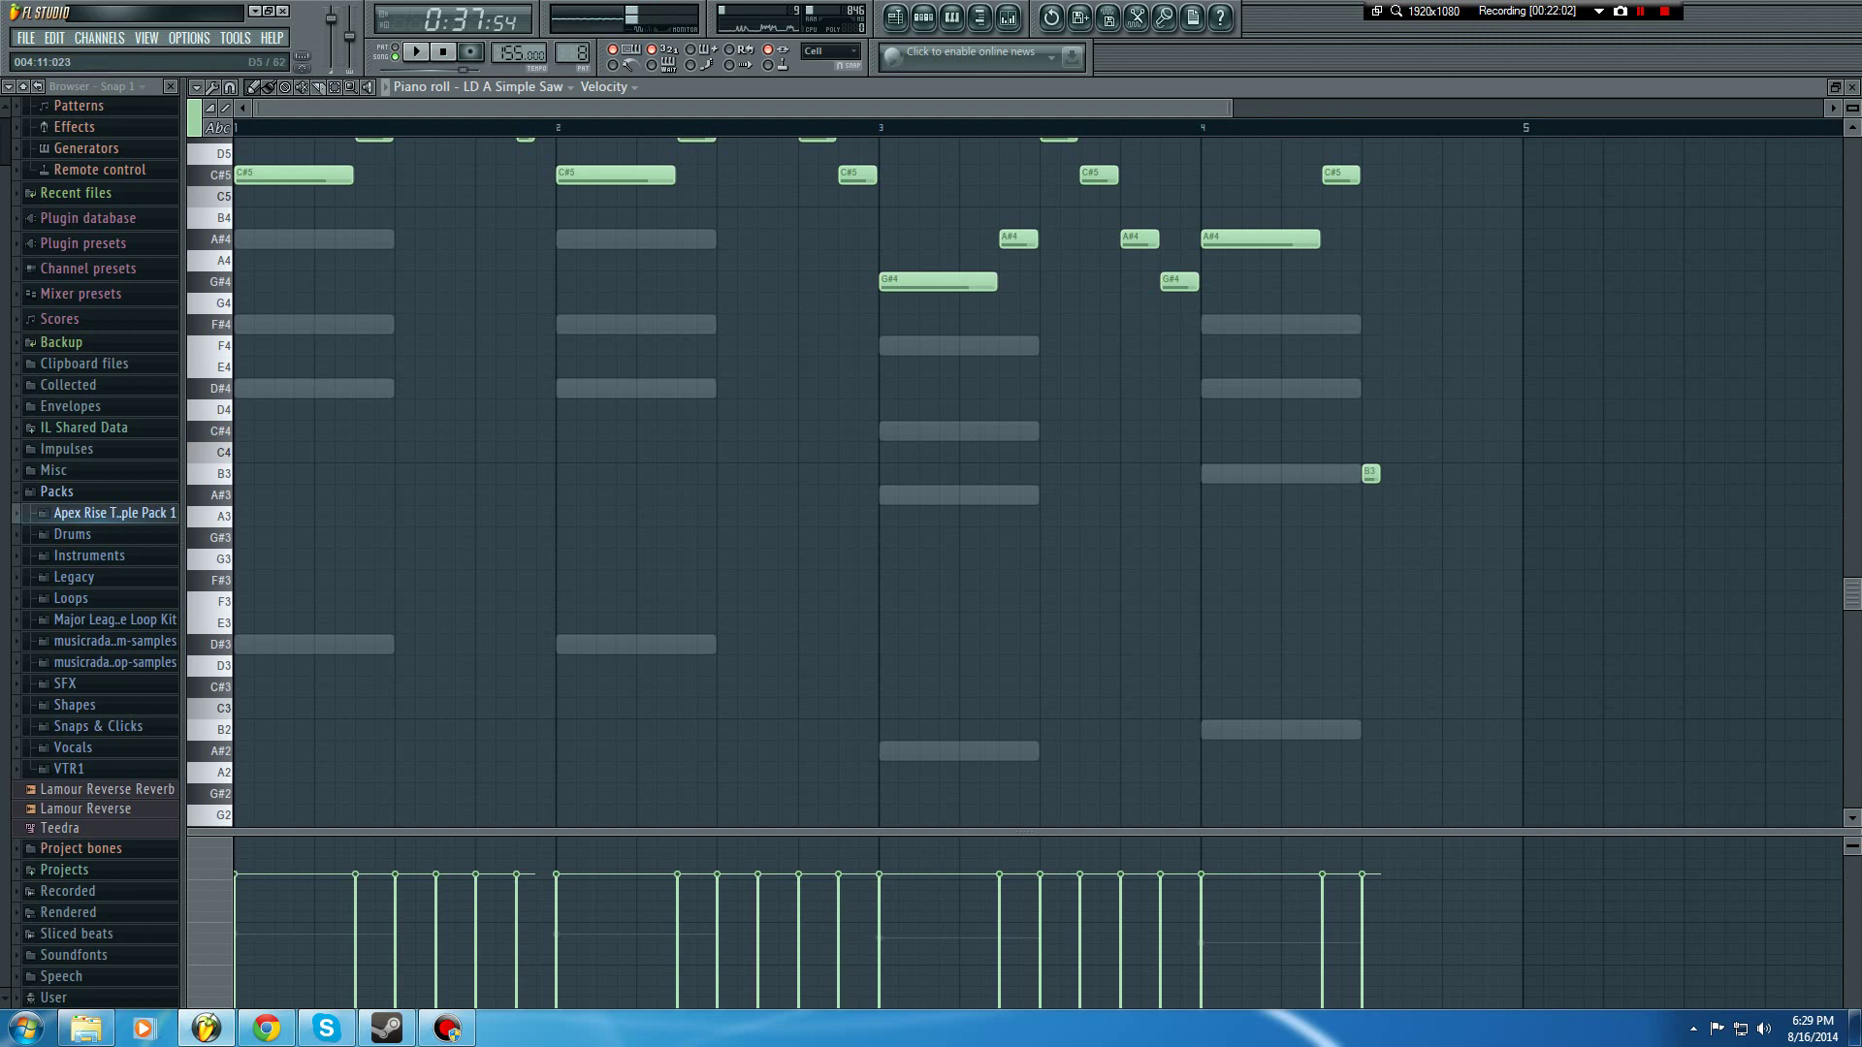
{"action": "scroll", "coordinate": [1377, 475], "scroll_direction": "up", "scroll_amount": 3}
{"action": "left_click", "coordinate": [1362, 388]}
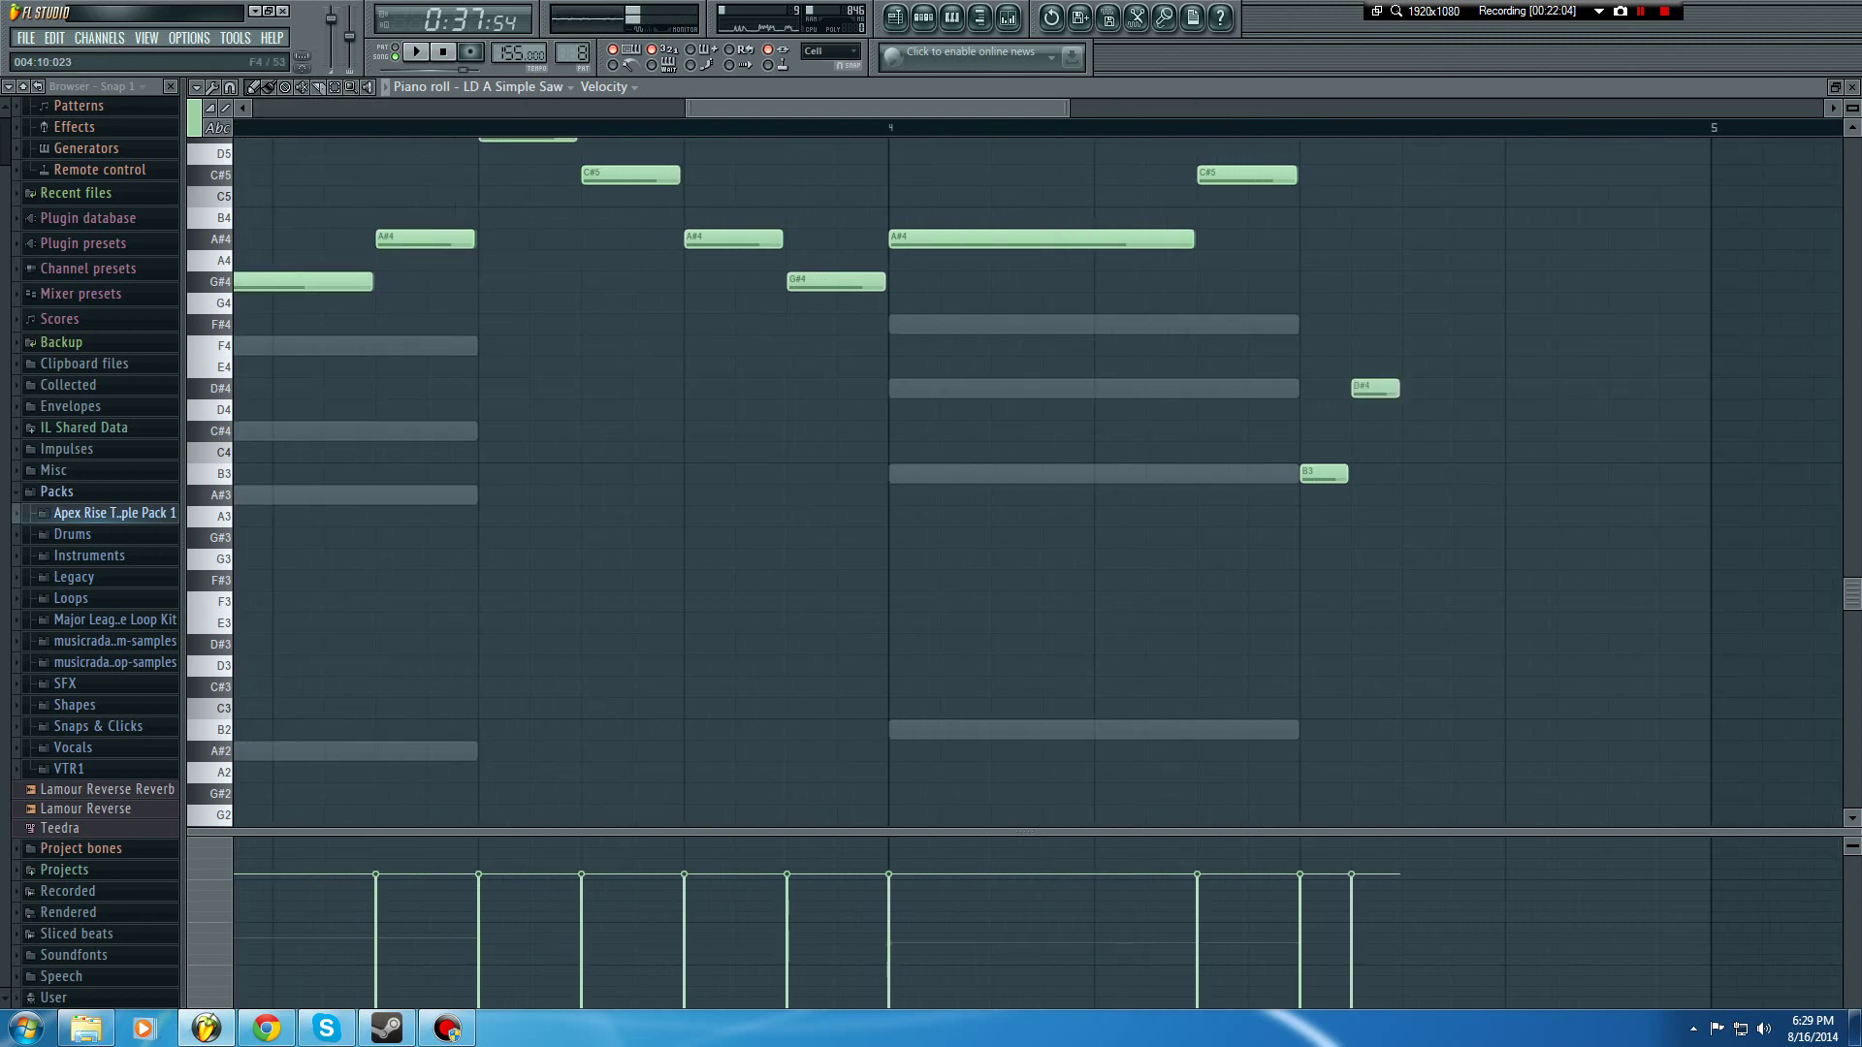
{"action": "left_click", "coordinate": [1413, 346]}
{"action": "left_click_drag", "start_coordinate": [1414, 346], "coordinate": [1414, 325]}
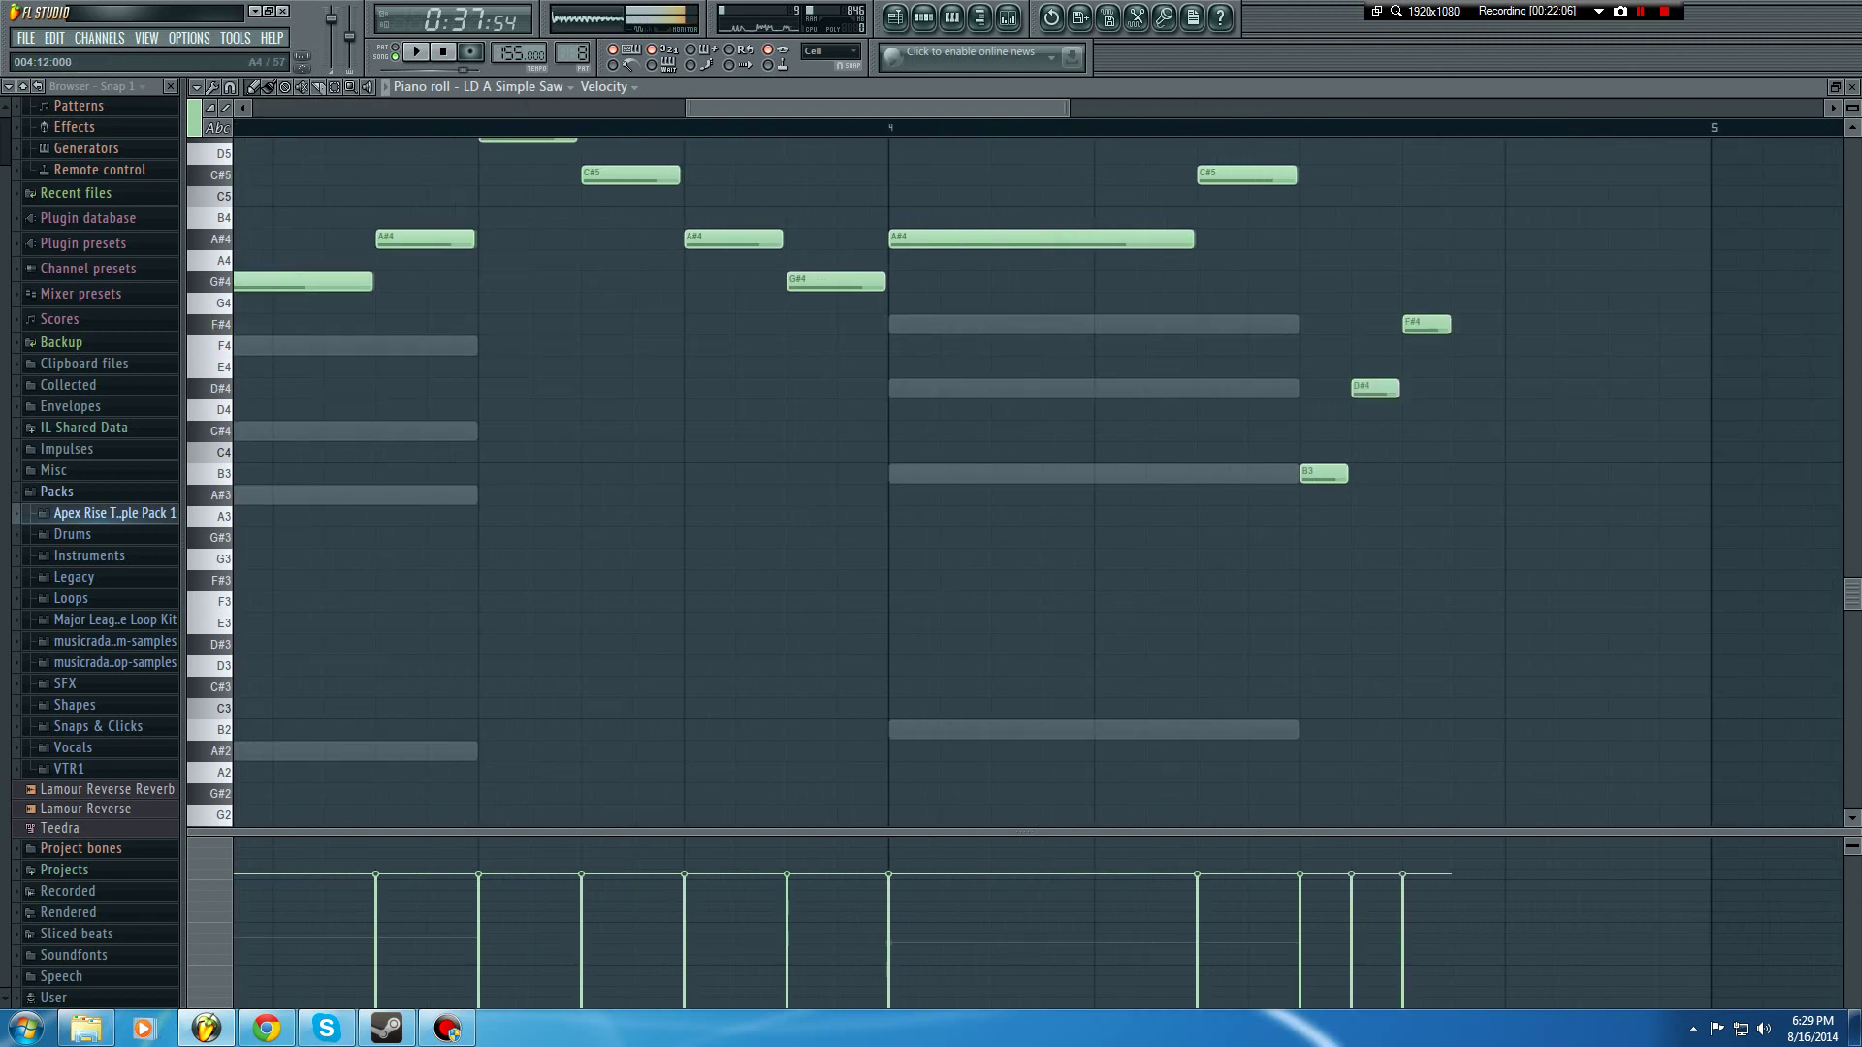
Step: Continue the bar 4 arpeggio with half-length A#4, D#4, F#4 and A#4 notes and a final C#5
{"action": "left_click", "coordinate": [1466, 238]}
{"action": "left_click", "coordinate": [1517, 389]}
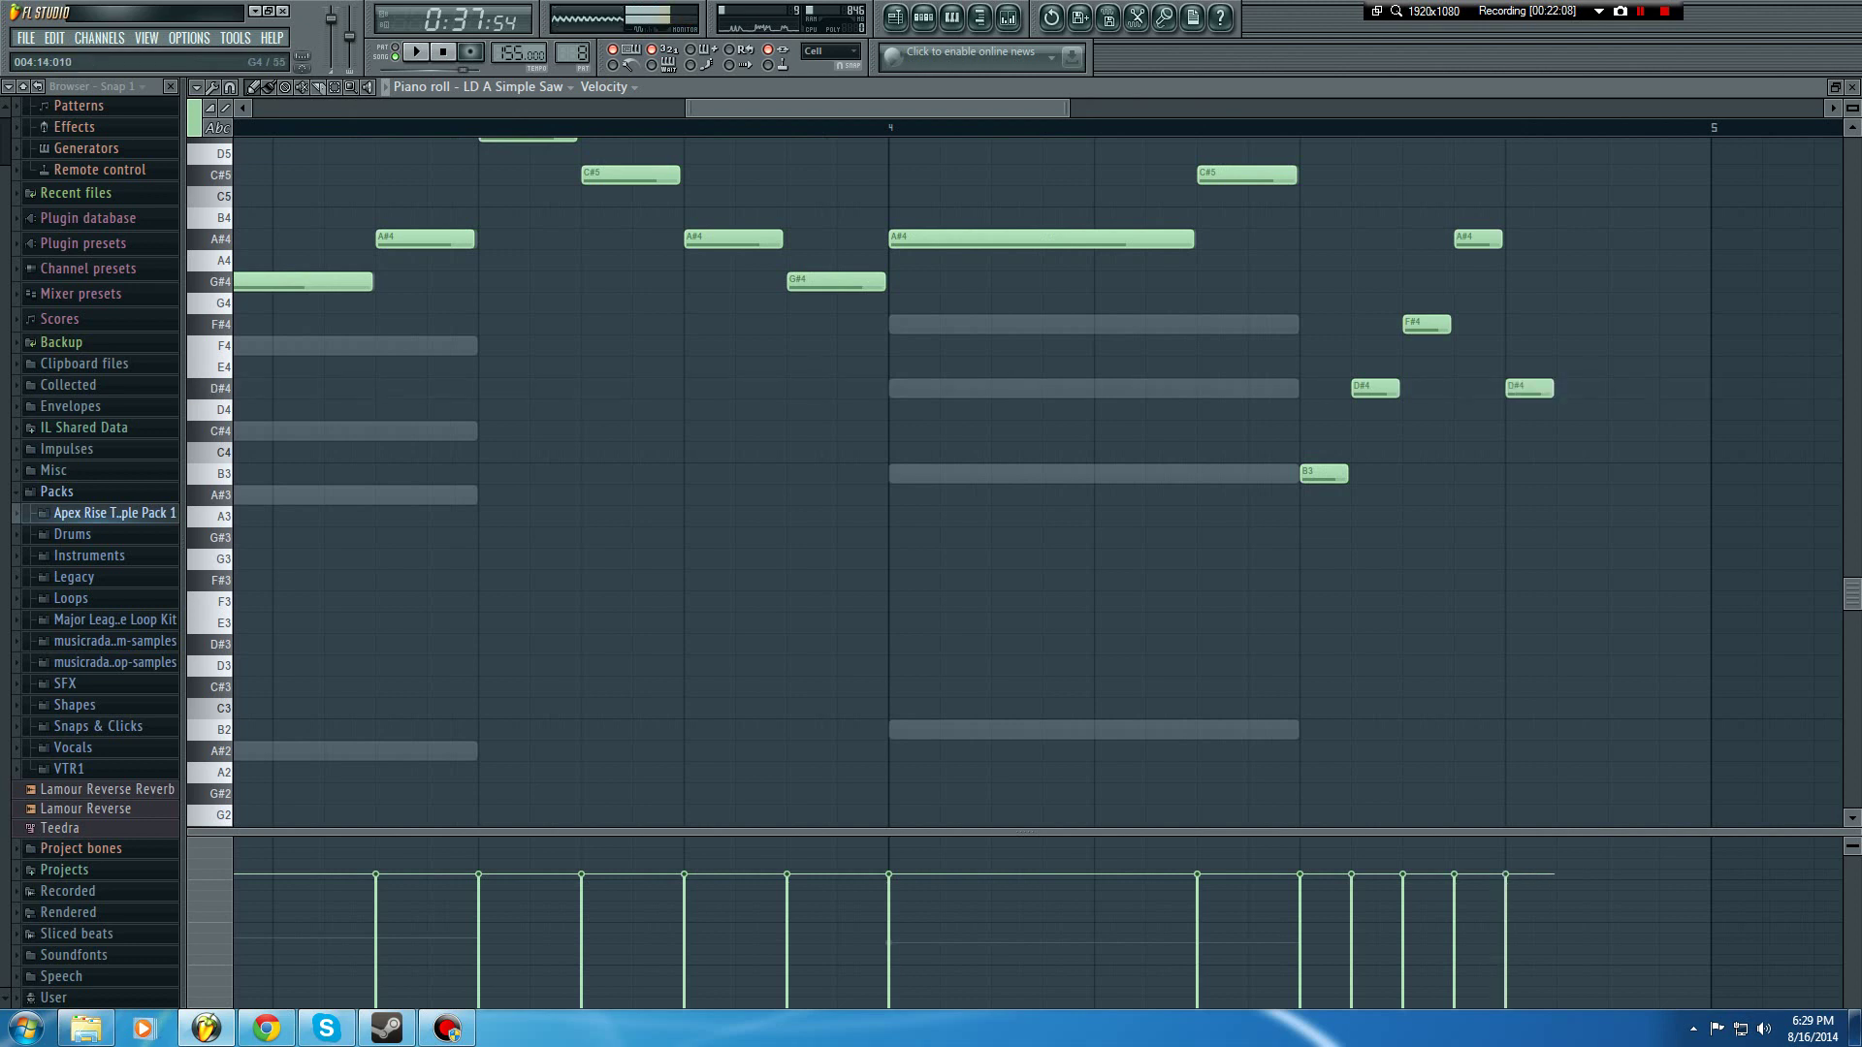
{"action": "left_click", "coordinate": [1569, 324]}
{"action": "left_click", "coordinate": [1621, 239]}
{"action": "scroll", "coordinate": [1648, 291], "scroll_direction": "up", "scroll_amount": 3}
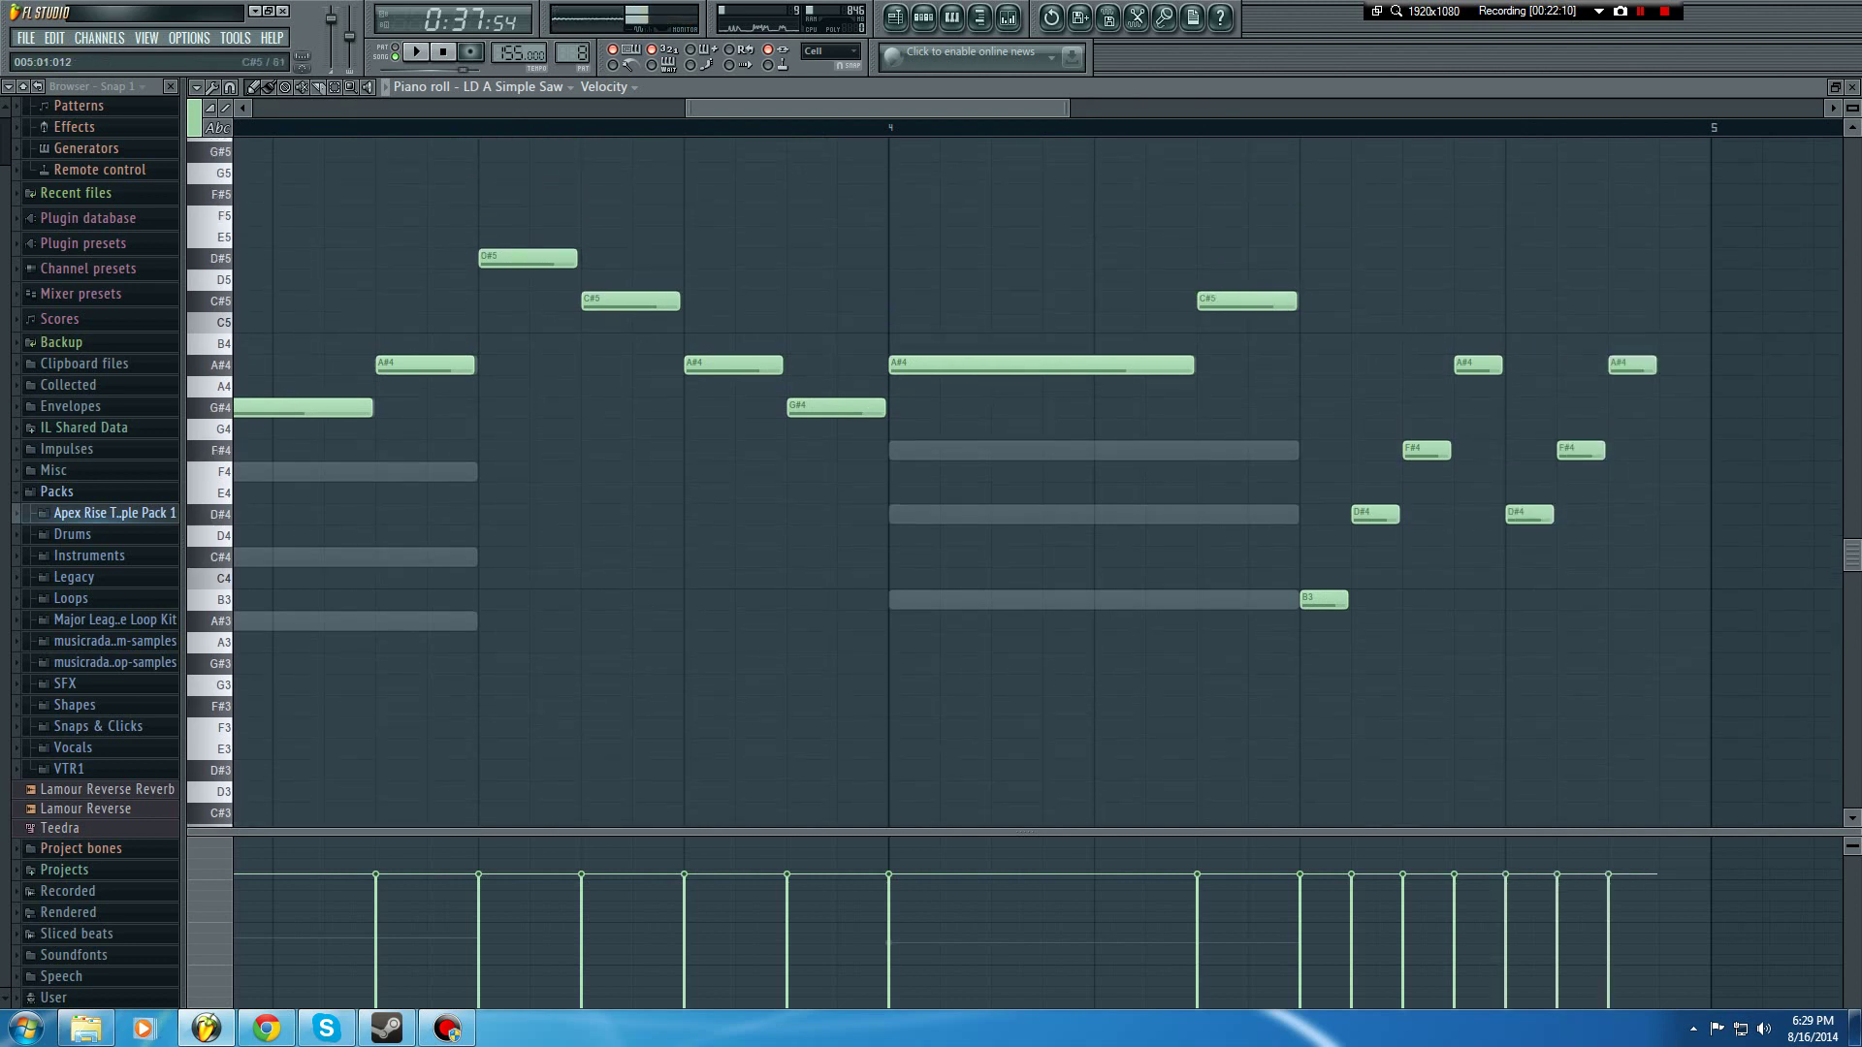
{"action": "left_click", "coordinate": [1672, 281]}
{"action": "left_click_drag", "start_coordinate": [1671, 282], "coordinate": [1671, 302]}
Step: Select the eight arpeggio notes in bar 4, raise them two octaves to start on B5, deselect them and play the melody
{"action": "left_click_drag", "start_coordinate": [1764, 208], "coordinate": [1306, 718]}
{"action": "scroll", "coordinate": [1320, 748], "scroll_direction": "up", "scroll_amount": 3}
{"action": "left_click_drag", "start_coordinate": [1738, 644], "coordinate": [1738, 111]}
{"action": "left_click_drag", "start_coordinate": [1322, 260], "coordinate": [1322, 281]}
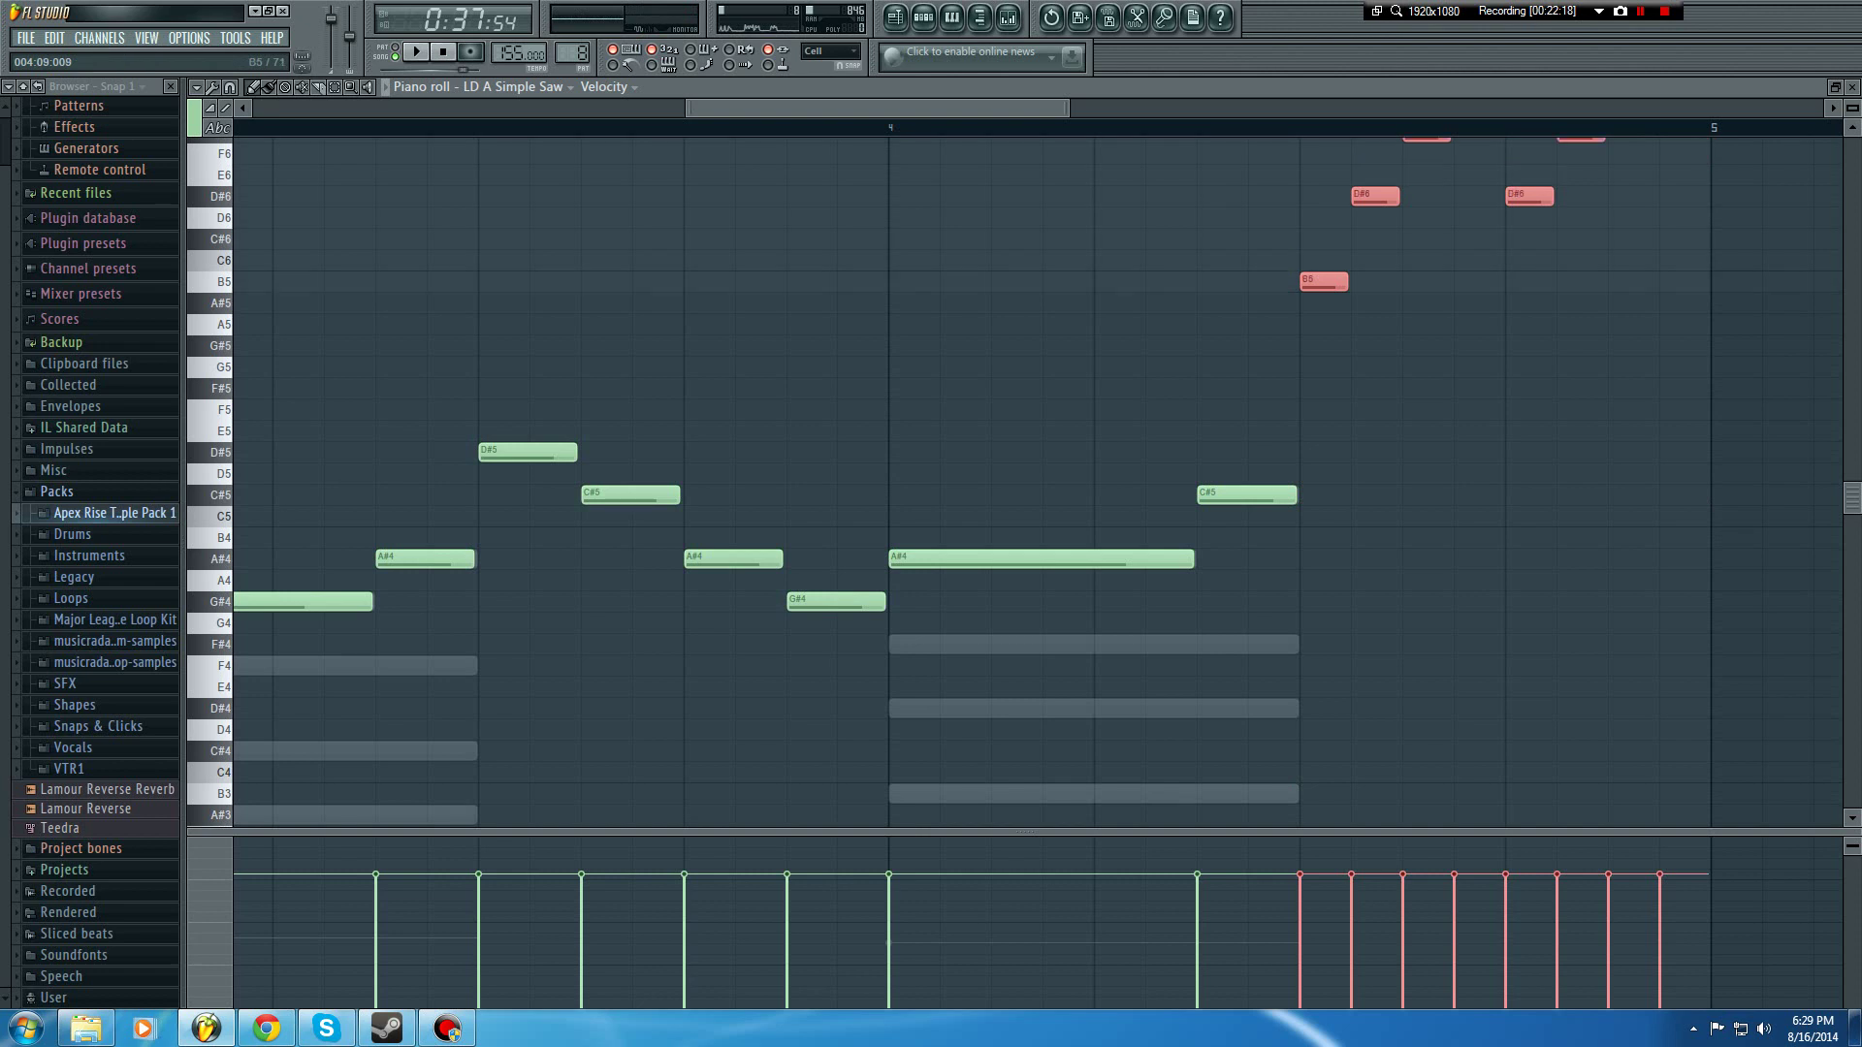
{"action": "left_click", "coordinate": [1480, 452], "text": "ctrl"}
{"action": "scroll", "coordinate": [1329, 409], "scroll_direction": "down", "scroll_amount": 7}
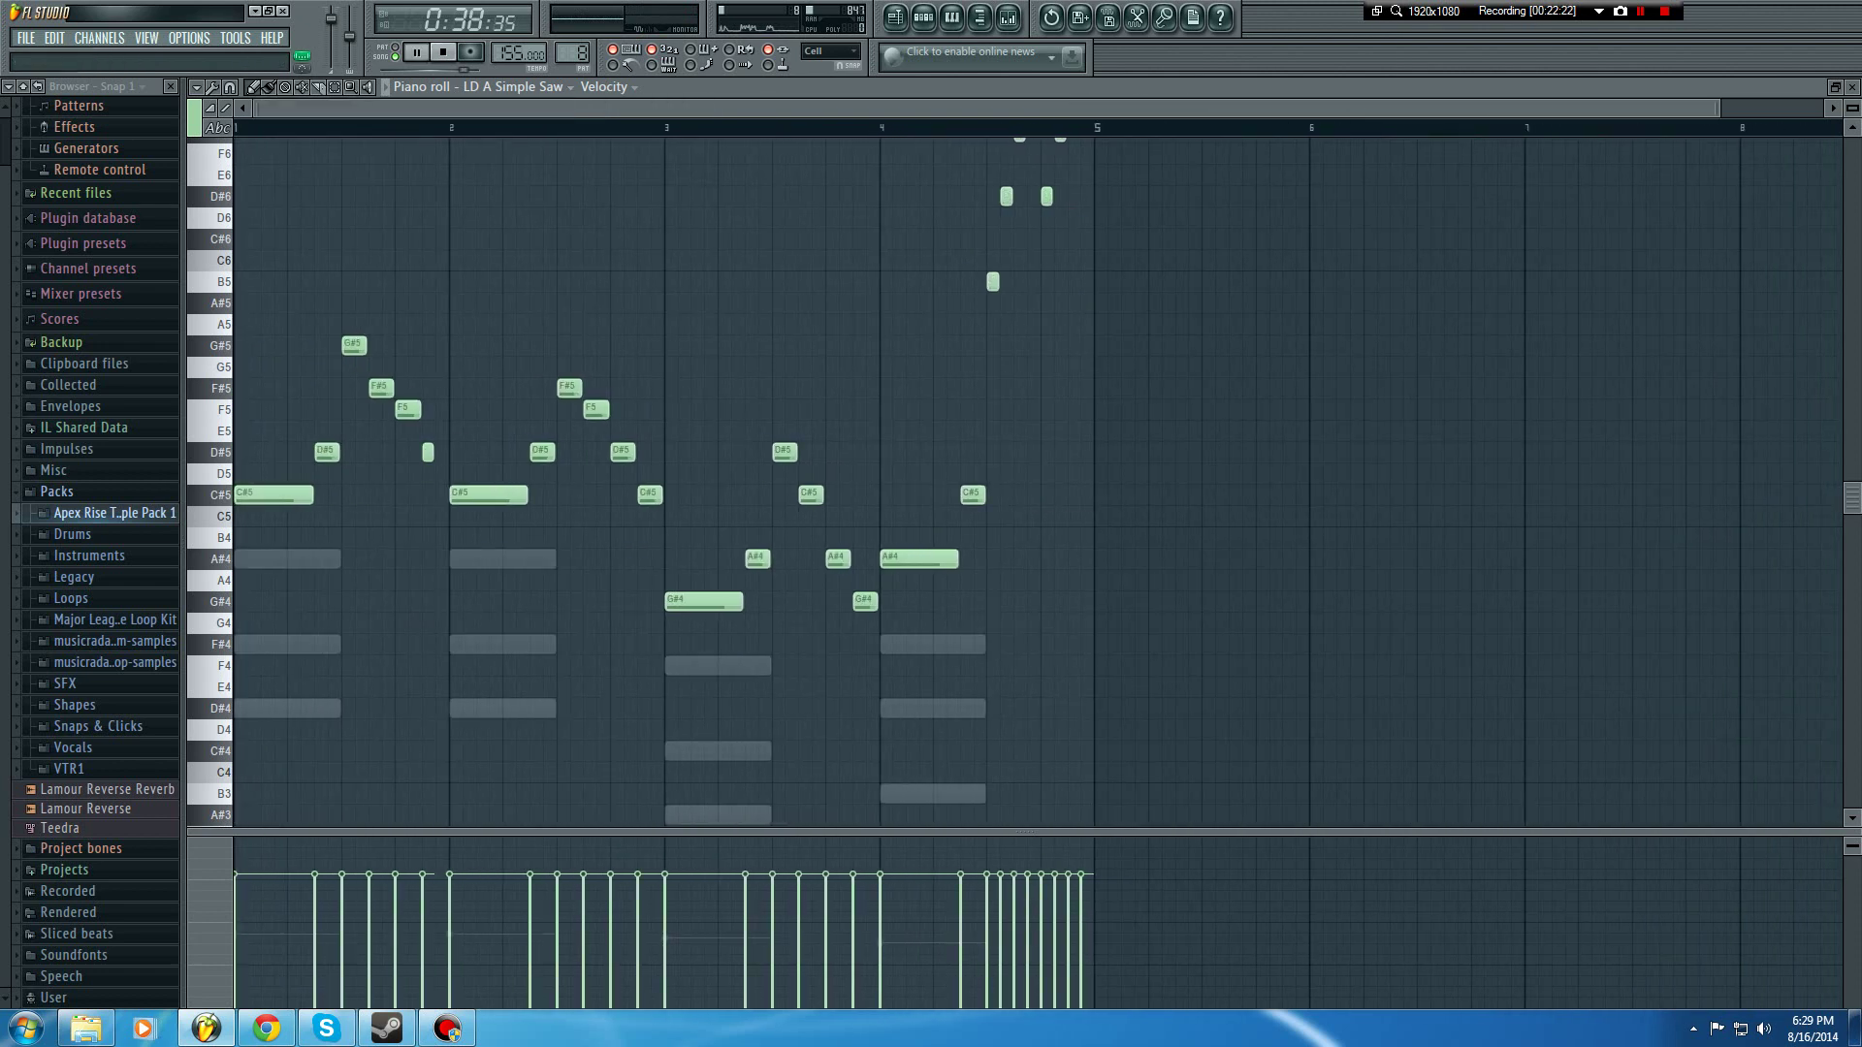
{"action": "key", "text": "space"}
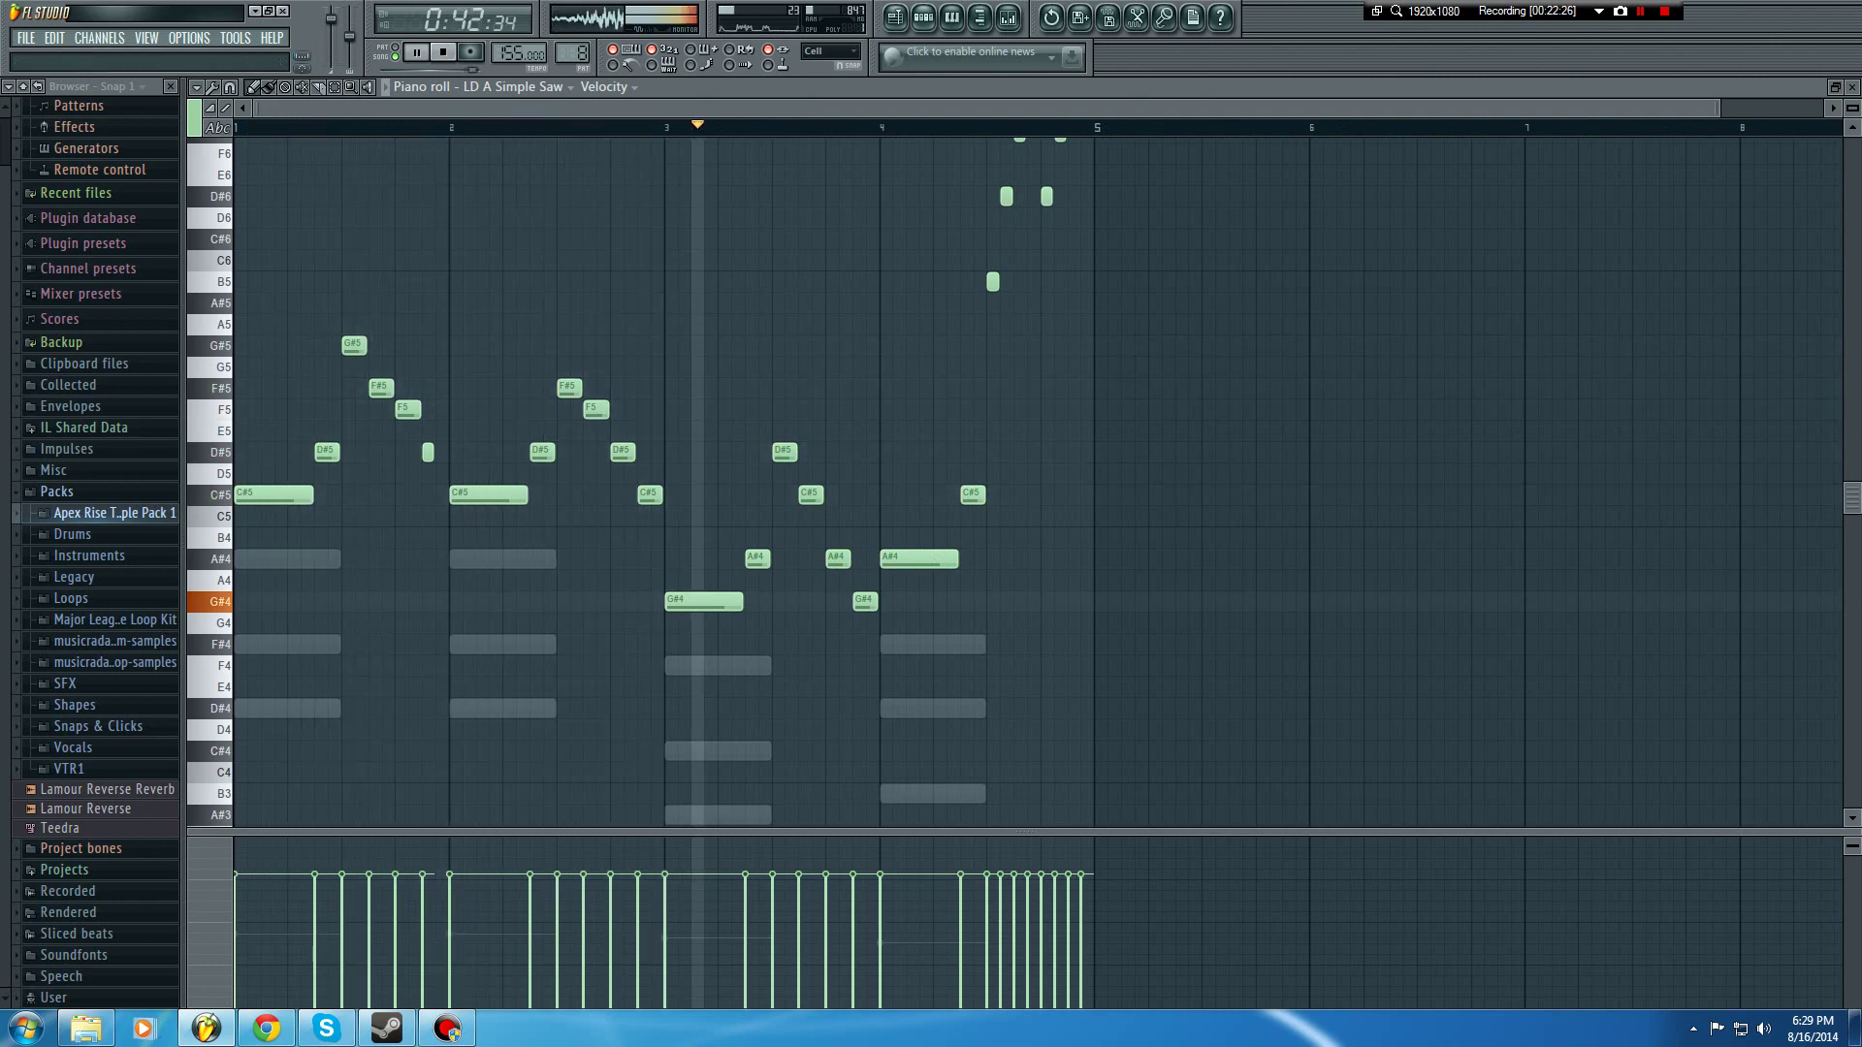
Step: Set the peak volume of the Fruity Peak Controller on Send 1 to 80% and play the melody with it
{"action": "key", "text": "F9"}
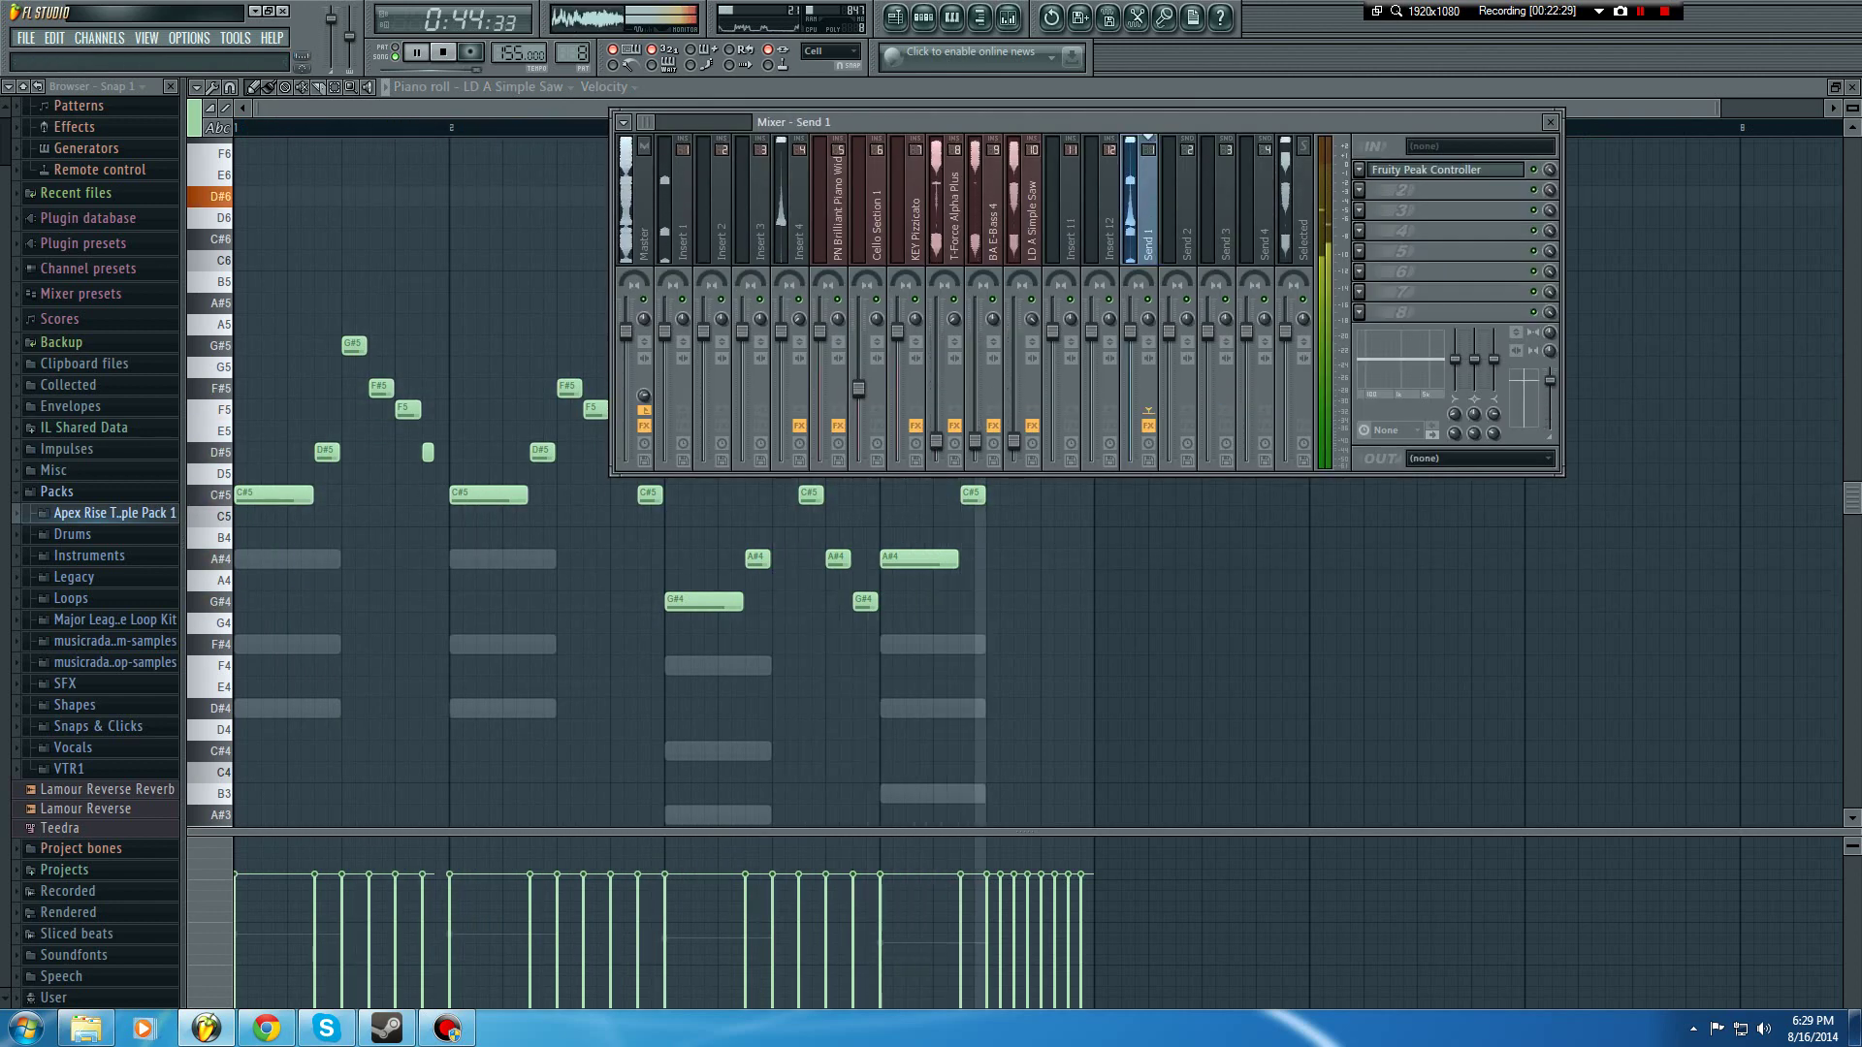
{"action": "key", "text": "space"}
{"action": "left_click", "coordinate": [1443, 170]}
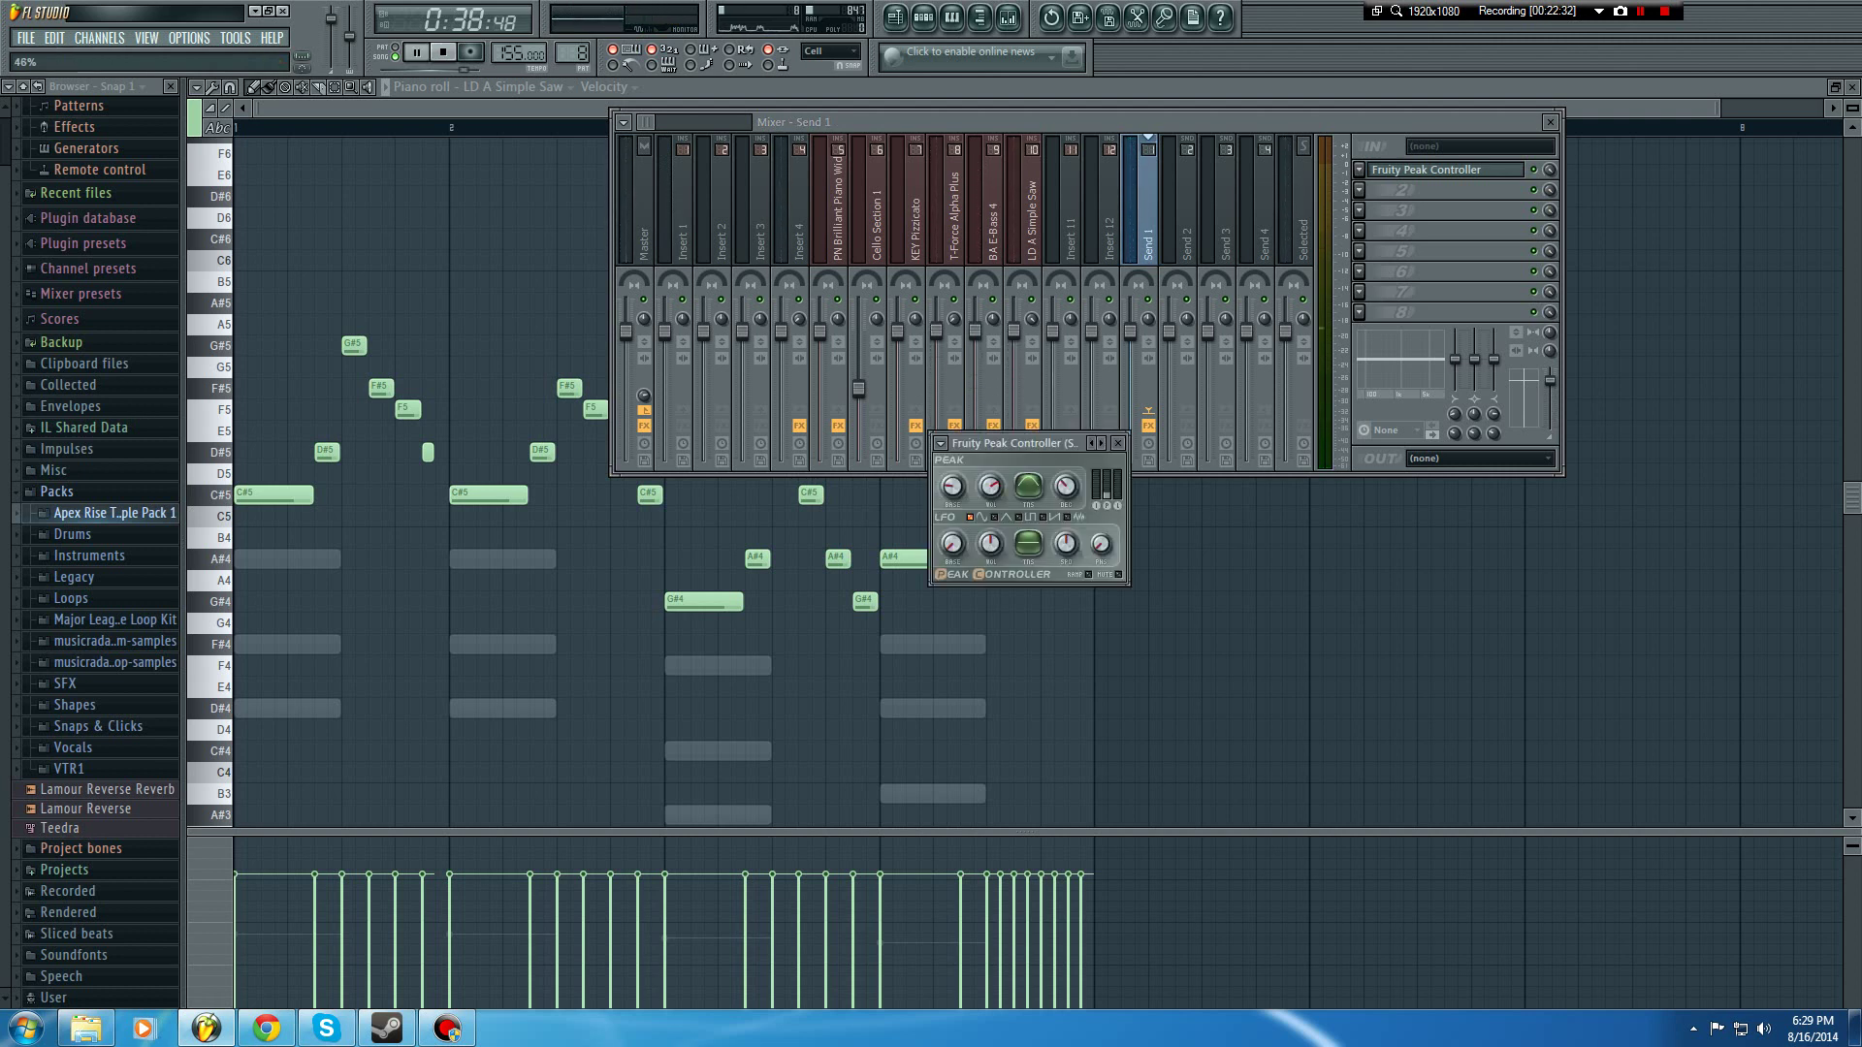
{"action": "key", "text": "space"}
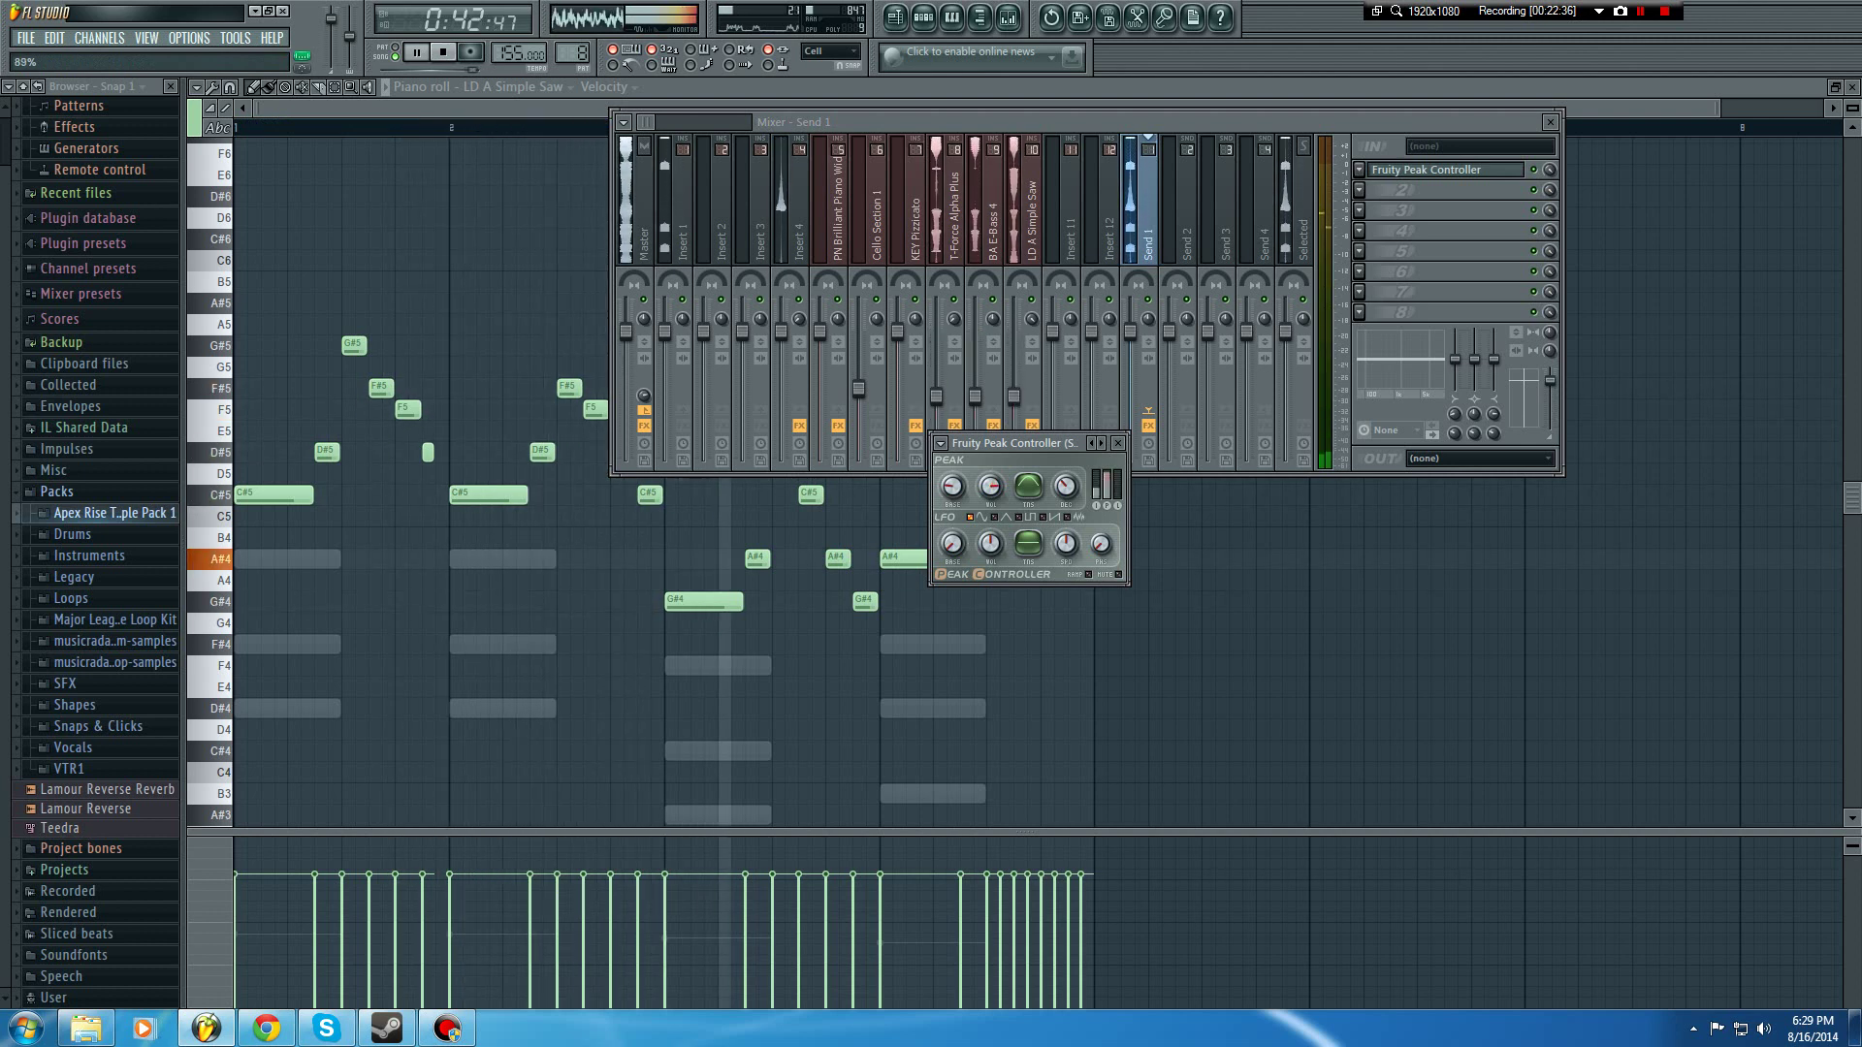
{"action": "key", "text": "F9"}
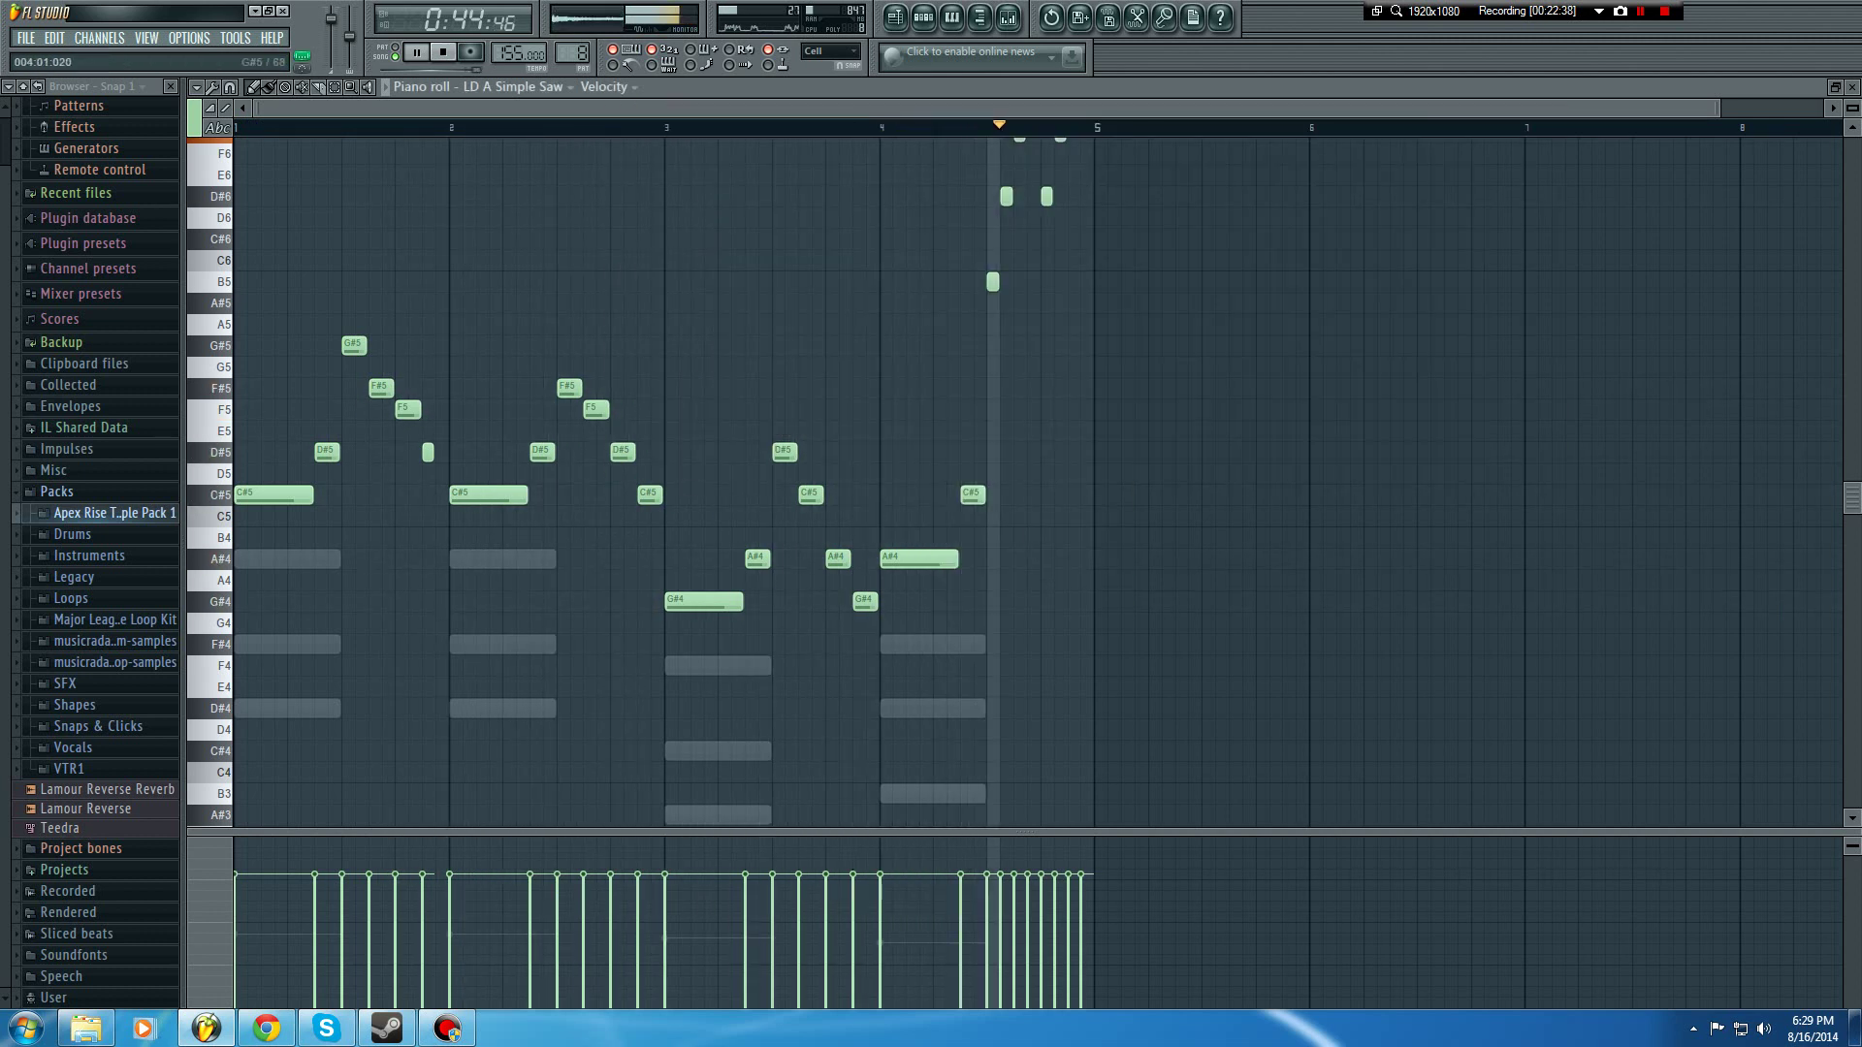
Step: Raise all melody notes before the bar 4 arpeggio by one octave to start on C#6, deselect them and play the result
{"action": "scroll", "coordinate": [1061, 432], "scroll_direction": "up", "scroll_amount": 2}
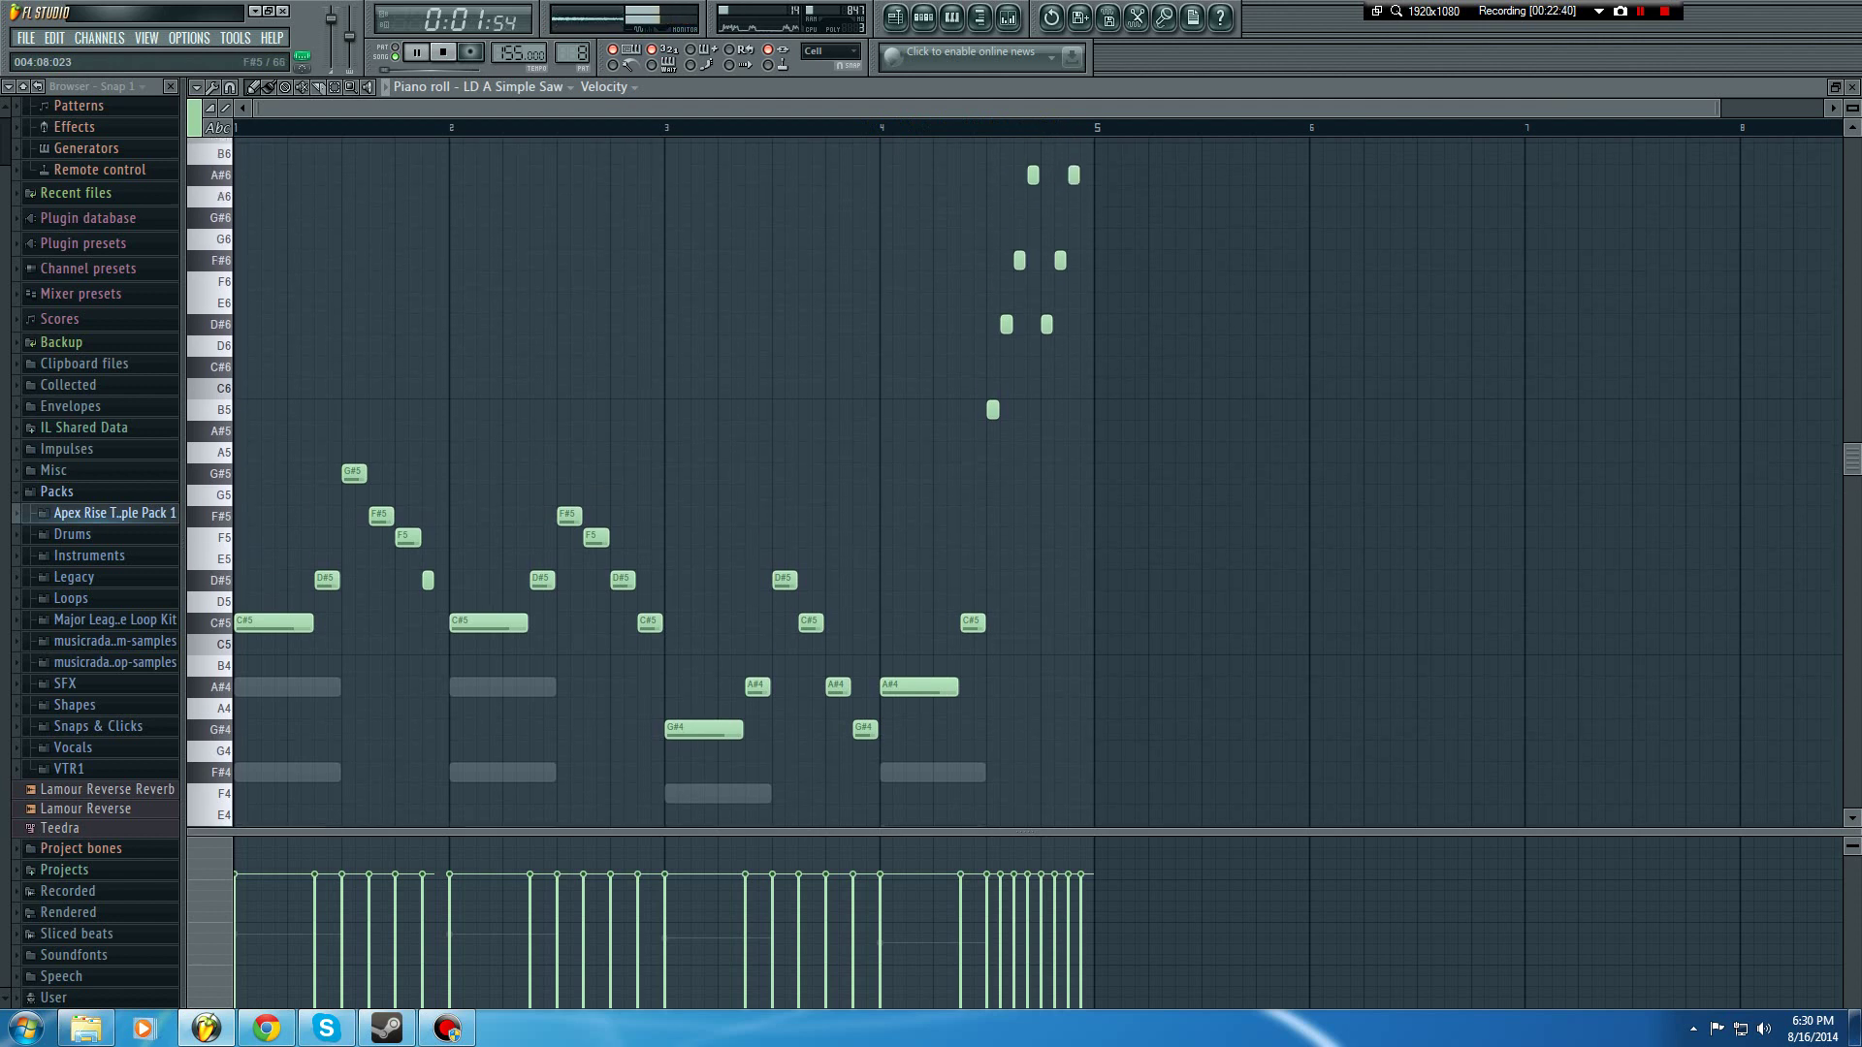
{"action": "left_click_drag", "start_coordinate": [983, 444], "coordinate": [243, 824]}
{"action": "key", "text": "space"}
{"action": "key", "text": "ctrl+Up"}
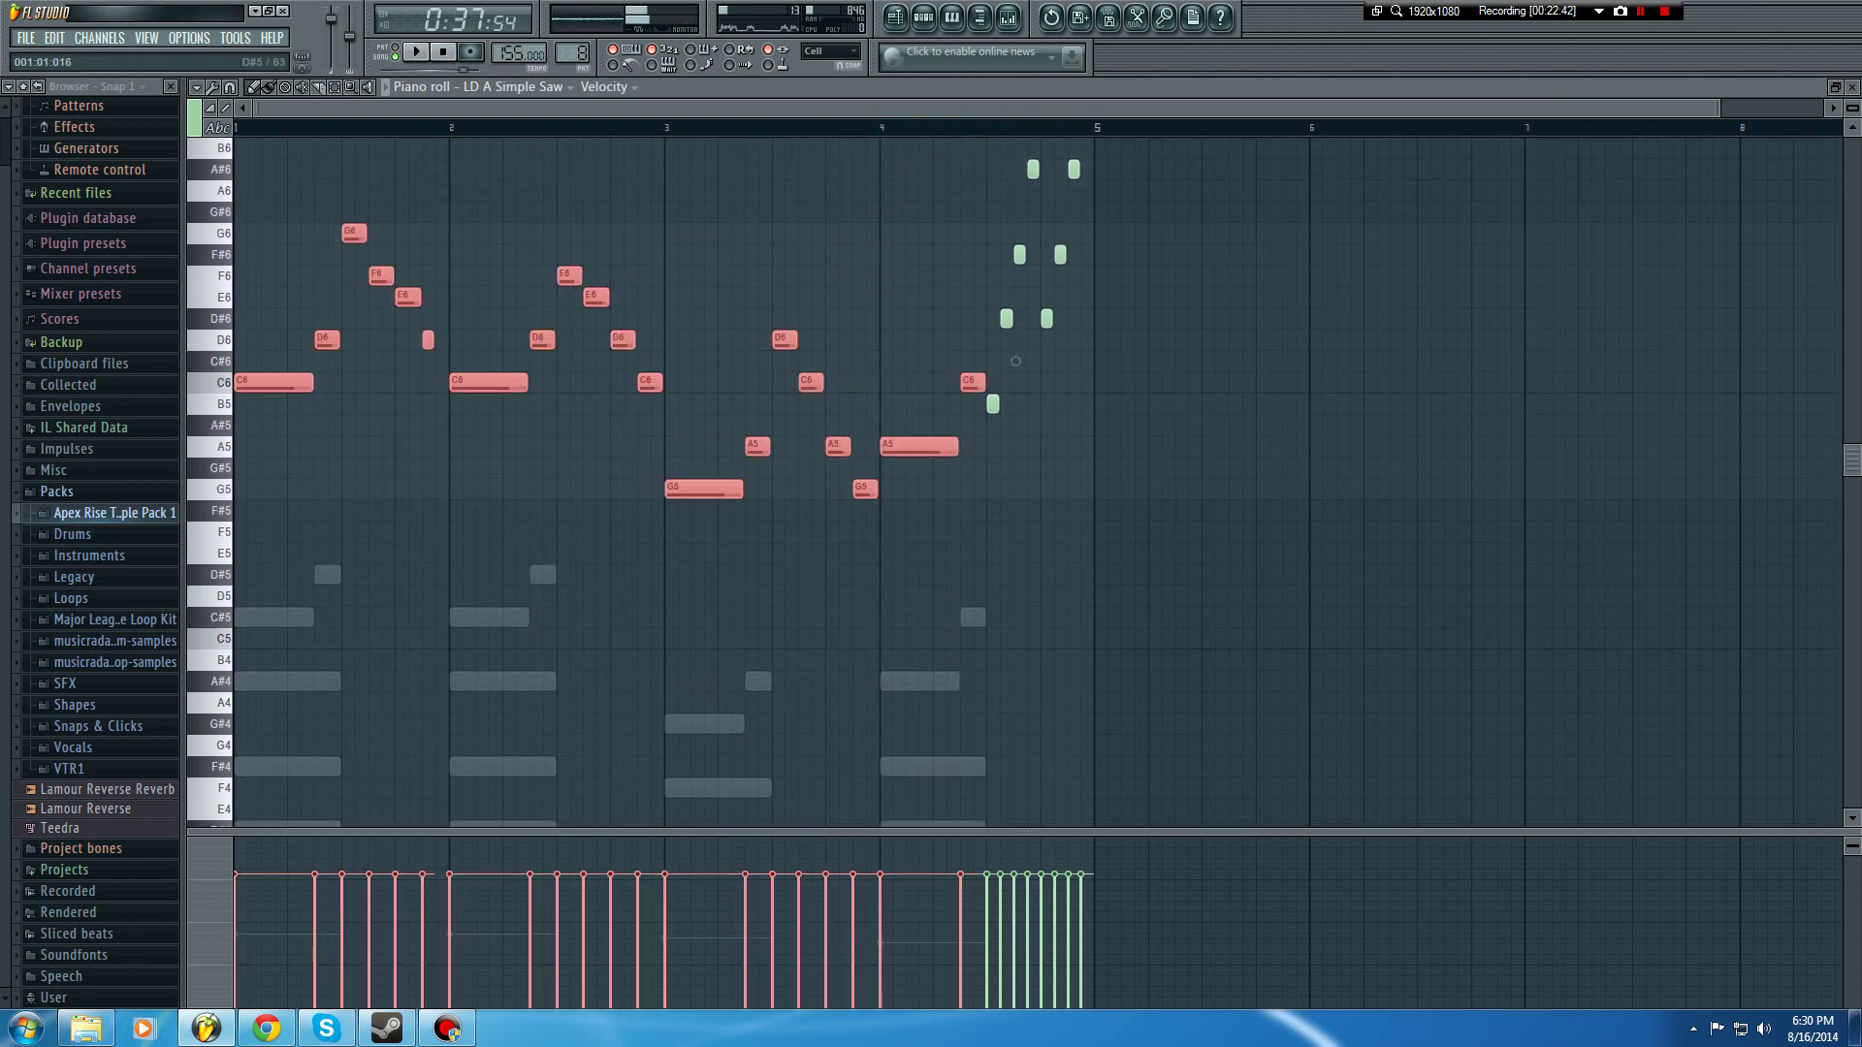
{"action": "key", "text": "ctrl+d"}
{"action": "scroll", "coordinate": [1014, 481], "scroll_direction": "down", "scroll_amount": 10}
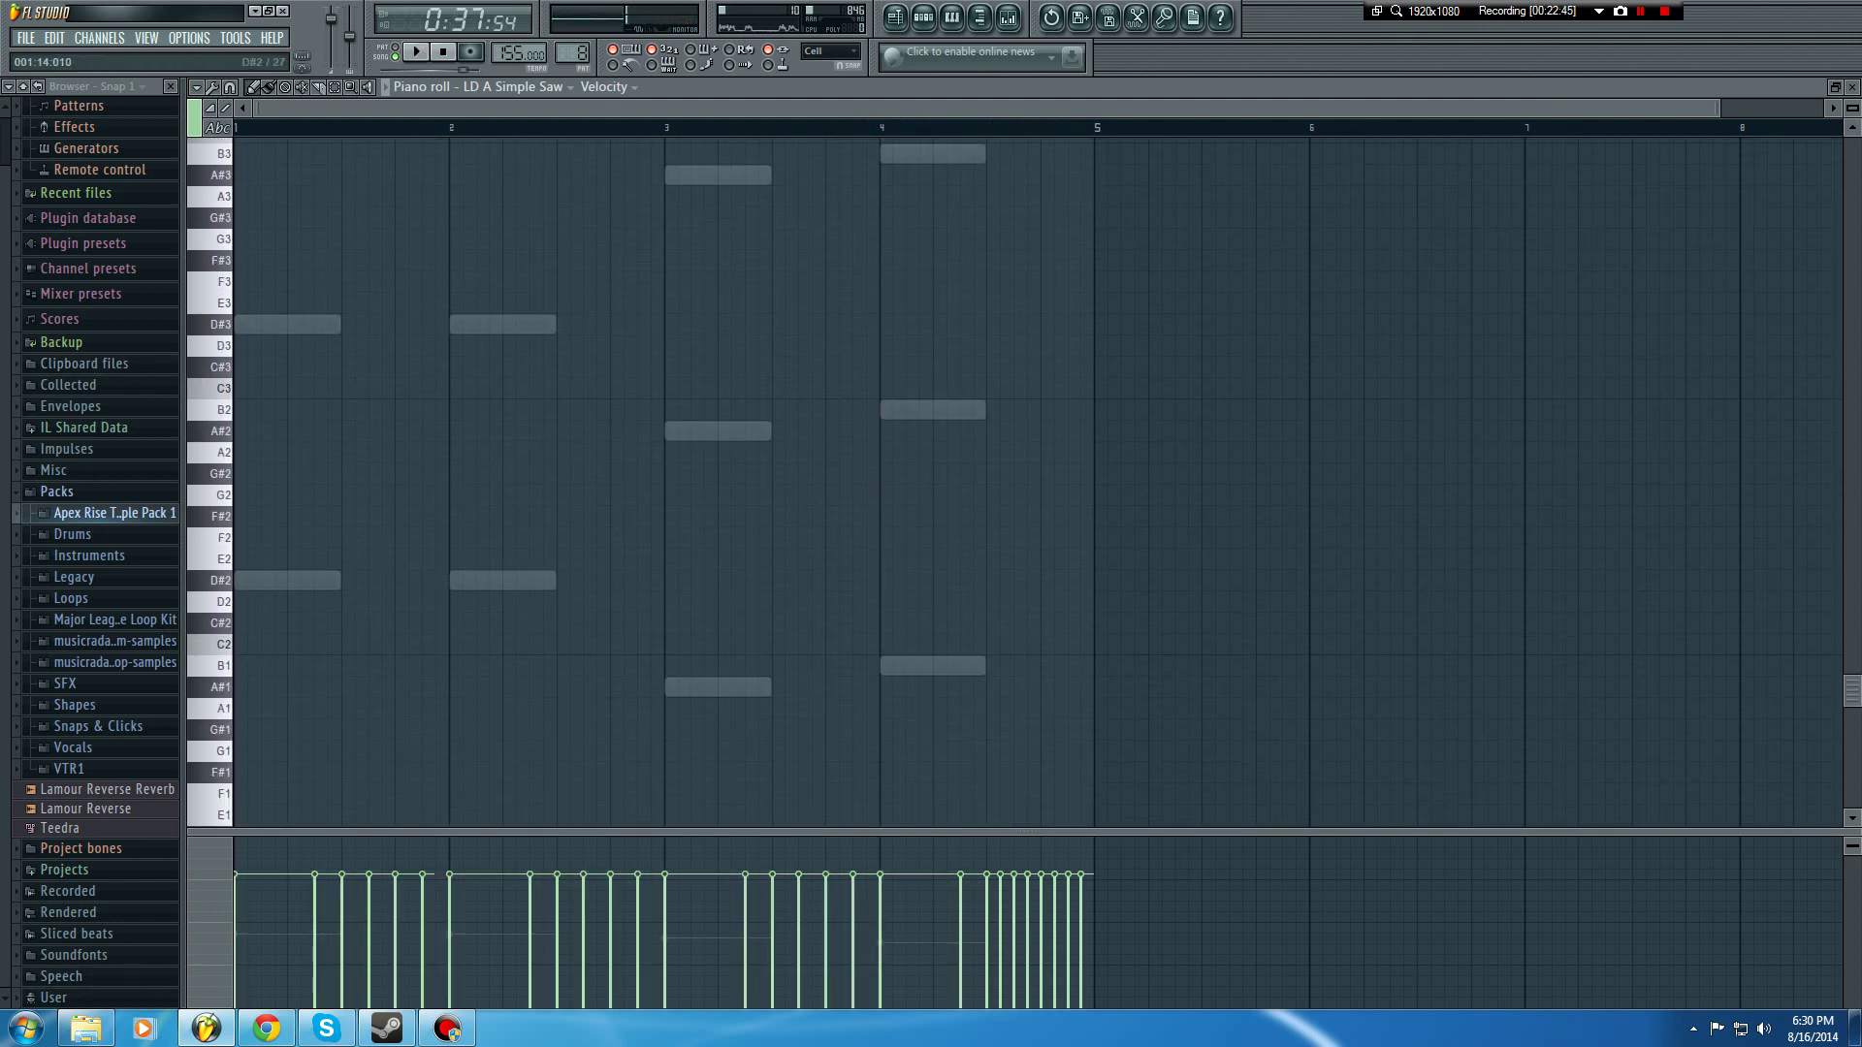
{"action": "scroll", "coordinate": [1015, 481], "scroll_direction": "up", "scroll_amount": 12}
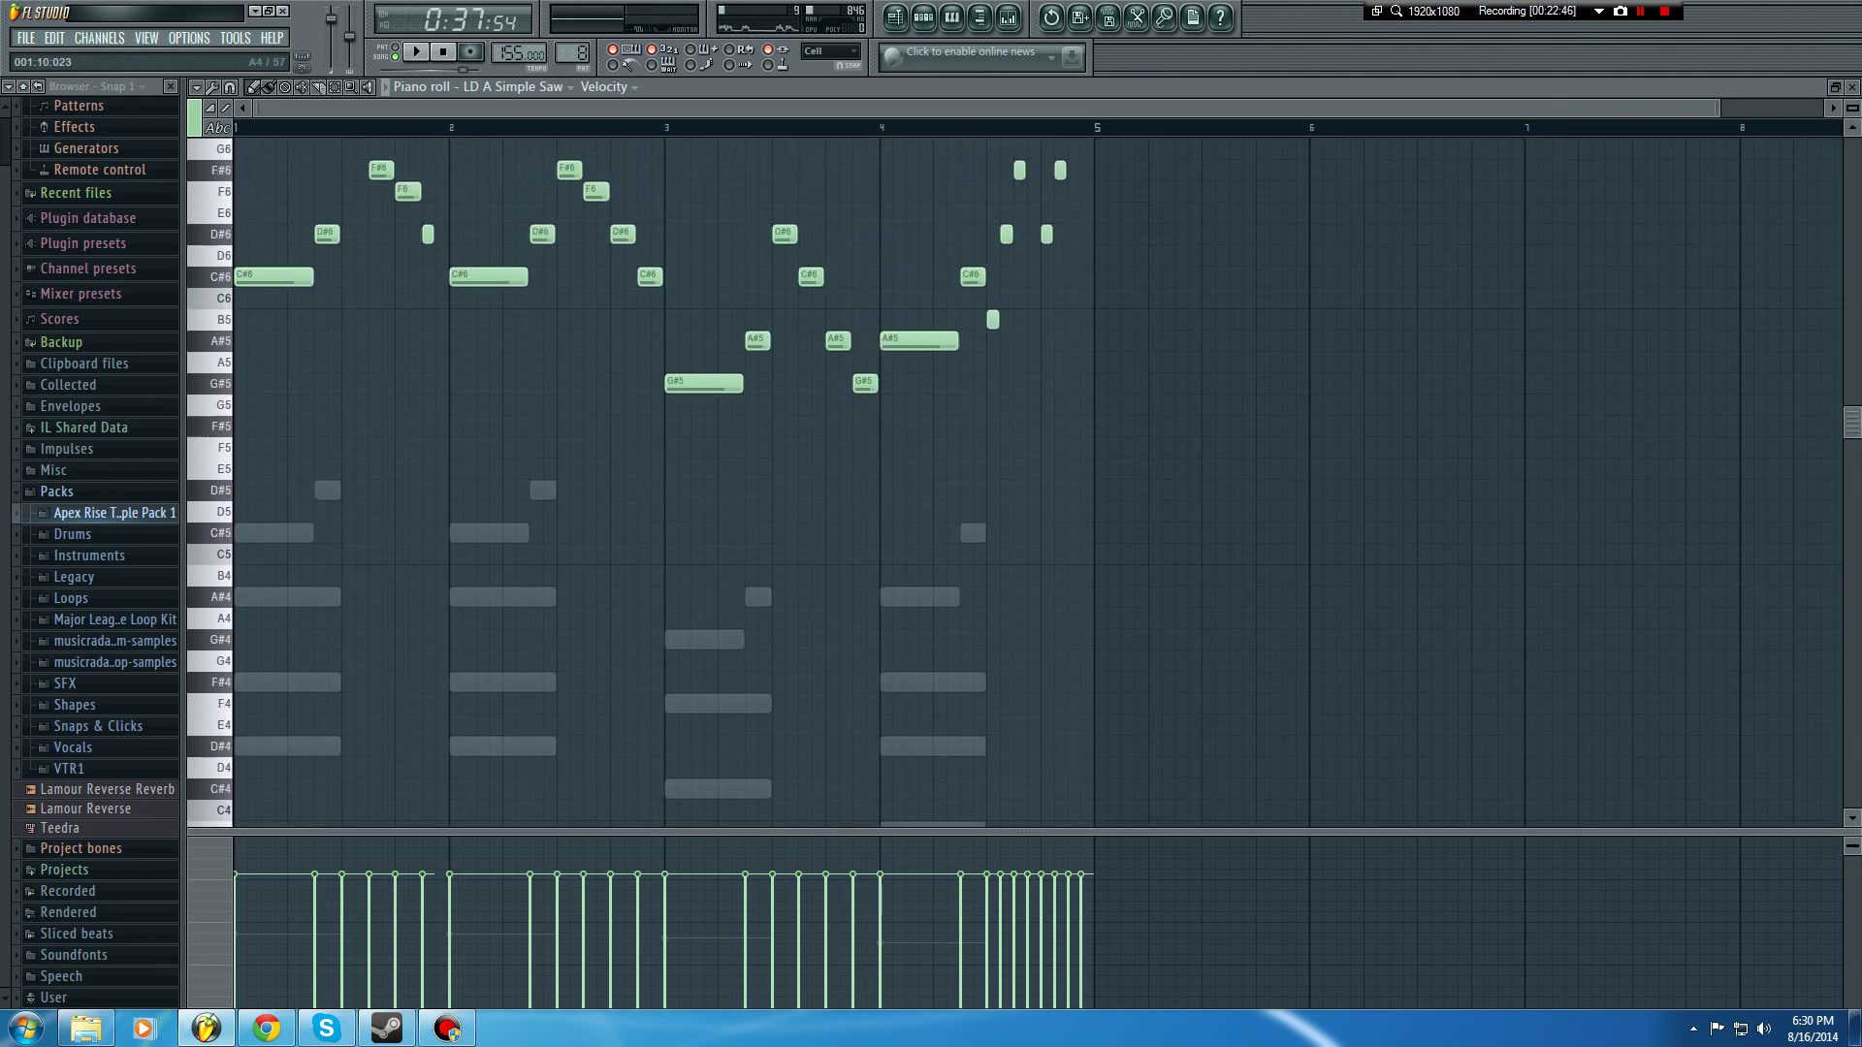
{"action": "scroll", "coordinate": [1014, 481], "scroll_direction": "up", "scroll_amount": 1}
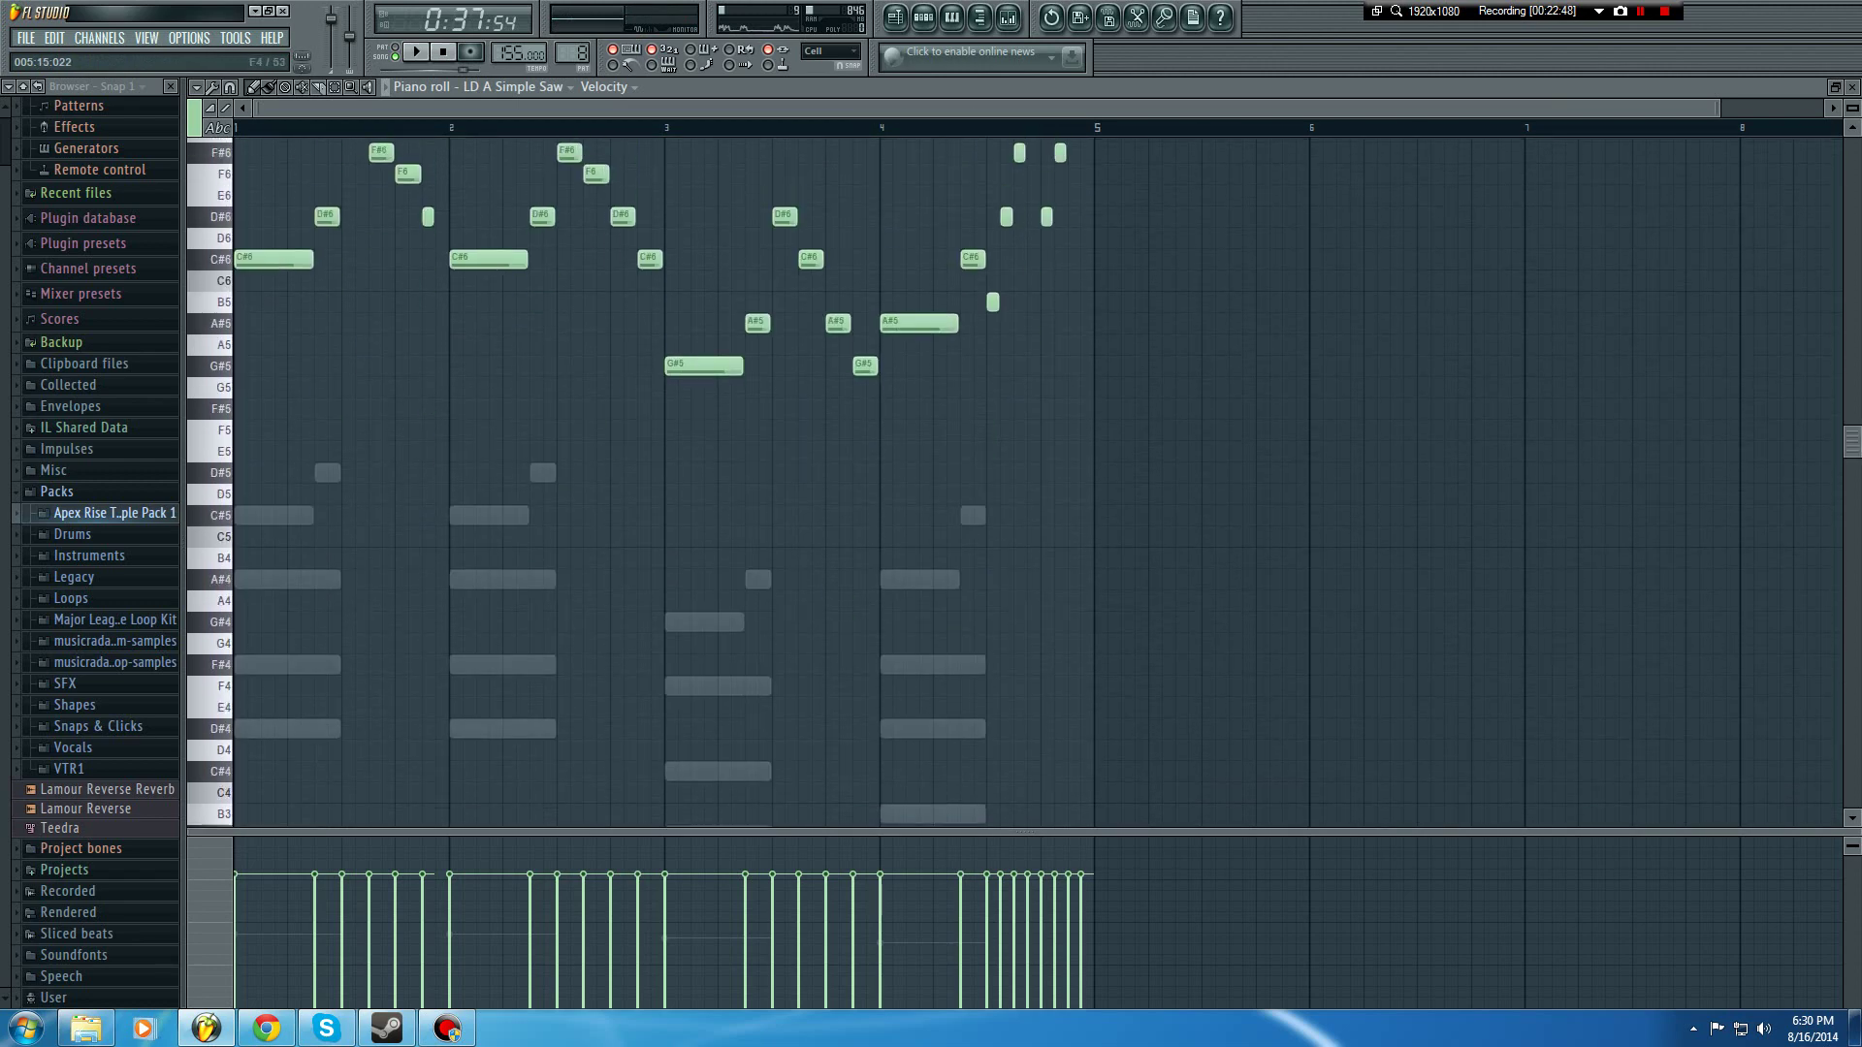
{"action": "scroll", "coordinate": [1014, 481], "scroll_direction": "down", "scroll_amount": 4}
{"action": "scroll", "coordinate": [1014, 481], "scroll_direction": "up", "scroll_amount": 3}
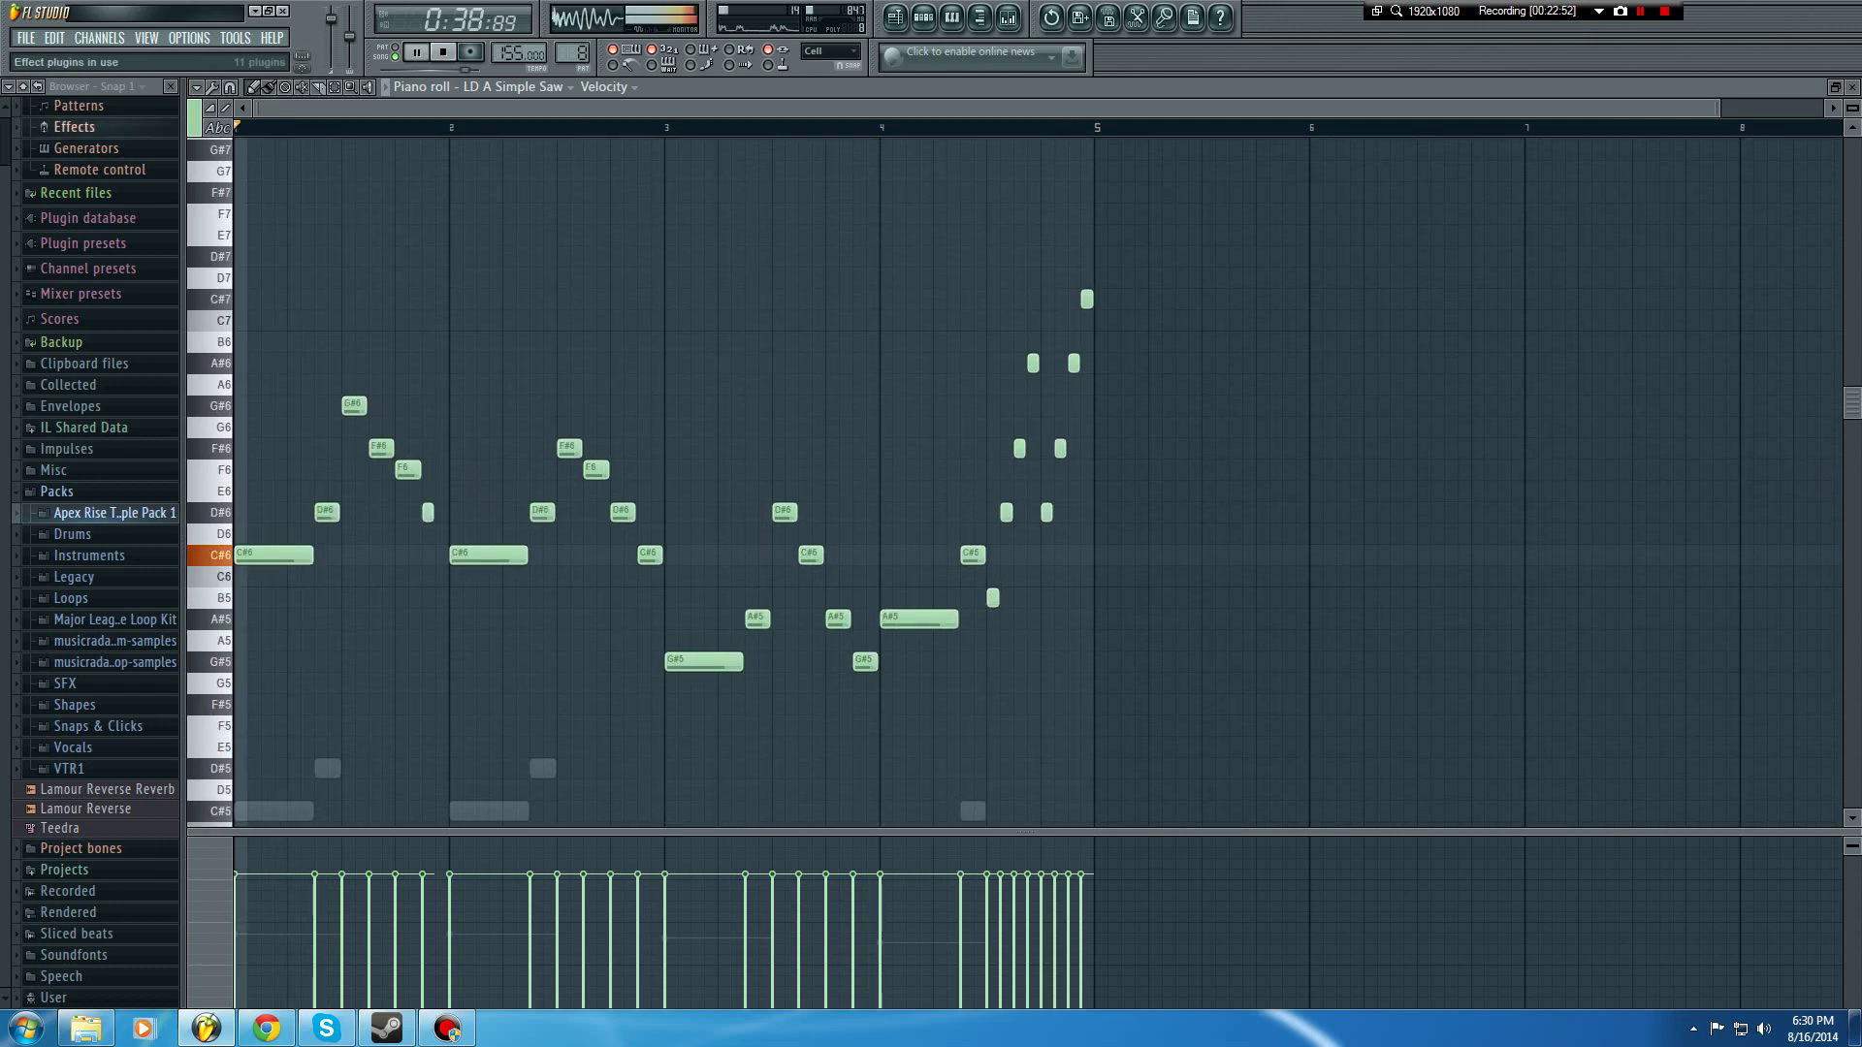
Step: Place a second Drop clip on Track 10 and a second Drums clip on Track 11 directly after the existing ones
{"action": "key", "text": "ctrl+s"}
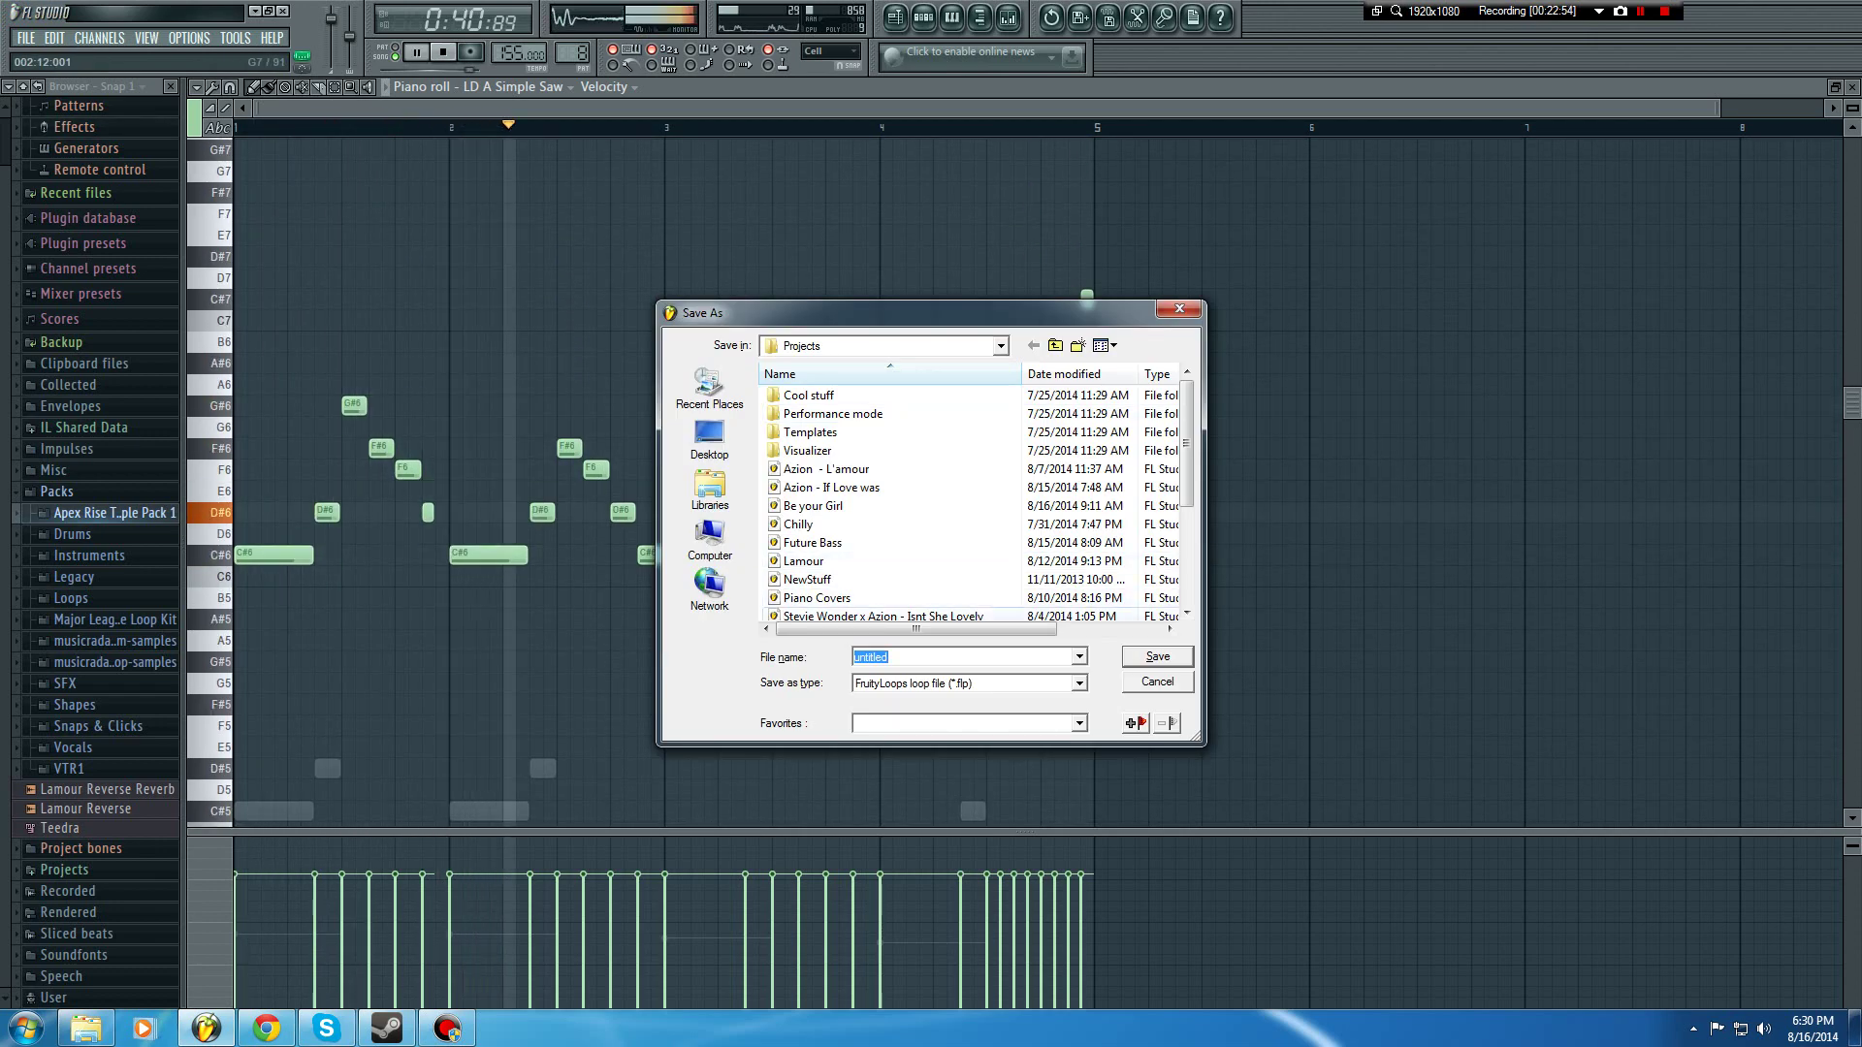
{"action": "left_click", "coordinate": [1158, 682]}
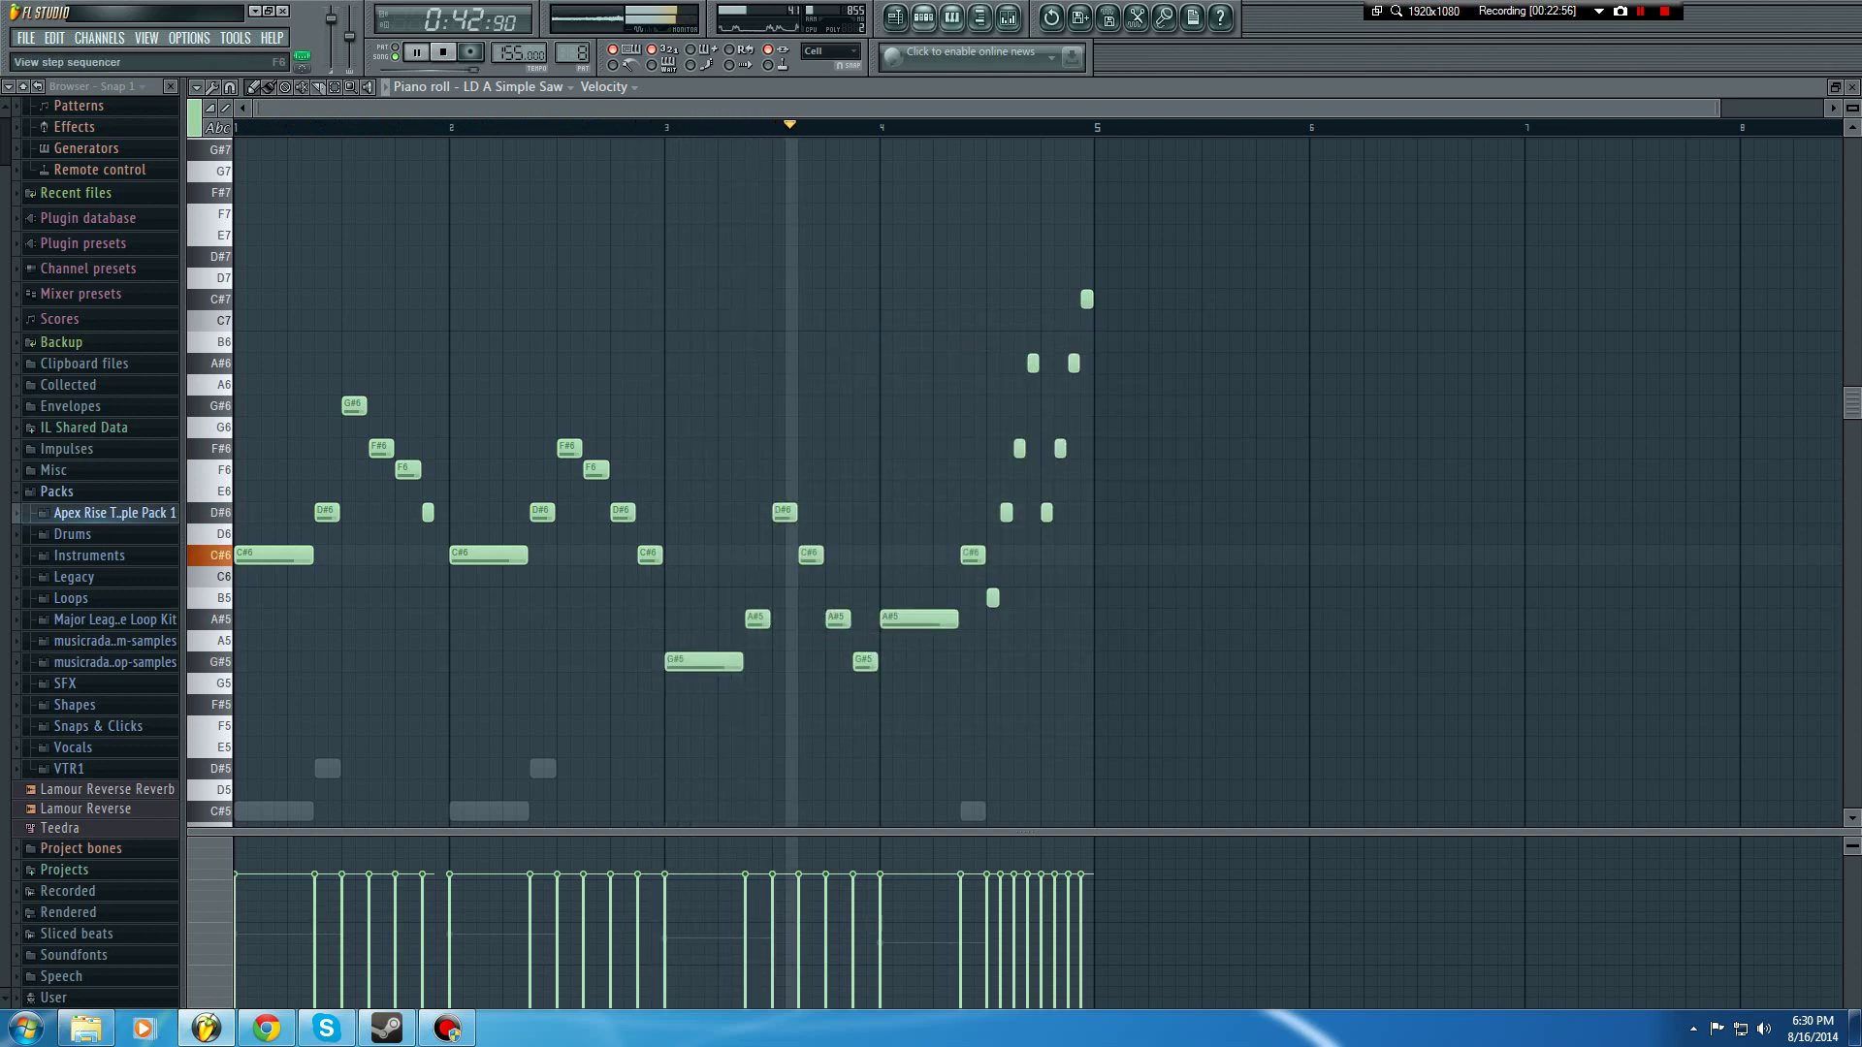
{"action": "key", "text": "F5"}
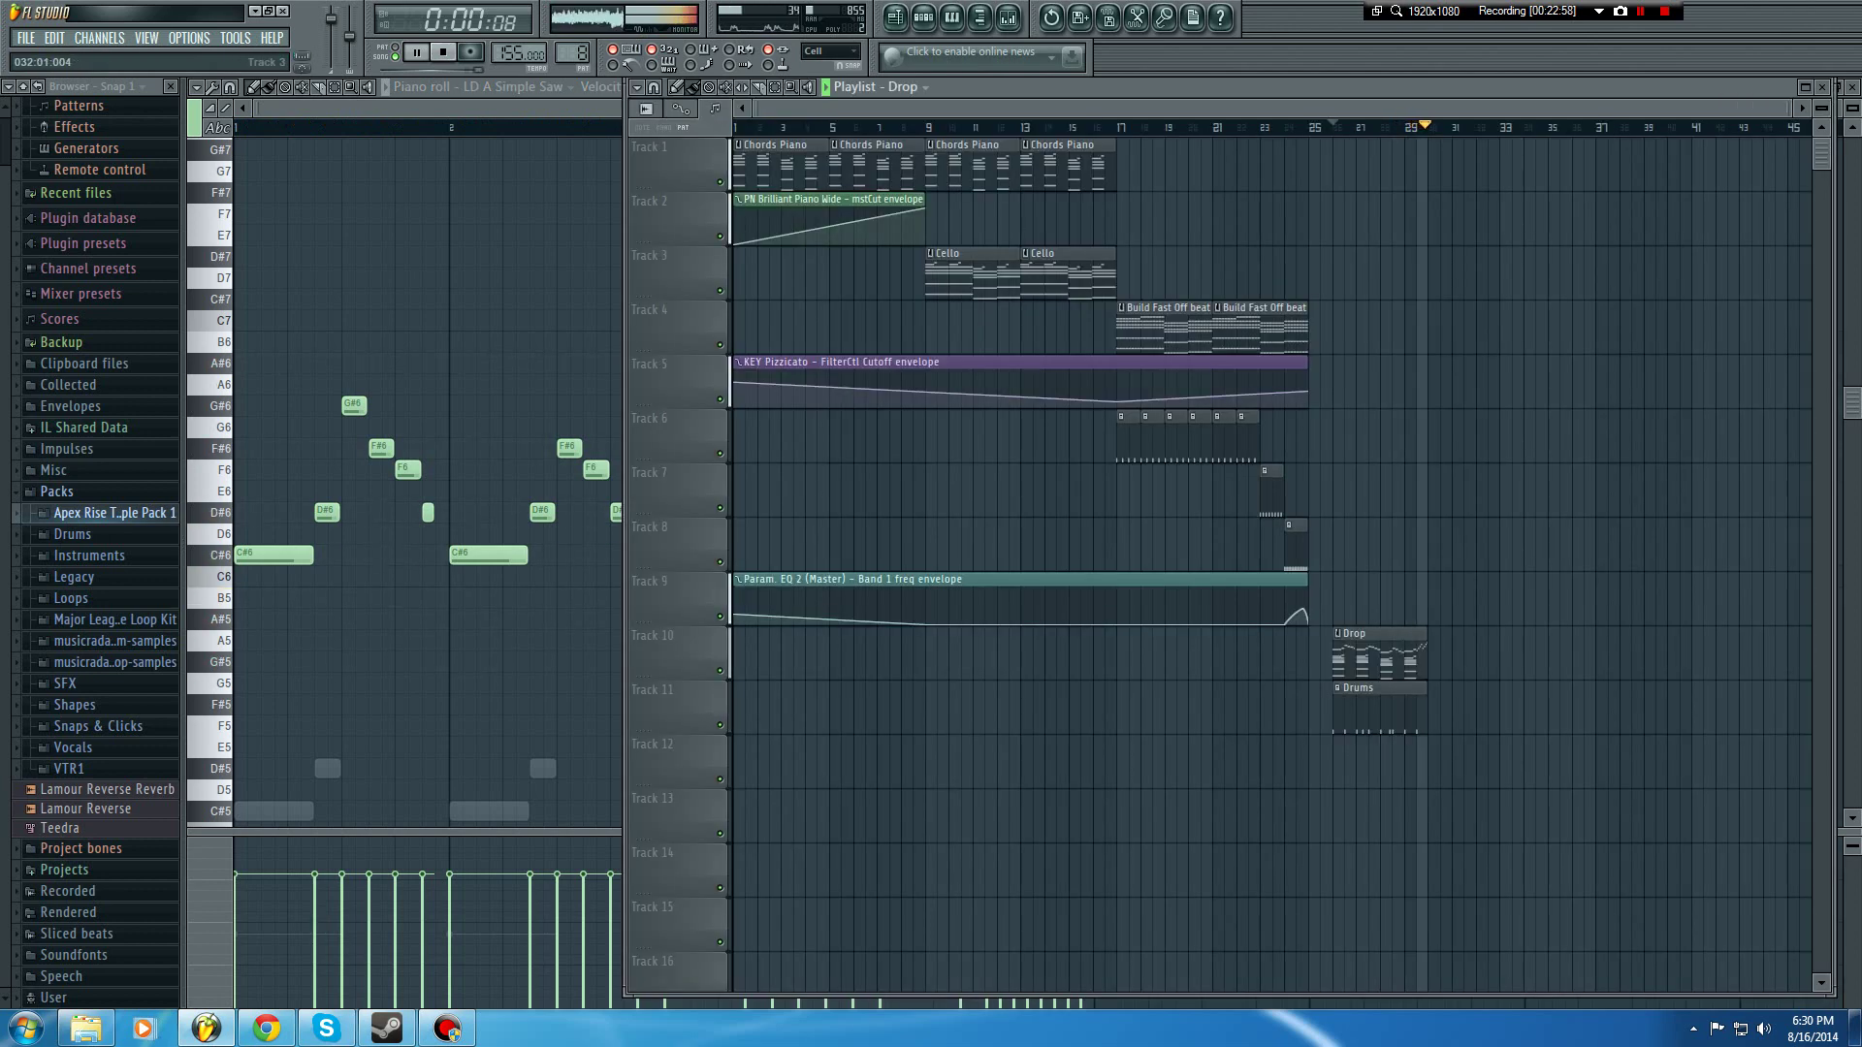
{"action": "key", "text": "space"}
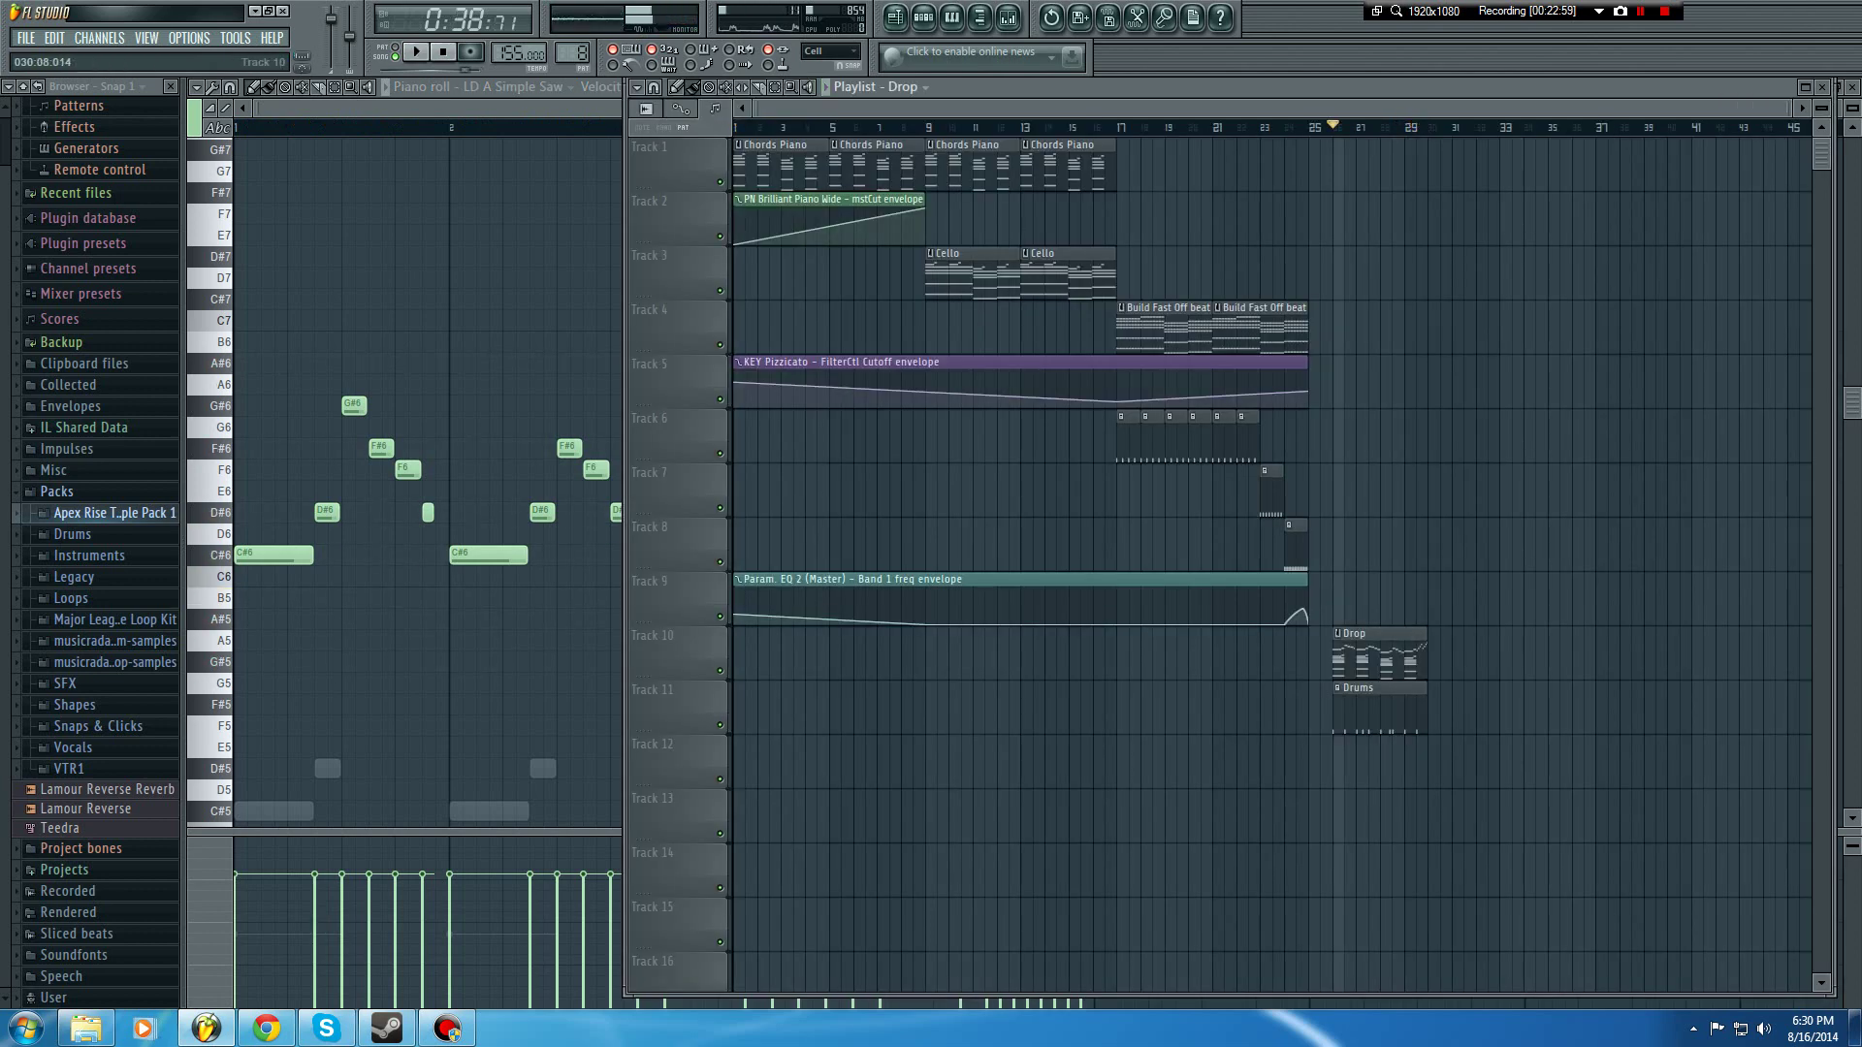
{"action": "key", "text": "space"}
{"action": "left_click_drag", "start_coordinate": [1438, 655], "coordinate": [1431, 706]}
{"action": "left_click", "coordinate": [1405, 706]}
{"action": "scroll", "coordinate": [1561, 706], "scroll_direction": "down", "scroll_amount": 1}
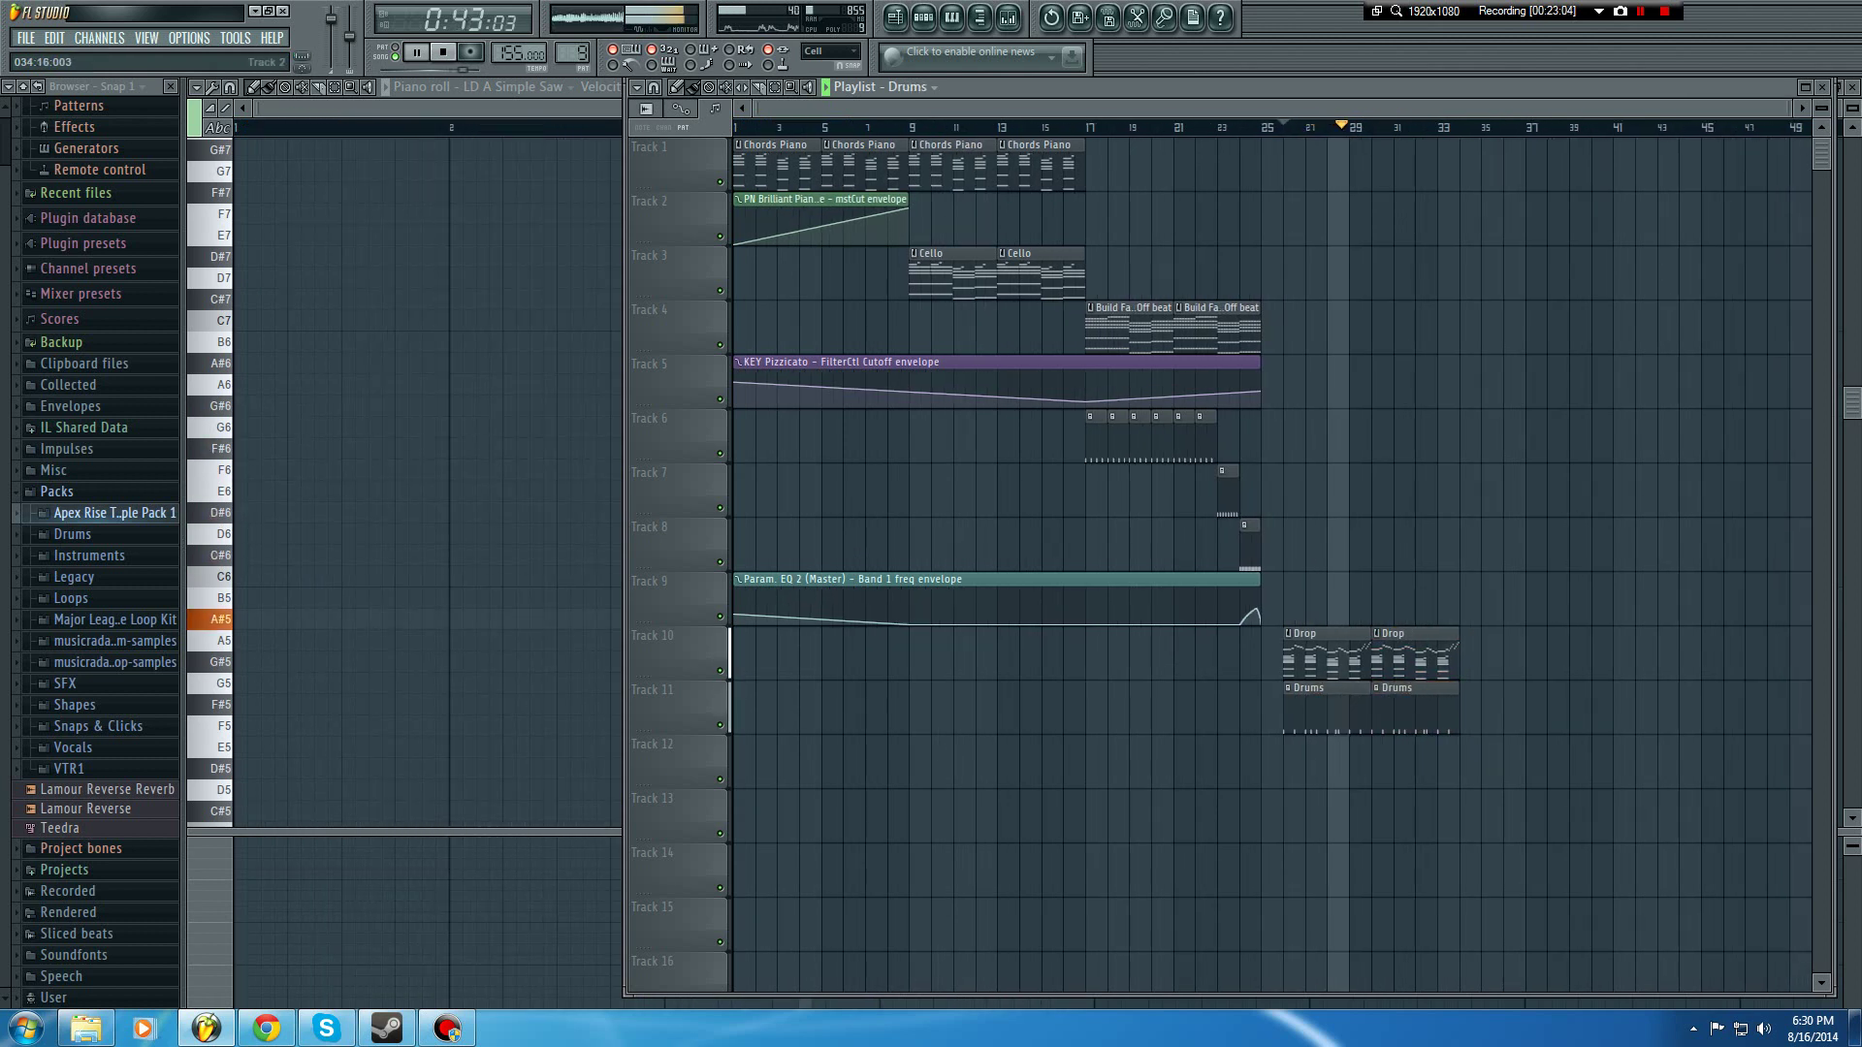
Step: Stop playback and save the project as Yaah in the Projects folder
{"action": "key", "text": "space"}
{"action": "left_click", "coordinate": [735, 127]}
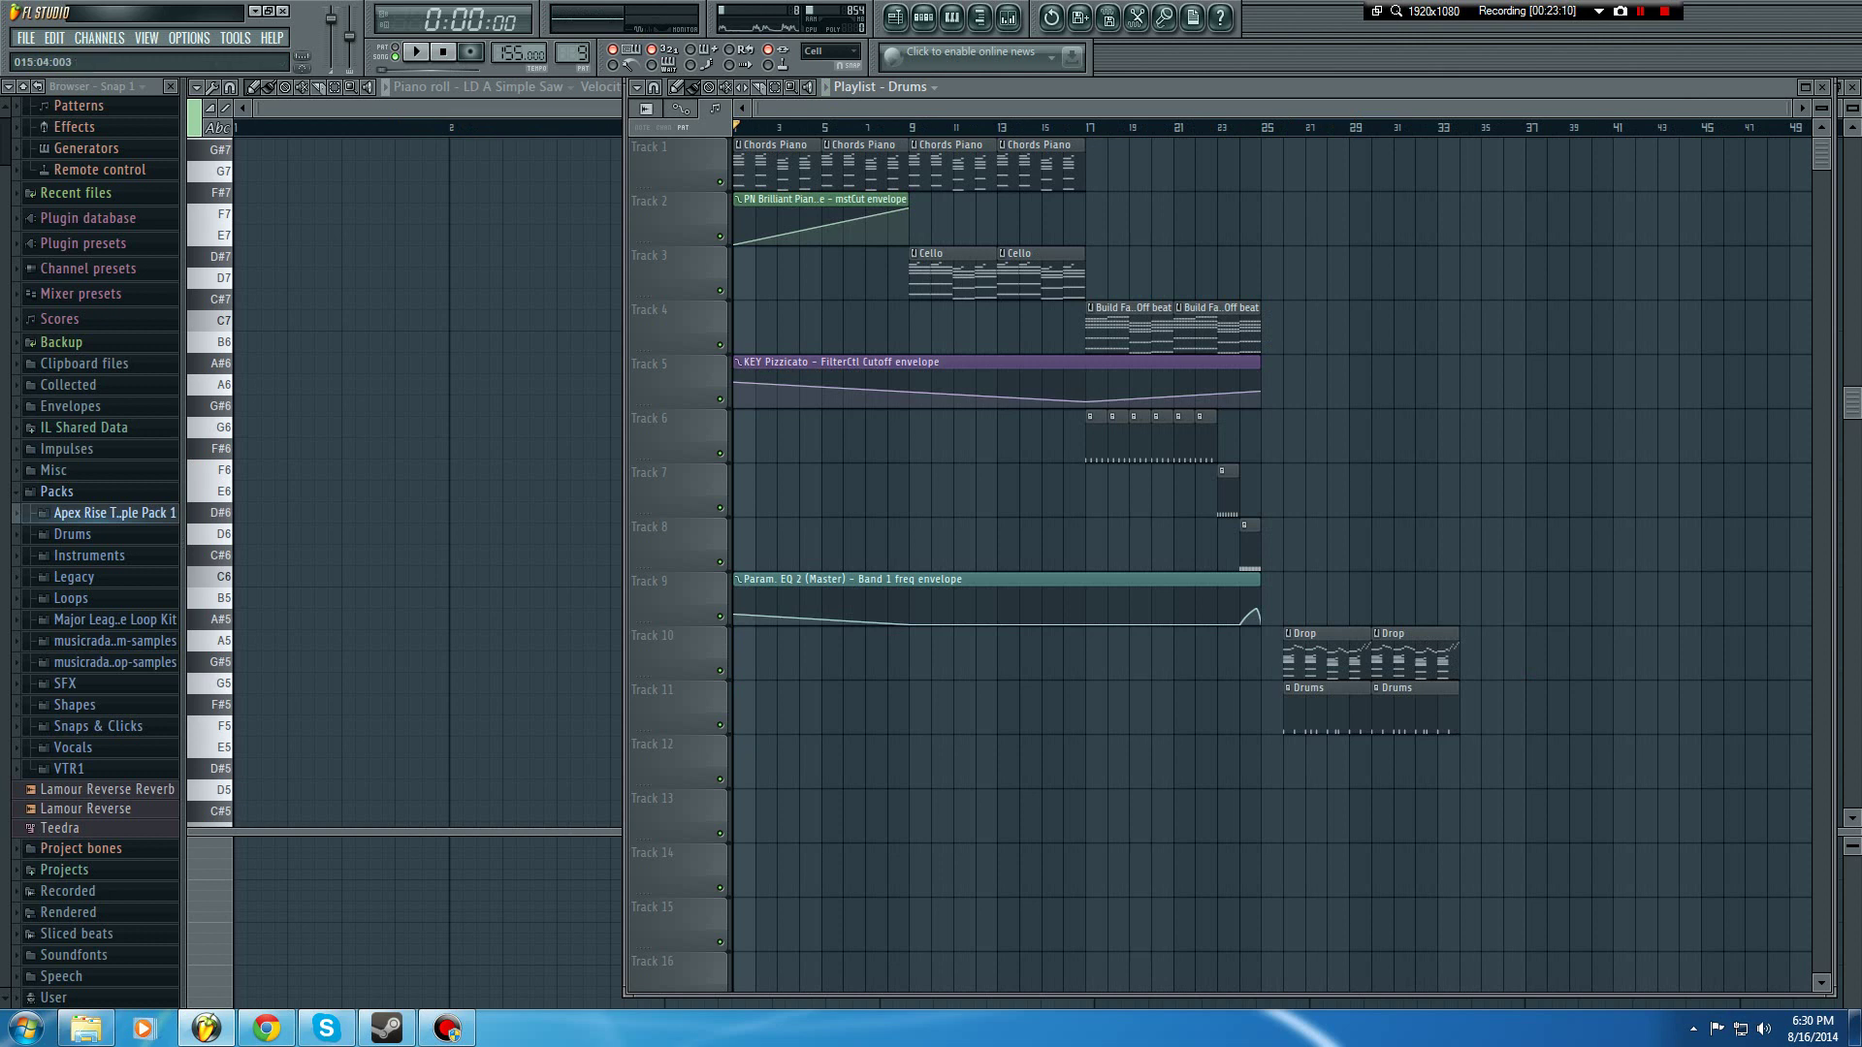
{"action": "left_click_drag", "start_coordinate": [1046, 127], "coordinate": [981, 127]}
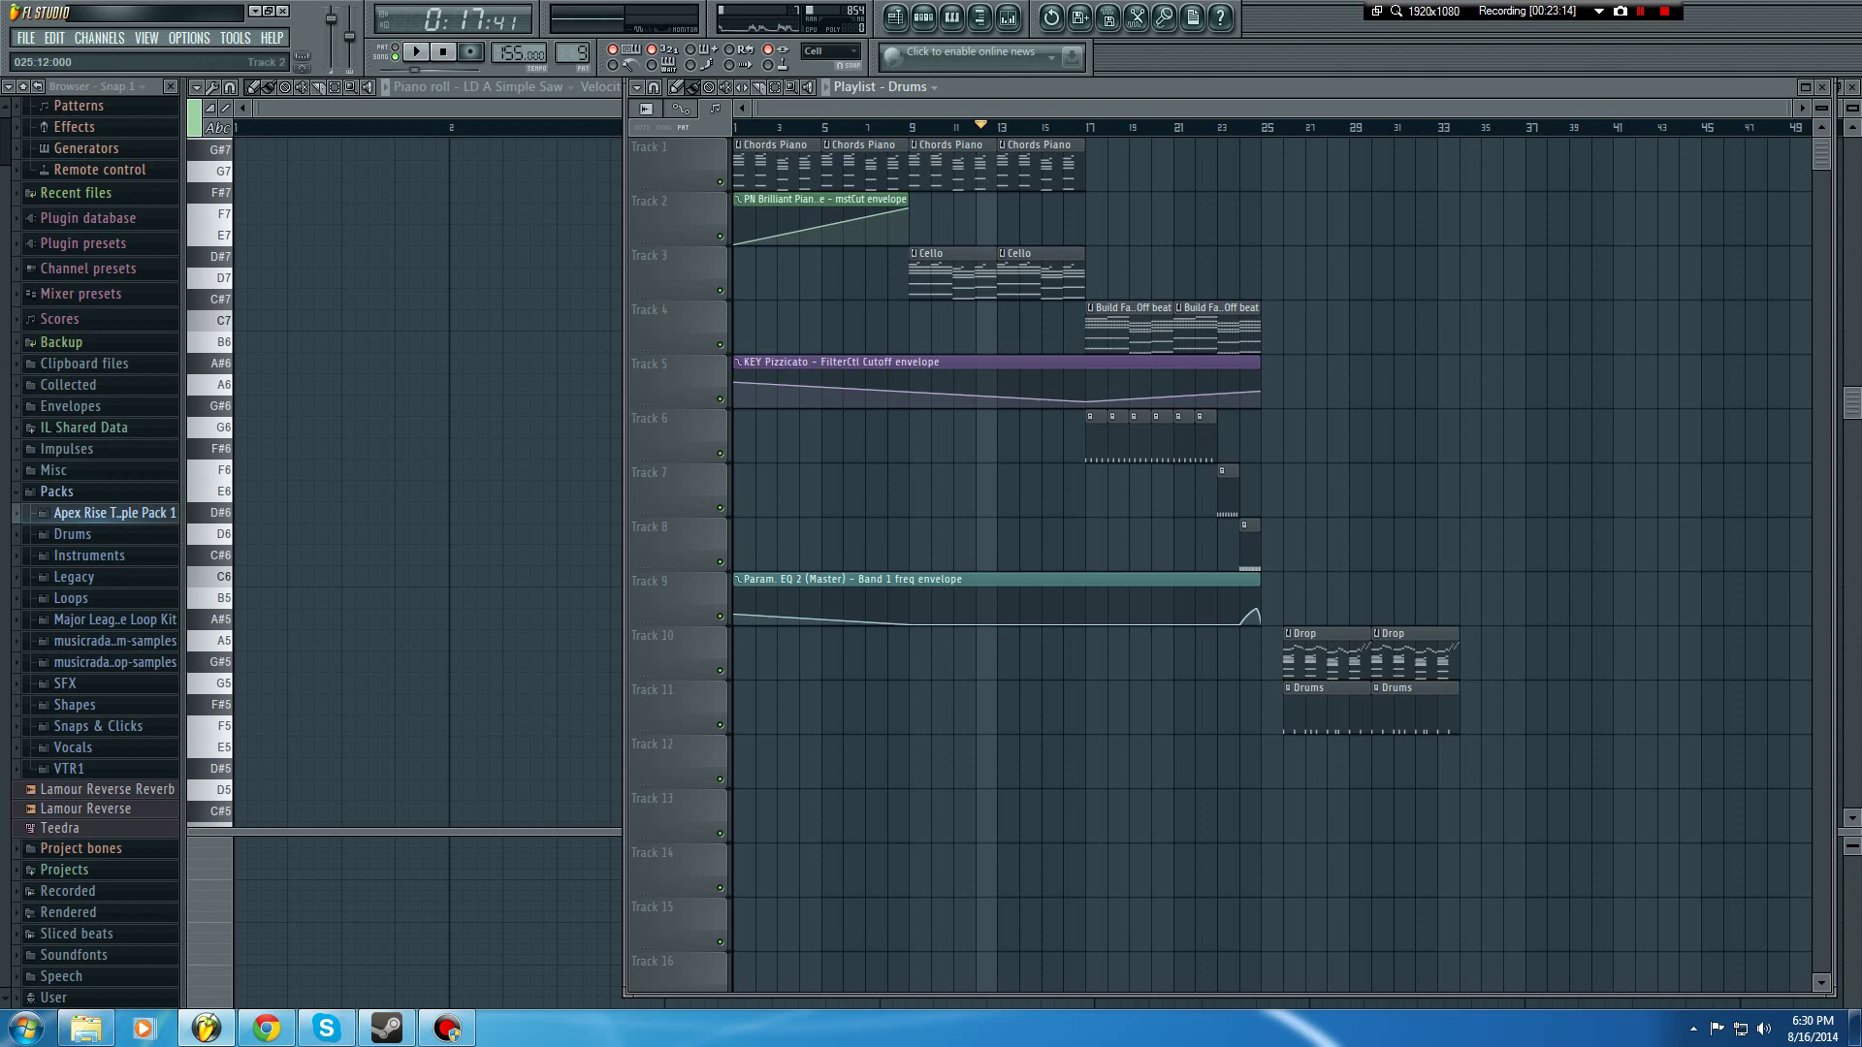
{"action": "key", "text": "ctrl+s"}
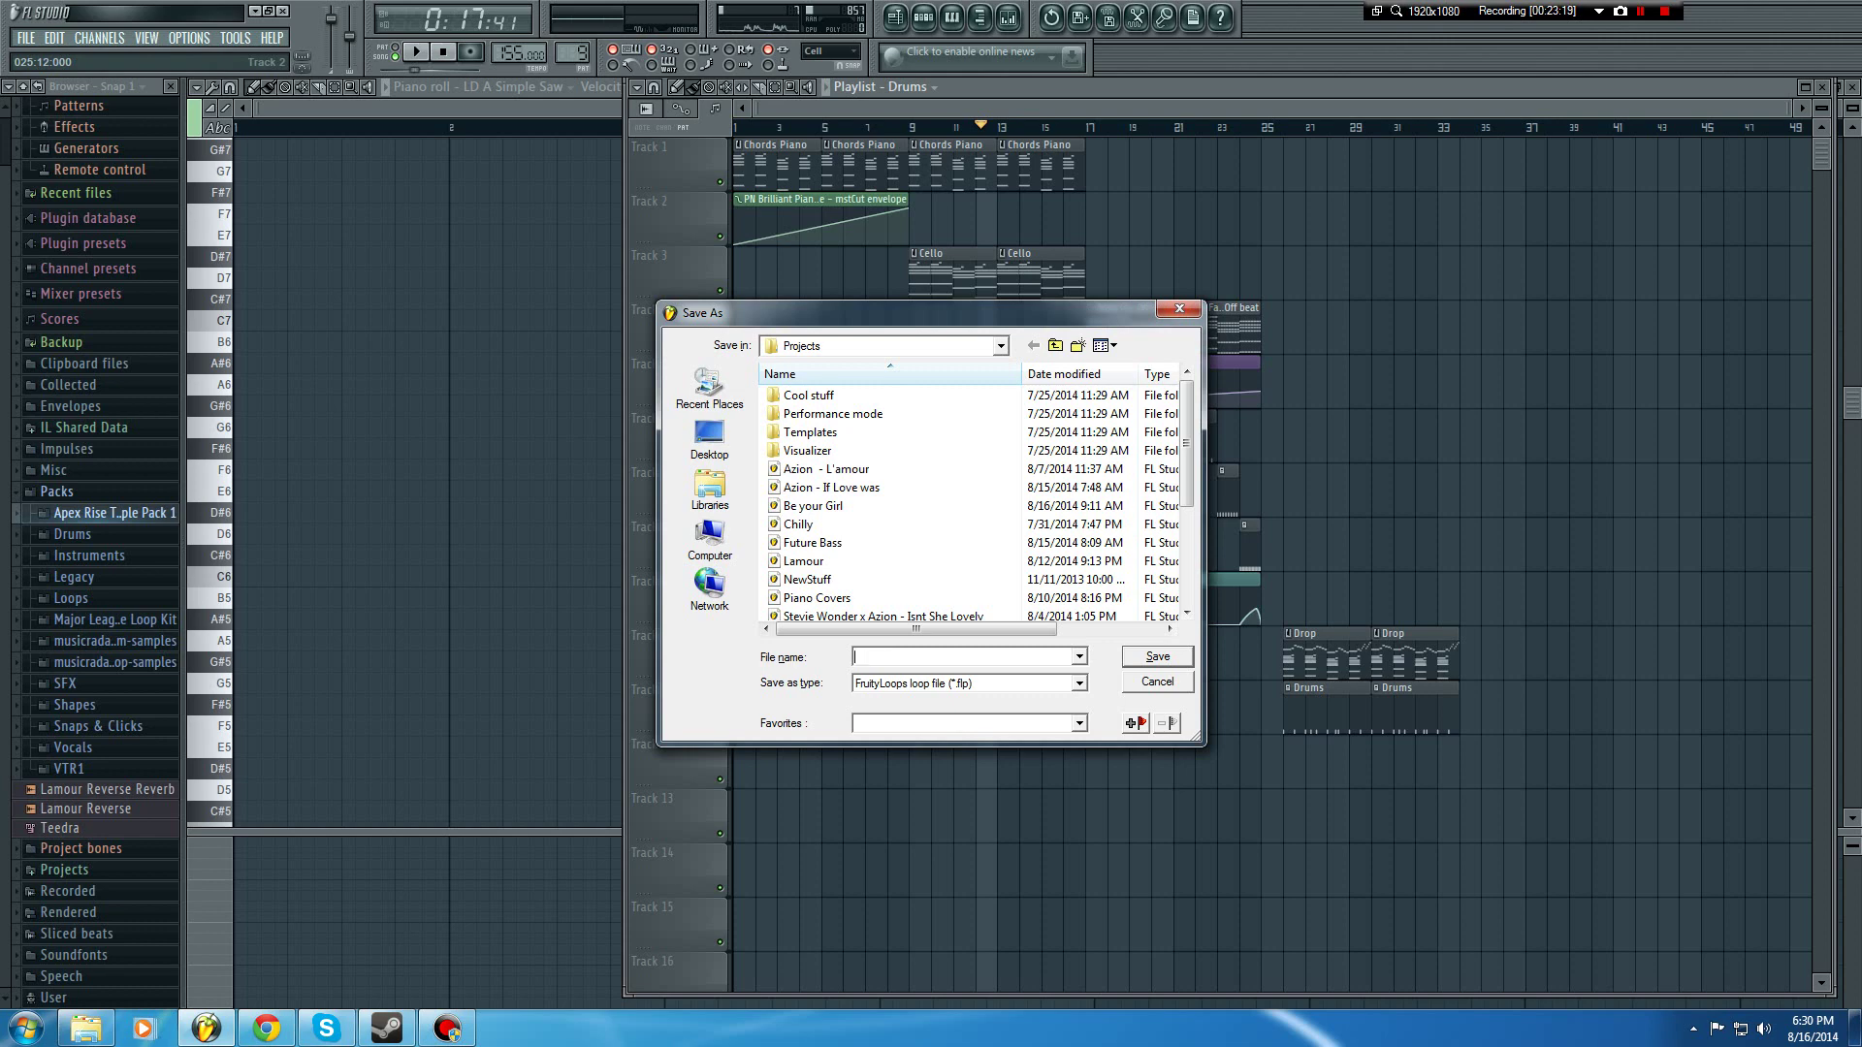
{"action": "key", "text": "Return"}
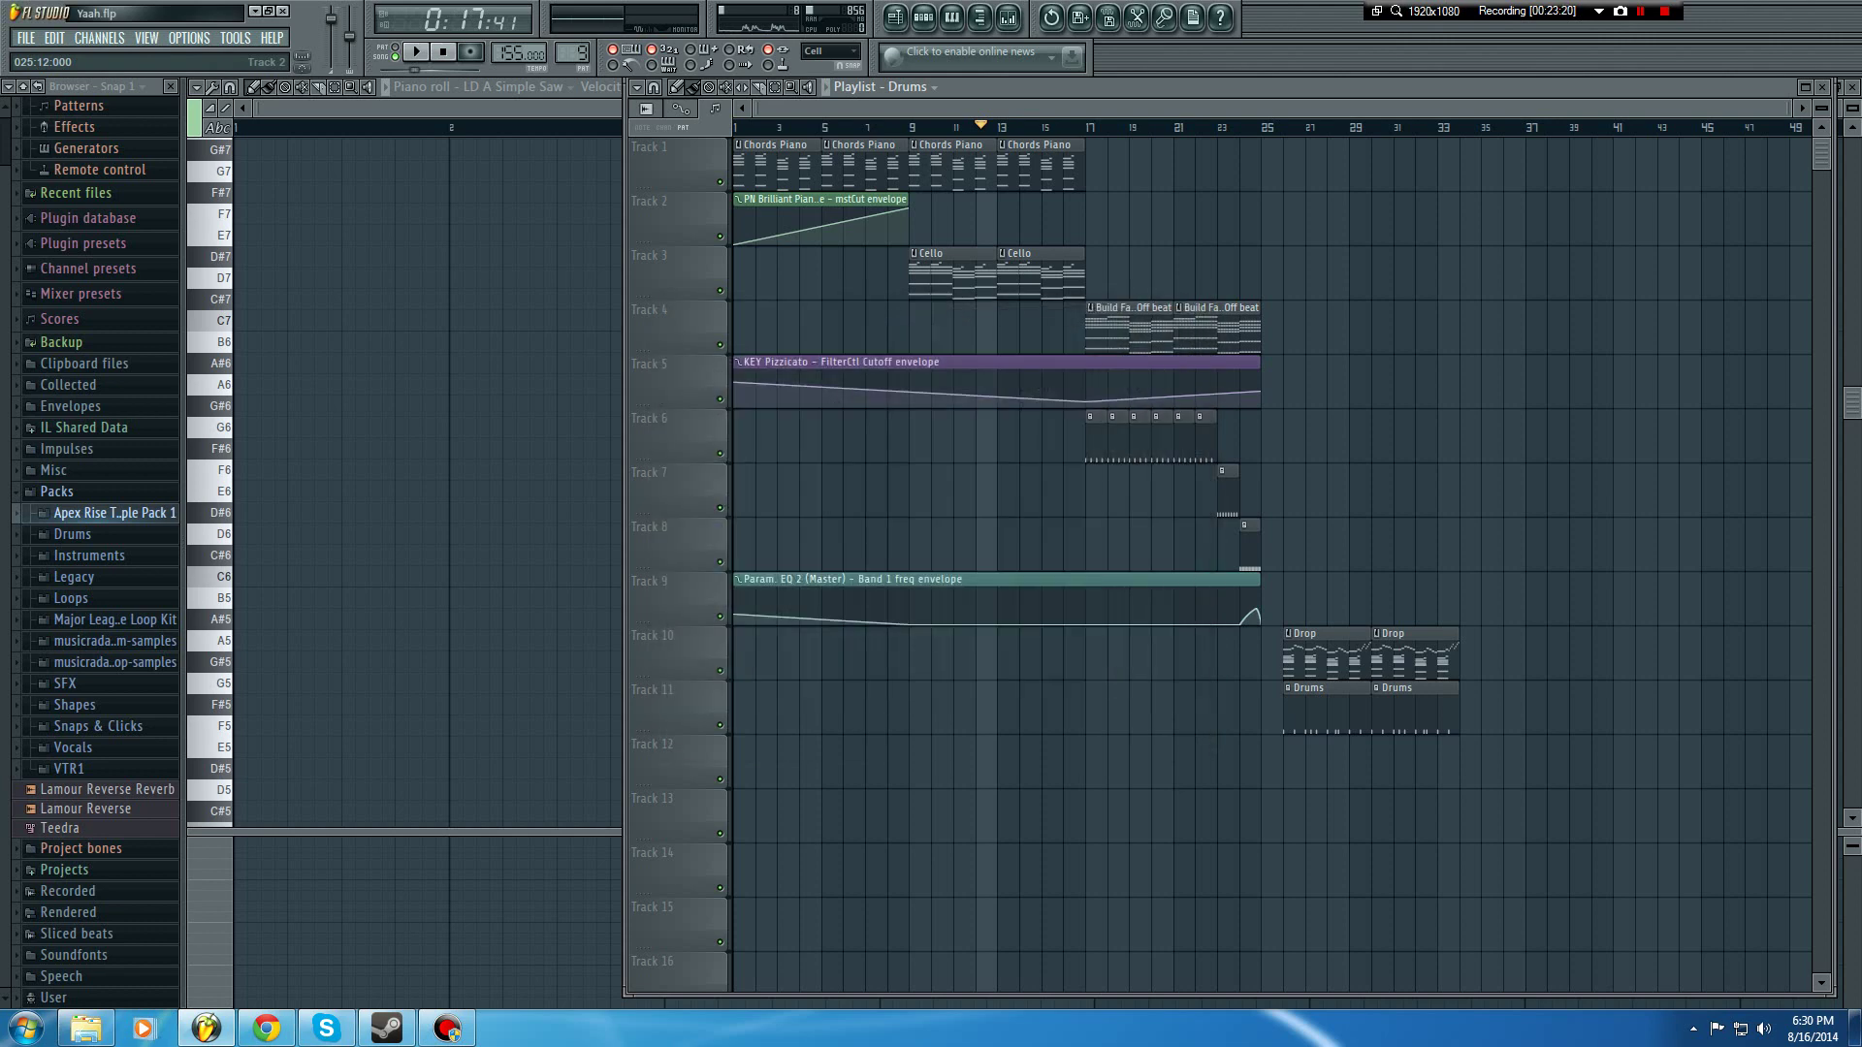
Step: Listen to the arrangement from about bar 18 and to the transition into the drop from about bar 24
{"action": "left_click", "coordinate": [1112, 127]}
{"action": "key", "text": "space"}
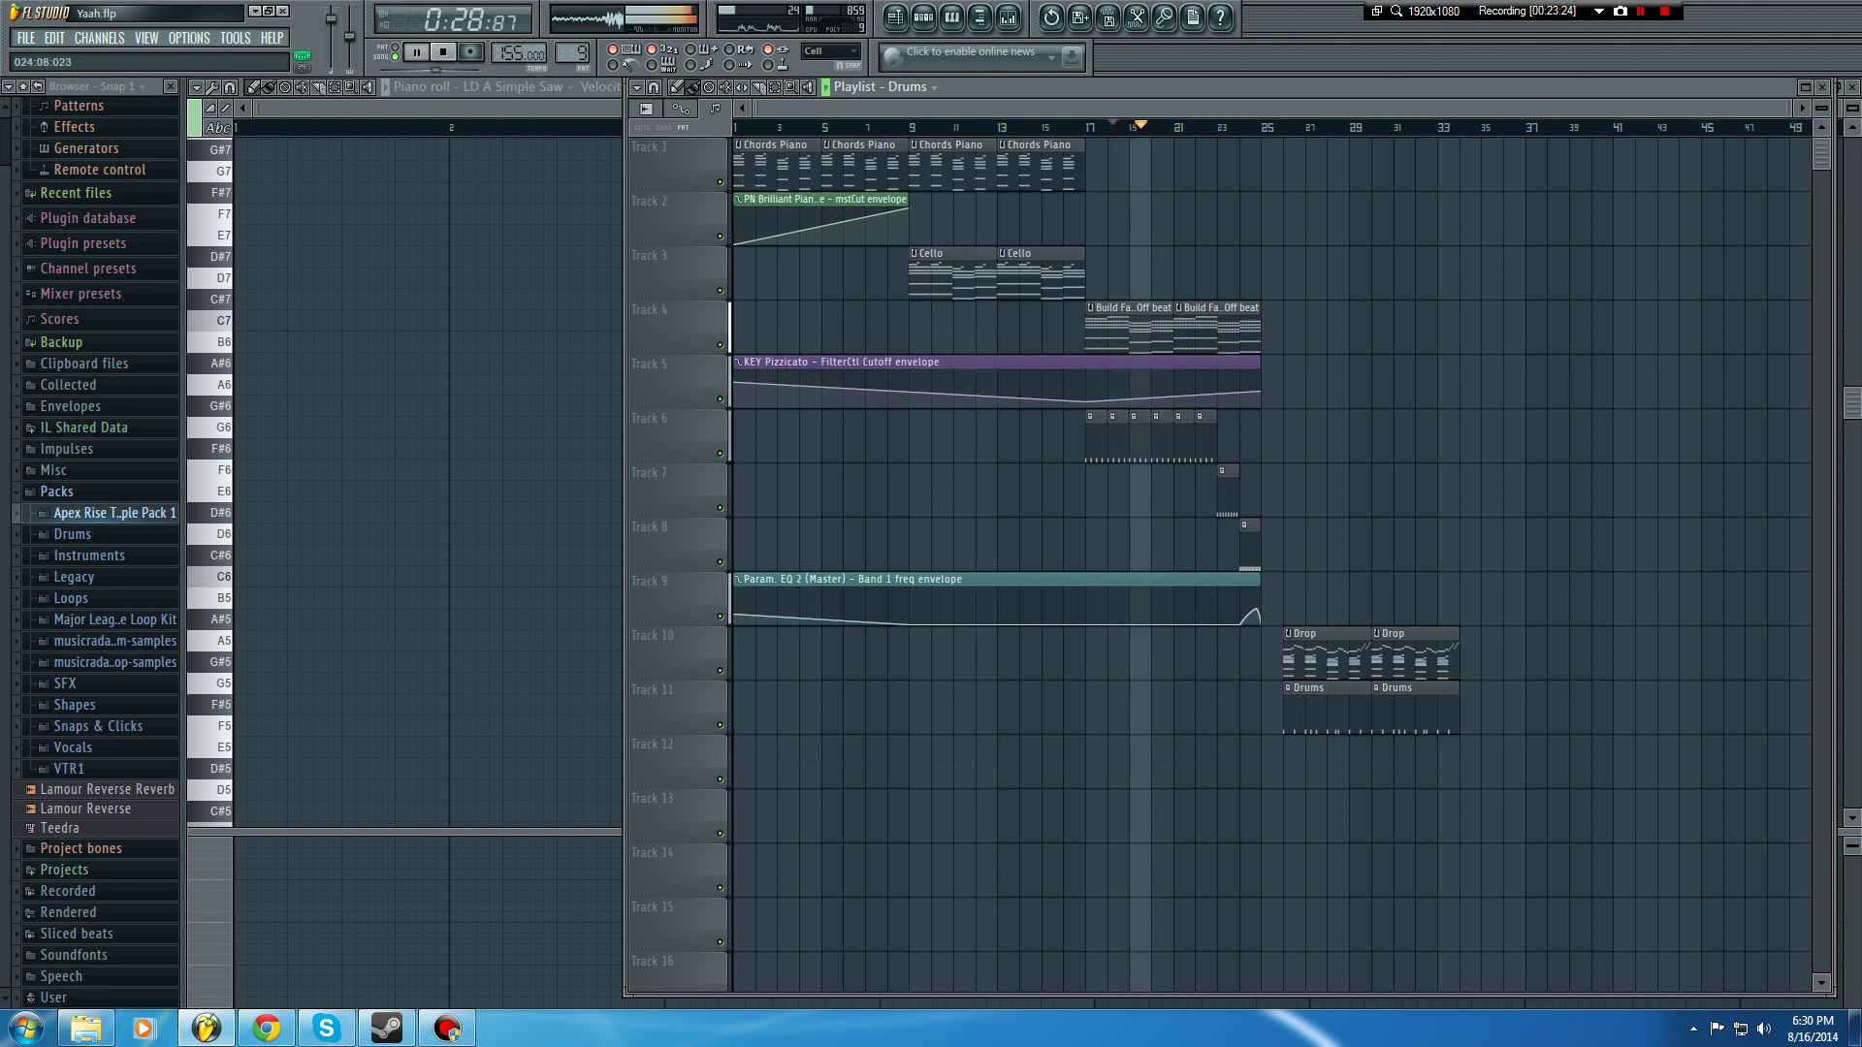
{"action": "left_click", "coordinate": [1250, 127]}
{"action": "key", "text": "space"}
{"action": "key", "text": "space"}
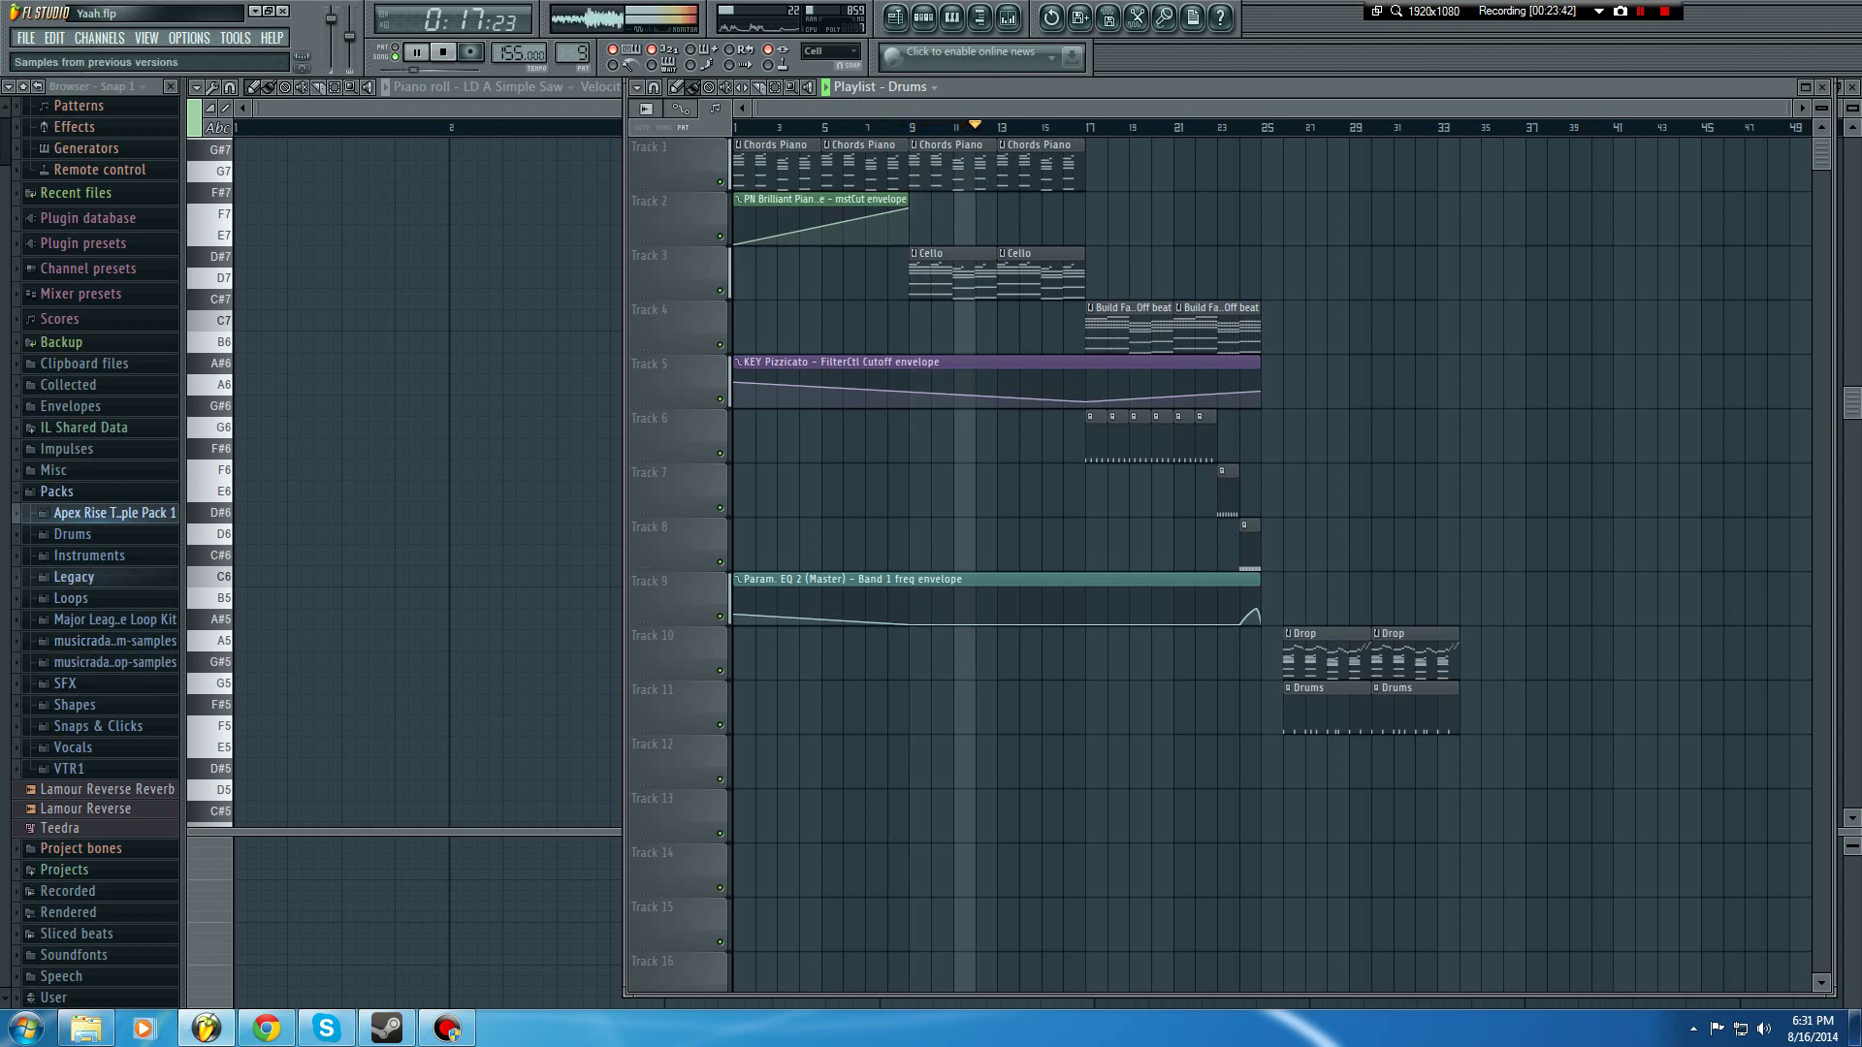
Step: Audition crash samples from the Apex Rise pack and place Crash 6 on Track 12 at bar 25
{"action": "scroll", "coordinate": [78, 748], "scroll_direction": "down", "scroll_amount": 3}
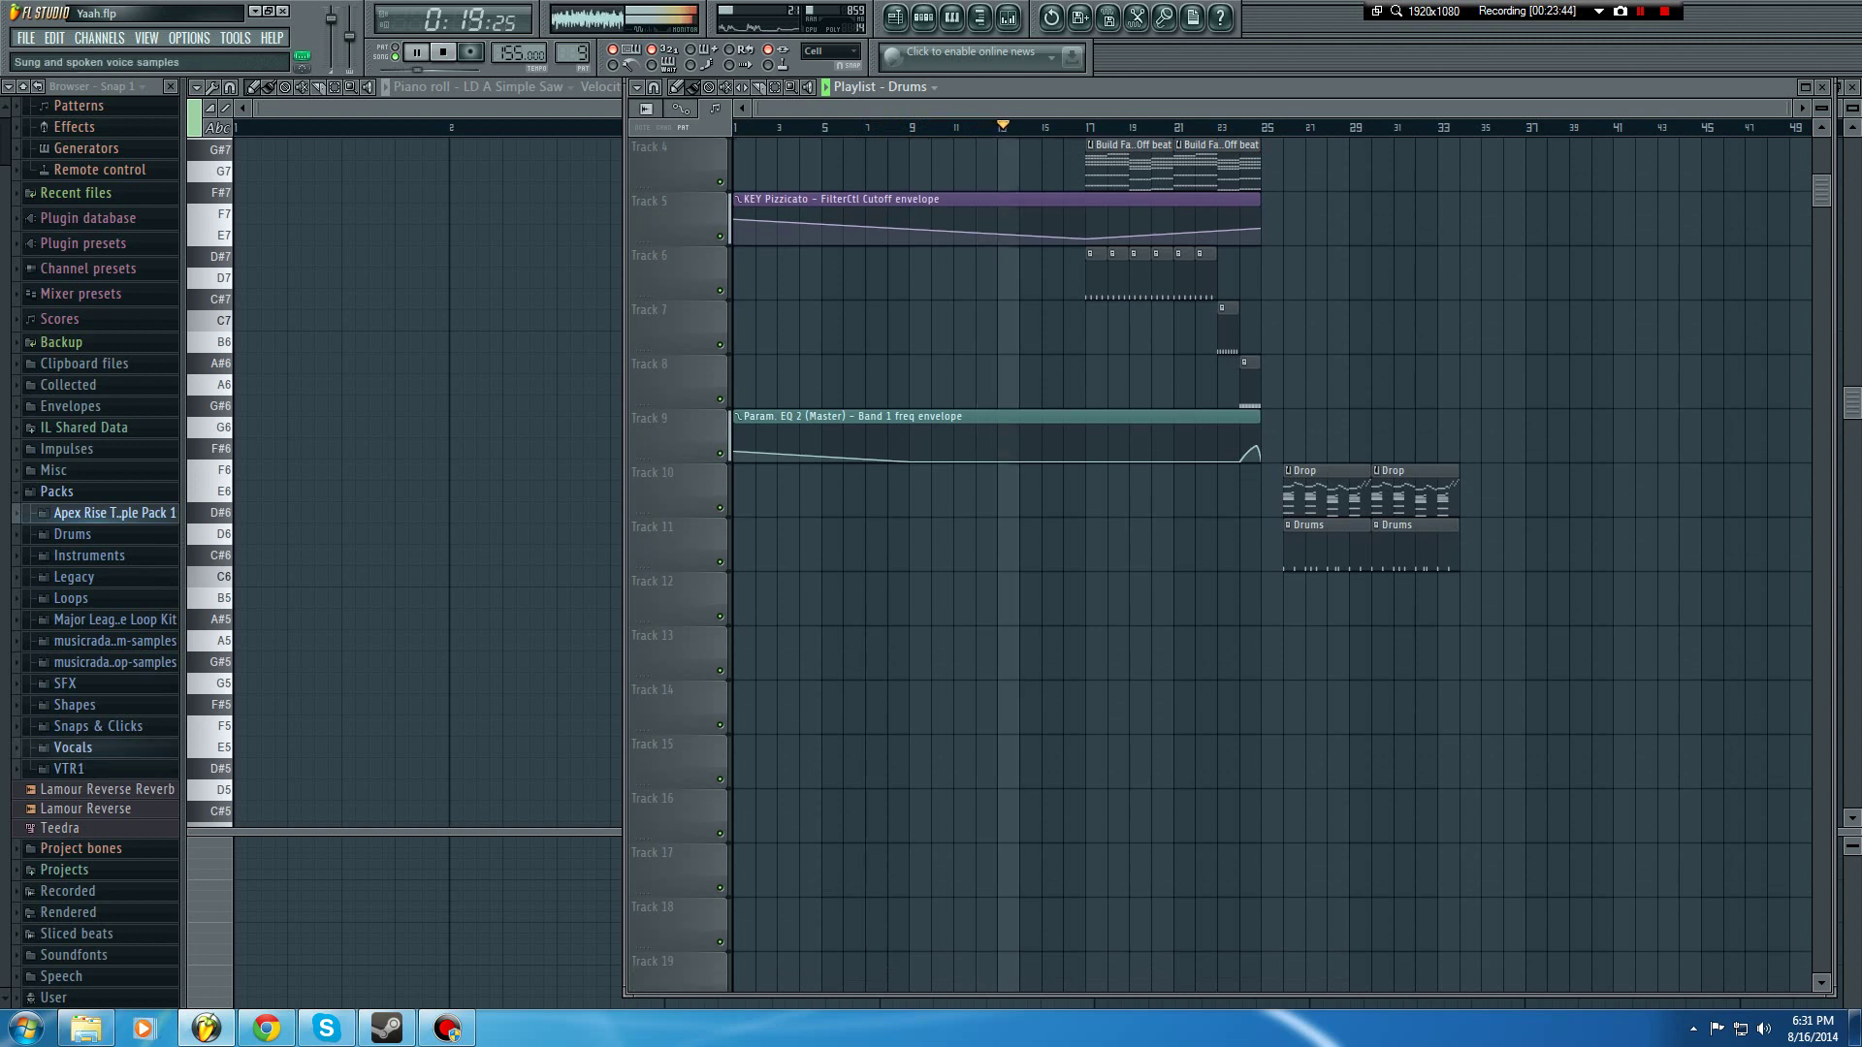
{"action": "left_click", "coordinate": [107, 513]}
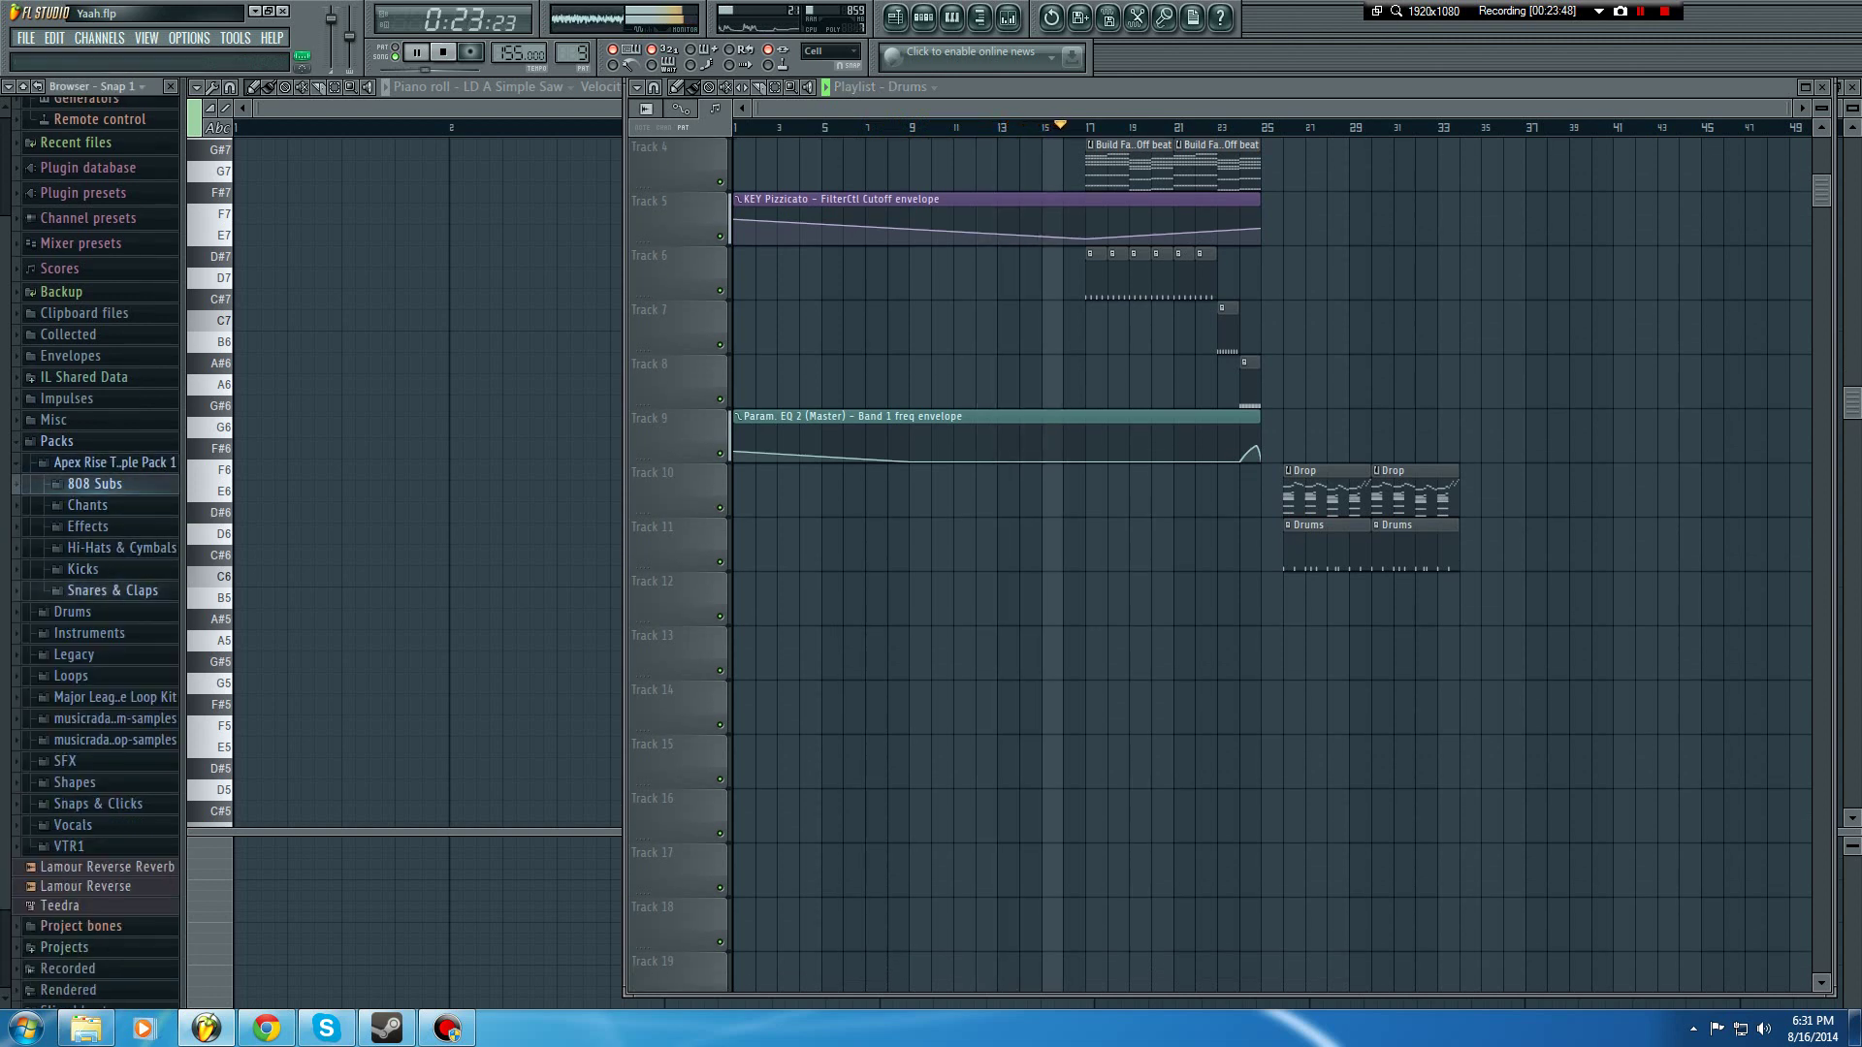
{"action": "left_click", "coordinate": [113, 590]}
{"action": "left_click", "coordinate": [112, 591]}
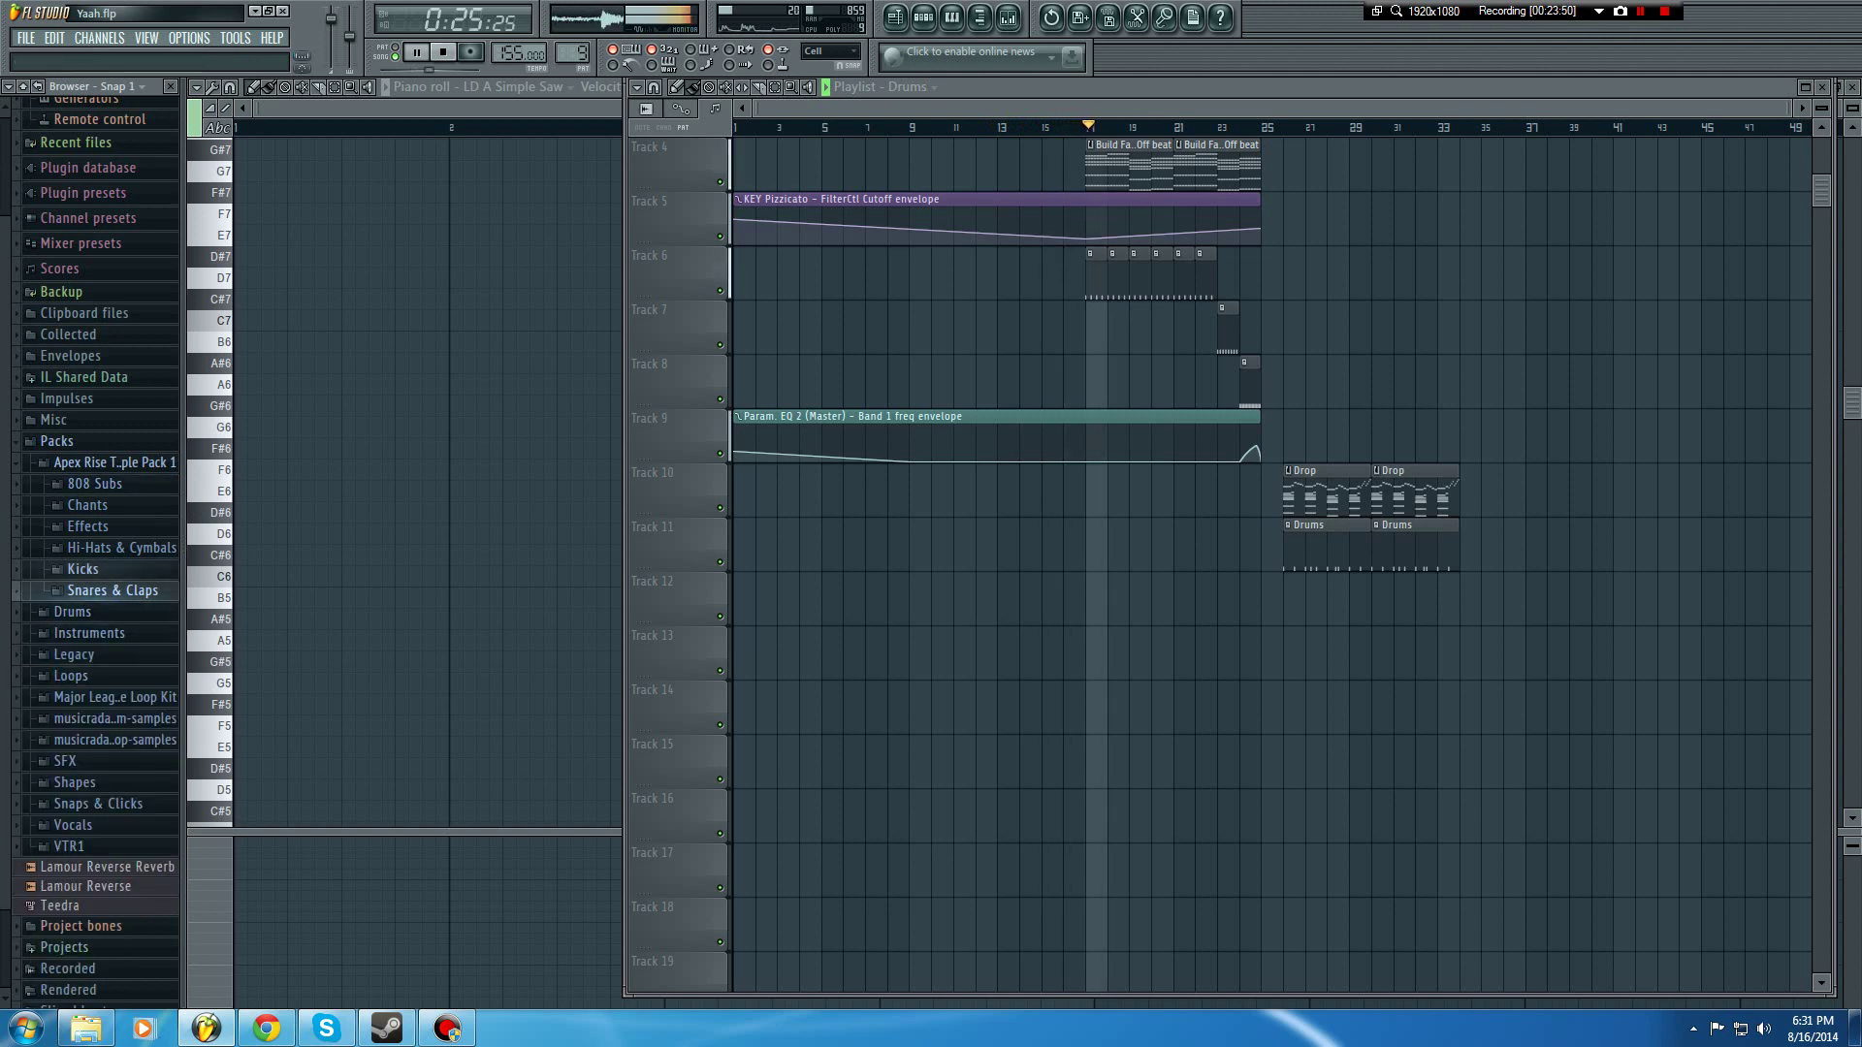
{"action": "left_click", "coordinate": [121, 548]}
{"action": "left_click", "coordinate": [104, 591]}
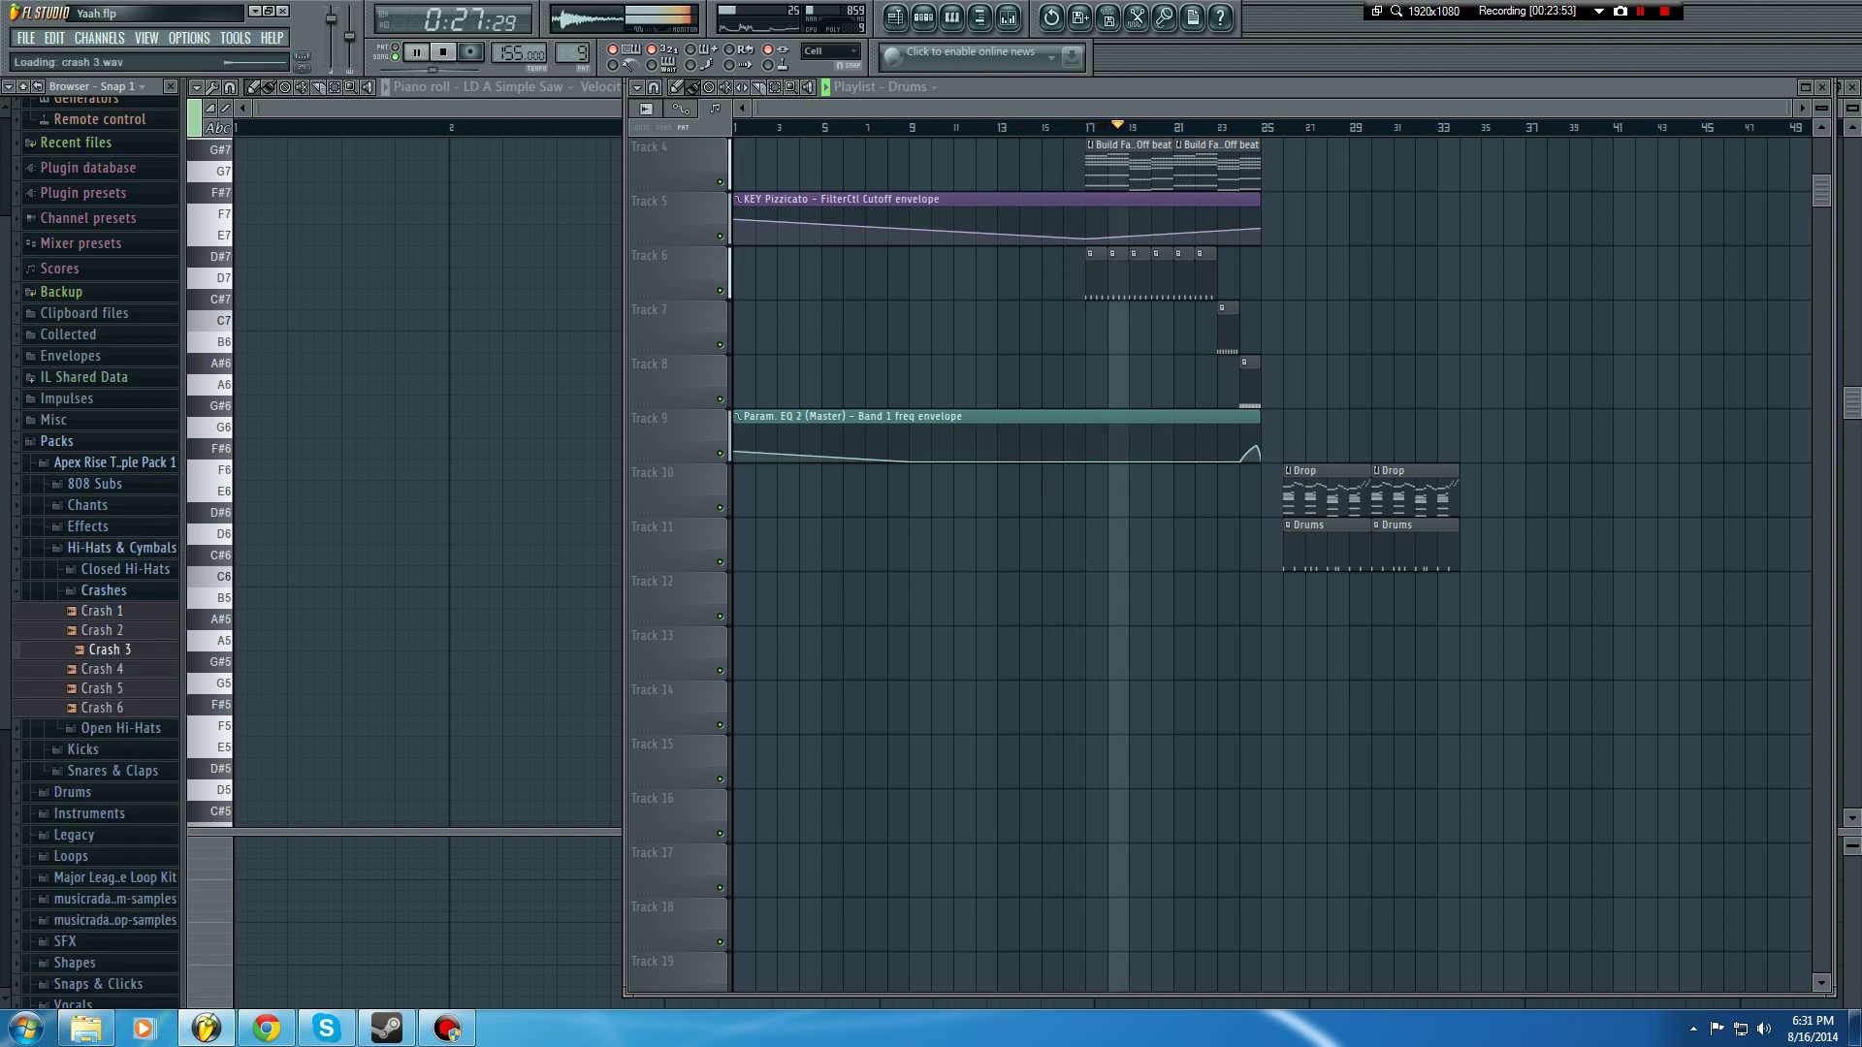
{"action": "left_click", "coordinate": [101, 689]}
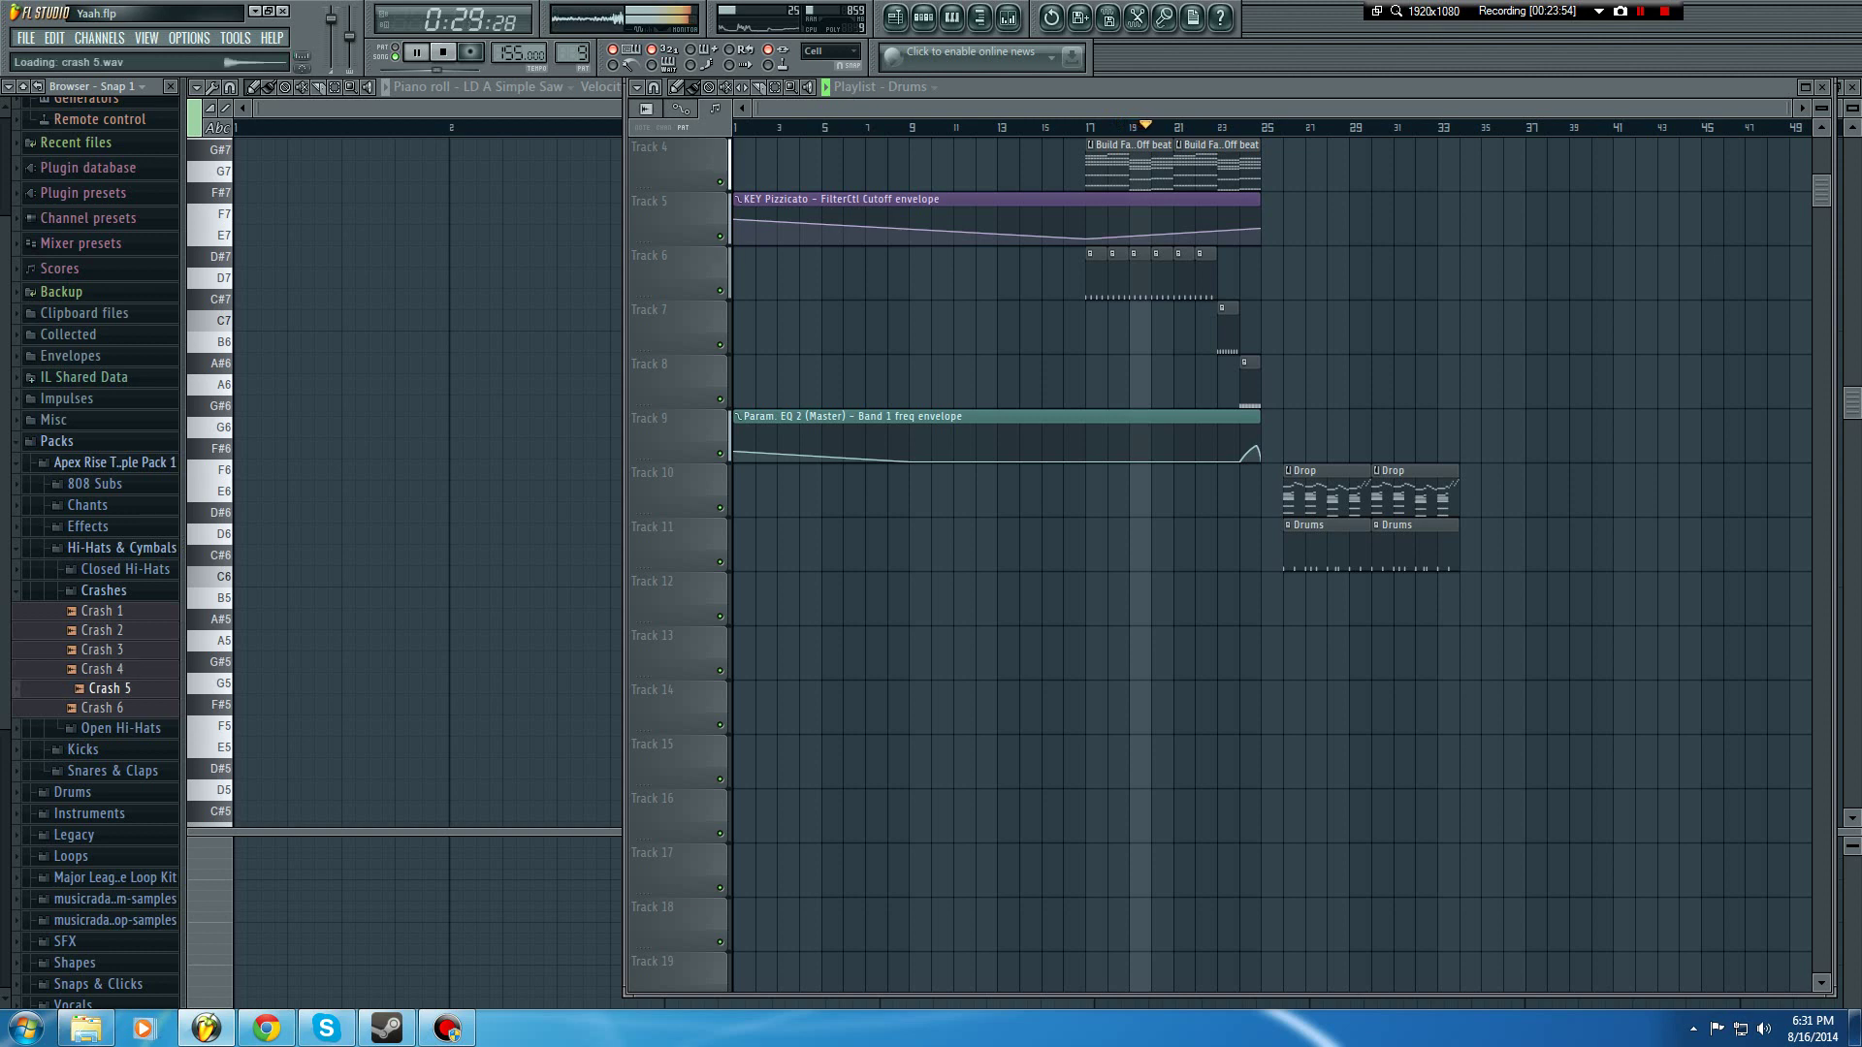
{"action": "left_click", "coordinate": [102, 708]}
{"action": "left_click_drag", "start_coordinate": [102, 708], "coordinate": [1282, 599]}
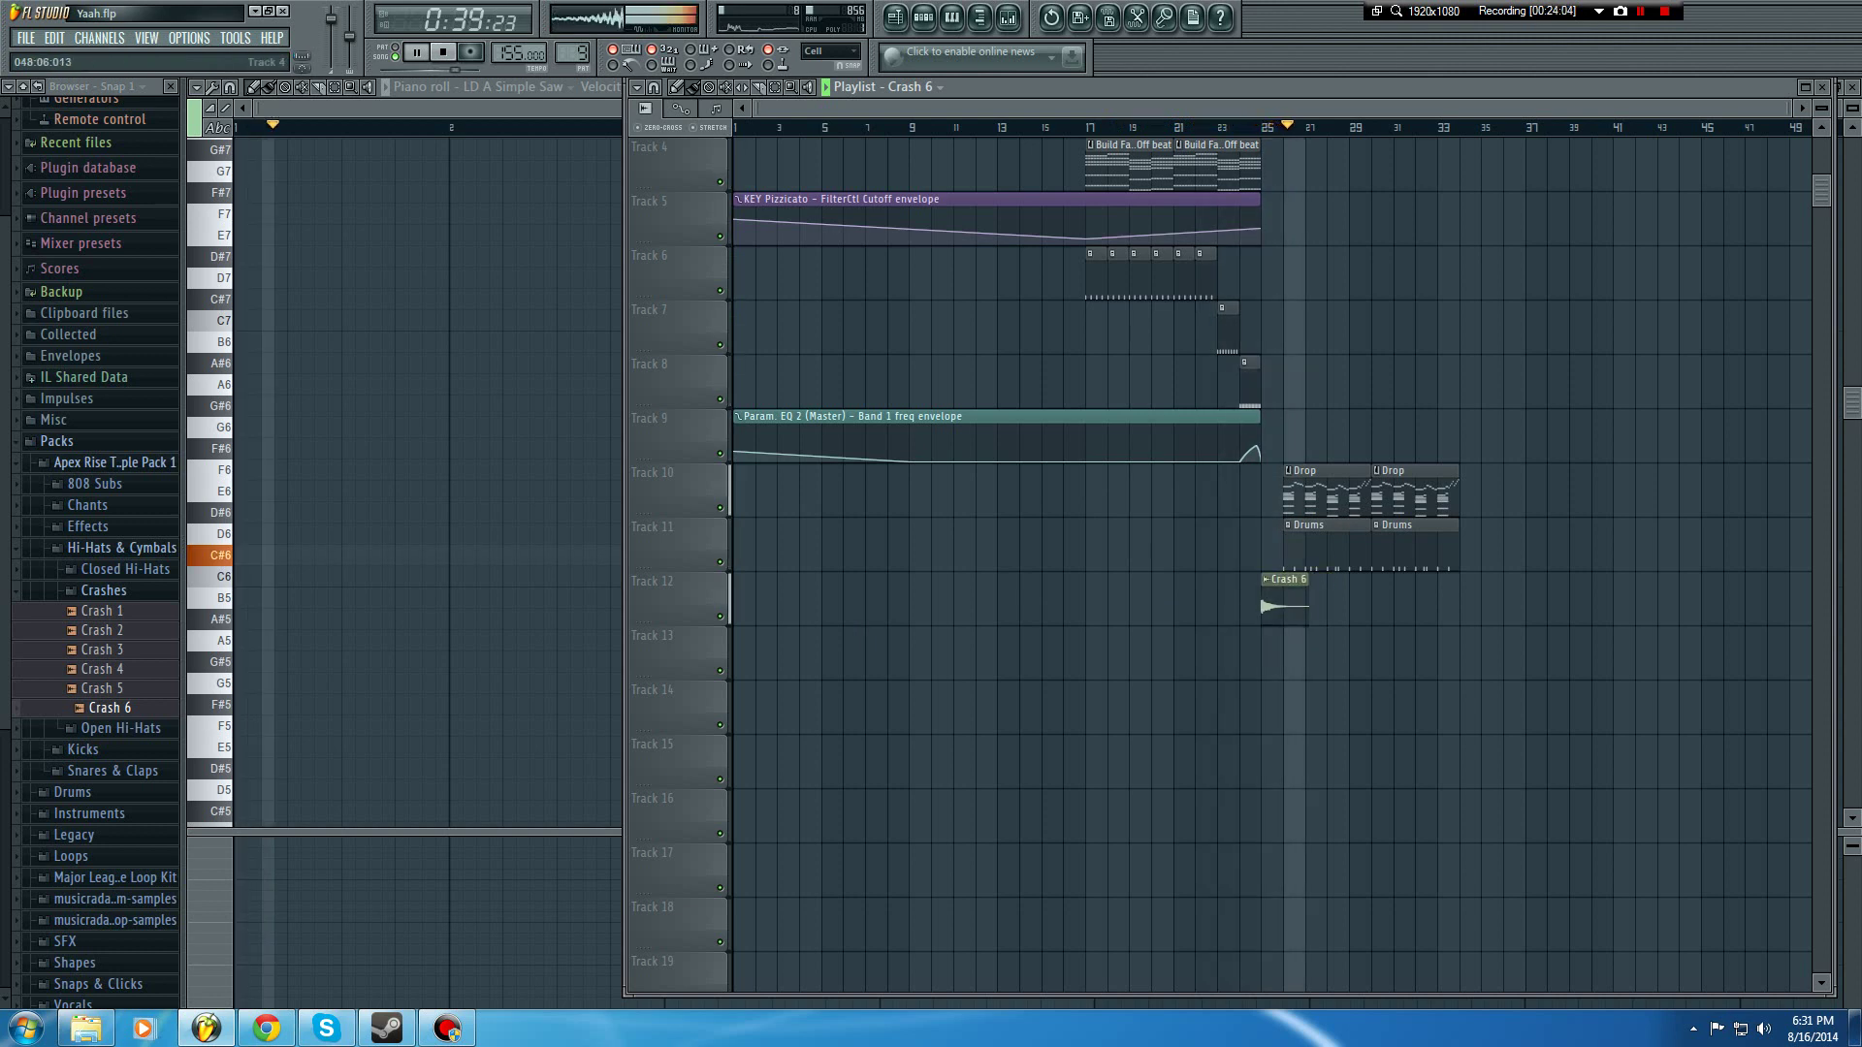
Step: Close the playlist and piano roll and replace the Fruity Limiter on the Master track with Maximus
{"action": "left_click", "coordinate": [1821, 86]}
{"action": "left_click", "coordinate": [1852, 86]}
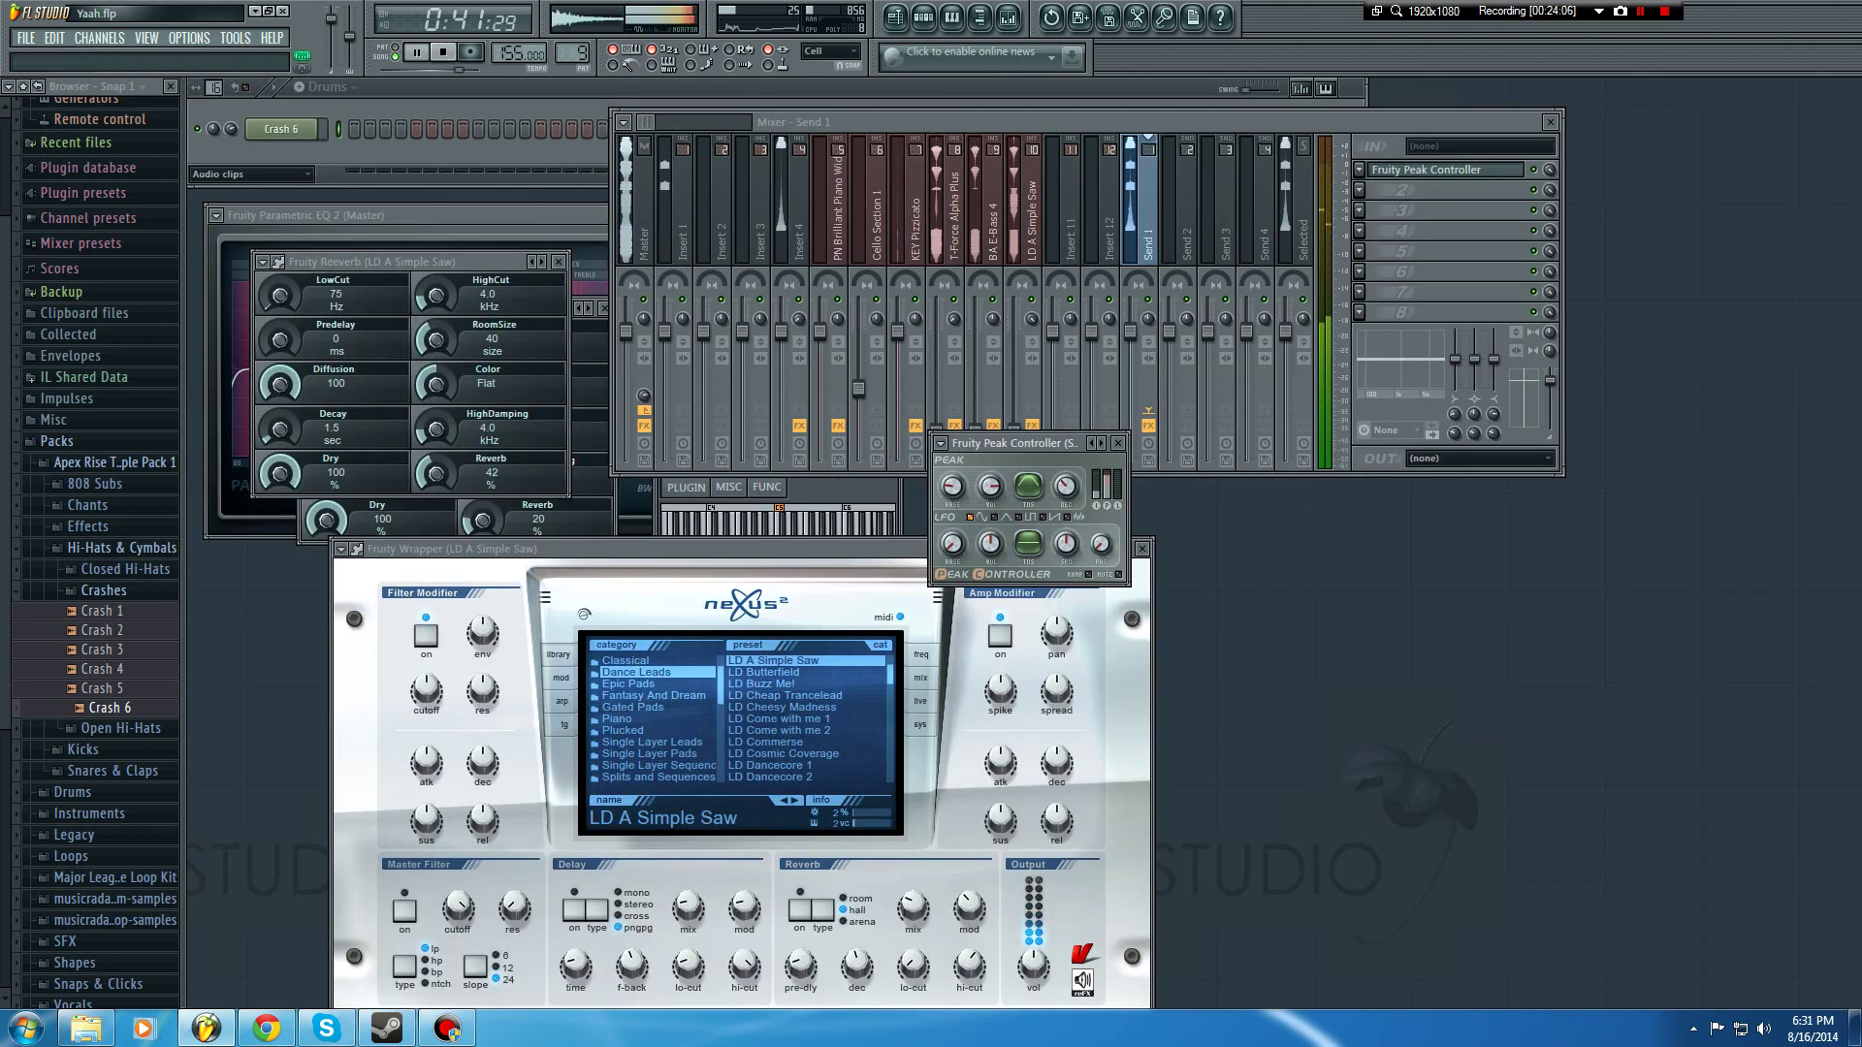
{"action": "left_click", "coordinate": [1359, 312]}
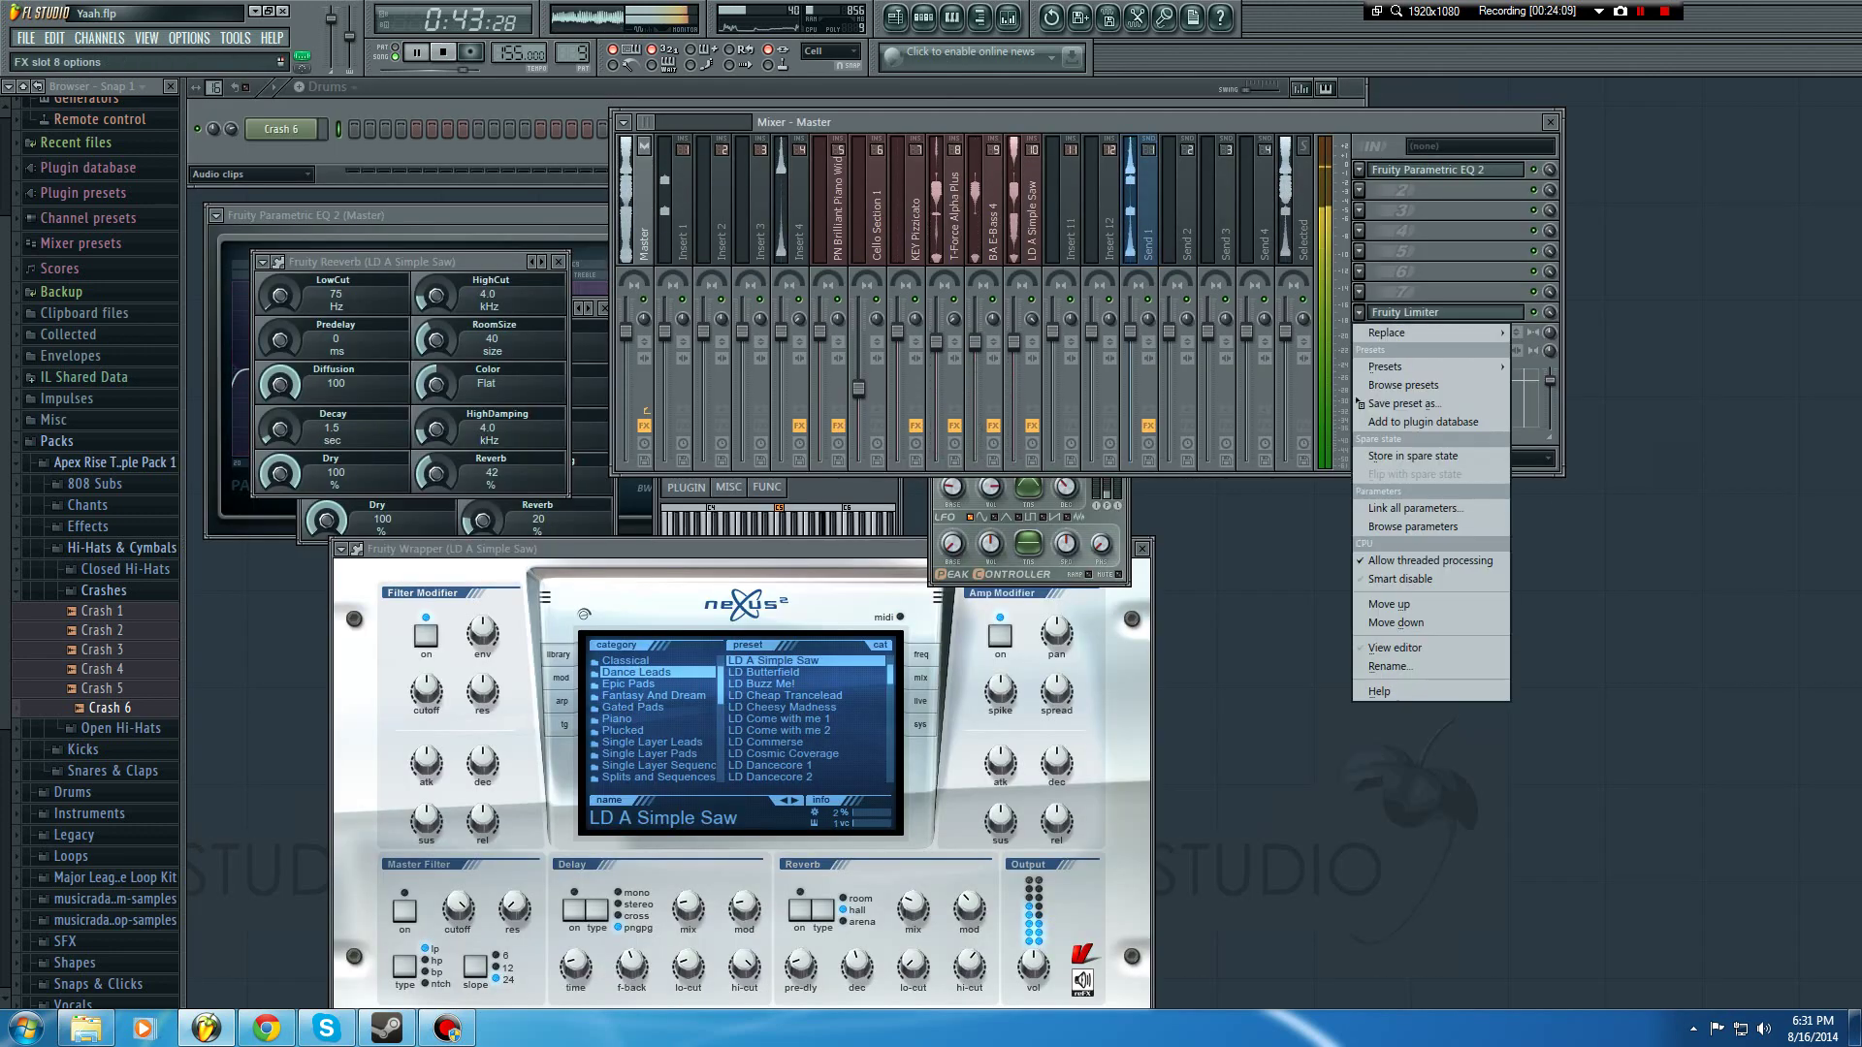
{"action": "mouse_move", "coordinate": [1388, 333]}
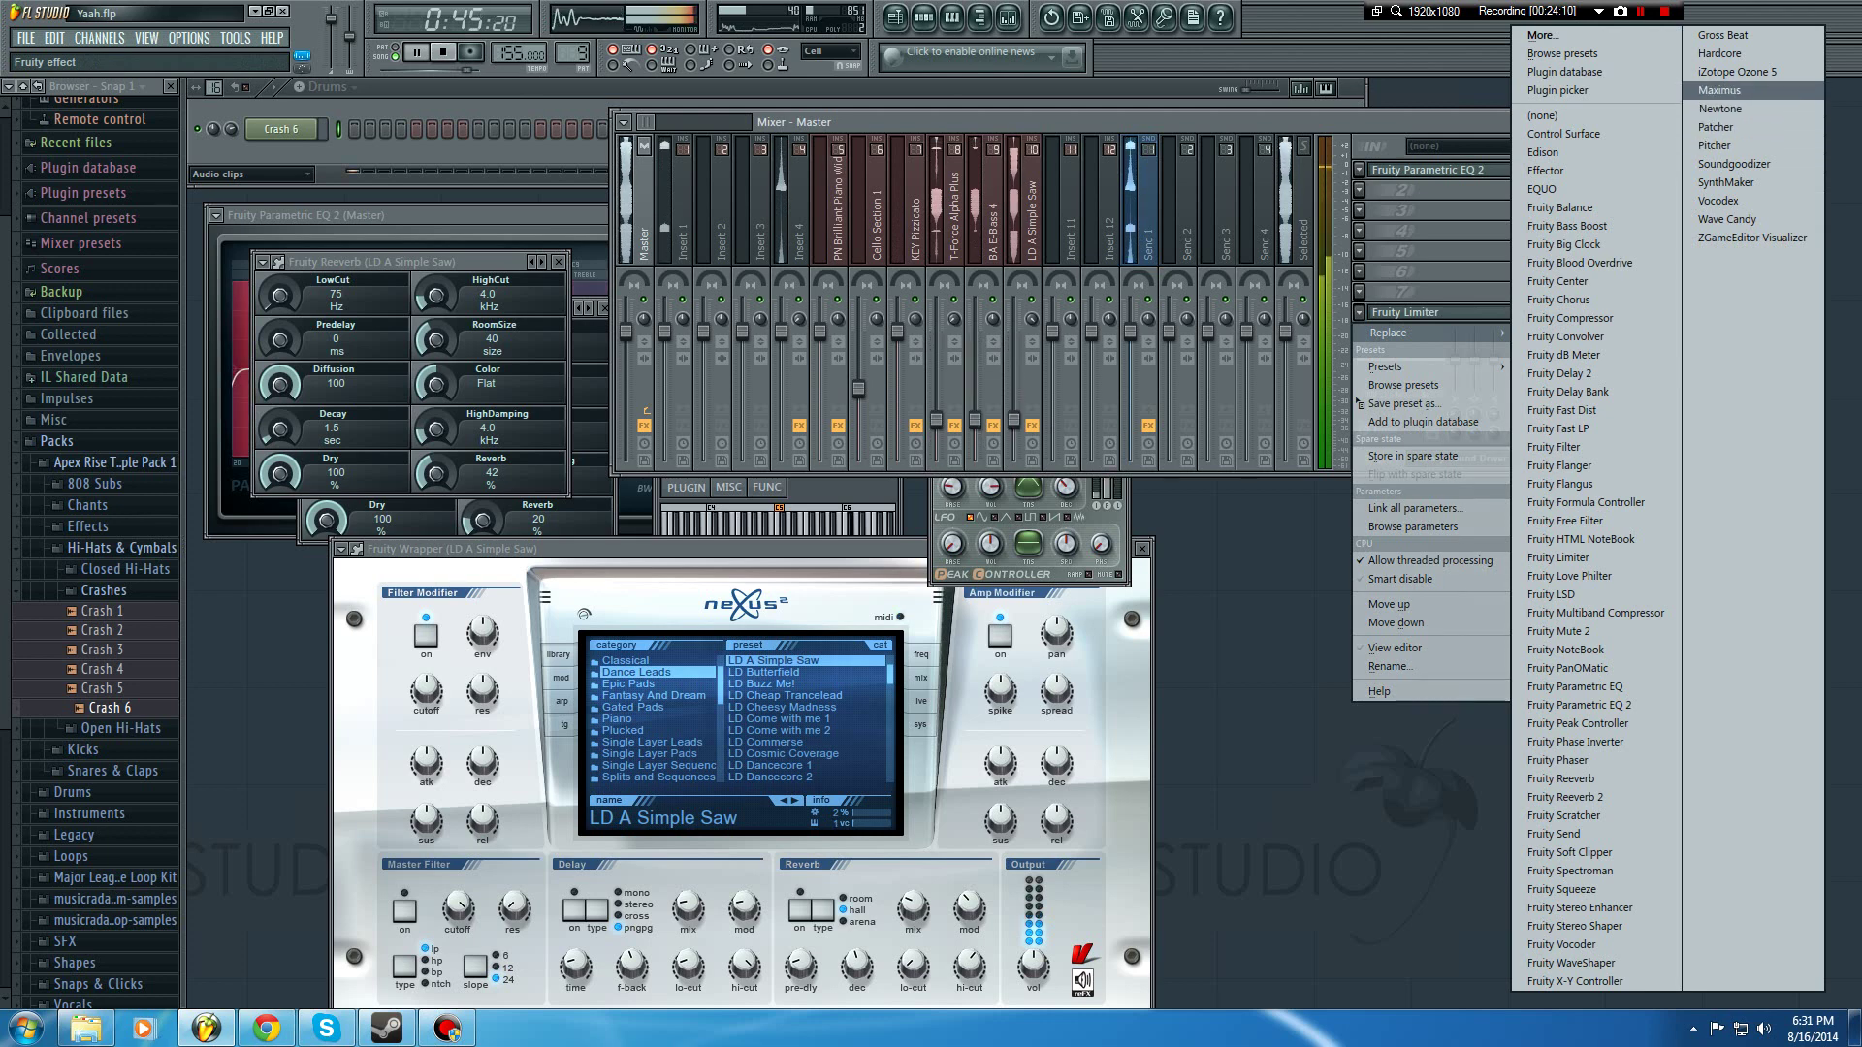
{"action": "left_click", "coordinate": [1720, 91]}
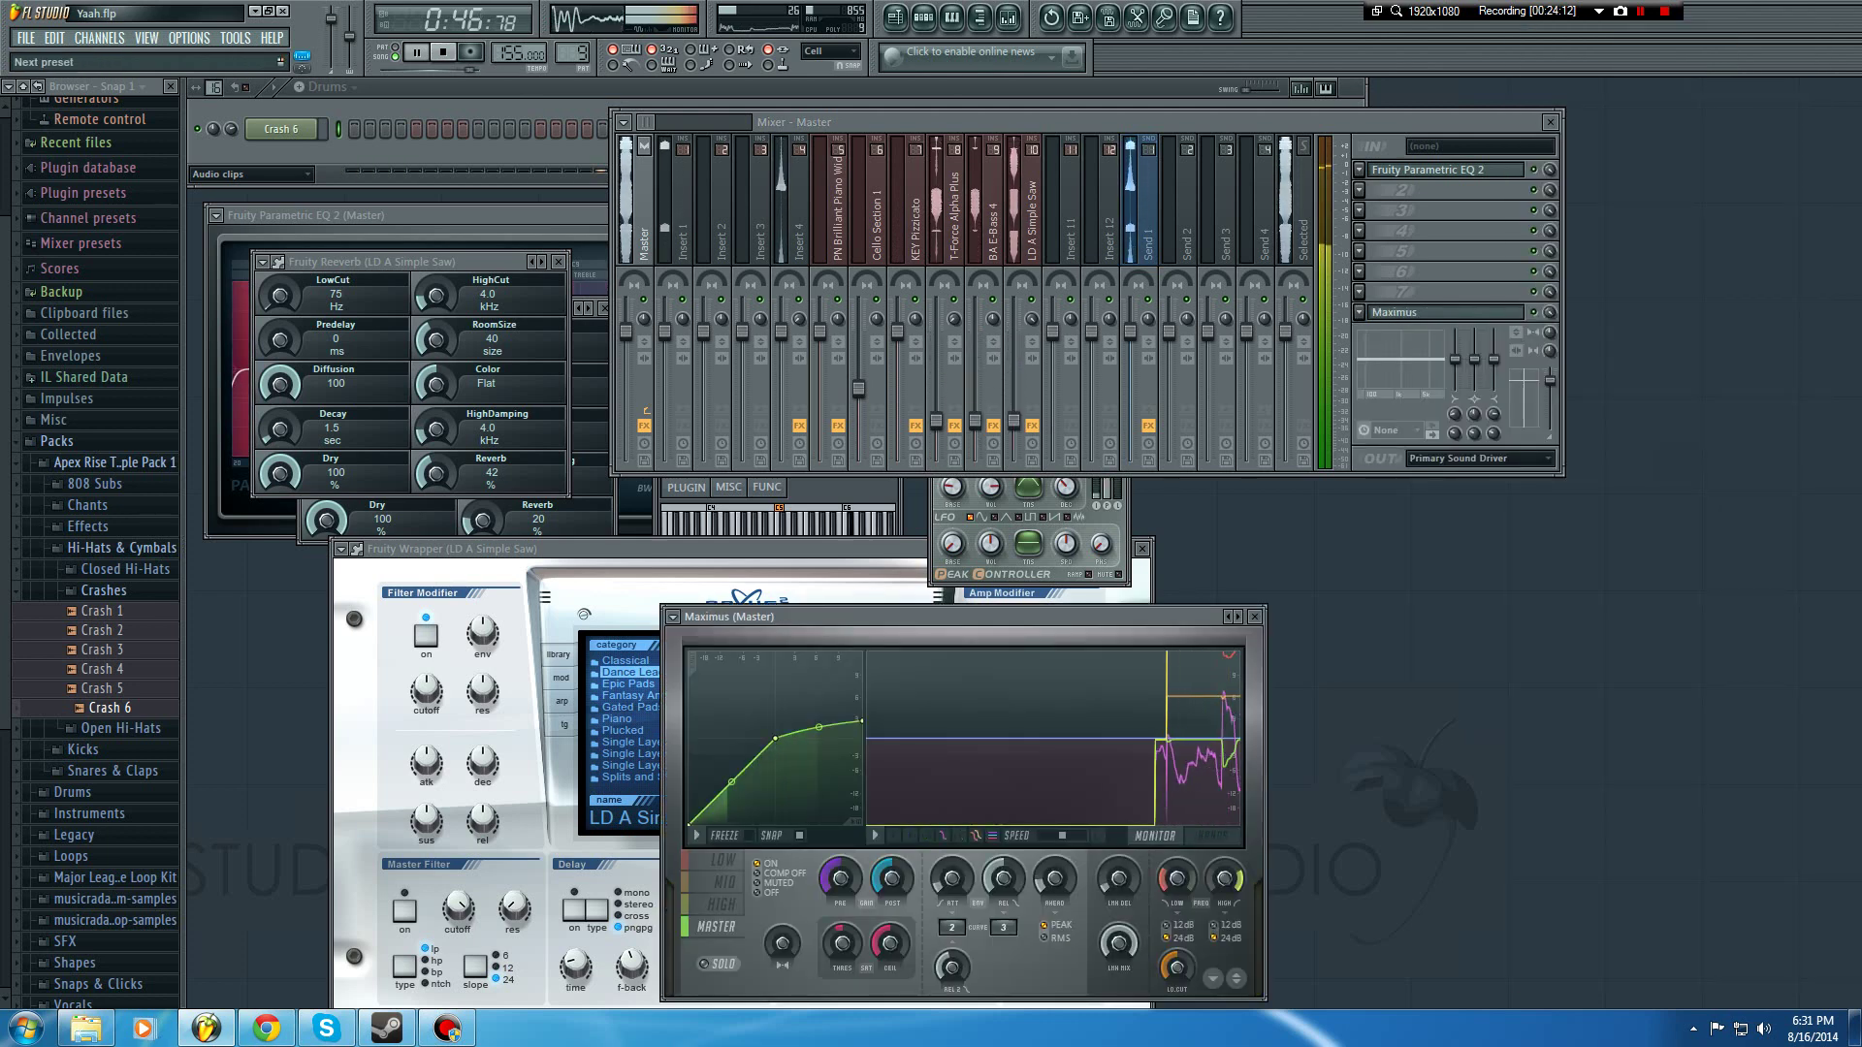
Step: Load the Max loudness mastering preset in Maximus, close the effect, reopen the playlist and stop playback
{"action": "right_click", "coordinate": [1237, 617]}
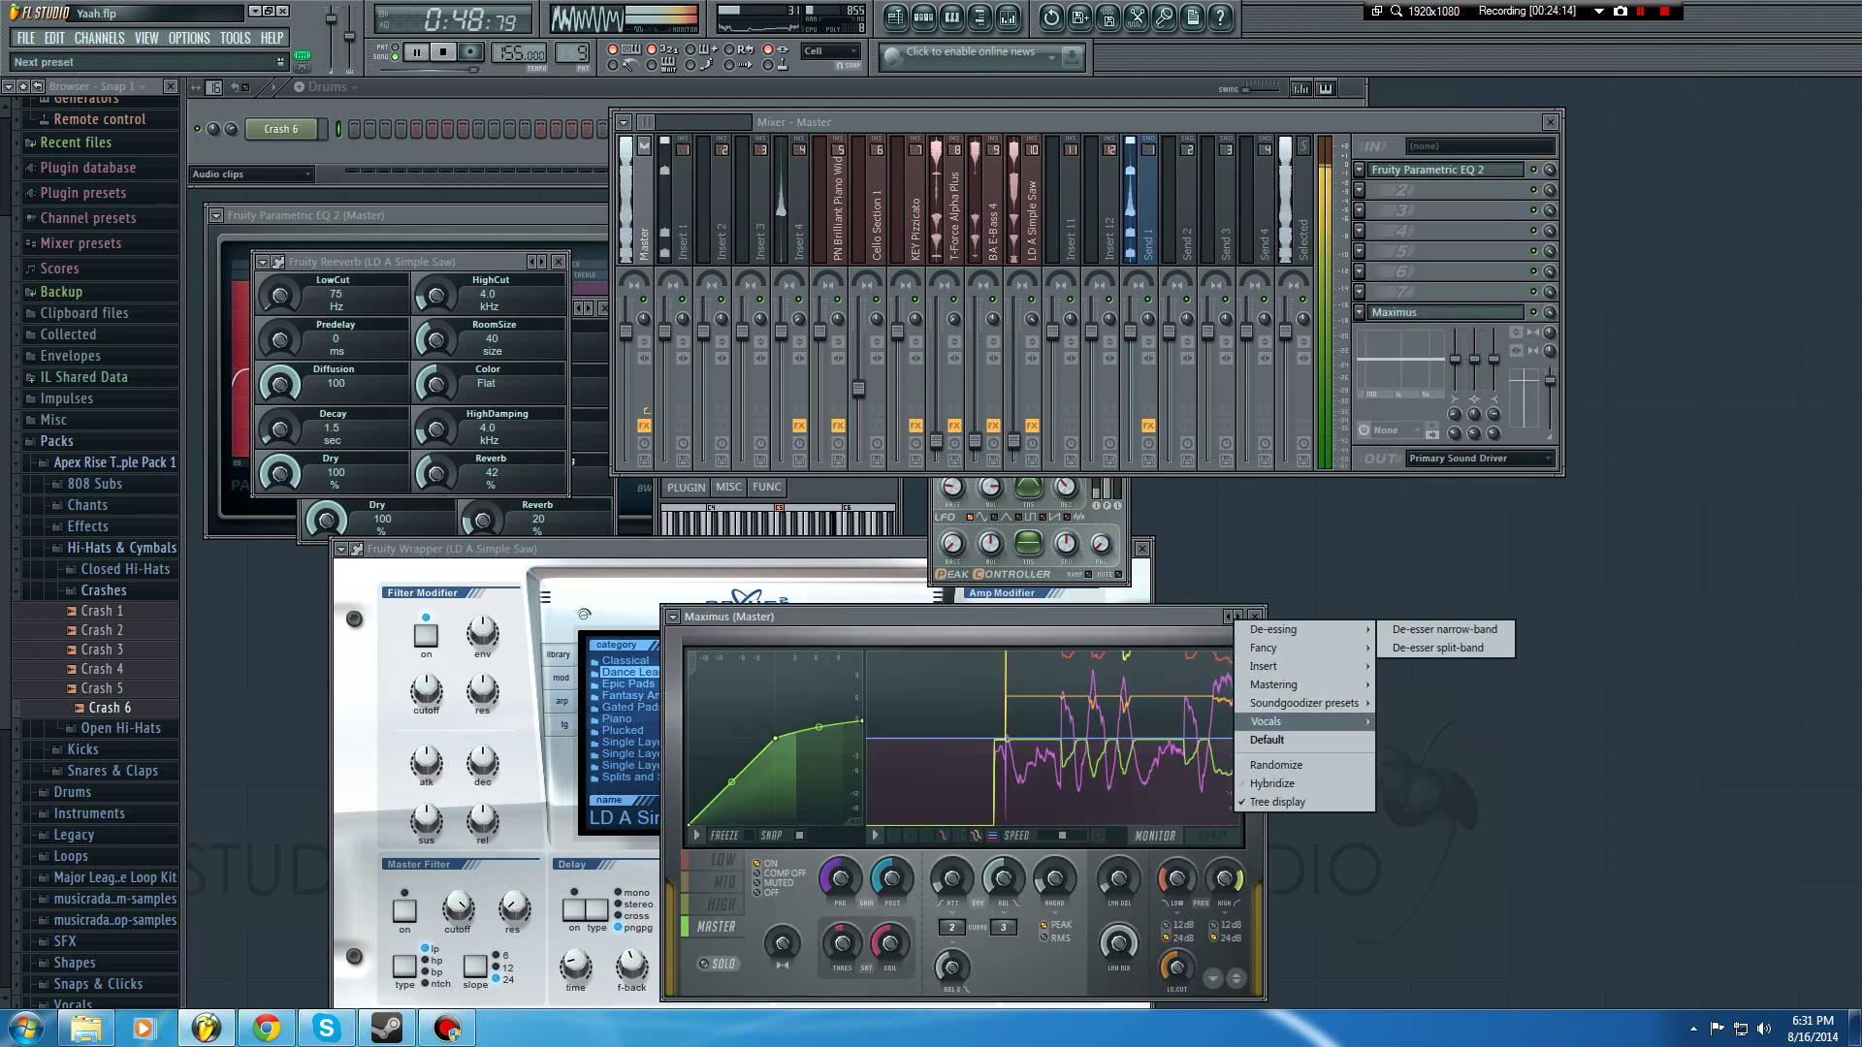
{"action": "mouse_move", "coordinate": [1275, 685]}
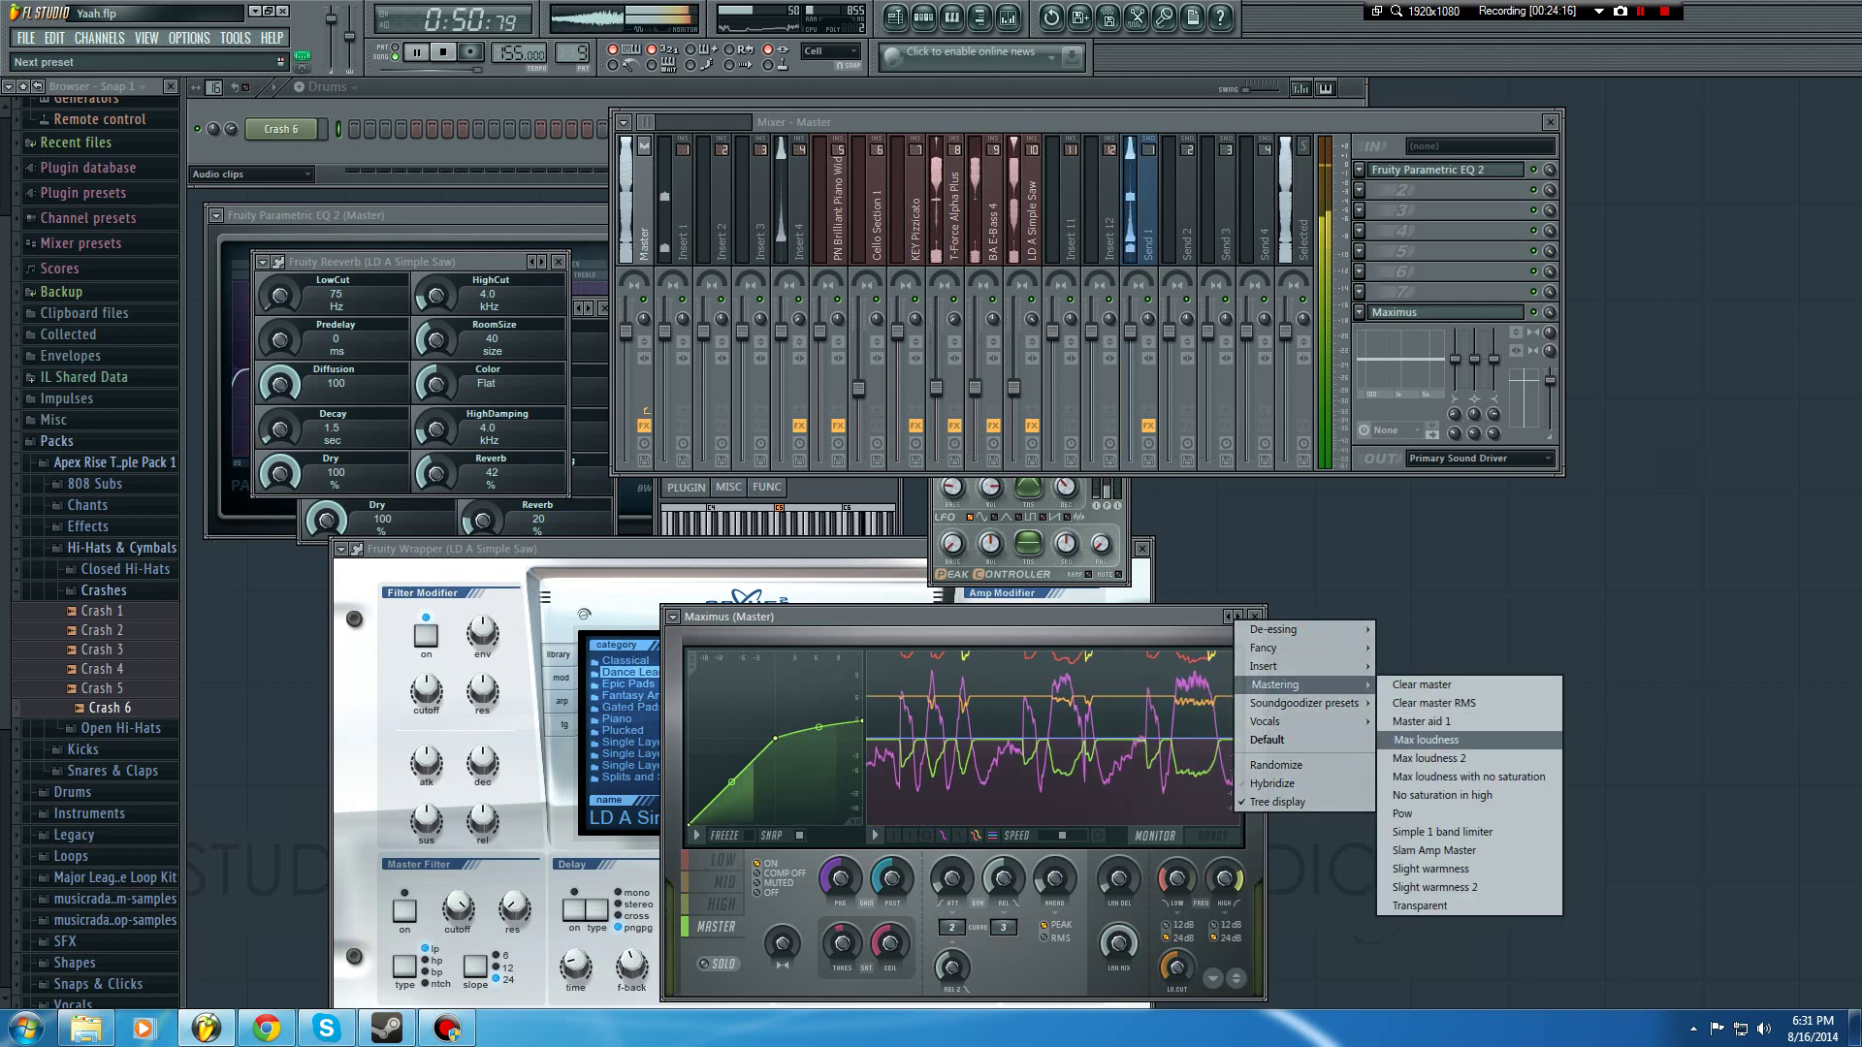
{"action": "left_click", "coordinate": [1437, 740]}
{"action": "left_click", "coordinate": [1254, 617]}
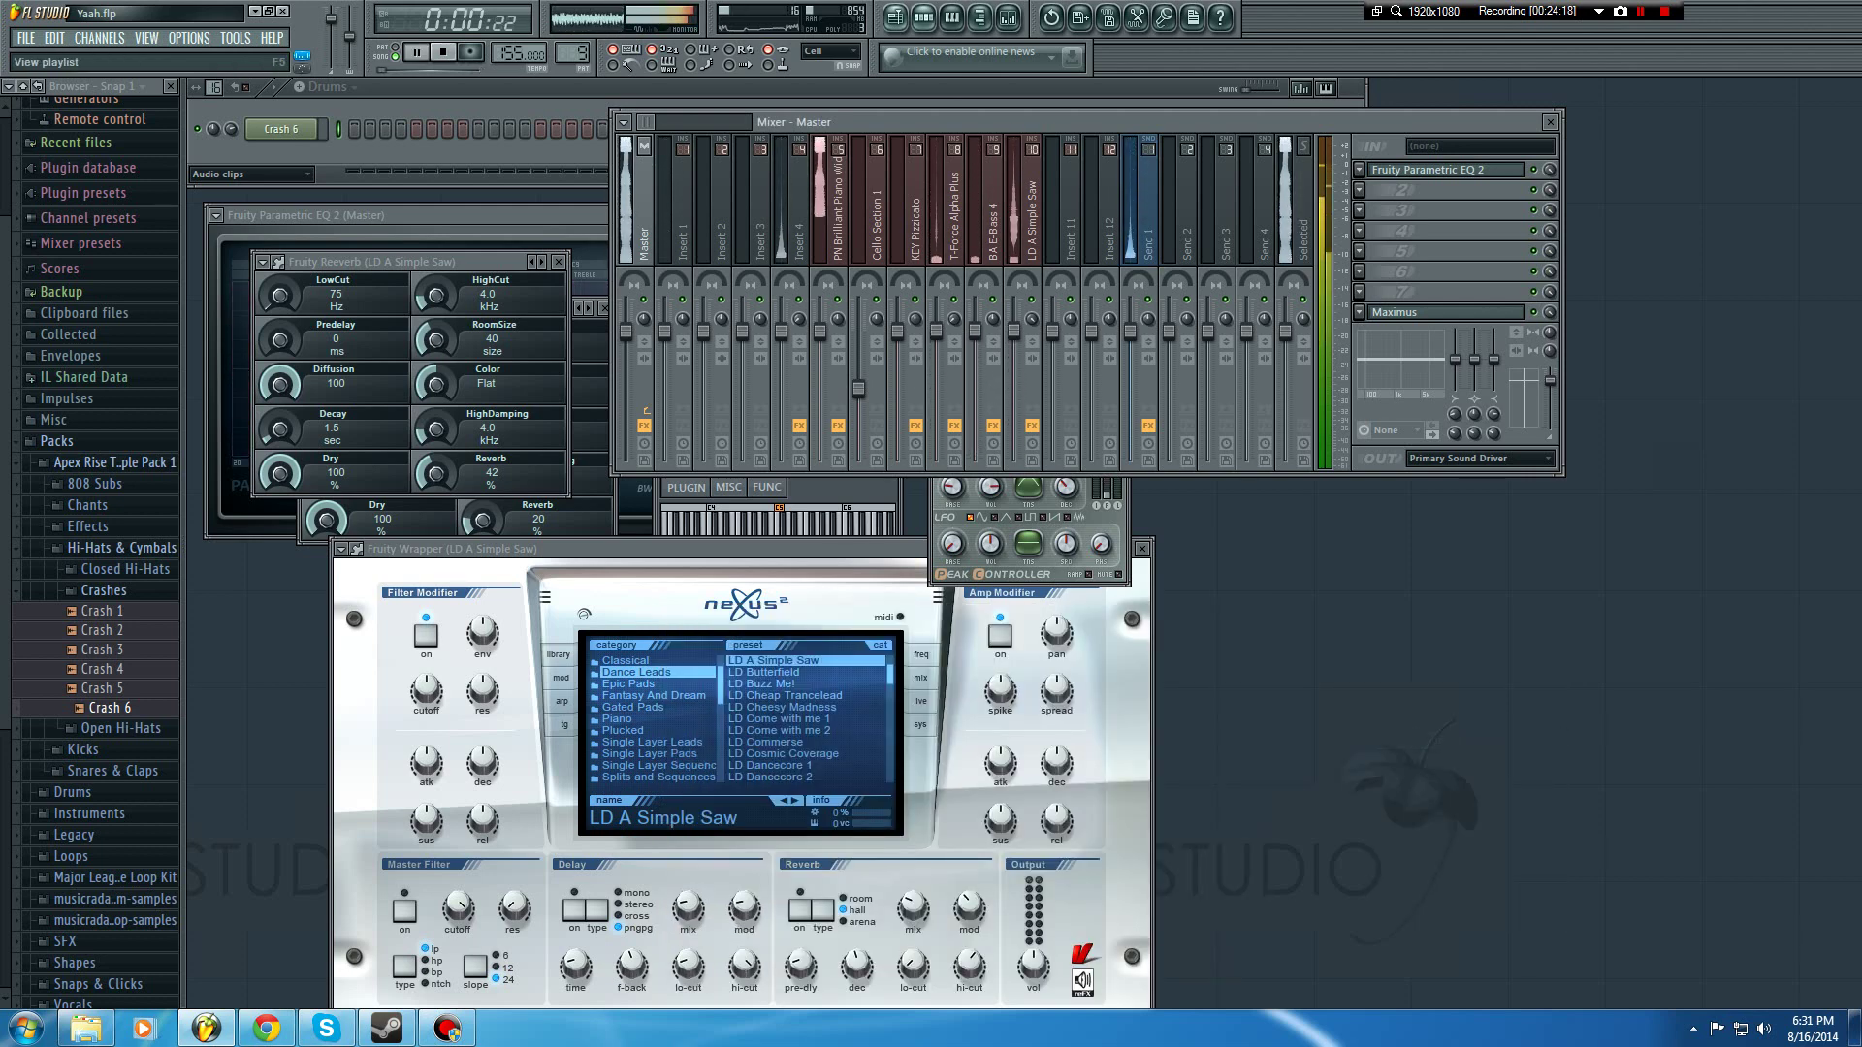
{"action": "left_click", "coordinate": [895, 17]}
{"action": "key", "text": "space"}
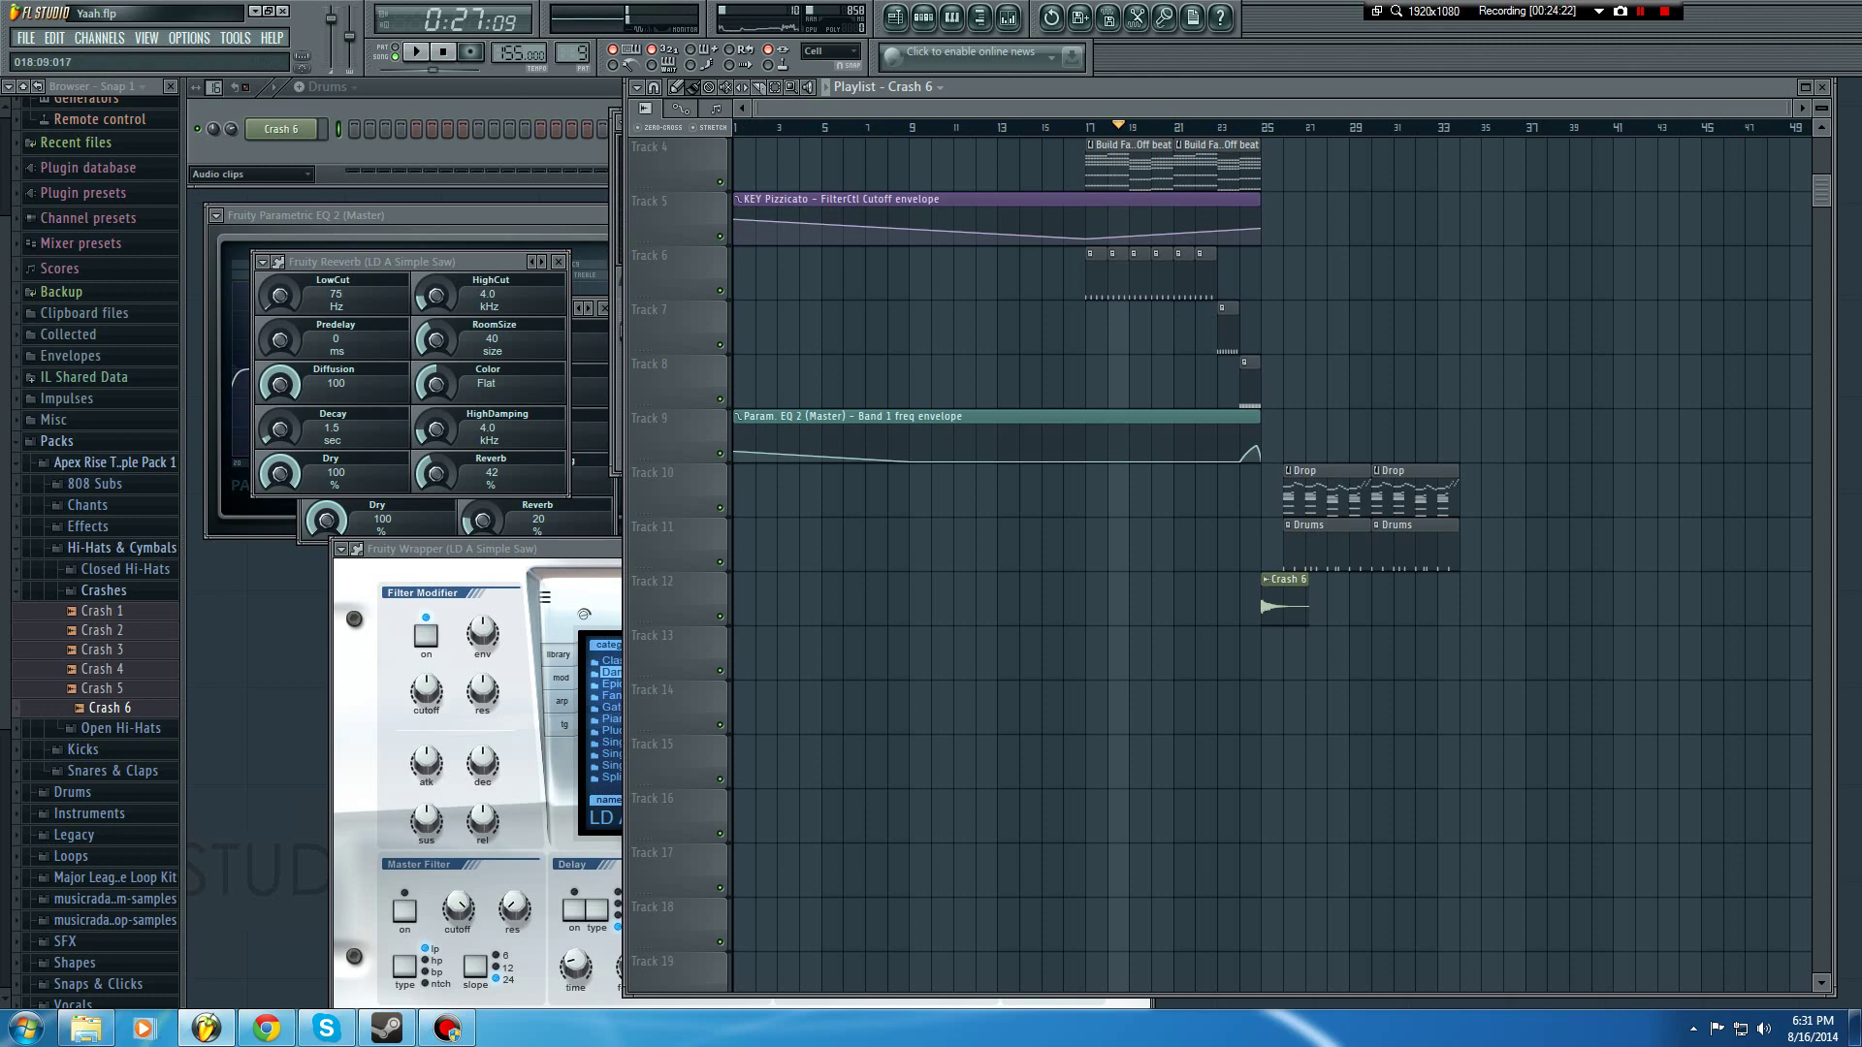
{"action": "scroll", "coordinate": [1377, 485], "scroll_direction": "up", "scroll_amount": 3}
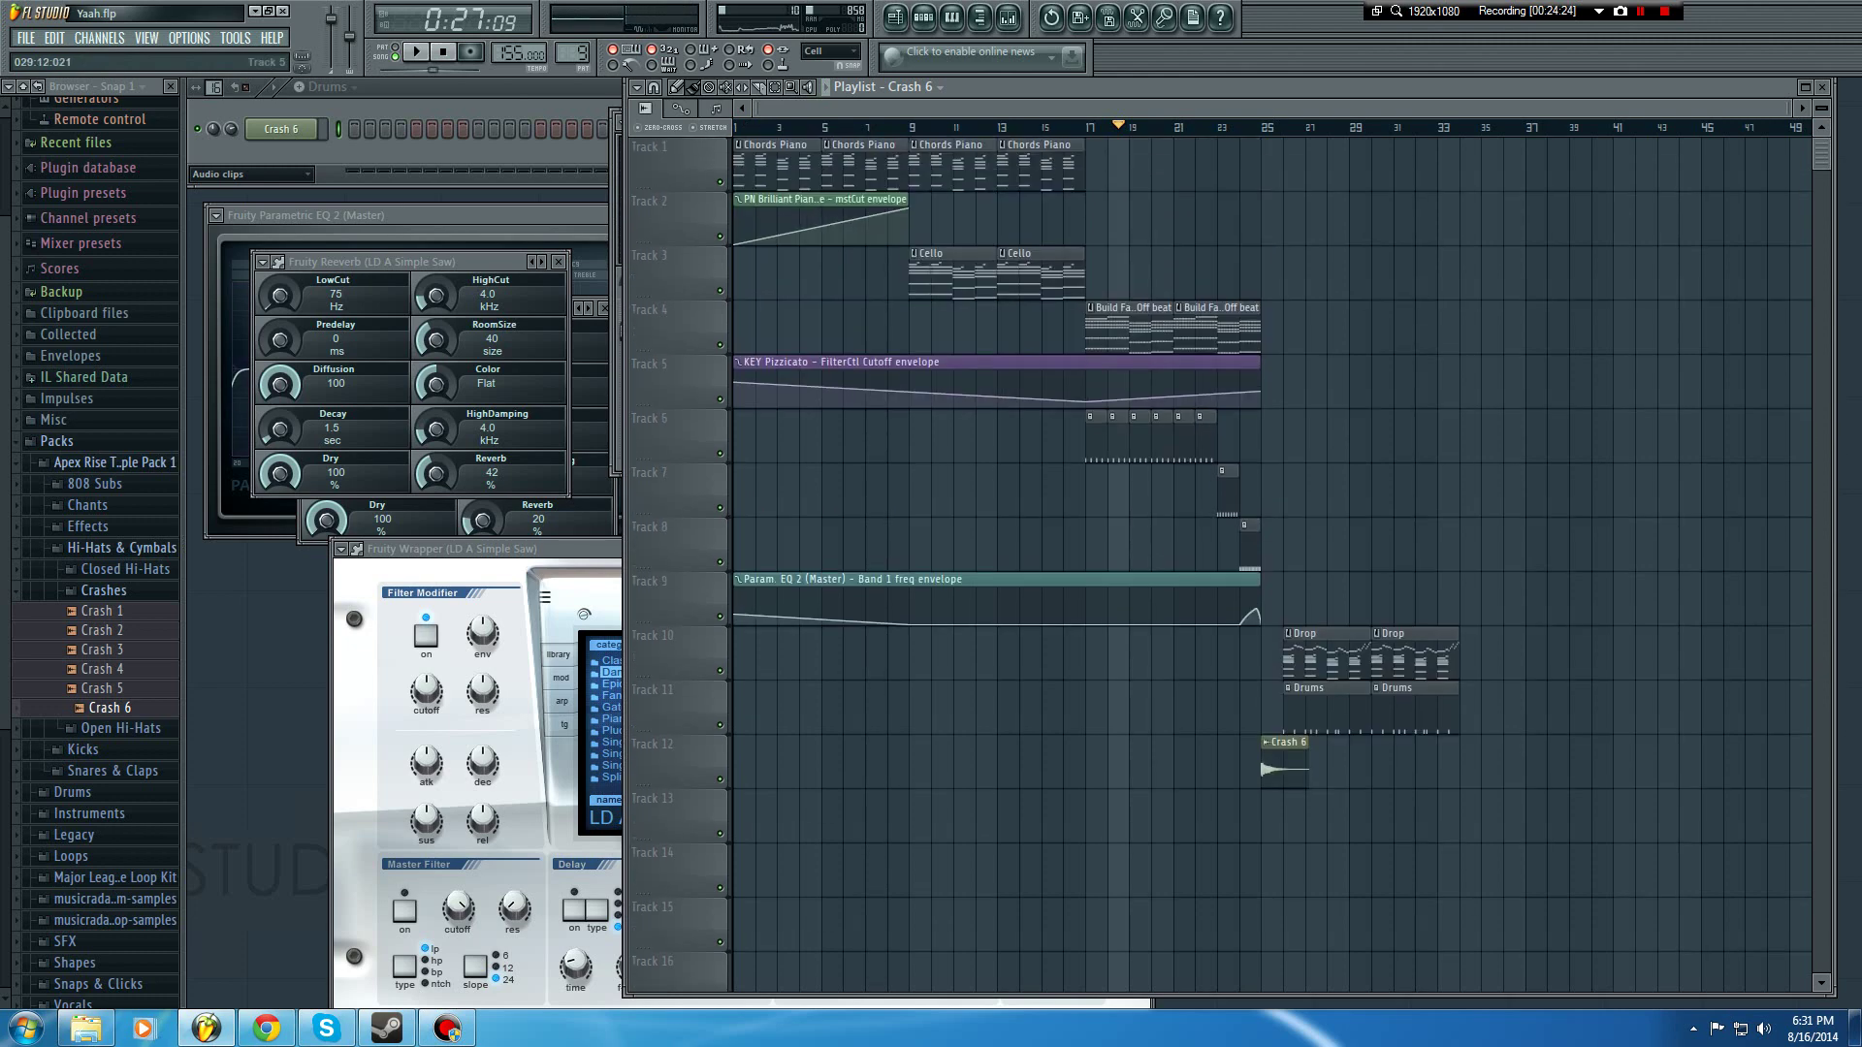
{"action": "key", "text": "F9"}
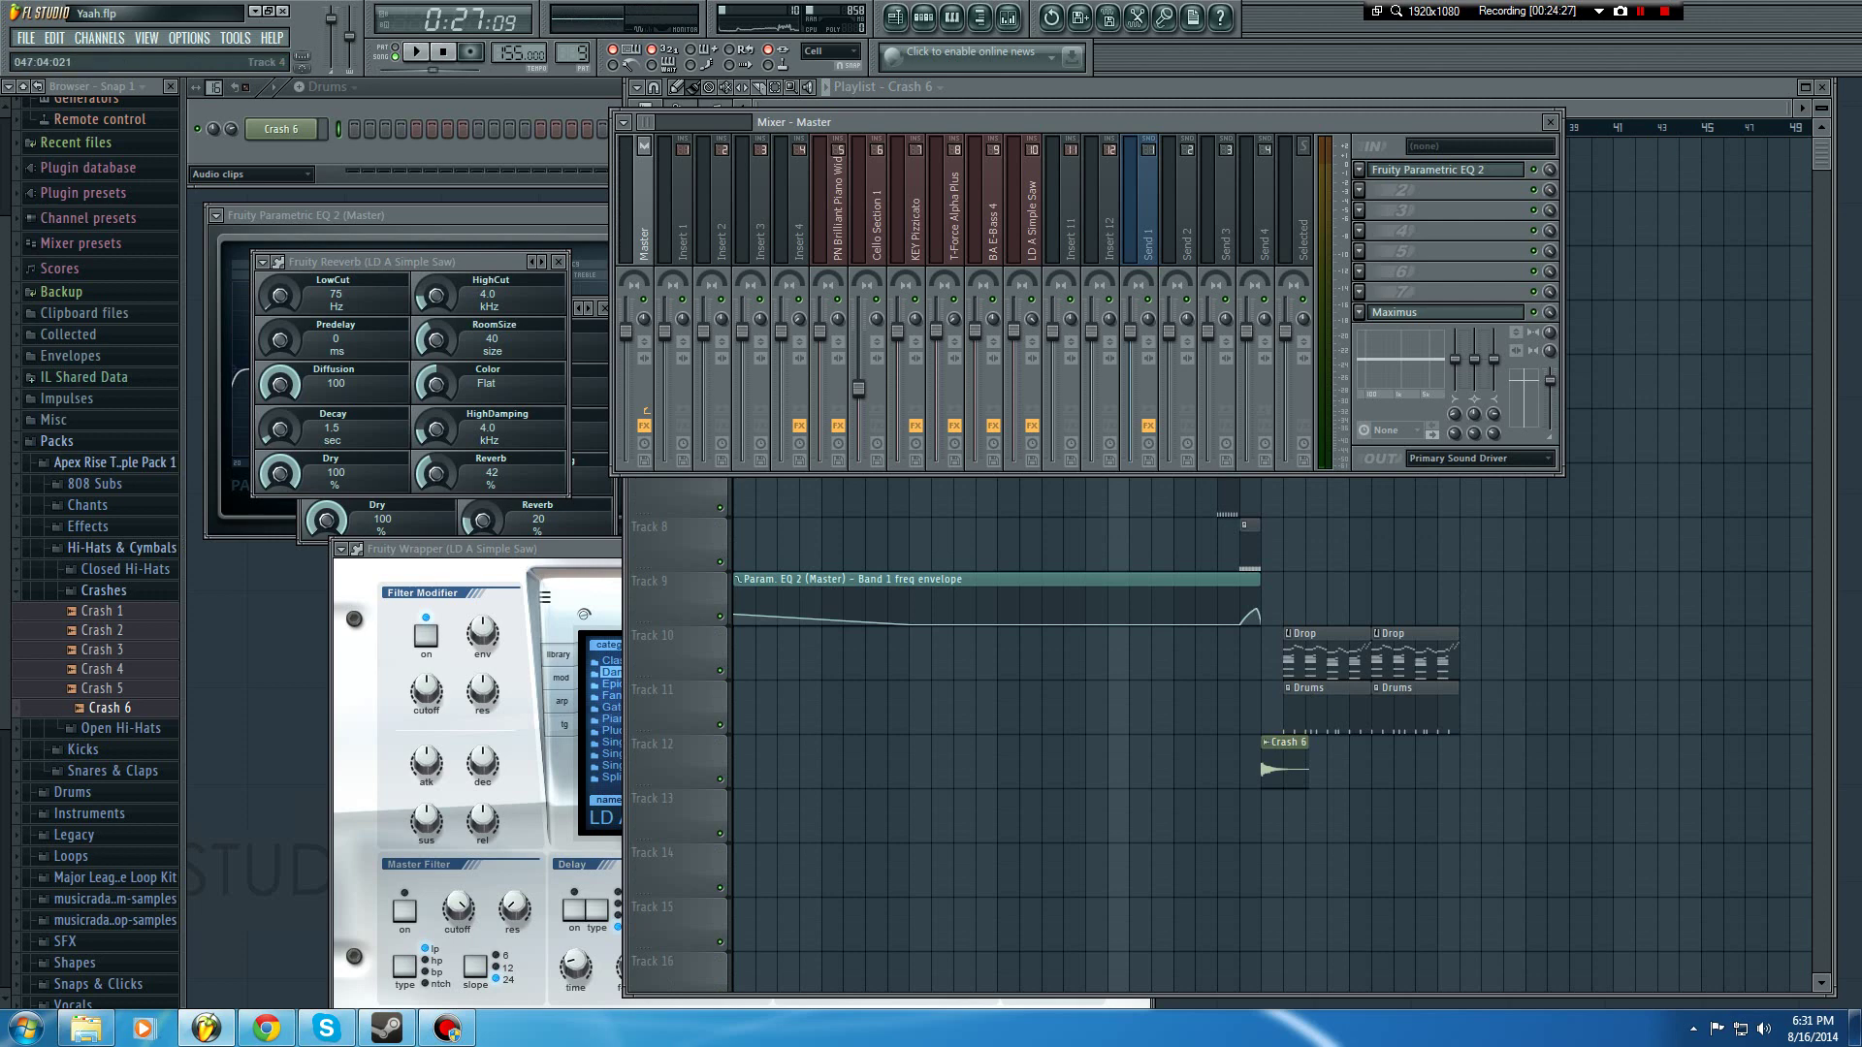
{"action": "key", "text": "F9"}
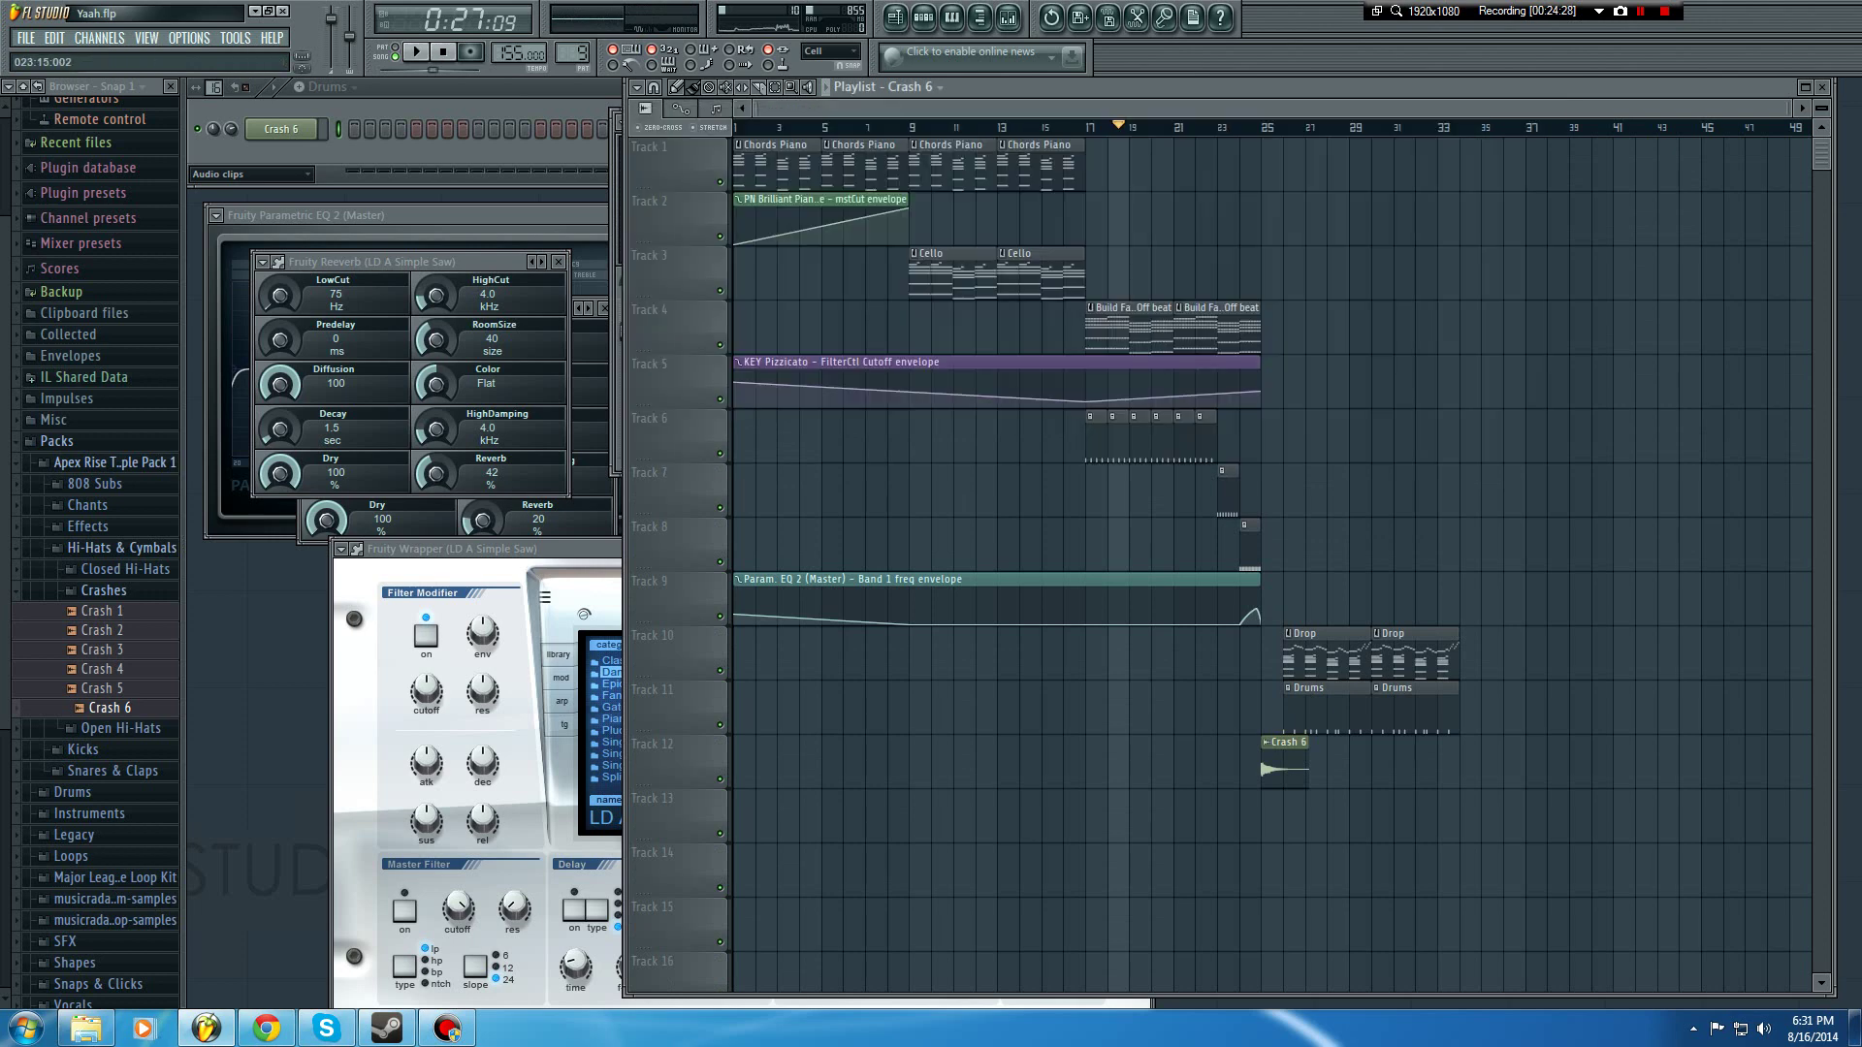
{"action": "mouse_move", "coordinate": [433, 70]}
{"action": "left_mouse_down"}
{"action": "mouse_move", "coordinate": [385, 69]}
{"action": "mouse_move", "coordinate": [445, 70]}
{"action": "mouse_move", "coordinate": [420, 69]}
{"action": "left_mouse_up"}
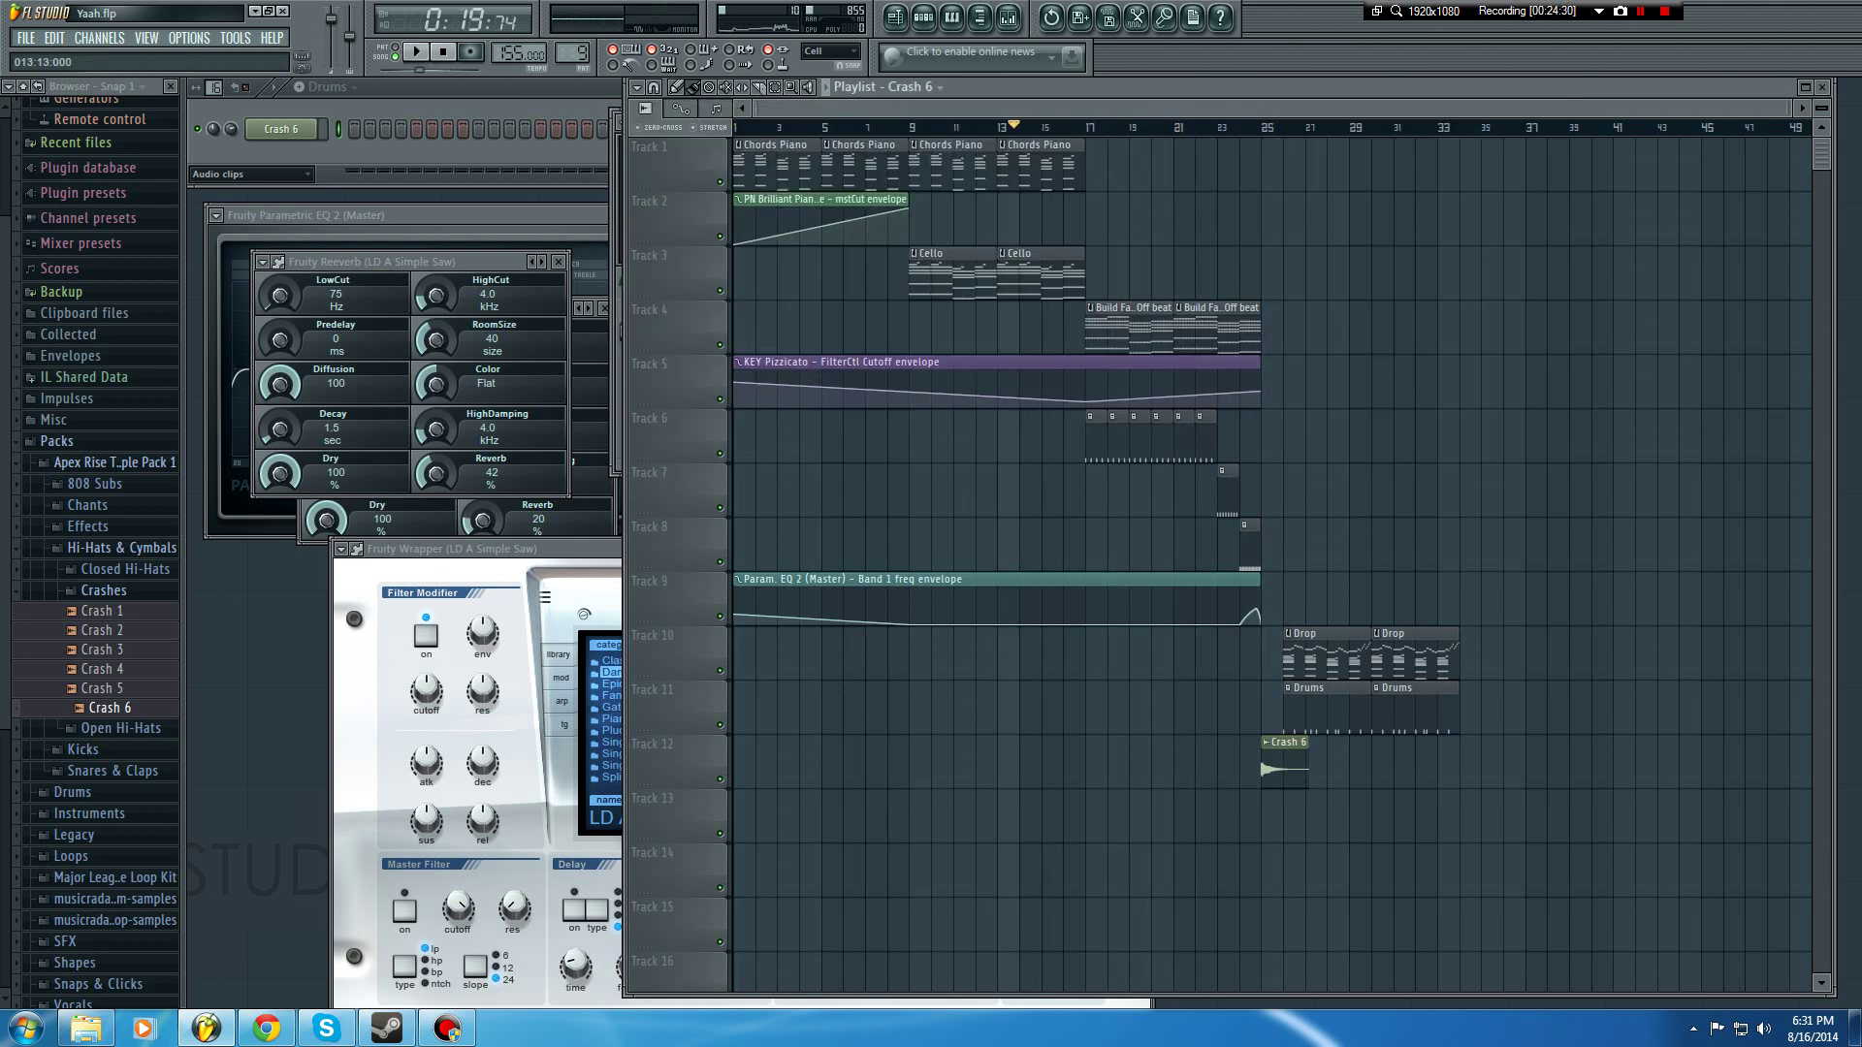
{"action": "key", "text": "F9"}
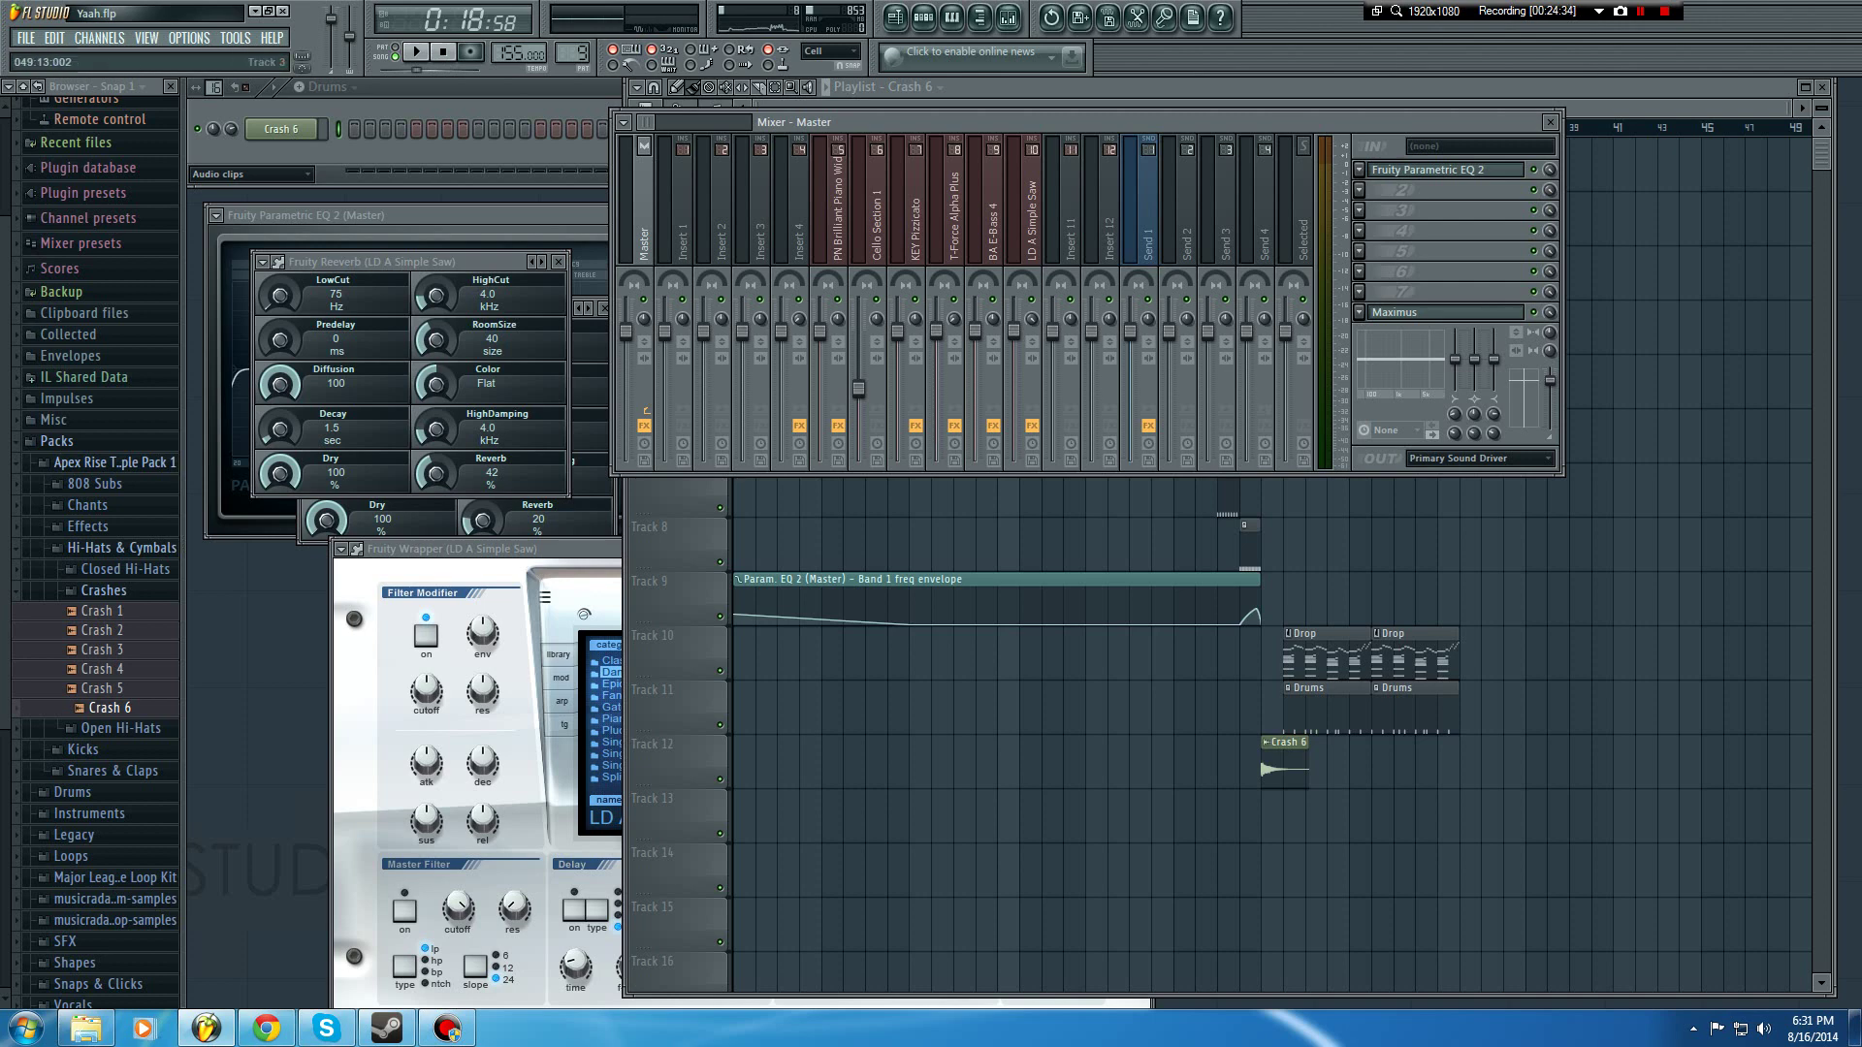
{"action": "key", "text": "F9"}
Step: Play the mastered drop from about bar 25, save the project during playback, and stop once the drop has ended
{"action": "left_click", "coordinate": [1276, 127]}
{"action": "key", "text": "space"}
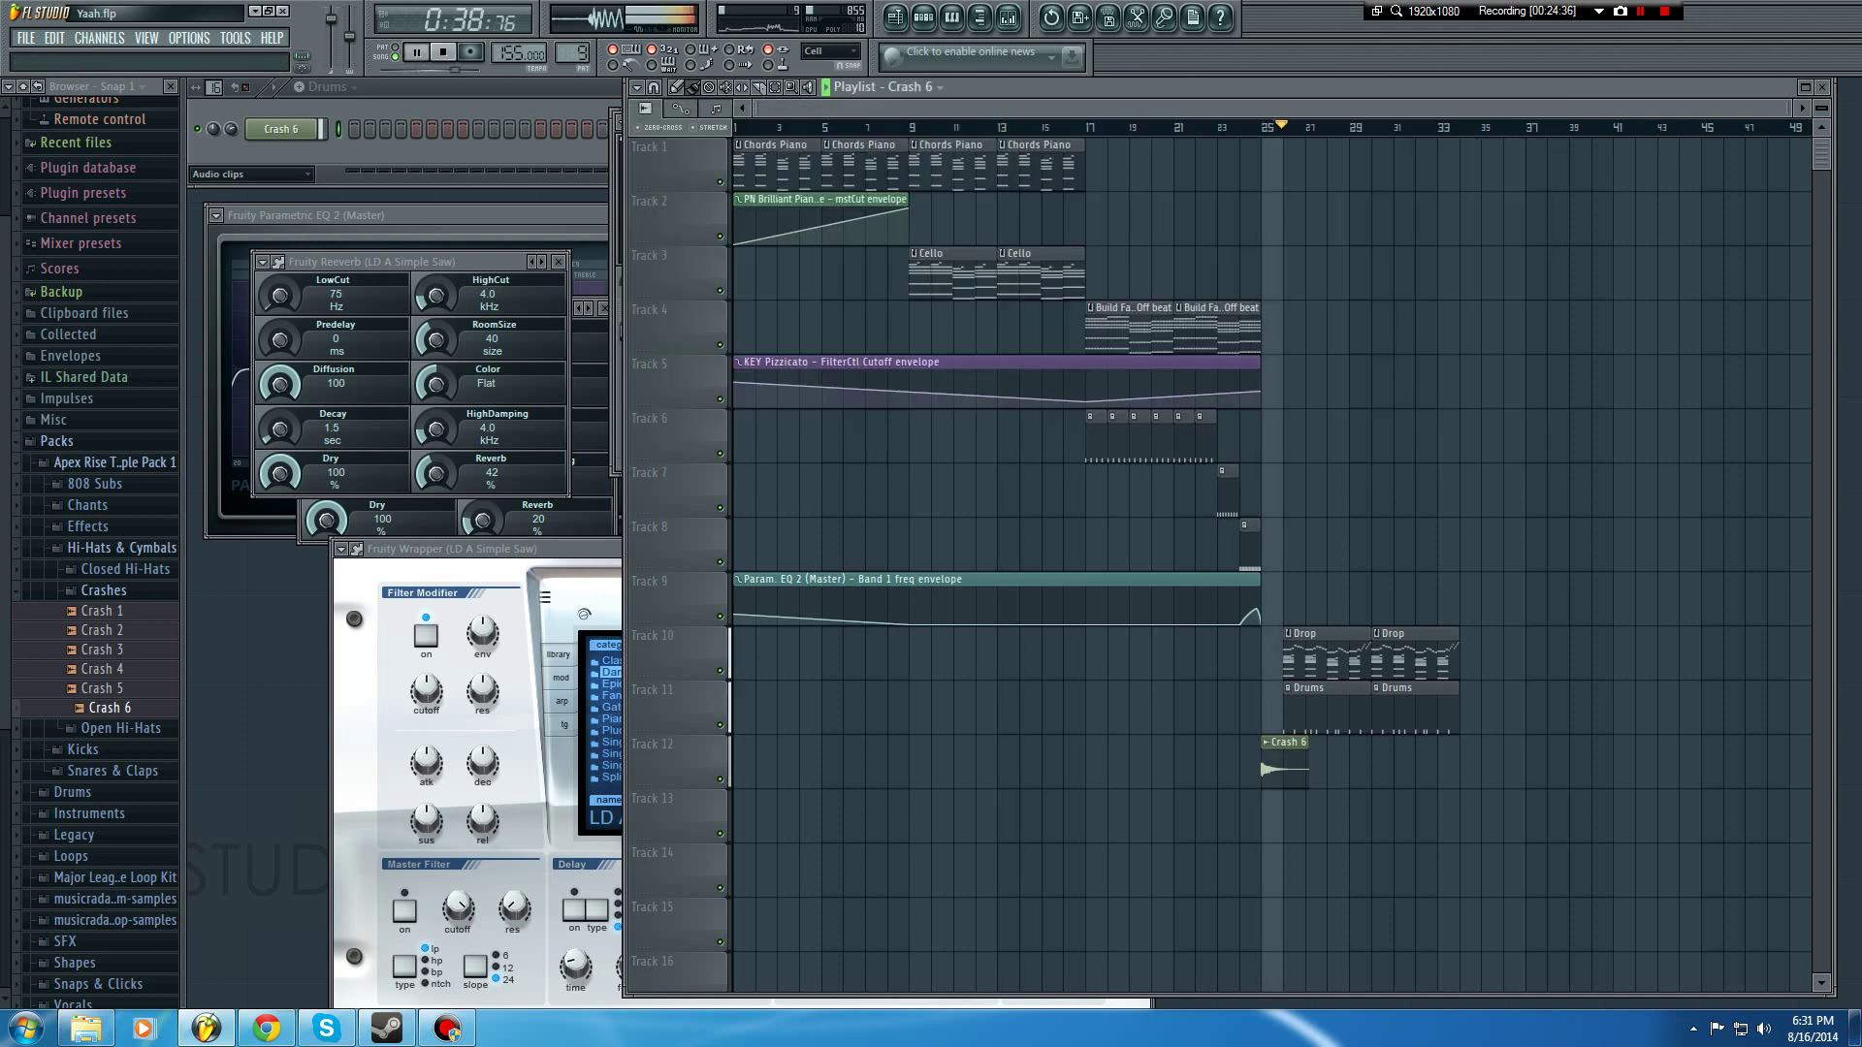
{"action": "key", "text": "ctrl+s"}
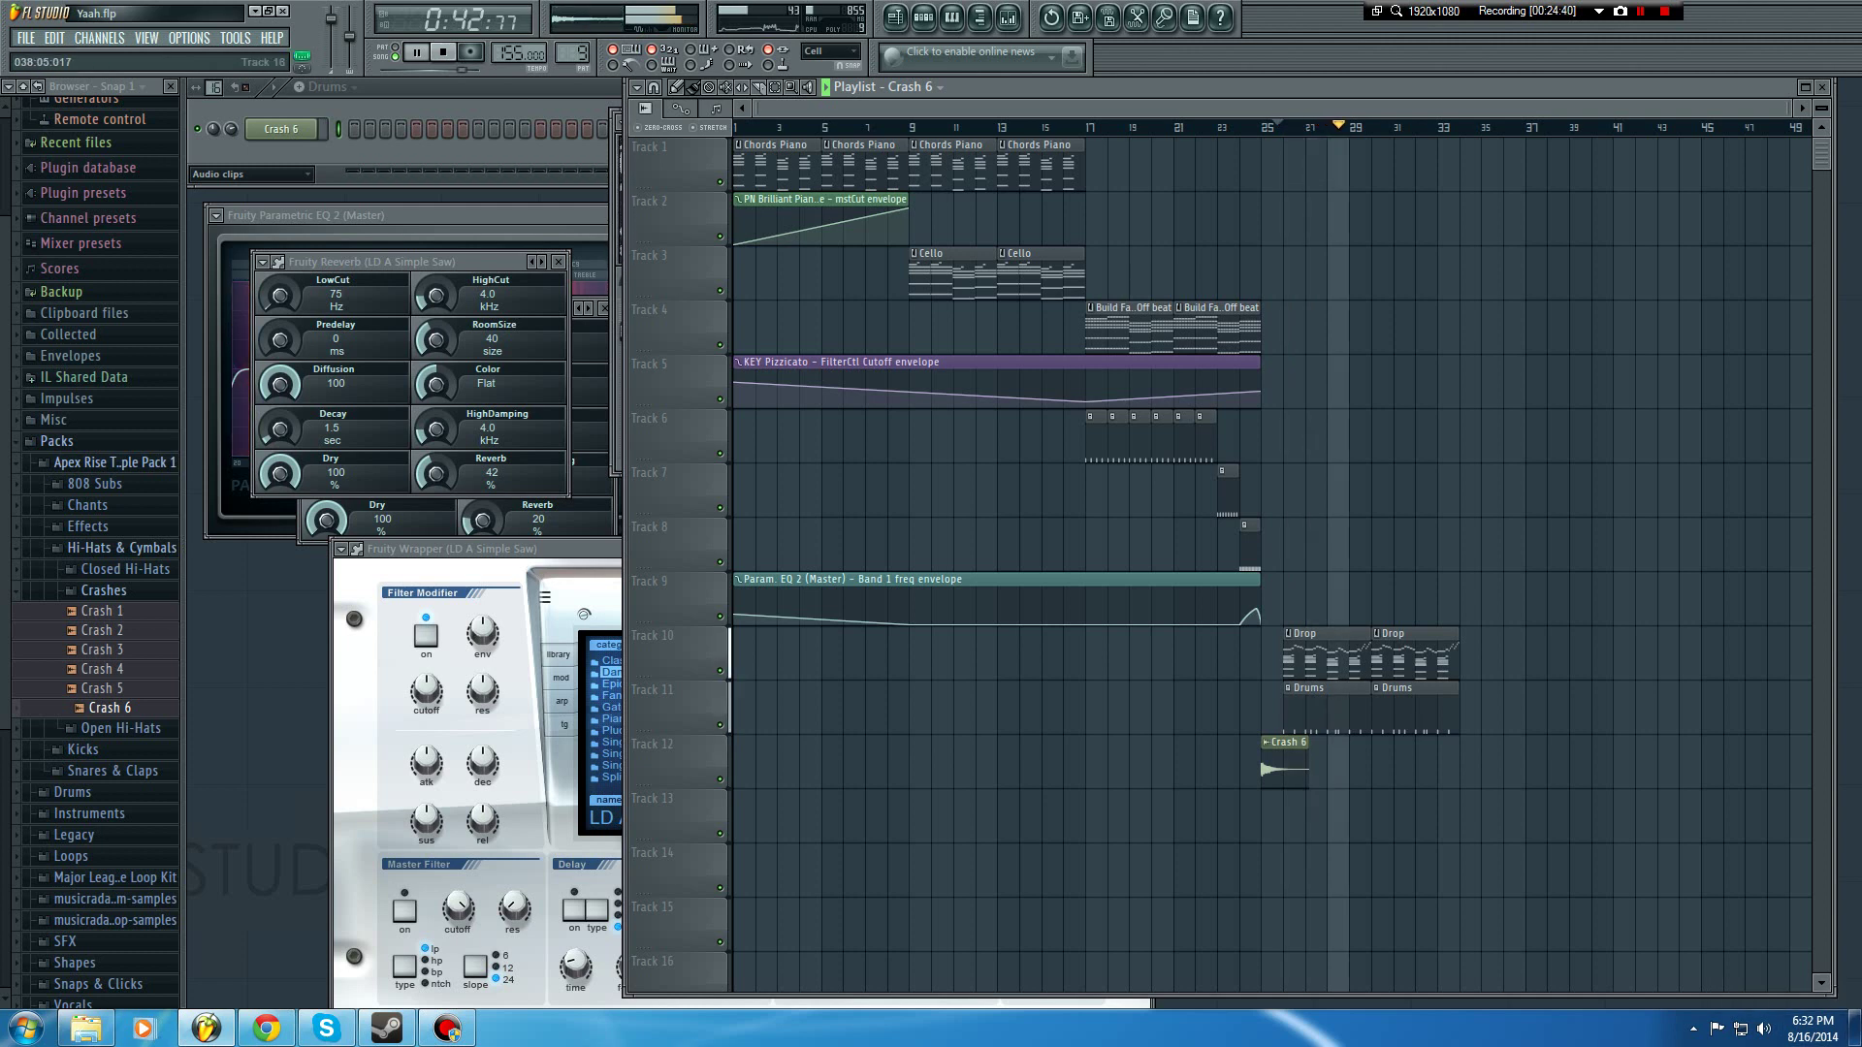
{"action": "key", "text": "F6"}
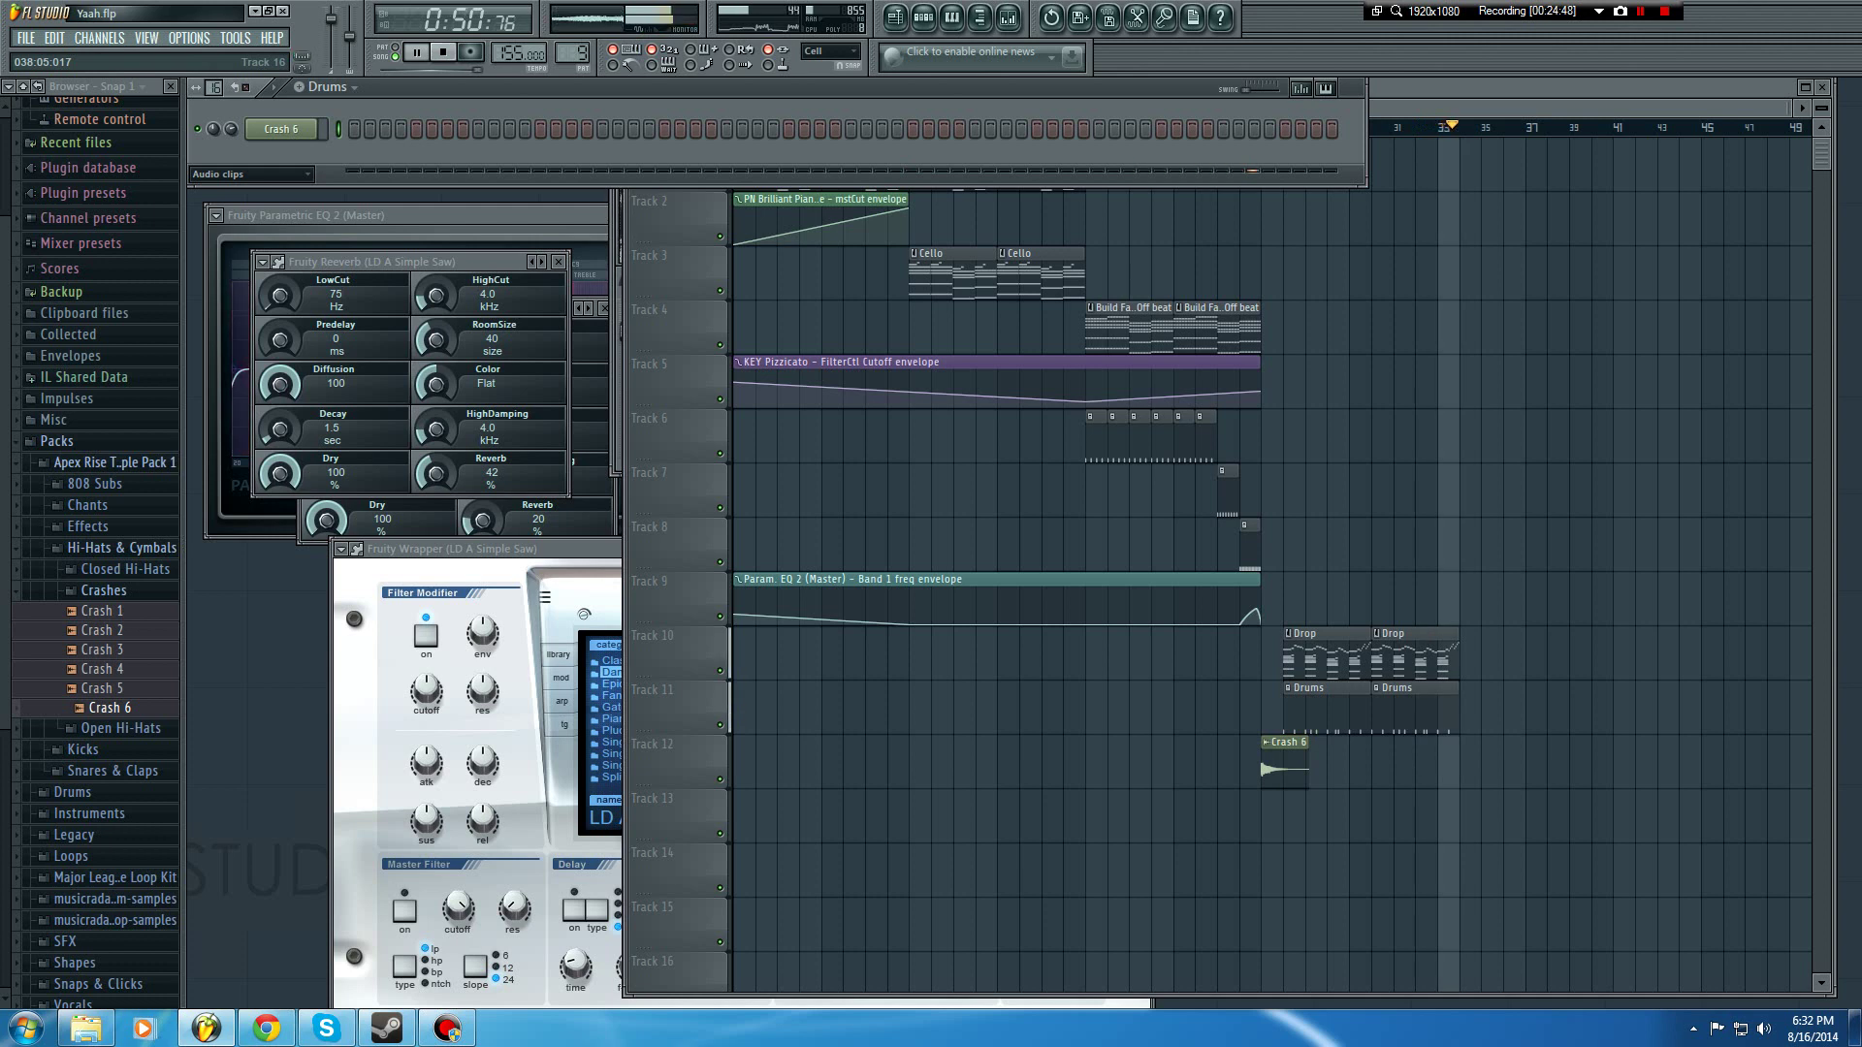
{"action": "key", "text": "space"}
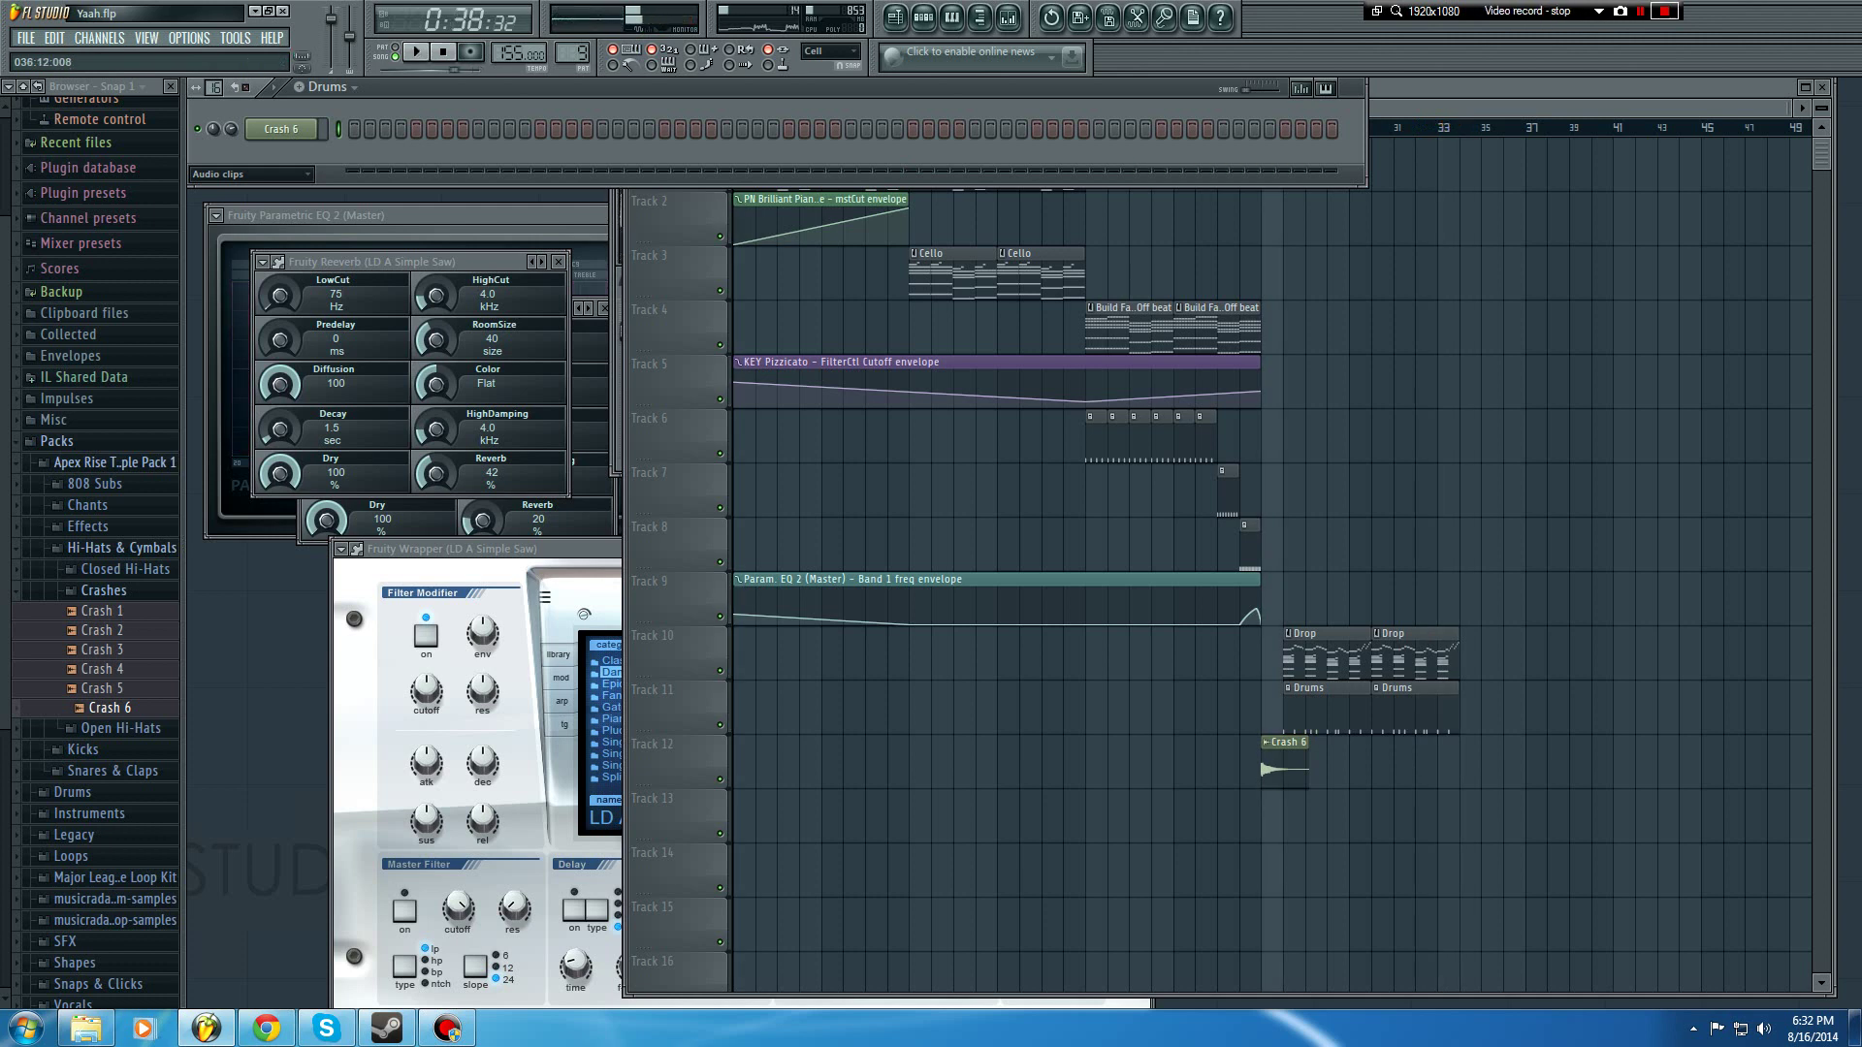